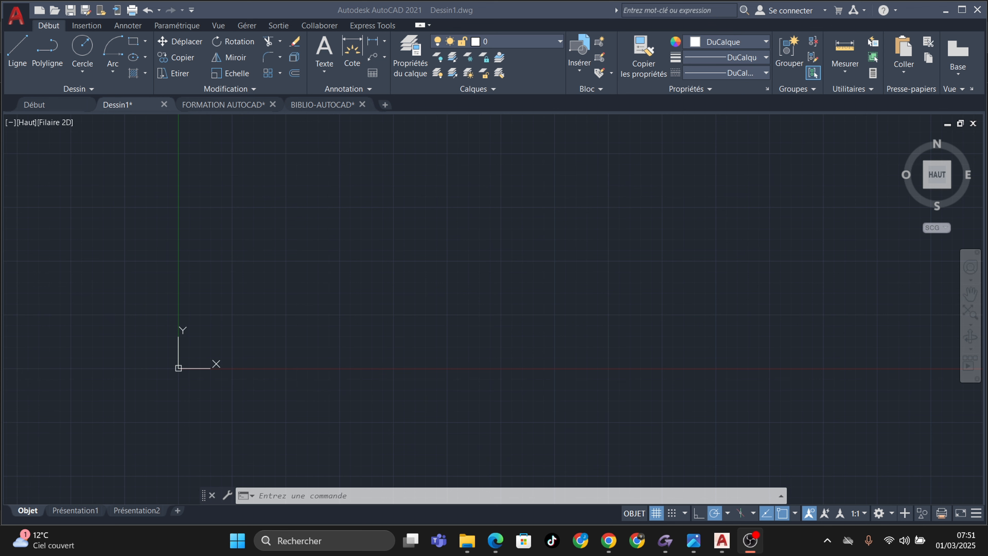
Switch to Microsoft Edge and examine the house floor plan's room layout and dimensions in Drawing1-Layout2.pdf
left_click(502, 546)
scroll(497, 398, "down", 3)
key("ctrl+Tab")
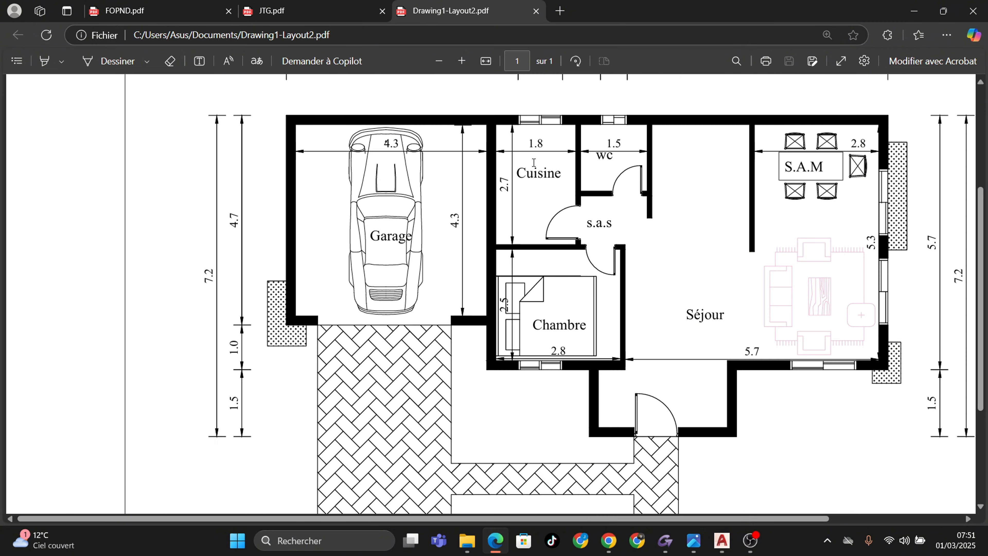
scroll(581, 281, "down", 2)
scroll(584, 281, "up", 2)
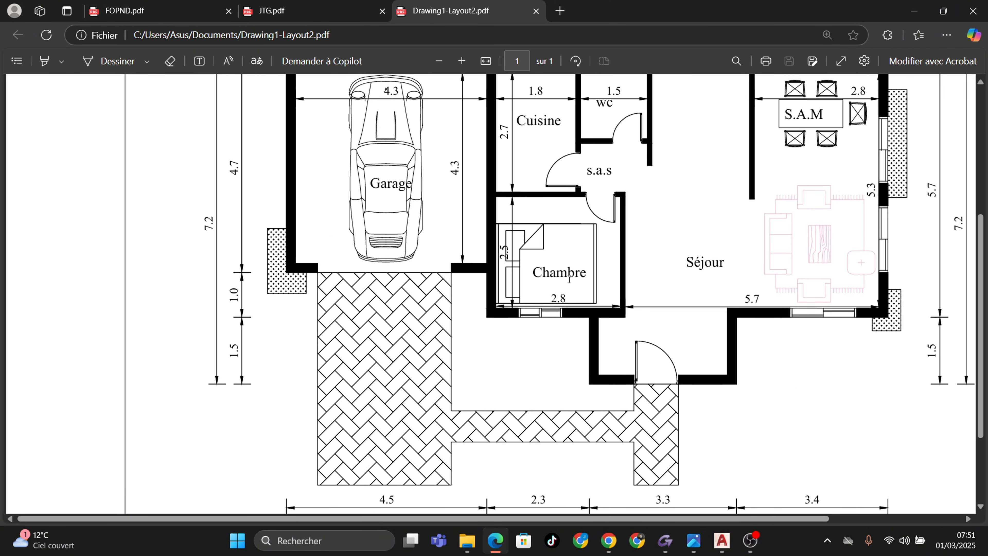
scroll(583, 280, "up", 3)
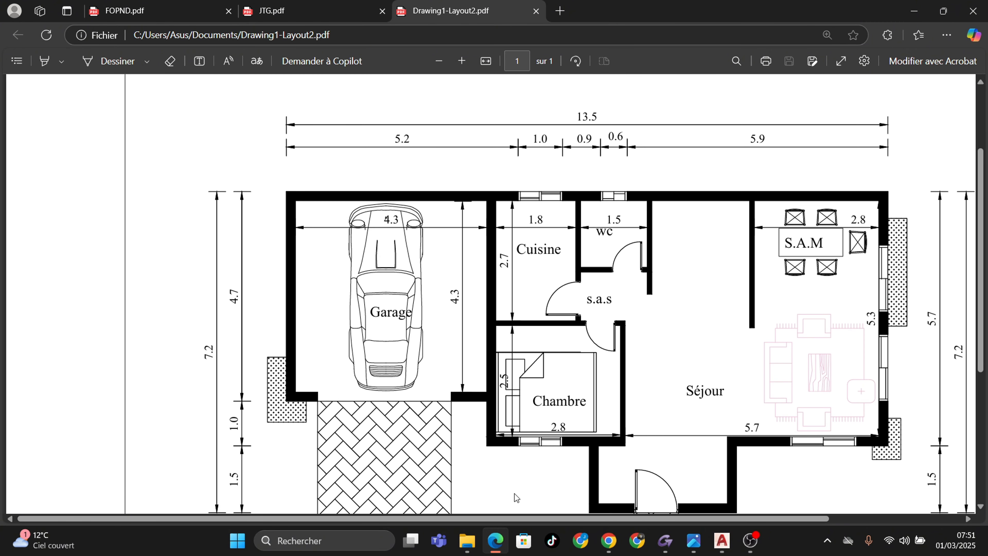
left_click_drag(524, 519, 572, 519)
scroll(508, 270, "down", 3)
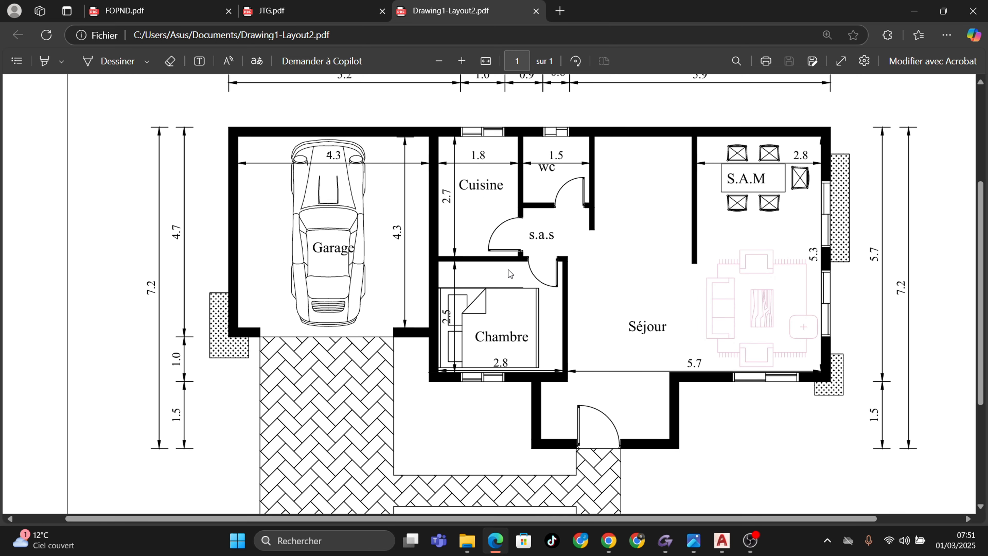
scroll(508, 269, "down", 3)
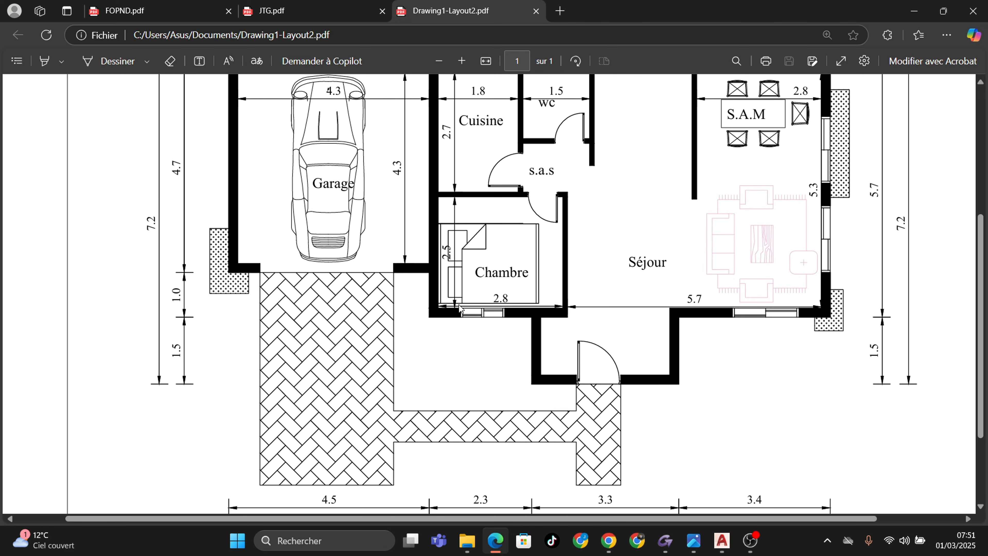
scroll(472, 304, "up", 6)
scroll(479, 296, "up", 3)
scroll(492, 287, "down", 6)
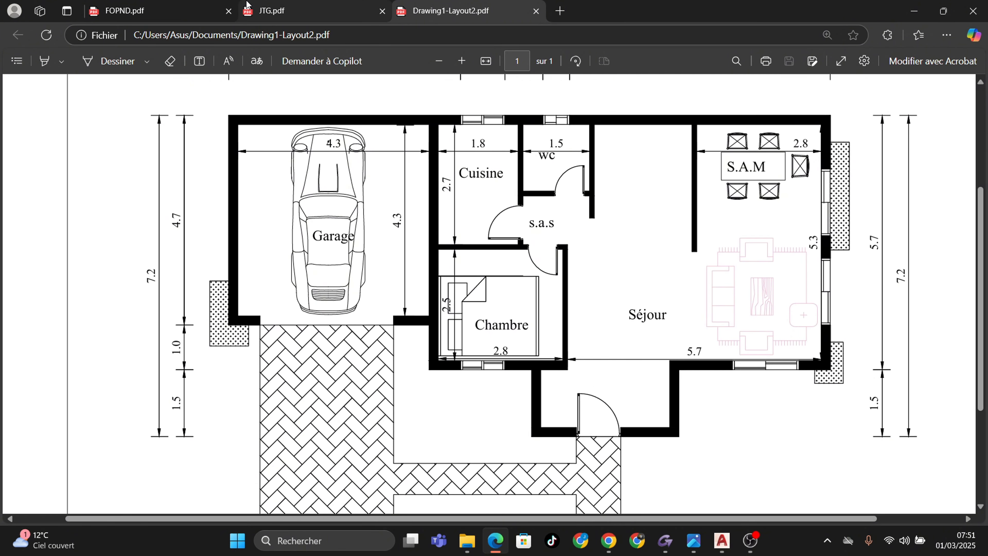
Compare the foundation plan in JTG.pdf with the floor plan in Drawing1-Layout2.pdf, examining its footings, beams and slabs
left_click(284, 7)
scroll(541, 242, "up", 4)
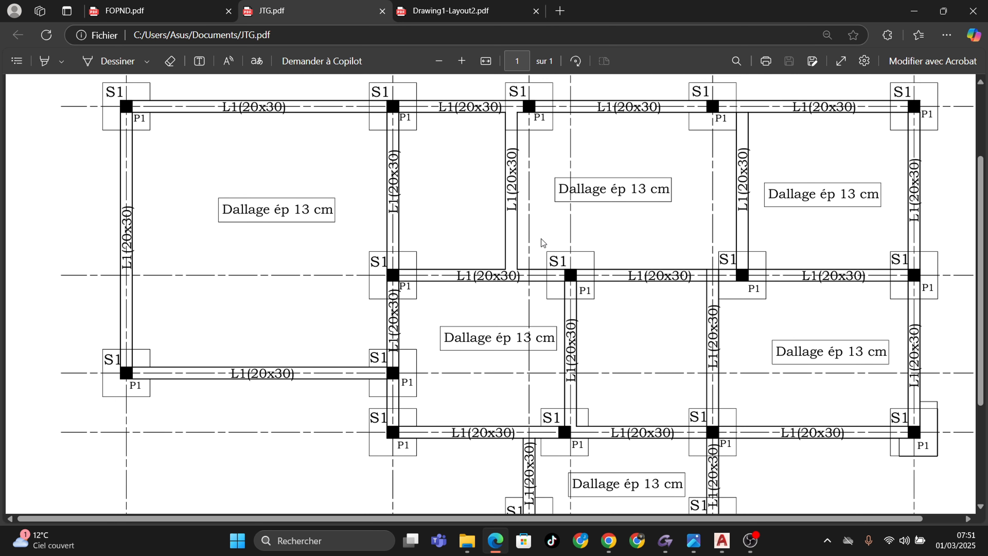
scroll(549, 222, "down", 1)
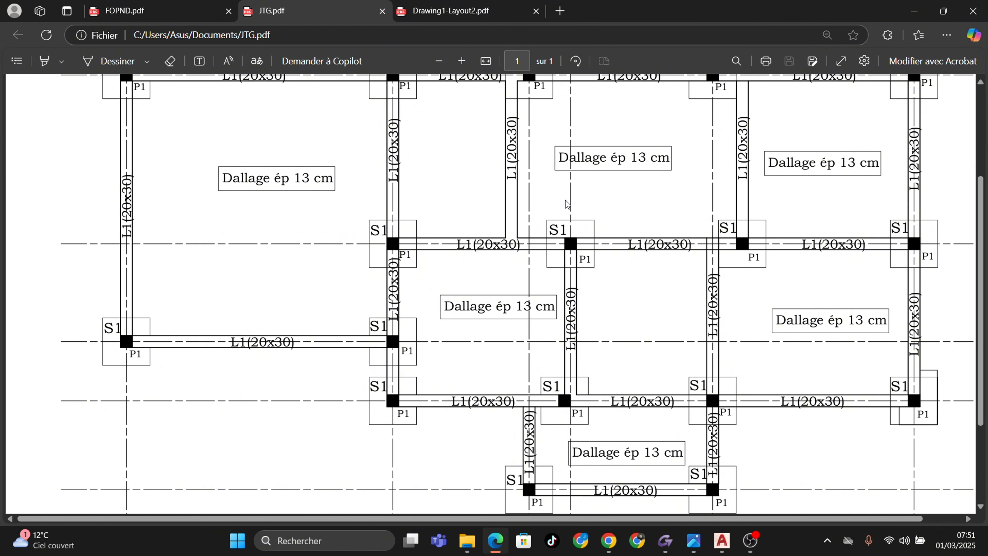
left_click(439, 9)
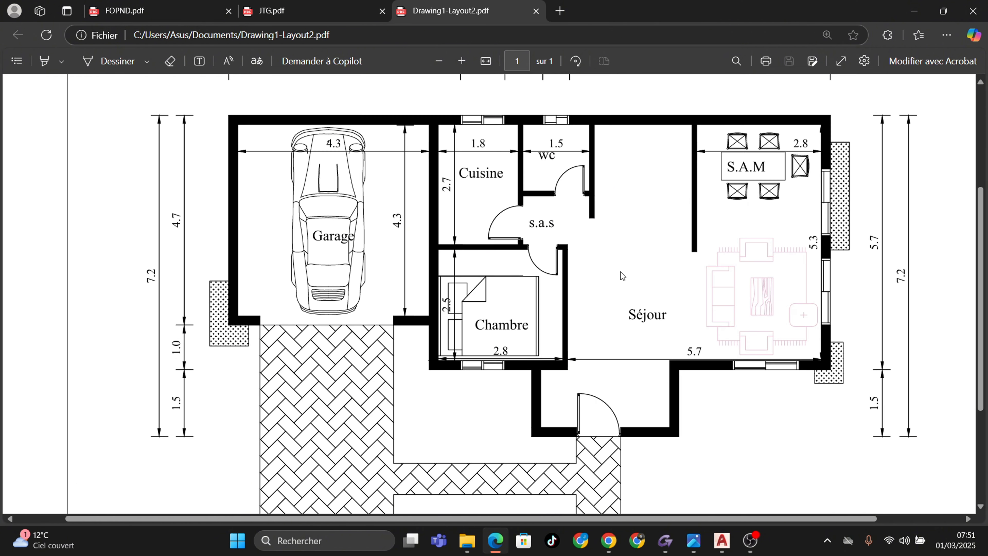
scroll(631, 370, "up", 1)
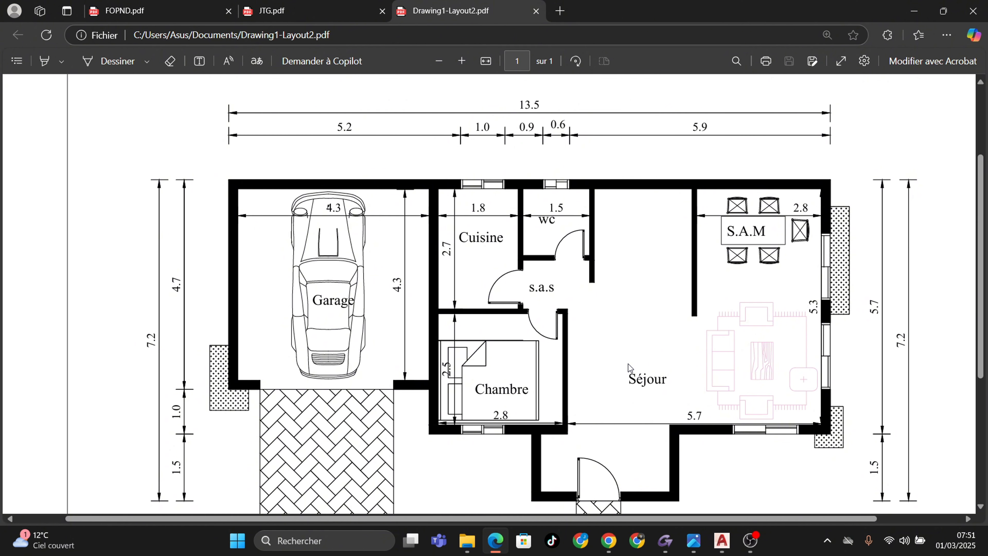
key("ctrl+shift+Tab")
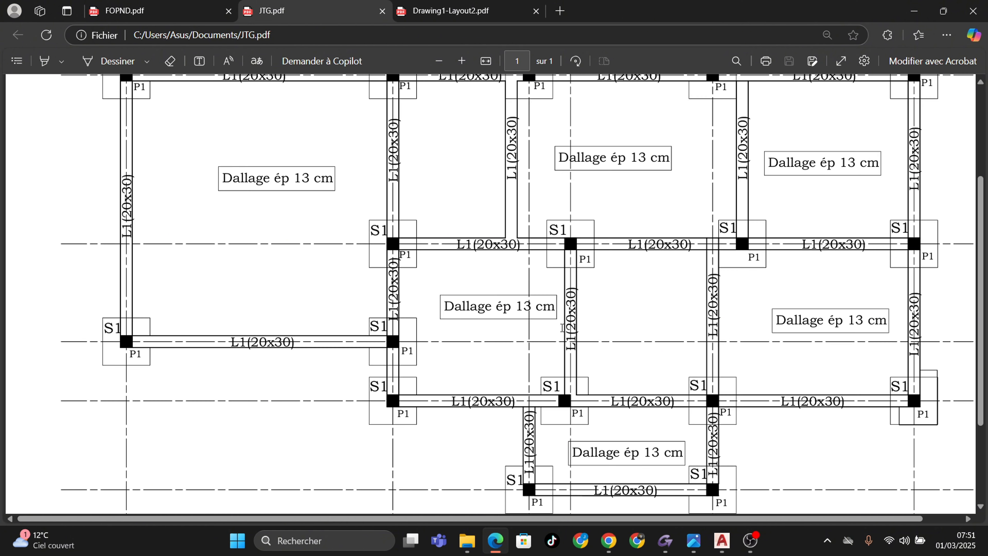
scroll(598, 394, "down", 3)
scroll(598, 391, "down", 2)
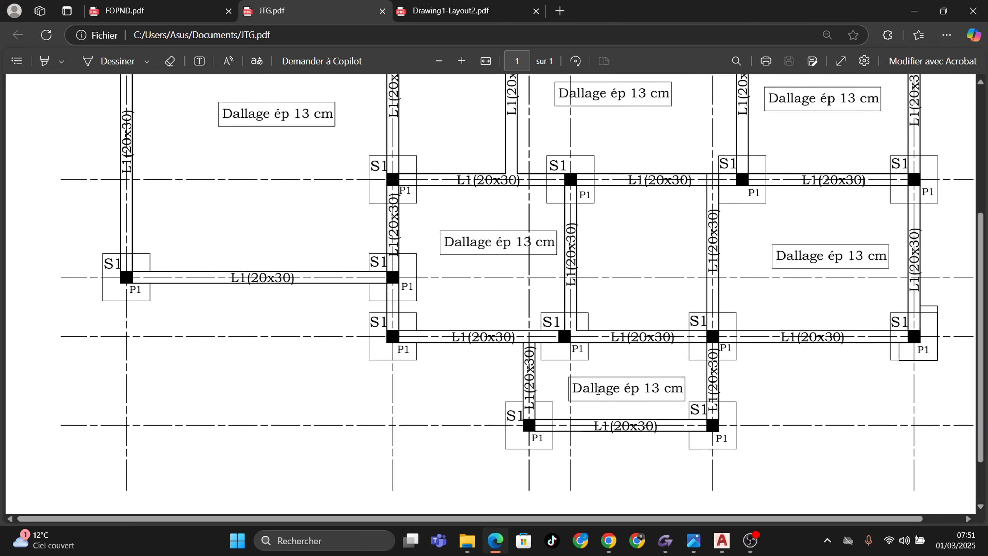
scroll(598, 390, "up", 3)
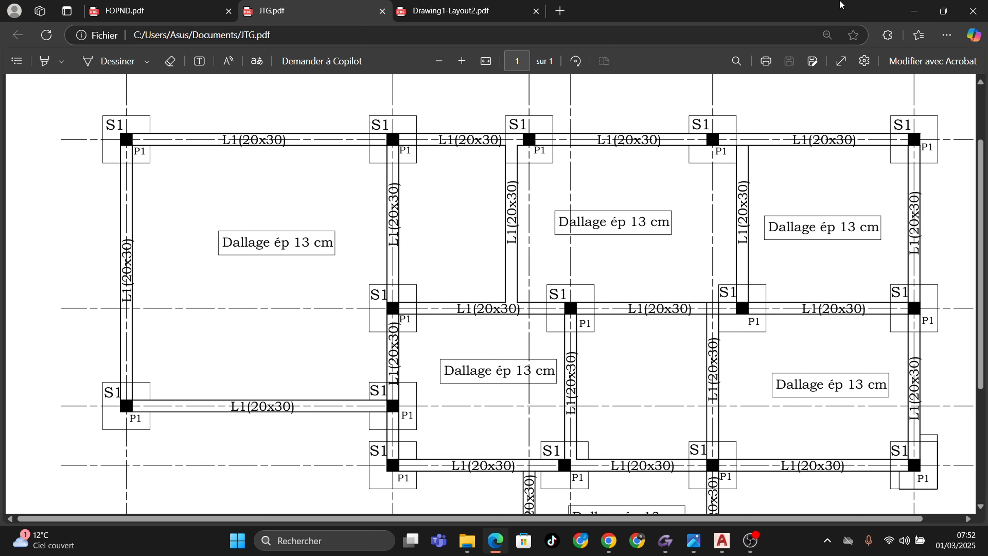
Return to the empty Dessin1 drawing in AutoCAD
left_click(912, 10)
scroll(376, 219, "down", 2)
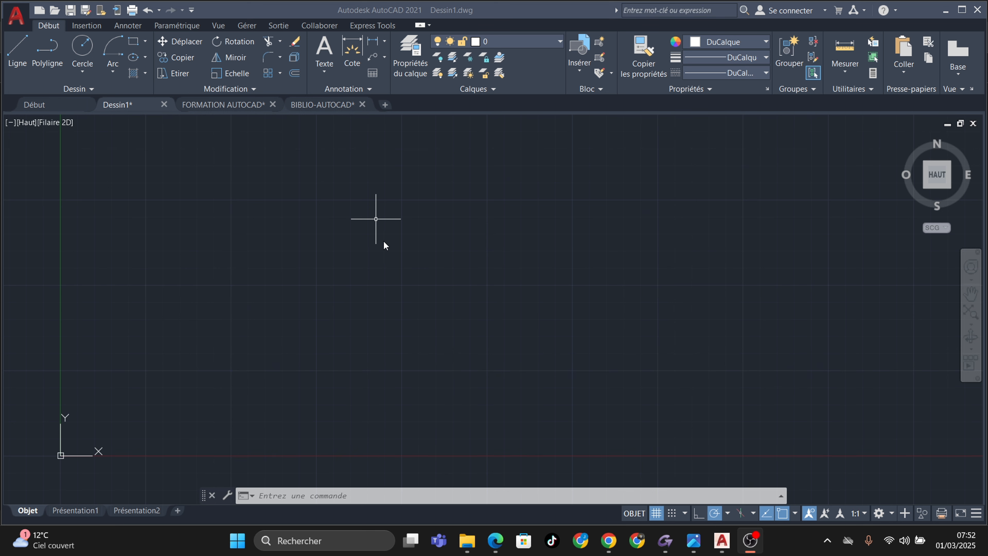
scroll(350, 264, "down", 3)
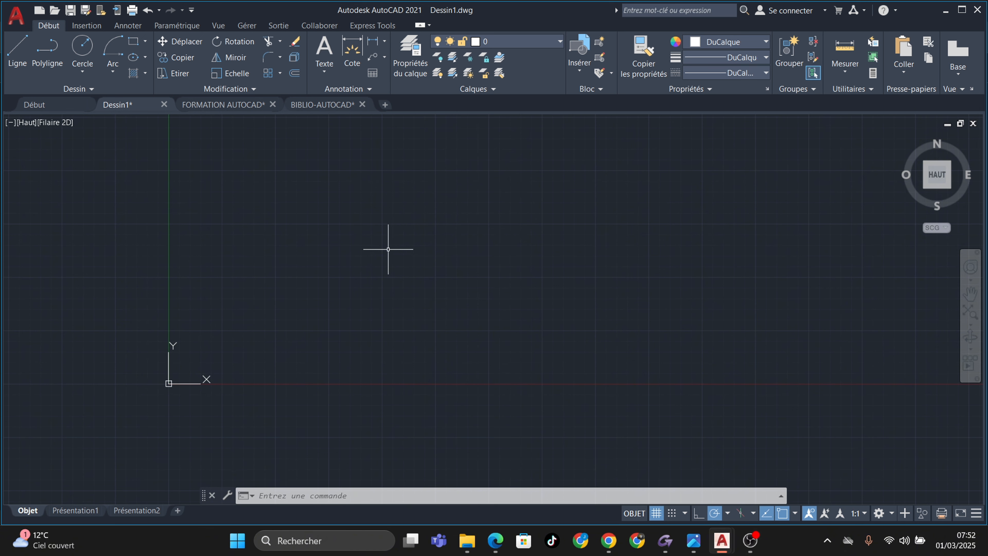
middle_click_drag(357, 238, 322, 250)
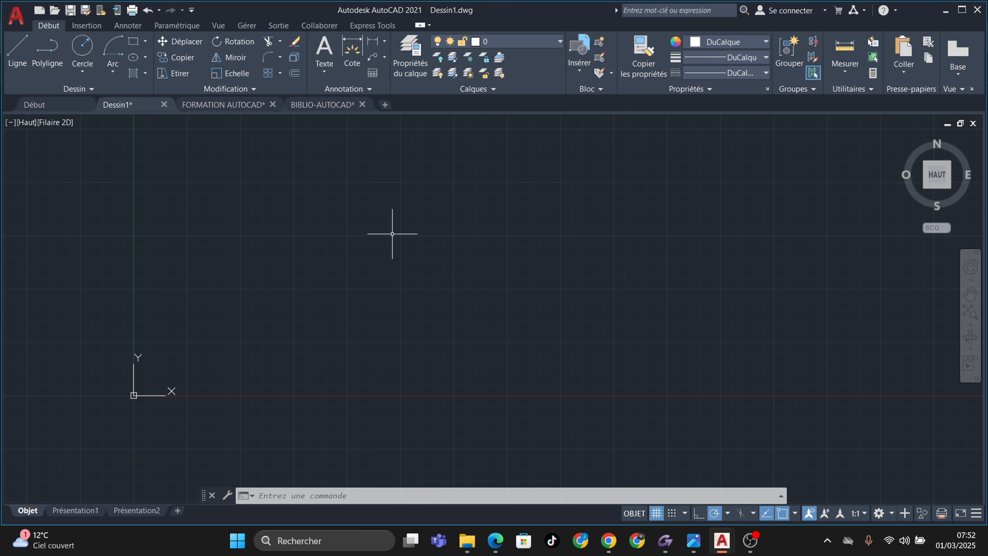
type("U")
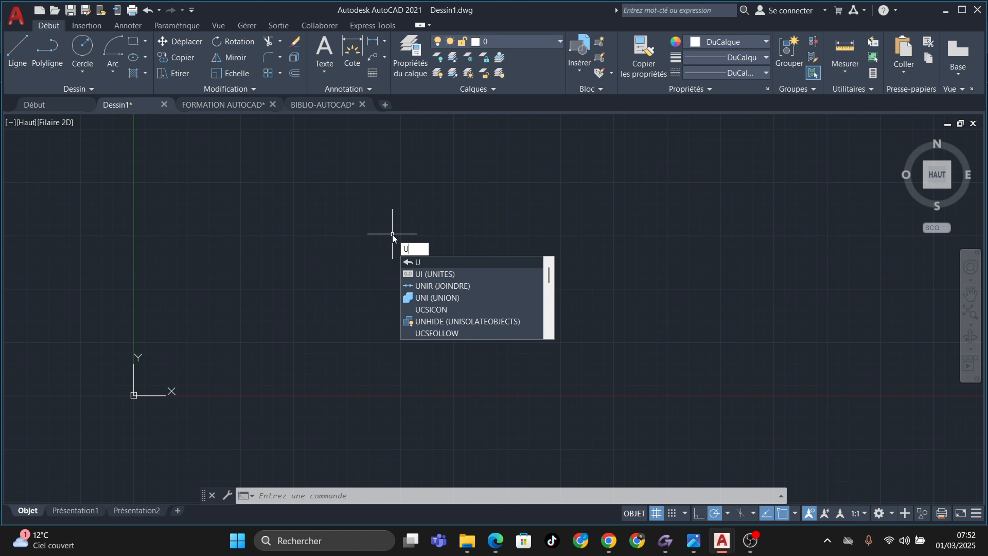
type("N")
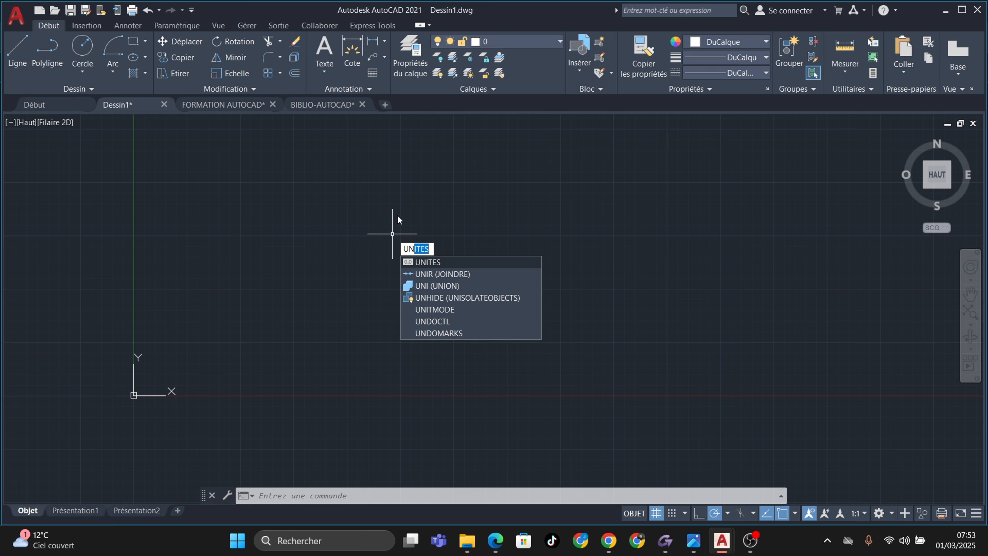
key("Escape")
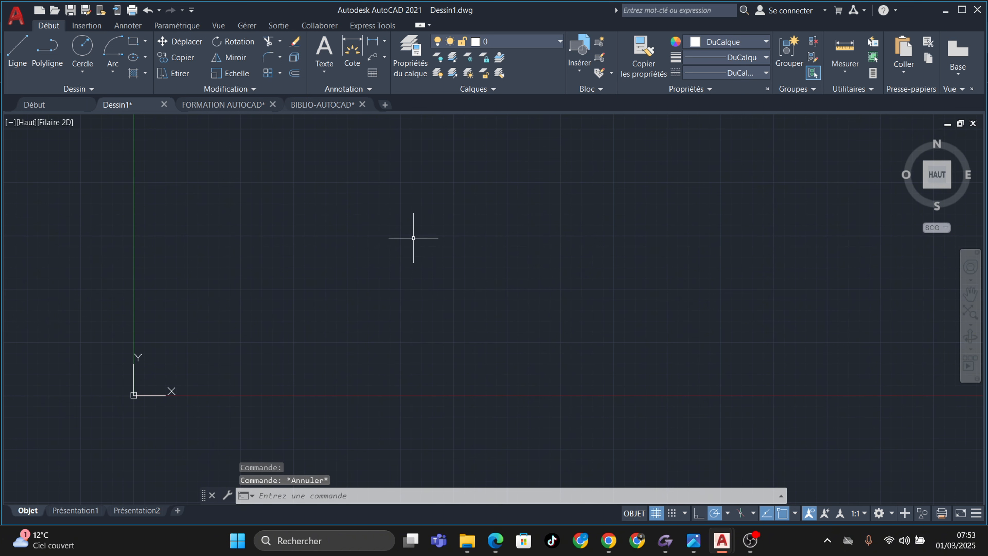
type("UN")
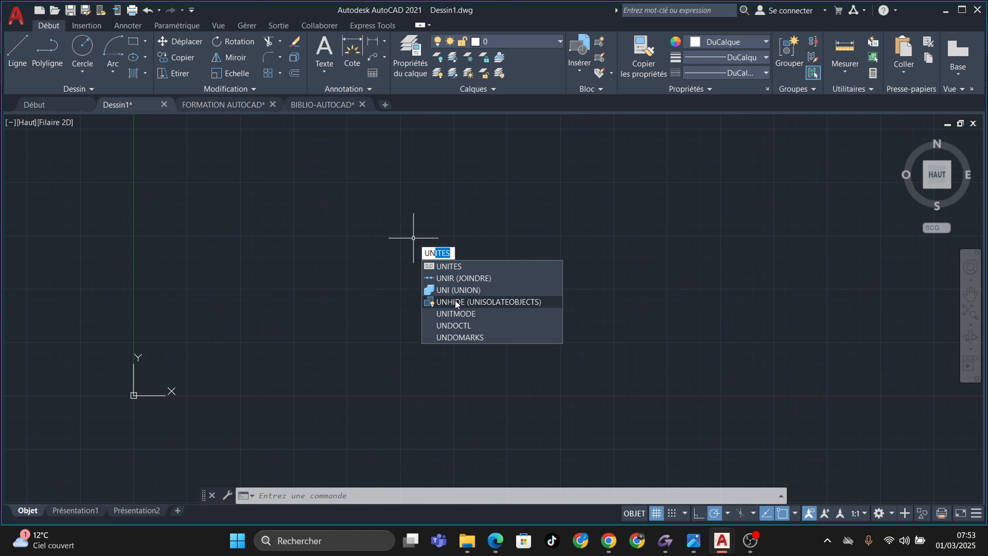
key("Escape")
key("Escape")
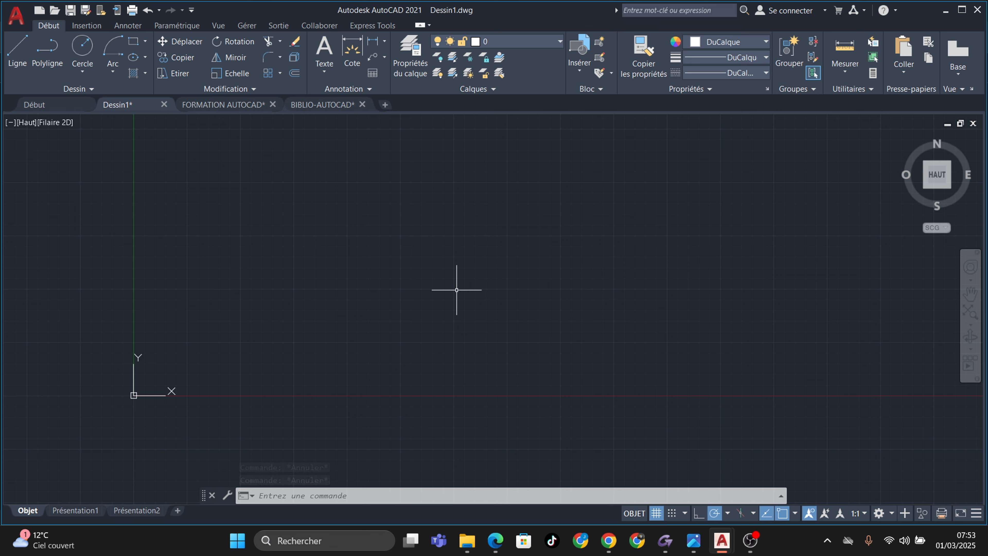
type("L")
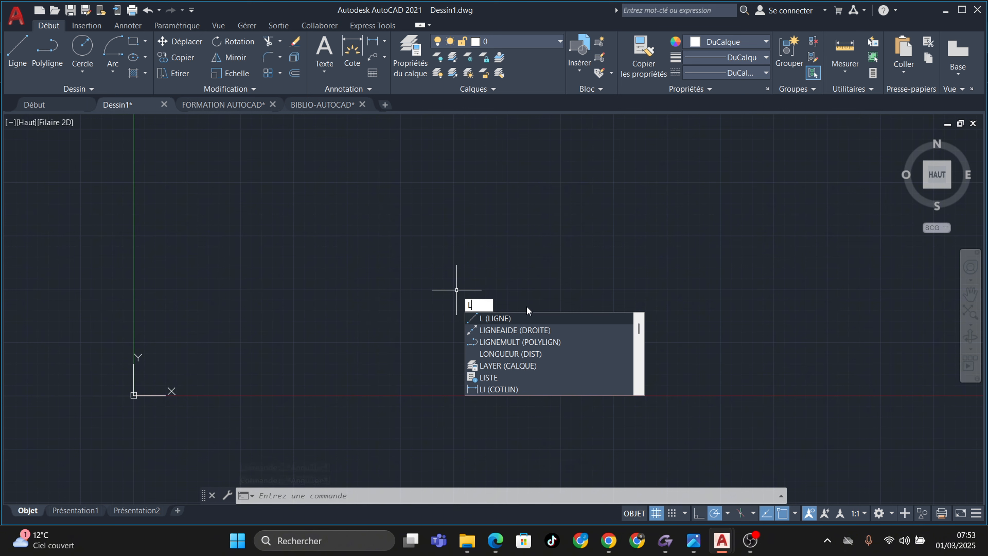
key("Escape")
key("Escape")
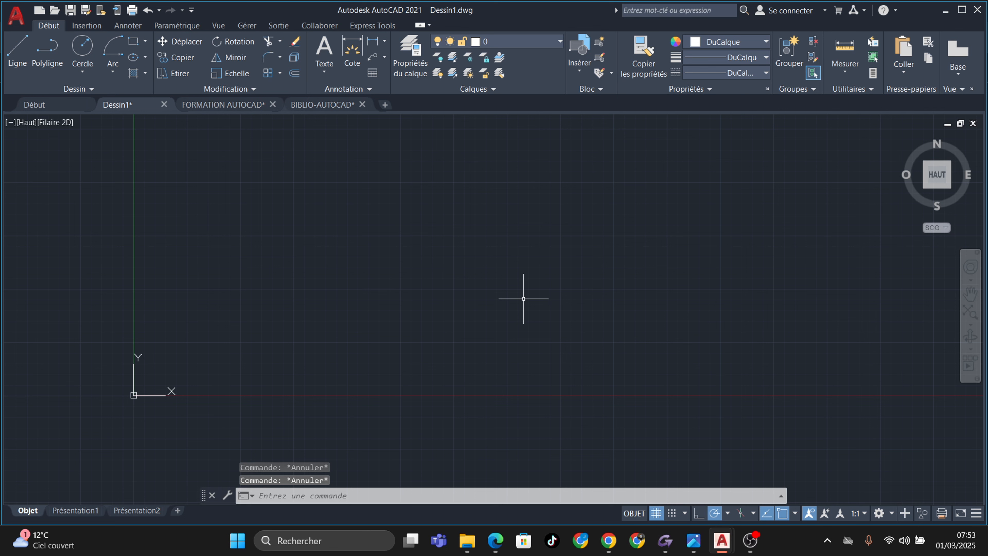
type("D")
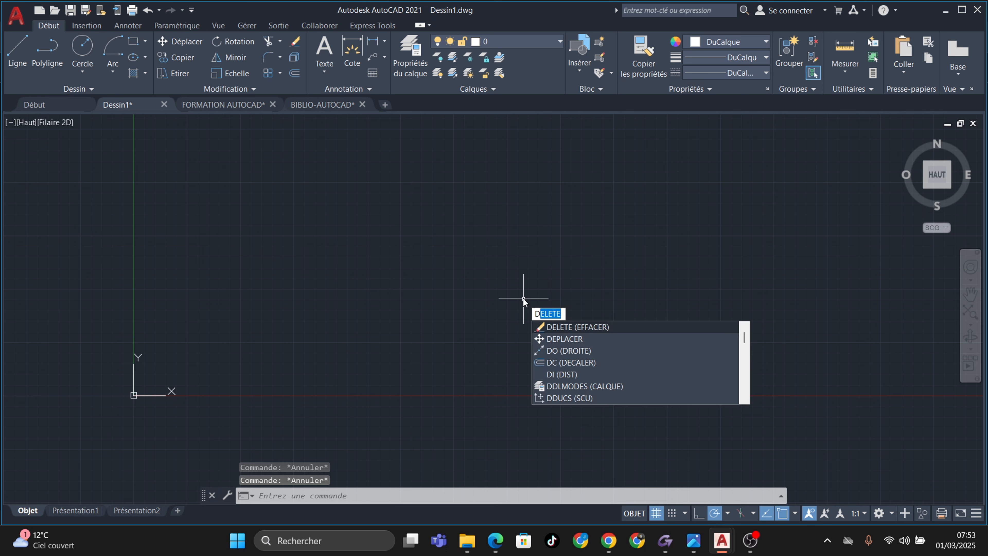
type("E")
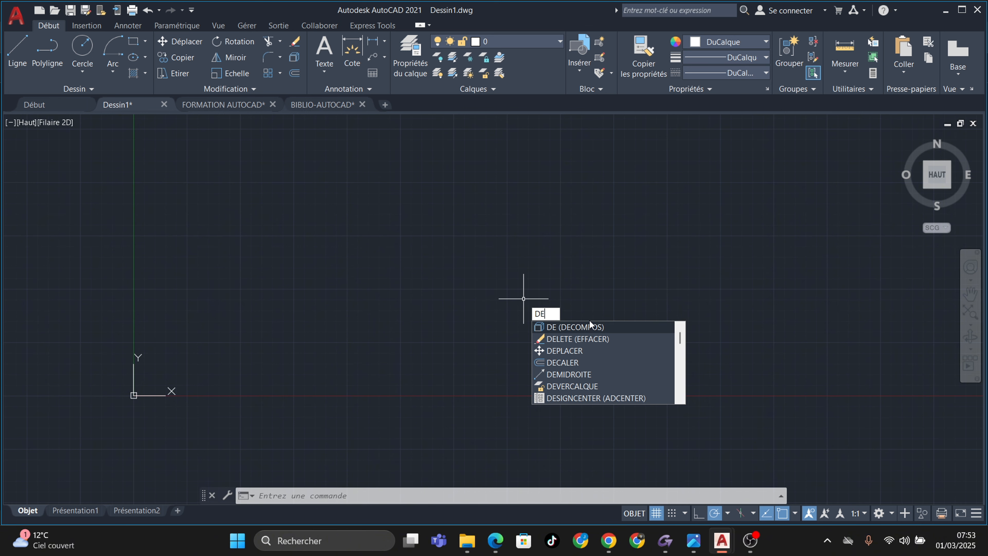
type("C")
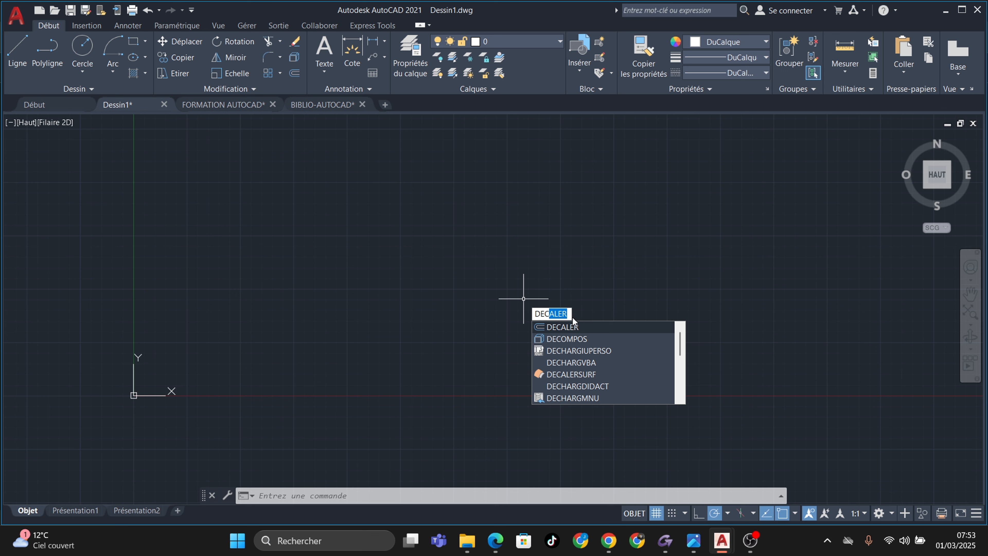
key("Escape")
key("Escape")
key("Escape")
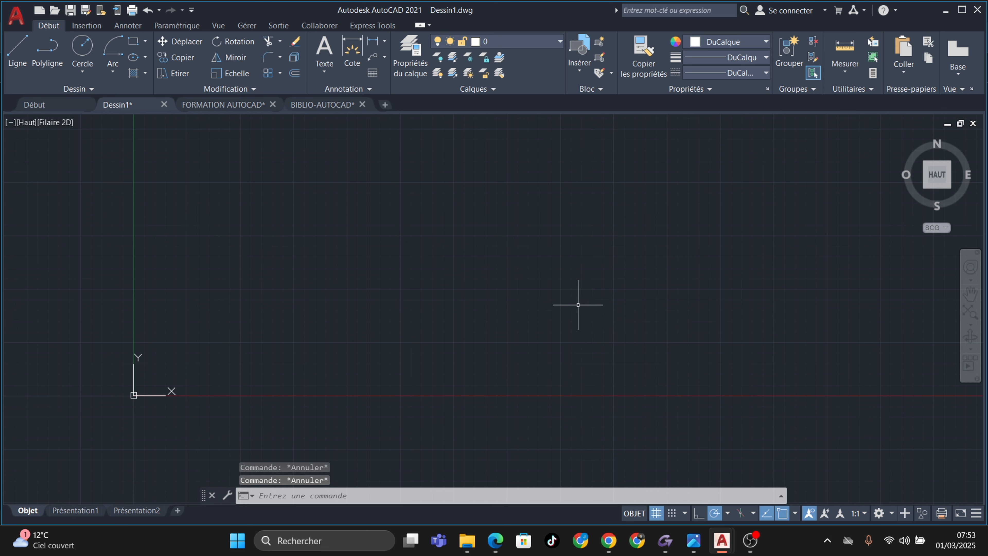
Turn the drawing area's grid display off and back on, twice
middle_click_drag(511, 292, 497, 304)
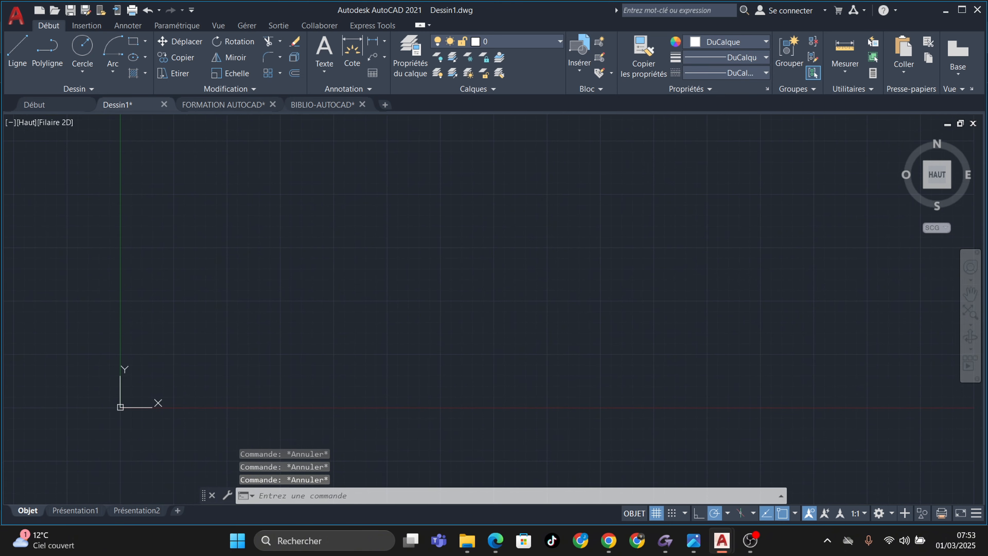
middle_click_drag(576, 297, 556, 293)
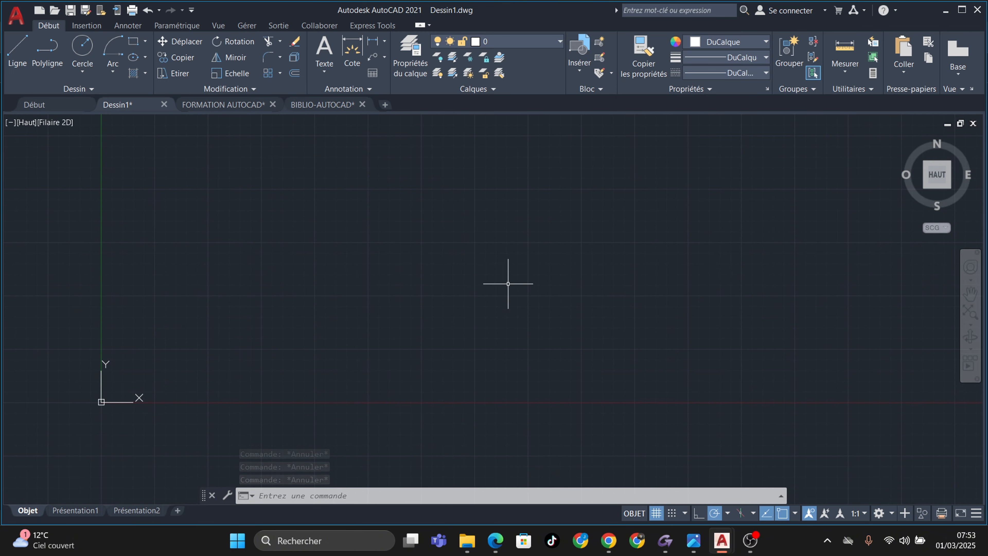
scroll(498, 265, "up", 2)
scroll(498, 269, "down", 2)
middle_click_drag(521, 275, 492, 287)
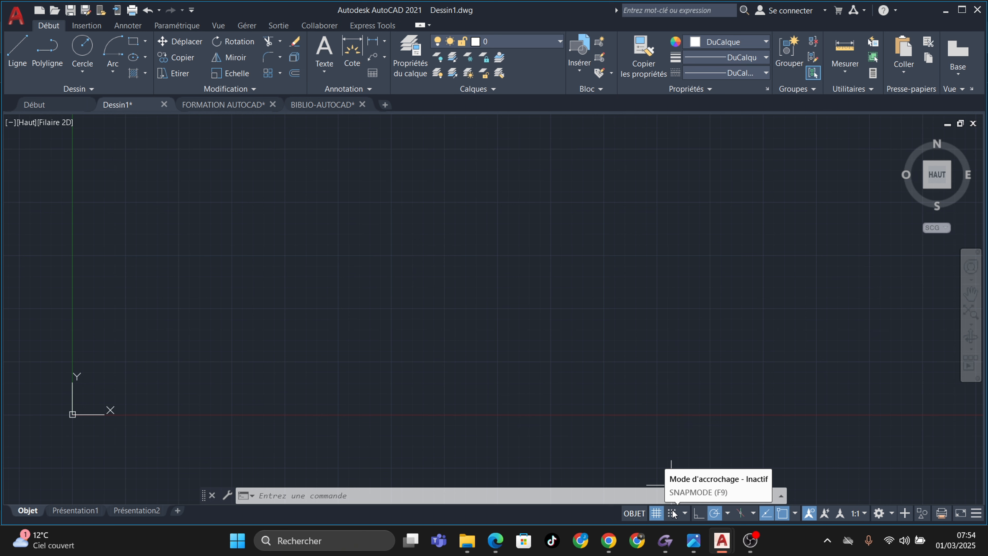
left_click(657, 514)
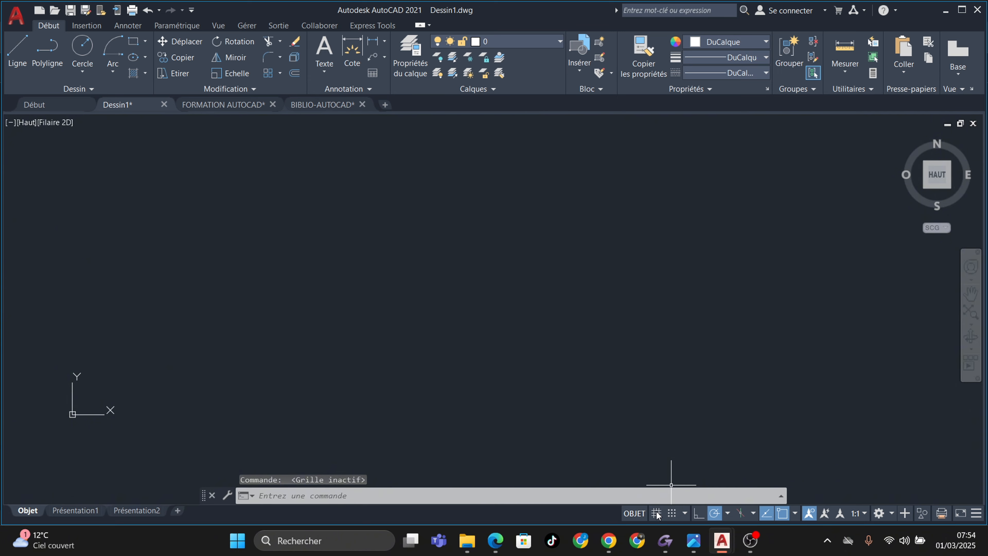
left_click(656, 513)
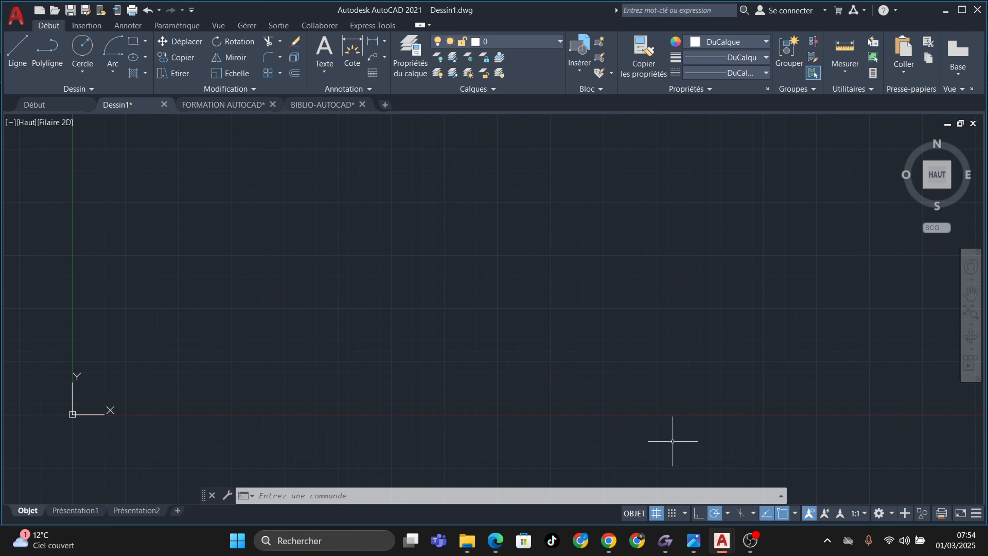
left_click(655, 512)
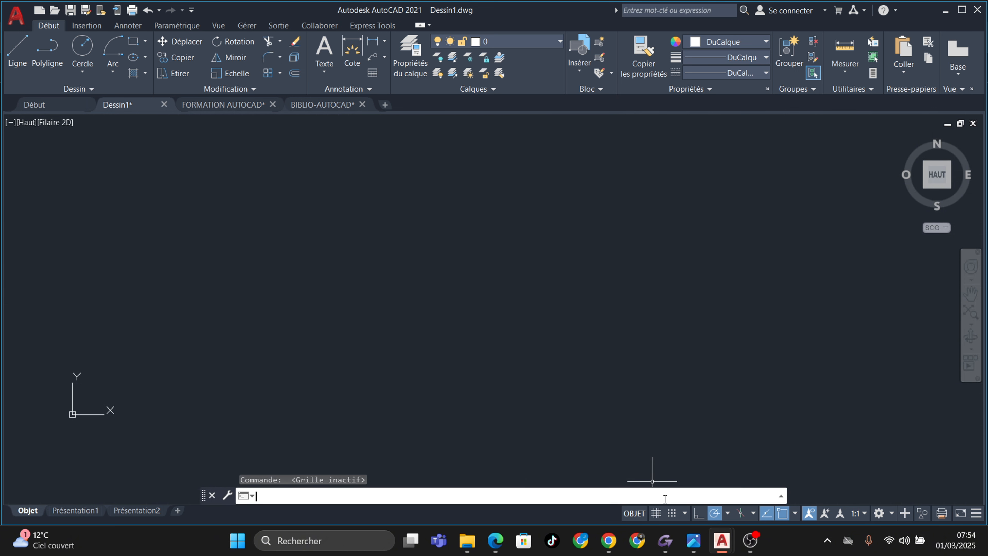
key("F7")
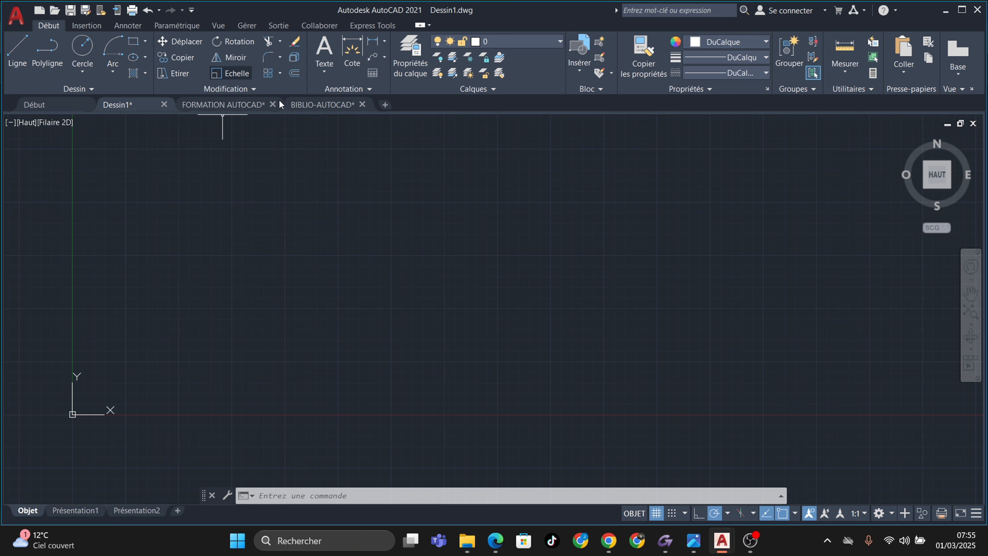
scroll(553, 347, "down", 4)
middle_click_drag(524, 330, 480, 343)
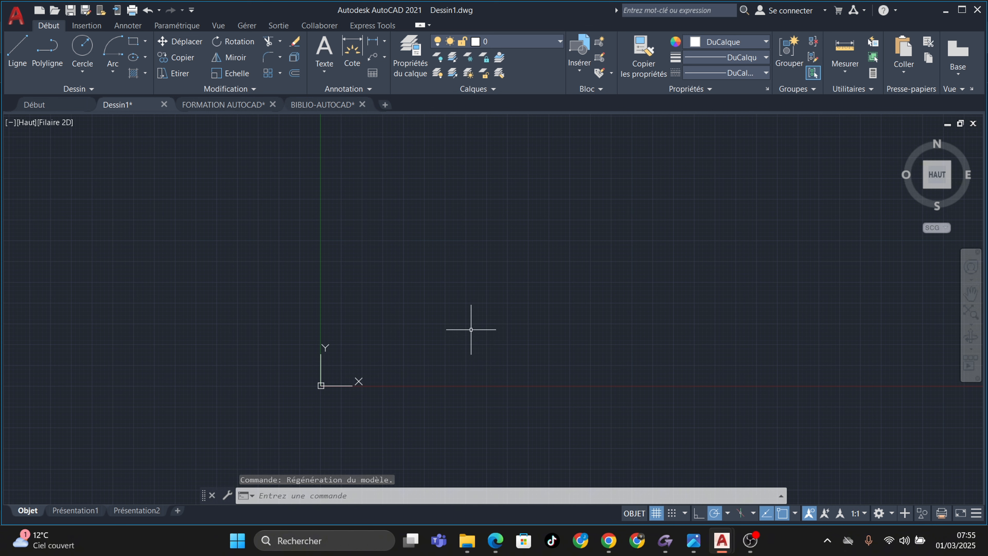
Set the length precision to 0.0 in the drawing units (UNITES) settings
type("UNITES")
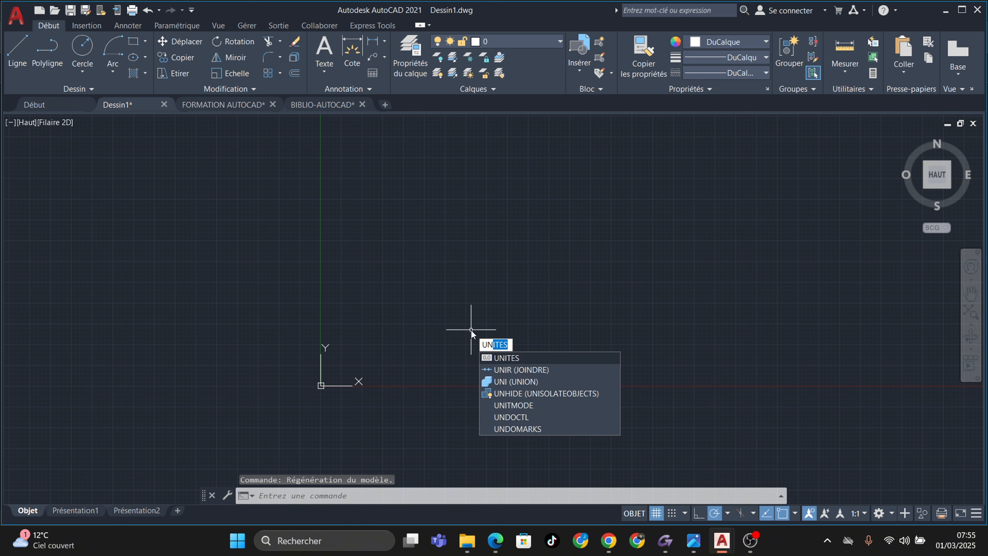
key("Return")
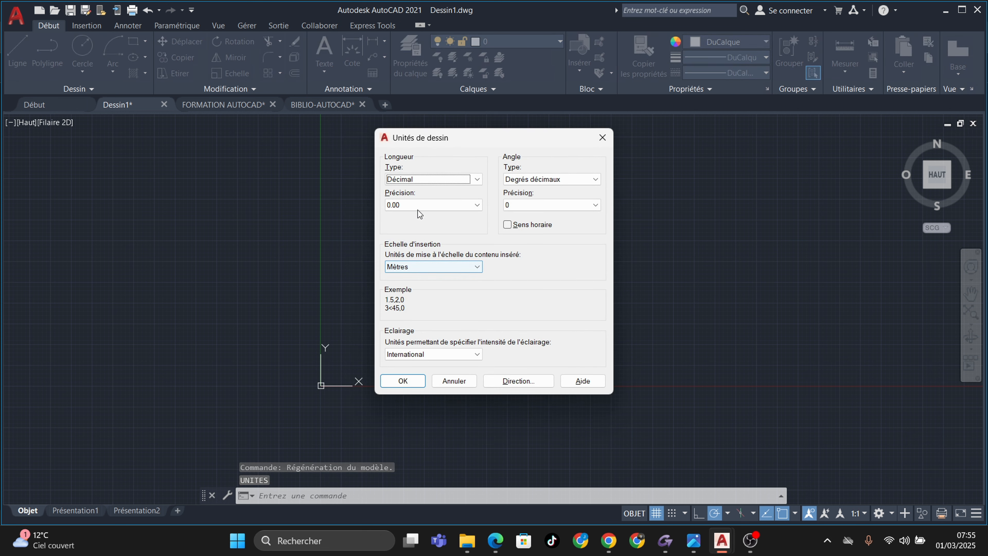
left_click(422, 205)
left_click(423, 205)
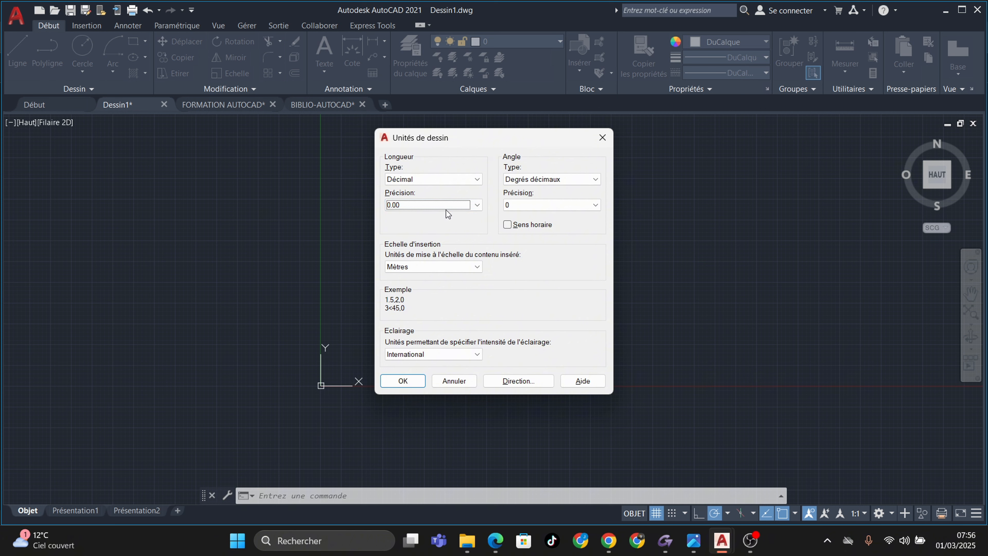
left_click(476, 205)
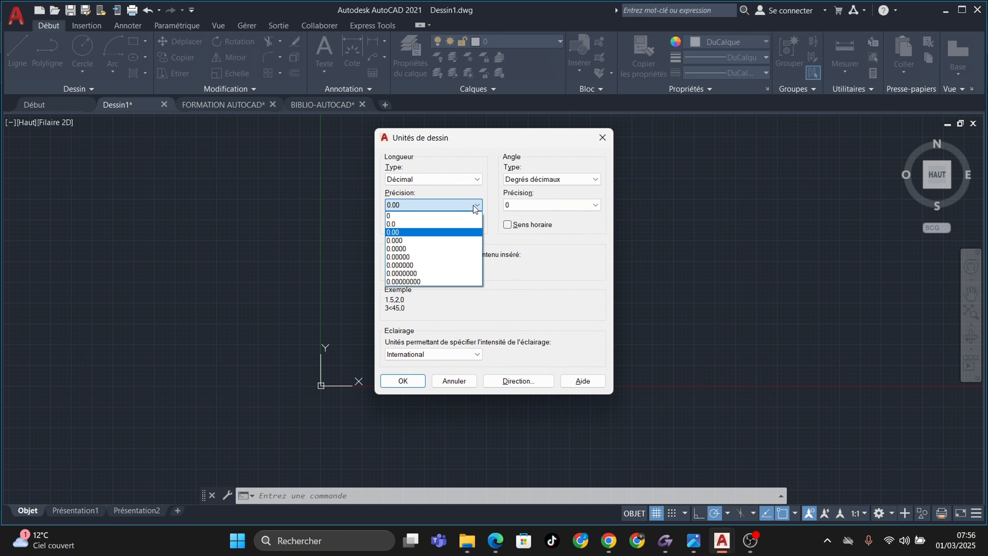
left_click(478, 206)
left_click(477, 206)
left_click(457, 223)
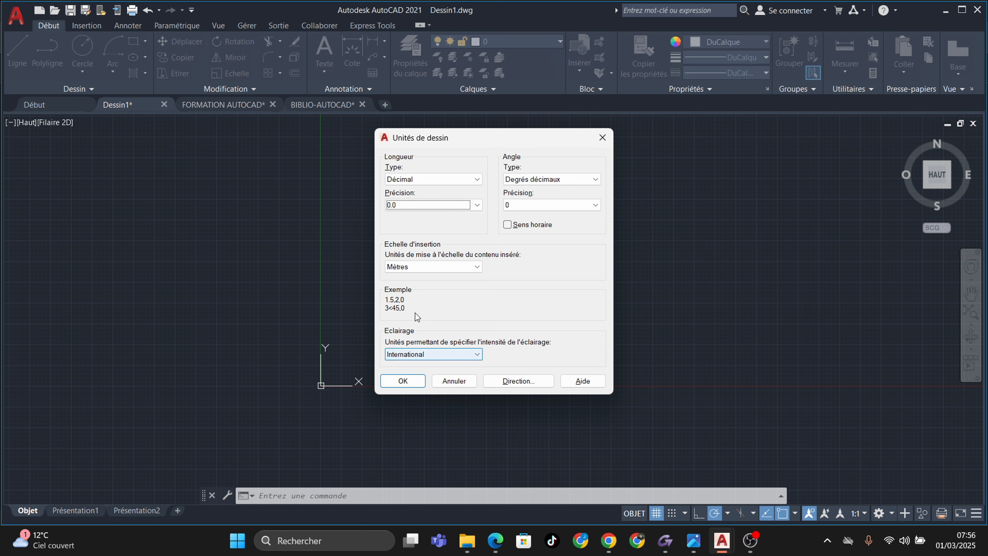
left_click(404, 380)
mouse_move(426, 326)
middle_mouse_down()
mouse_move(397, 353)
mouse_move(326, 336)
mouse_move(256, 353)
mouse_move(226, 349)
mouse_move(250, 342)
mouse_move(275, 370)
middle_mouse_up()
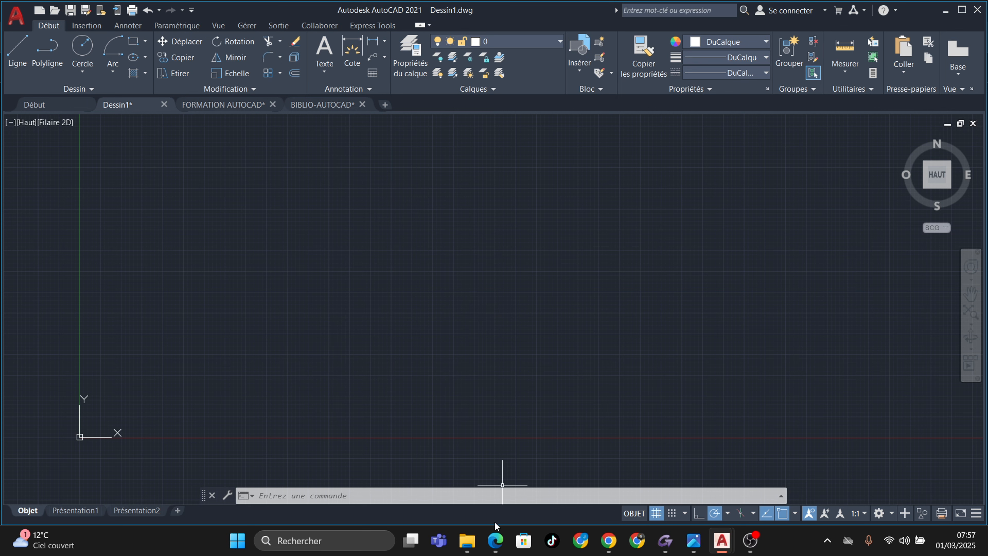
Switch to Microsoft Edge and re-examine the floor plan's rooms, walls and openings in Drawing1-Layout2.pdf, glancing at the foundation plan in JTG.pdf
mouse_move(496, 540)
left_click(493, 500)
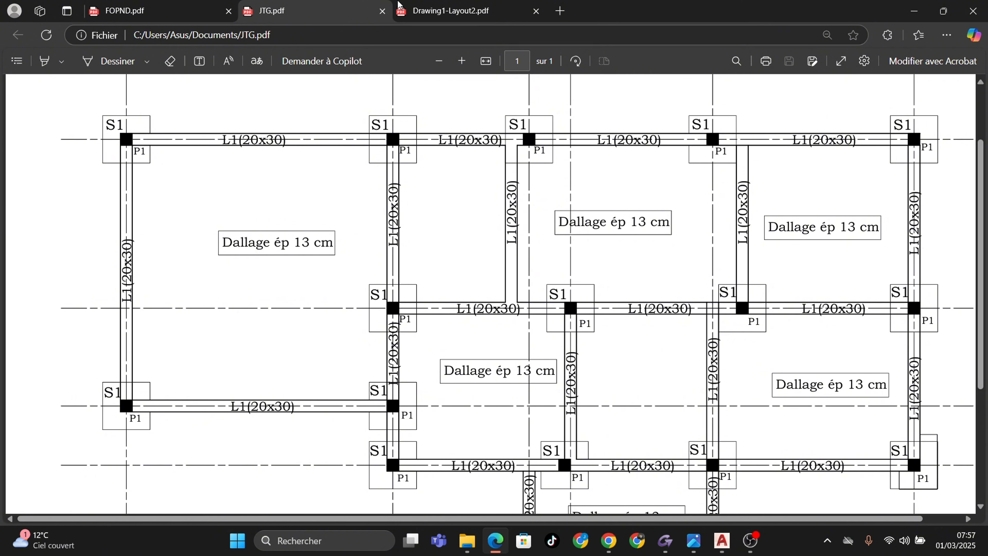
left_click(452, 10)
scroll(516, 261, "down", 1)
scroll(516, 261, "down", 1)
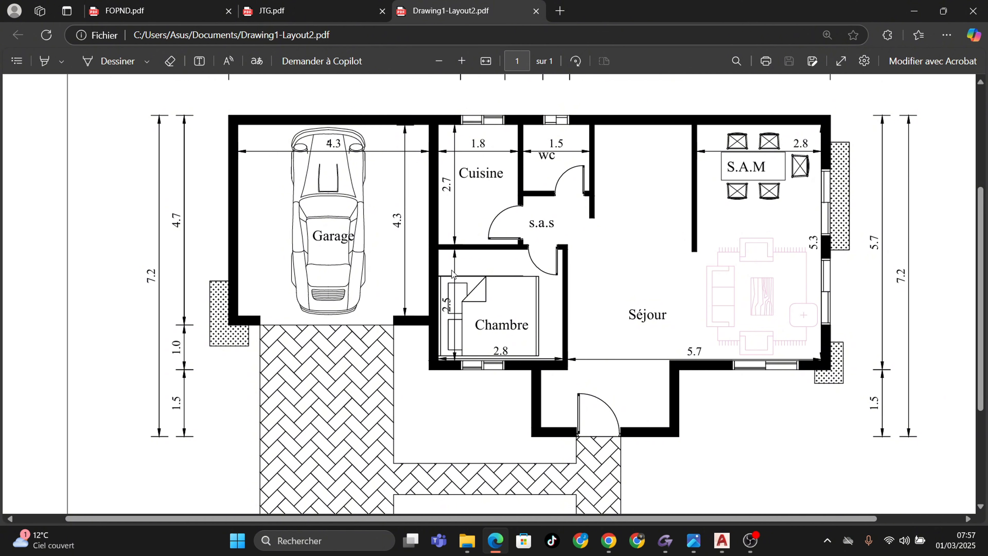
scroll(429, 259, "up", 3)
left_click(284, 13)
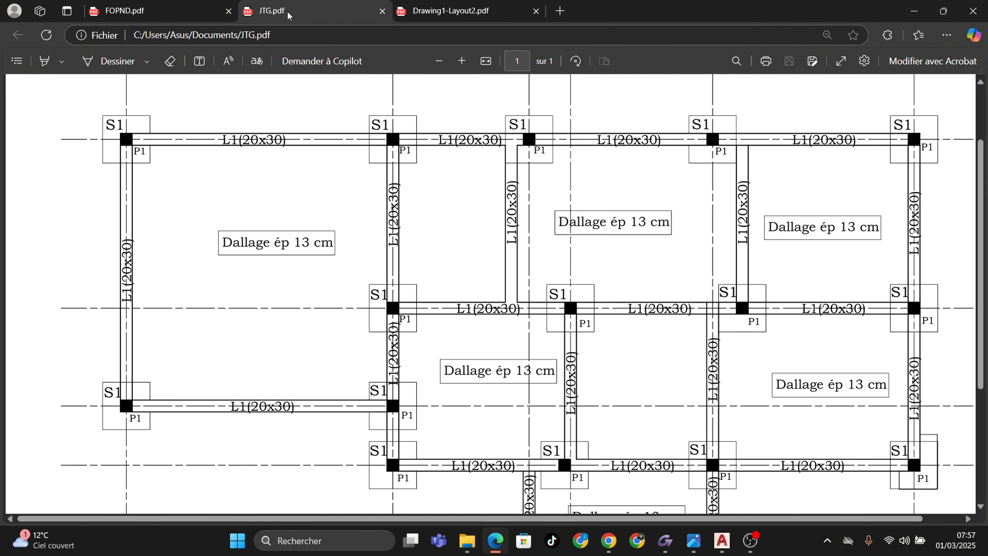
left_click(439, 7)
scroll(546, 281, "down", 3)
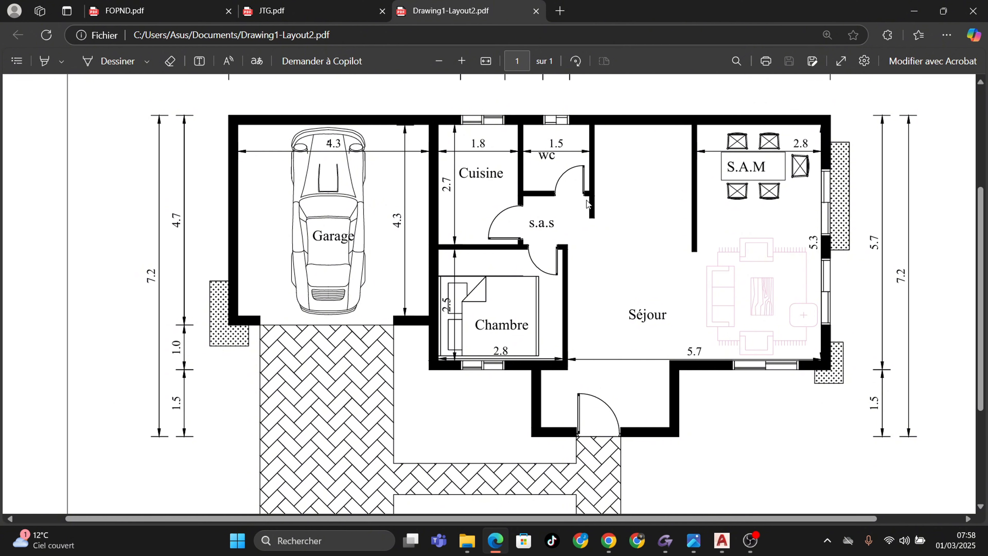
scroll(592, 207, "down", 1)
scroll(499, 192, "up", 1)
scroll(195, 232, "up", 3)
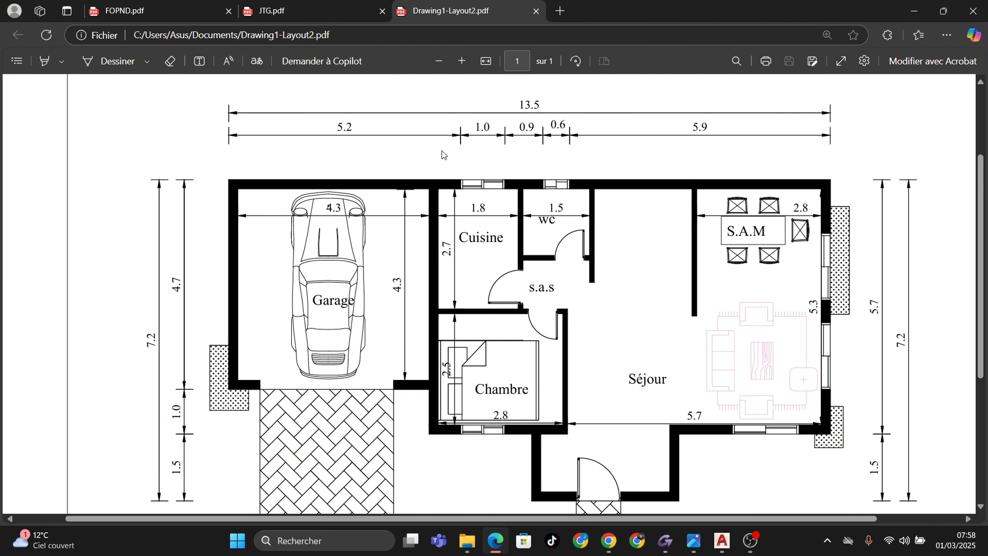
Return to the Dessin1 drawing in AutoCAD and view its list of layers
left_click(913, 11)
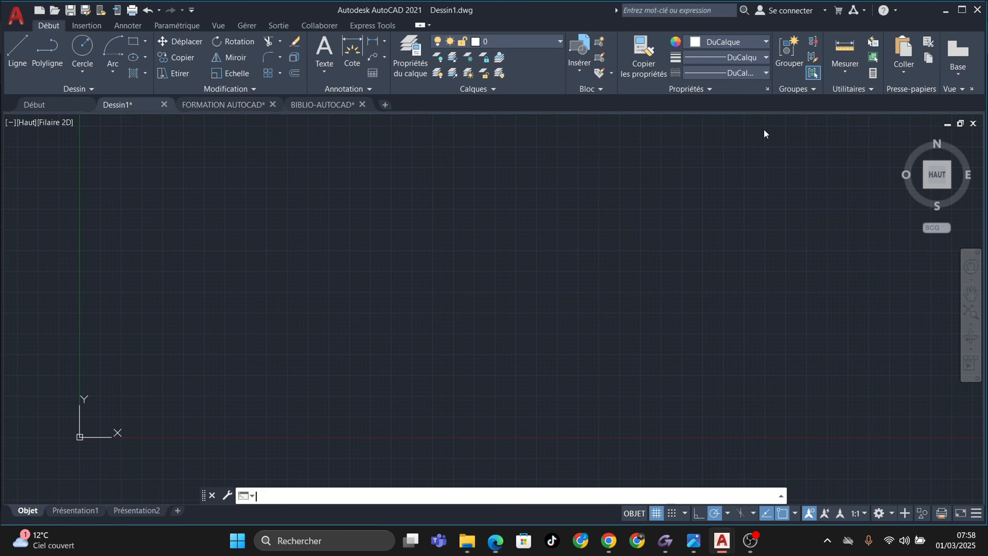
mouse_move(415, 214)
middle_mouse_down()
mouse_move(411, 235)
mouse_move(406, 229)
middle_mouse_up()
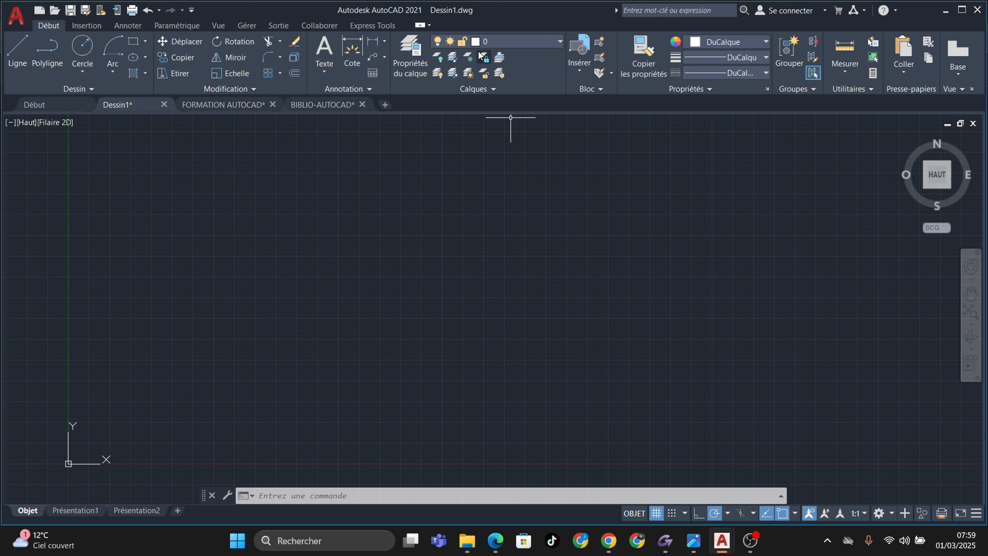
left_click(559, 42)
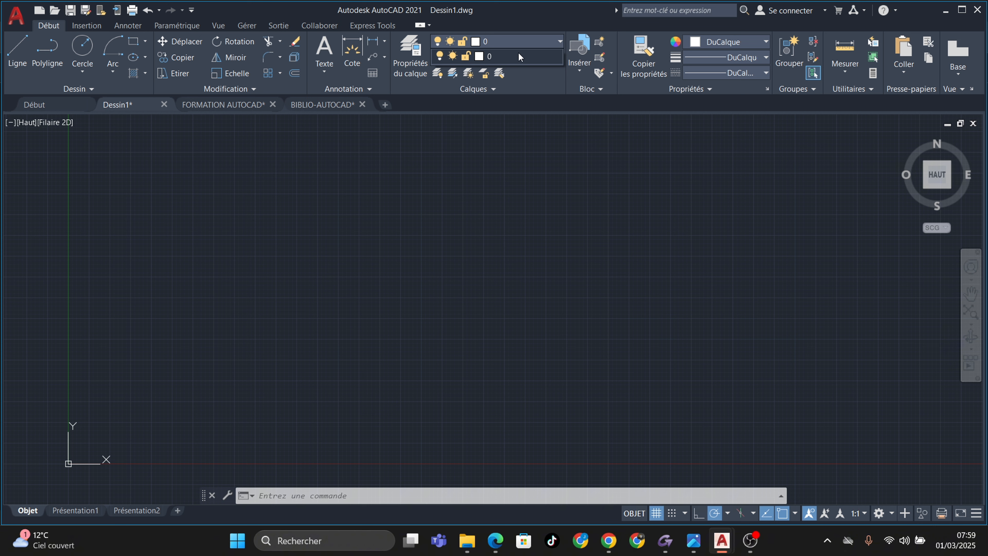
left_click(532, 42)
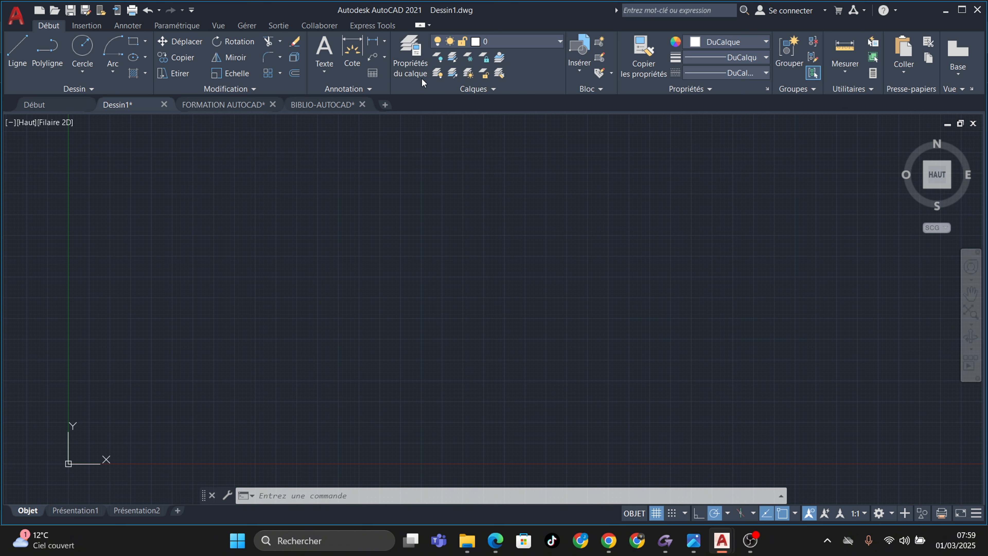
Open the layer properties manager and create a layer named 1.mur
left_click(411, 63)
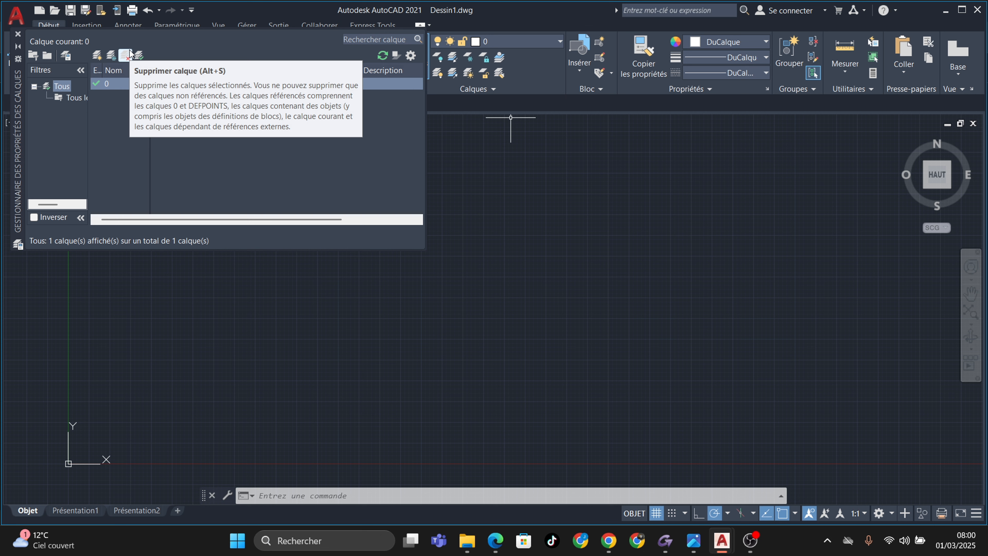
left_click(97, 58)
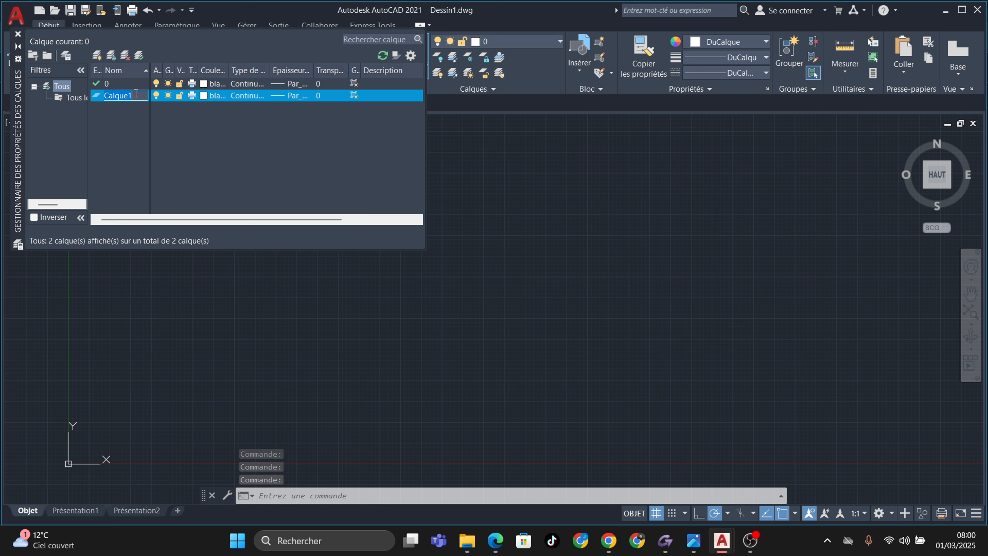
type("1.")
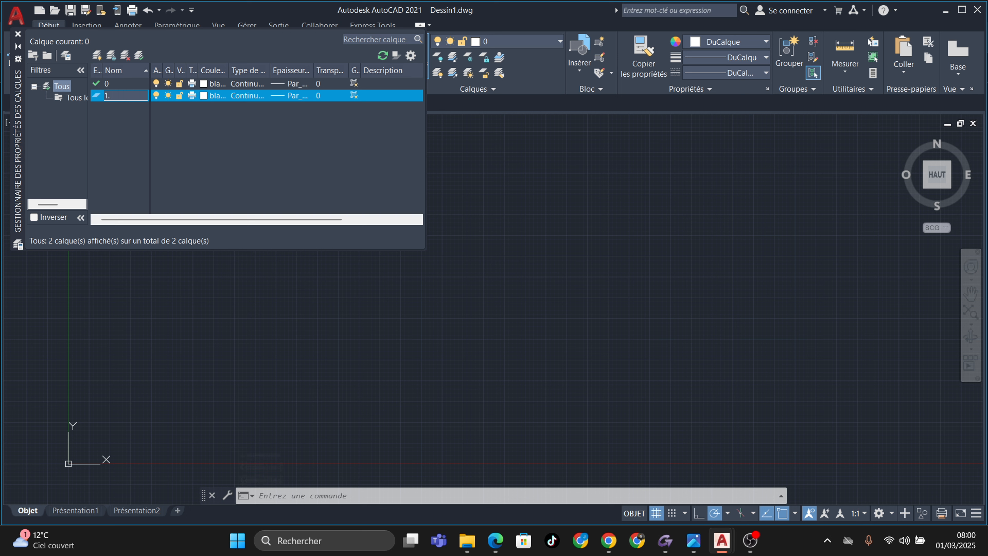
type("mur")
left_click(132, 121)
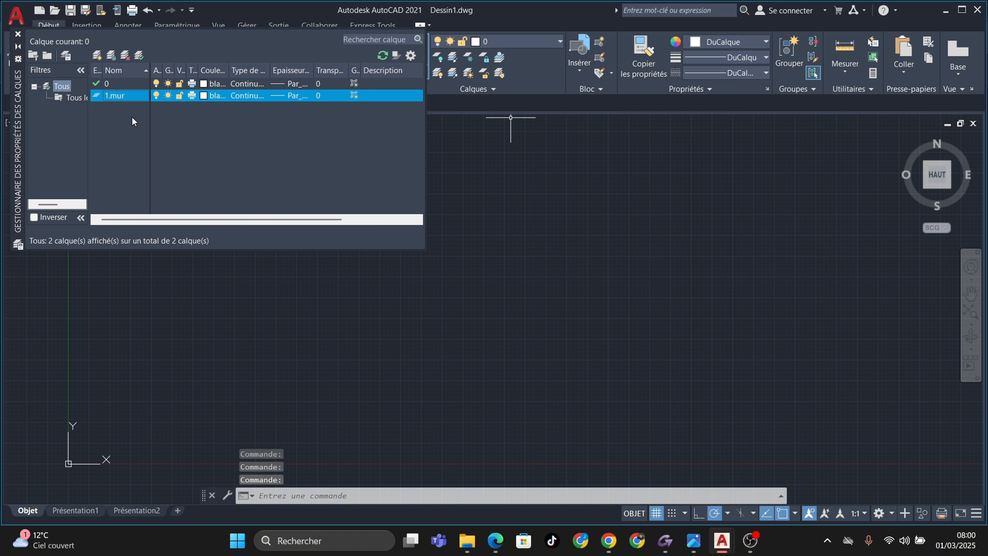
Create two more layers named 2.porte and 3.fenetre
left_click(98, 56)
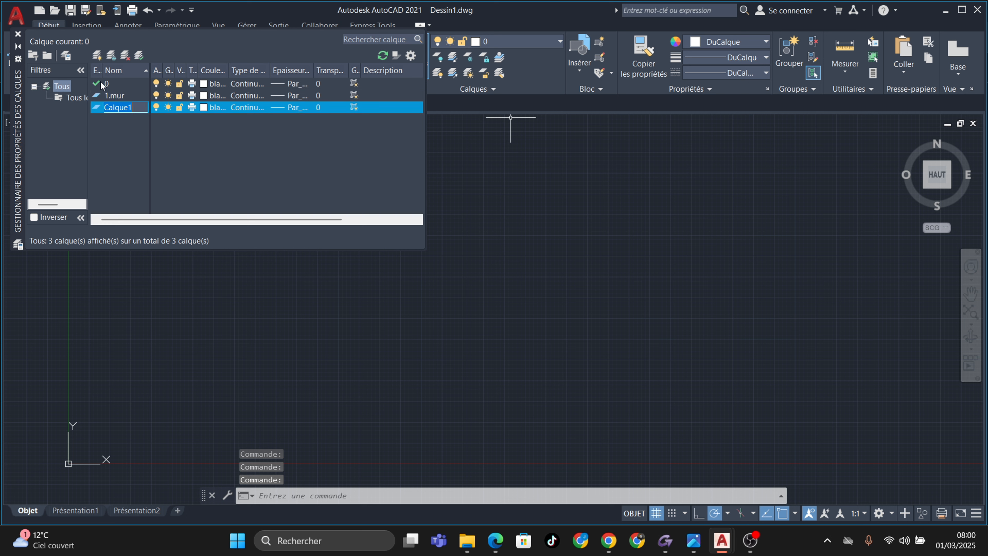
type("2.")
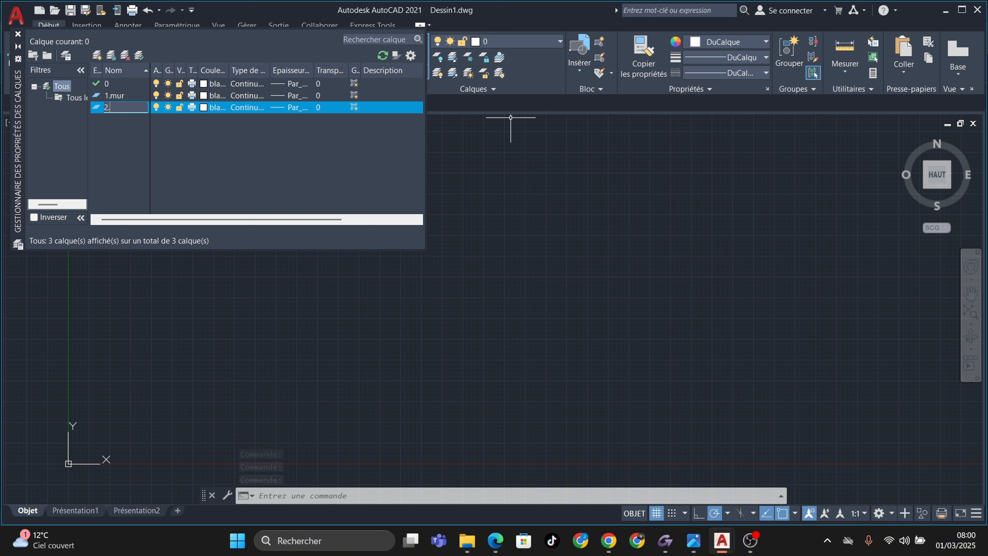
type("porte")
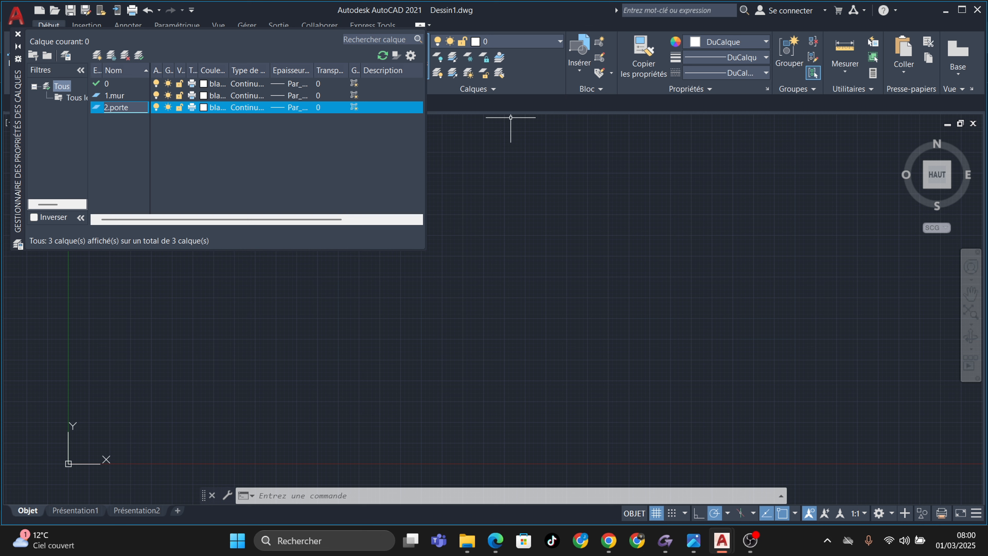
key("Return")
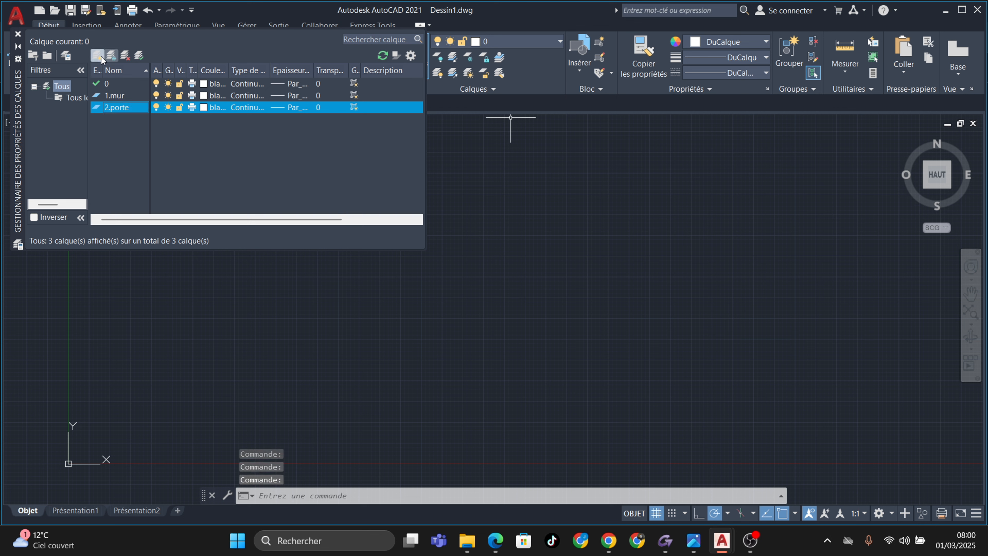
left_click(101, 56)
type("3")
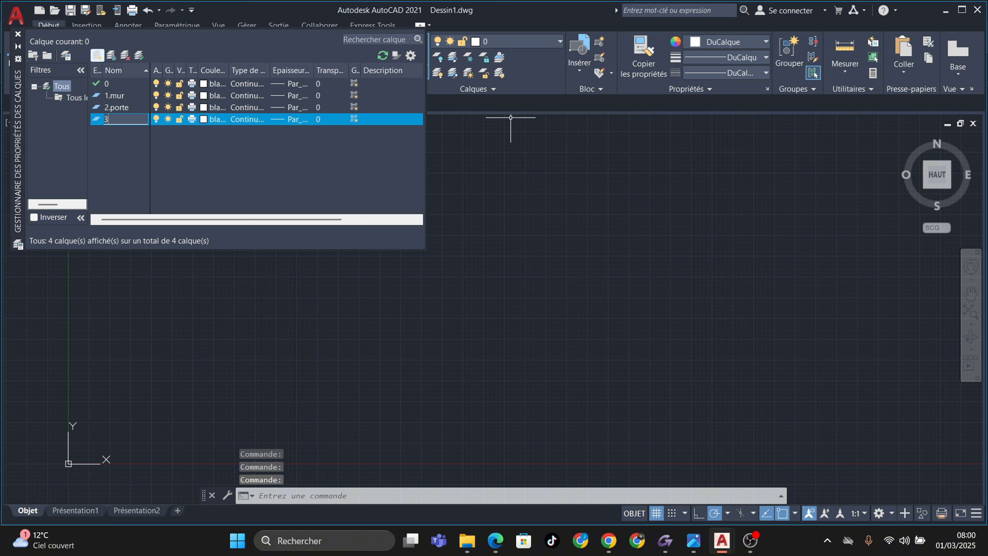
type(".fenetre")
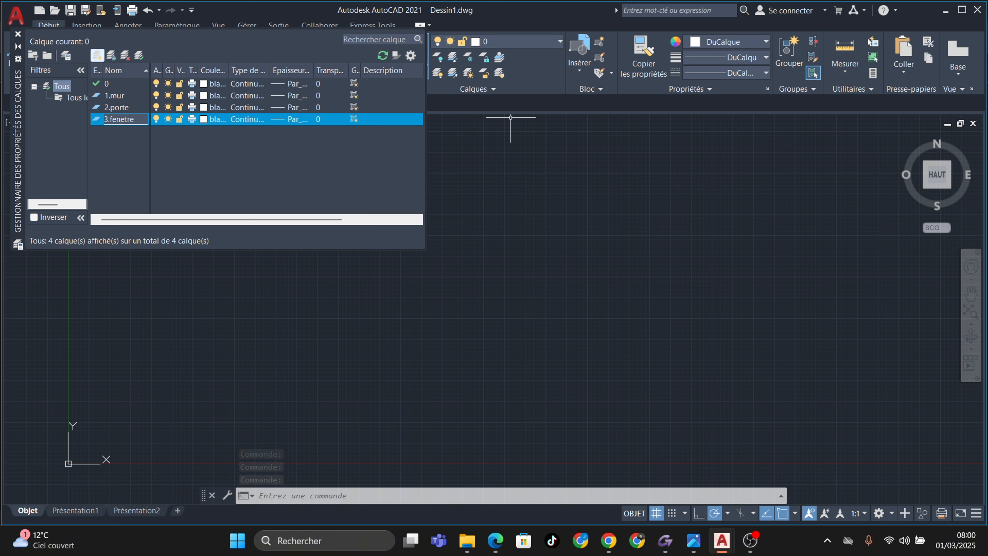
key("Return")
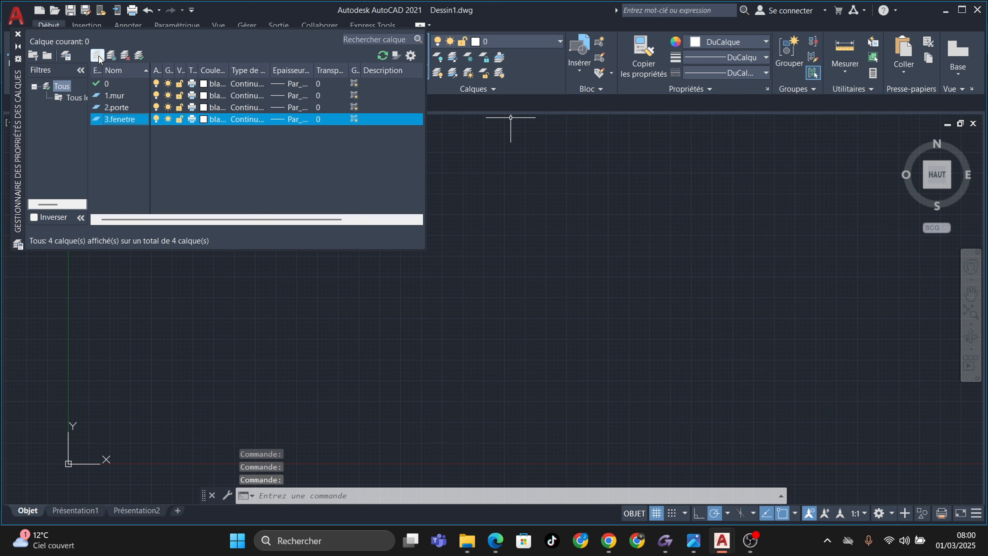
Add two layers named 4.escaliers and 5.hachure
left_click(97, 56)
type("4")
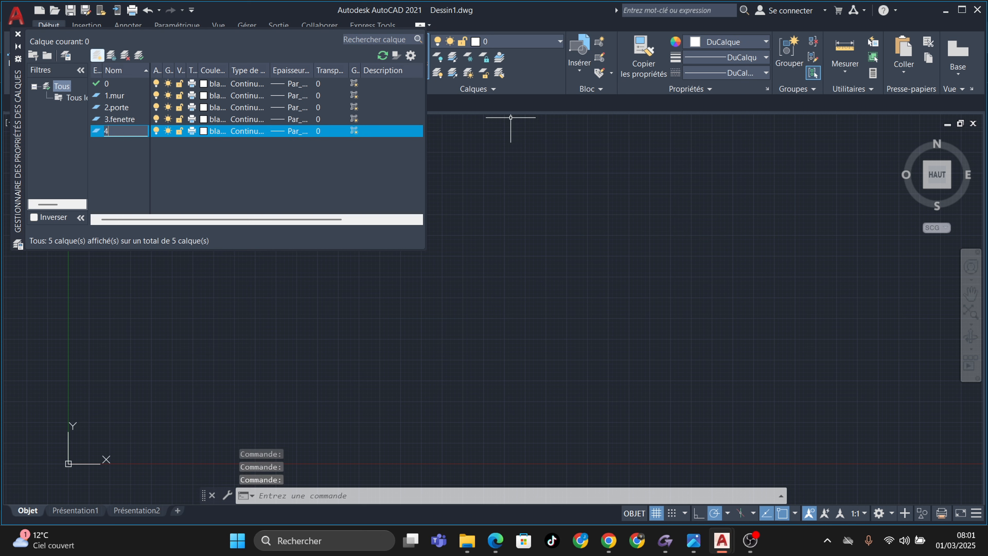
type(".escaliers")
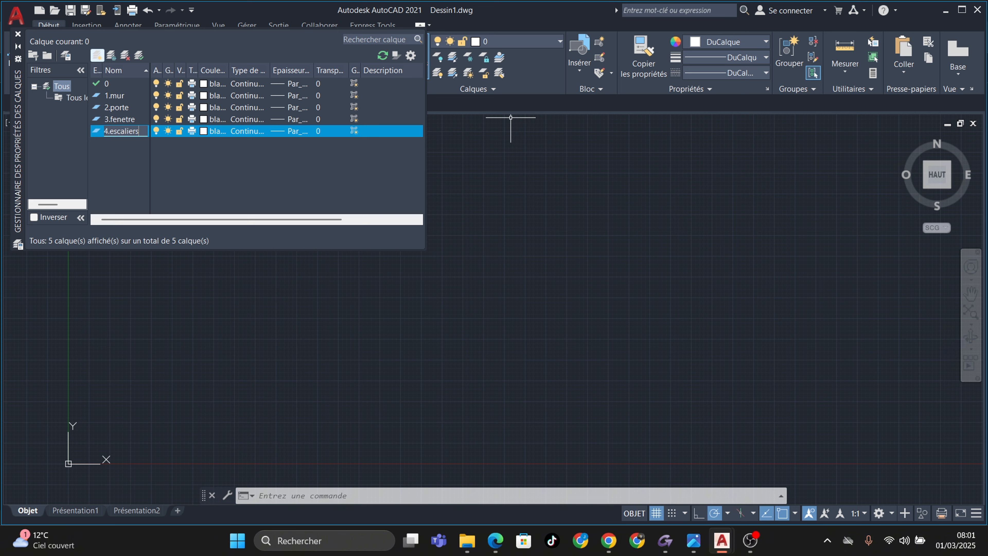
key("Return")
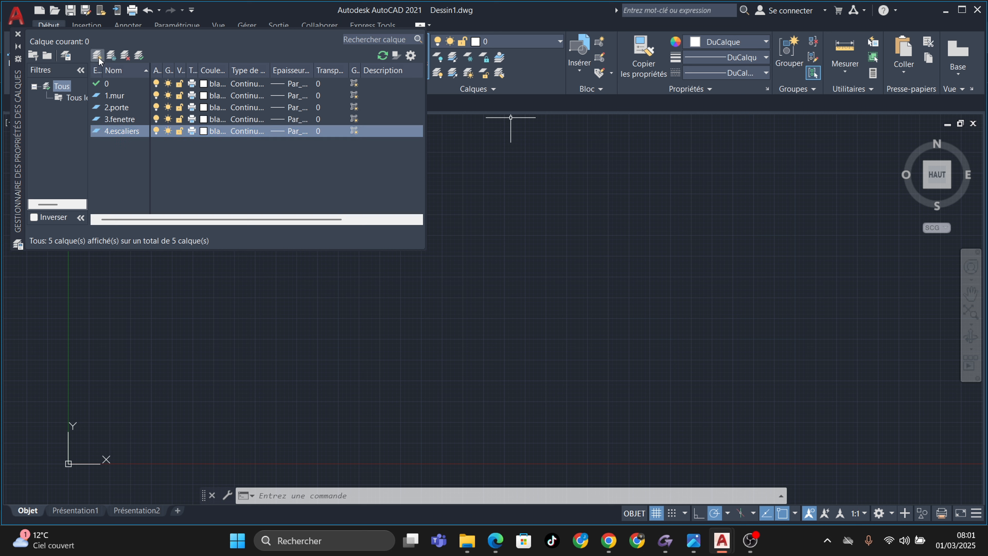
left_click(98, 57)
type("5")
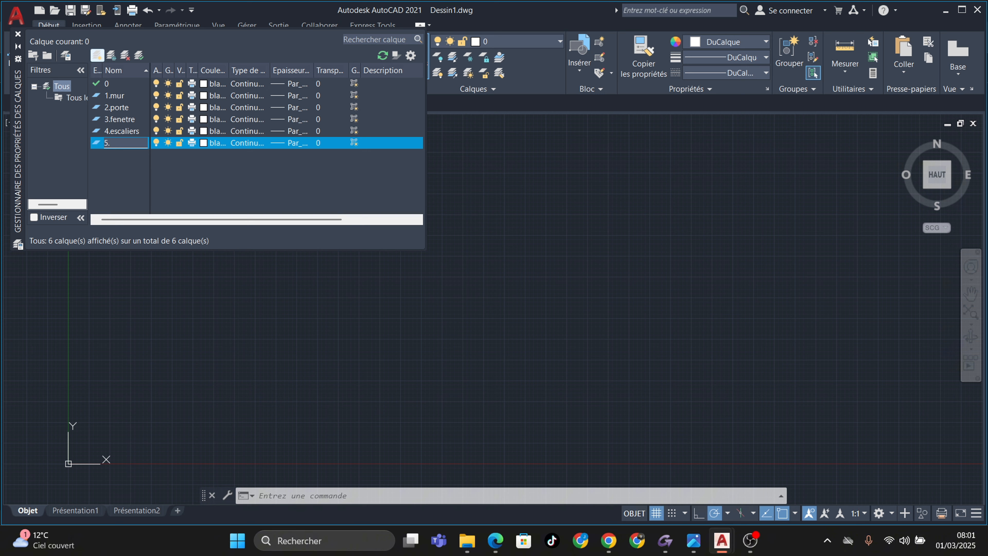
type(".hachure")
key("Return")
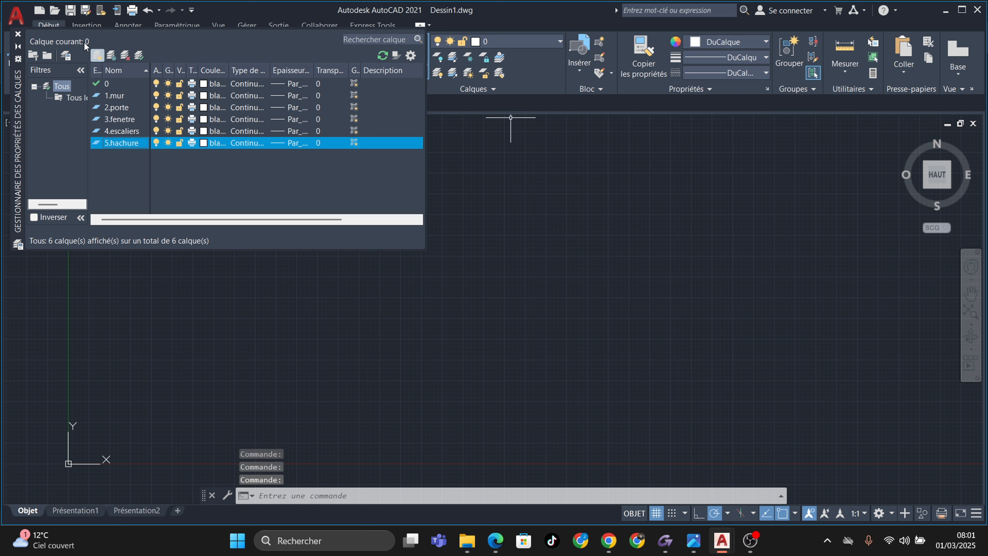
Create a layer named 6.texte archi
left_click(96, 55)
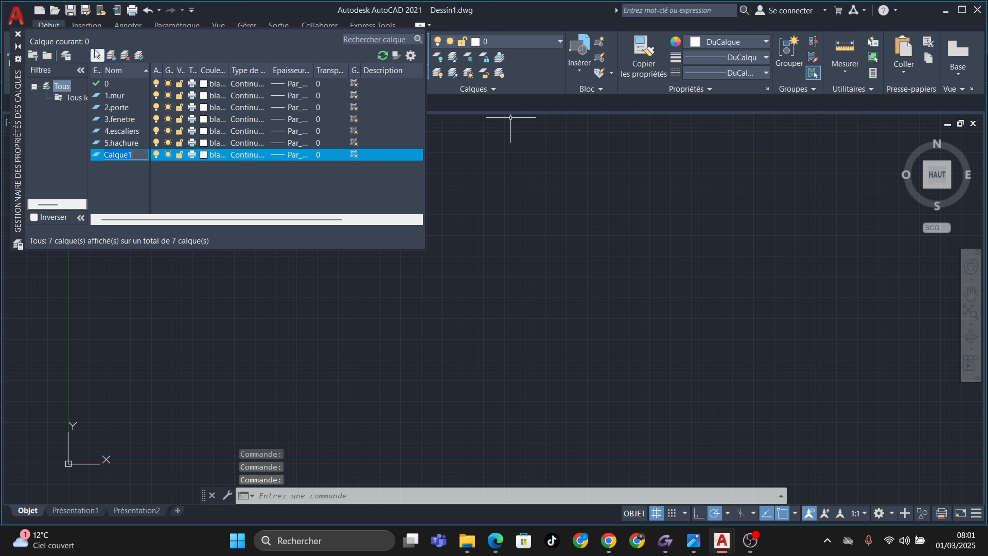
type("6.texte")
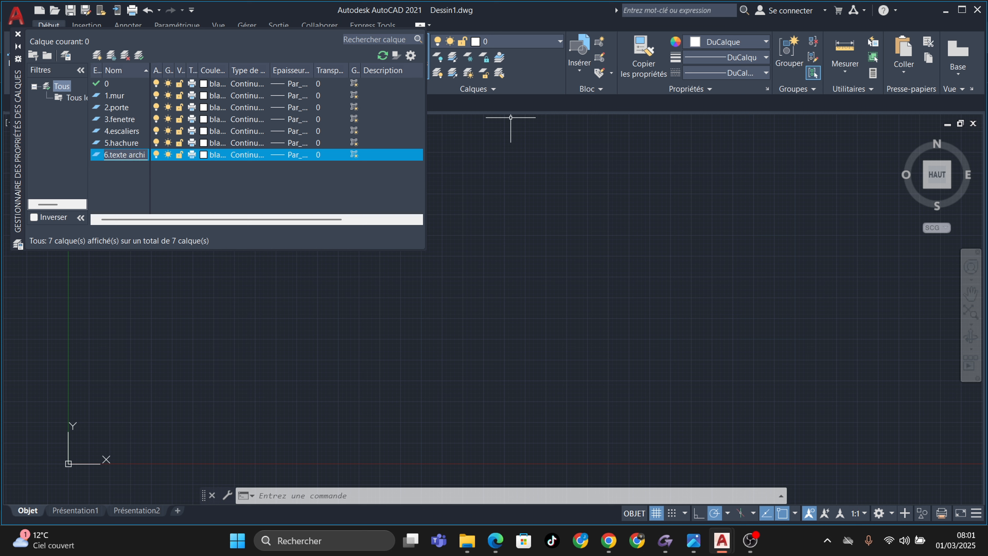
type(" archi")
key("Return")
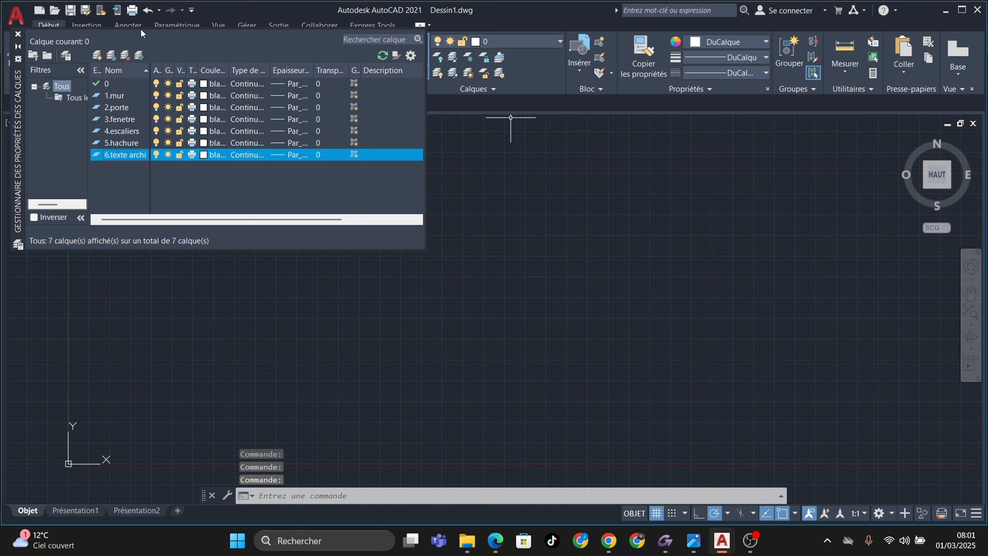
Create a layer named 7.cotation arch for the architectural dimensions
left_click(98, 57)
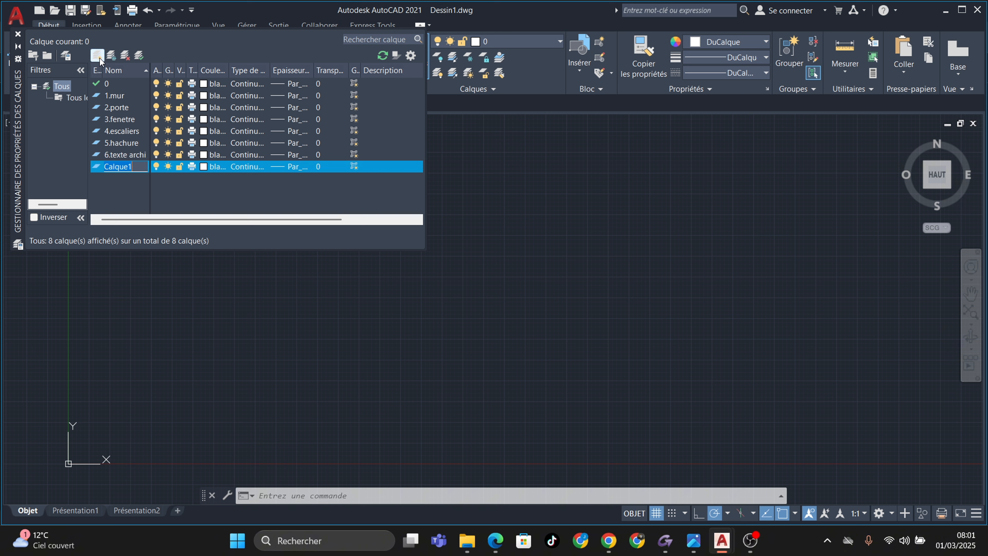
type("7")
type(".cotat")
type("ion")
type(" arch")
key("Return")
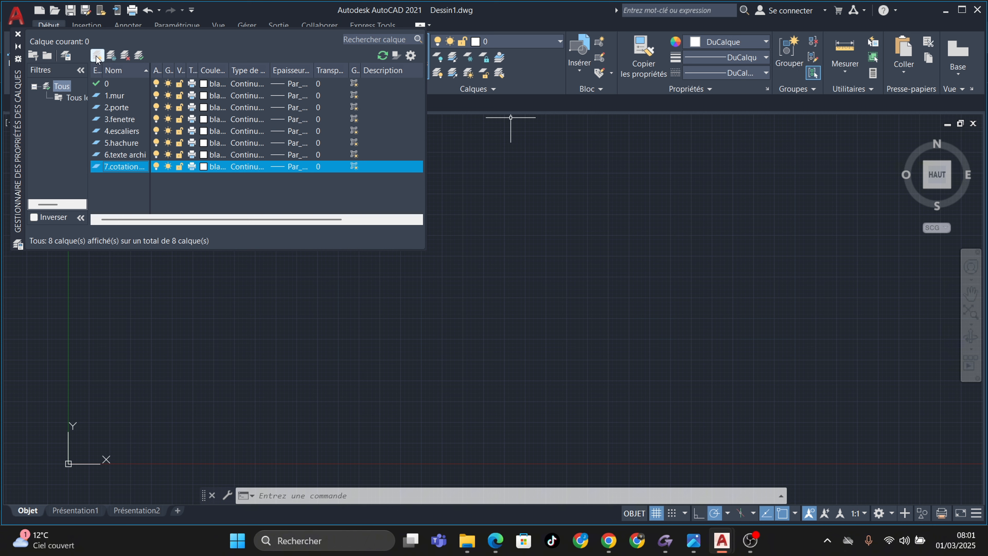
Add a layer named 8.amenagemen below the dimension layer
left_click(97, 55)
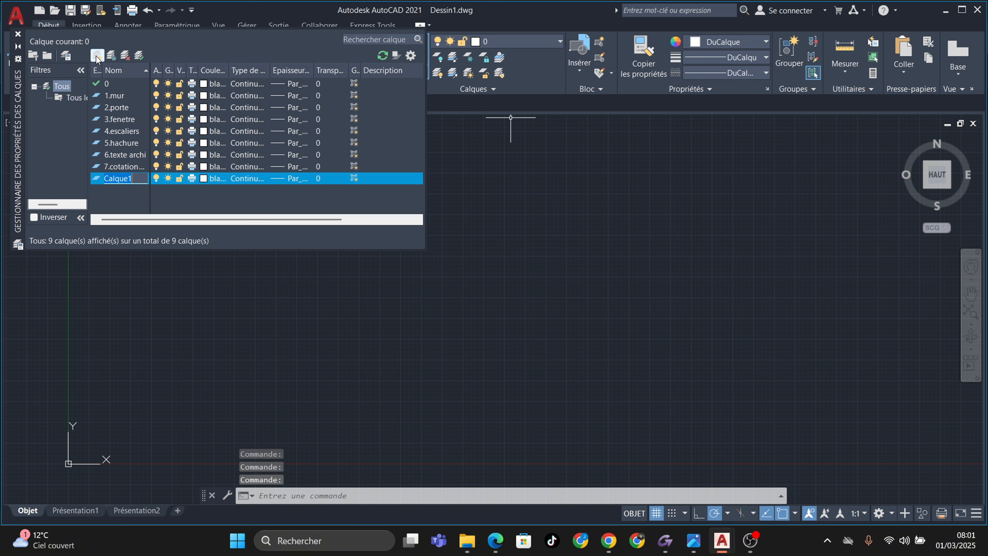
type("5")
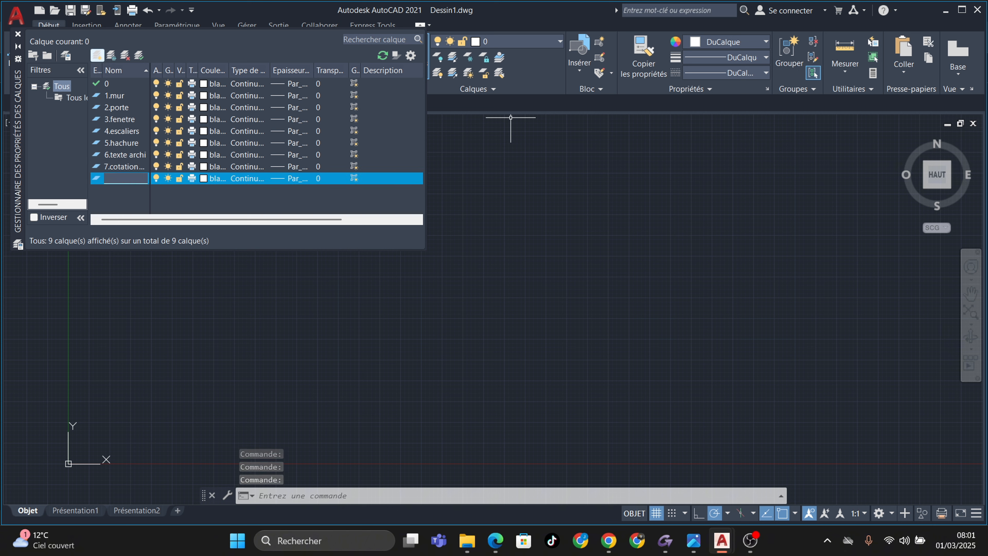
type("8.")
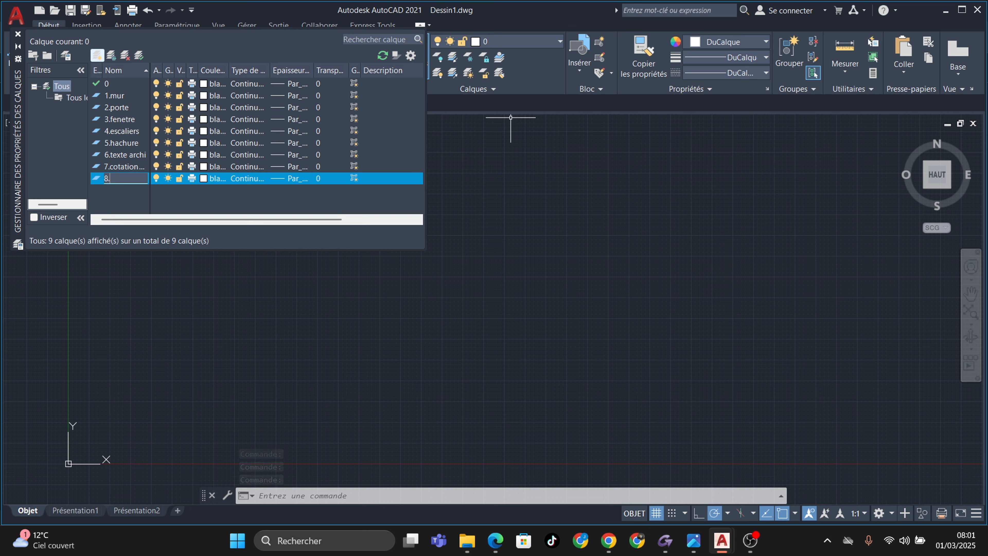
type("amena")
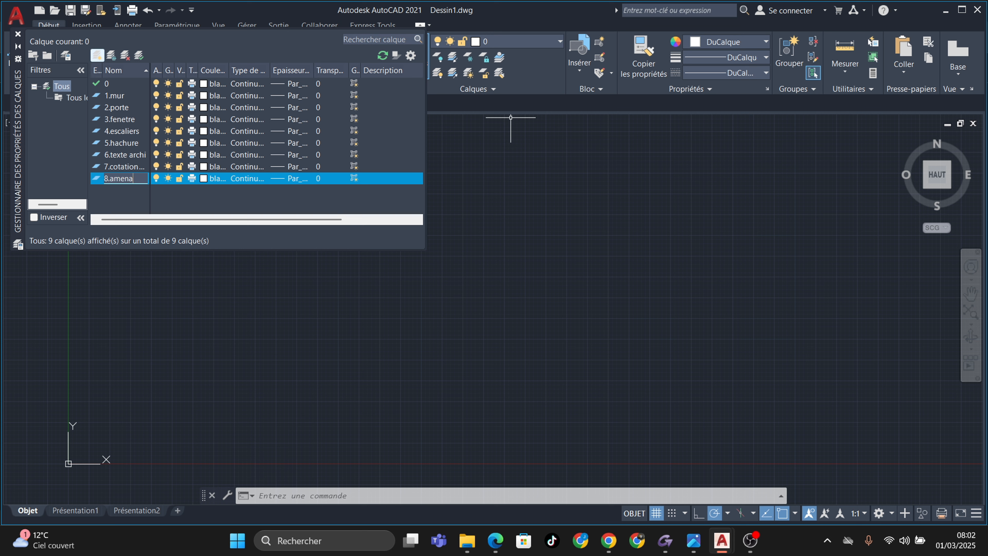
type("gemen")
key("Return")
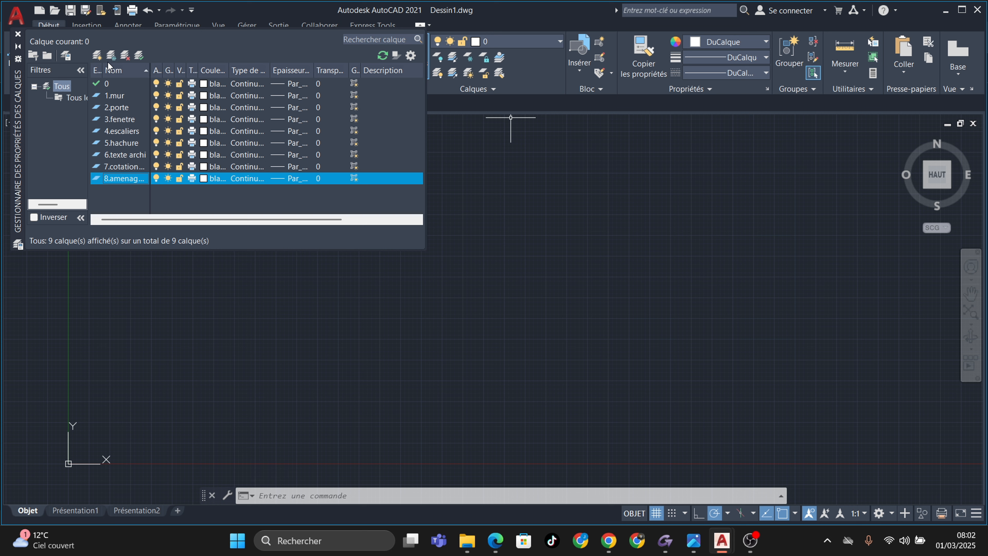
Create a layer named 9.ligne de coupe for the section line
left_click(98, 57)
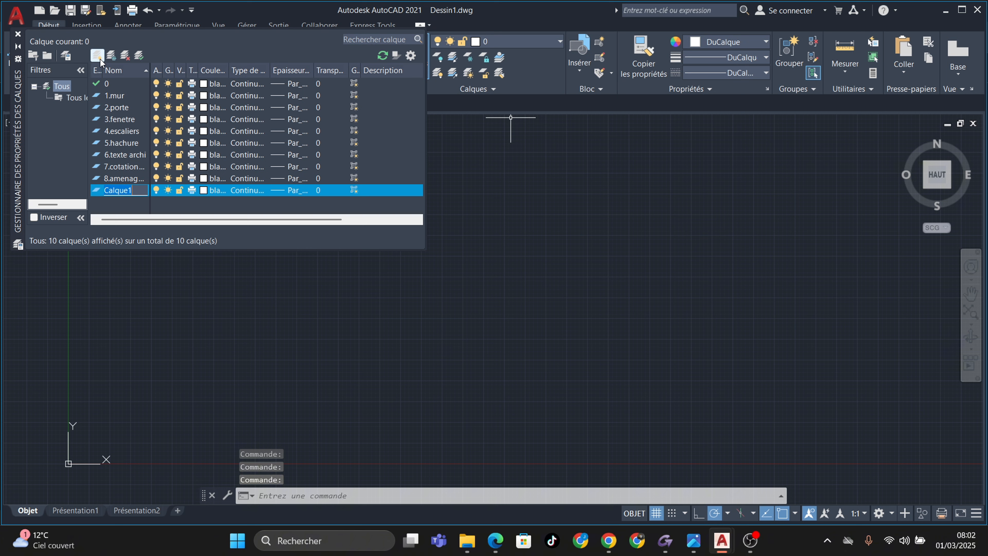
type("9")
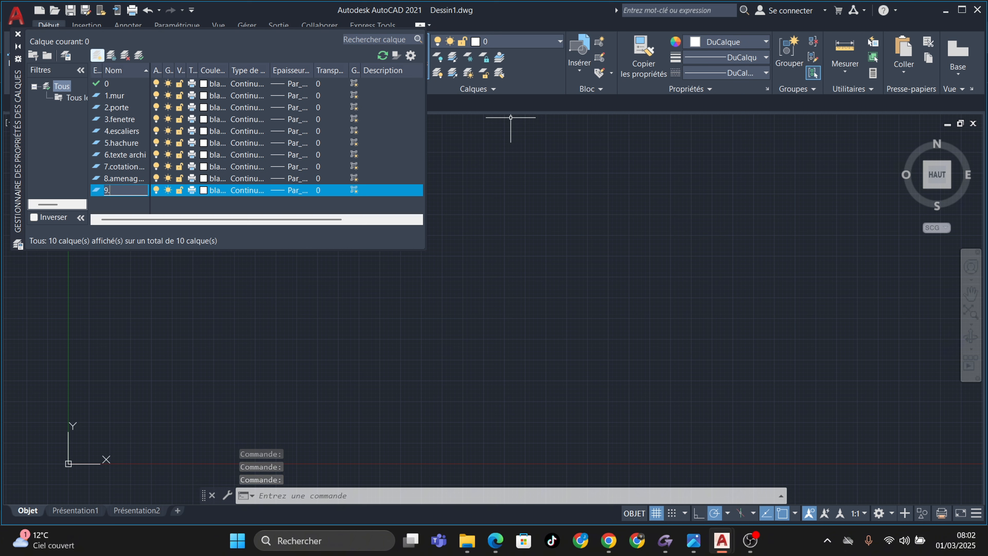
type(".logne")
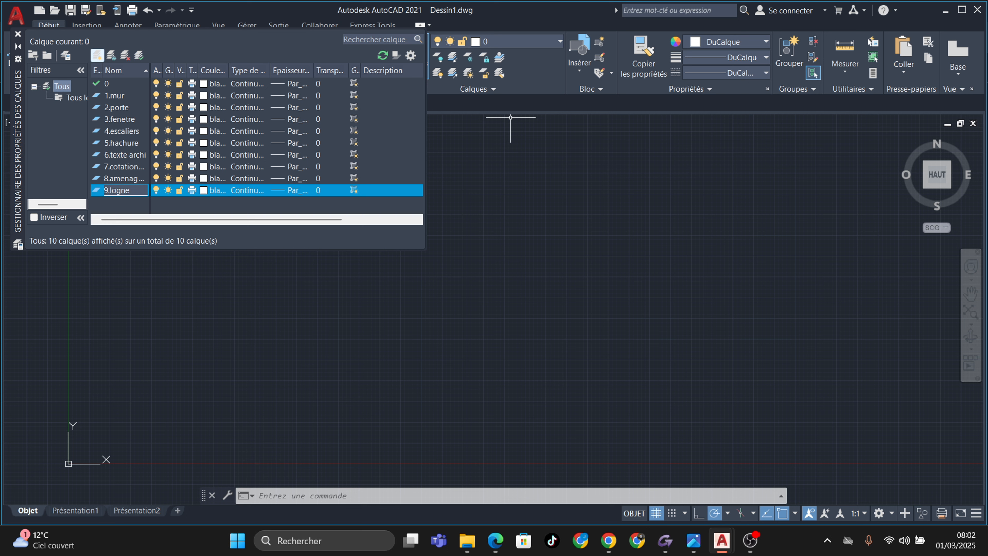
key("BackSpace")
key("BackSpace")
key("BackSpace")
key("BackSpace")
type("ign")
type("e de coupe")
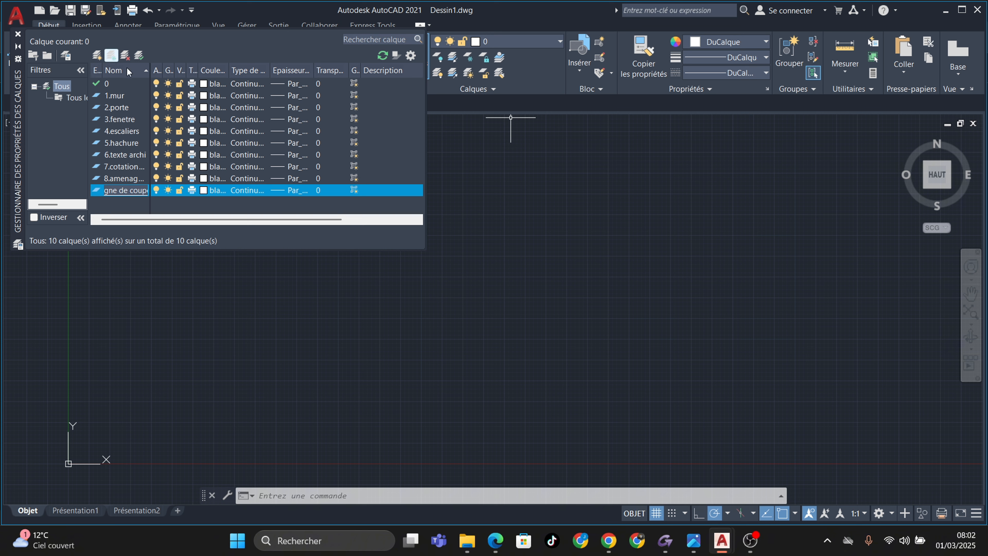
key("Return")
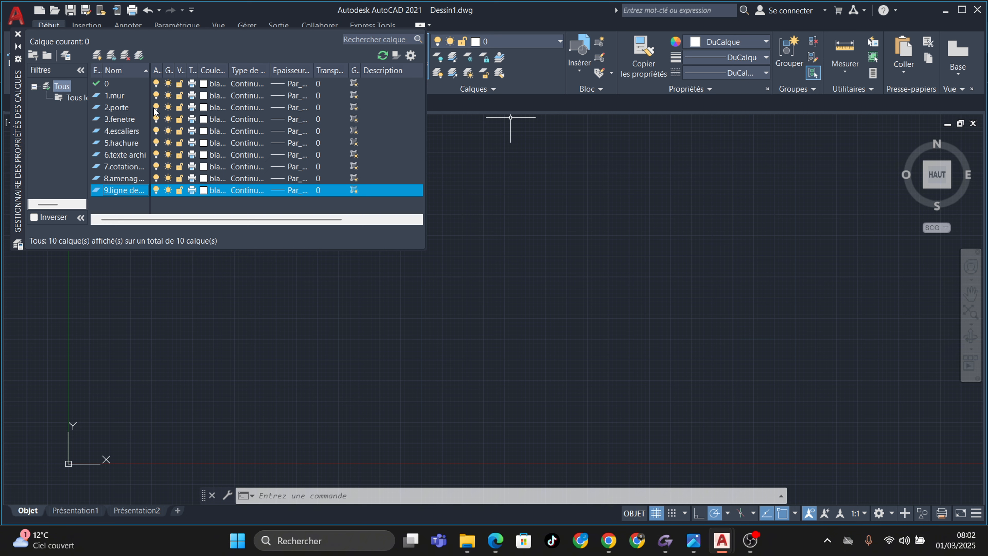
Assign index colour 30 (orange) to layer 2.porte and blue to layer 3.fenetre
left_click(204, 109)
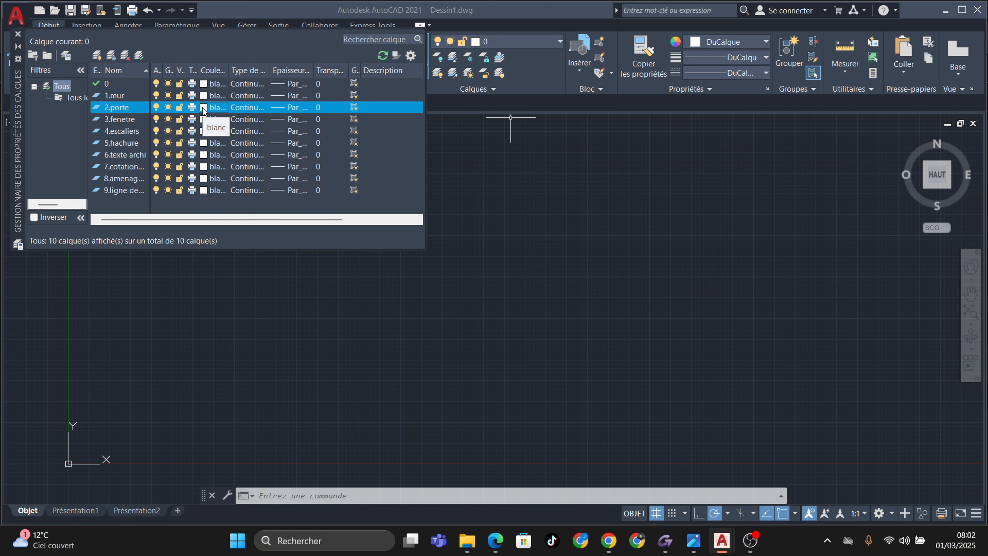
left_click_drag(428, 151, 430, 131)
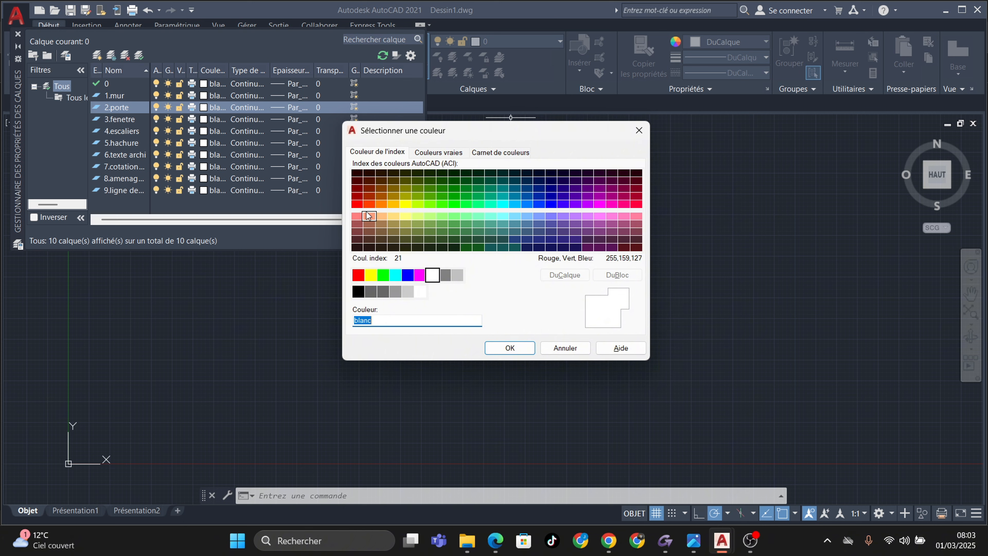
left_click(385, 203)
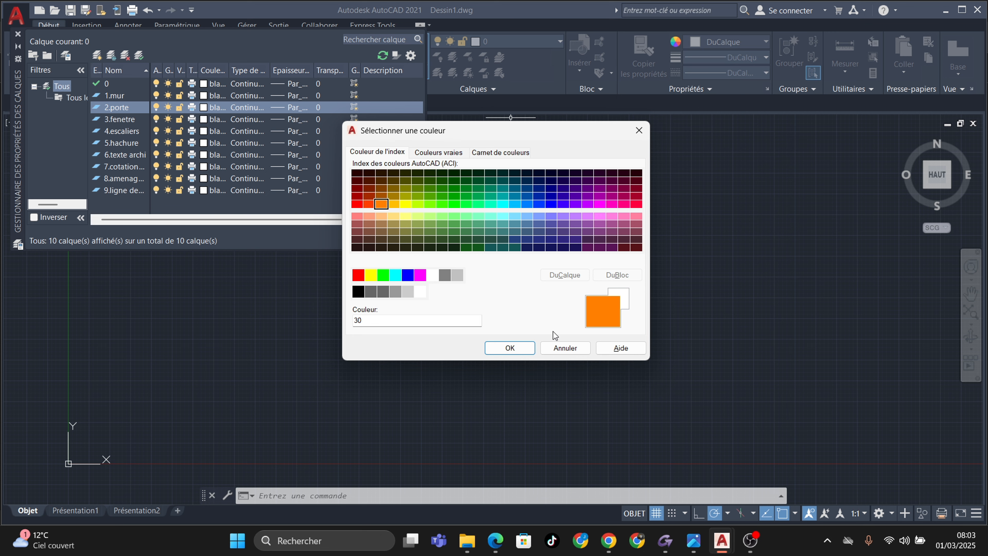
left_click(522, 347)
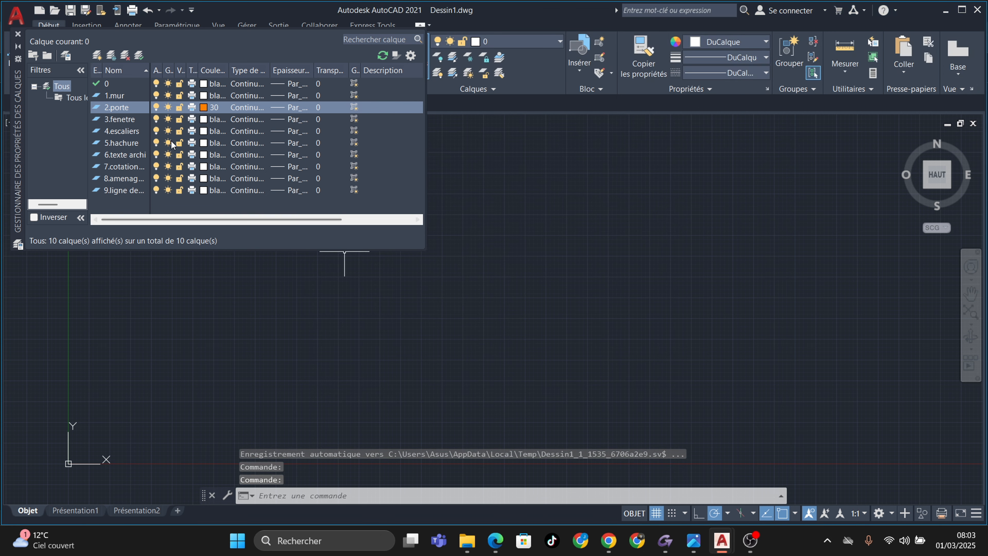
left_click(204, 119)
left_click(204, 119)
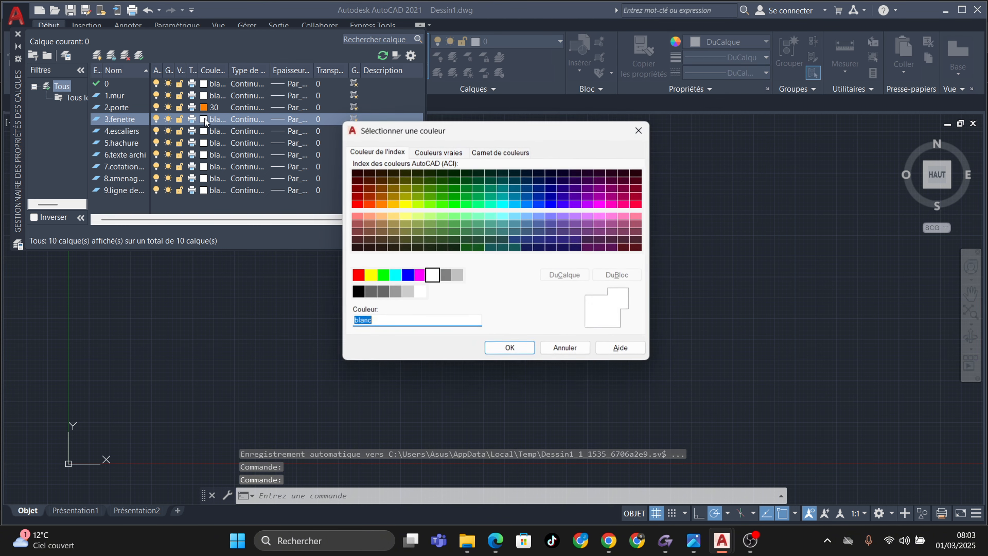
left_click(409, 277)
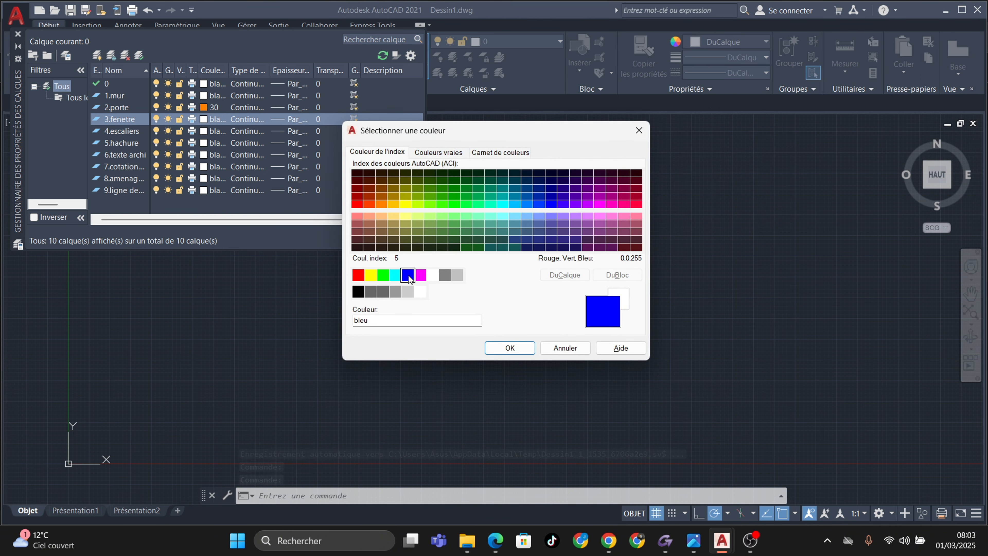
left_click(510, 347)
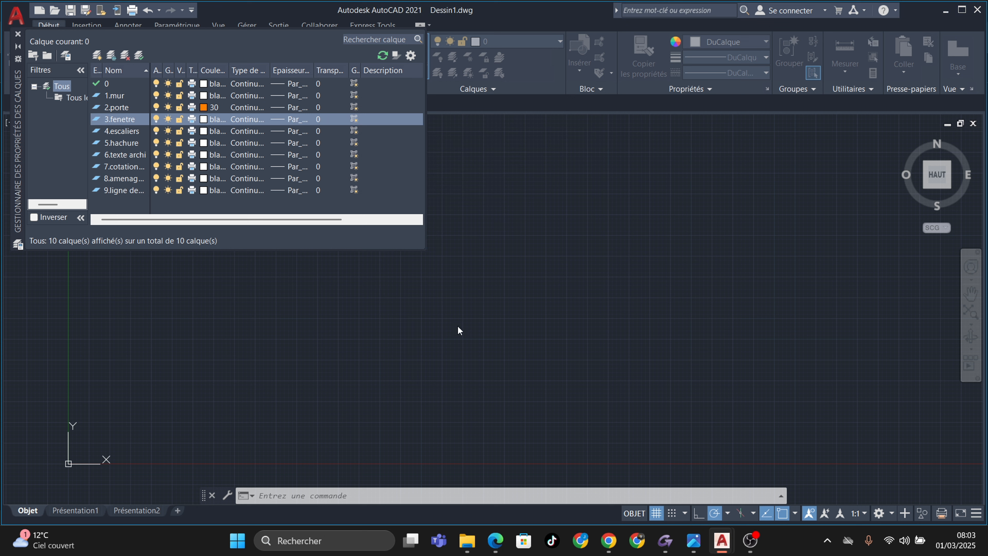
Assign index colour 150 to layer 4.escaliers after trying shades 151, 140 and 147
left_click(204, 131)
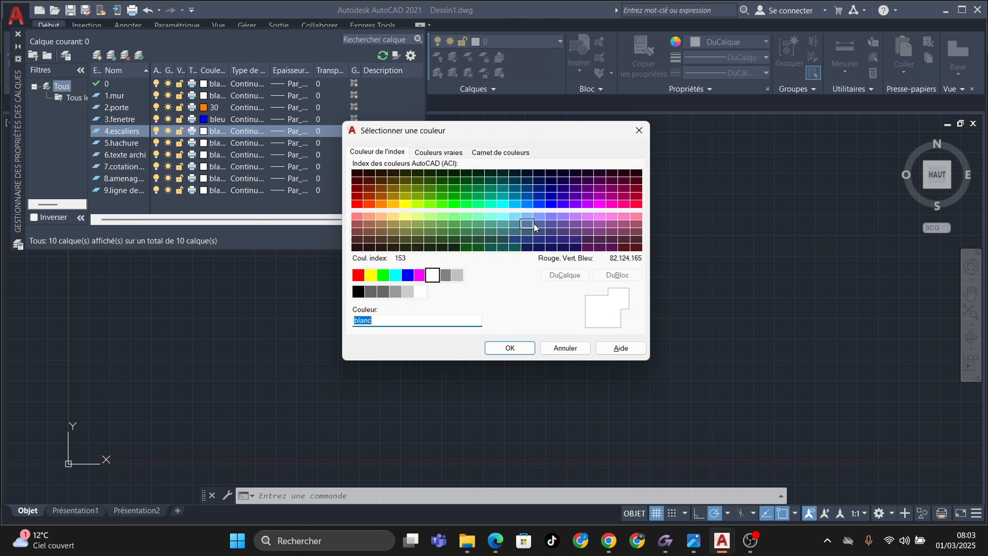
left_click(527, 216)
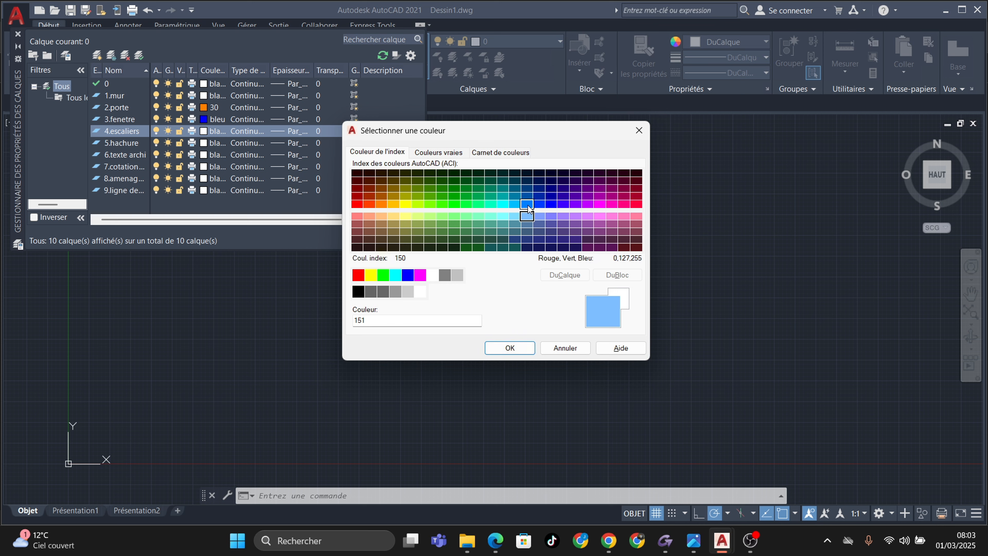
left_click(518, 205)
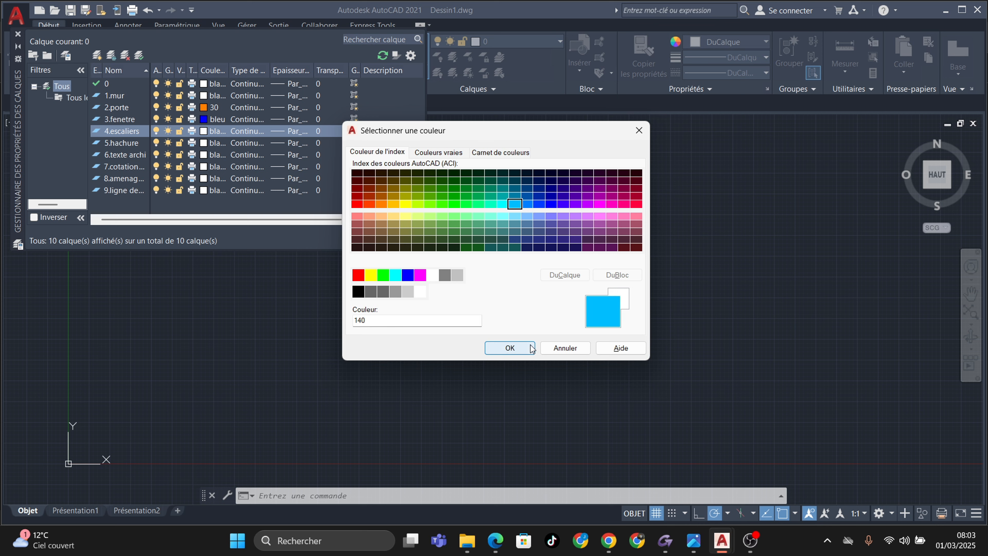
left_click(515, 231)
left_click(519, 241)
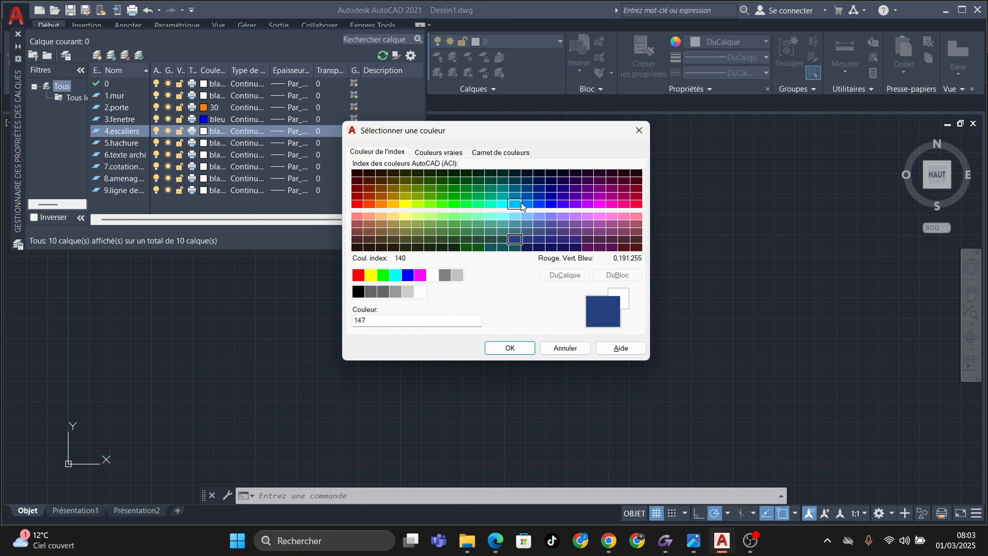
left_click(532, 207)
left_click(530, 348)
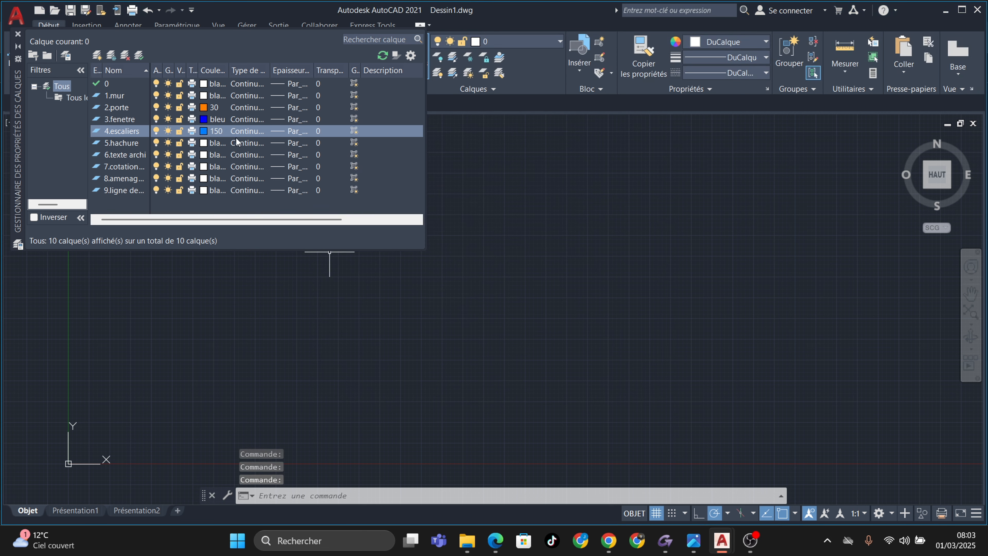
Assign index colour 9 (light grey) to layer 5.hachure and cyan to layer 6.texte archi
left_click(204, 142)
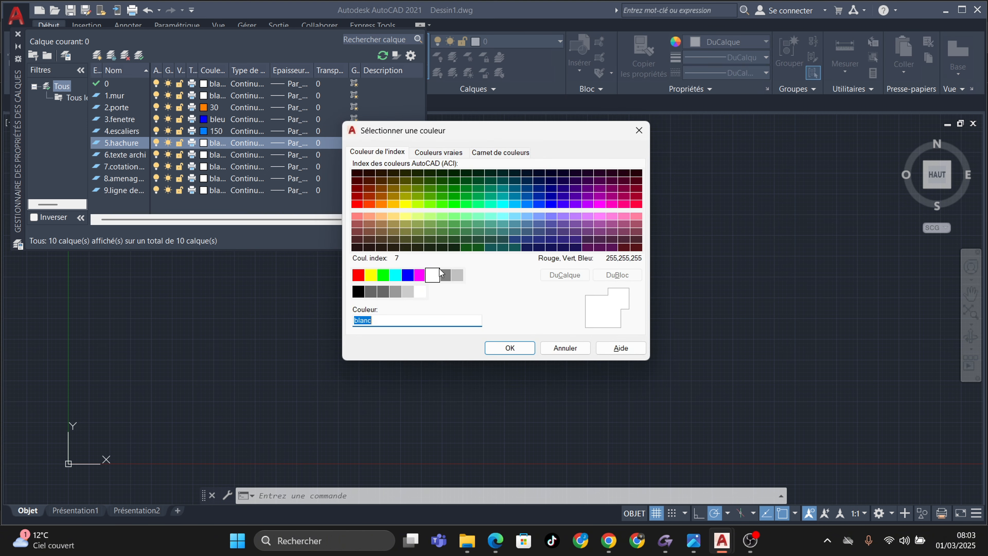
left_click(457, 277)
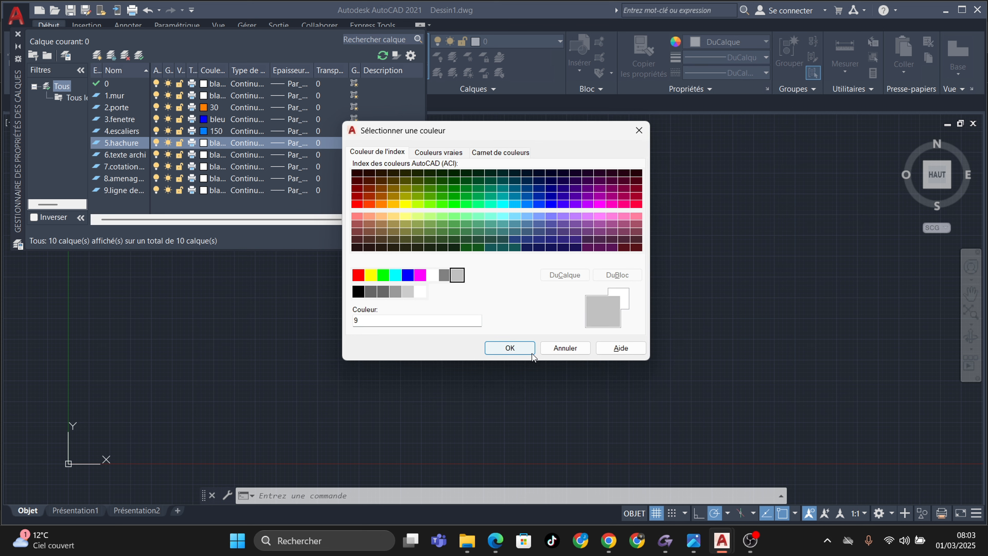
left_click(520, 347)
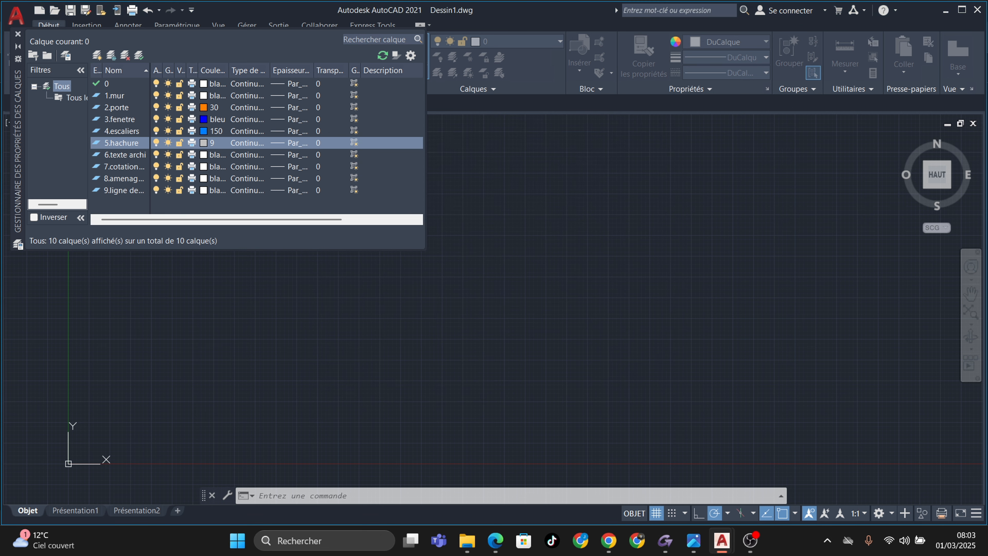
left_click(205, 156)
left_click(213, 155)
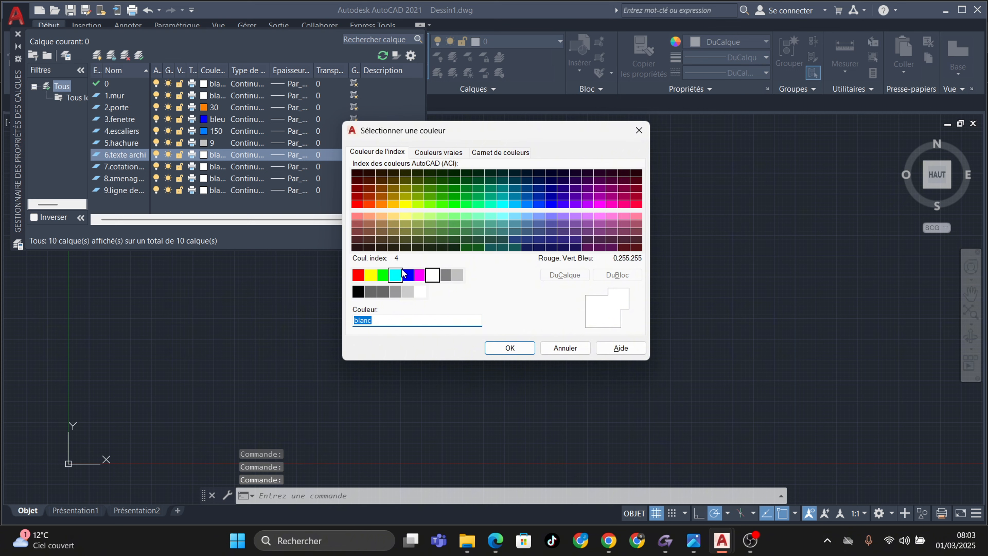
left_click(395, 275)
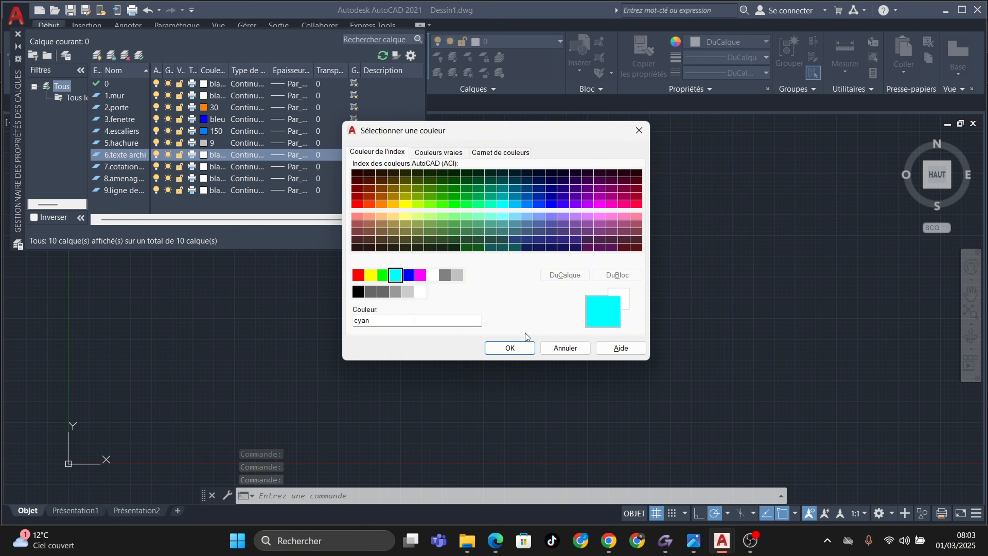
left_click(510, 347)
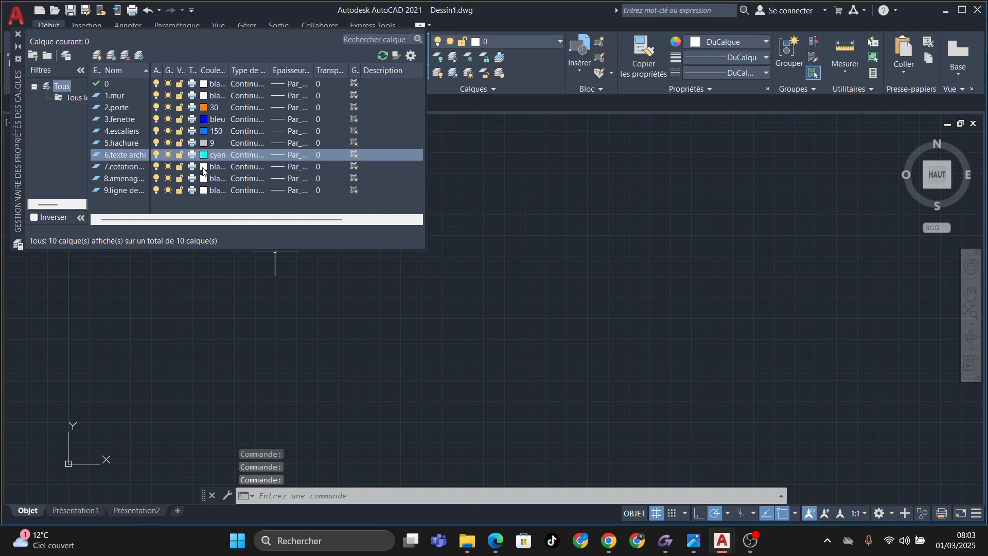
Set the colour of the 7.cotation layer to red and the 8.amenagemen layer to white
left_click(213, 166)
left_click(358, 275)
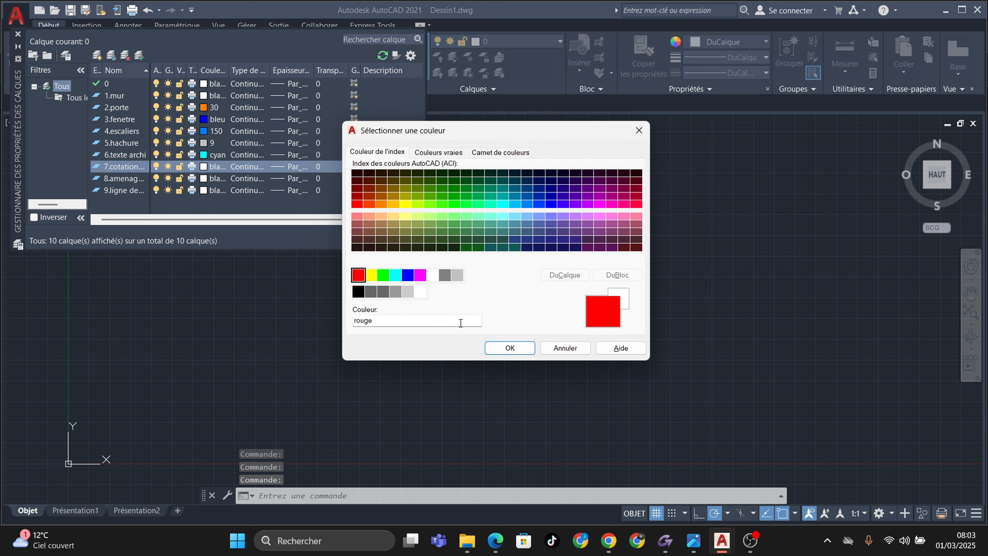
left_click(508, 347)
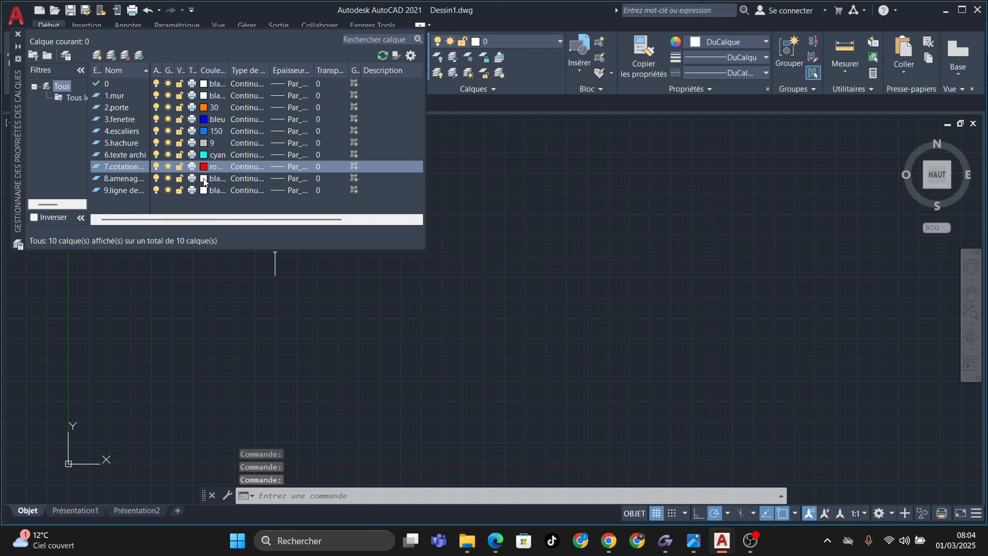
left_click(213, 179)
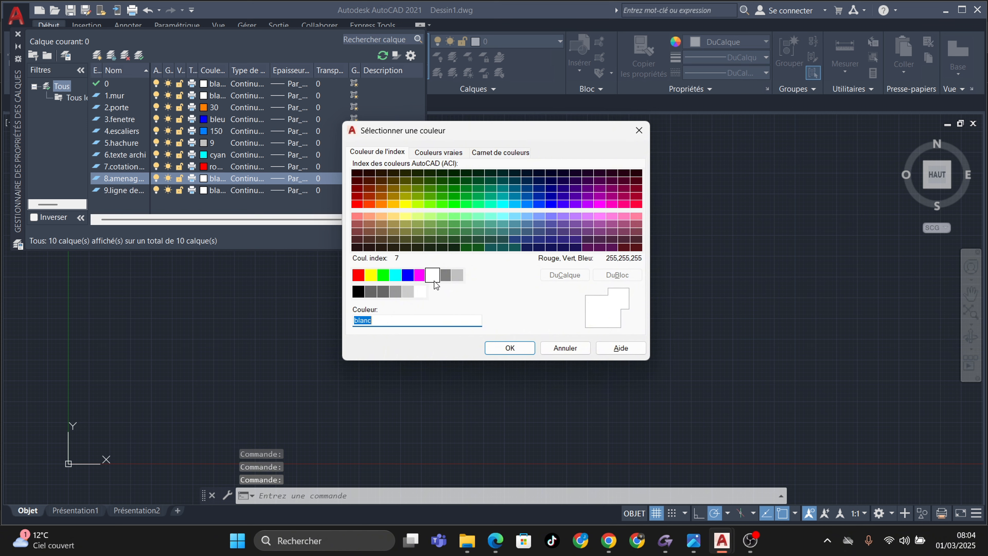
left_click(433, 275)
left_click(510, 348)
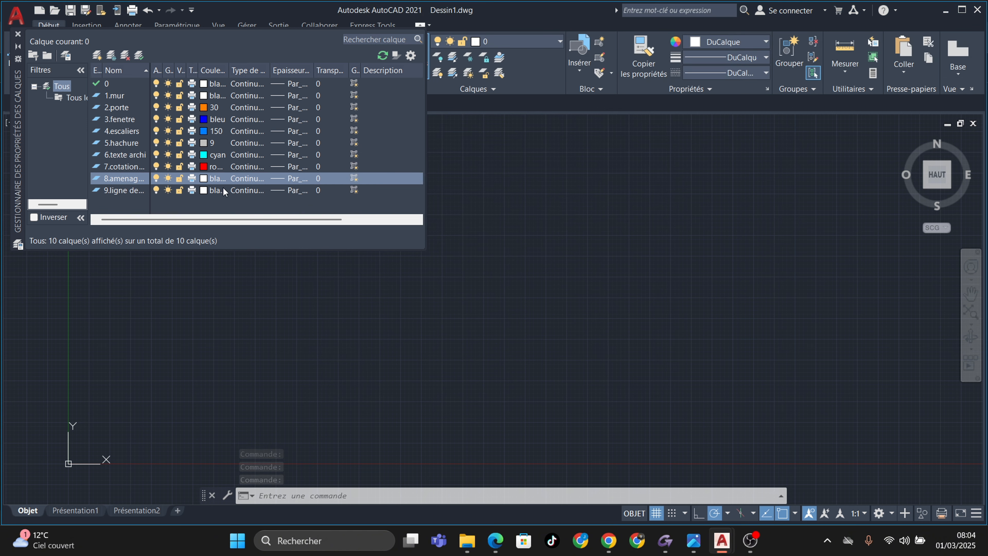
Set the colour of the 9.ligne de coupe layer to white
left_click(206, 189)
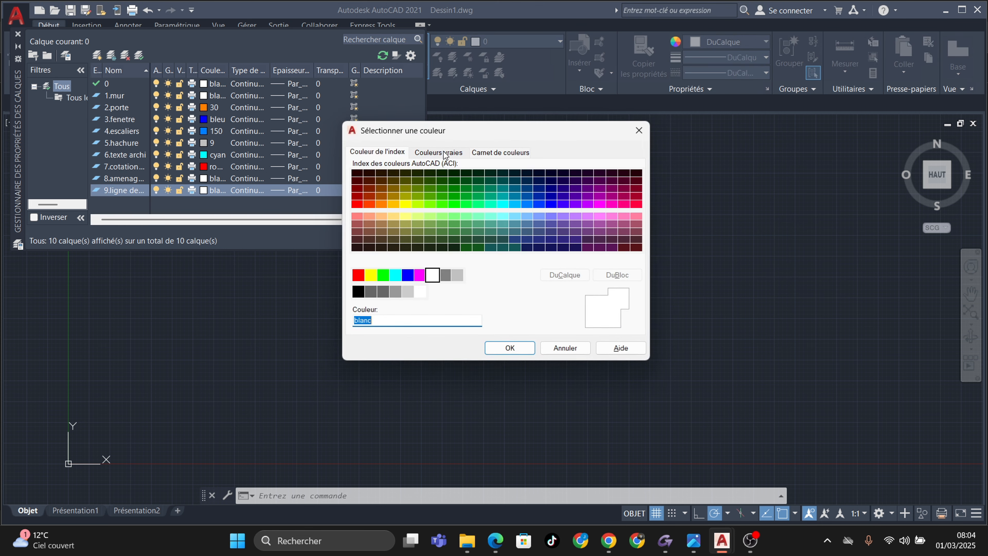
left_click(432, 274)
left_click(510, 348)
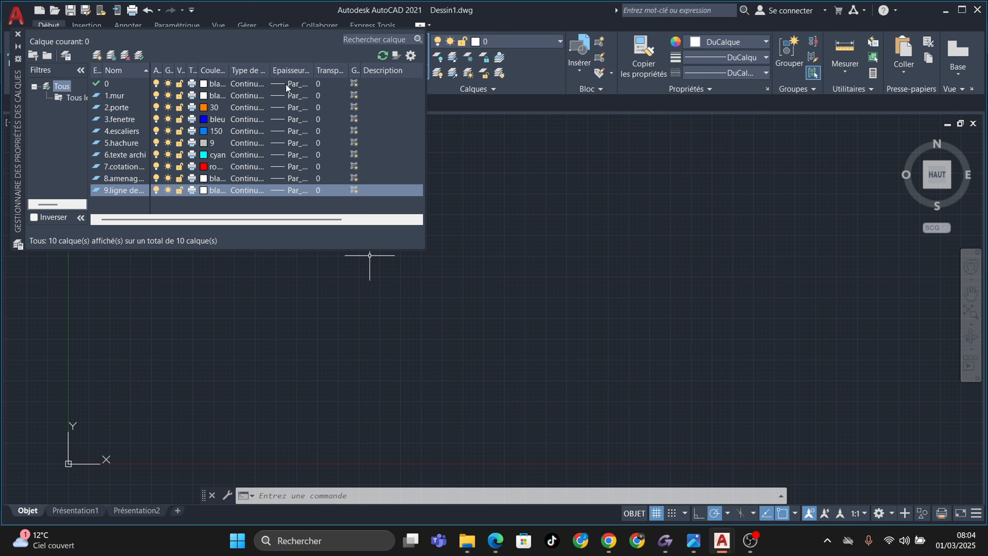
Open the linetype choice for layer 0, switch to Edge to check the axis lines in JTG.pdf, and return to AutoCAD
left_click(243, 84)
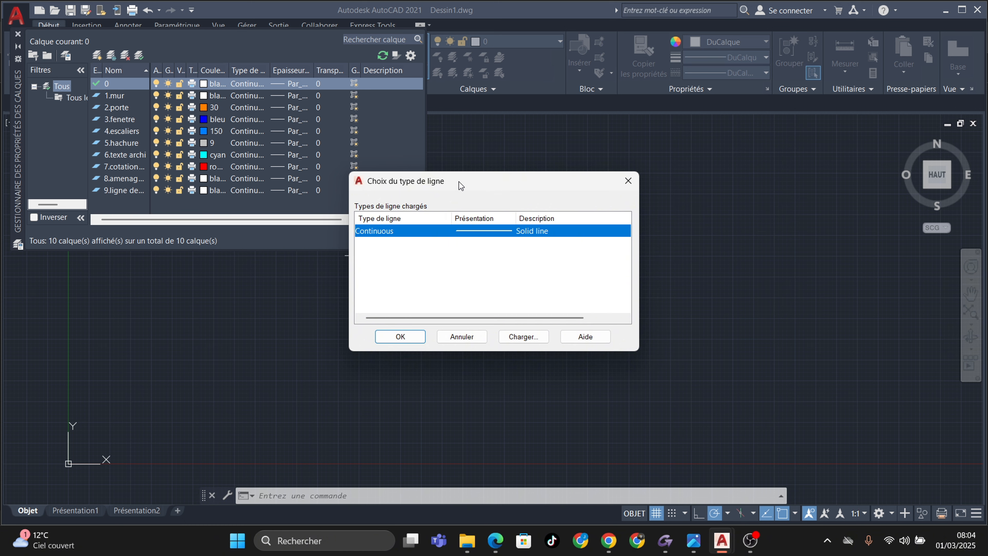
mouse_move(495, 541)
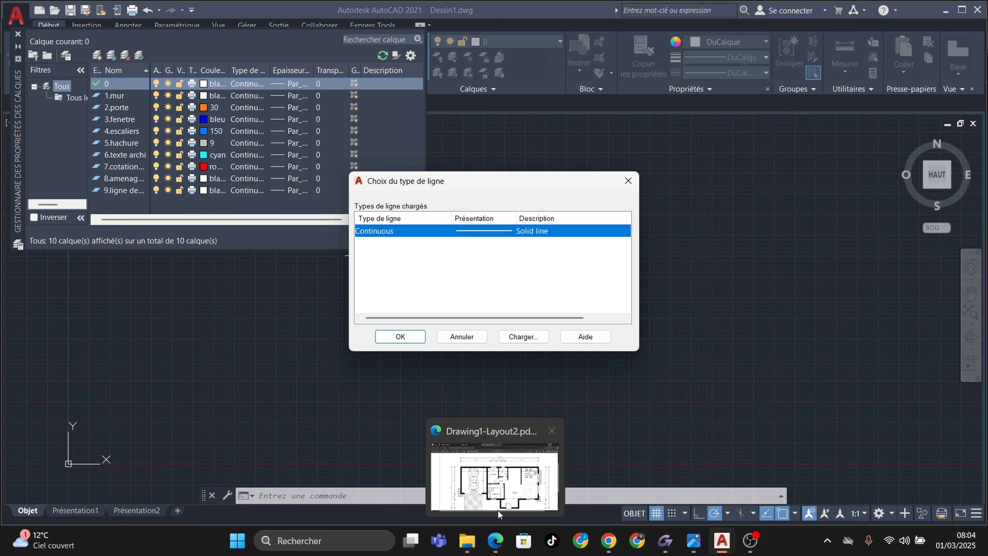
left_click(495, 487)
left_click(271, 9)
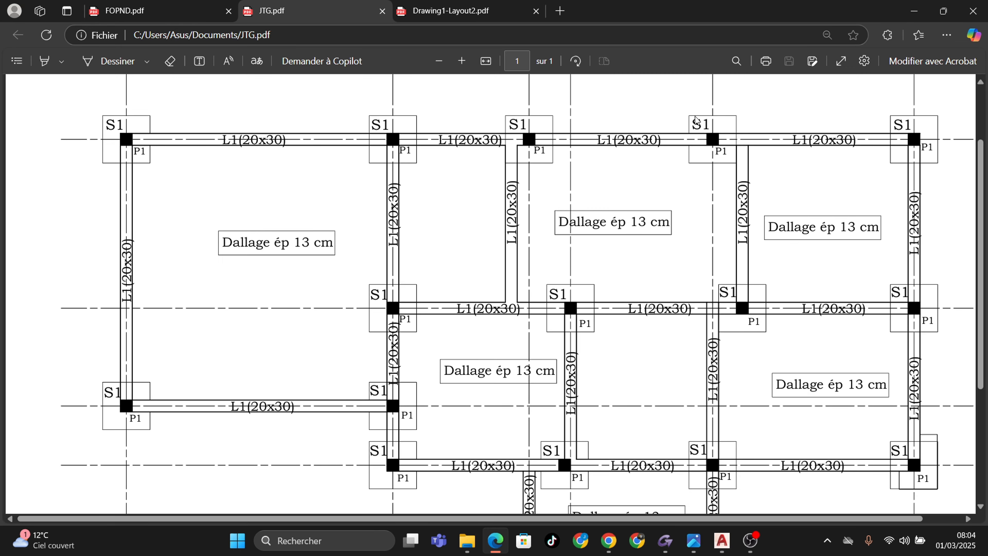
left_click(915, 10)
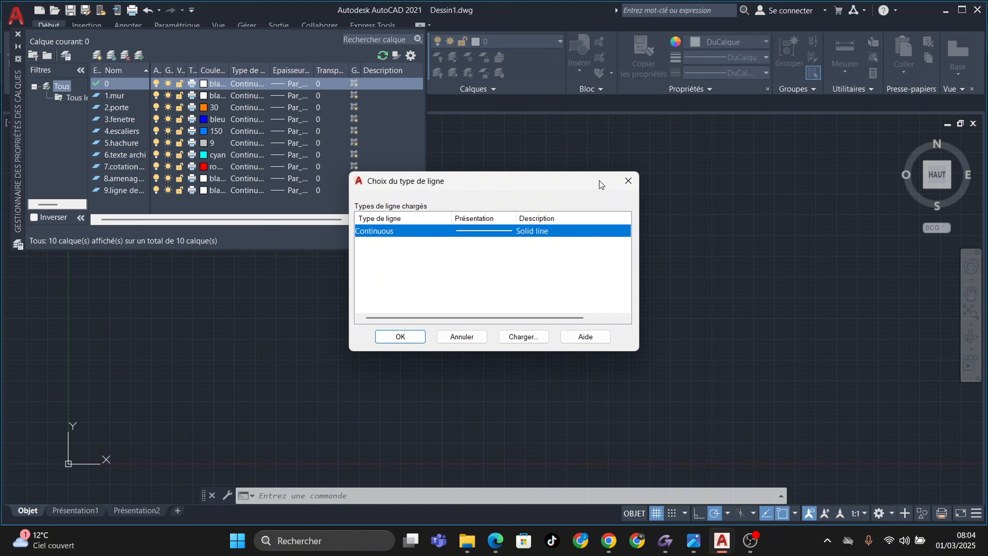
Load the AXES linetype from acadiso.lin into the drawing while keeping Continuous as the linetype of layer 0
left_click(523, 336)
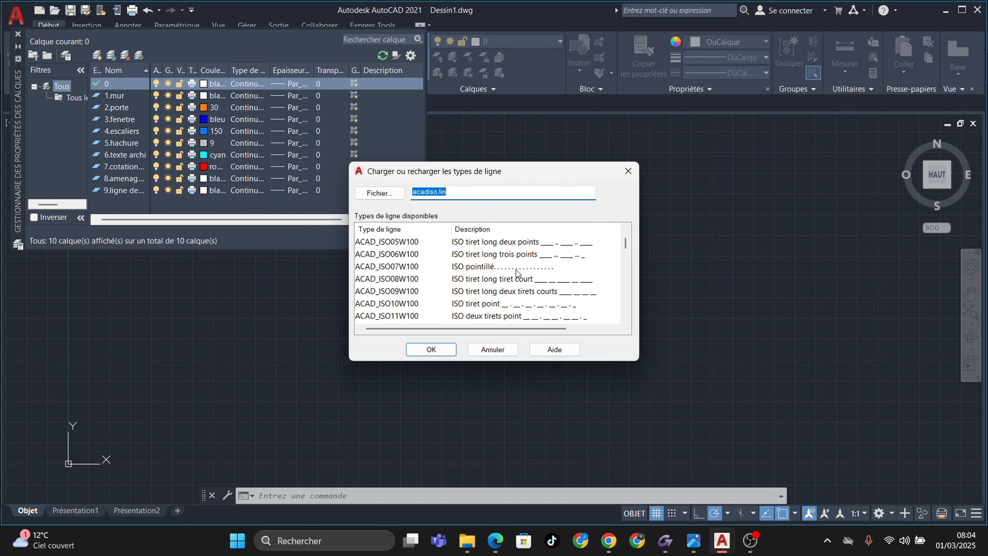
scroll(518, 273, "down", 1)
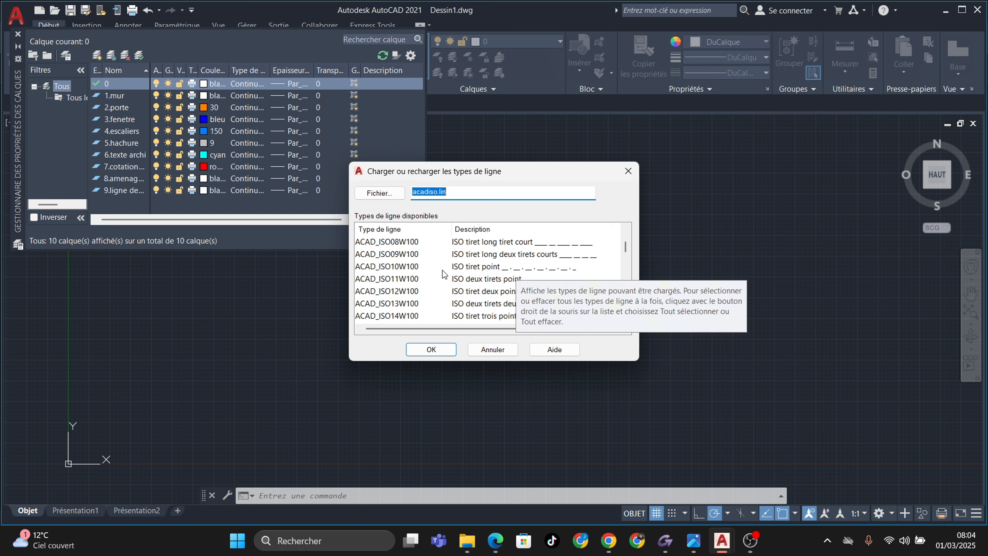
scroll(529, 275, "down", 1)
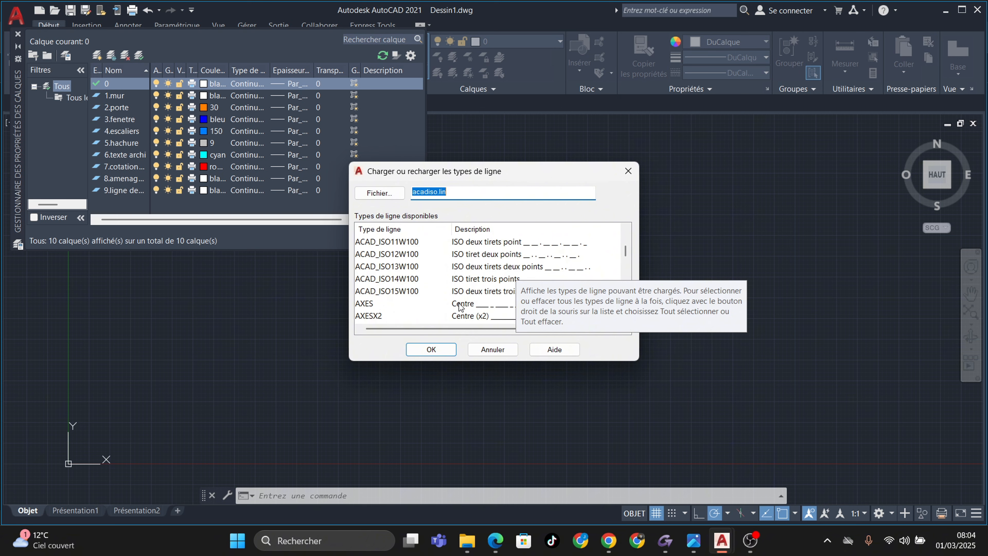
left_click(363, 304)
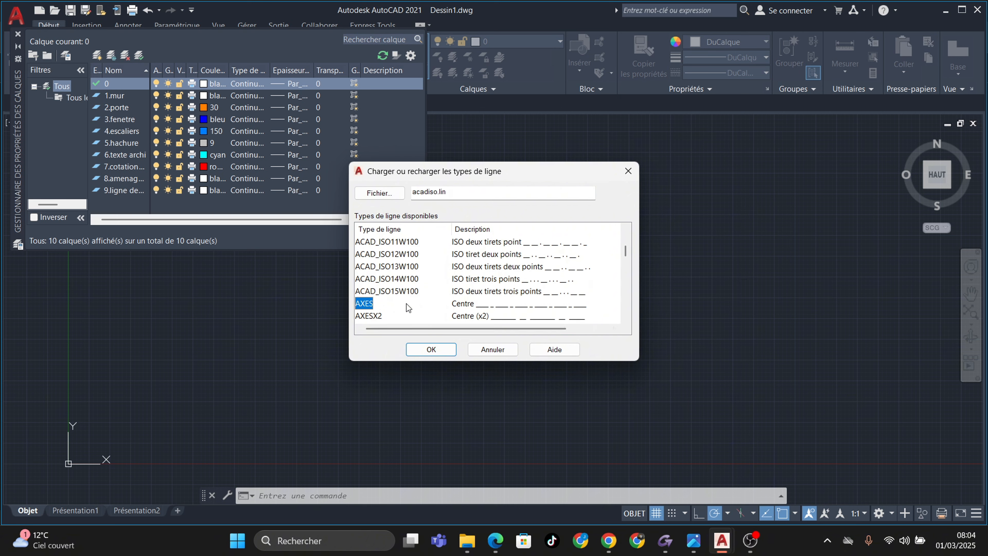
left_click(433, 350)
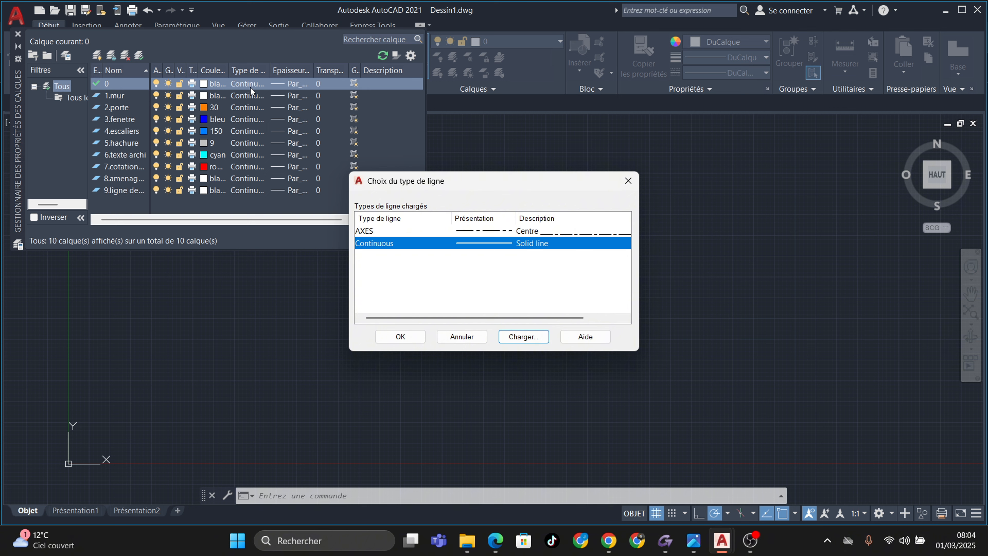
left_click(400, 337)
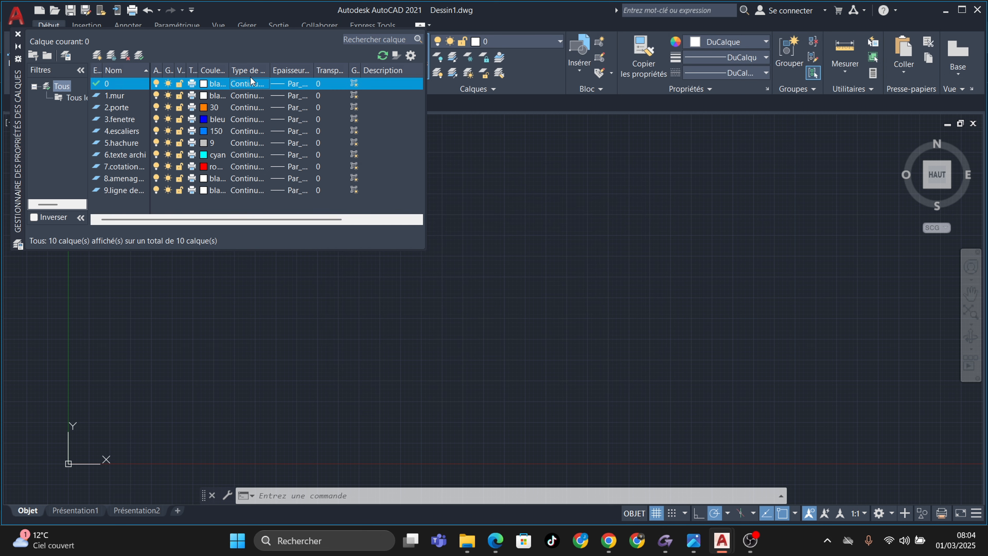
left_click(247, 84)
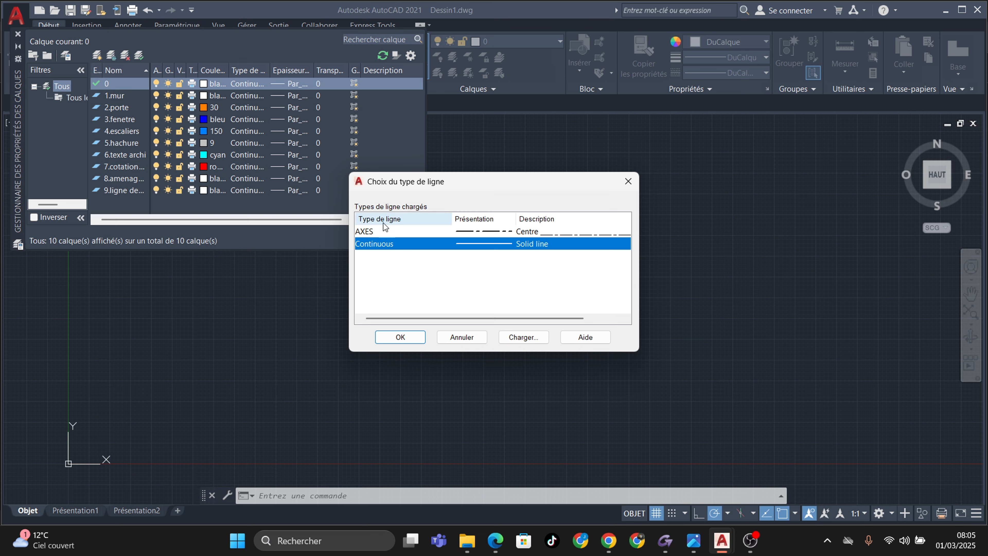
left_click(399, 338)
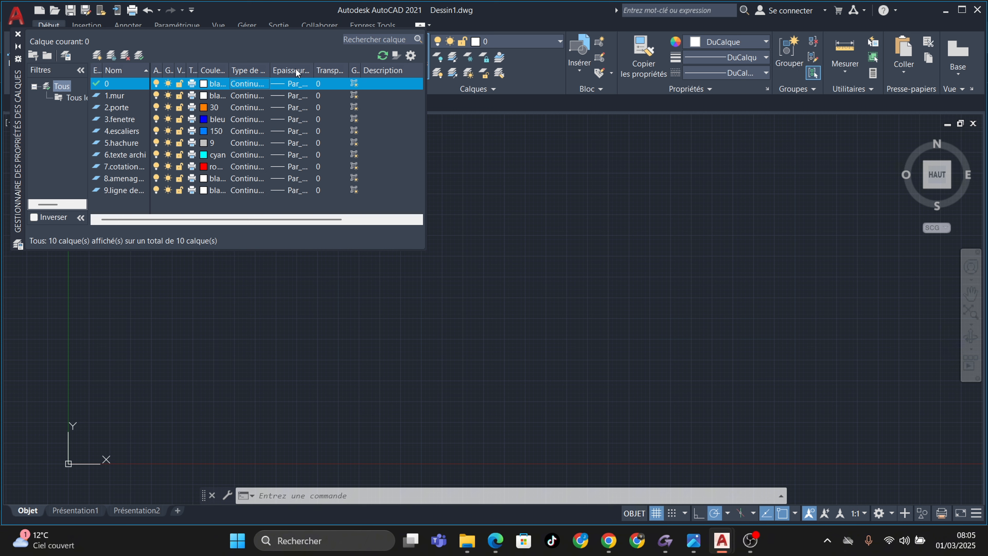
Review the available lineweights for layer 0, try 0.15 mm, and keep Par_défaut
left_click(280, 84)
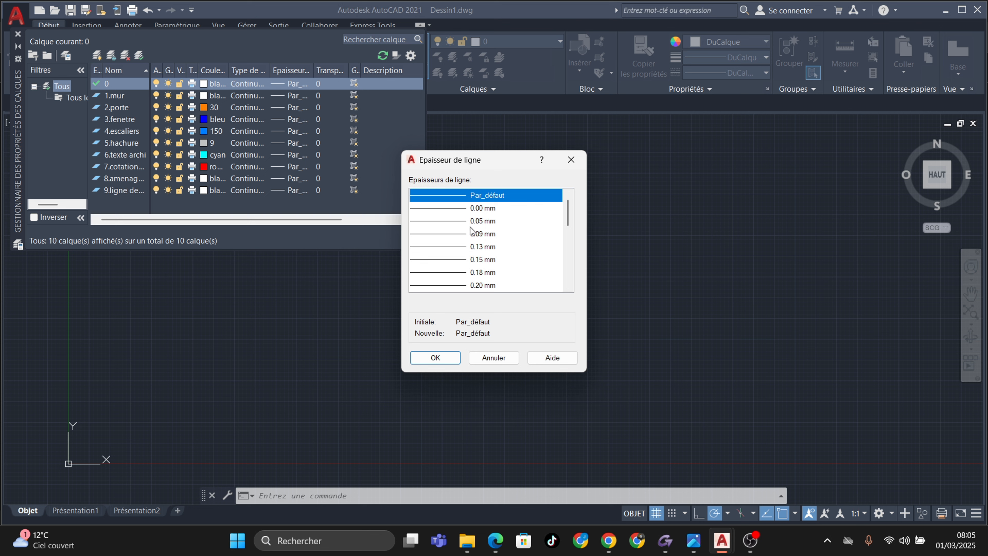
scroll(472, 221, "down", 5)
scroll(513, 241, "up", 5)
scroll(482, 278, "down", 1)
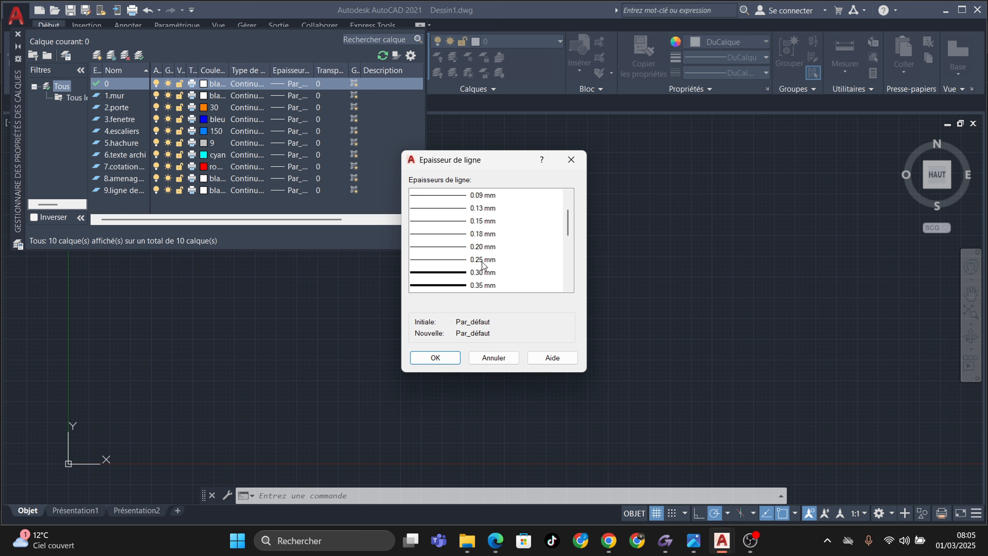
scroll(492, 280, "down", 1)
scroll(479, 268, "up", 1)
scroll(464, 242, "up", 1)
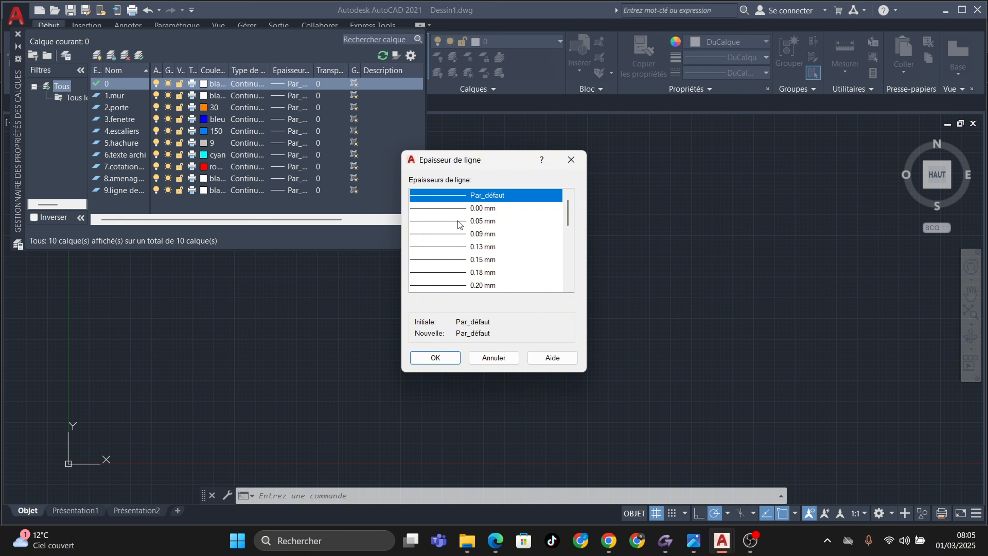
scroll(458, 223, "down", 1)
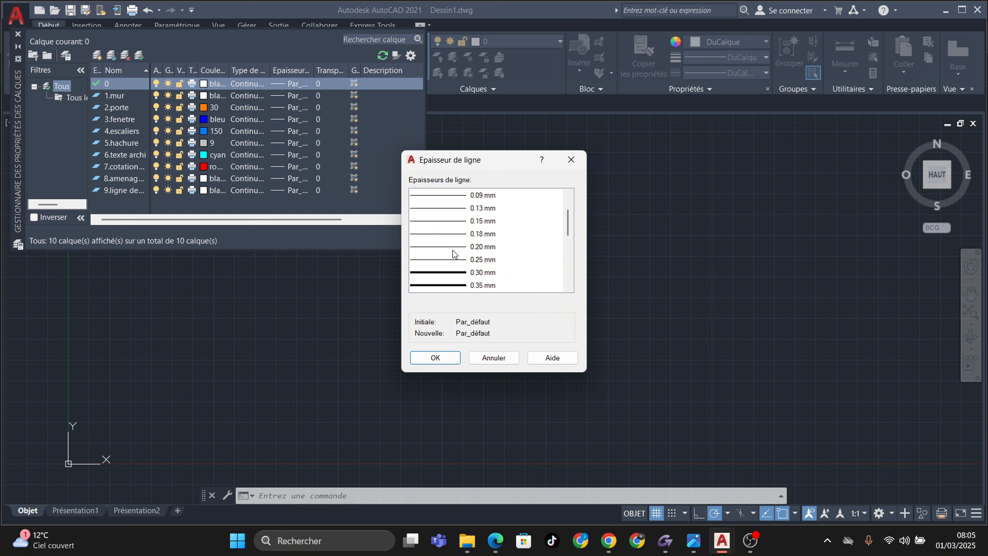
left_click_drag(452, 250, 469, 221)
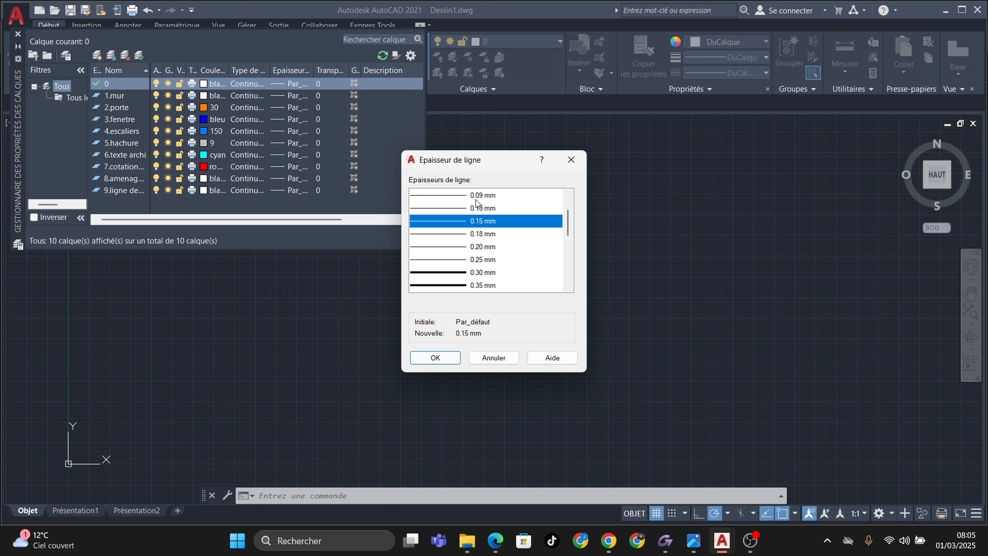
scroll(469, 267, "up", 1)
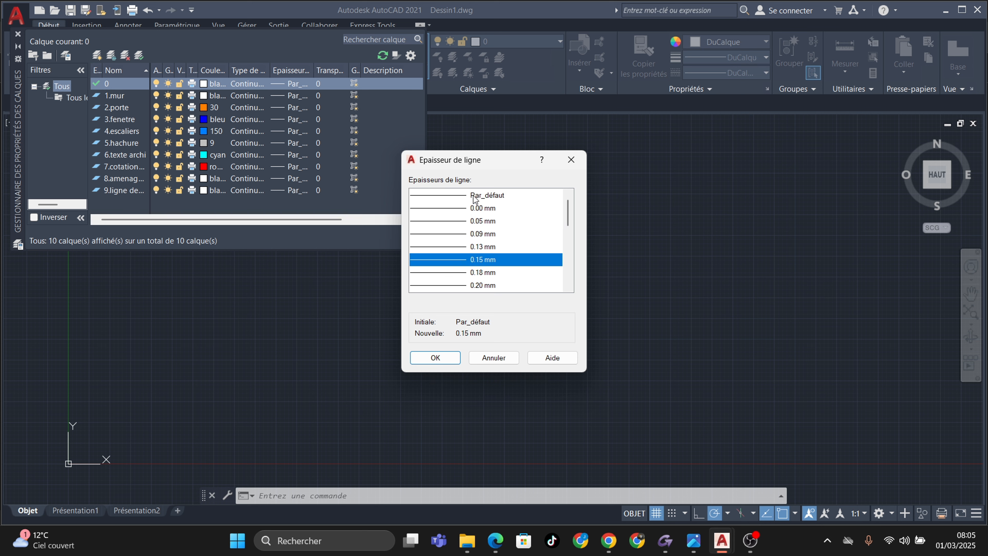
left_click(474, 197)
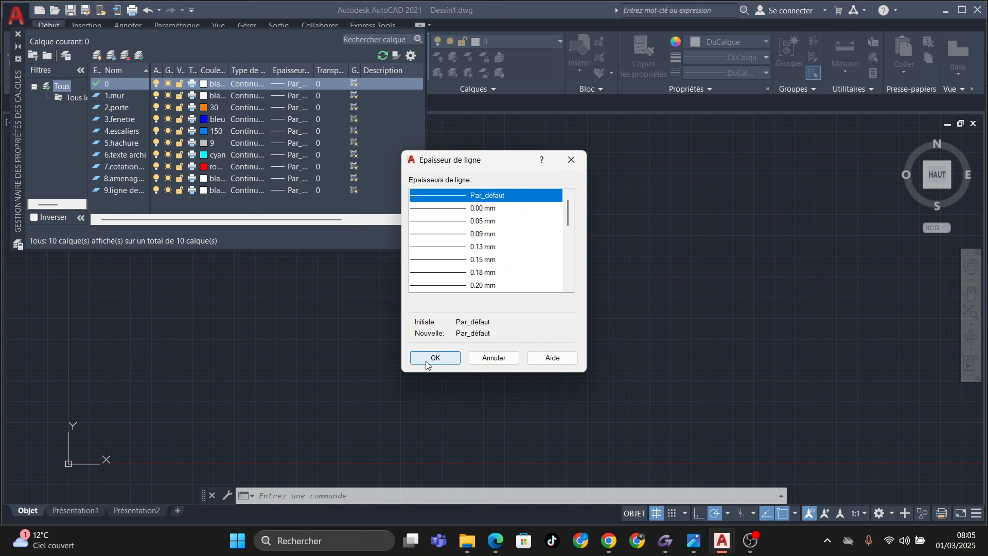
left_click(435, 358)
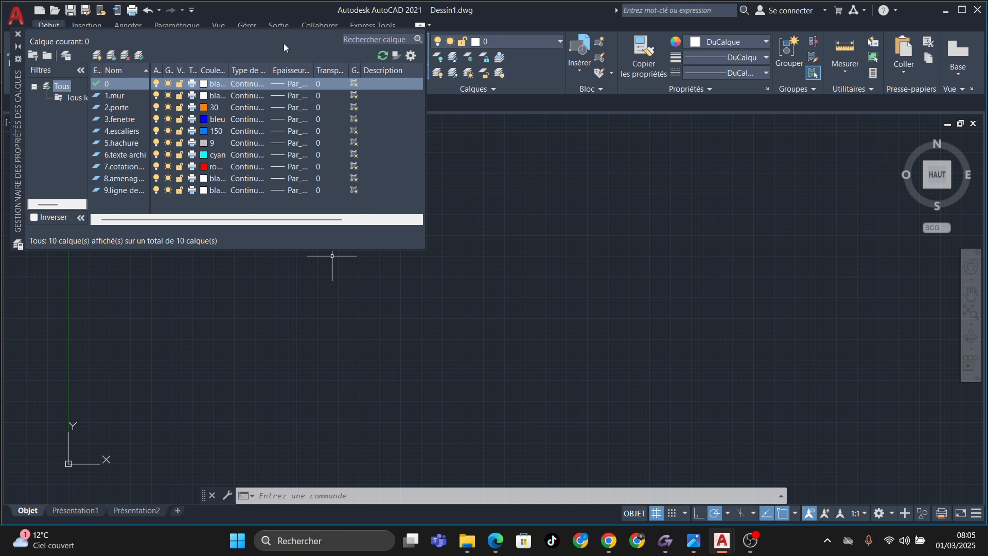
Close the layer properties manager and draw a freehand rectangle on layer 1.mur in the middle of the empty drawing area
left_click(18, 36)
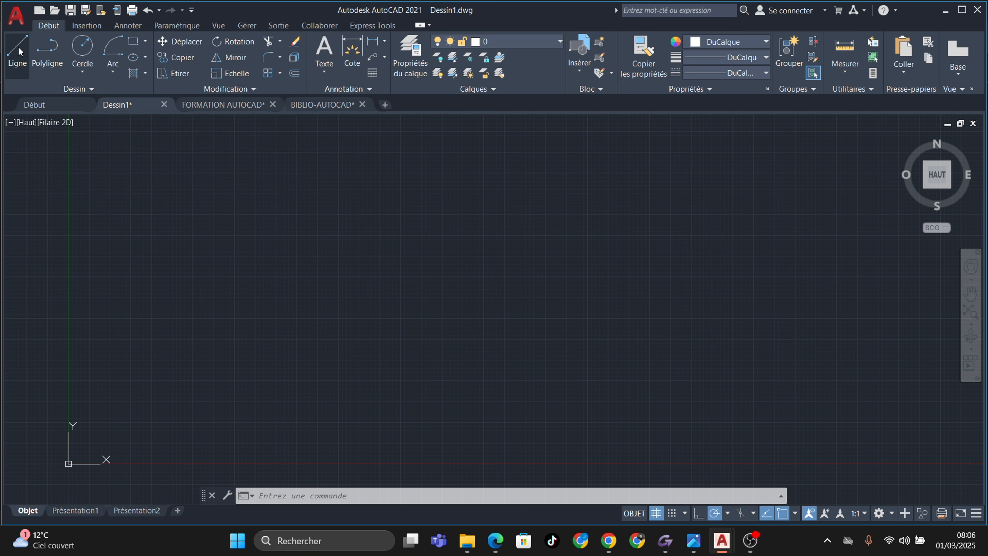
left_click(534, 44)
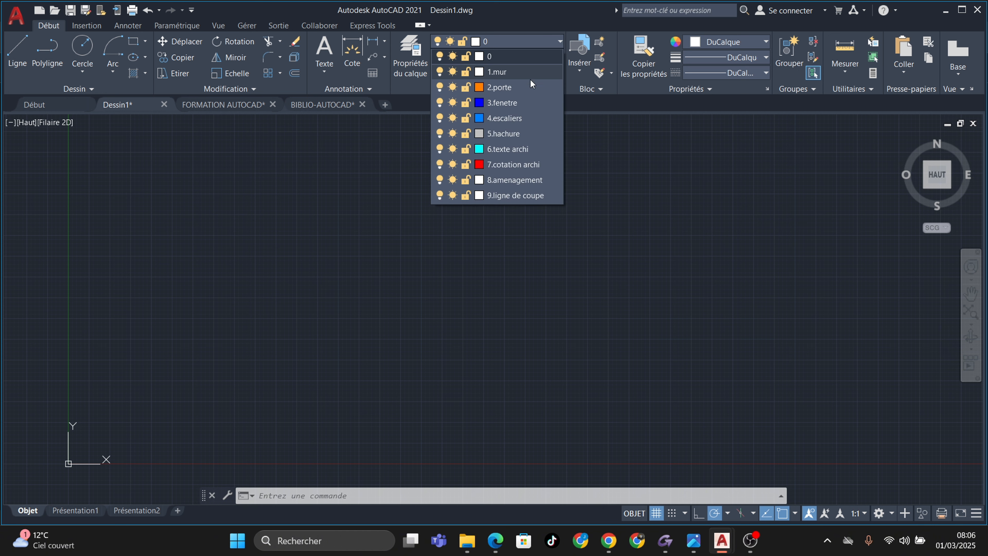
left_click(507, 72)
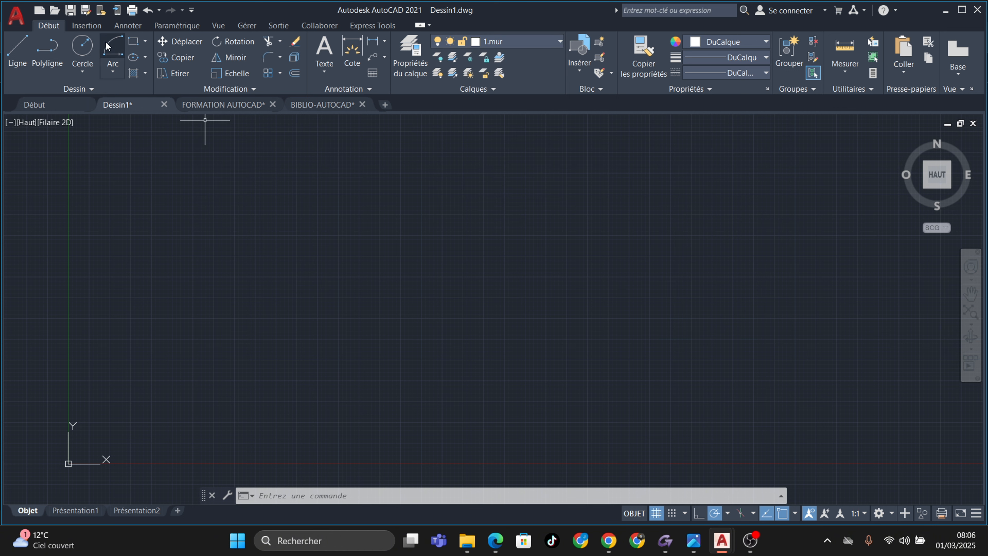
left_click(135, 41)
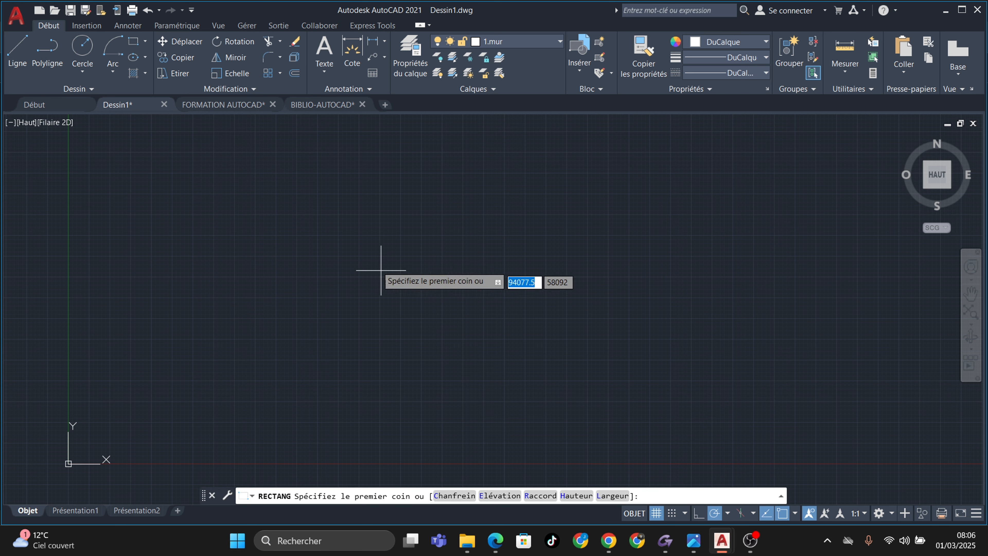
left_click(373, 254)
left_click(620, 382)
scroll(522, 305, "up", 2)
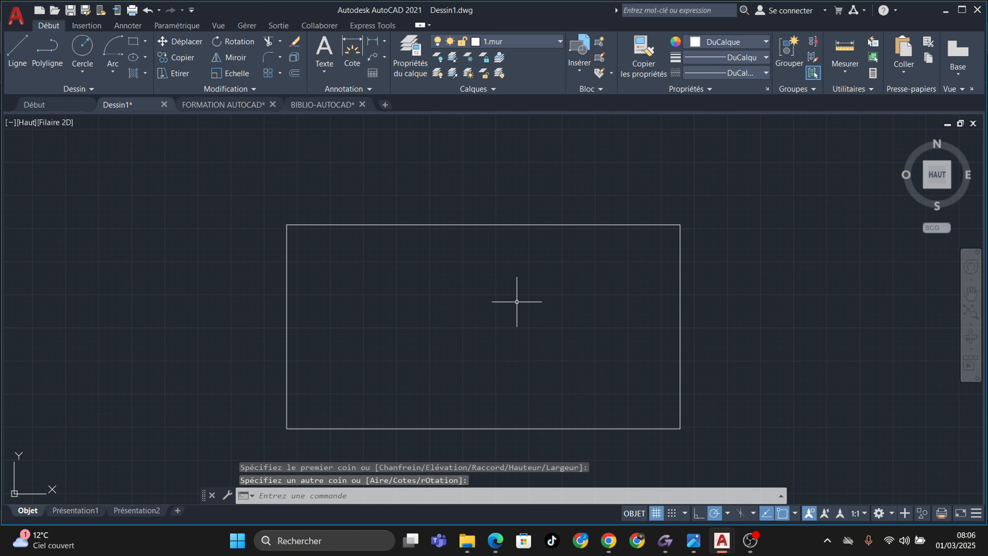
Make 2.porte the current layer and draw a rectangle over the existing one, snapping to its upper-left and lower-right corners
scroll(517, 303, "down", 4)
left_click(549, 40)
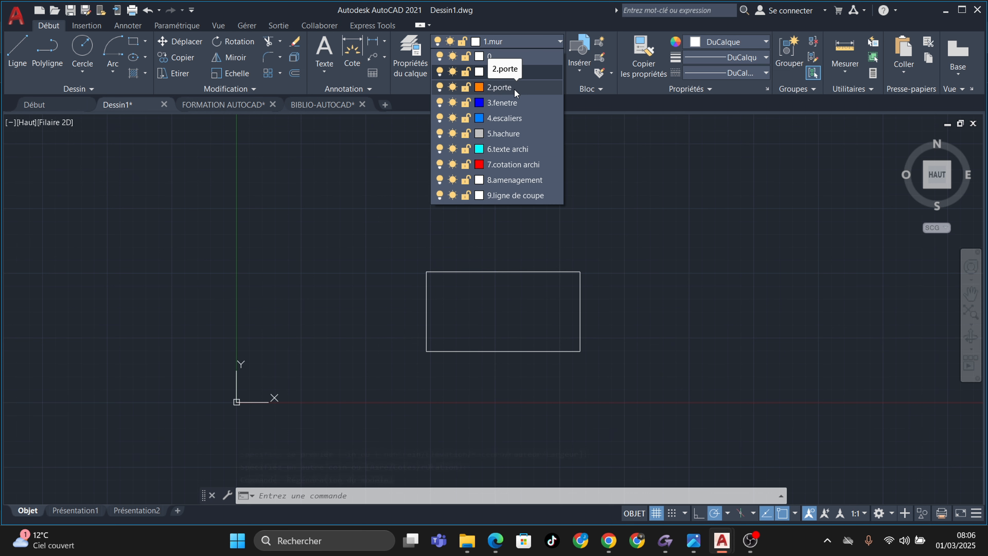
left_click(515, 88)
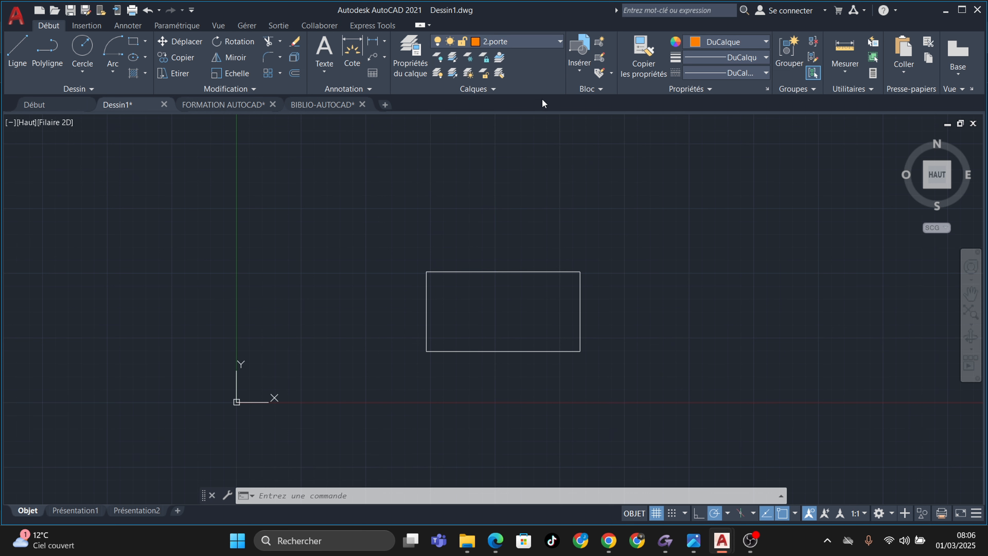
left_click(134, 40)
scroll(442, 269, "up", 5)
left_click(388, 267)
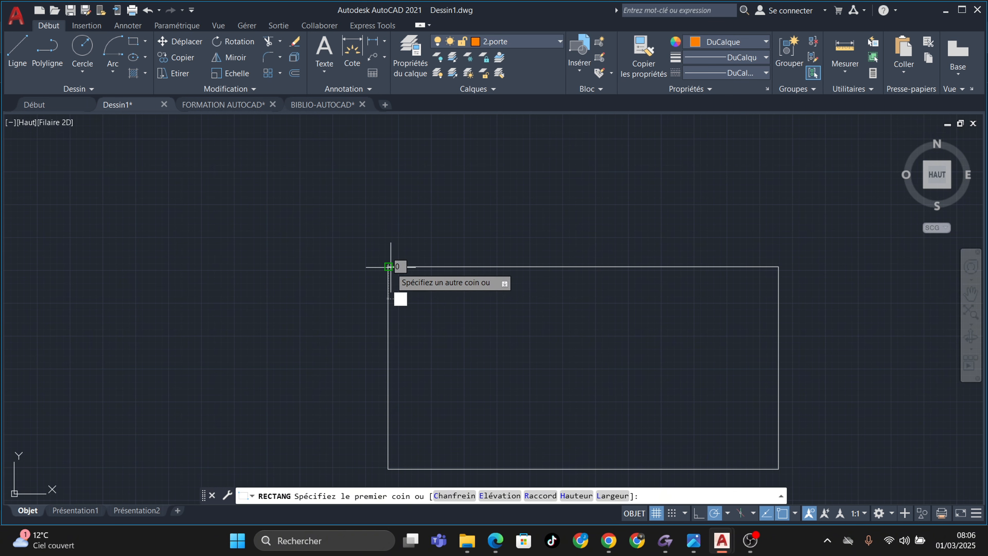
middle_click_drag(545, 352, 507, 230)
left_click(741, 348)
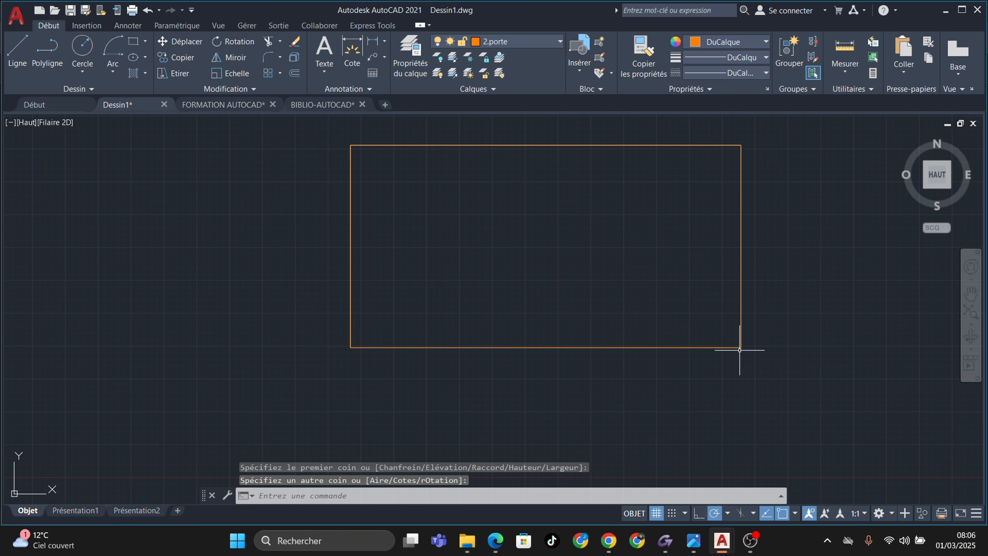
Examine the edges and corners of the orange rectangle up close and as a whole
scroll(328, 170, "up", 5)
middle_click_drag(405, 198, 349, 235)
scroll(405, 251, "down", 5)
middle_click_drag(415, 229, 365, 154)
scroll(592, 162, "up", 2)
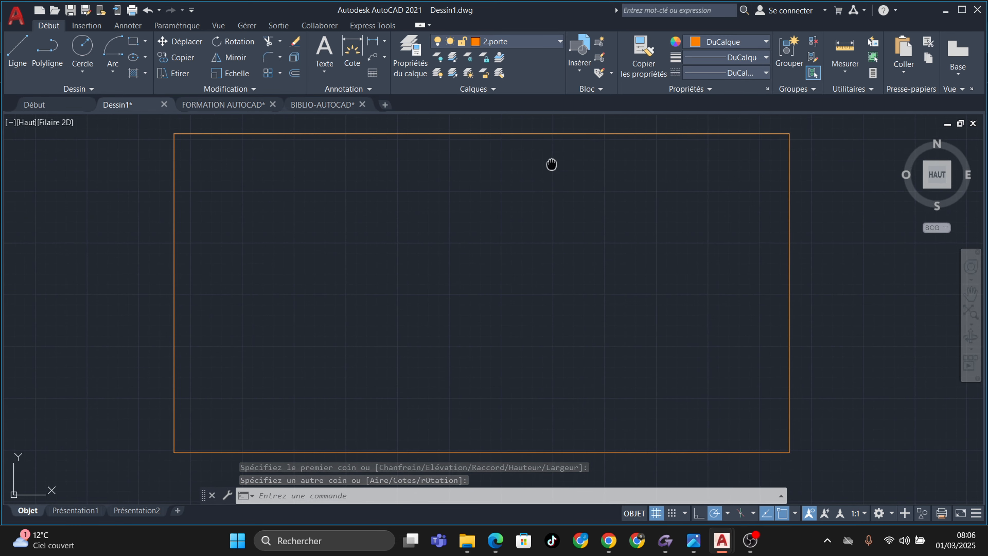
middle_click_drag(552, 166, 553, 195)
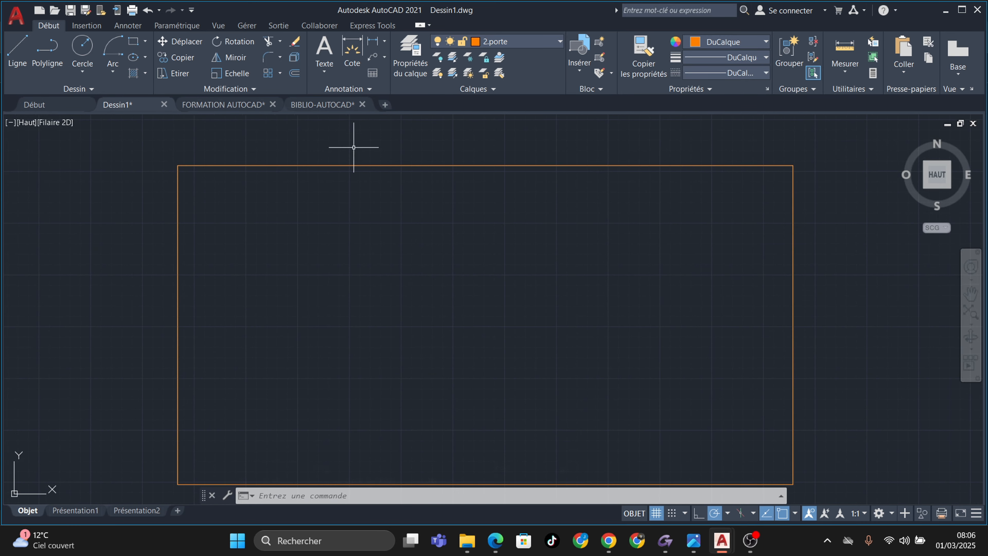
scroll(200, 155, "up", 6)
scroll(219, 200, "down", 5)
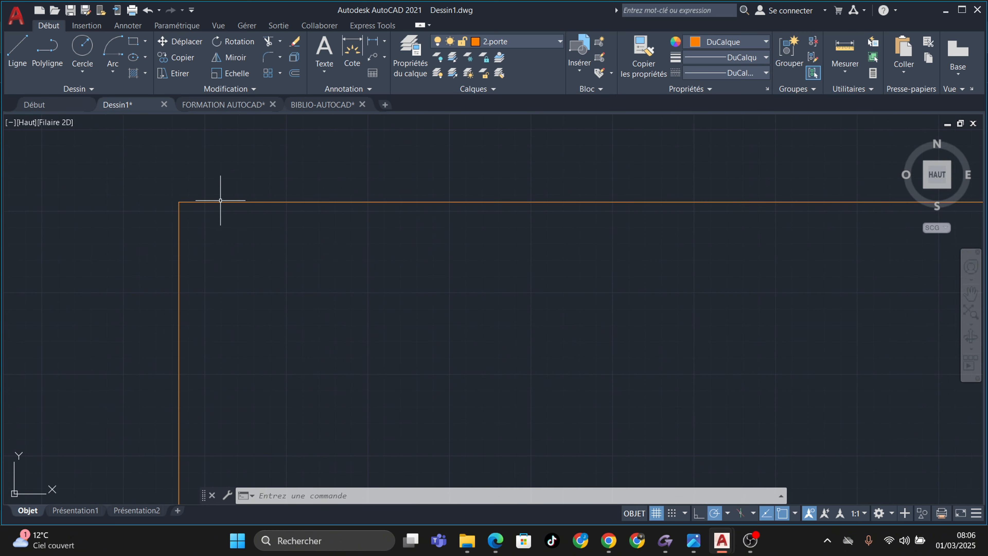
middle_click_drag(238, 213, 283, 173)
scroll(268, 186, "down", 6)
middle_click_drag(297, 219, 285, 194)
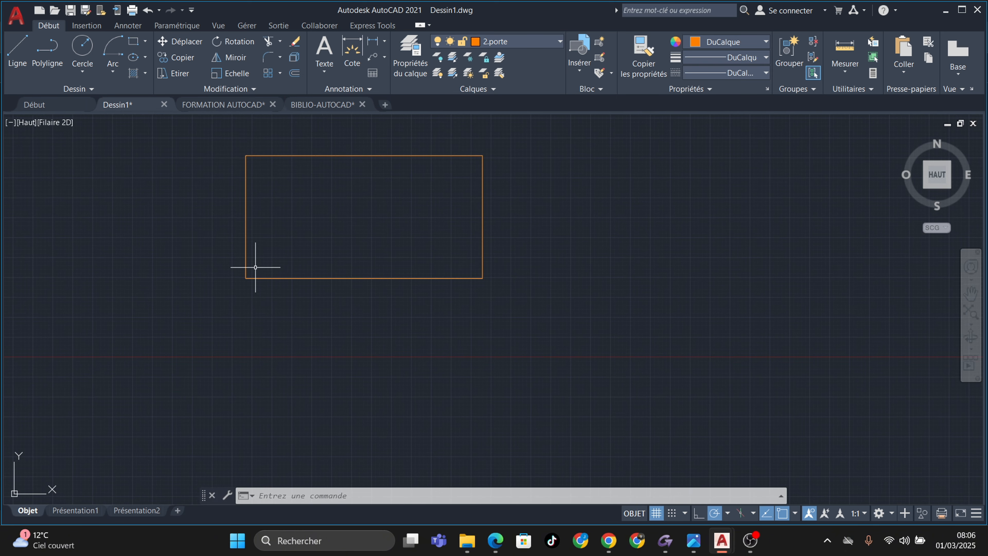
Set the transparency of layer 2.porte to 80 and close the layer properties manager
scroll(249, 288, "up", 3)
scroll(249, 293, "up", 2)
scroll(249, 294, "down", 2)
scroll(281, 278, "down", 2)
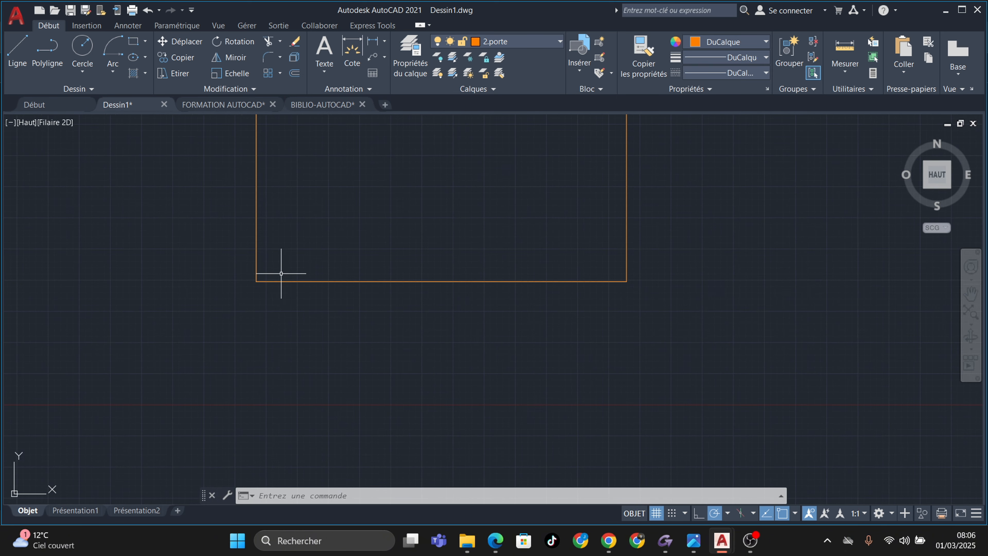
scroll(268, 273, "down", 2)
middle_click_drag(279, 172, 291, 198)
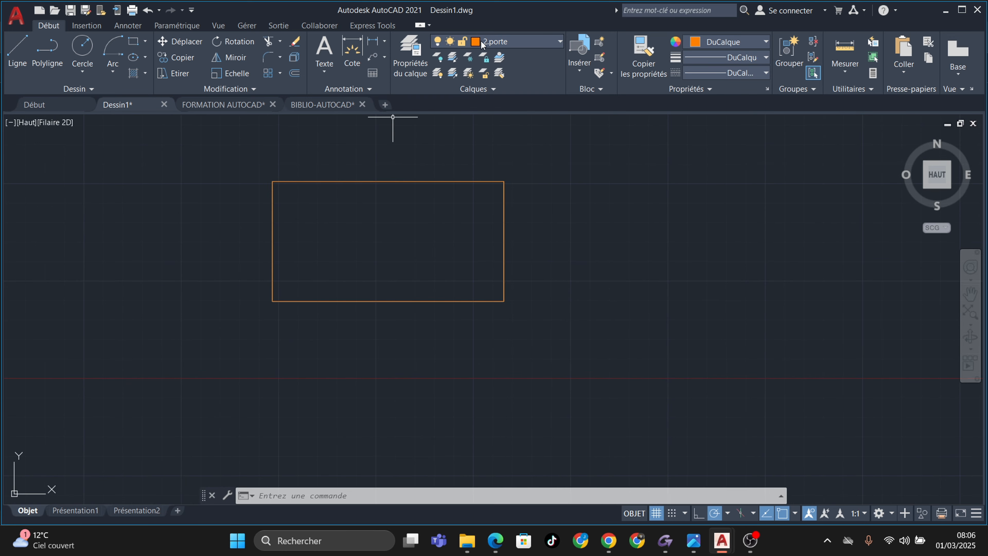
left_click(406, 49)
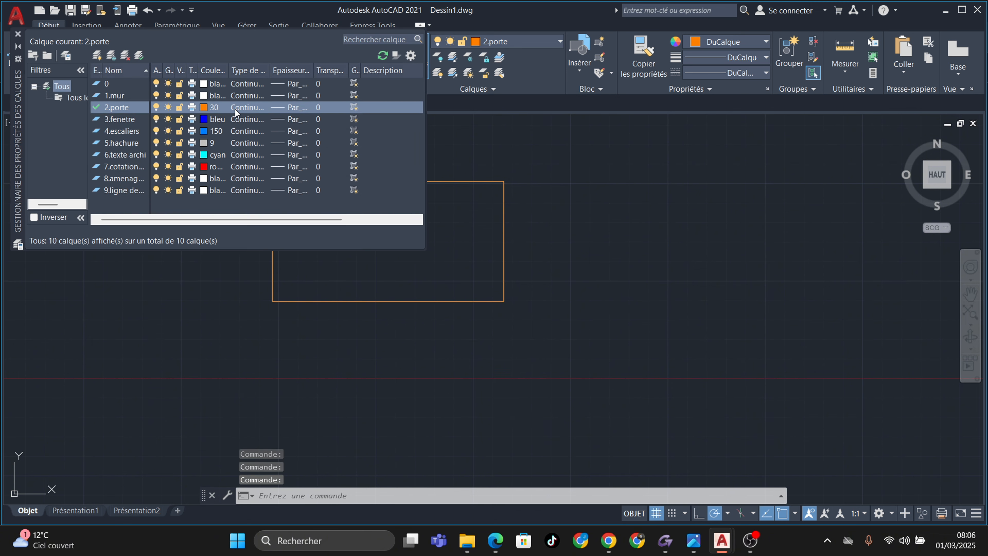
left_click(322, 107)
left_click(568, 267)
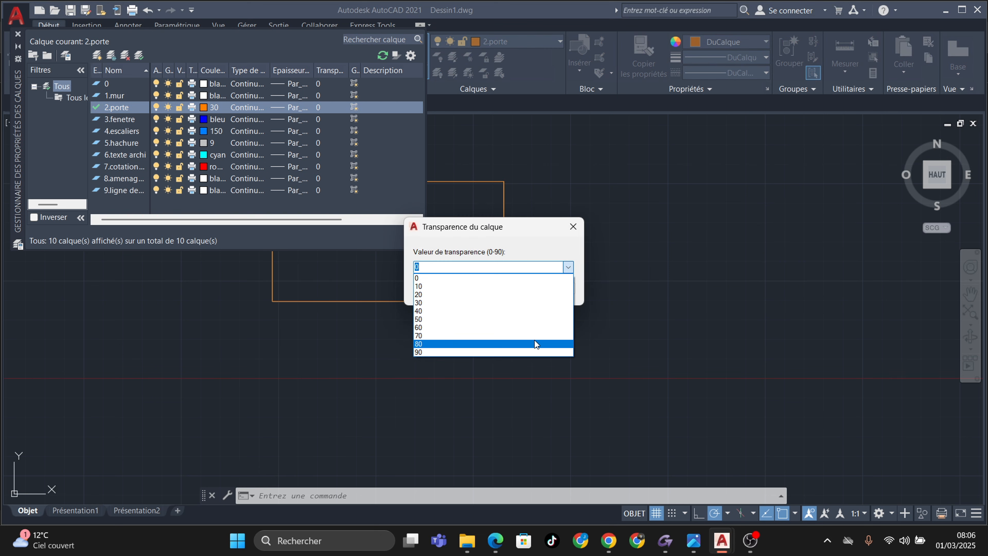
left_click(535, 343)
left_click(441, 287)
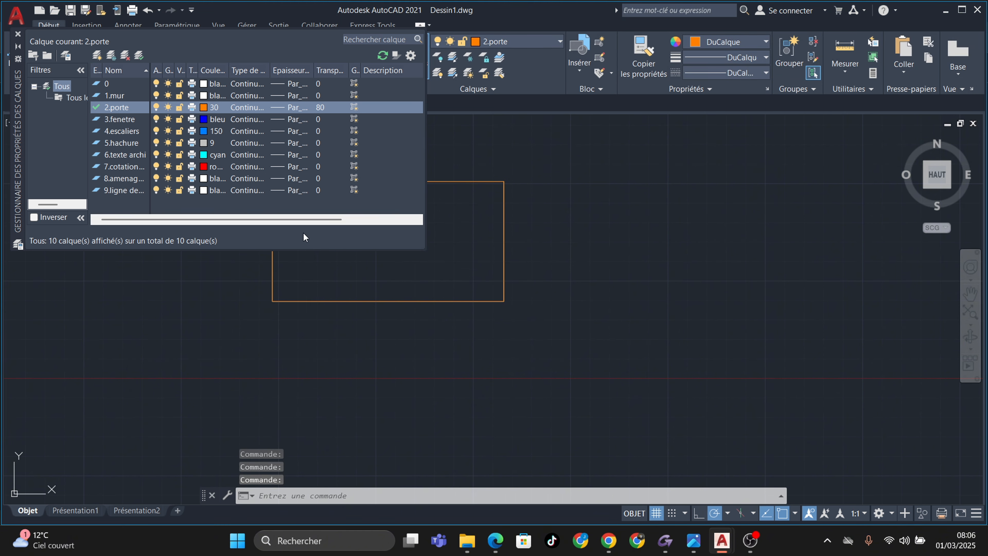
left_click(18, 34)
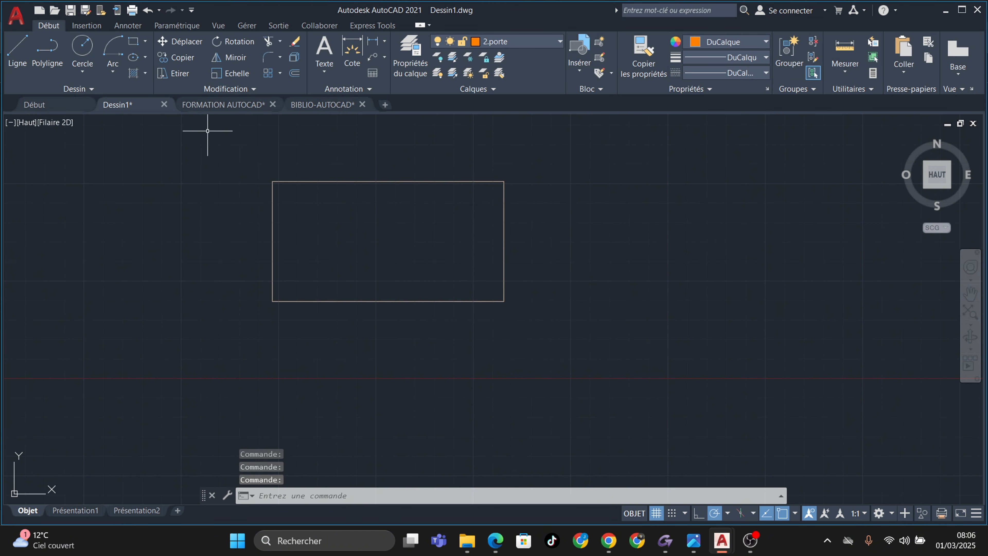
Examine the overlapping rectangles' edges and corners up close and from afar to judge the effect of the 2.porte transparency
scroll(274, 183, "up", 2)
scroll(257, 155, "up", 2)
scroll(304, 241, "up", 1)
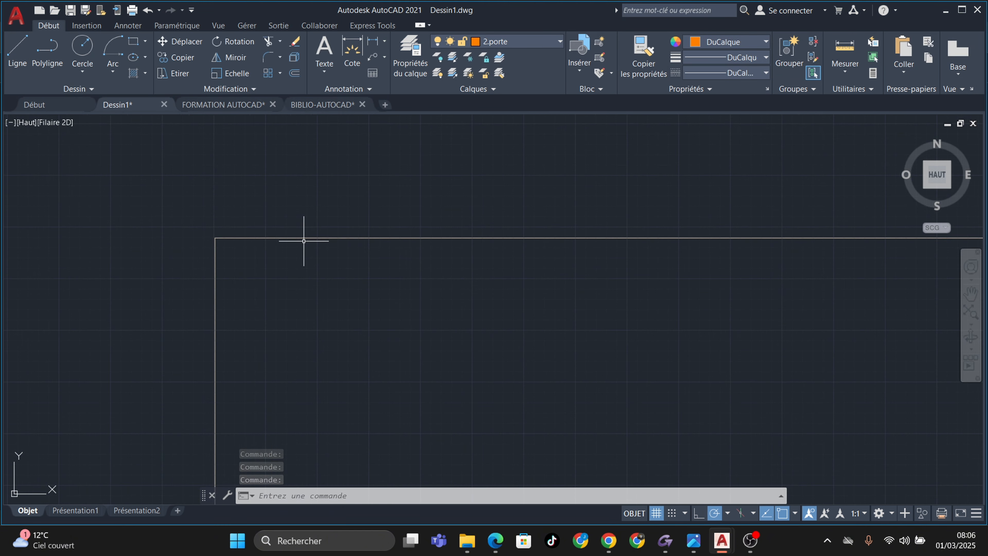
scroll(304, 241, "up", 2)
scroll(237, 266, "down", 12)
scroll(254, 260, "up", 5)
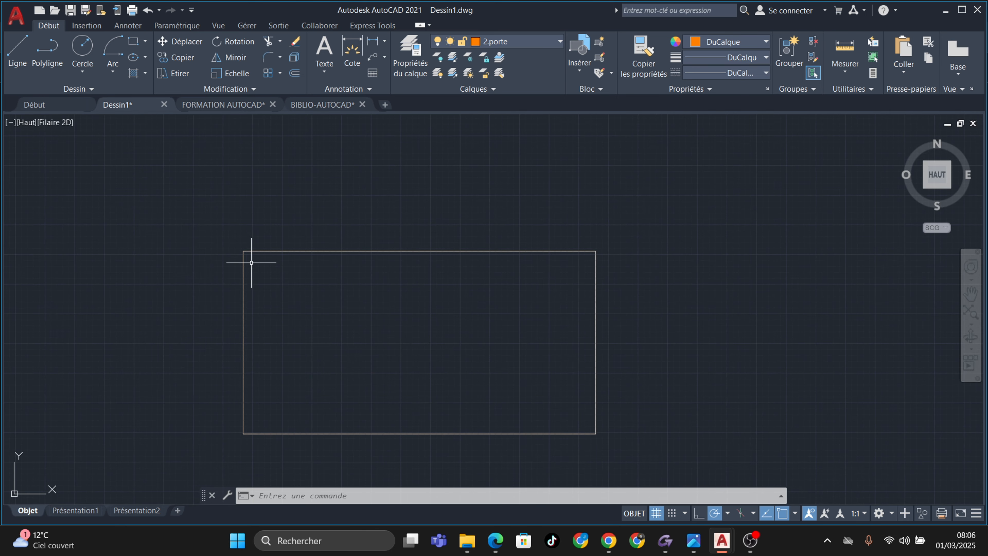
scroll(251, 263, "up", 3)
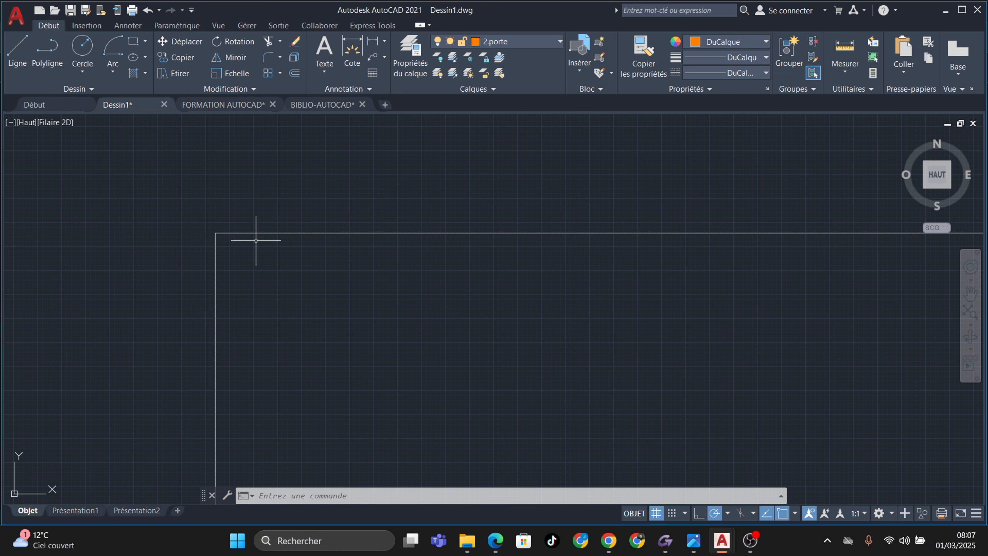
scroll(268, 234, "down", 5)
scroll(249, 225, "up", 6)
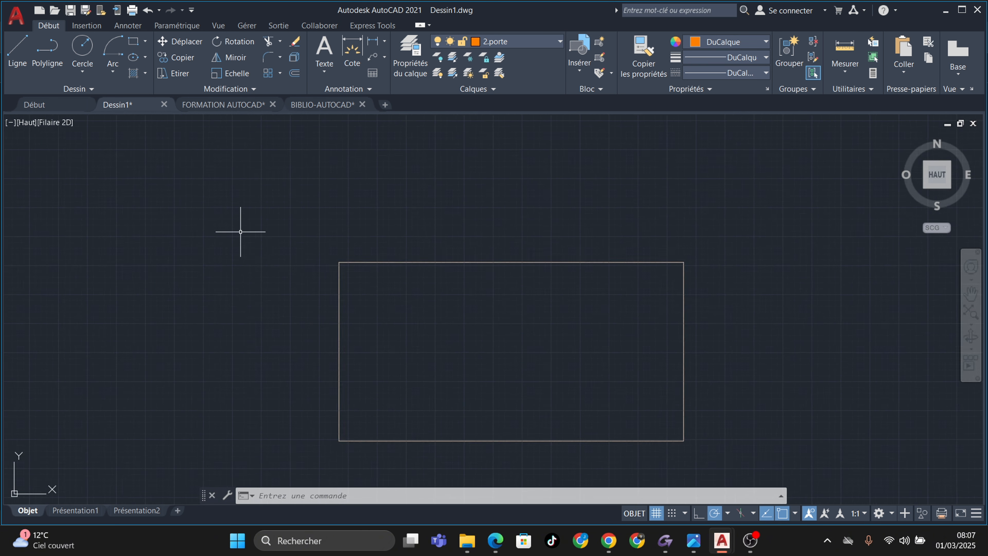
scroll(355, 155, "down", 4)
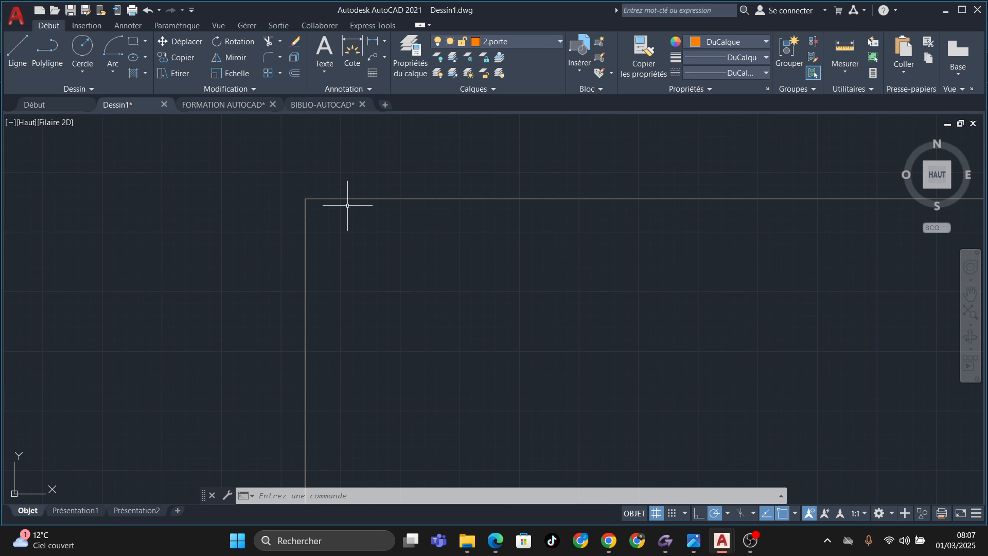
scroll(337, 211, "up", 3)
scroll(317, 176, "down", 3)
middle_click_drag(346, 192, 323, 194)
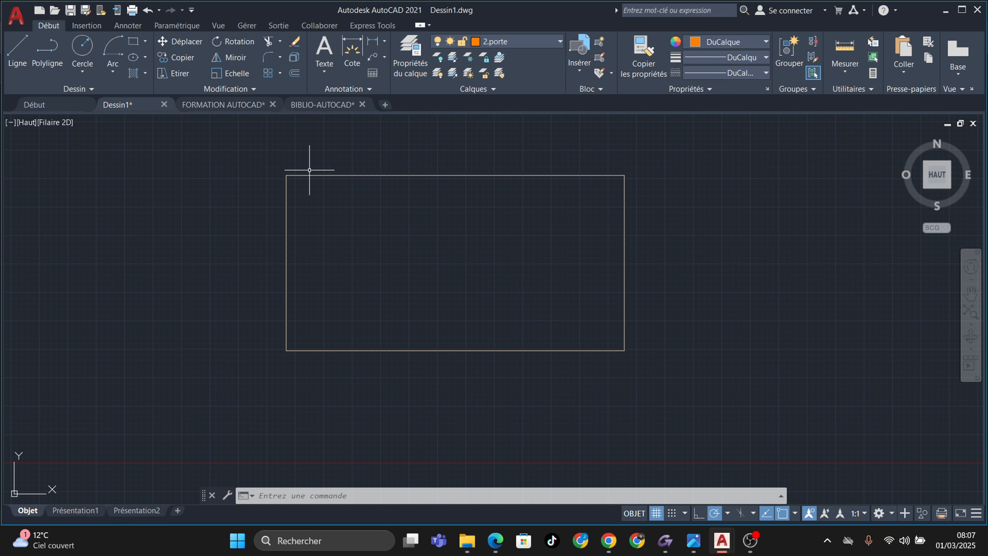
scroll(300, 174, "up", 2)
middle_click_drag(316, 199, 294, 178)
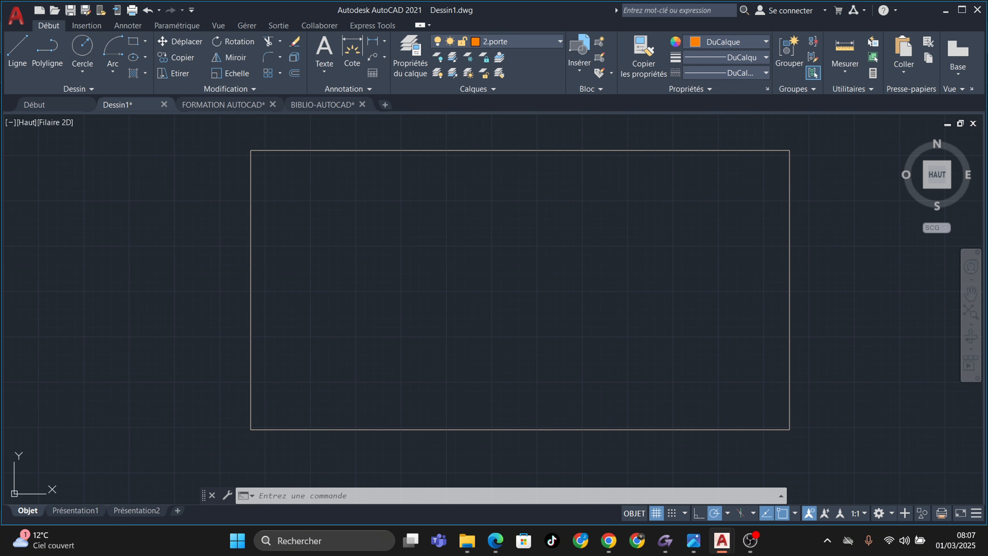
middle_click_drag(443, 258, 416, 245)
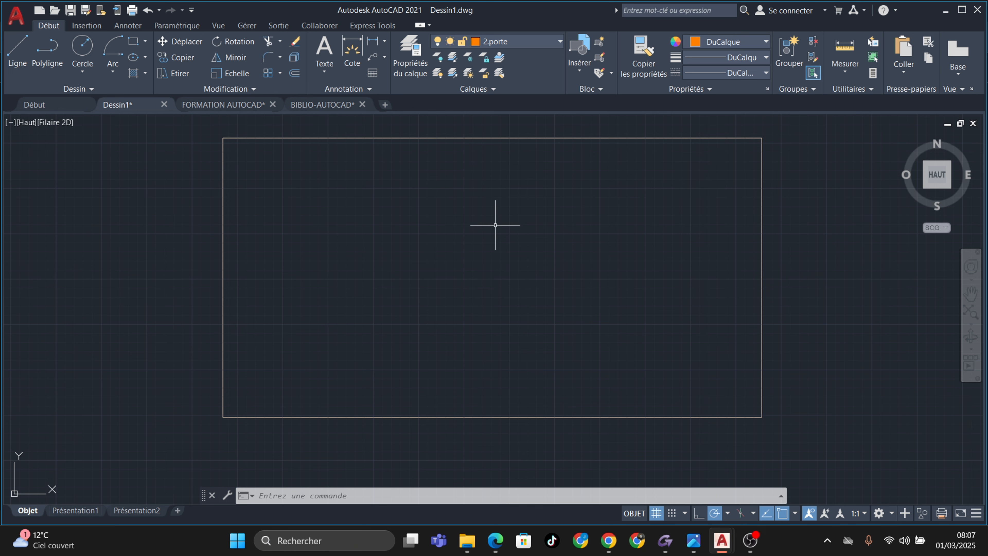
scroll(496, 223, "down", 2)
middle_click_drag(497, 224, 494, 242)
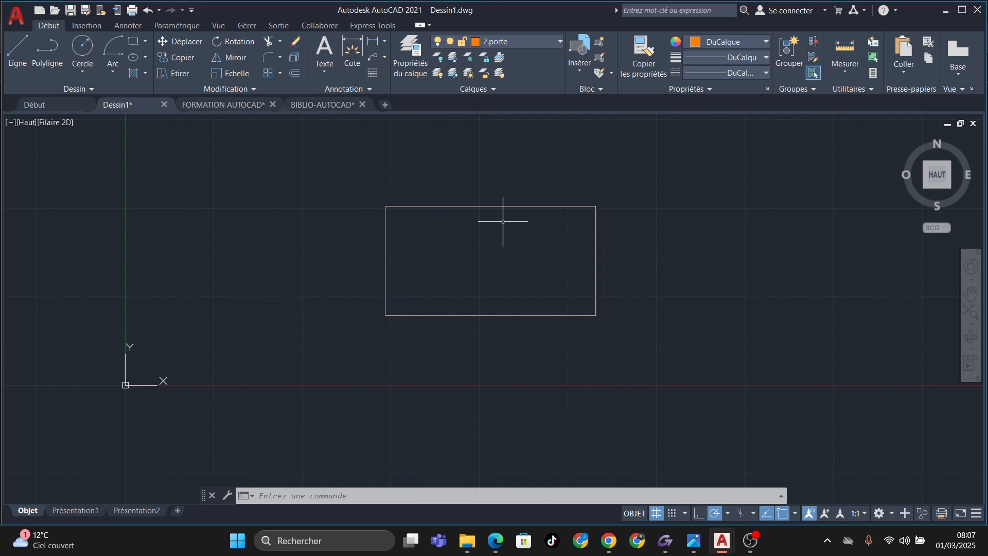
scroll(504, 220, "up", 2)
middle_click_drag(497, 220, 437, 168)
scroll(454, 205, "up", 2)
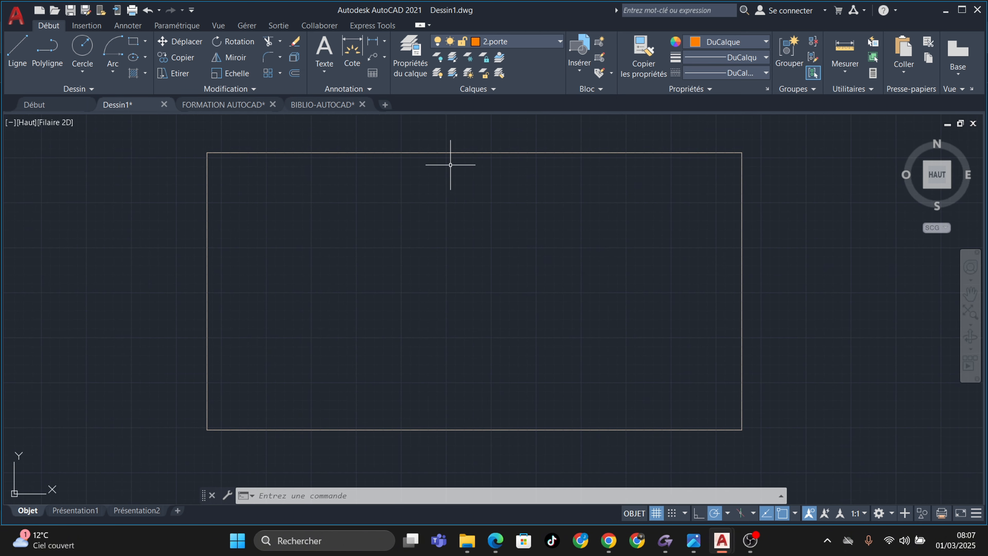
scroll(580, 198, "down", 4)
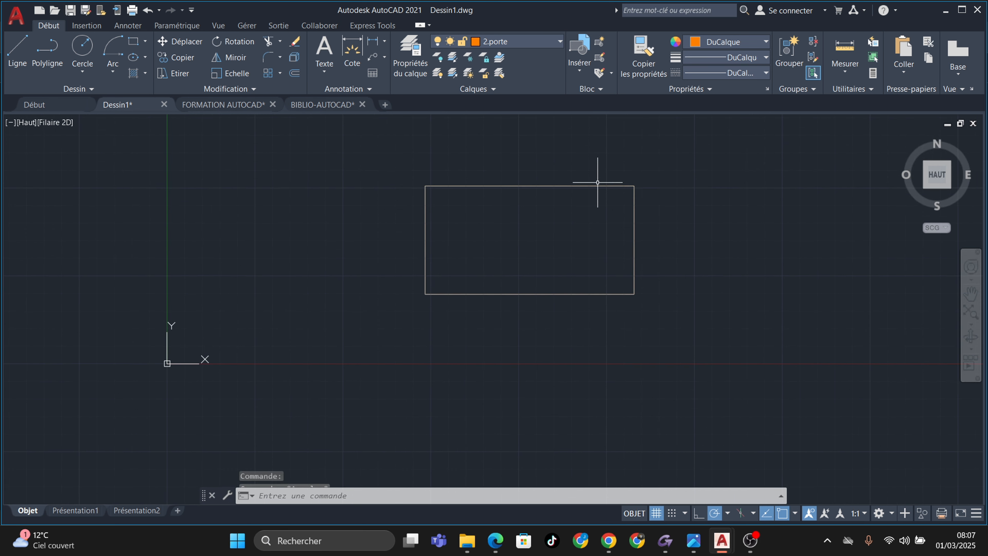
Erase both overlapping test rectangles from the drawing
left_click(662, 154)
left_click(418, 294)
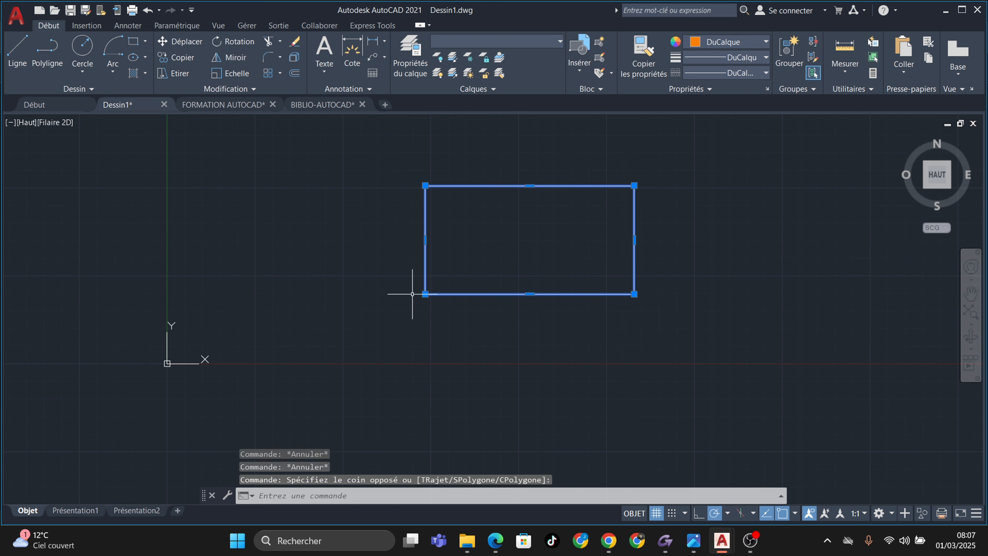
key("Delete")
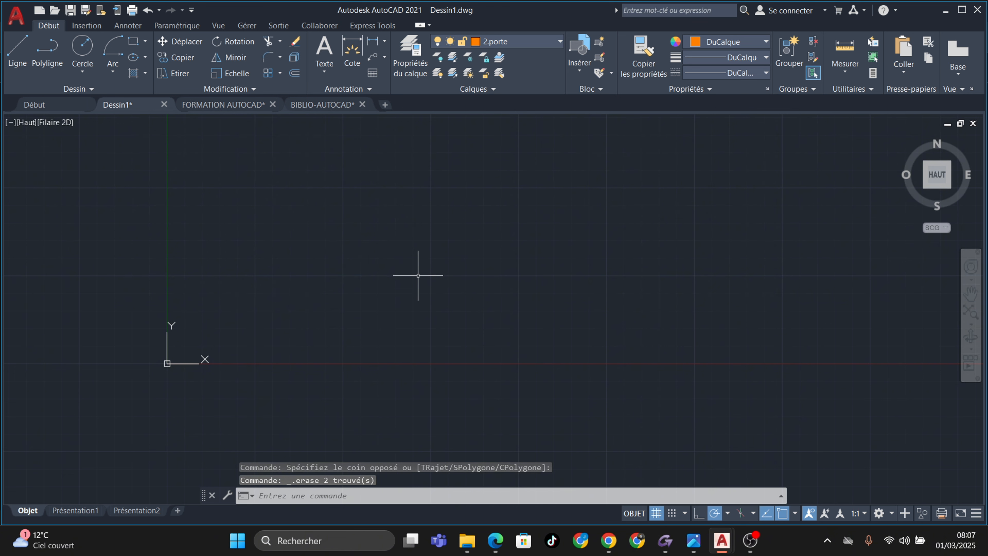
key("ctrl+z")
key("ctrl+z")
key("ctrl+z")
middle_click_drag(441, 252, 432, 299)
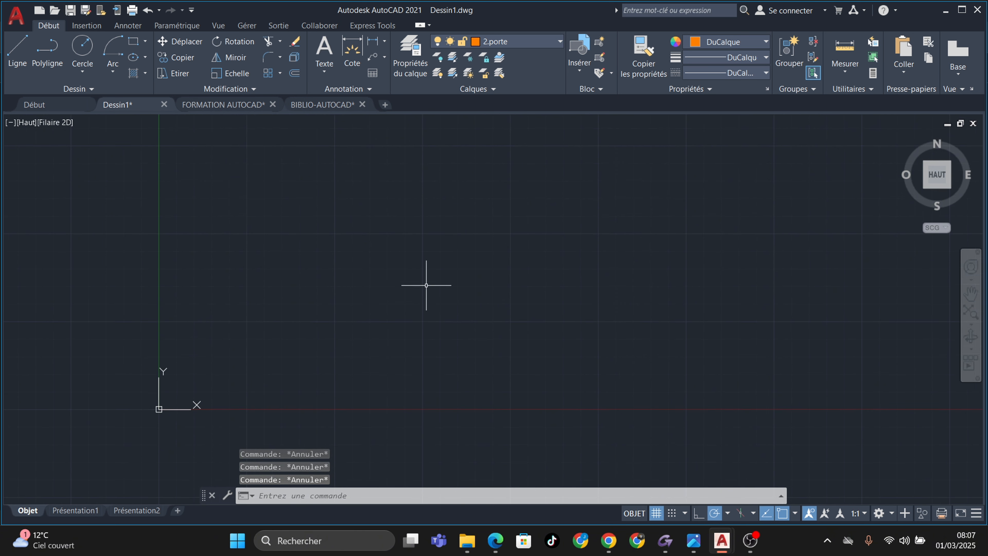
middle_click_drag(406, 184, 402, 215)
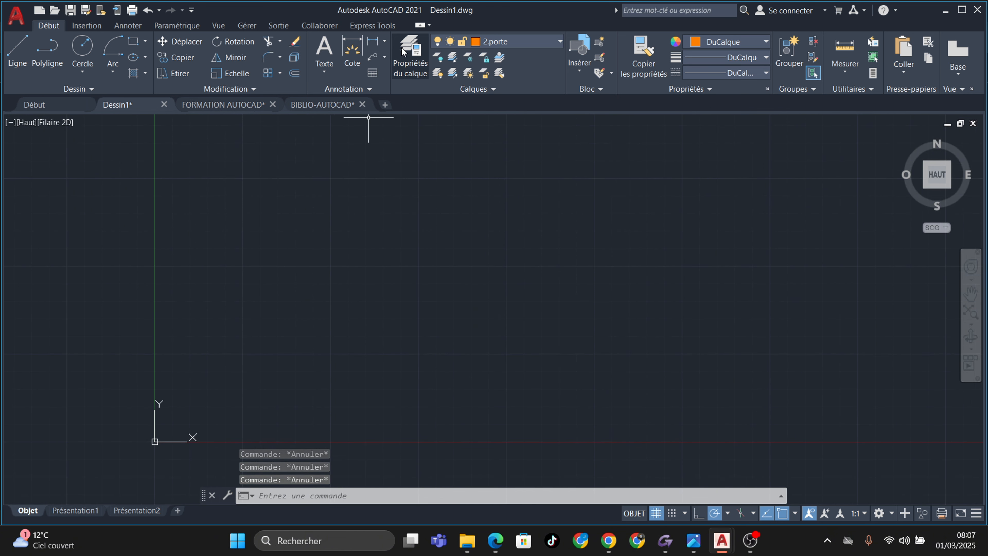
Check the layer list in the layer properties manager, close it, and make 1.mur the current layer
left_click(410, 55)
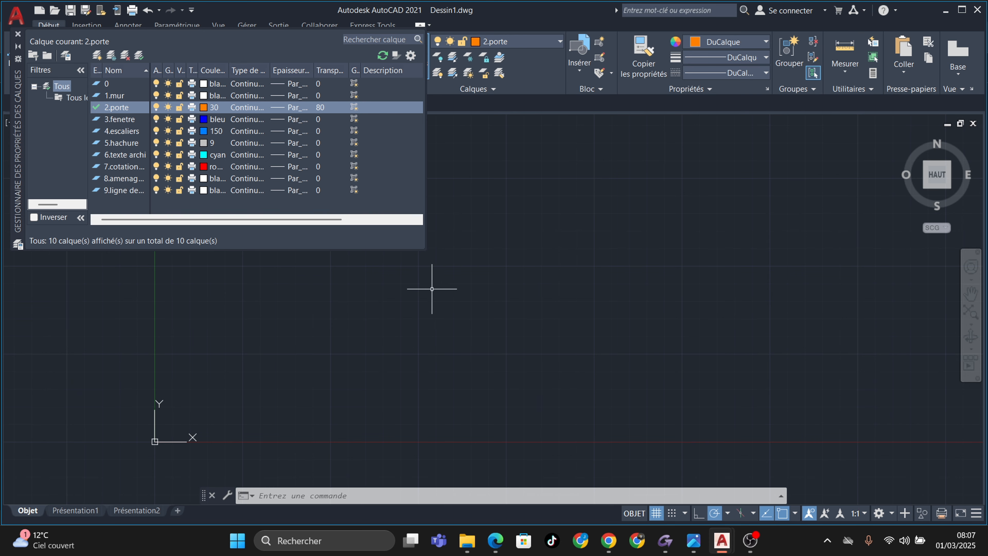
left_click(17, 34)
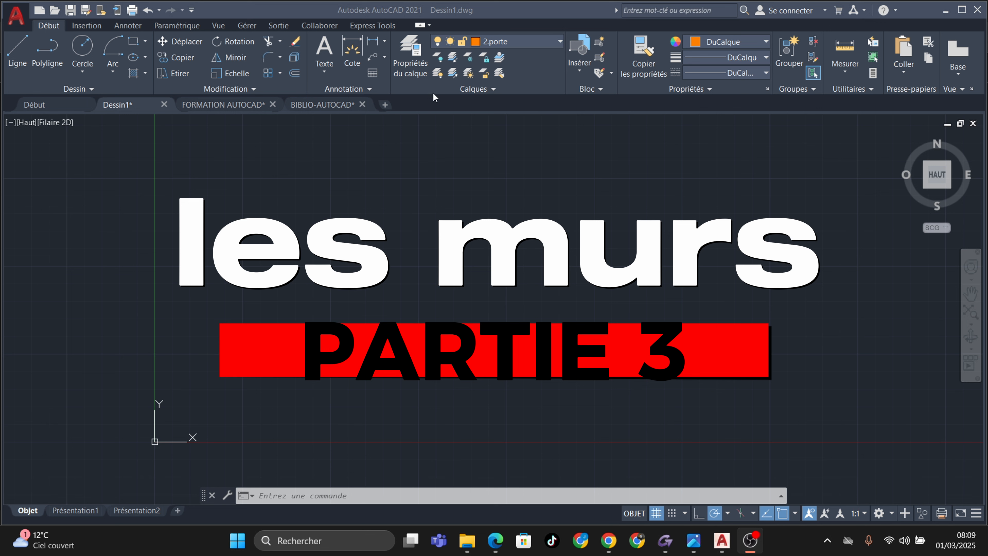
left_click(551, 40)
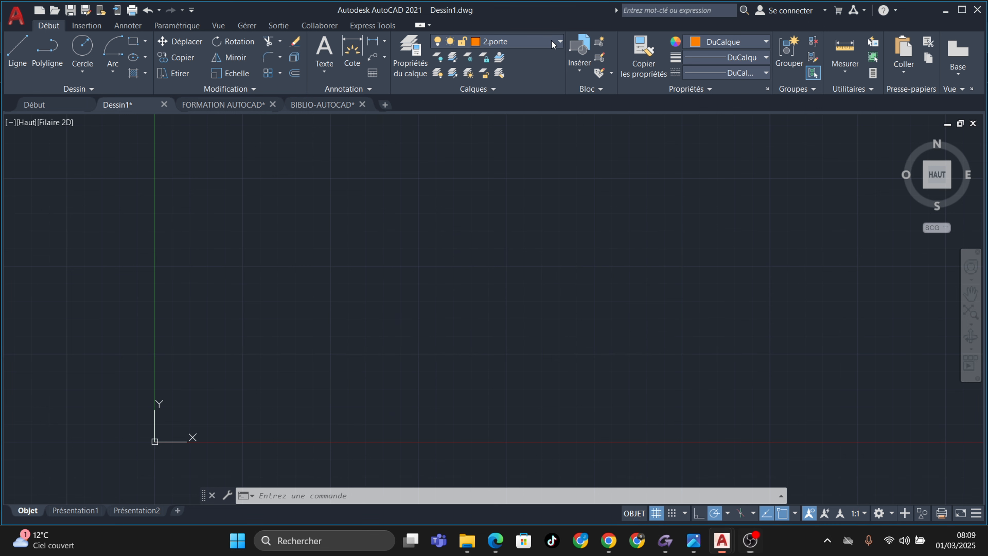
left_click(548, 39)
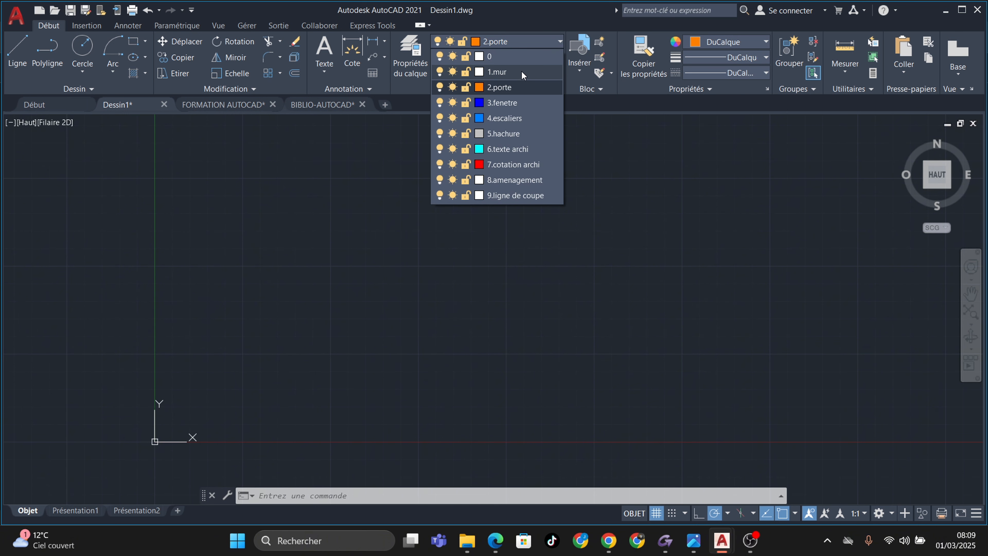
left_click(506, 72)
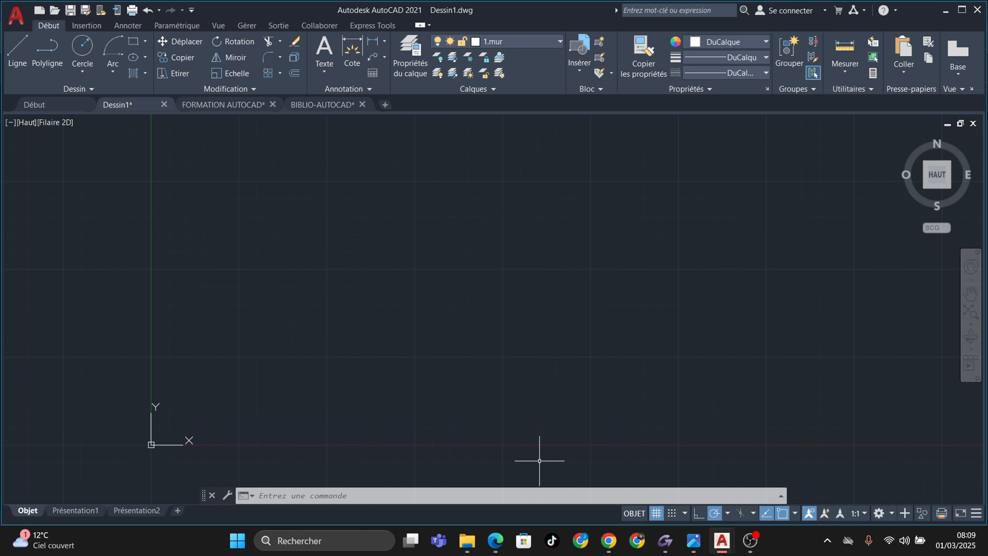
Switch to Drawing1-Layout2.pdf in Edge, examine the dimensioned house plan, and return to the empty AutoCAD drawing
mouse_move(495, 549)
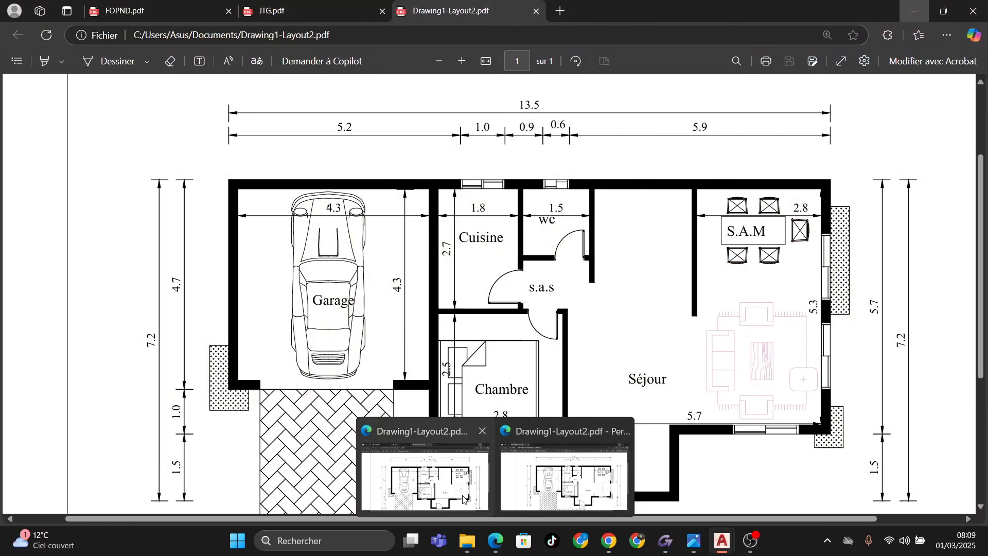
left_click(462, 496)
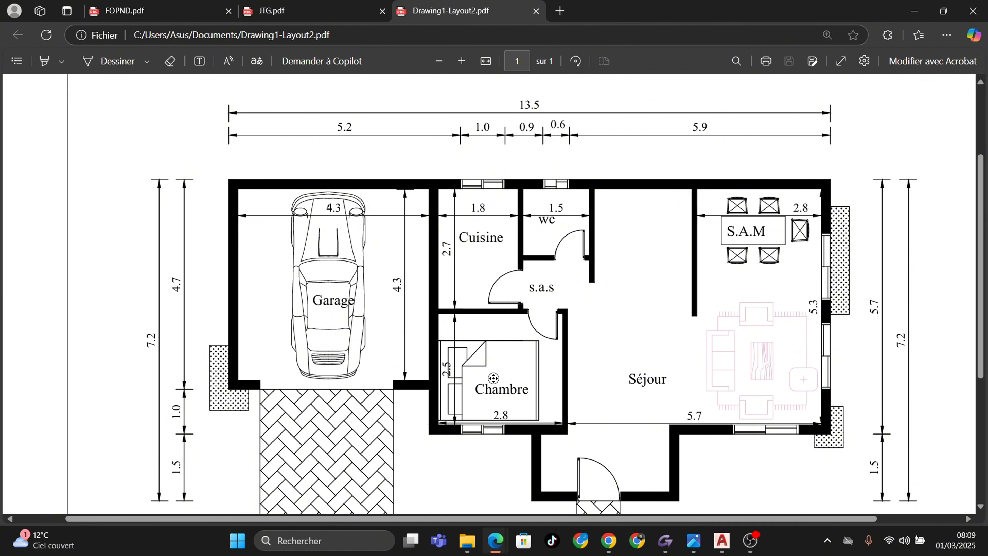
scroll(494, 376, "down", 1)
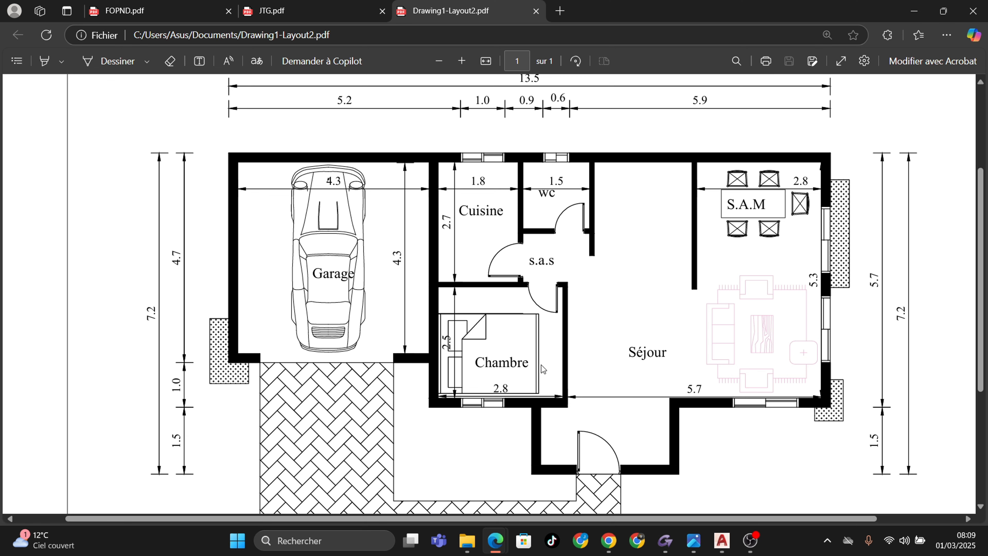
left_click(914, 14)
middle_click_drag(349, 294, 323, 326)
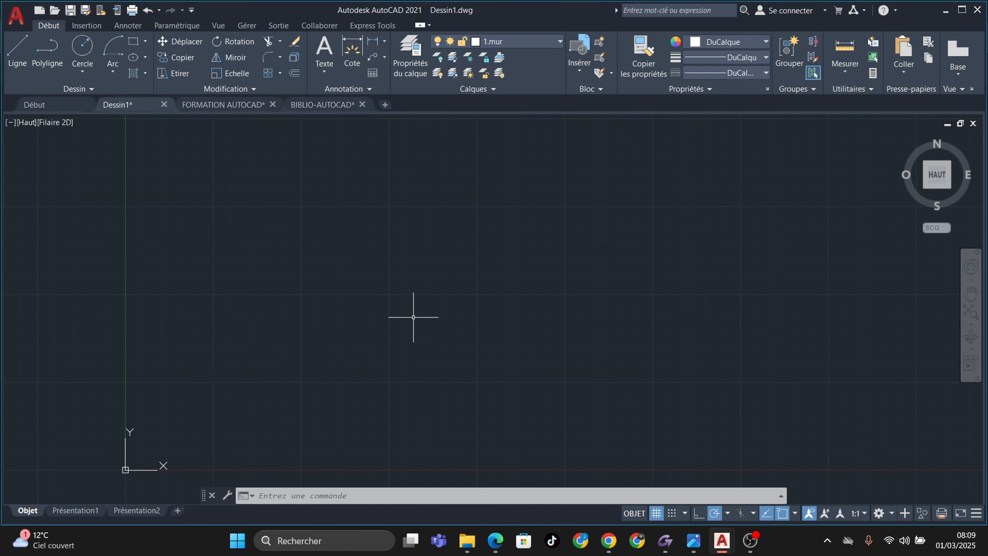
middle_click_drag(413, 315, 387, 322)
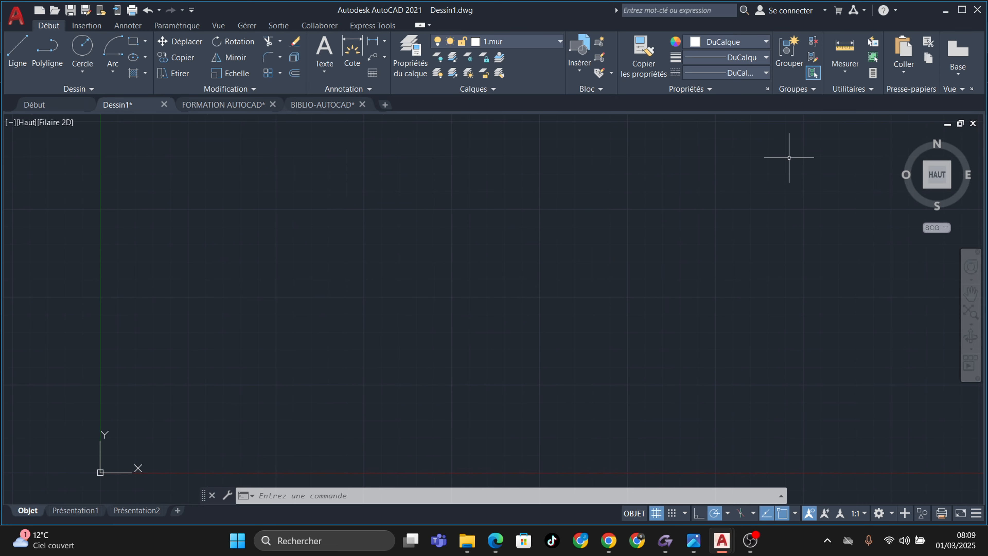
mouse_move(610, 220)
middle_mouse_down()
mouse_move(596, 230)
mouse_move(582, 214)
middle_mouse_up()
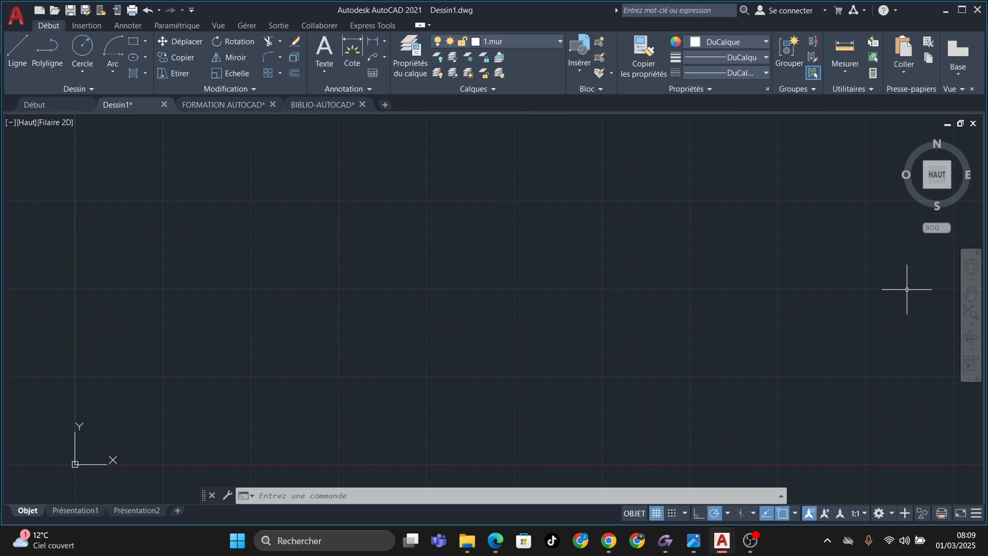
key("alt+Tab")
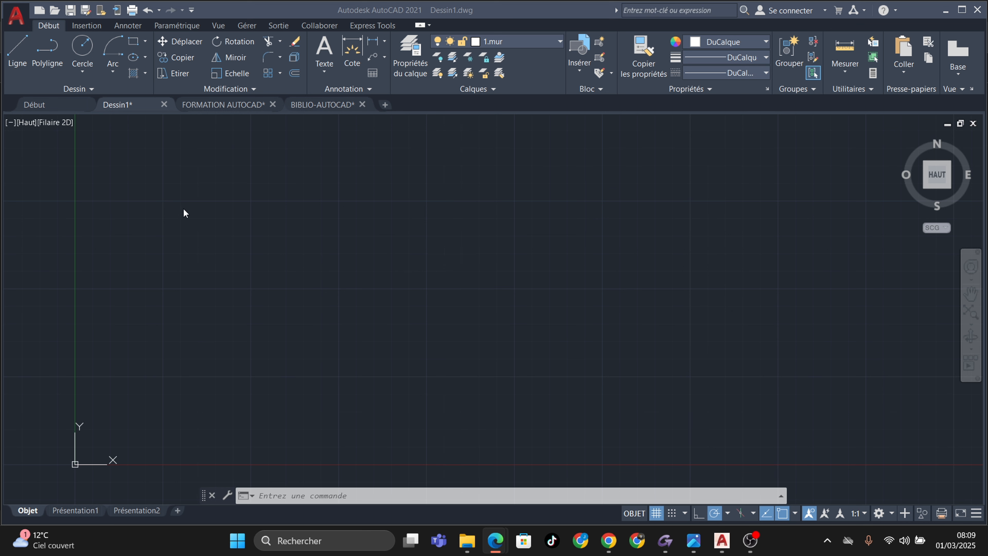
left_click(308, 276)
type("L")
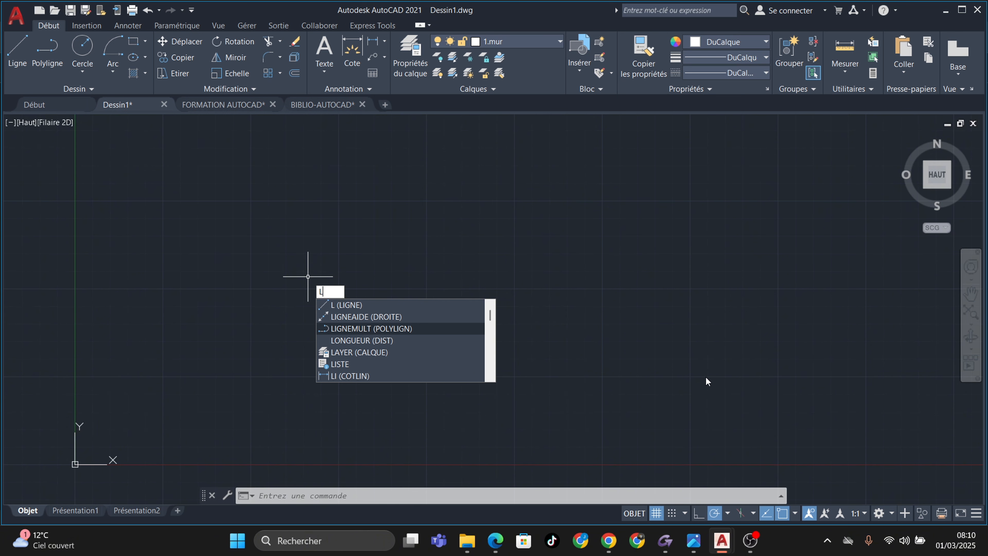
key("Escape")
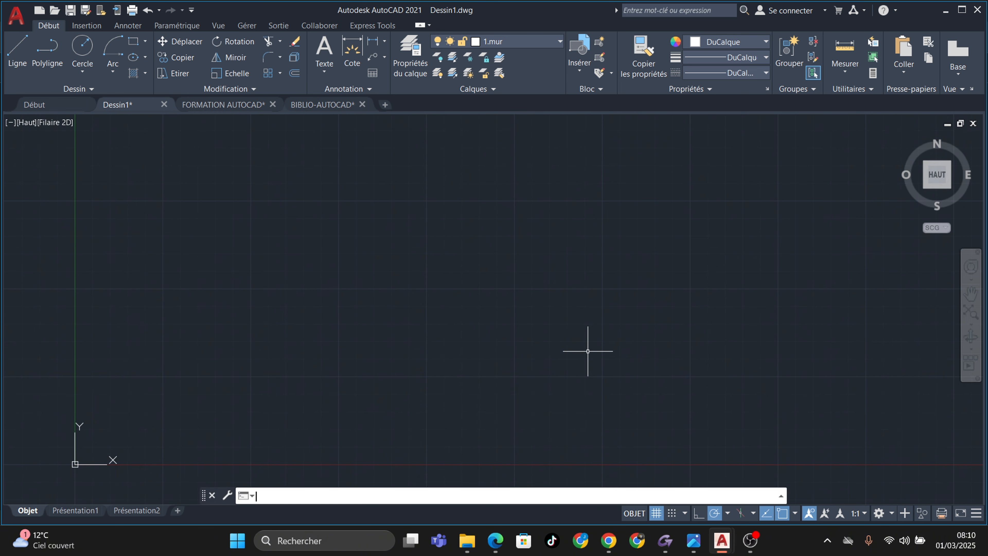
type("li")
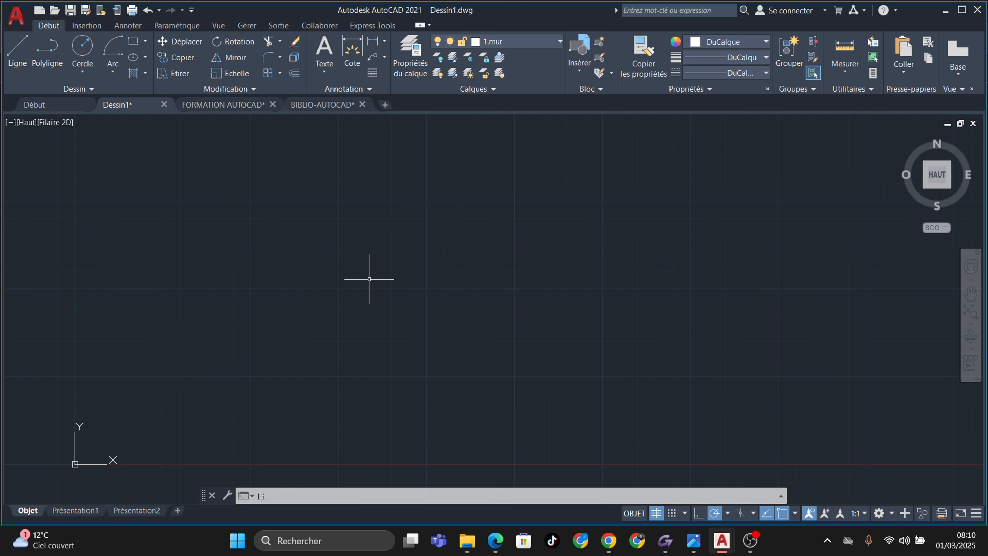
type("l")
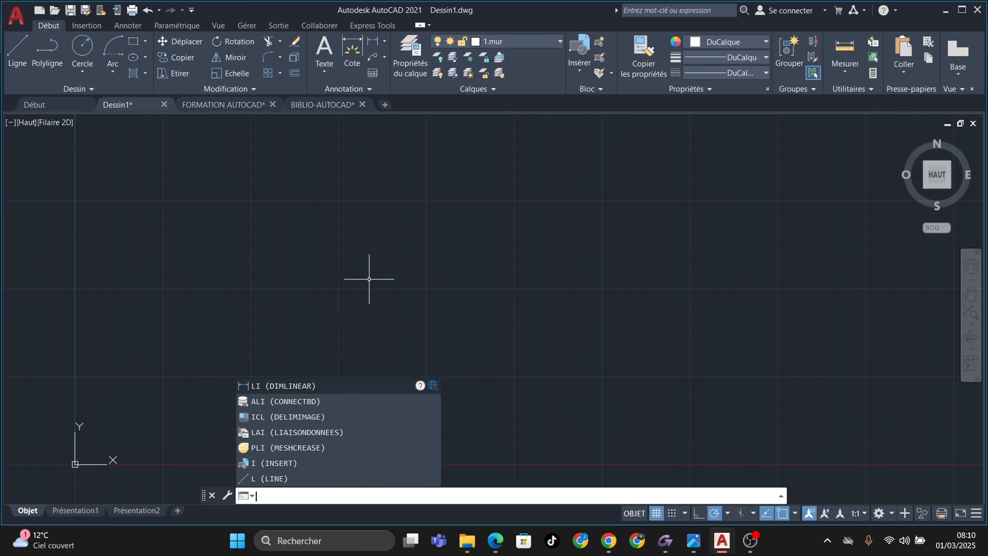
key("Escape")
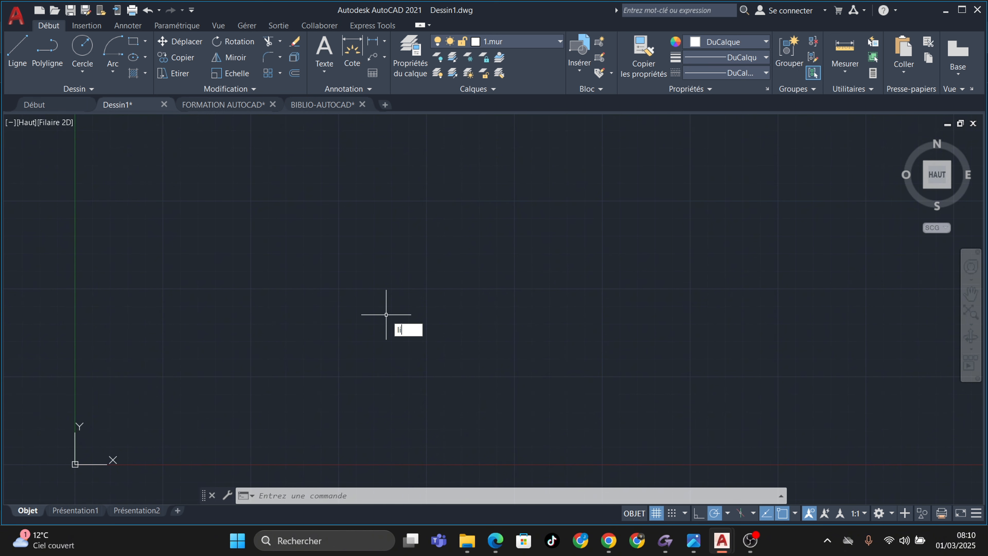
key("Escape")
key("Escape")
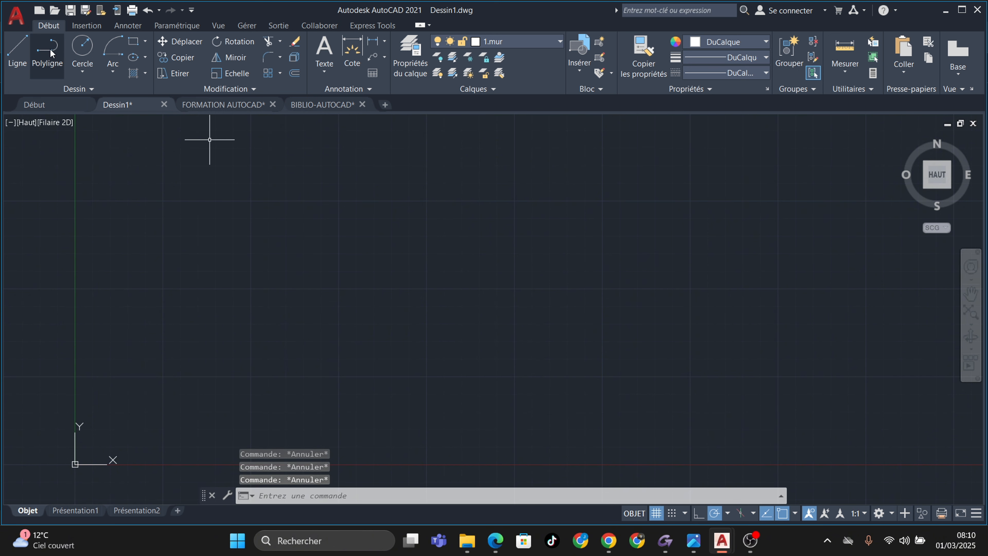
Switch to Drawing1-Layout2.pdf in Edge, check the house plan's outer dimensions, and return to the AutoCAD drawing
mouse_move(496, 541)
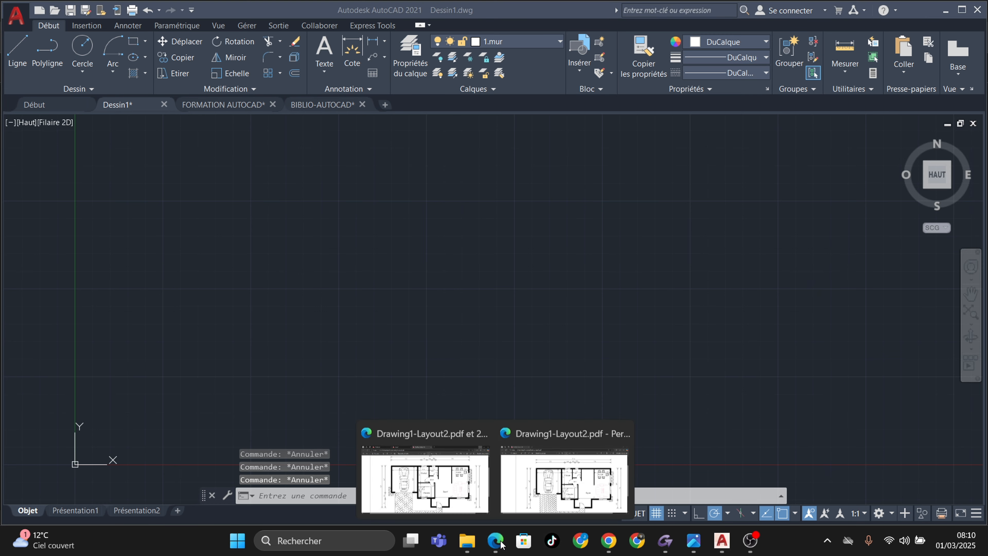
left_click(447, 486)
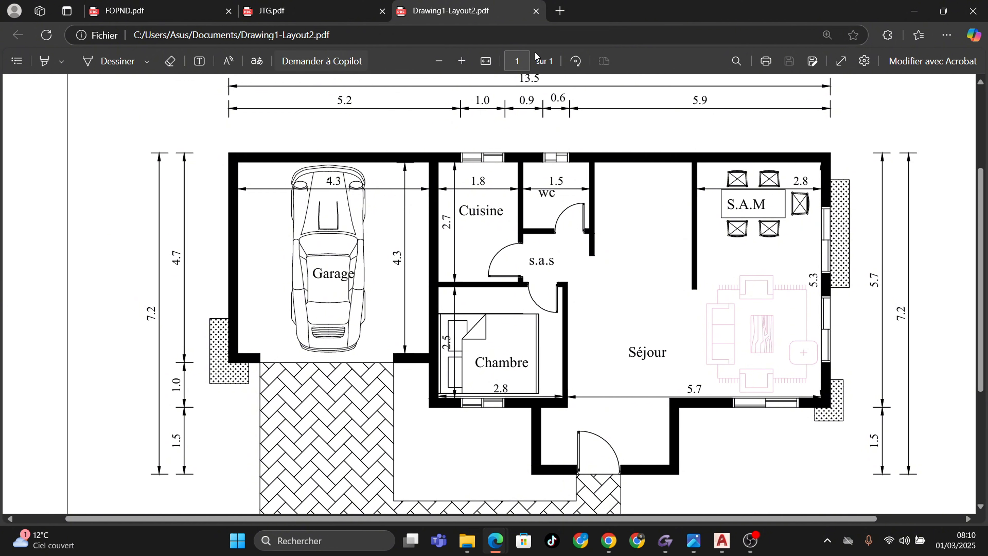
left_click(915, 6)
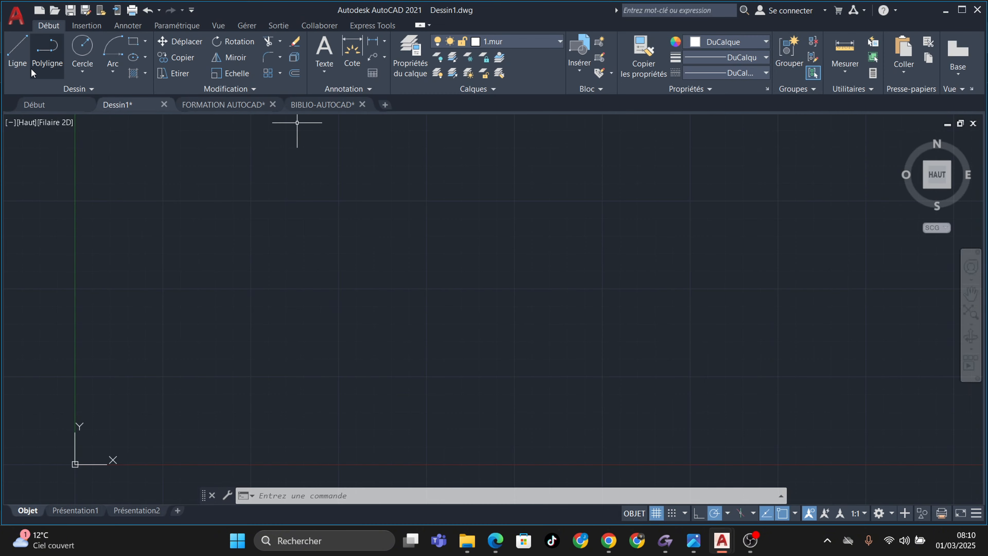
Start a line in the empty drawing and, with Ortho on, draw the garage's outer wall 4.7 straight up
type("L")
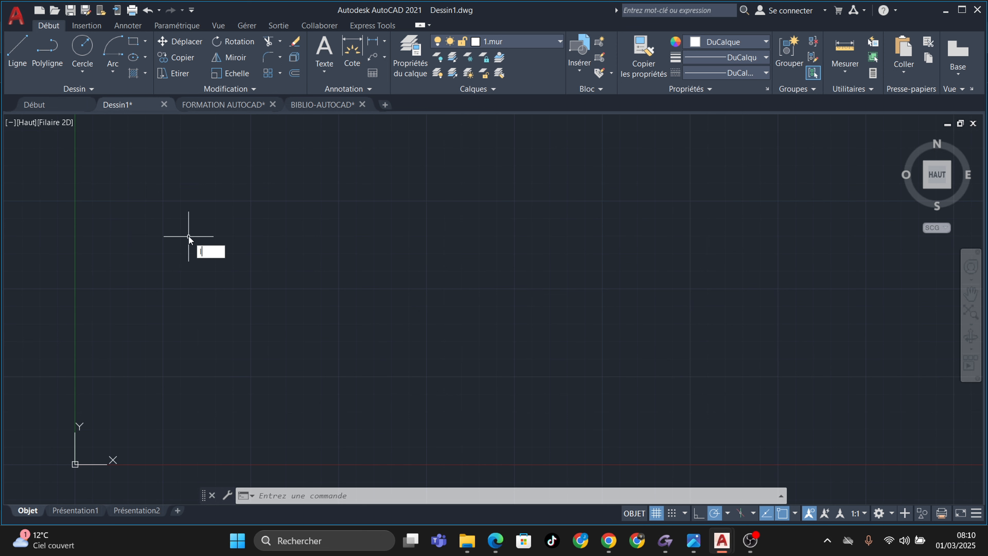
key("Return")
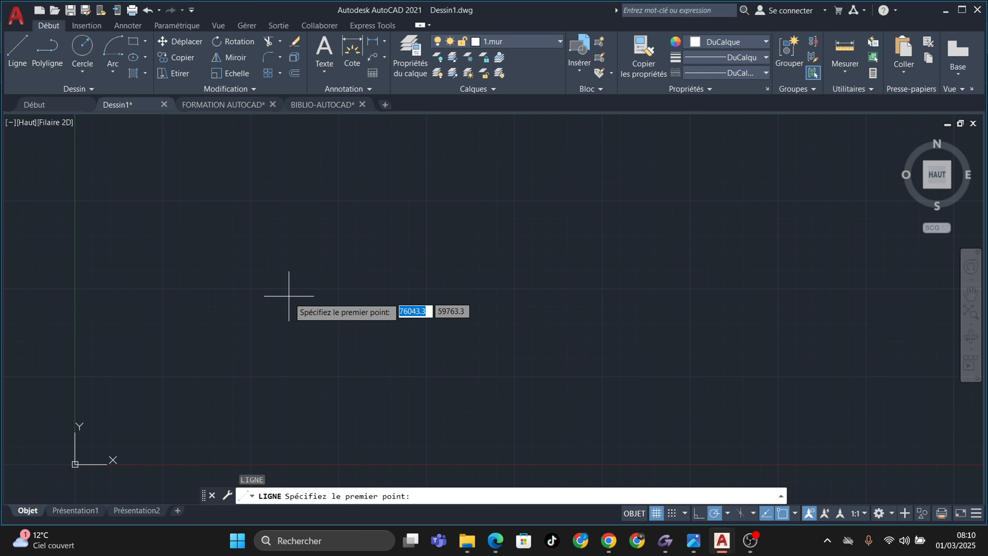
left_click(308, 401)
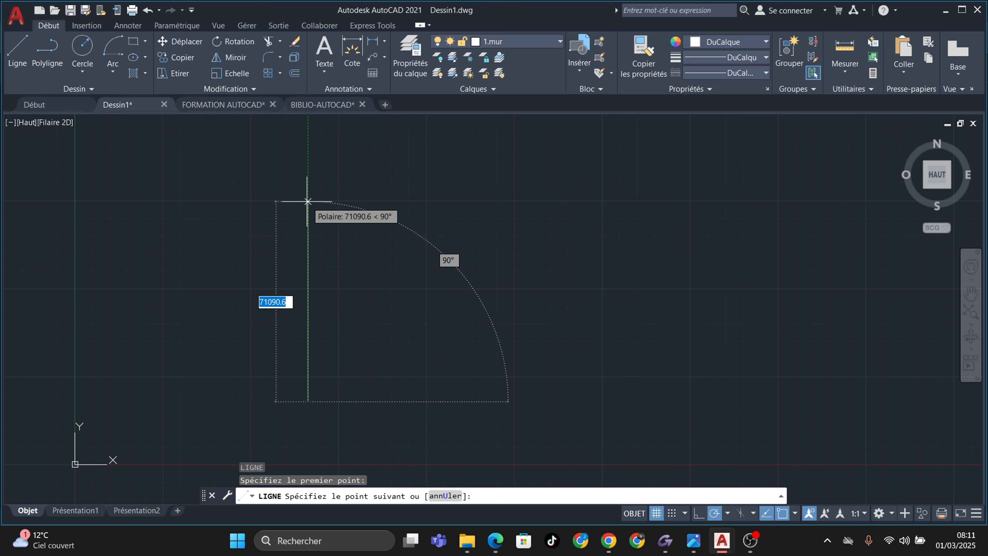
key("F8")
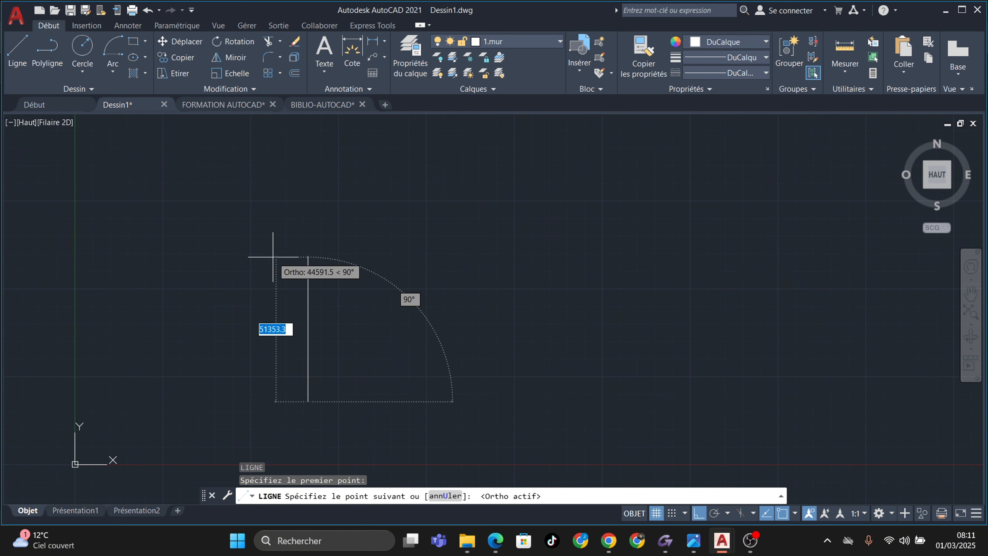
scroll(267, 256, "up", 2)
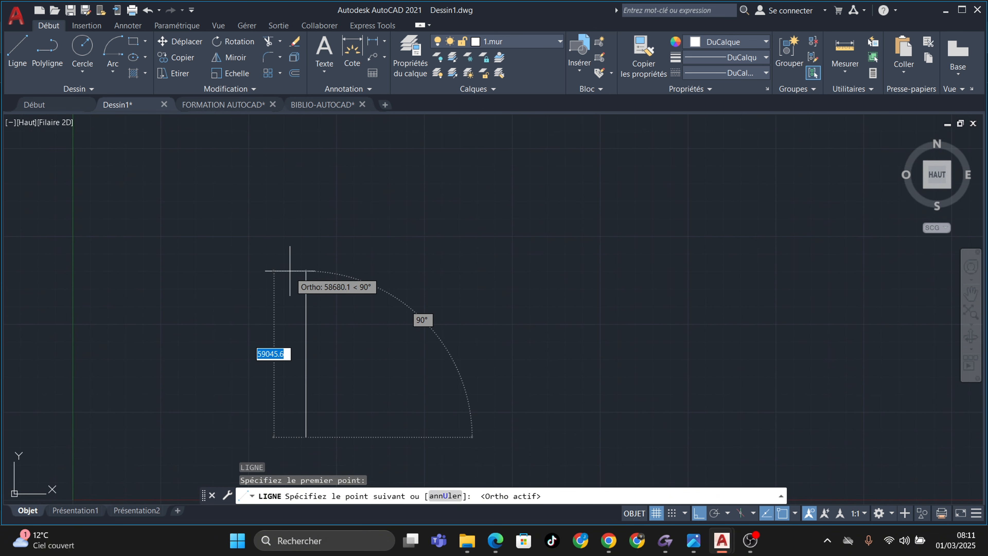
type("4.5")
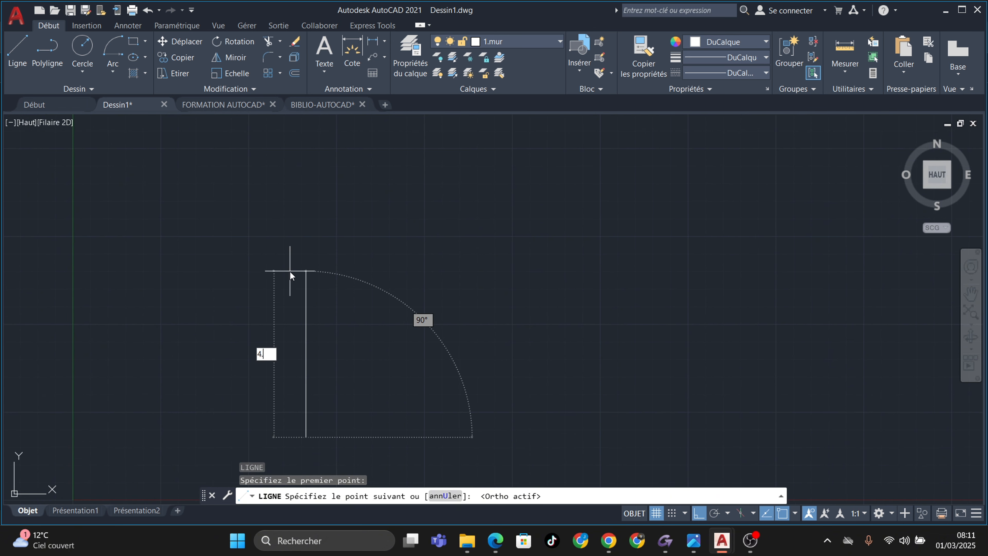
key("Return")
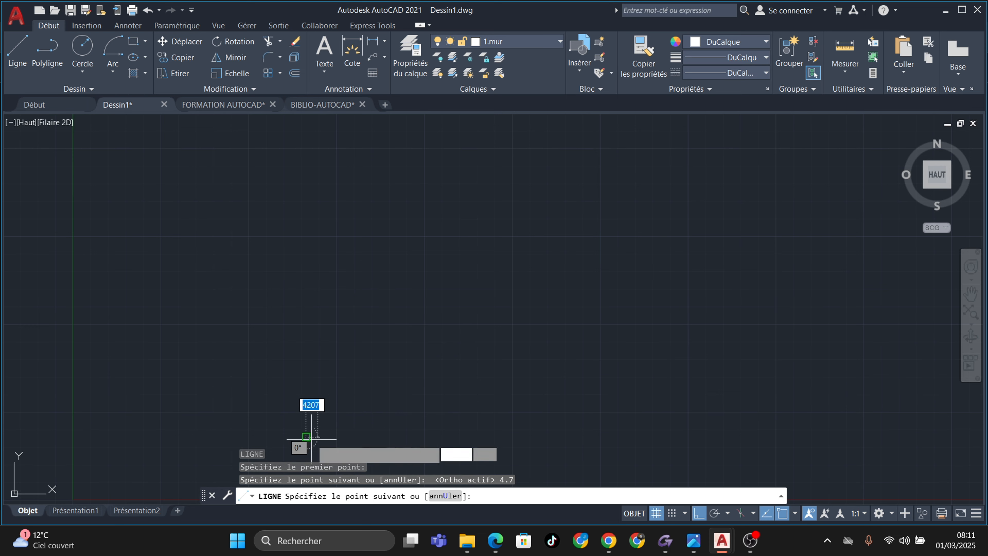
Continue the outline from the upper end of the 4.7 line with a 13.5 horizontal segment to the right
scroll(306, 440, "up", 12)
scroll(311, 422, "up", 7)
middle_click_drag(362, 194, 412, 447)
scroll(336, 335, "up", 8)
scroll(351, 371, "up", 5)
middle_click_drag(364, 367, 289, 171)
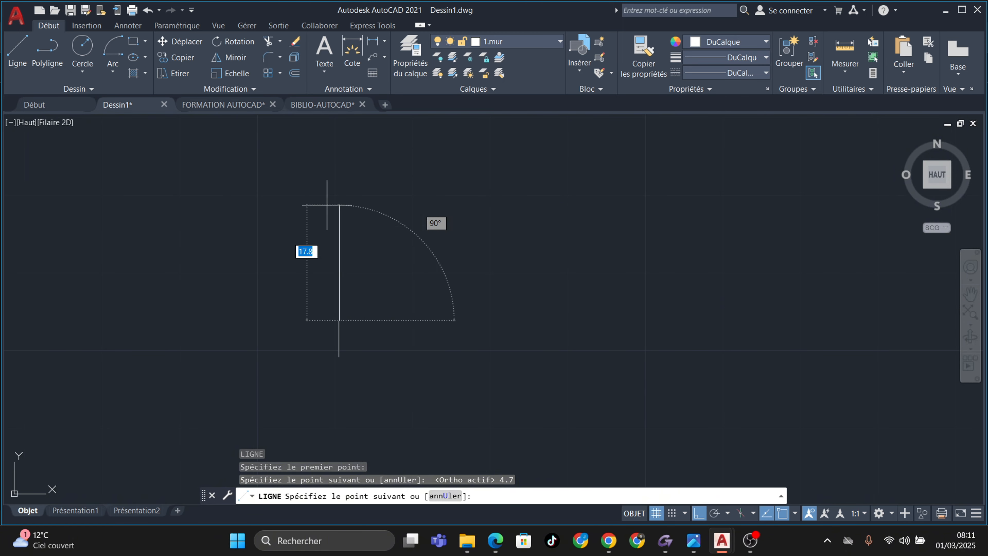
scroll(368, 337, "up", 8)
middle_click_drag(304, 308, 327, 247)
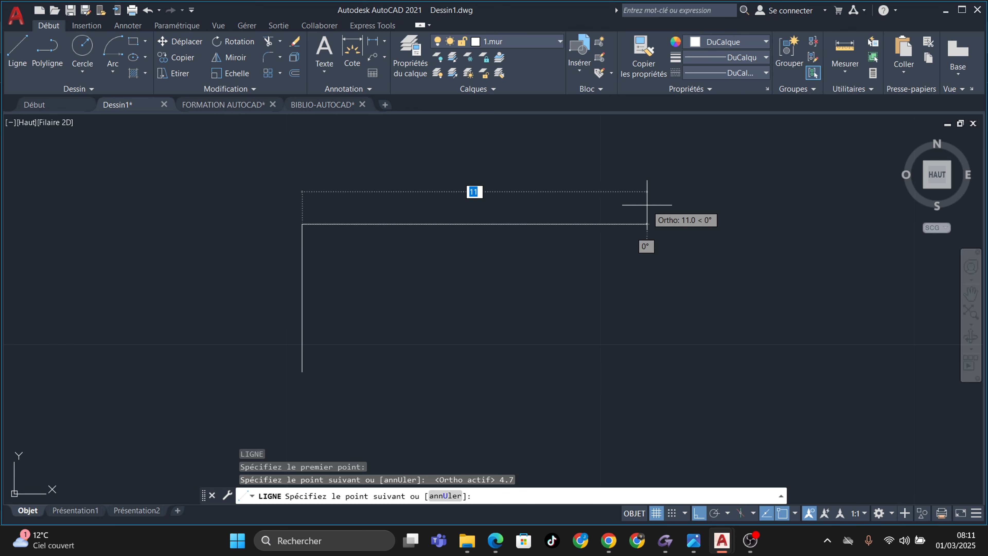
type("13.5")
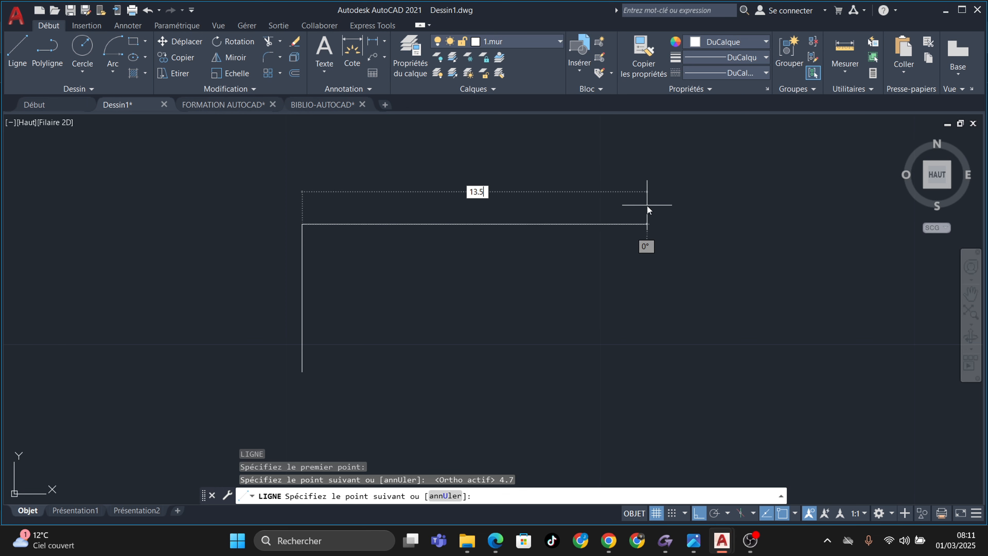
key("Return")
Continue the outline 5.7 straight down for the right-hand wall and 3.4 back to the left
middle_click_drag(725, 277, 717, 255)
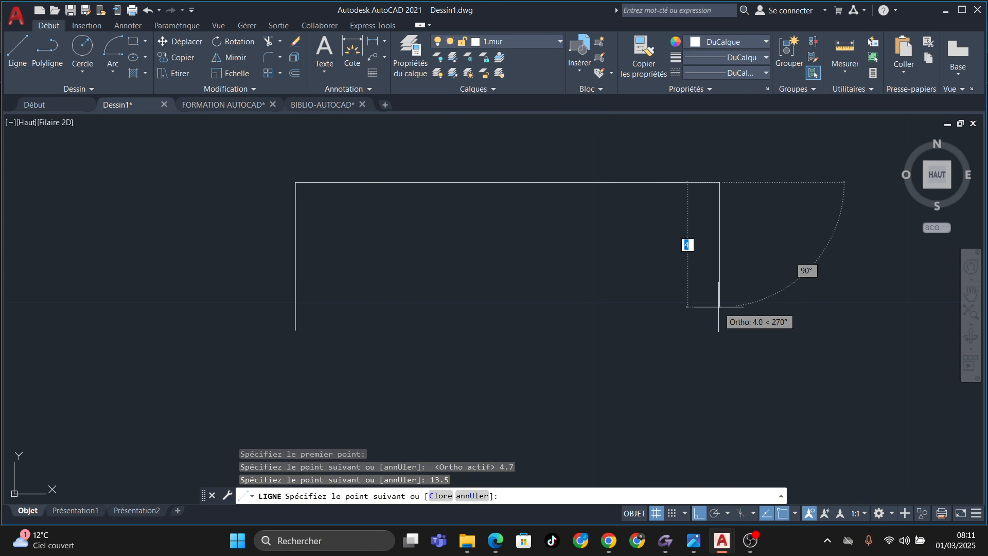
type("5.")
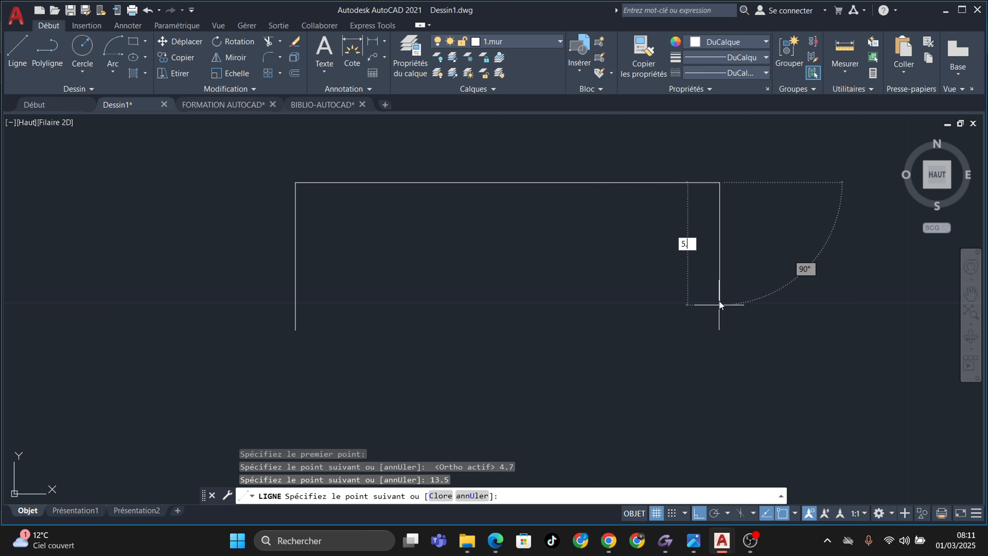
type("7")
key("Return")
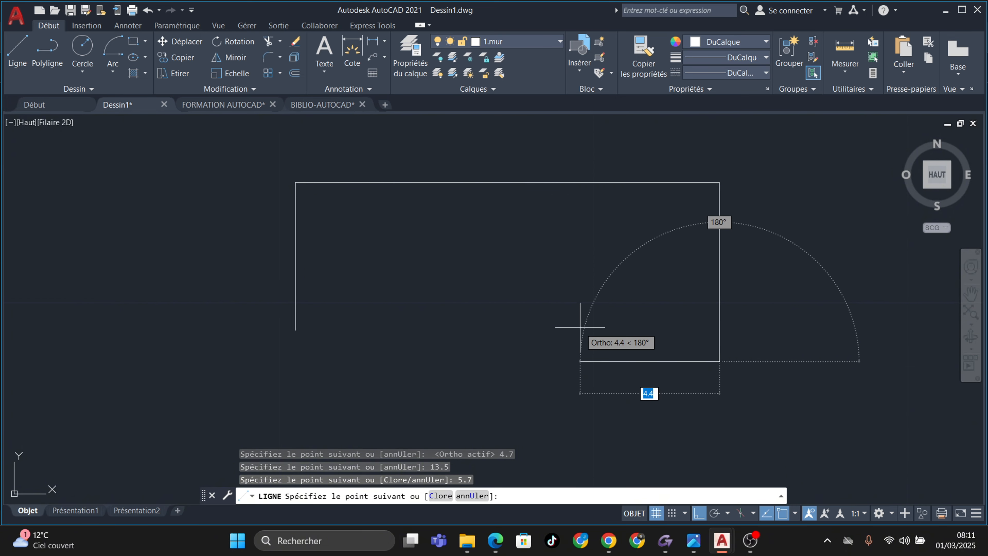
type("3.")
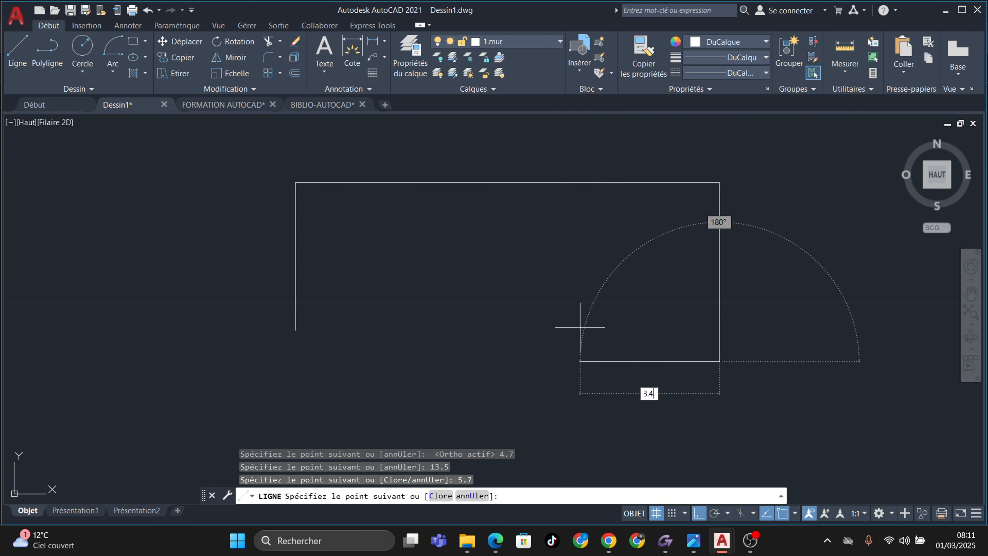
key("Return")
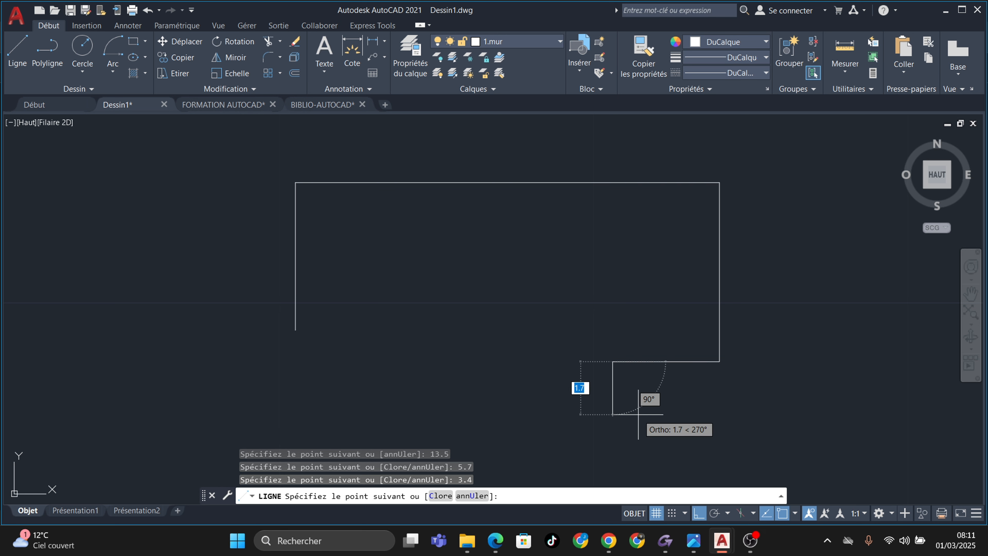
Outline the entrance projection with a segment 1.5 down and a segment 3.3 to the left
middle_click_drag(632, 411, 632, 382)
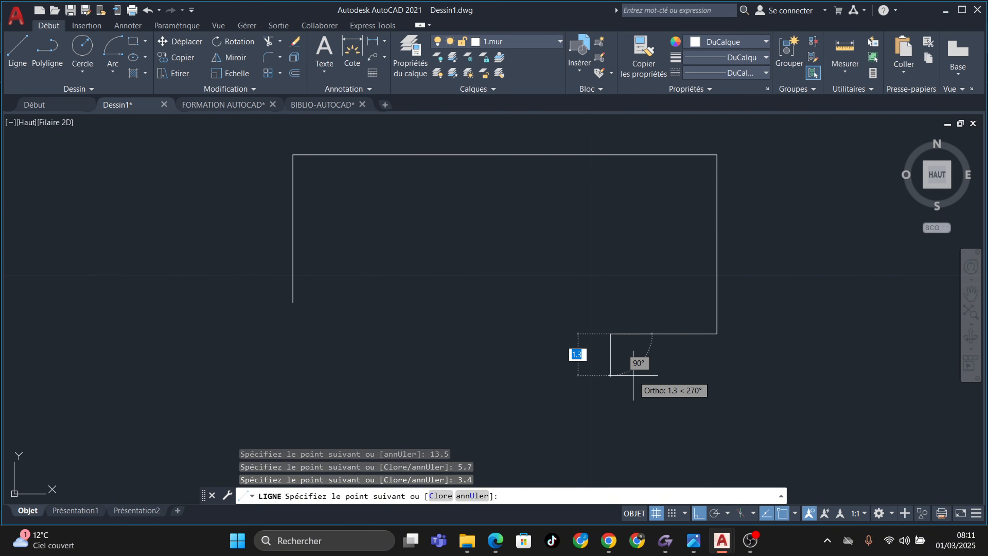
type("1.")
key("Return")
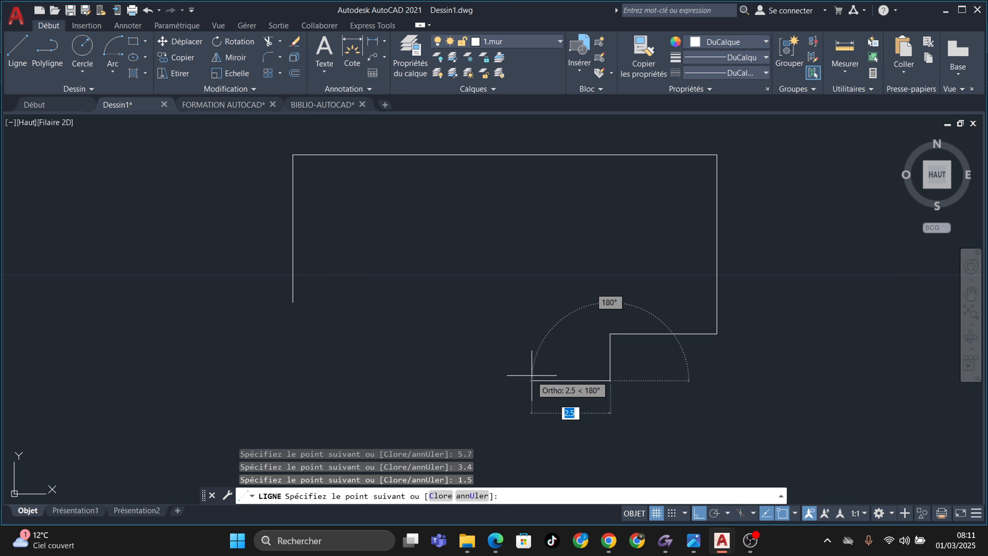
type("3")
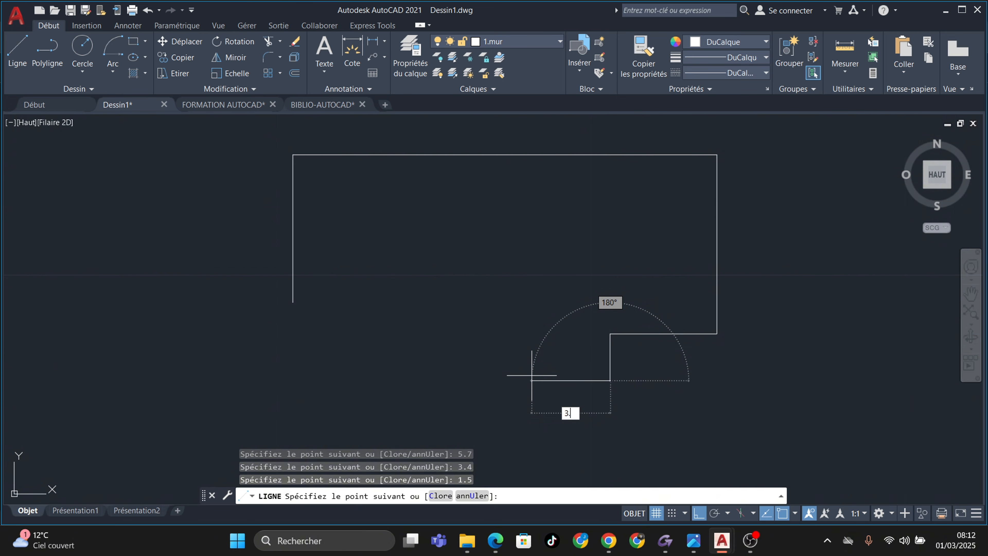
type(".3")
key("Return")
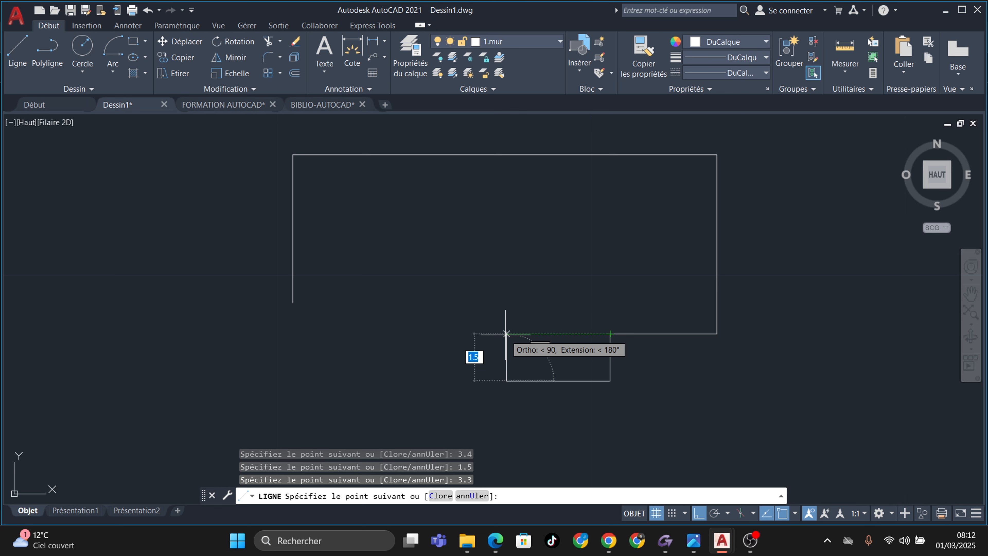
Draw the projection's left side up to the level of the 3.4 segment using object snap tracking, and continue 2.3 to the left
left_click(767, 514)
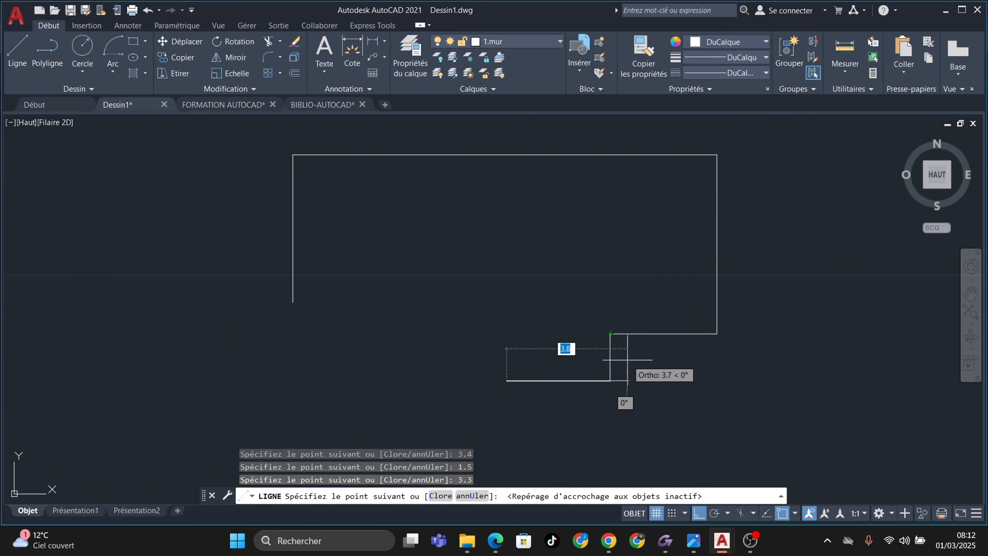
left_click(766, 514)
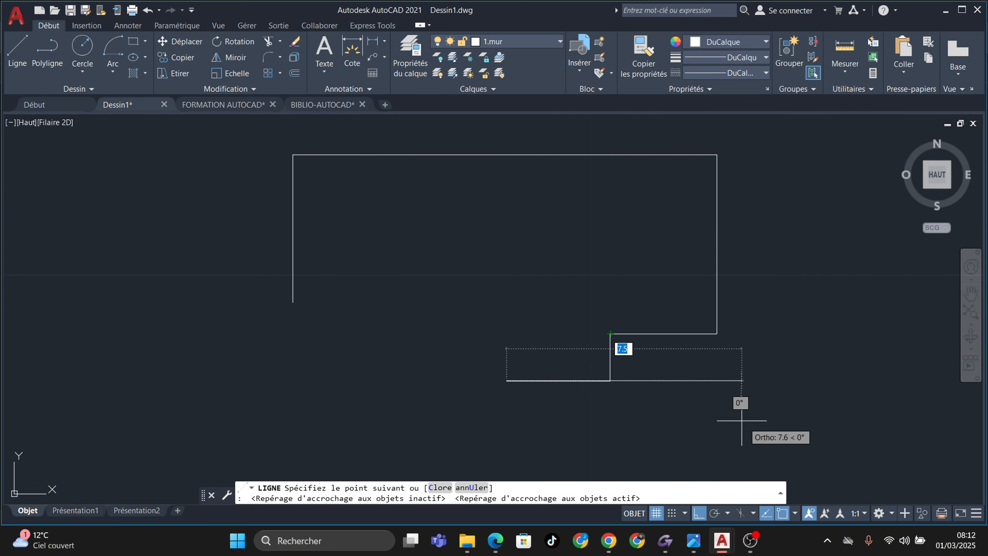
left_click(506, 333)
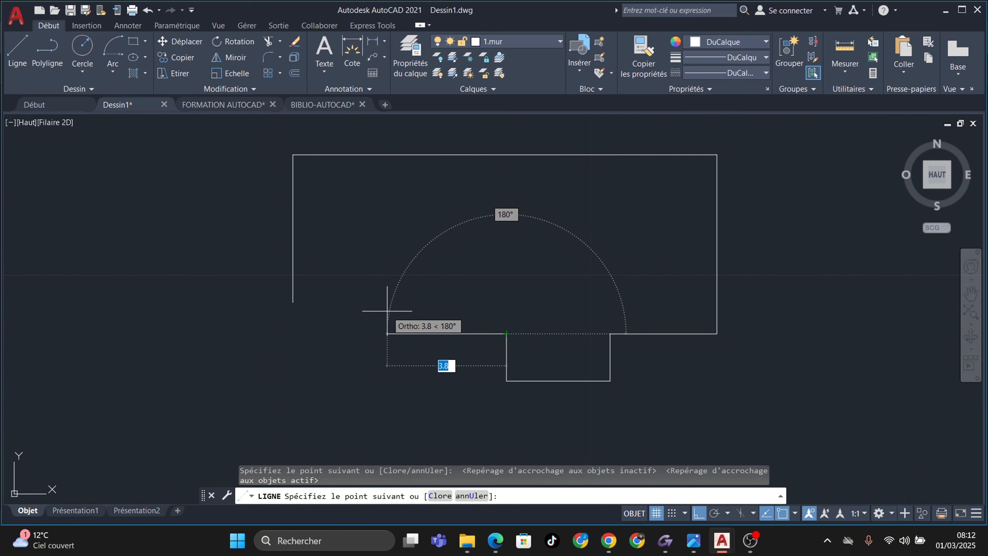
type("2")
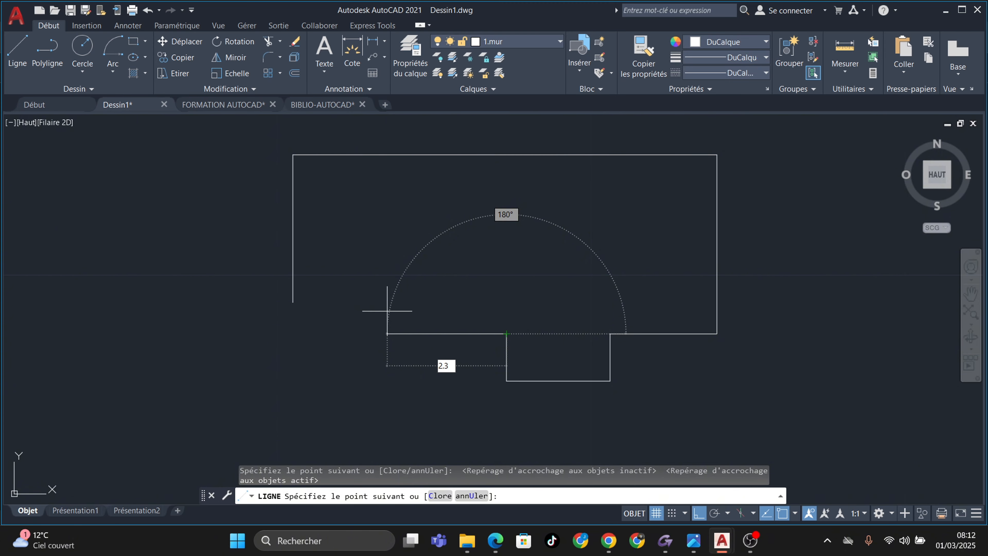
type(".3")
key("Return")
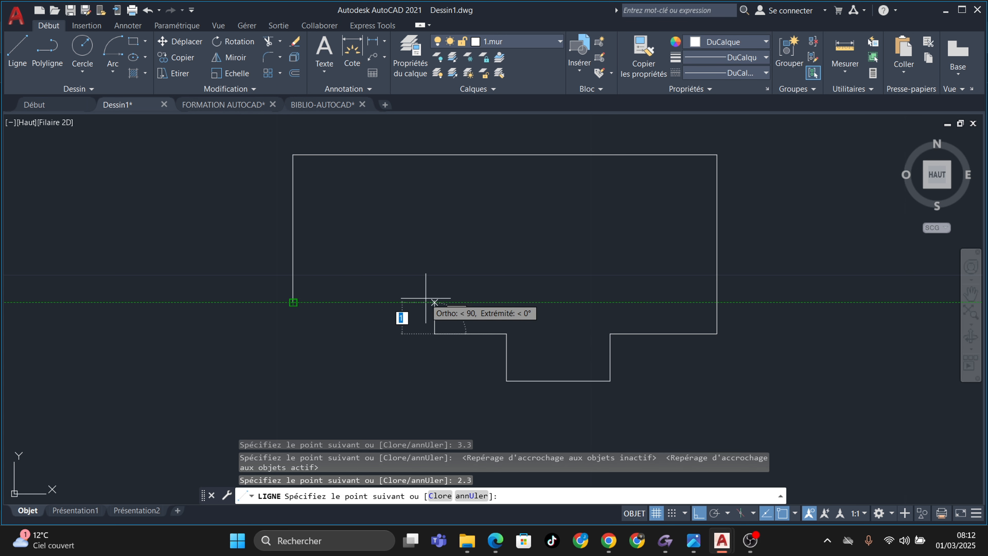
Bring the outline up to the starting point's level, close it at that point, and end the line
left_click(435, 303)
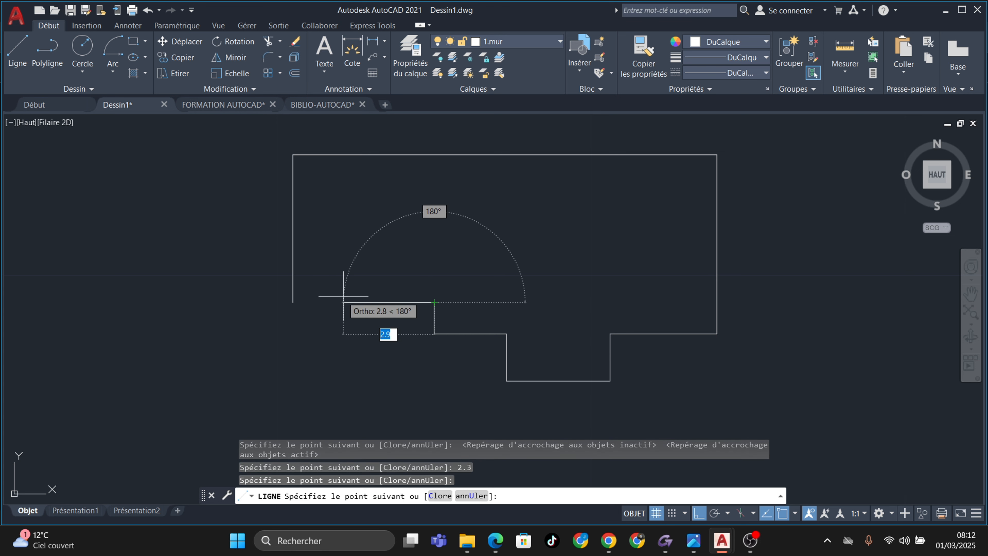
left_click(293, 303)
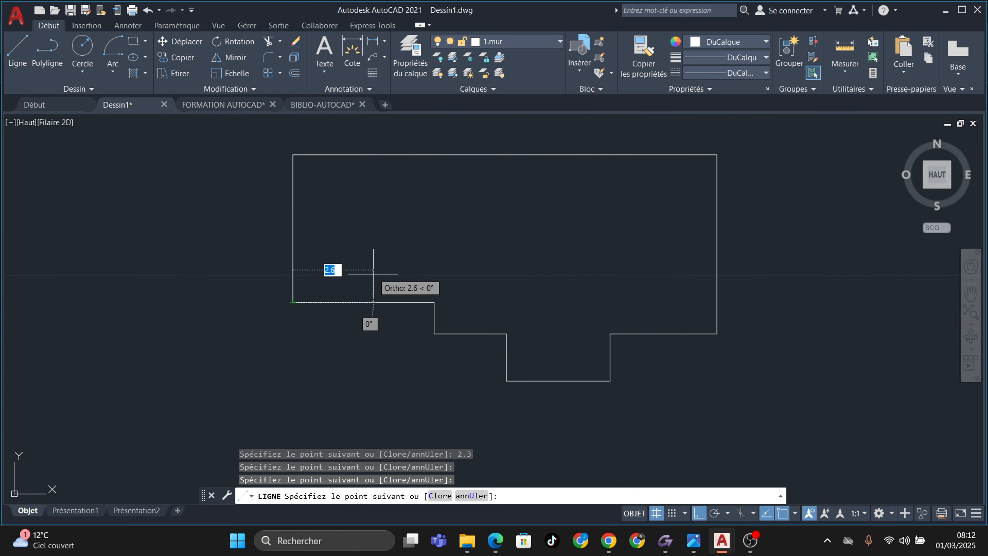
key("Escape")
key("Escape")
key("Escape")
key("Escape")
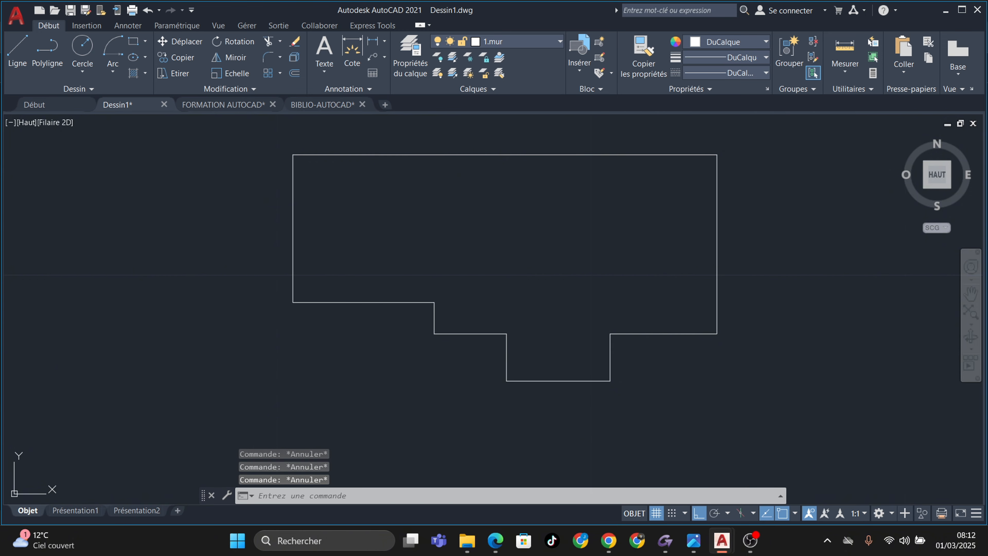
middle_click_drag(516, 341, 460, 351)
mouse_move(520, 358)
middle_mouse_down()
mouse_move(538, 327)
mouse_move(527, 341)
mouse_move(479, 333)
middle_mouse_up()
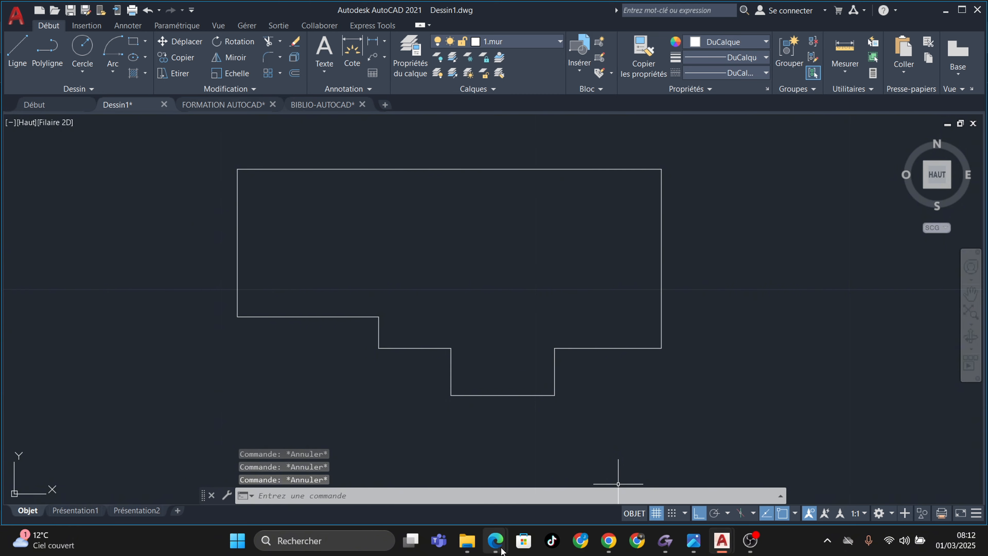
Switch to Drawing1-Layout2.pdf in Edge to examine the plan's exterior walls, and return to the Dessin1 drawing
mouse_move(502, 550)
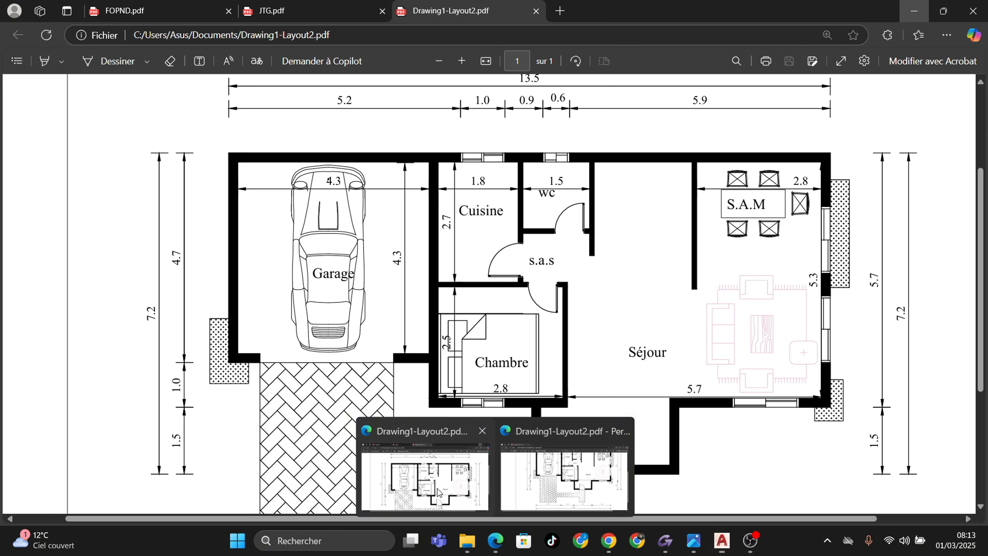
left_click(437, 488)
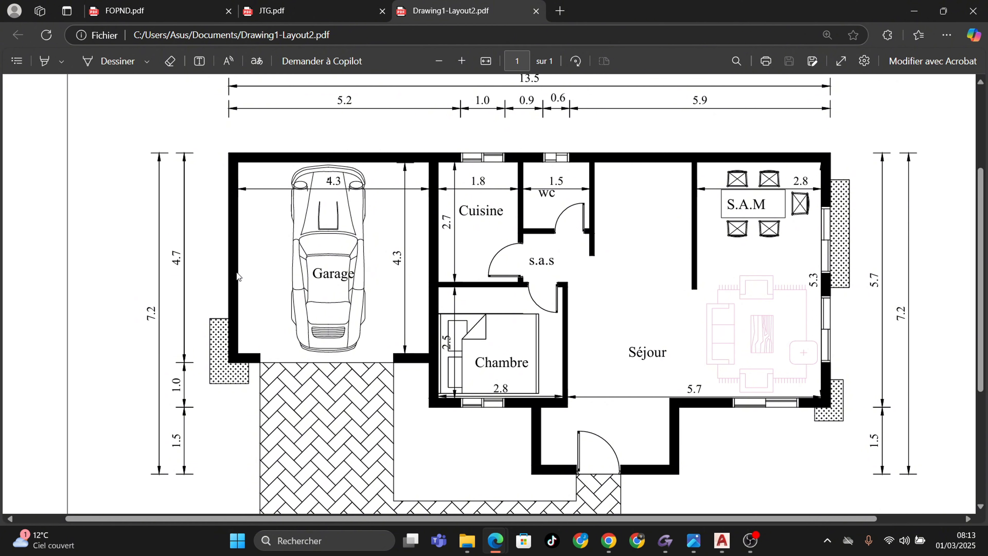
left_click(920, 10)
scroll(364, 331, "up", 3)
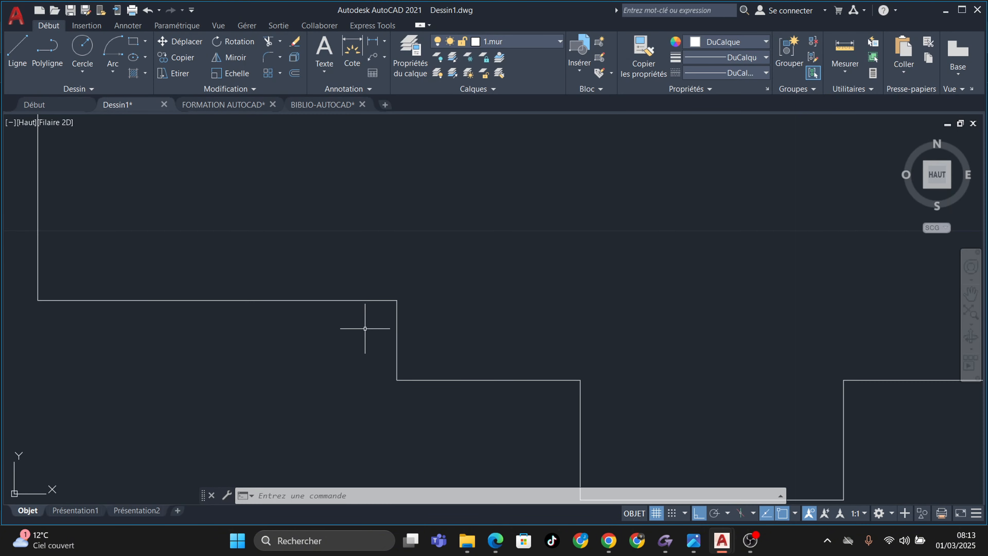
scroll(365, 328, "down", 1)
scroll(370, 344, "down", 2)
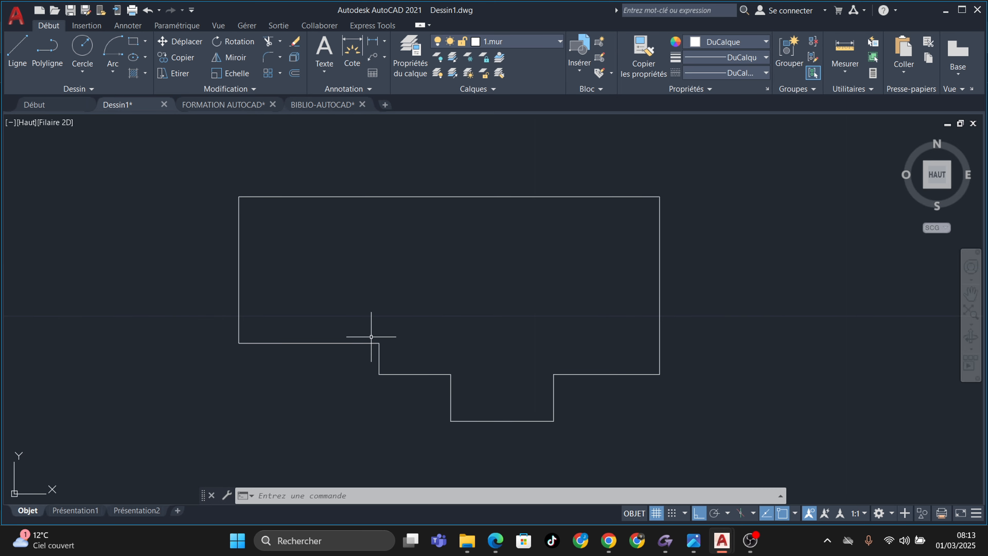
middle_click_drag(380, 330, 376, 340)
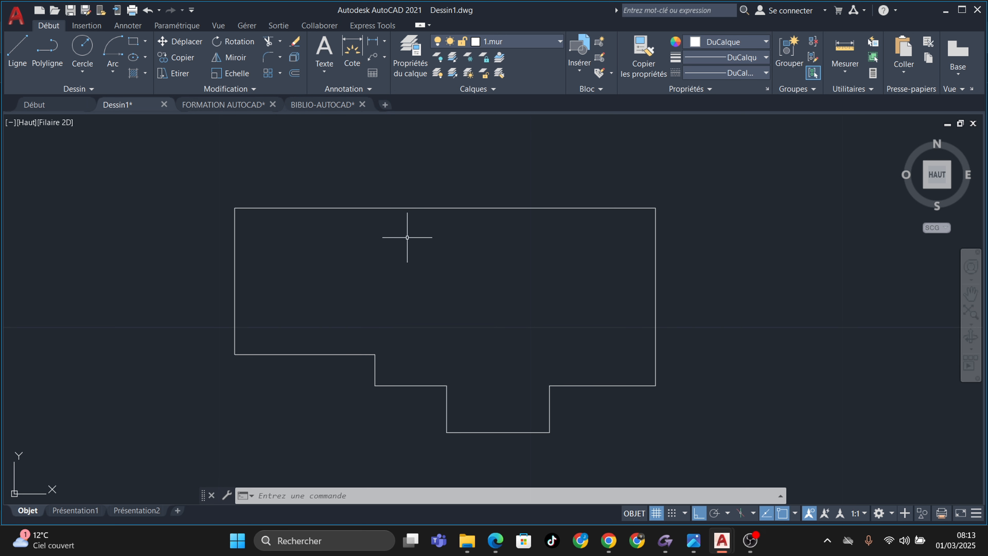
Start an offset with a distance of 0.2 and offset the outline's upper horizontal wall line toward the inside
type("DEc")
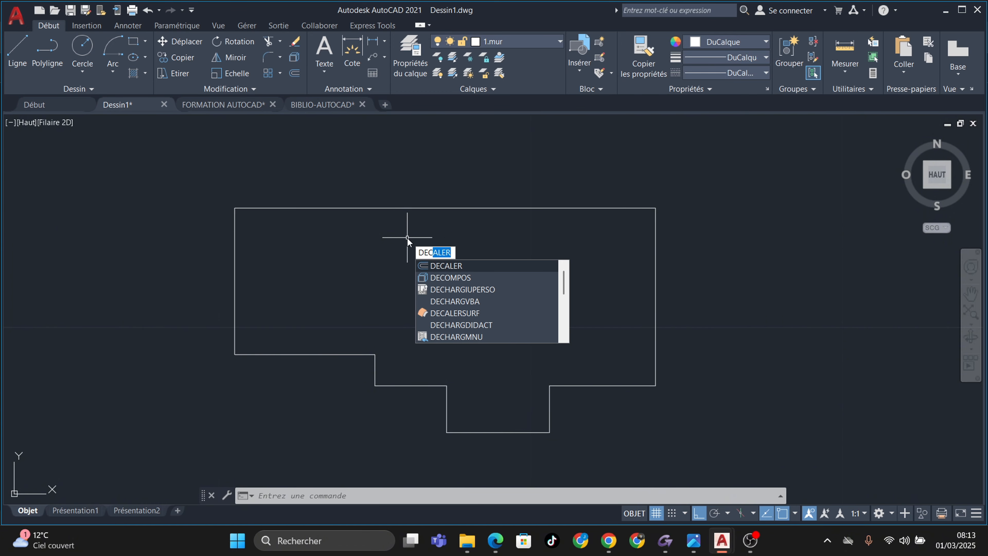
key("Return")
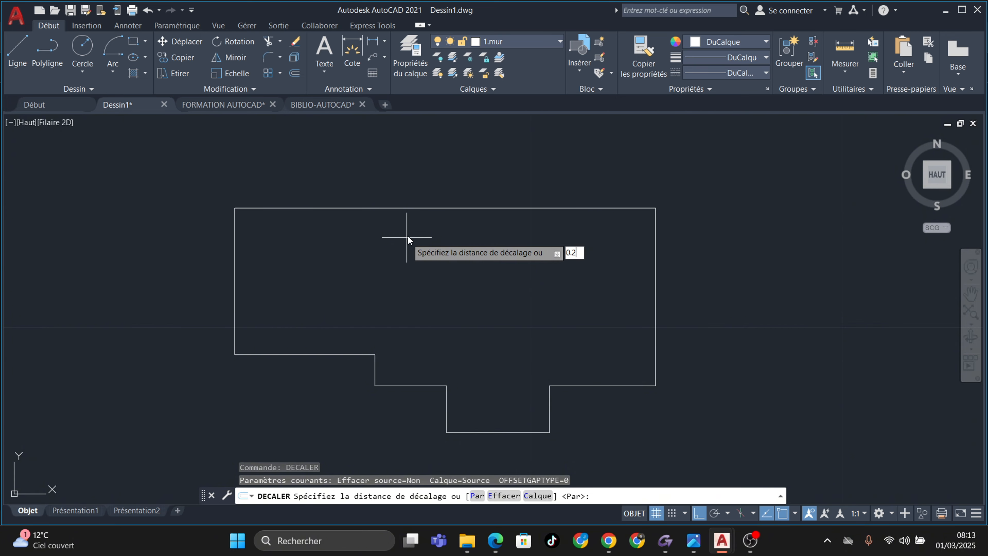
key("Return")
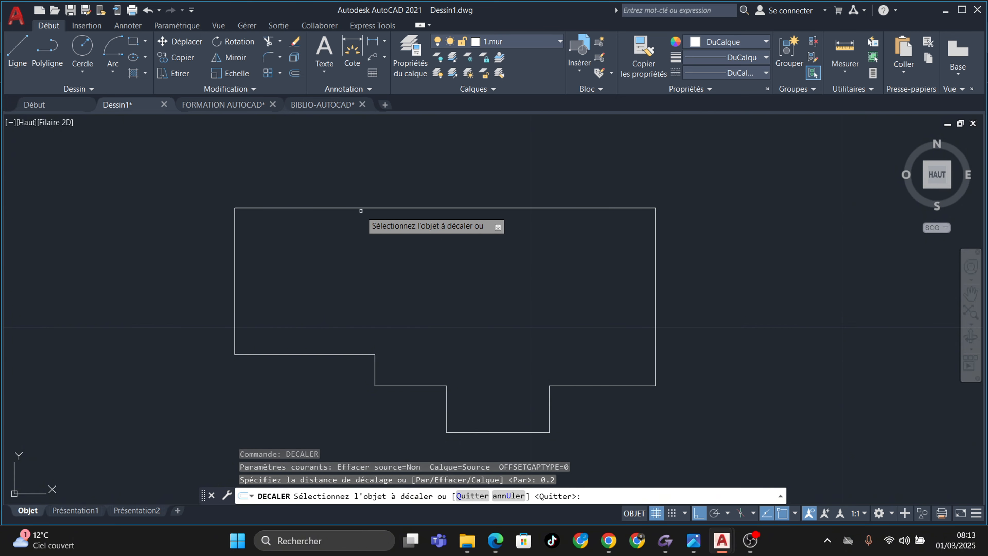
scroll(346, 257, "up", 1)
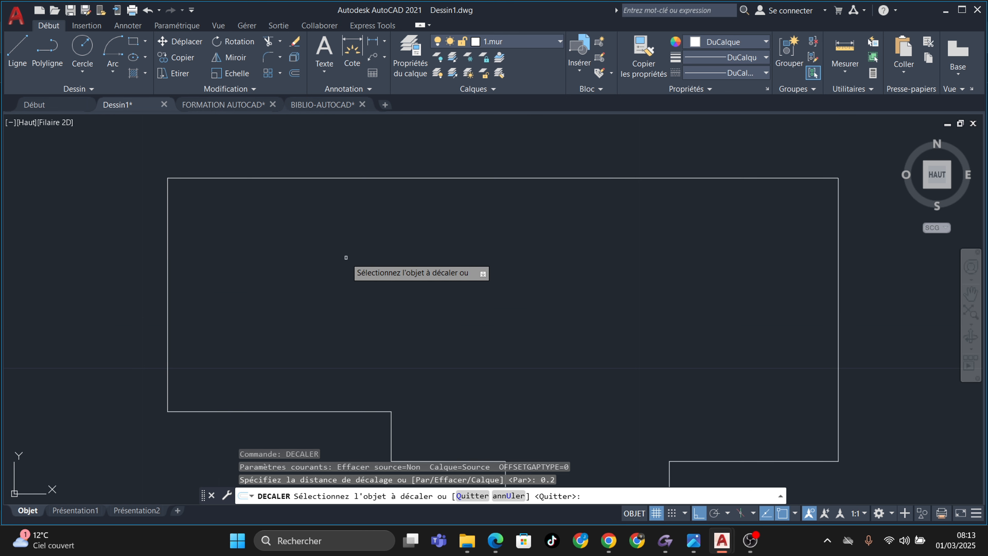
scroll(397, 294, "down", 1)
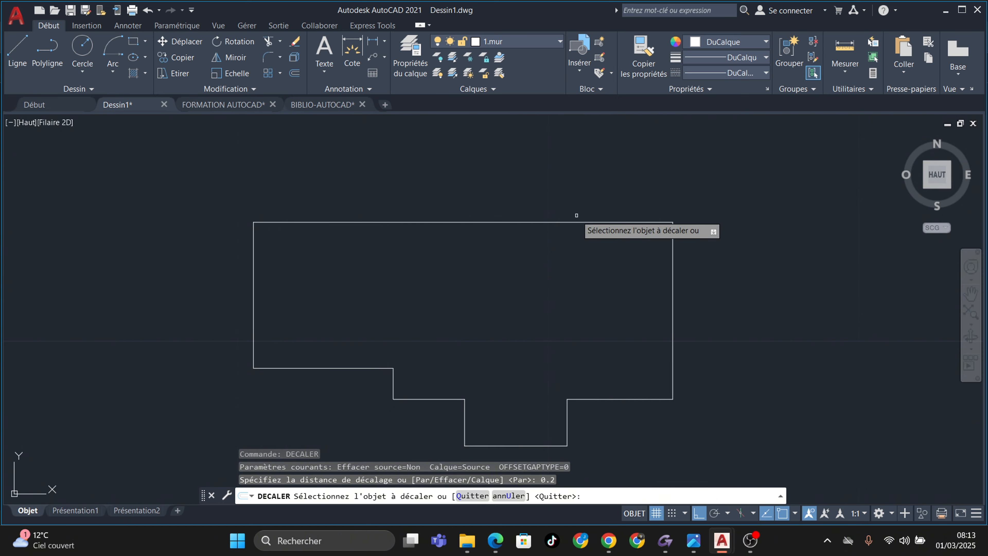
middle_click_drag(391, 316, 392, 296)
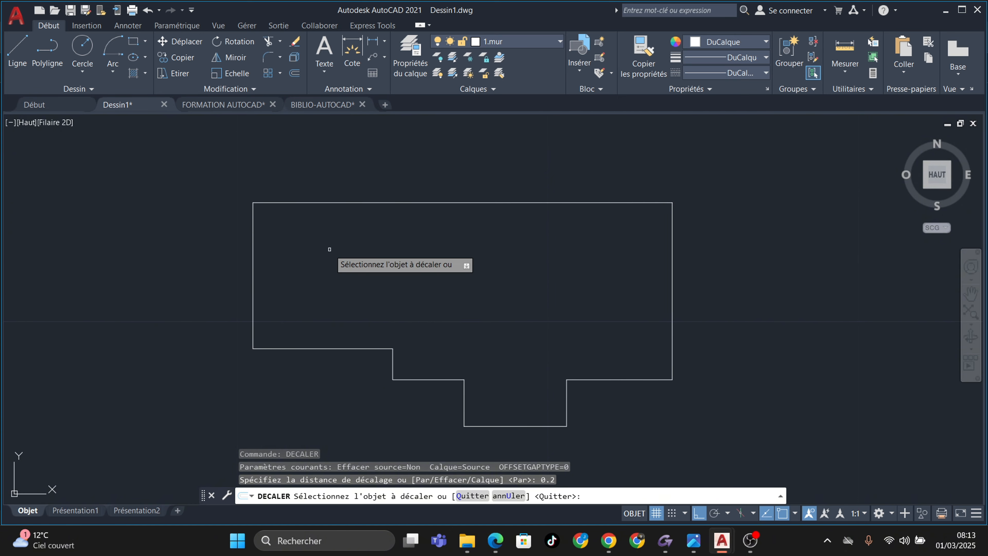
scroll(330, 216, "up", 2)
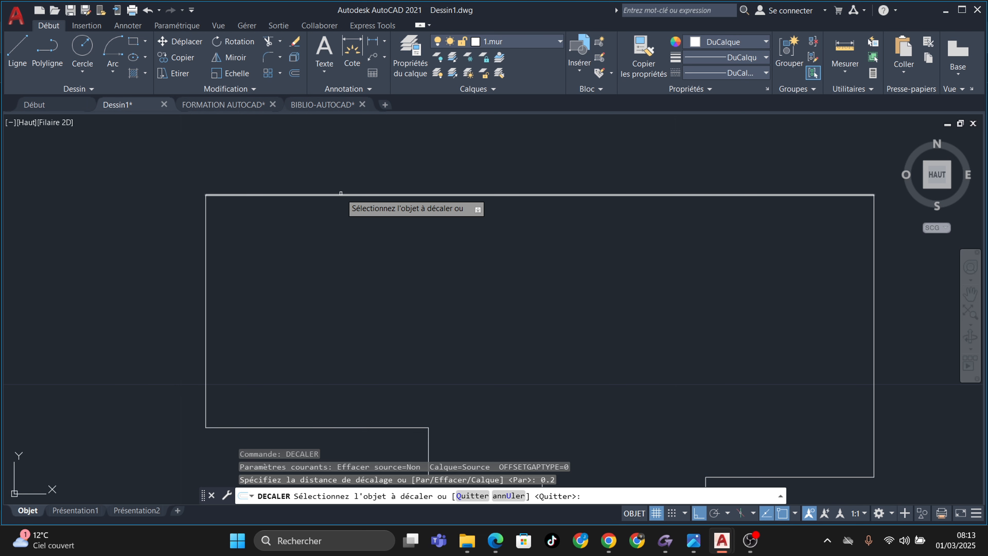
left_click(340, 195)
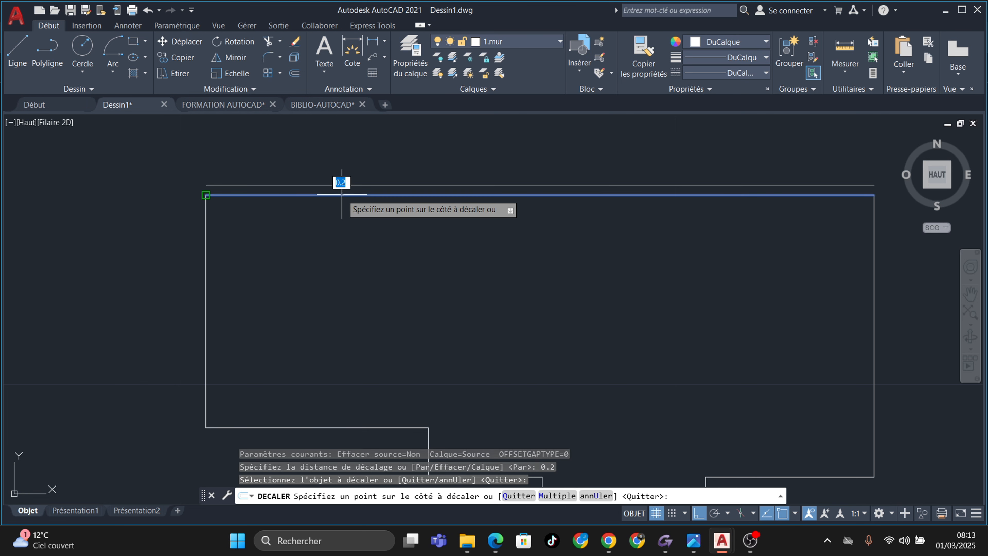
left_click(348, 220)
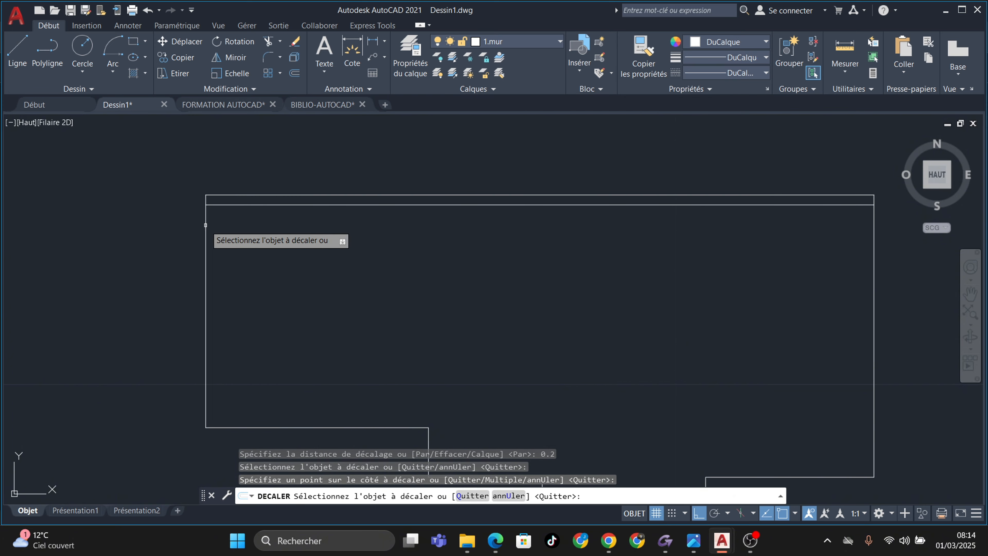
Offset the garage's left wall line and its lower wall line 0.2 toward the inside
left_click(206, 224)
left_click(249, 238)
middle_click_drag(374, 396, 380, 299)
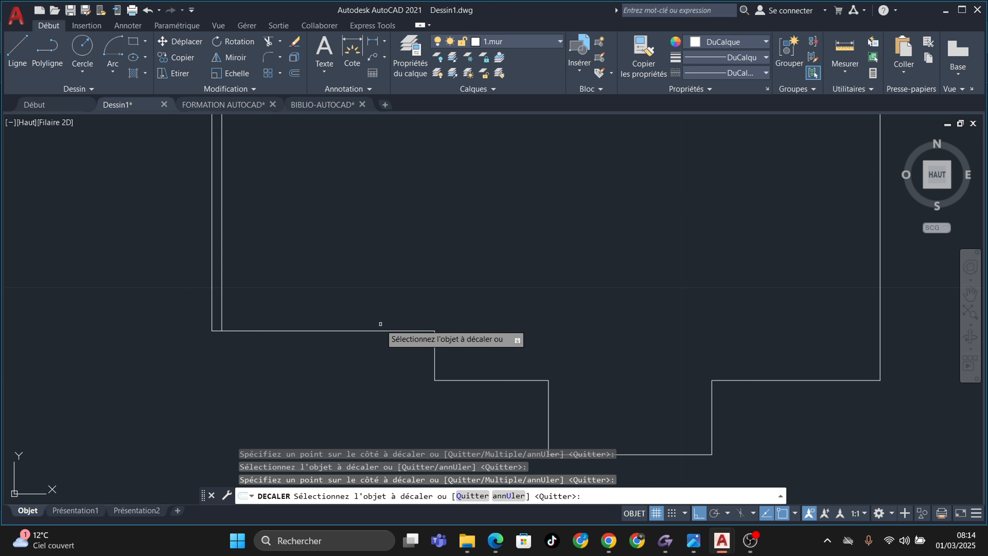
left_click(380, 331)
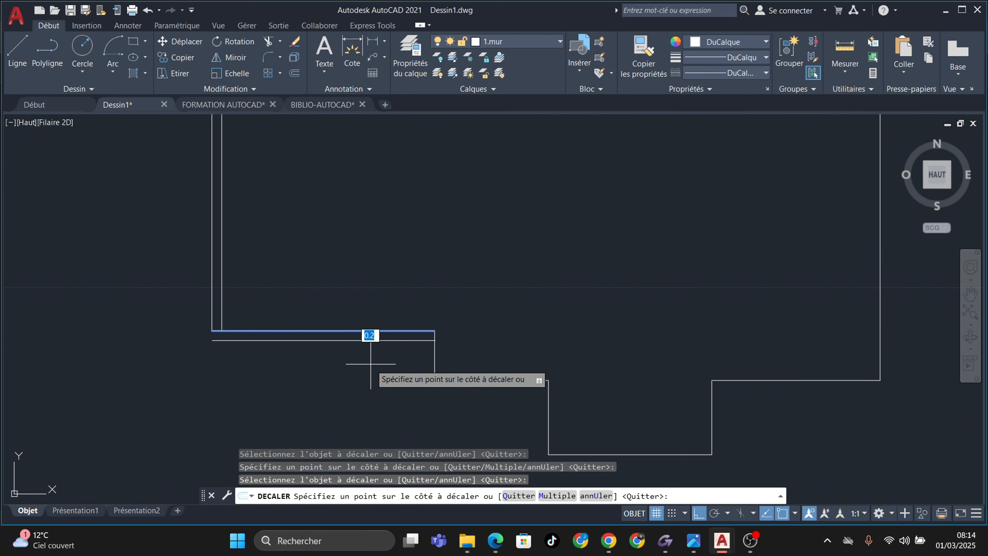
left_click(365, 303)
Offset the short vertical step beside the garage and the adjoining 2.3 horizontal segment 0.2 inward
scroll(461, 348, "up", 2)
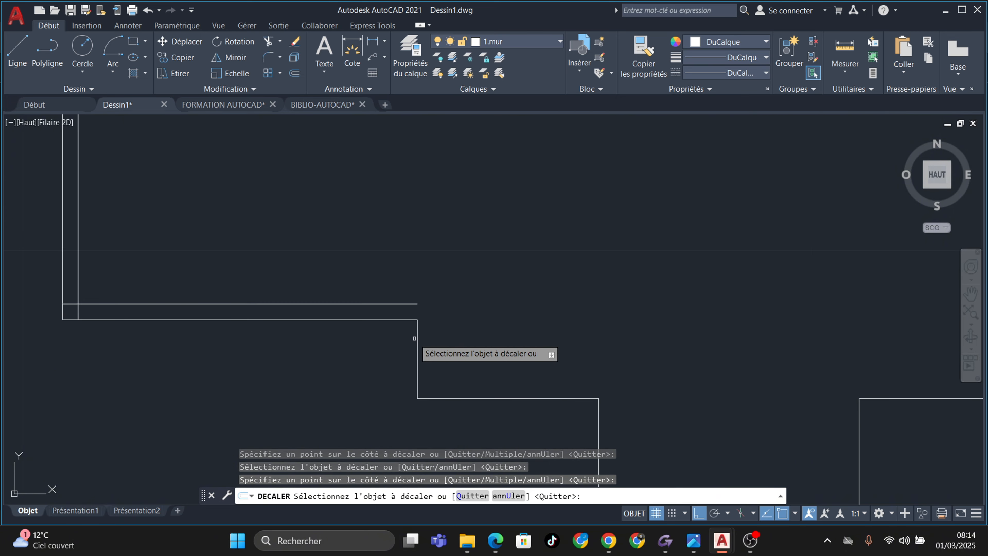
scroll(536, 346, "down", 4)
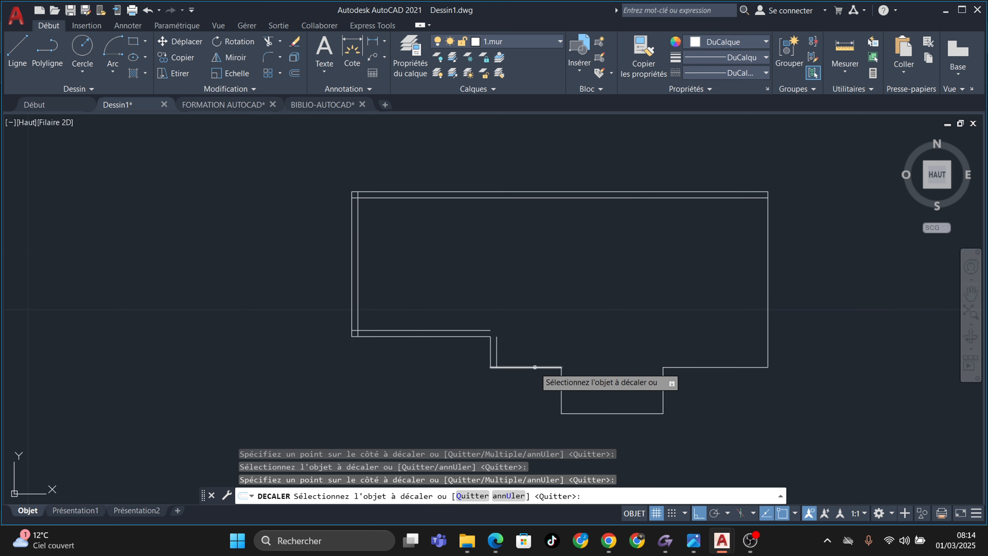
left_click(535, 367)
left_click(529, 338)
Offset the entrance projection's left, lower and right wall lines 0.2 toward its interior
scroll(581, 394, "up", 4)
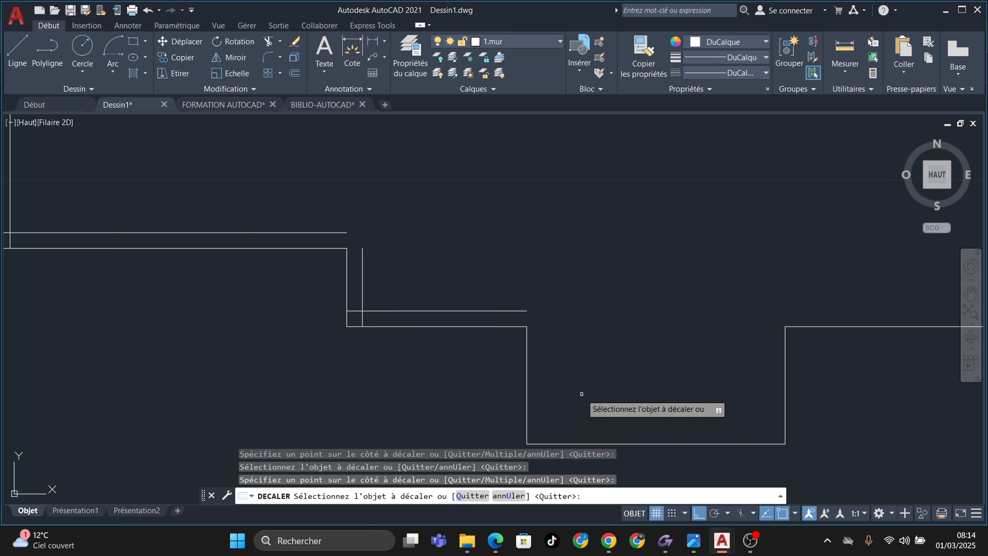
left_click(527, 370)
left_click(580, 364)
middle_click_drag(580, 365, 570, 310)
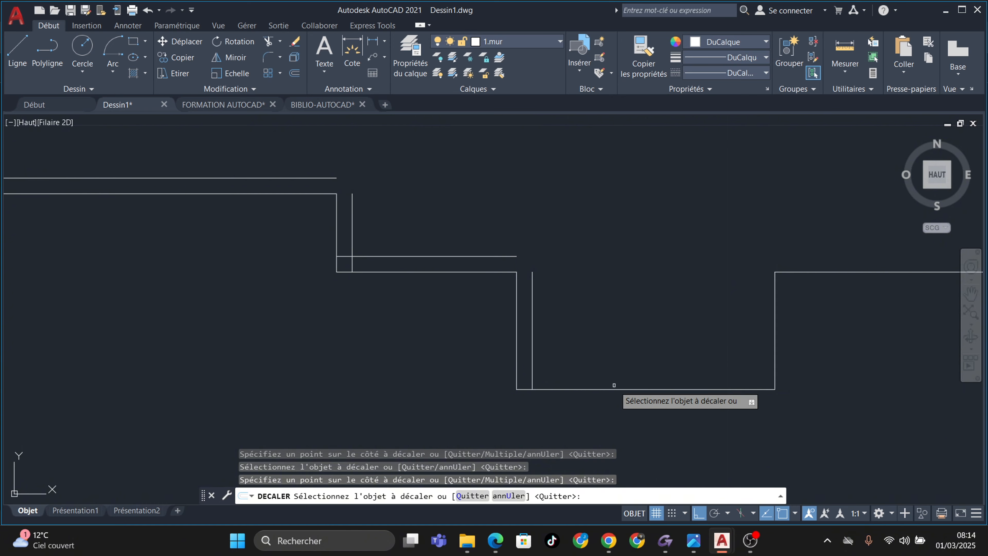
left_click(601, 388)
left_click(651, 349)
scroll(480, 402, "down", 2)
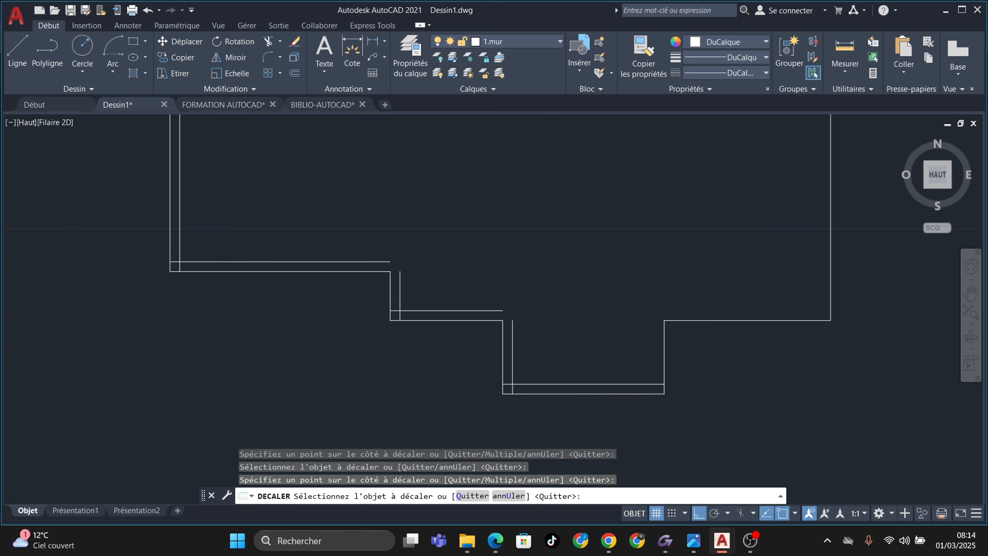
left_click(664, 343)
left_click(658, 340)
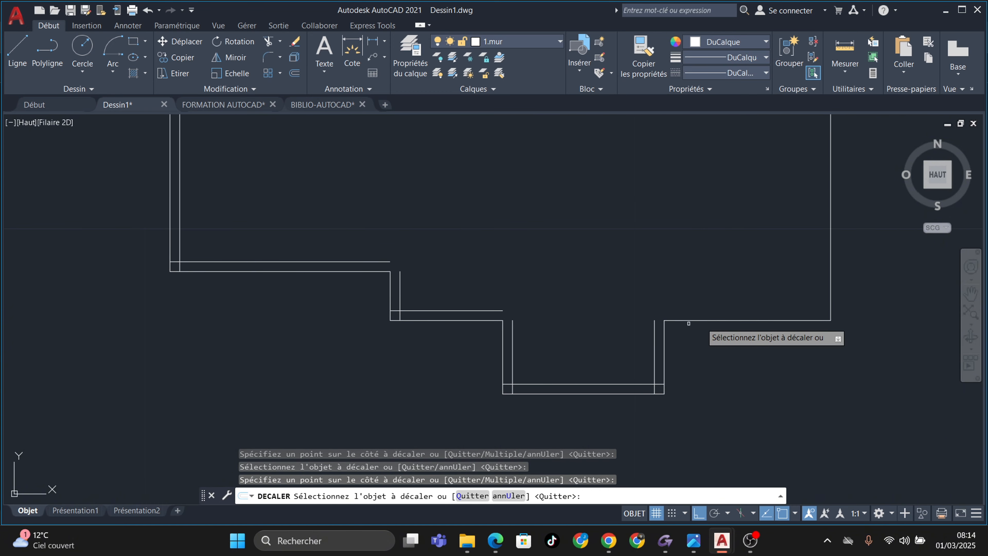
Offset the 3.4 horizontal segment and the right-hand exterior wall line 0.2 inward, and end the offset command
left_click(706, 320)
left_click(716, 303)
scroll(766, 273, "up", 2)
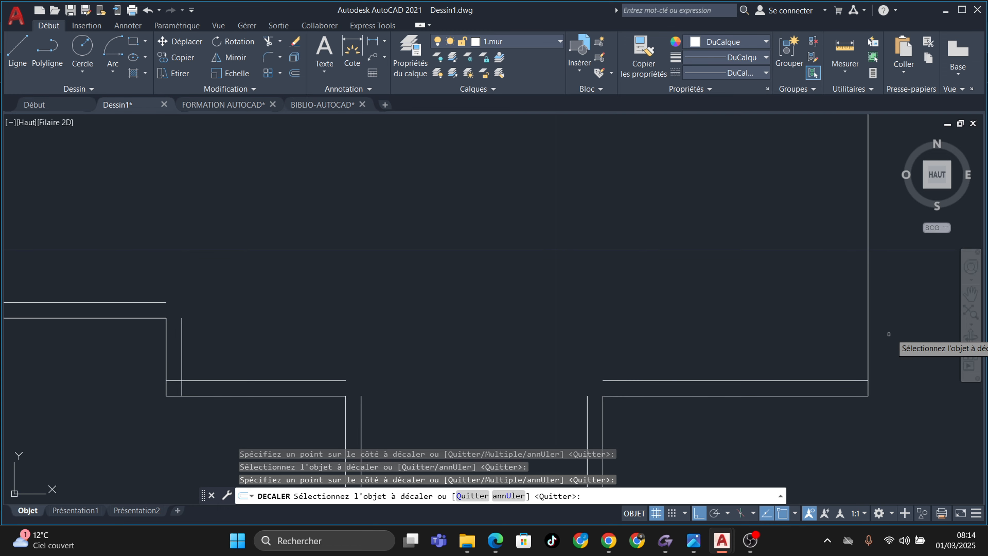
left_click(869, 308)
left_click(788, 293)
scroll(761, 320, "down", 3)
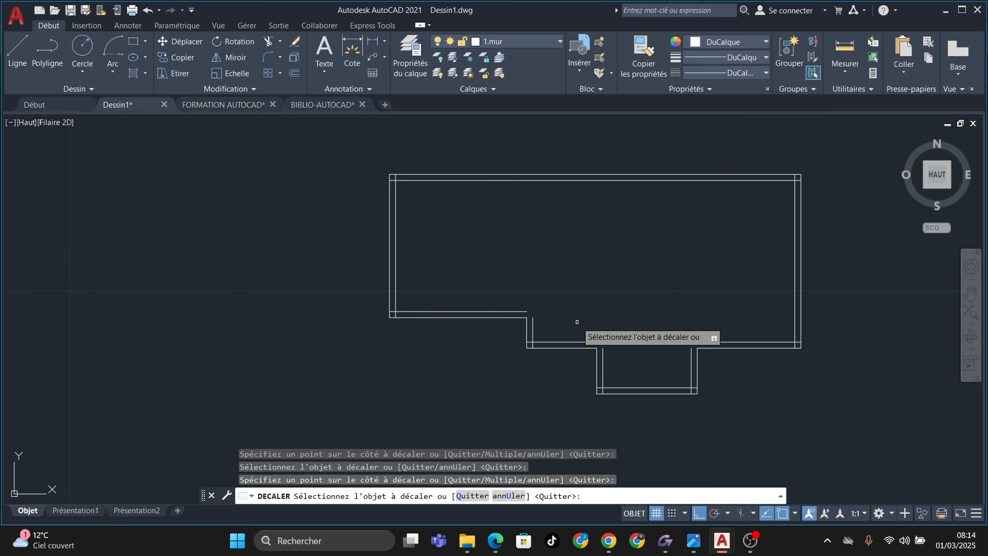
scroll(577, 321, "up", 8)
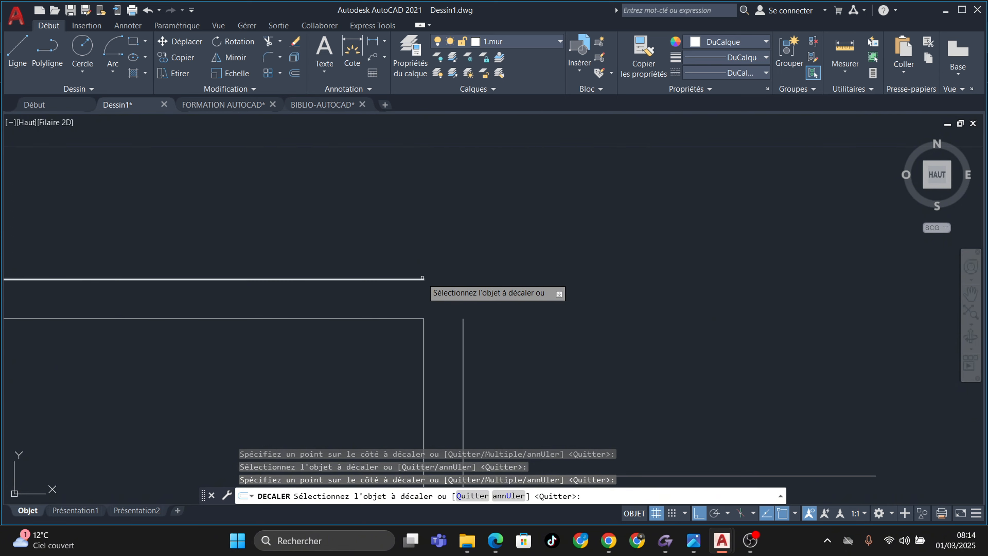
scroll(422, 278, "down", 3)
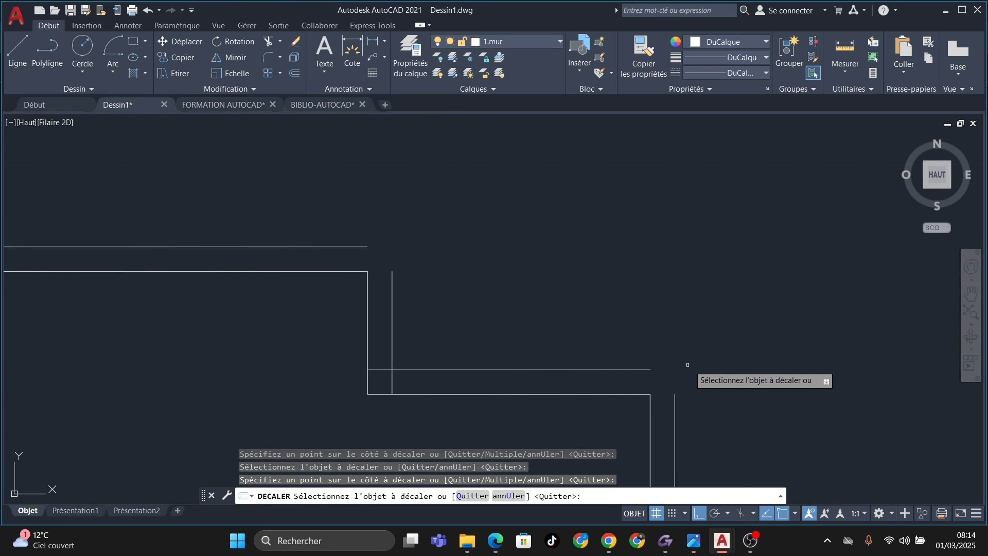
scroll(688, 365, "down", 3)
scroll(650, 330, "up", 1)
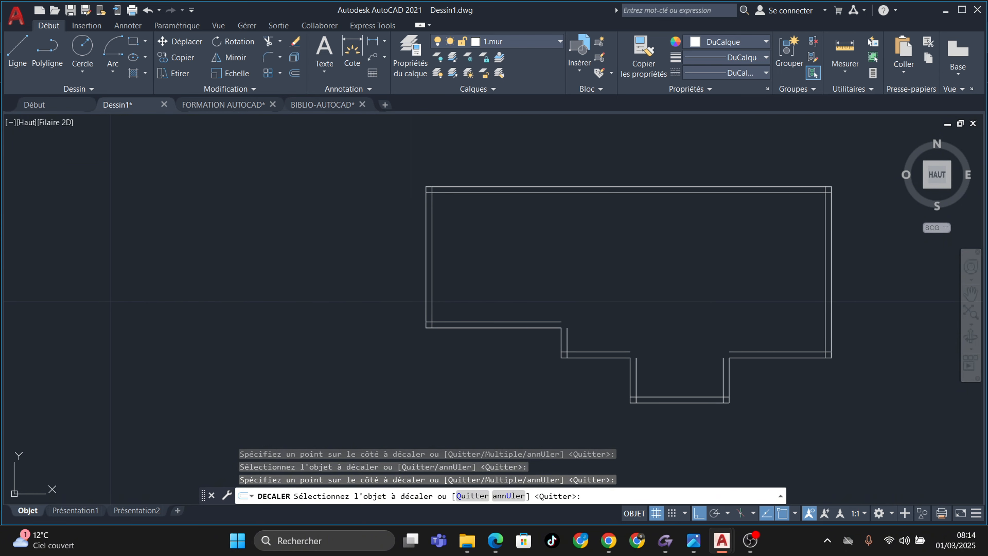
key("Escape")
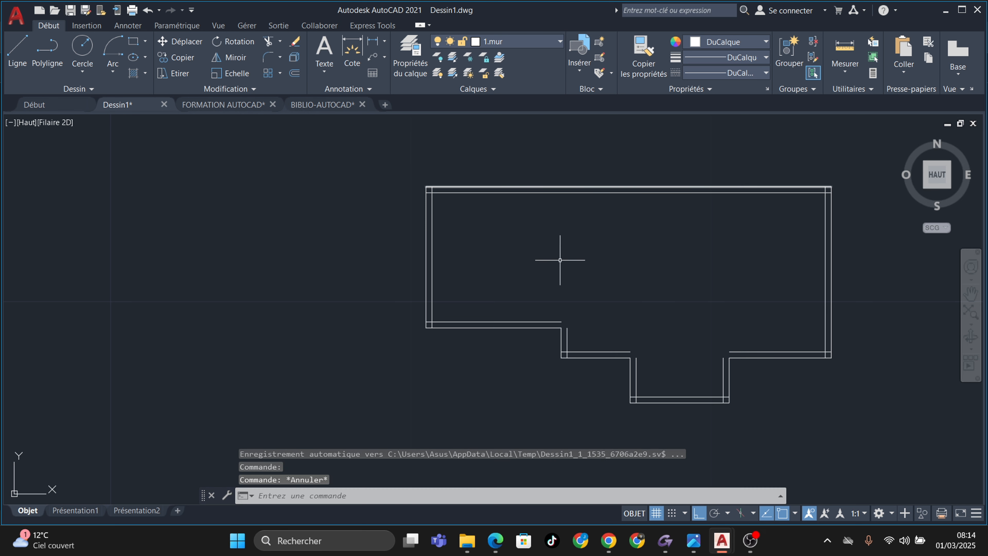
Fillet the garage's lower inner wall line with the adjoining inner vertical line into a sharp corner
scroll(537, 261, "up", 3)
scroll(398, 175, "down", 1)
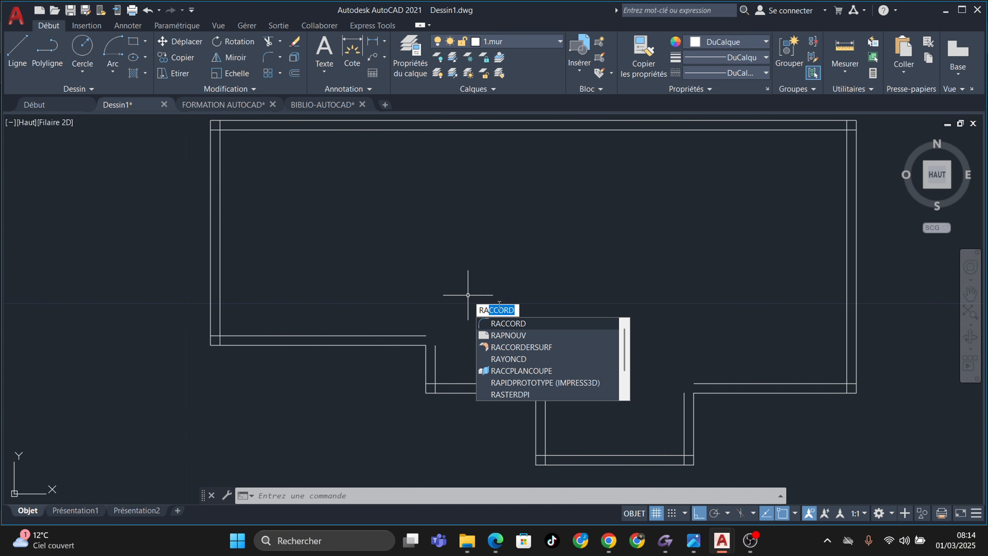
key("Return")
scroll(426, 322, "up", 4)
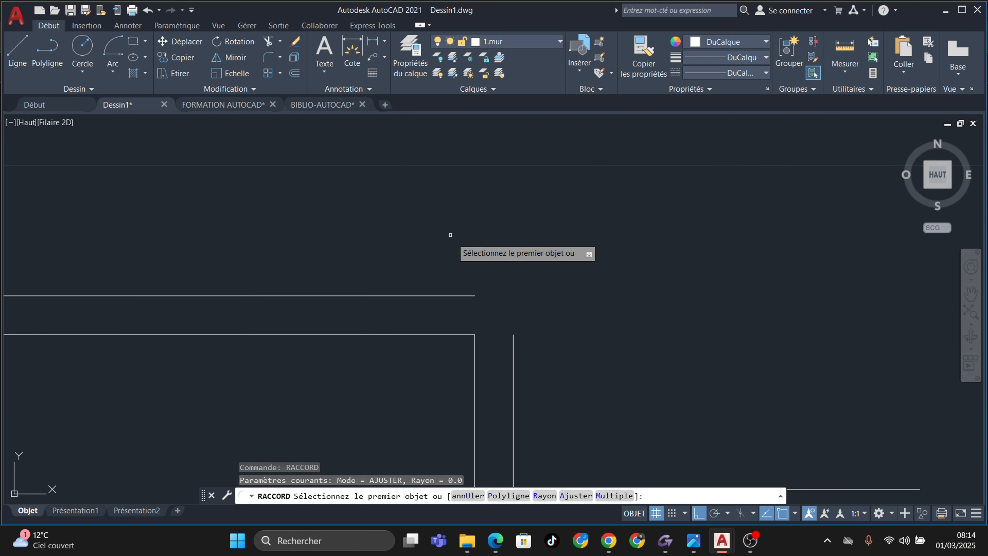
scroll(450, 235, "down", 4)
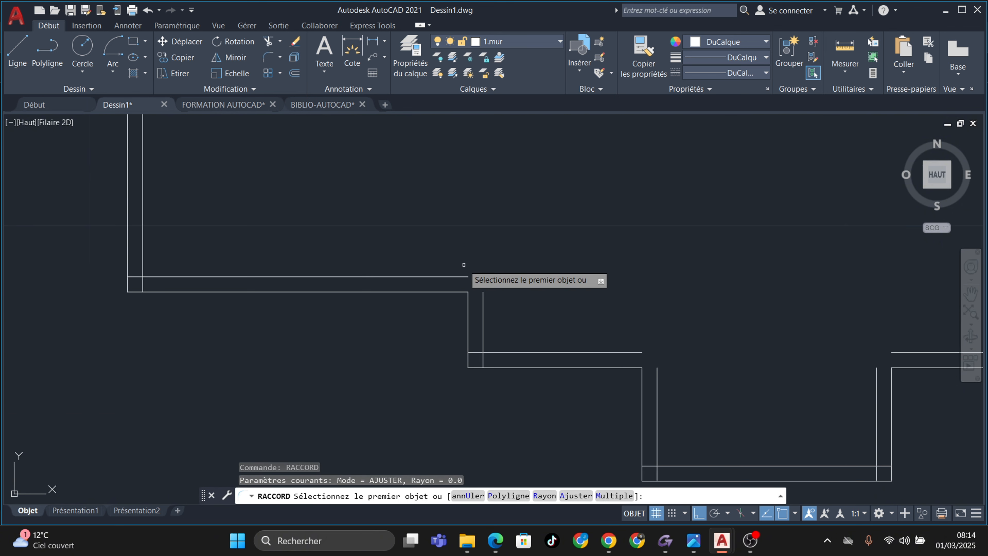
left_click(444, 276)
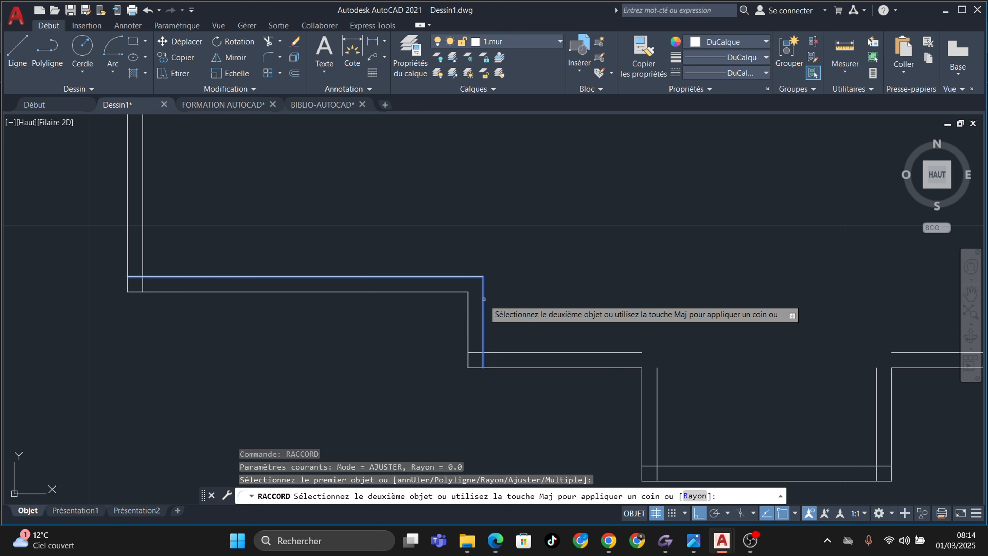
left_click(482, 297)
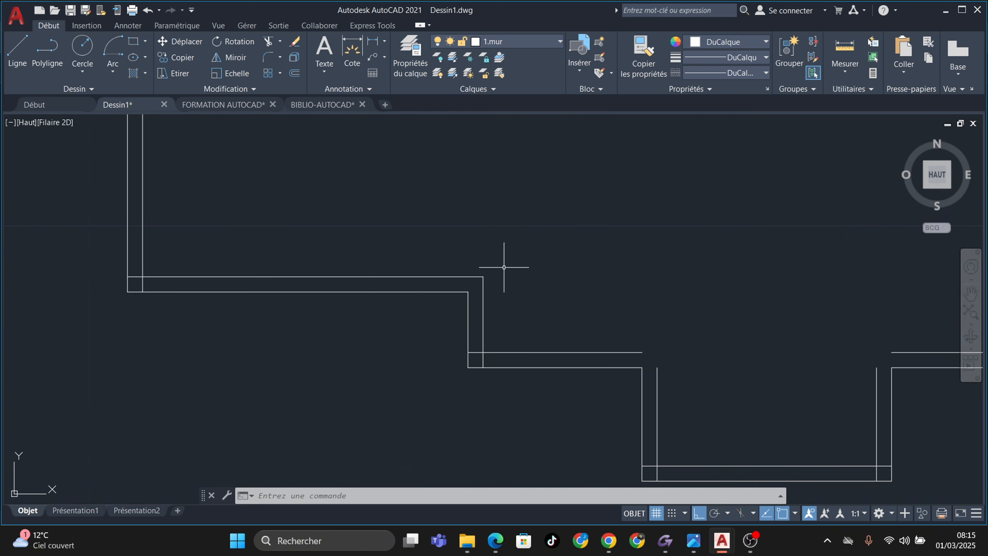
scroll(491, 269, "down", 2)
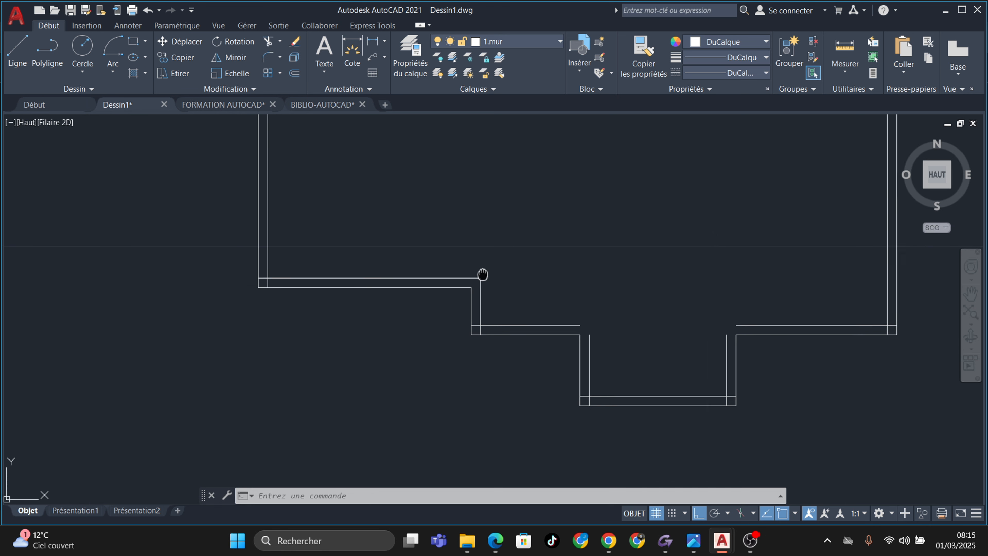
scroll(429, 253, "down", 2)
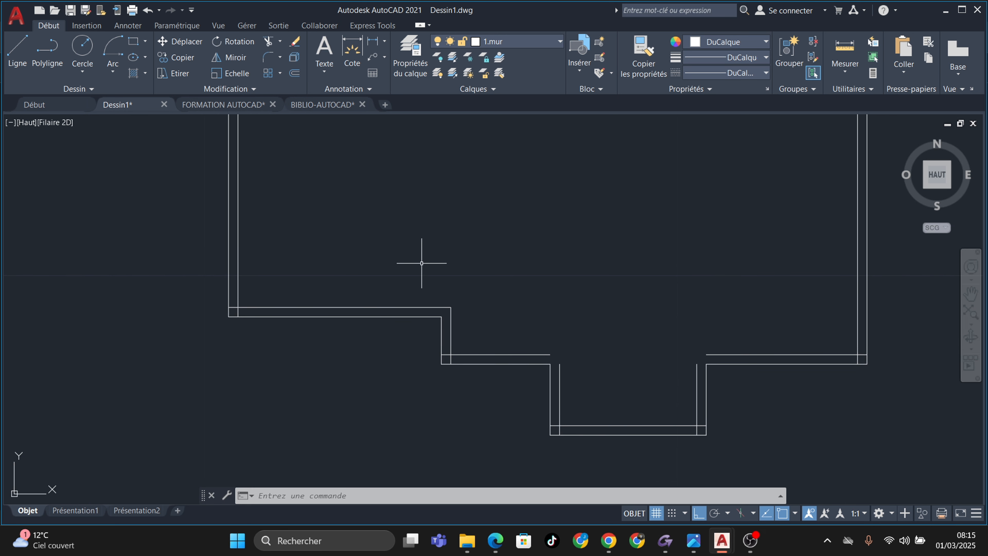
Fillet the inner line of the 2.3 horizontal wall with the entrance projection's left inner line into a sharp corner
middle_click_drag(421, 261, 413, 268)
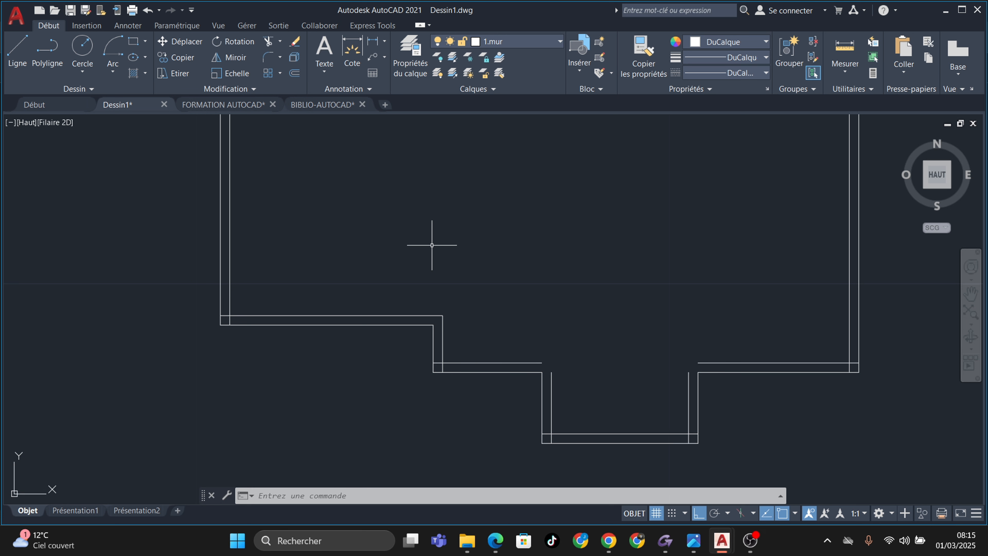
key("Return")
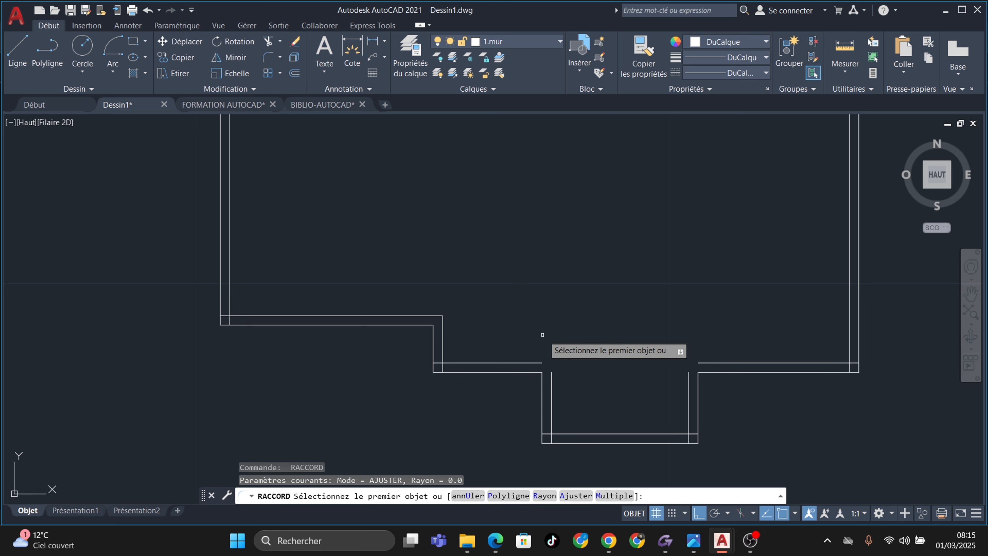
scroll(592, 377, "up", 2)
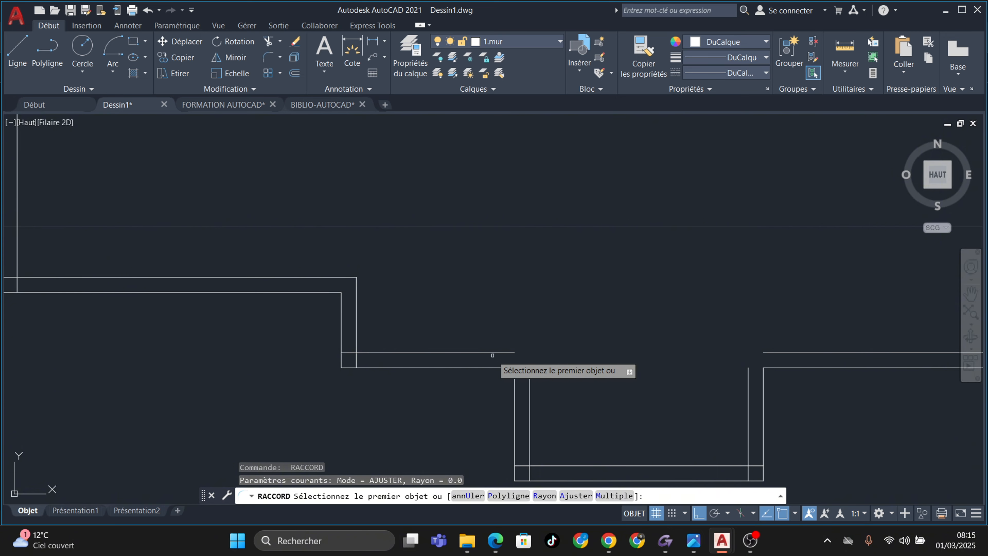
left_click(496, 351)
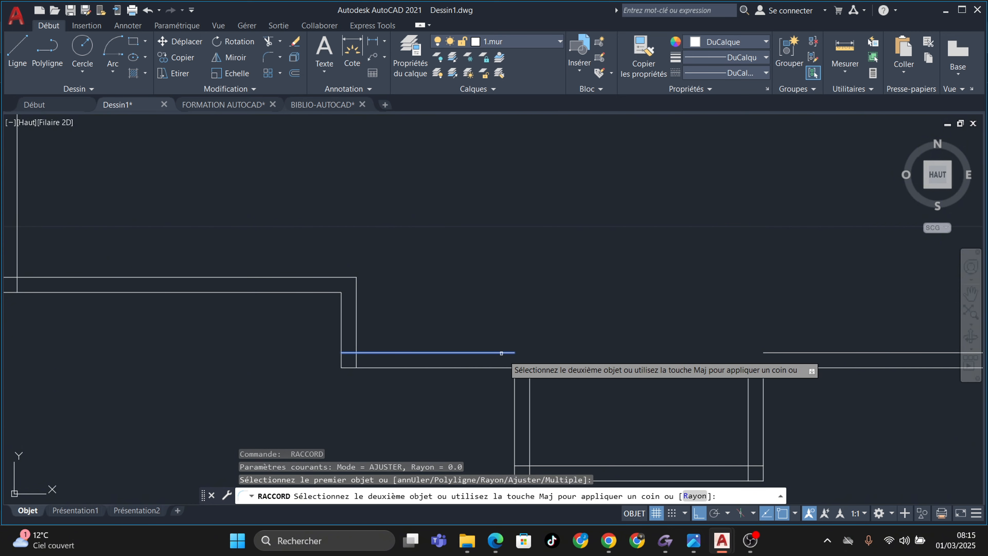
left_click(531, 378)
scroll(654, 382, "down", 3)
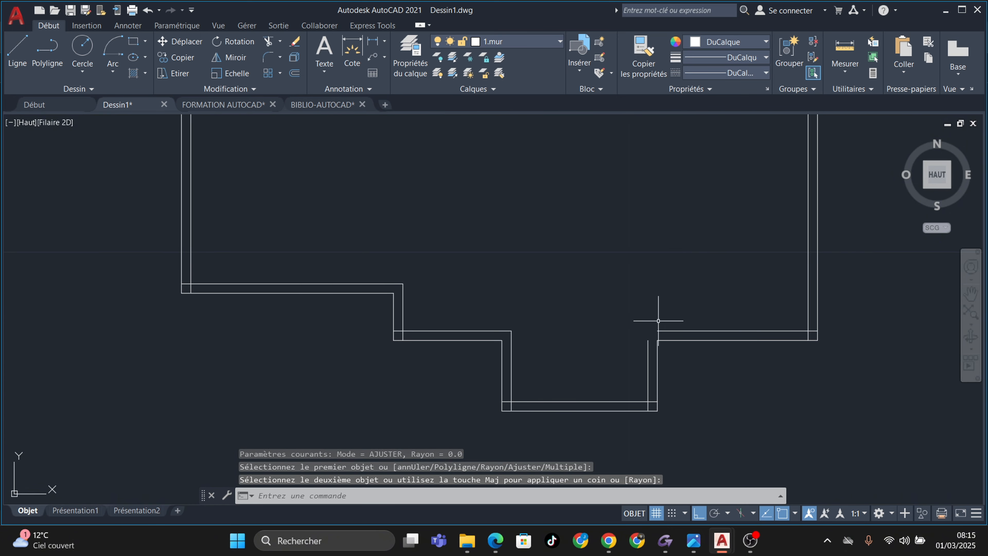
Fillet the entrance projection's right inner line with the inner line of the 3.4 horizontal wall into a sharp corner
scroll(661, 321, "up", 2)
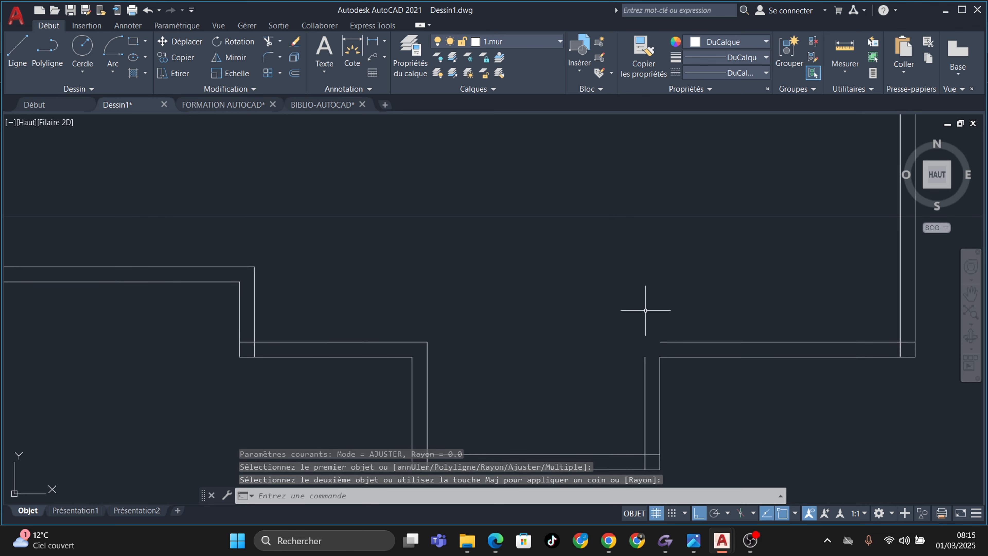
key("Return")
left_click(645, 366)
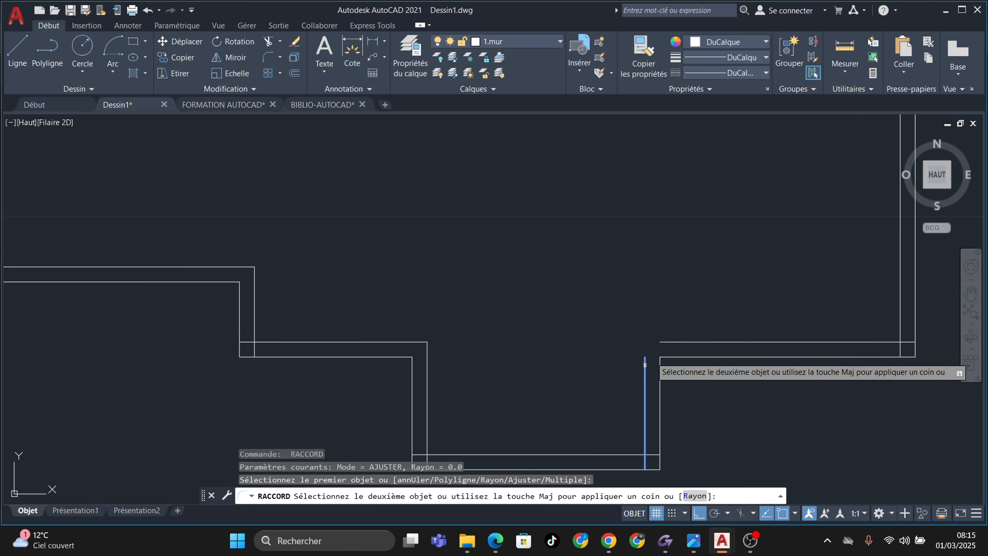
left_click(663, 342)
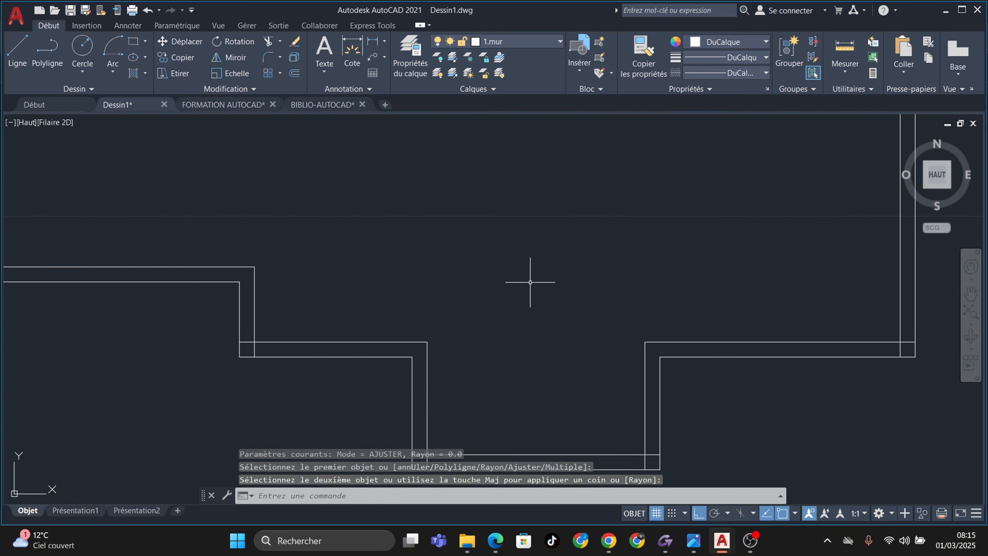
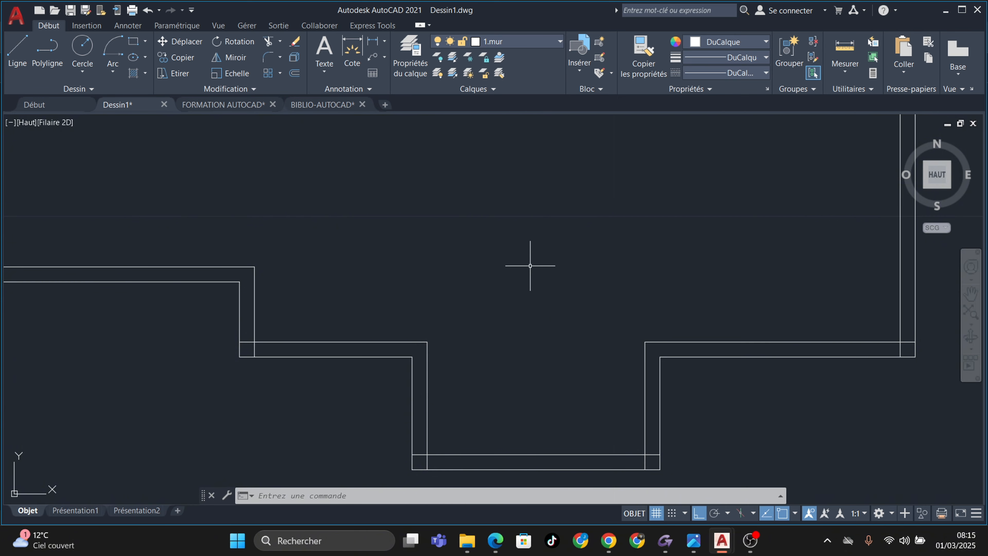
Examine the double-line outline for inner wall lines that overrun the corners
scroll(532, 266, "down", 5)
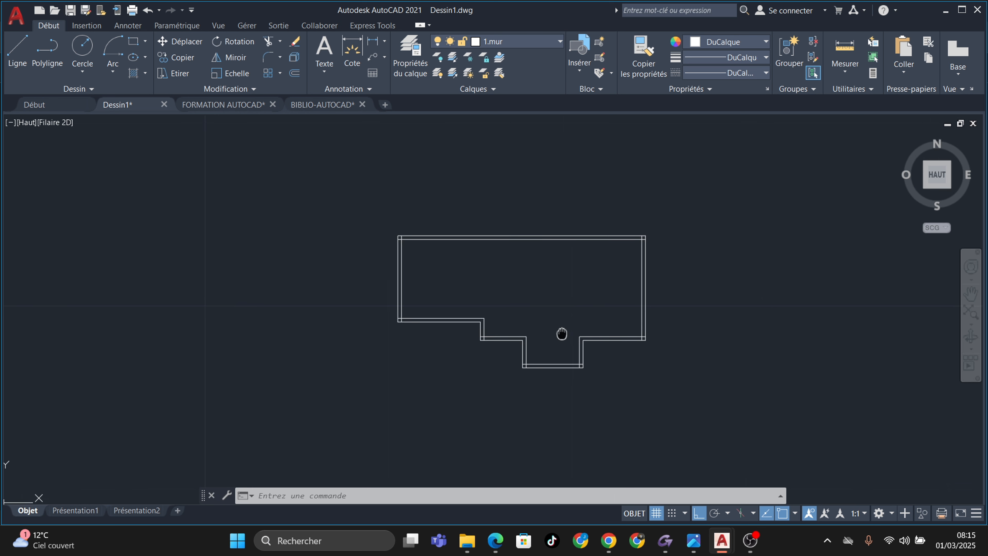
scroll(477, 265, "up", 5)
scroll(486, 252, "down", 4)
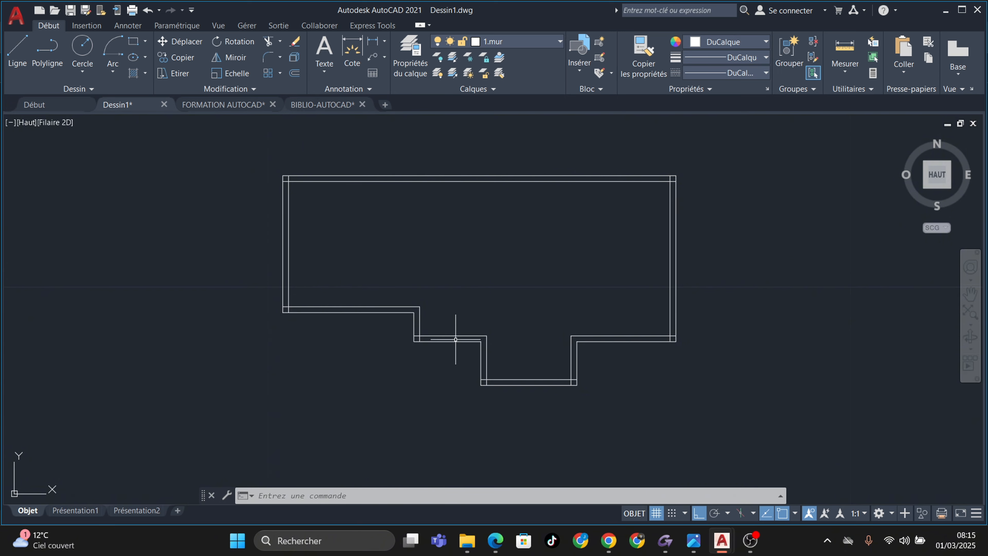
scroll(530, 349, "up", 2)
scroll(415, 371, "up", 2)
scroll(314, 393, "up", 2)
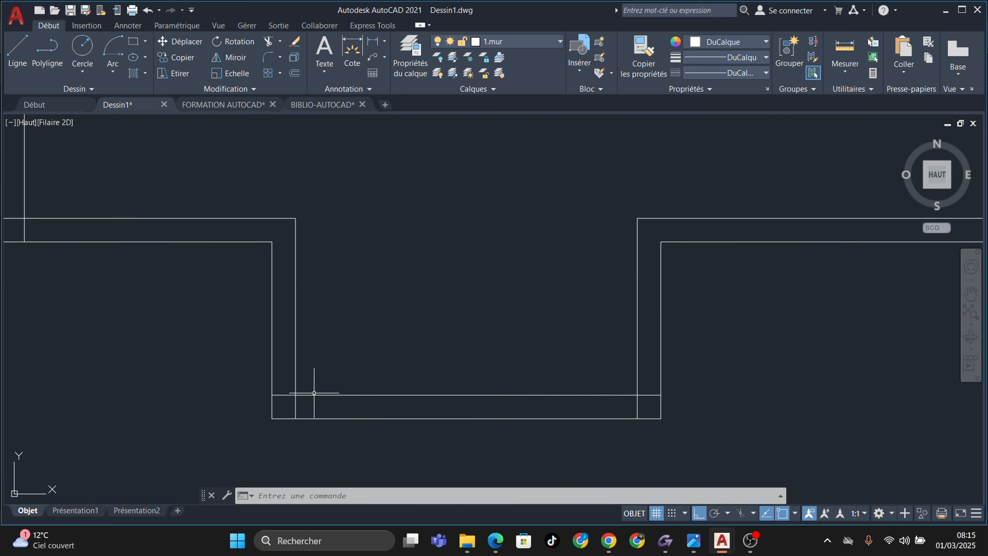
scroll(314, 393, "up", 2)
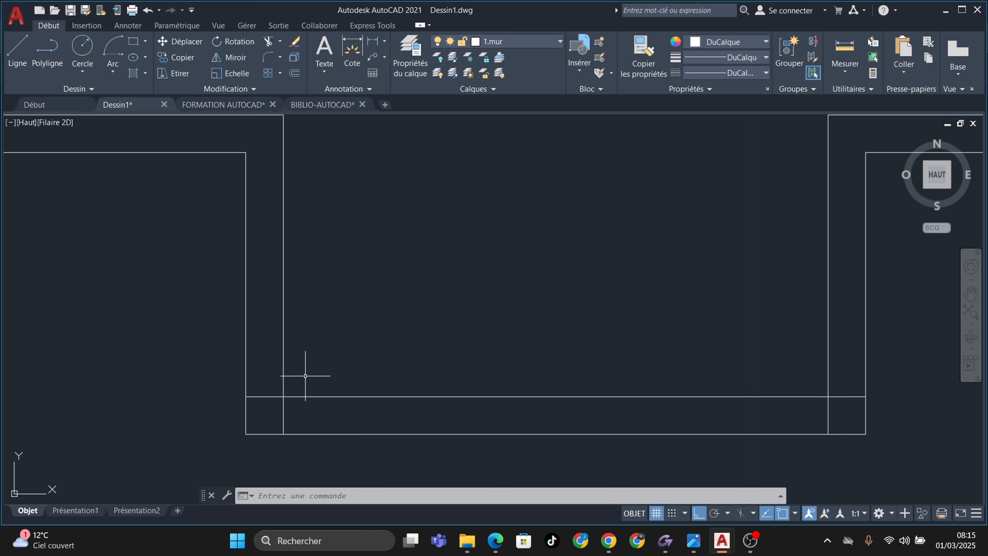
scroll(306, 376, "down", 5)
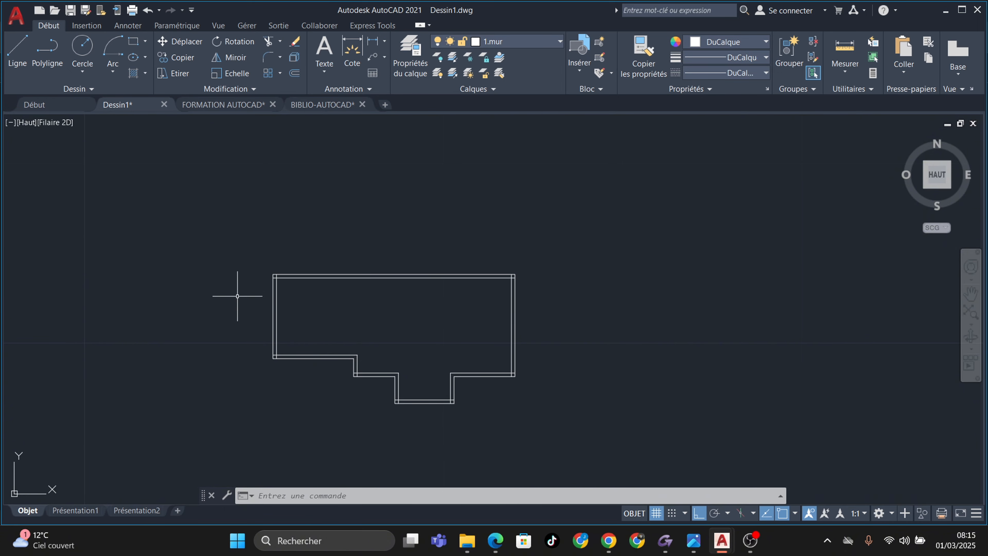
scroll(282, 284, "up", 5)
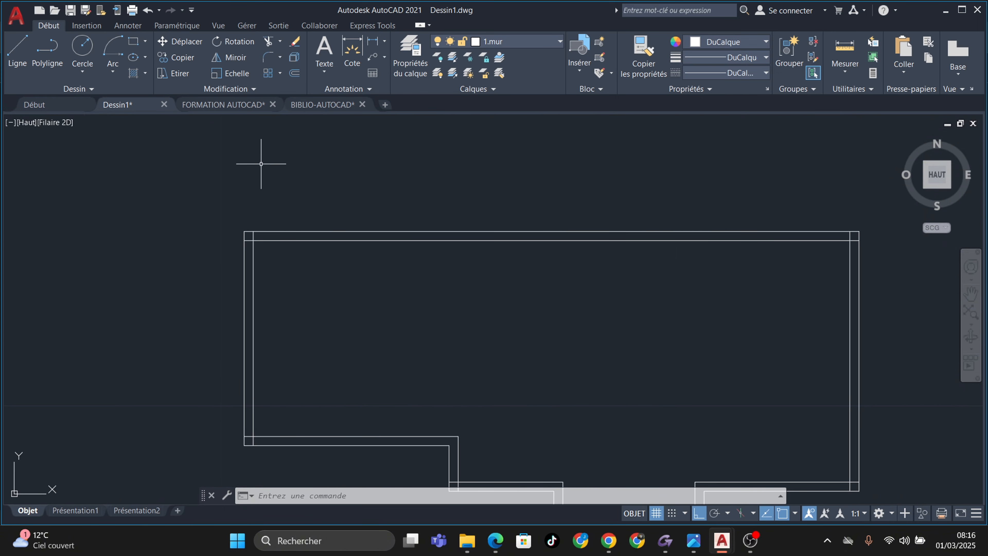
middle_click_drag(341, 283, 304, 259)
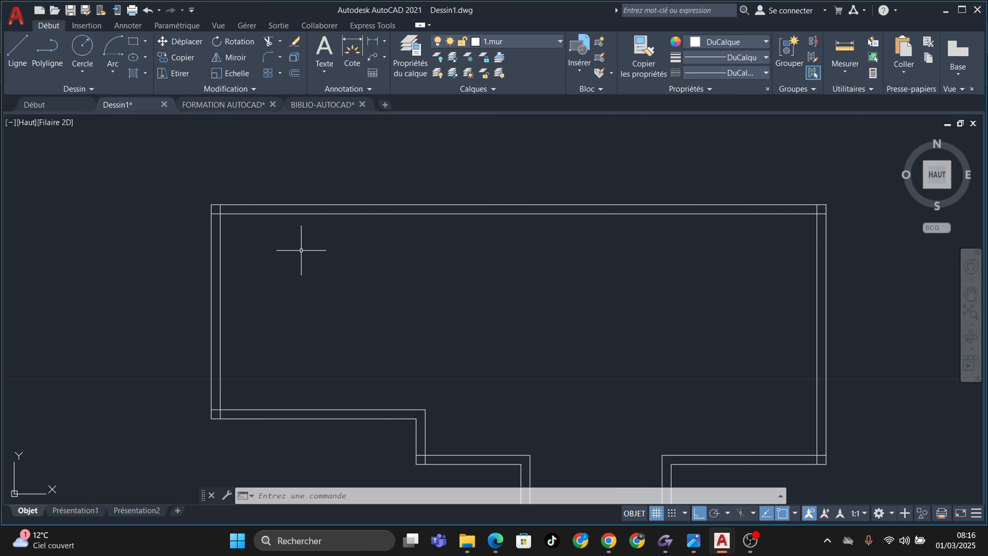
scroll(307, 257, "down", 2)
scroll(317, 278, "up", 5)
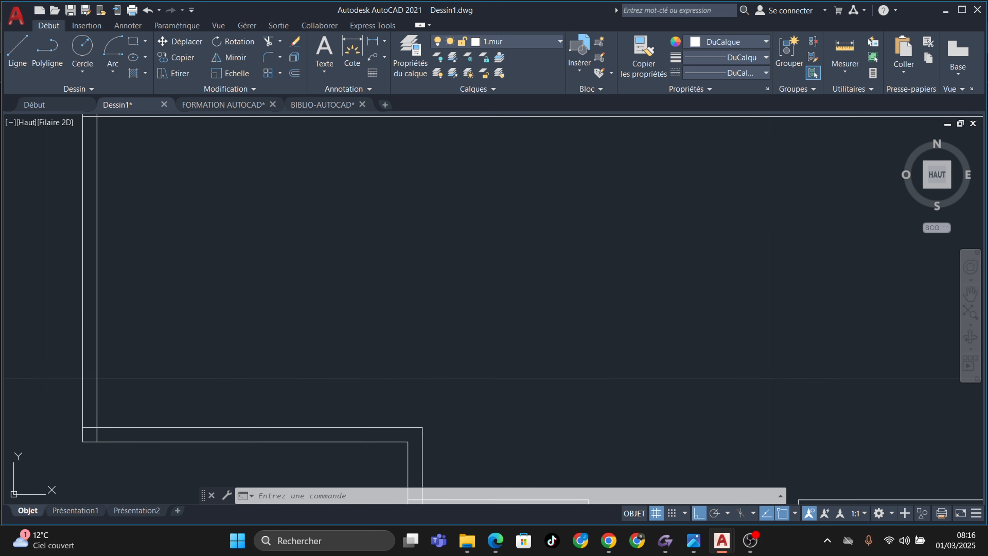
scroll(321, 280, "down", 1)
scroll(376, 281, "down", 1)
middle_click_drag(386, 287, 375, 267)
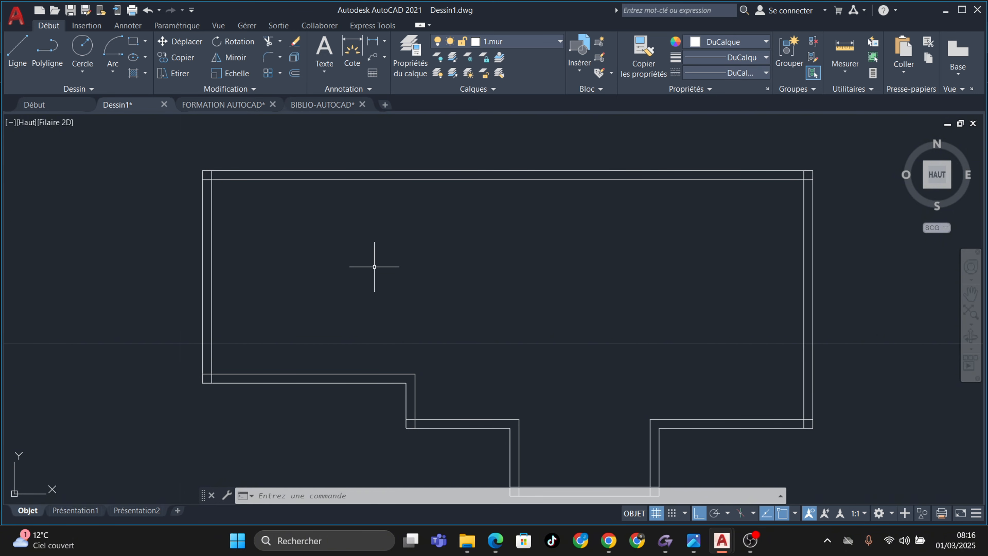
Trim both overrunning inner line ends at the outline's upper-left corner with the AJUSTER command
type("AJ")
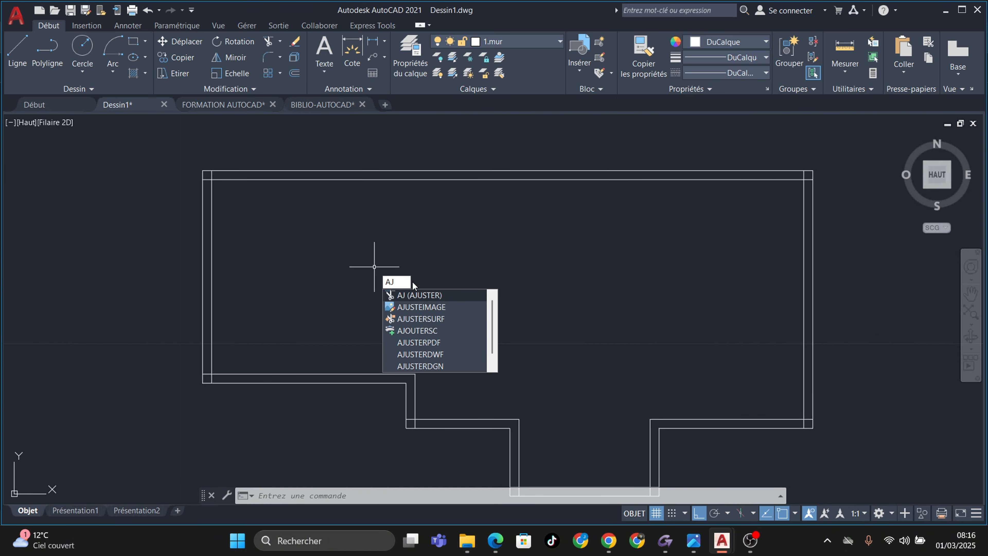
left_click(435, 296)
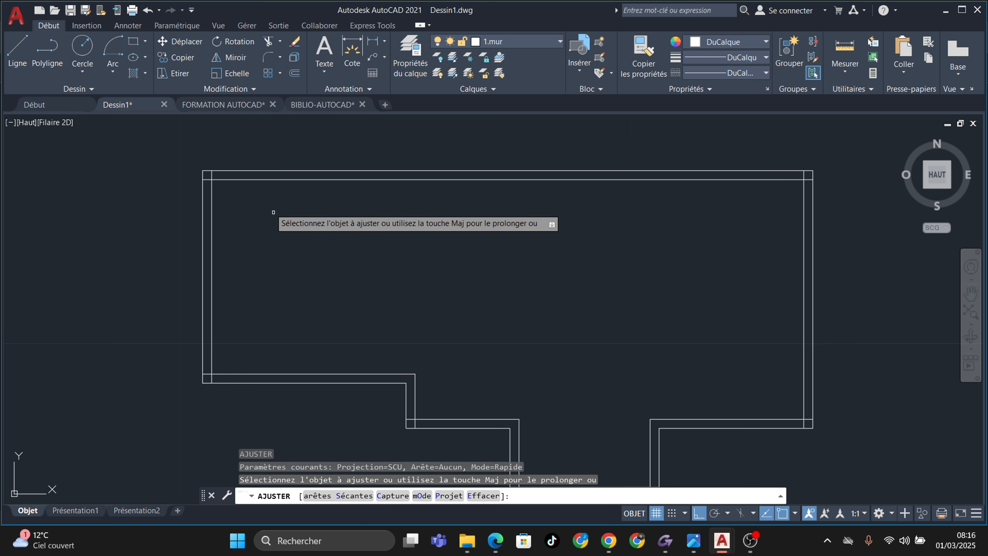
scroll(206, 171, "up", 6)
scroll(239, 196, "up", 2)
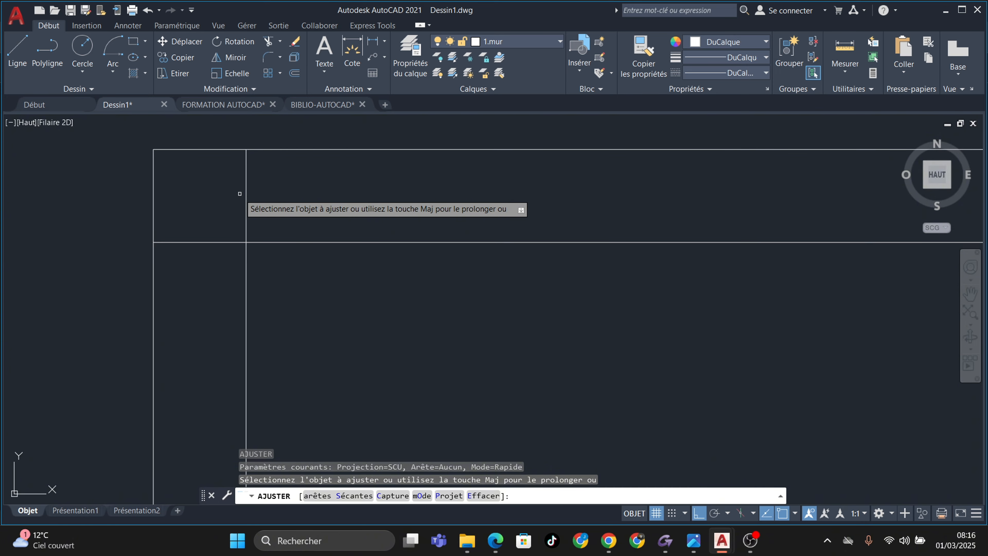
left_click(303, 183)
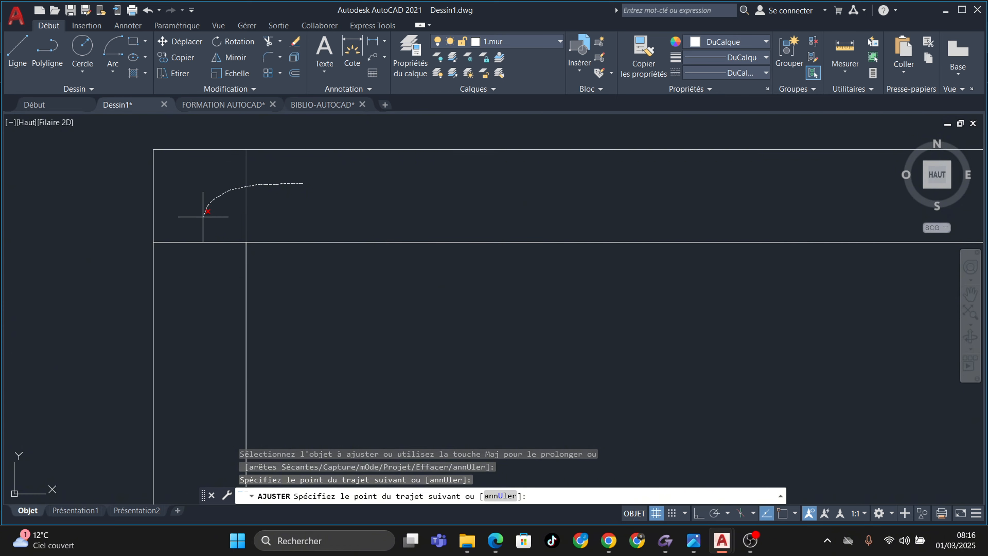
left_click_drag(203, 217, 181, 290)
Trim the vertical and horizontal inner line ends that overrun the outline's upper-right corner
scroll(346, 300, "down", 4)
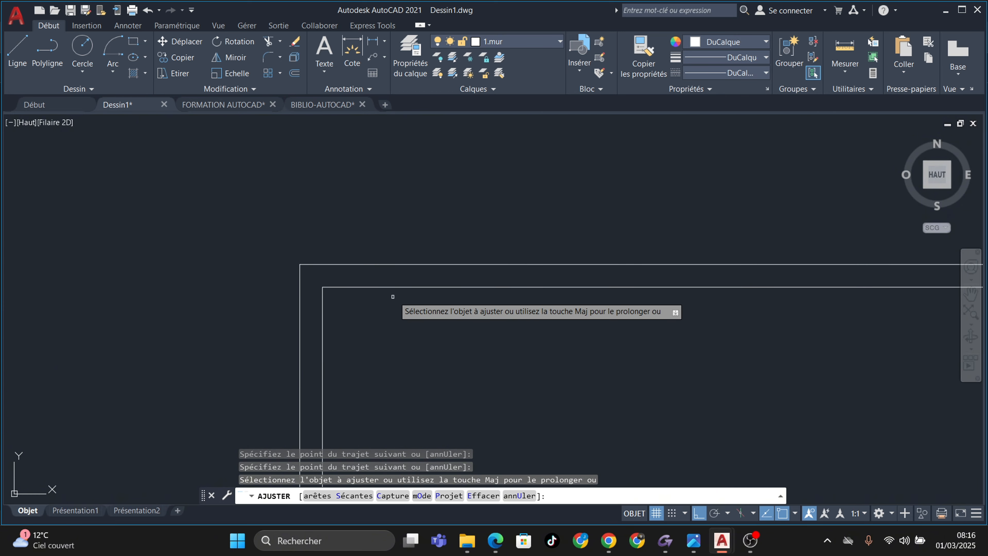
mouse_move(354, 286)
middle_mouse_down()
mouse_move(324, 287)
mouse_move(238, 245)
middle_mouse_up()
scroll(323, 272, "down", 1)
scroll(548, 210, "up", 6)
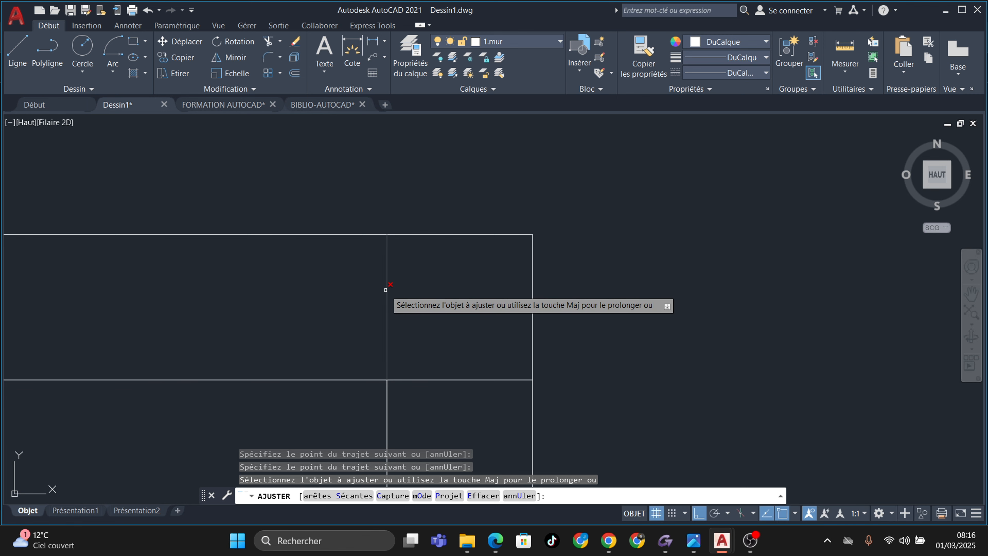
left_click(386, 289)
left_click(447, 380)
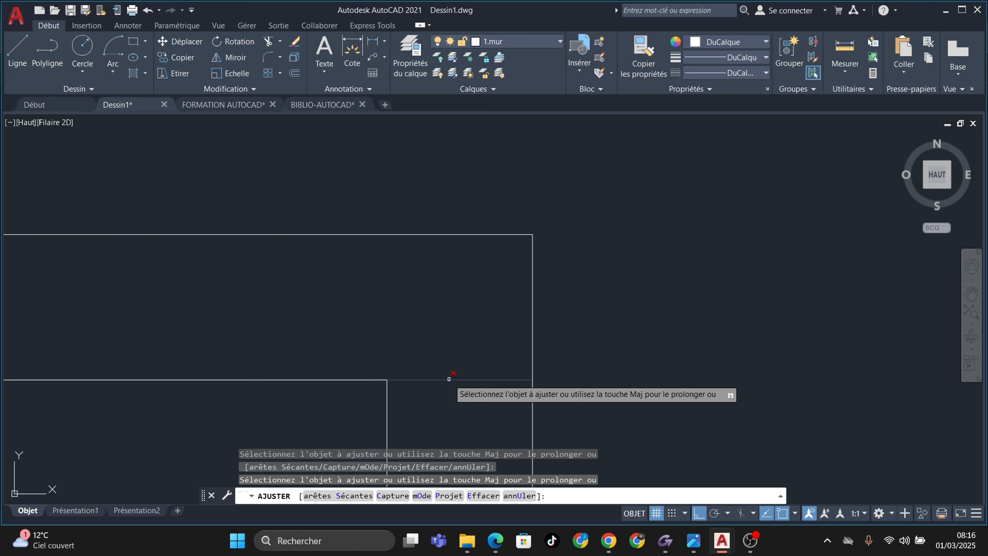
Trim the overrunning inner line ends at the right exterior wall's lower corner and the entrance projection's lower-right corner with one freehand path
scroll(545, 331, "down", 5)
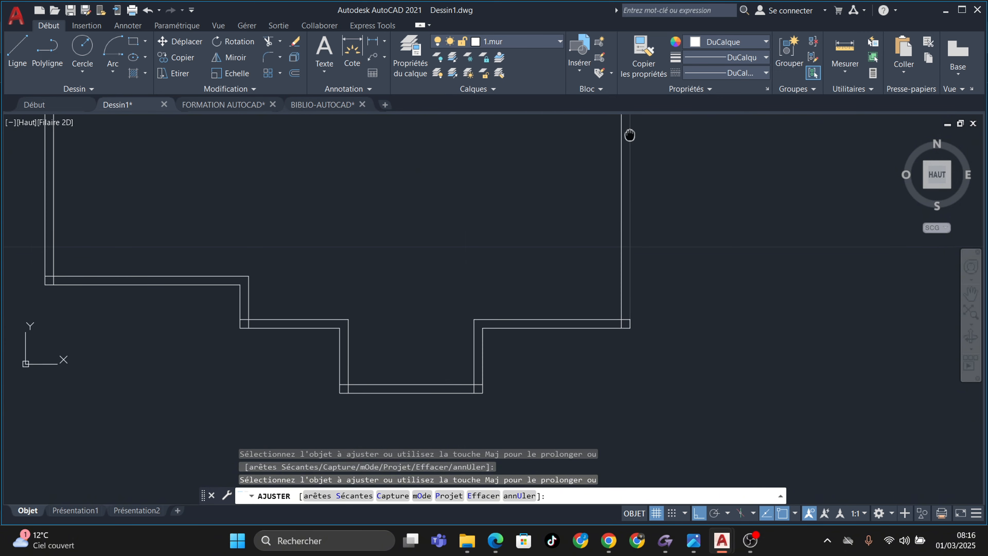
scroll(634, 311, "up", 6)
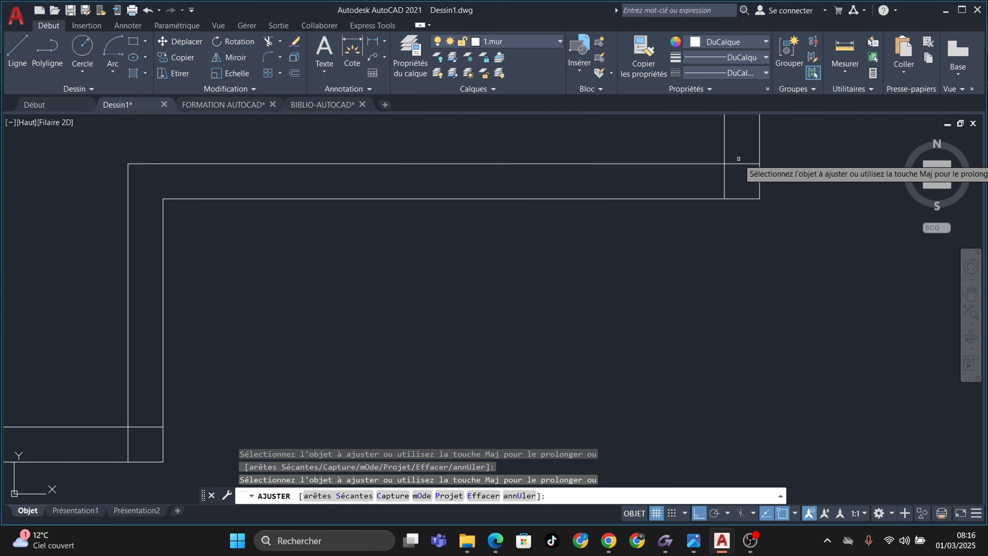
mouse_move(740, 156)
left_mouse_down()
mouse_move(747, 166)
mouse_move(683, 182)
left_mouse_up()
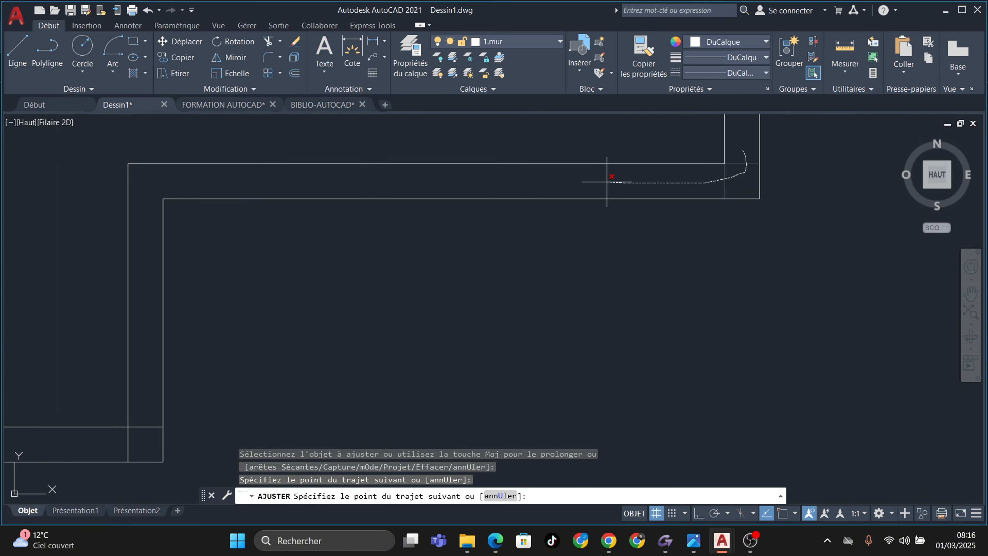
left_click_drag(607, 182, 214, 176)
left_click_drag(145, 192, 141, 223)
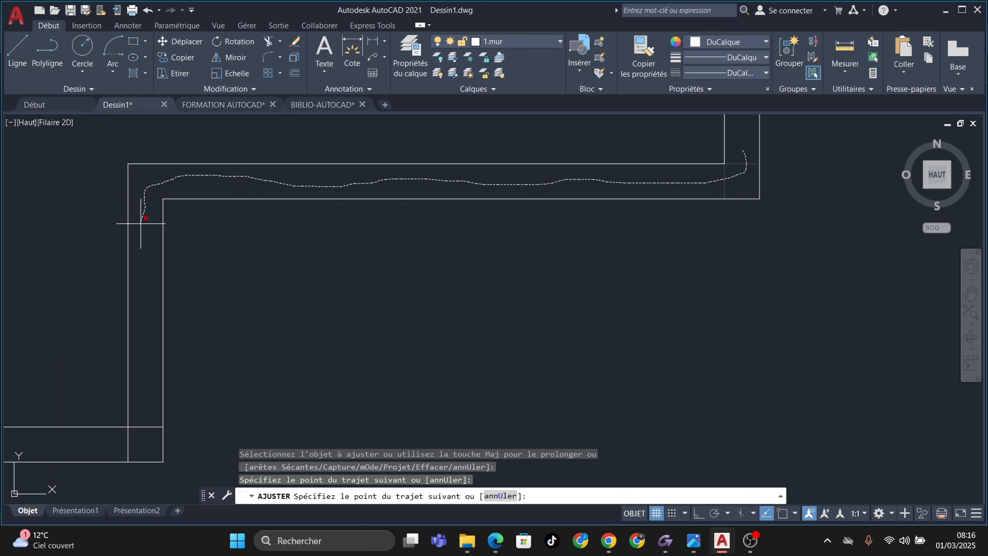
left_click_drag(143, 312, 150, 361)
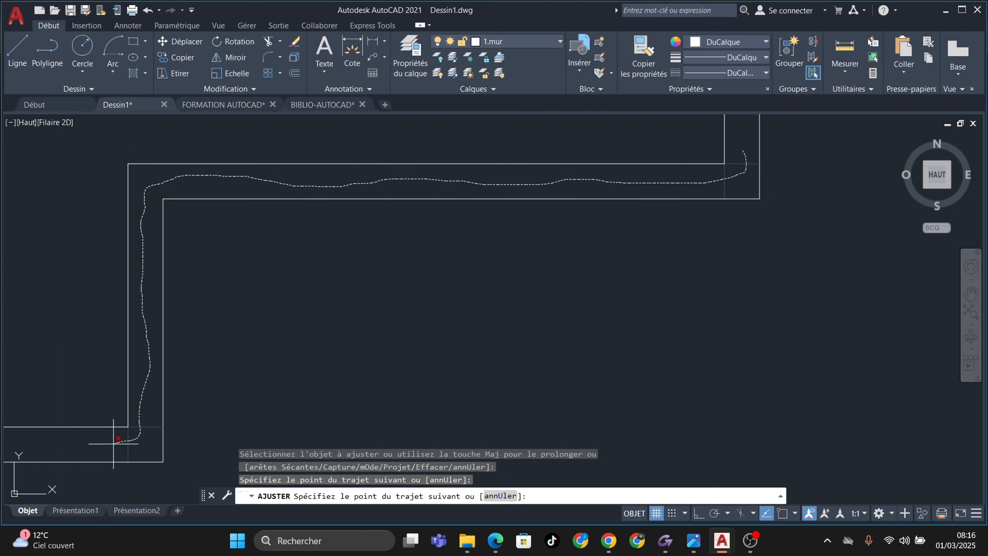
left_click_drag(118, 439, 118, 439)
Trim the overrunning inner line ends at the entrance projection's lower-left corner and the lower corner of the step beside the garage
scroll(243, 331, "down", 4)
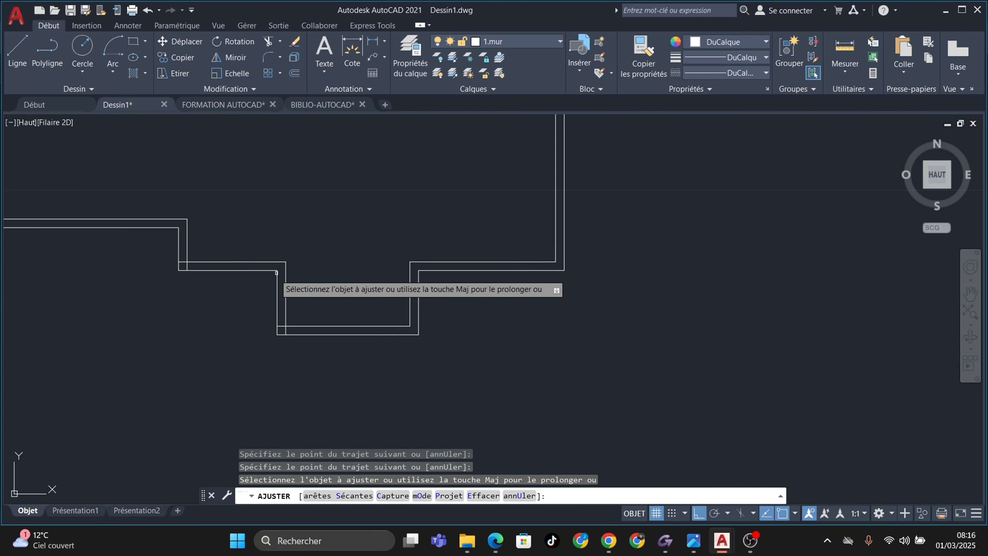
scroll(257, 317, "up", 5)
left_click_drag(405, 362, 422, 404)
scroll(405, 288, "down", 3)
scroll(463, 292, "up", 3)
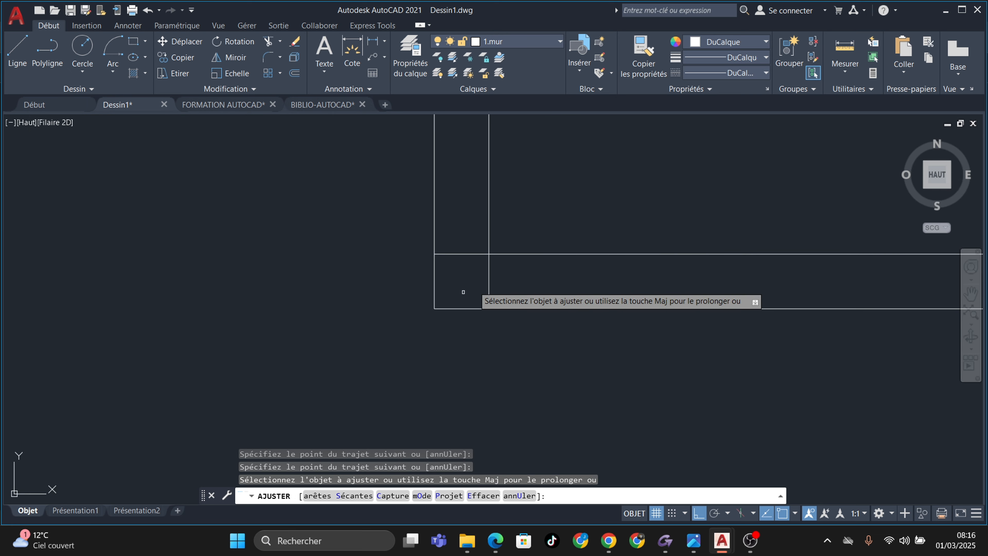
mouse_move(438, 278)
left_mouse_down()
mouse_move(470, 221)
mouse_move(463, 256)
left_mouse_up()
Trim the overrunning inner line ends at the garage's lower-left corner
scroll(463, 256, "down", 4)
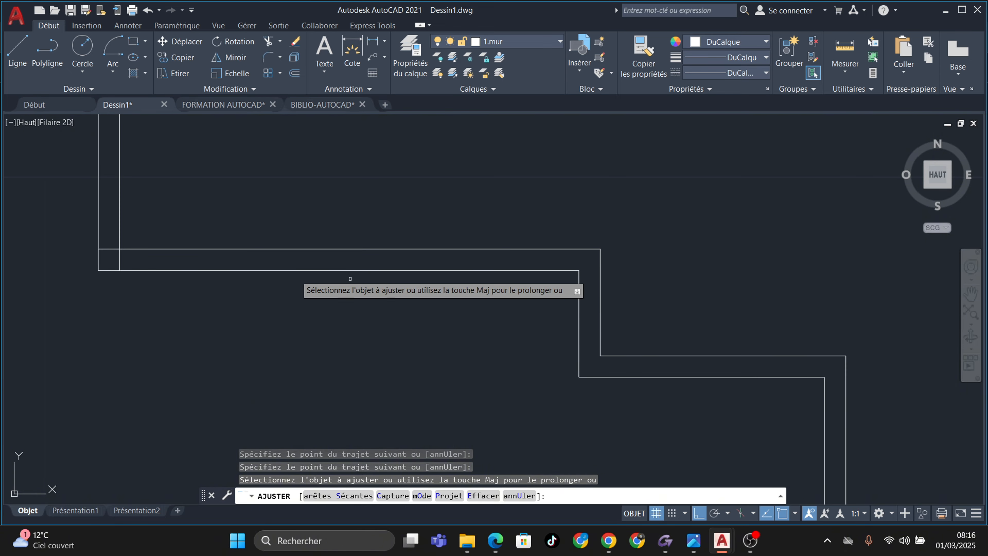
scroll(128, 253, "up", 2)
scroll(122, 247, "up", 3)
mouse_move(93, 253)
left_mouse_down()
mouse_move(212, 303)
mouse_move(213, 287)
left_mouse_up()
scroll(213, 286, "down", 5)
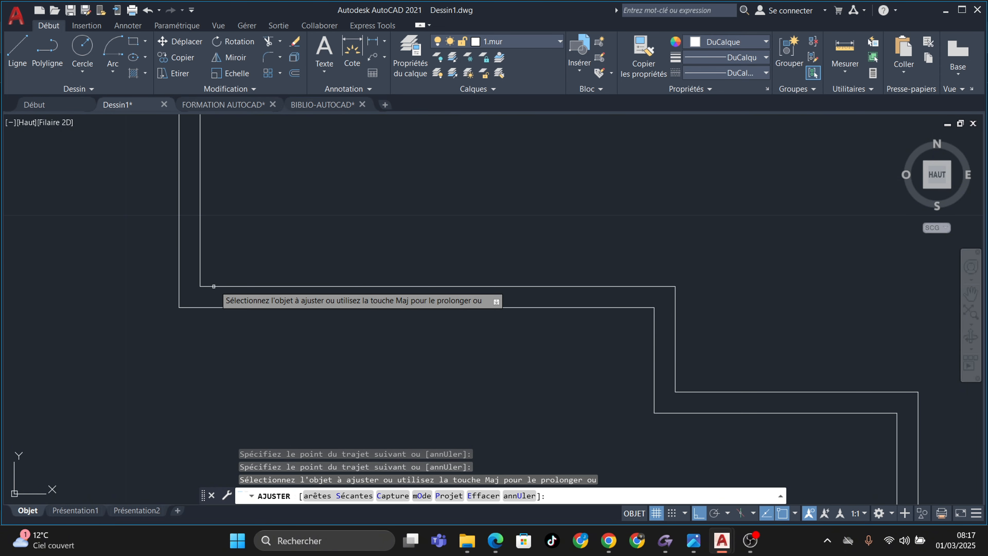
scroll(214, 286, "down", 5)
scroll(247, 347, "up", 6)
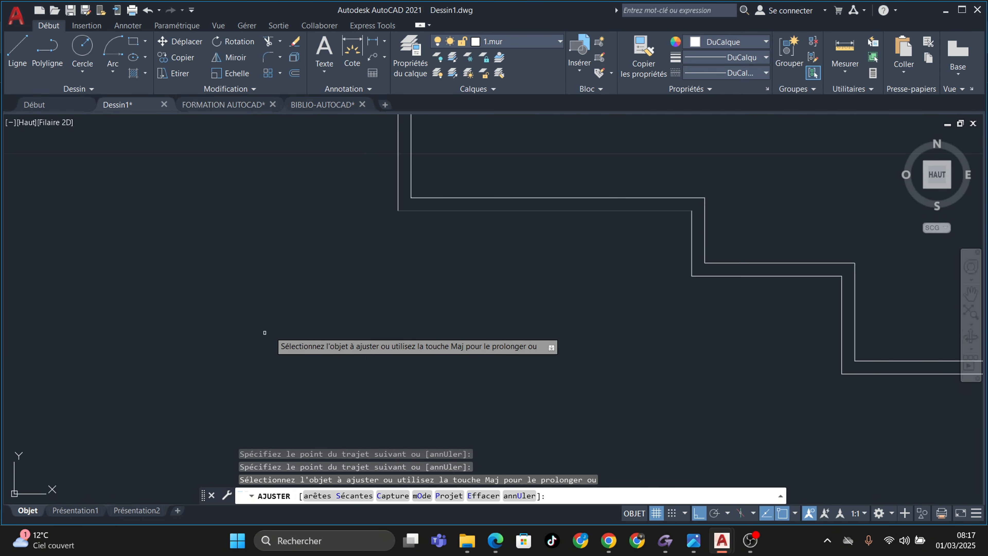
End the trimming and inspect the corners of the complete double-line exterior wall outline
middle_click_drag(387, 305, 337, 343)
key("Escape")
middle_click_drag(374, 304, 344, 310)
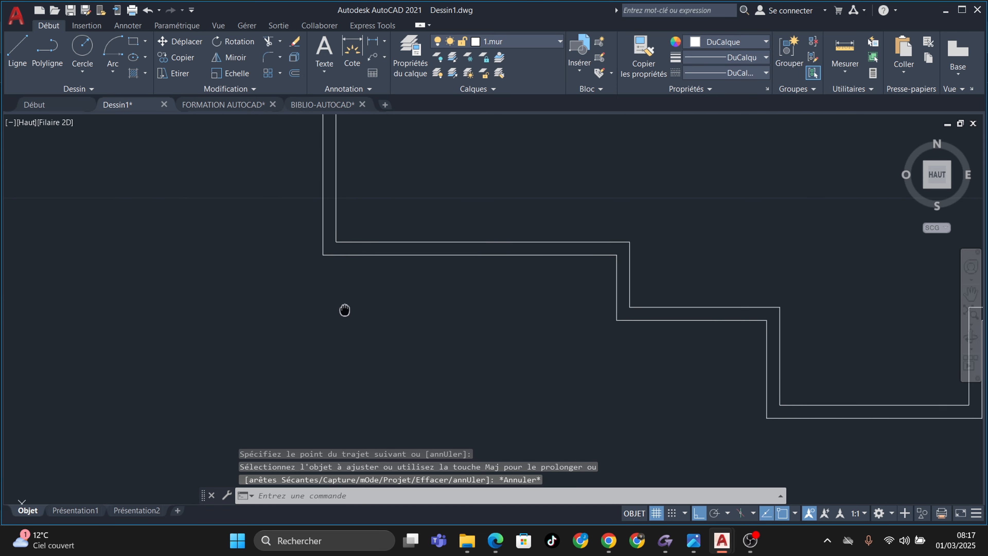
scroll(345, 310, "down", 5)
scroll(481, 210, "up", 3)
scroll(481, 210, "down", 1)
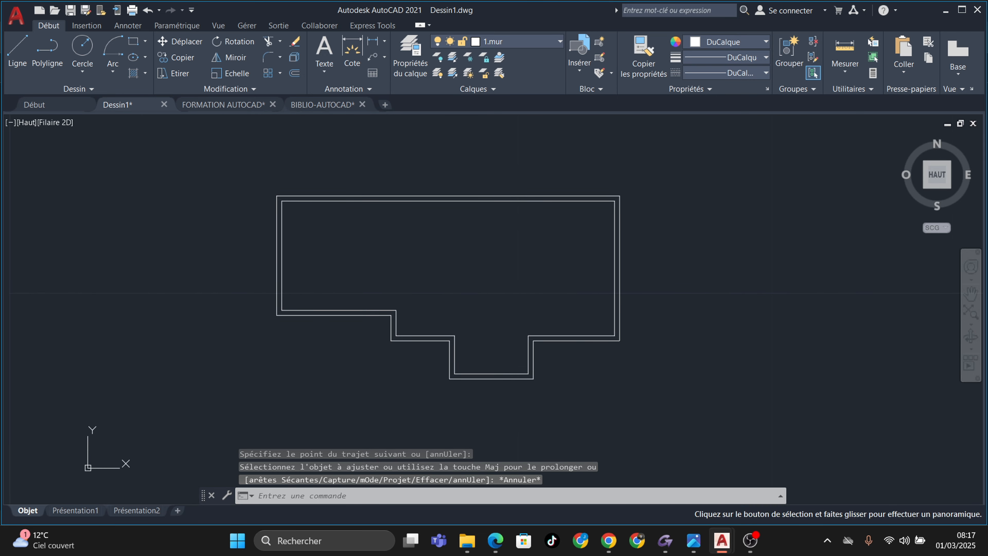
middle_click_drag(311, 192, 315, 172)
key("Escape")
key("Escape")
key("Escape")
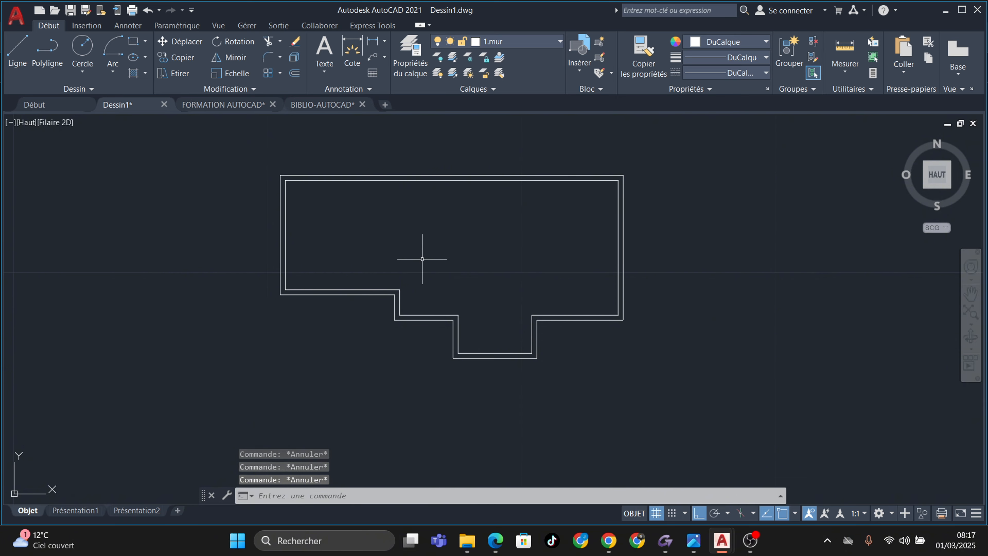
scroll(330, 256, "up", 4)
scroll(278, 283, "down", 4)
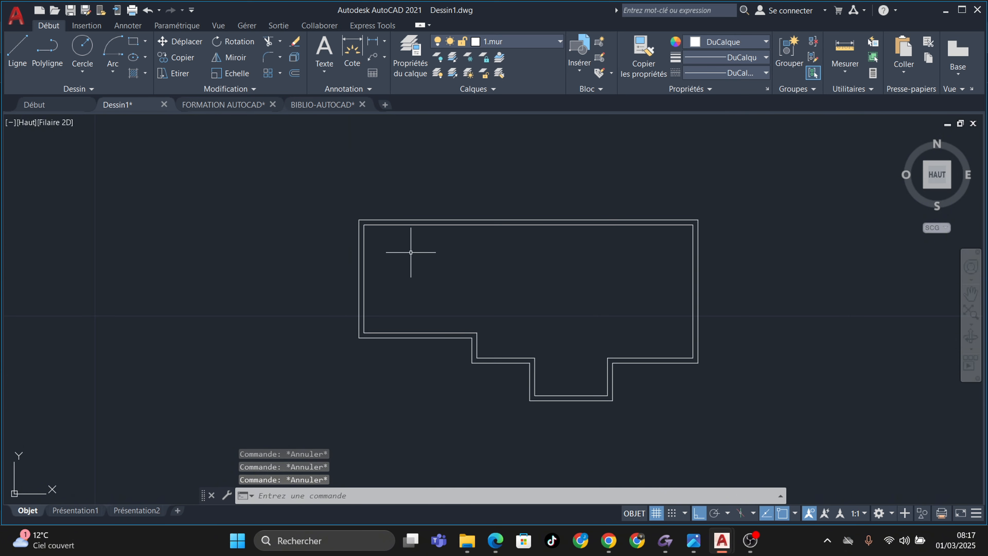
scroll(411, 252, "down", 1)
scroll(335, 201, "up", 5)
scroll(435, 343, "down", 4)
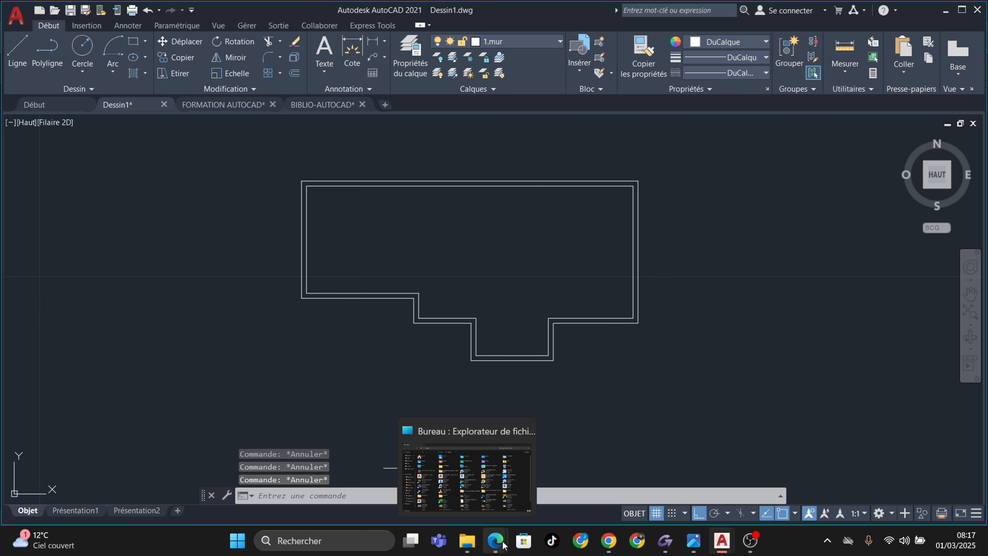
Switch to Drawing1-Layout2.pdf in Edge, examine the garage and interior partition dimensions, and return to the AutoCAD drawing
mouse_move(503, 543)
left_click(443, 447)
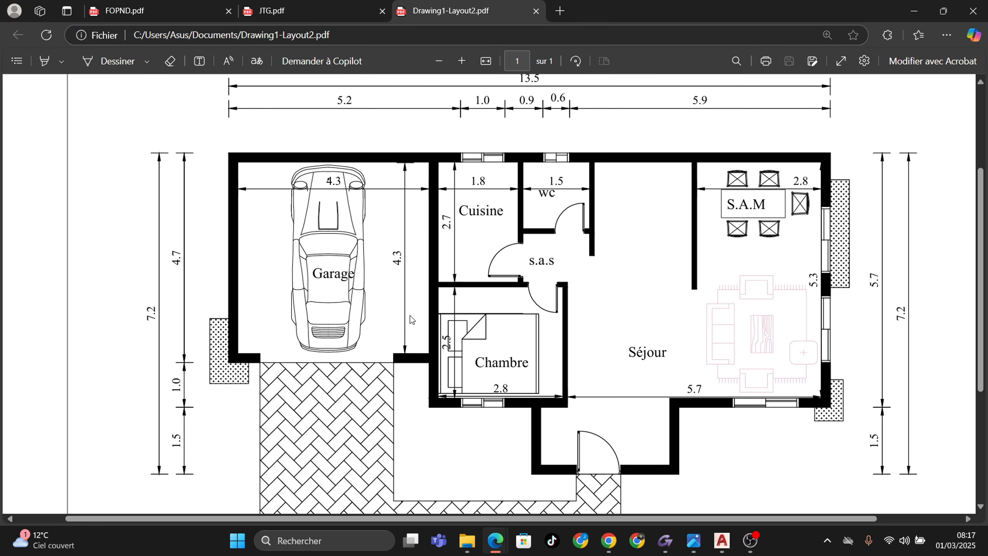
scroll(715, 316, "down", 1)
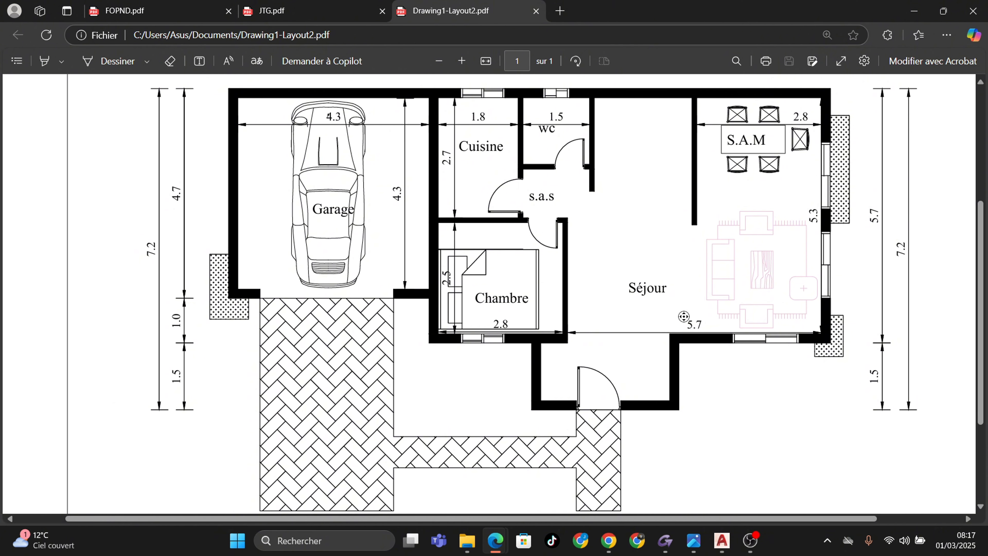
scroll(686, 314, "up", 1)
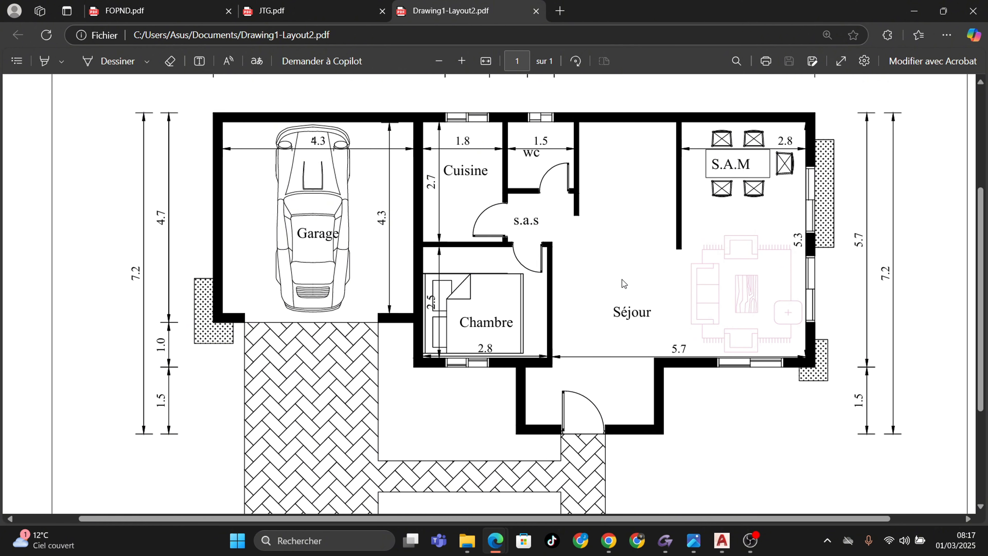
scroll(624, 283, "up", 1)
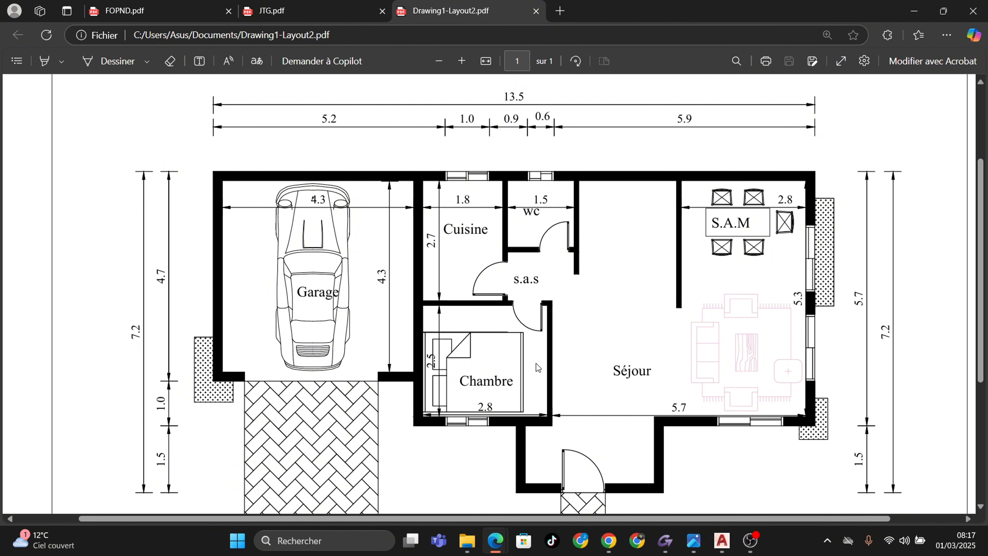
left_click(914, 6)
scroll(451, 307, "up", 2)
middle_click_drag(452, 306, 459, 339)
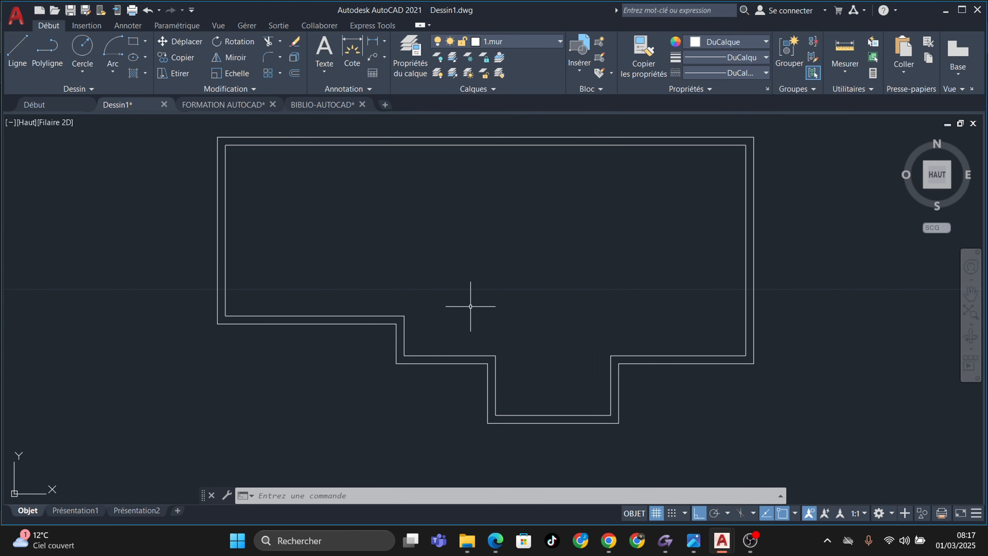
mouse_move(495, 542)
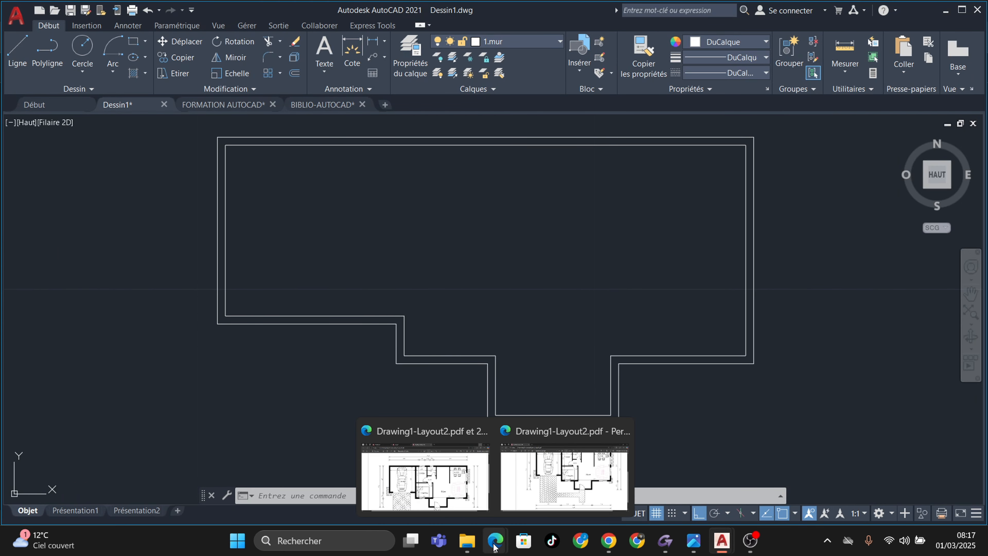
left_click(452, 501)
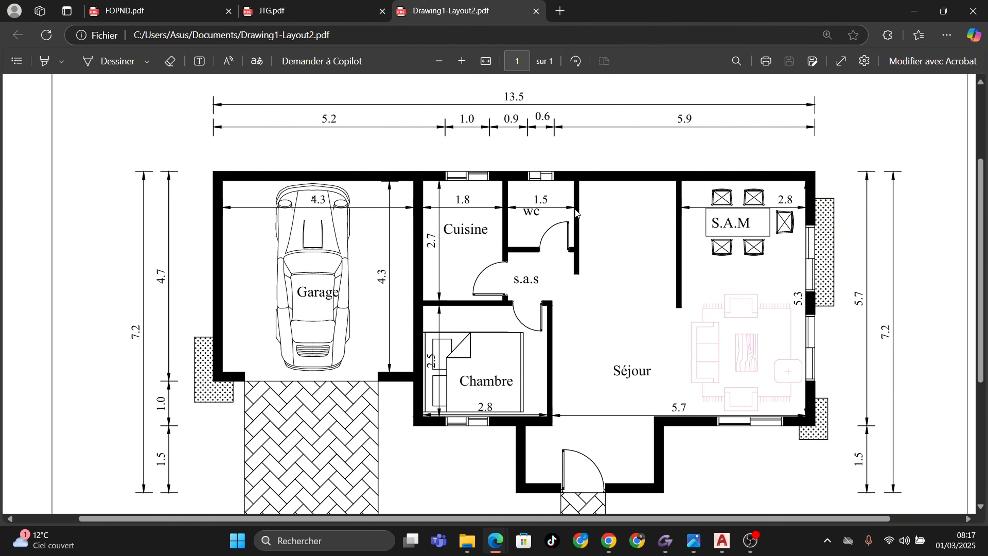
left_click(916, 9)
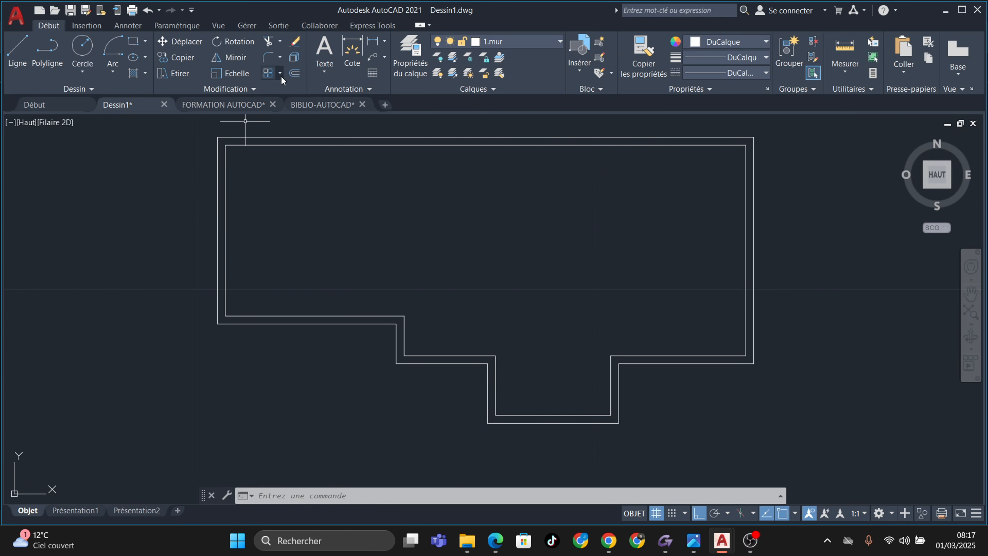
Offset the inner line of the garage's left exterior wall 4.3 toward the house interior to place the garage partition's first face
scroll(267, 199, "up", 2)
scroll(249, 203, "down", 2)
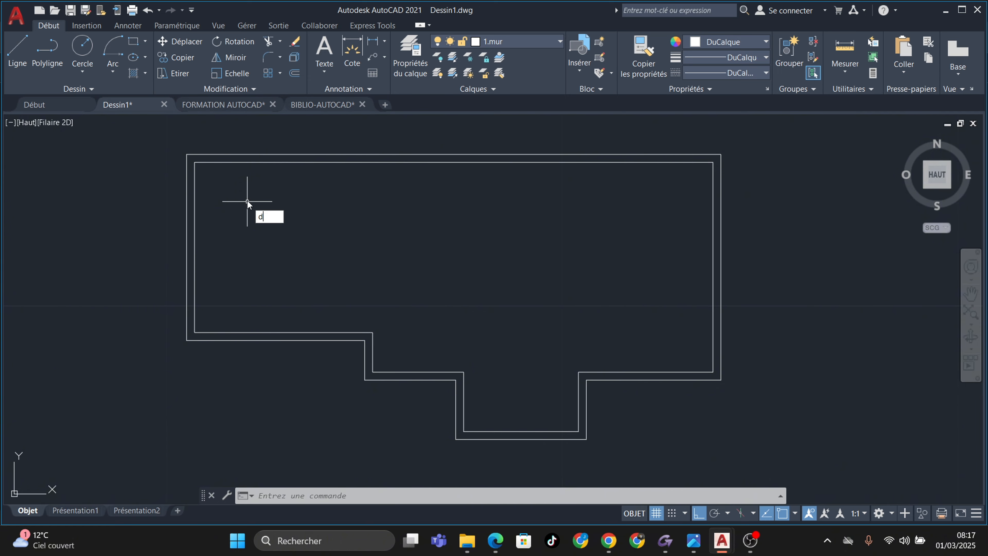
key("Return")
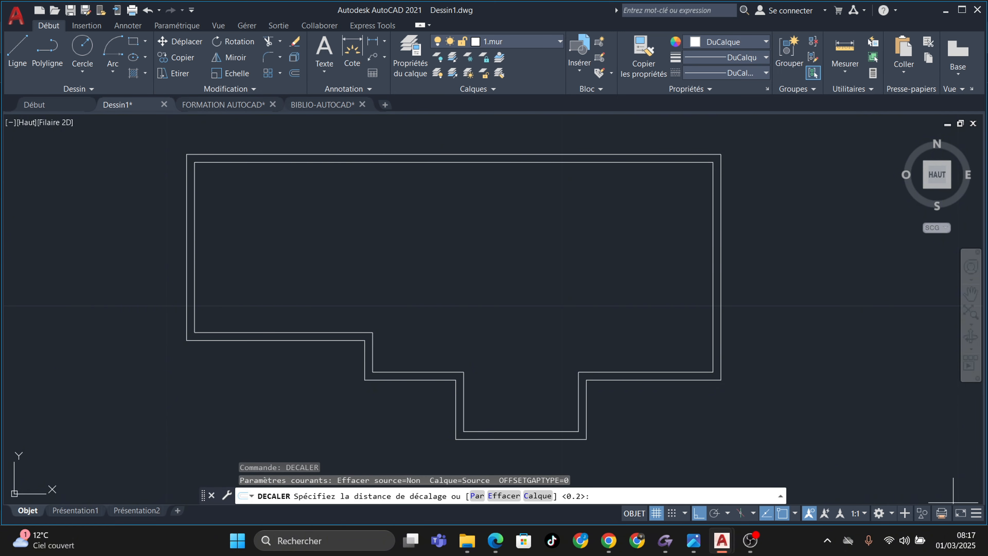
left_click(987, 546)
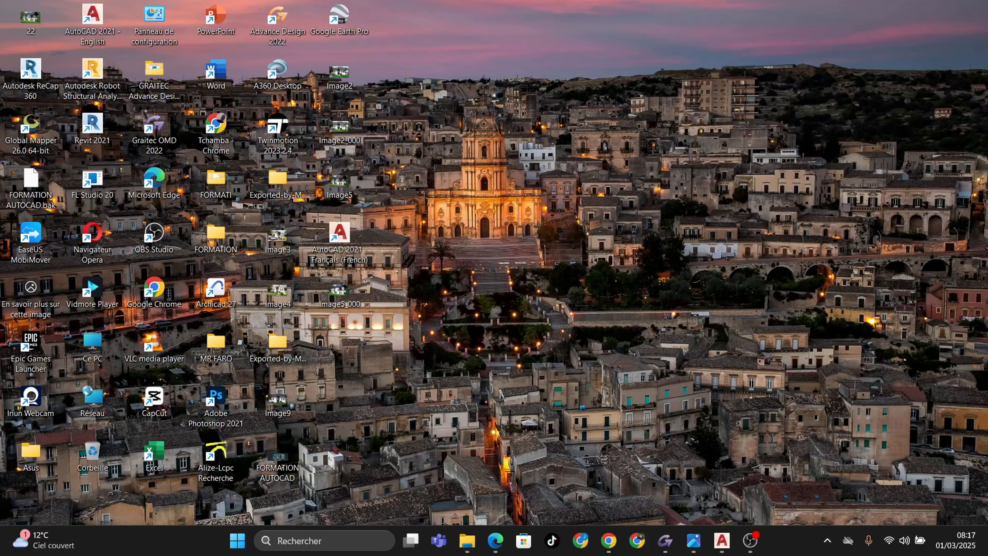
left_click(987, 545)
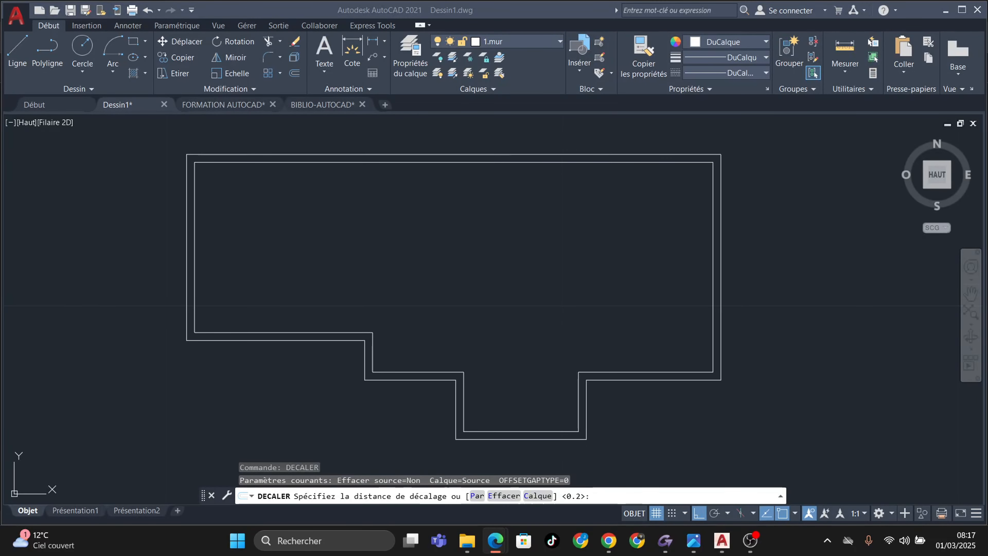
left_click(245, 230)
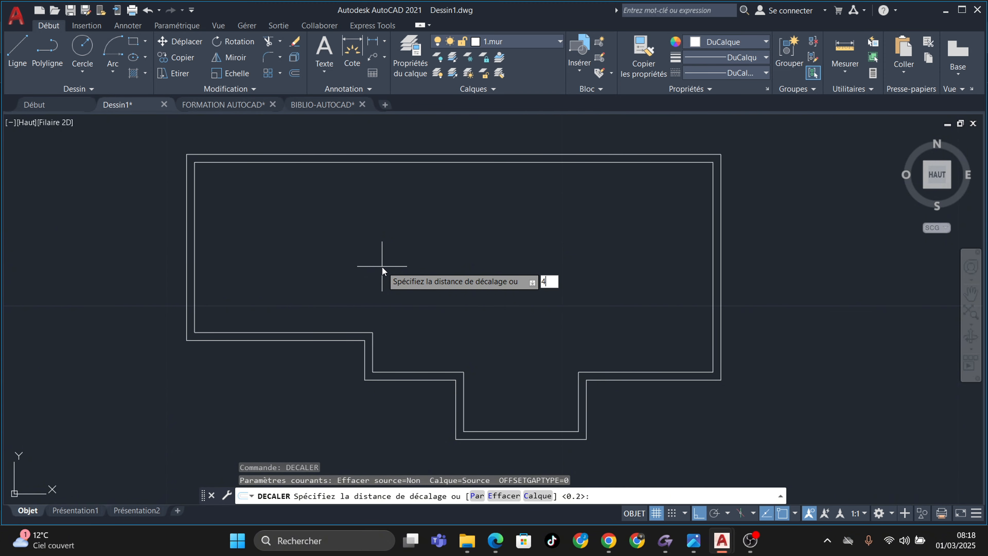
key("Return")
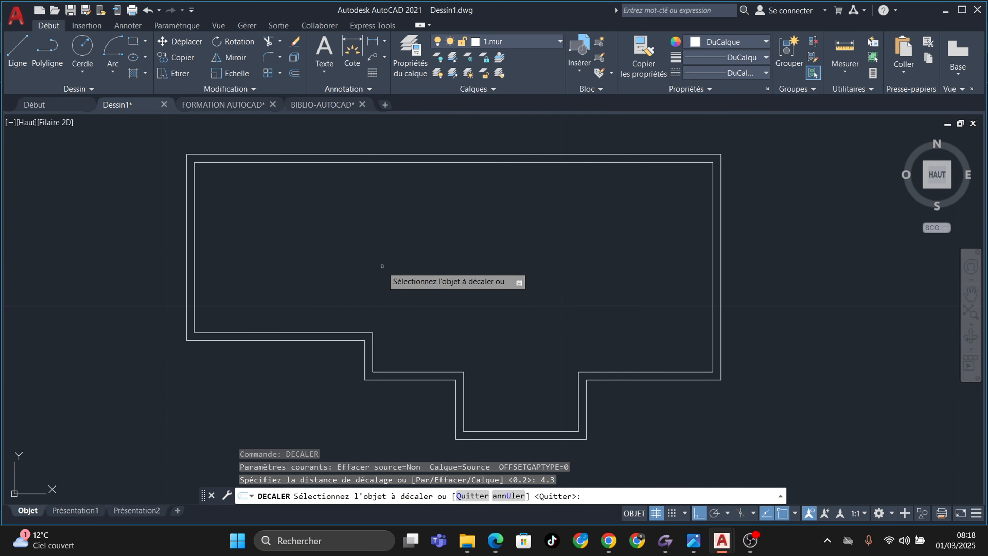
left_click(194, 209)
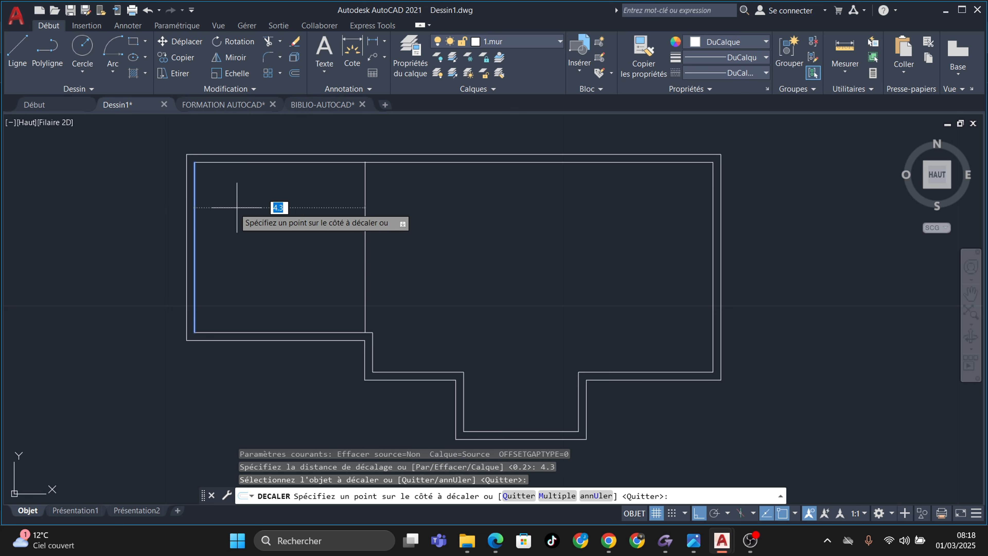
left_click(355, 215)
scroll(378, 310, "up", 4)
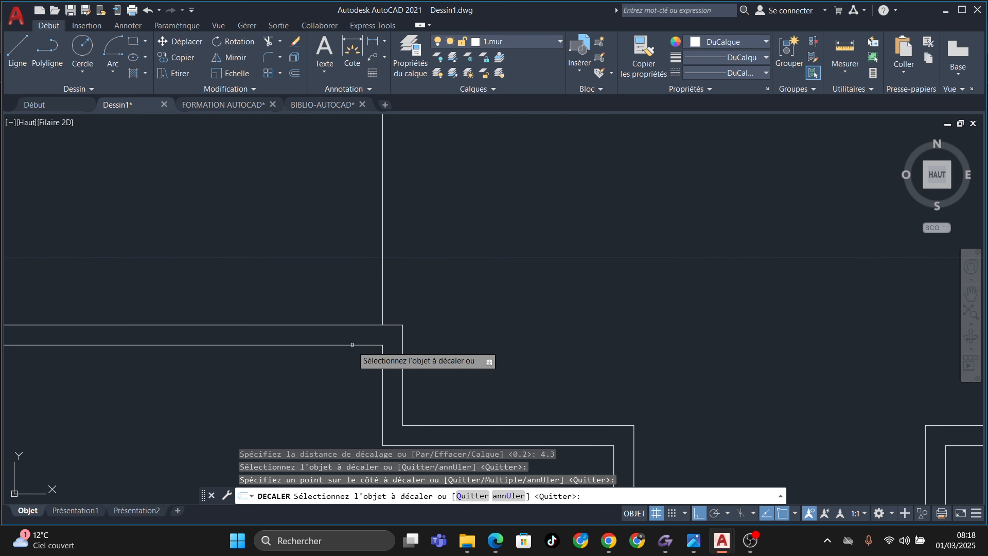
key("Escape")
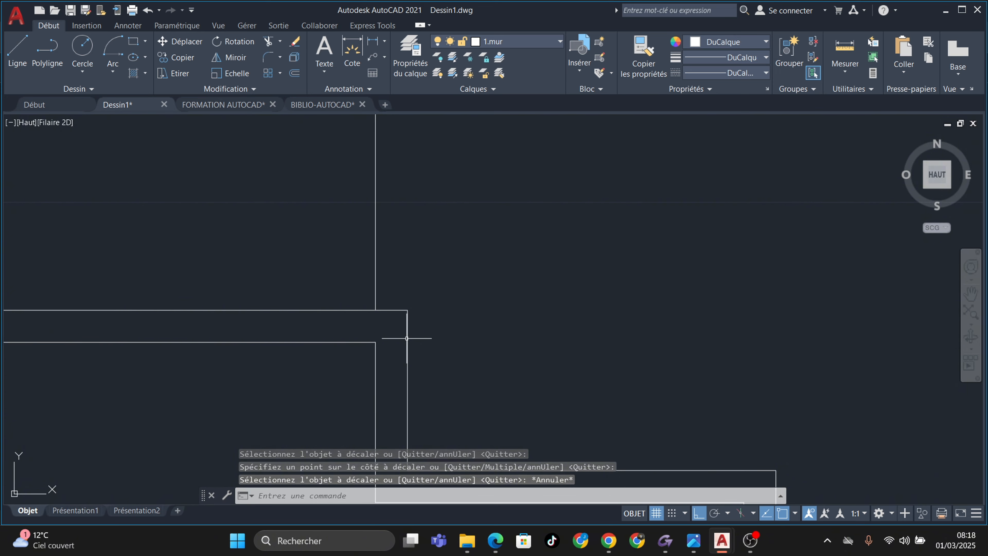
scroll(405, 337, "down", 2)
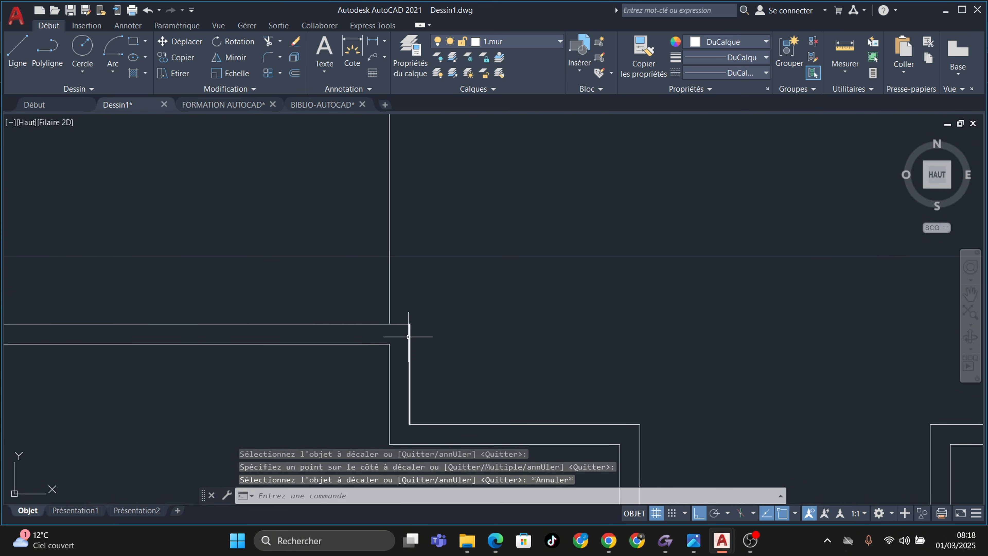
scroll(408, 352, "down", 3)
scroll(409, 350, "up", 2)
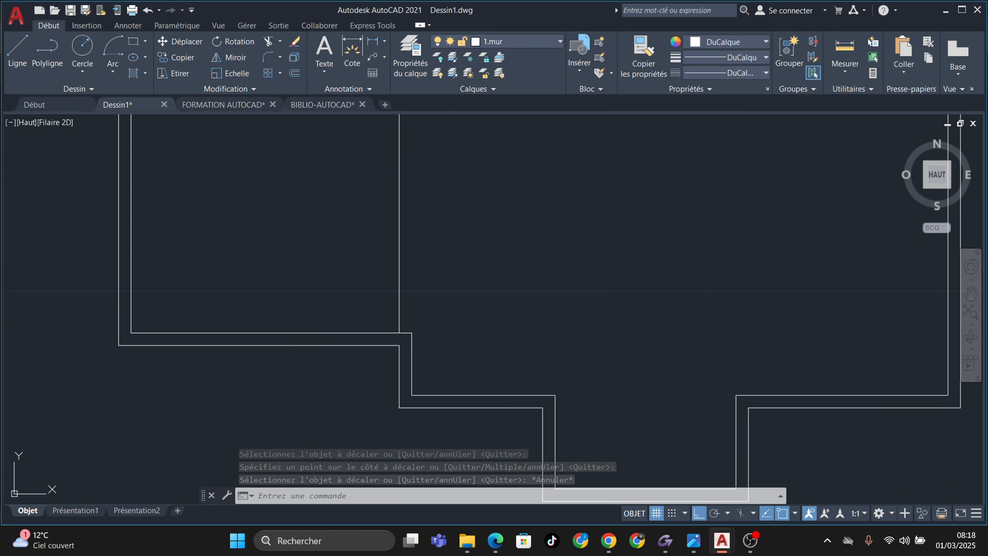
left_click(412, 362)
mouse_move(414, 363)
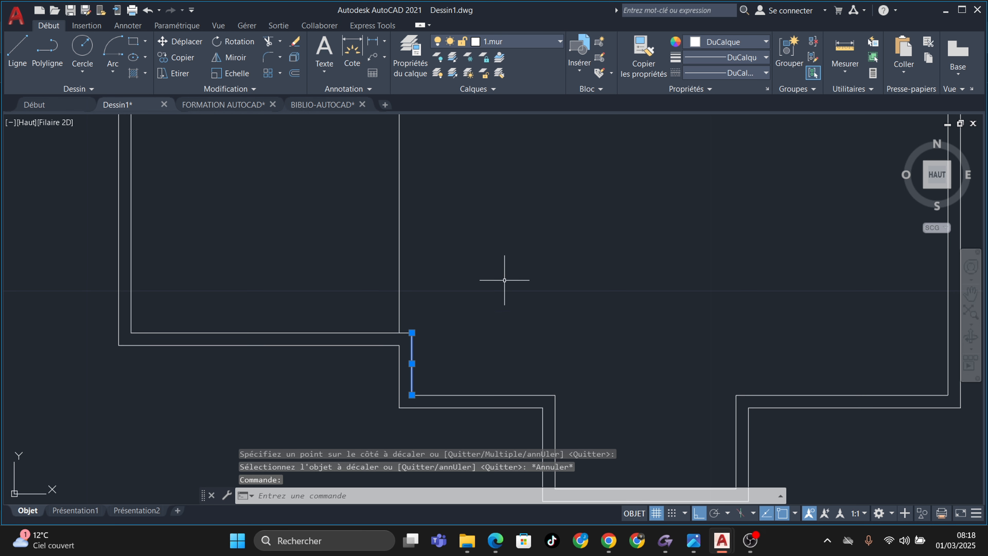
scroll(422, 318, "up", 4)
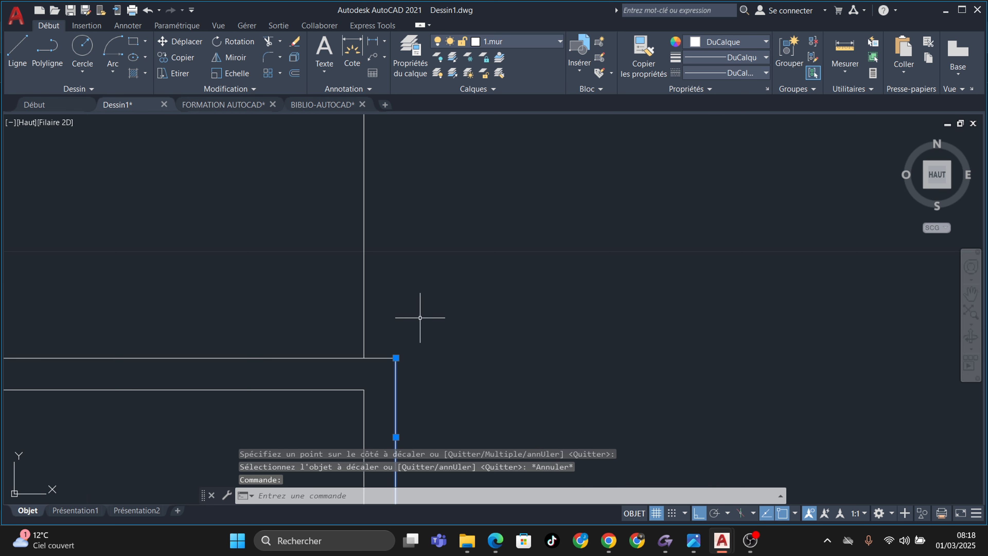
left_click(396, 358)
scroll(404, 308, "down", 5)
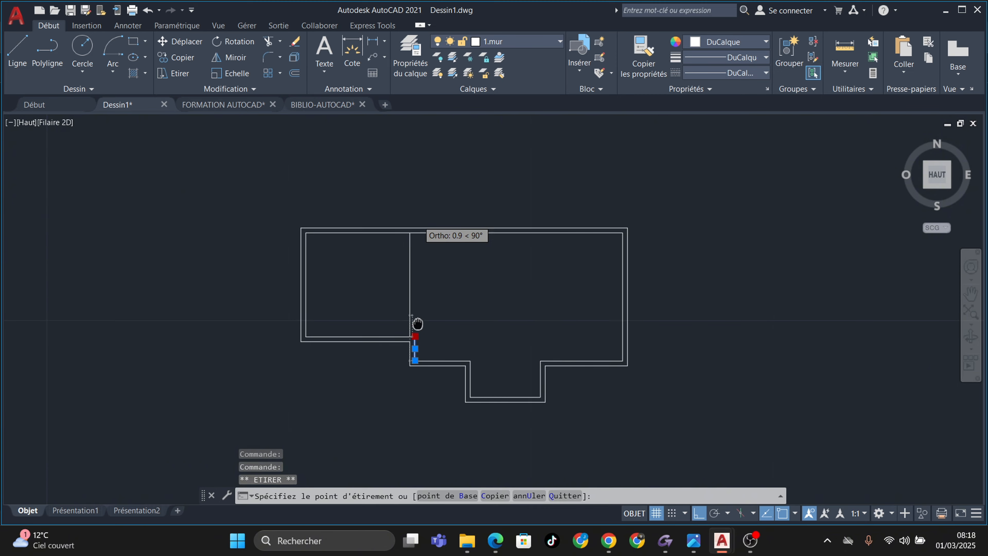
scroll(416, 259, "up", 5)
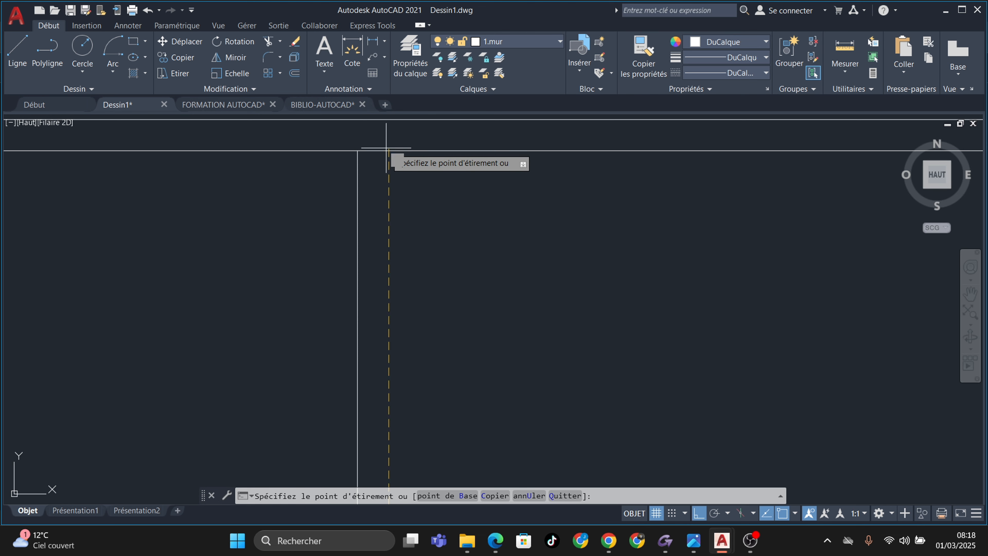
scroll(389, 141, "up", 4)
scroll(390, 140, "up", 2)
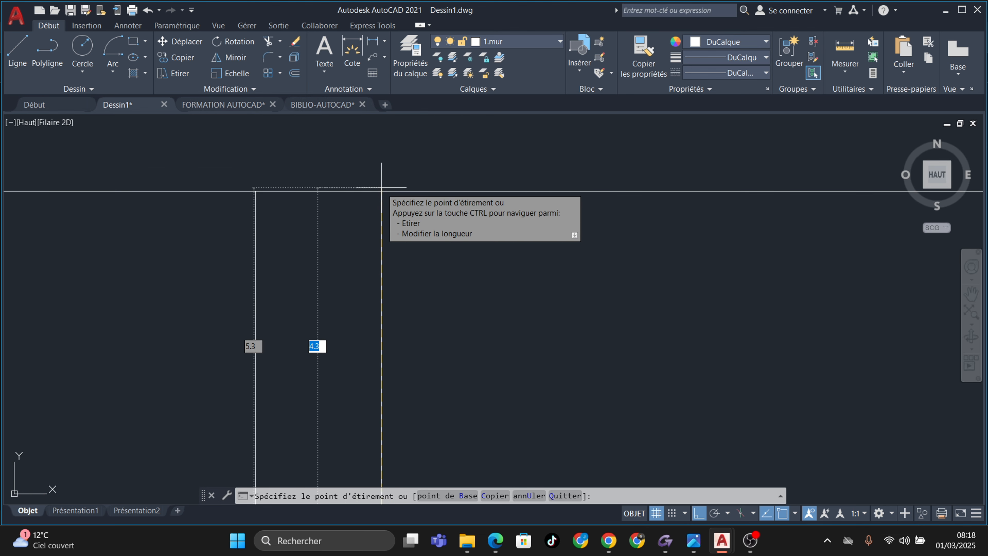
right_click(388, 194)
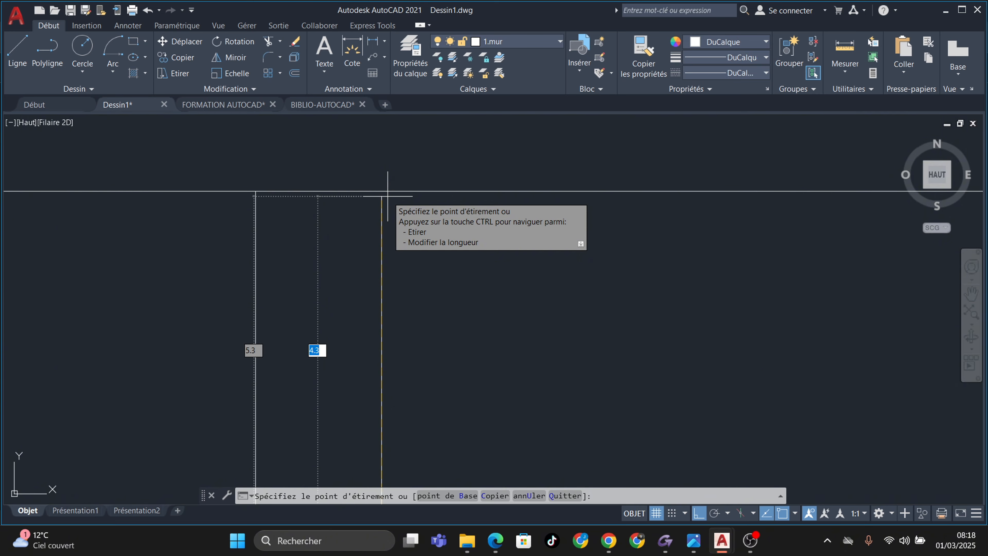
key("Escape")
scroll(415, 323, "down", 5)
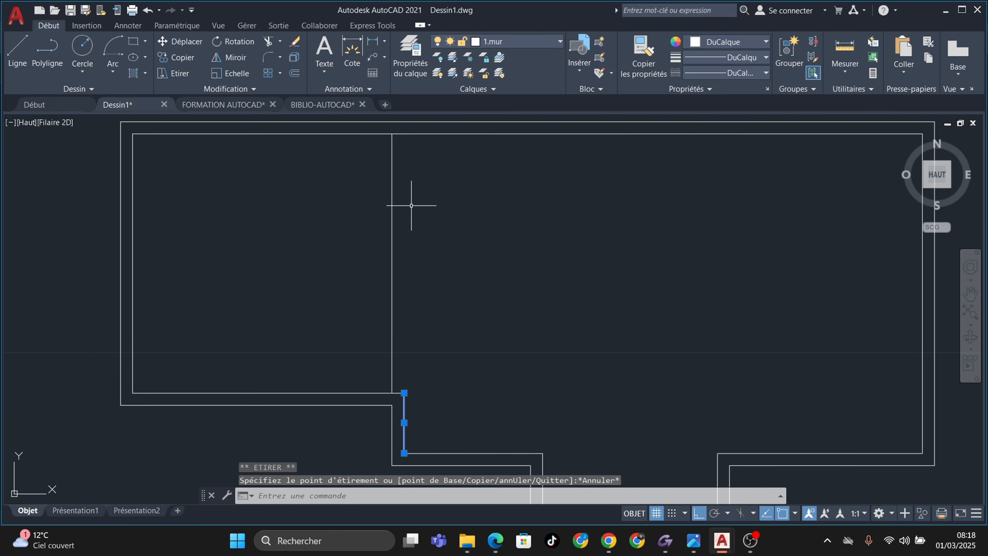
key("Escape")
middle_click_drag(456, 297, 438, 234)
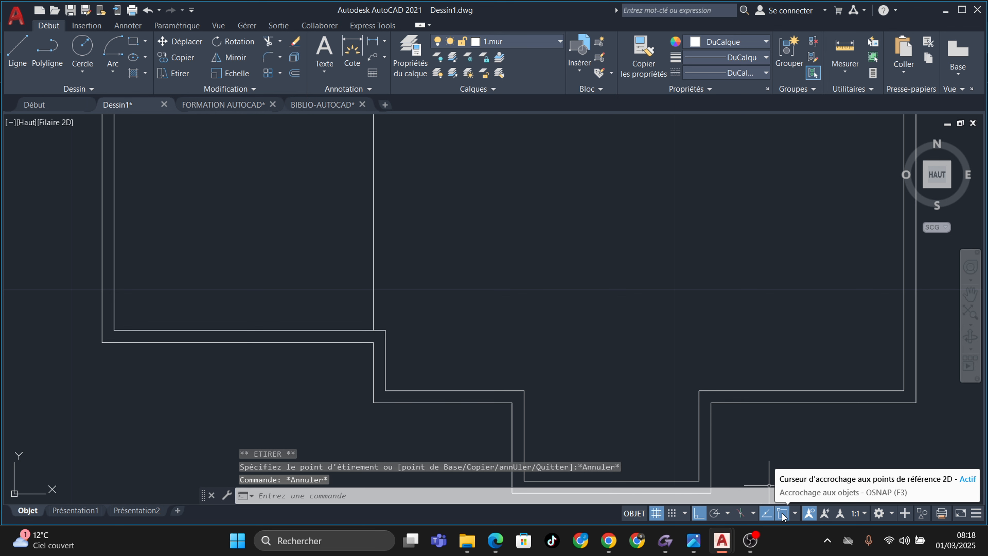
Open the list of object snap modes and review which ones are active
left_click(796, 514)
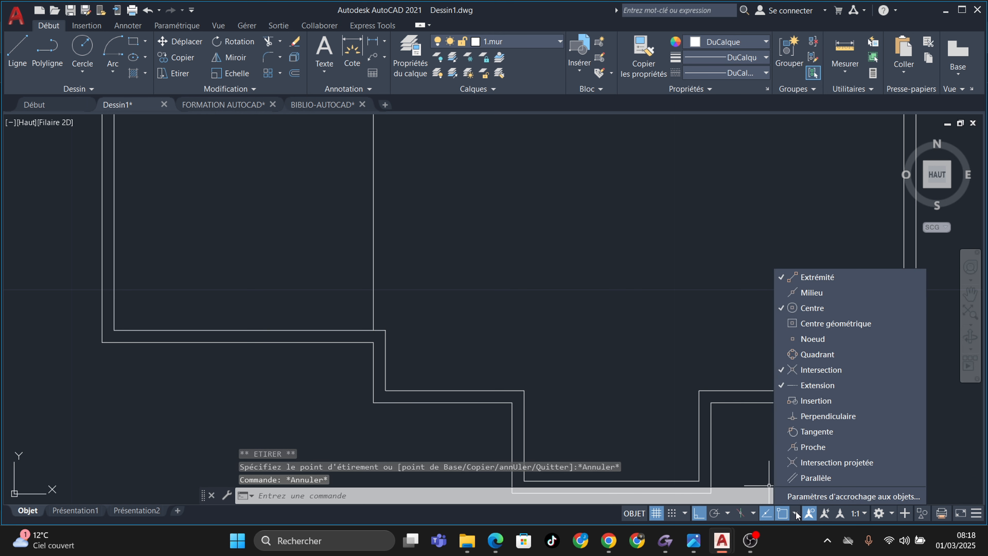
scroll(401, 247, "down", 2)
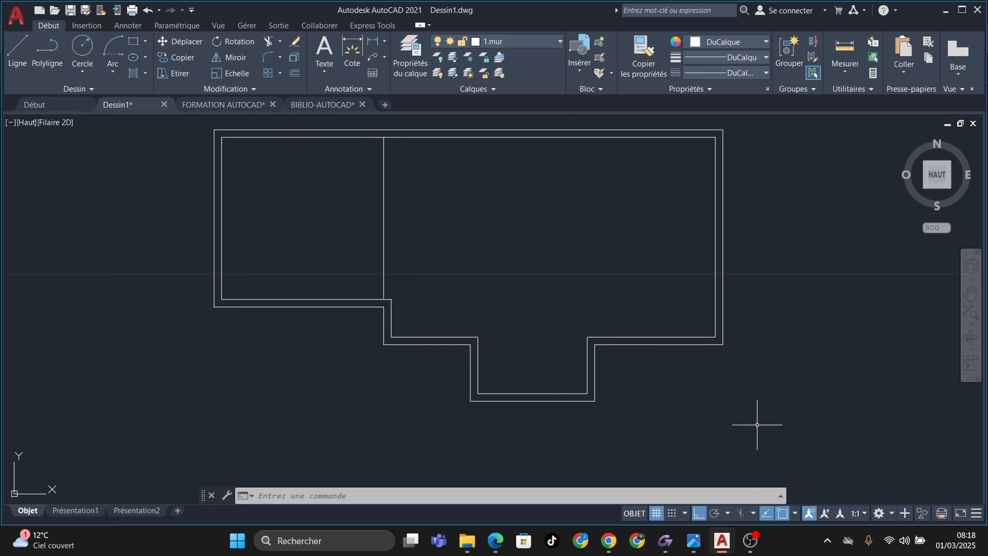
scroll(384, 268, "up", 3)
scroll(384, 268, "up", 2)
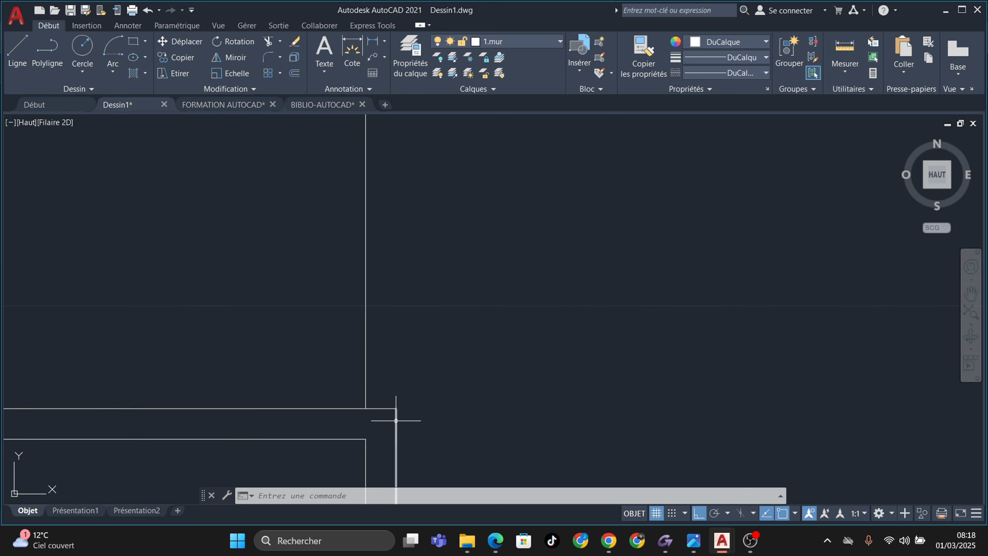
Stretch the house-side line of the garage partition up to the inner line of the top exterior wall
left_click(397, 412)
left_click(396, 408)
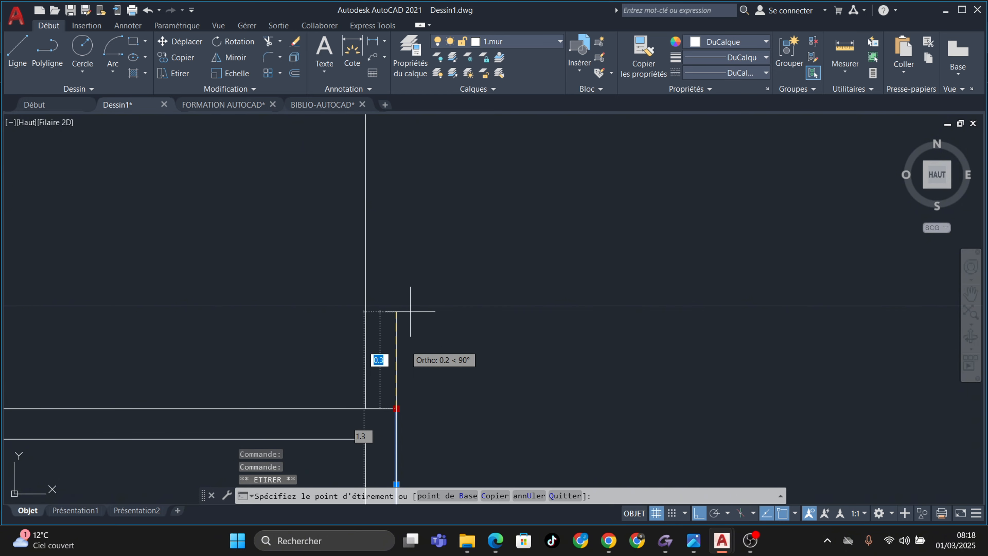
scroll(411, 312, "down", 3)
scroll(401, 315, "up", 6)
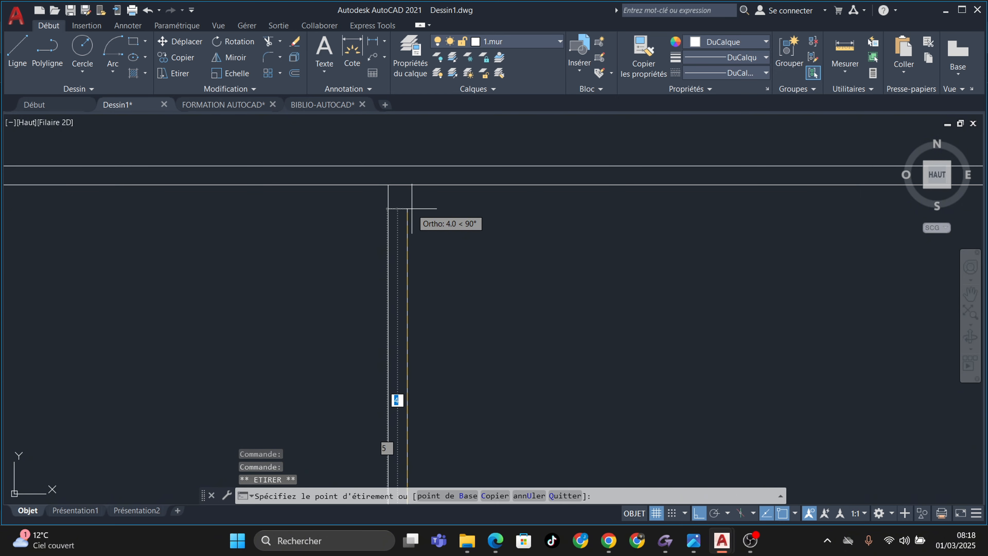
left_click(411, 181)
key("Escape")
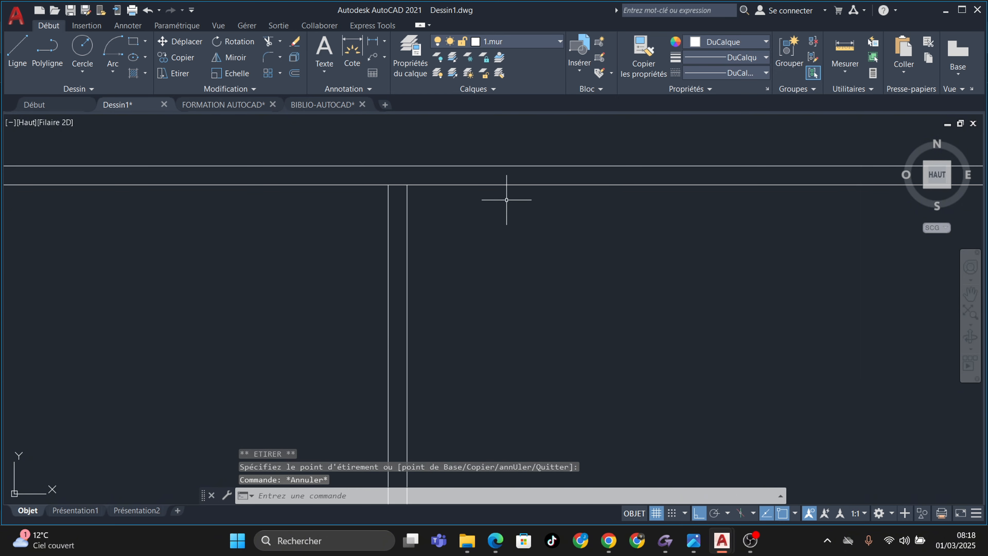
Inspect the finished garage partition, examine the kitchen and bedroom dimensions in Drawing1-Layout2.pdf in Edge, and return to the AutoCAD drawing
scroll(457, 258, "down", 3)
scroll(425, 360, "up", 5)
scroll(428, 350, "down", 3)
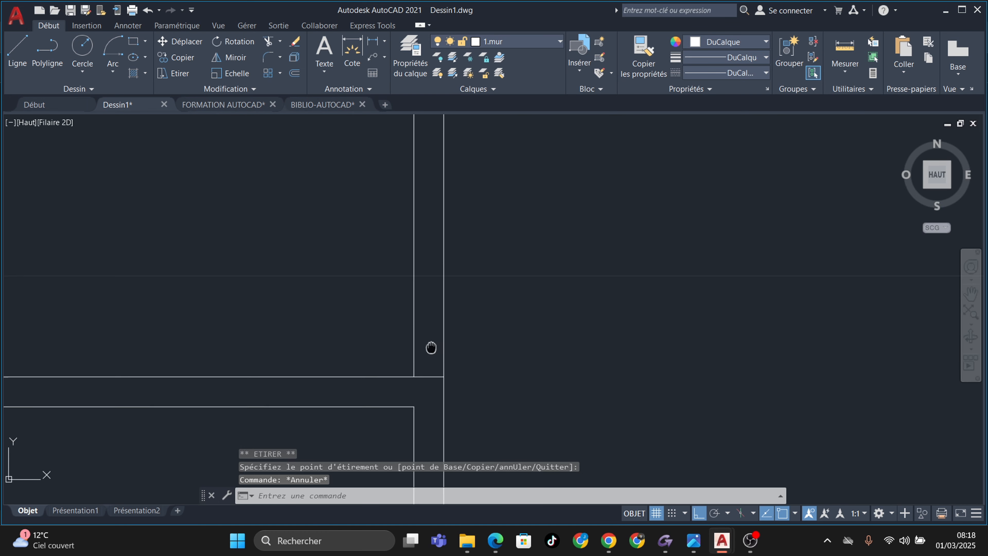
scroll(426, 281, "up", 3)
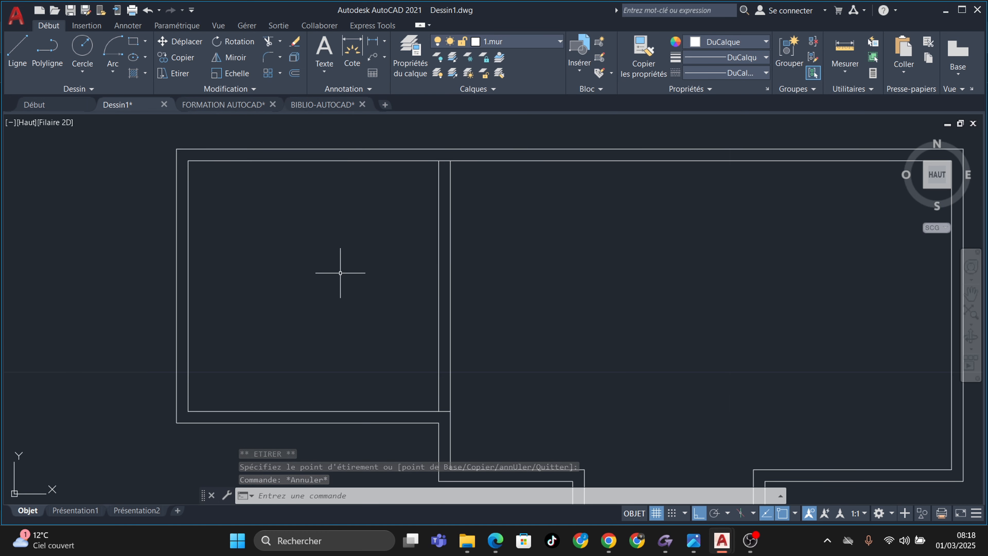
middle_click_drag(341, 273, 355, 279)
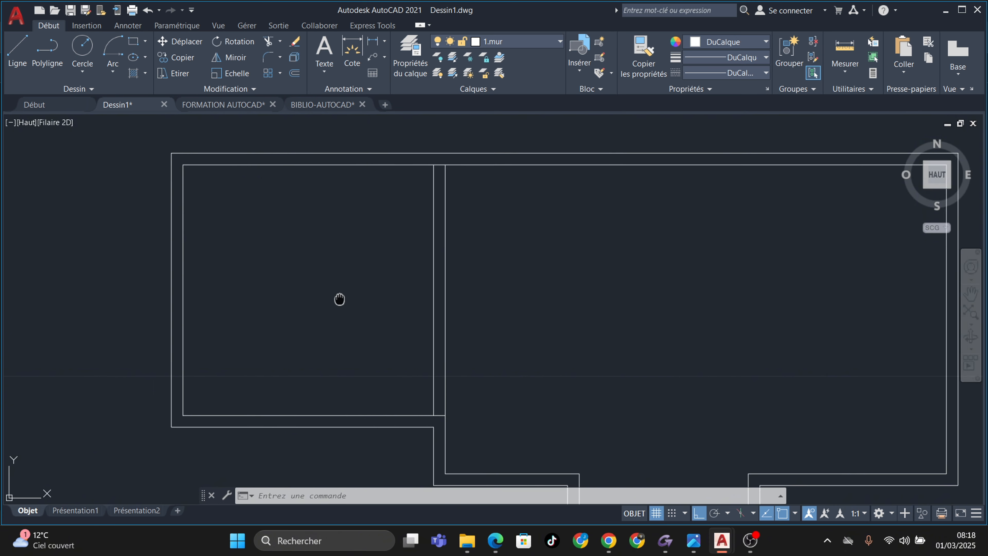
scroll(434, 294, "down", 3)
scroll(421, 291, "up", 2)
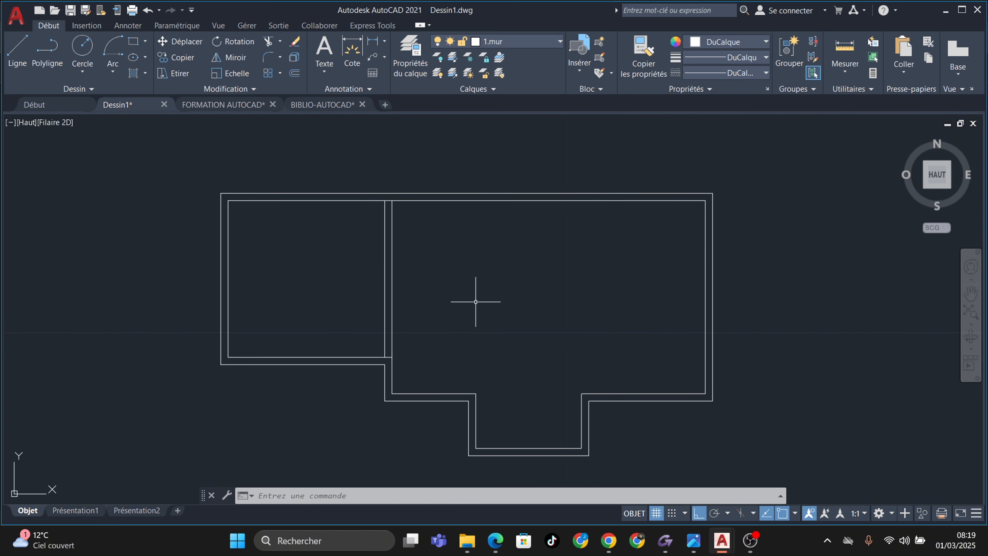
mouse_move(495, 541)
left_click(460, 482)
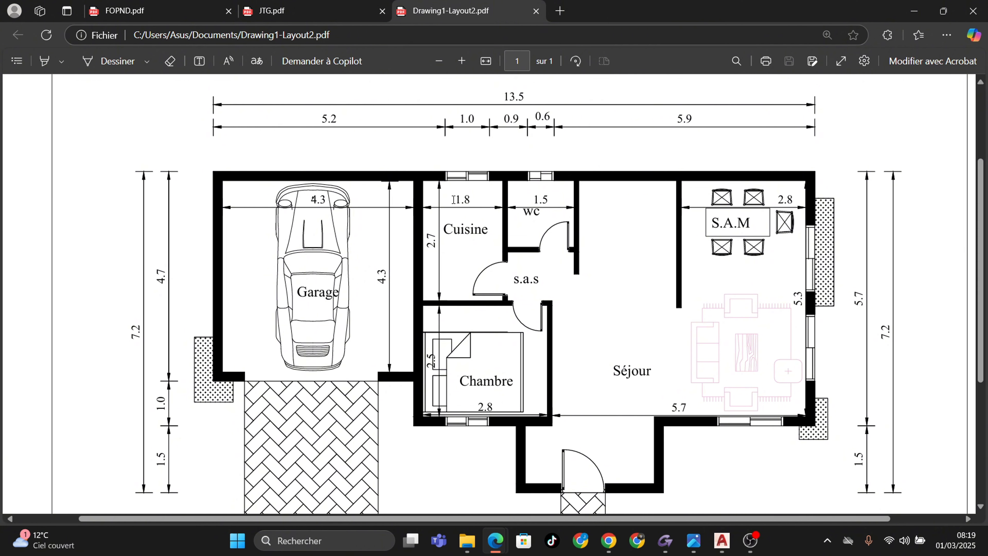
left_click(912, 10)
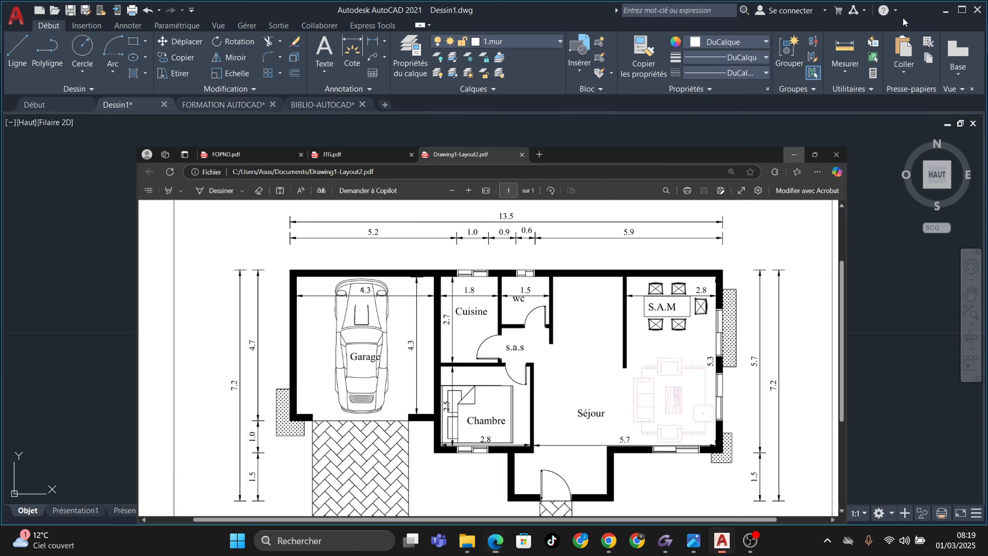
Offset the inner line of the bedroom's bottom exterior wall 2.5 upward to place the first face of the bedroom-kitchen partition
scroll(430, 409, "up", 2)
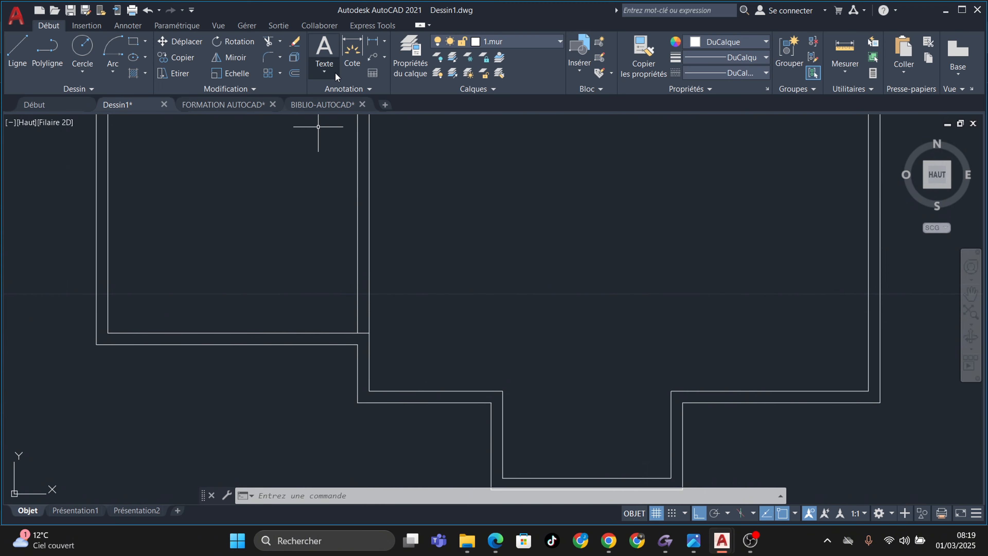
left_click(299, 73)
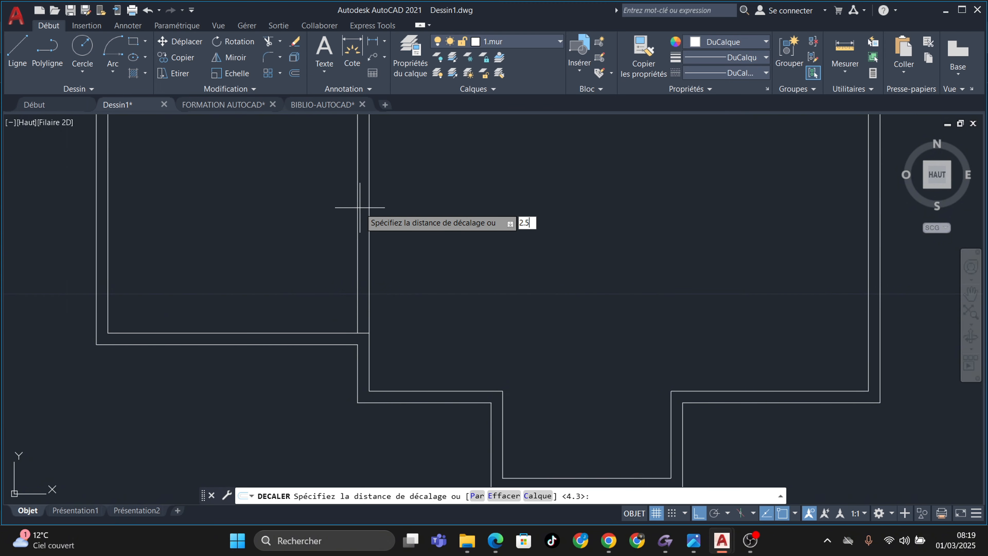
type("2.5")
key("Return")
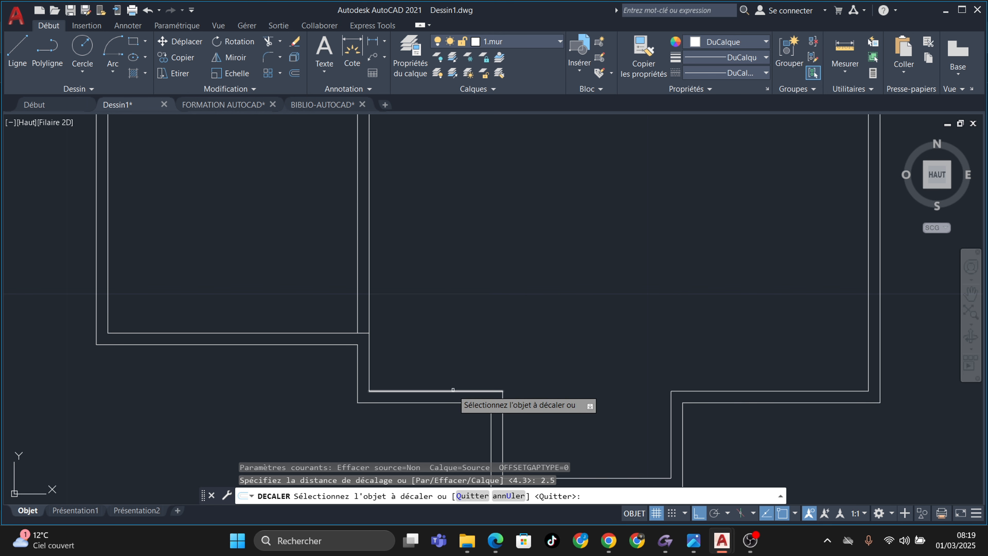
left_click(453, 390)
left_click(434, 212)
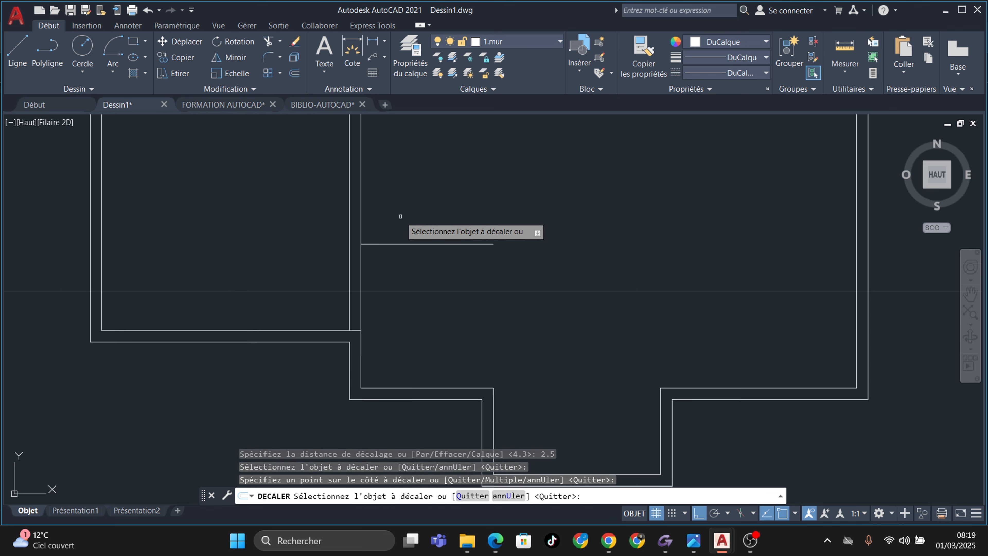
scroll(359, 263, "down", 2)
key("Escape")
key("Escape")
key("Escape")
key("Escape")
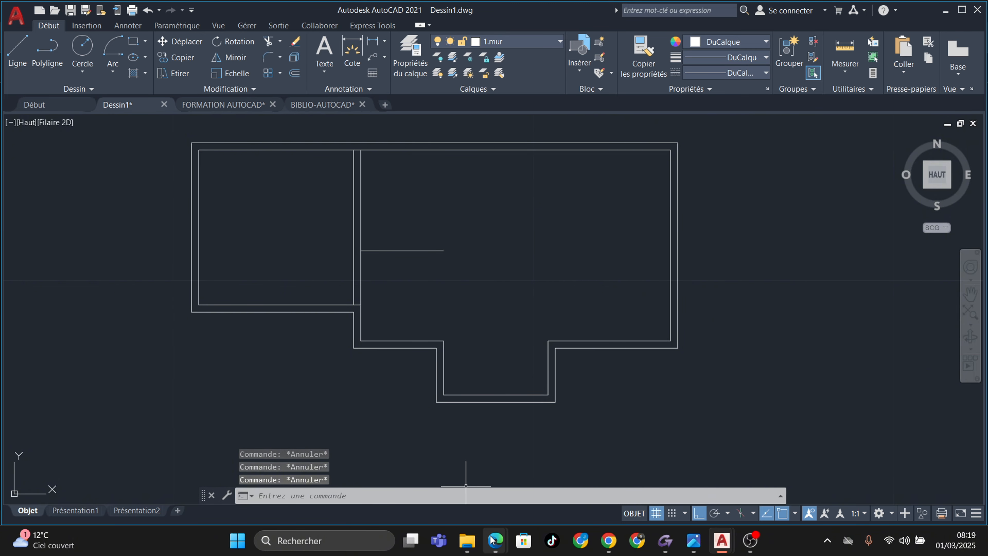
Offset the bedroom-kitchen partition's first face 0.1 upward to form its second face
mouse_move(491, 539)
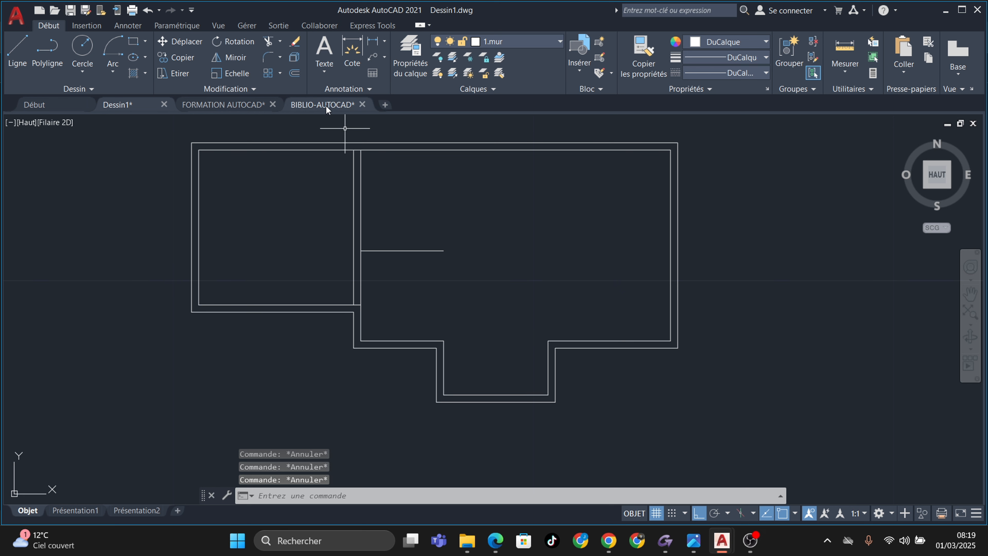
left_click(296, 74)
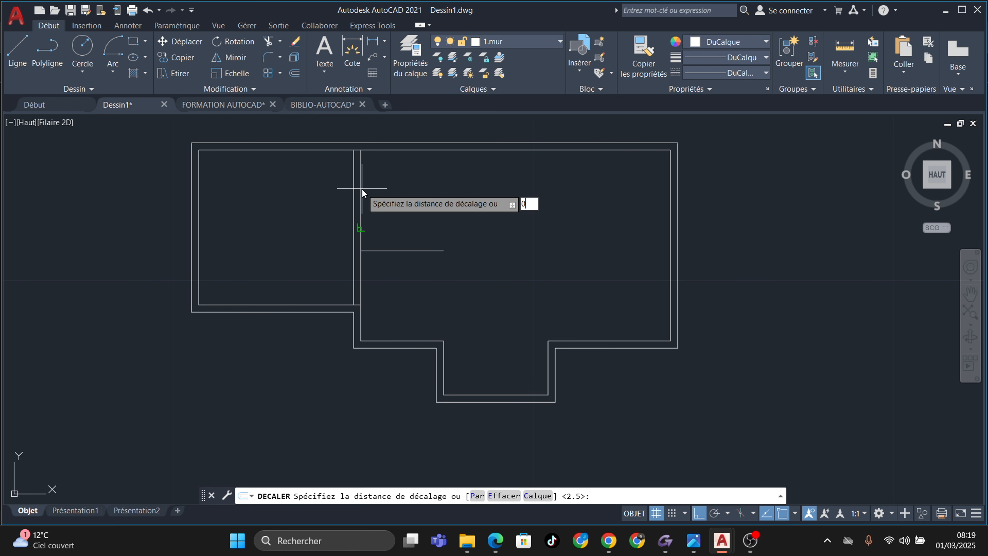
key("Return")
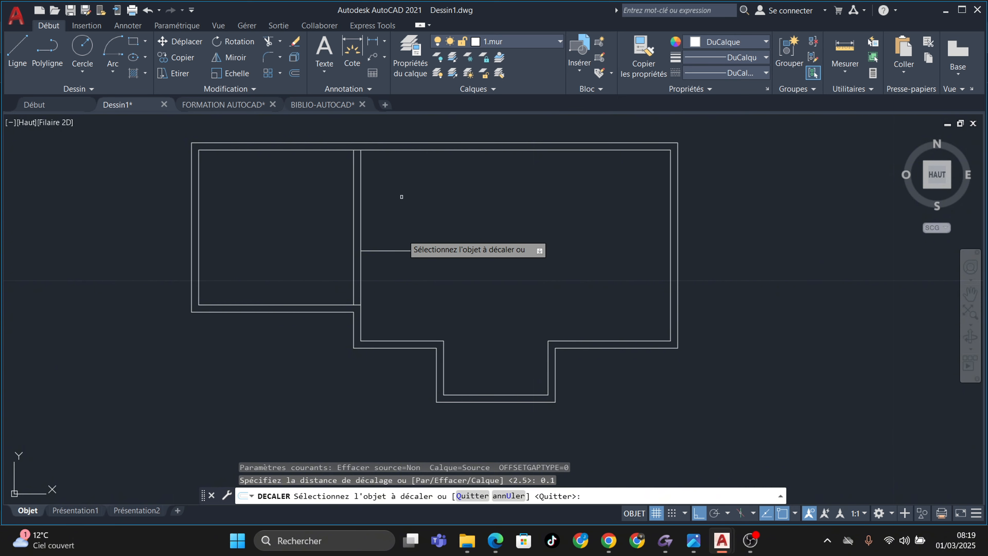
left_click(411, 251)
left_click(404, 225)
scroll(397, 230, "up", 5)
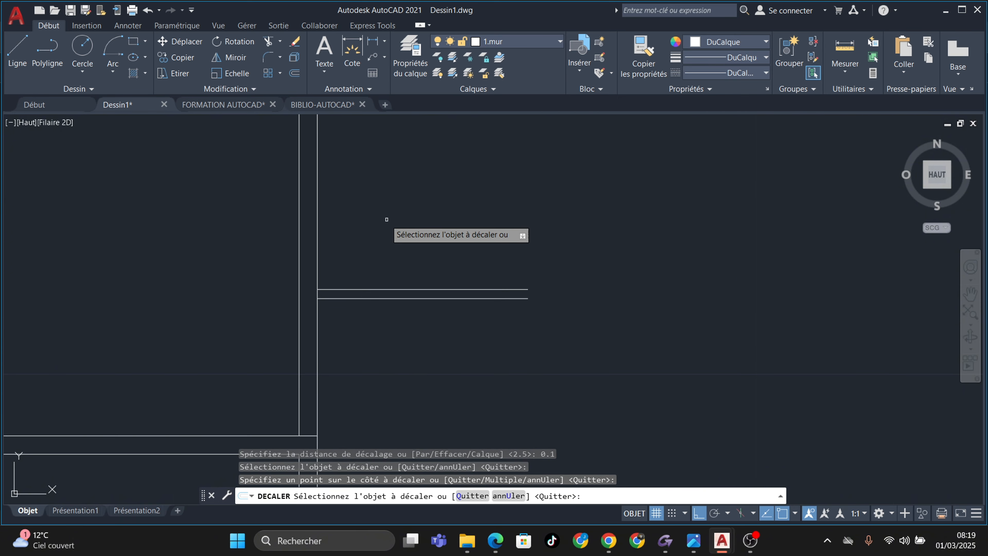
key("Escape")
key("Escape")
key("Escape")
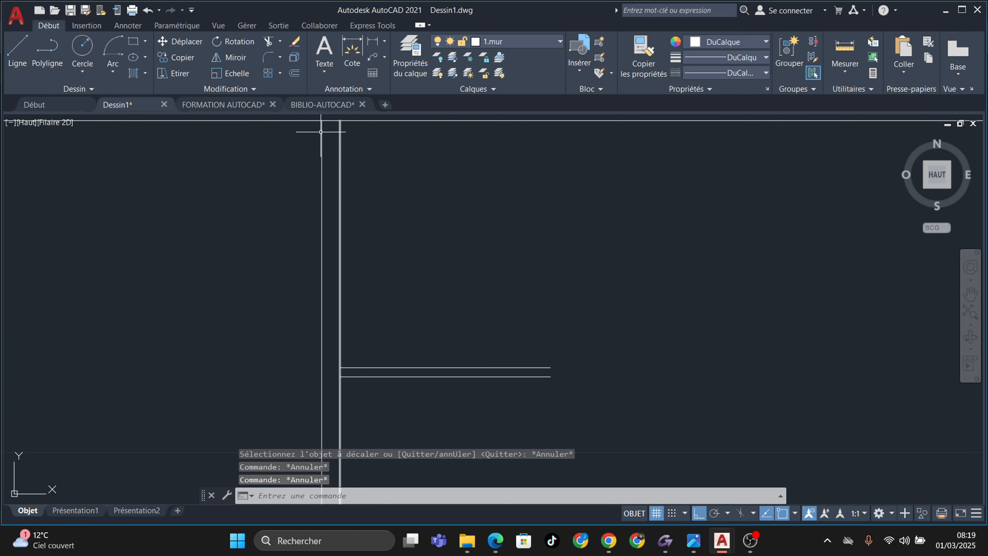
Check the kitchen width in Drawing1-Layout2.pdf in Edge and return to the AutoCAD drawing
mouse_move(495, 541)
left_click(403, 418)
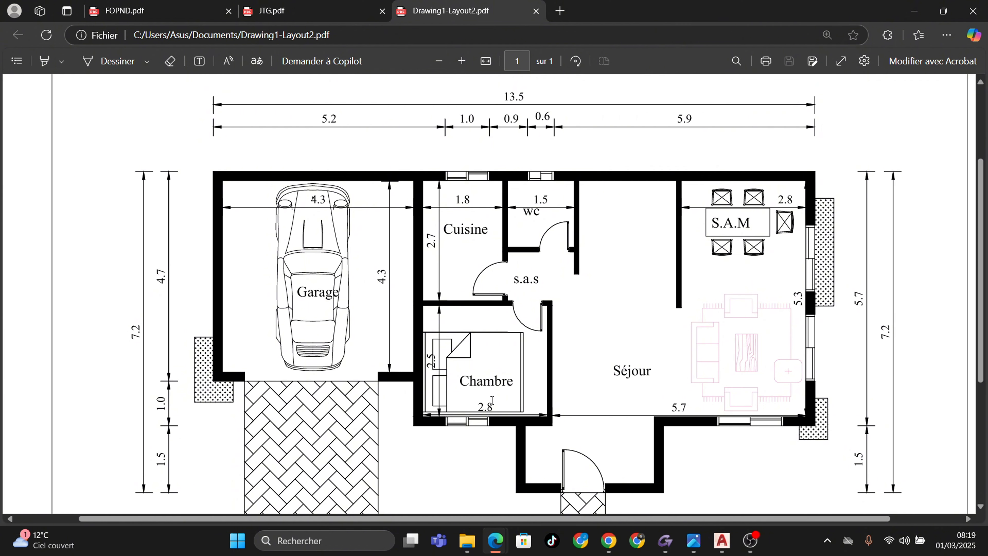
left_click(913, 12)
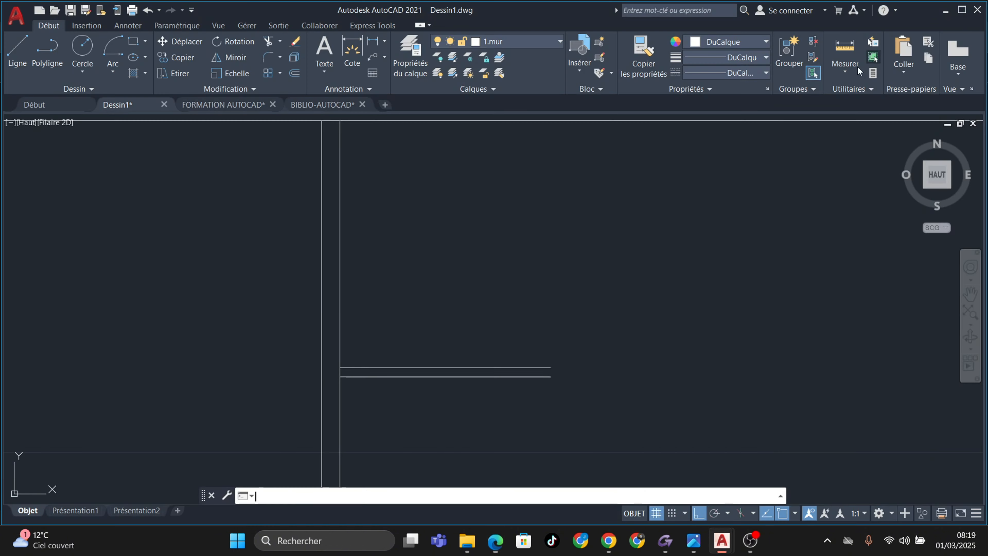
Offset the house-side line of the garage partition 1.8 to the right to place the first face of the kitchen's right partition
mouse_move(386, 270)
middle_mouse_down()
mouse_move(411, 327)
mouse_move(387, 237)
middle_mouse_up()
scroll(410, 326, "down", 2)
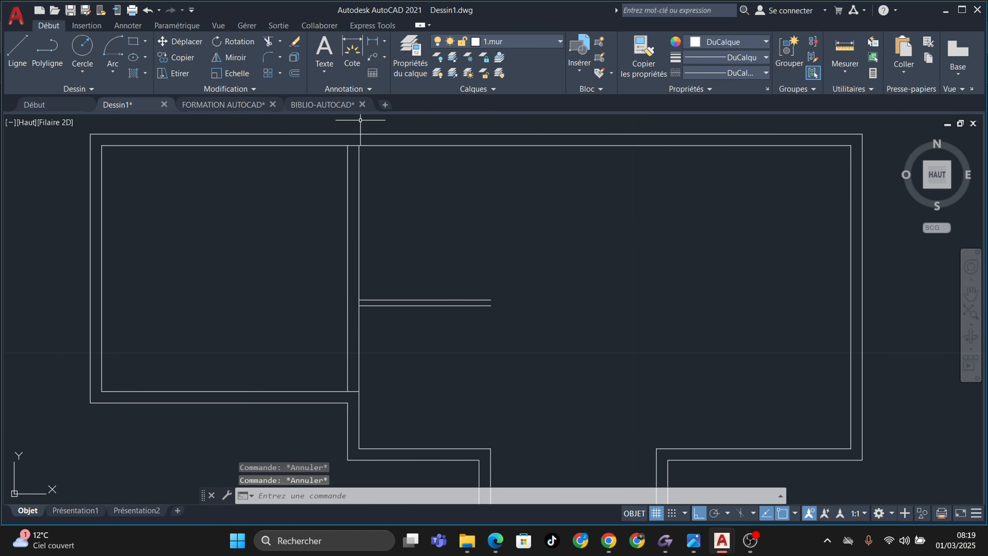
left_click(295, 73)
type("1.")
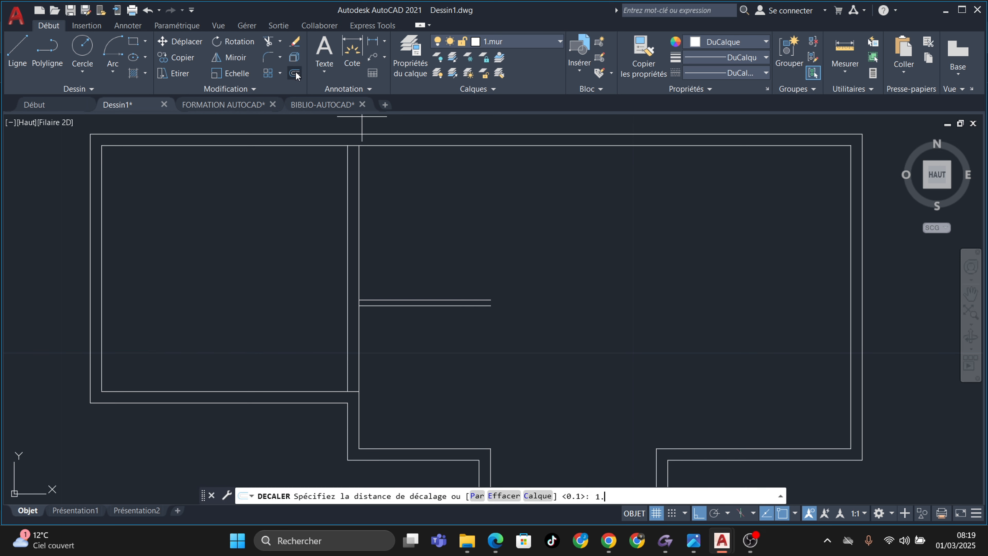
type("8")
key("Return")
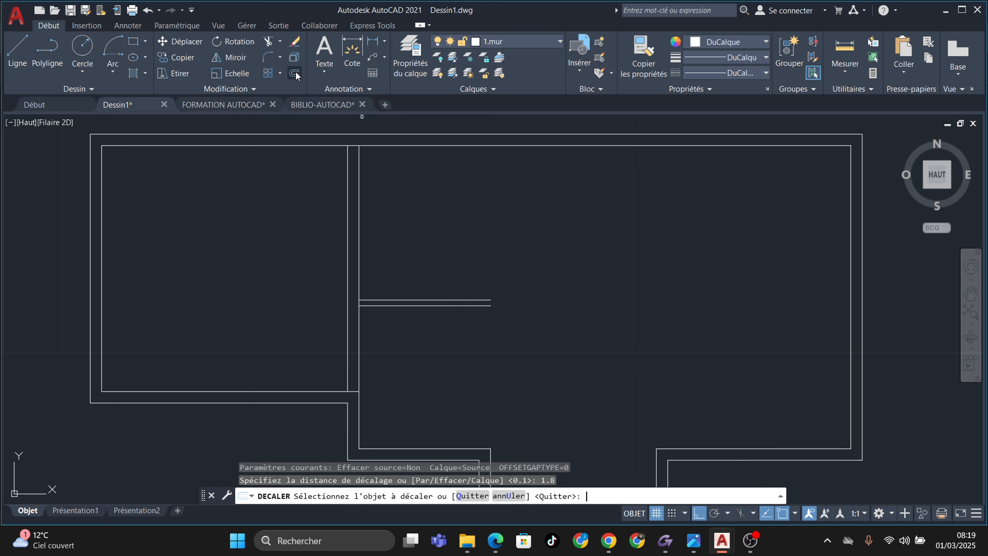
left_click(359, 226)
left_click(448, 211)
scroll(542, 196, "down", 3)
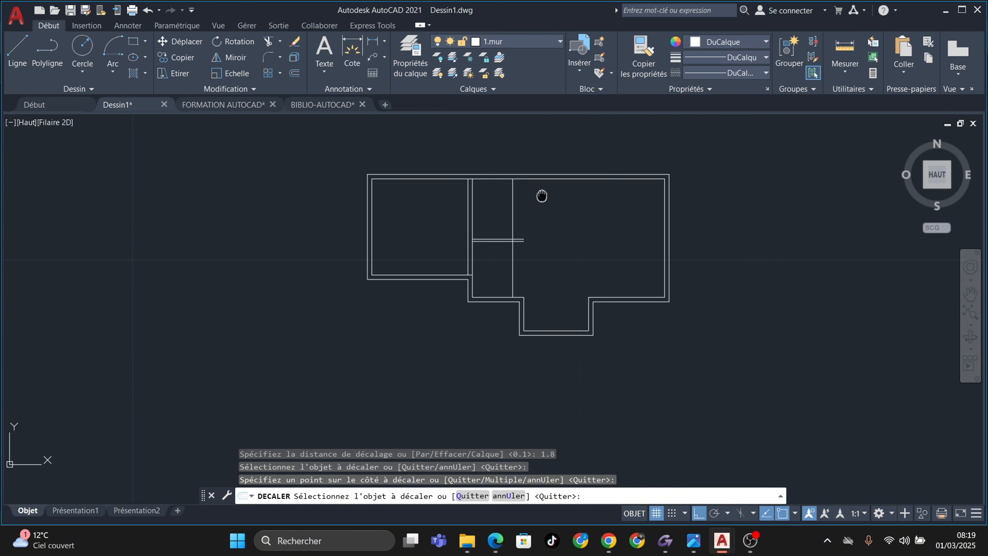
scroll(541, 196, "up", 5)
key("Escape")
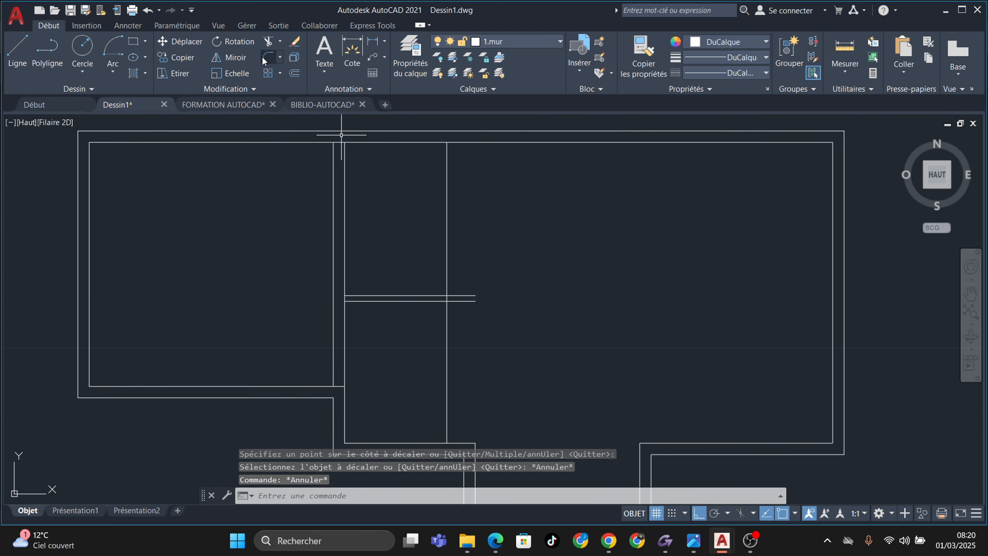
Offset the first face of the kitchen's right partition 0.1 to the right to form its second face
left_click(294, 74)
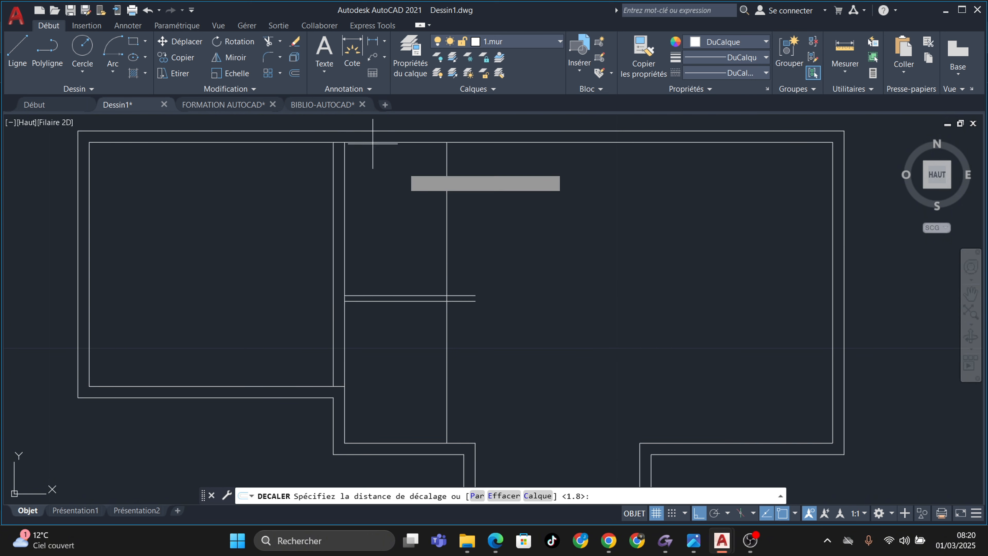
type("0.1")
key("Return")
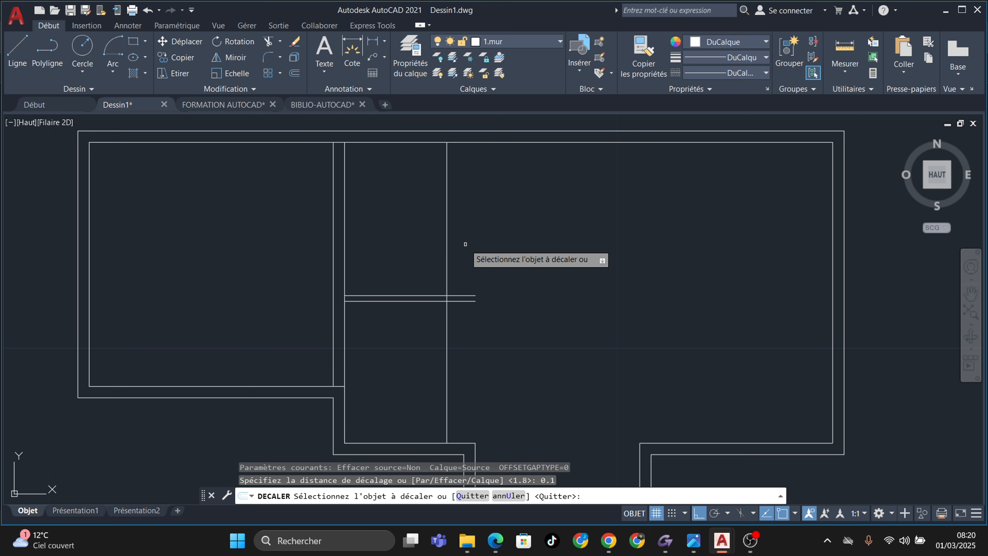
left_click(445, 231)
left_click(529, 275)
mouse_move(530, 275)
middle_mouse_down()
mouse_move(530, 258)
mouse_move(459, 268)
middle_mouse_up()
key("Escape")
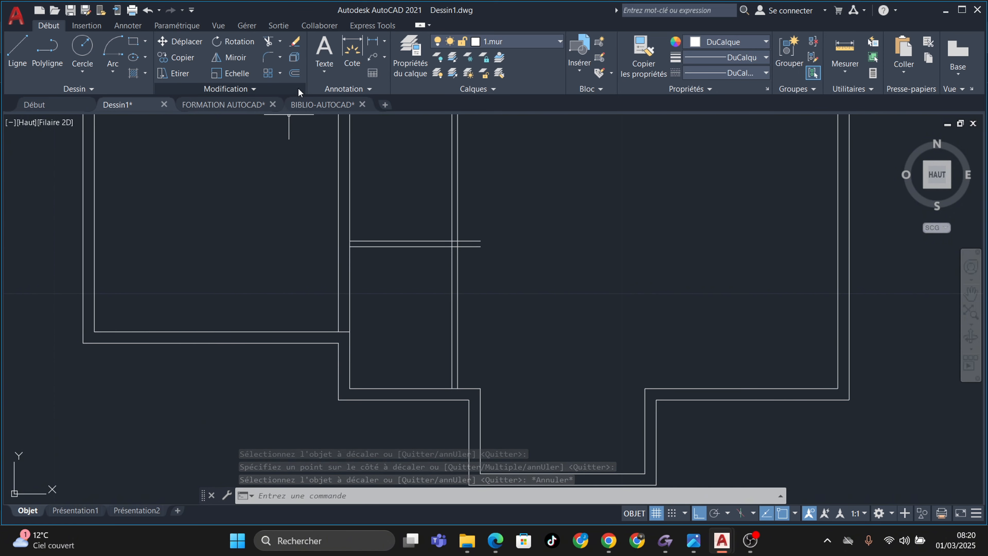
Trim the house-side line of the garage partition between the two faces of the bedroom-kitchen partition
left_click(268, 40)
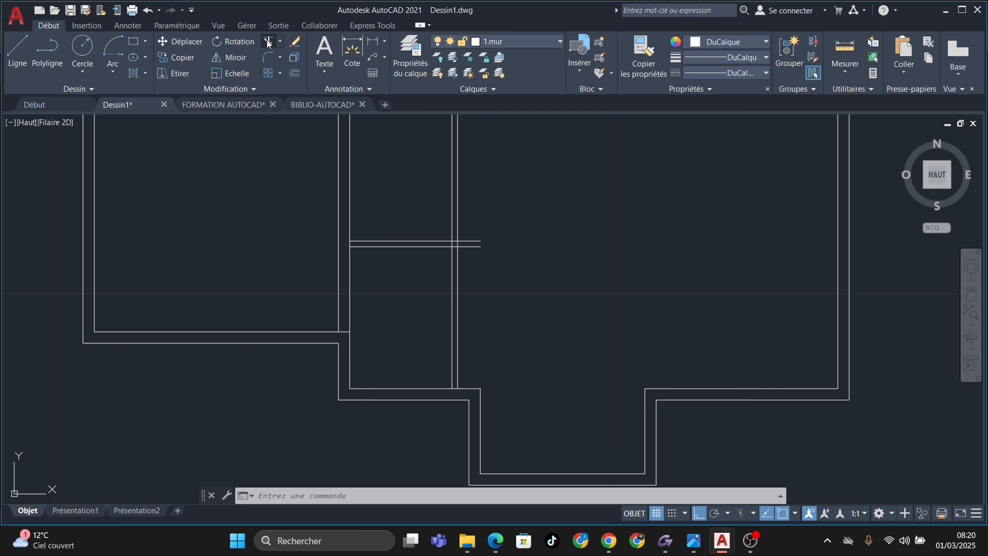
scroll(391, 241, "up", 8)
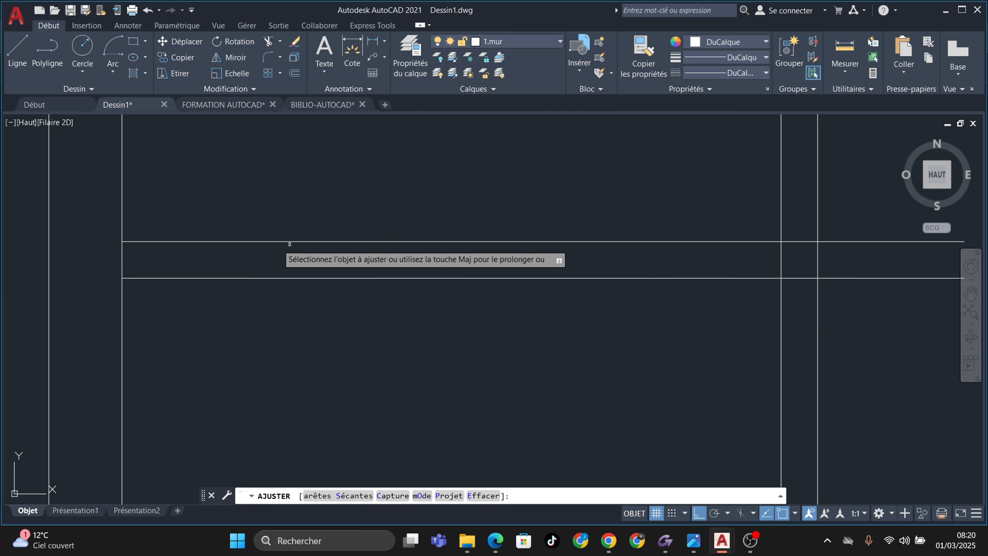
left_click(118, 255)
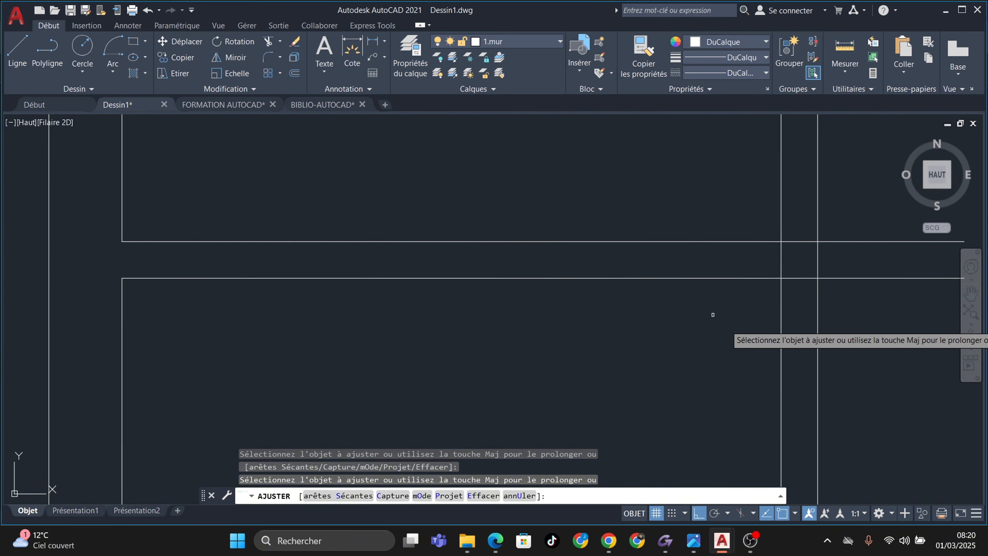
Trim both lines of the kitchen's right partition below the bedroom-kitchen partition
middle_click_drag(711, 313, 597, 252)
left_click(724, 264)
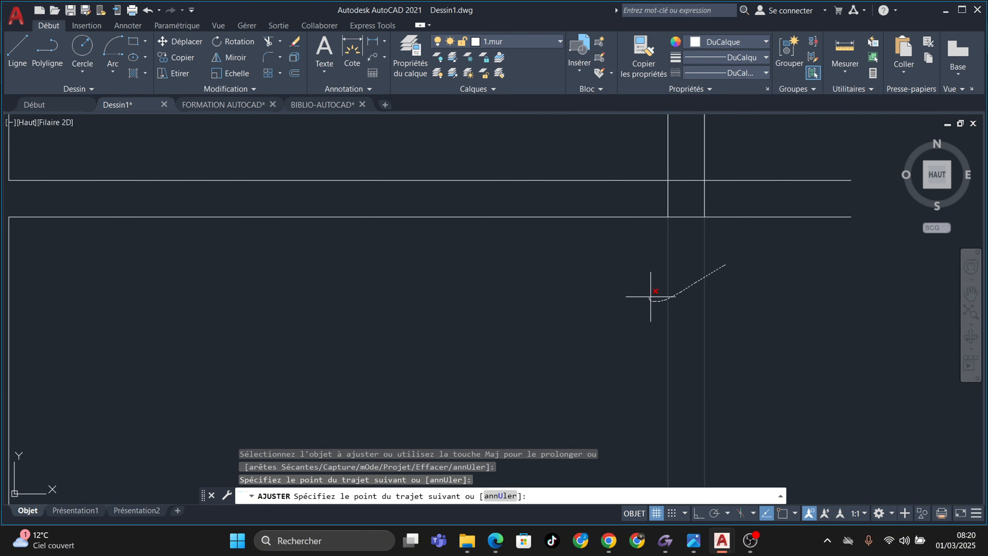
key("Return")
left_click(761, 172)
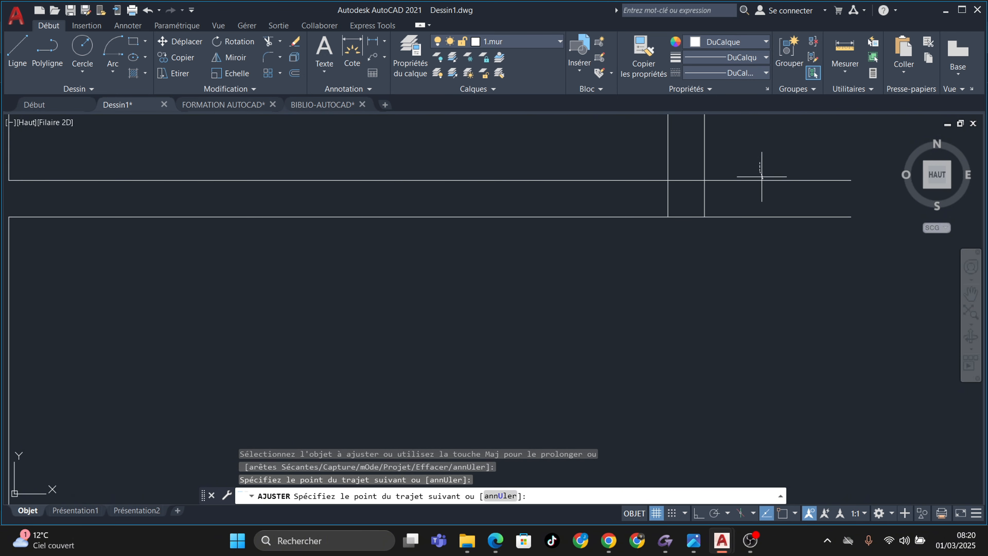
left_click_drag(762, 170, 759, 168)
scroll(772, 271, "down", 3)
middle_click_drag(772, 270, 744, 235)
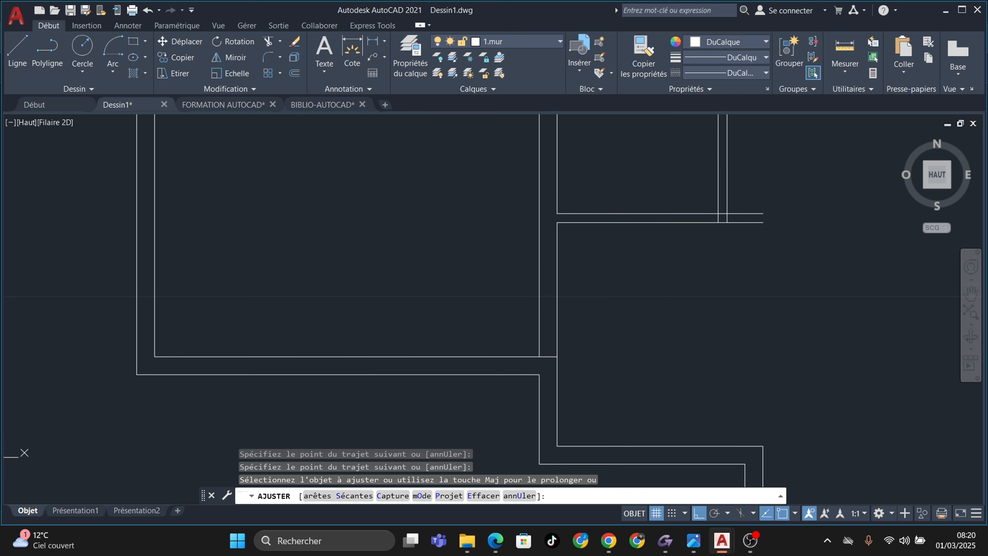
key("Escape")
key("Escape")
key("Escape")
middle_click_drag(645, 304, 566, 256)
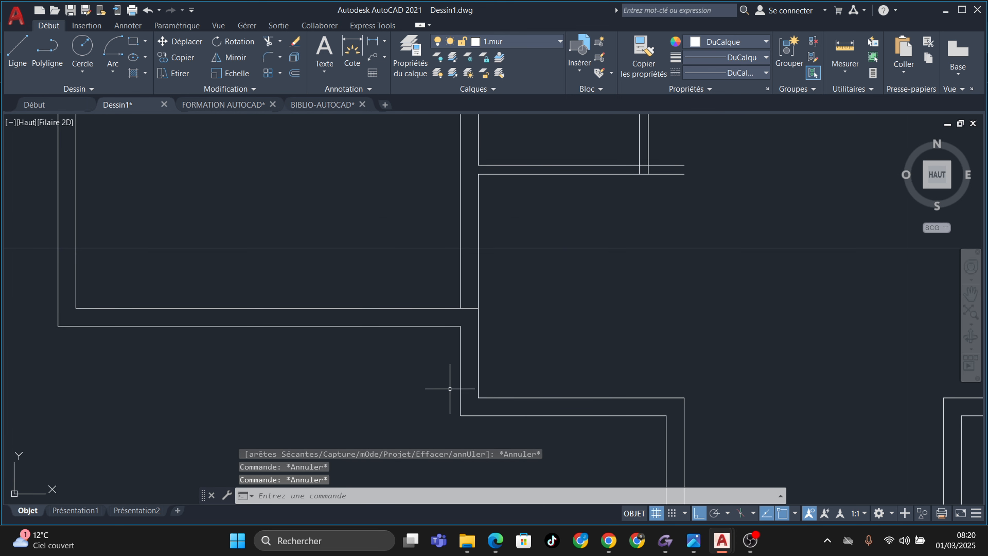
Check the bedroom width in Drawing1-Layout2.pdf in Edge and return to the AutoCAD drawing
mouse_move(495, 540)
left_click(468, 495)
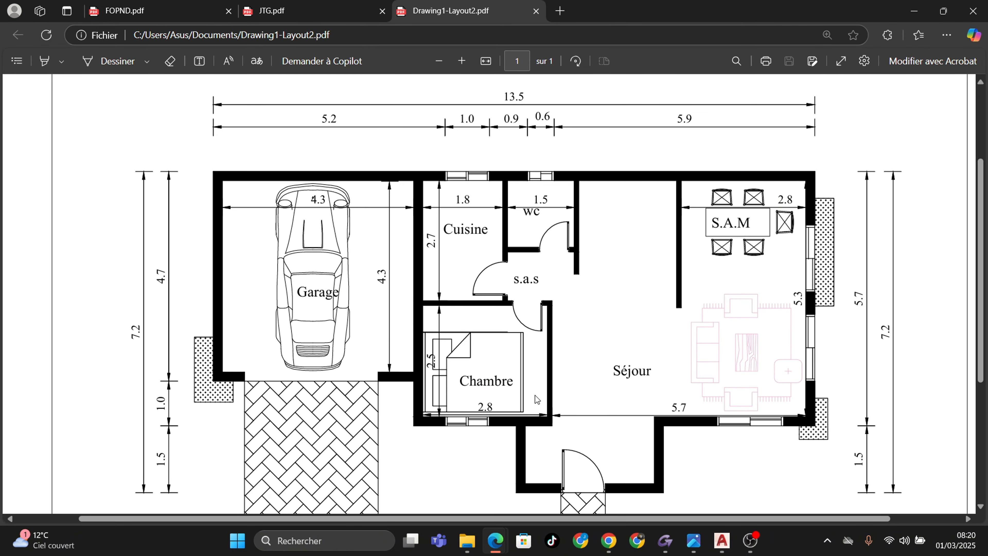
left_click(915, 10)
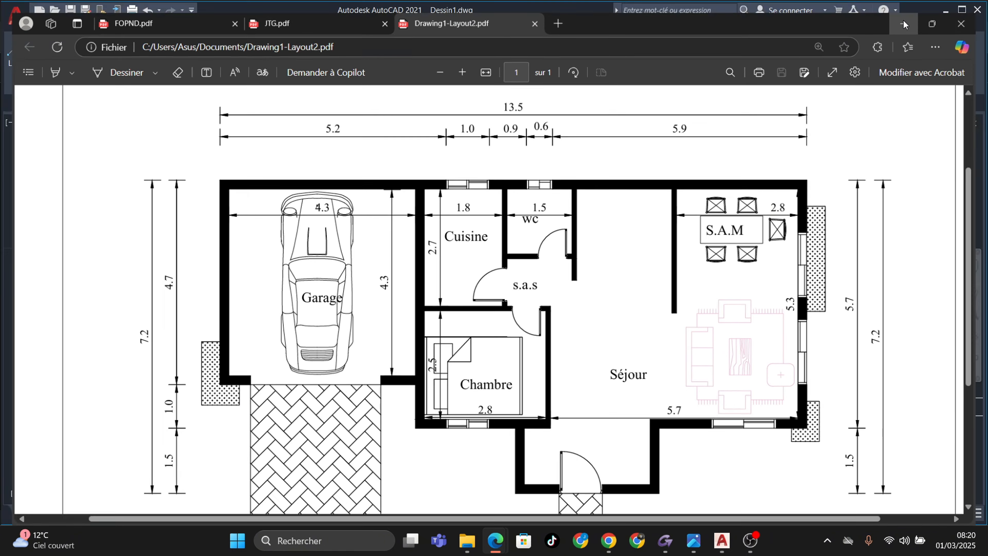
Offset the bedroom's garage-side wall line 2.8 to the right to place the first face of the bedroom's right partition
middle_click_drag(503, 258, 455, 331)
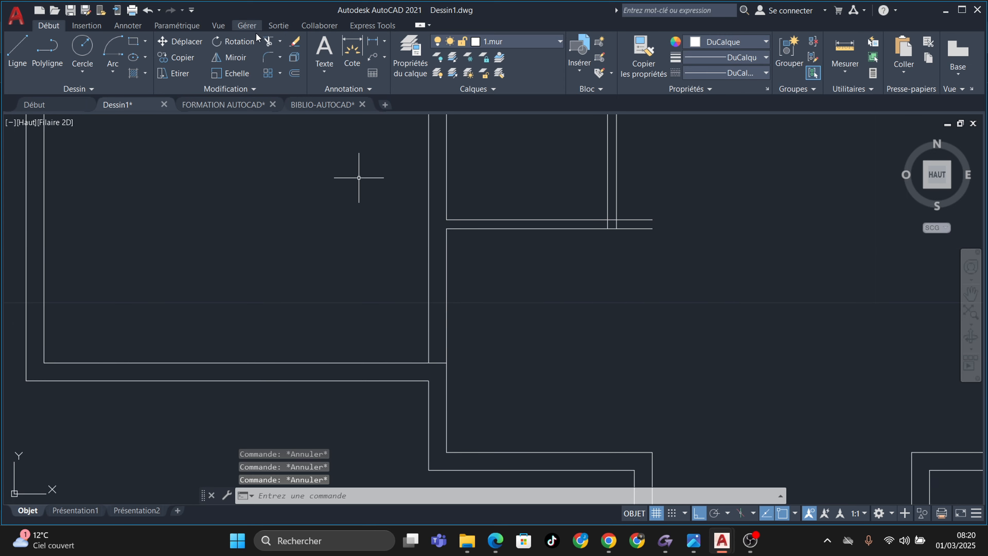
left_click(293, 75)
type("2")
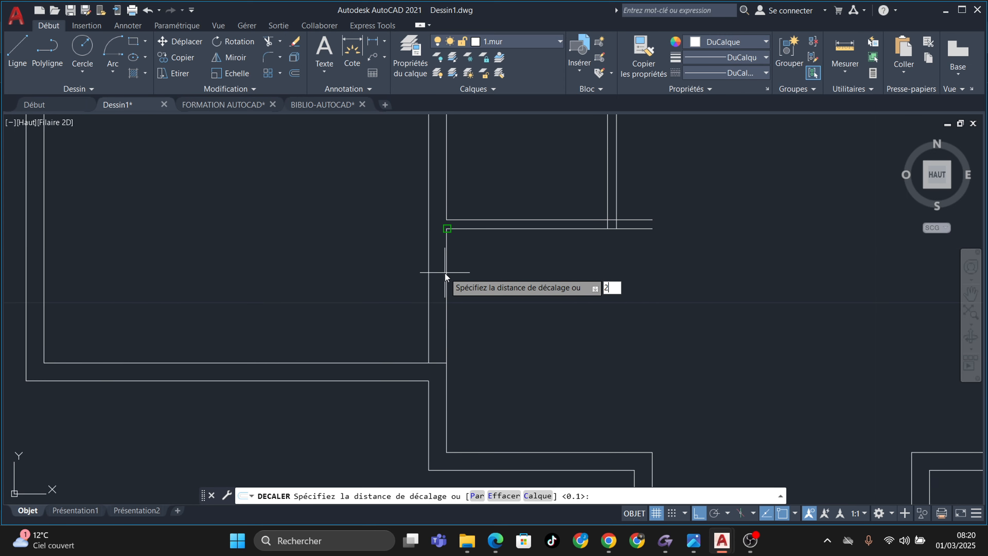
type(".8")
key("Return")
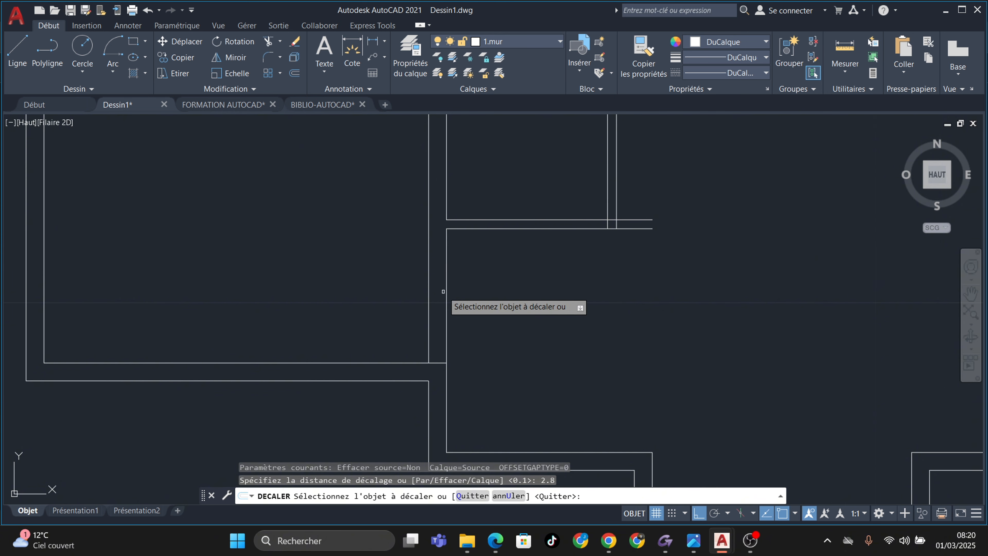
left_click(447, 291)
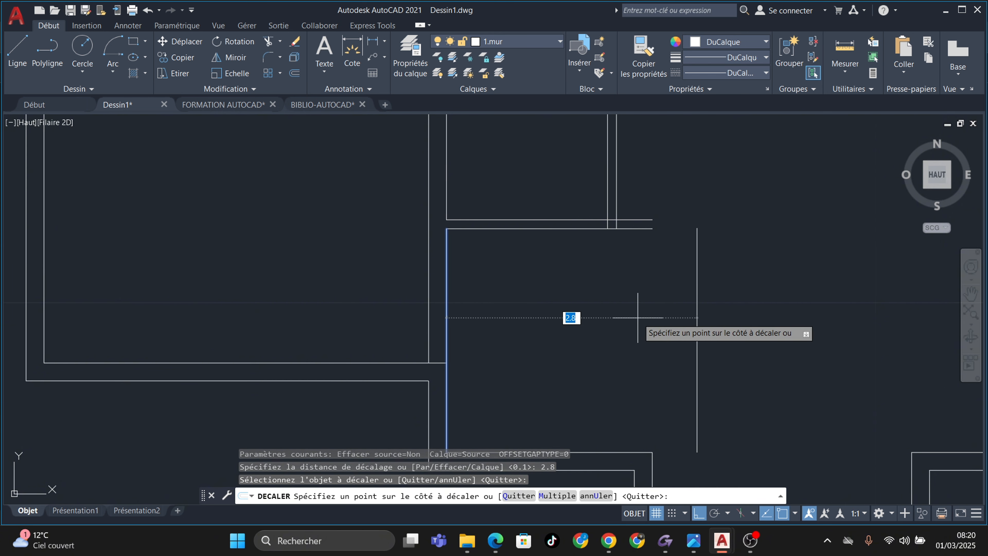
left_click(584, 317)
middle_click_drag(642, 320, 609, 251)
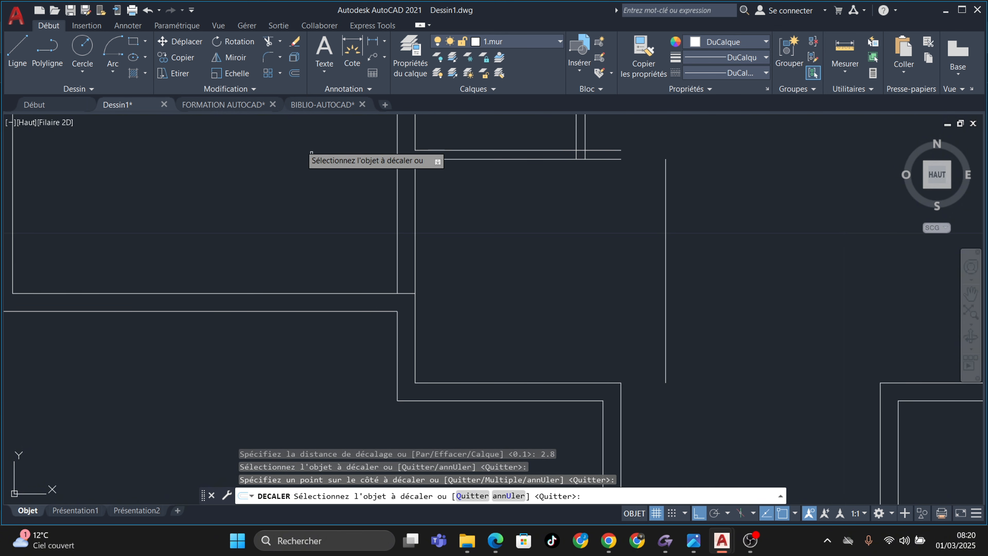
Review the bedroom and entrance wall layout in Drawing1-Layout2.pdf in Edge, return to AutoCAD and end the offset command
mouse_move(495, 540)
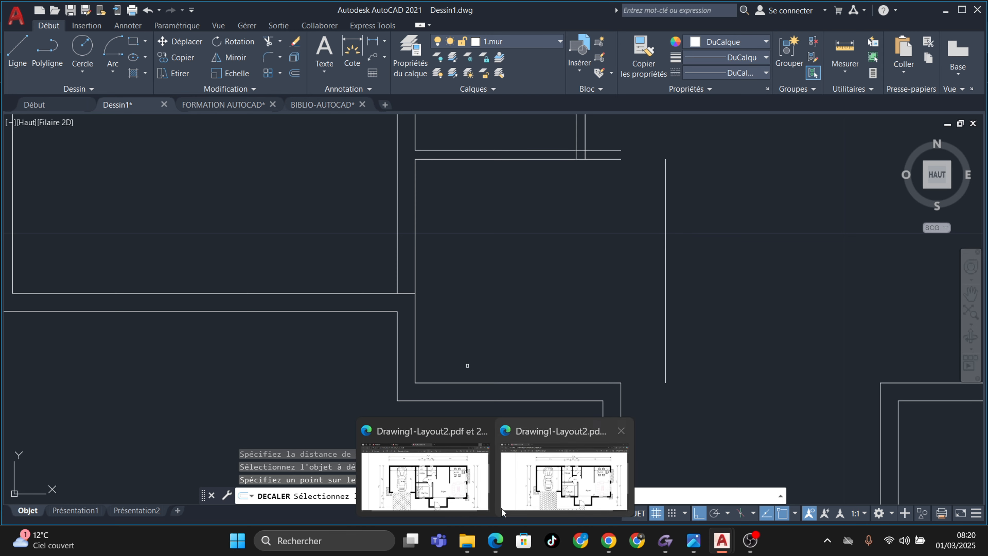
left_click(430, 488)
scroll(438, 372, "down", 3)
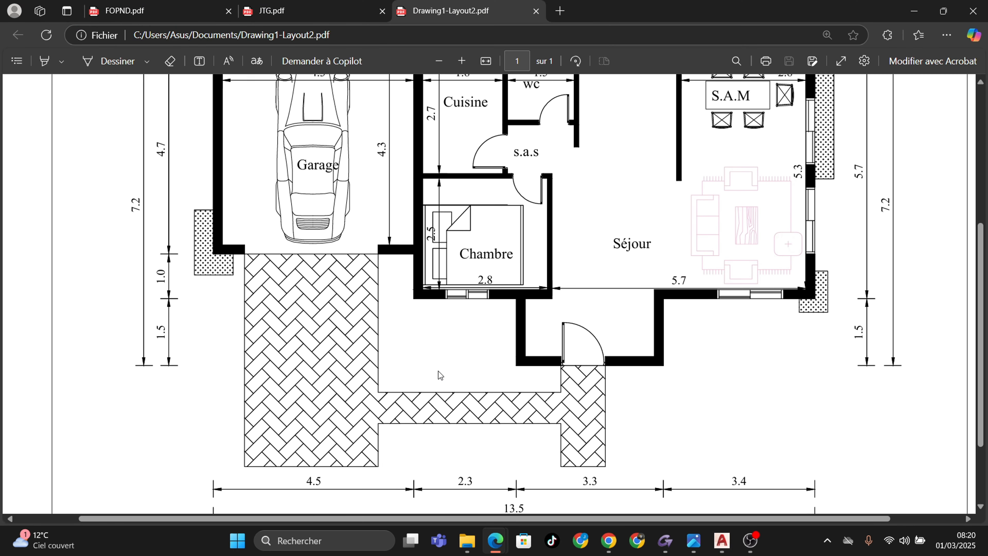
scroll(438, 371, "up", 2)
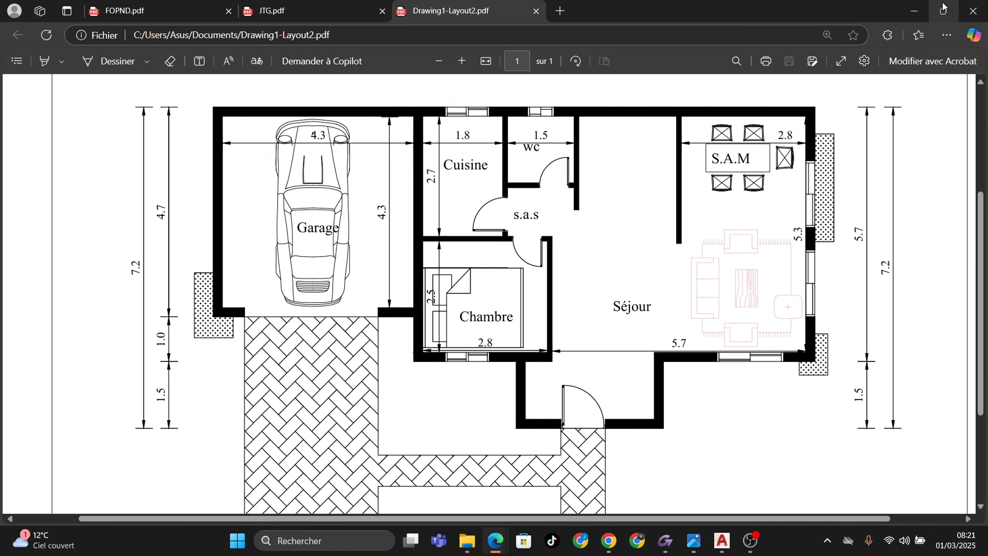
left_click(919, 9)
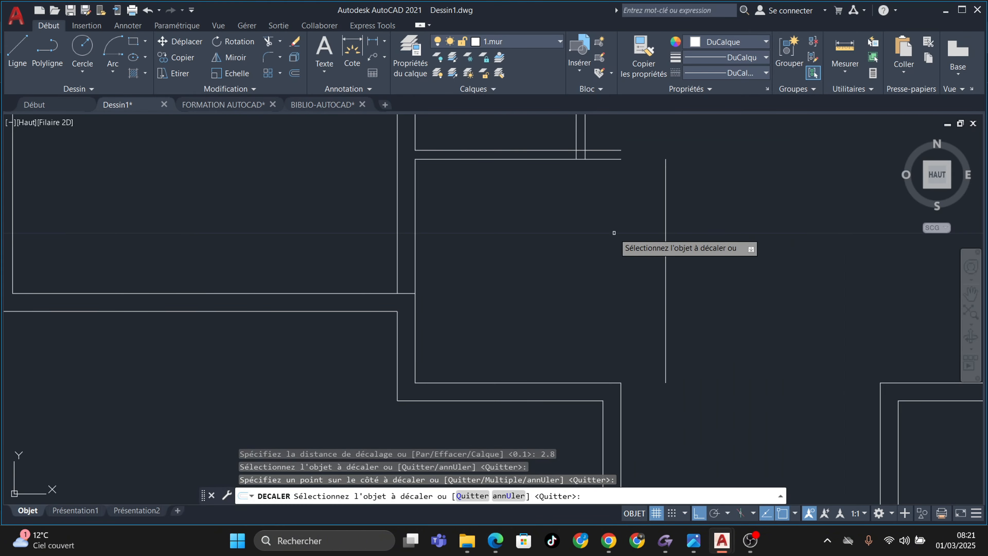
key("Escape")
key("Escape")
key("Escape")
Offset the first face of the bedroom's right partition by 0.1 to form its second face
mouse_move(628, 375)
middle_mouse_down()
mouse_move(628, 320)
mouse_move(644, 287)
middle_mouse_up()
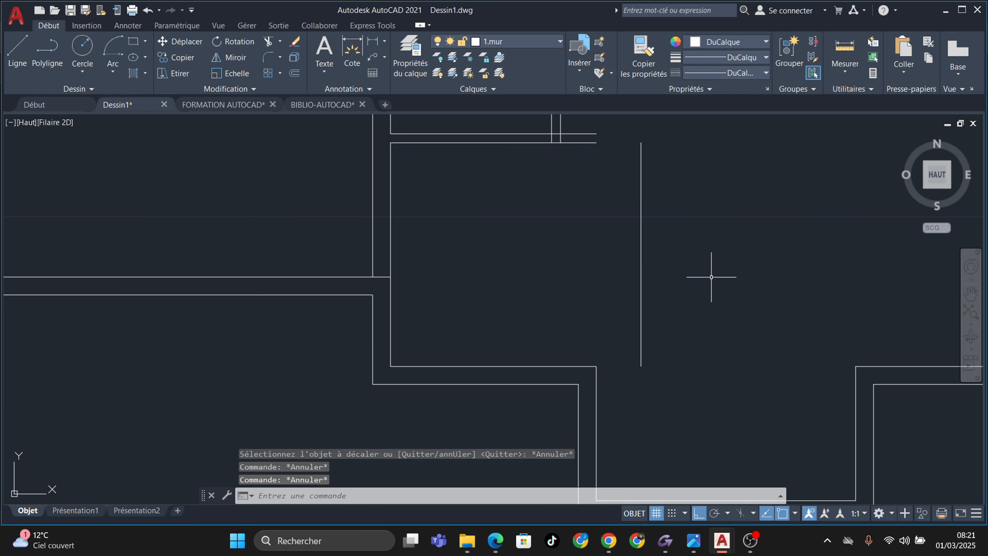
middle_click_drag(454, 155, 440, 177)
left_click(294, 75)
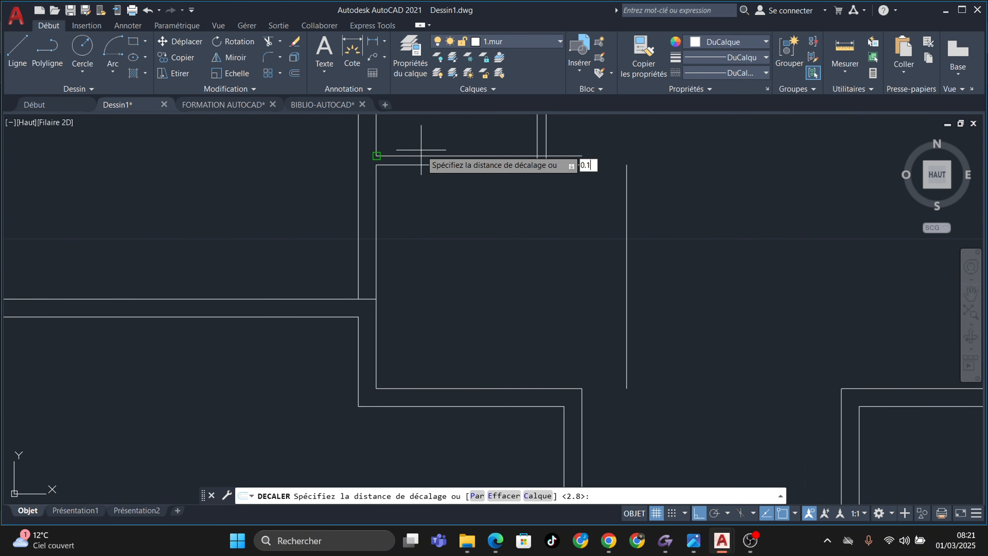
key("Return")
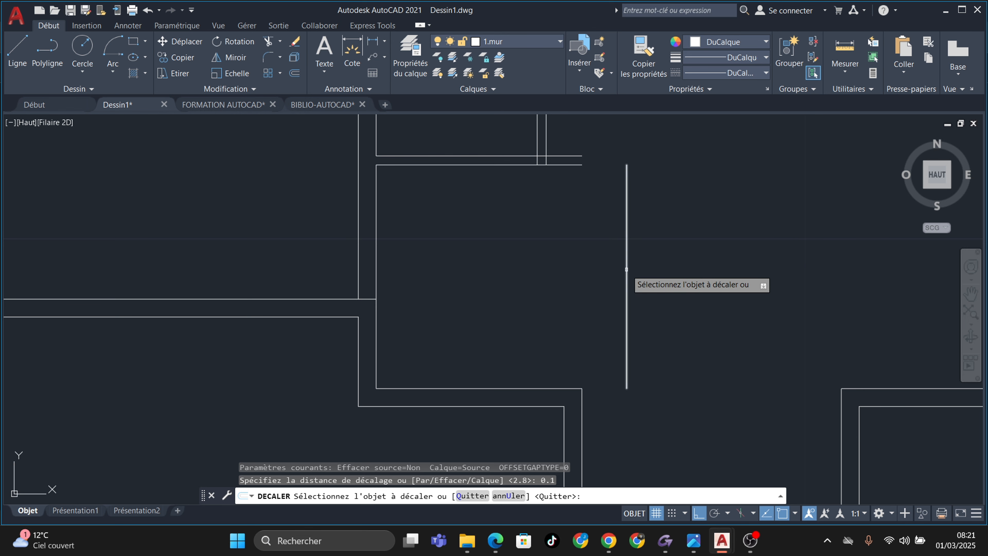
Offset the bedroom's loose vertical line 0.1 outward to its right to give the partition its thickness
left_click(630, 274)
left_click(695, 278)
scroll(668, 310, "down", 4)
scroll(655, 351, "up", 2)
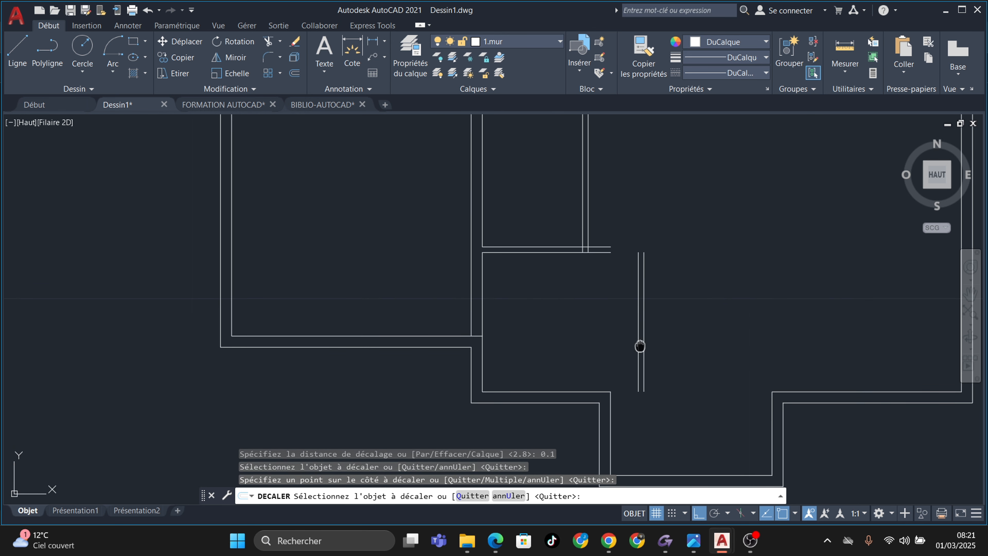
middle_click_drag(641, 347, 606, 372)
key("Escape")
key("Escape")
key("Escape")
key("Escape")
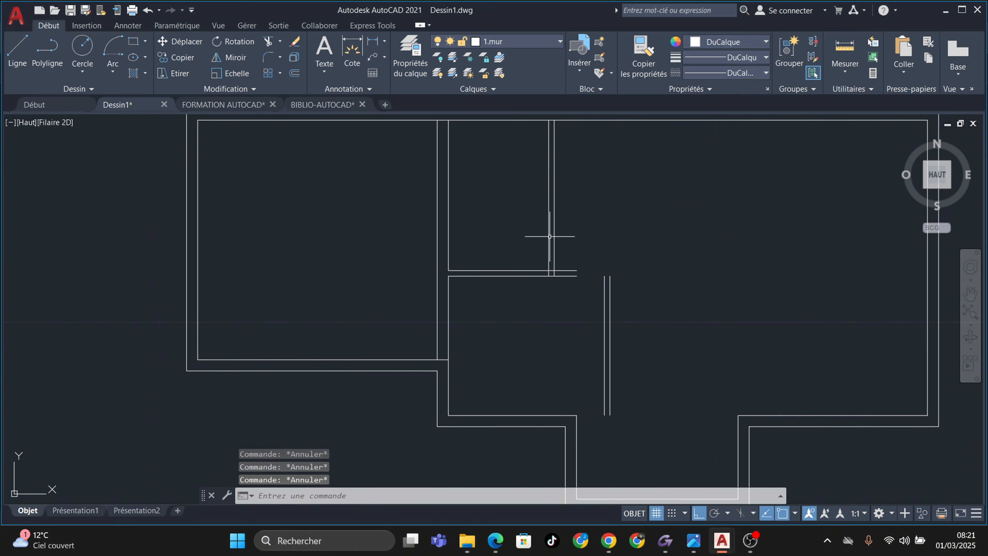
Join the bedroom's horizontal and vertical partition lines into square inner and outer upper-right corners with zero-radius Fillet
left_click(267, 56)
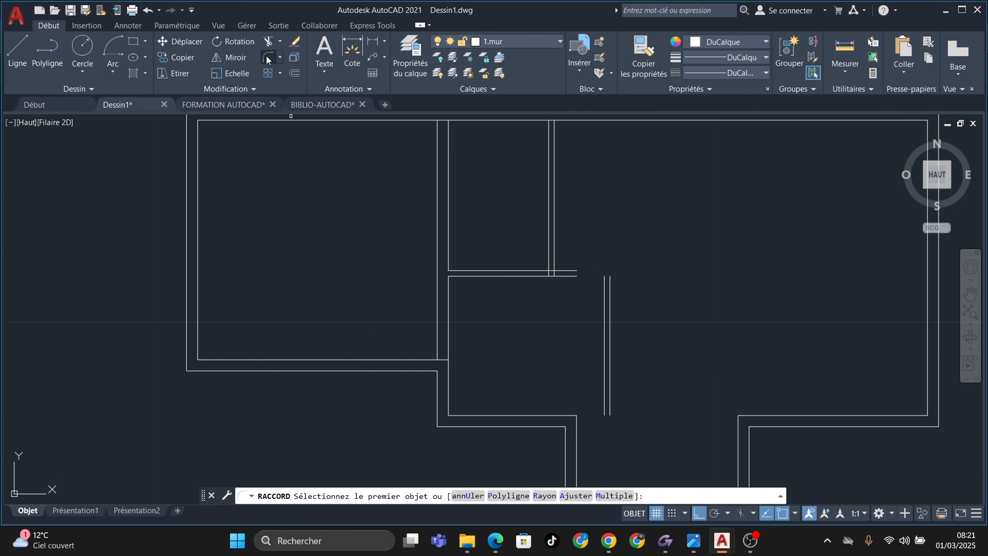
left_click(575, 276)
left_click(606, 301)
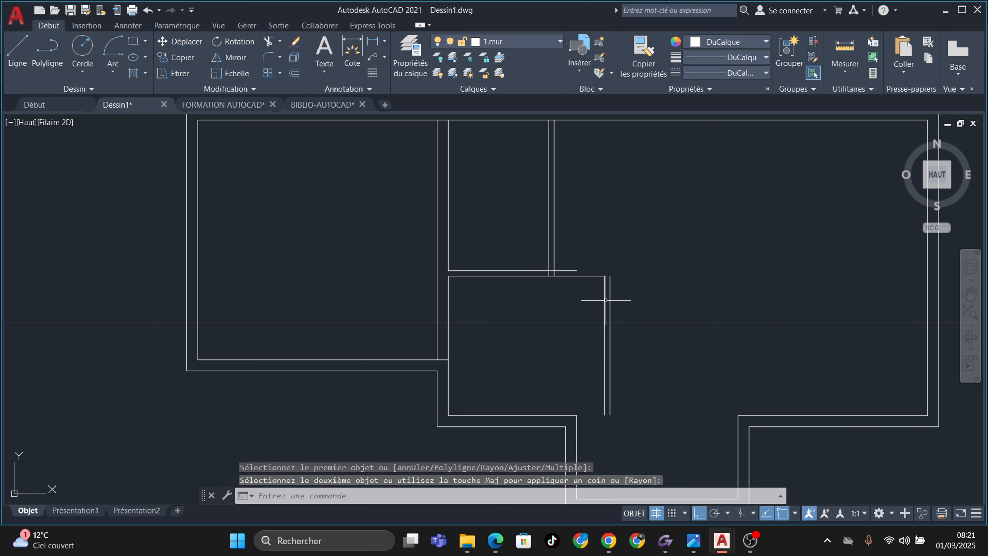
key("Return")
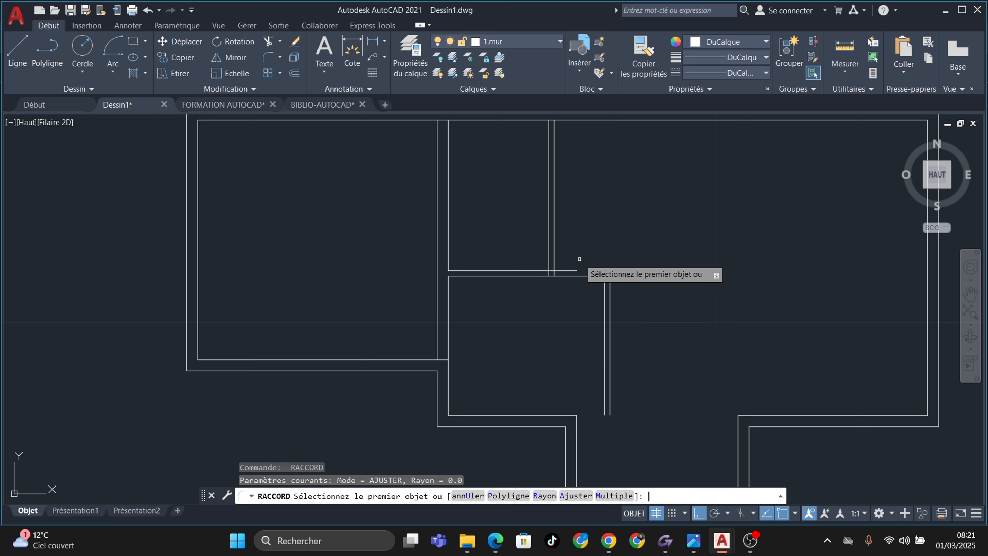
scroll(580, 259, "up", 4)
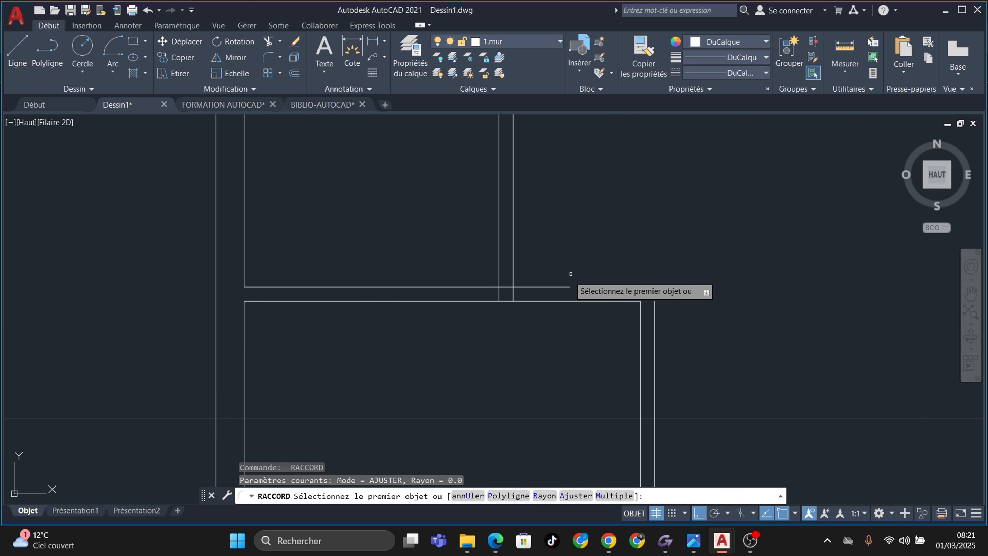
left_click(567, 287)
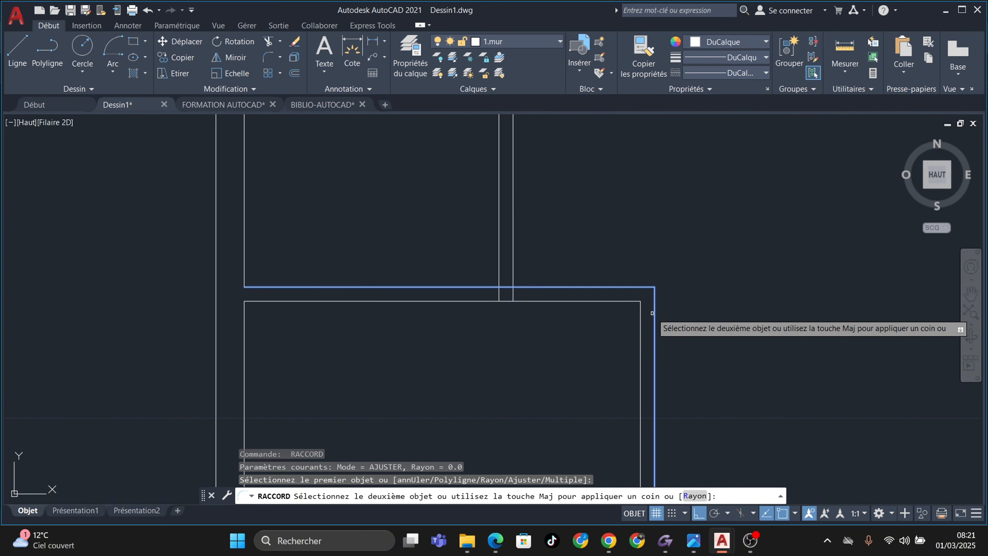
left_click(655, 310)
Fillet the bedroom's lower-right corner, joining the inner and outer bottom wall lines to the matching vertical partition lines
scroll(661, 349, "down", 5)
scroll(661, 350, "up", 5)
middle_click_drag(640, 309, 504, 296)
key("Return")
left_click(499, 306)
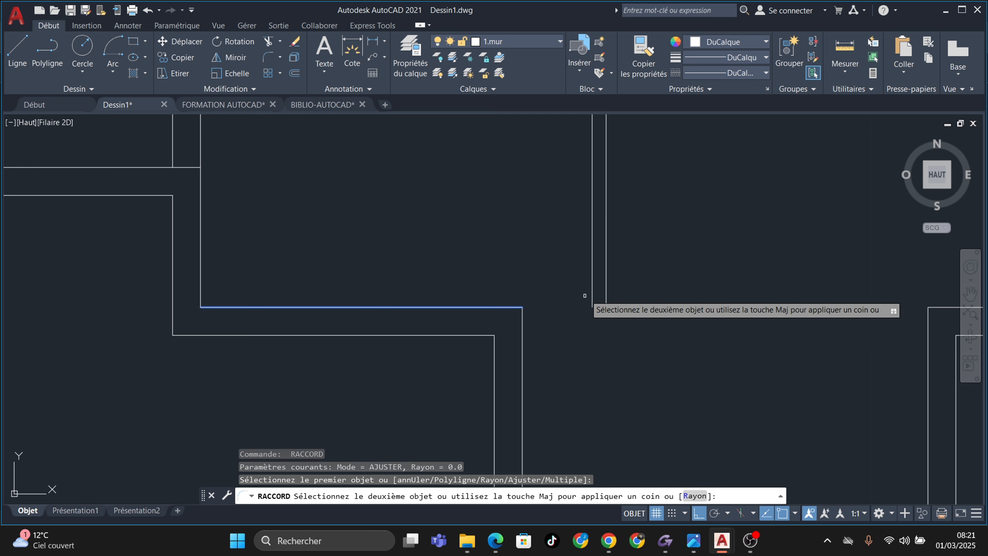
left_click(591, 290)
key("Return")
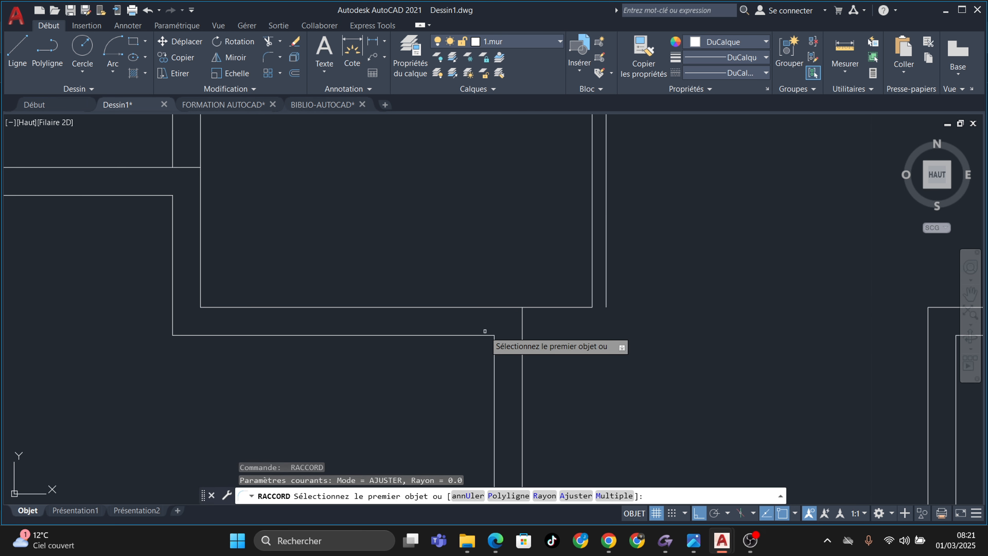
left_click(489, 335)
left_click(608, 300)
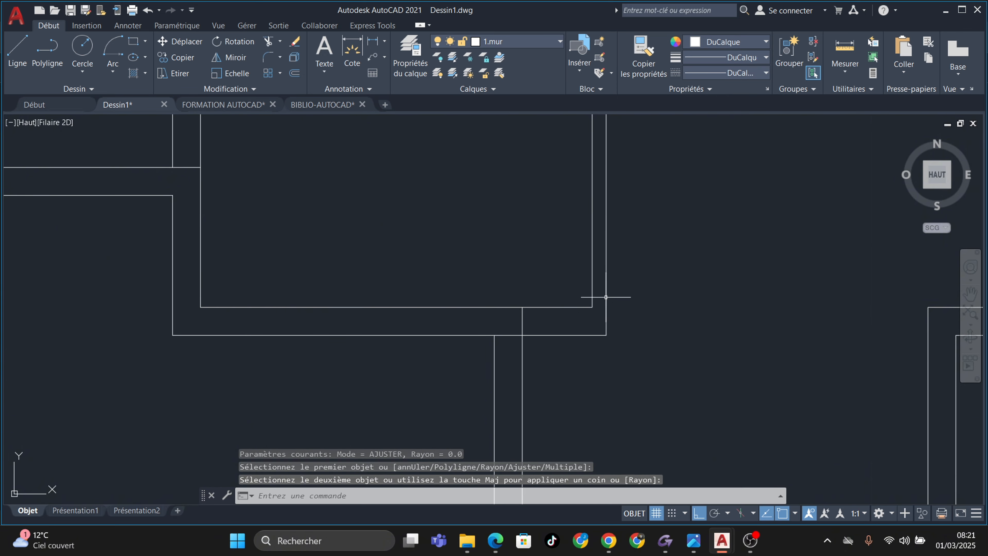
Consult the Drawing1-Layout2.pdf floor plan, return to the drawing and offset the kitchen partition's right line 1.5 to the right for the WC
scroll(609, 298, "down", 10)
scroll(631, 349, "up", 2)
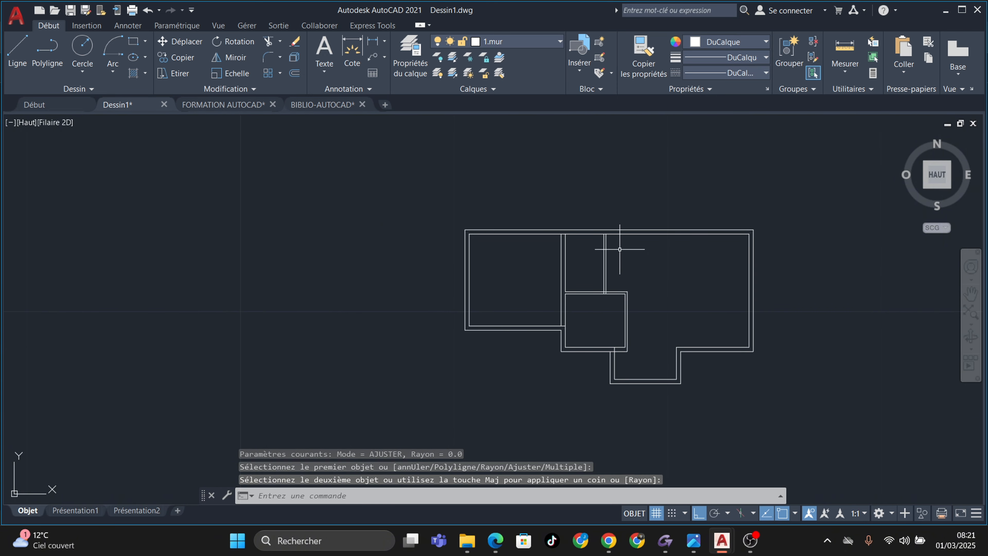
scroll(620, 249, "up", 4)
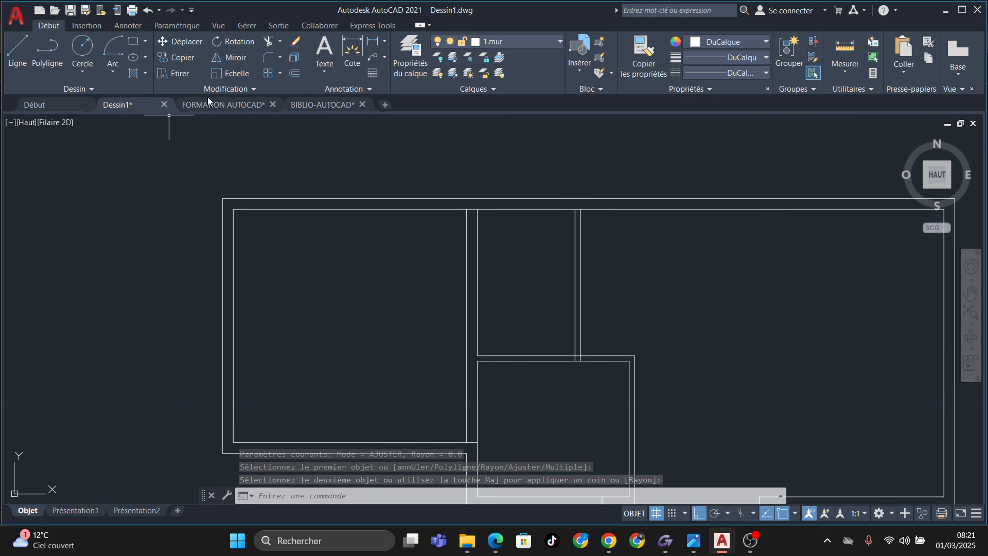
left_click(496, 541)
left_click(567, 477)
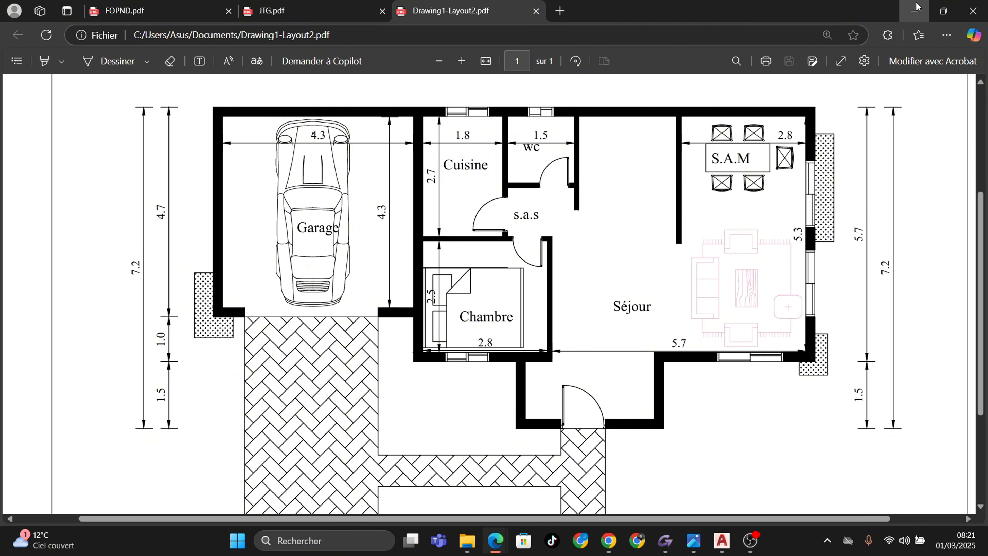
left_click(916, 10)
scroll(629, 265, "up", 3)
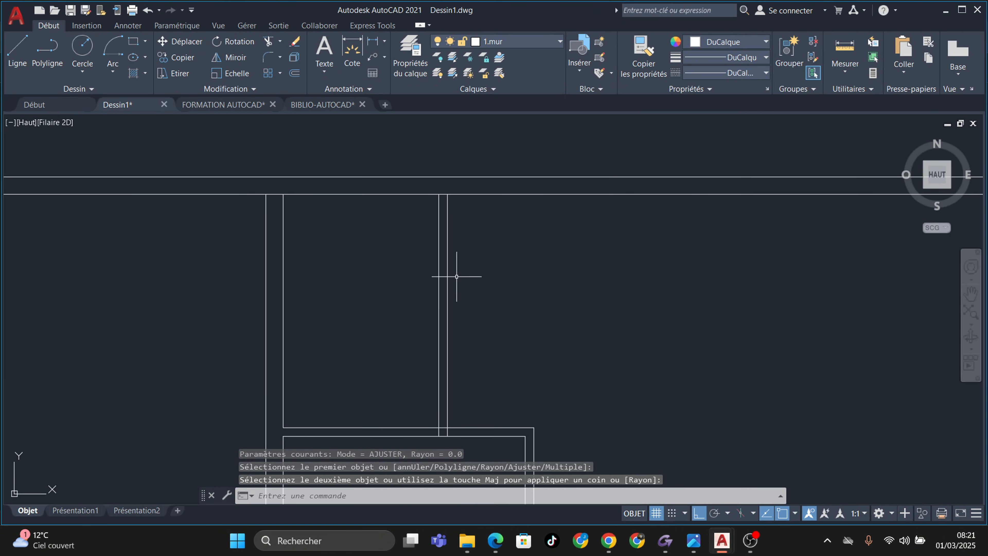
left_click(294, 74)
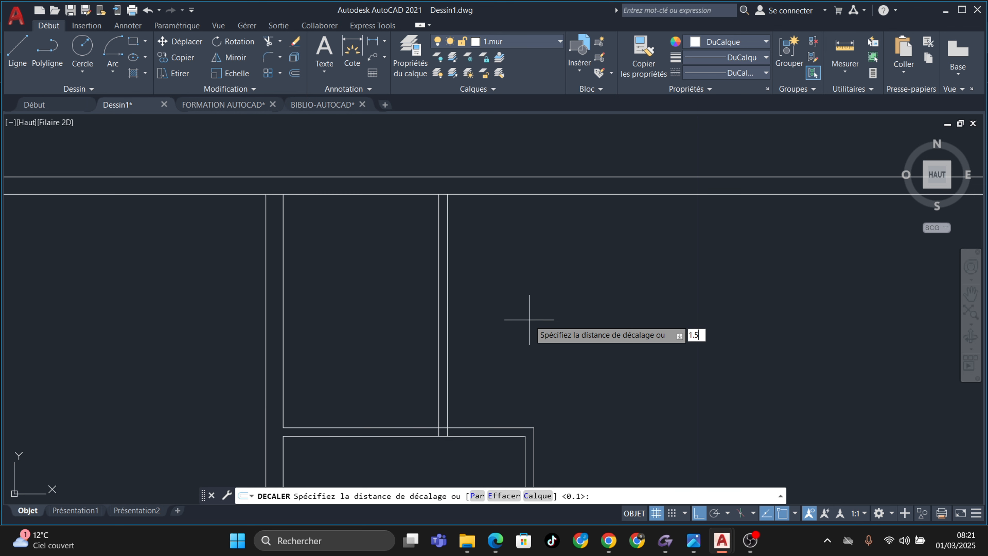
key("Return")
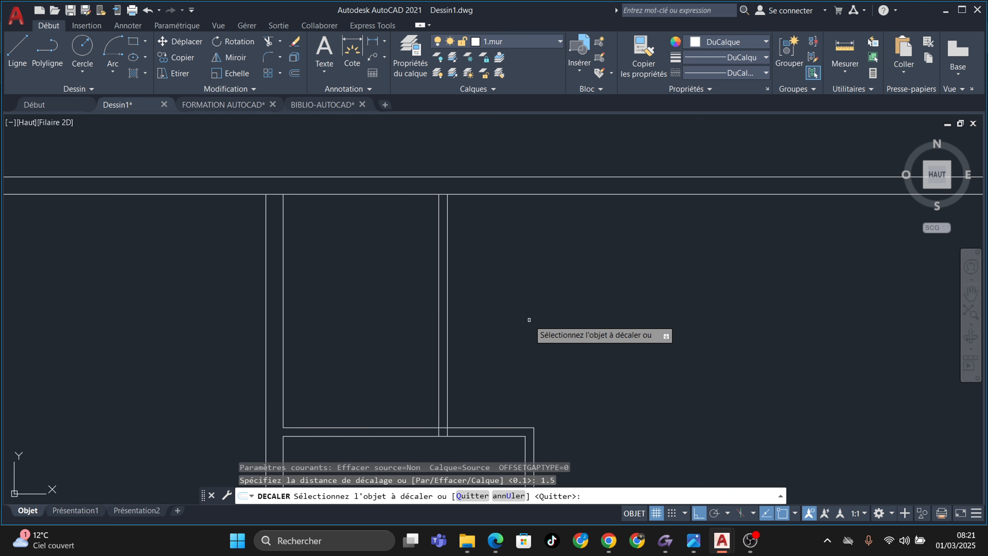
left_click(447, 233)
left_click(657, 273)
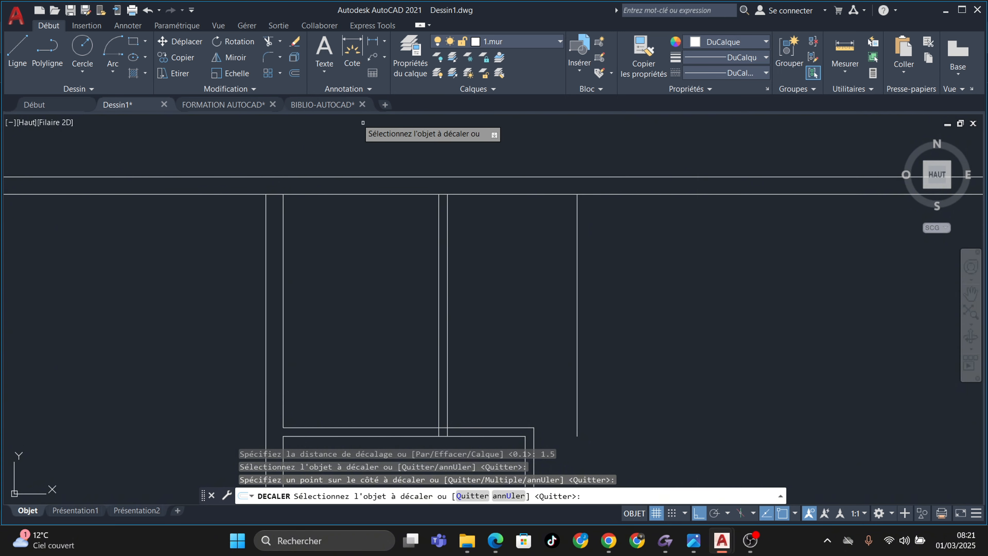
key("Return")
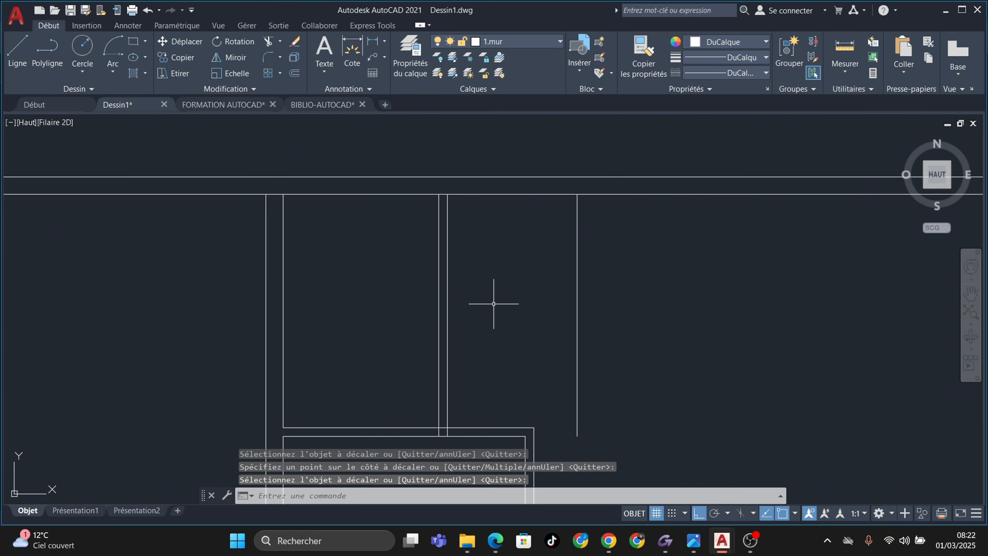
Offset the new WC wall line 0.1 to the right to form the partition's thickness
key("Return")
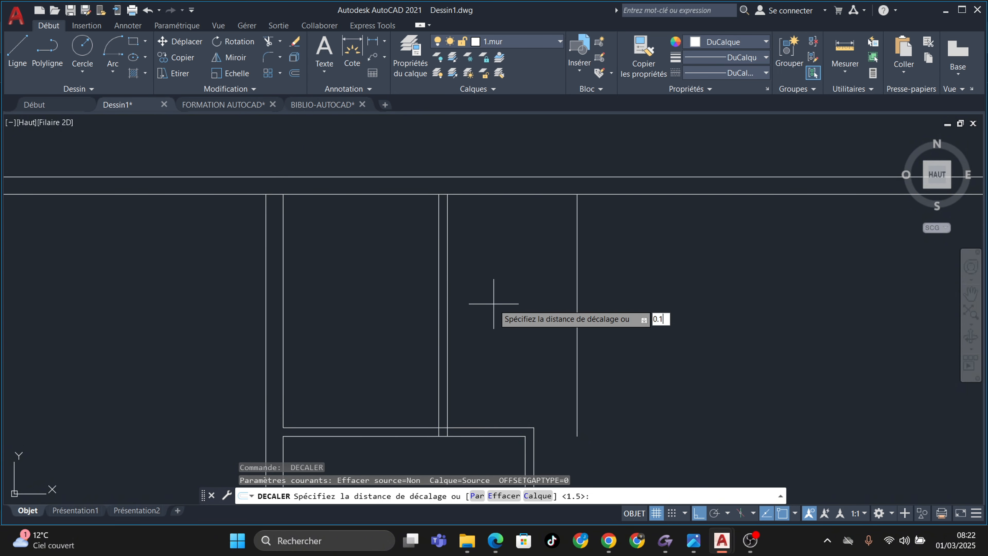
key("Return")
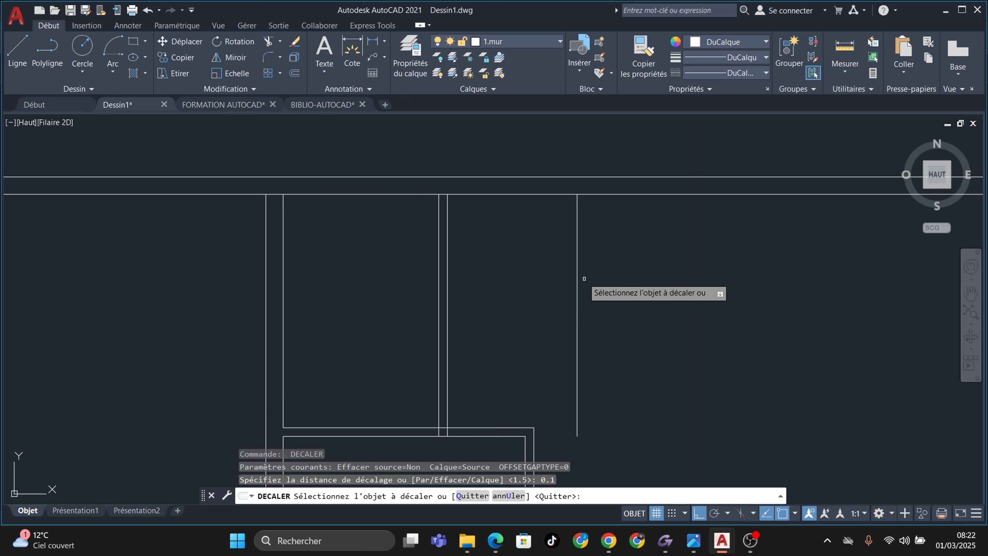
left_click(578, 268)
left_click(612, 259)
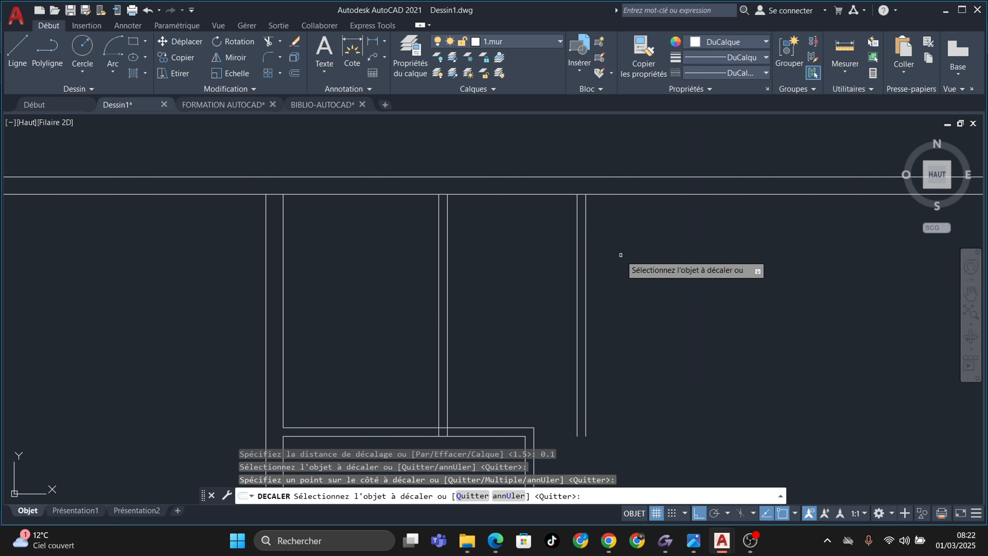
scroll(610, 248, "up", 2)
key("Escape")
Trim the upper exterior wall's inner line where the two WC partitions meet it
scroll(331, 140, "up", 2)
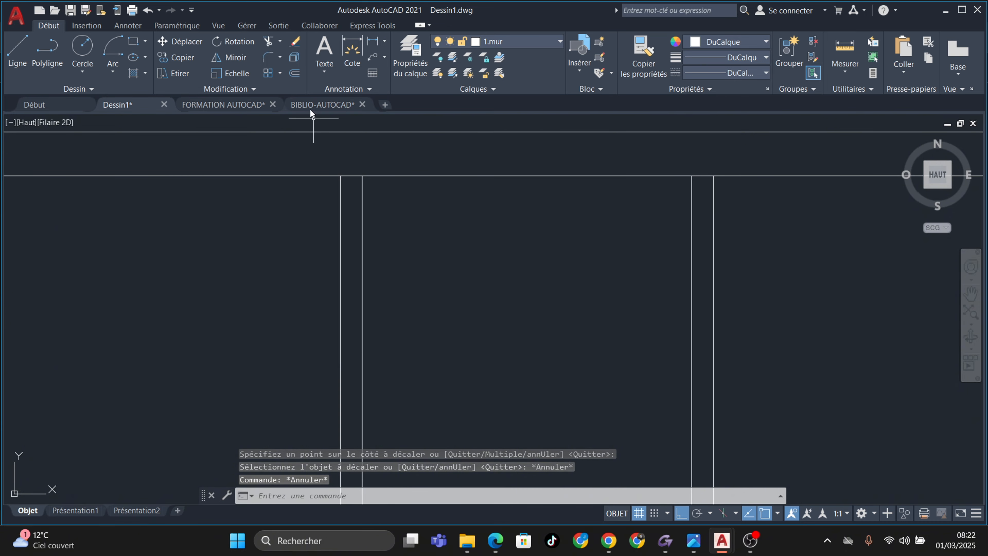
left_click(268, 41)
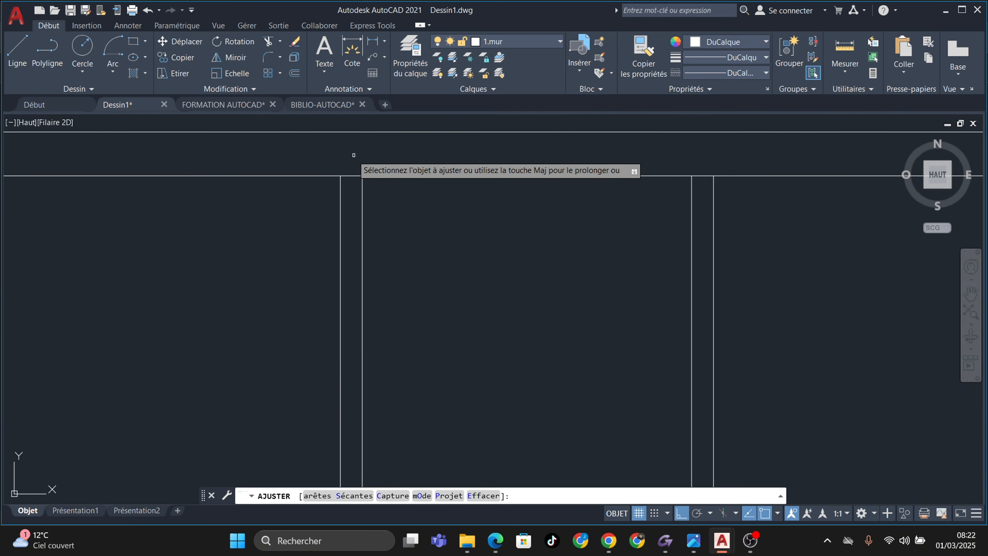
left_click(352, 159)
key("Return")
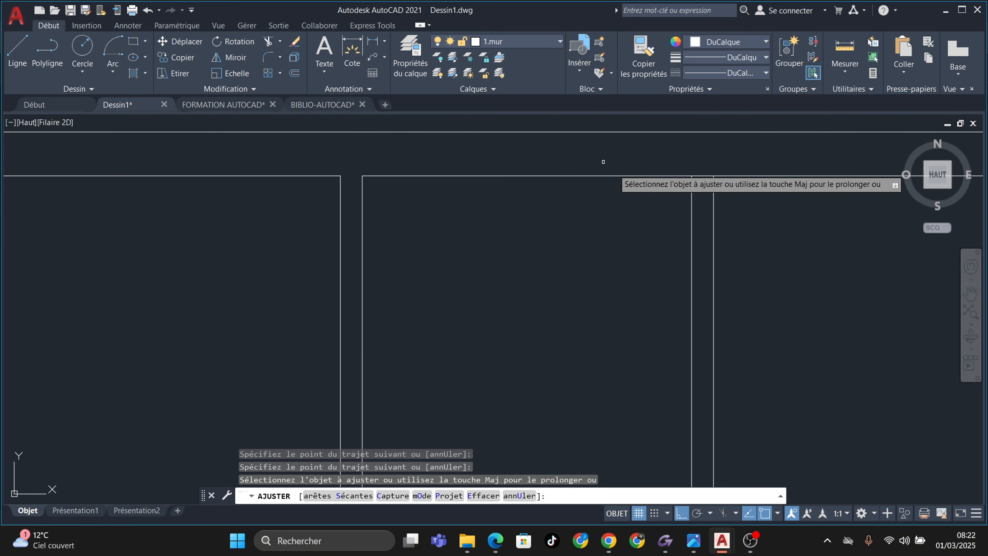
left_click(705, 170)
key("Escape")
key("Escape")
key("Escape")
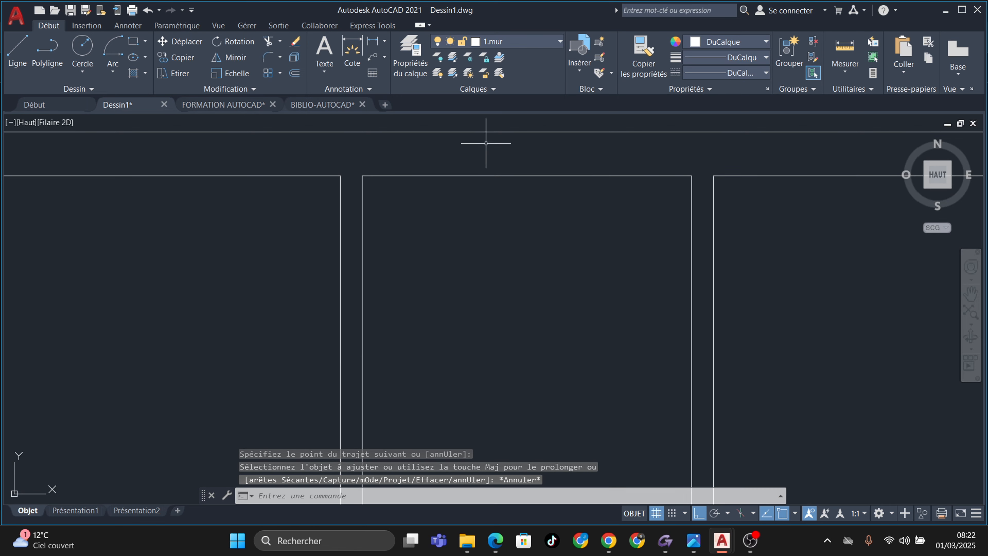
Recheck the WC in the PDF floor plan, return to the drawing and offset its upper wall's inner line 1.5 downward
mouse_move(495, 541)
left_click(476, 461)
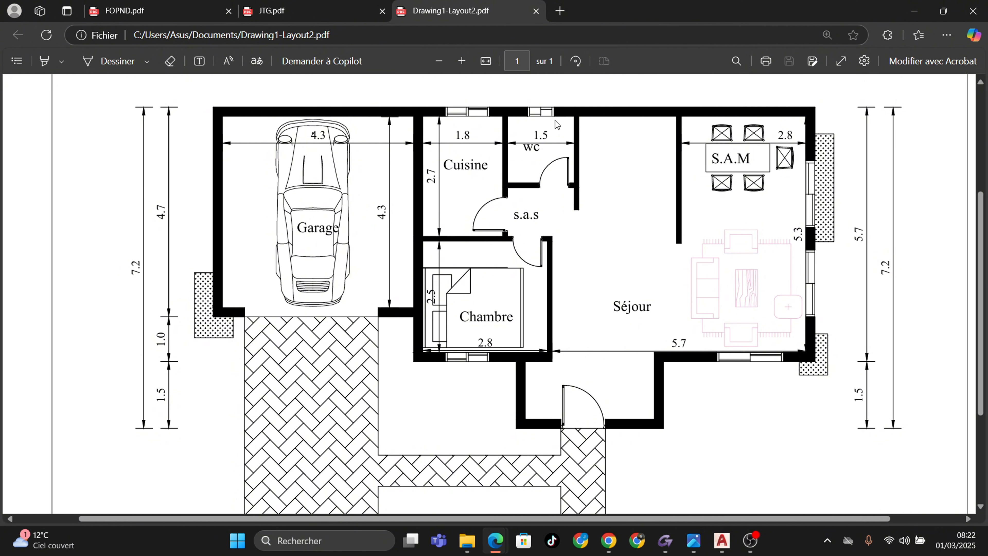
left_click(912, 10)
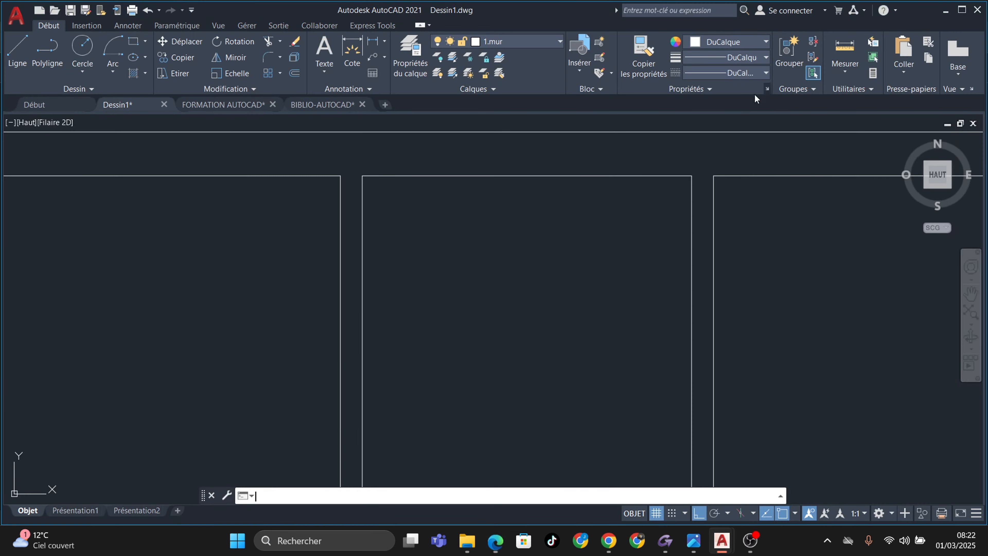
left_click(295, 74)
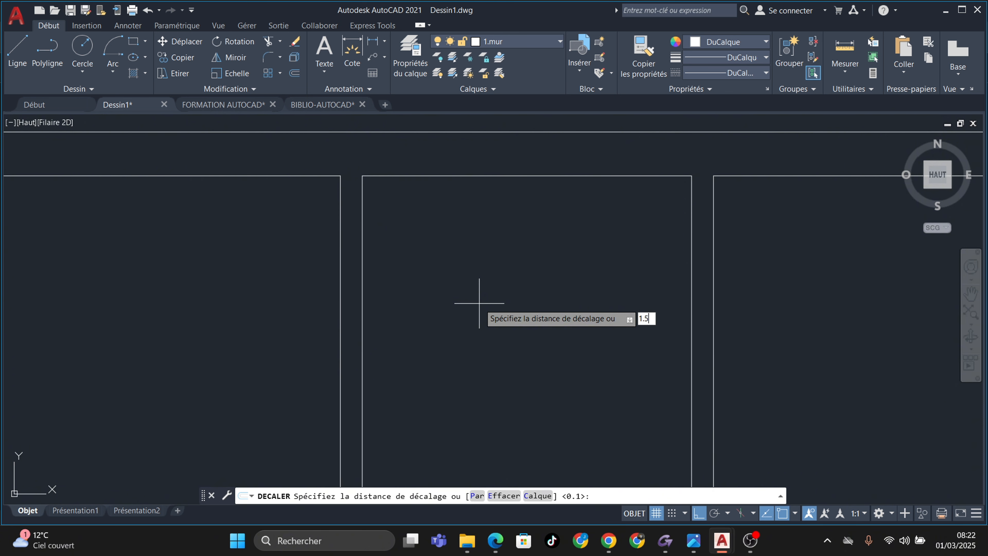
key("Return")
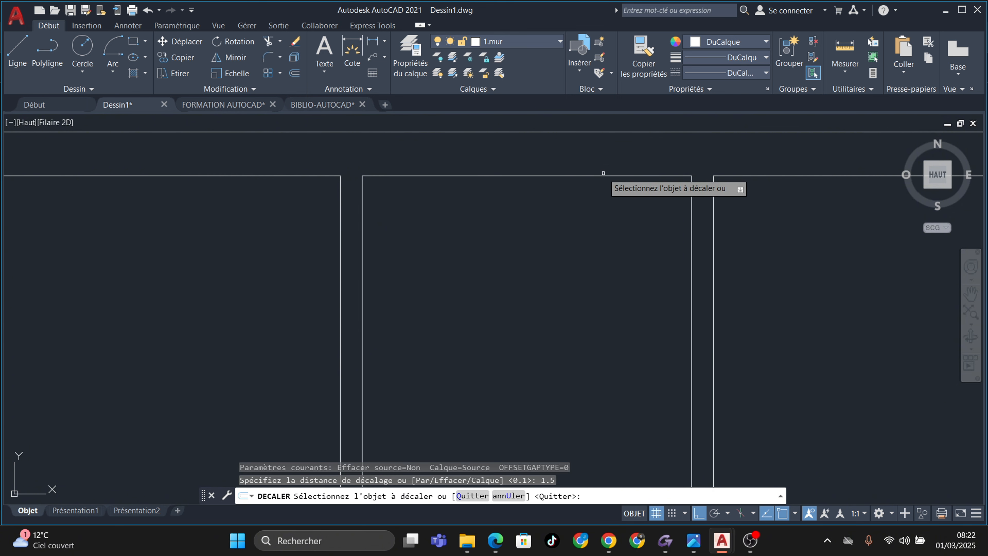
left_click(604, 175)
scroll(618, 280, "down", 3)
left_click(600, 314)
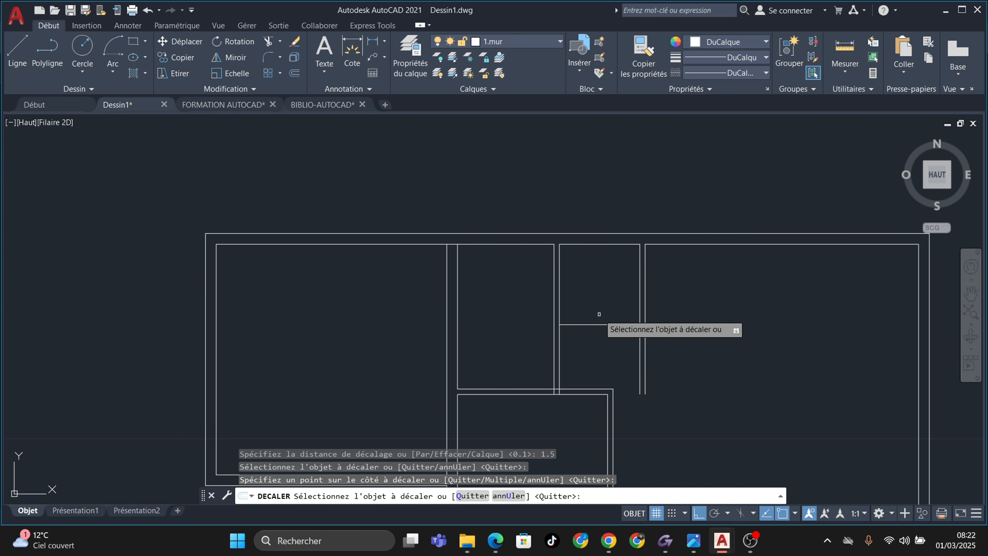
scroll(600, 313, "up", 2)
scroll(547, 311, "up", 2)
middle_click_drag(547, 311, 541, 384)
key("Escape")
key("Escape")
key("Escape")
key("Escape")
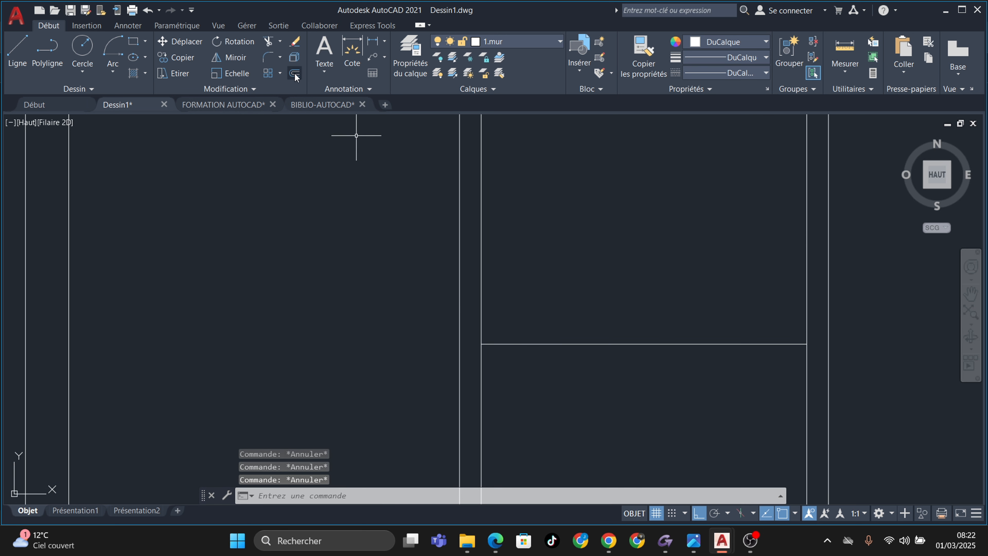
Offset the WC's new lower wall line 0.1 downward to form the partition's thickness
left_click(294, 73)
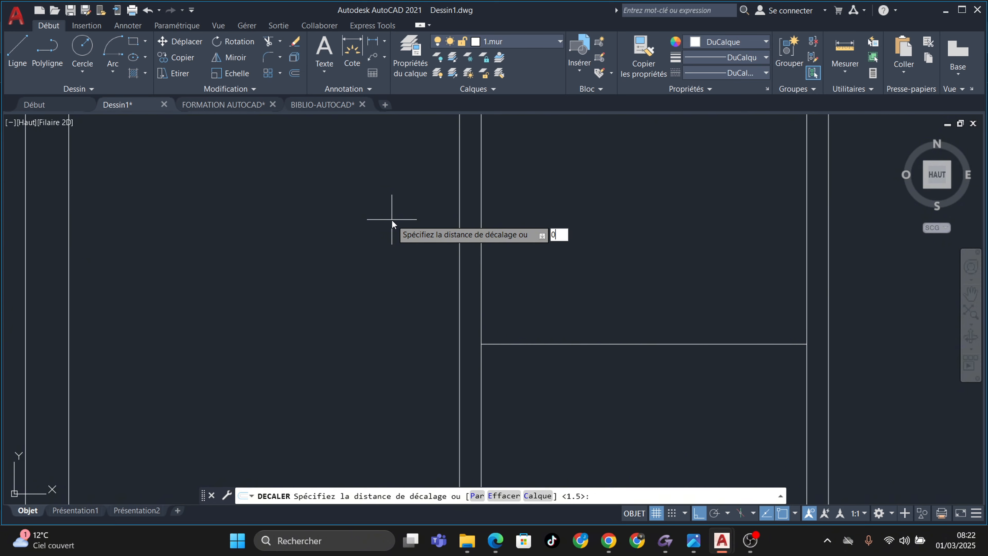
key("Return")
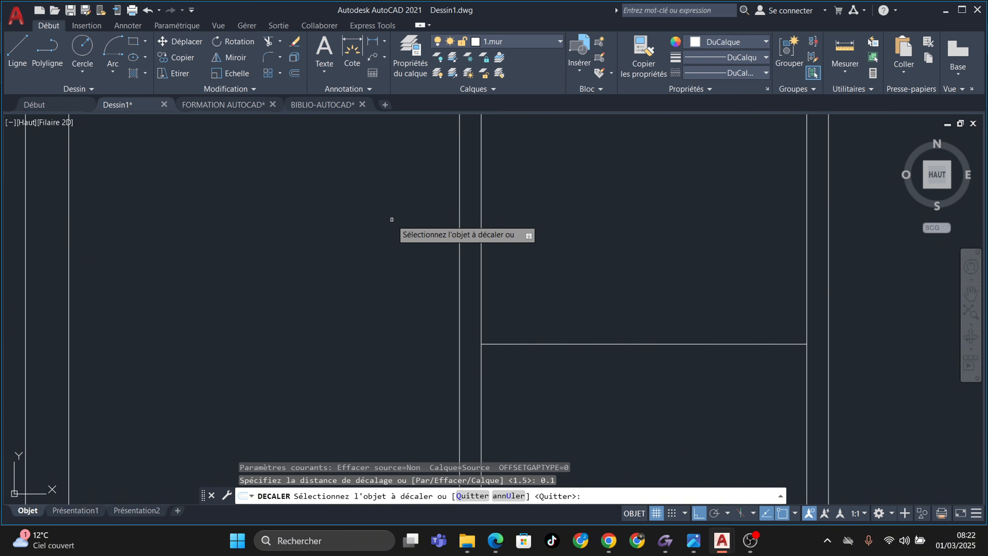
left_click(632, 341)
left_click(635, 349)
scroll(638, 347, "down", 6)
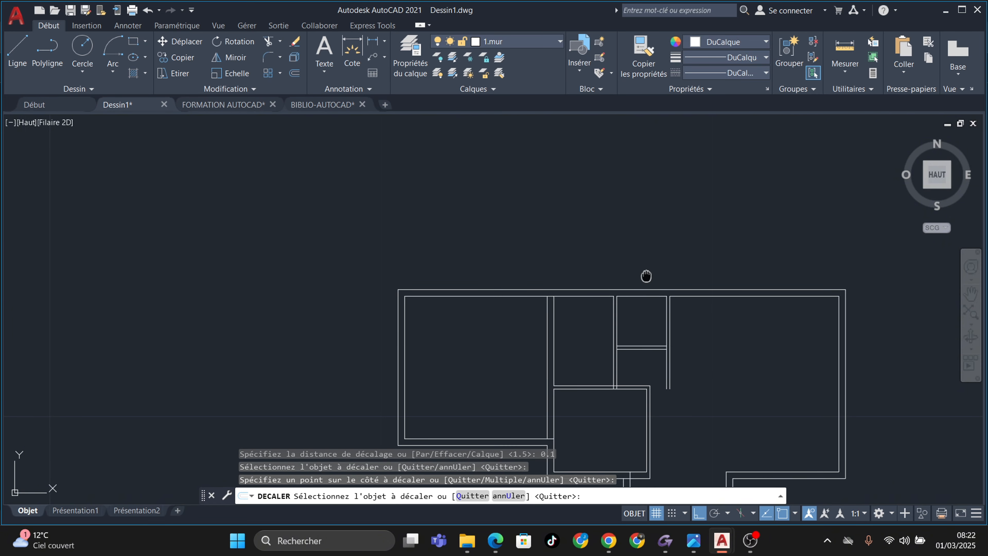
scroll(630, 319, "up", 5)
middle_click_drag(627, 380, 600, 313)
middle_click_drag(613, 353, 465, 327)
scroll(576, 320, "up", 4)
key("Escape")
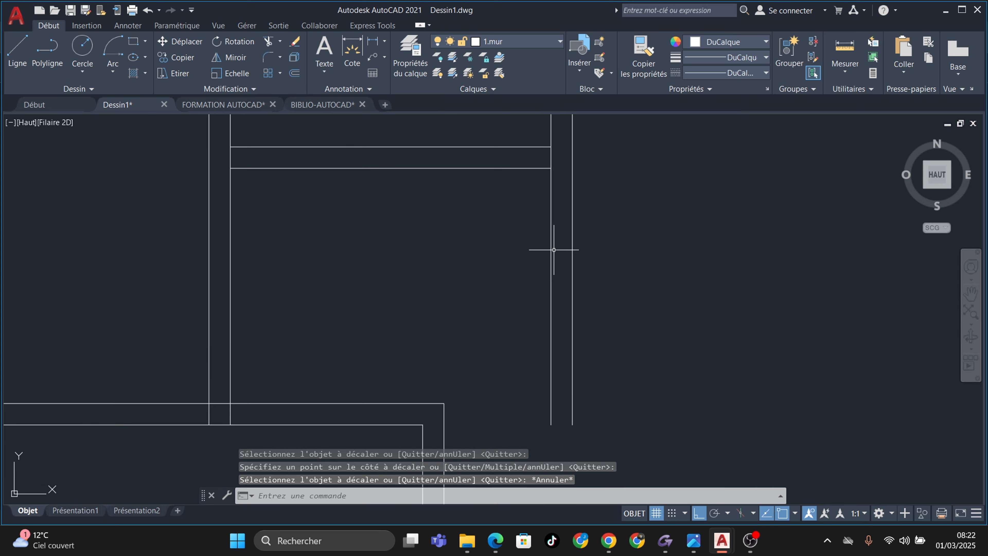
Draw a short horizontal line across the WC's right partition, a little below the WC's lower wall, to close the partition's end
key("Escape")
key("Escape")
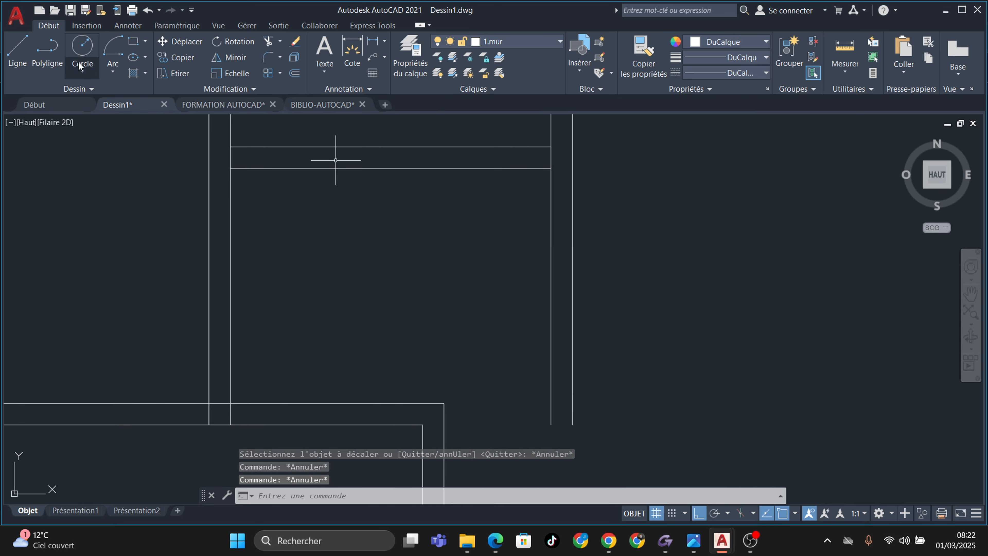
left_click(18, 53)
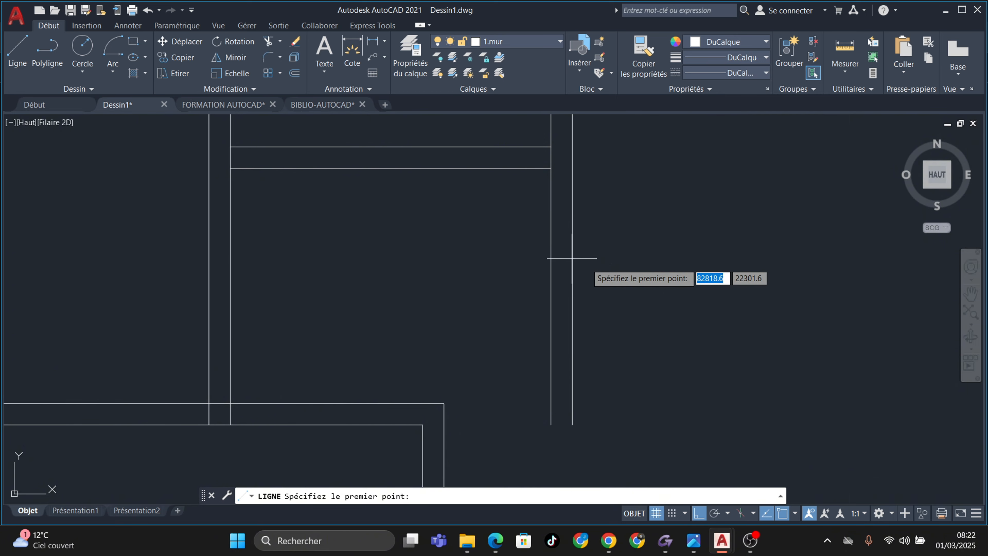
scroll(575, 281, "down", 2)
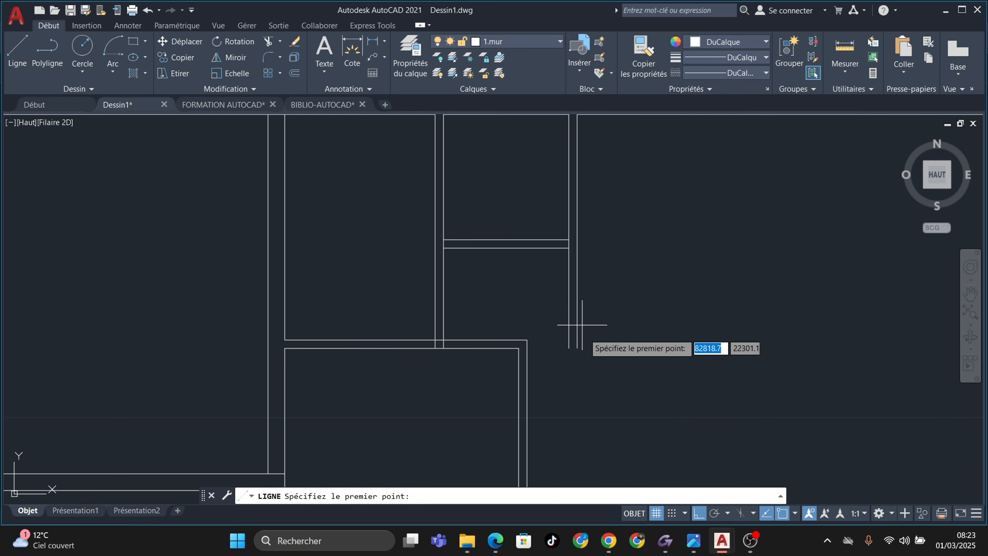
middle_click_drag(578, 343, 594, 358)
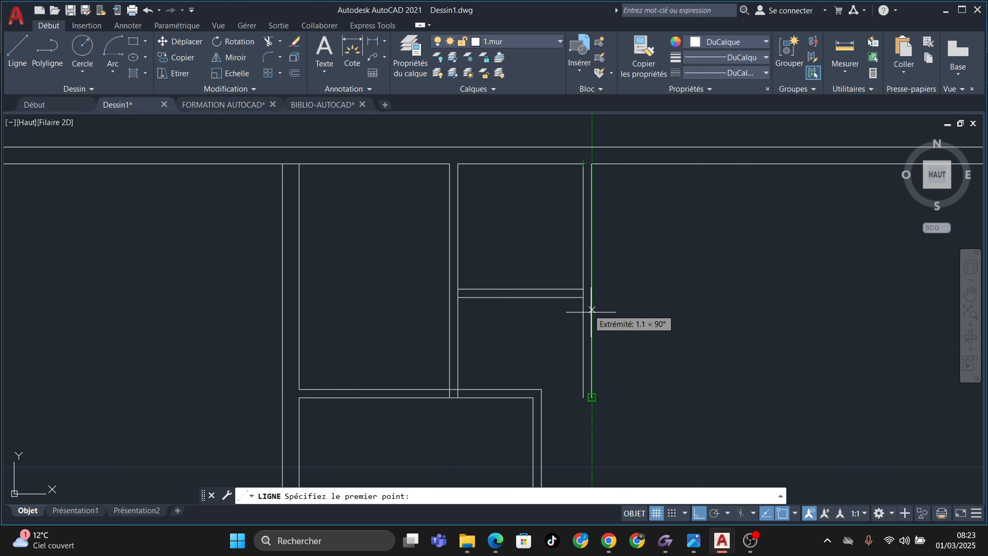
scroll(592, 310, "up", 3)
scroll(582, 331, "down", 3)
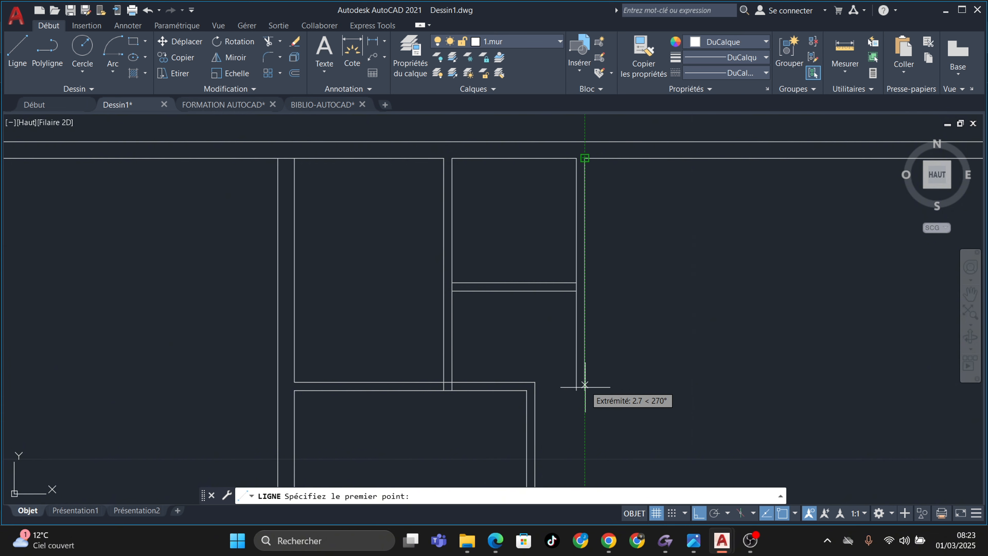
left_click(794, 515)
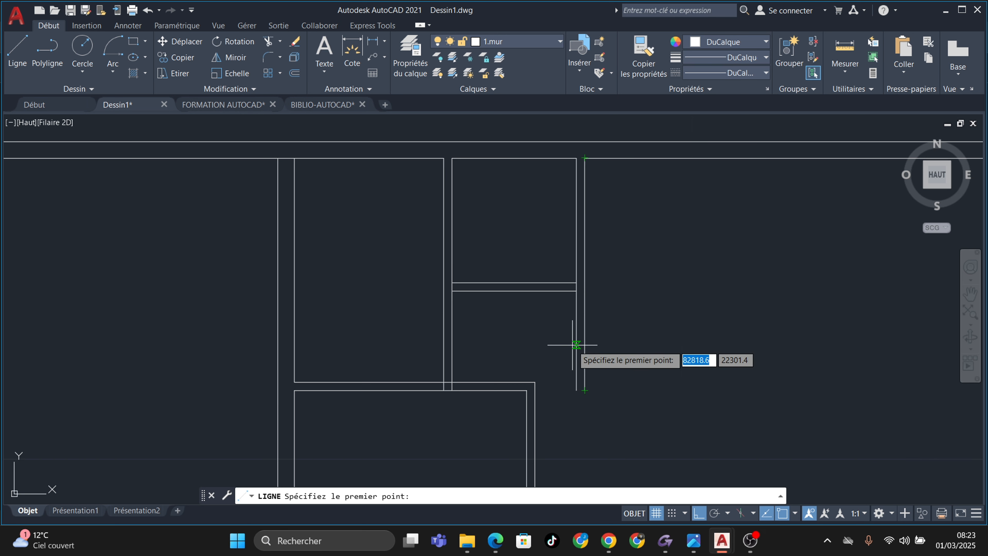
scroll(572, 344, "up", 4)
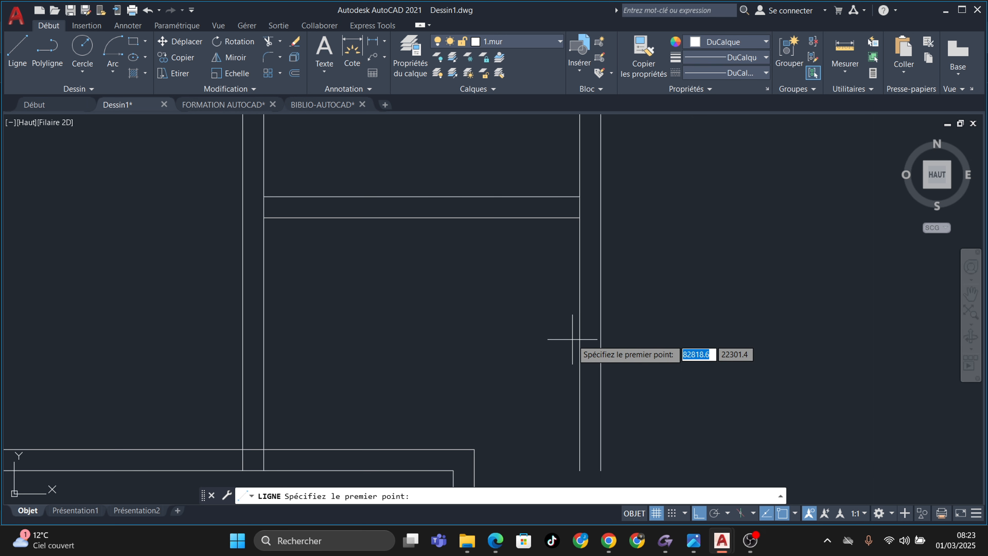
left_click(579, 291)
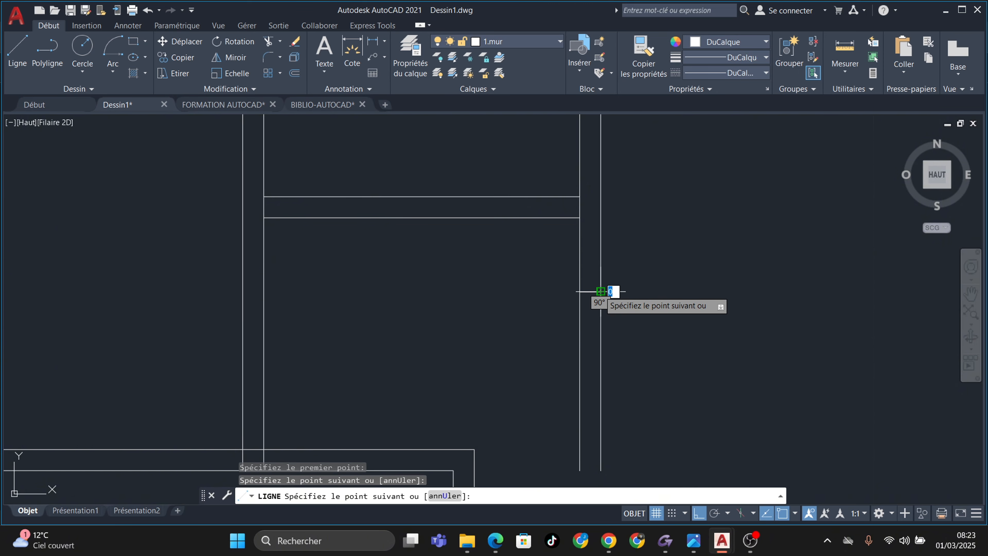
key("Escape")
key("Escape")
scroll(623, 328, "down", 3)
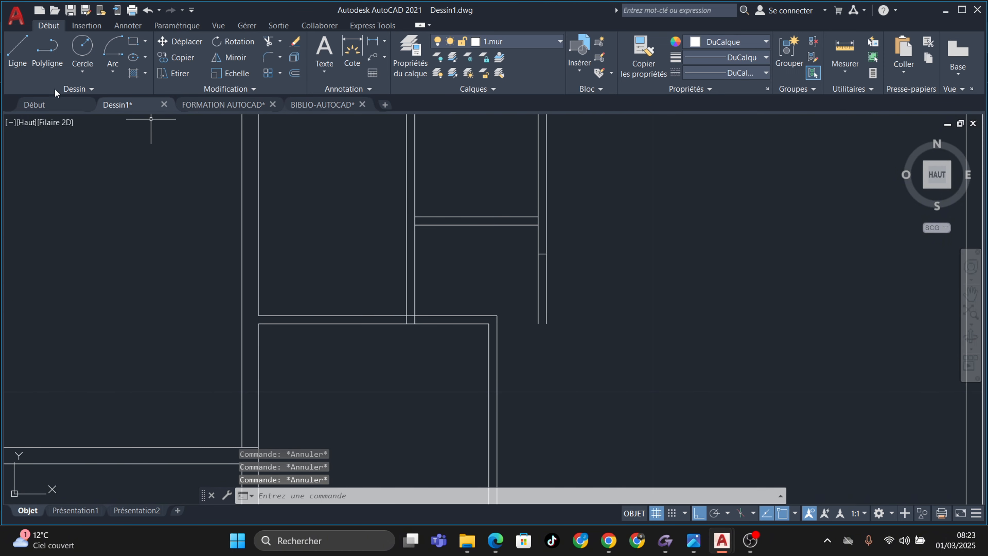
Trim both lines of the WC's right partition below the short closing line
left_click(269, 40)
scroll(543, 283, "up", 4)
left_click(522, 274)
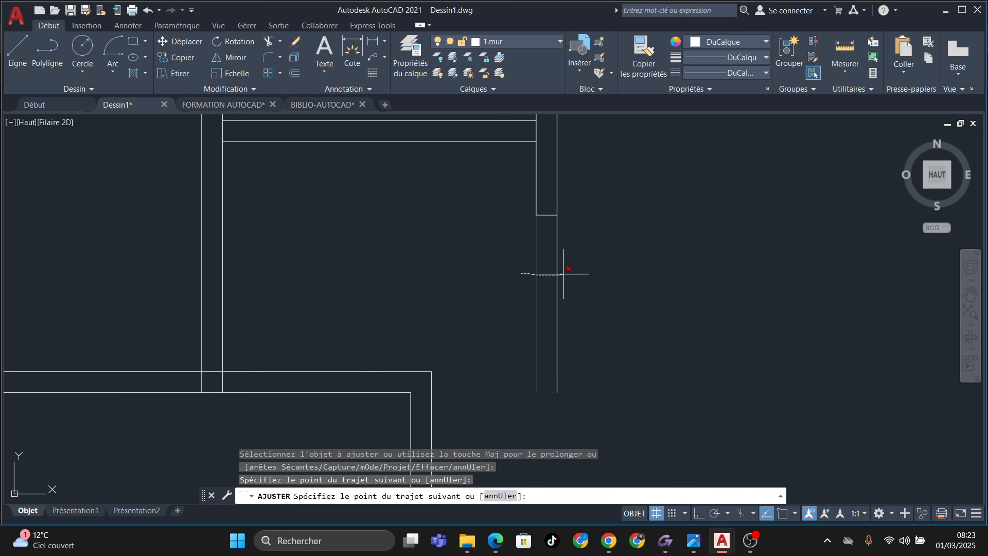
left_click_drag(564, 274, 573, 275)
Trim the overlapping lines where the partition between kitchen and WC meets the bedroom's upper wall
scroll(637, 336, "down", 4)
scroll(497, 354, "up", 4)
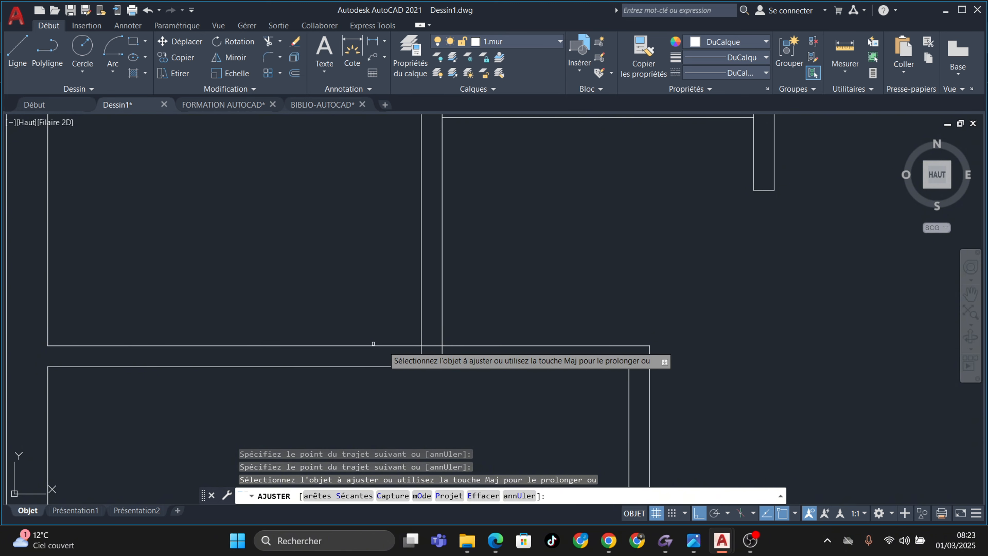
scroll(432, 357, "up", 4)
left_click_drag(433, 309, 380, 352)
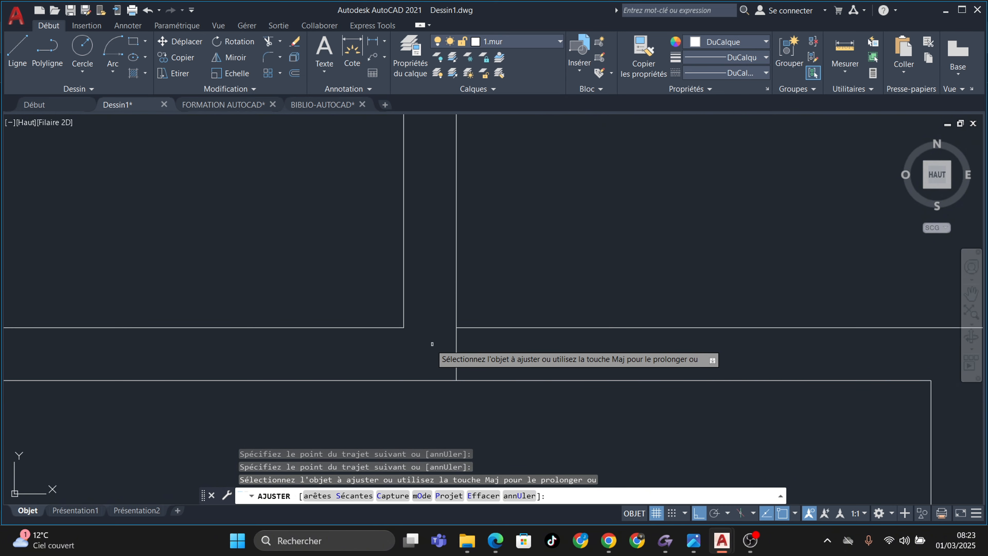
scroll(560, 383, "down", 5)
scroll(614, 271, "up", 3)
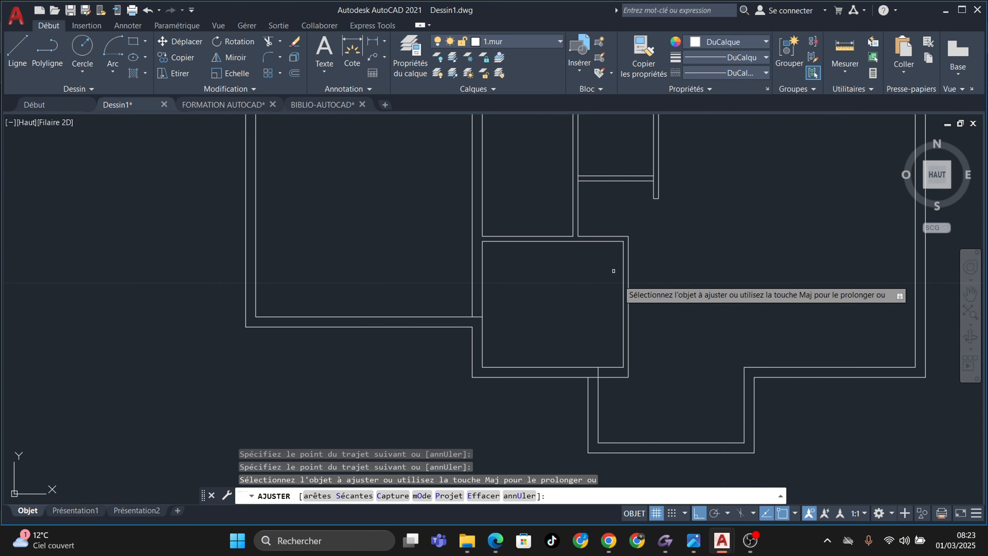
Trim the overlapping lines at the garage's lower right corner and where the entrance's left wall meets the bedroom's lower wall
scroll(474, 302, "up", 6)
left_click_drag(477, 347, 481, 372)
scroll(498, 218, "down", 8)
scroll(522, 241, "up", 4)
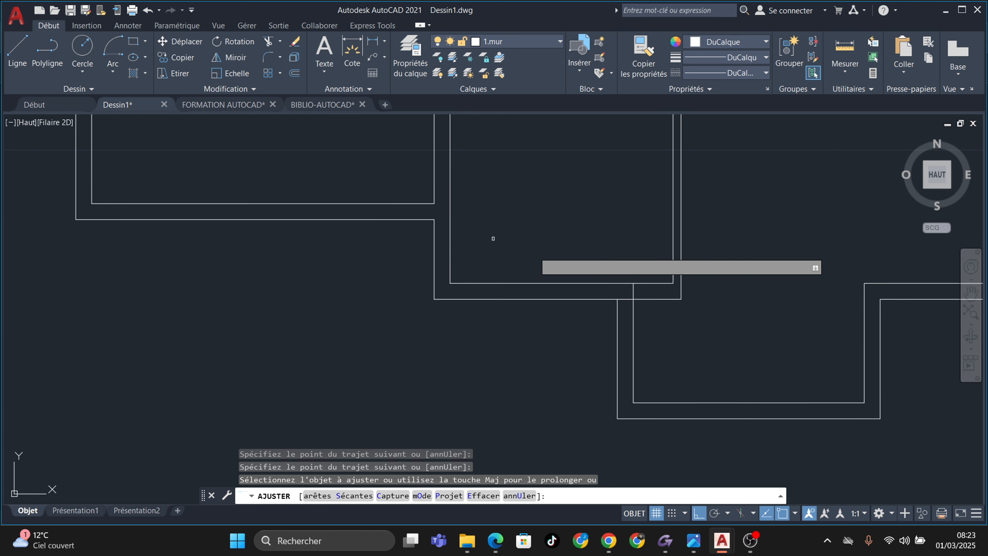
scroll(656, 295, "up", 6)
mouse_move(542, 295)
left_mouse_down()
mouse_move(540, 333)
mouse_move(597, 287)
left_mouse_up()
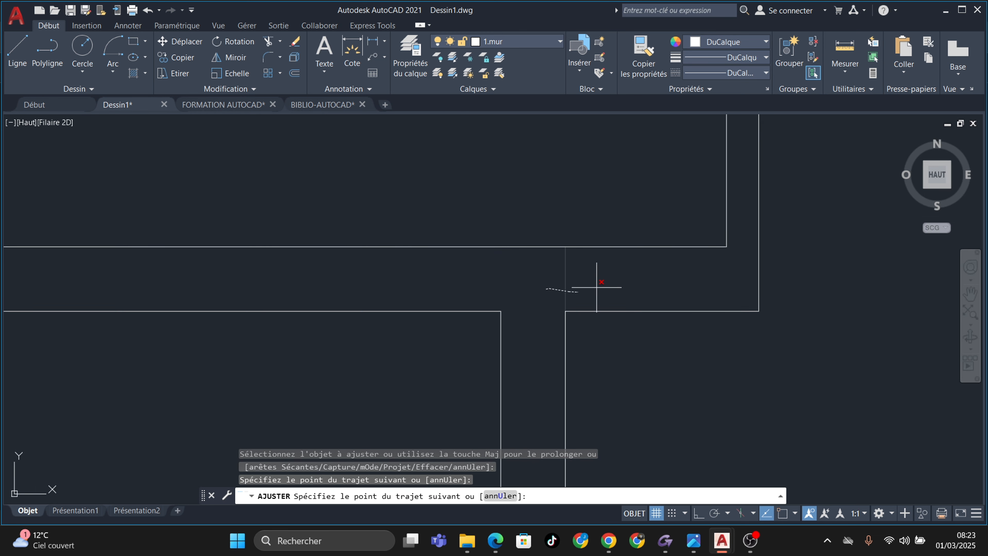
scroll(596, 277, "down", 10)
Trim the upper exterior wall's inner line where the wall between garage and kitchen meets it
middle_click_drag(653, 318, 671, 394)
scroll(623, 200, "up", 2)
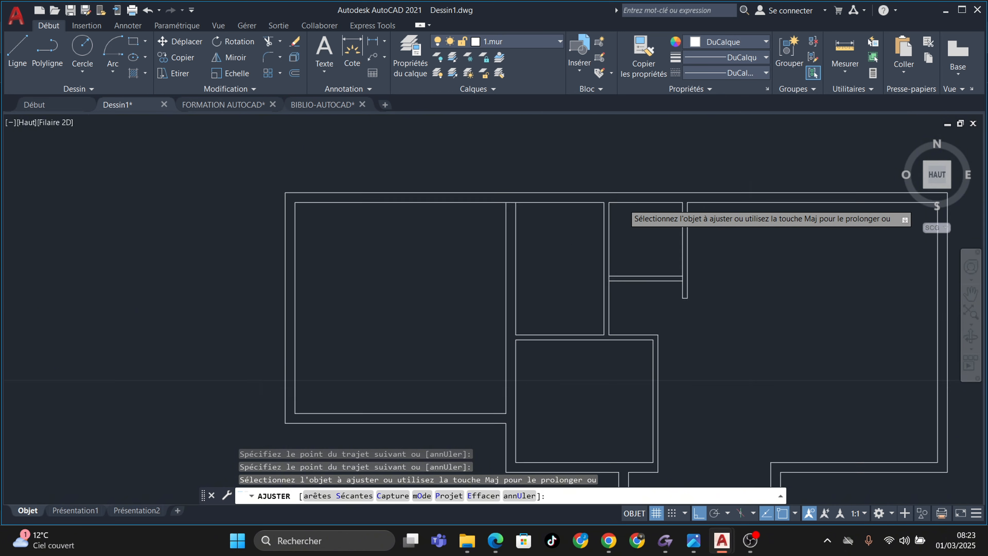
scroll(622, 206, "down", 3)
scroll(522, 216, "up", 6)
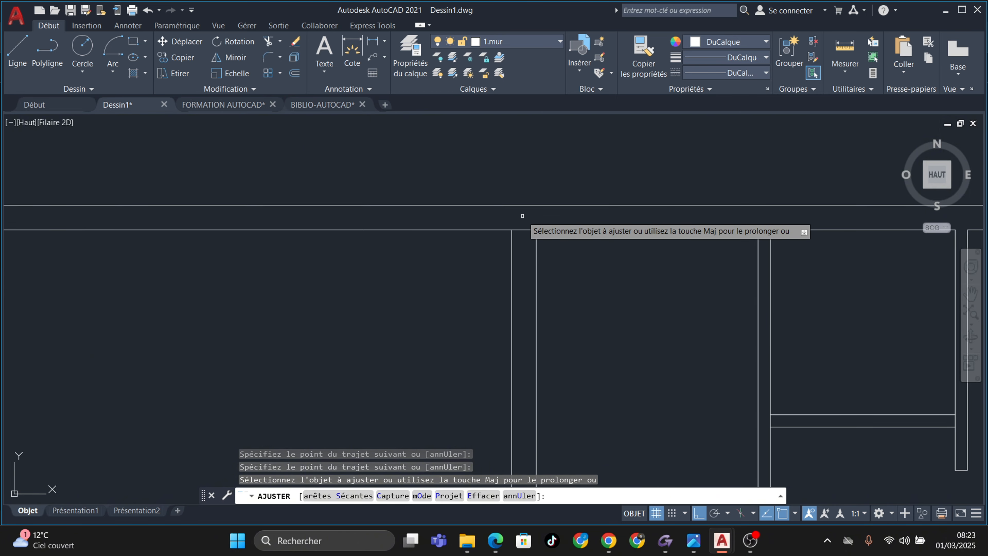
scroll(523, 224, "up", 6)
left_click_drag(521, 223, 522, 276)
scroll(522, 275, "down", 6)
middle_click_drag(490, 270, 305, 233)
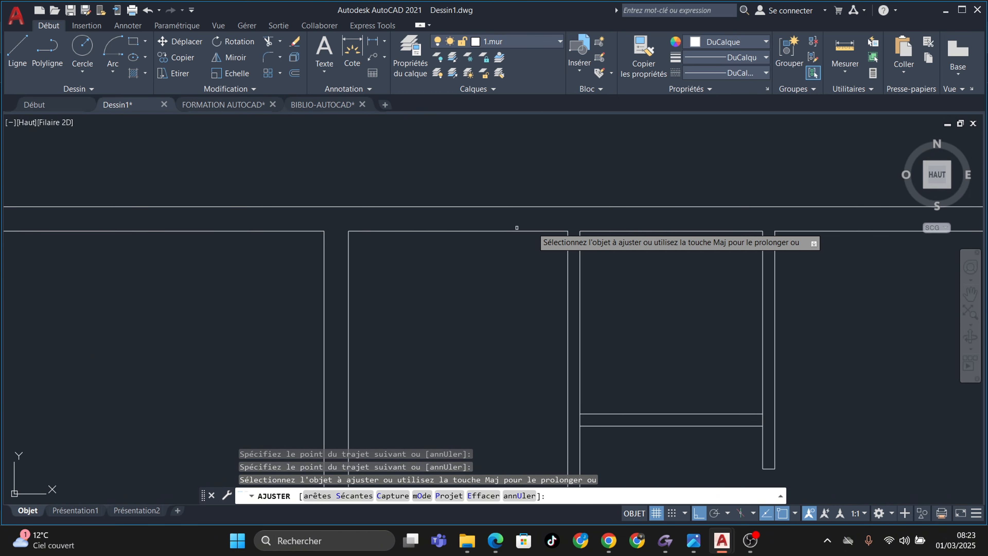
Trim the WC's left and right partition lines where the WC's lower wall meets them, and end the trimming
middle_click_drag(539, 225, 455, 155)
scroll(493, 329, "up", 6)
left_click_drag(489, 417, 539, 411)
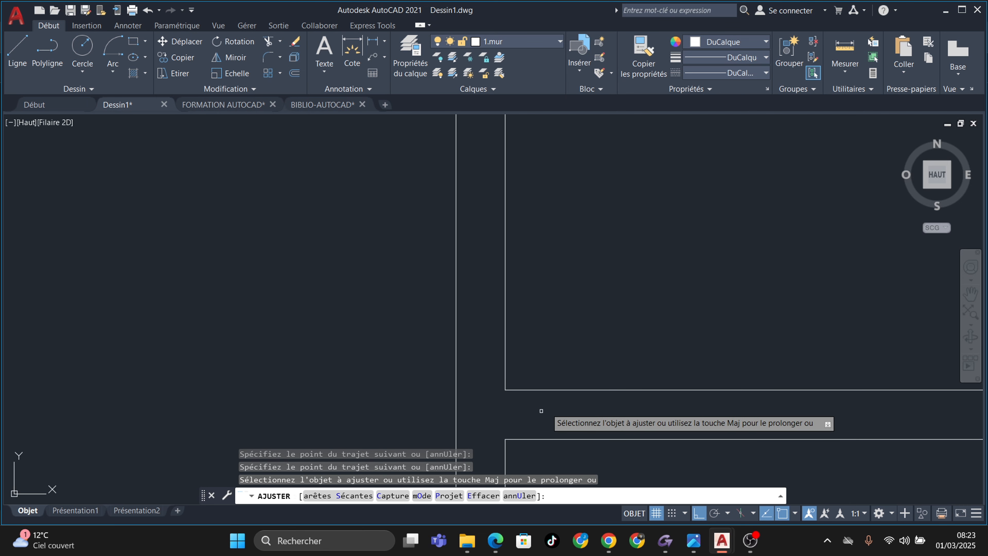
scroll(541, 411, "down", 6)
middle_click_drag(554, 402, 383, 325)
scroll(624, 320, "up", 6)
left_click_drag(666, 363, 633, 366)
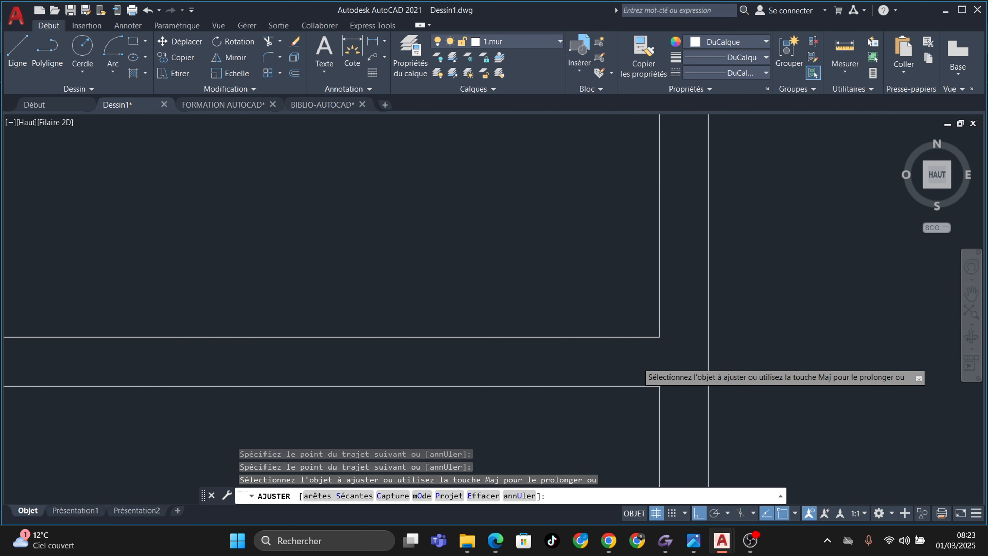
scroll(633, 365, "down", 6)
key("Escape")
key("Escape")
key("Escape")
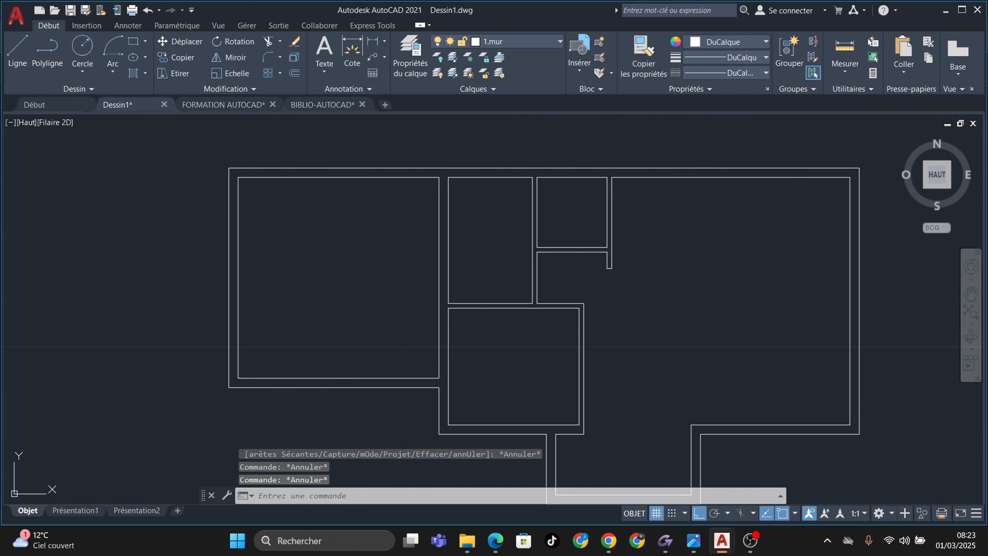
Check the partition between the Séjour and the S.A.M. in the PDF floor plan, and return to the Dessin1 drawing
middle_click_drag(547, 373, 554, 231)
scroll(560, 310, "up", 3)
scroll(580, 269, "down", 6)
middle_click_drag(575, 286, 540, 399)
scroll(562, 351, "up", 2)
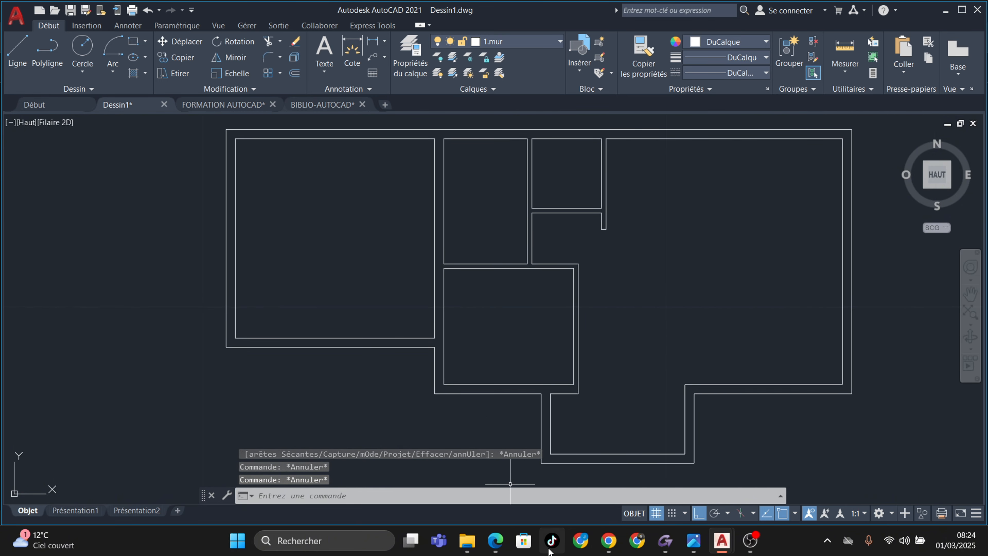
mouse_move(495, 544)
left_click(448, 468)
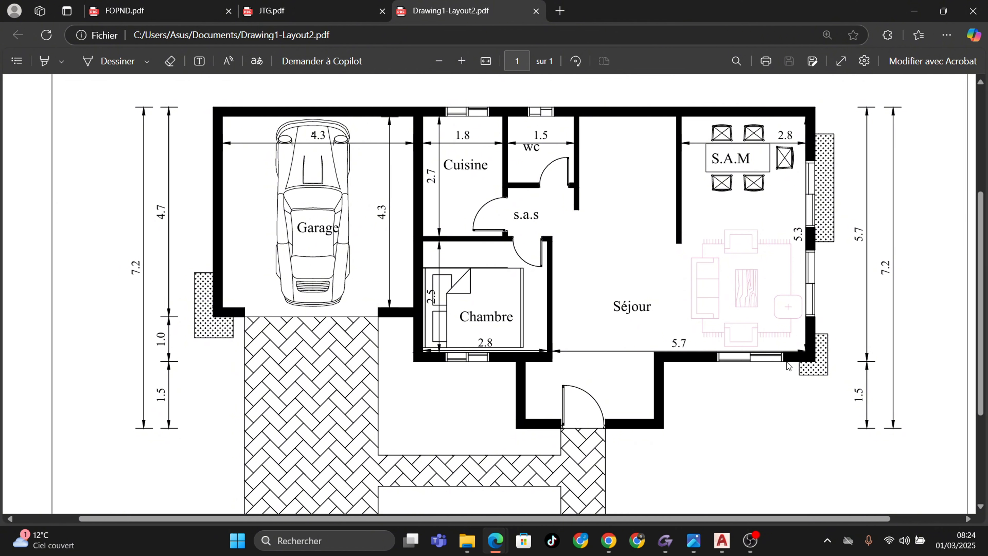
mouse_move(723, 543)
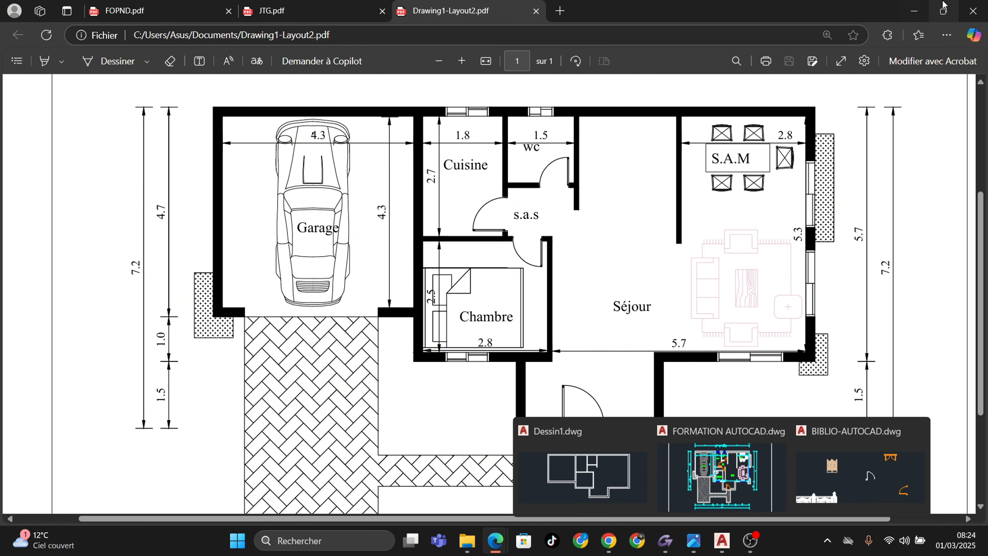
left_click(584, 483)
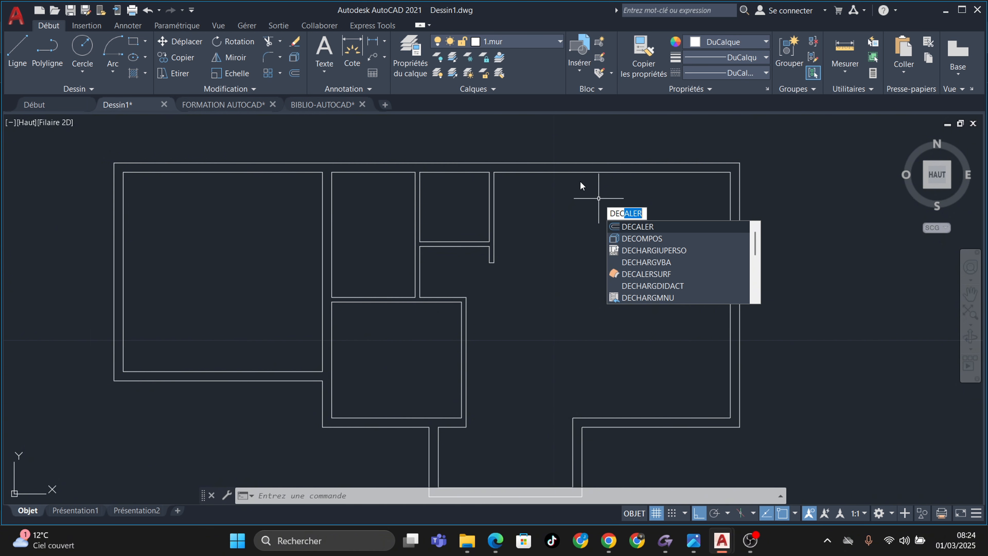
Offset the right exterior wall's inner line 2.8 to the left for the S.A.M. partition
key("Return")
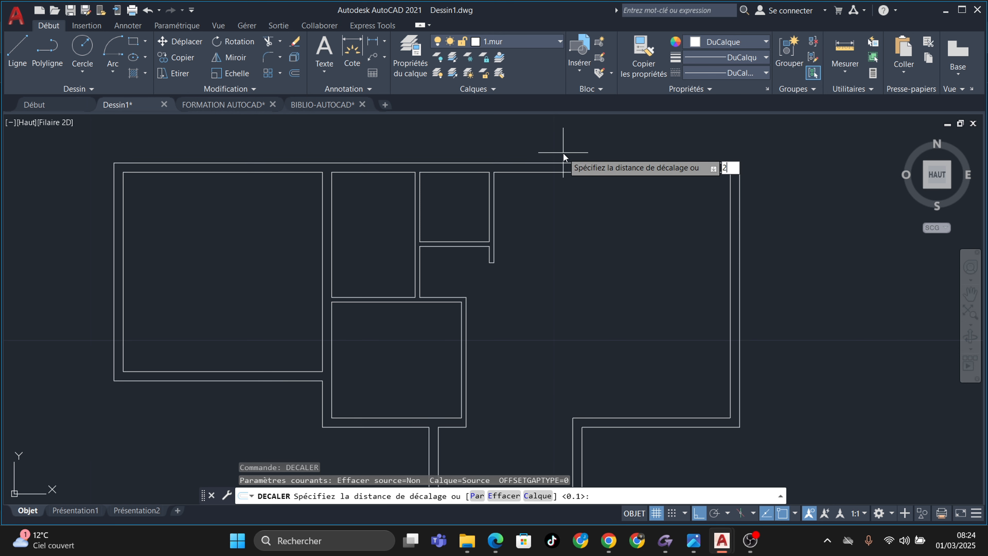
type("2.8")
key("Return")
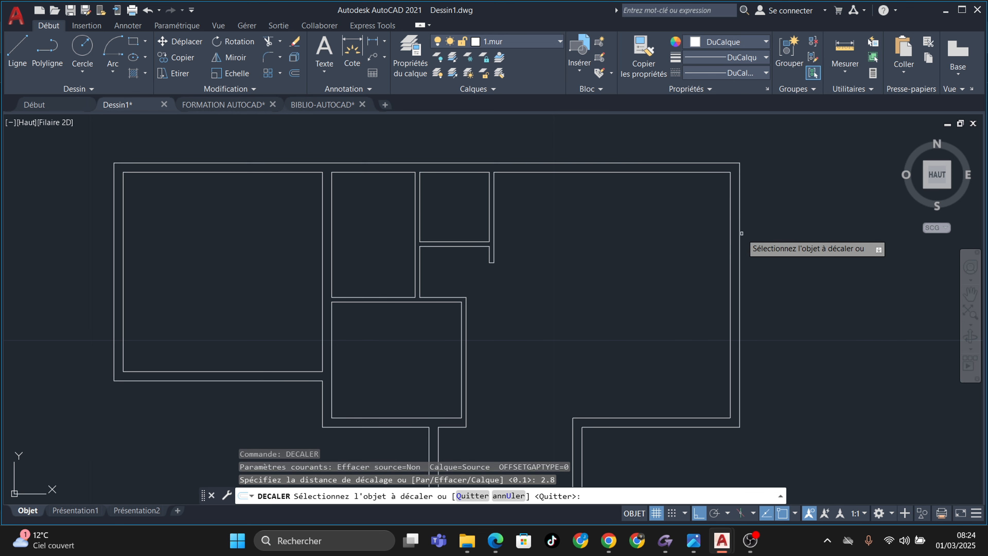
left_click(731, 251)
left_click(594, 218)
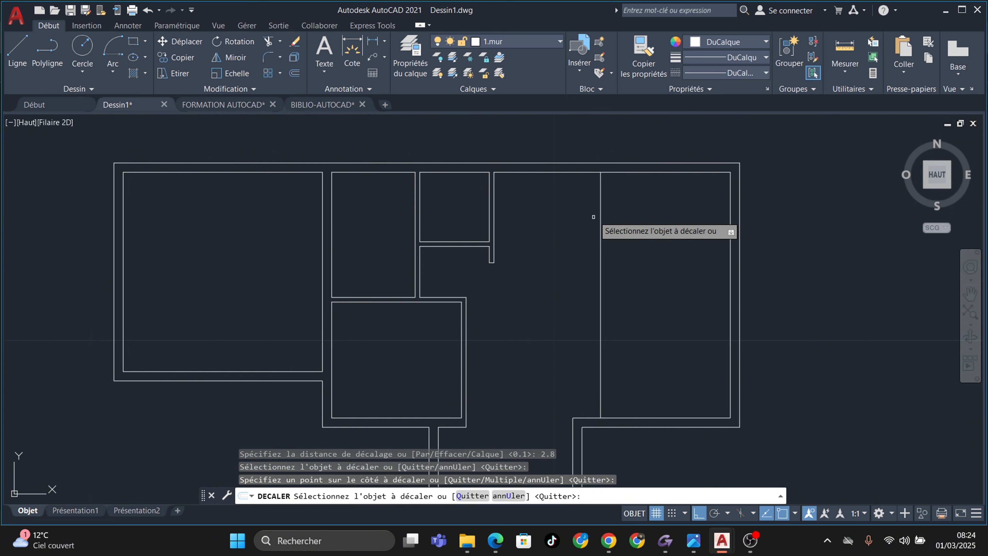
scroll(593, 210, "up", 3)
scroll(593, 218, "down", 5)
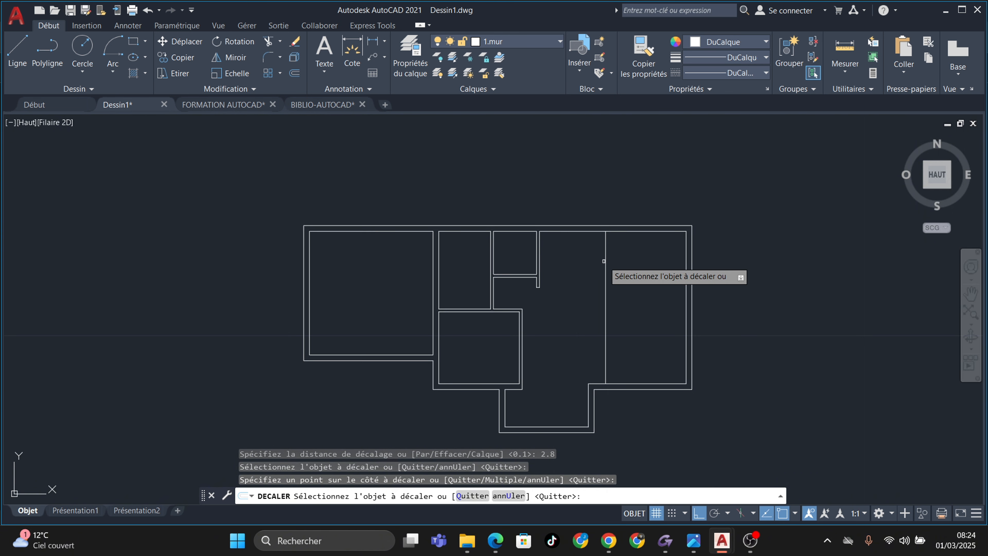
scroll(605, 273, "up", 2)
key("Escape")
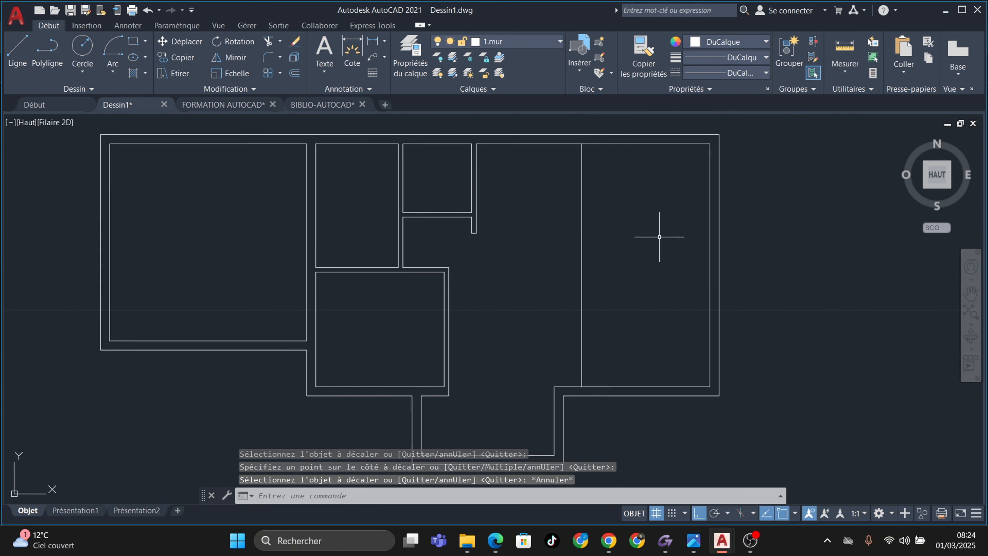
Offset the new S.A.M. partition line 0.1 to the left to form the partition's thickness
left_click(300, 72)
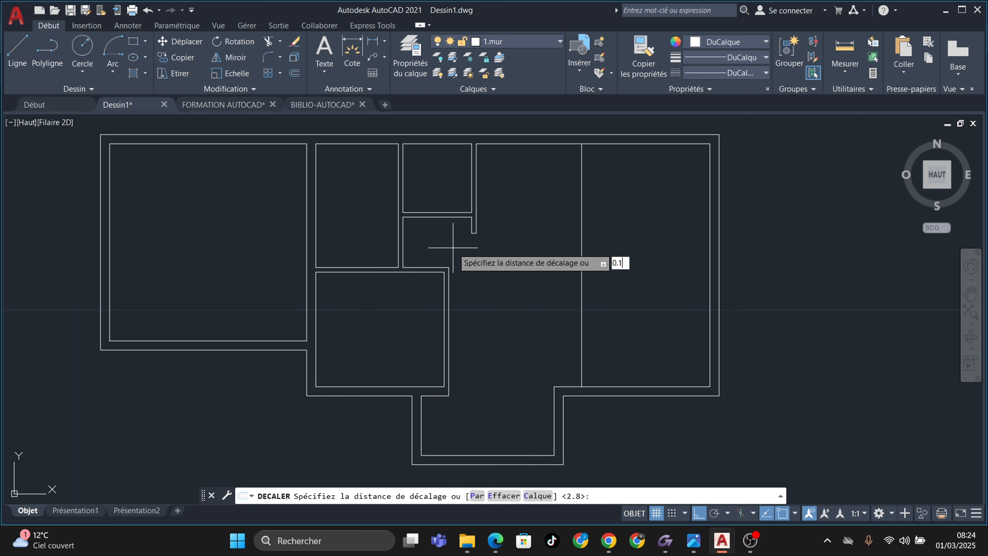
key("Return")
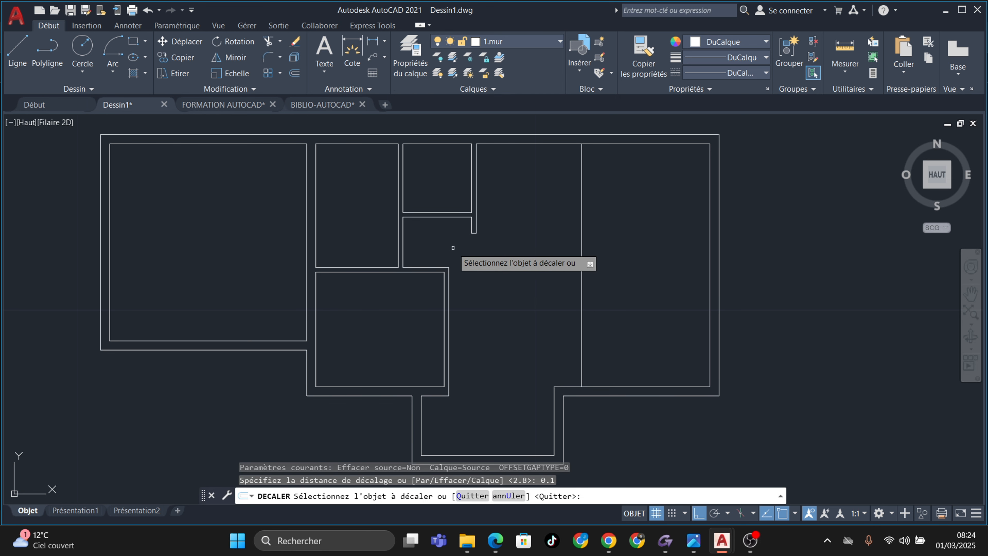
left_click(582, 192)
left_click(574, 315)
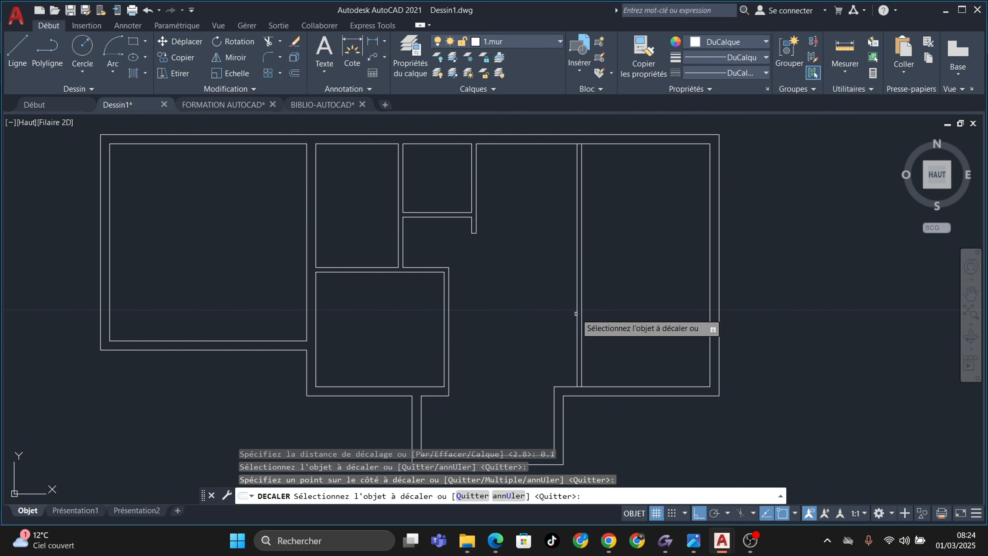
scroll(576, 314, "up", 5)
scroll(521, 281, "down", 8)
scroll(531, 287, "up", 1)
key("Escape")
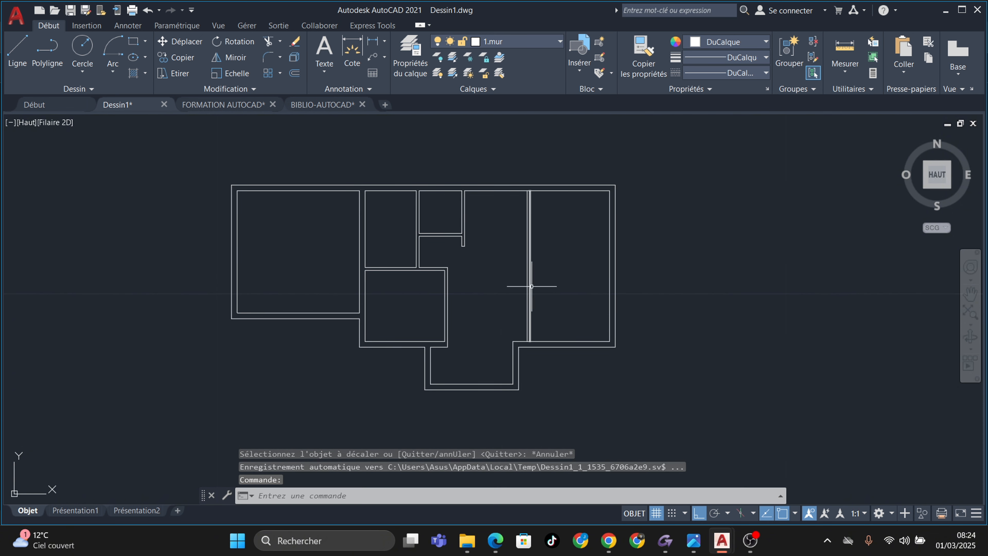
key("Escape")
key("Escape")
key("Escape")
scroll(530, 316, "up", 6)
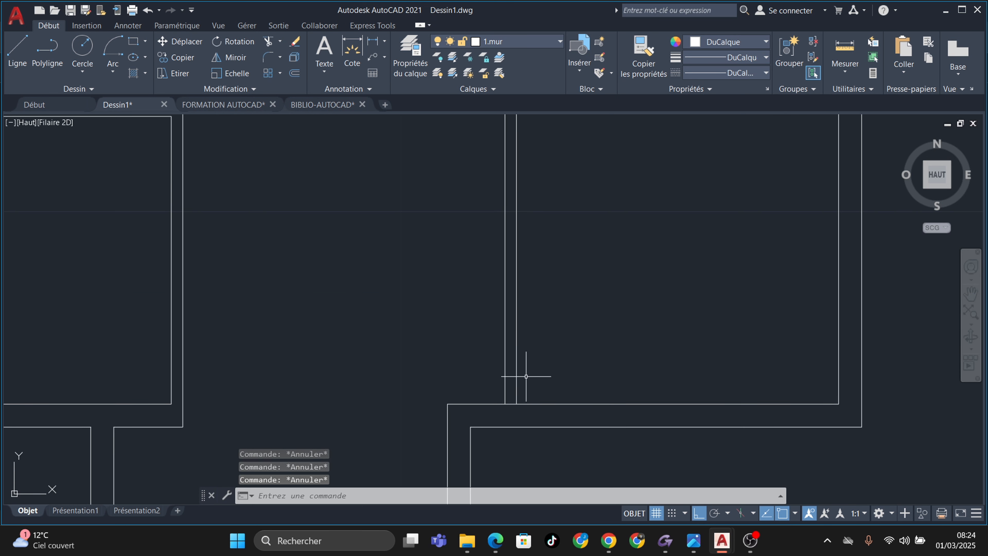
Draw a horizontal line about 1.2 long across the S.A.M. partition, aligned with the outer corner of the lower room's upper wall
scroll(526, 377, "down", 7)
scroll(514, 364, "up", 1)
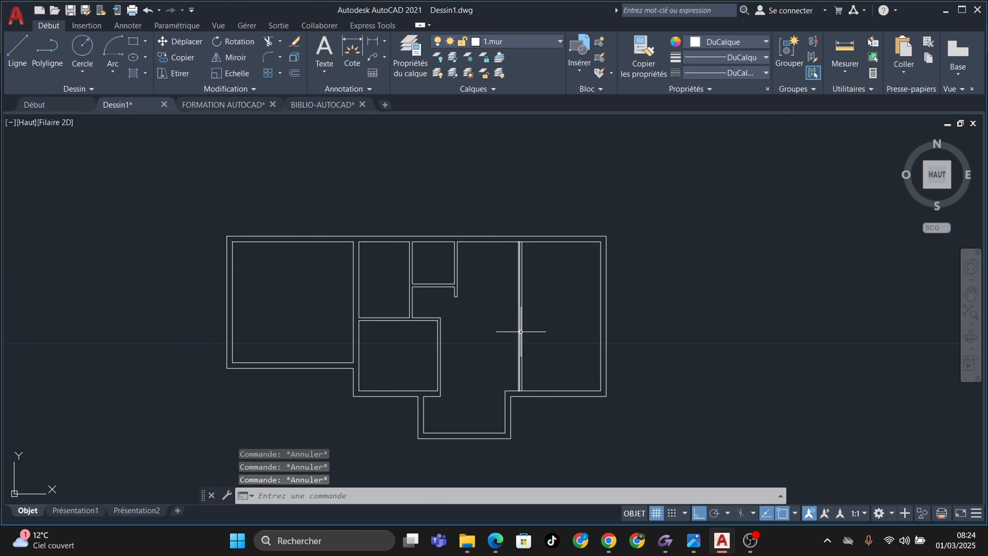
scroll(447, 328, "up", 1)
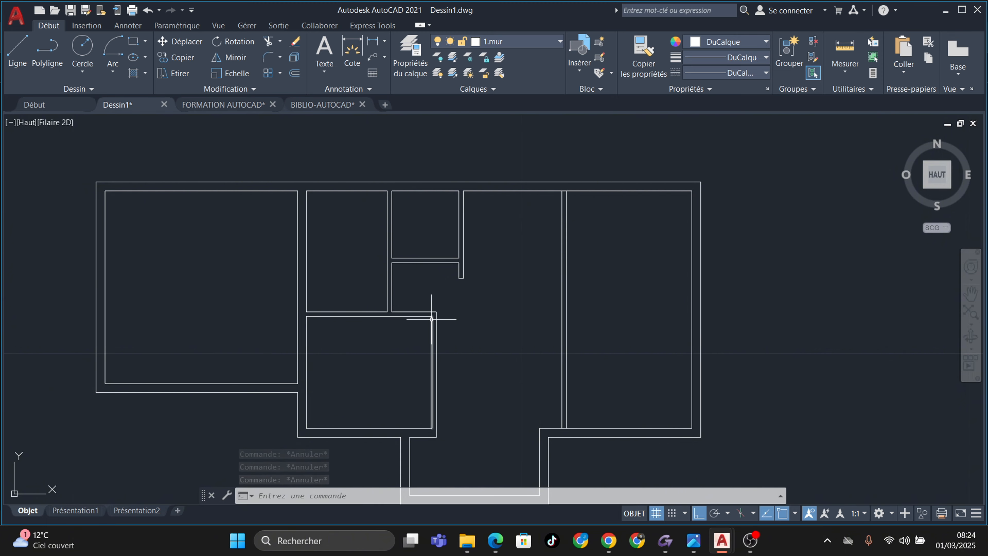
scroll(450, 308, "up", 2)
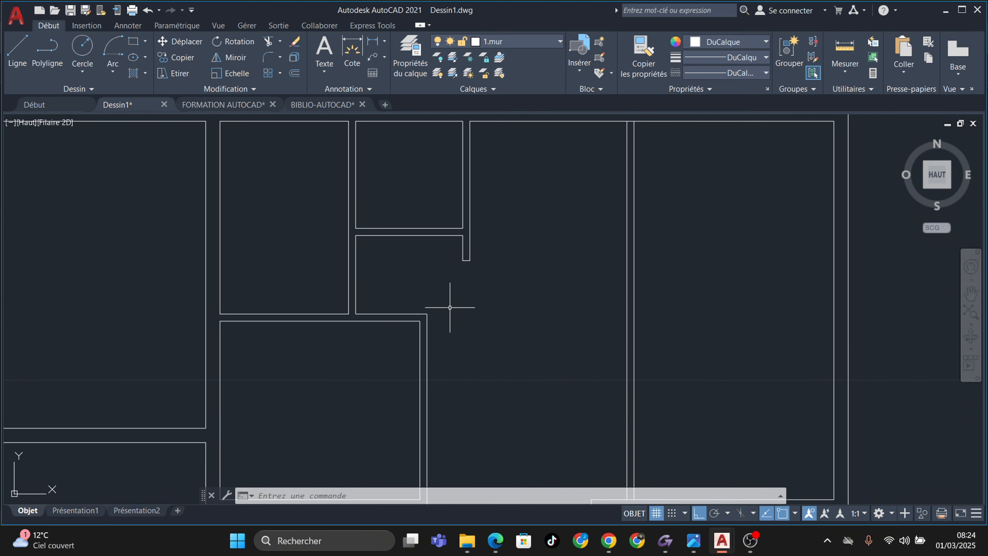
left_click(17, 50)
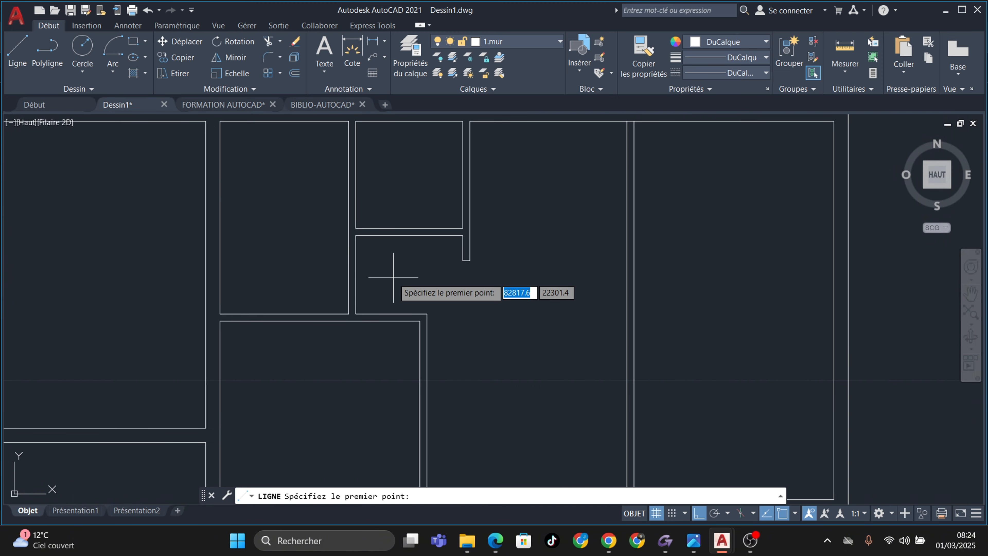
scroll(428, 313, "up", 3)
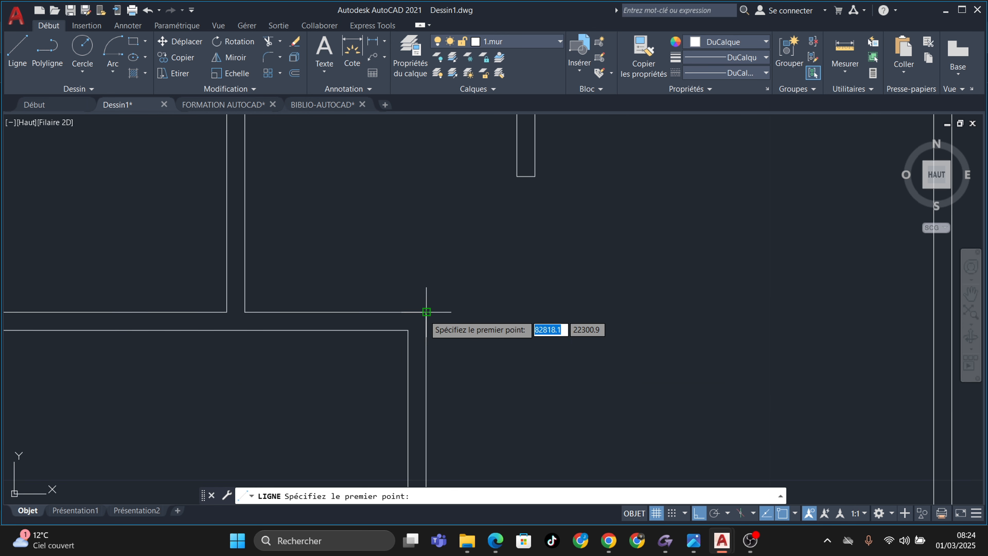
left_click(810, 312)
middle_click_drag(836, 309, 482, 302)
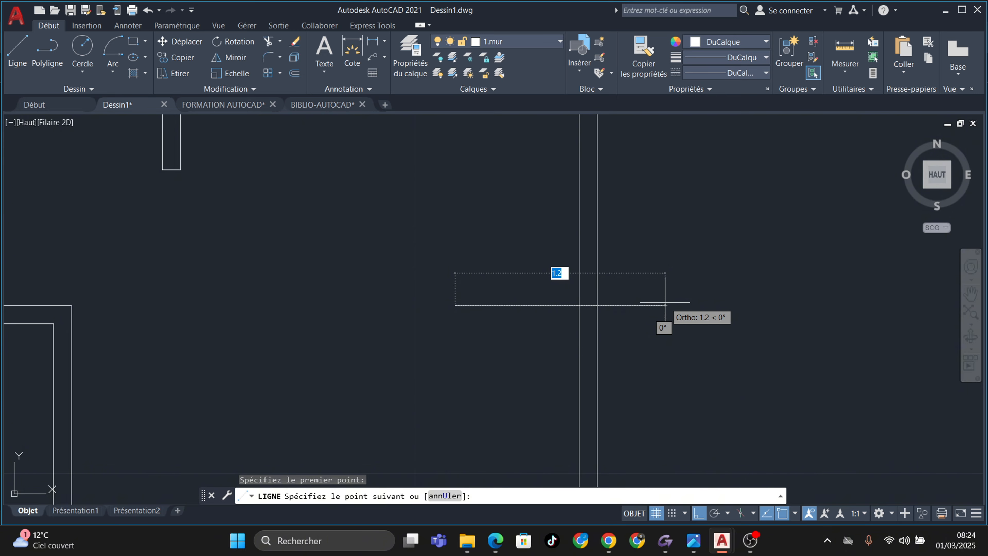
left_click(665, 302)
key("Escape")
scroll(637, 280, "down", 3)
middle_click_drag(623, 283, 549, 271)
key("Escape")
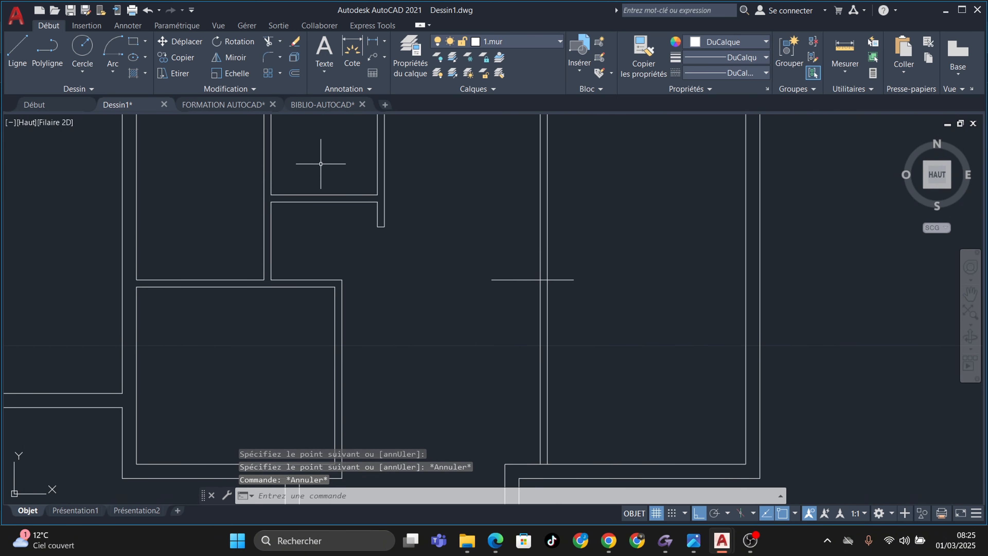
key("Escape")
Trim the S.A.M. partition below the horizontal line and trim that line's overhangs on both sides to close the partition's end
left_click(265, 42)
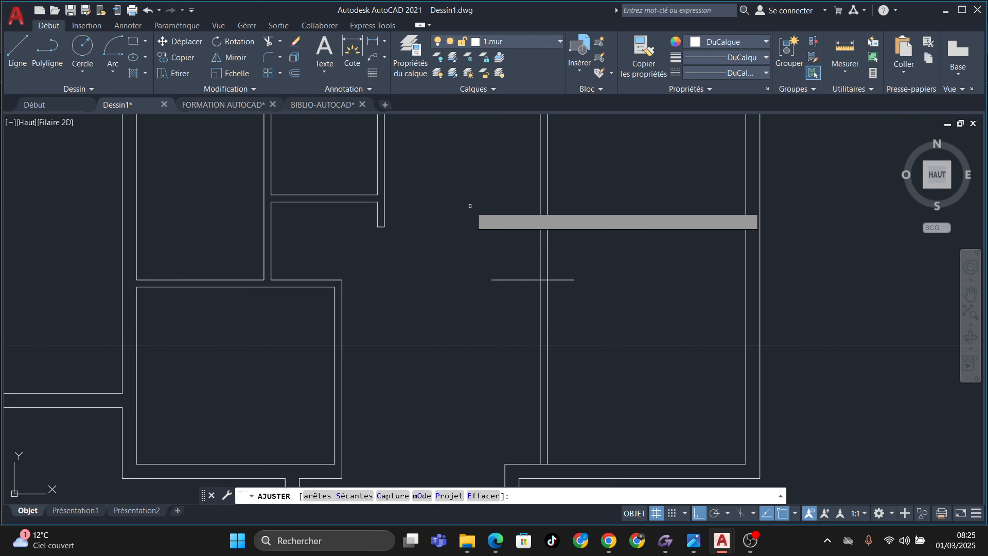
scroll(492, 246, "up", 2)
left_click(505, 252)
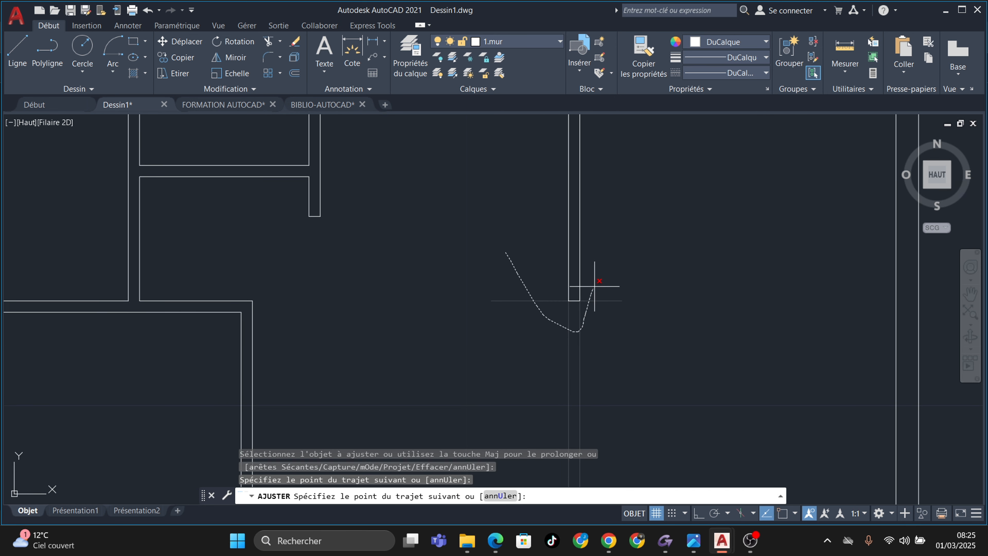
key("Return")
scroll(596, 278, "down", 3)
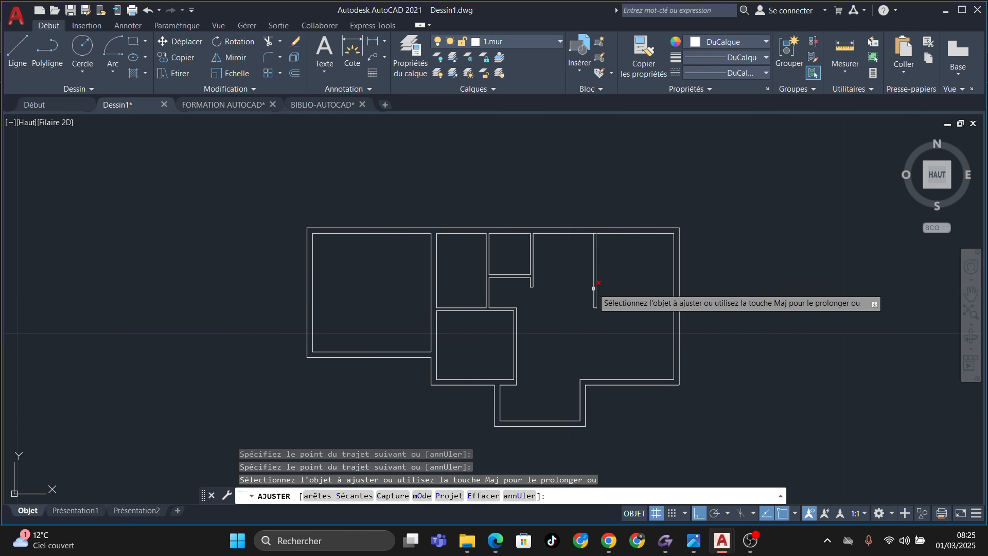
scroll(591, 163, "up", 5)
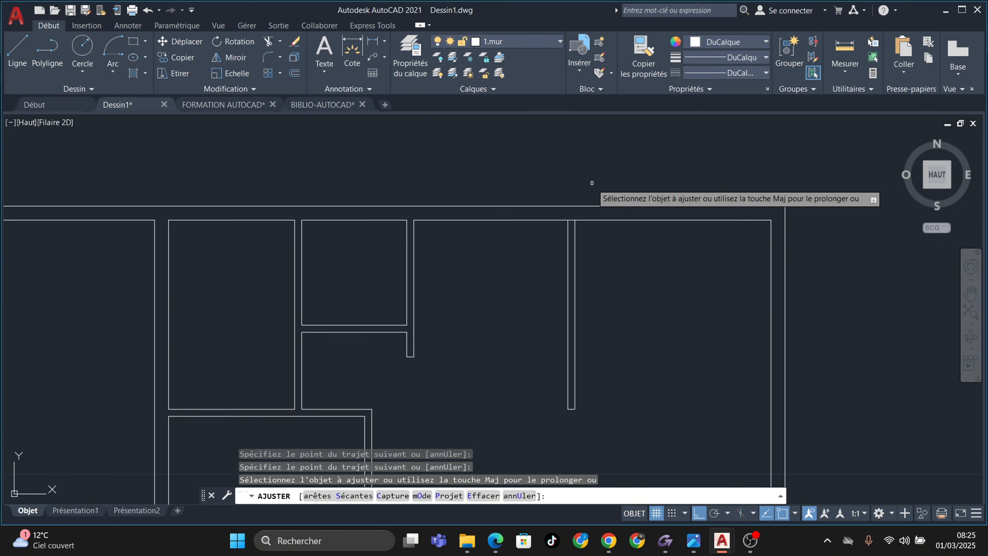
scroll(589, 194, "up", 7)
key("Escape")
key("Escape")
key("Escape")
key("Escape")
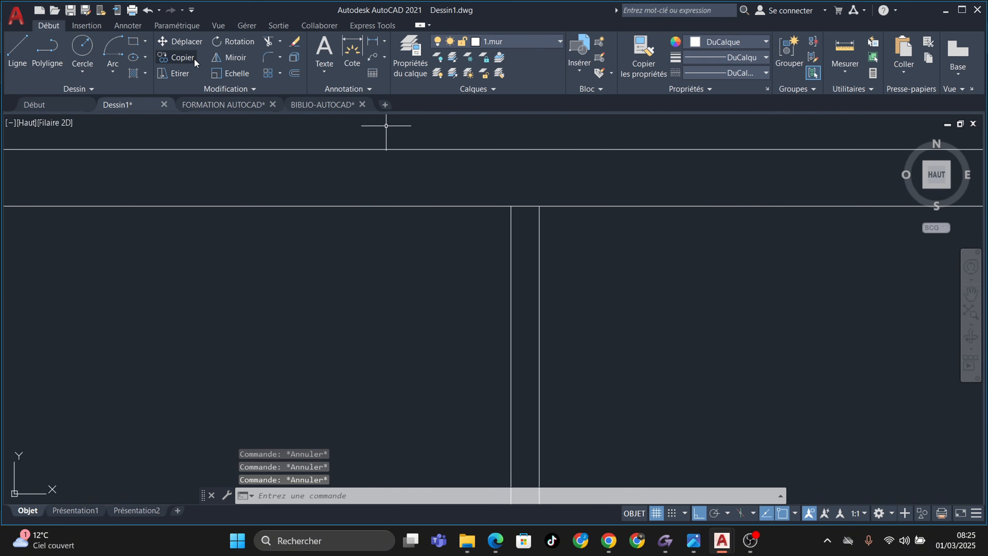
Trim the upper exterior wall's inner line between the two S.A.M. partition lines, and end the trimming
left_click(267, 43)
scroll(553, 233, "down", 7)
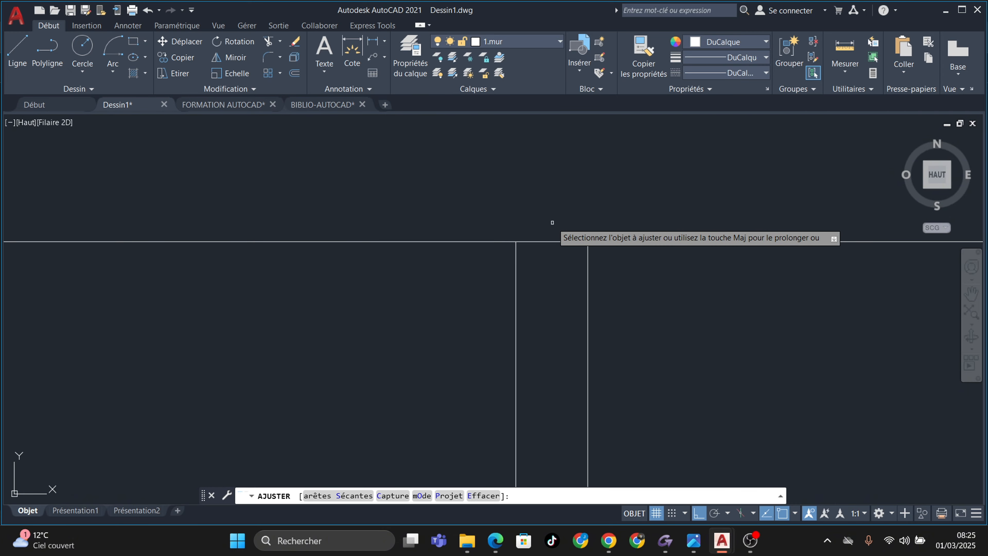
scroll(629, 210, "down", 4)
scroll(602, 294, "up", 1)
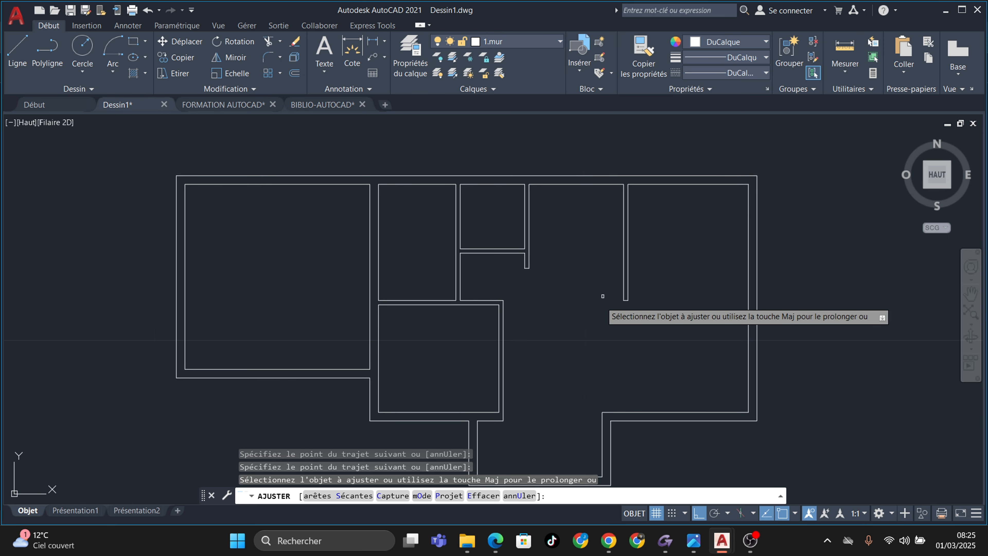
middle_click_drag(602, 294, 570, 256)
middle_click_drag(563, 353, 537, 408)
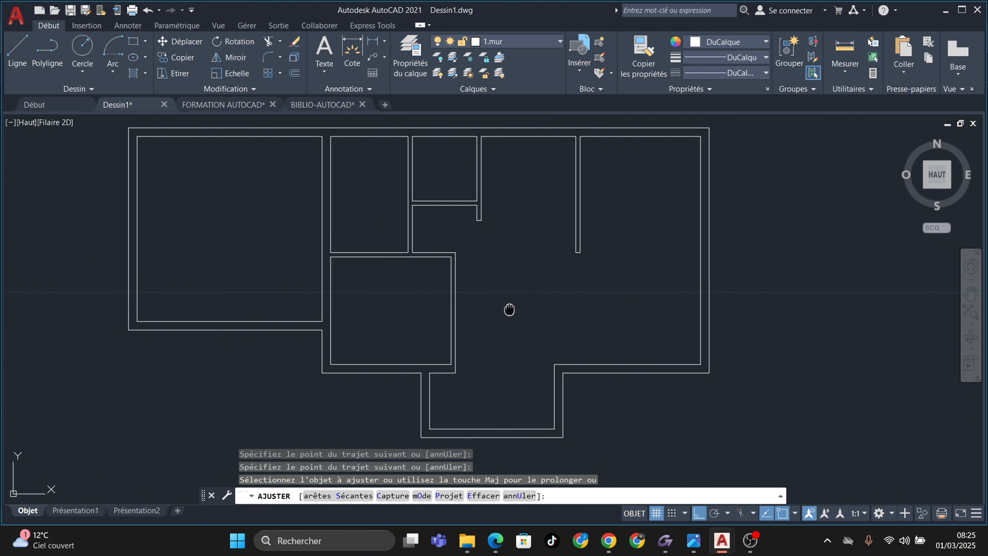
middle_click_drag(510, 309, 592, 324)
key("Escape")
key("Escape")
key("Escape")
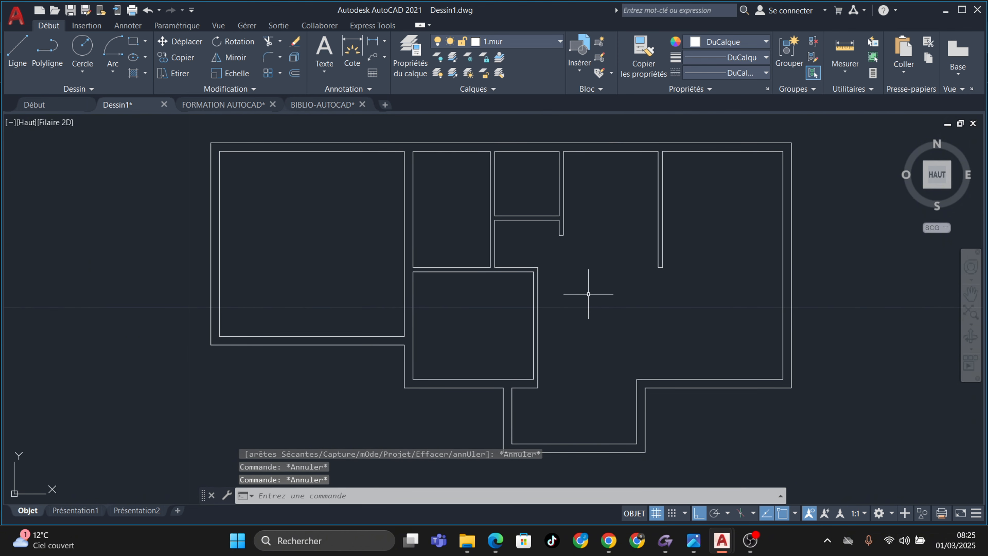
Make layer 0 current, and turn the 1.mur layer off and back on to check which objects it holds
left_click(557, 42)
left_click(522, 56)
left_click(547, 41)
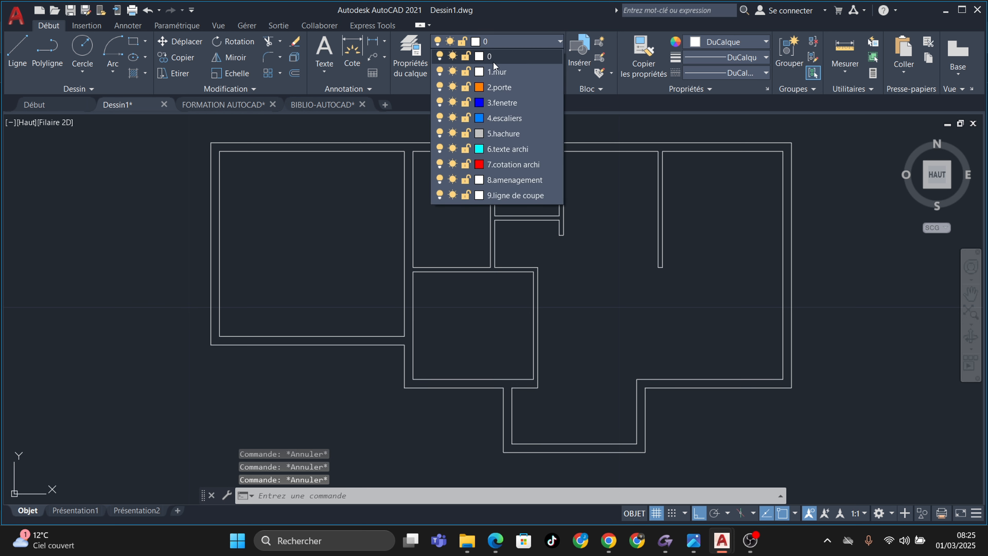
left_click(441, 72)
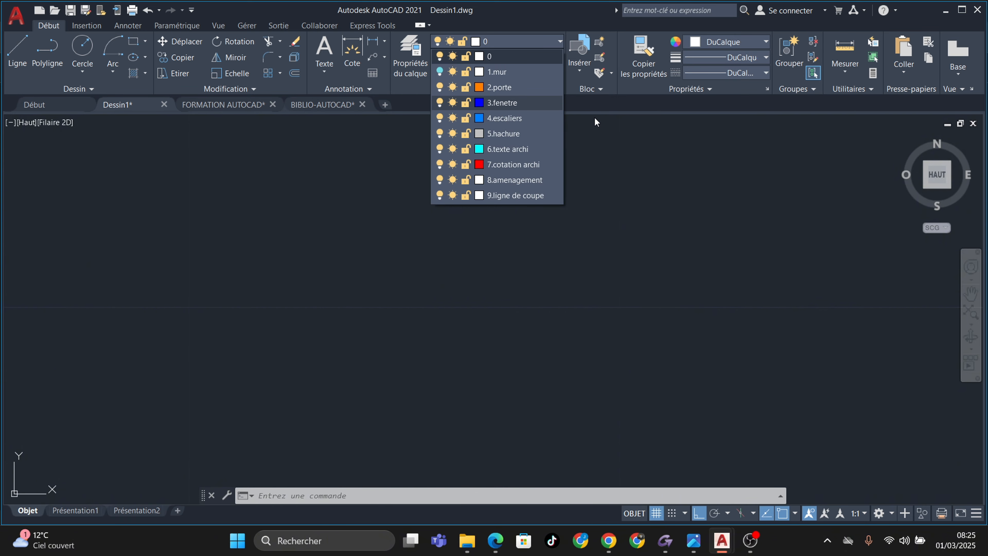
left_click(439, 72)
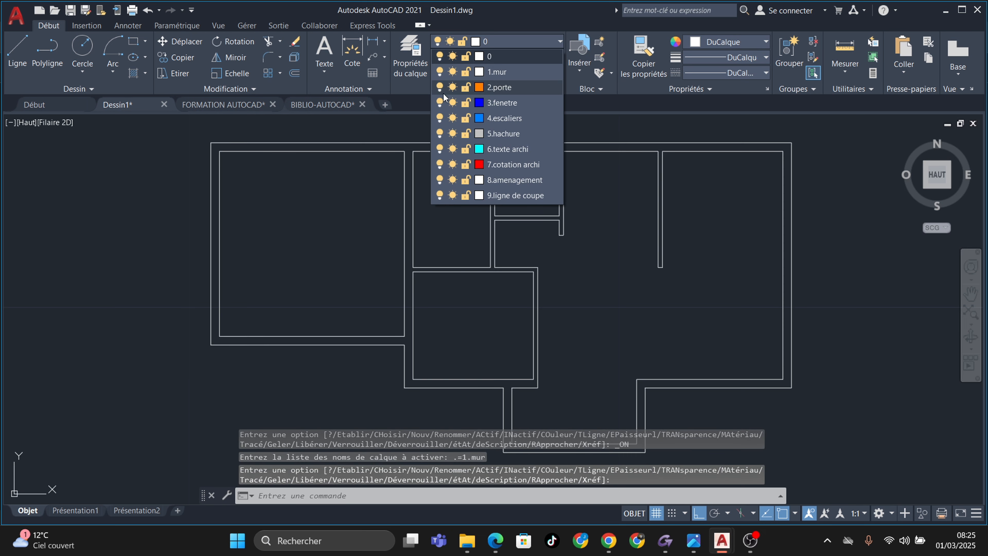
key("Escape")
key("Escape")
key("Escape")
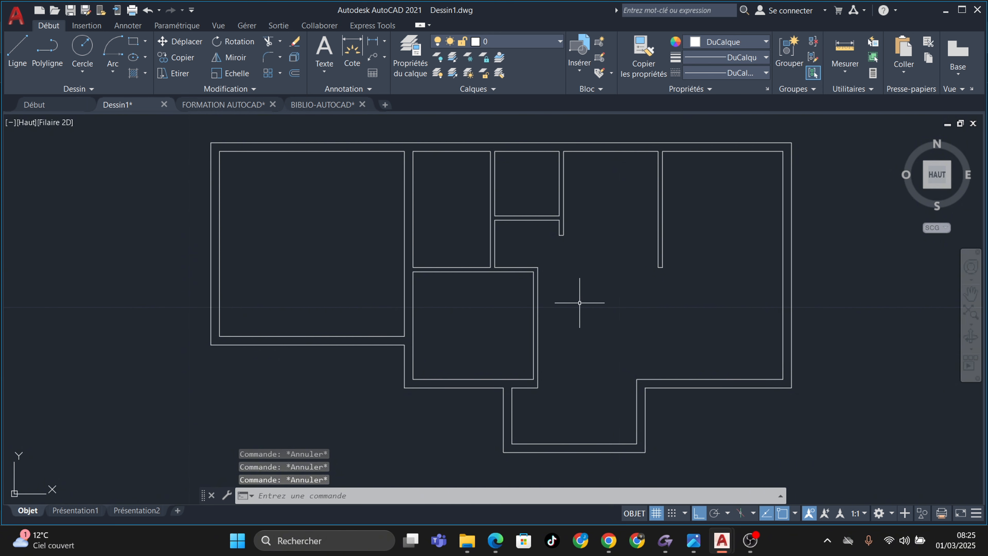
scroll(580, 302, "down", 5)
scroll(525, 327, "up", 8)
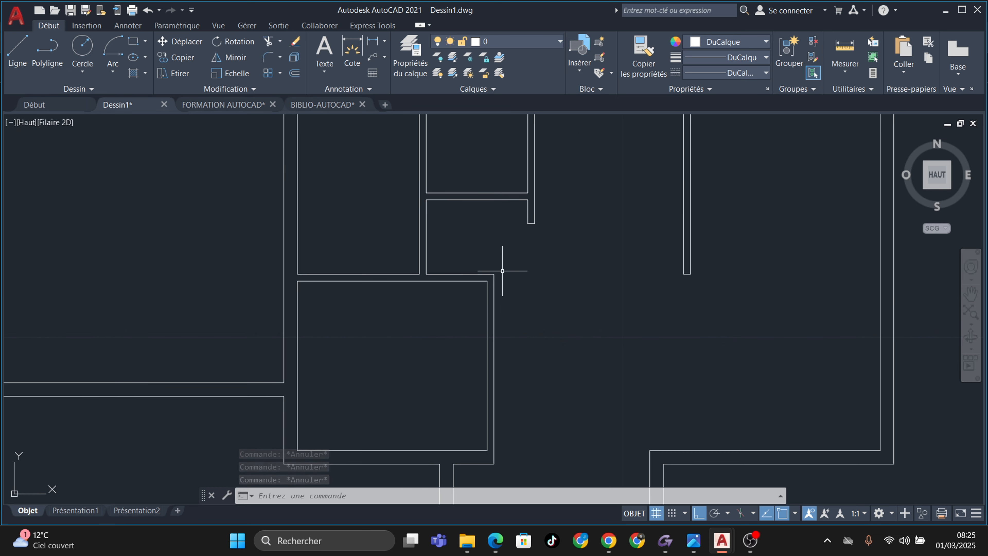
scroll(503, 270, "down", 3)
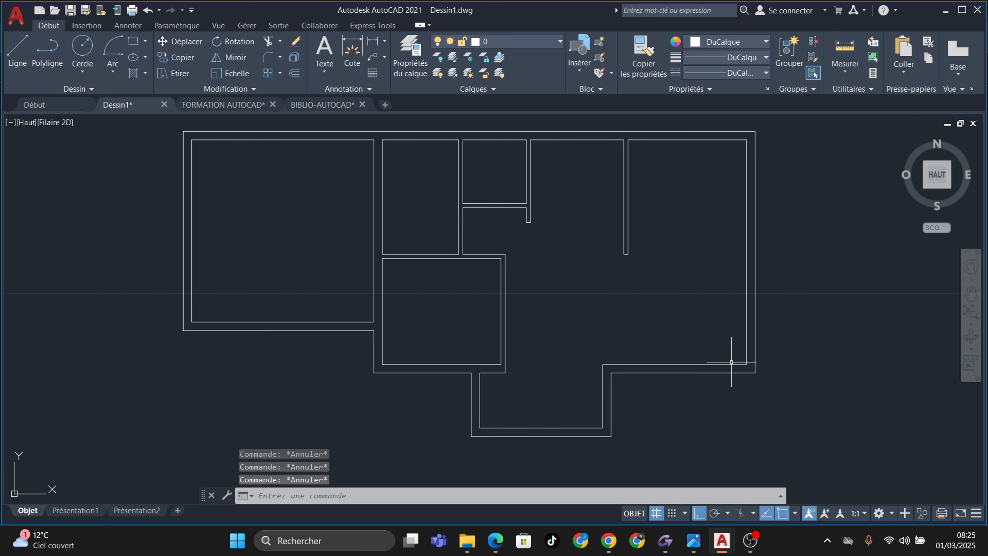
middle_click_drag(462, 267, 468, 288)
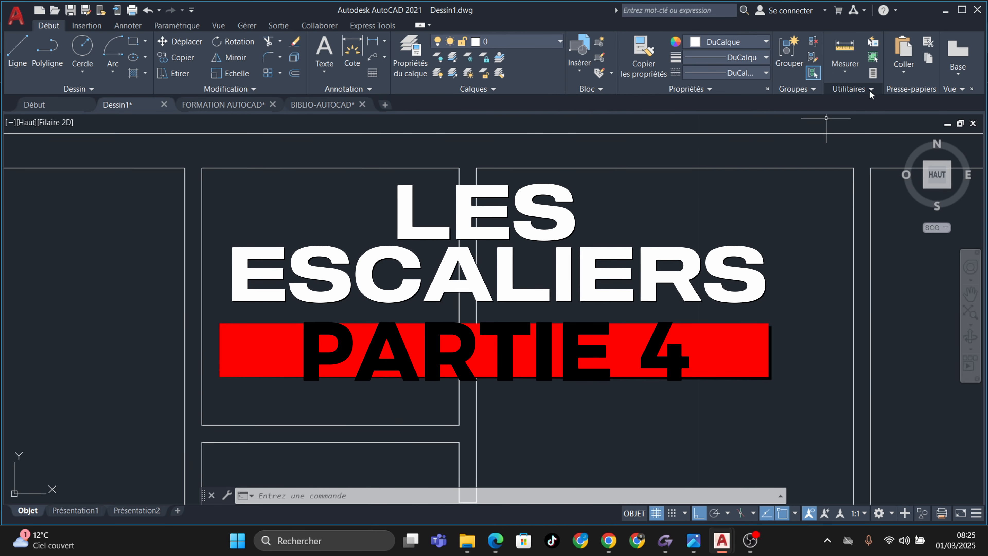
Measure the stair space between the WC and S.A.M. partitions with the quick measurement, and end the measuring
left_click(850, 72)
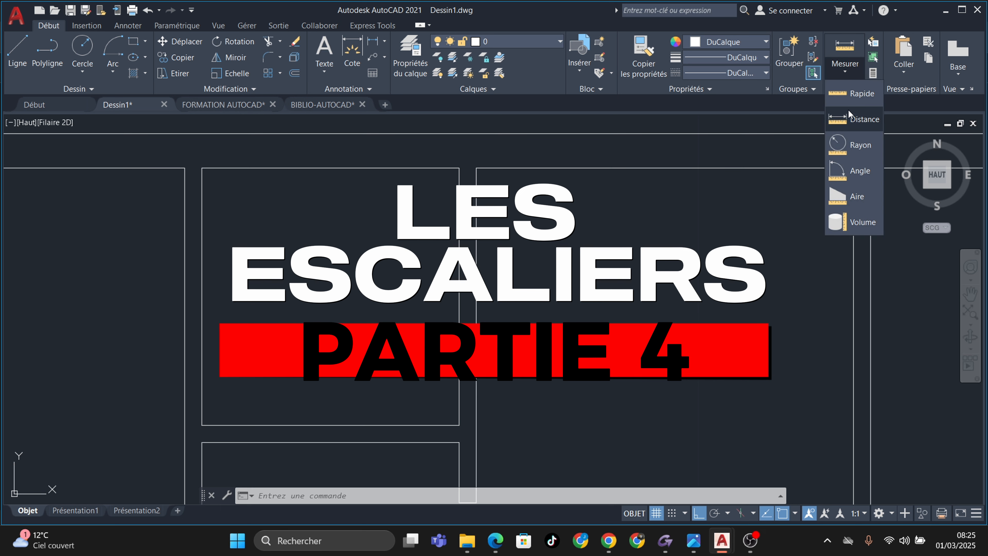
left_click(857, 118)
key("Escape")
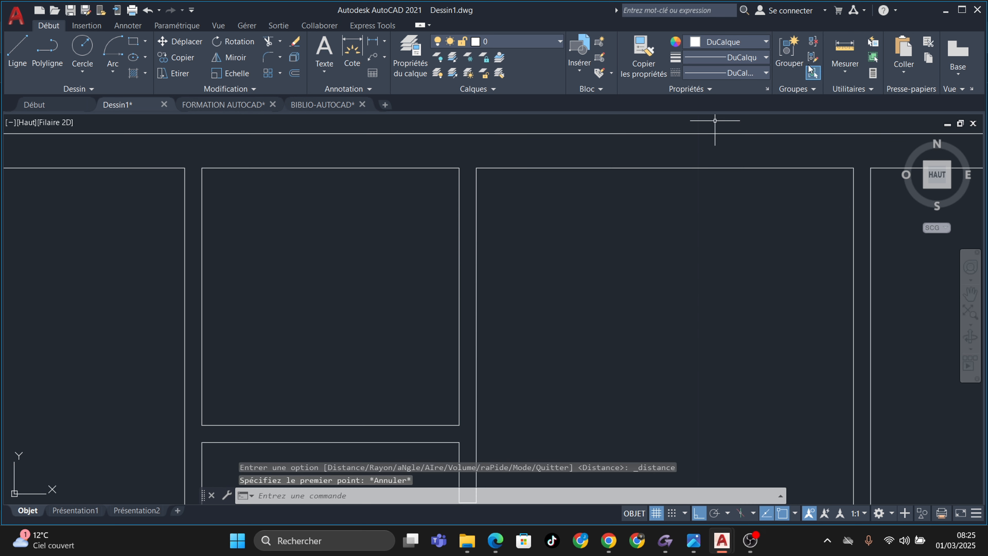
left_click(849, 67)
left_click(844, 89)
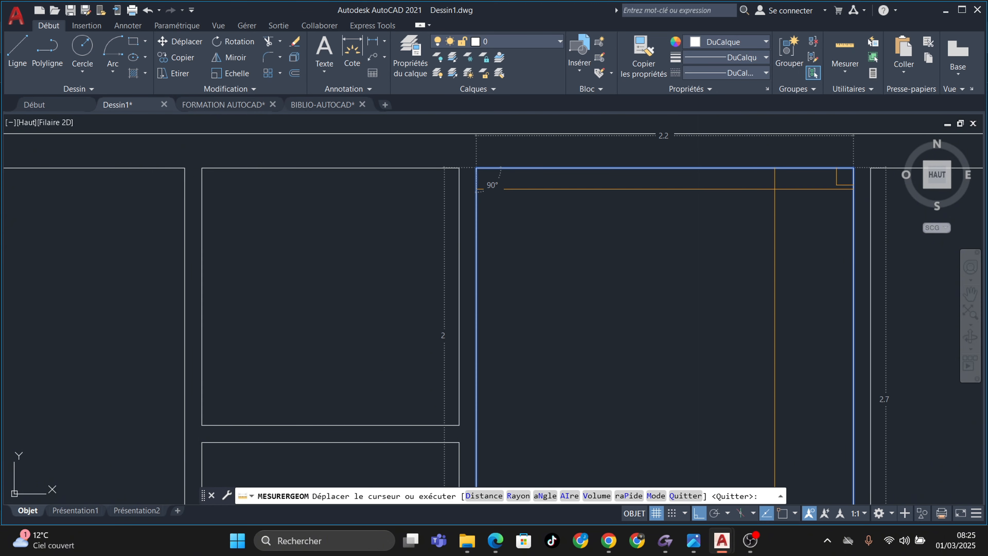
scroll(709, 237, "down", 4)
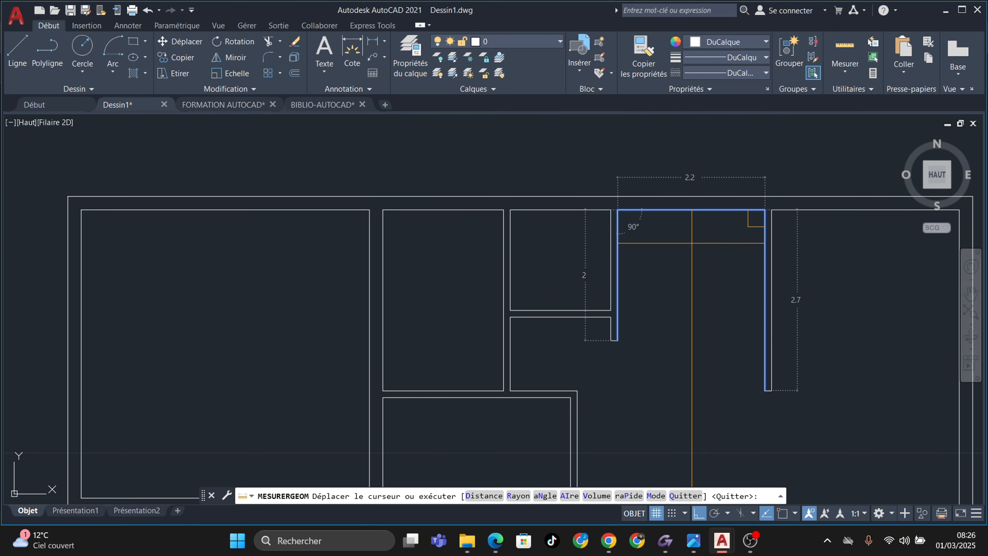
middle_click_drag(691, 244, 634, 249)
key("Escape")
key("Escape")
middle_click_drag(589, 290, 570, 272)
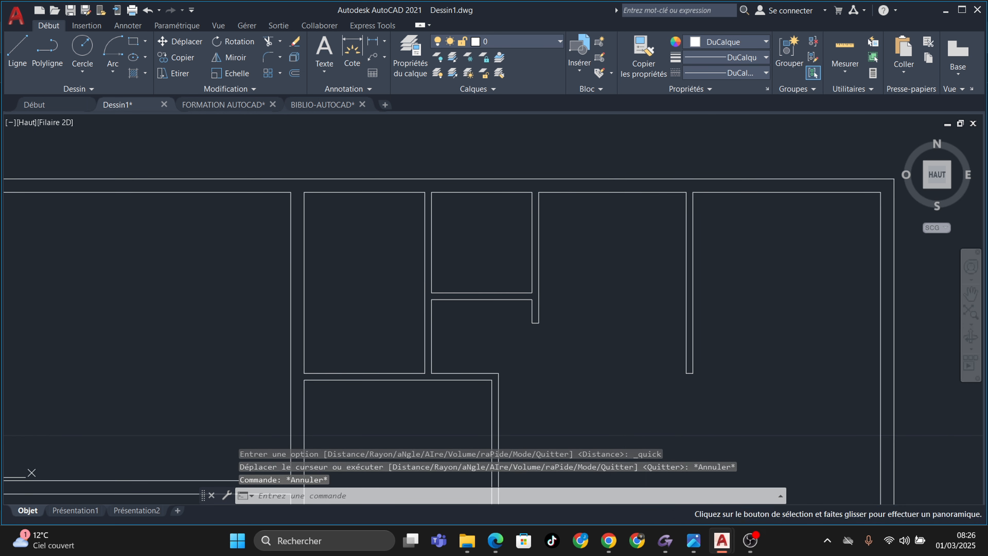
key("Escape")
key("Escape")
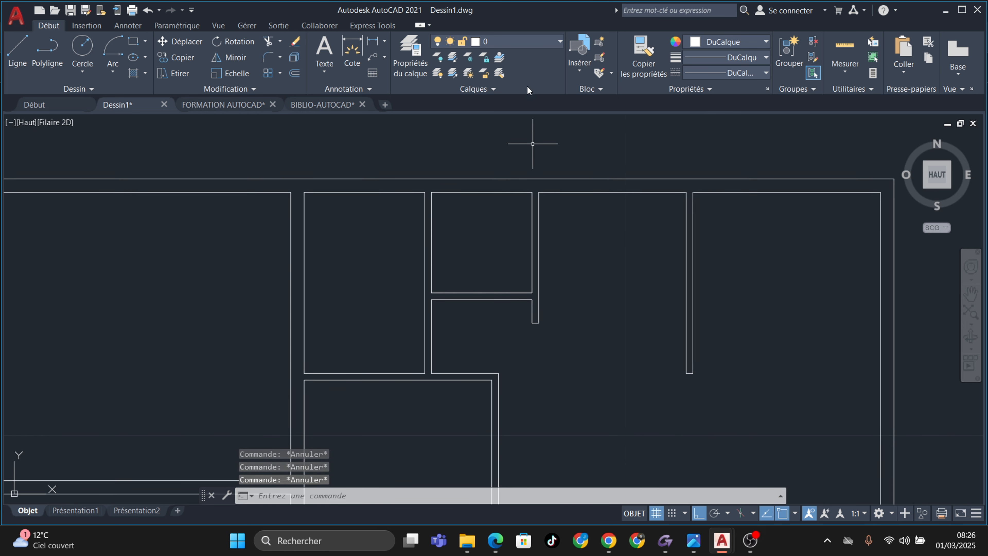
Make 4.escaliers the current layer for drawing the stairs
left_click(559, 43)
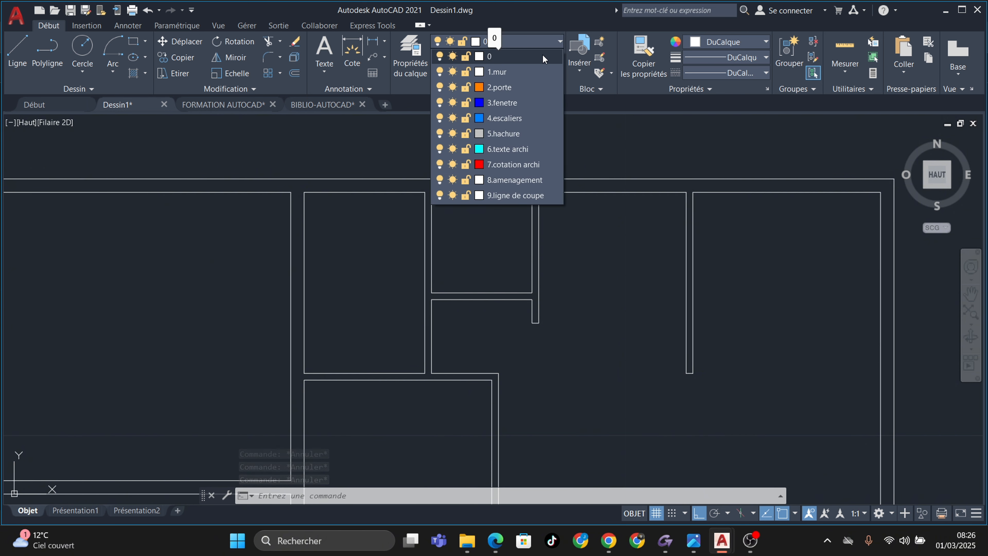
left_click(503, 118)
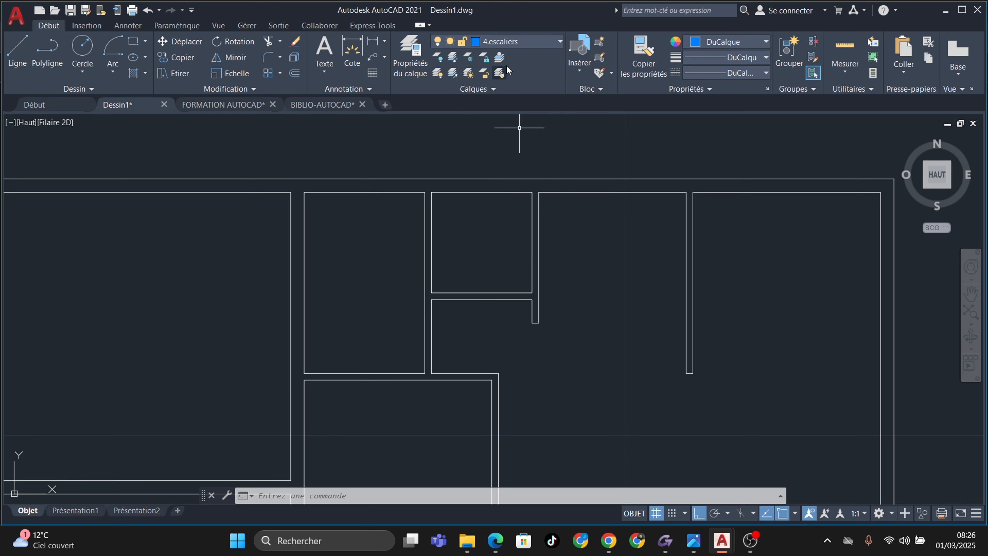
scroll(661, 245, "up", 2)
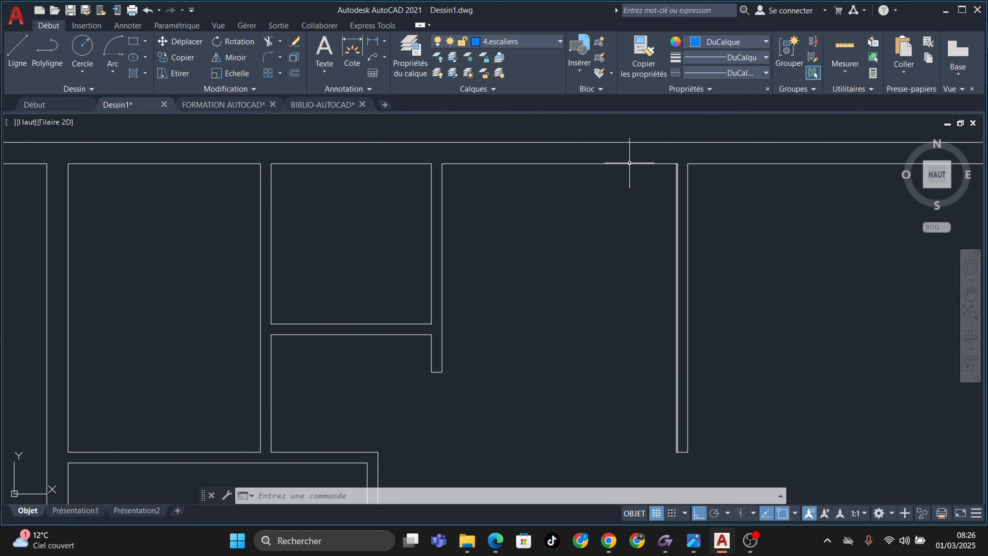
Start a line for the stairs, check which object snap modes are active, and cancel the line
left_click(20, 47)
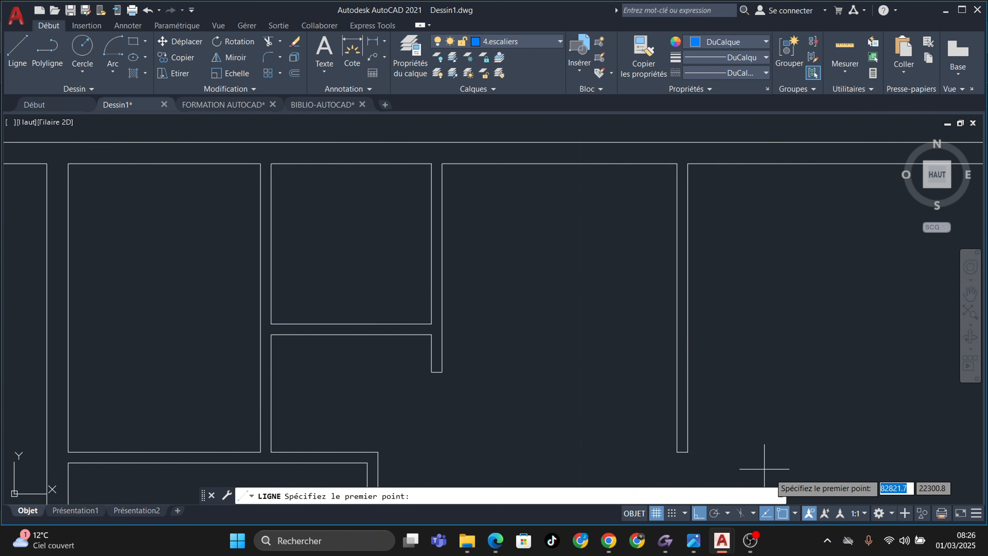
left_click(795, 514)
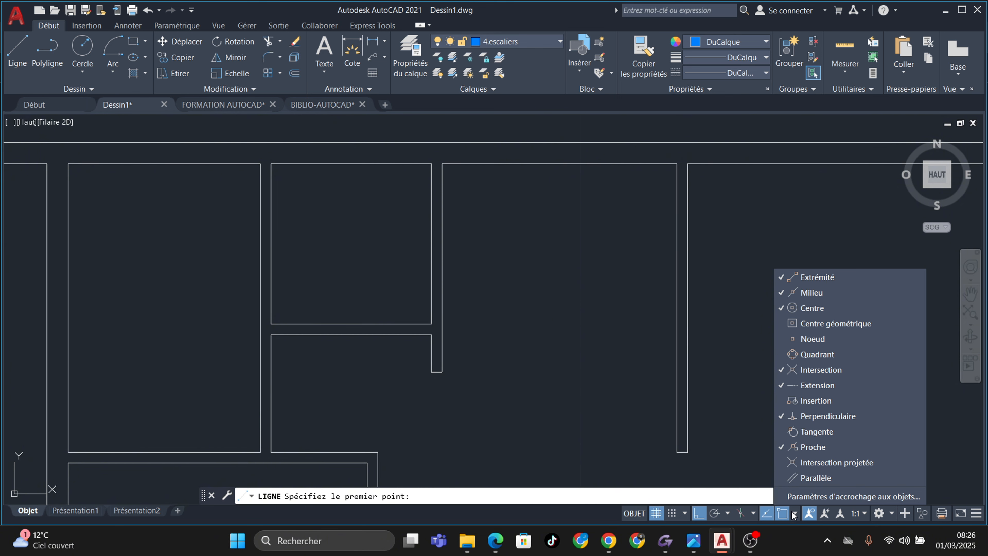
key("Escape")
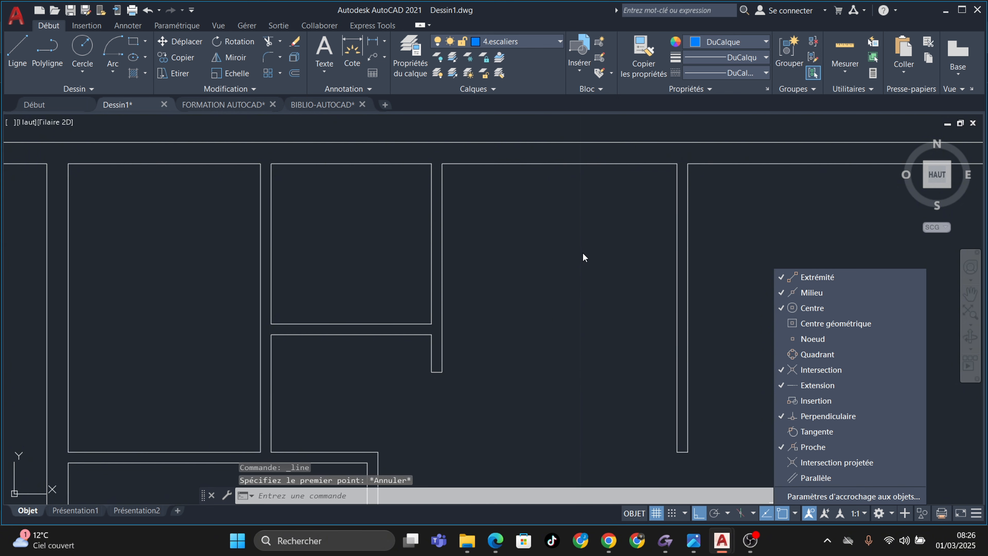
Draw a vertical line about 2.5 long downward from the midpoint of the stair space's upper wall
left_click(795, 513)
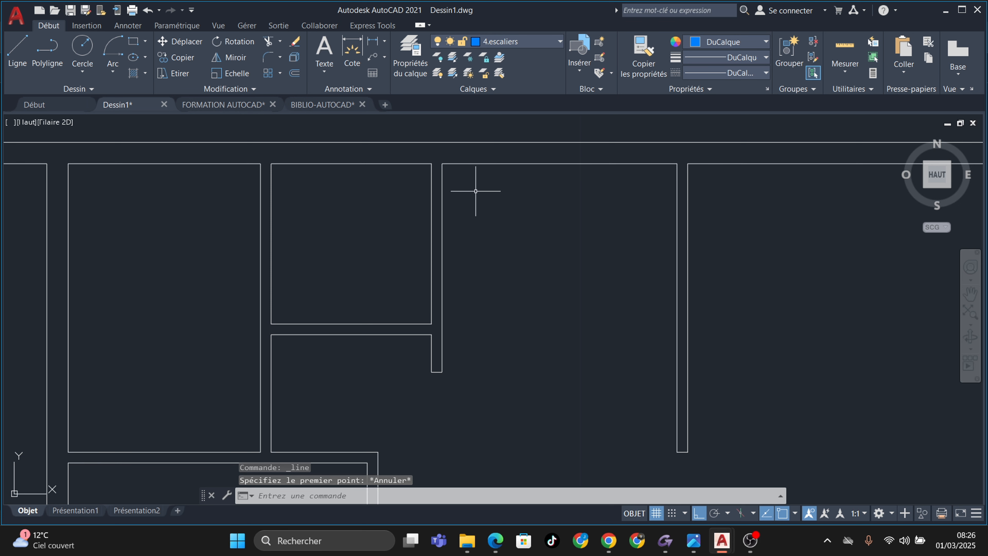
scroll(478, 180, "up", 3)
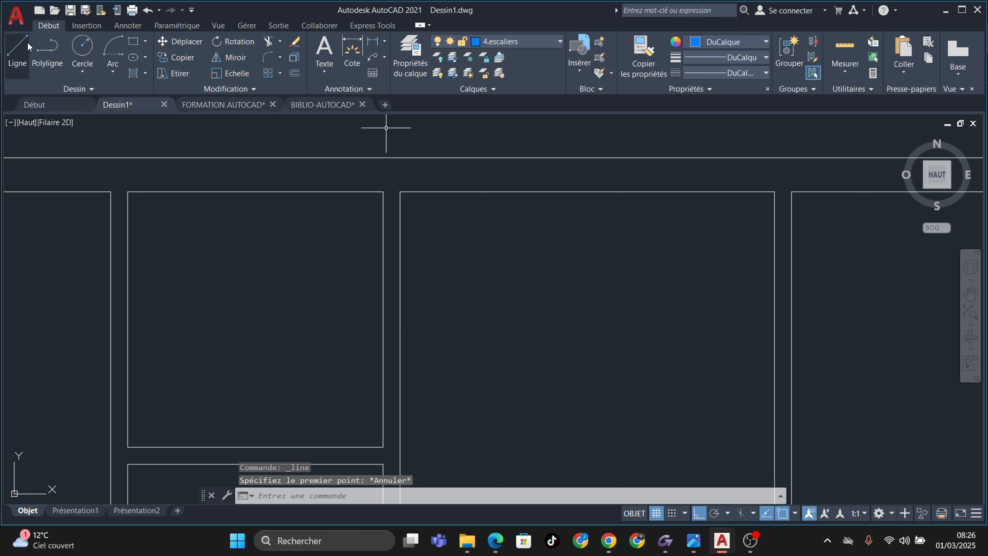
left_click(17, 50)
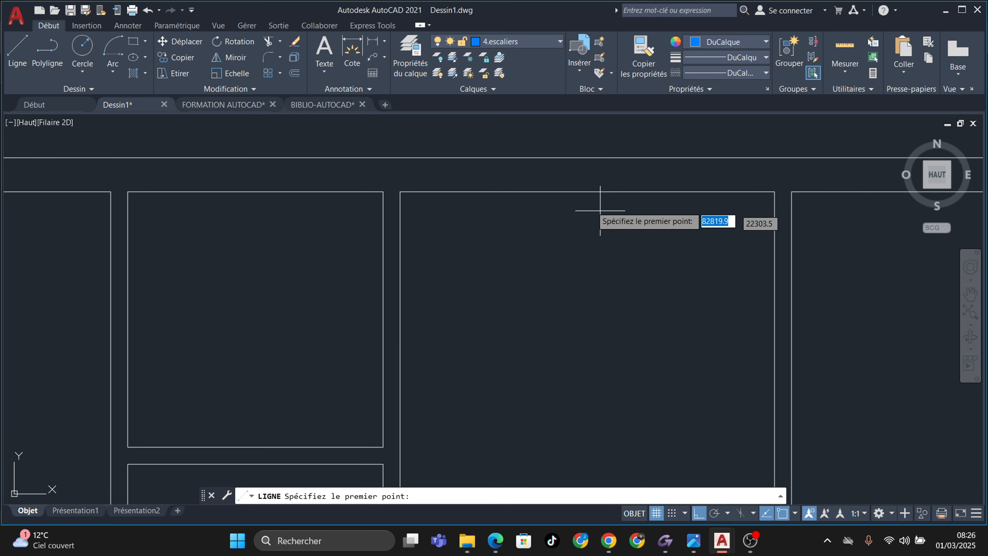
left_click(586, 192)
scroll(589, 211, "down", 4)
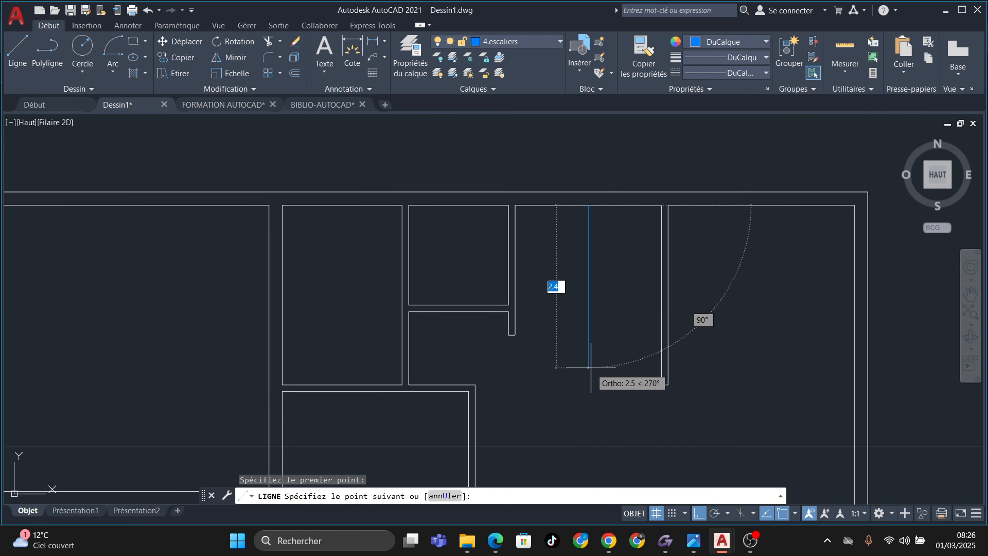
left_click(589, 367)
key("Escape")
scroll(586, 281, "up", 4)
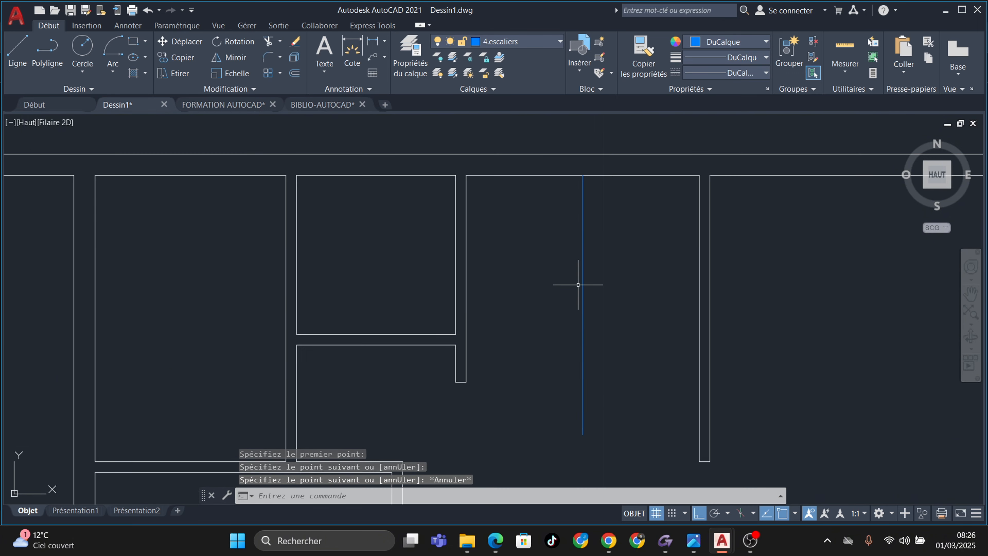
scroll(574, 199, "up", 2)
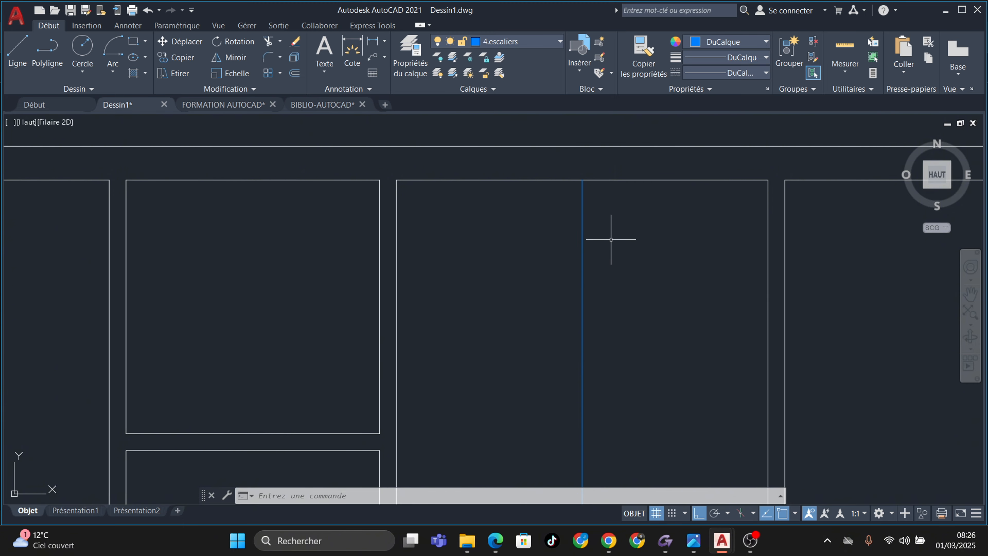
Offset the stair centre line by 0.1 to both sides and end the command
left_click(295, 74)
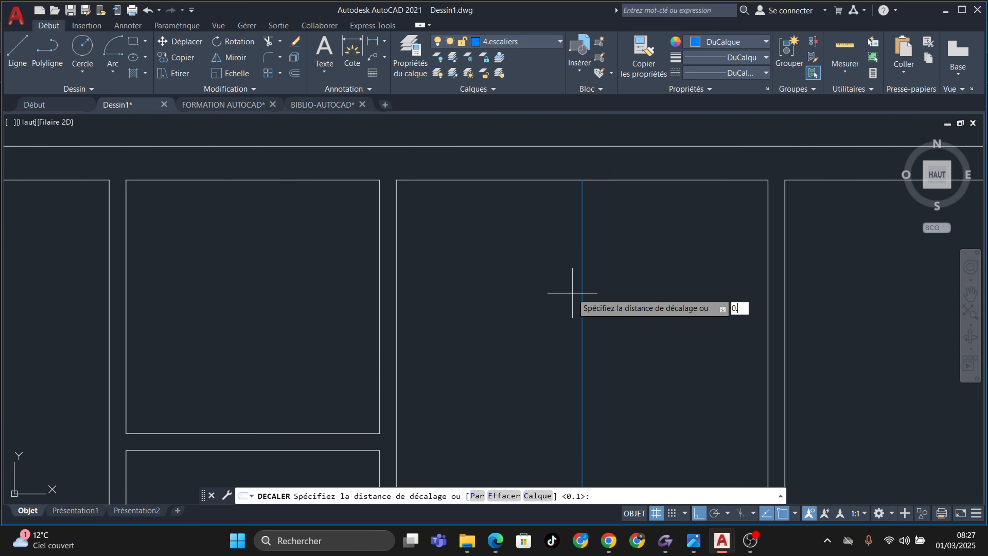
type("0.1")
key("Return")
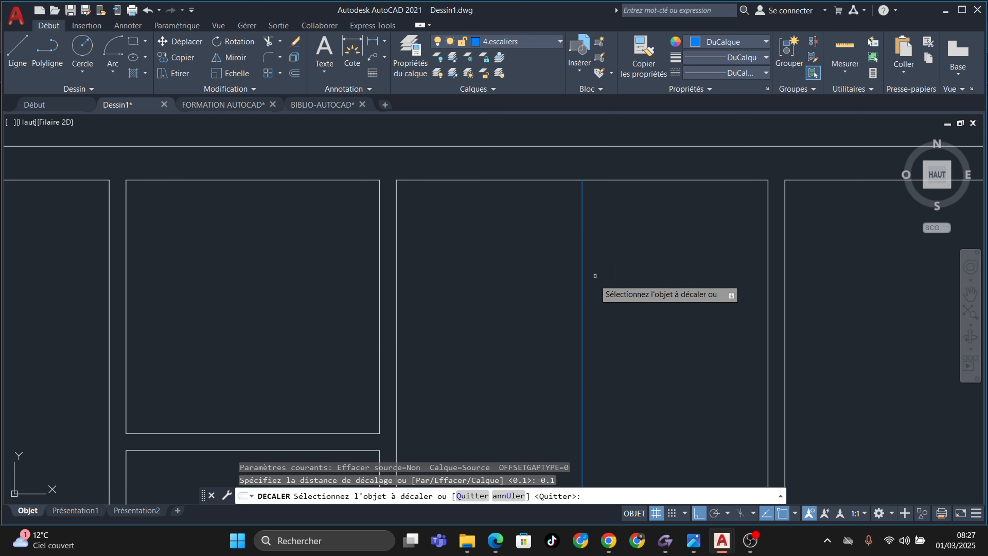
left_click(583, 283)
left_click(605, 288)
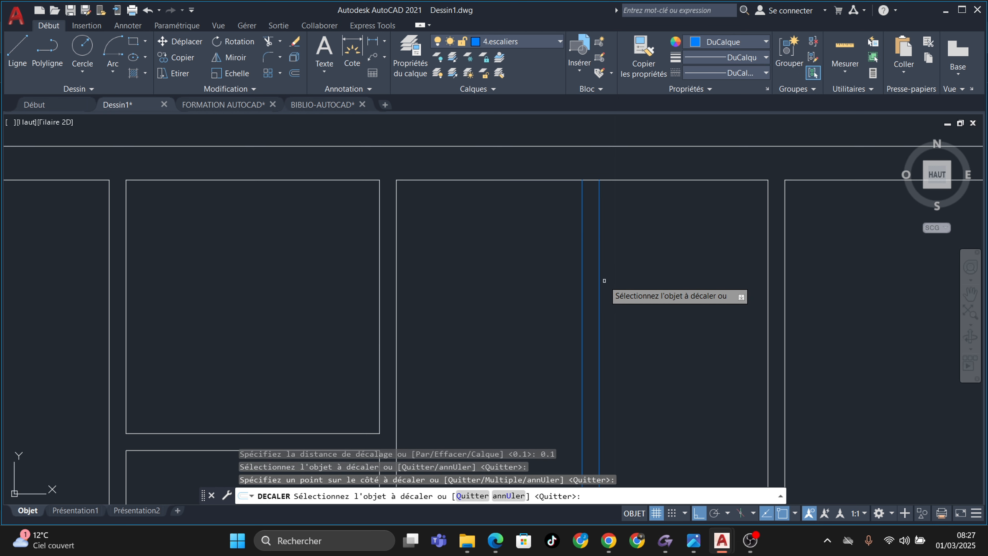
left_click(583, 296)
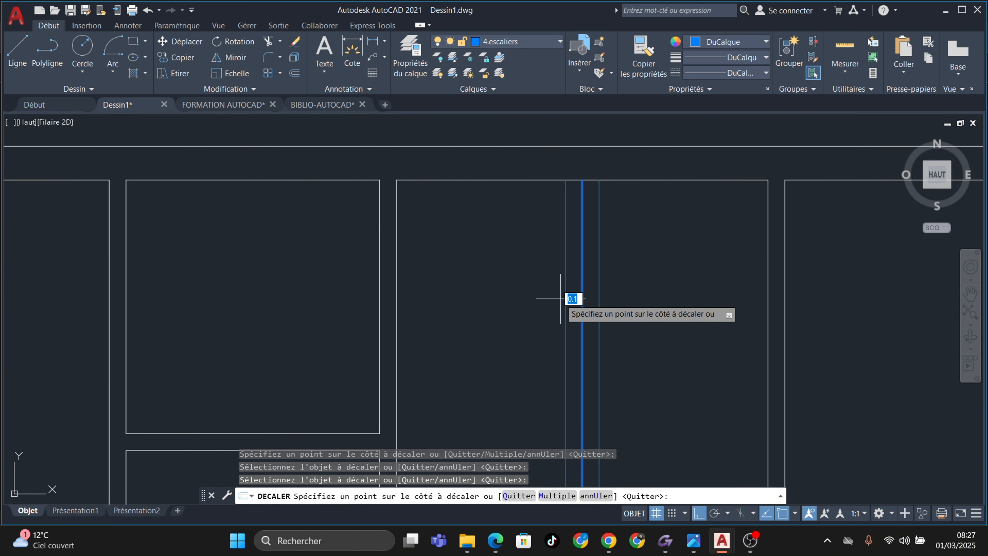
left_click(570, 296)
scroll(584, 283, "down", 3)
scroll(582, 288, "up", 2)
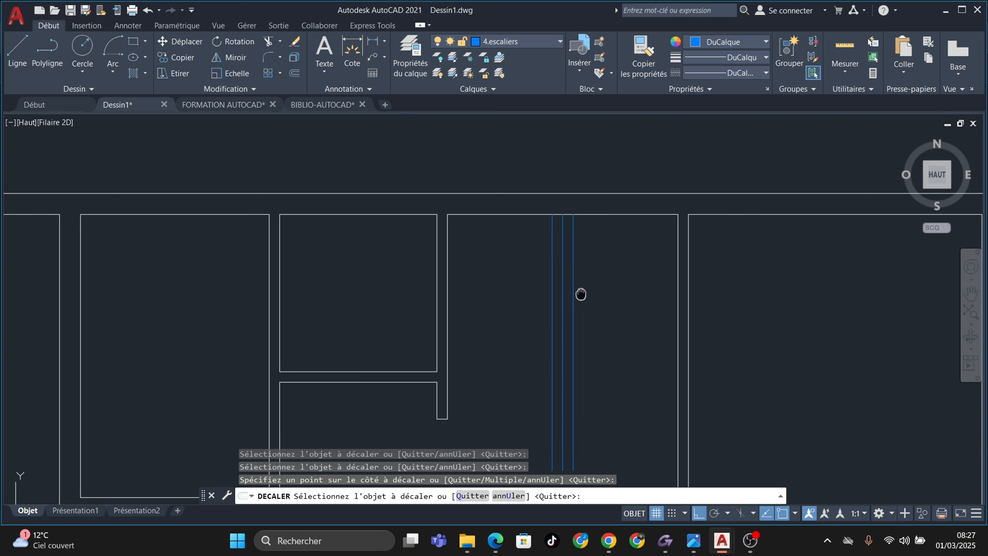
scroll(518, 233, "up", 2)
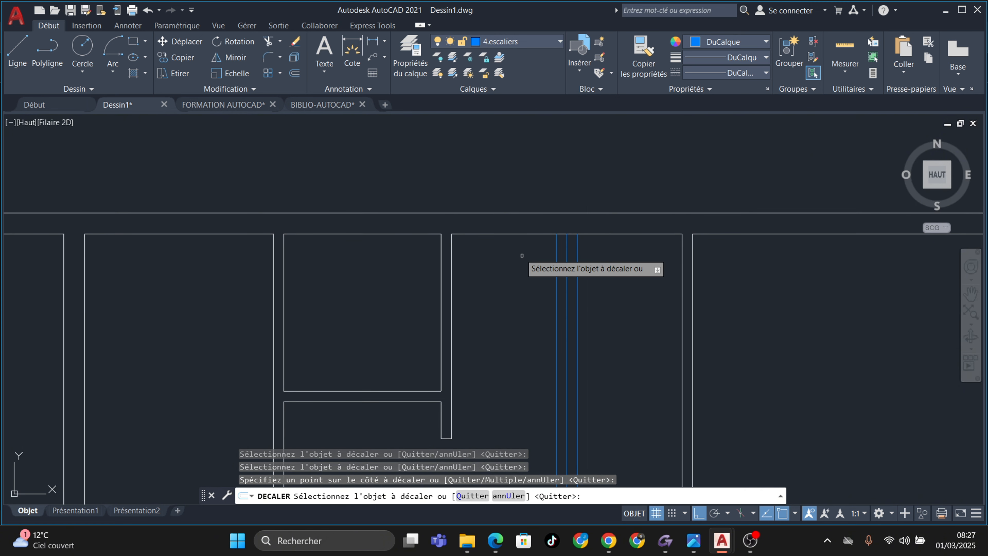
scroll(483, 263, "up", 1)
scroll(494, 261, "down", 1)
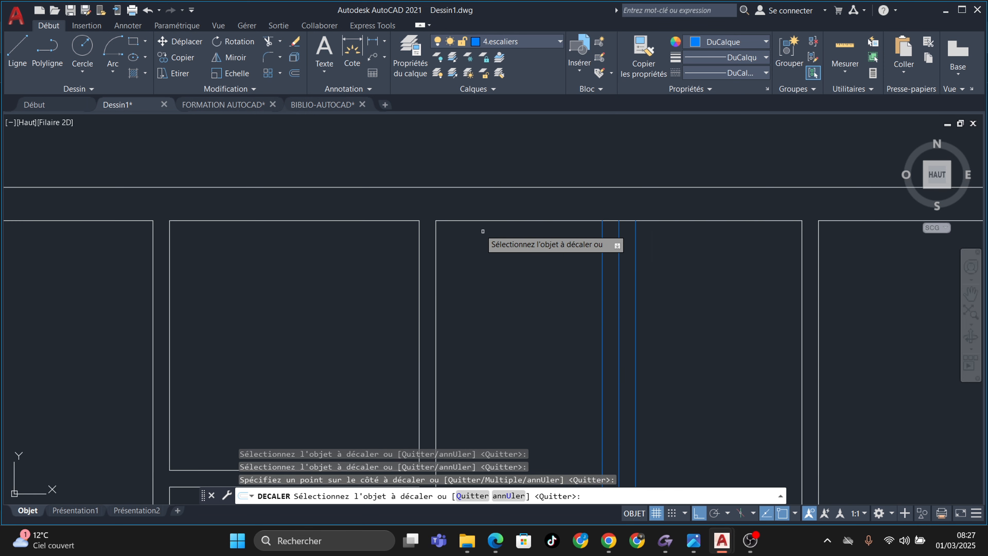
key("Escape")
key("Escape")
key("Escape")
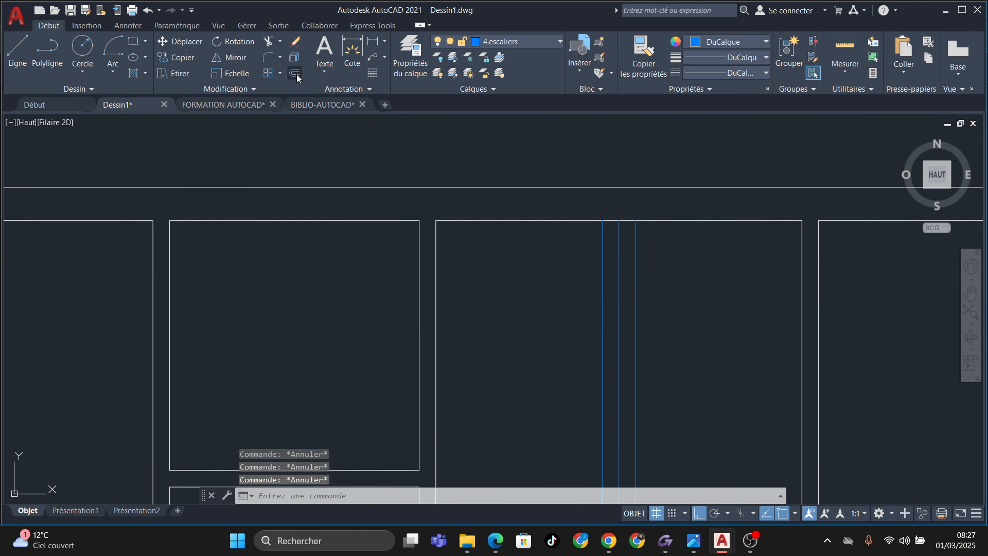
left_click(297, 74)
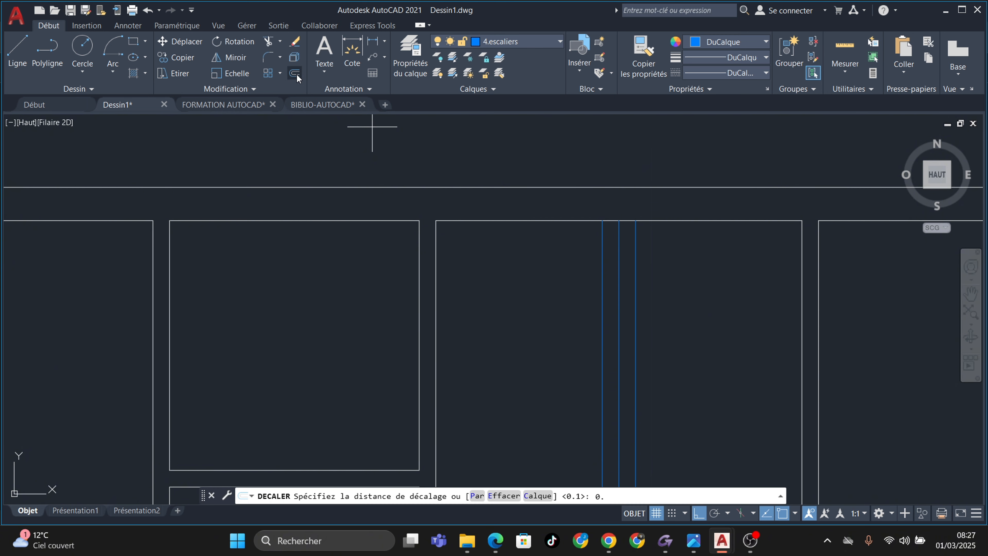
key("Return")
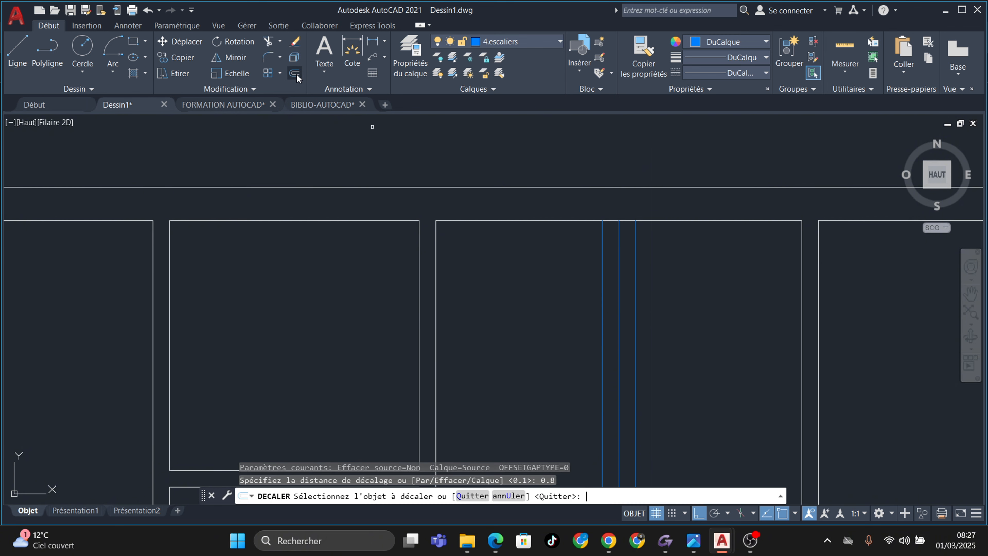
left_click(532, 220)
scroll(526, 268, "down", 3)
scroll(519, 271, "up", 3)
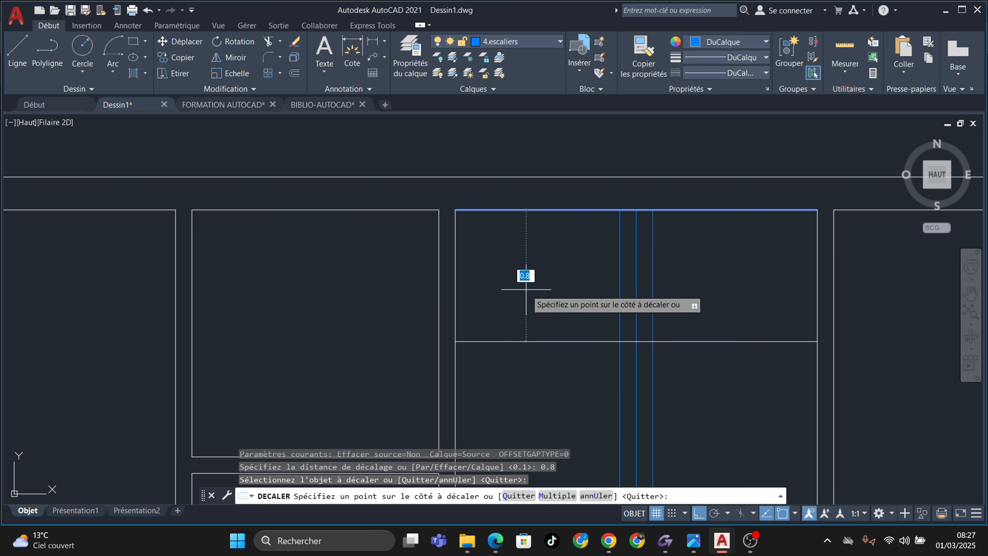
key("Escape")
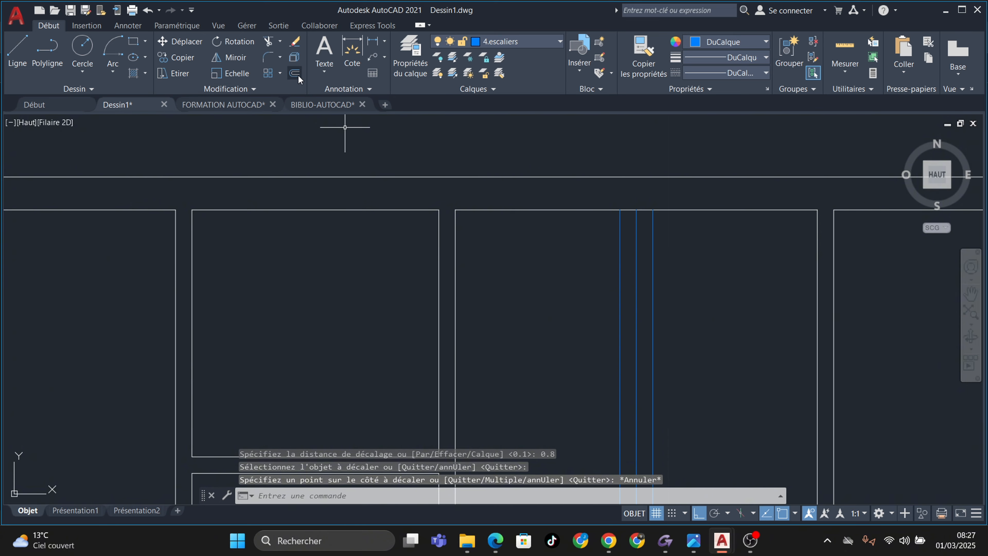
Offset the upper wall line of the stair space 0.6 downward and end the command
left_click(296, 74)
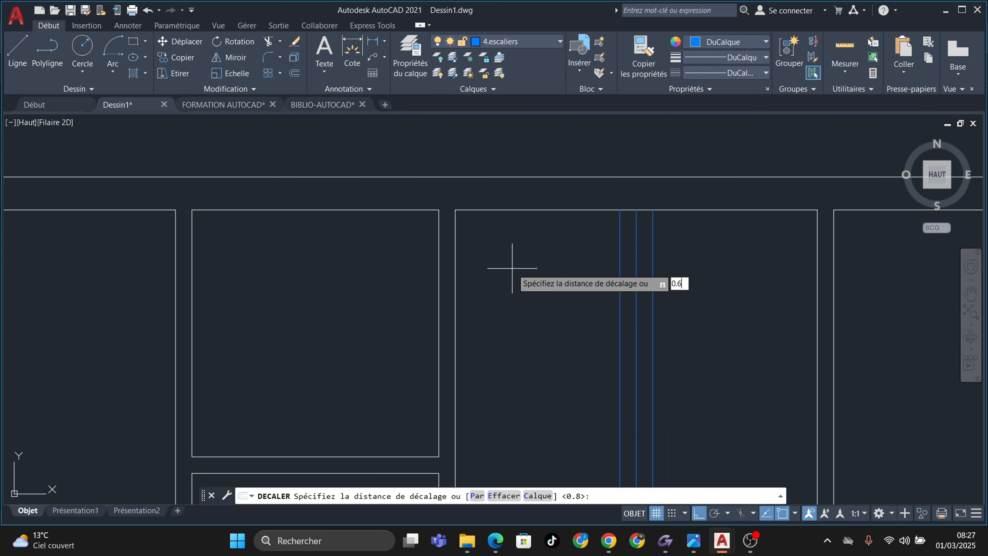
key("Return")
left_click(549, 211)
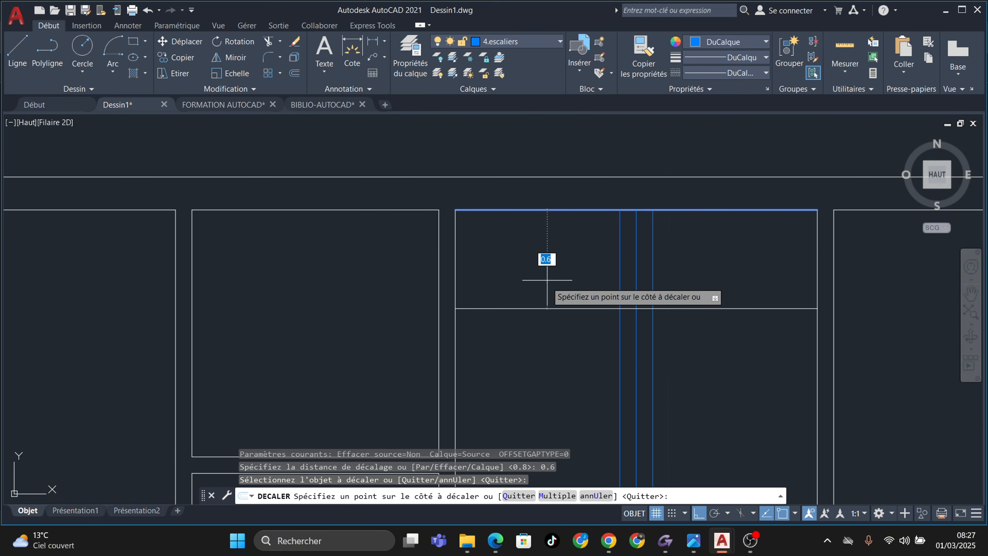
left_click(564, 367)
scroll(616, 274, "down", 3)
scroll(618, 280, "up", 3)
middle_click_drag(618, 280, 610, 319)
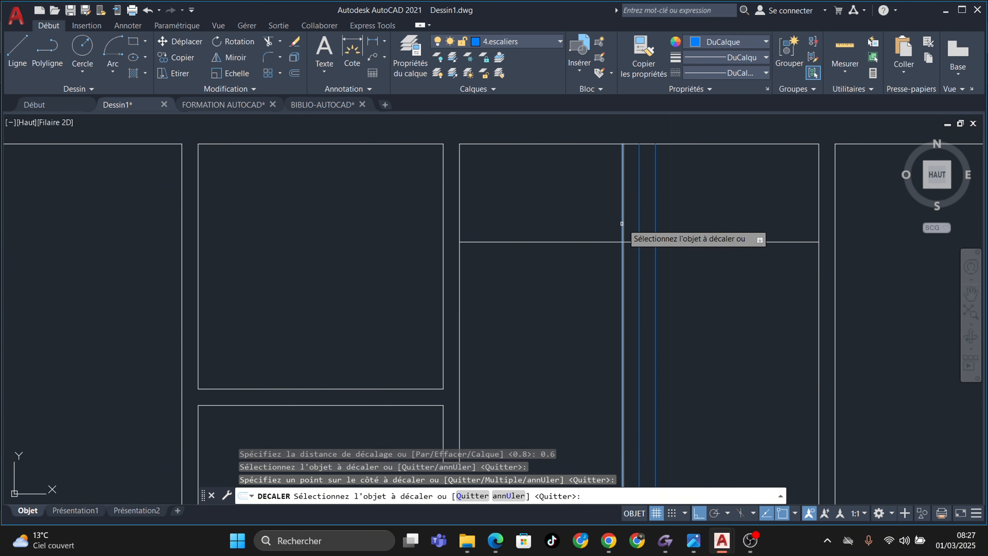
scroll(623, 231, "up", 2)
middle_click_drag(606, 262, 602, 307)
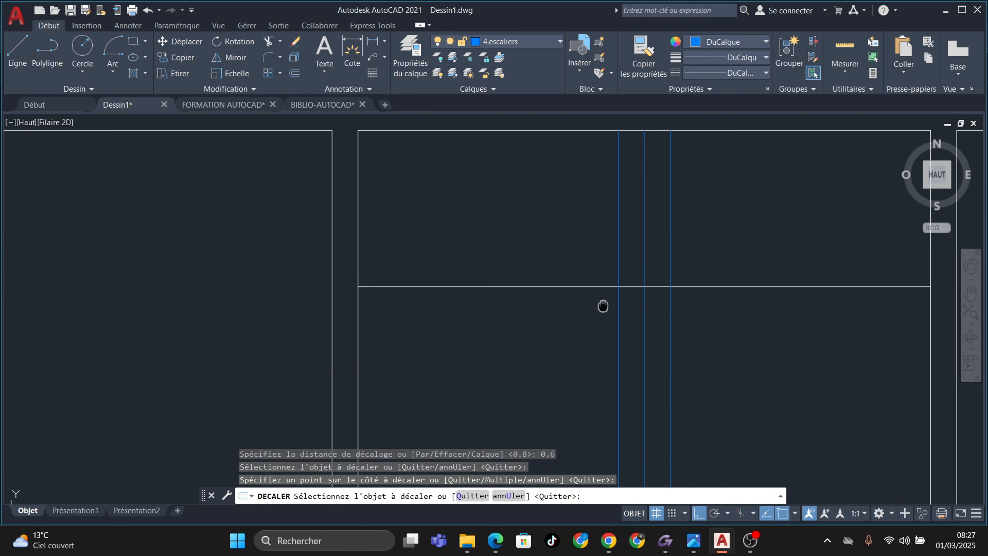
key("Escape")
key("Escape")
key("Escape")
key("Escape")
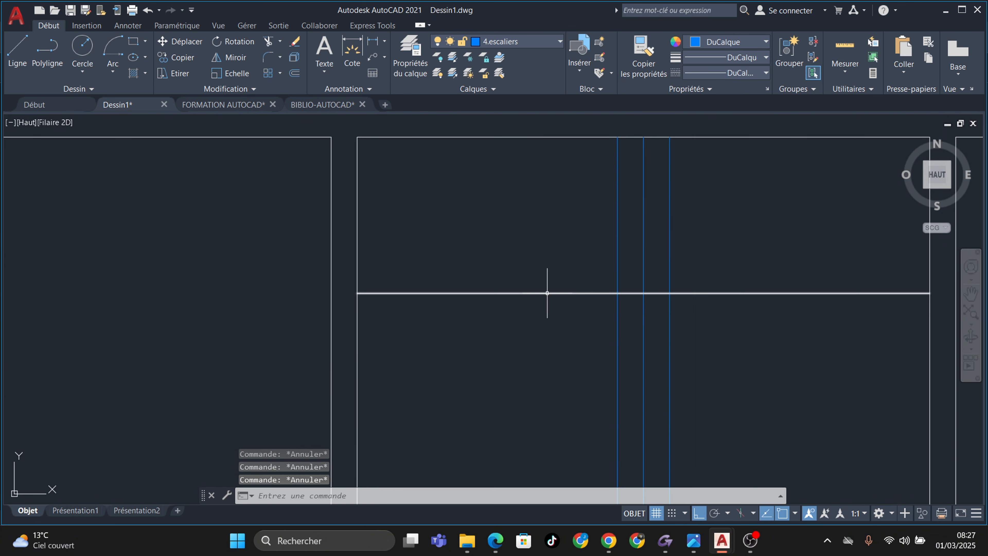
Move the new horizontal line across the stair space from the wall layer to the 4.escaliers layer
left_click(547, 292)
scroll(555, 289, "down", 2)
middle_click_drag(551, 291, 497, 269)
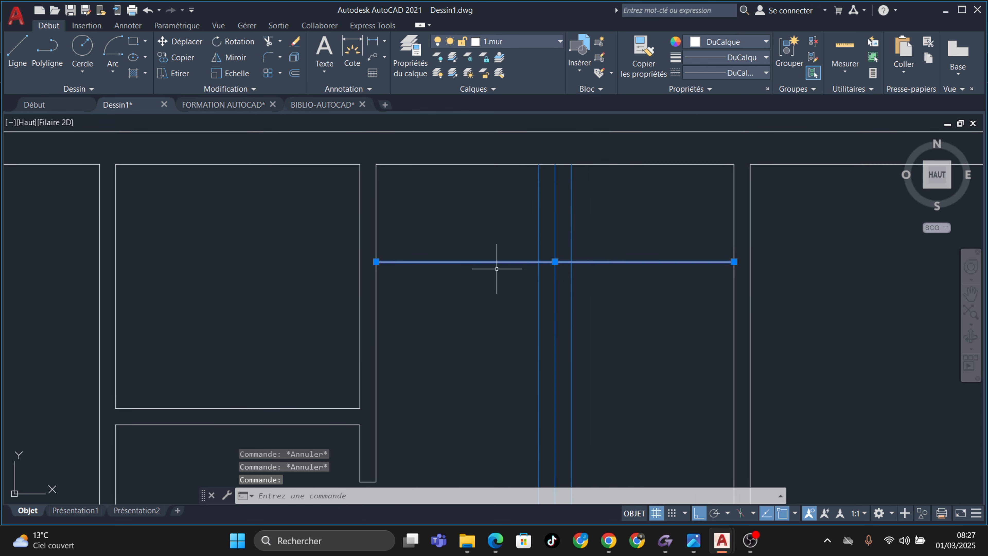
key("Escape")
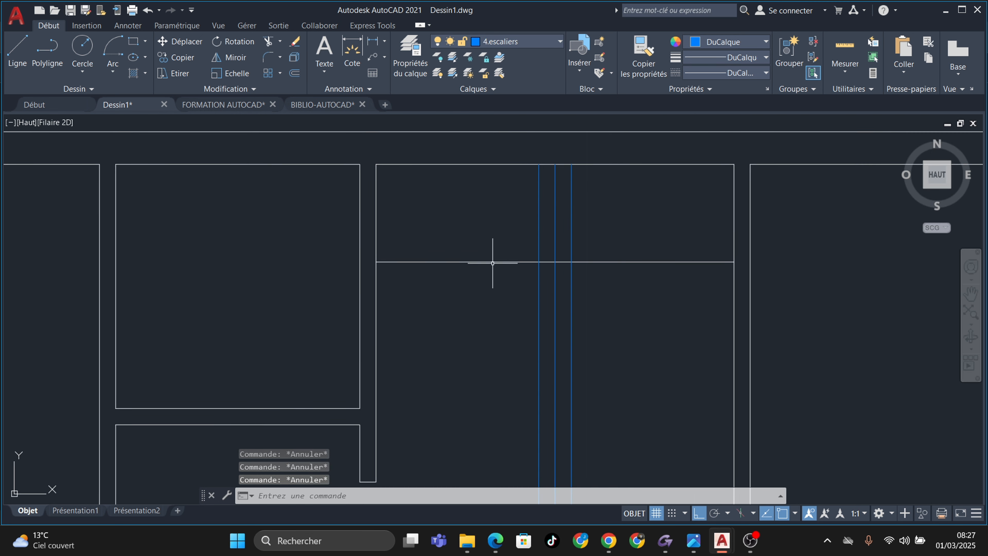
left_click(493, 264)
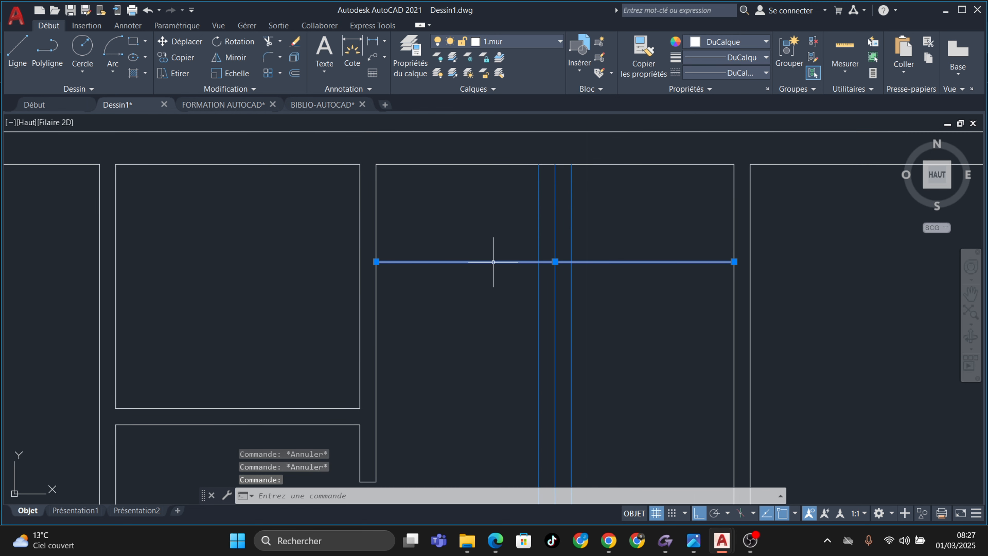
left_click(561, 41)
left_click(524, 117)
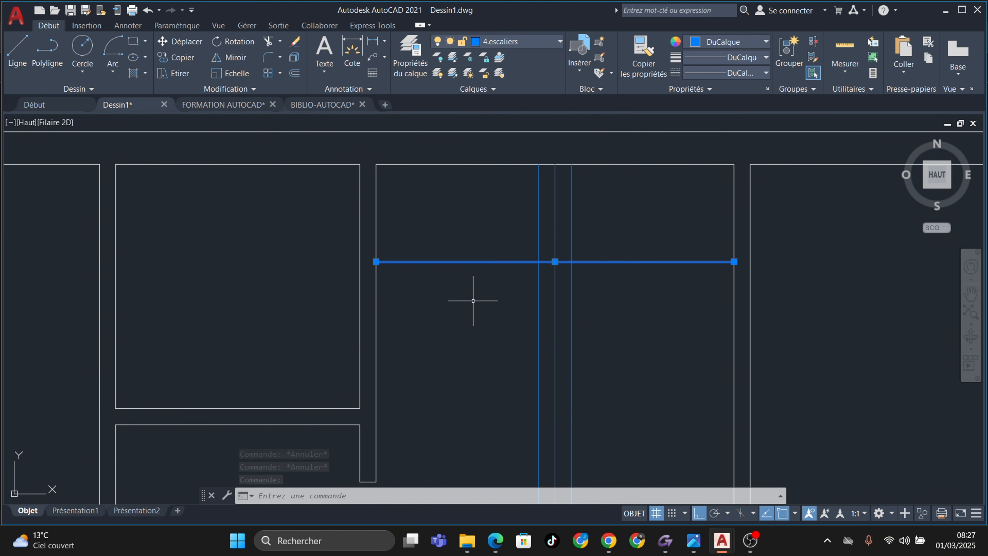
scroll(485, 288, "down", 2)
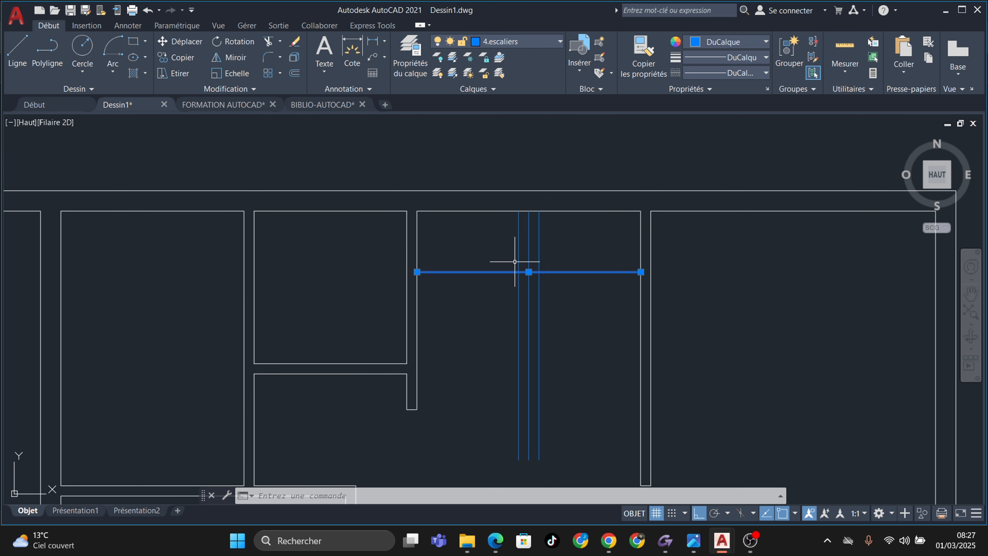
key("Escape")
Offset the upper horizontal stair line downward by 0.25 four times in succession to create tread lines
scroll(518, 296, "up", 3)
middle_click_drag(510, 313, 492, 309)
mouse_move(579, 330)
middle_mouse_down()
mouse_move(557, 322)
mouse_move(526, 360)
middle_mouse_up()
middle_click_drag(520, 326, 516, 348)
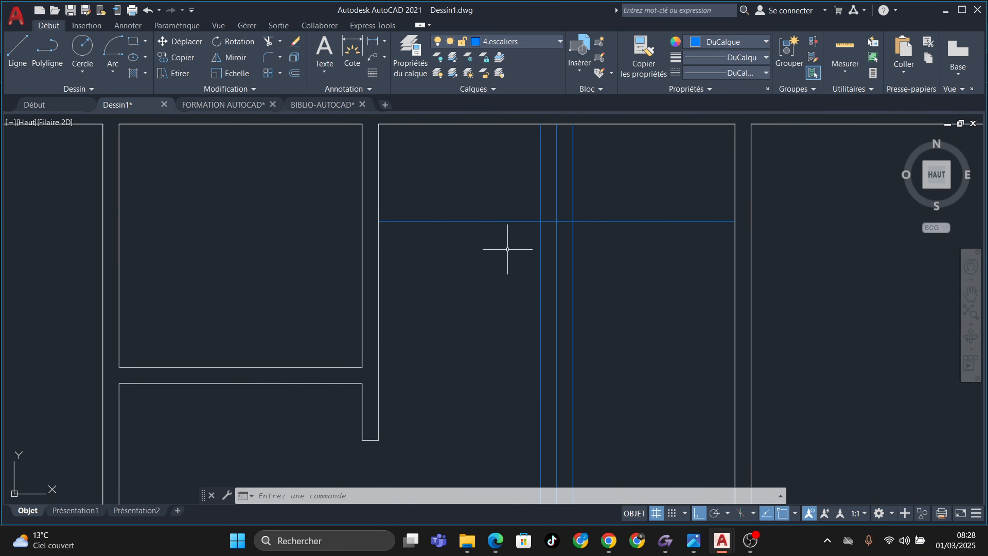
middle_click_drag(519, 282, 503, 304)
key("Escape")
key("Escape")
key("Escape")
left_click(295, 73)
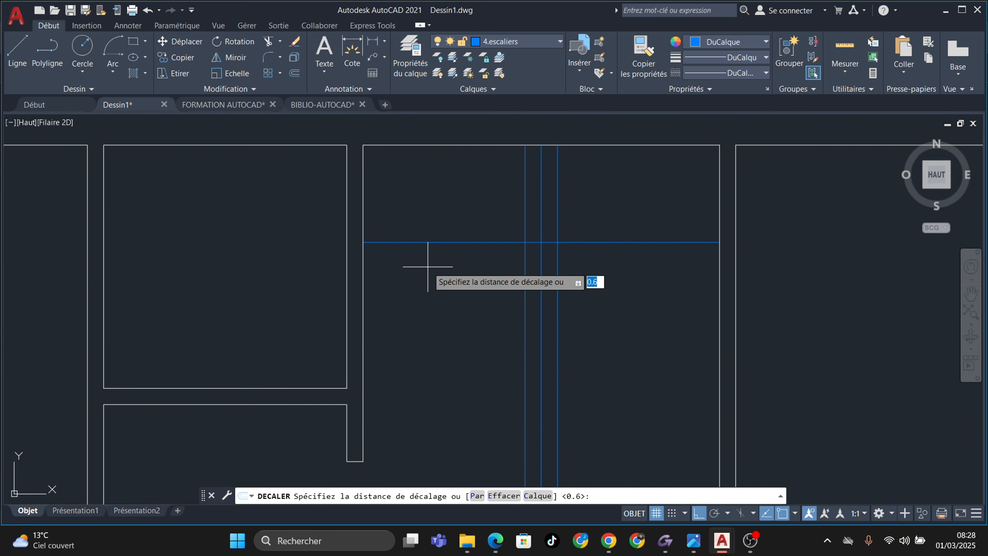
type("0.25")
key("Return")
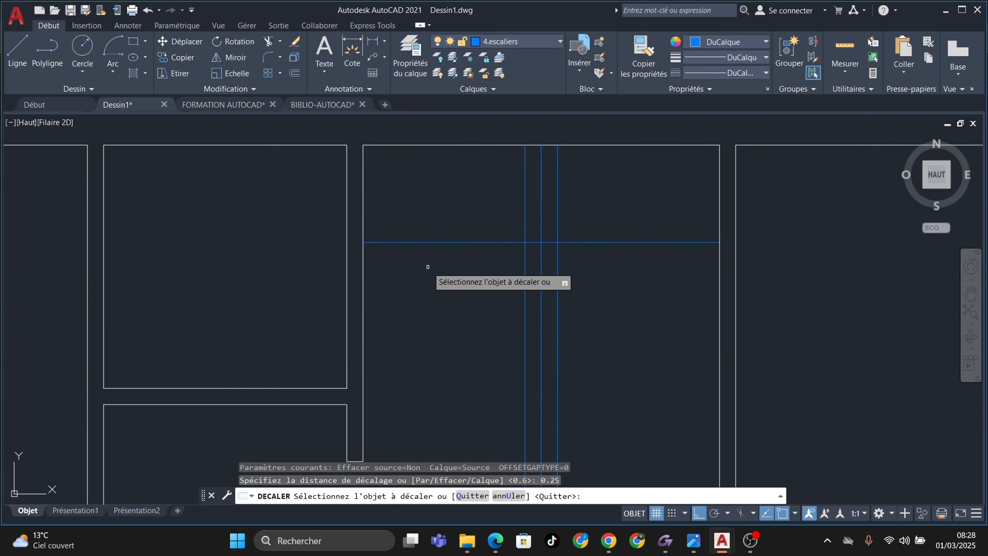
left_click(469, 242)
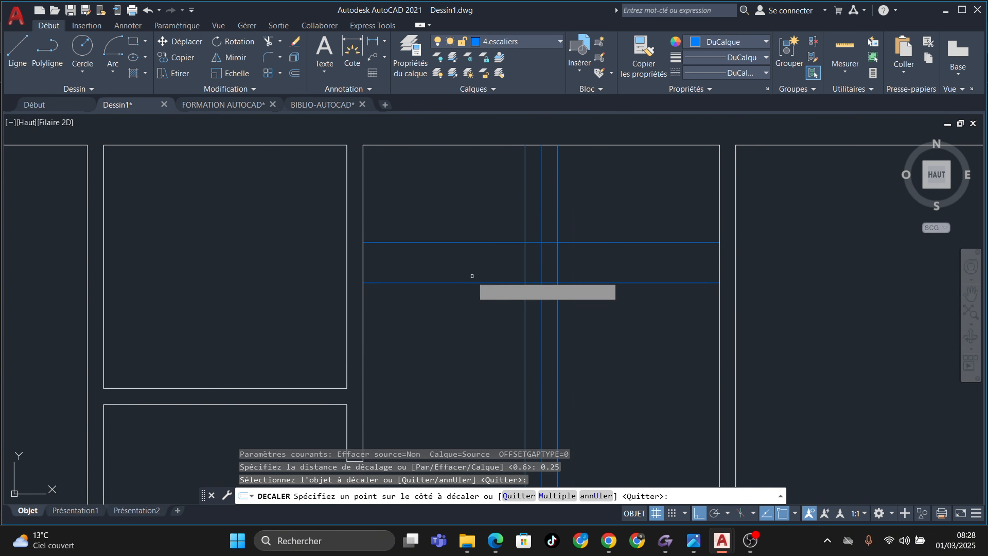
left_click(470, 275)
left_click(469, 283)
left_click(469, 314)
left_click(469, 323)
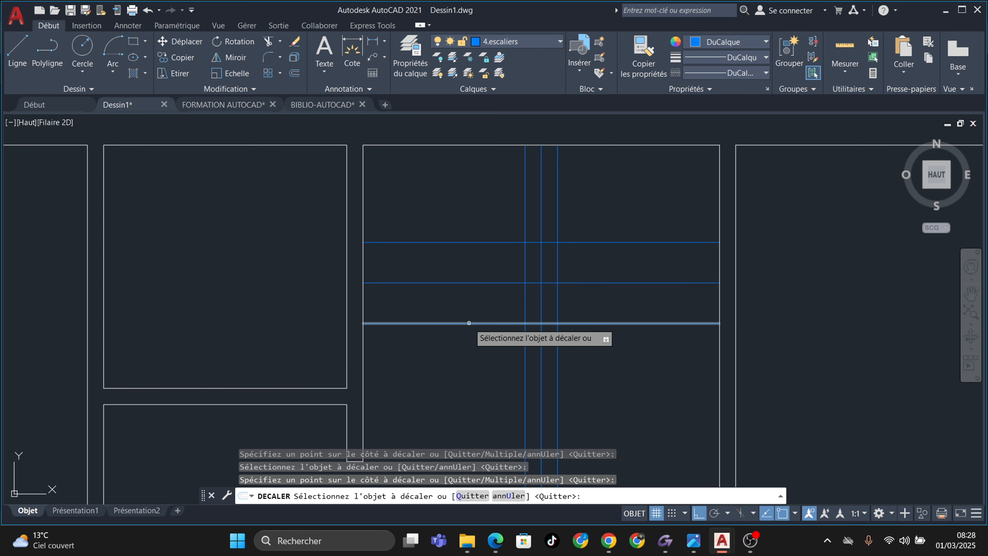
left_click(469, 340)
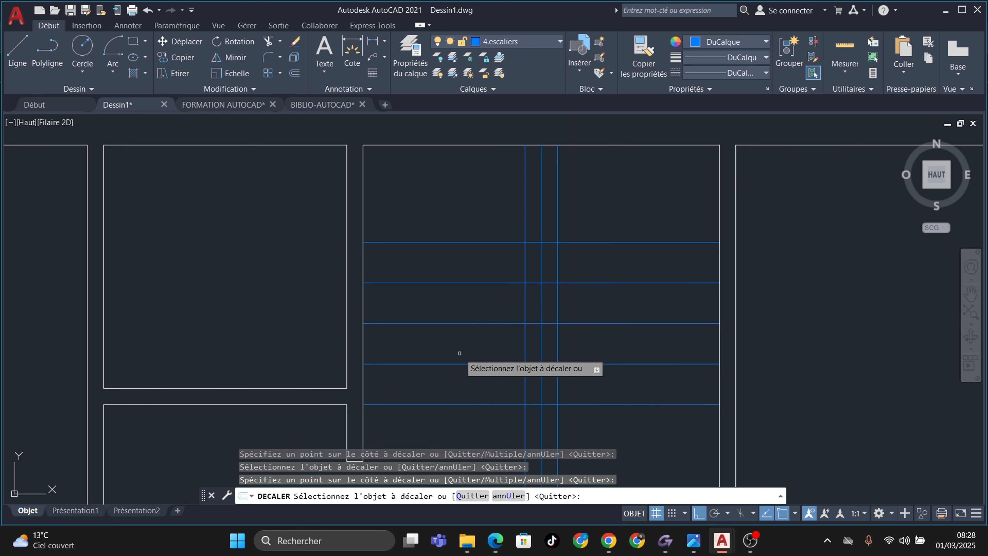
Add two more tread lines at 0.25 spacing below the lowest one and end the offset
middle_click_drag(468, 258, 477, 144)
left_click(461, 250)
left_click(462, 292)
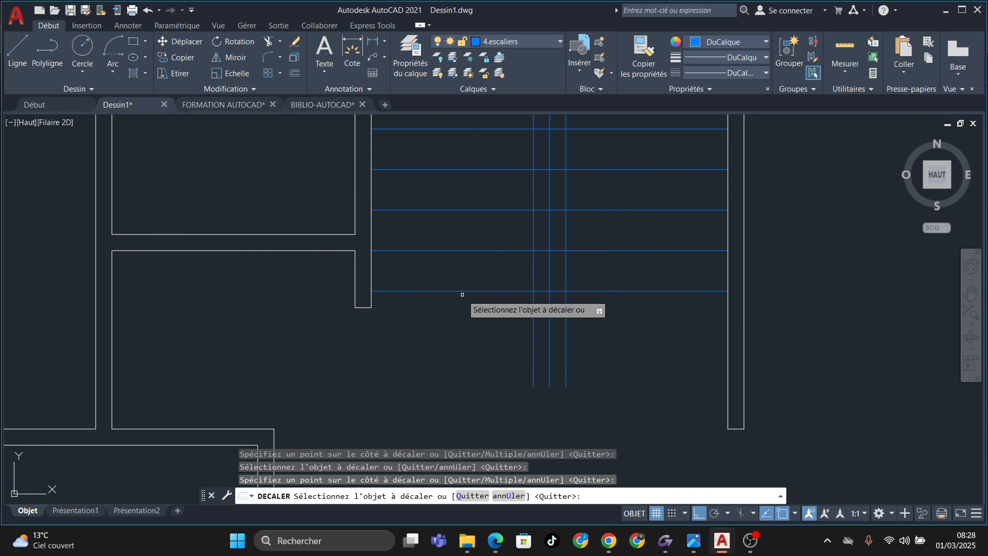
left_click(463, 292)
left_click(459, 298)
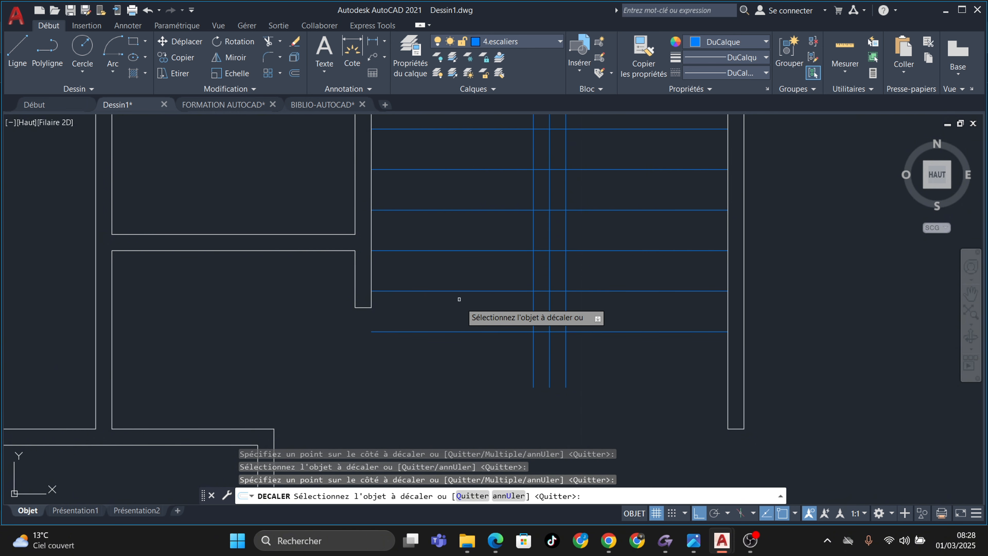
mouse_move(459, 298)
middle_mouse_down()
mouse_move(473, 245)
mouse_move(502, 298)
mouse_move(517, 373)
middle_mouse_up()
scroll(478, 259, "down", 2)
key("Escape")
key("Escape")
key("Escape")
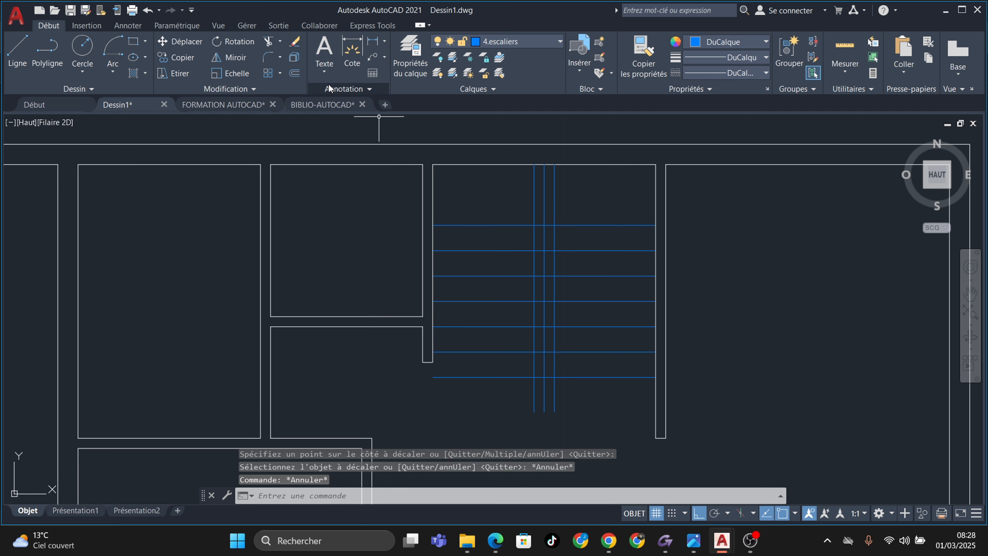
Trim the three vertical stair lines between the upper wall and the first tread line
left_click(270, 39)
scroll(515, 172, "up", 5)
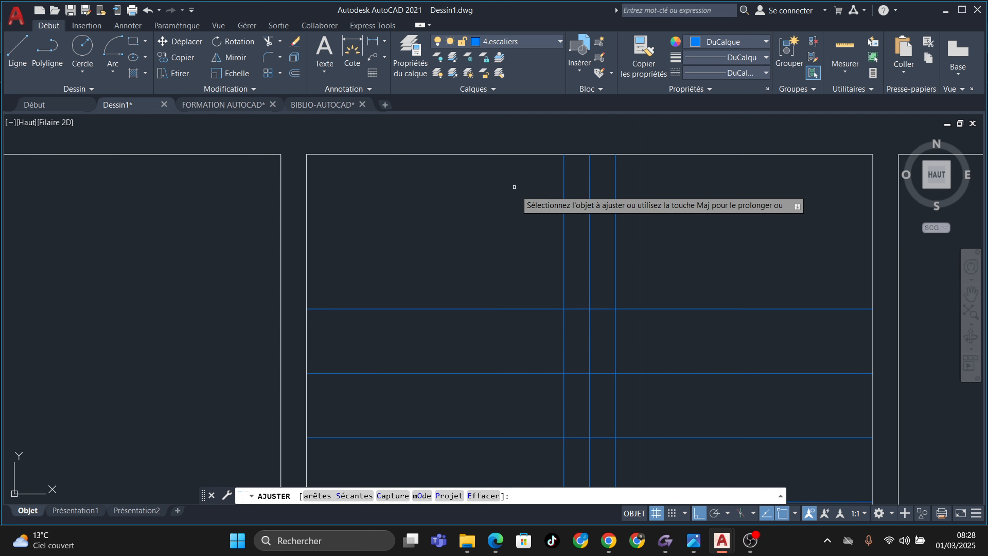
left_click(530, 217)
left_click_drag(638, 247, 644, 257)
middle_click_drag(653, 283, 647, 151)
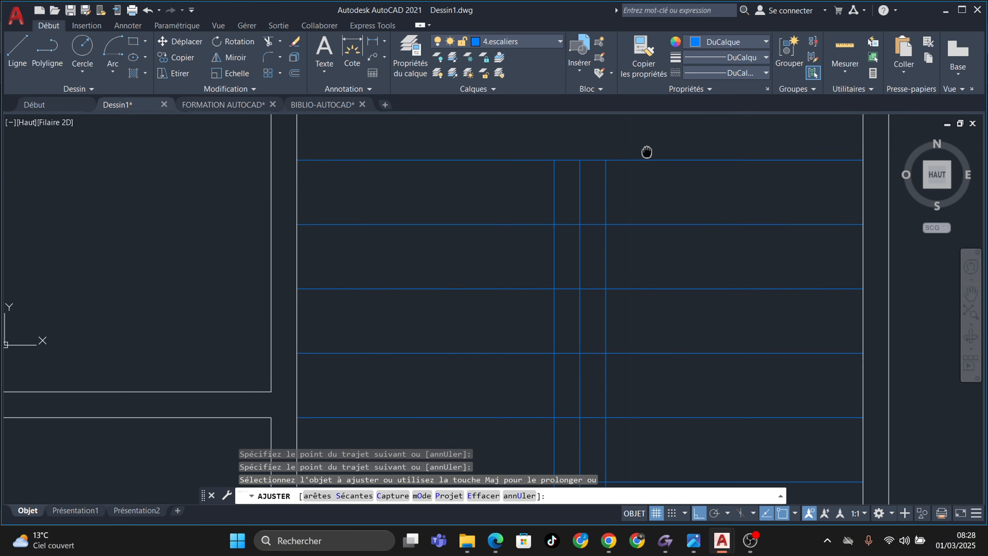
Trim the tread lines below the first one between the left strip line and the centre line
left_click_drag(585, 183, 570, 223)
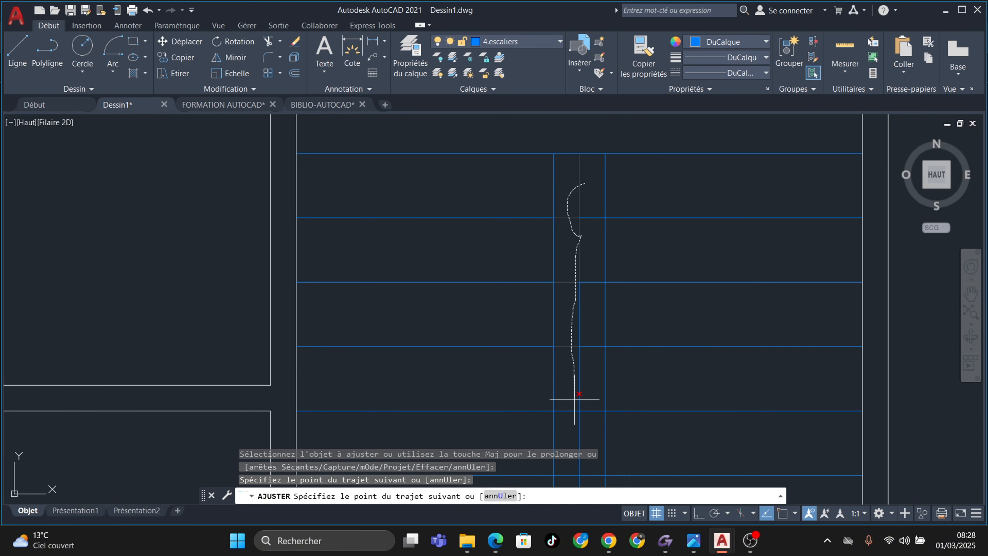
left_click_drag(575, 399, 575, 400)
middle_click_drag(575, 400, 564, 251)
left_click_drag(564, 249, 577, 340)
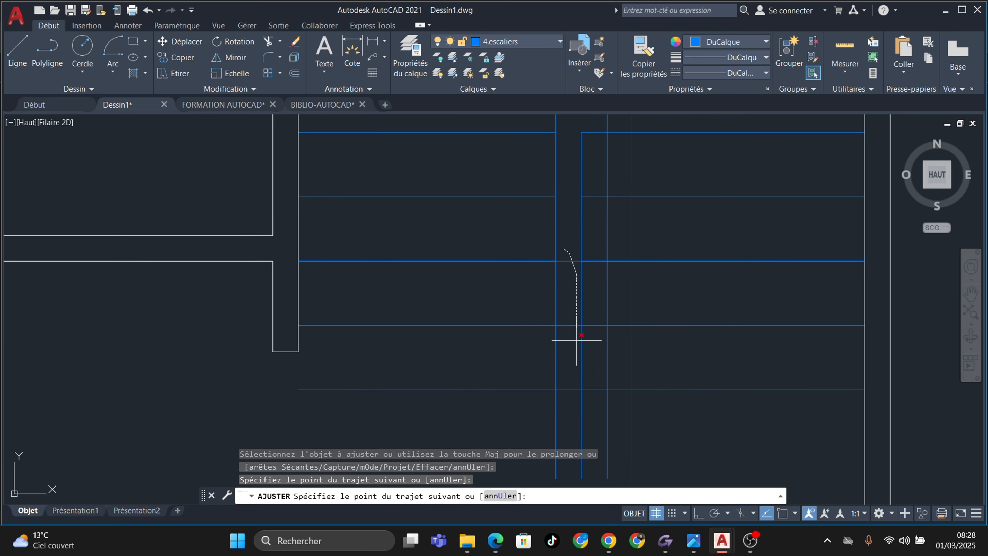
left_click_drag(576, 396, 577, 397)
scroll(572, 256, "down", 2)
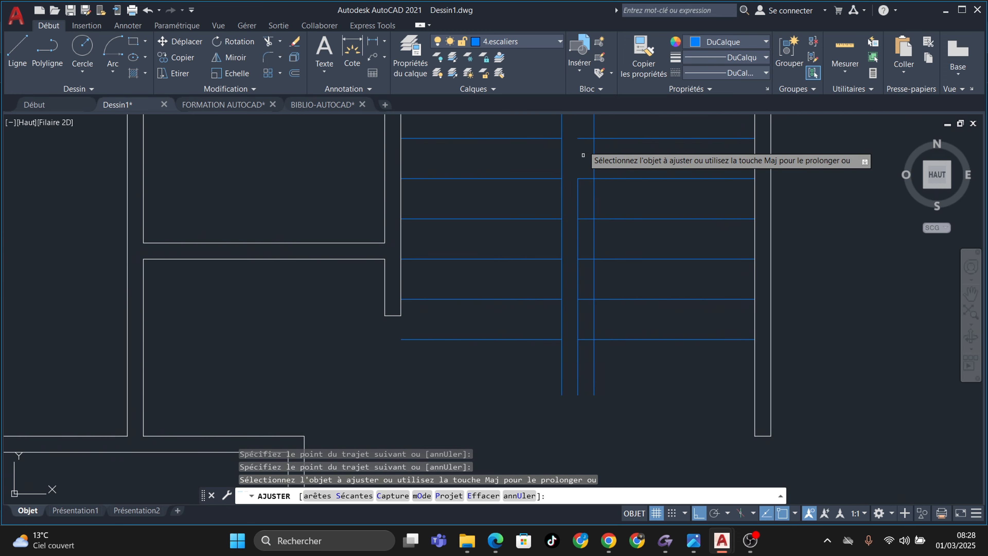
Trim away the centre line and the tread segments remaining in the right half of the strip, then end the command
left_click_drag(583, 130, 588, 156)
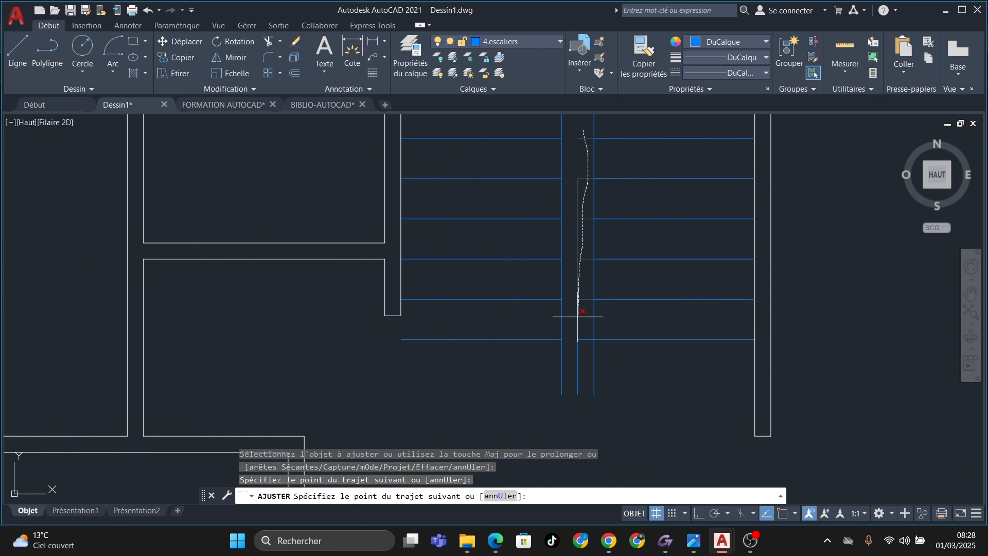
left_click_drag(579, 333, 576, 316)
scroll(580, 319, "down", 4)
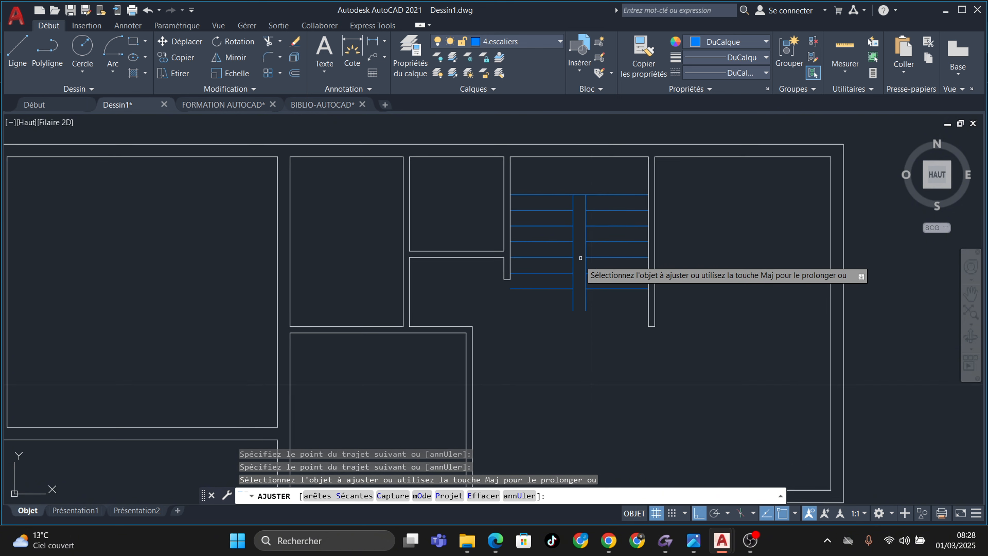
scroll(570, 304, "up", 6)
mouse_move(567, 240)
middle_mouse_down()
mouse_move(589, 157)
mouse_move(592, 254)
mouse_move(605, 170)
middle_mouse_up()
scroll(591, 177, "down", 4)
scroll(597, 228, "up", 4)
scroll(682, 214, "down", 2)
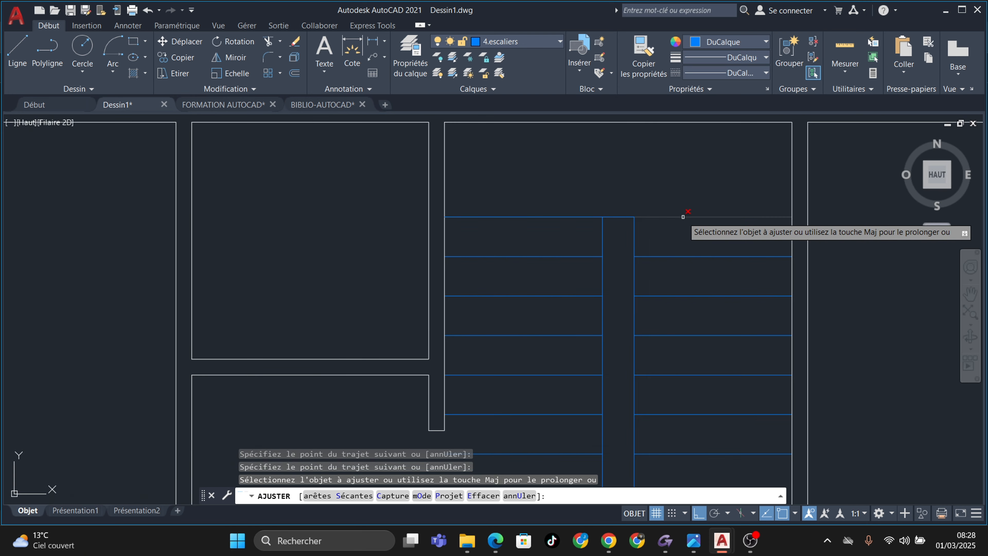
middle_click_drag(682, 214, 724, 183)
key("Escape")
scroll(583, 405, "down", 3)
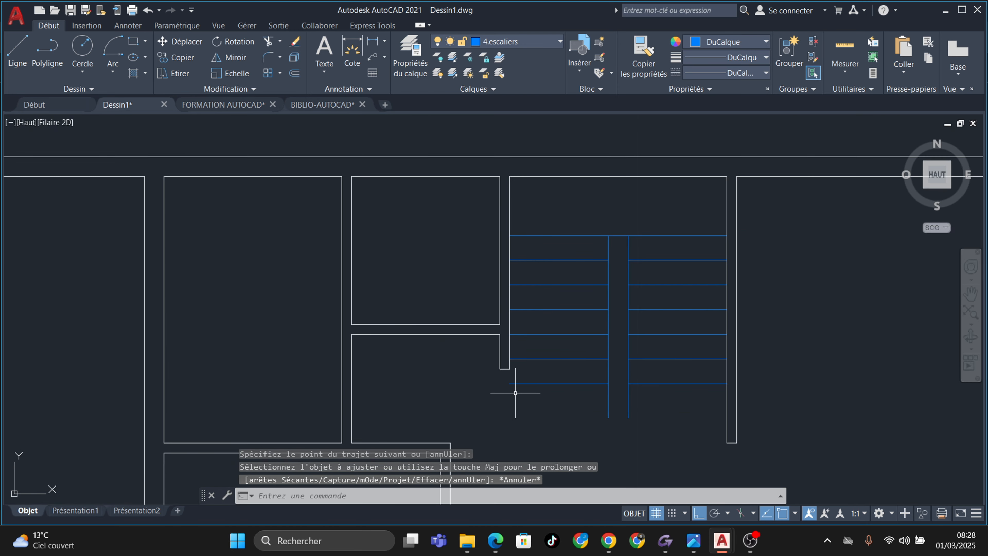
Stretch the stair-side line of the short left partition down to the end of the lowest tread line
scroll(505, 342, "up", 5)
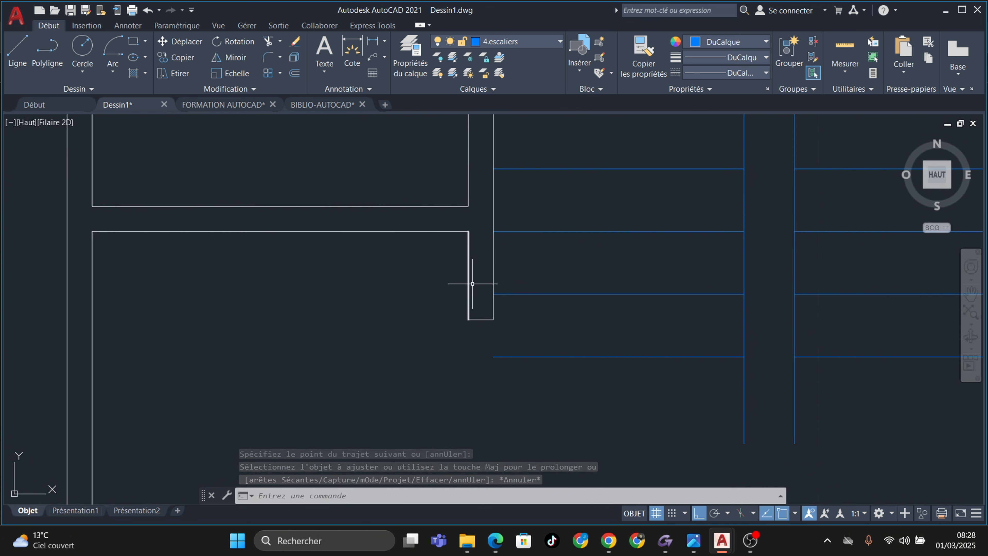
left_click(494, 312)
scroll(498, 326, "up", 2)
left_click(491, 318)
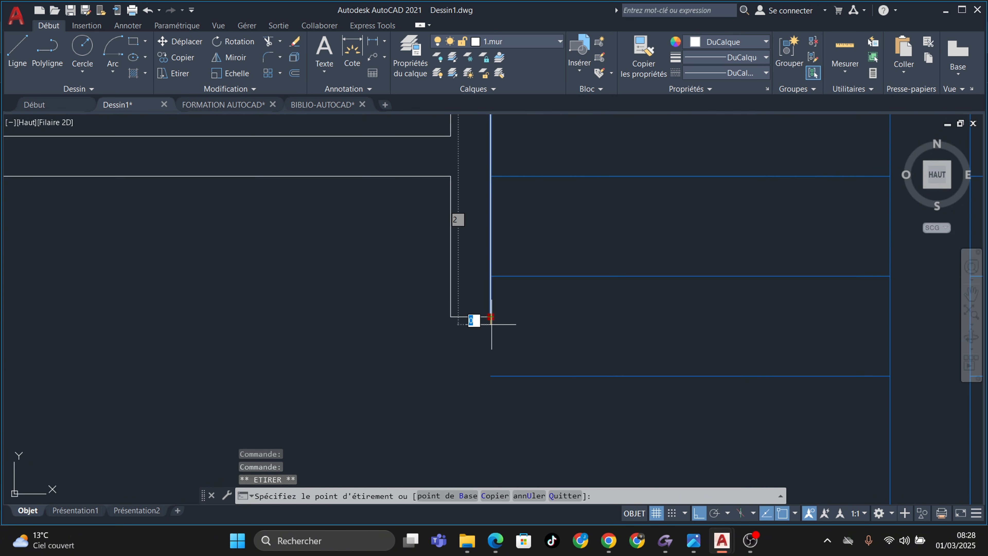
key("Escape")
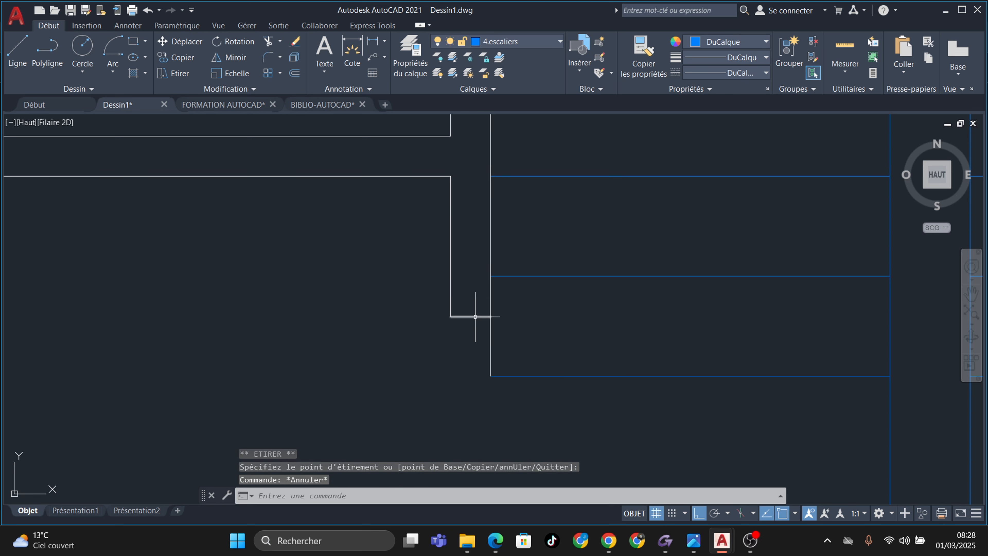
Move the short partition's end line from its right endpoint down to the lower end of the stretched wall line
left_click(475, 315)
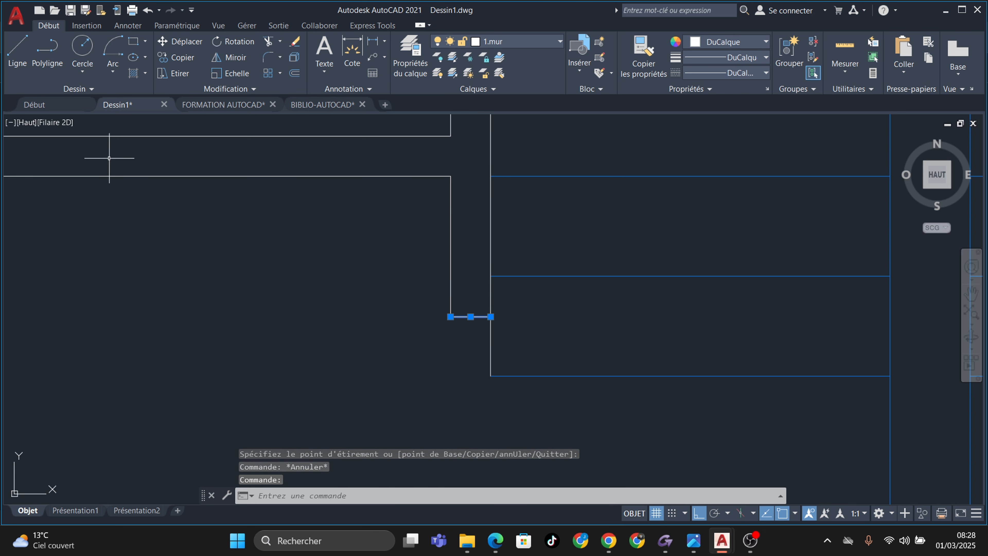
scroll(425, 343, "up", 3)
scroll(415, 234, "down", 1)
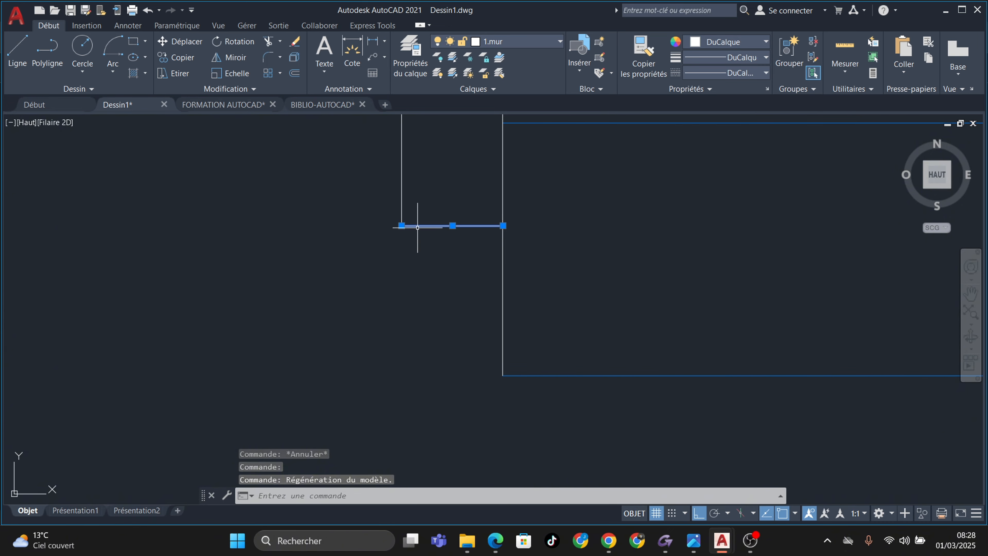
left_click(175, 41)
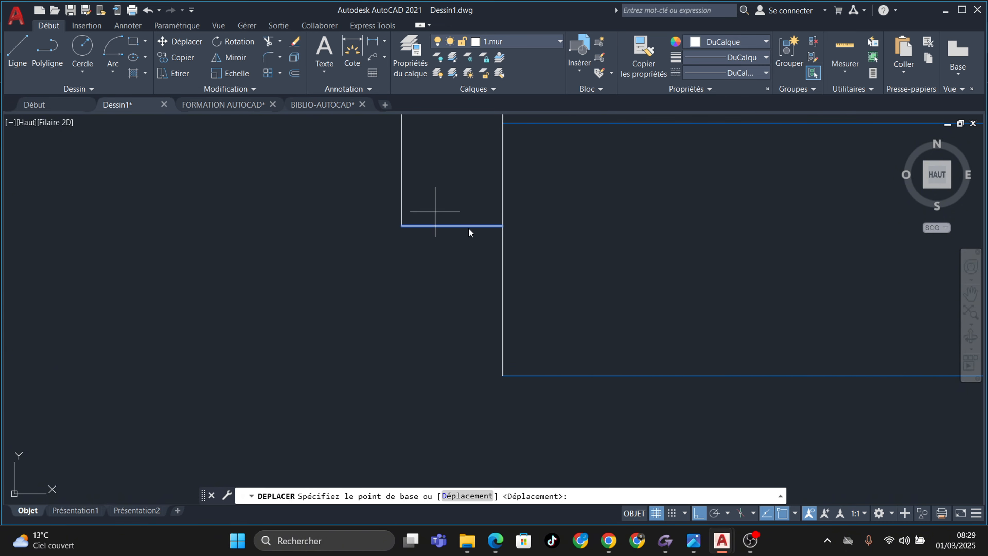
left_click(503, 234)
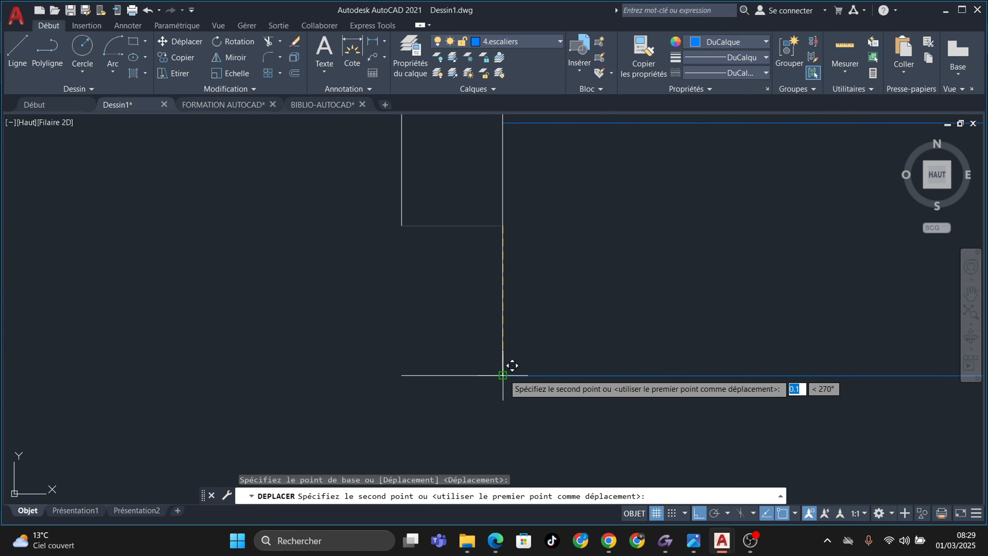
left_click(507, 366)
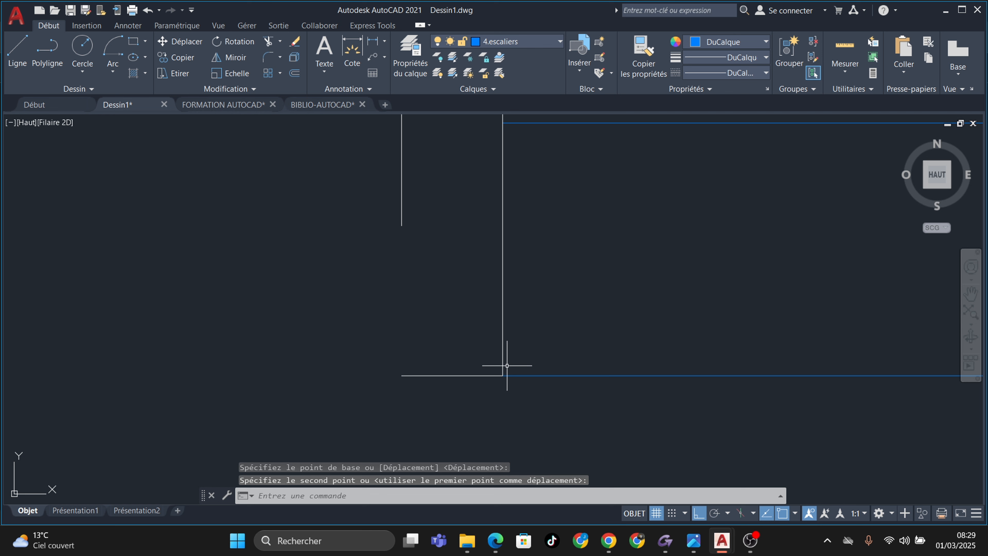
Join the partition's left wall line to the moved end line with Fillet to close the corner
left_click(269, 57)
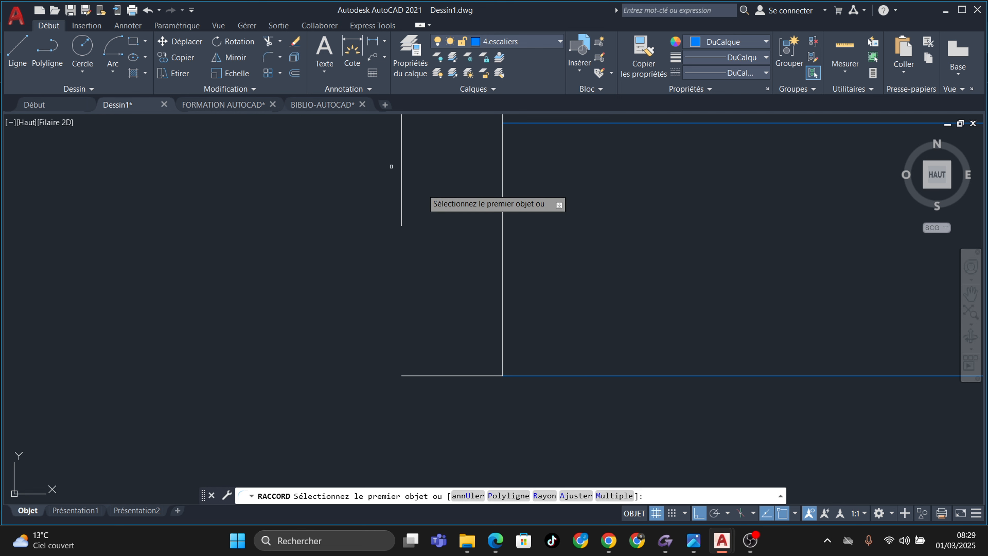
left_click(400, 186)
left_click(431, 376)
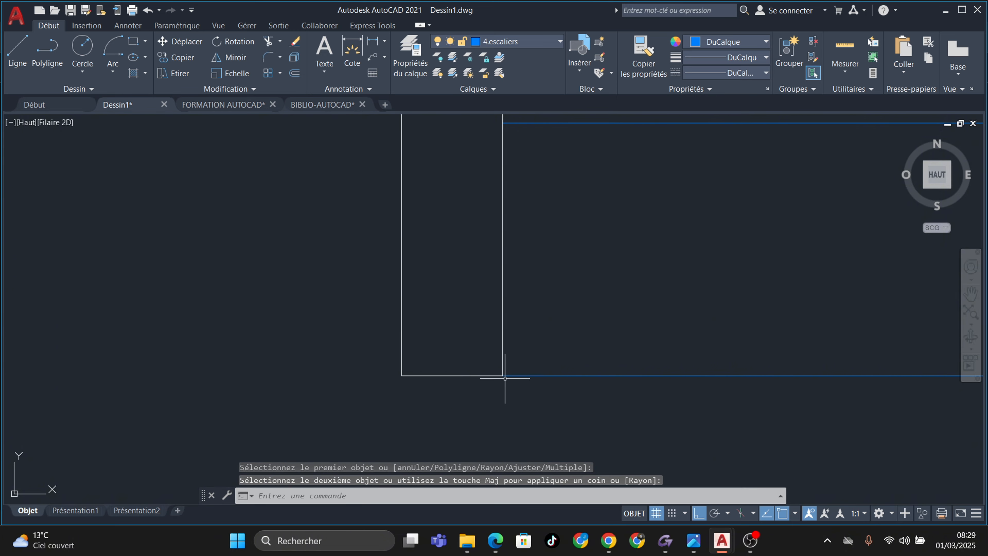
scroll(548, 355, "down", 8)
scroll(549, 354, "down", 6)
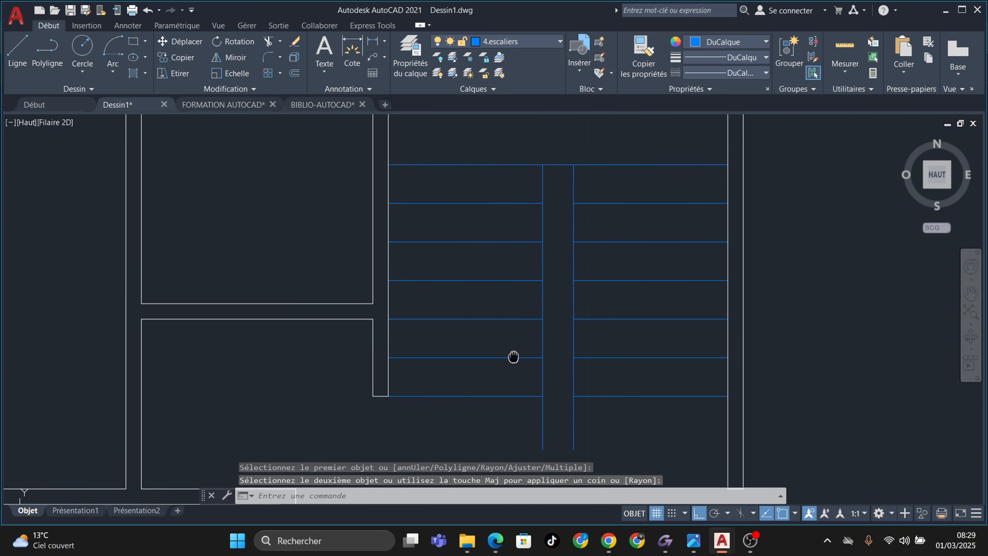
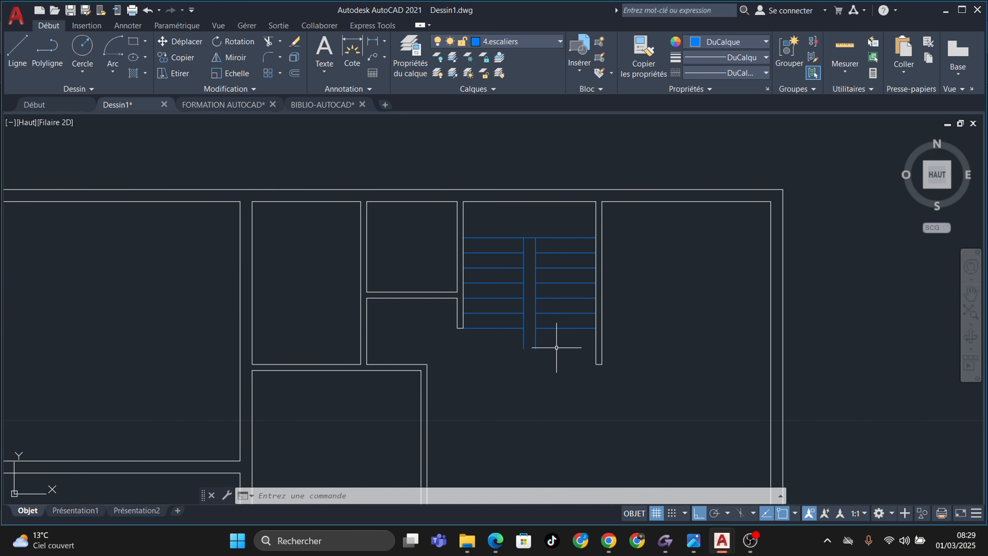
scroll(557, 336, "up", 5)
key("Escape")
key("Escape")
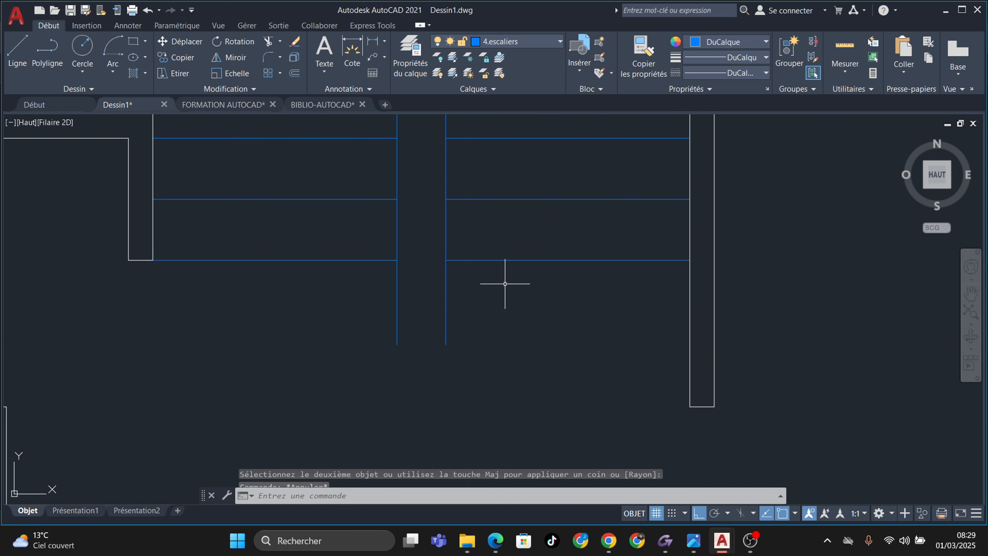
scroll(548, 300, "down", 6)
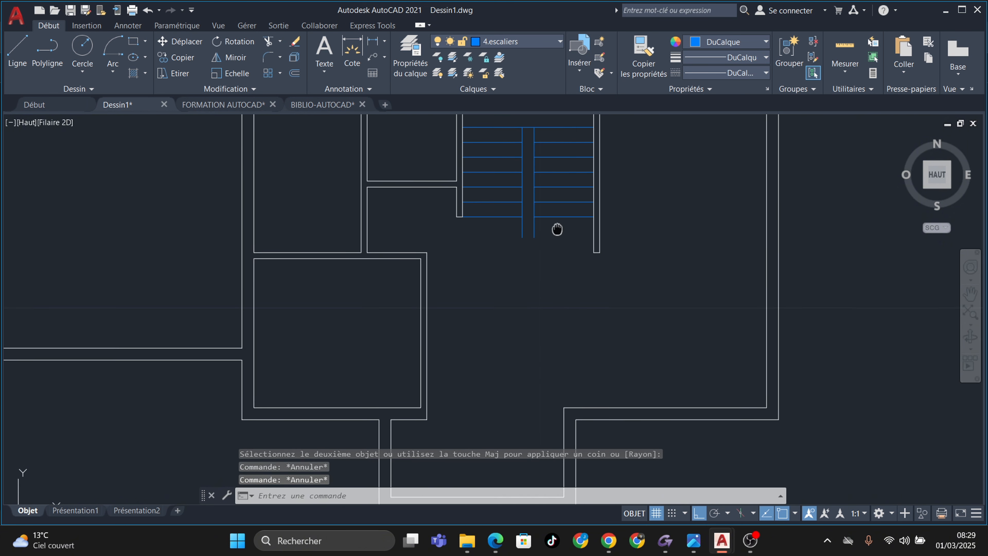
Offset the right flight's lowest tread line downward four times in succession at 0.25 spacing, then end the command
middle_click_drag(558, 230, 562, 280)
scroll(564, 278, "up", 5)
key("Escape")
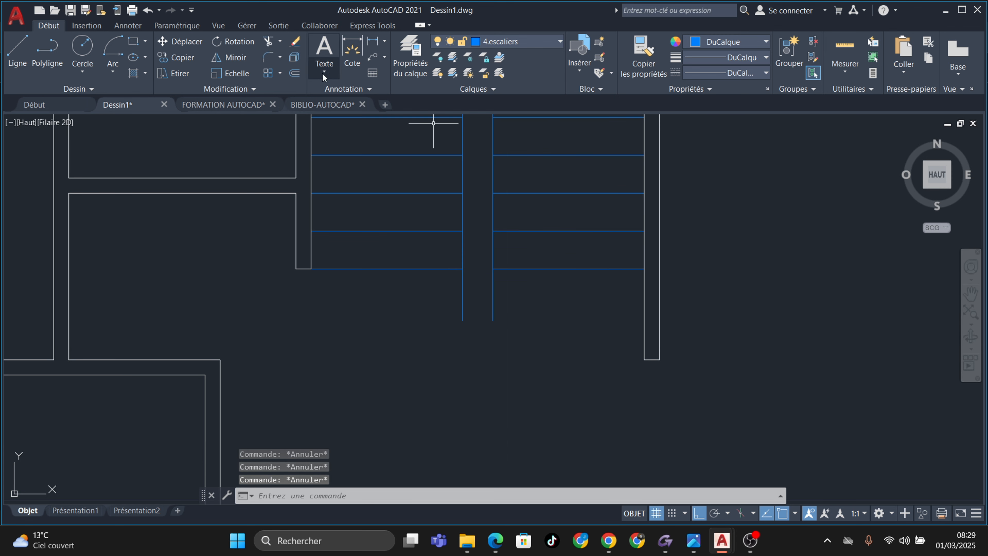
left_click(292, 73)
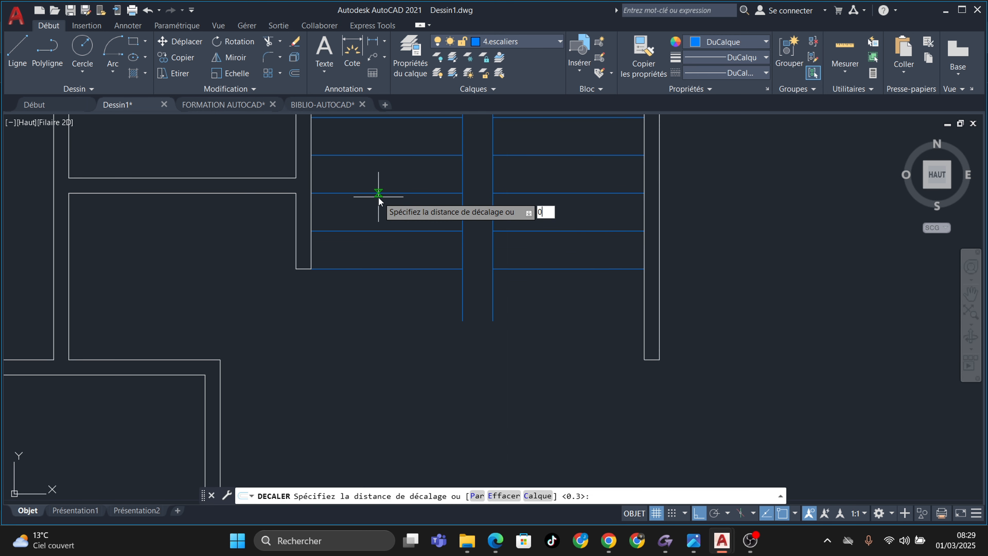
type("0.25")
key("Return")
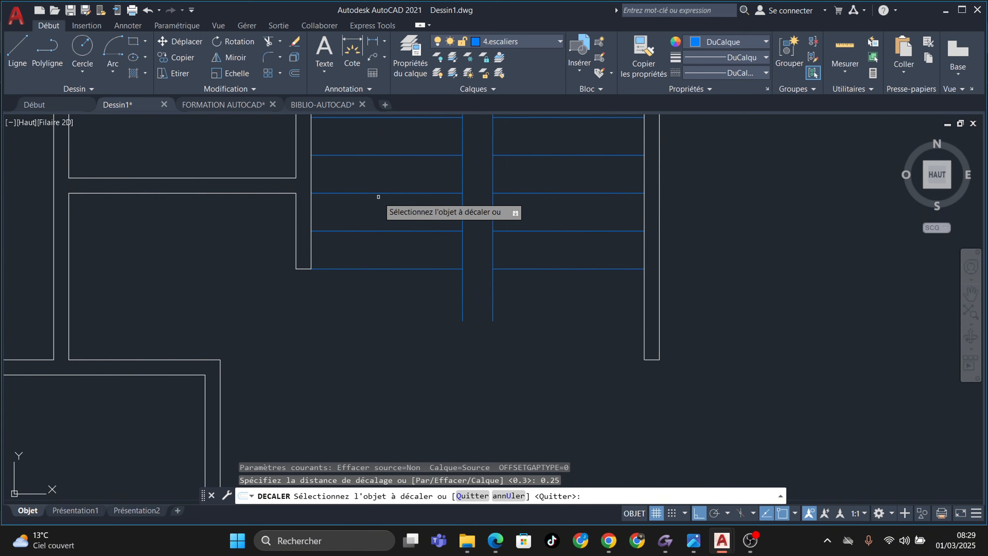
left_click(524, 268)
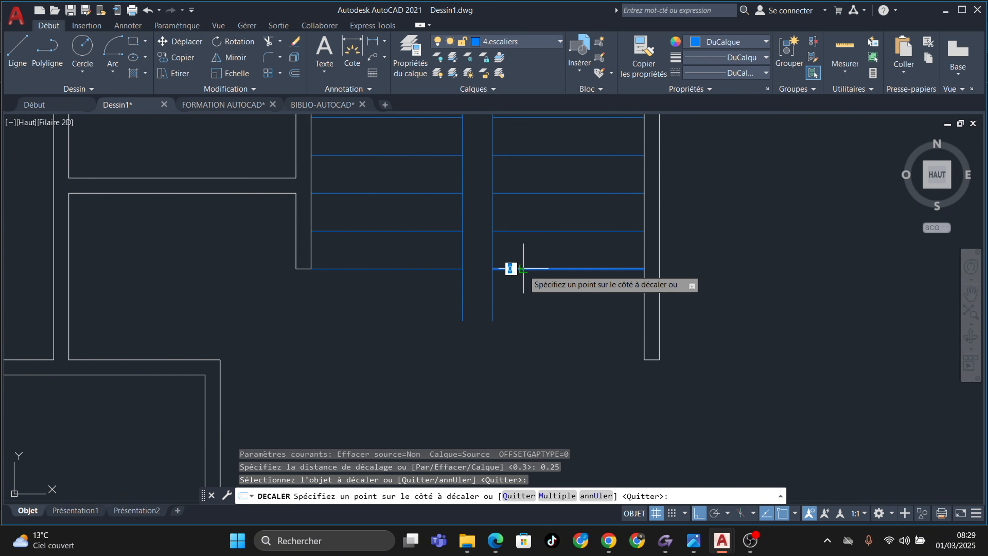
left_click(520, 297)
left_click(532, 307)
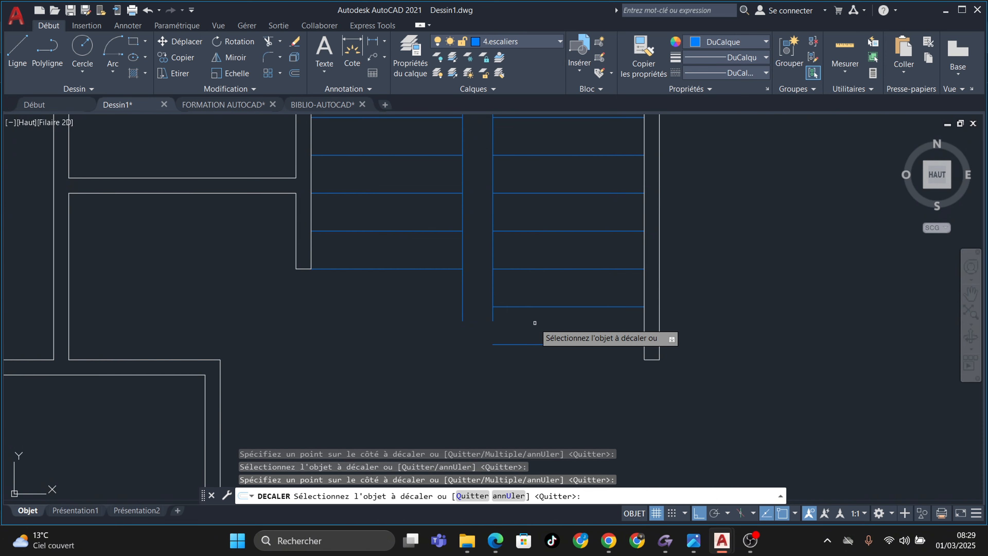
left_click(536, 331)
left_click(536, 345)
left_click(544, 372)
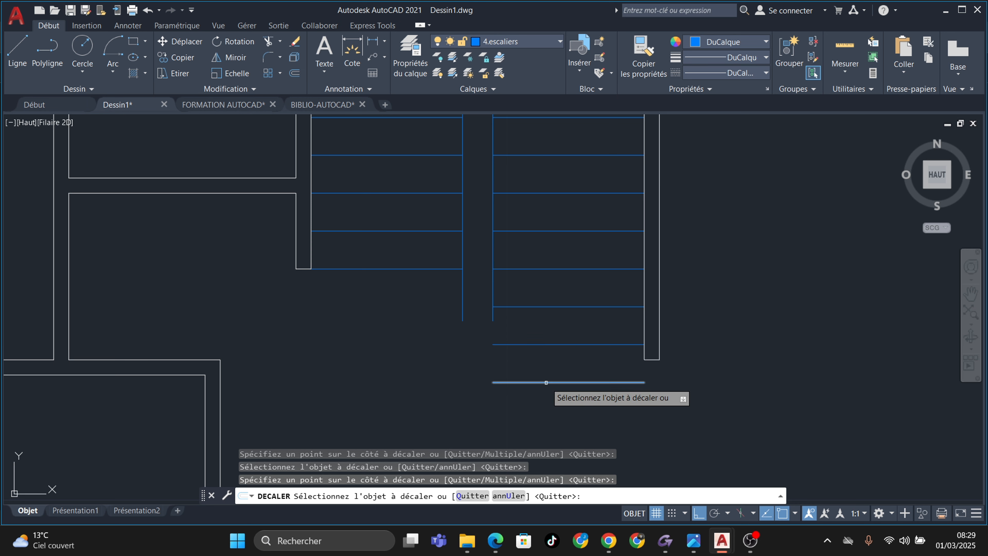
scroll(548, 378, "down", 5)
scroll(580, 288, "up", 3)
key("Escape")
key("Escape")
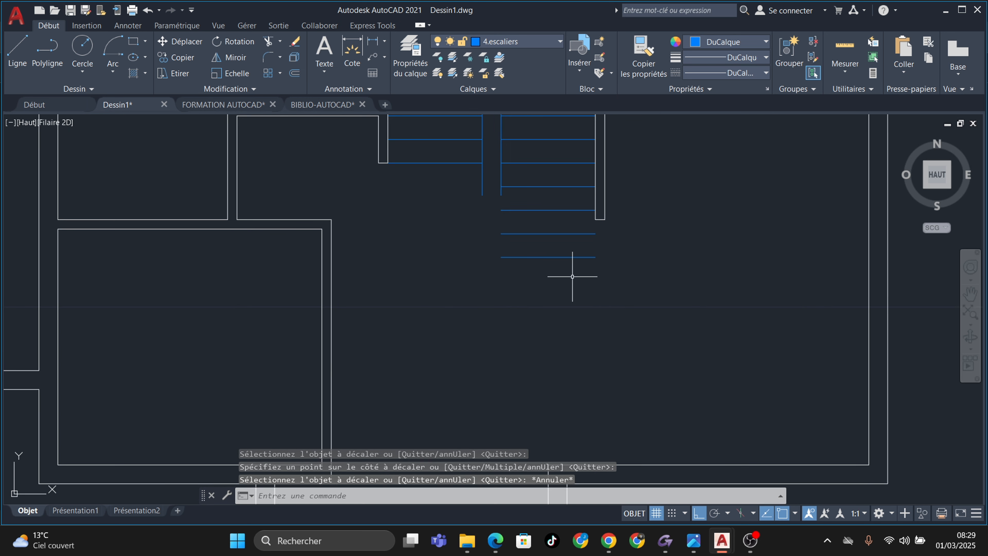
Stretch the centre strip's right line down to the left end of the right flight's lowest tread line
scroll(495, 182, "up", 3)
left_click(473, 171)
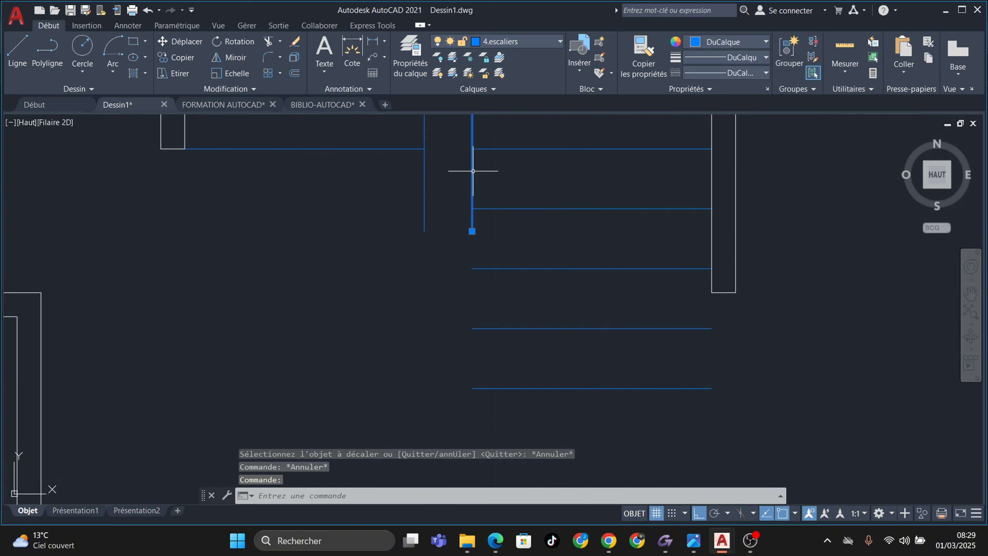
left_click(472, 231)
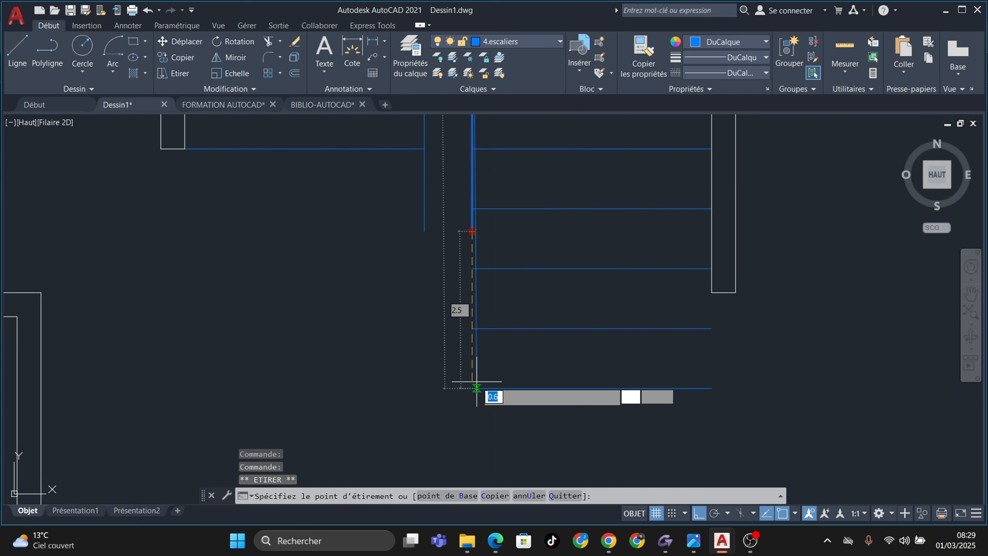
key("Escape")
scroll(766, 370, "down", 3)
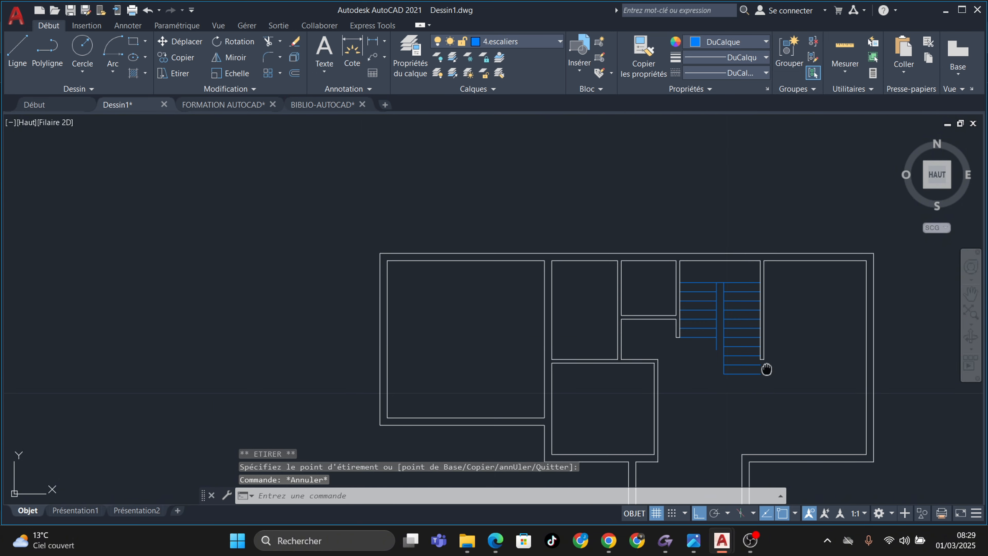
Stretch the stair-side line of the wall right of the stairs down to the end of the lowest tread line
scroll(766, 369, "up", 3)
scroll(764, 319, "up", 2)
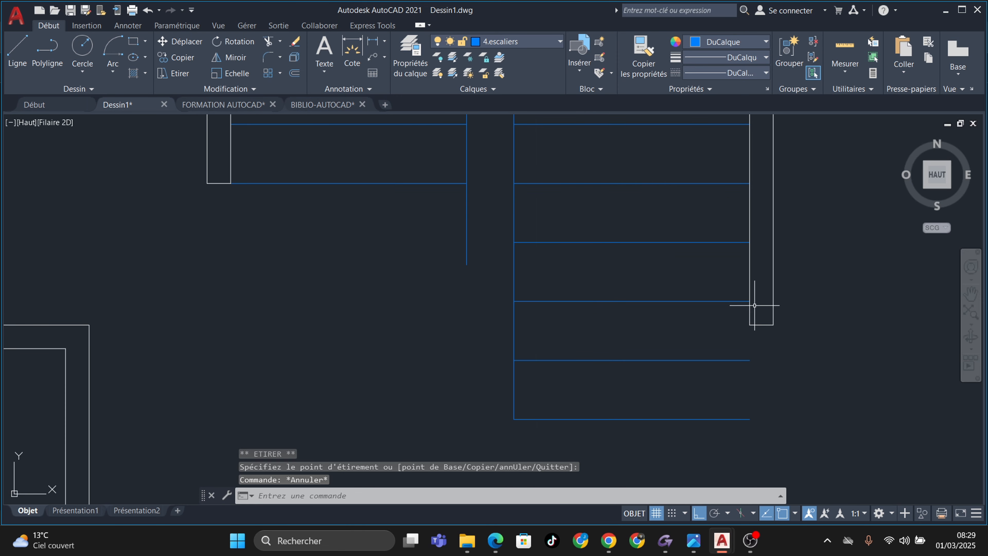
left_click(749, 298)
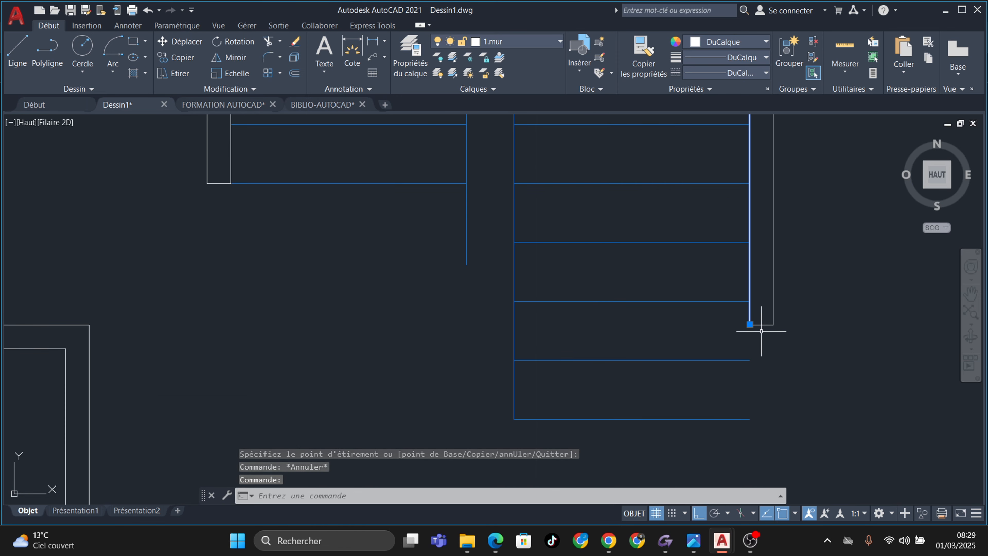
left_click(750, 324)
left_click(749, 418)
key("Escape")
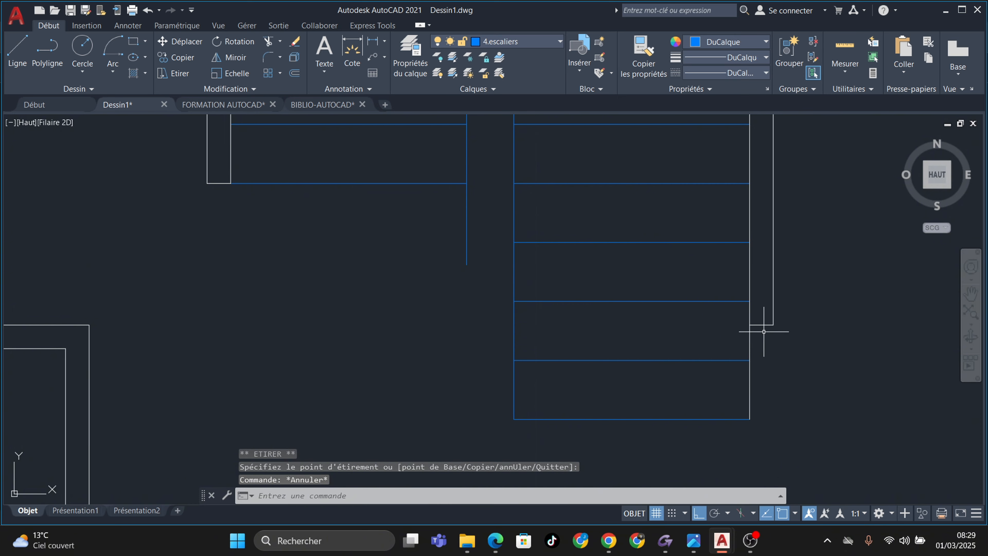
Move the right wall's short end line from its left endpoint down to the lower end of the stretched wall line
left_click(762, 325)
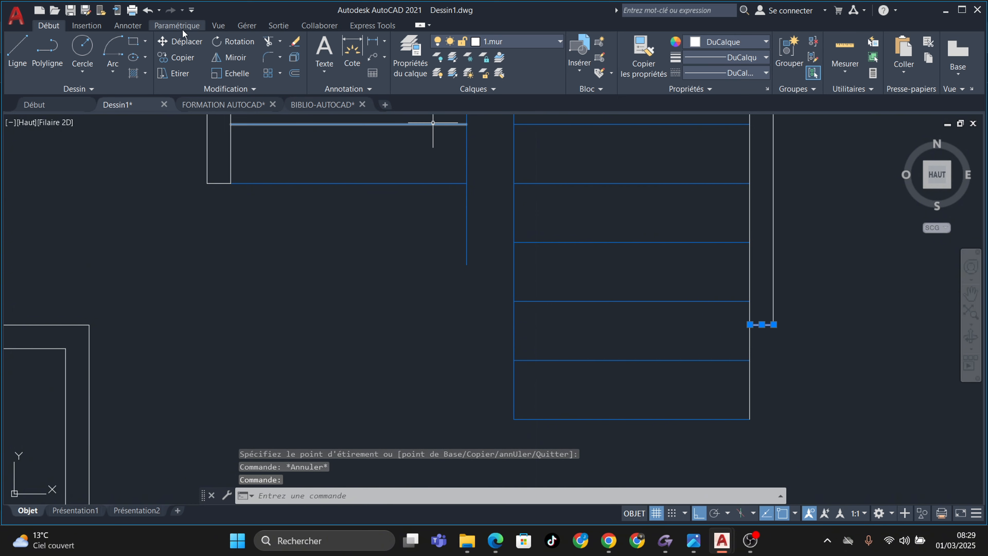
left_click(176, 42)
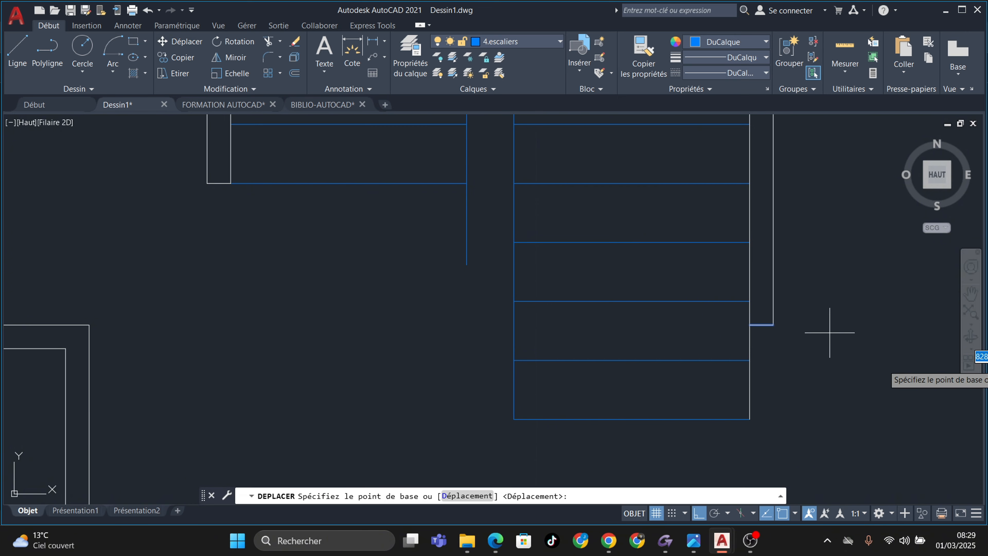
scroll(830, 331, "up", 3)
left_click(516, 237)
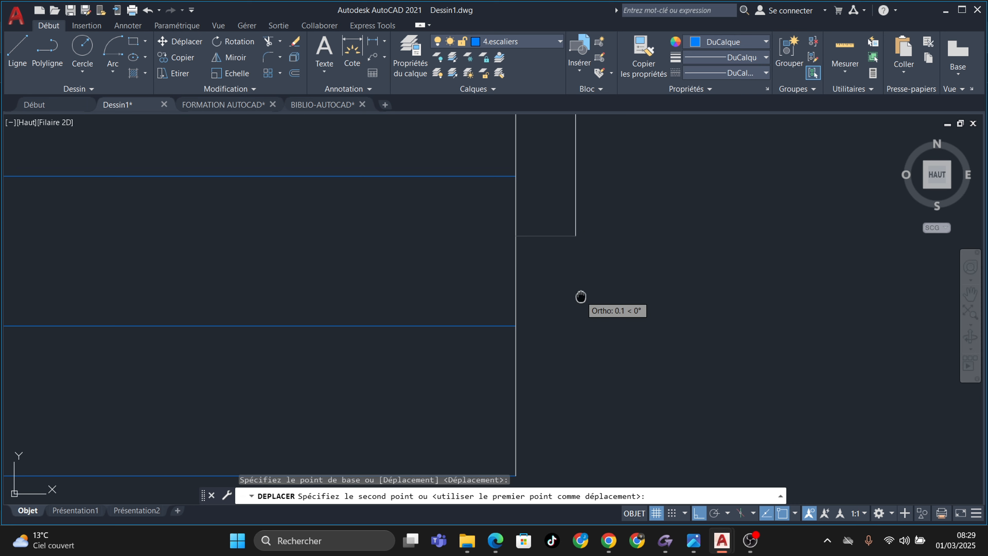
middle_click_drag(580, 298, 571, 184)
left_click(506, 351)
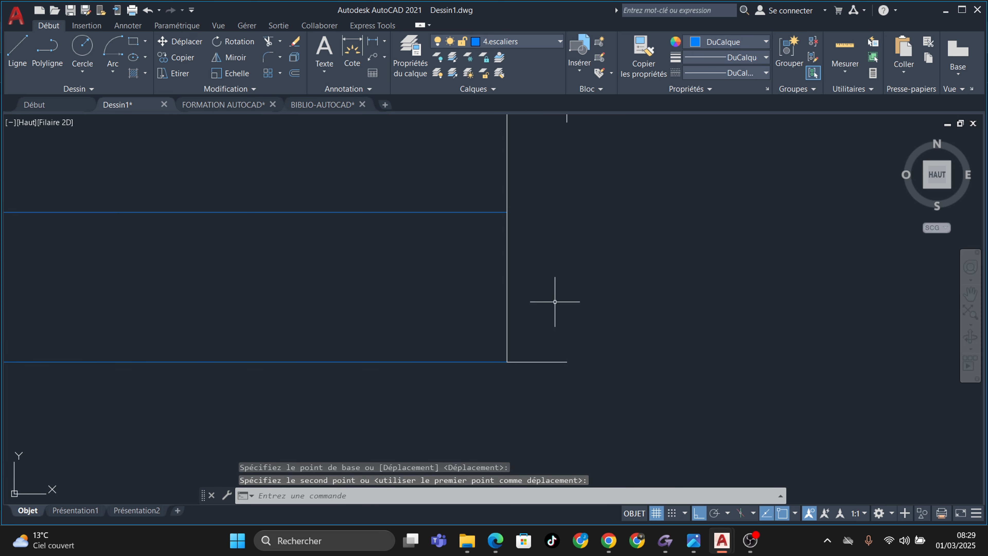
scroll(544, 311, "down", 2)
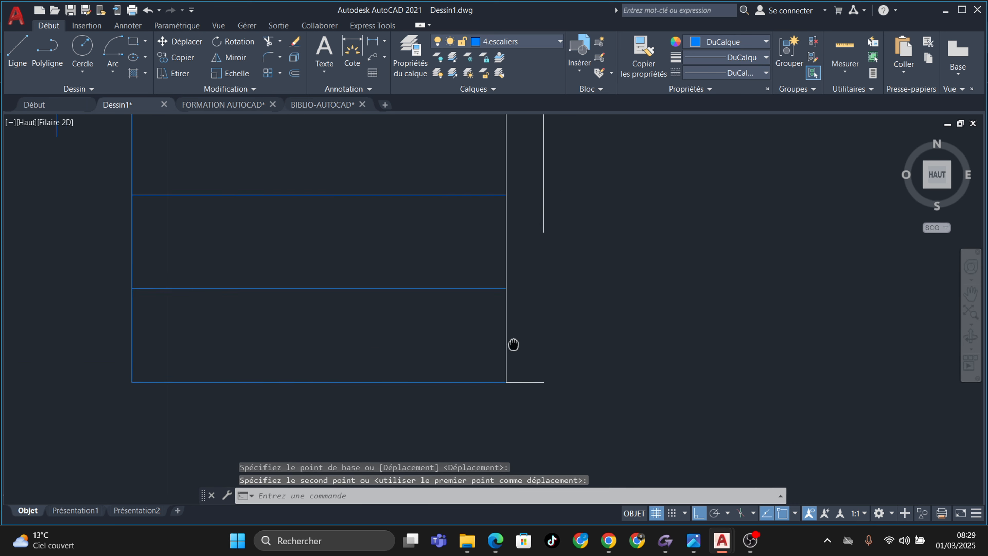
Join the right wall's outer line to the moved end line with Fillet to close the corner
left_click(265, 57)
left_click(479, 371)
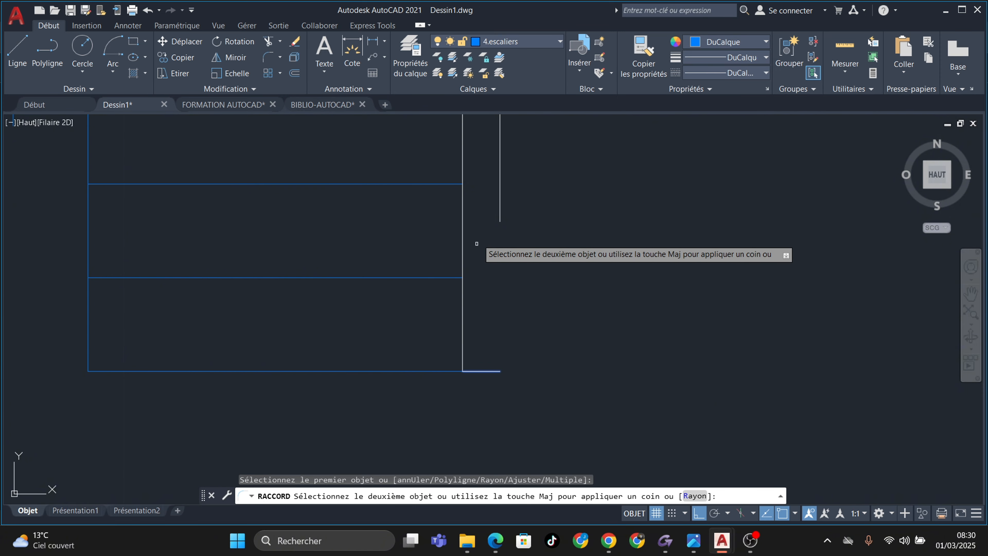
left_click(500, 212)
scroll(502, 273, "down", 3)
Shorten the centre strip's left line so that it ends at the left flight's lowest tread line
scroll(503, 273, "up", 4)
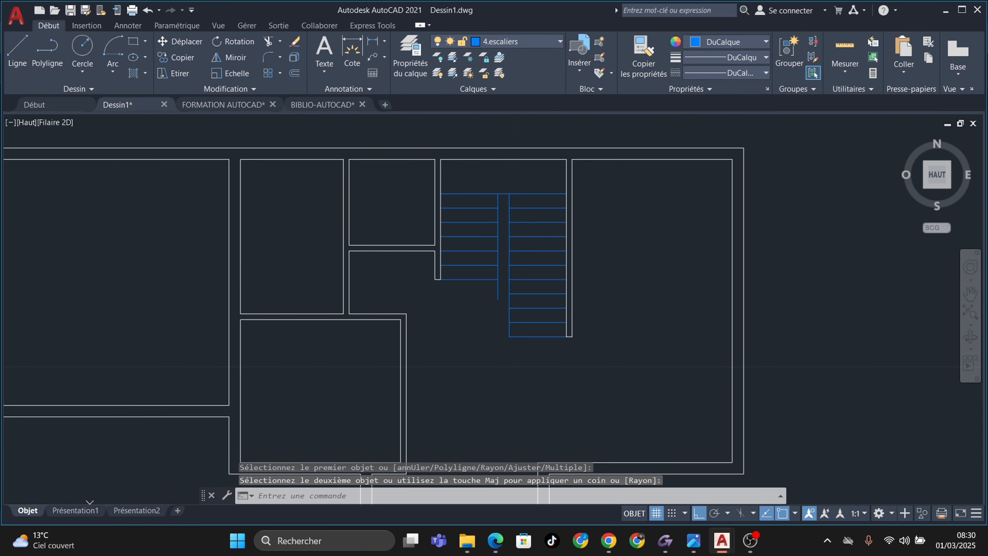
left_click(539, 315)
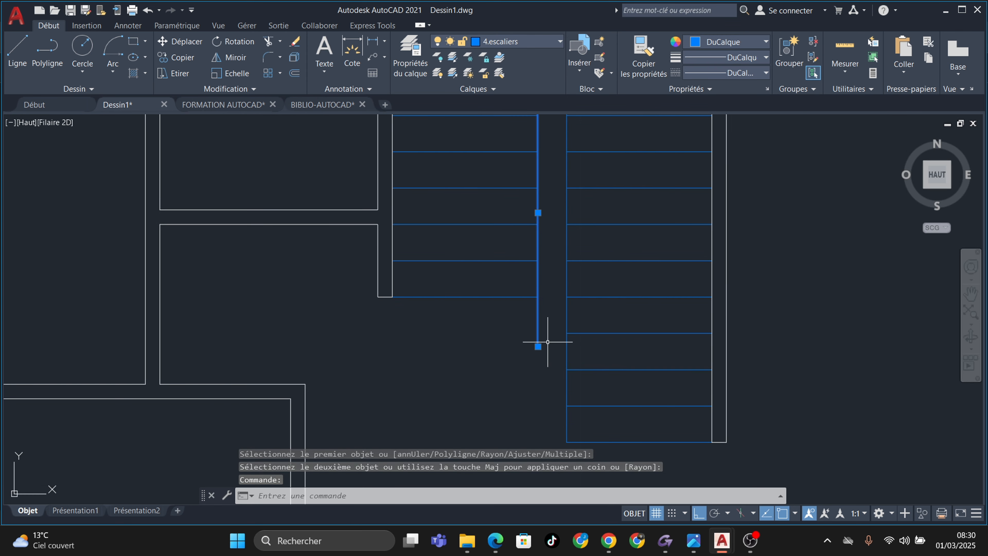
left_click(538, 347)
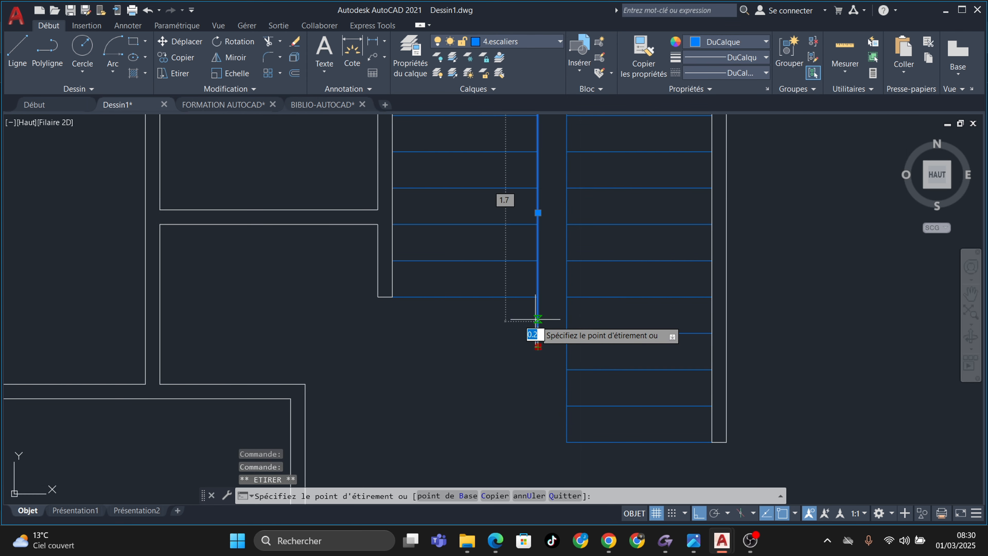
left_click(539, 297)
scroll(539, 357, "down", 6)
key("Escape")
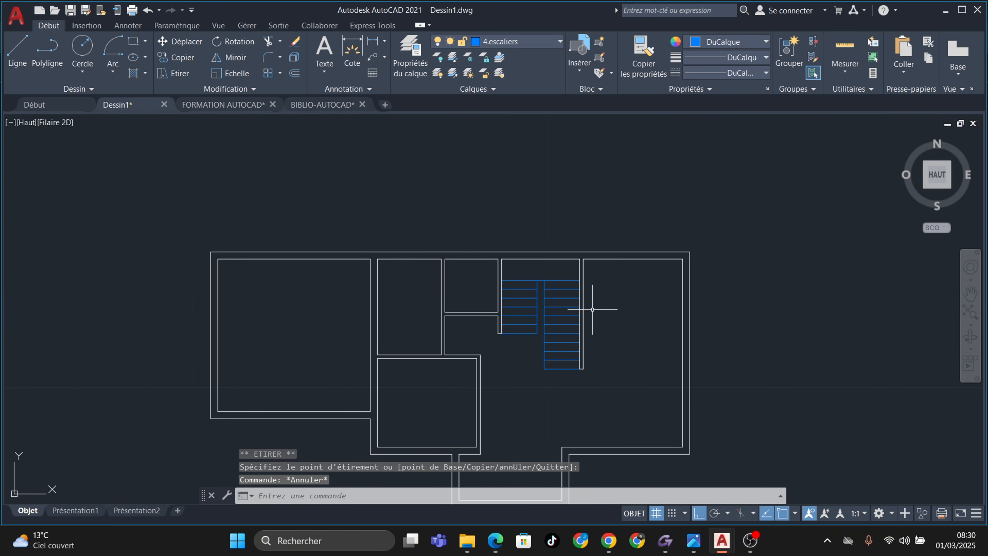
Examine the two stair flights and their adjoining walls within the floor plan
middle_click_drag(588, 306, 578, 249)
key("Escape")
key("Escape")
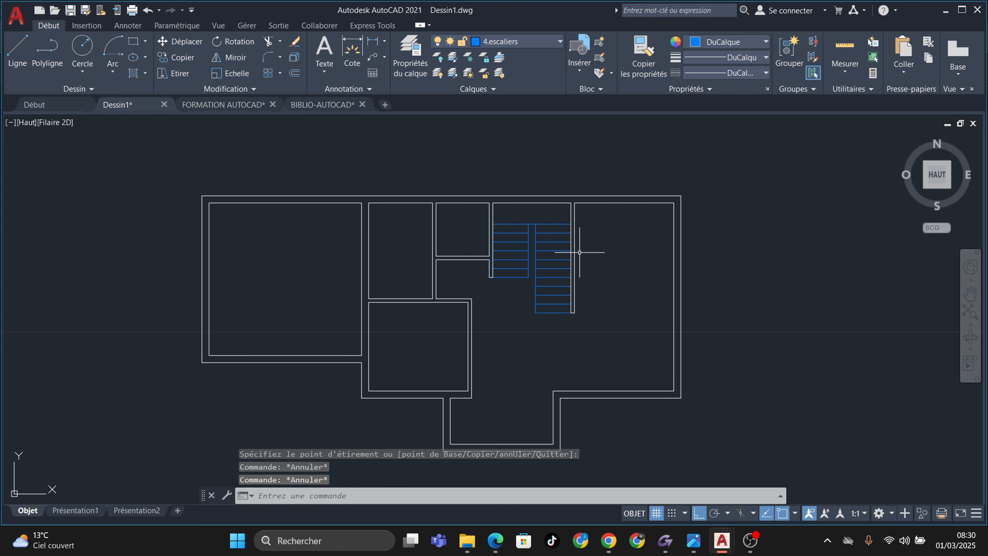
scroll(527, 256, "up", 2)
middle_click_drag(512, 256, 498, 287)
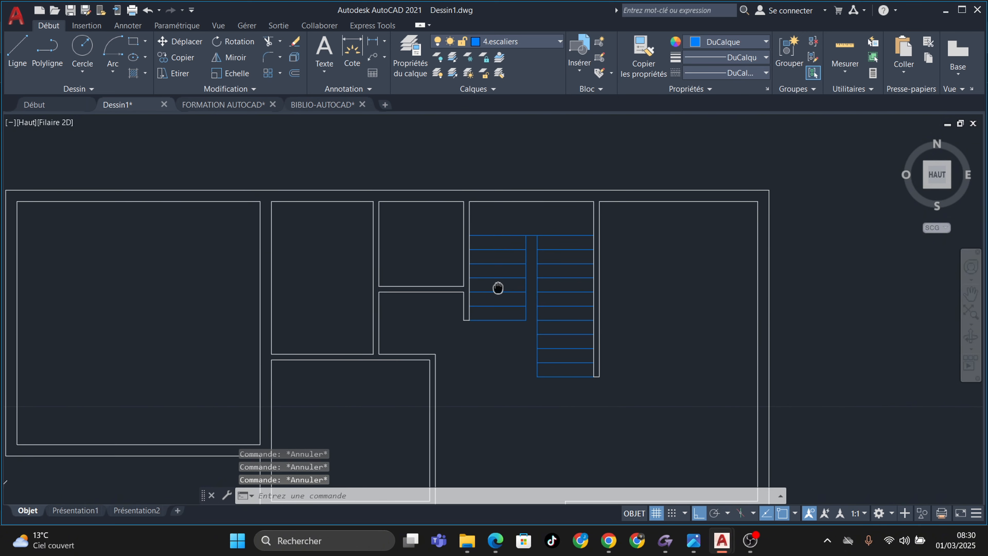
scroll(470, 282, "up", 1)
scroll(473, 256, "up", 1)
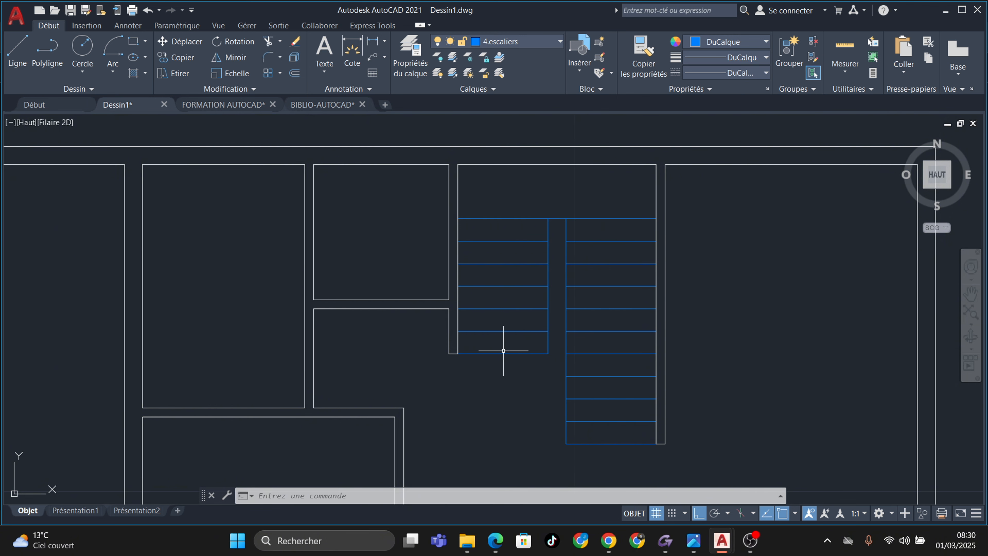
scroll(505, 351, "up", 4)
scroll(507, 359, "down", 4)
Draw a walking line from the left flight's lowest tread midpoint, about 1.8 up, 1.2 across the landing, and down past the right flight's lowest tread
middle_click_drag(507, 359, 469, 397)
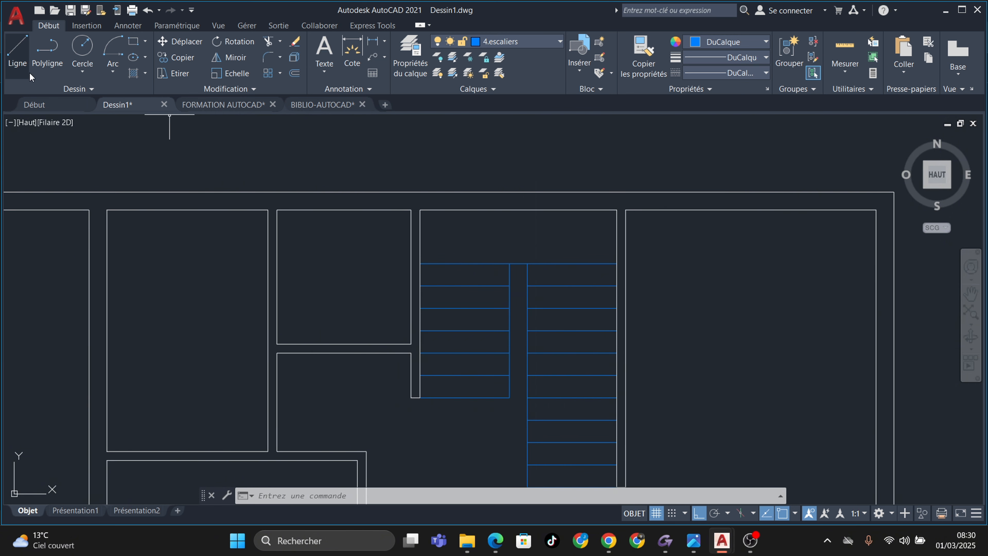
left_click(17, 51)
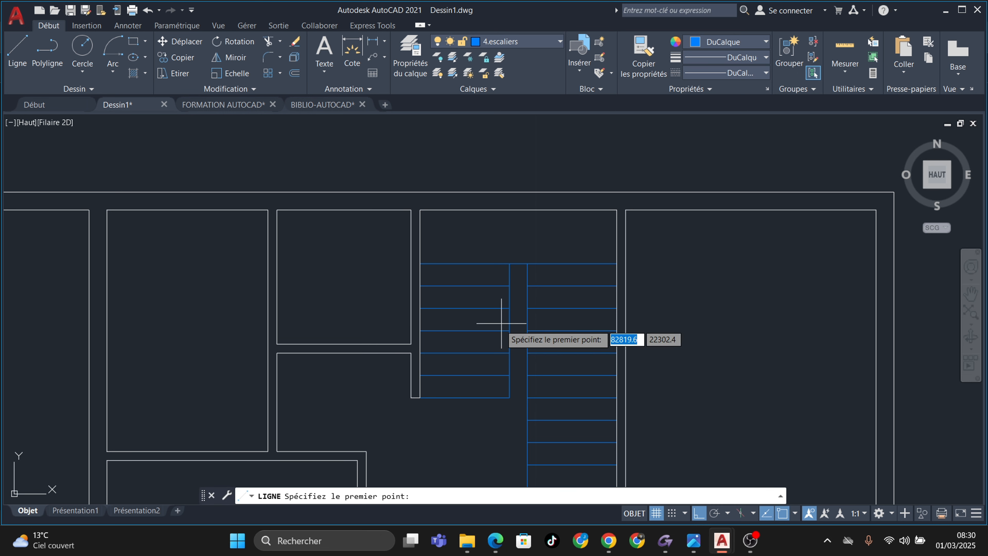
left_click(465, 398)
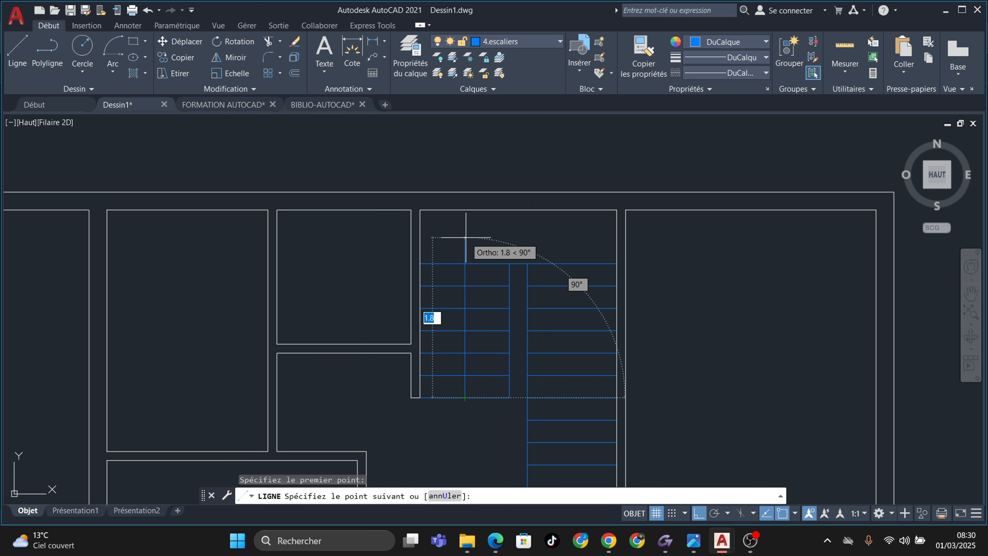
left_click(465, 237)
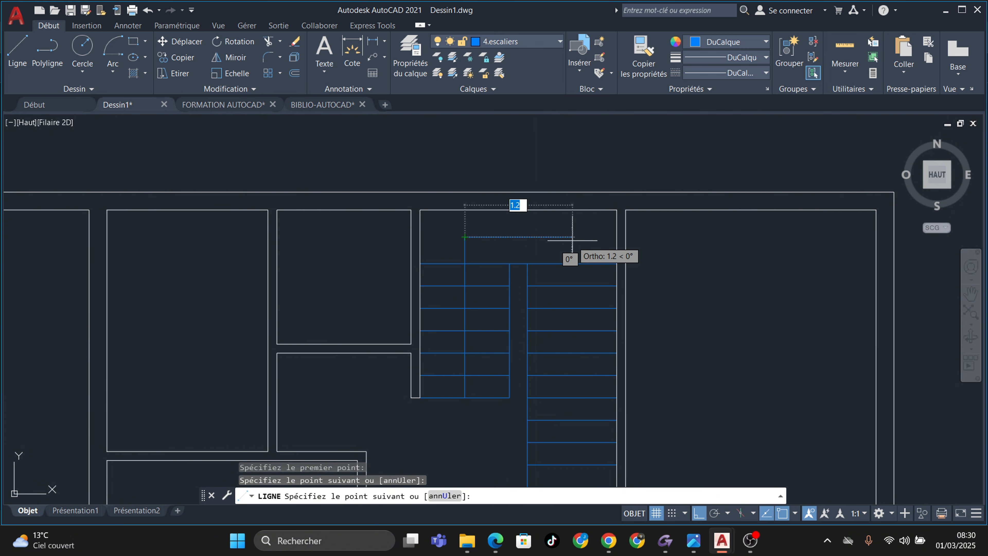
middle_click_drag(572, 328, 570, 287)
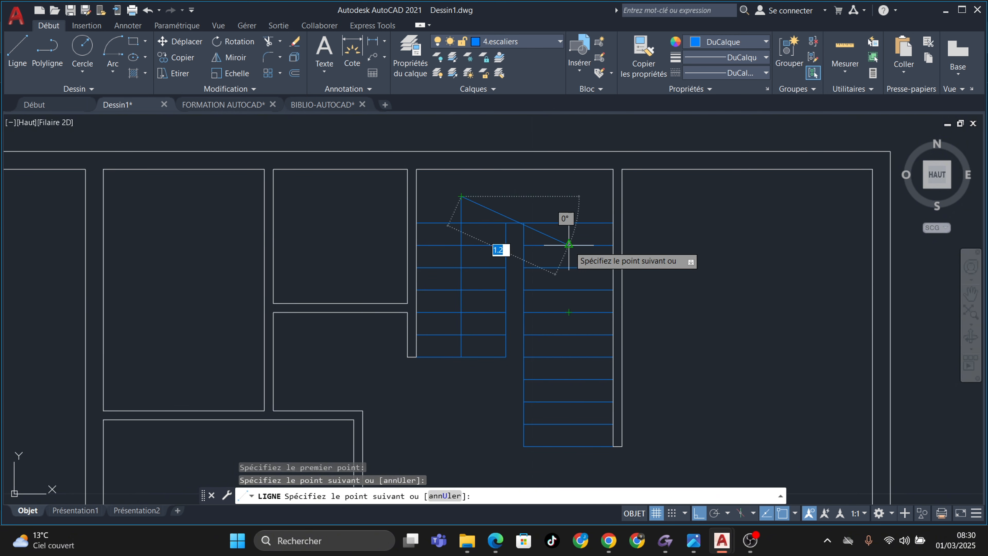
left_click(569, 197)
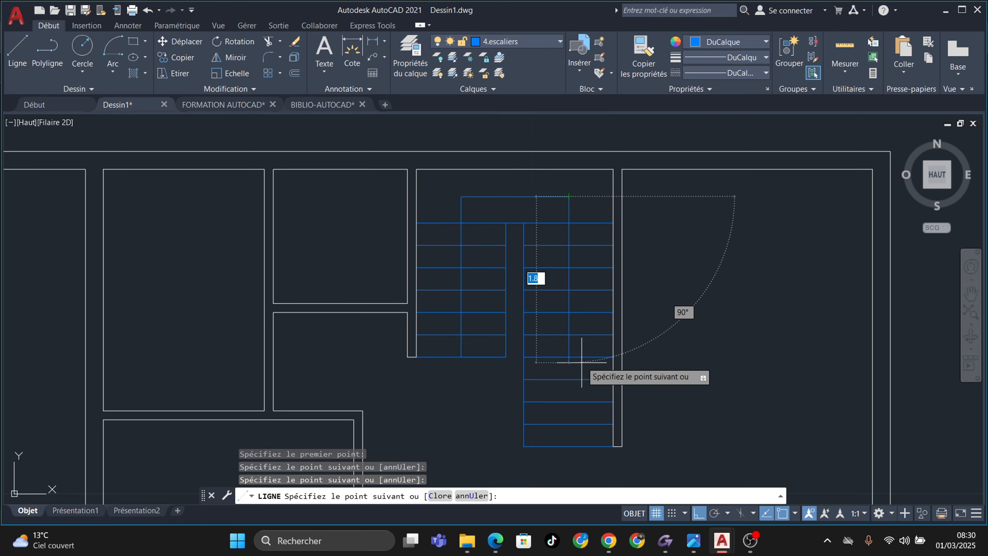
middle_click_drag(581, 362, 570, 294)
left_click(561, 407)
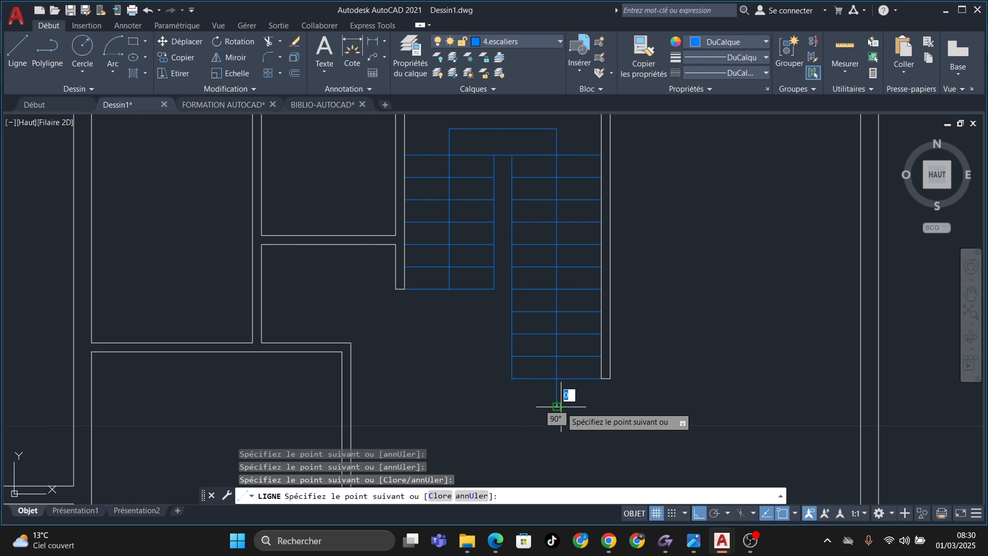
Draw a short slanted line up and to the left from the walking line's lower end, with Ortho mode off
scroll(543, 401, "up", 5)
scroll(556, 374, "up", 3)
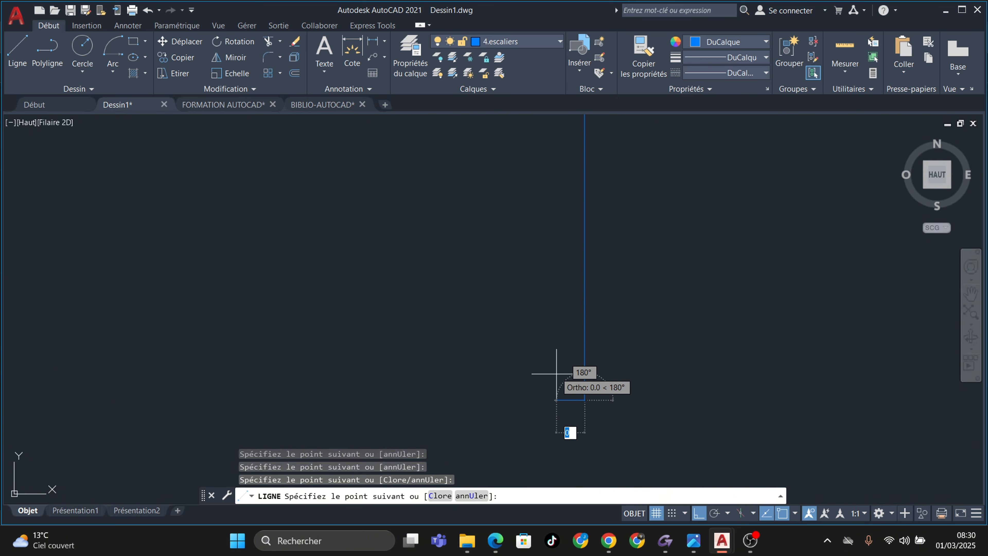
left_click(698, 514)
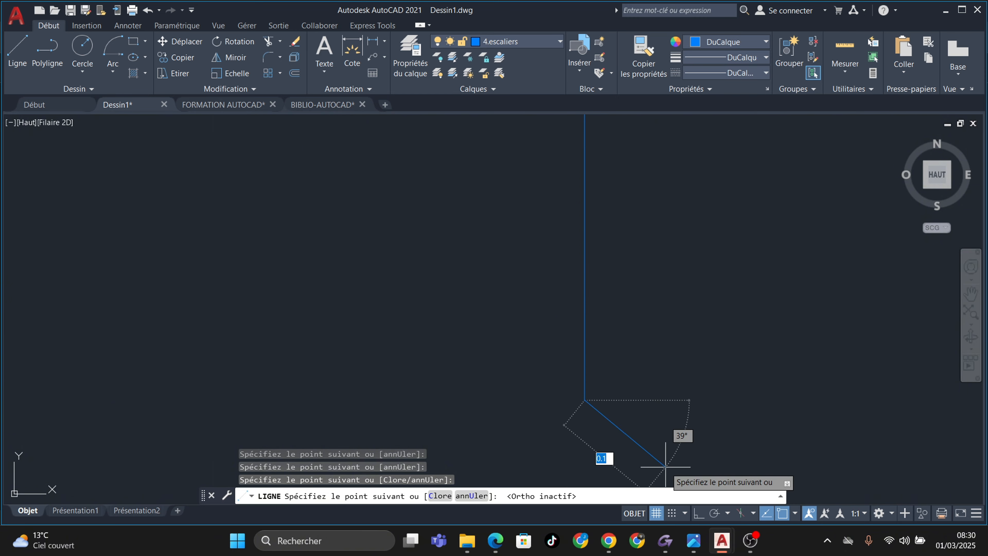
left_click(553, 360)
key("Escape")
scroll(592, 391, "up", 4)
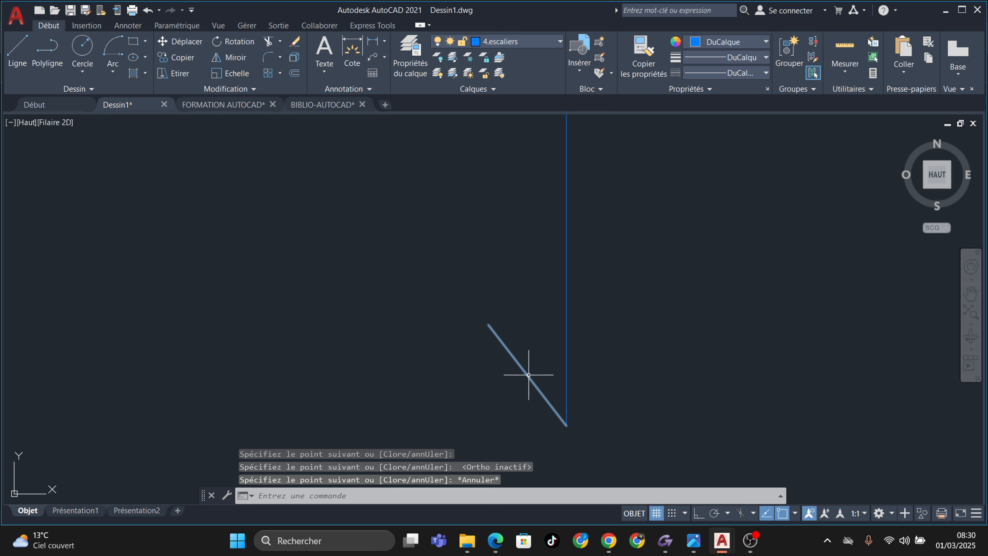
Mirror the slanted arrow line about the vertical walking line, keeping the source object
left_click(529, 375)
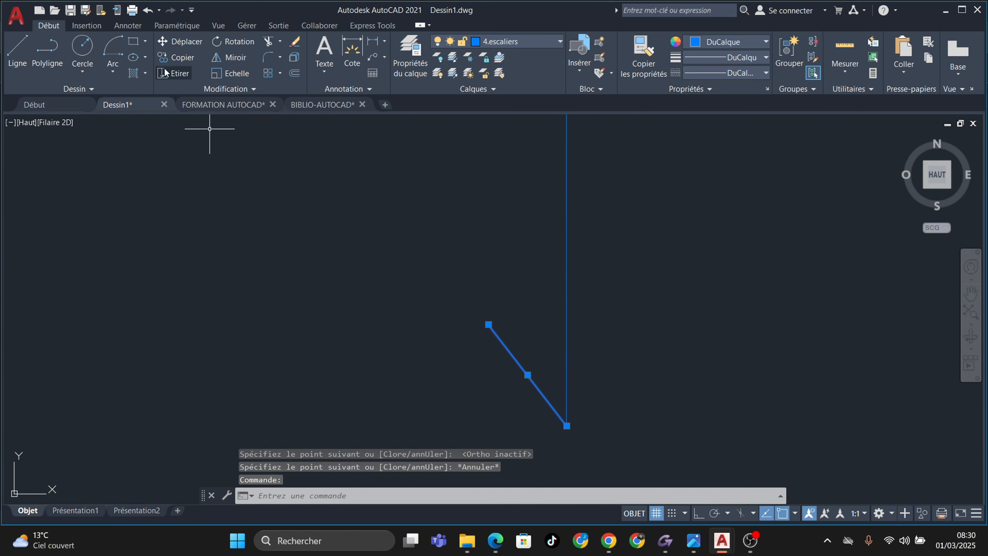
left_click(225, 57)
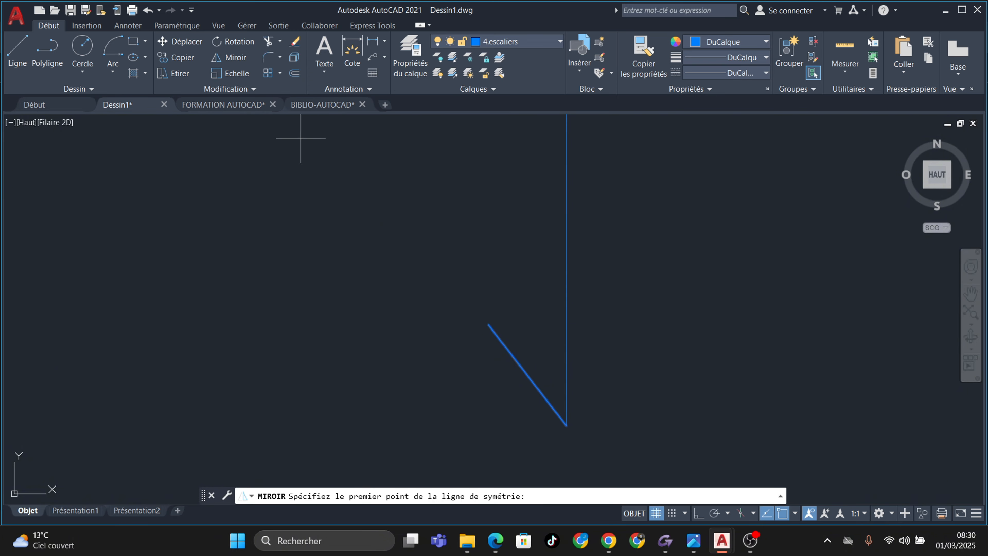
left_click(567, 425)
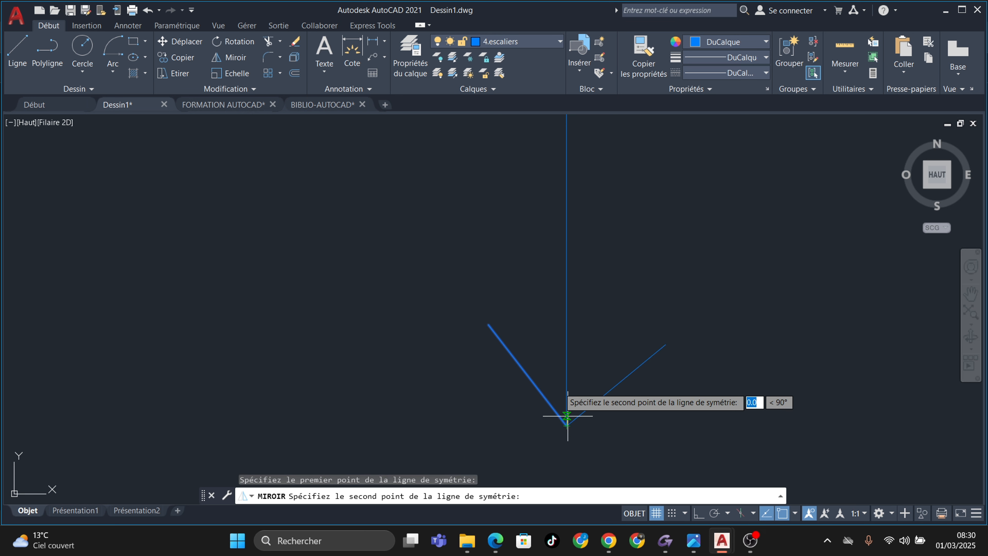
left_click(567, 320)
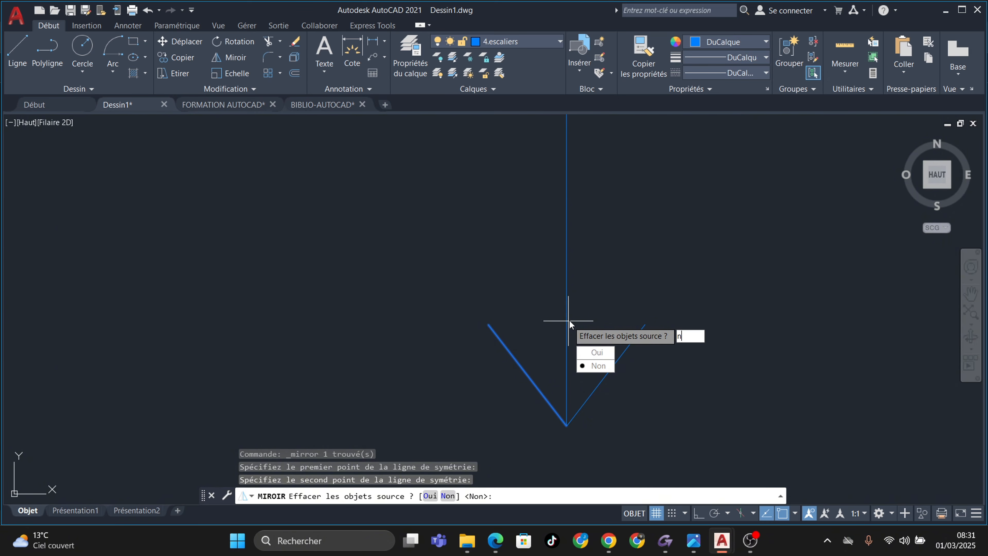
key("Return")
scroll(579, 368, "down", 6)
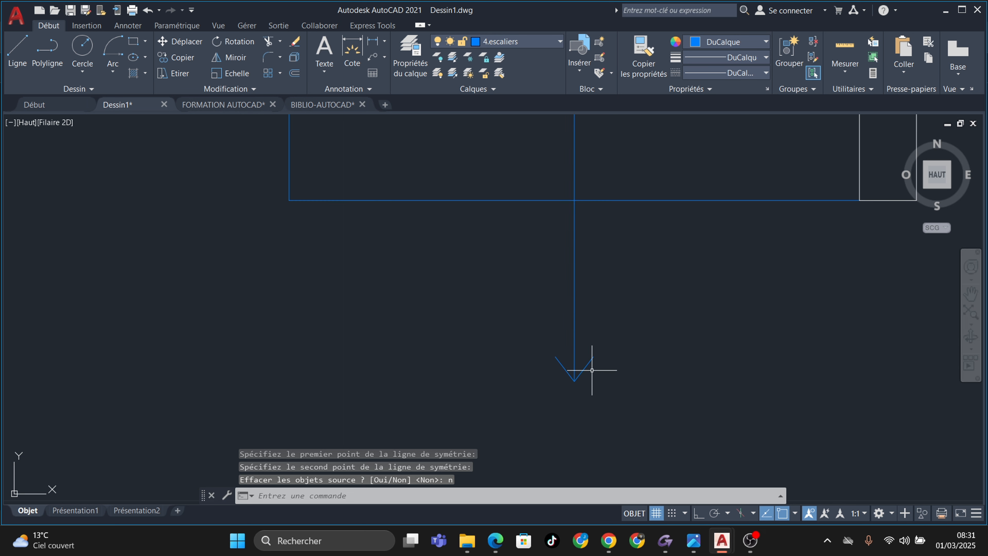
key("Escape")
key("Escape")
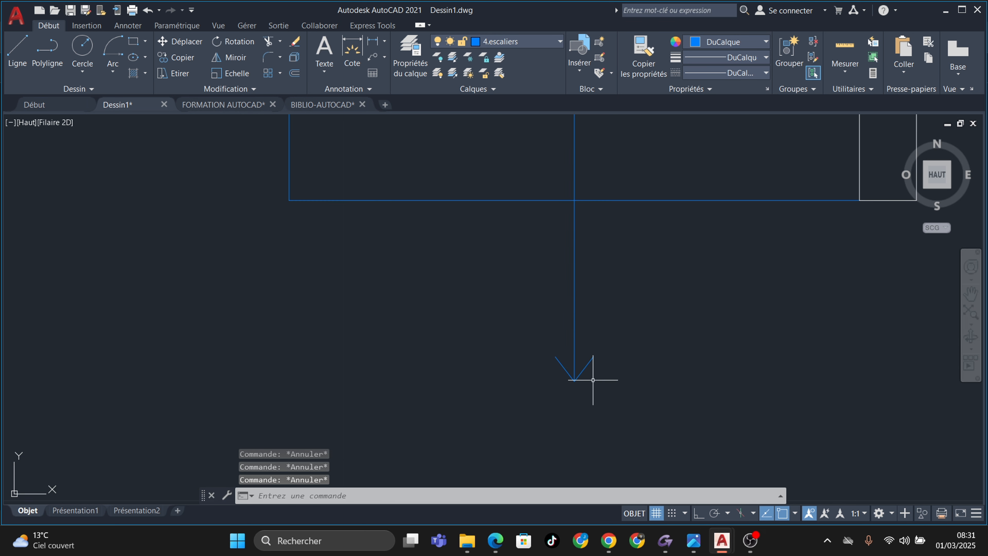
Close the arrowhead with a line joining the free ends of its two slanted lines
scroll(593, 380, "up", 6)
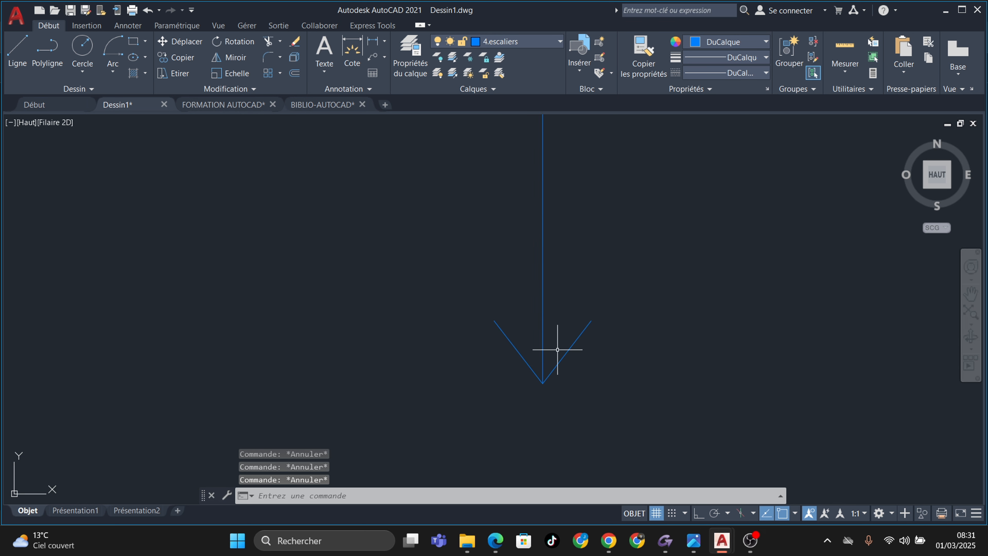
left_click(19, 47)
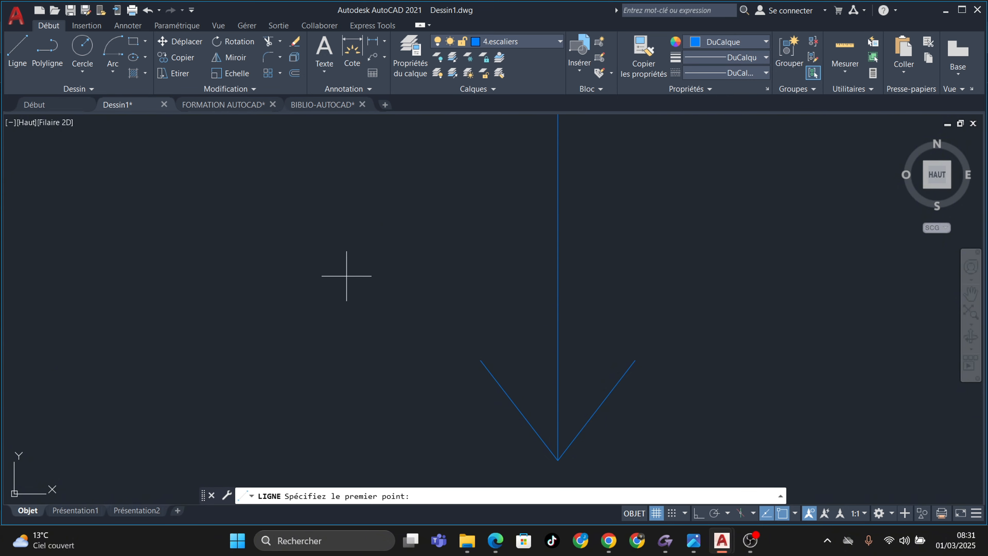
left_click(480, 360)
left_click(636, 360)
key("Escape")
scroll(626, 380, "down", 7)
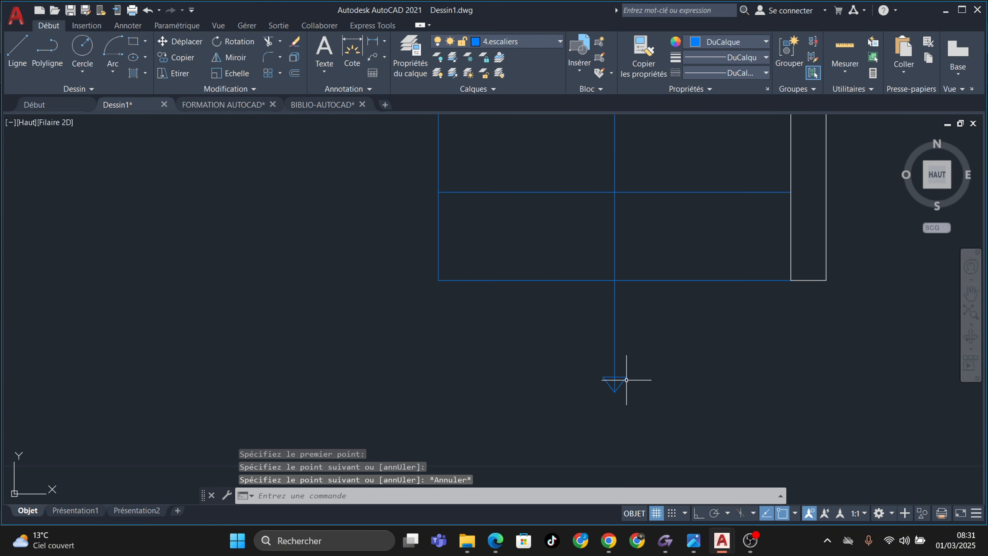
Stretch the walking line's starting end slightly below the left flight's lowest tread line
scroll(463, 237, "down", 5)
scroll(470, 221, "up", 8)
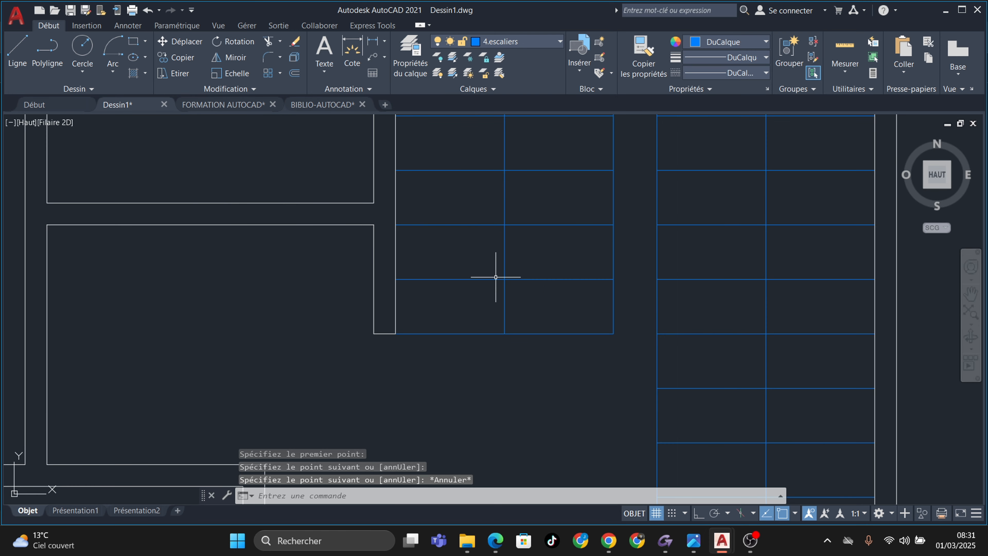
left_click(504, 293)
left_click(505, 333)
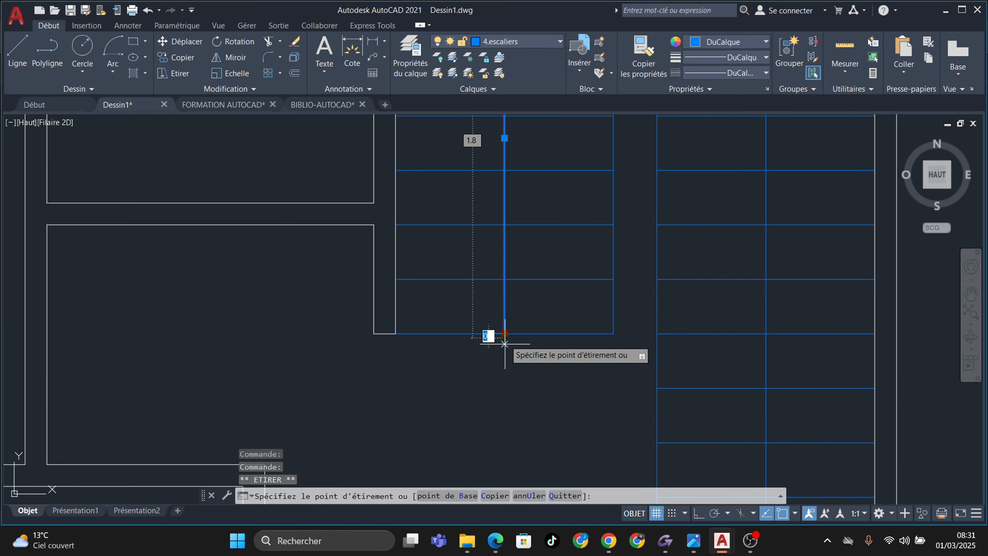
key("Escape")
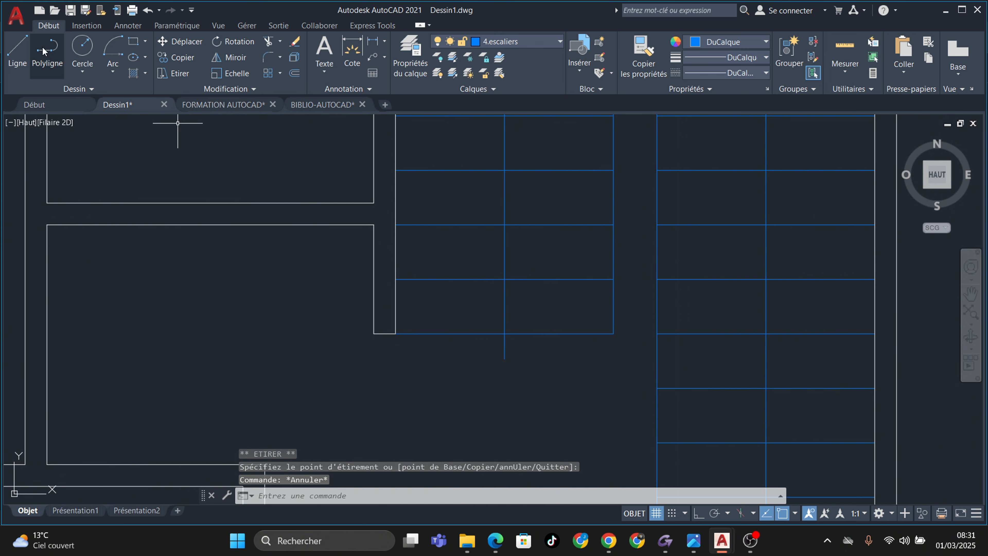
scroll(490, 360, "up", 4)
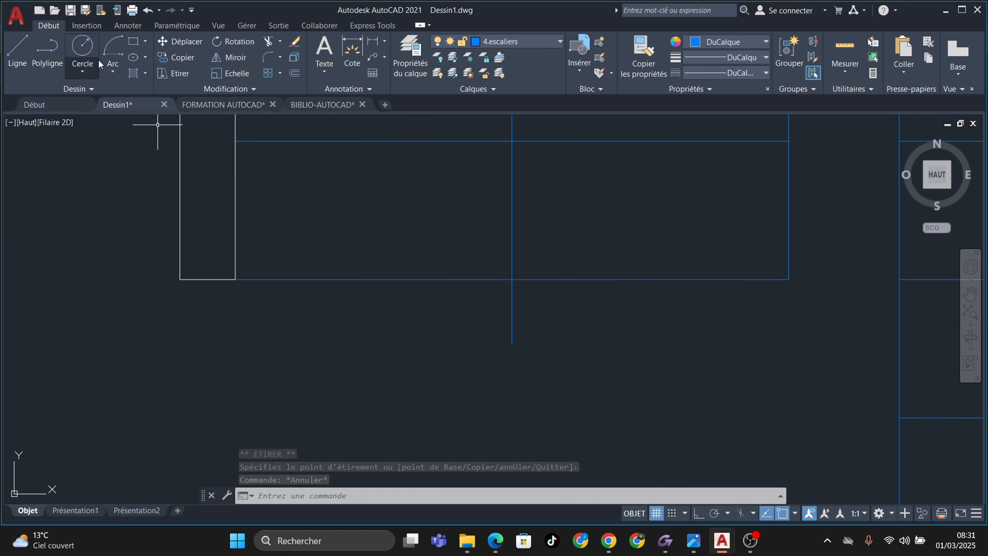
Draw a small circle centred on the walking line's starting end below the left flight
left_click(83, 50)
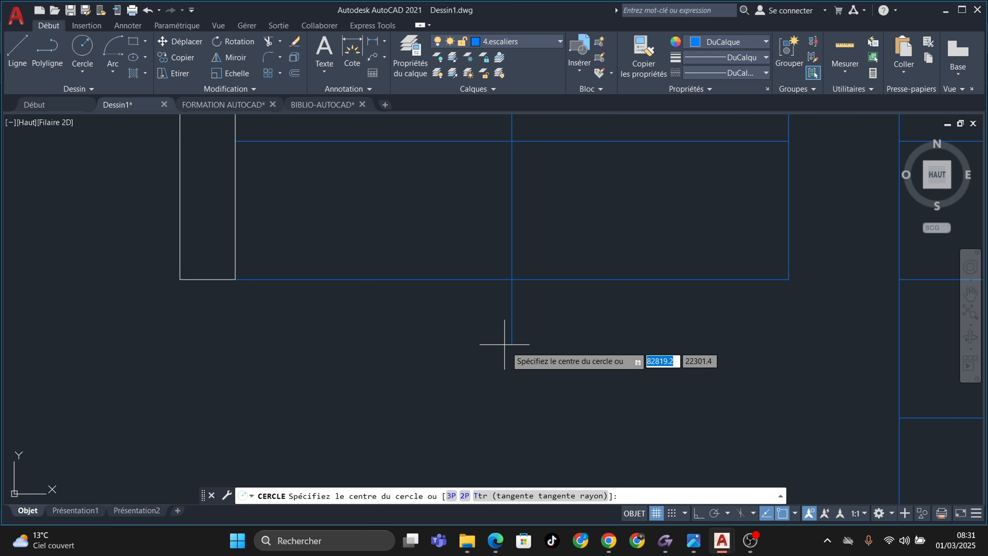
left_click(512, 344)
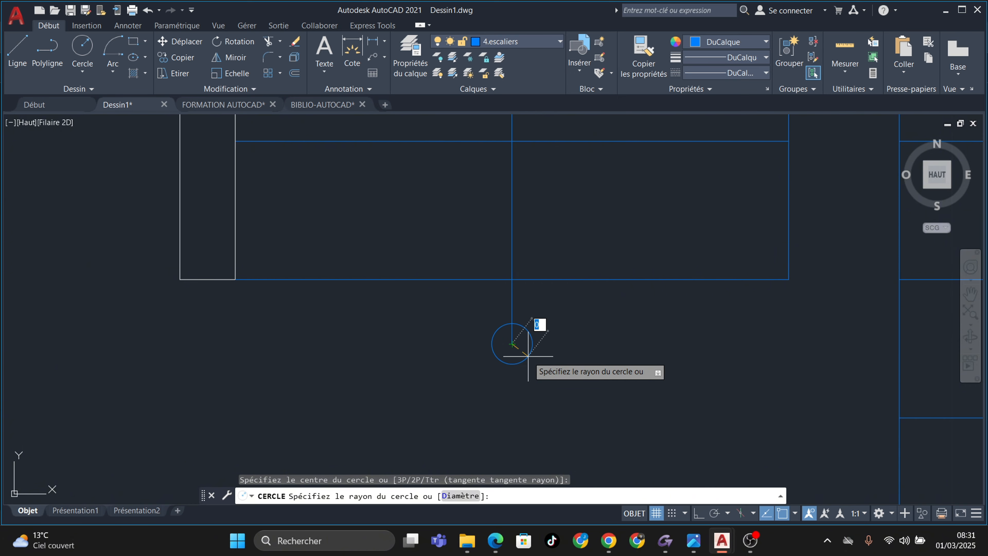
left_click(523, 353)
scroll(590, 357, "down", 9)
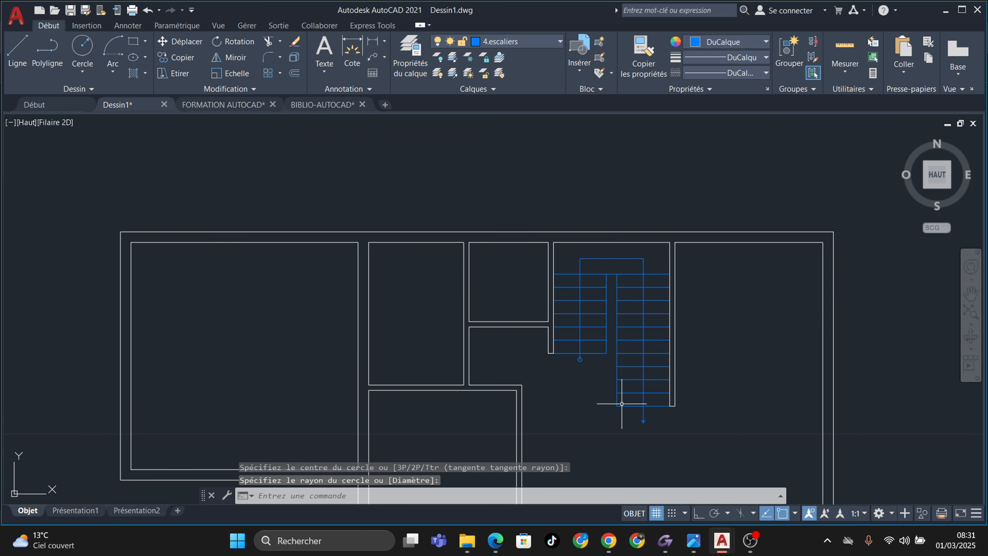
scroll(623, 409, "up", 3)
scroll(517, 266, "up", 4)
key("Escape")
key("Escape")
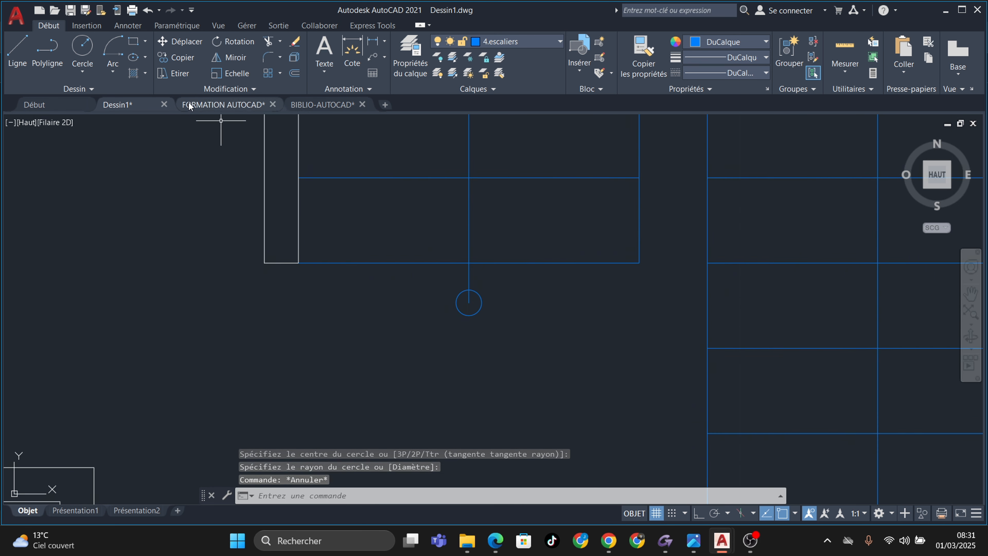
Trim the part of the walking line that lies inside the start circle
left_click(269, 43)
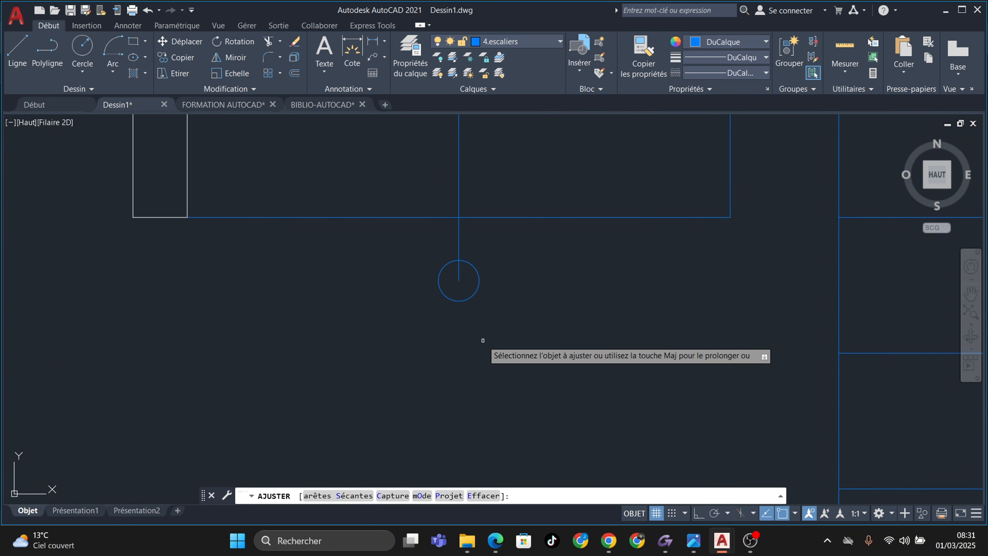
scroll(459, 273, "up", 6)
scroll(505, 253, "down", 6)
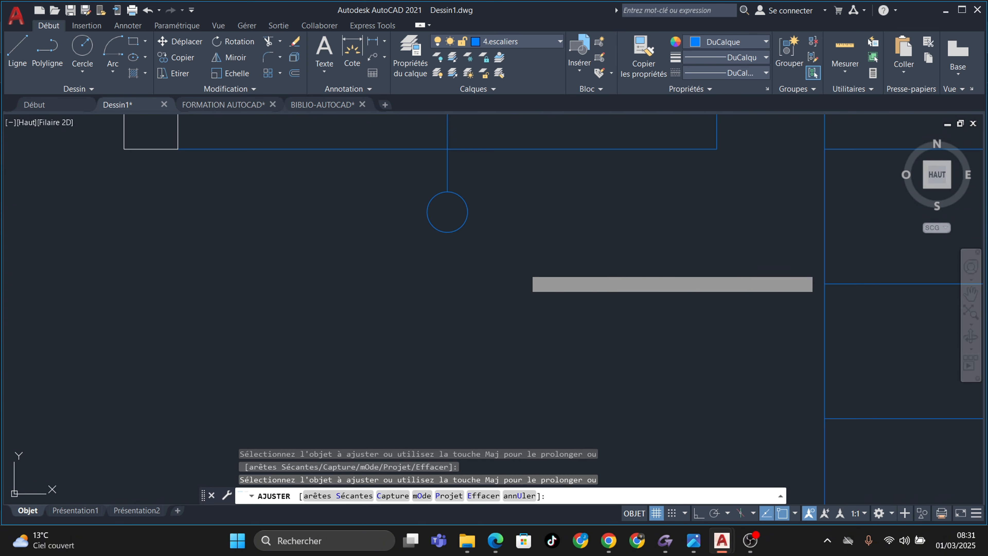
Trim the part of the walking line that lies inside the triangular arrowhead
scroll(568, 288, "up", 6)
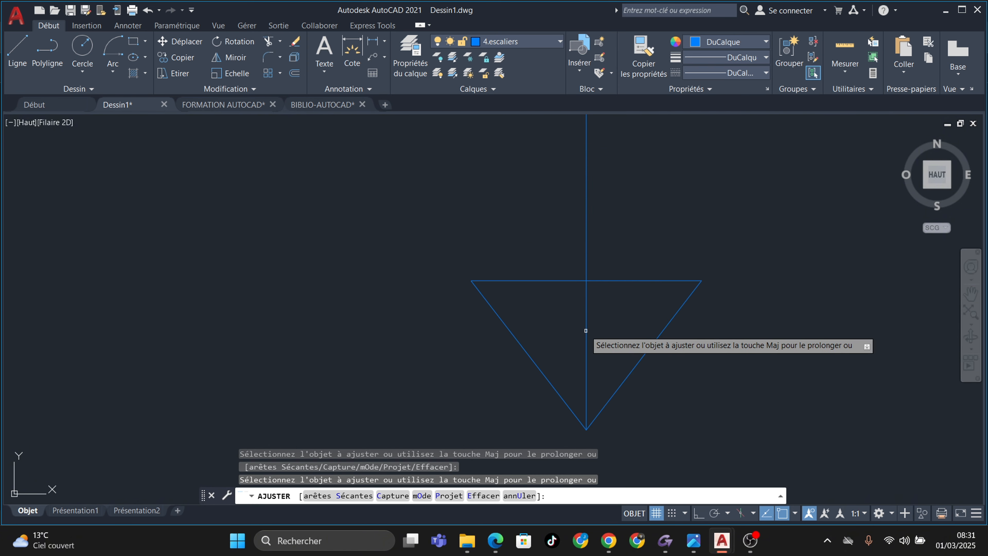
left_click(584, 330)
left_click(589, 327)
key("Return")
scroll(587, 344, "down", 4)
scroll(588, 343, "down", 5)
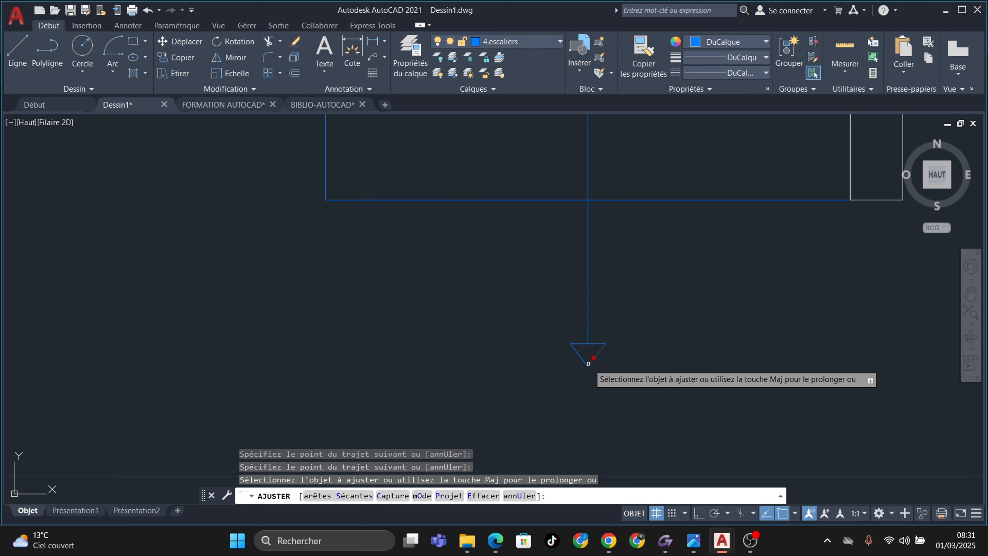
scroll(693, 447, "down", 2)
scroll(633, 320, "up", 3)
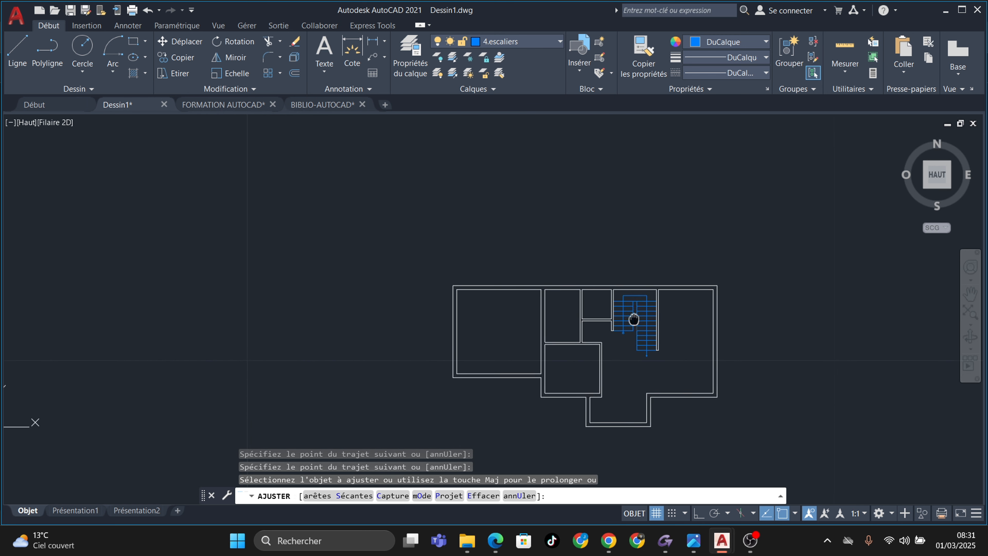
key("Escape")
key("Escape")
key("Escape")
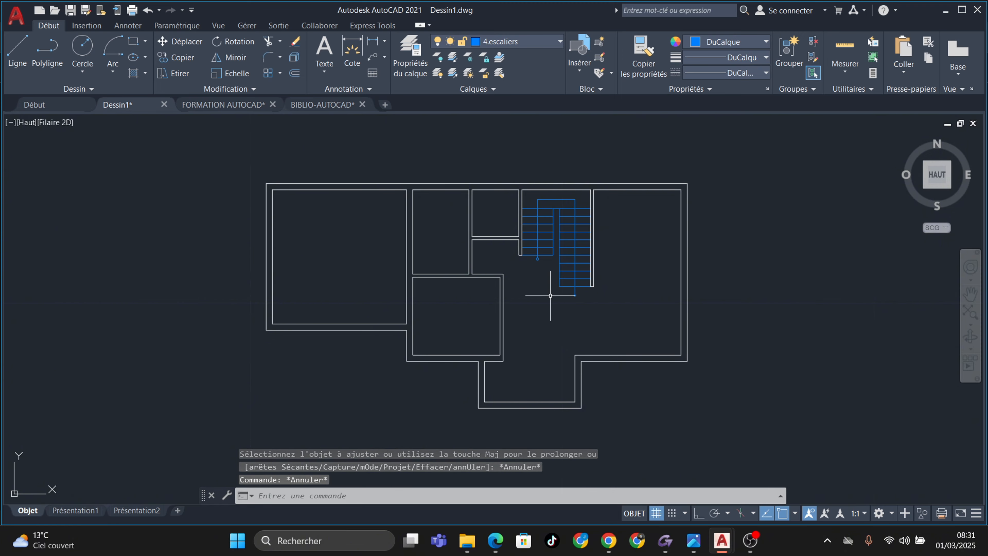
Examine the stairs with their walking line, start circle and arrowhead within the whole floor plan
mouse_move(521, 308)
middle_mouse_down()
mouse_move(465, 294)
mouse_move(489, 257)
middle_mouse_up()
scroll(464, 285, "up", 3)
scroll(477, 283, "down", 3)
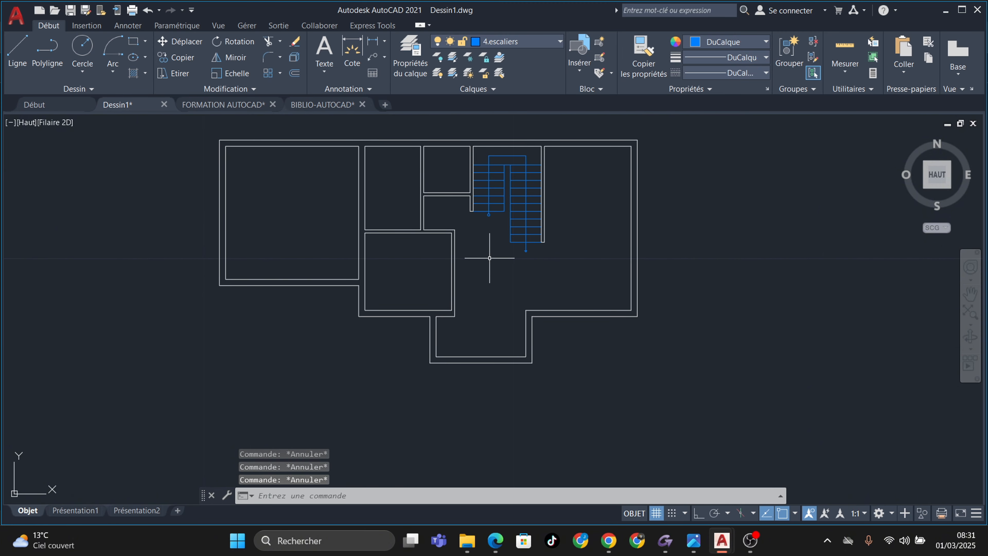
scroll(452, 316, "up", 1)
scroll(419, 309, "up", 1)
scroll(503, 227, "up", 2)
middle_click_drag(503, 227, 534, 269)
scroll(523, 278, "down", 4)
scroll(534, 283, "up", 4)
middle_click_drag(510, 312, 529, 319)
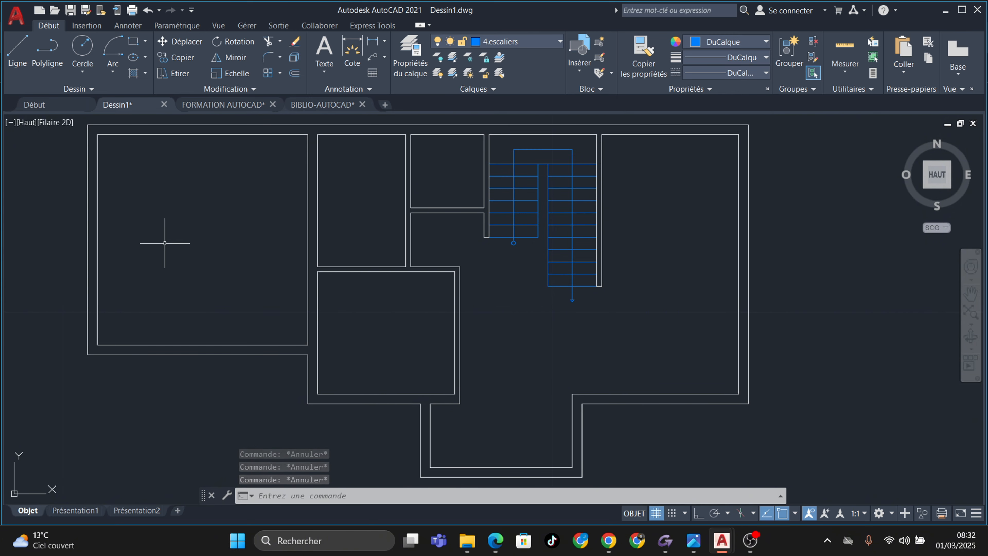
middle_click_drag(191, 230, 207, 246)
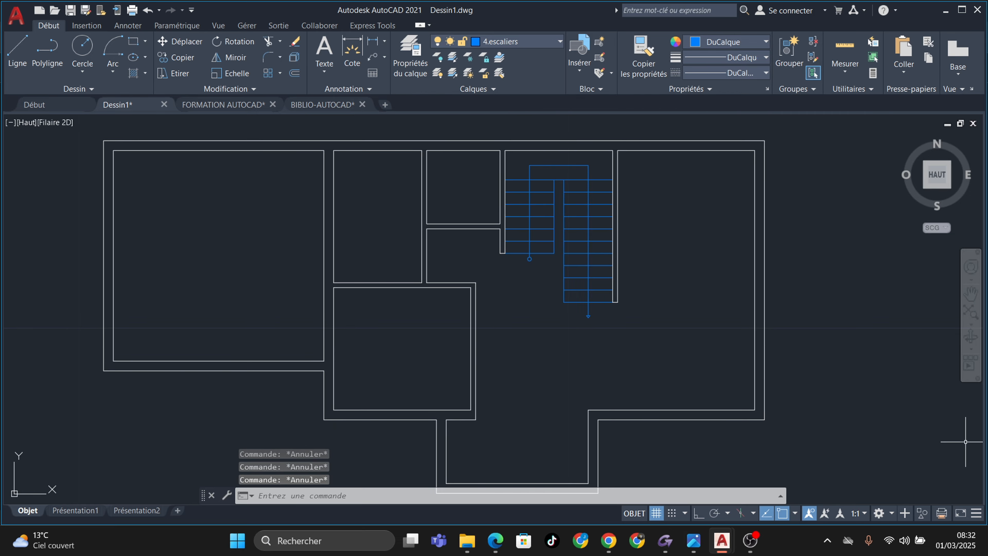
key("Escape")
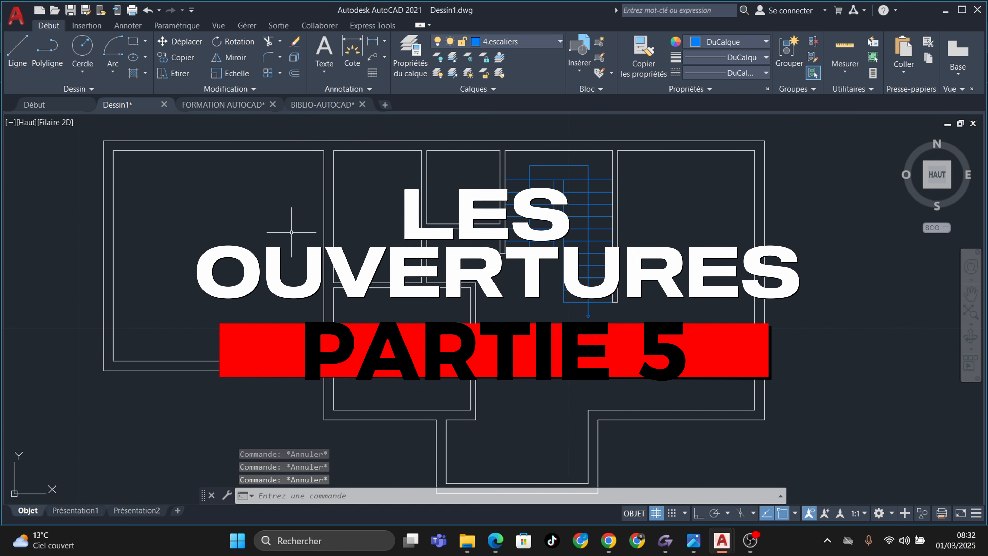
middle_click_drag(292, 232, 295, 262)
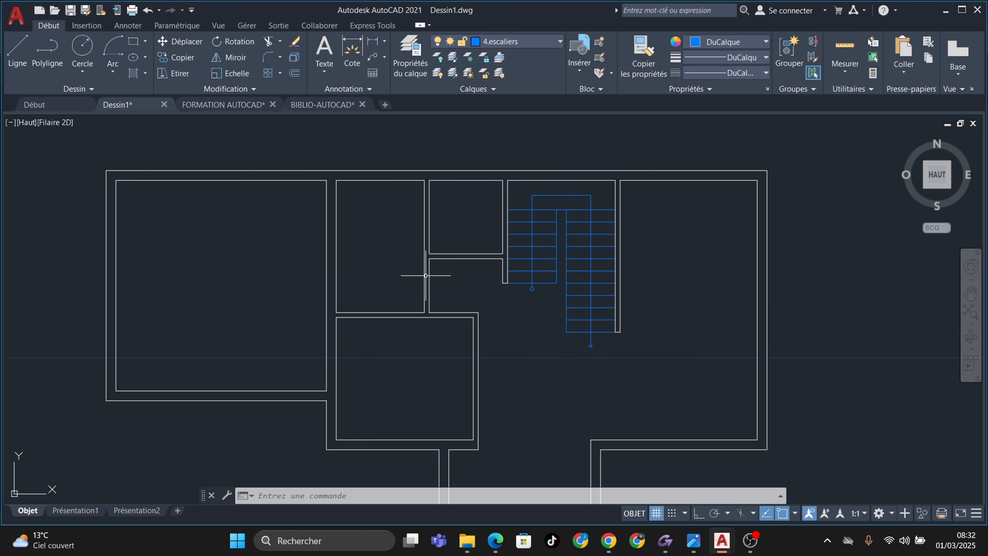
scroll(467, 261, "up", 3)
scroll(475, 263, "down", 3)
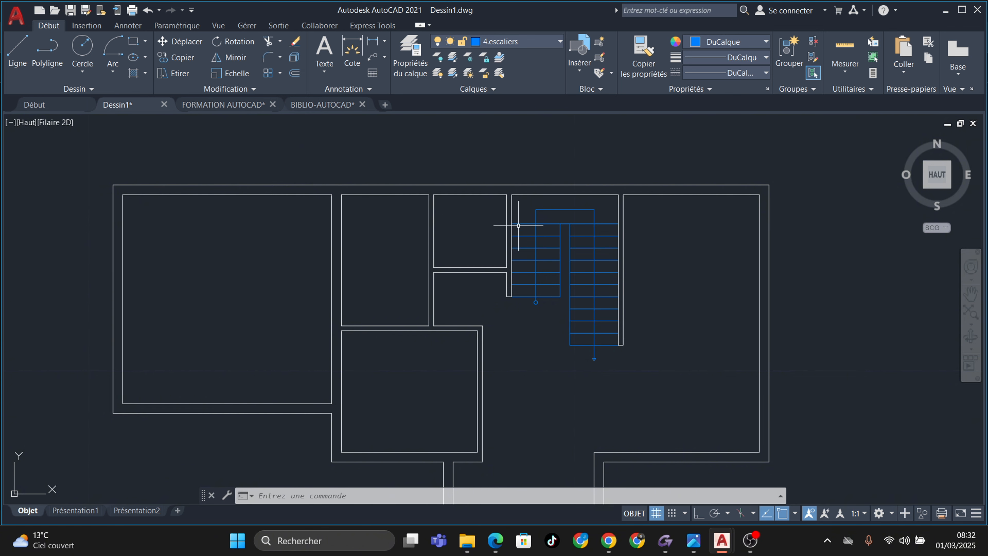
middle_click_drag(533, 250, 564, 181)
key("Escape")
key("Escape")
key("Escape")
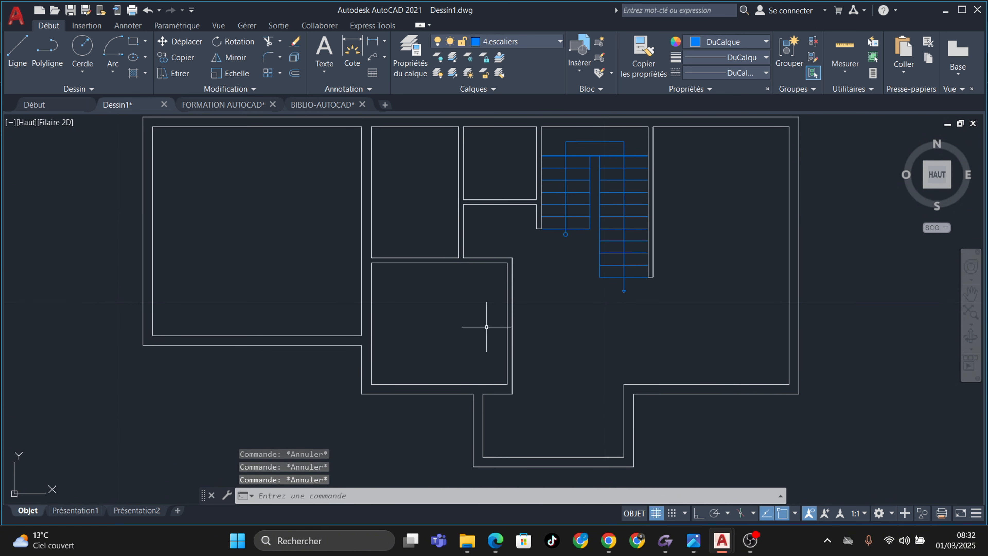
middle_click_drag(487, 327, 512, 296)
middle_click_drag(235, 282, 234, 327)
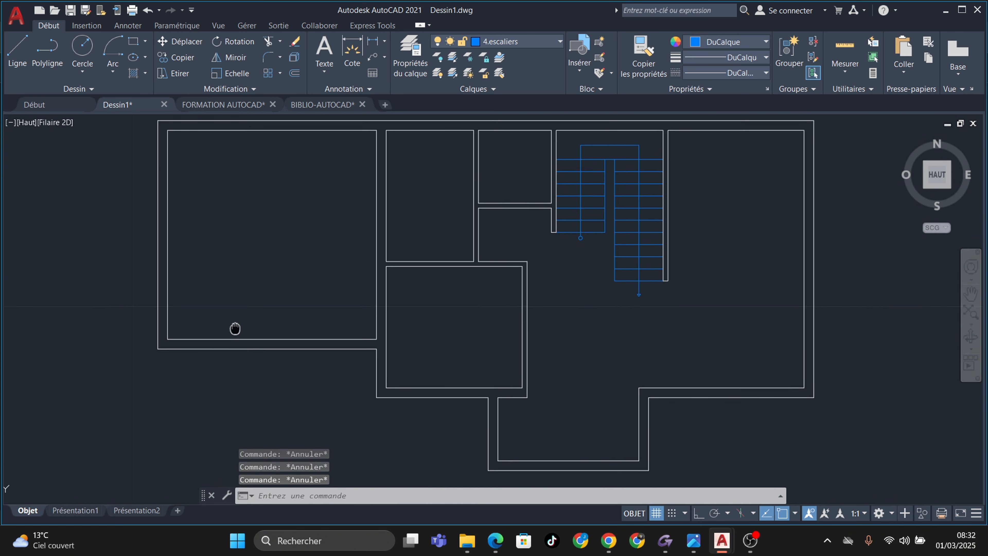
Switch to Edge to check the garage door opening in the reference plan Drawing1-Layout2.pdf, and return to the AutoCAD drawing
mouse_move(500, 539)
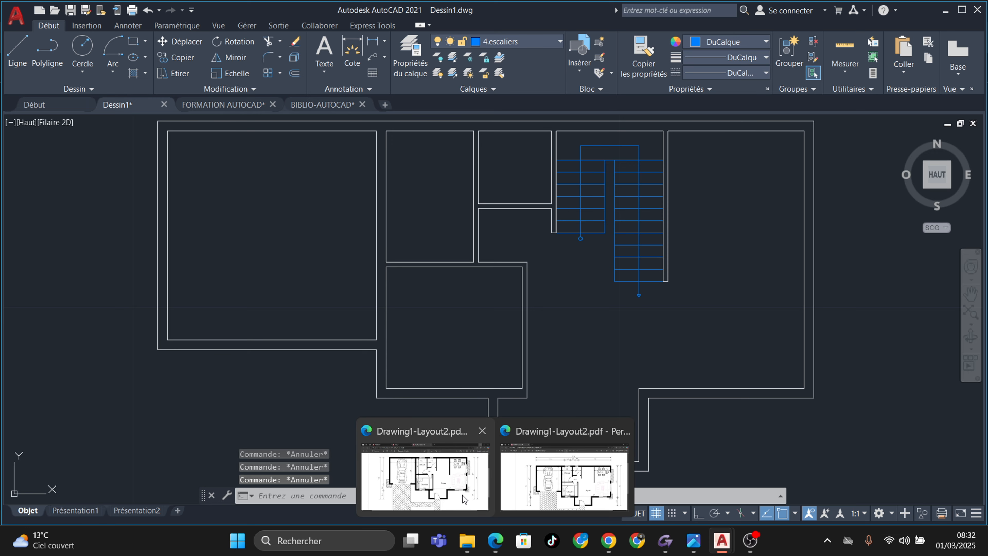
left_click(414, 485)
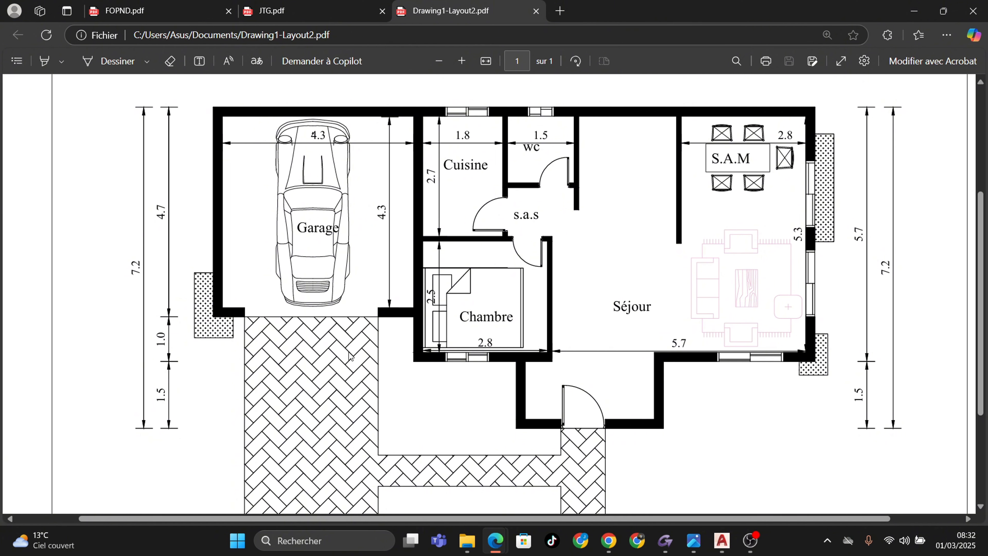
left_click(913, 9)
Offset the inner face line of the garage's left wall by 0.5 into the room
scroll(173, 349, "up", 5)
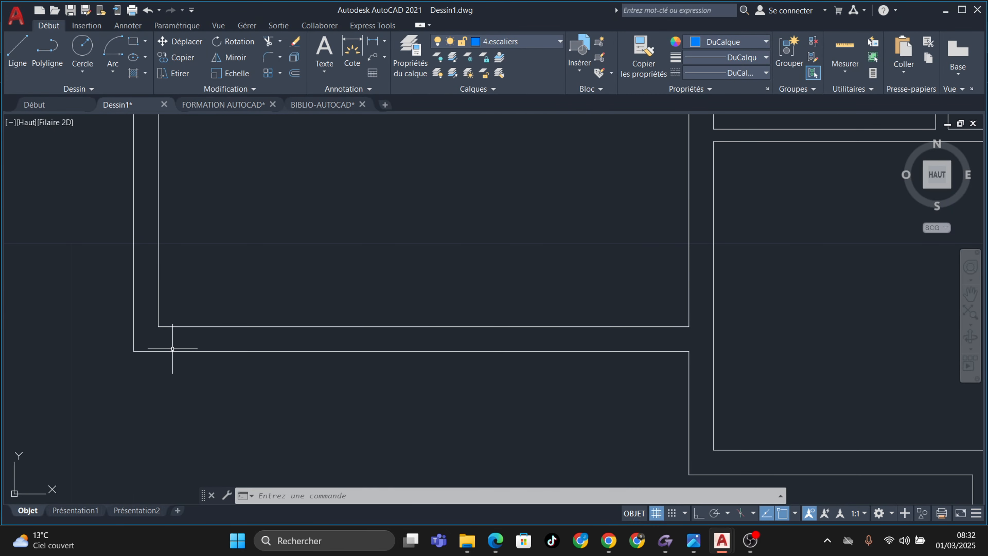
middle_click_drag(177, 336, 206, 345)
key("Escape")
key("Escape")
key("Escape")
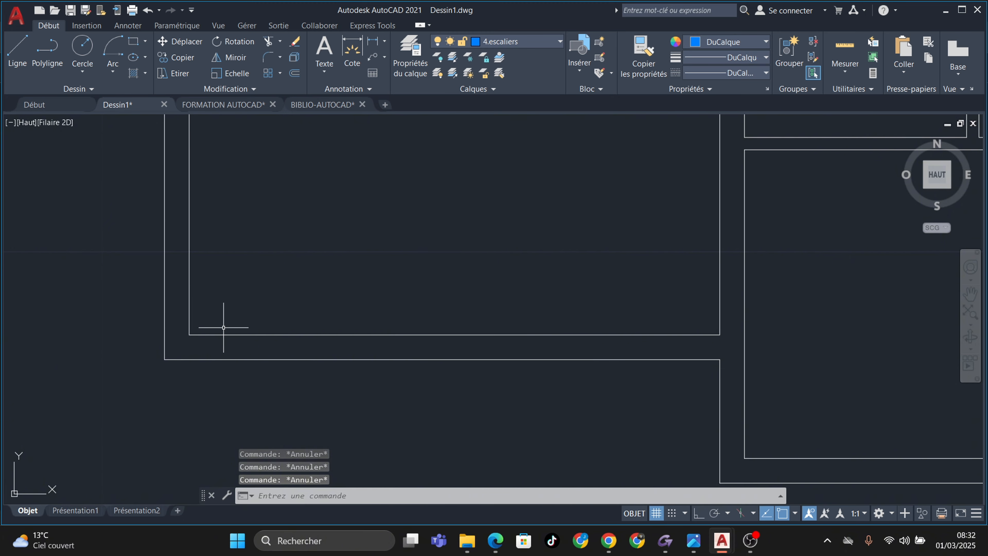
left_click(295, 76)
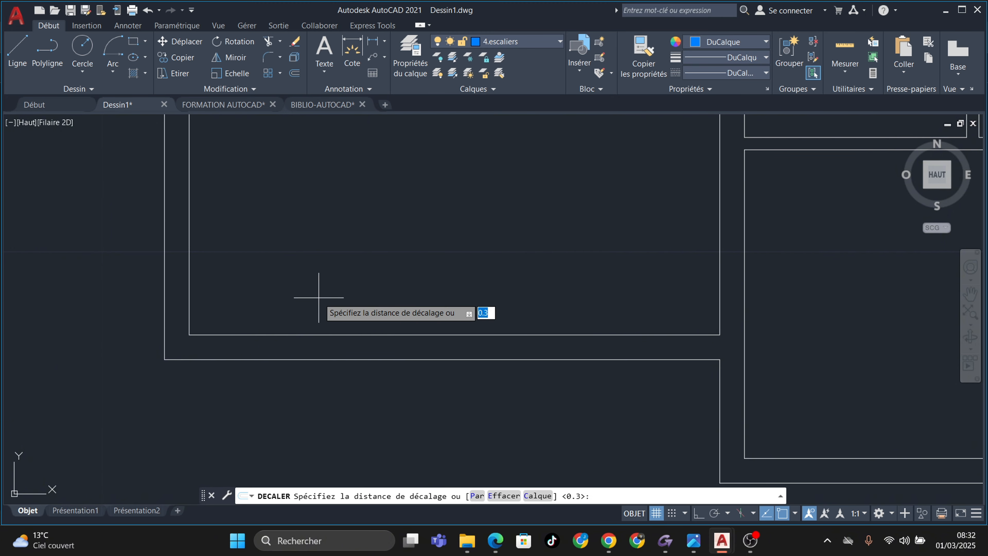
key("Return")
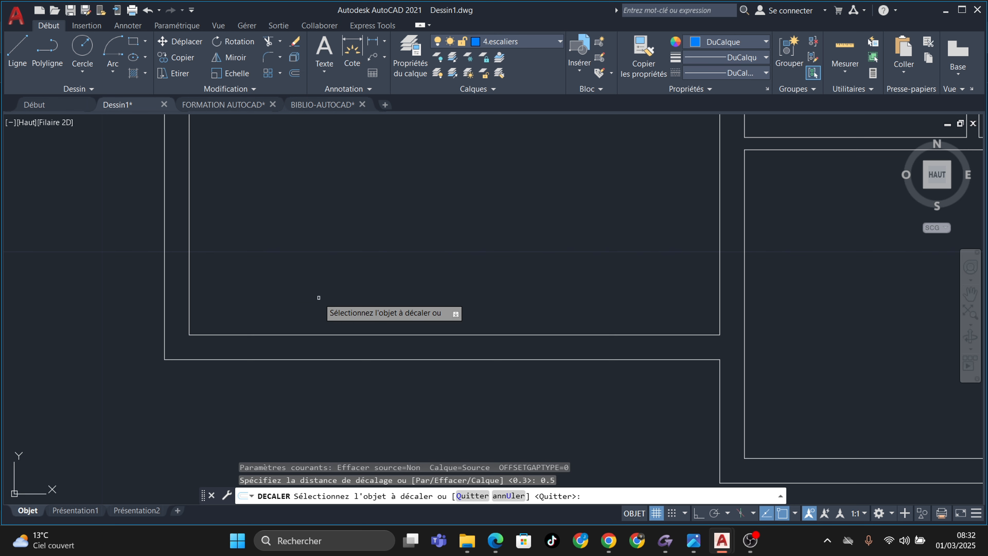
left_click(190, 295)
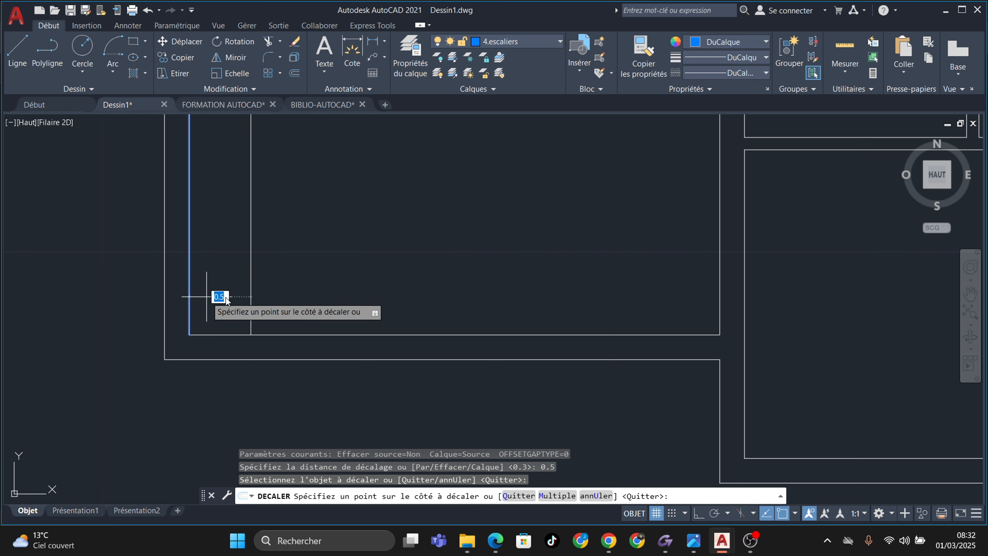
left_click(290, 295)
scroll(372, 336, "down", 4)
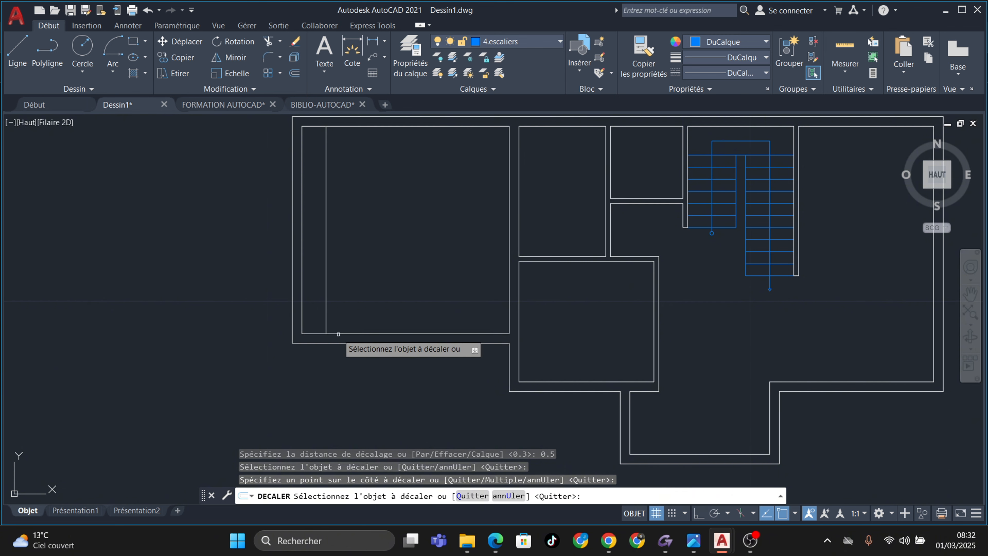
scroll(336, 332, "up", 2)
scroll(335, 331, "up", 4)
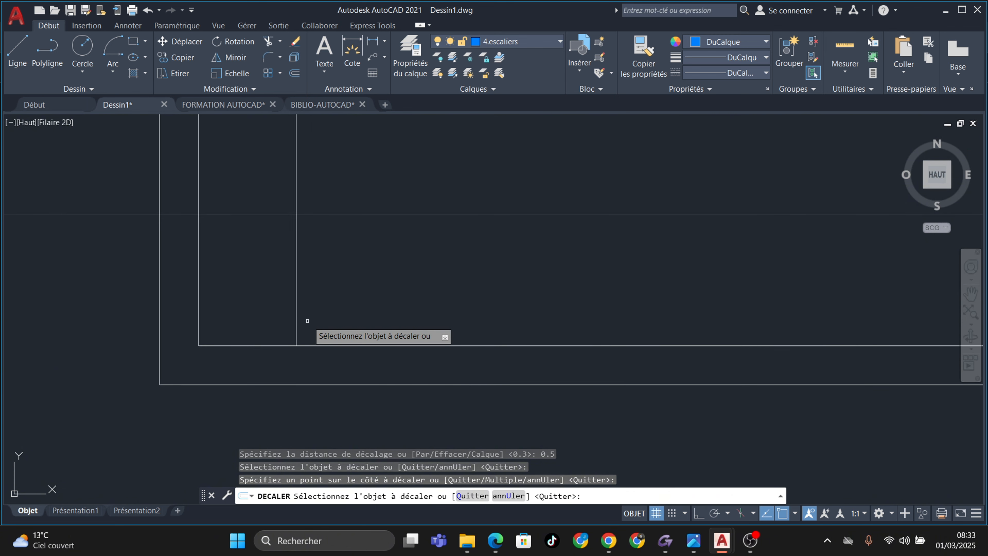
scroll(370, 331, "down", 5)
scroll(403, 323, "up", 2)
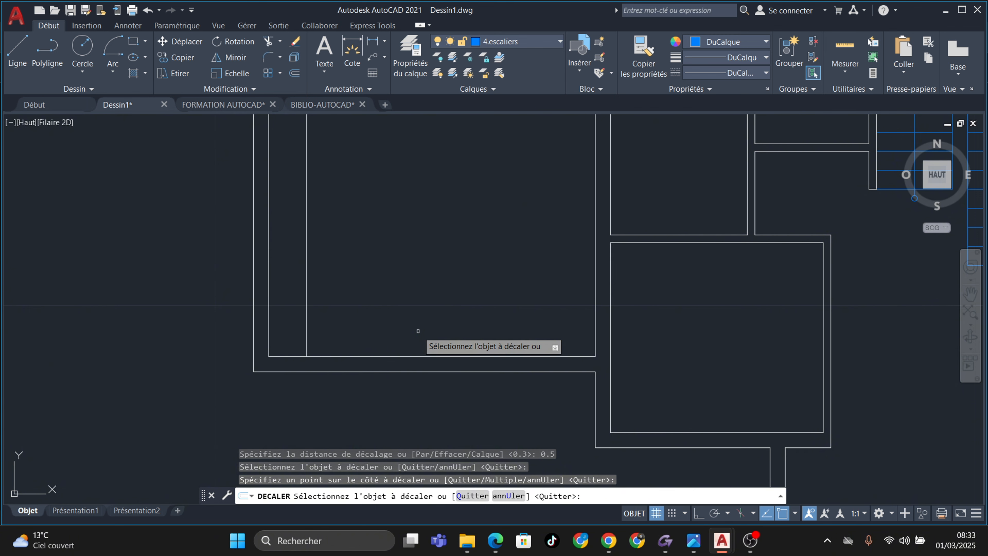
scroll(331, 331, "up", 2)
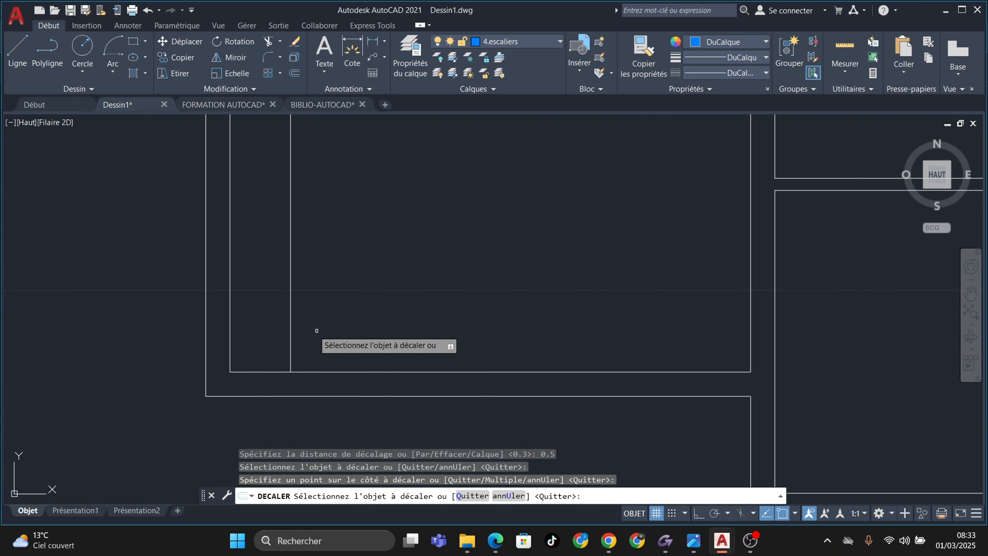
key("Escape")
left_click(295, 74)
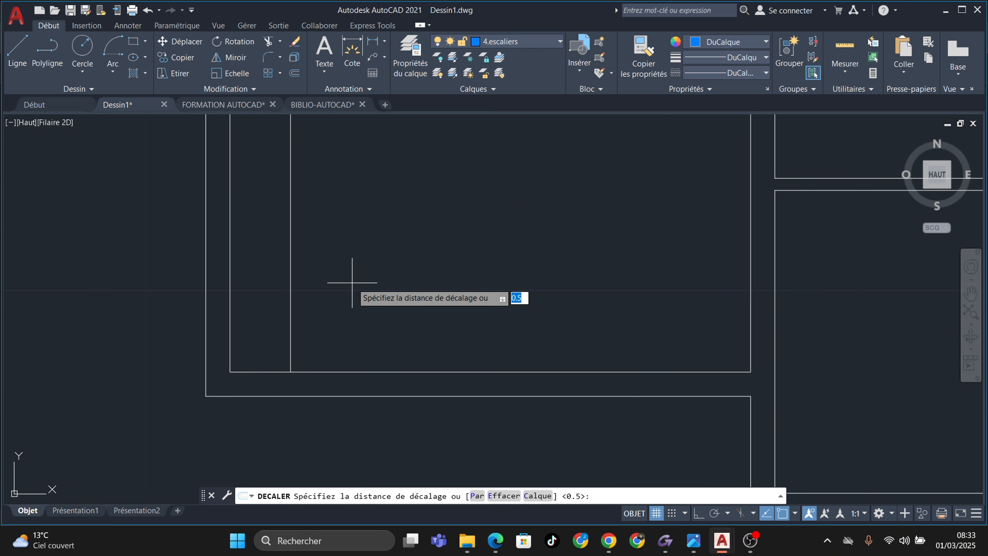
type("2.5")
key("Return")
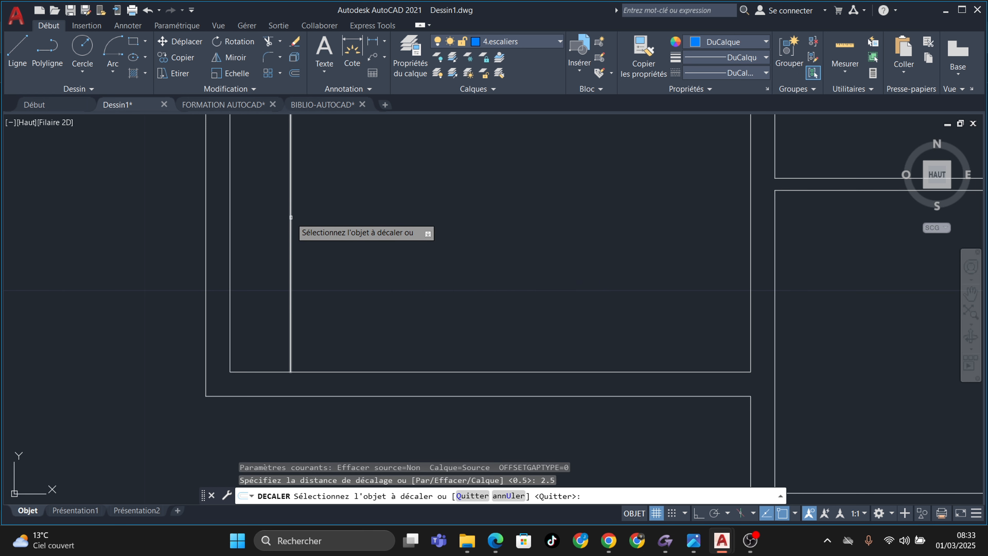
left_click(289, 221)
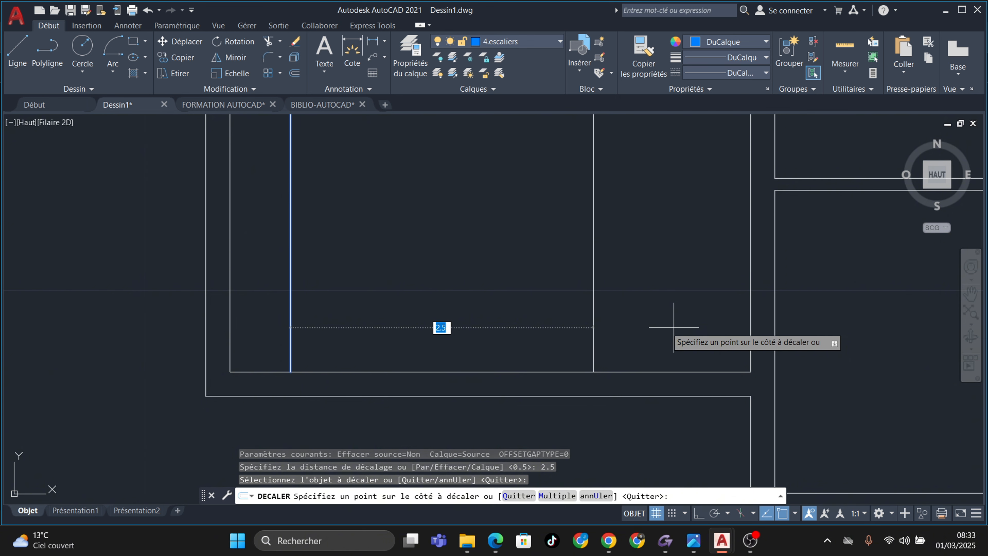
key("Escape")
Offset the new vertical line in the garage by 3 toward the right wall to mark the opening's other side
key("Return")
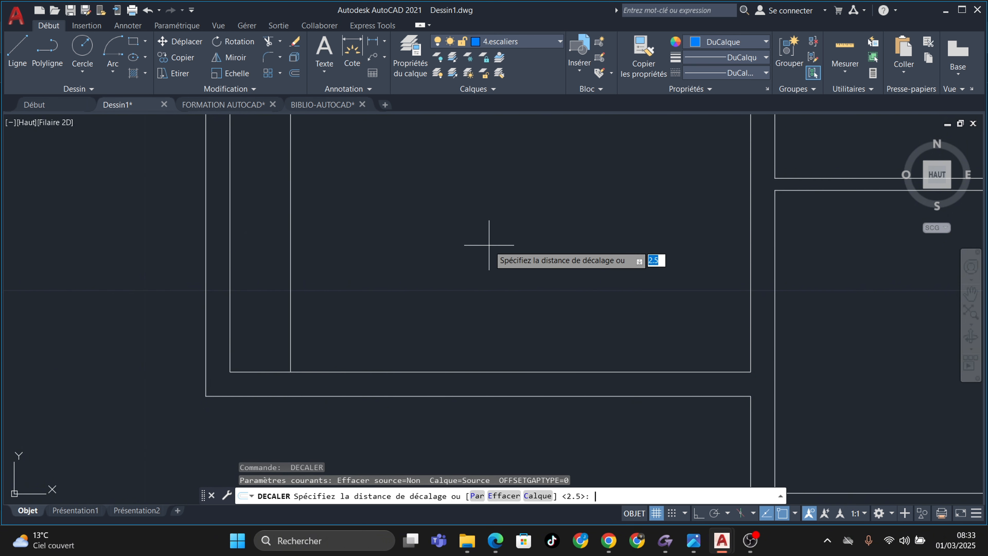
type("3")
key("Return")
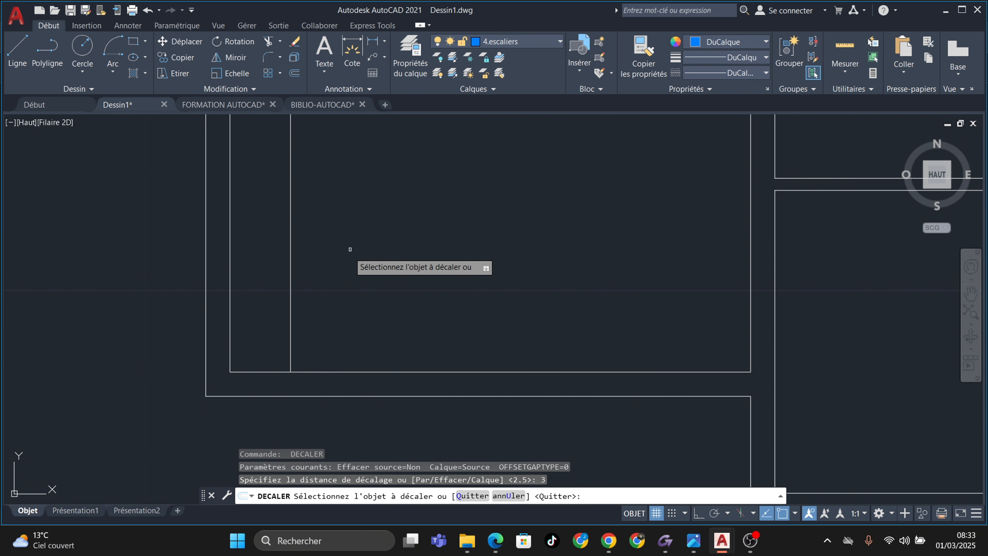
left_click(291, 239)
left_click(611, 322)
scroll(612, 322, "down", 4)
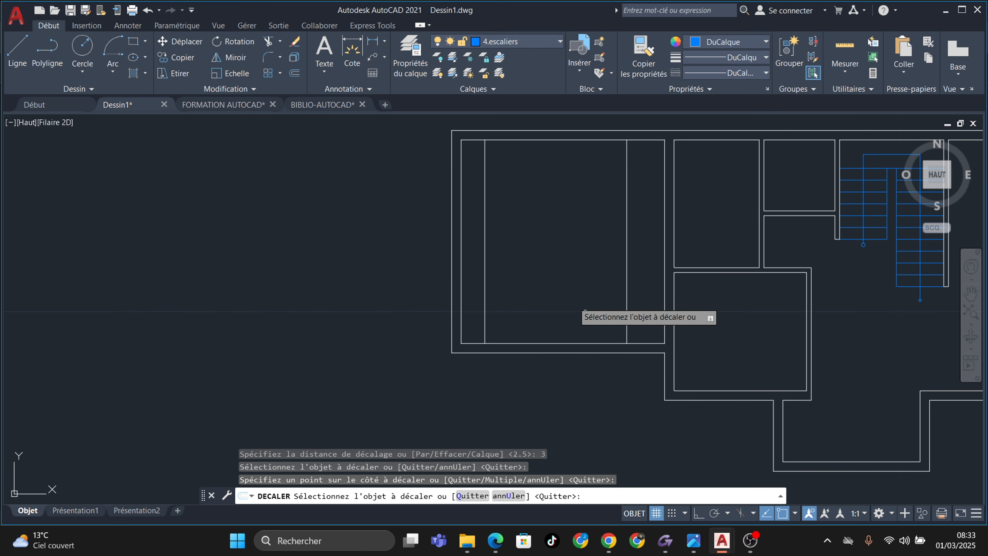
key("Escape")
Stretch the lower ends of both vertical offset lines to the outer face of the garage's bottom wall
scroll(475, 328, "up", 4)
left_click(490, 342)
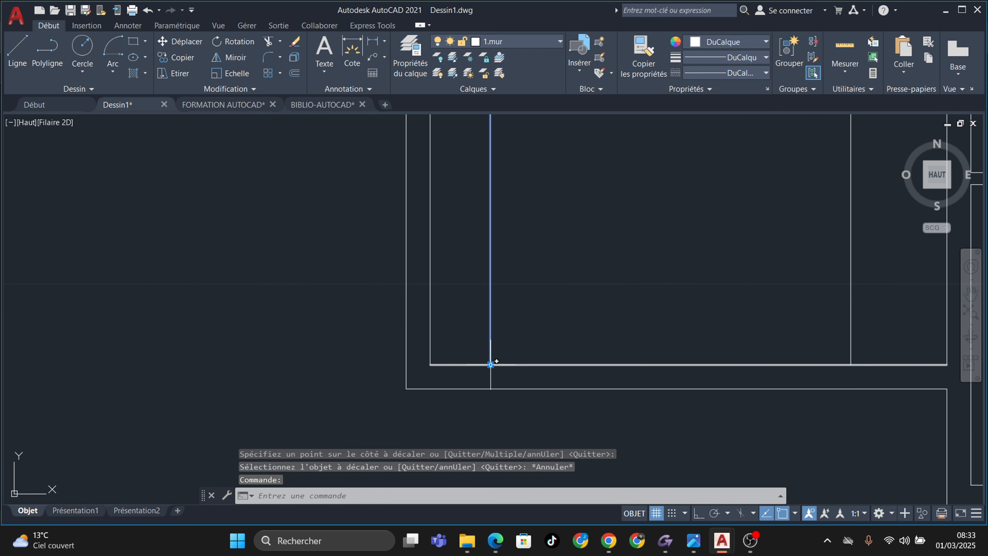
left_click(491, 365)
left_click(492, 386)
middle_click_drag(627, 349, 455, 313)
key("Escape")
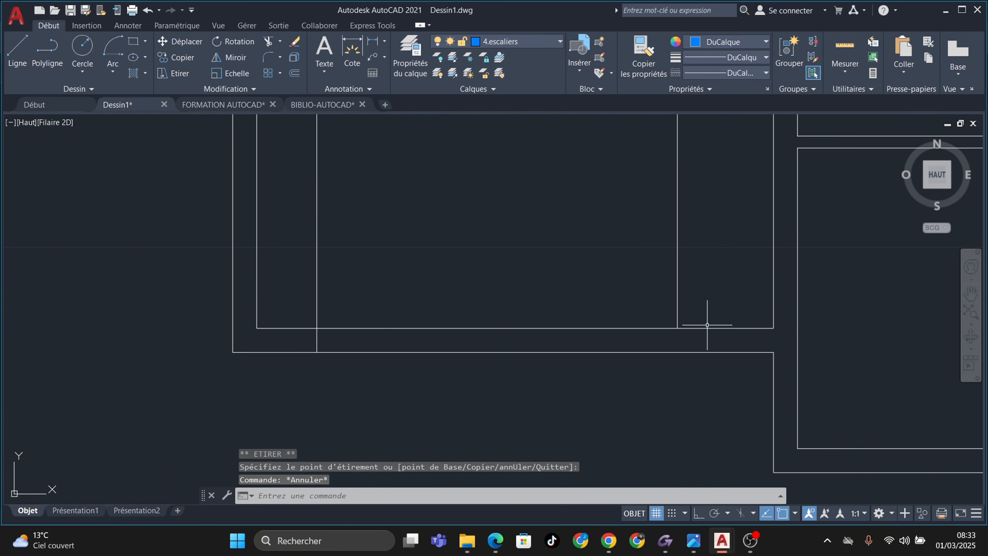
key("Escape")
left_click(677, 299)
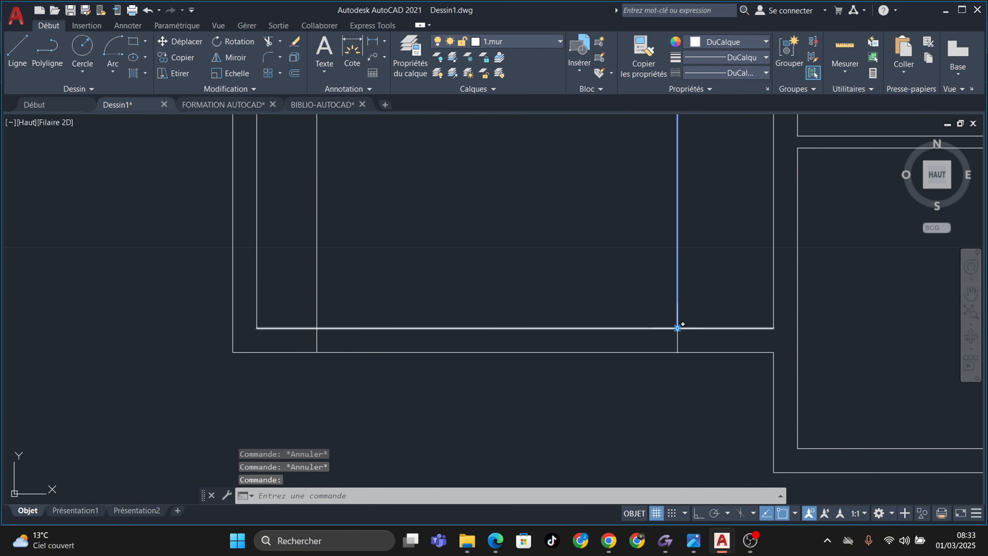
left_click(678, 328)
key("Escape")
key("Escape")
key("Escape")
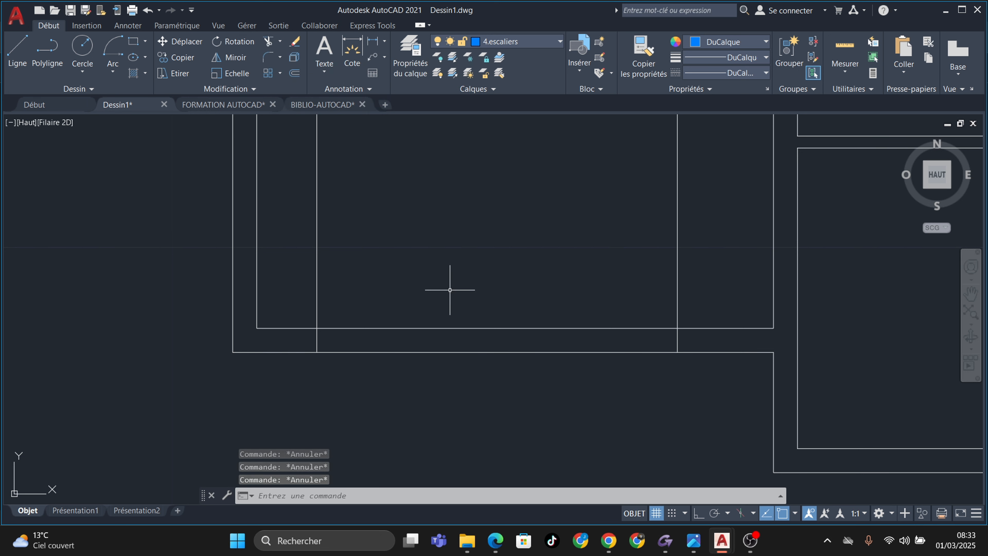
Trim the vertical lines above the garage's bottom wall and both wall lines between them to cut the garage opening
type("aj")
key("Return")
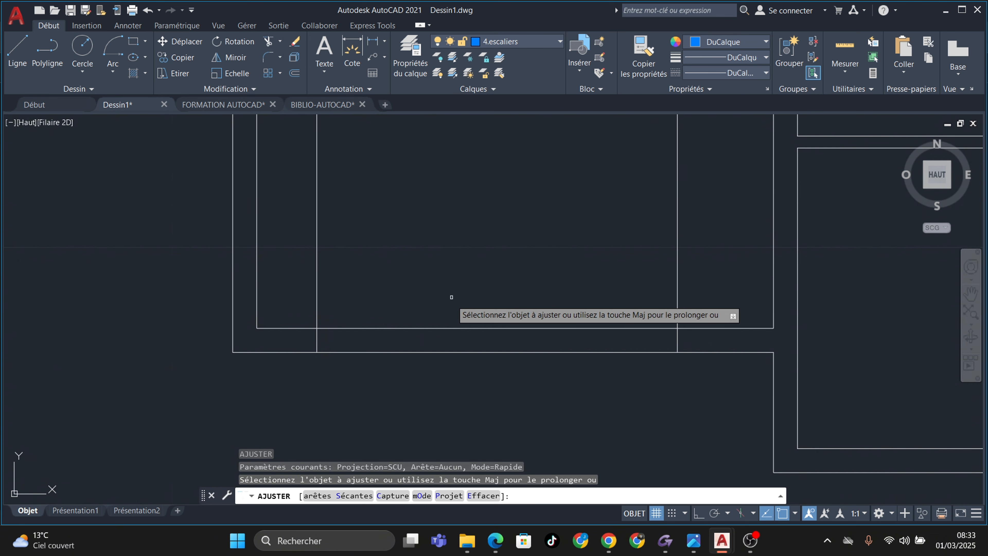
left_click_drag(308, 268, 692, 269)
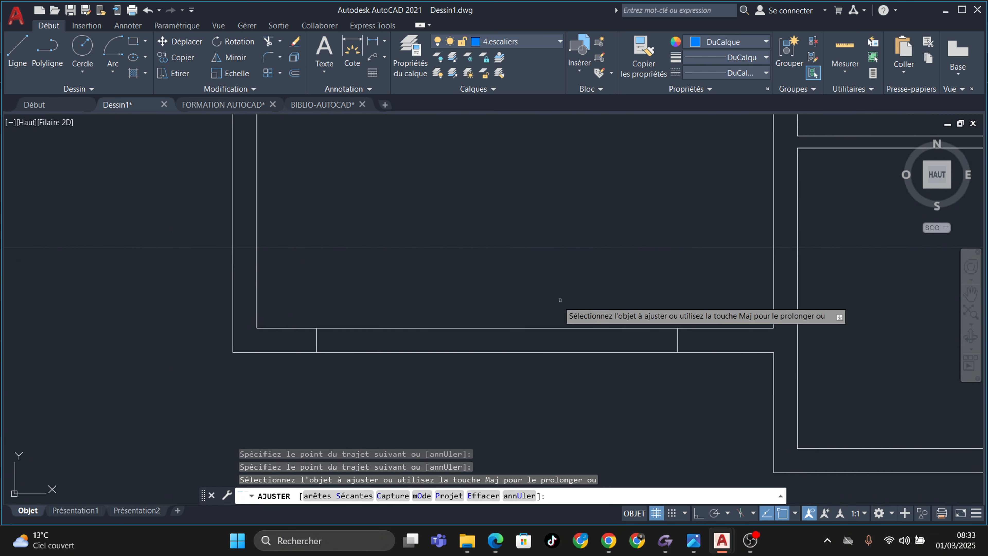
left_click_drag(558, 302, 559, 364)
scroll(553, 337, "down", 4)
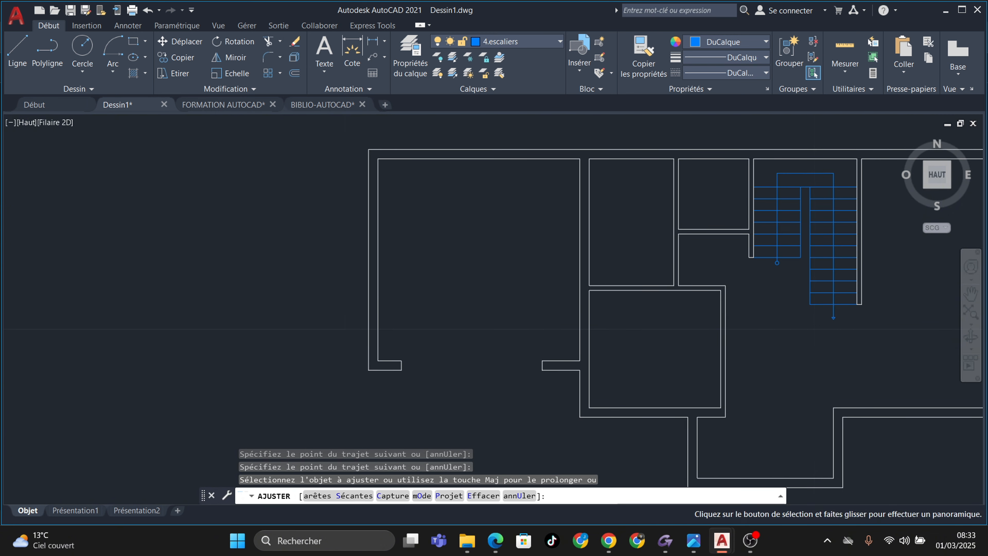
middle_click_drag(572, 344, 431, 320)
key("Escape")
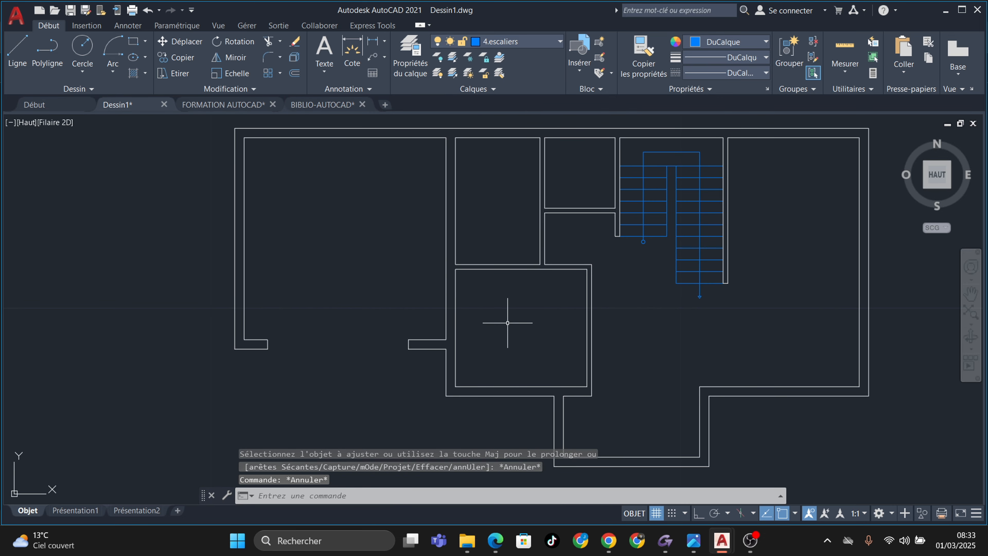
key("Escape")
key("Escape")
Switch to Edge to check the entrance door's placement and lower dimensions in Drawing1-Layout2.pdf, and return to the AutoCAD drawing
scroll(508, 323, "up", 4)
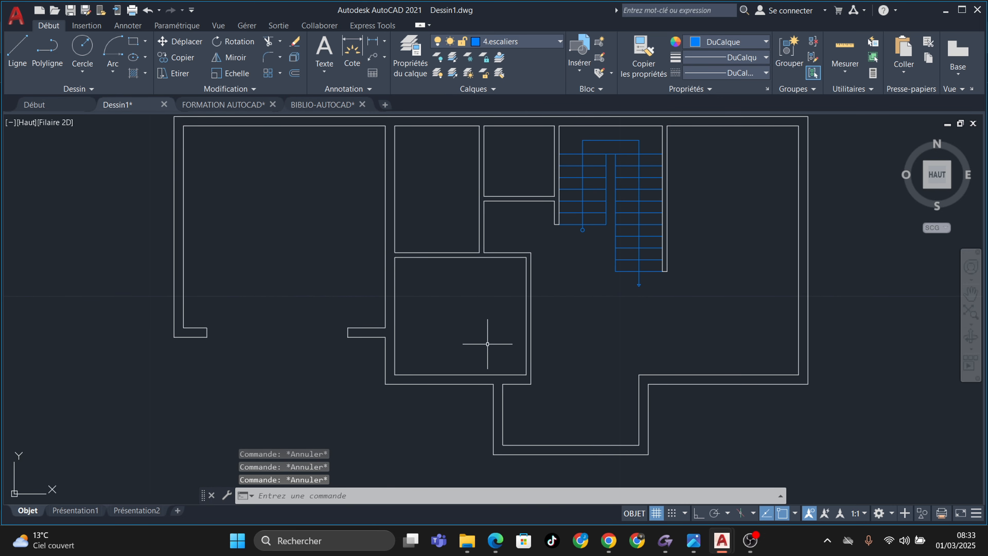
scroll(521, 374, "up", 3)
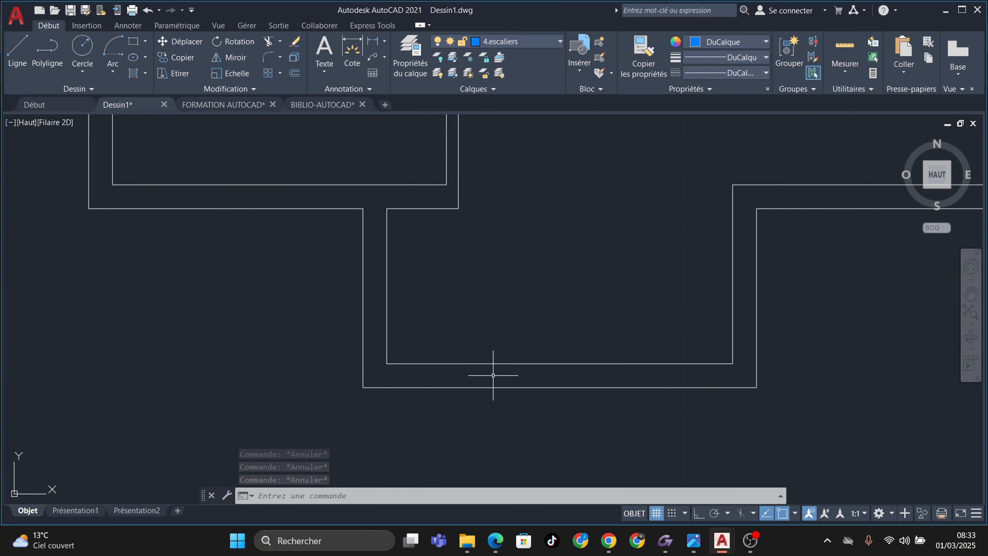
mouse_move(495, 540)
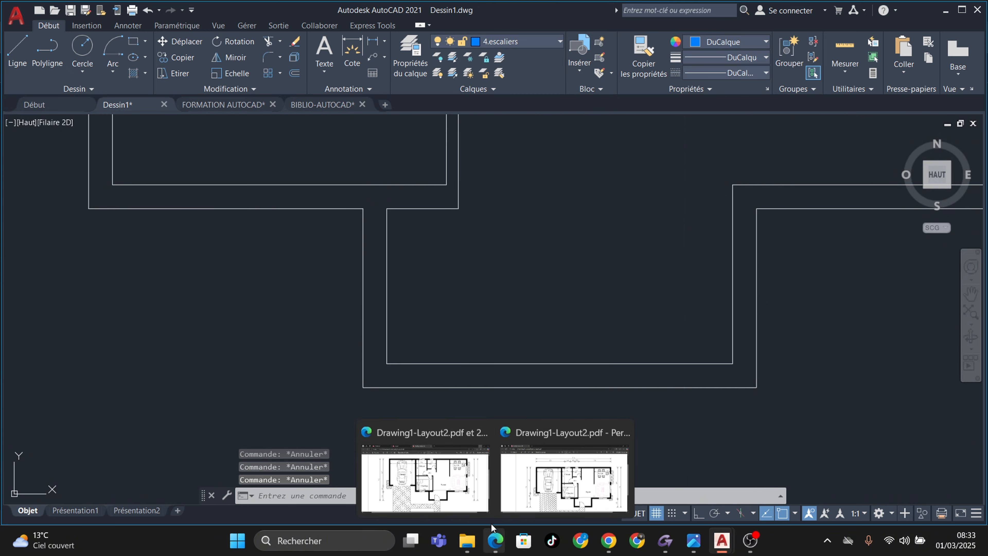
left_click(467, 487)
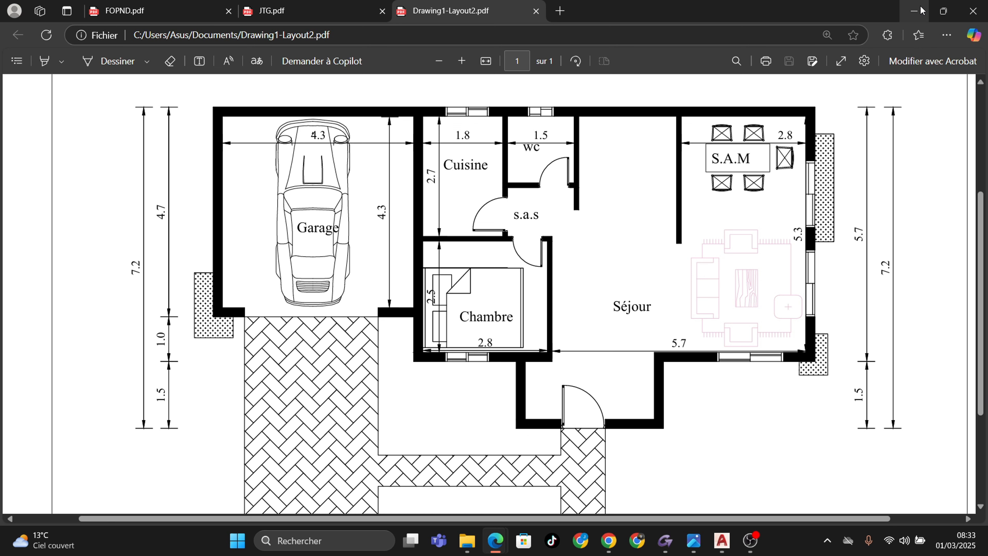
scroll(774, 299, "down", 4)
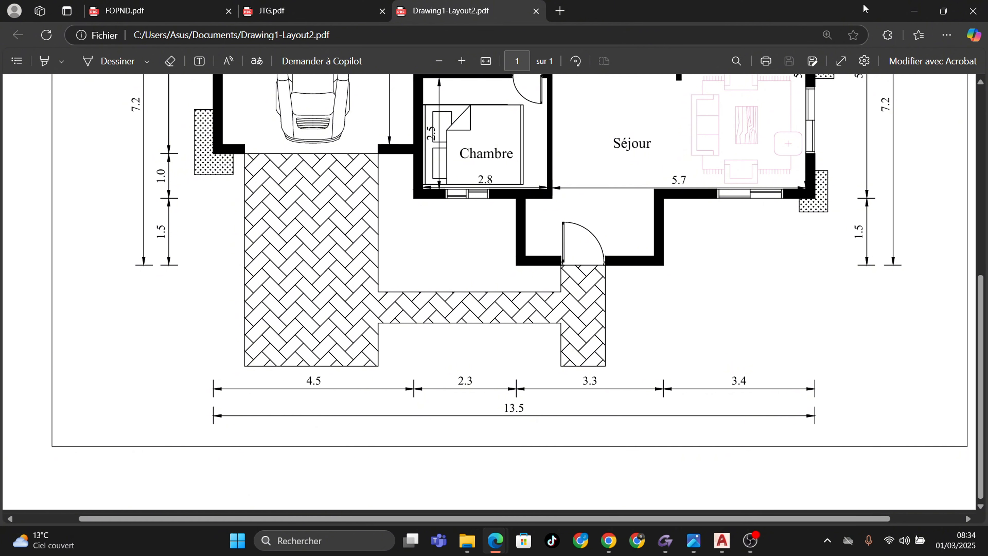
left_click(914, 11)
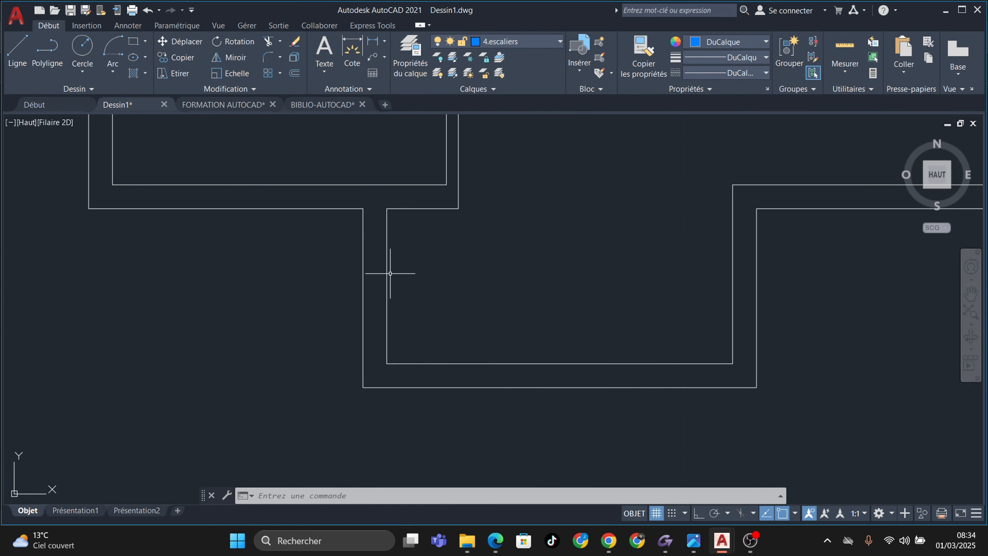
left_click(297, 76)
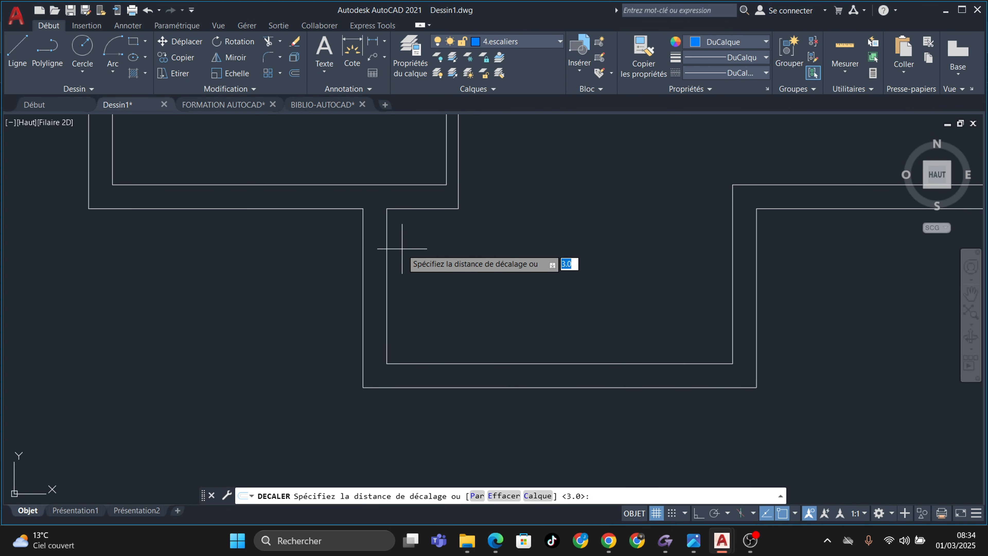
key("Escape")
key("Escape")
key("Escape")
Offset the inner face line of the entrance's left wall by 1 toward the entrance's interior
type("d")
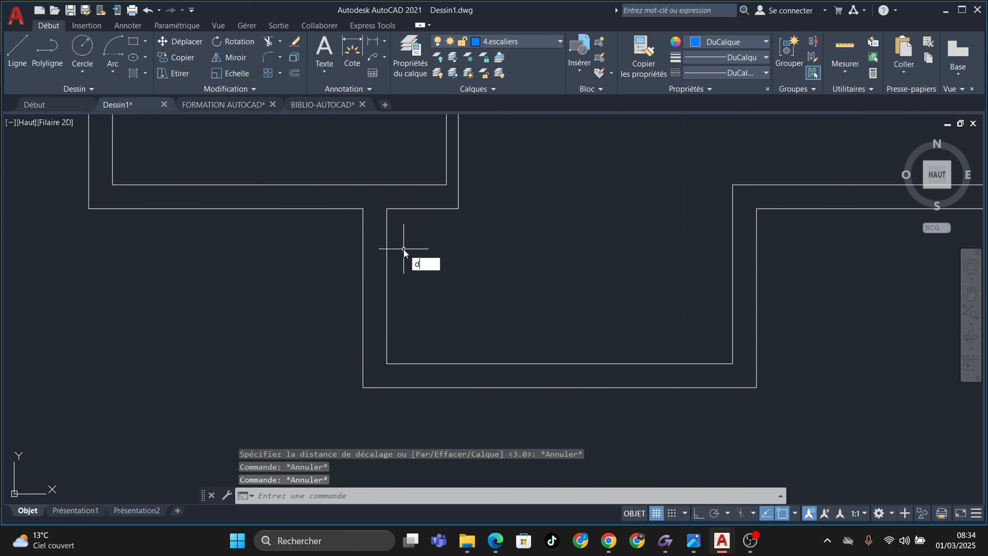
type("e déc")
key("Return")
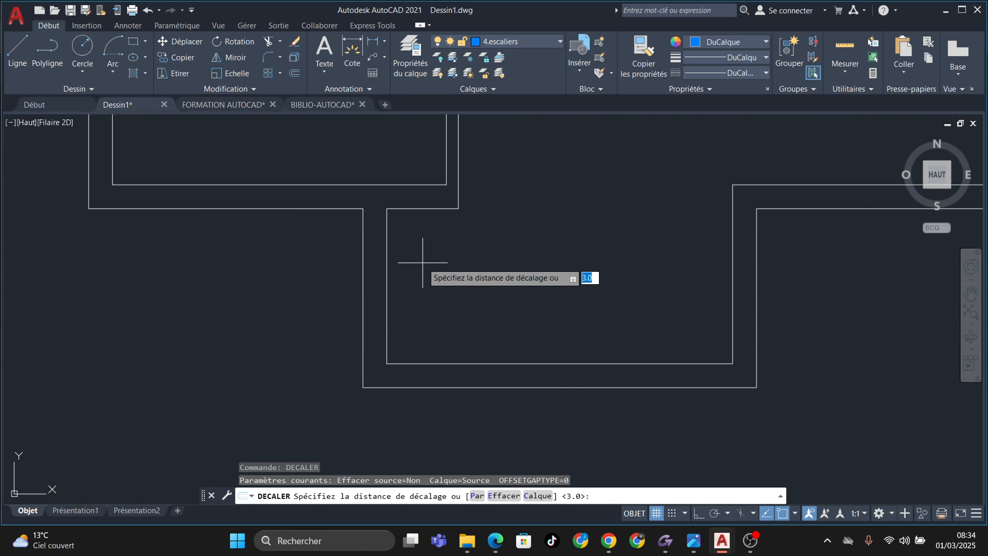
middle_click_drag(423, 262, 440, 326)
type("1")
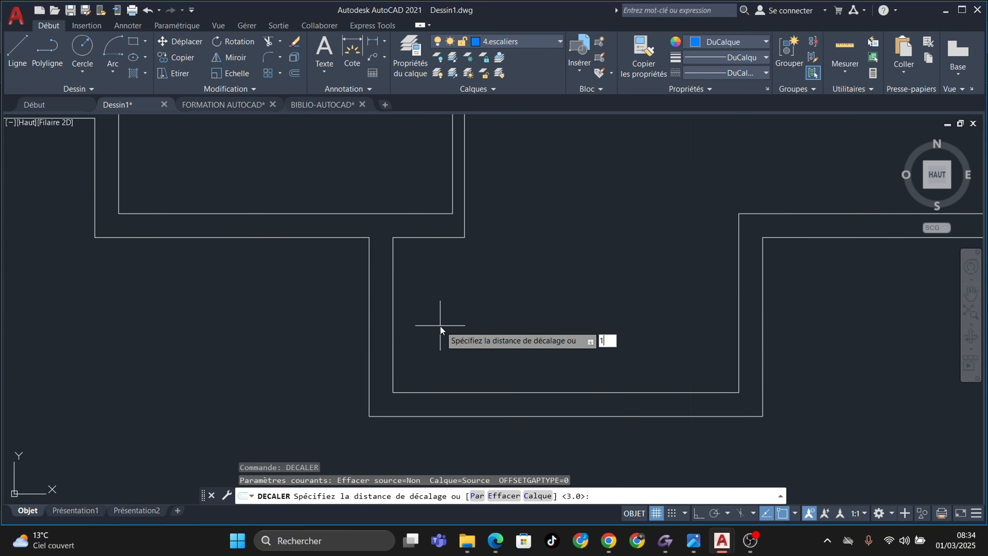
key("Return")
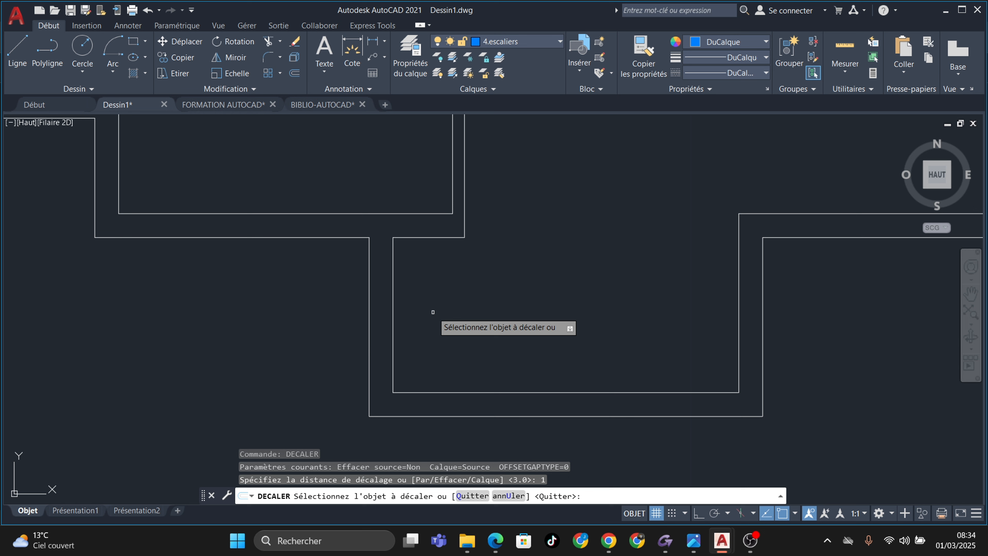
left_click(394, 359)
left_click(514, 375)
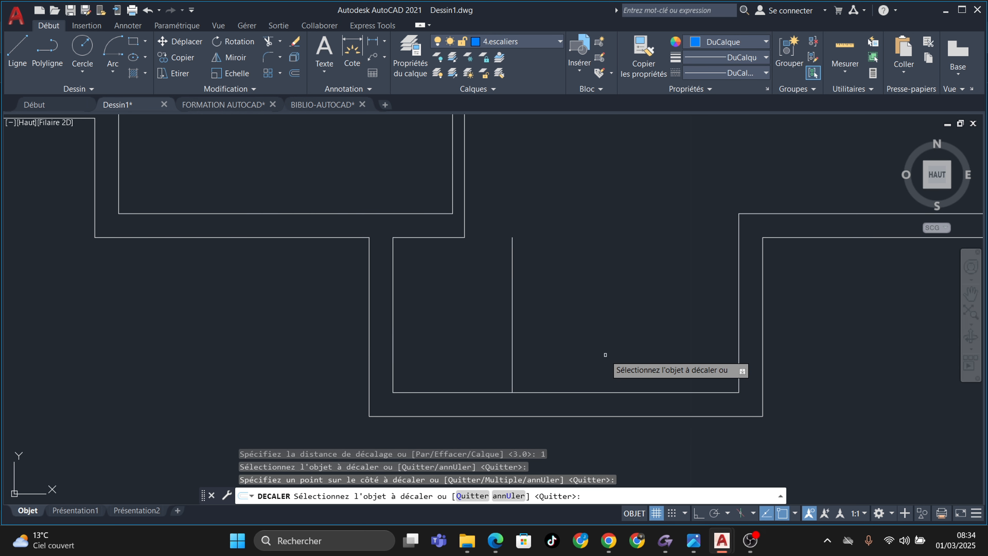
Offset the new vertical line in the entrance by 1 toward the right wall to mark the door opening's other side
left_click(513, 322)
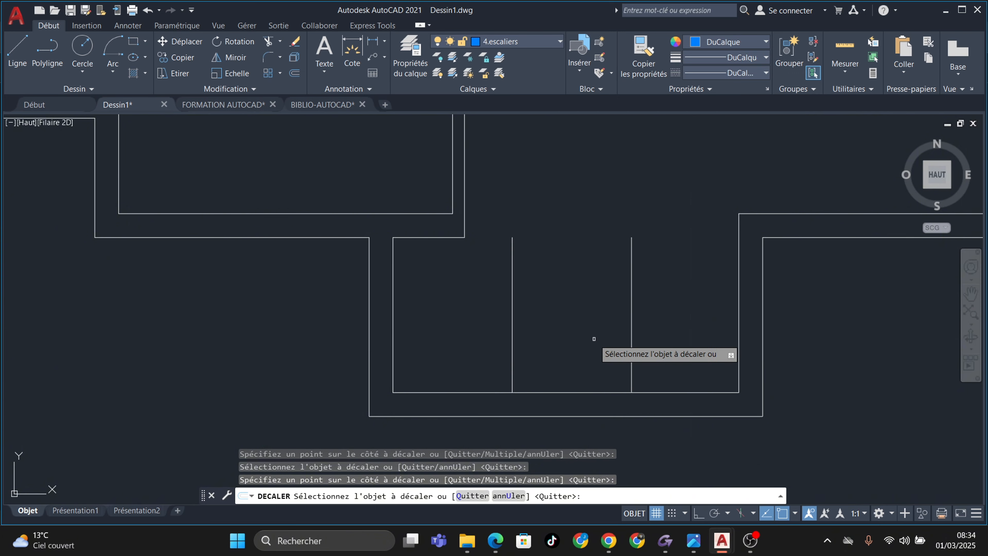
left_click(634, 358)
key("Escape")
Stretch the lower ends of both vertical offset lines to the outer face of the entrance's bottom wall
left_click(513, 373)
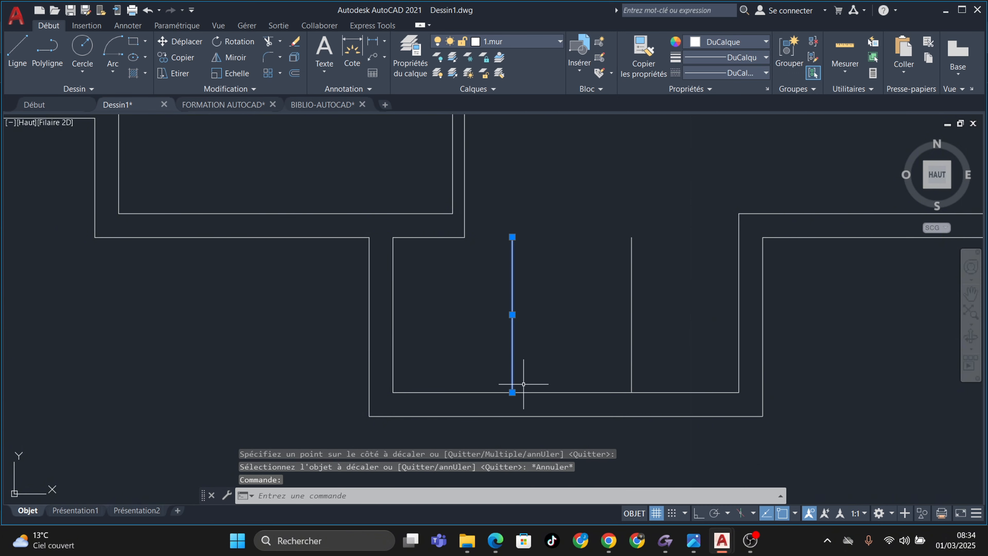
left_click(512, 393)
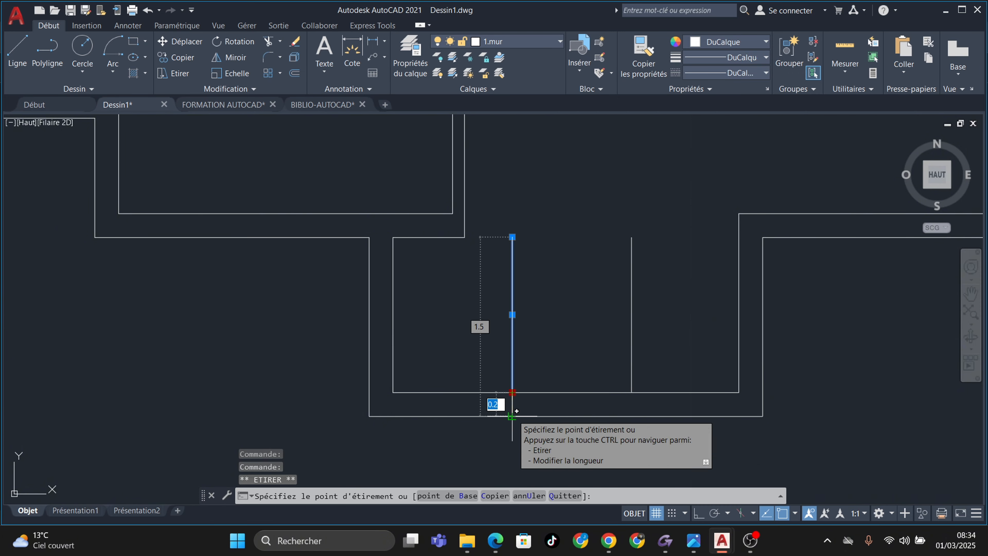
key("Escape")
left_click(632, 357)
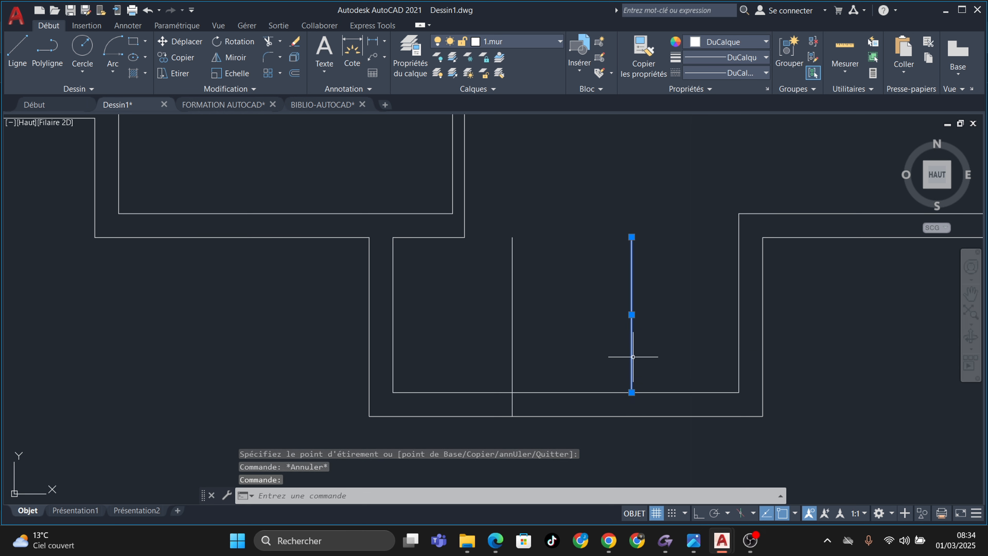
left_click(632, 392)
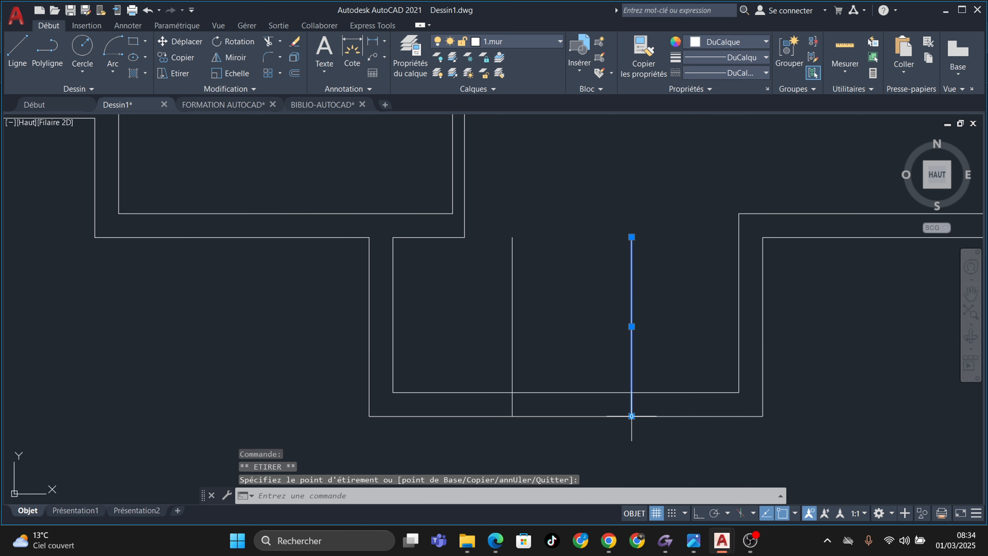
middle_click_drag(562, 330, 507, 265)
key("Escape")
key("Escape")
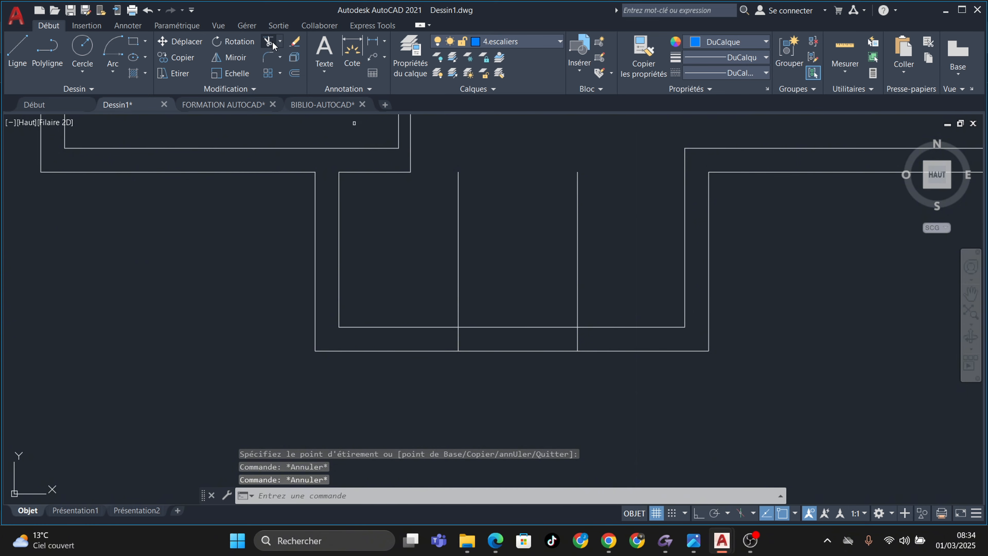
Trim both bottom wall lines between the vertical lines and the vertical lines above the wall to cut the entrance opening
left_click(268, 41)
left_click(505, 284)
left_click(531, 374)
key("Return")
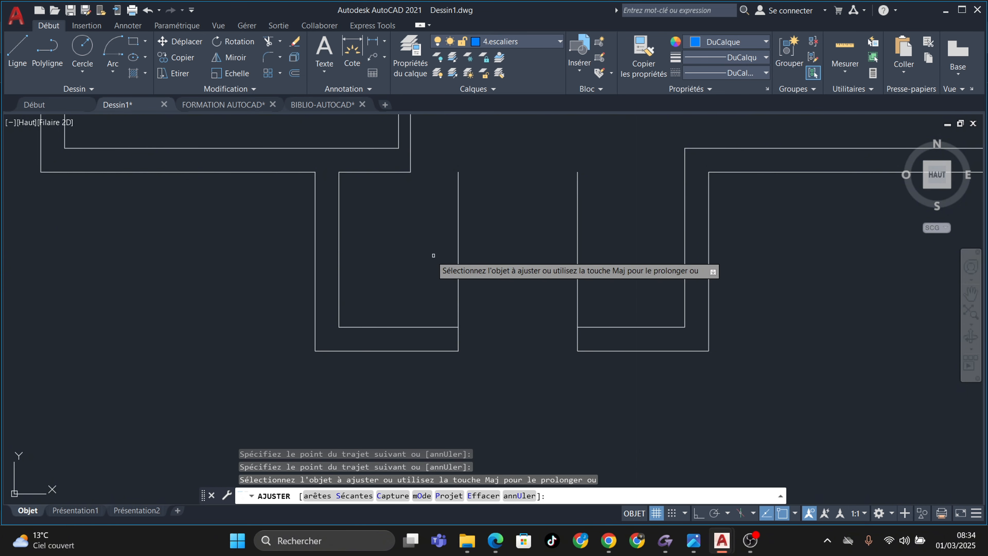
left_click(441, 272)
left_click(591, 274)
key("Return")
scroll(544, 264, "down", 2)
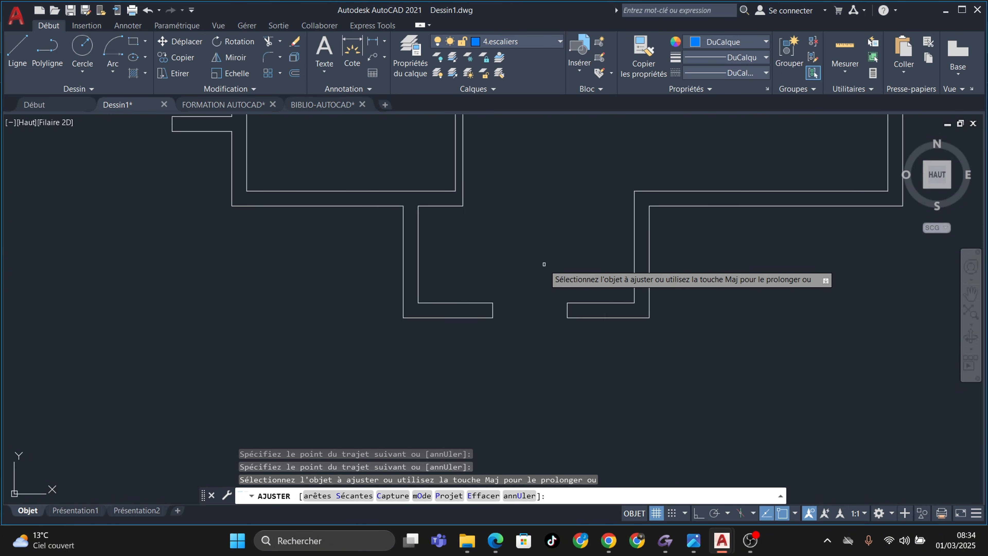
middle_click_drag(544, 264, 599, 358)
scroll(562, 321, "down", 2)
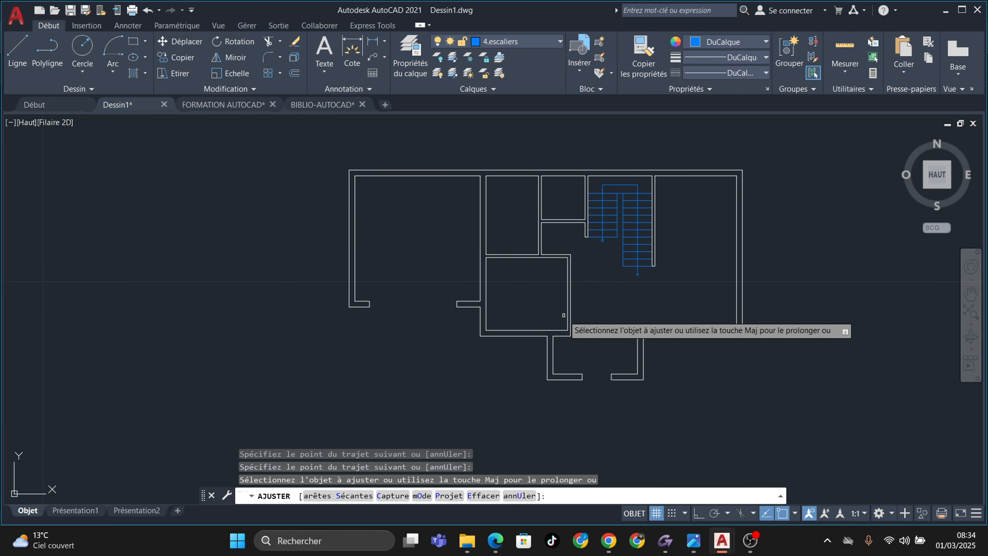
Examine the partition wall junction above the room beside the entrance and the jambs of the entrance opening
scroll(567, 313, "up", 2)
scroll(520, 206, "up", 4)
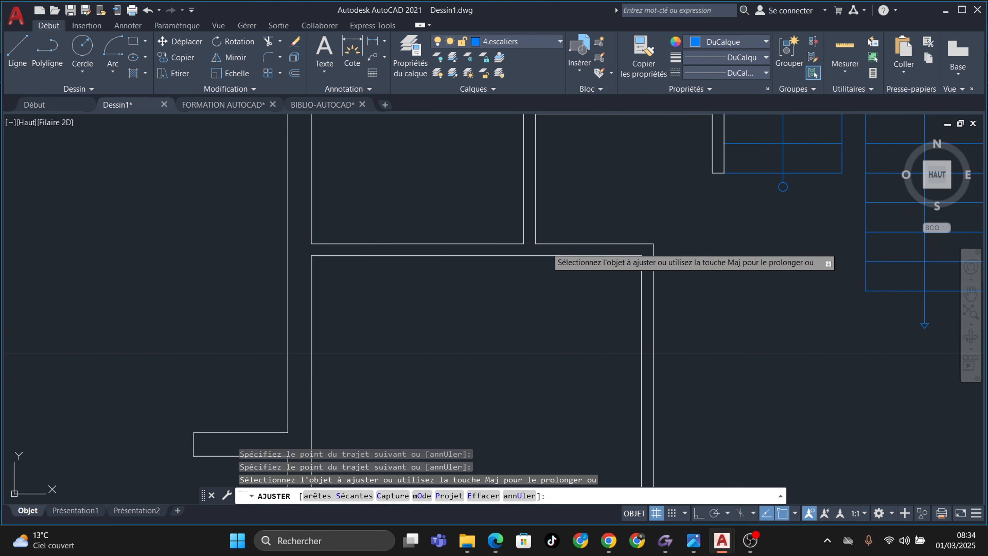
scroll(545, 257, "down", 5)
scroll(545, 251, "up", 5)
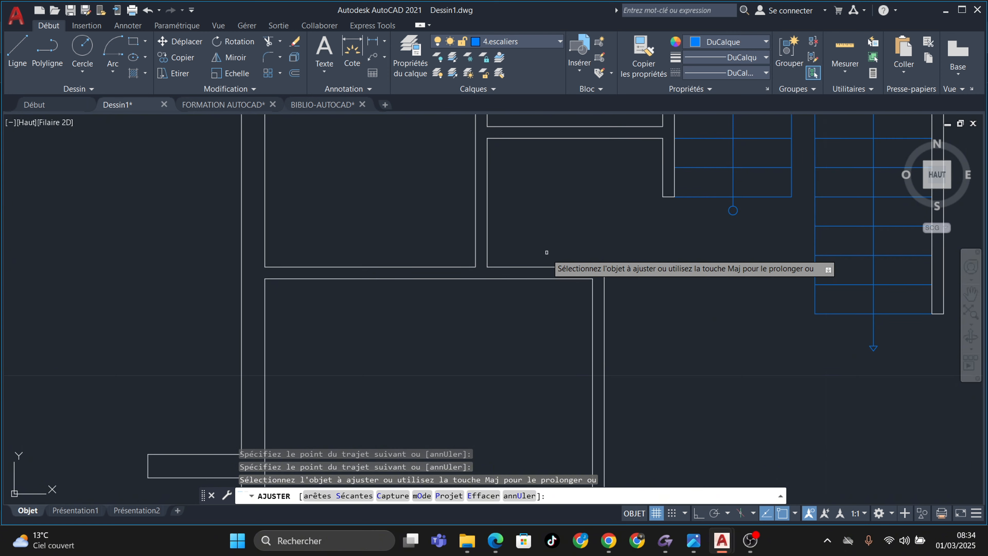
middle_click_drag(538, 248, 506, 309)
scroll(488, 285, "up", 2)
scroll(493, 287, "down", 2)
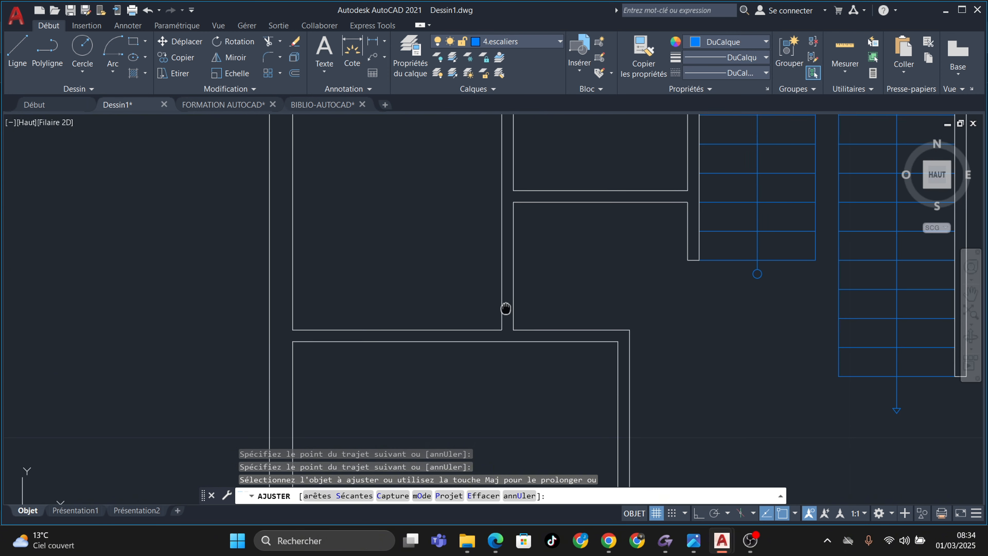
scroll(498, 306, "up", 4)
key("Escape")
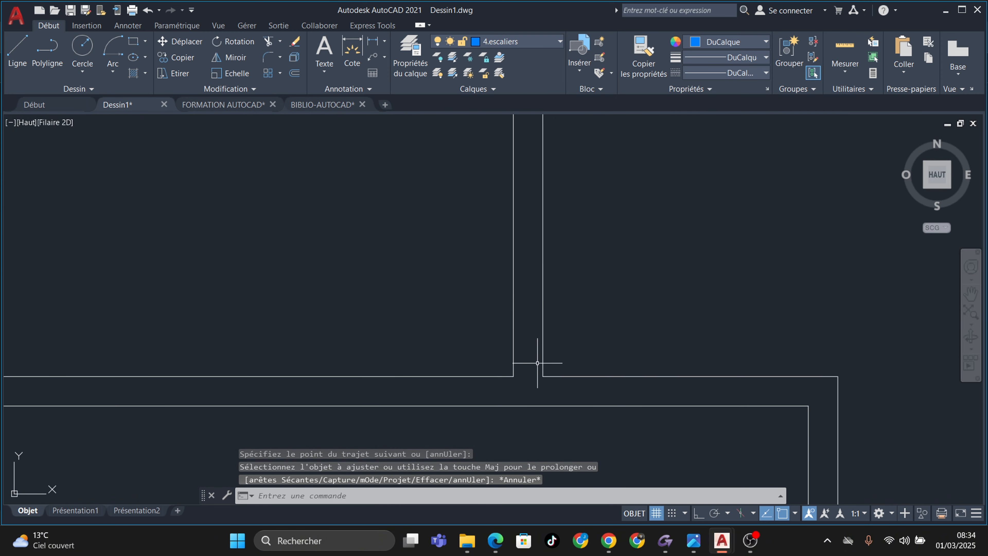
scroll(537, 363, "up", 2)
key("Escape")
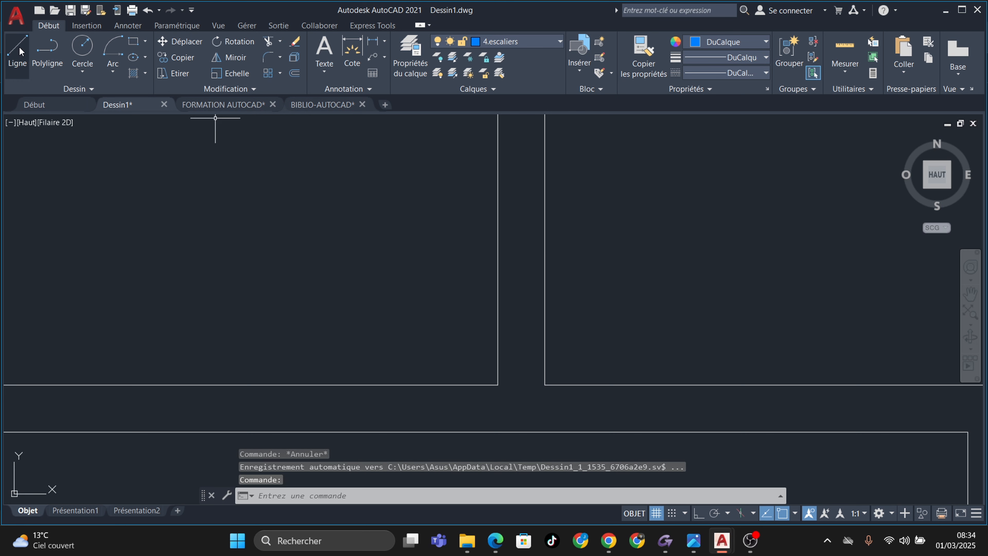
scroll(305, 181, "down", 3)
scroll(304, 181, "up", 2)
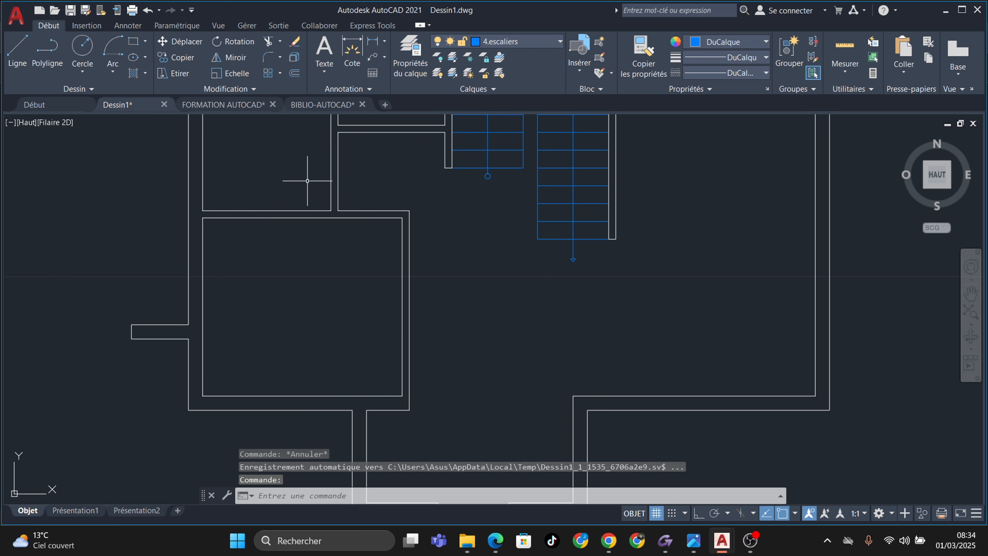
middle_click_drag(304, 181, 318, 200)
scroll(337, 214, "down", 3)
scroll(460, 442, "up", 5)
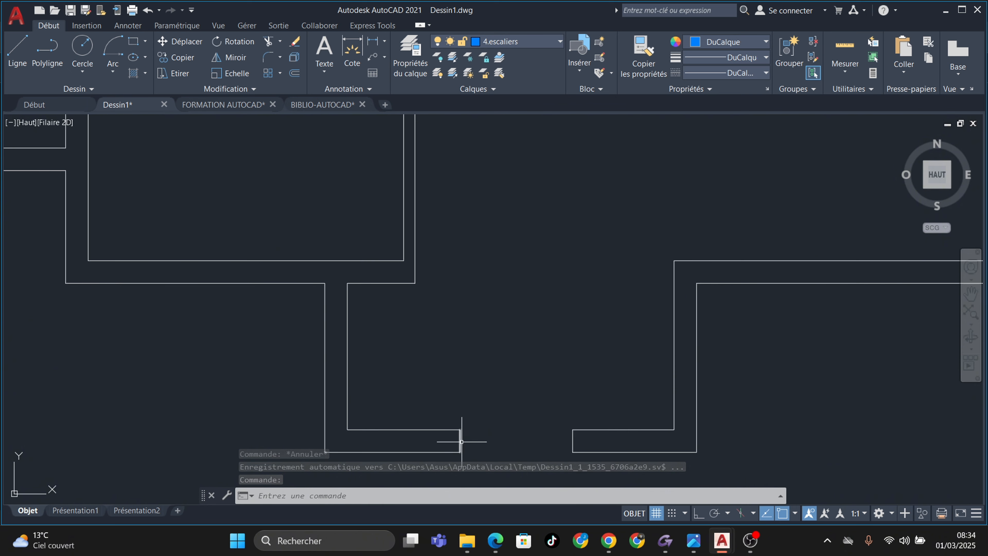
left_click(461, 441)
key("Escape")
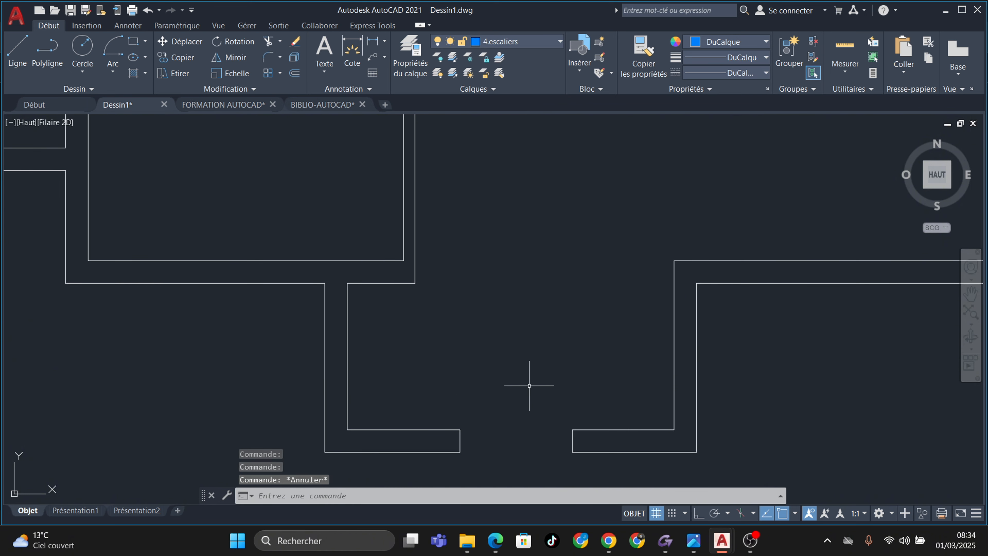
scroll(530, 385, "down", 4)
middle_click_drag(522, 391, 540, 412)
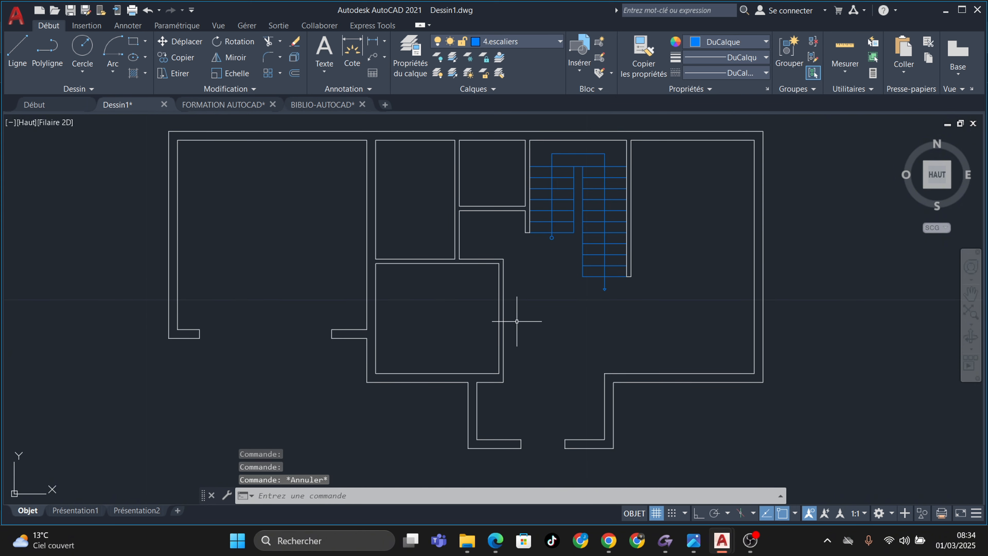
Make 1.mur the current layer
key("Escape")
key("Escape")
left_click(559, 42)
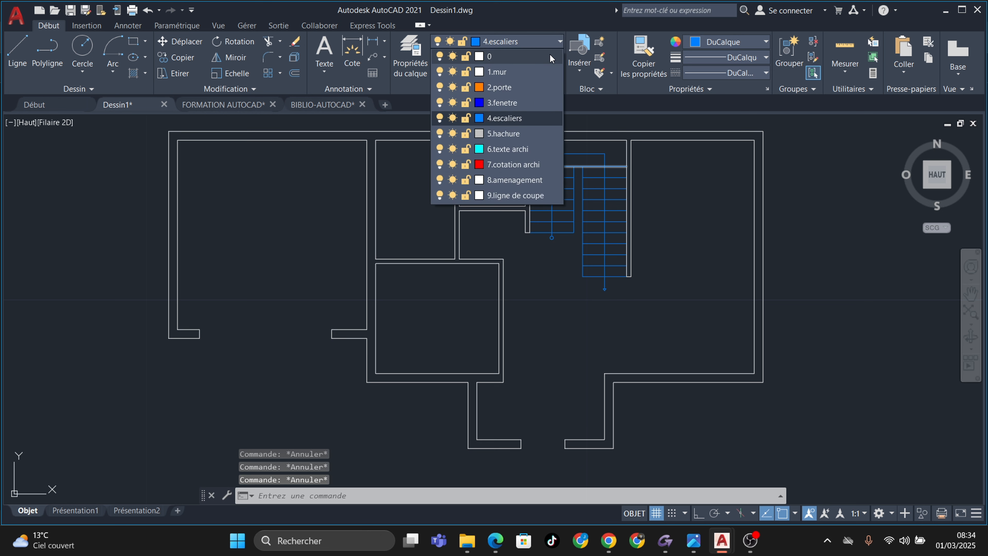
left_click(530, 71)
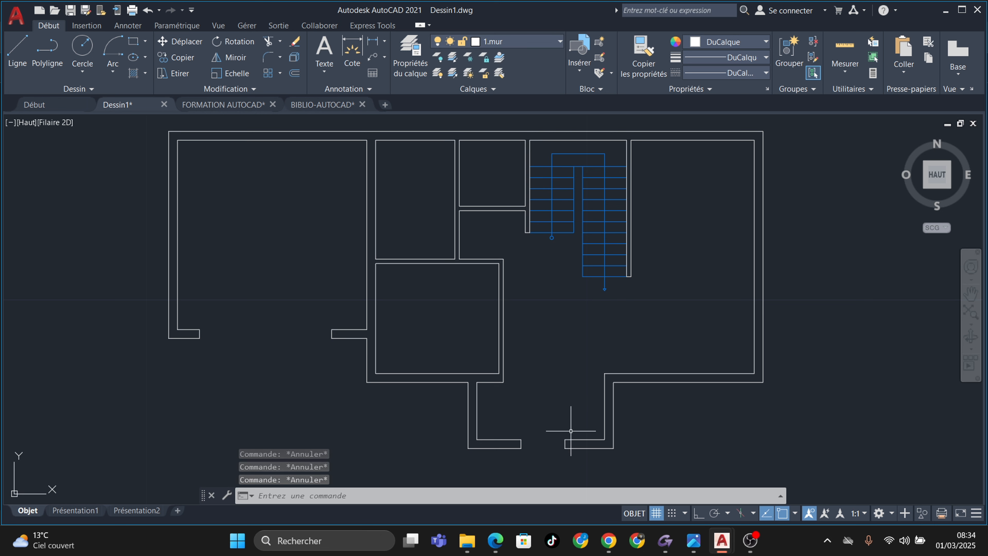
scroll(561, 434, "up", 4)
scroll(560, 433, "down", 4)
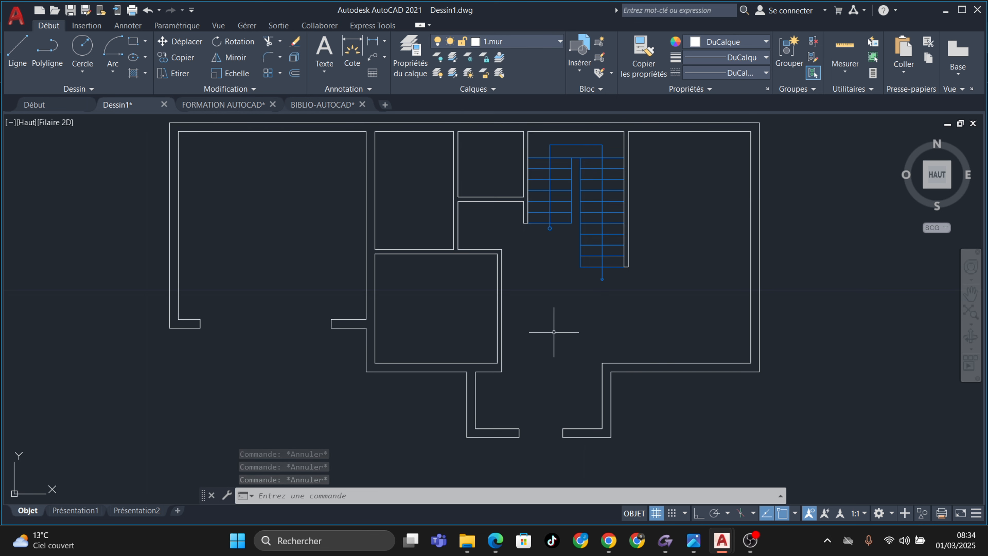
Make layer 0 current and turn the 4.escaliers layer off and back on
left_click(548, 37)
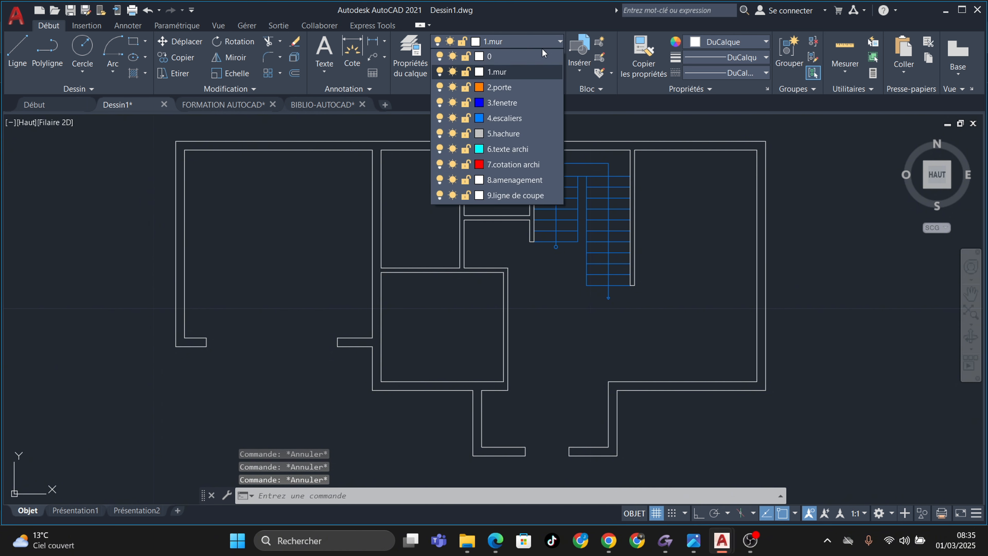
left_click(516, 56)
left_click(511, 43)
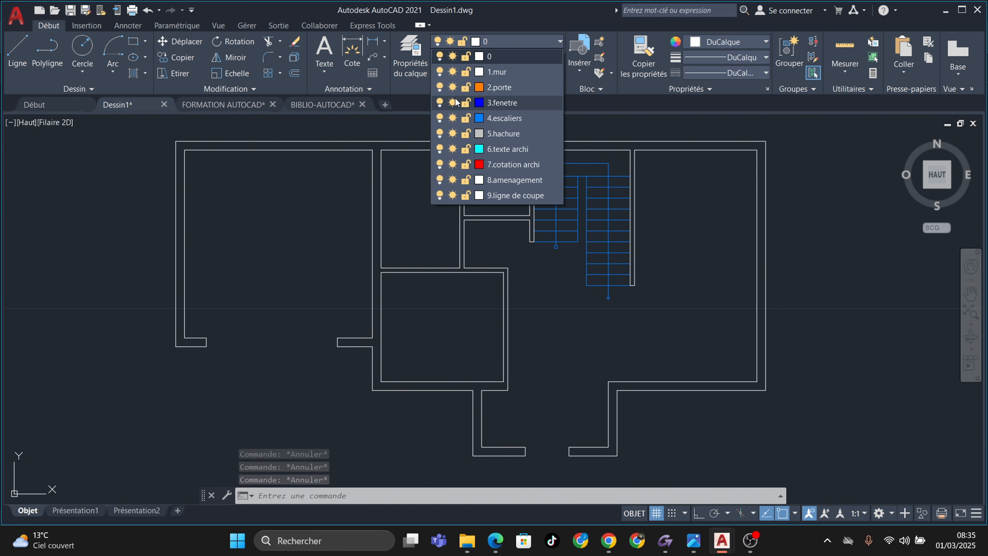
left_click(440, 119)
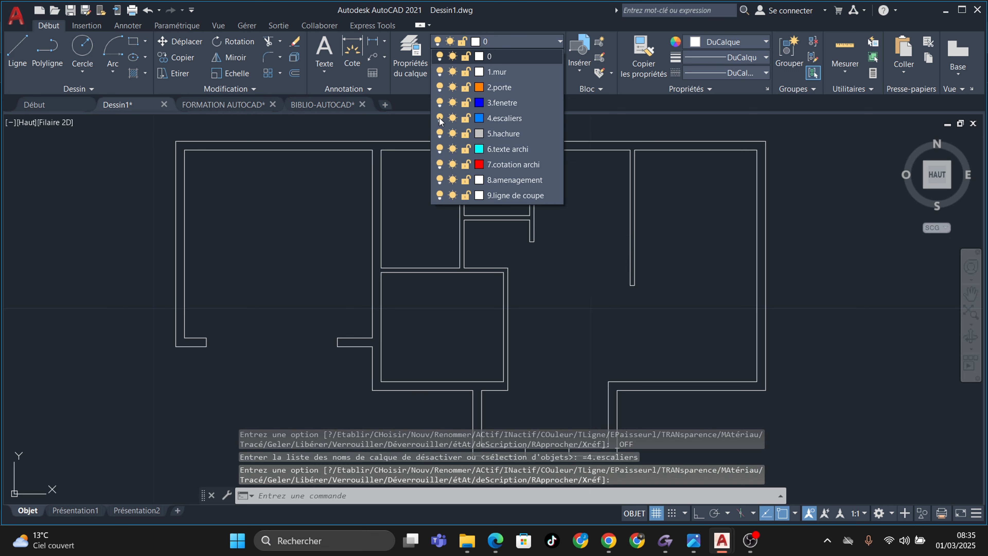
left_click(440, 118)
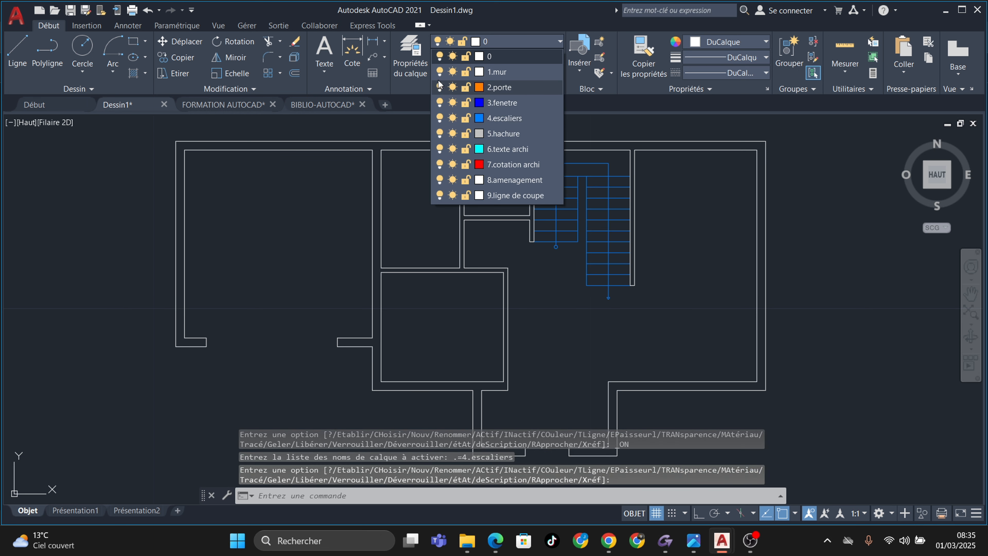
Turn the 1.mur layer off and back on, and make it the current layer
left_click(440, 72)
left_click(440, 72)
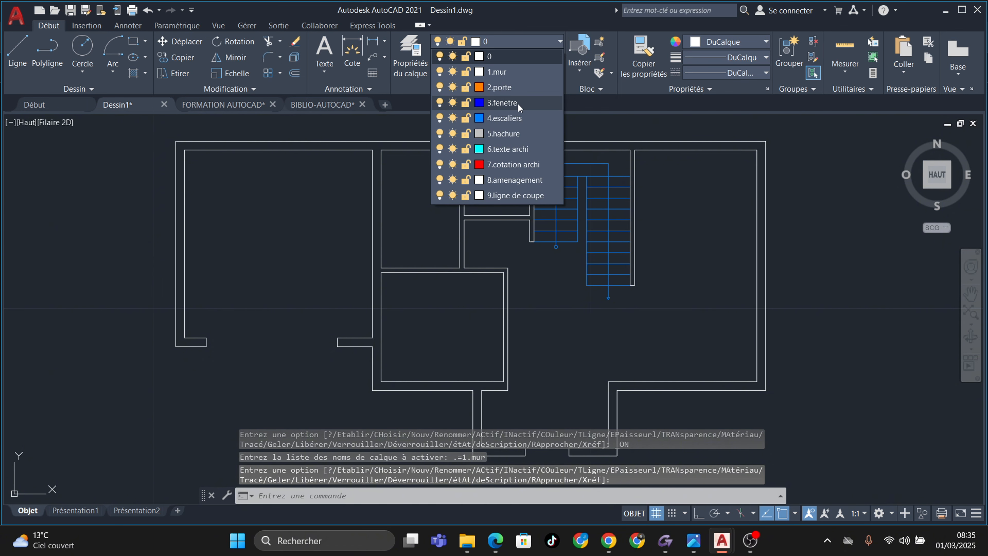
left_click(531, 72)
Draw a line across the horizontal partition's thickness, from its inner corner near the free end to the opposite wall face
scroll(507, 261, "up", 4)
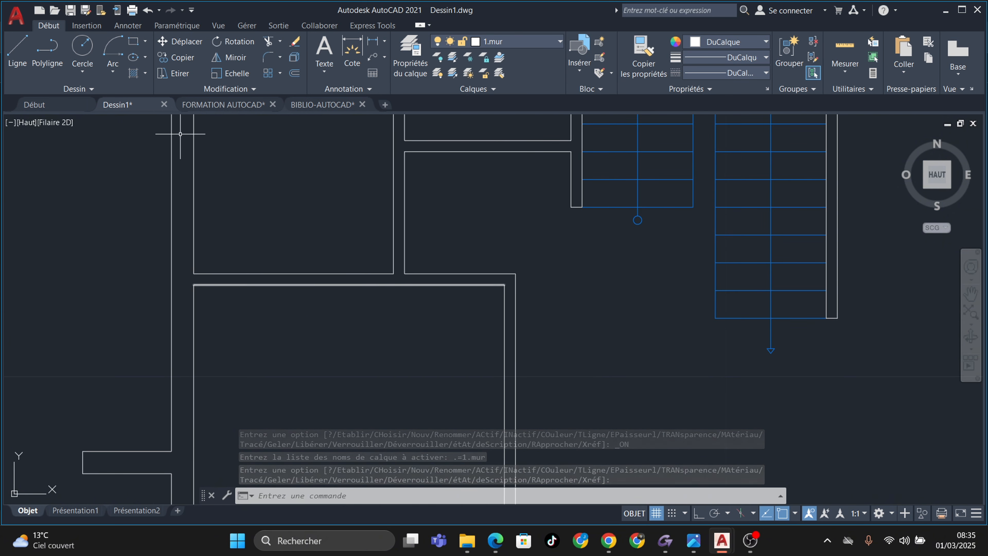
left_click(22, 48)
scroll(391, 291, "up", 6)
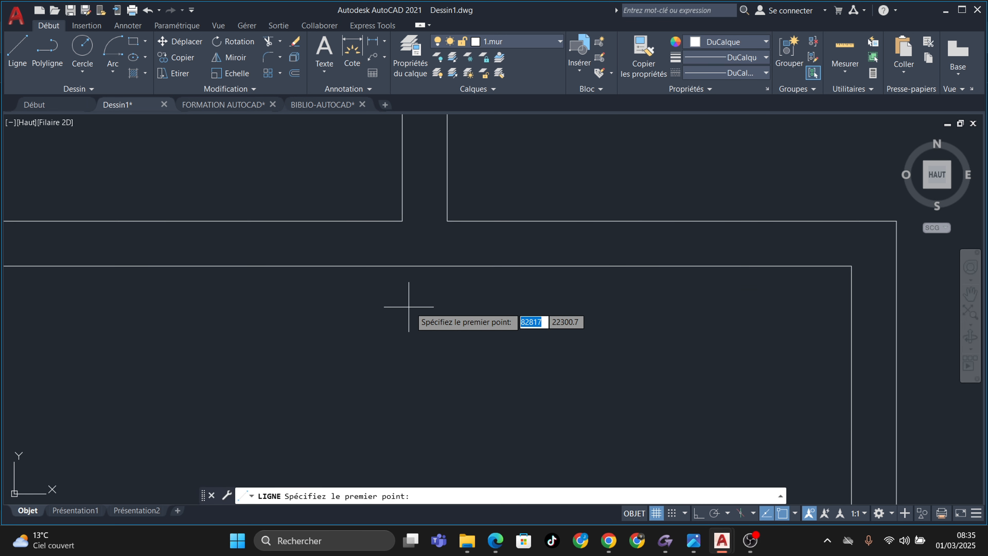
middle_click_drag(867, 287, 794, 308)
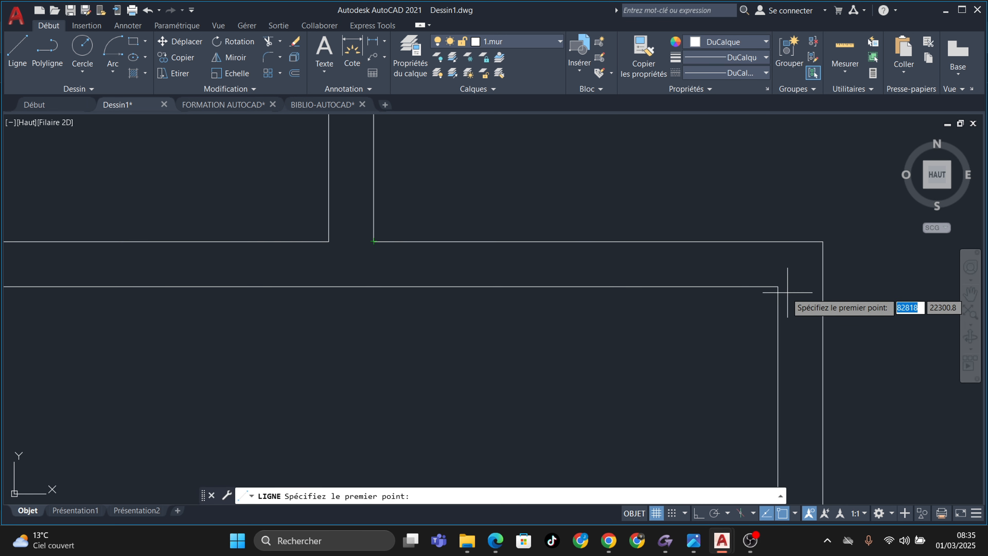
left_click(778, 287)
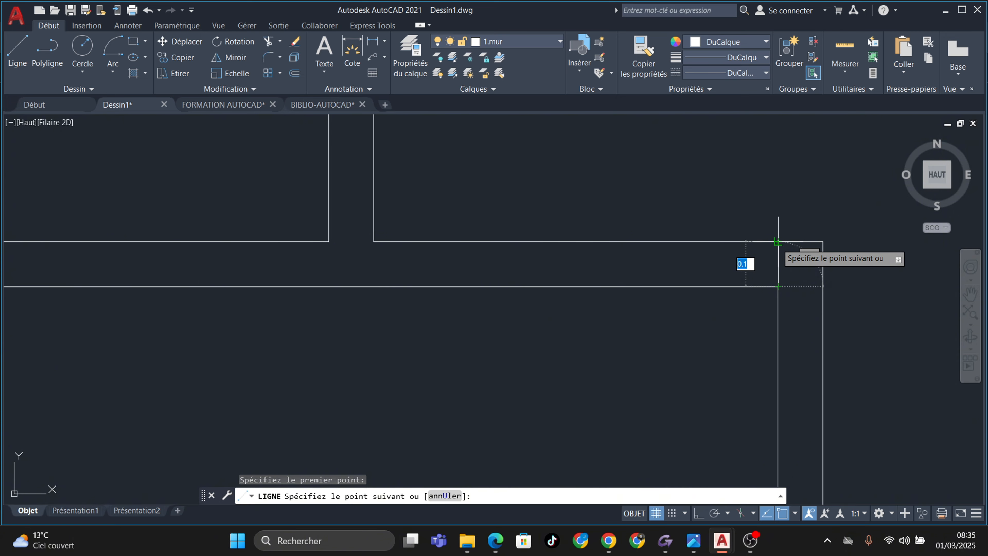
key("Escape")
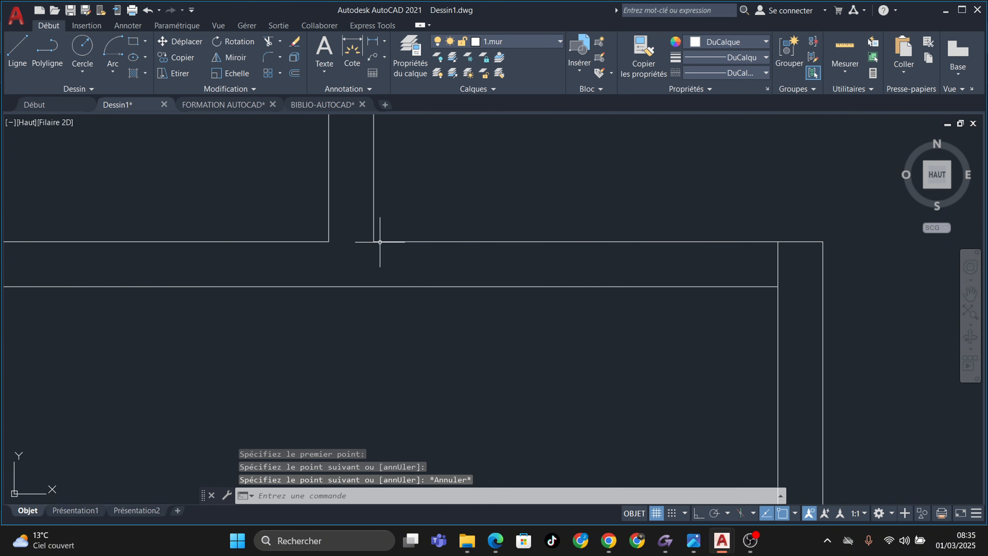
key("Escape")
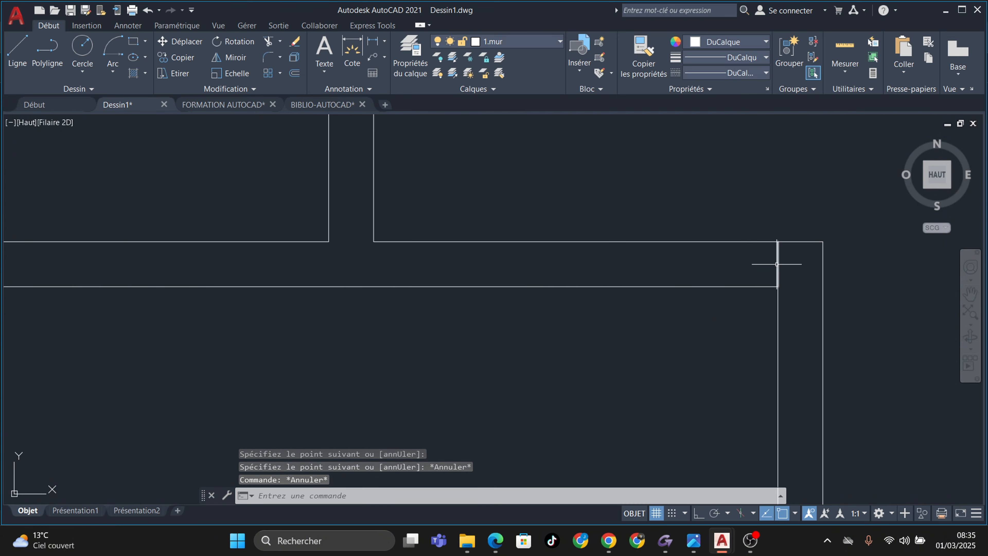
Offset the new cross line by 0.1 toward the vertical partition to mark the doorway's first jamb
left_click(294, 73)
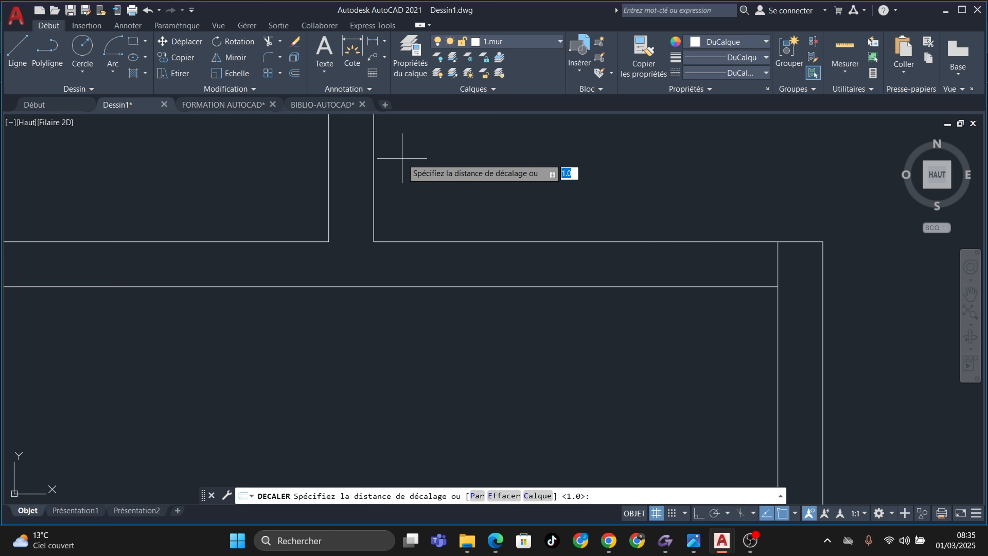
key("Return")
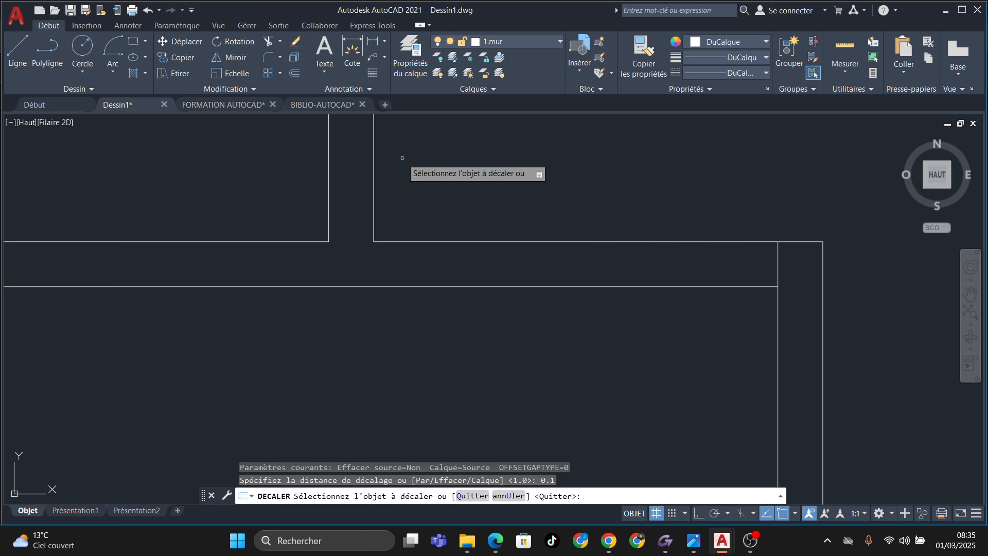
left_click(777, 263)
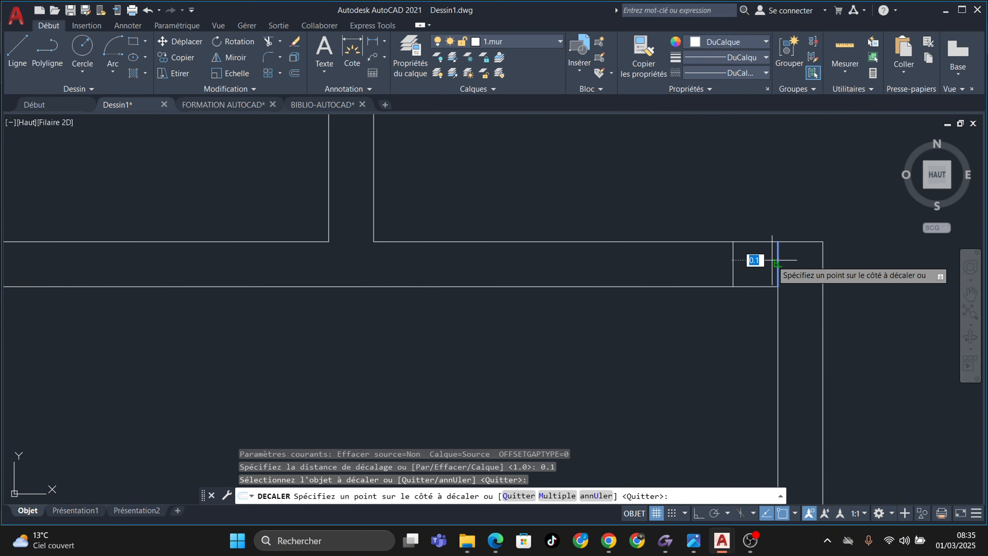
left_click(749, 261)
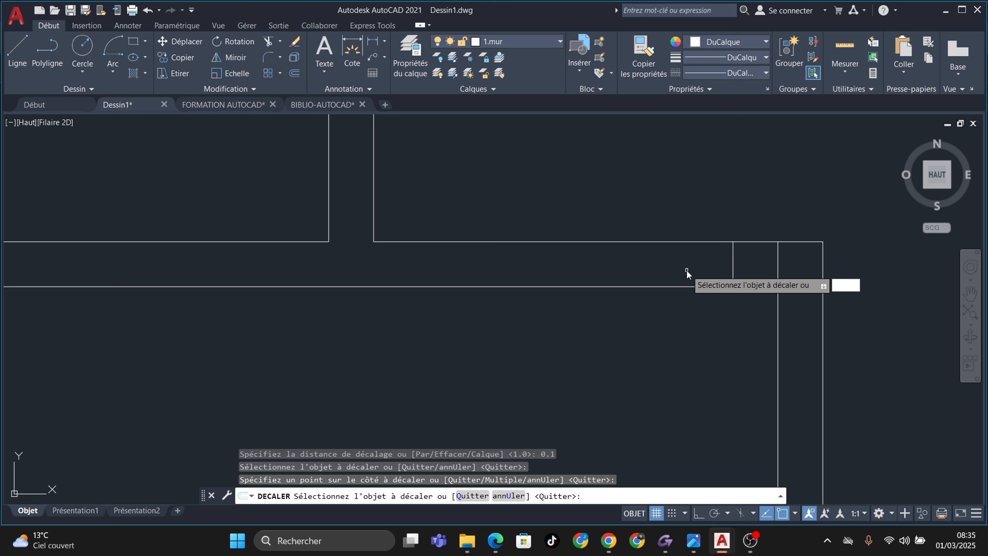
key("BackSpace")
type("0.8")
key("Return")
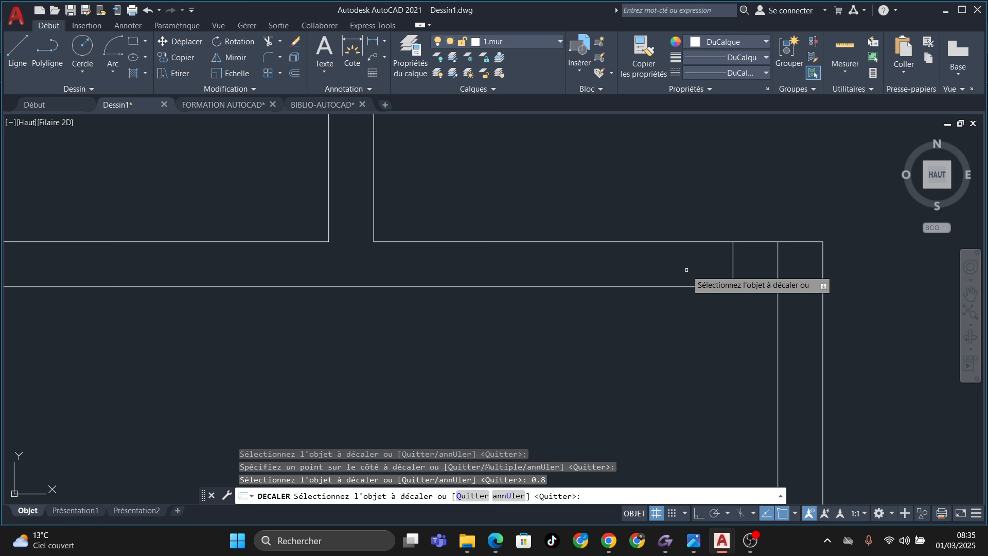
left_click(732, 263)
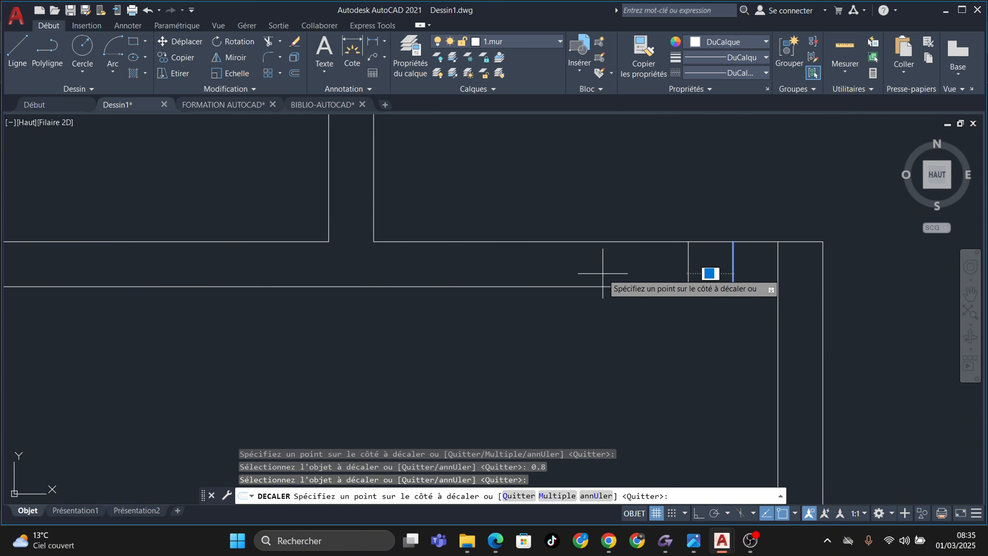
key("Escape")
key("Escape")
key("Escape")
key("Return")
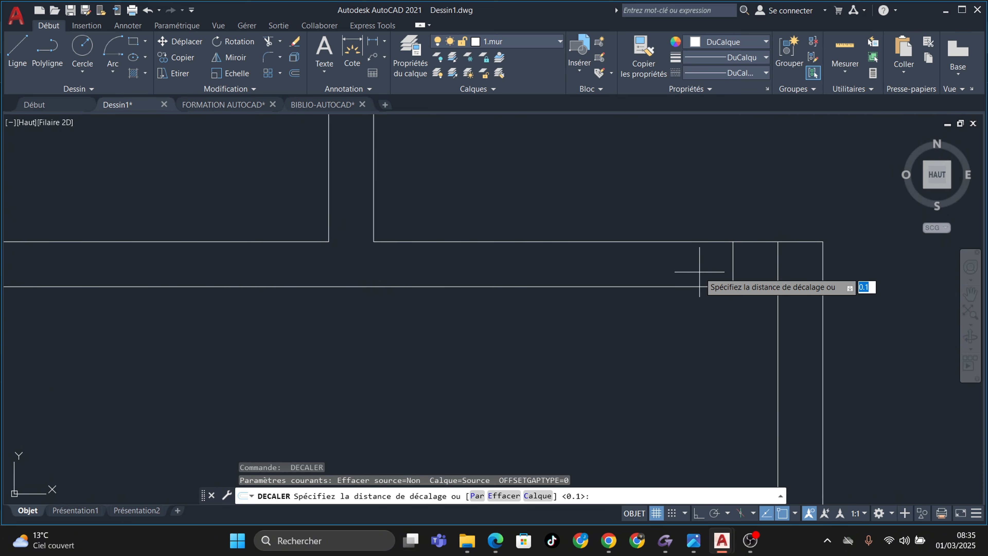
key("Return")
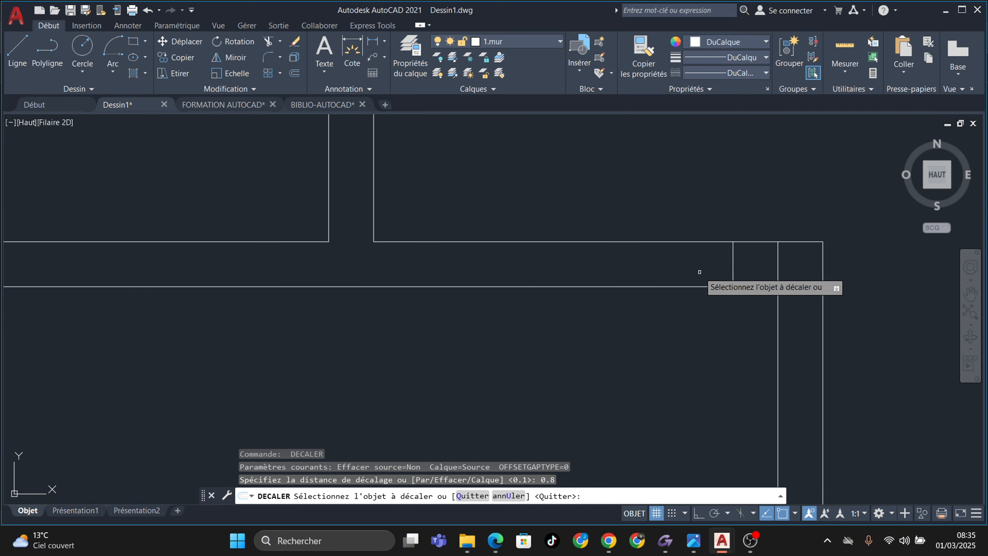
left_click(731, 253)
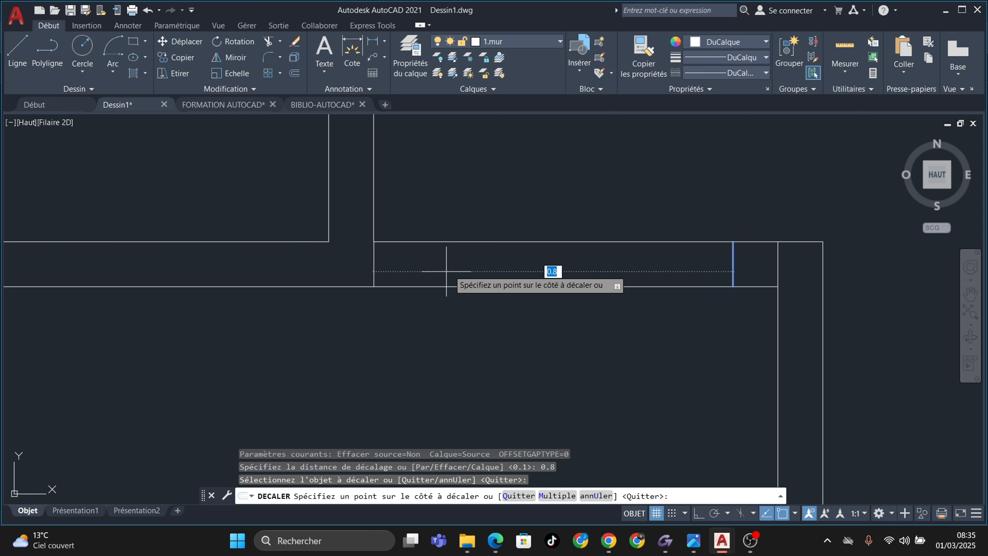
key("Escape")
left_click(373, 269)
key("Escape")
key("Escape")
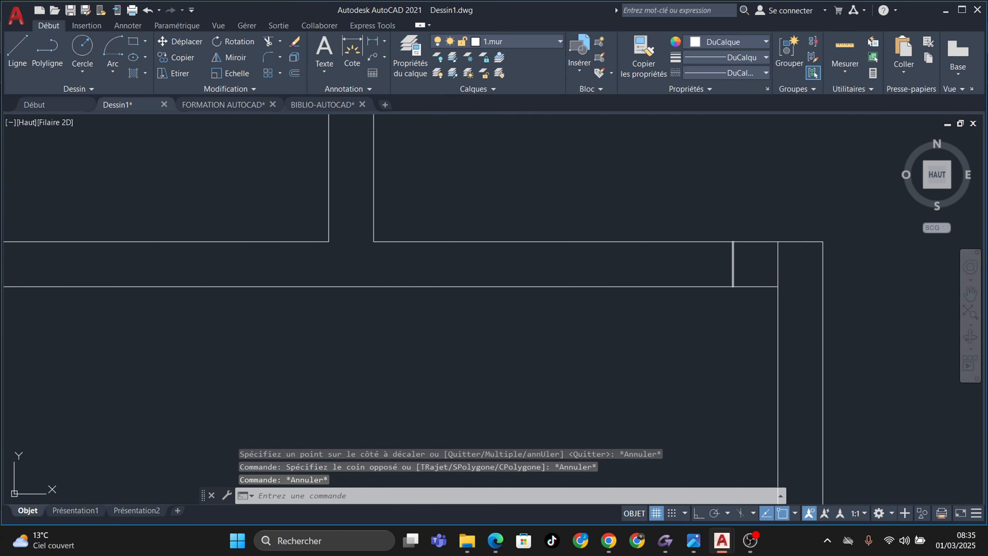
Offset the first jamb line by 0.7 along the horizontal partition to mark the doorway's second jamb
key("Return")
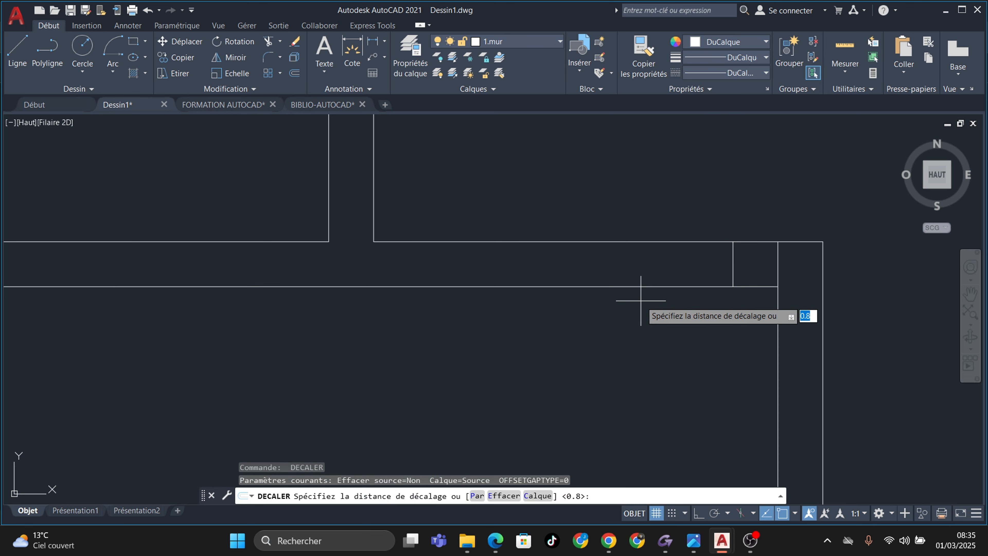
key("Return")
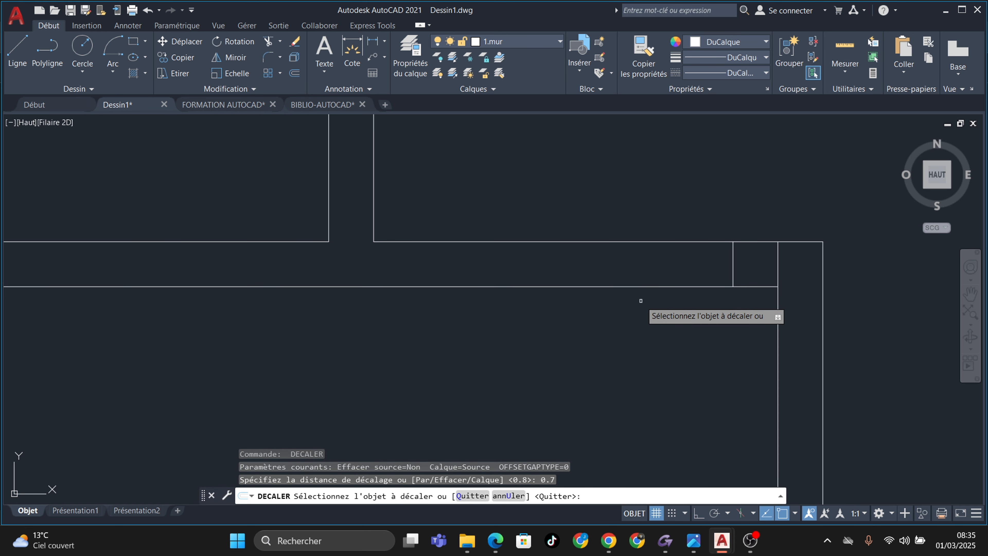
left_click(733, 253)
left_click(523, 279)
key("Escape")
Trim both wall lines between the two jambs to open the doorway, and erase the construction line at the wall corner
scroll(537, 277, "down", 5)
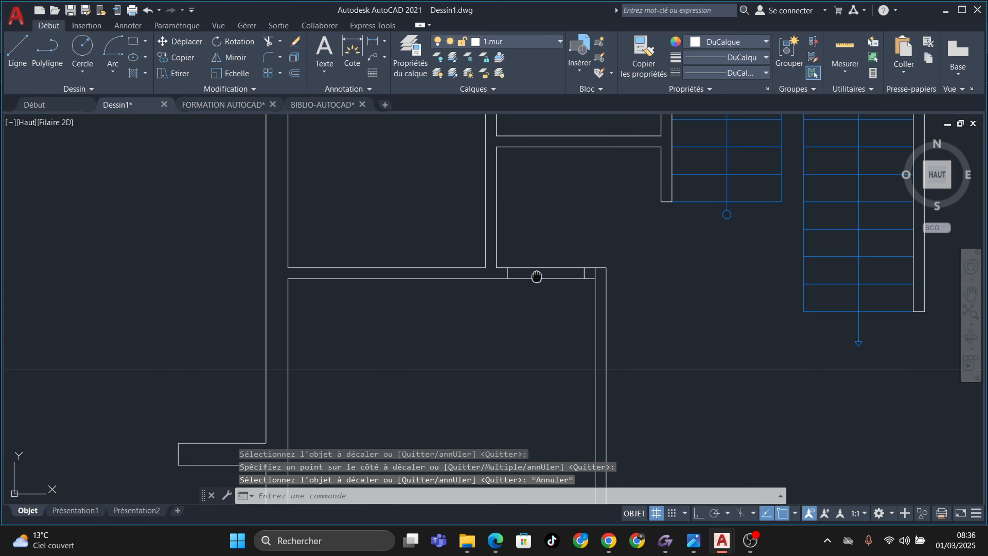
middle_click_drag(537, 277, 535, 299)
key("Escape")
key("Escape")
key("Escape")
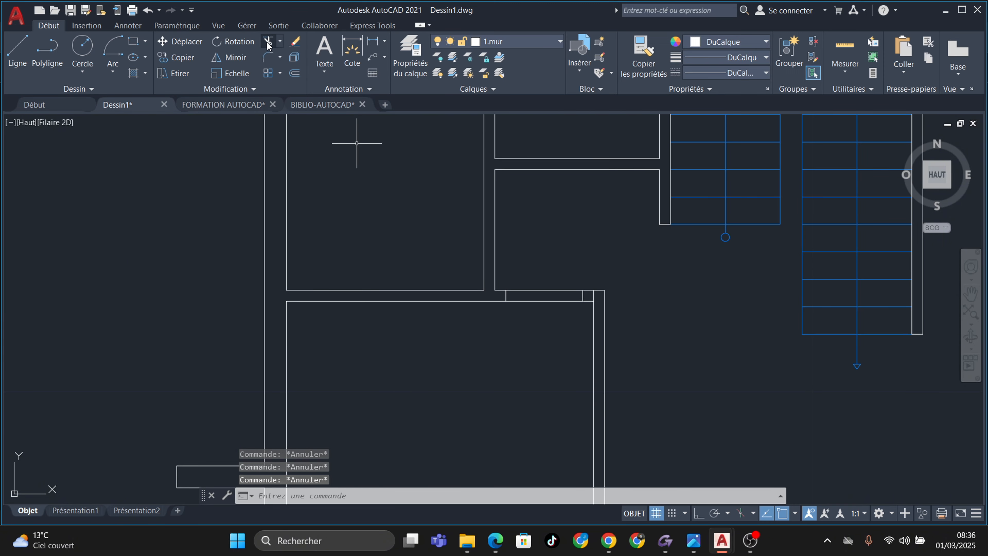
left_click(268, 42)
scroll(589, 283, "up", 4)
left_click_drag(523, 286, 537, 349)
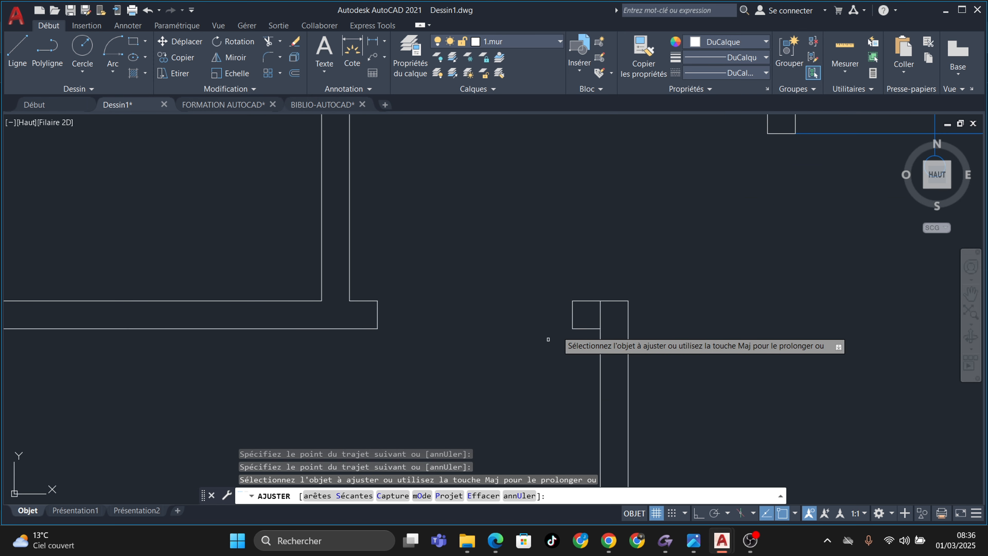
key("Escape")
left_click(601, 314)
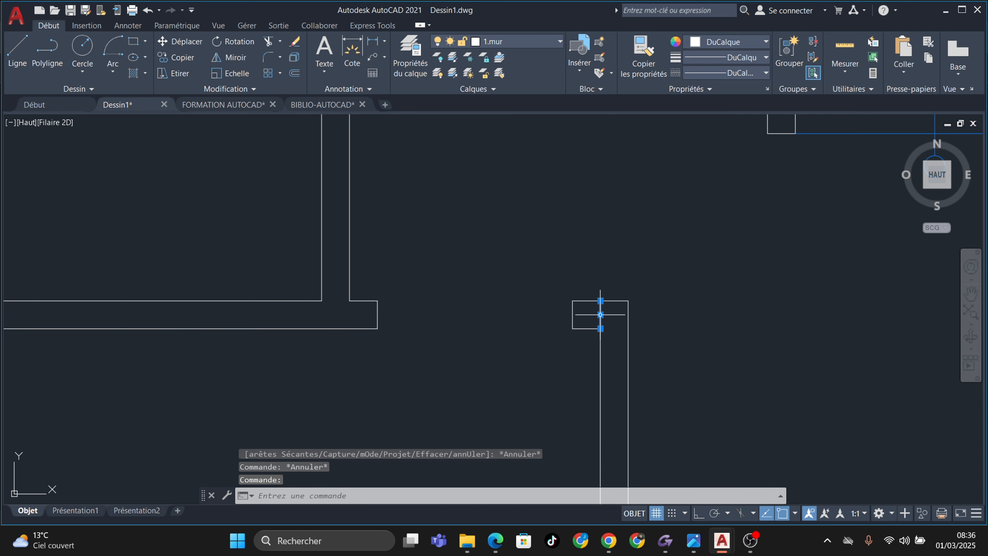
key("Delete")
Draw a line across the base of the vertical partition where it meets the horizontal wall beside the new doorway
scroll(639, 307, "down", 5)
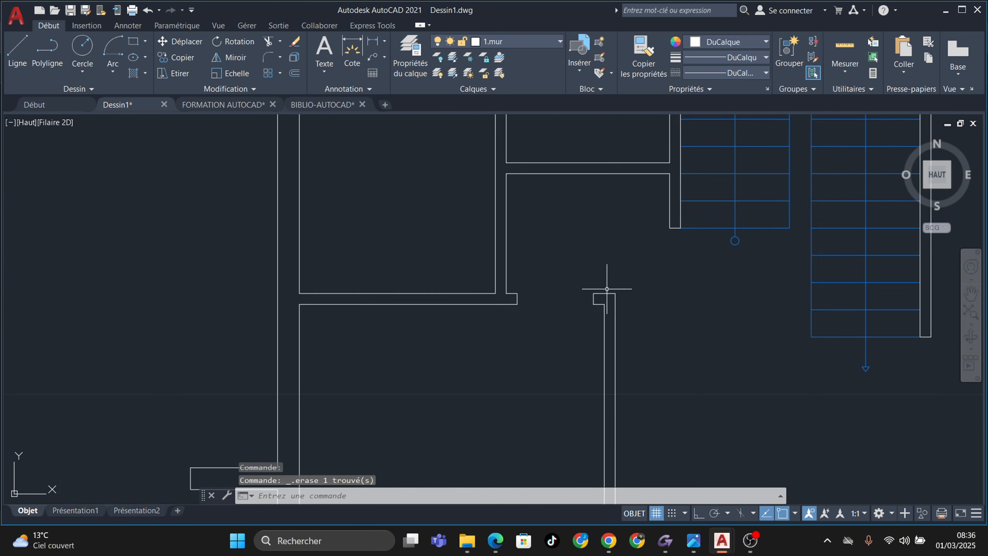
middle_click_drag(552, 217, 535, 327)
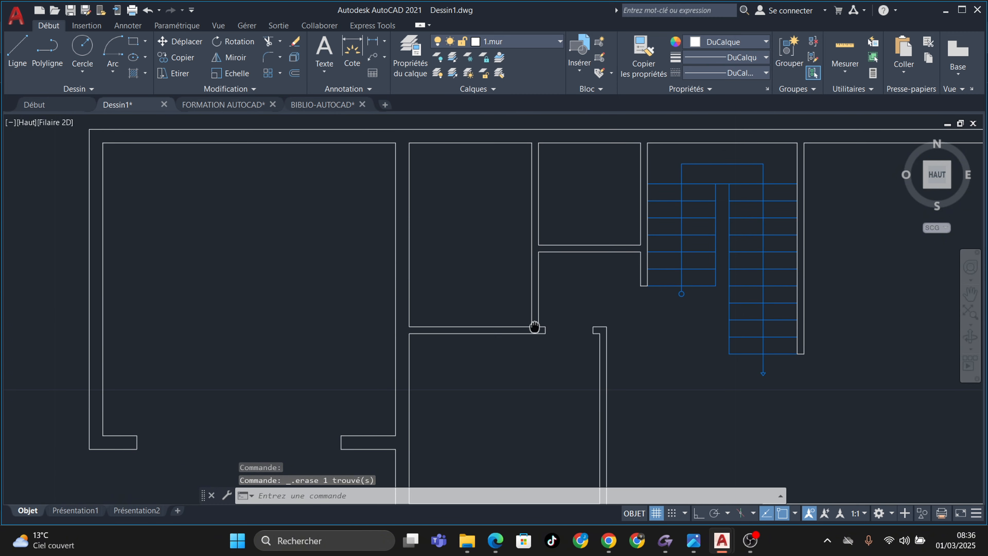
scroll(545, 283, "up", 4)
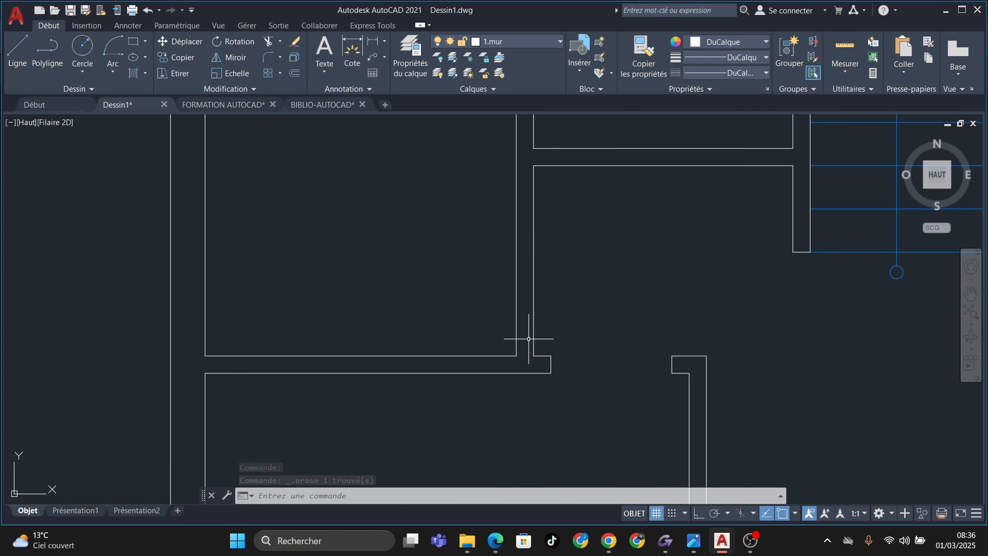
key("Escape")
key("Escape")
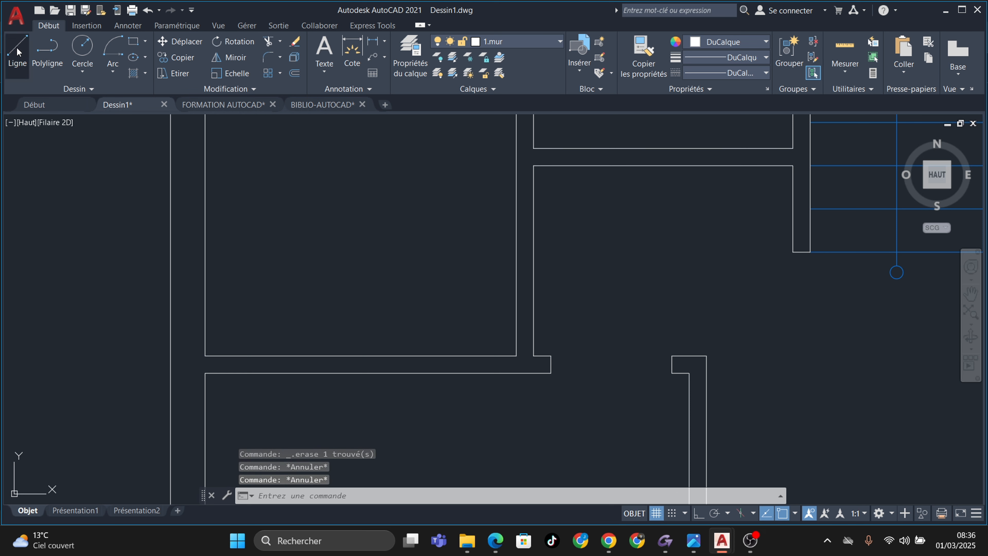
left_click(17, 52)
scroll(492, 337, "up", 4)
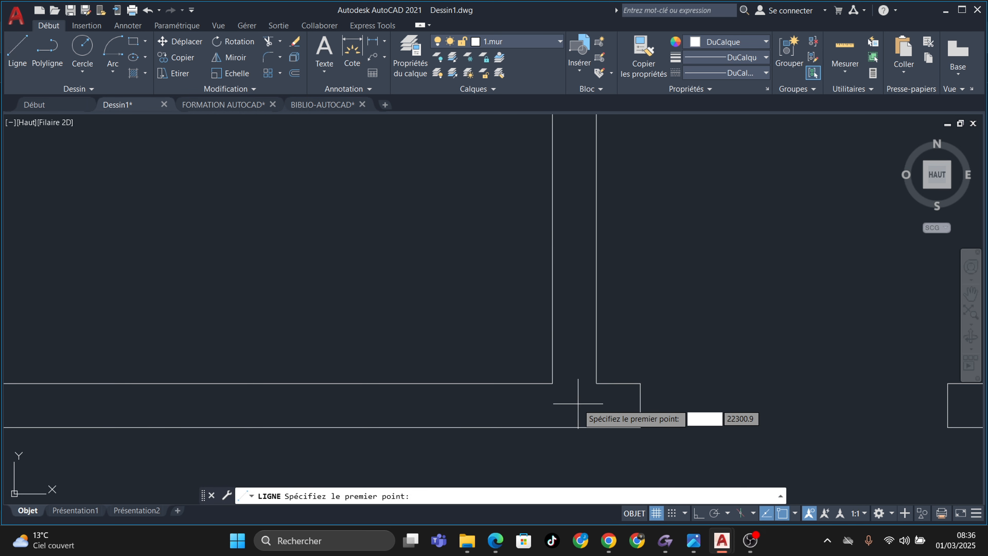
left_click(553, 383)
key("Escape")
key("Escape")
key("Escape")
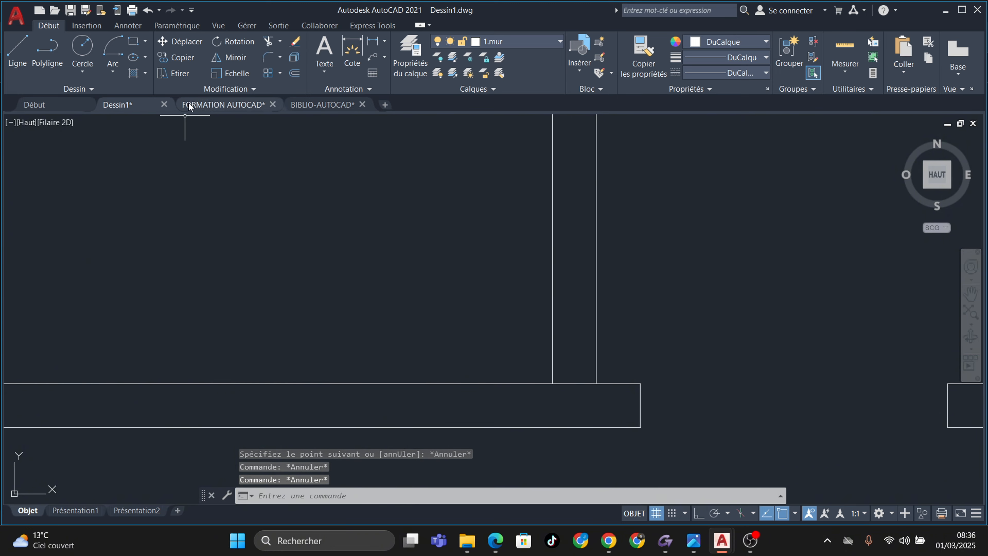
Offset the base line by 0.1 up the vertical partition to mark the first jamb of its doorway
left_click(294, 74)
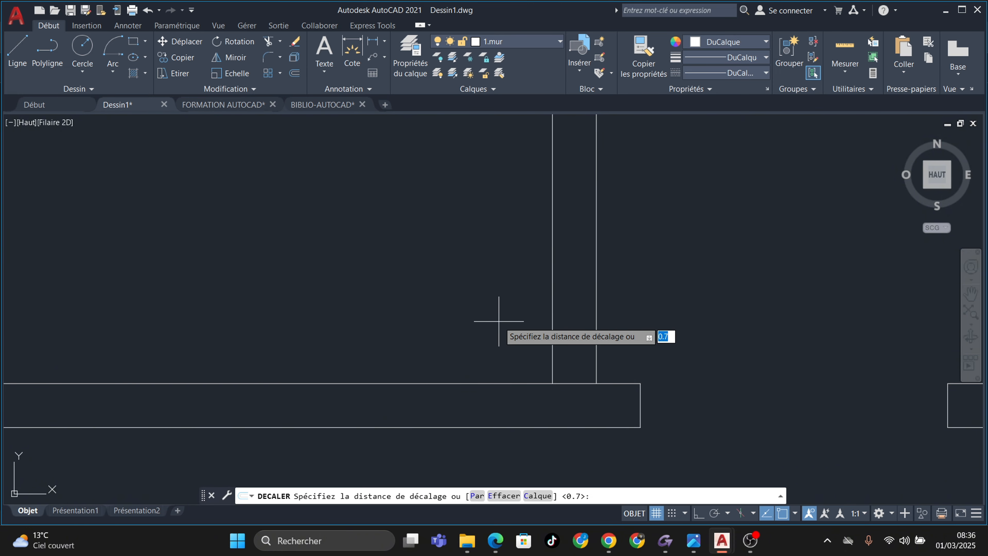
type("0.1")
key("Return")
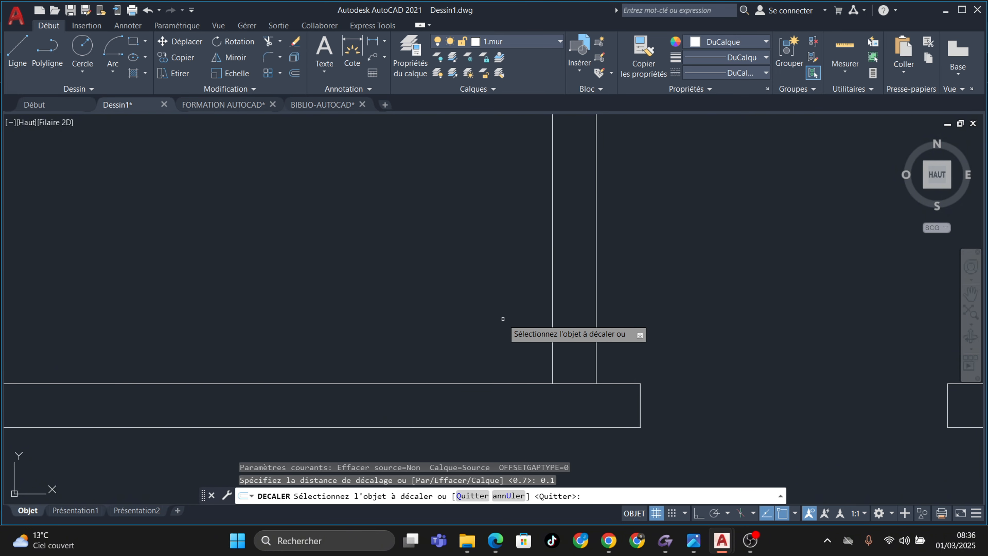
left_click(587, 383)
left_click(587, 343)
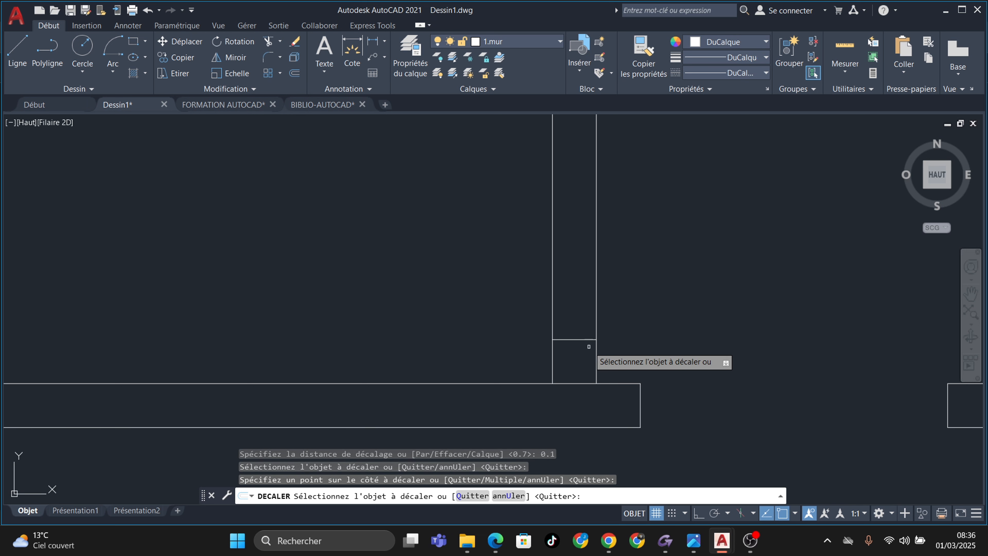
scroll(600, 335, "down", 2)
scroll(606, 368, "down", 2)
scroll(615, 393, "up", 2)
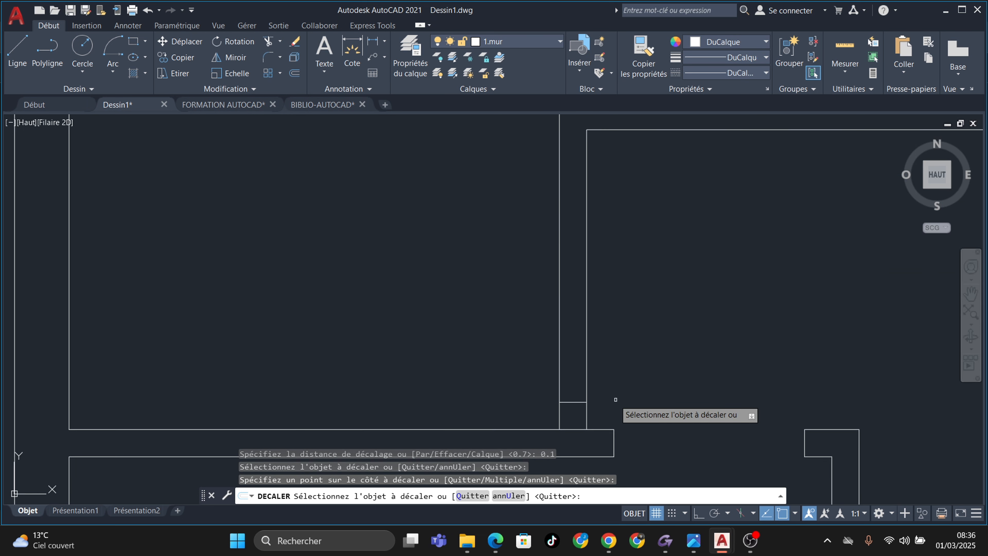
key("Escape")
key("Escape")
key("Escape")
Offset the first jamb line by 0.8 up the vertical partition to mark the doorway's second jamb
key("Return")
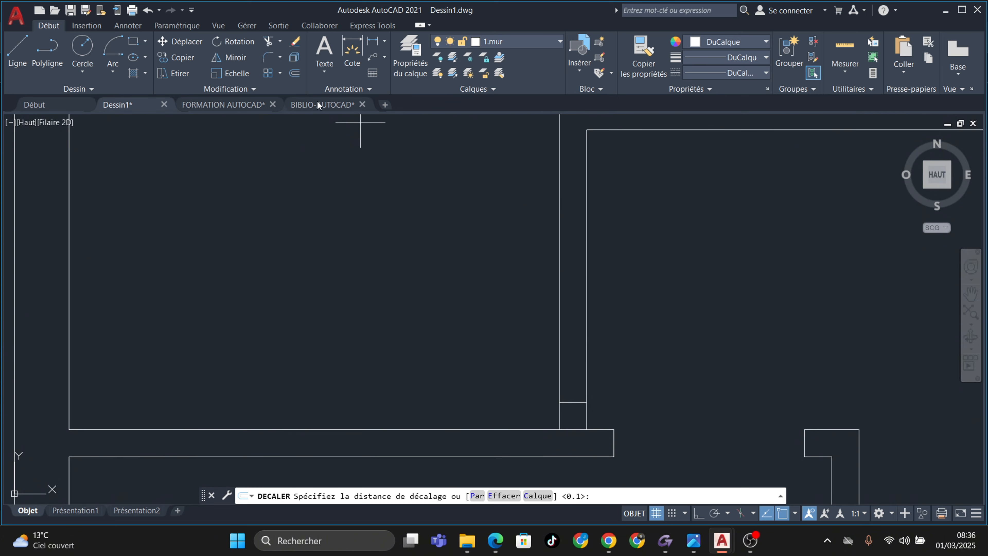
mouse_move(320, 101)
type("0.8")
key("Return")
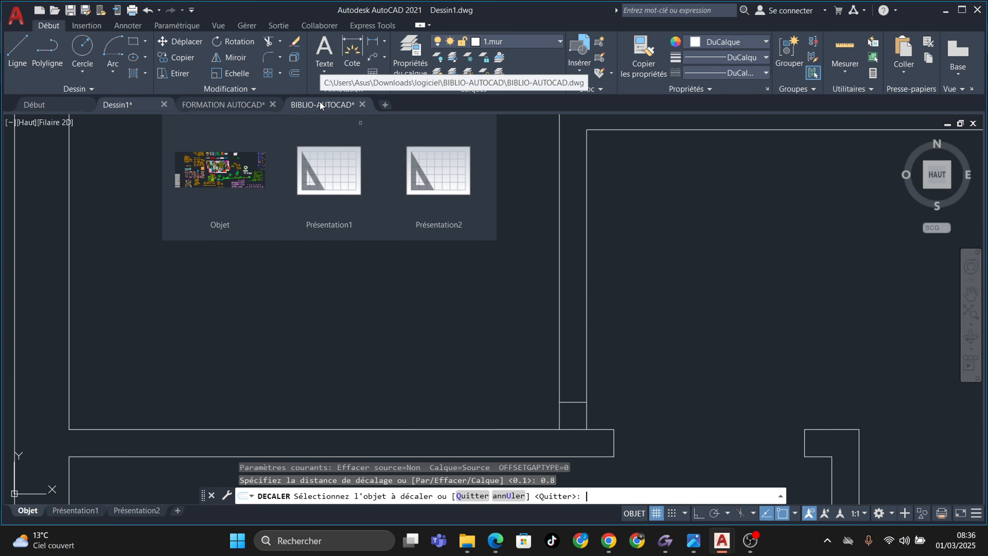
left_click(560, 273)
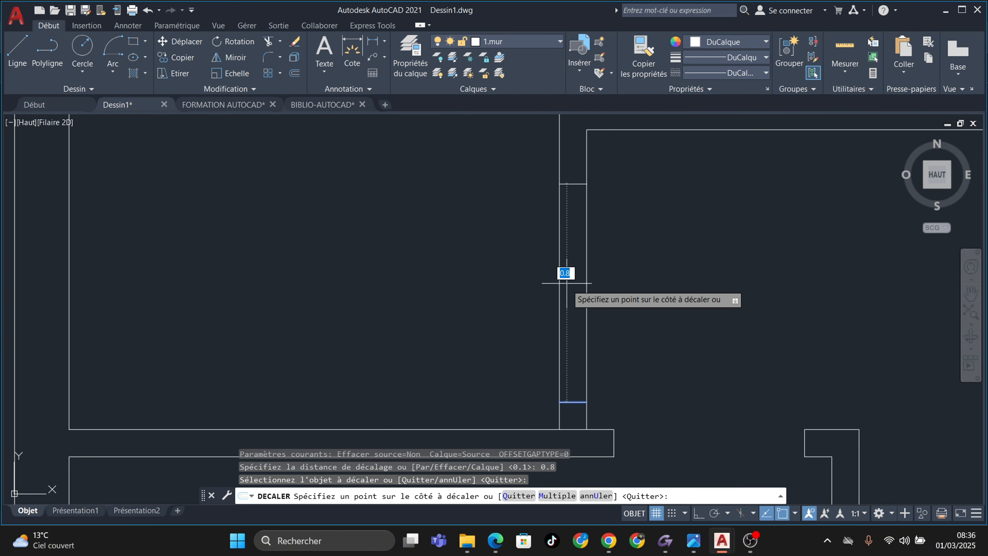
left_click(618, 287)
scroll(618, 291, "down", 6)
key("Escape")
key("Escape")
scroll(480, 176, "up", 2)
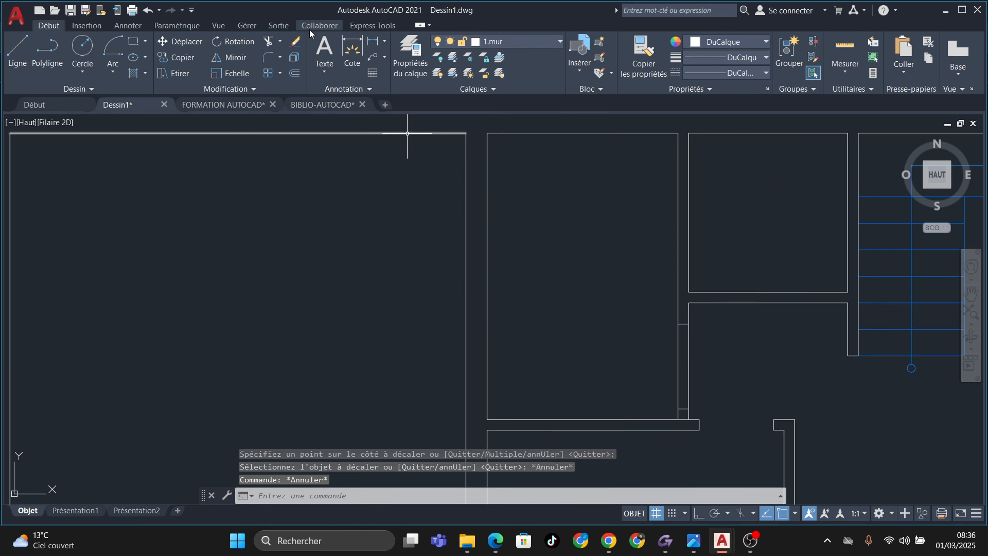
Trim both wall lines between the two jambs to open the vertical partition's doorway, and trim the leftover line at the partition's base
left_click(269, 41)
scroll(673, 380, "up", 3)
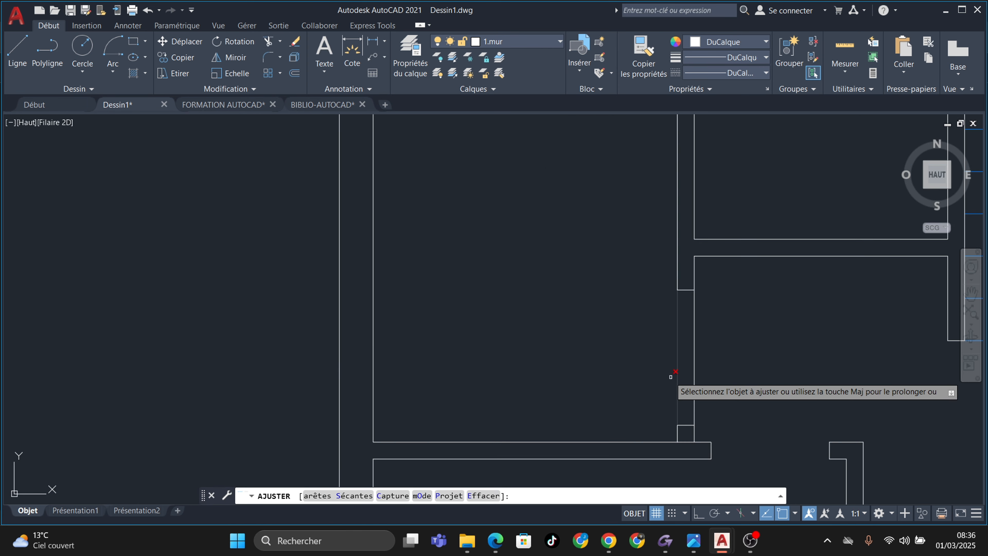
mouse_move(673, 379)
left_mouse_down()
mouse_move(698, 368)
mouse_move(693, 411)
left_mouse_up()
scroll(693, 411, "up", 8)
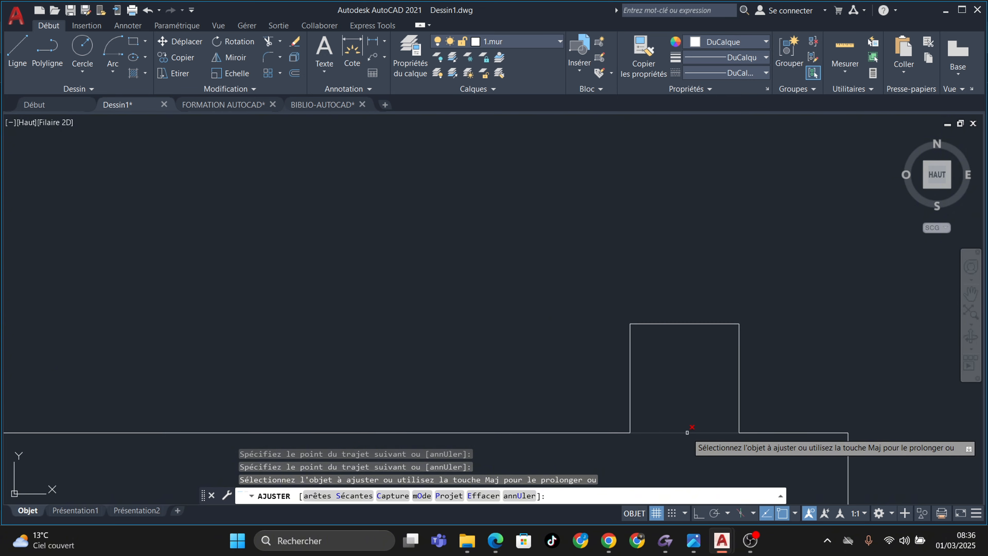
left_click(688, 432)
scroll(695, 404, "down", 4)
scroll(695, 404, "down", 5)
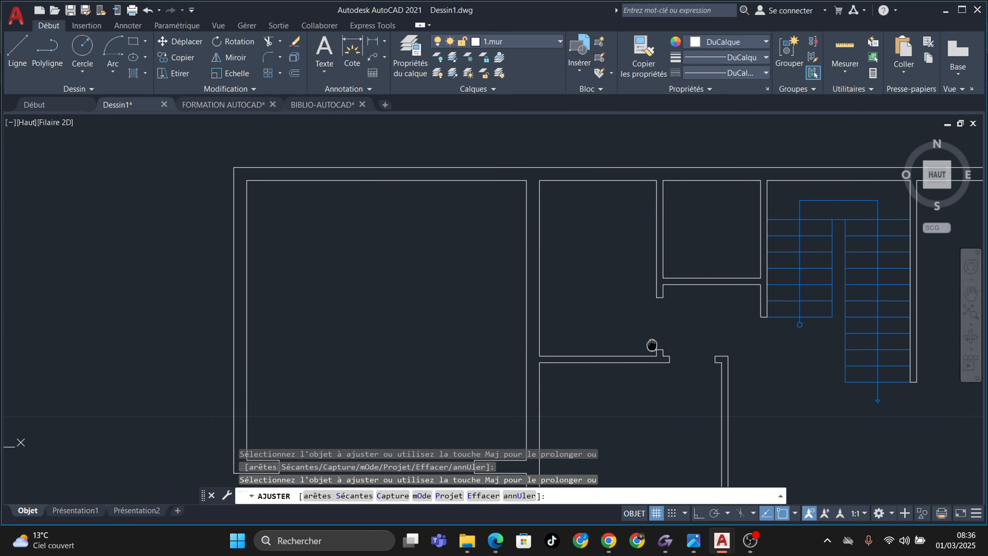
key("Escape")
middle_click_drag(730, 297, 645, 273)
key("Escape")
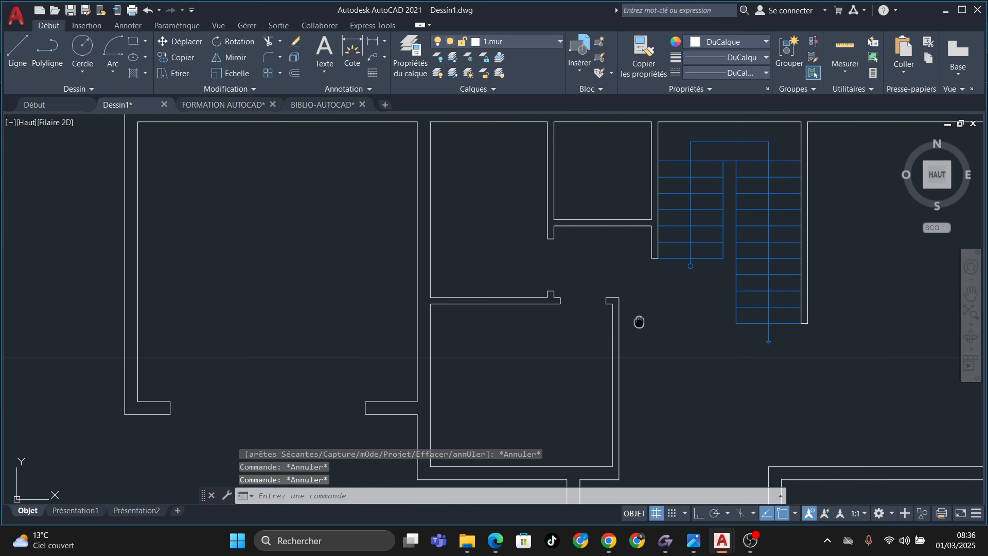
key("Escape")
Draw a line across the end of the short horizontal partition where it meets the wall beside the stairs
scroll(594, 263, "up", 8)
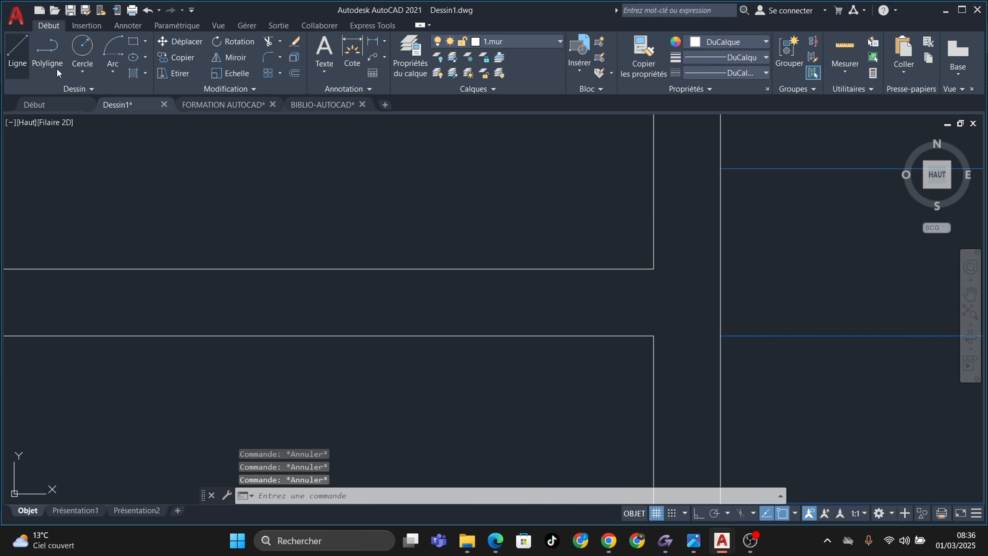
left_click(18, 51)
left_click(654, 269)
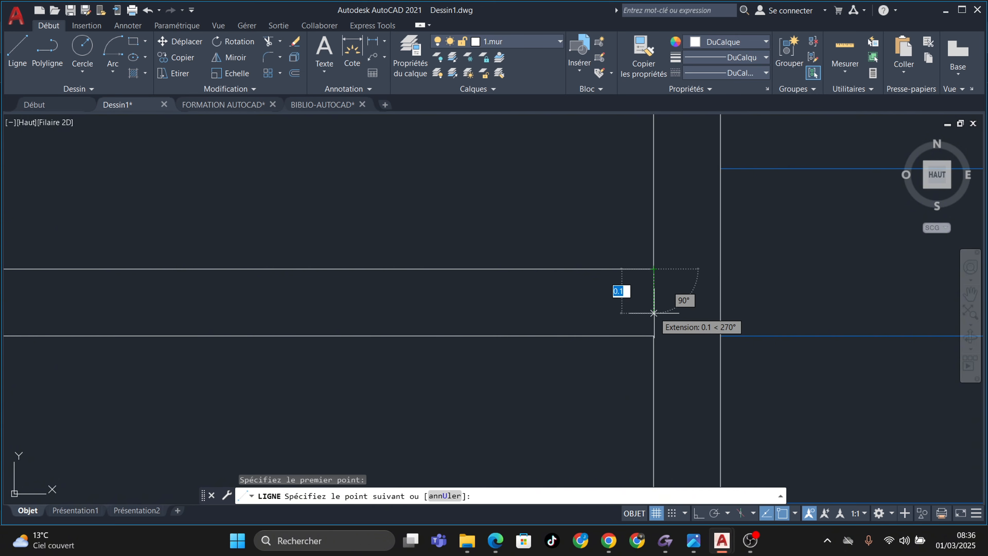
key("Escape")
key("Escape")
key("Escape")
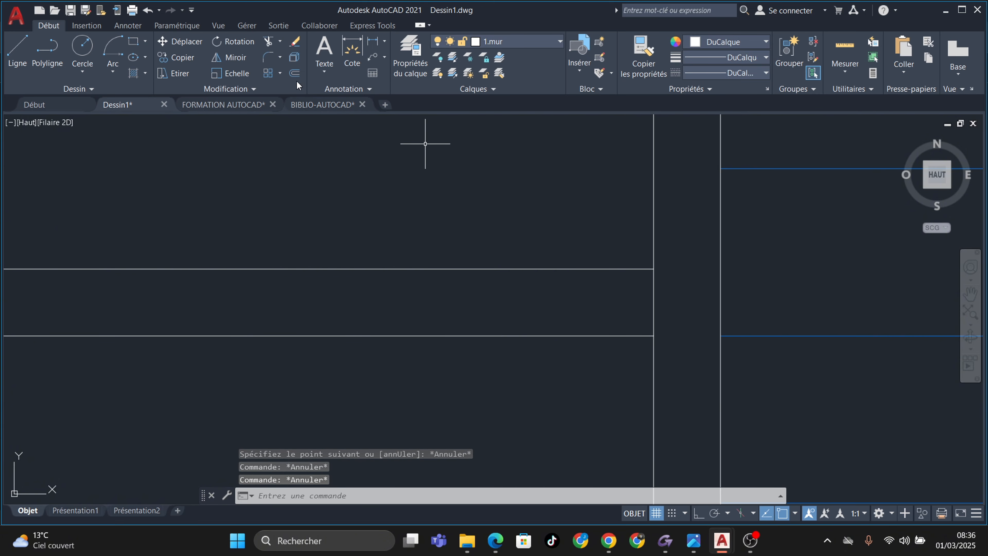
Offset the end line by 0.1 along the short horizontal partition, away from the stairs, to mark its doorway's first jamb
left_click(295, 73)
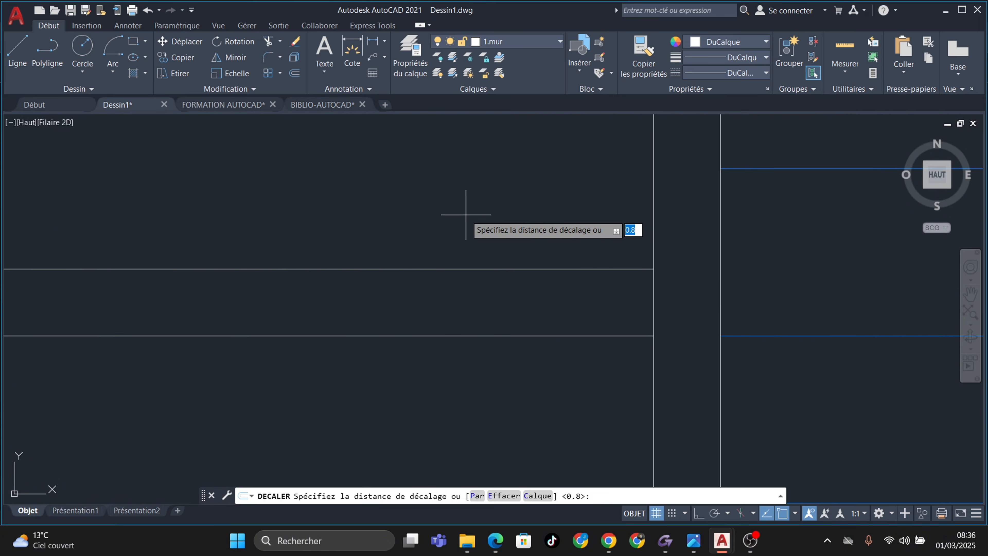
type("0.1")
key("Return")
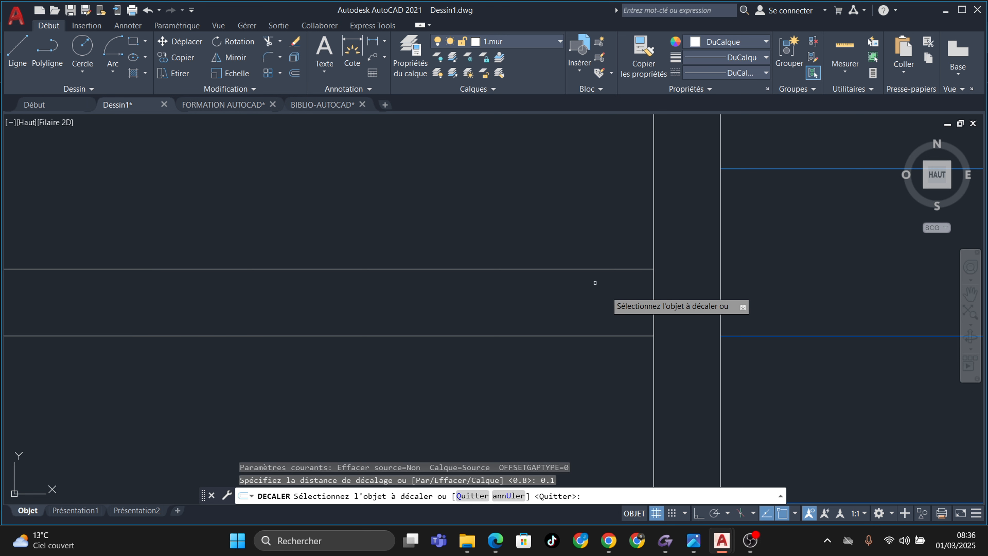
left_click(652, 302)
left_click(599, 281)
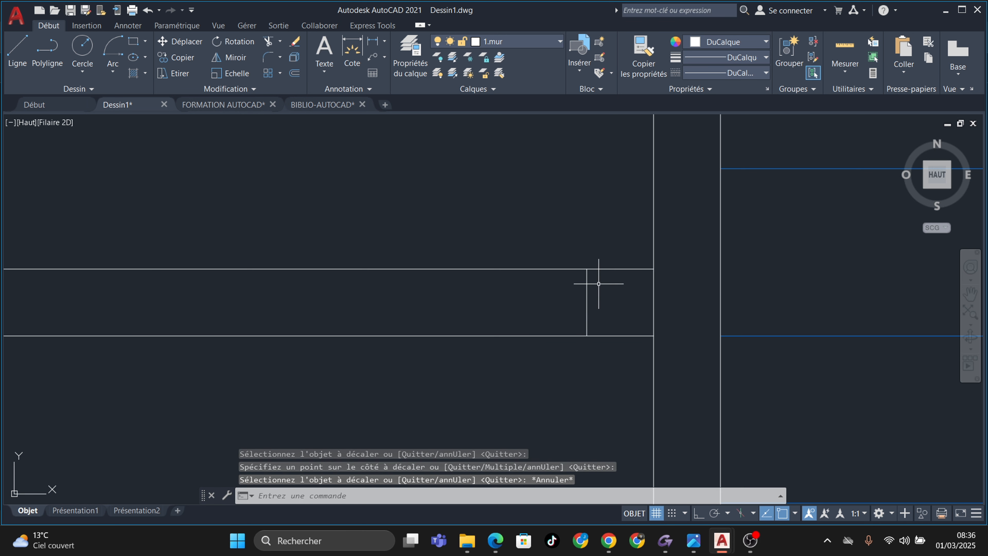
key("Escape")
key("Escape")
key("Escape")
key("Escape")
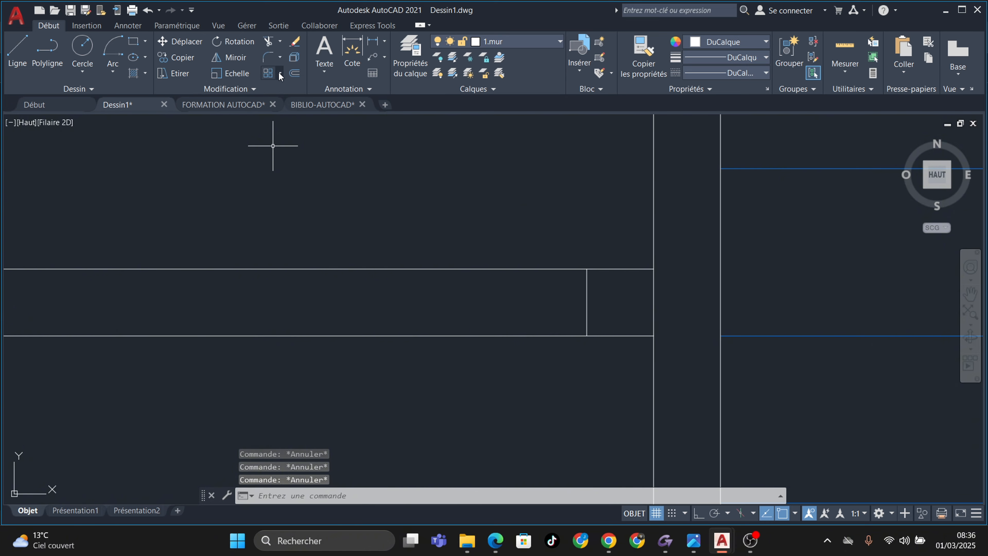
Offset the first jamb line by 0.7 along the short horizontal partition to mark the doorway's second jamb
left_click(294, 73)
type("0.")
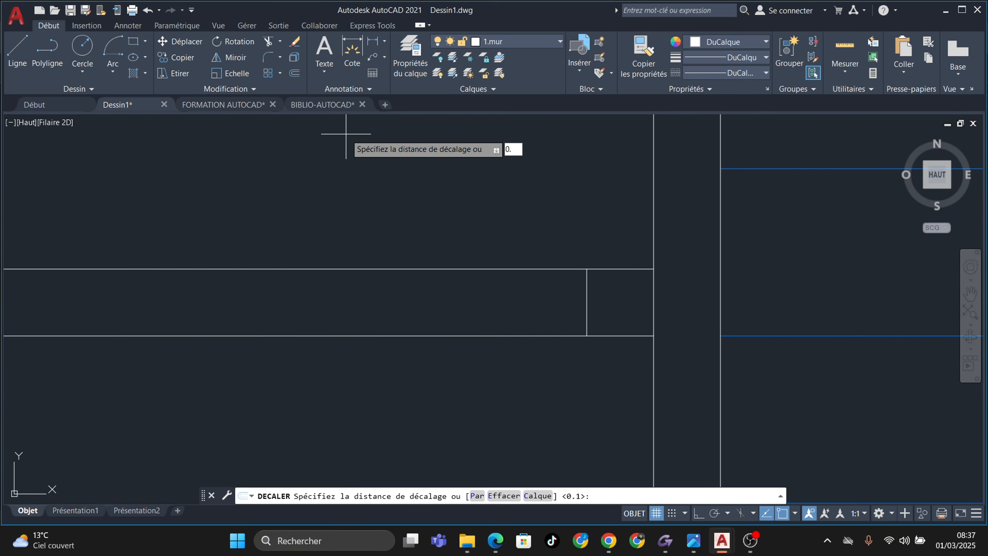
type("7")
key("Return")
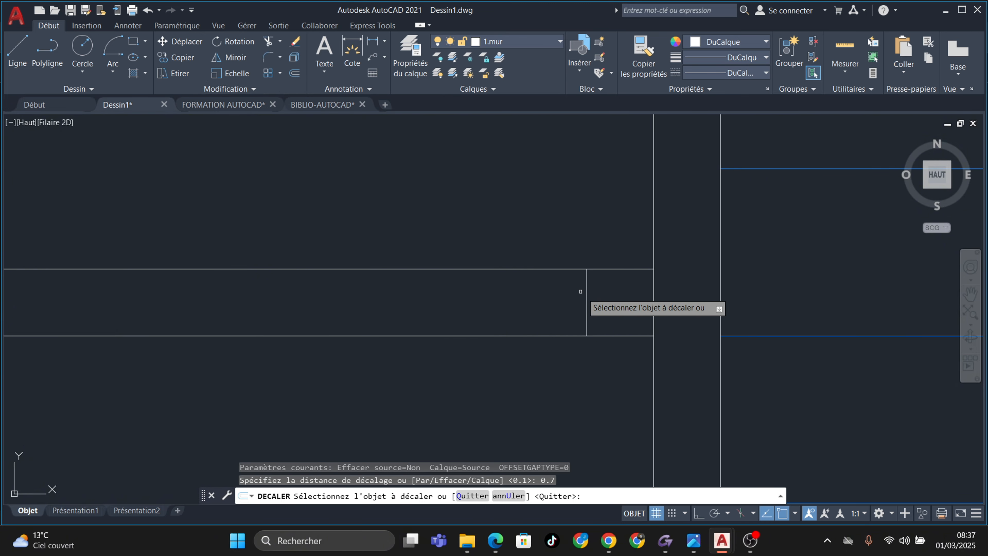
left_click(586, 290)
left_click(448, 309)
scroll(440, 284, "down", 6)
key("Escape")
key("Escape")
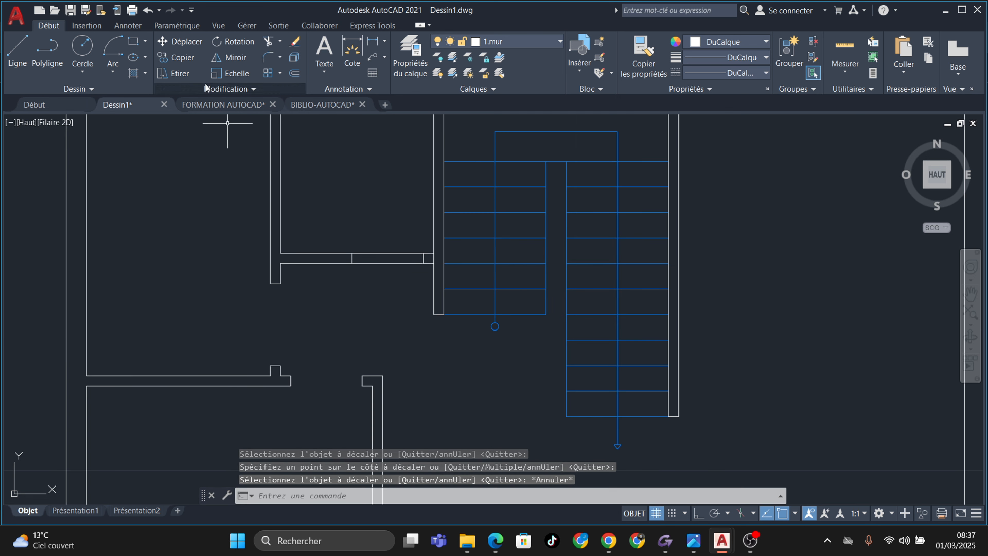
Trim both wall lines between the jambs to open the short partition's doorway, and trim the leftover line at the stair wall
left_click(268, 45)
left_click(371, 231)
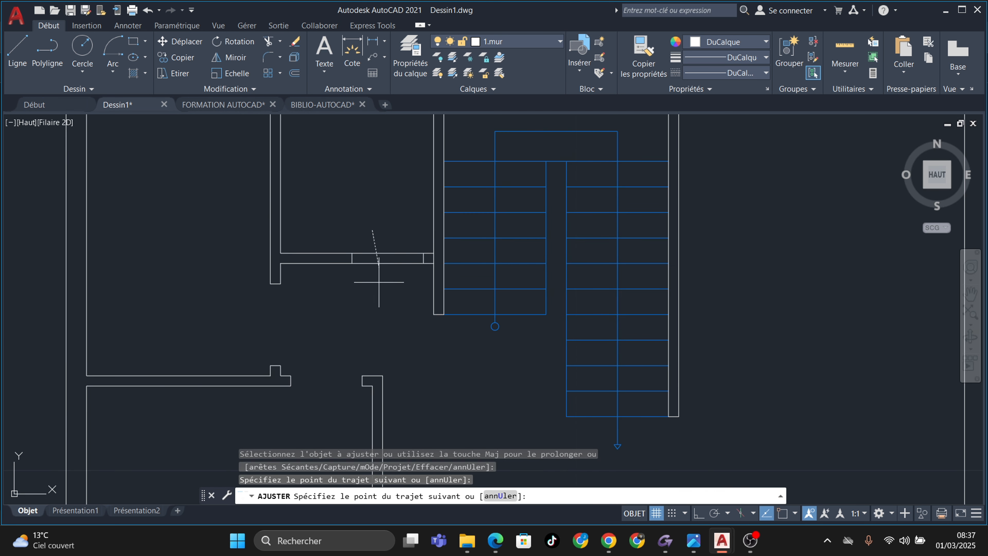
left_click(379, 282)
scroll(406, 257, "up", 5)
left_click(503, 261)
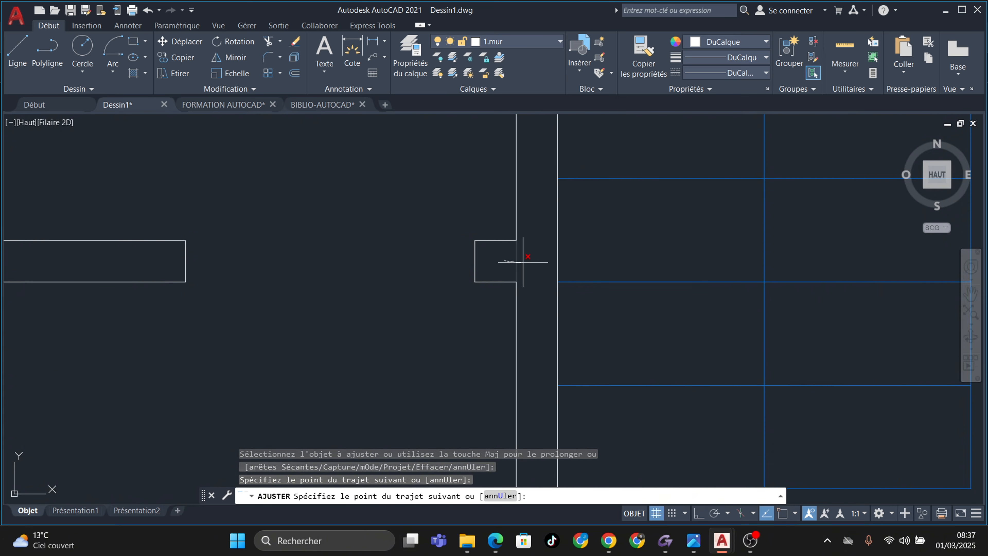
left_click(522, 262)
scroll(512, 242, "down", 6)
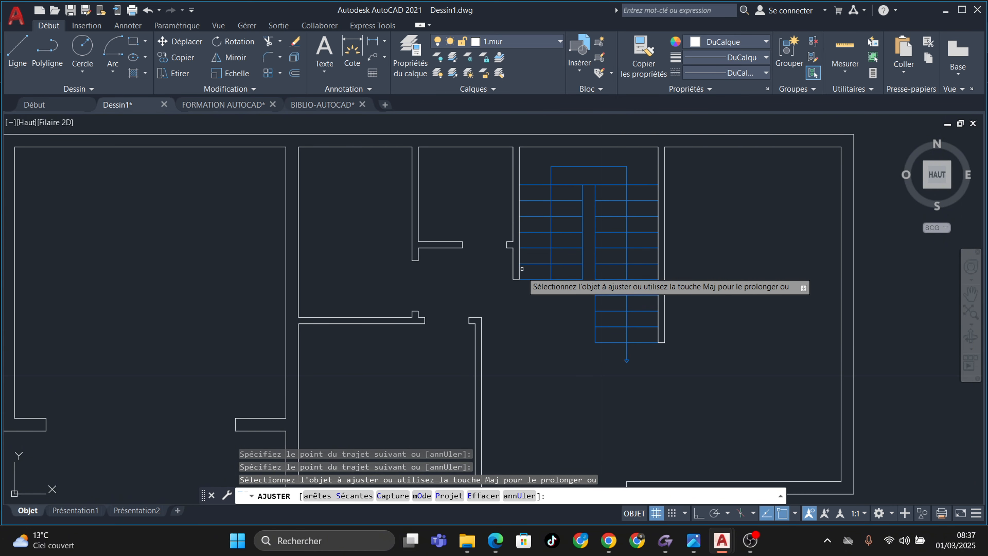
Look over the whole floor plan to check the doorways and find the exterior walls still without window openings
scroll(522, 287, "down", 6)
scroll(484, 321, "up", 4)
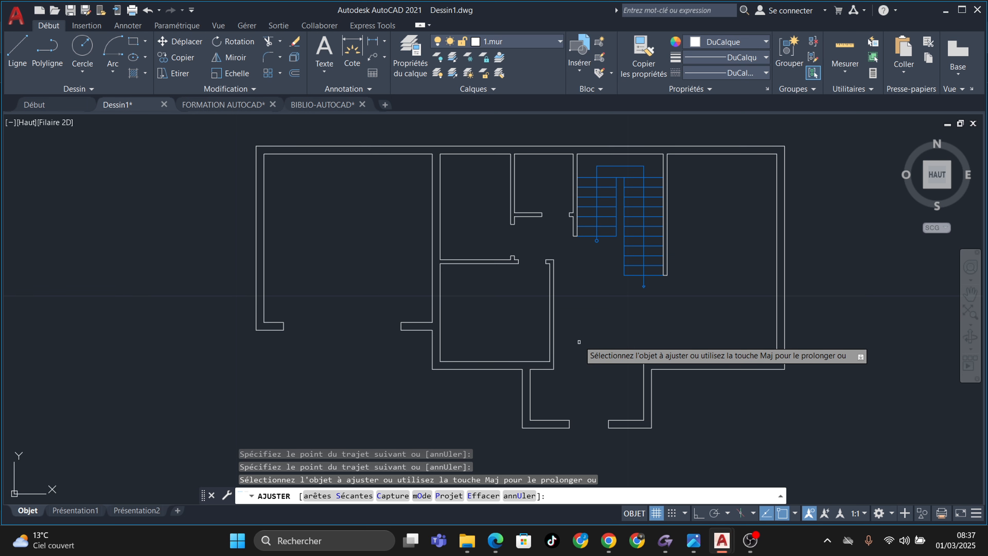
middle_click_drag(502, 306, 475, 316)
scroll(473, 309, "up", 2)
middle_click_drag(535, 289, 563, 411)
scroll(551, 354, "down", 4)
middle_click_drag(547, 348, 540, 280)
scroll(540, 279, "up", 3)
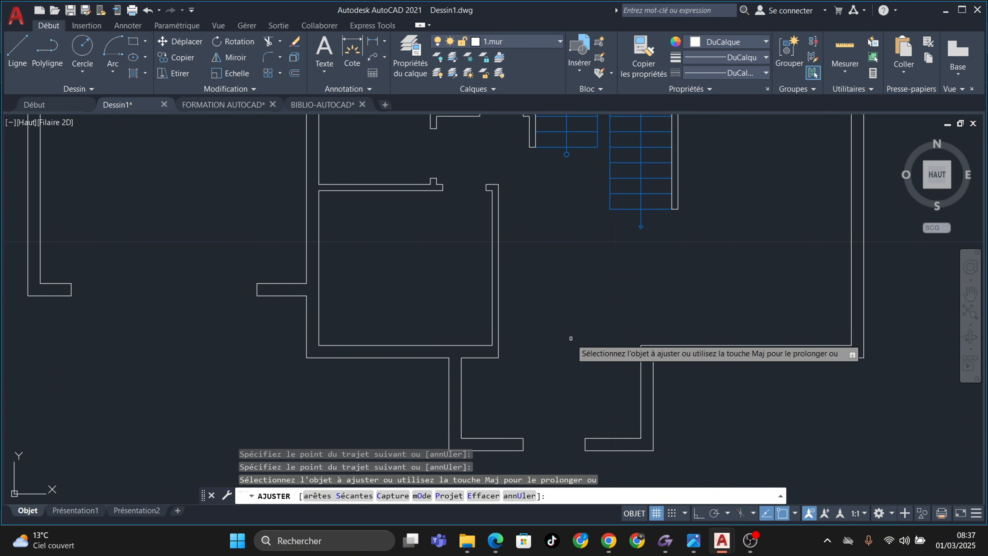
middle_click_drag(584, 346, 655, 339)
key("Escape")
key("Escape")
key("Escape")
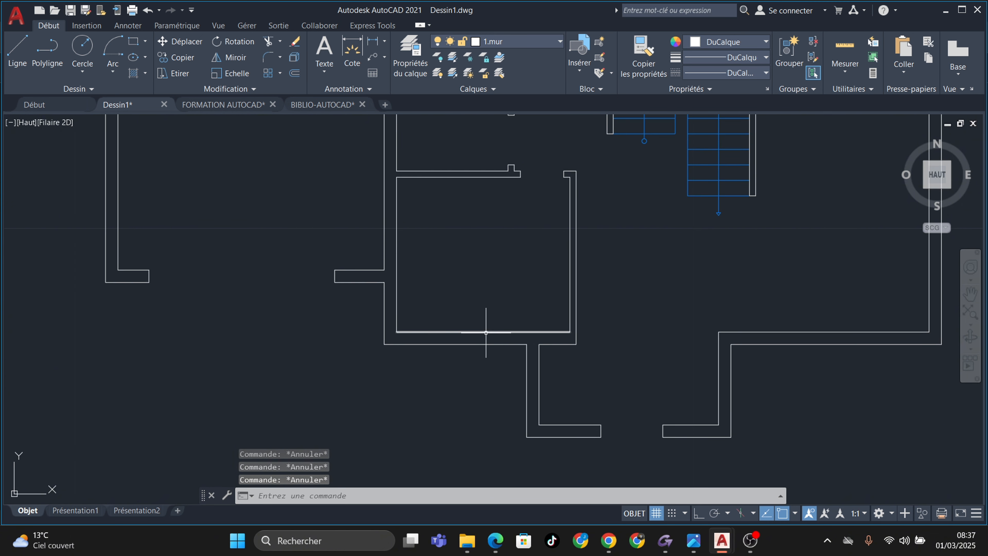
middle_click_drag(472, 384, 467, 372)
middle_click_drag(434, 316, 457, 416)
middle_click_drag(462, 321, 474, 409)
scroll(465, 225, "down", 3)
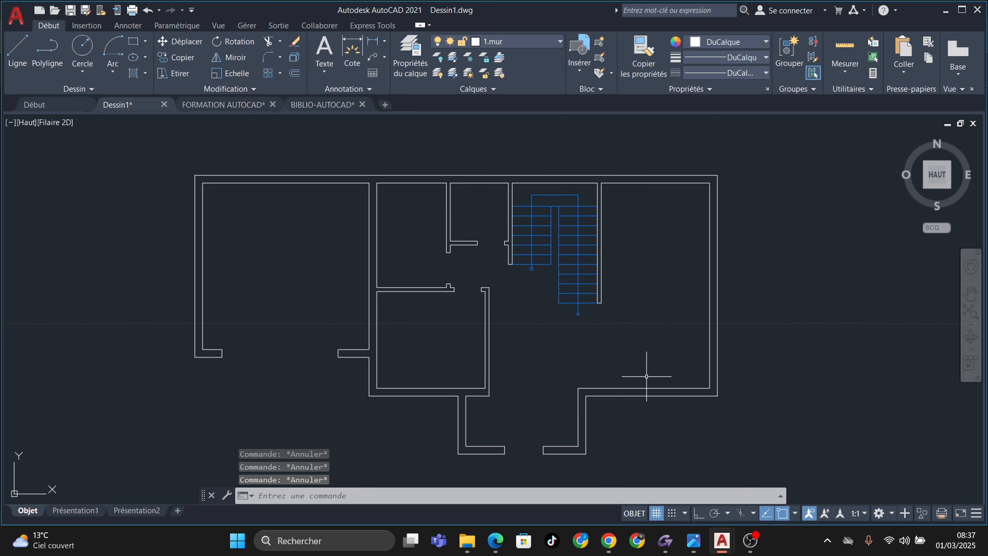
scroll(645, 375, "up", 5)
middle_click_drag(629, 393, 558, 319)
scroll(815, 351, "up", 4)
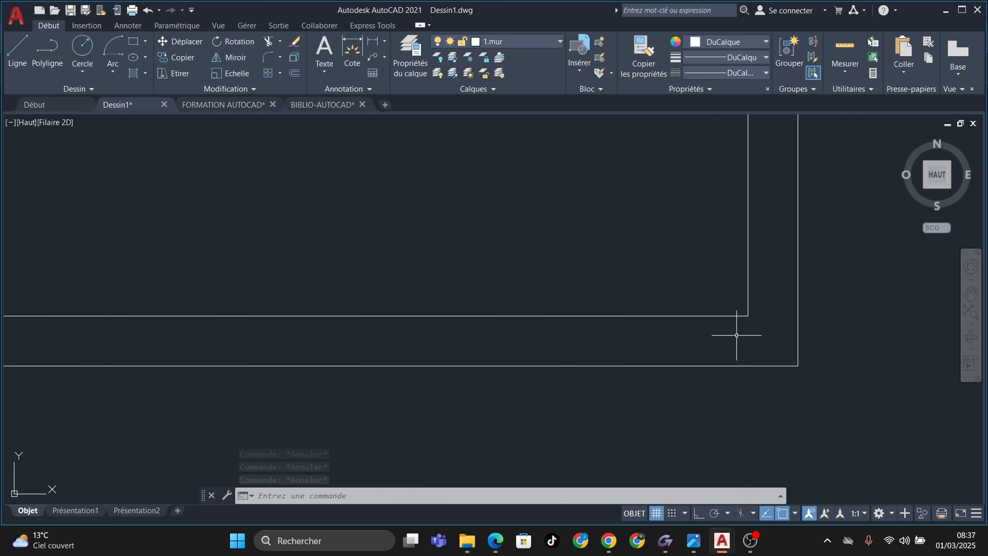
key("Escape")
scroll(691, 370, "down", 4)
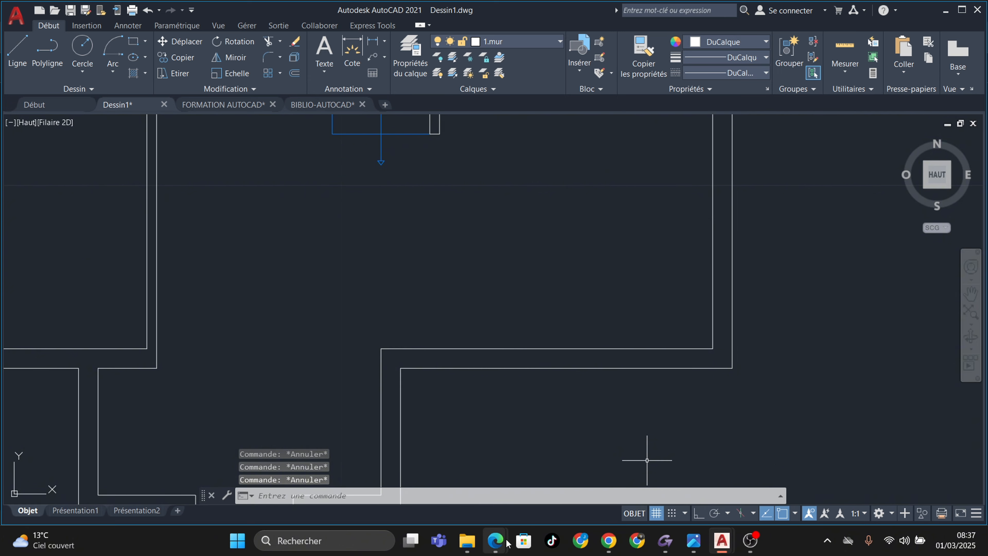
Switch to the reference PDF in Edge and examine the window positions and dimensions along the exterior walls
mouse_move(502, 542)
left_click(479, 477)
middle_click_drag(699, 268, 703, 318)
scroll(718, 188, "up", 1)
scroll(718, 191, "up", 3)
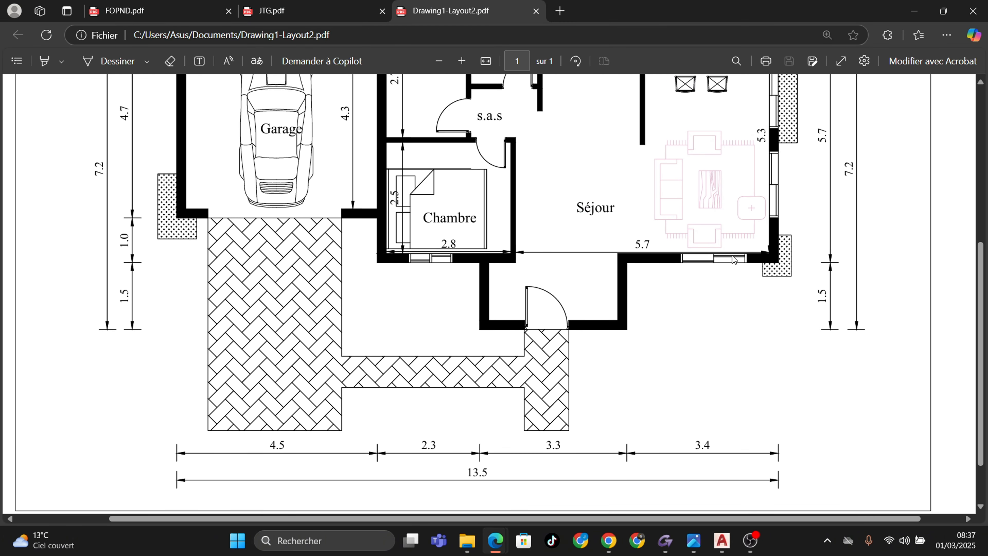
scroll(802, 287, "up", 3)
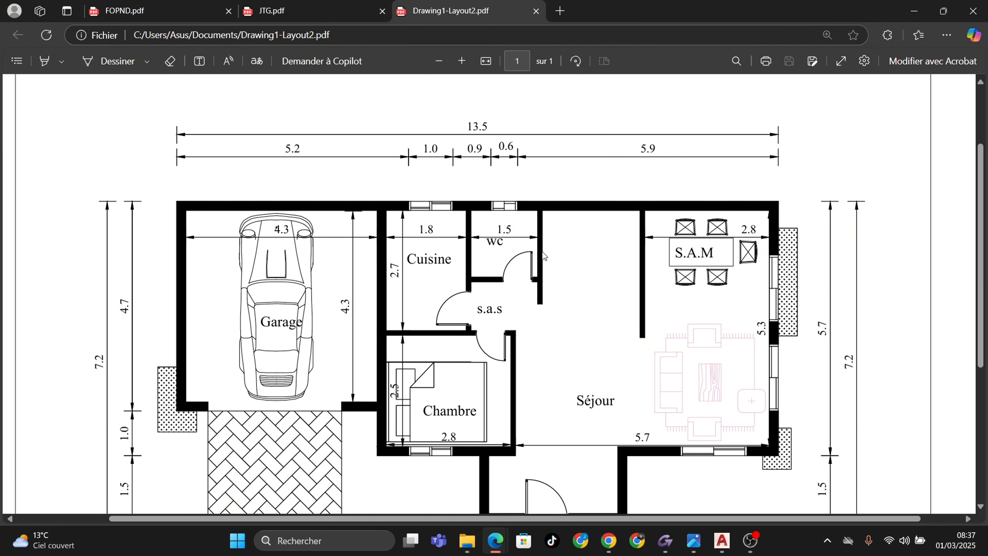
left_click(913, 11)
In AutoCAD, offset the entrance porch's outer side wall line by 1 along the living room's front wall to mark a window edge
scroll(523, 363, "down", 5)
scroll(492, 366, "up", 6)
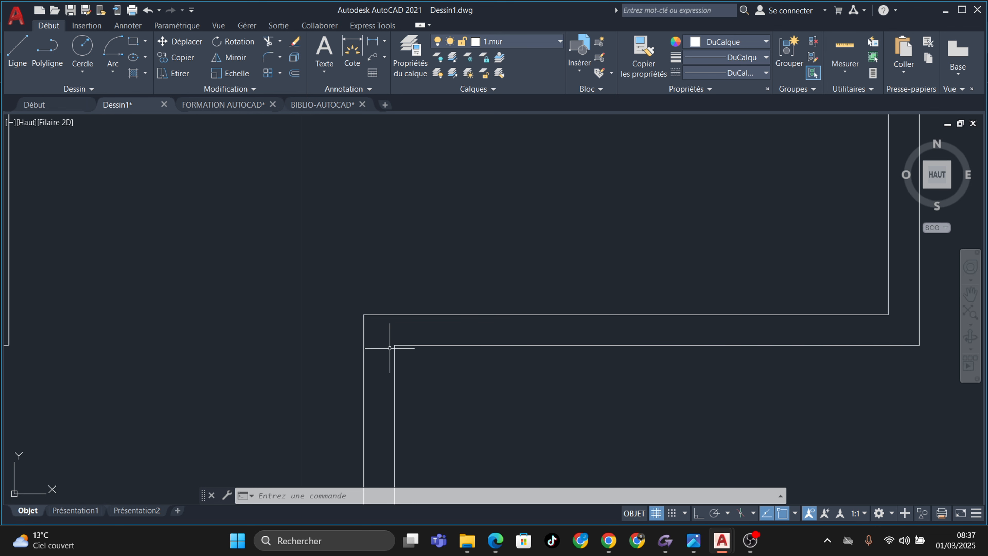
scroll(462, 332, "down", 5)
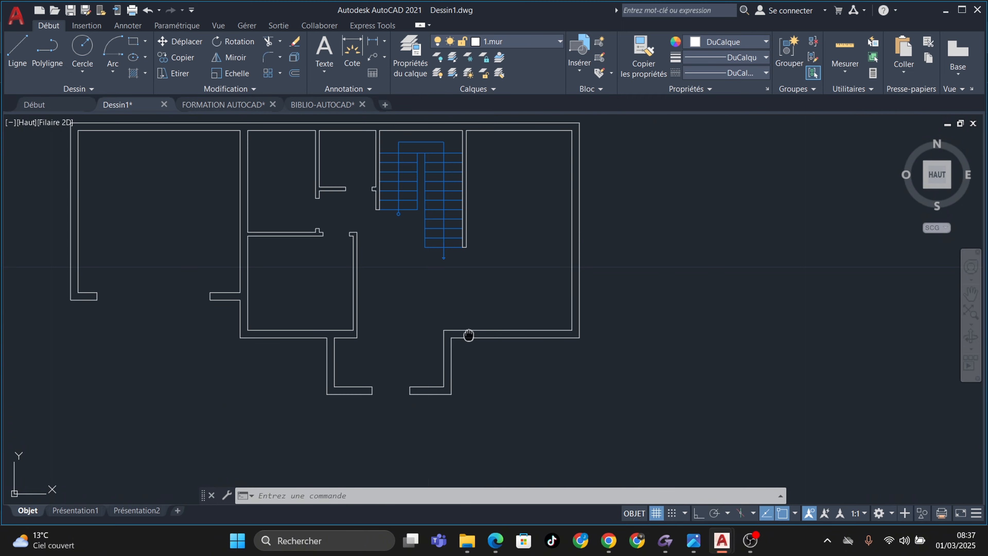
scroll(467, 335, "up", 3)
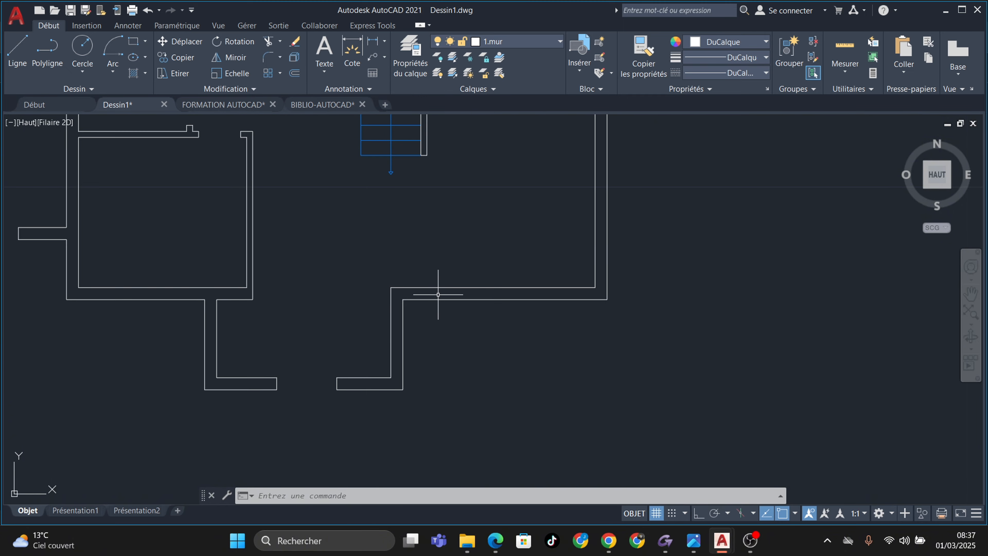
left_click(295, 73)
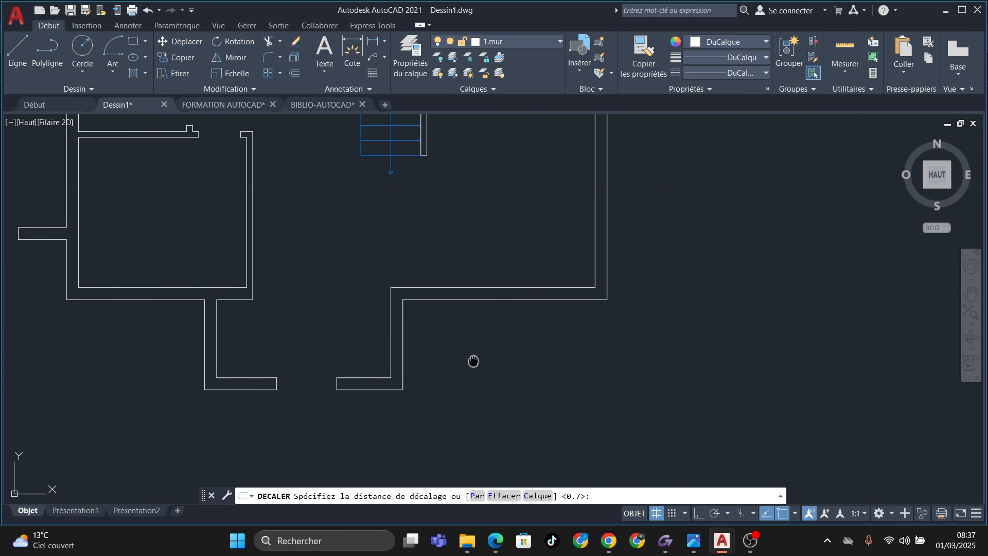
middle_click_drag(473, 361, 473, 359)
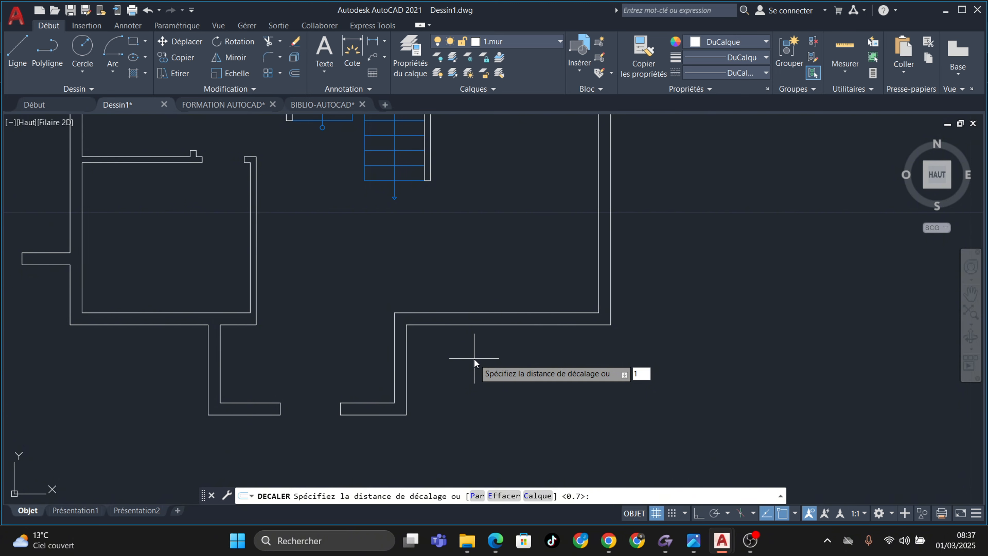
key("Return")
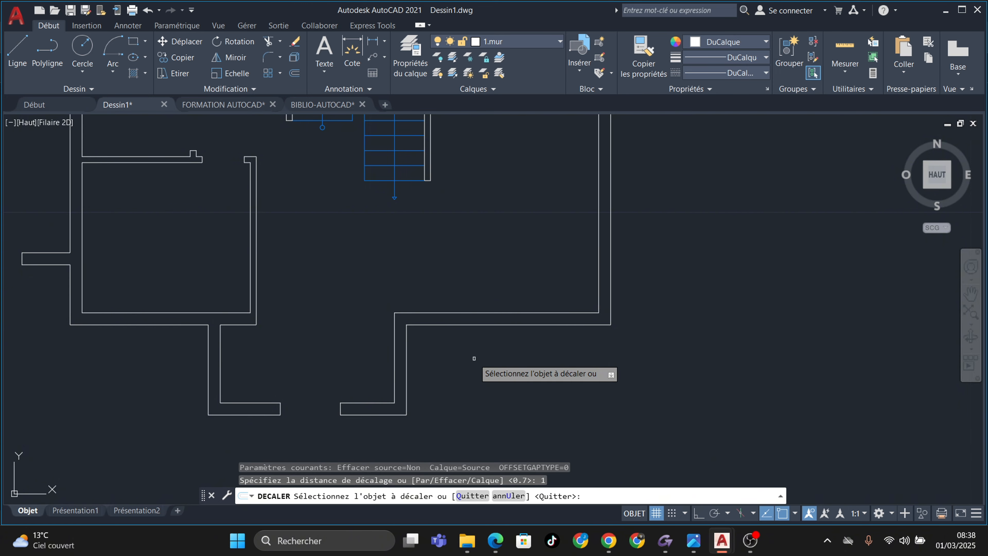
left_click(407, 345)
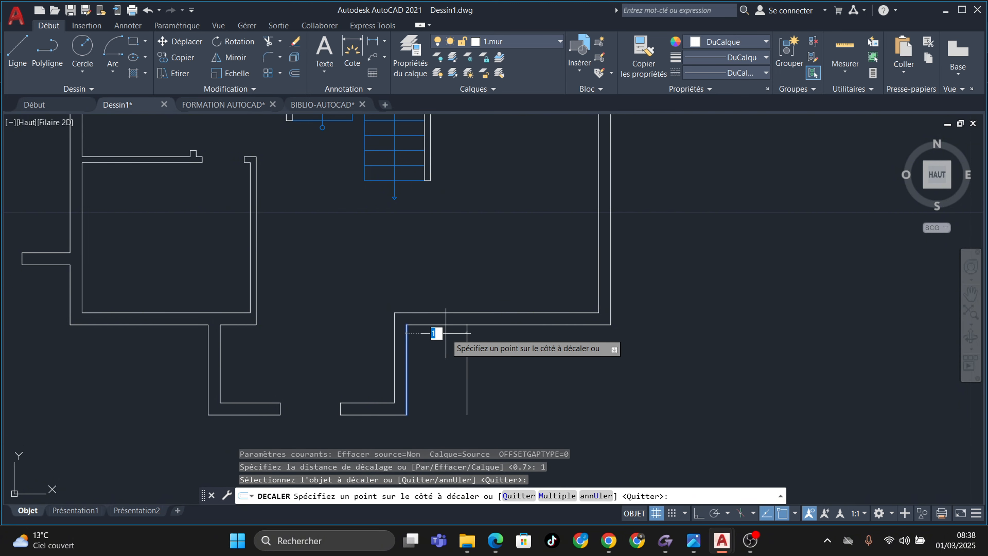
Abandon the running offset and offset the entrance porch's right outer wall line 0.6 to the right
key("Escape")
key("Escape")
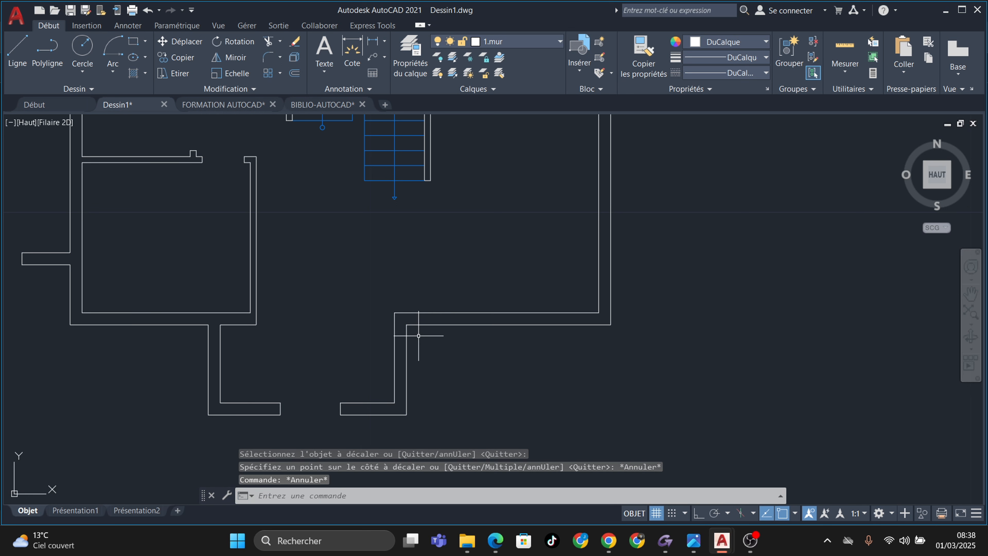
key("Return")
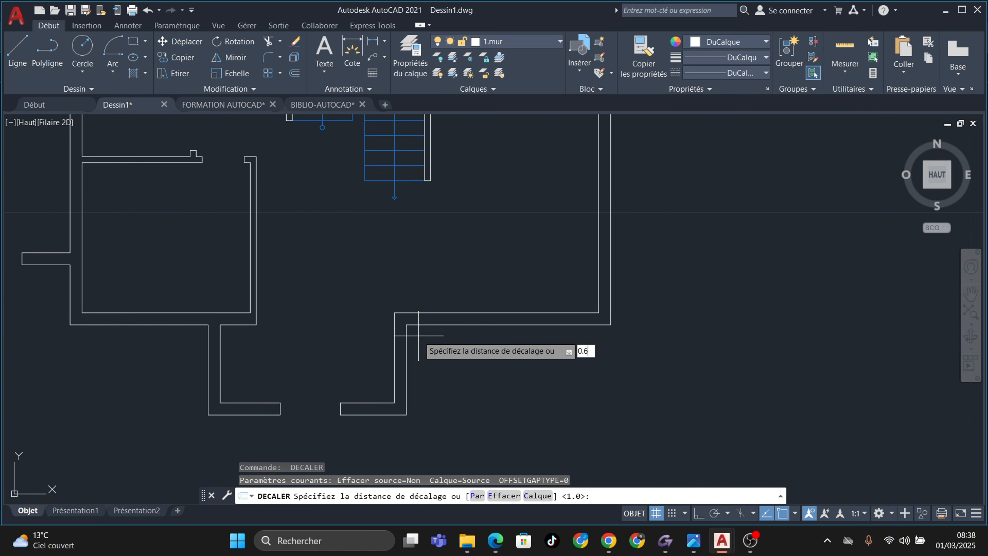
key("Return")
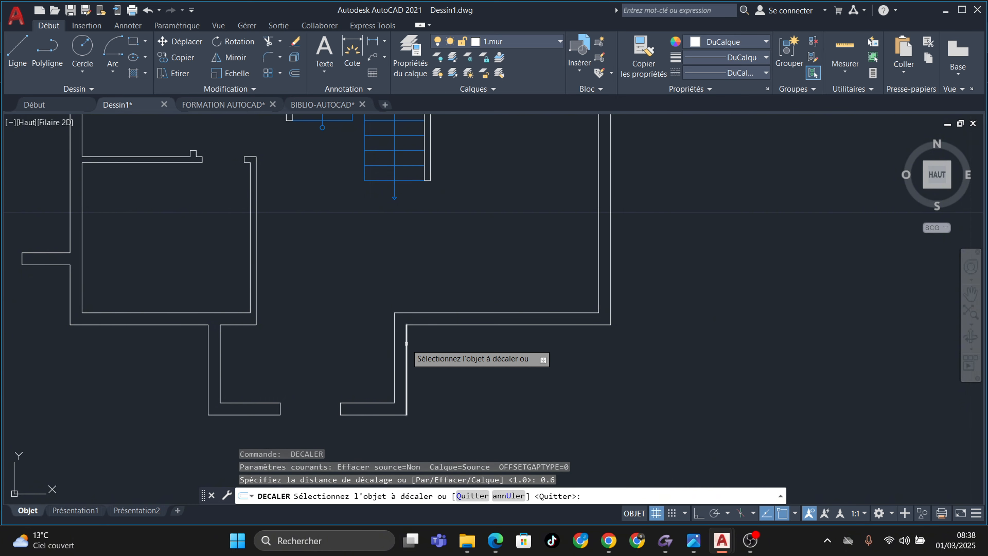
left_click(406, 340)
left_click(468, 344)
scroll(431, 286, "up", 4)
scroll(432, 288, "down", 4)
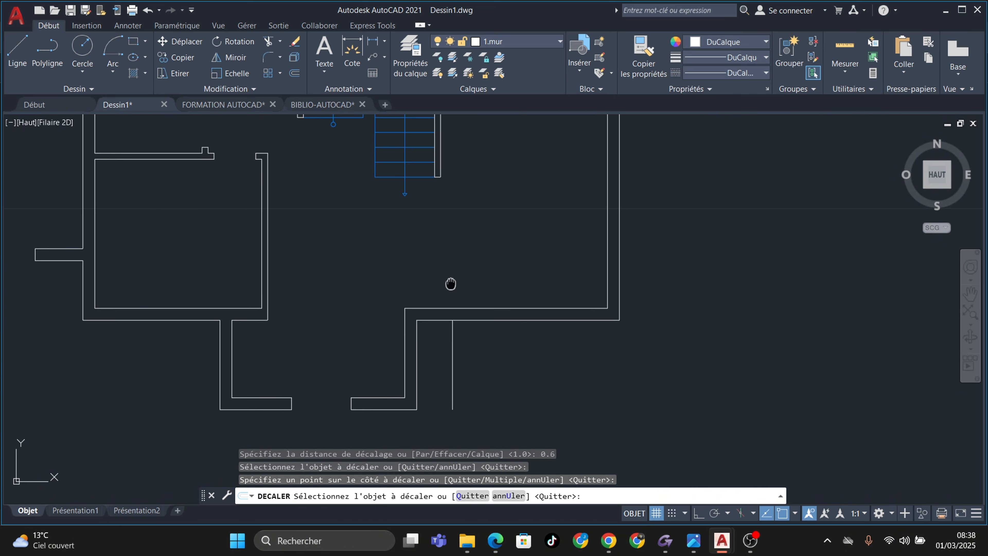
Offset the new vertical line beside the porch 1.5 to the right
key("Return")
key("Return")
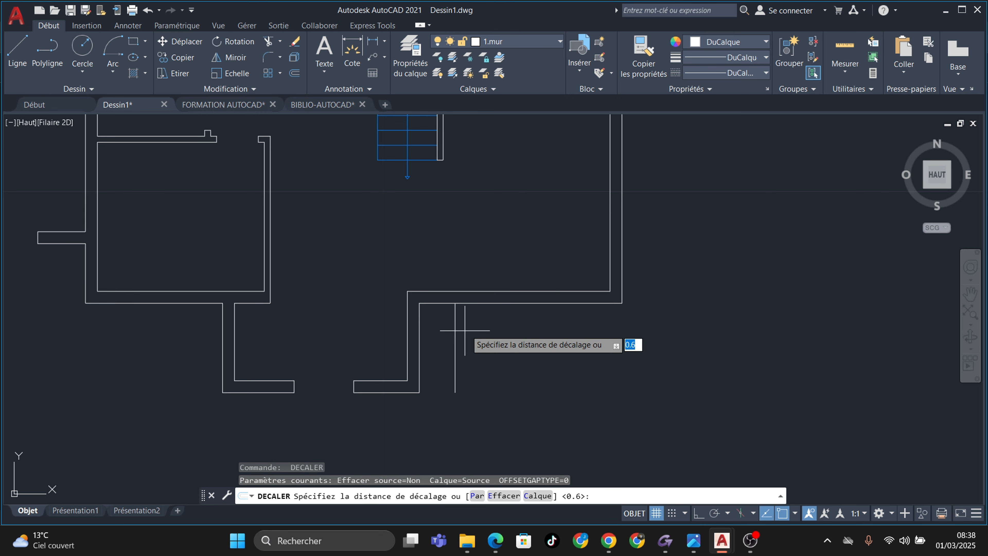
key("Return")
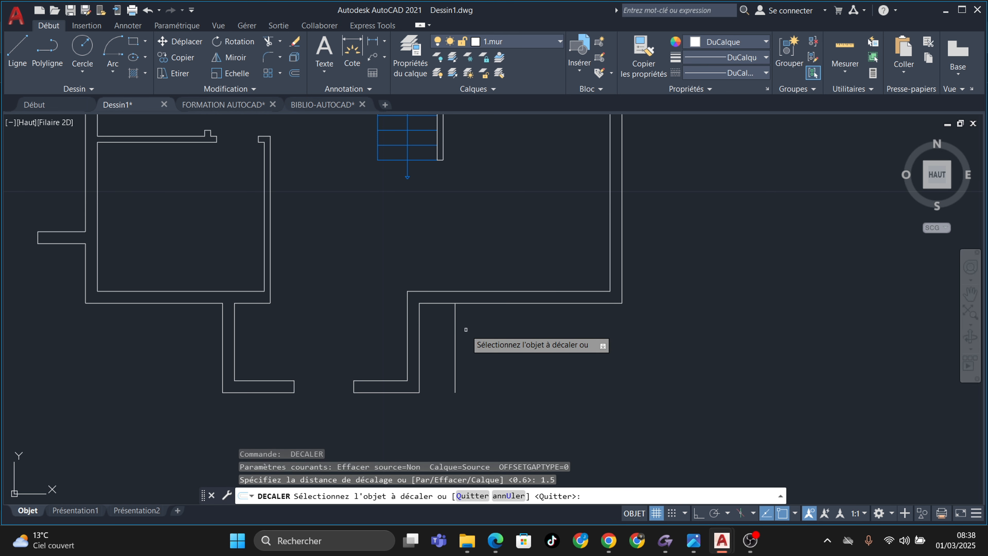
left_click(455, 322)
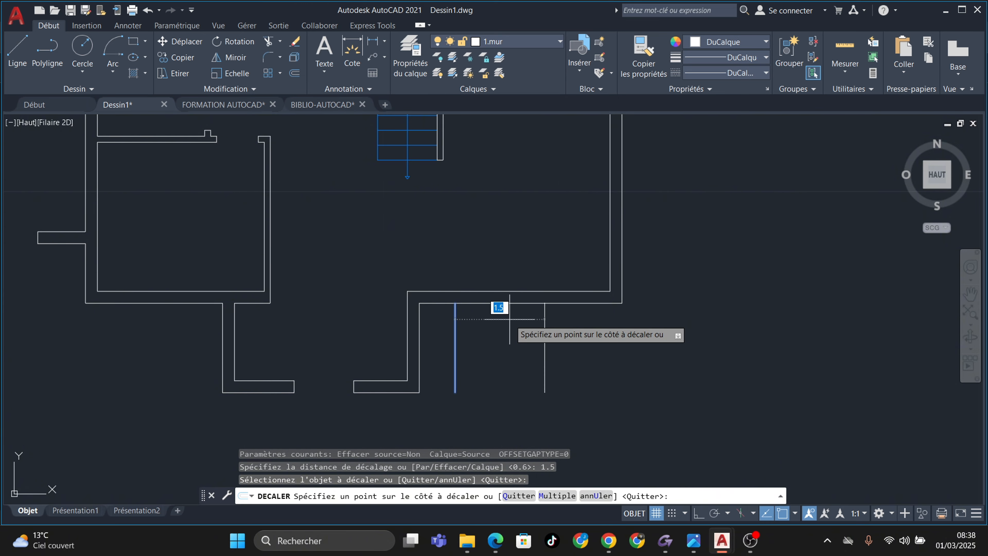
left_click(501, 354)
scroll(572, 311, "up", 2)
key("Escape")
key("Escape")
key("Escape")
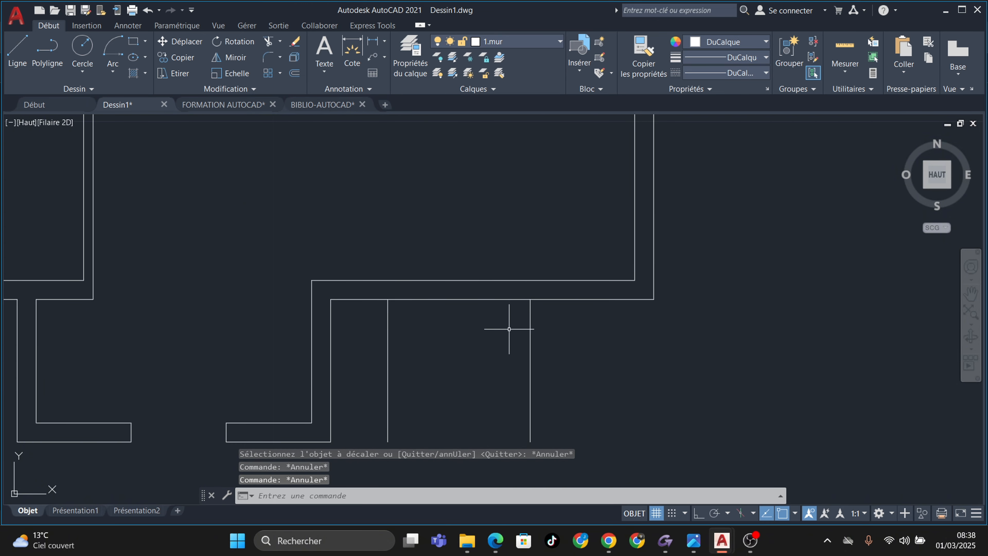
Stretch the upper ends of both vertical offset lines up to the inner face of the lower-right wall
left_click(388, 307)
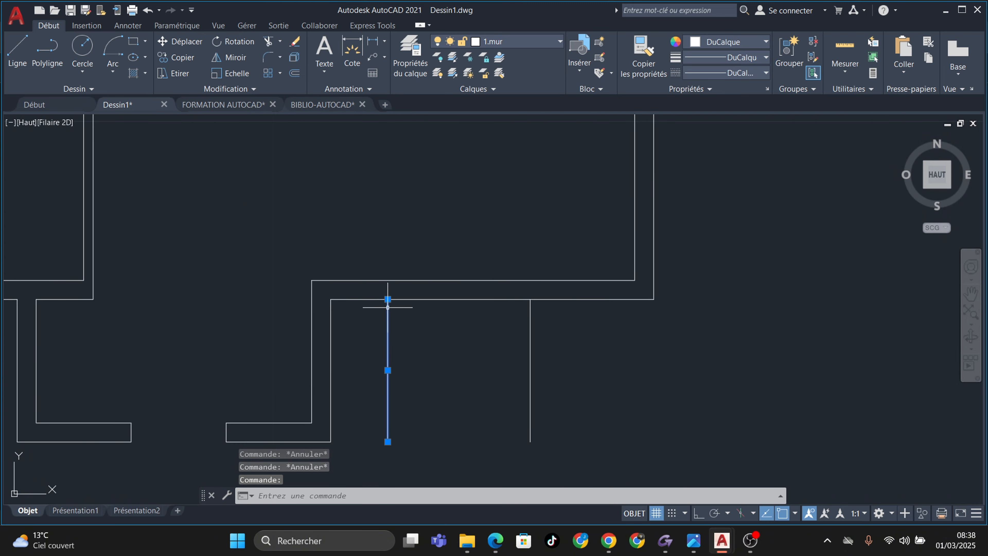
left_click(388, 299)
key("Escape")
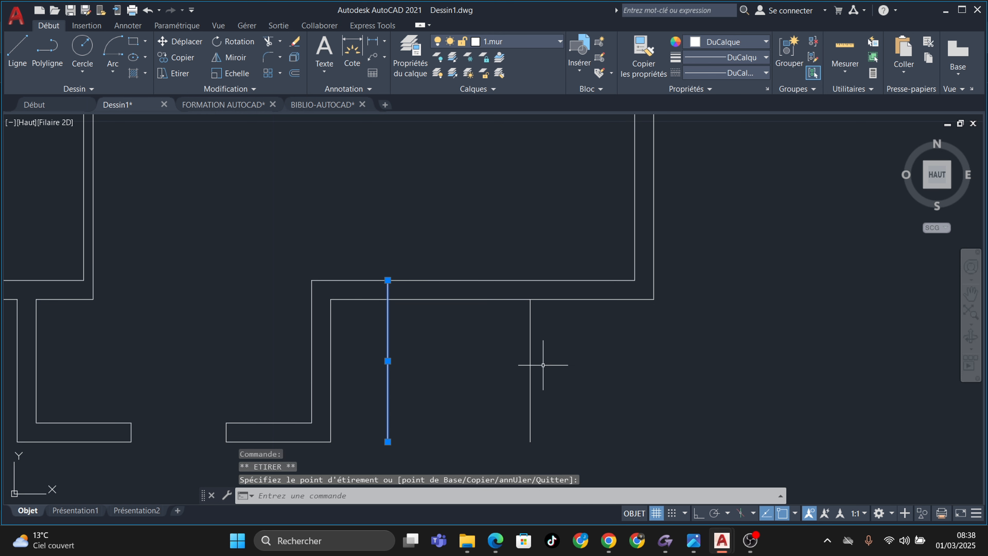
key("Escape")
left_click(529, 337)
left_click(530, 299)
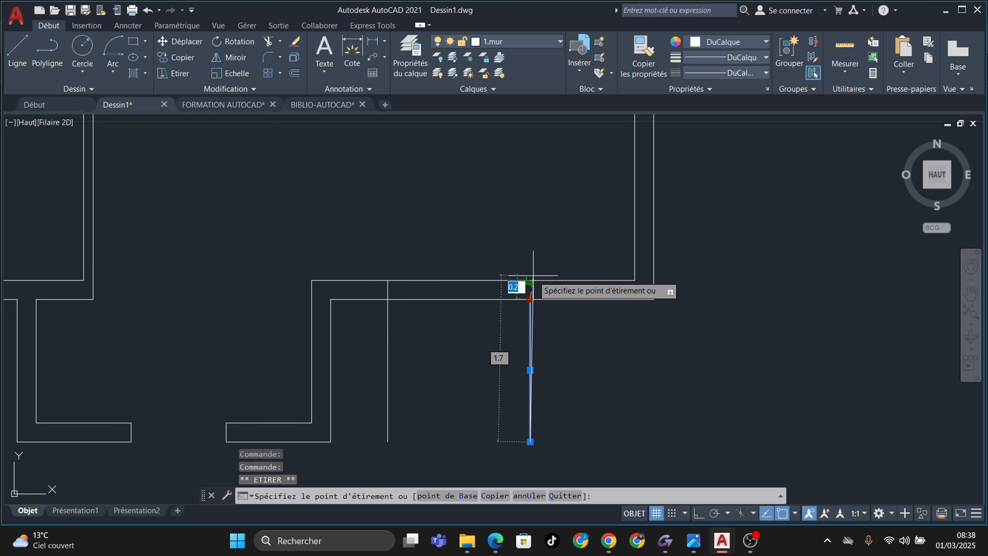
scroll(531, 280, "down", 2)
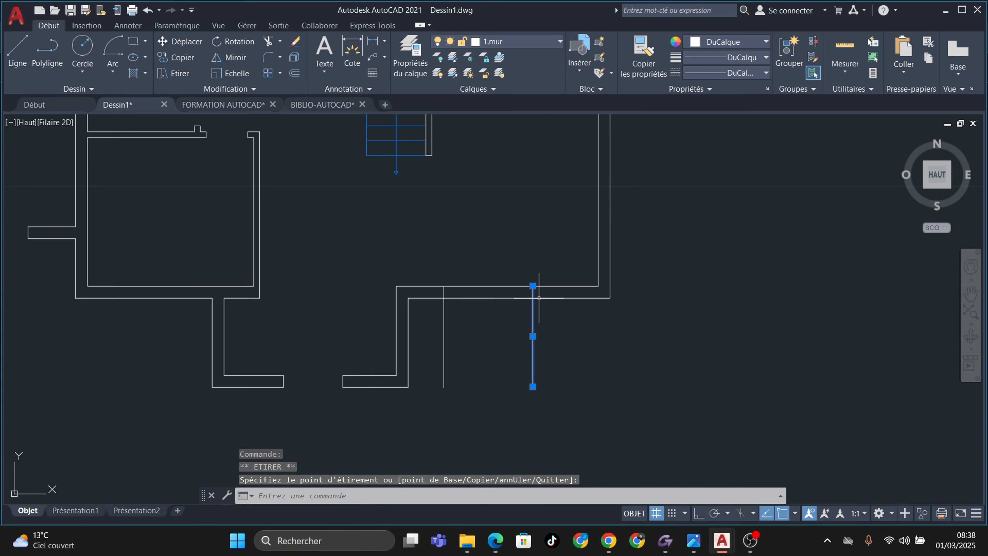
key("Escape")
key("Escape")
key("Escape")
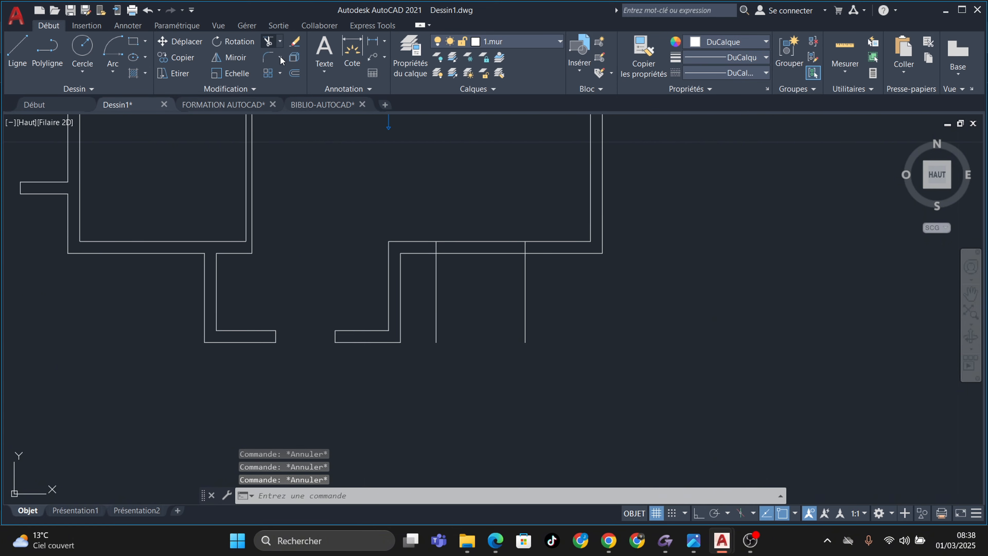
Trim the wall lines between the two vertical lines and their excess below the wall to form an opening
left_click(268, 41)
scroll(459, 229, "up", 1)
left_click_drag(460, 230, 436, 320)
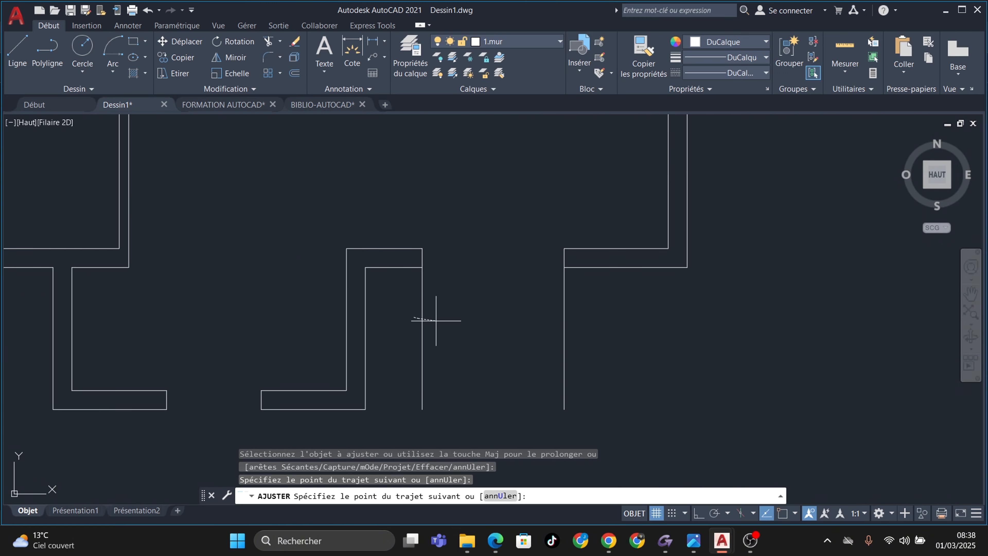
scroll(623, 325, "down", 4)
scroll(621, 333, "up", 4)
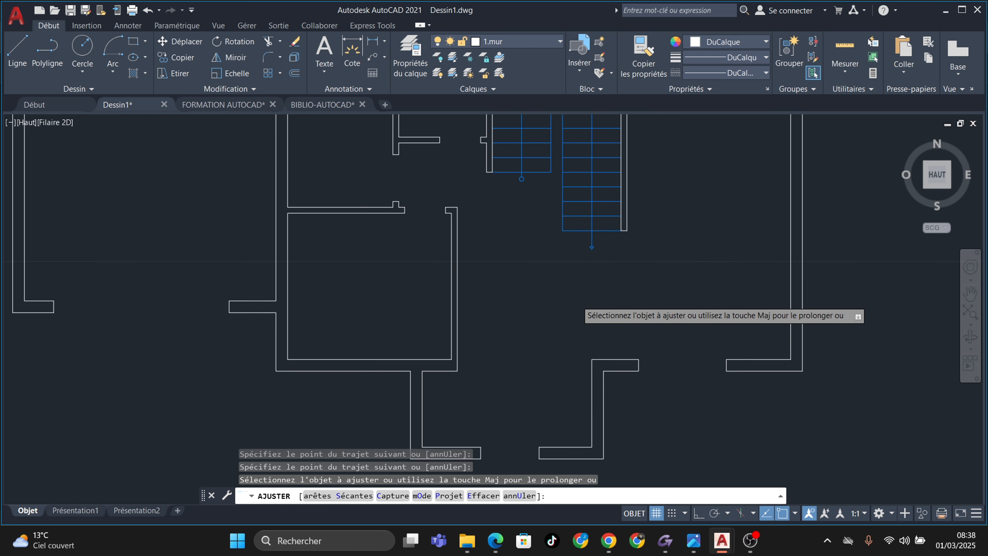
scroll(599, 391, "down", 4)
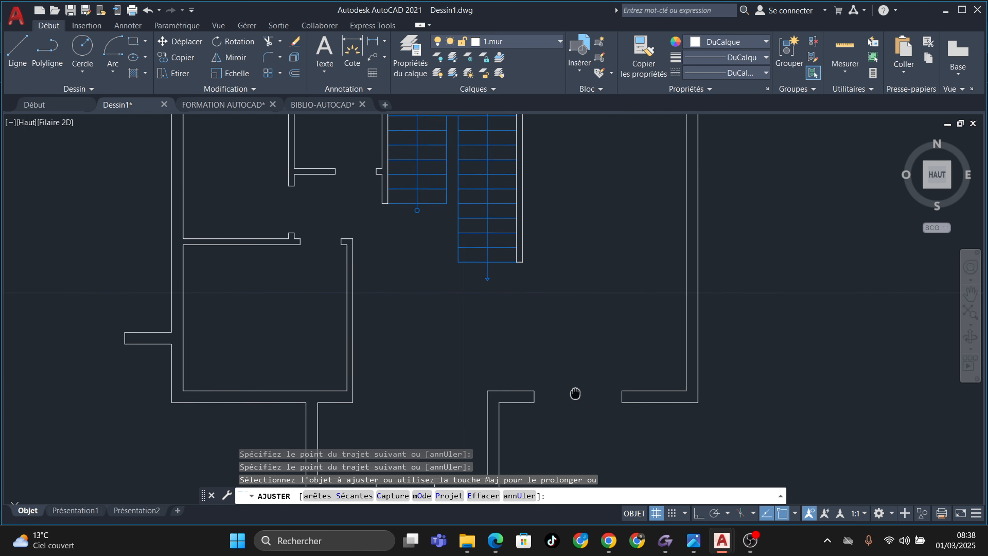
scroll(441, 342, "up", 5)
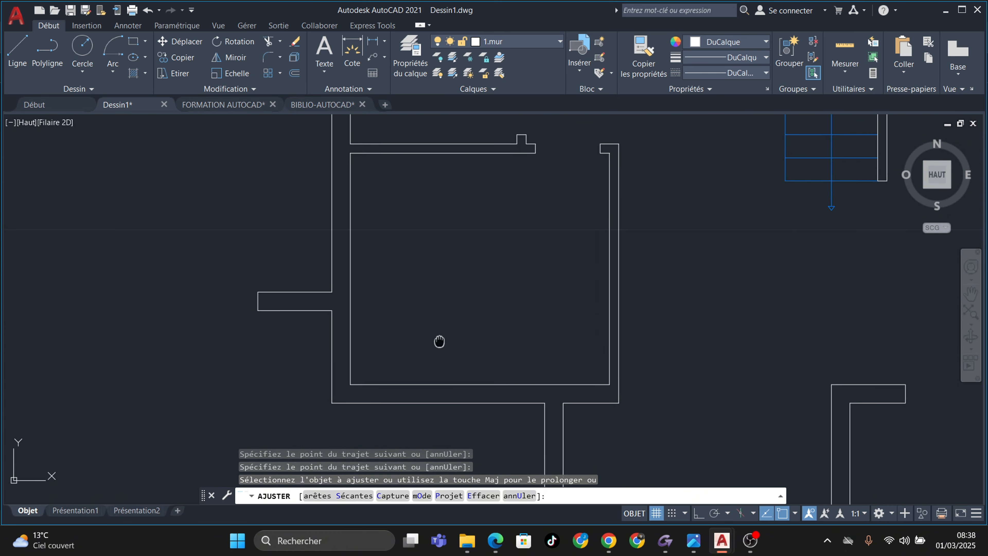
scroll(432, 321, "down", 4)
scroll(584, 312, "up", 6)
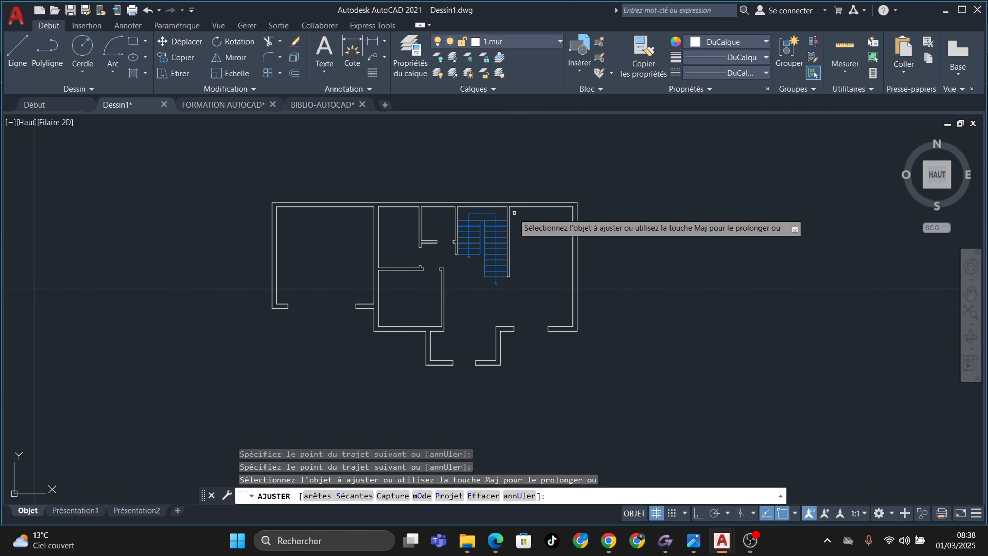
middle_click_drag(633, 233, 514, 184)
scroll(564, 226, "down", 4)
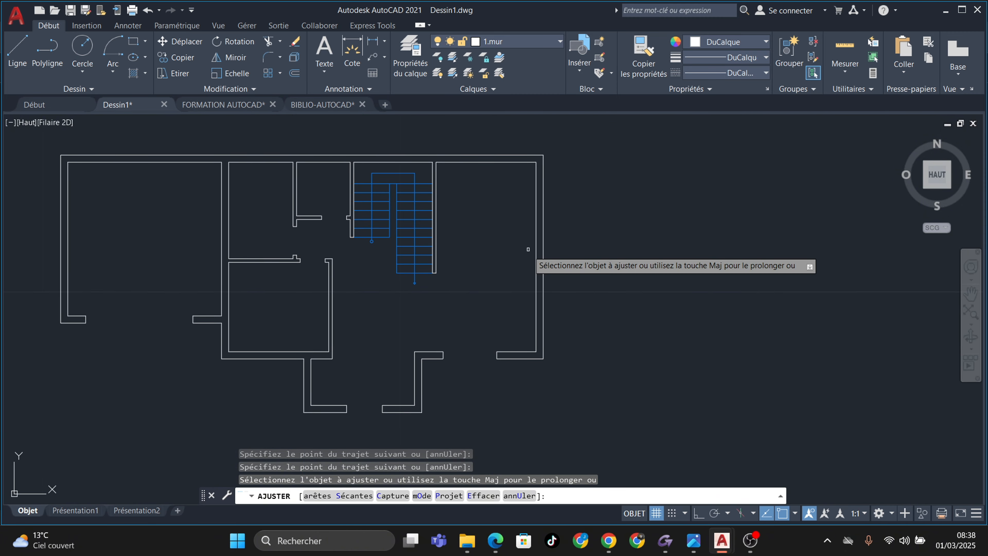
key("Escape")
Offset the inner line of the lower wall, between the opening and the right corner, 0.6 upward into the room
scroll(525, 365, "up", 4)
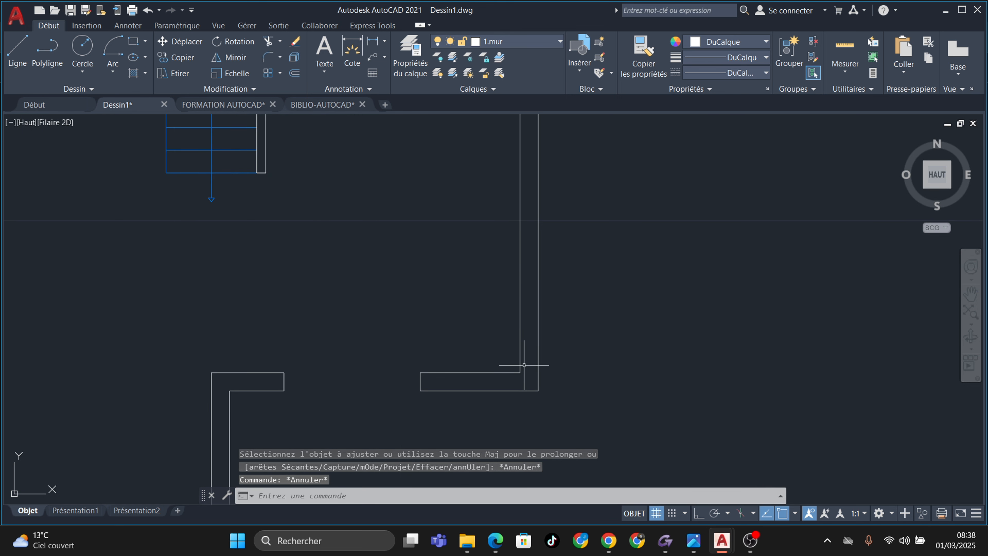
scroll(522, 374, "up", 2)
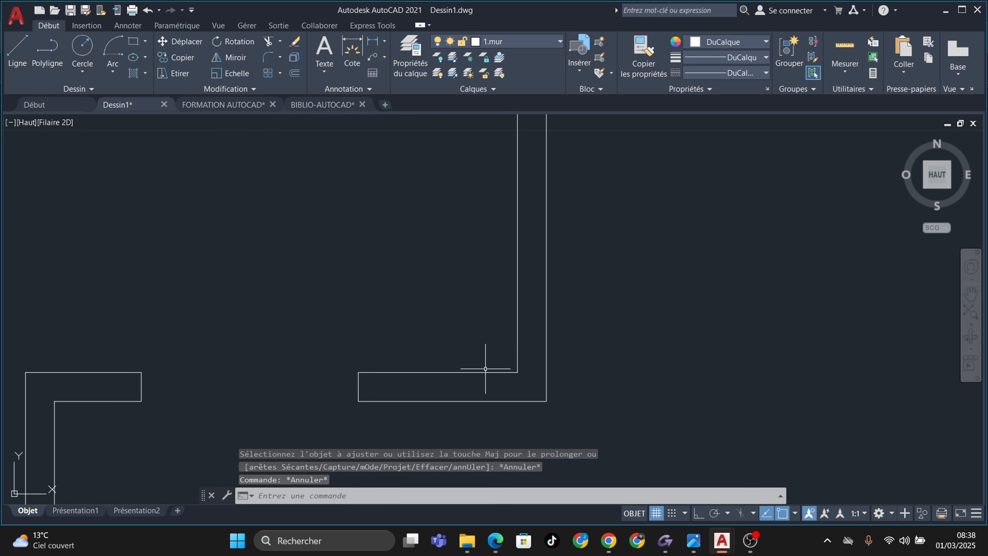
left_click(490, 373)
key("Escape")
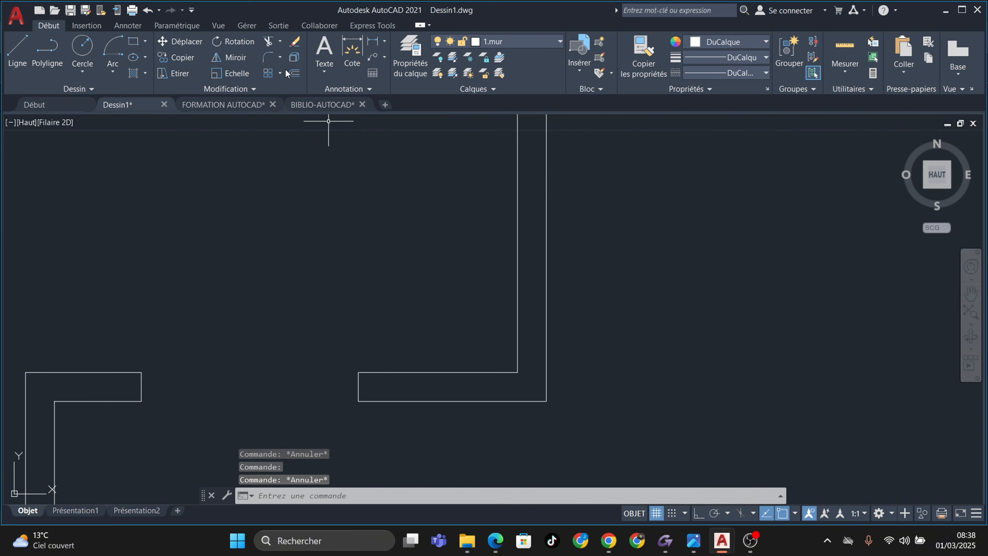
left_click(294, 73)
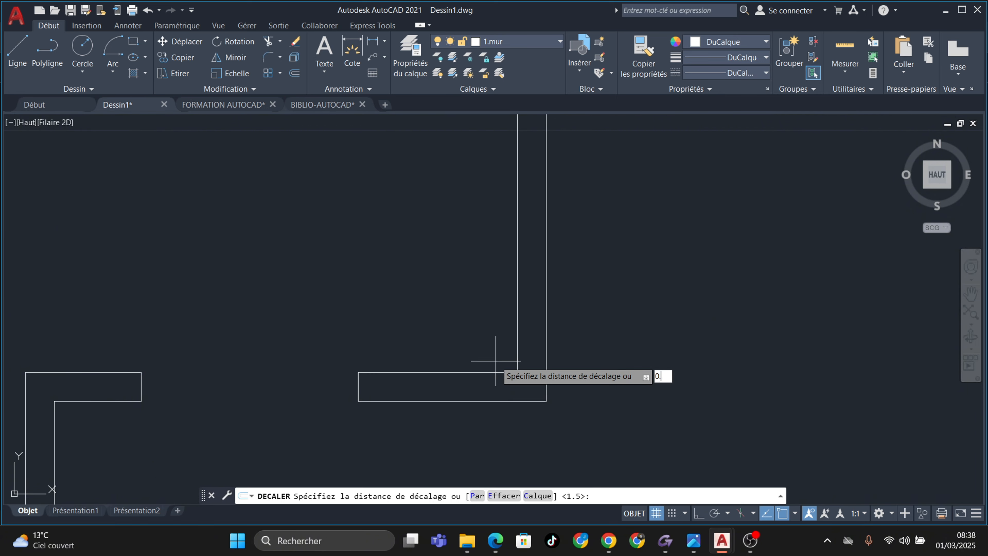
key("Return")
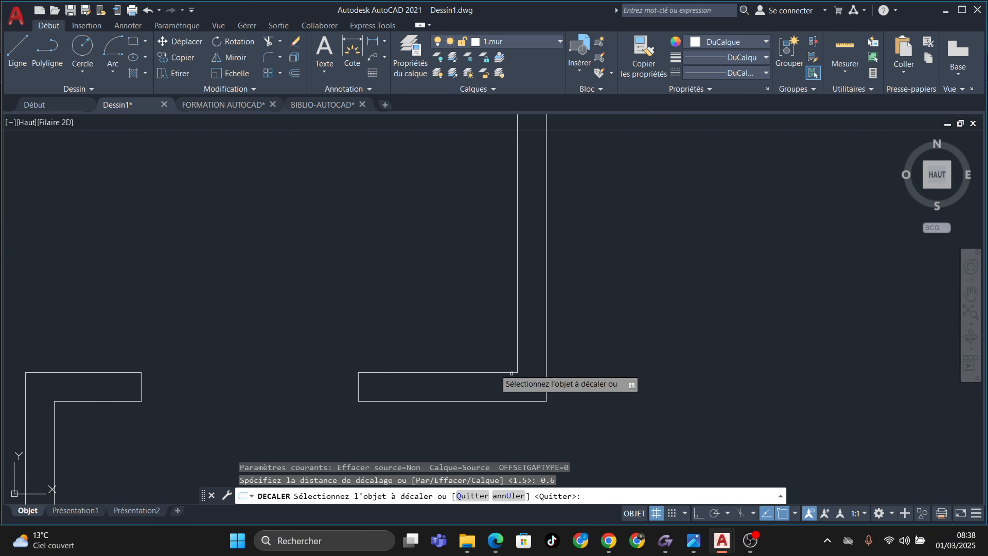
left_click(492, 372)
scroll(493, 311, "down", 6)
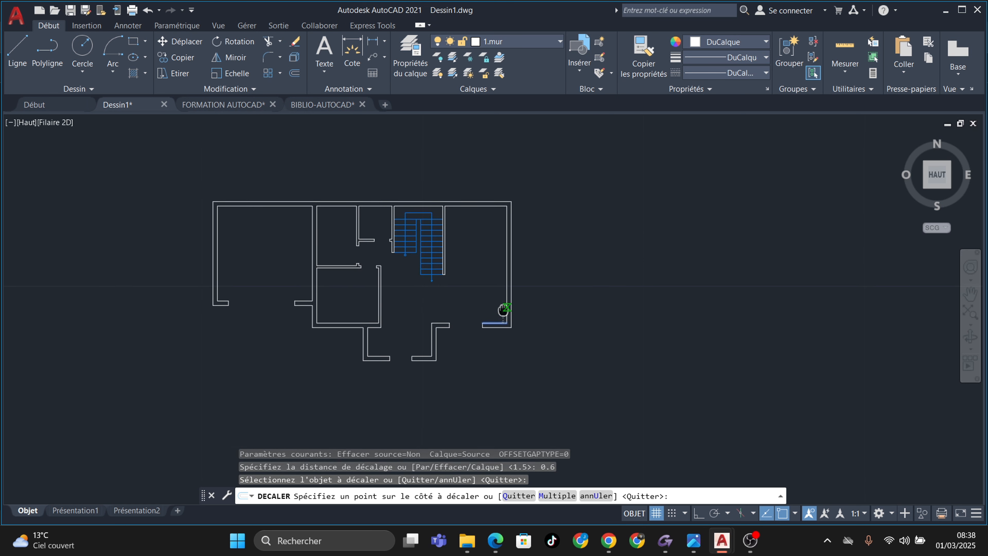
left_click(543, 317)
scroll(545, 323, "up", 6)
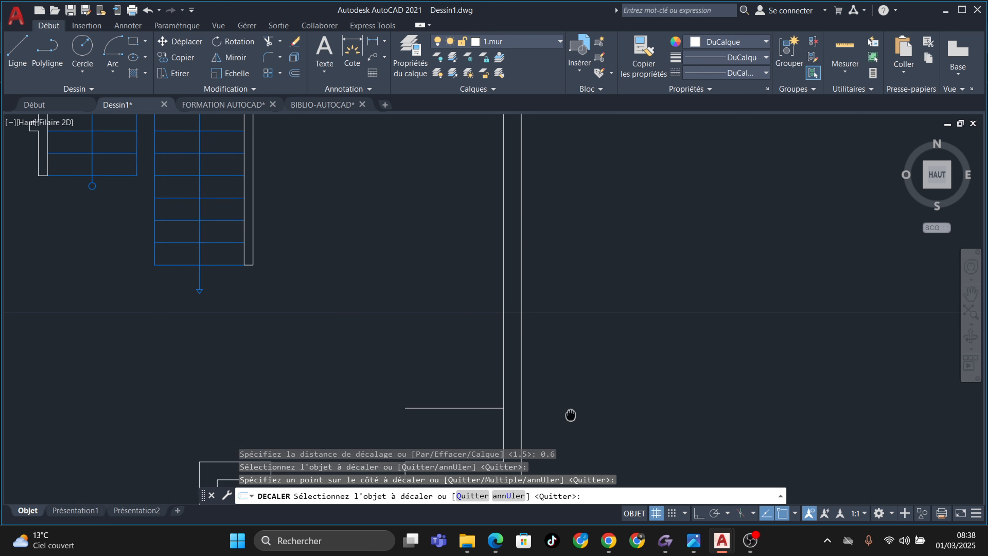
middle_click_drag(533, 323, 547, 292)
key("Escape")
Offset the new horizontal line by the right wall 1.5 upward
left_click(294, 74)
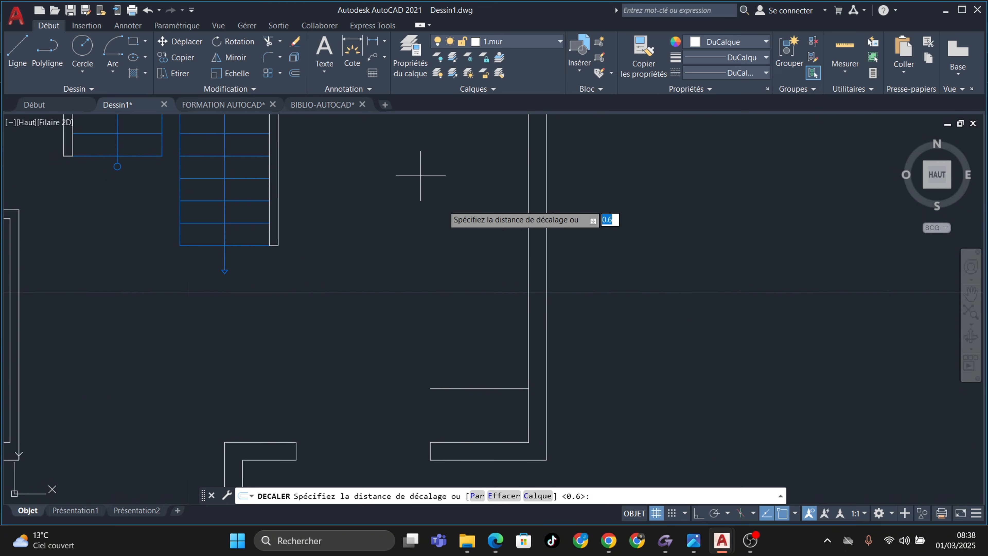
scroll(484, 311, "down", 4)
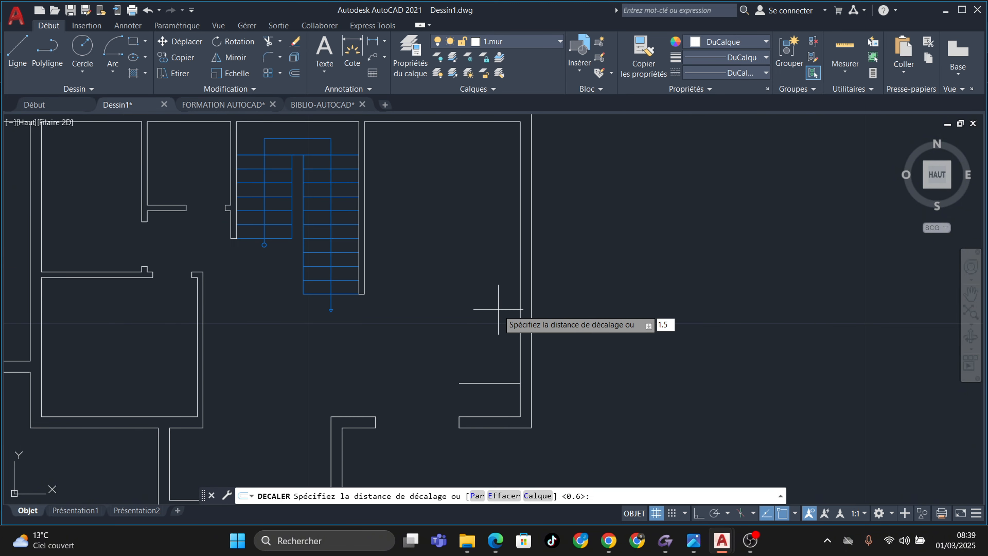
key("Return")
left_click(505, 383)
left_click(498, 312)
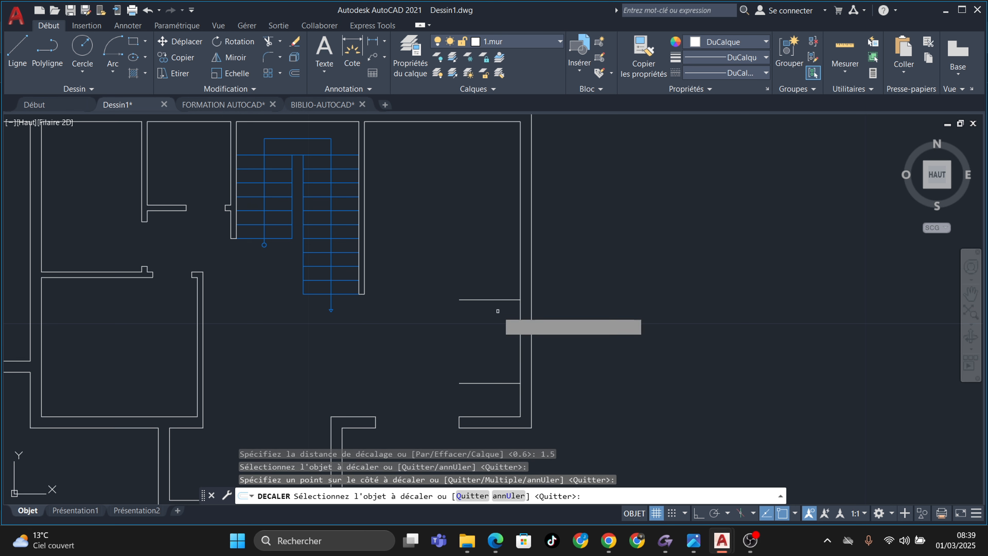
scroll(508, 237, "up", 2)
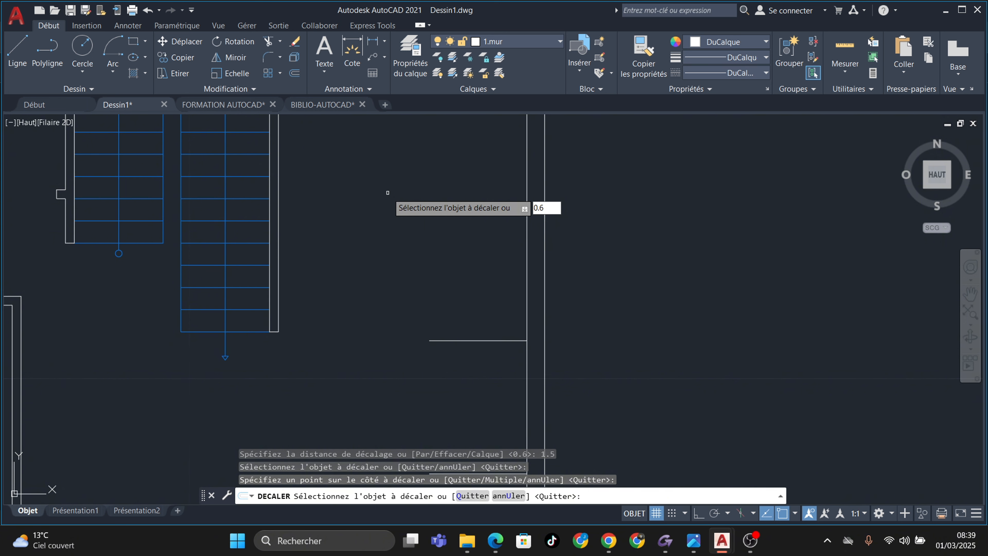
key("Return")
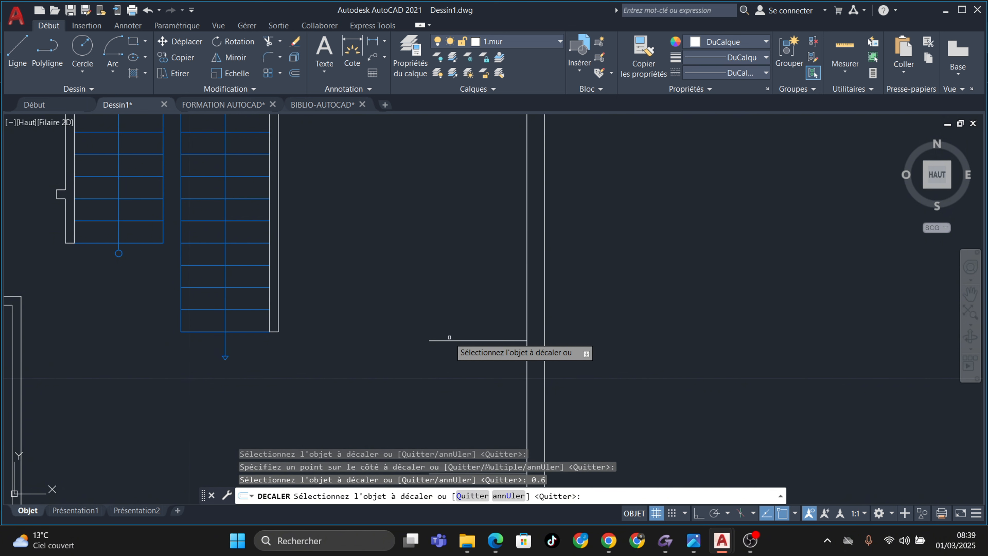
left_click(438, 341)
key("Escape")
Offset the upper of the two short horizontal lines by the right wall 0.6 upward
key("Return")
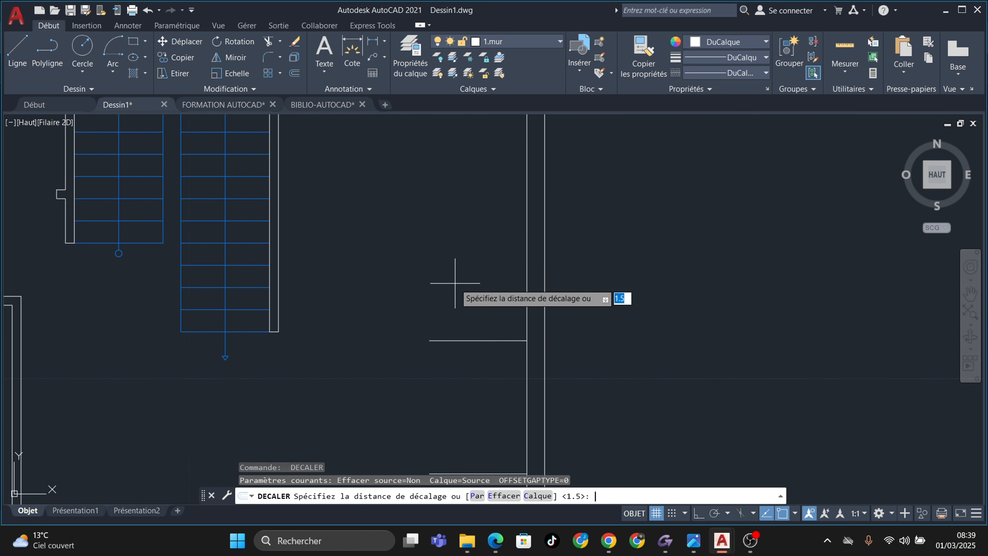
type("0.6")
key("Return")
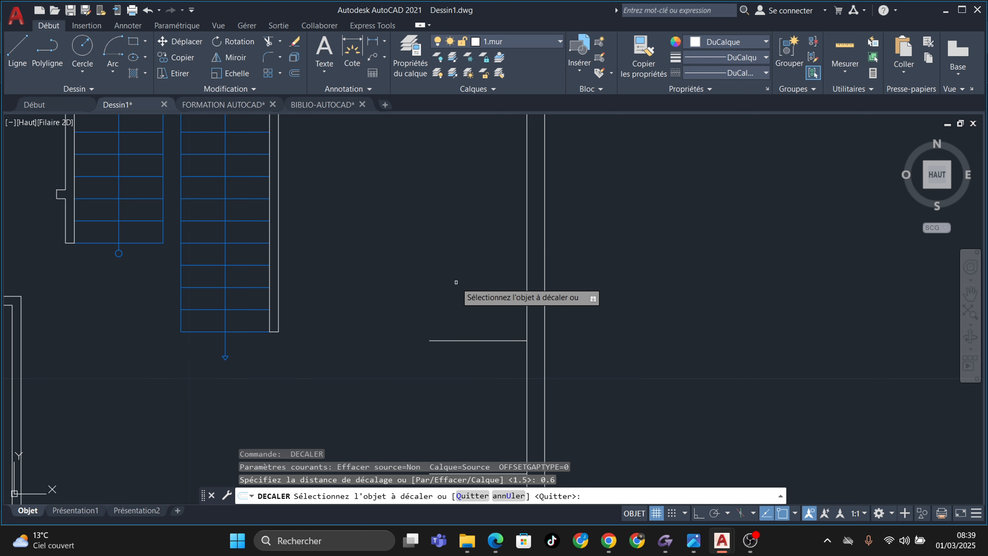
left_click(464, 341)
left_click(469, 280)
scroll(470, 273, "down", 4)
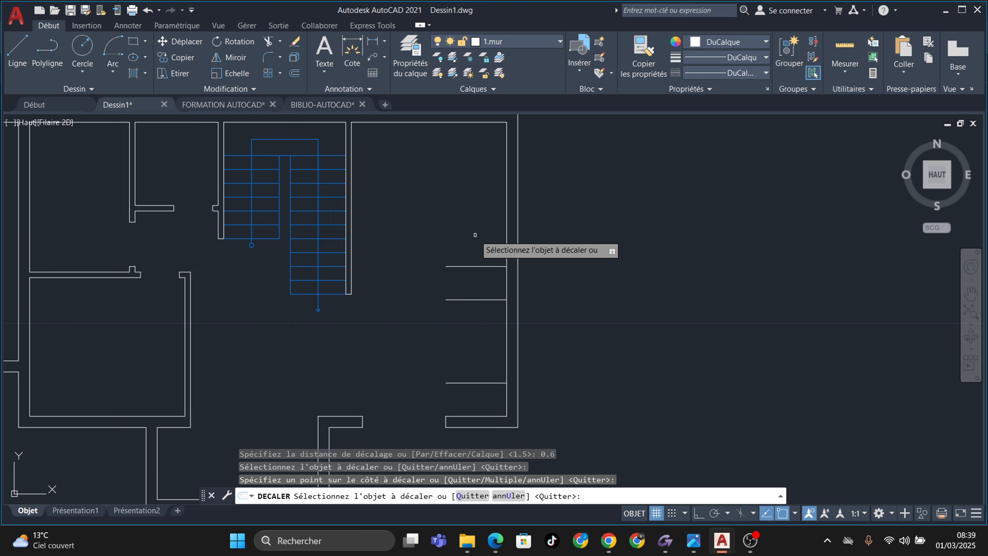
scroll(470, 288, "up", 5)
key("Return")
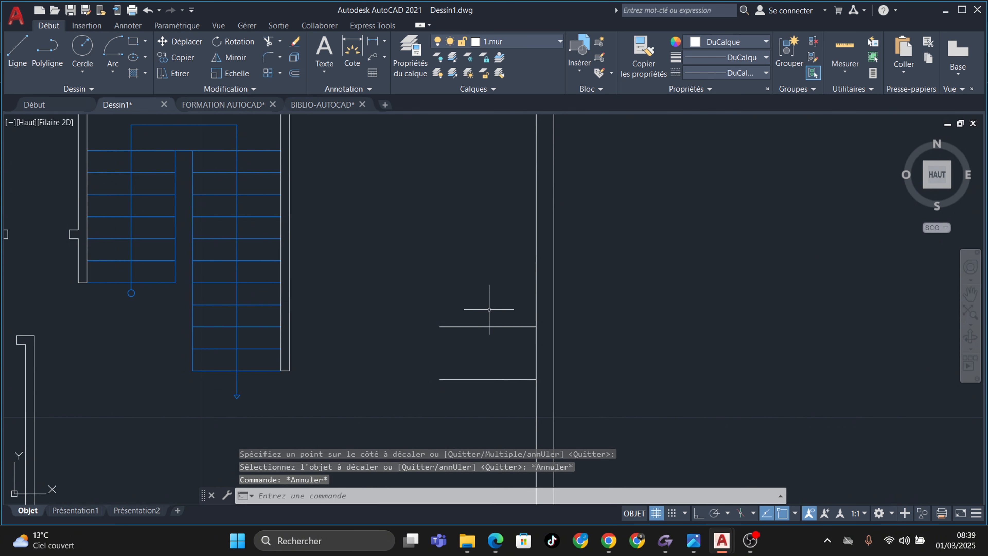
Offset the topmost short horizontal line by the right wall 1.5 upward
key("Return")
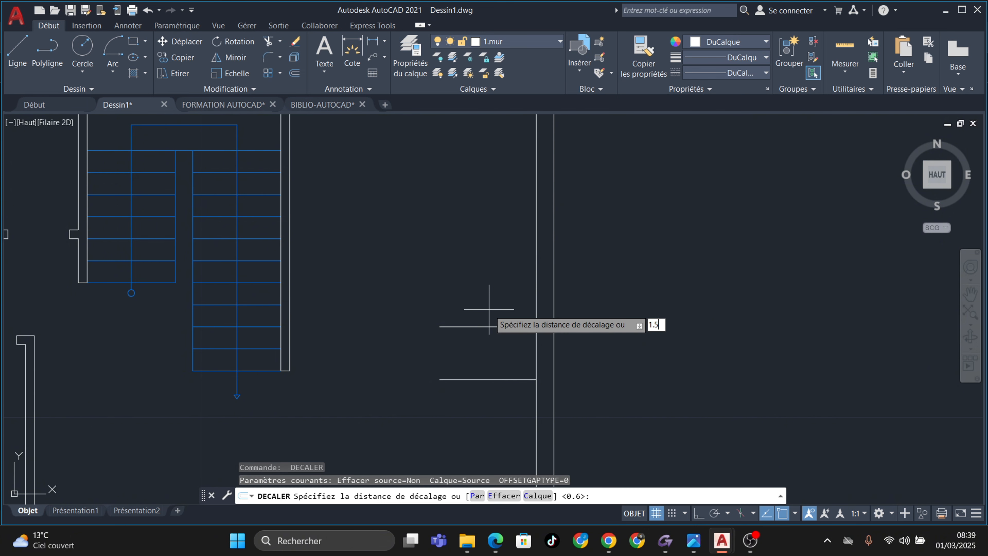
key("Return")
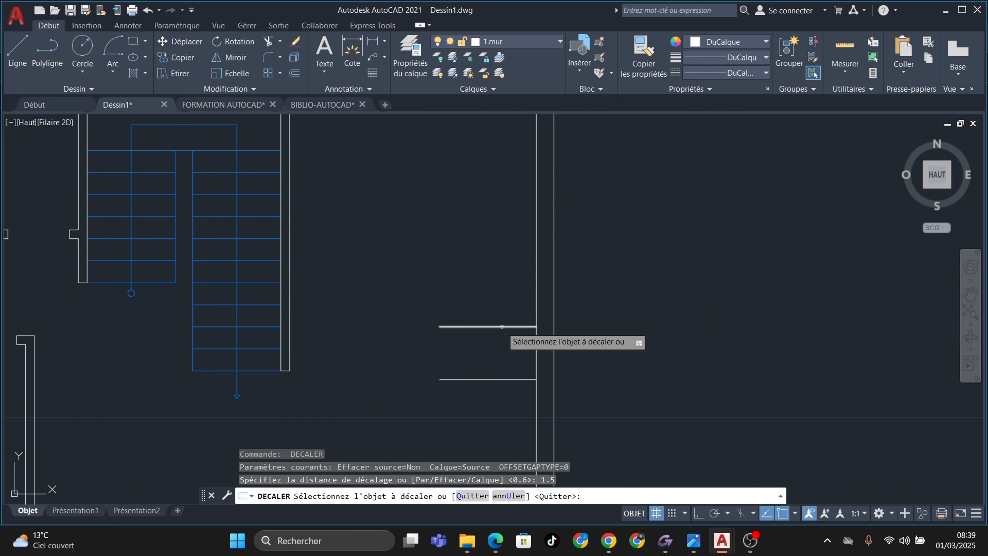
left_click(486, 326)
left_click(492, 222)
scroll(519, 269, "down", 4)
scroll(557, 319, "up", 2)
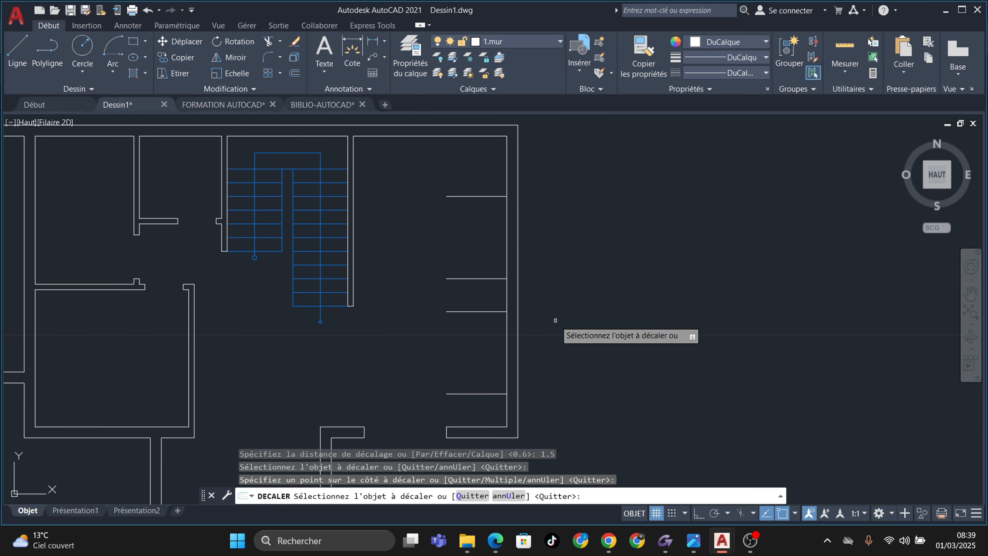
key("Escape")
key("Escape")
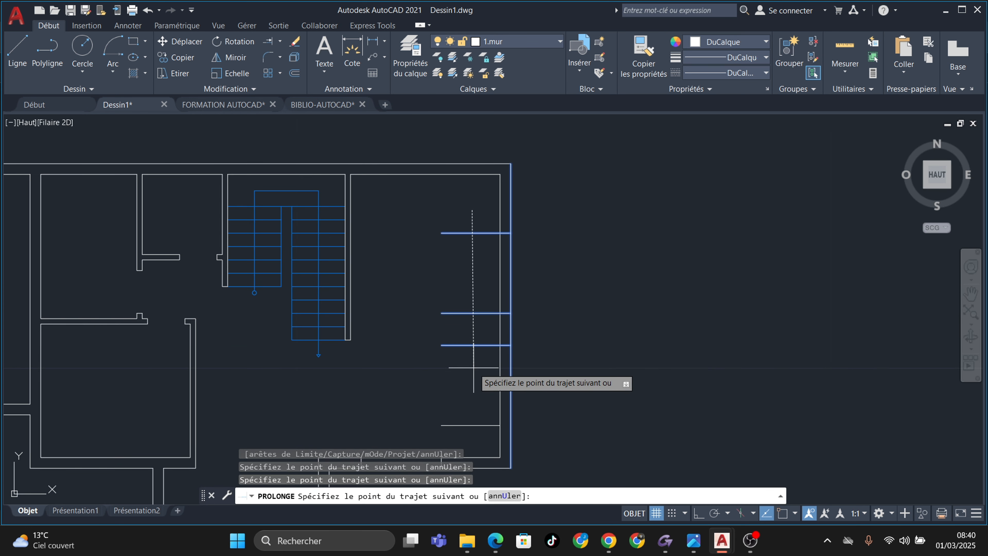
Extend the four short horizontal lines by the right wall to its outer line
key("Return")
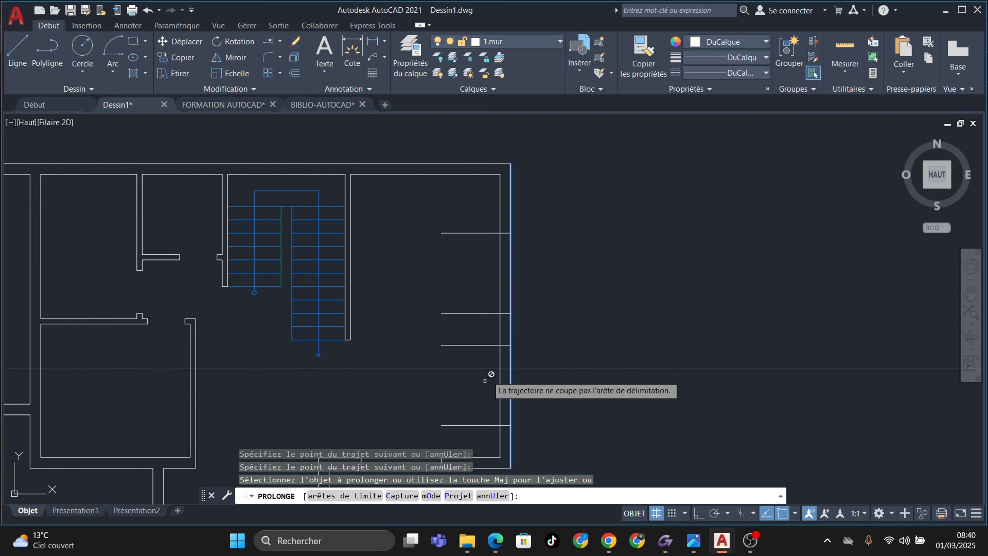
middle_click_drag(575, 353, 631, 284)
key("Escape")
key("Escape")
key("Escape")
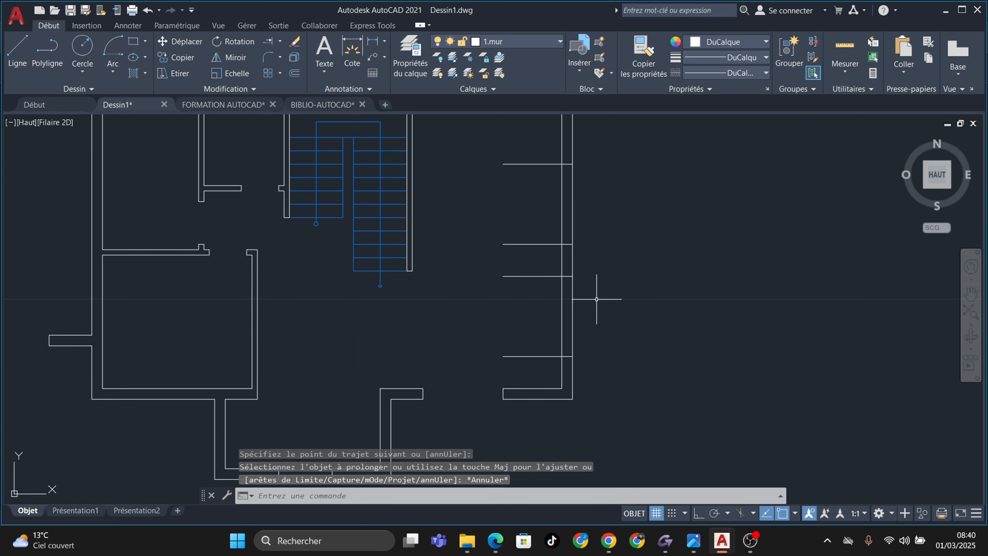
Trim the right wall between the upper pair of horizontal lines, including the upper line's excess inside the room, to form an opening
middle_click_drag(523, 286, 520, 317)
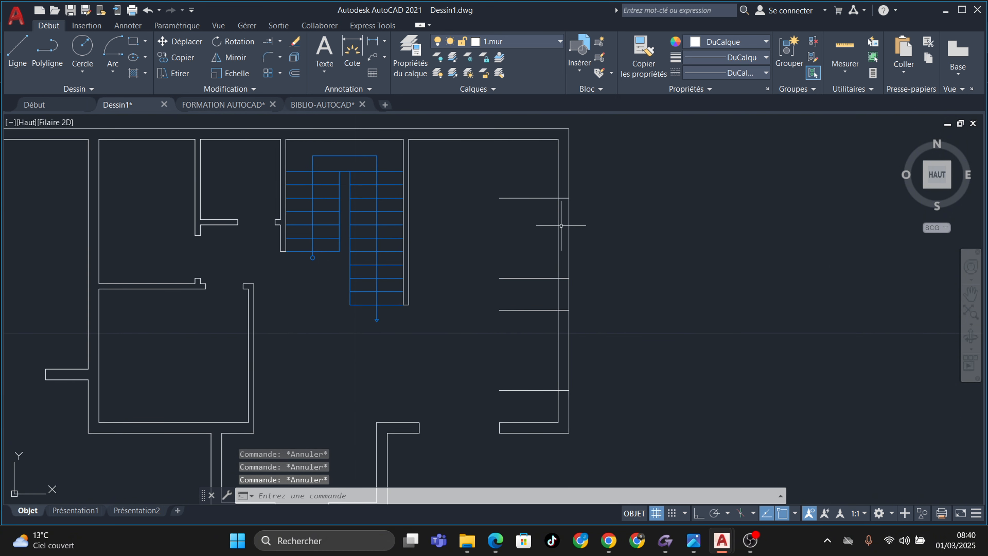
scroll(566, 177, "up", 2)
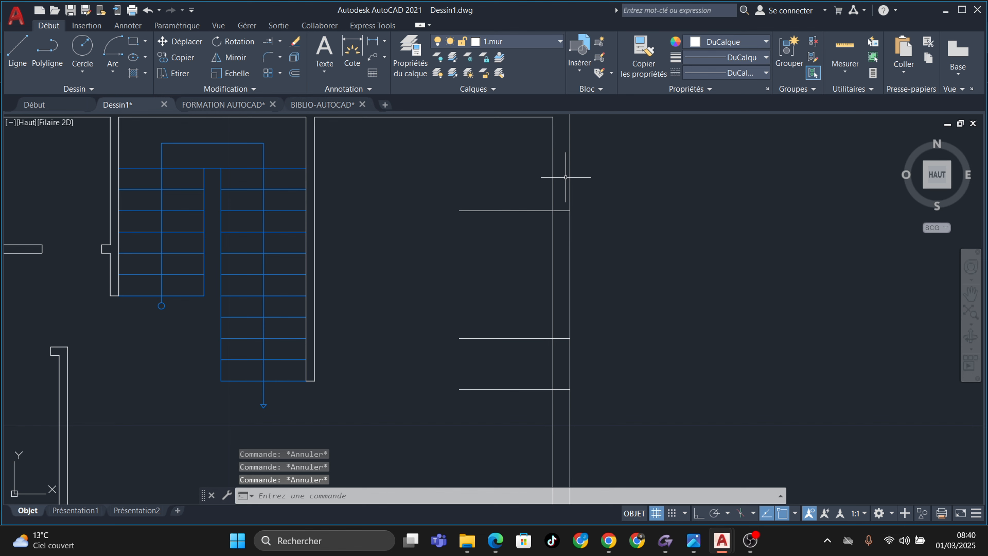
left_click(280, 42)
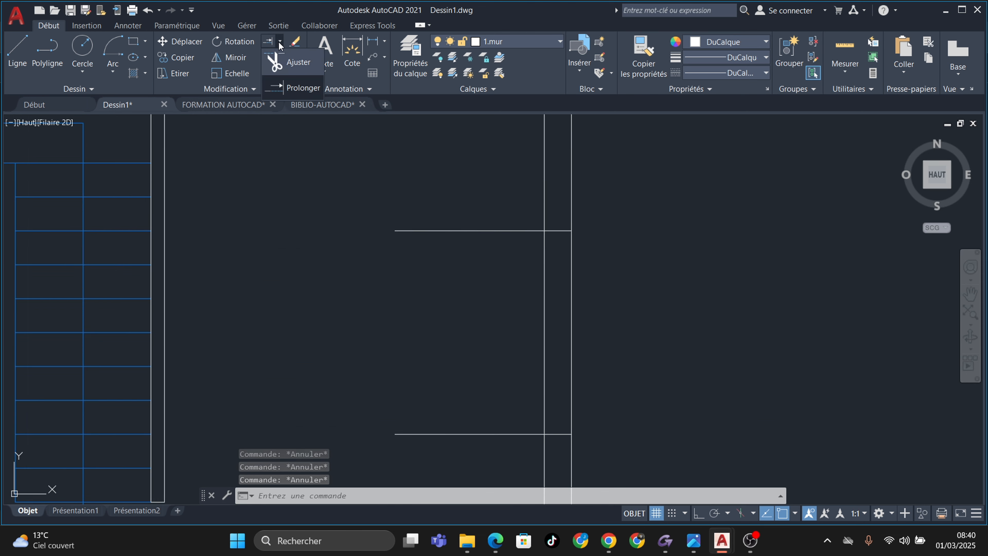
left_click(288, 65)
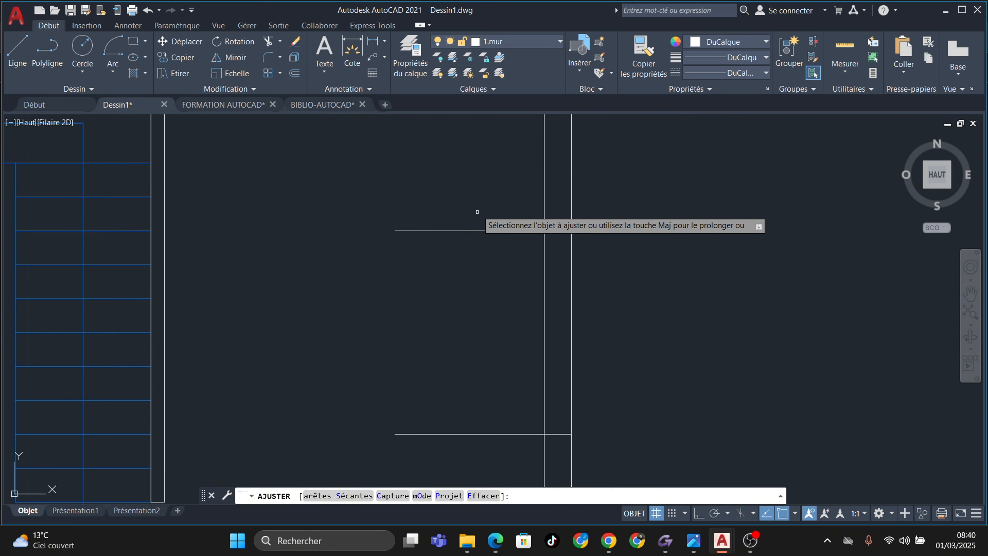
mouse_move(478, 213)
left_mouse_down()
mouse_move(512, 261)
mouse_move(507, 287)
mouse_move(601, 314)
left_mouse_up()
scroll(604, 311, "down", 6)
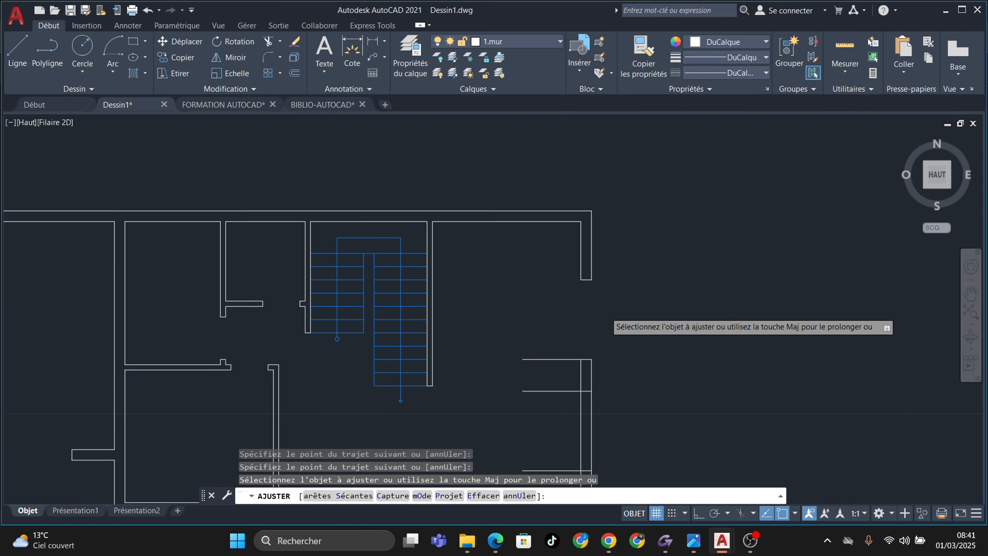
Trim the right wall between the lower pair of horizontal lines and remove the lines' remaining excess inside the room to form a second opening
scroll(592, 329, "up", 3)
middle_click_drag(572, 319, 541, 232)
mouse_move(535, 236)
left_mouse_down()
mouse_move(533, 326)
mouse_move(629, 364)
left_mouse_up()
middle_click_drag(630, 364, 619, 235)
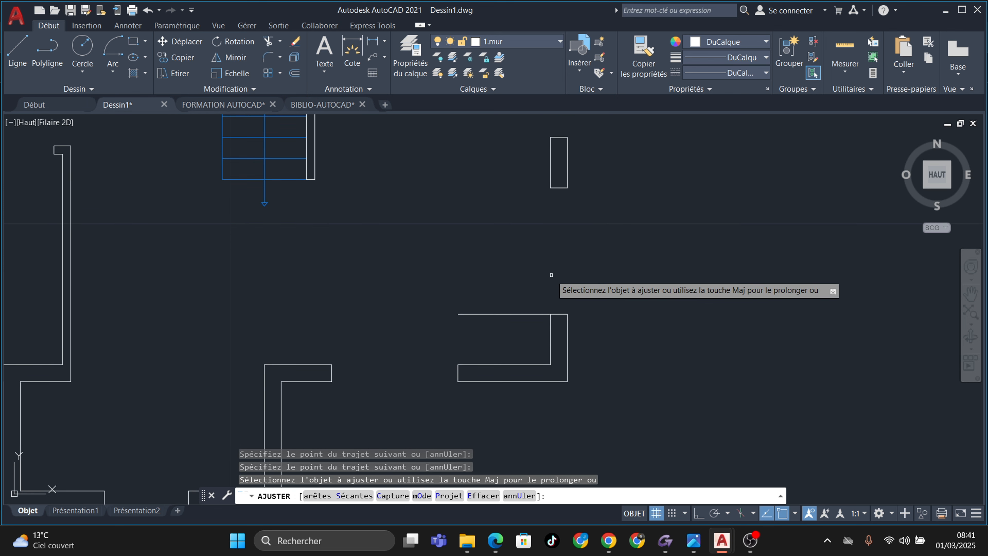
left_click_drag(522, 278, 507, 335)
scroll(575, 320, "down", 5)
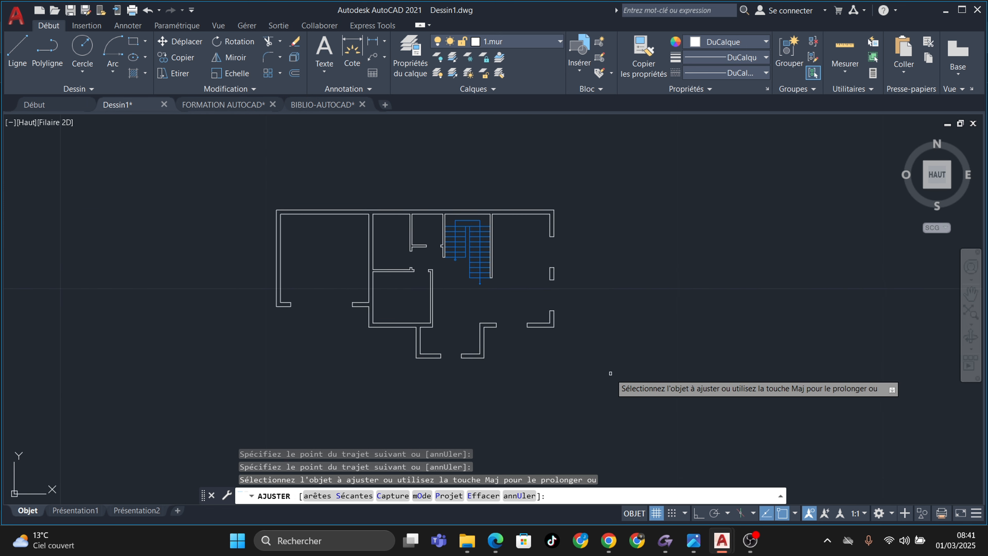
scroll(506, 280, "up", 3)
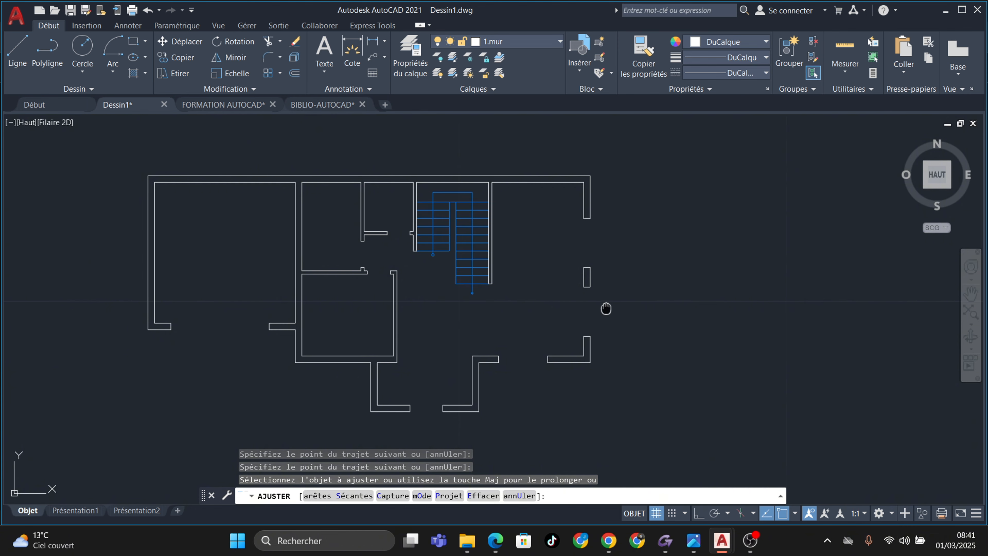
middle_click_drag(604, 307, 611, 285)
key("Escape")
key("Escape")
key("Escape")
key("Escape")
Draw a short vertical line across the lower wall of the closed middle room, continuing the left face of the wall that descends from it
middle_click_drag(469, 323, 550, 325)
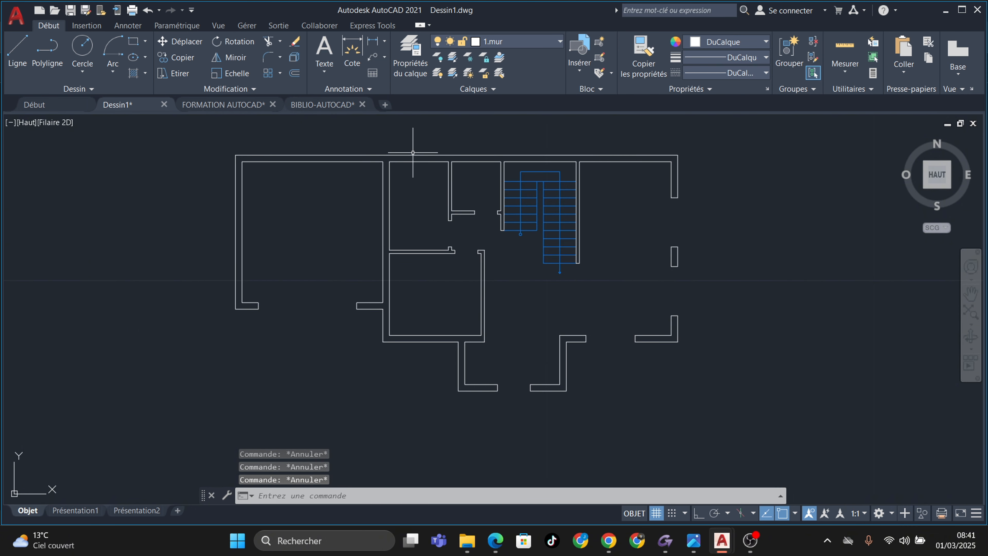
scroll(413, 152, "up", 4)
middle_click_drag(467, 349, 458, 237)
middle_click_drag(472, 331, 495, 415)
scroll(610, 184, "down", 2)
middle_click_drag(611, 184, 581, 134)
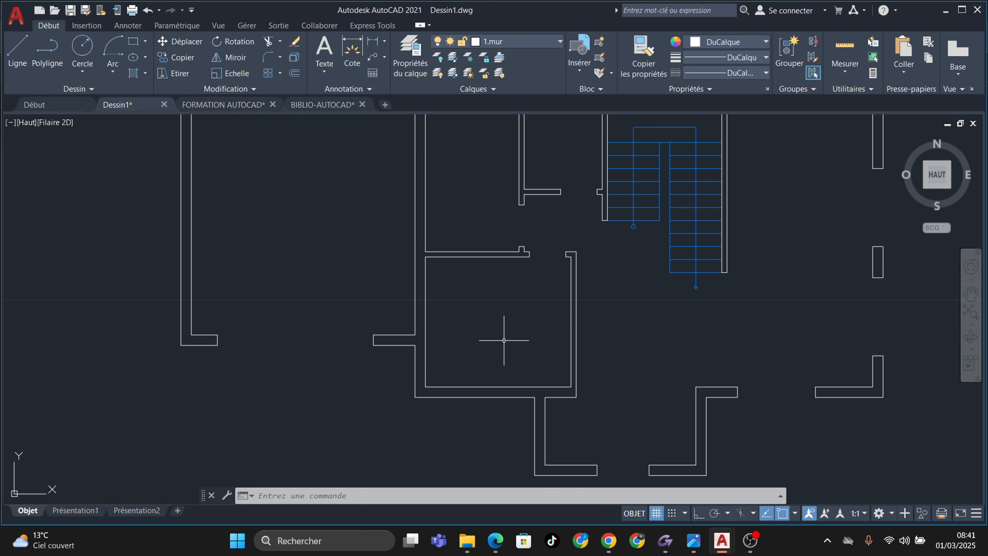
scroll(480, 398, "up", 2)
scroll(463, 379, "up", 1)
scroll(441, 386, "up", 1)
key("Escape")
key("Escape")
key("Escape")
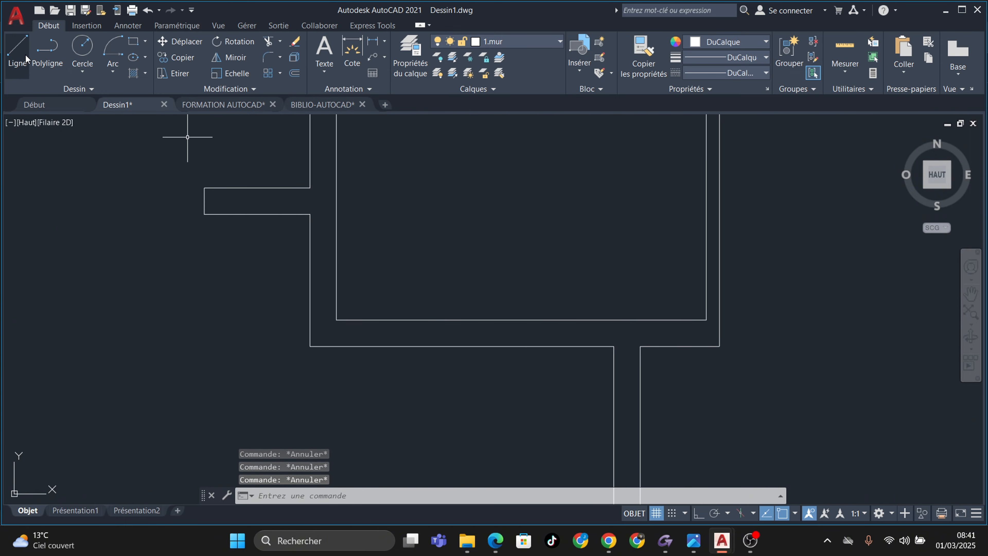
left_click(22, 48)
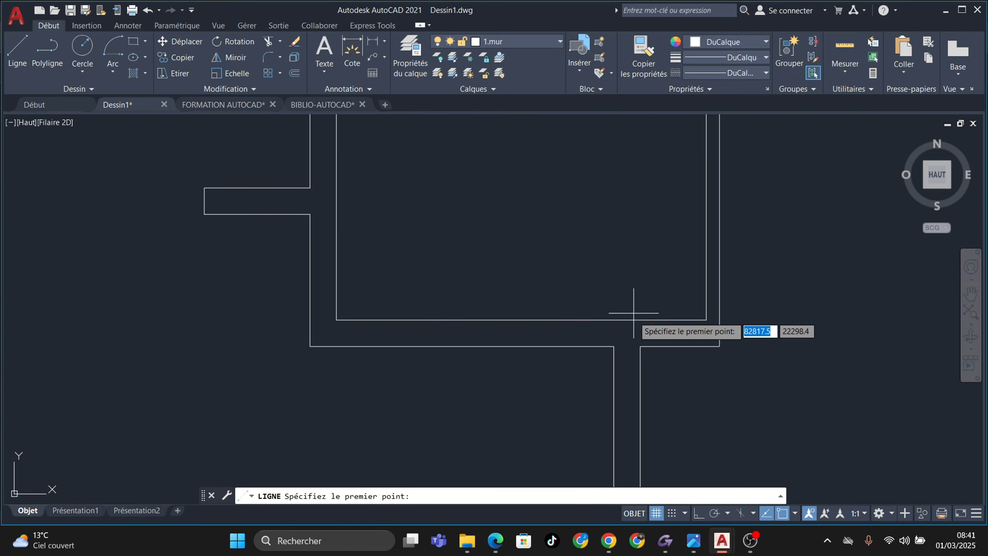
left_click(614, 346)
left_click(614, 320)
key("Escape")
scroll(610, 341, "up", 2)
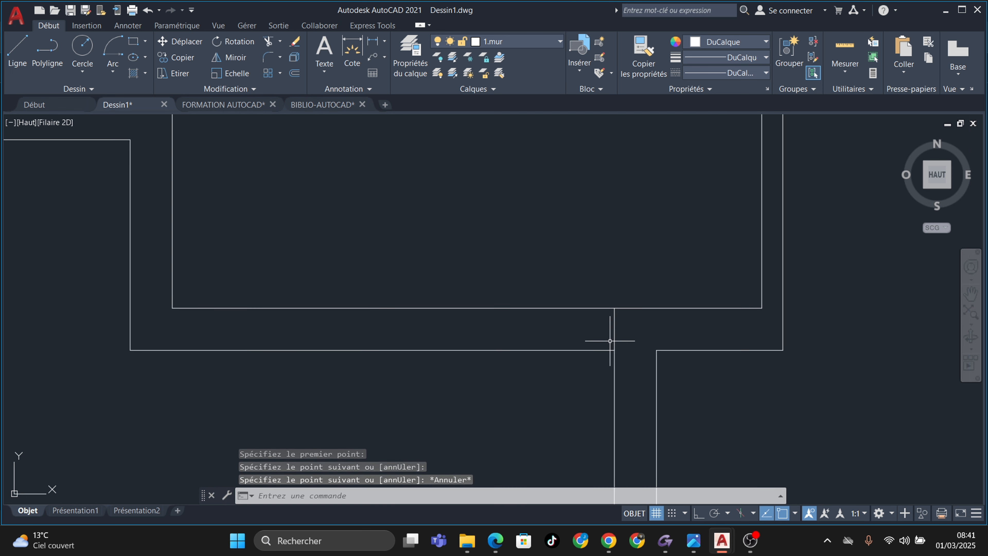
Offset the short vertical line in the middle room's lower wall 0.3 to the left
left_click(298, 76)
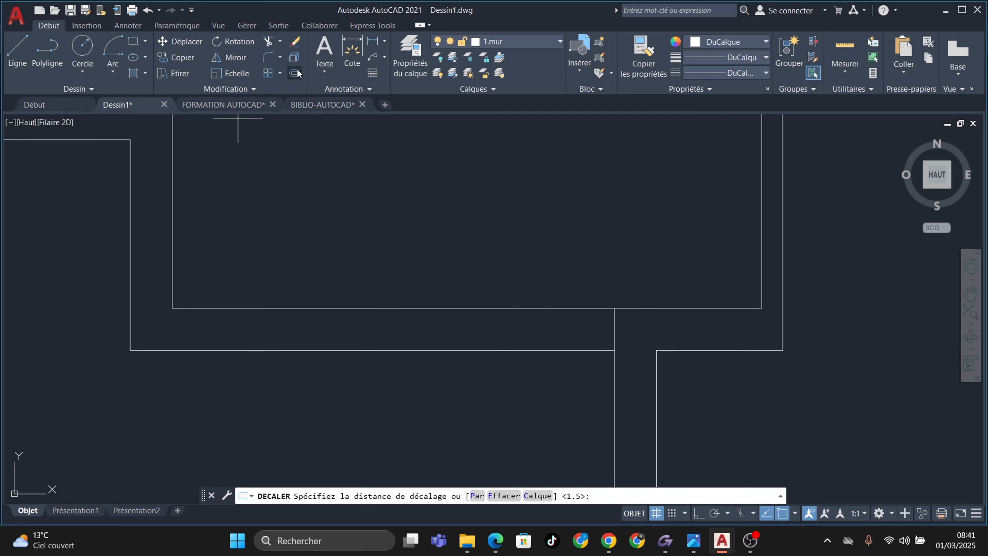
type("0.3")
key("Return")
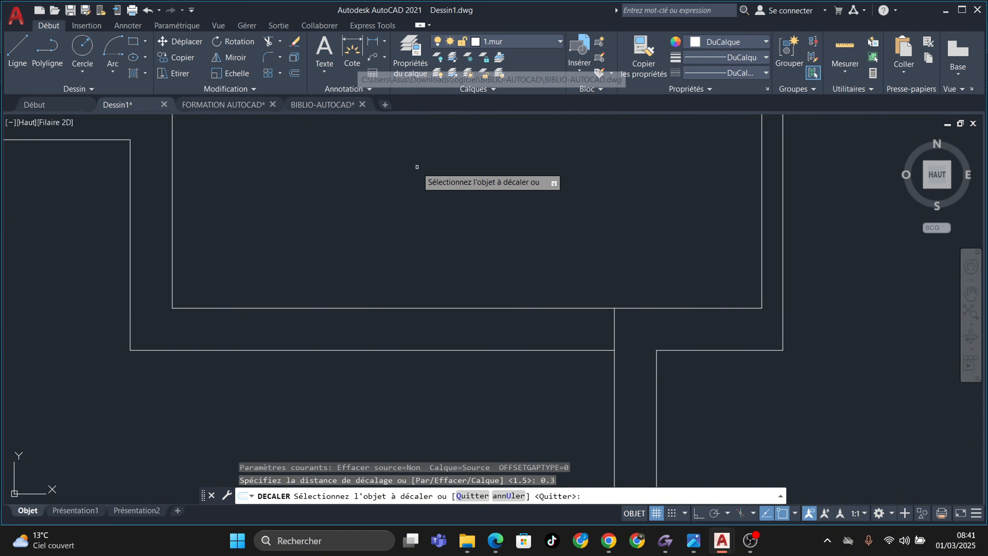
left_click(614, 321)
left_click(556, 327)
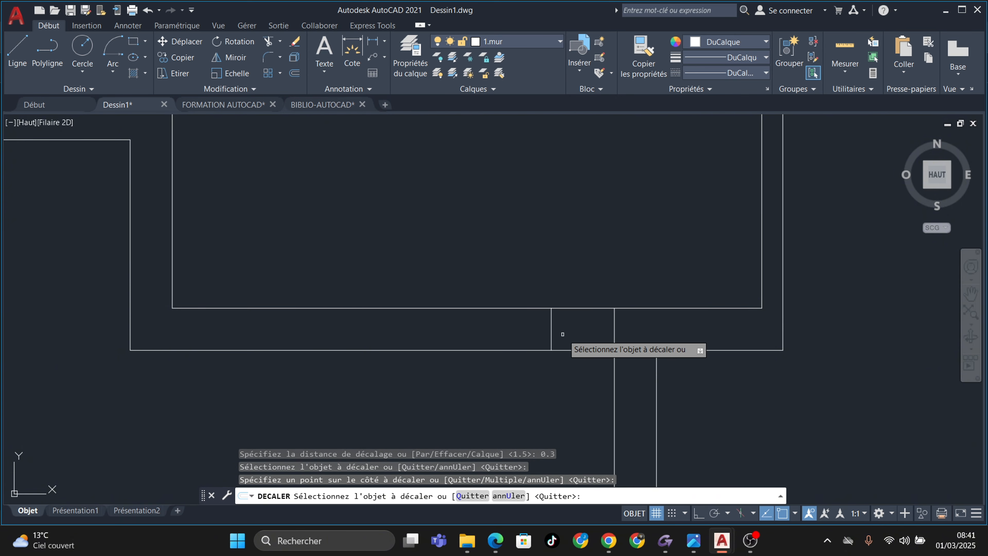
key("Escape")
Offset the new short vertical line in the middle room's lower wall 1 to the left
left_click(295, 76)
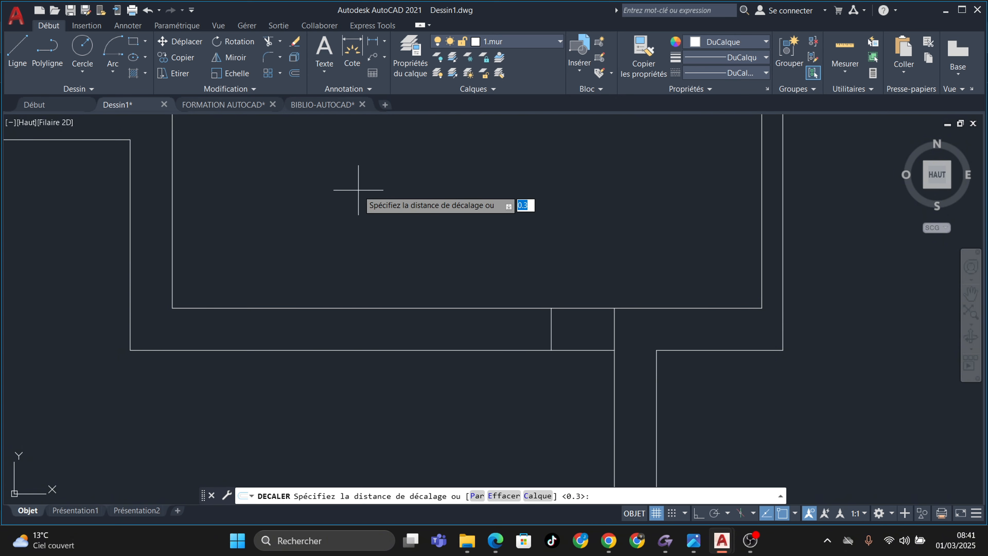
type("1")
key("Return")
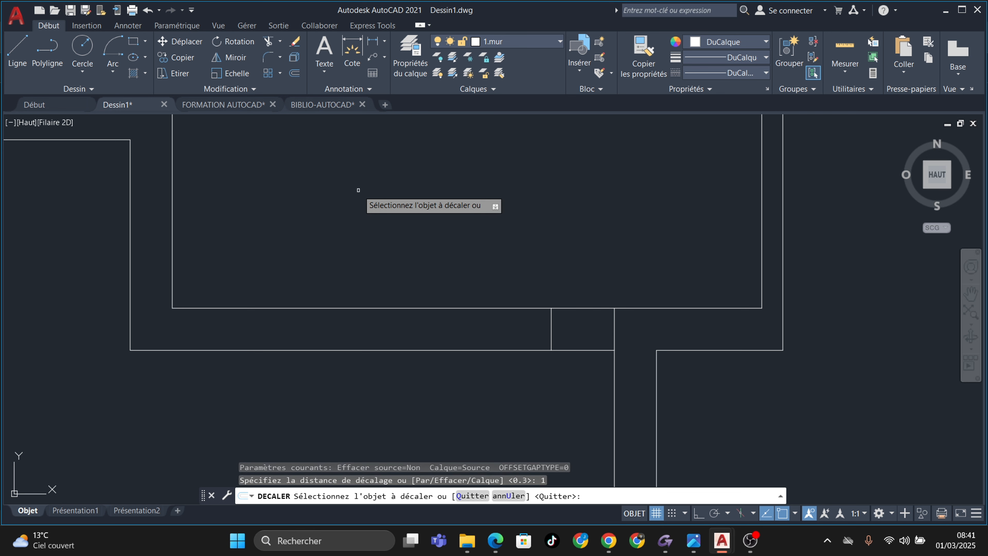
left_click(551, 329)
left_click(532, 325)
key("Escape")
key("Escape")
key("Escape")
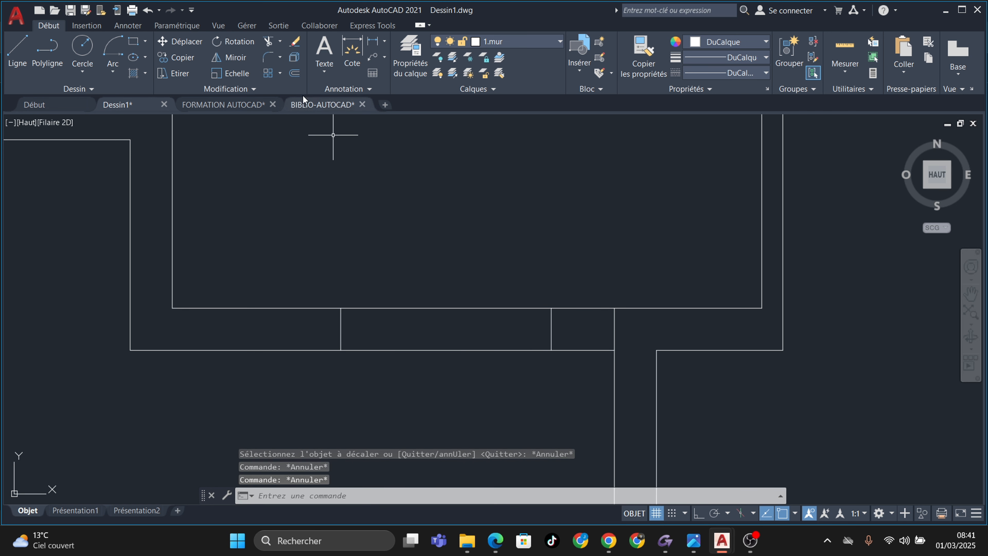
Trim the lower wall between the two offset lines to form an opening, and remove the construction line at the wall junction
left_click(269, 41)
left_click_drag(448, 284, 499, 366)
left_click_drag(606, 331, 642, 331)
scroll(642, 332, "down", 5)
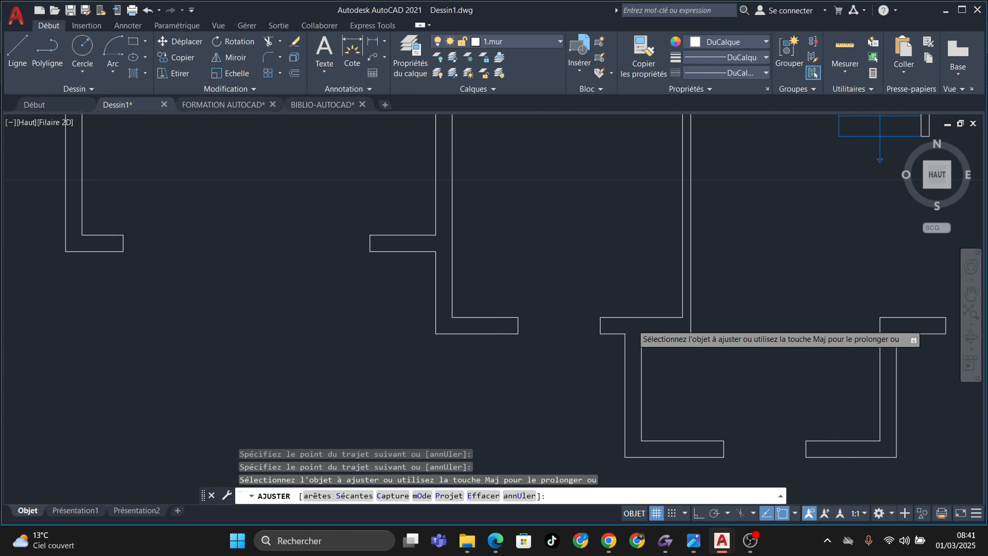
middle_click_drag(615, 325, 530, 325)
scroll(529, 324, "up", 4)
middle_click_drag(554, 280, 531, 214)
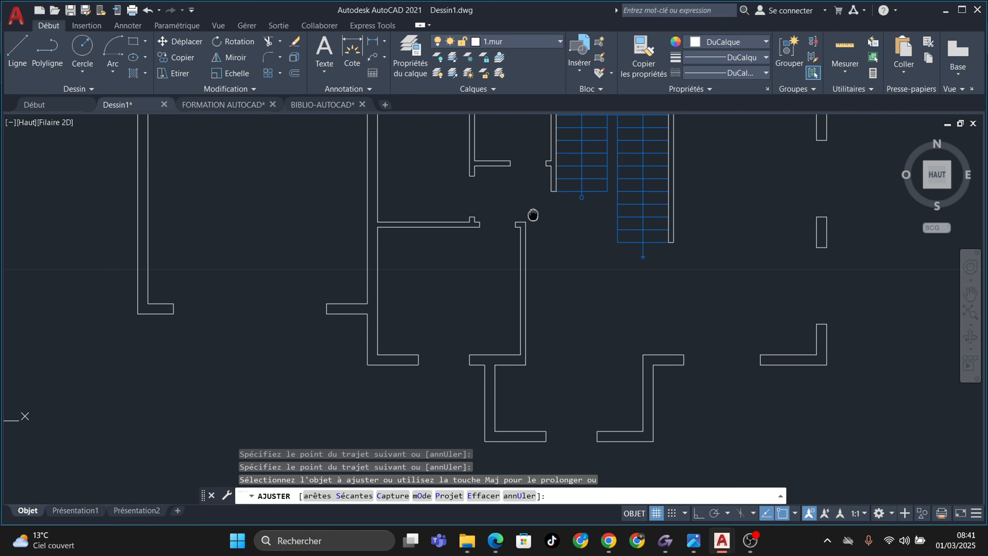
key("Escape")
key("Escape")
key("Escape")
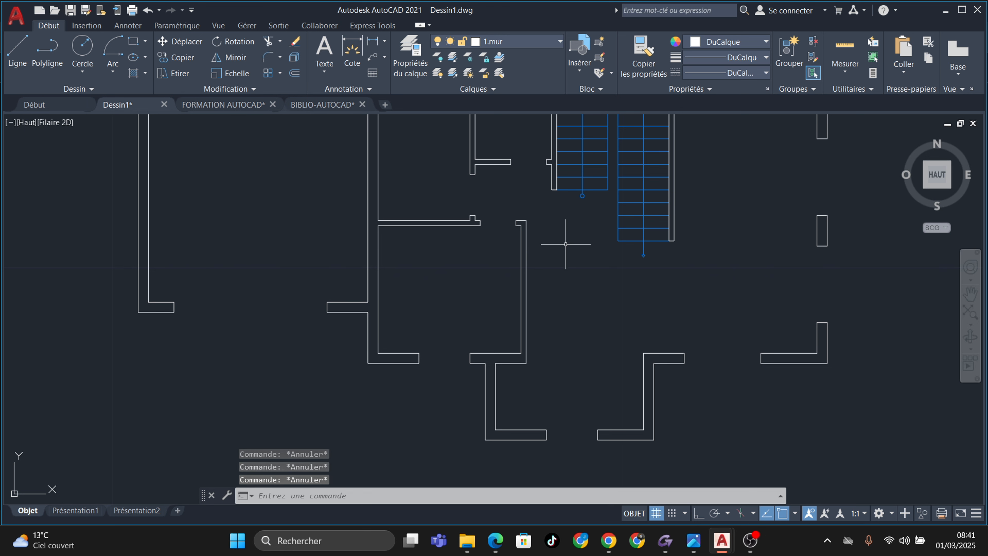
Draw a vertical line across the upper wall from the midpoint of the inner wall line of the room right of the large left room
scroll(567, 244, "down", 4)
scroll(547, 331, "up", 6)
mouse_move(452, 238)
middle_mouse_down()
mouse_move(407, 241)
mouse_move(405, 263)
middle_mouse_up()
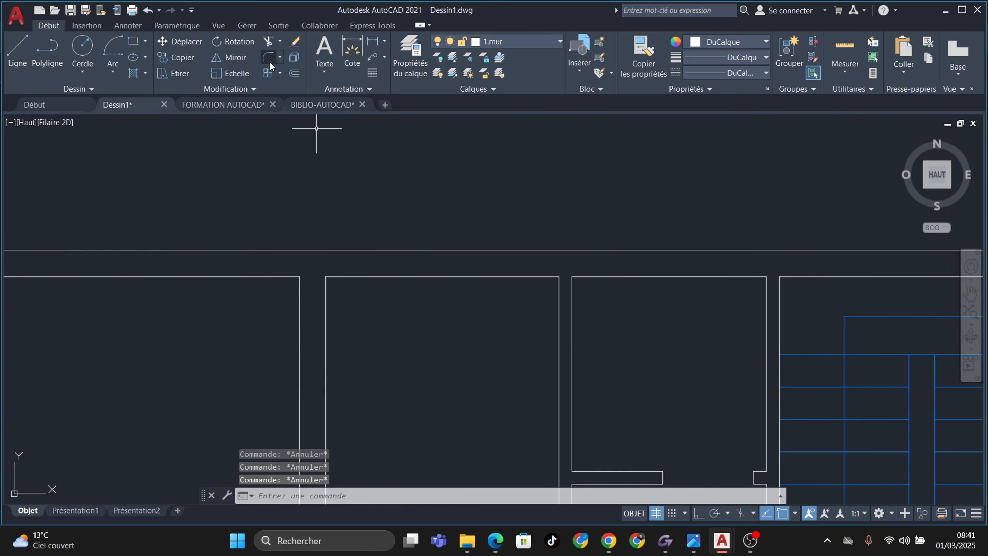
left_click(25, 47)
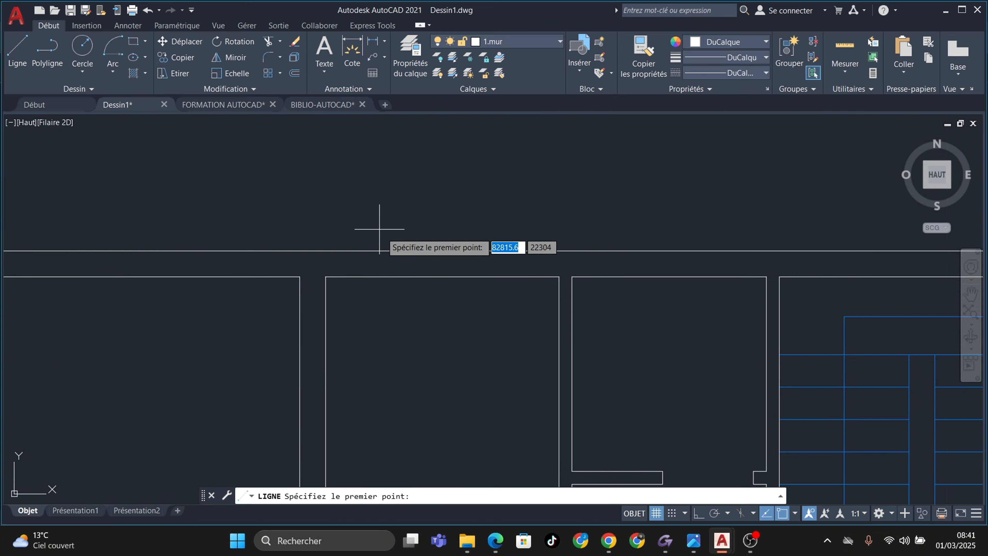
left_click(442, 276)
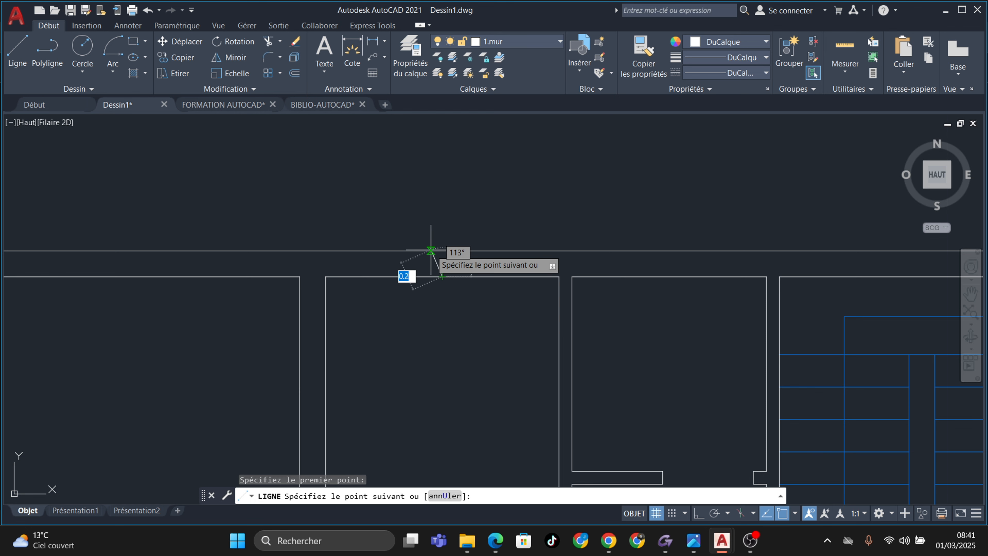
left_click(442, 251)
key("Escape")
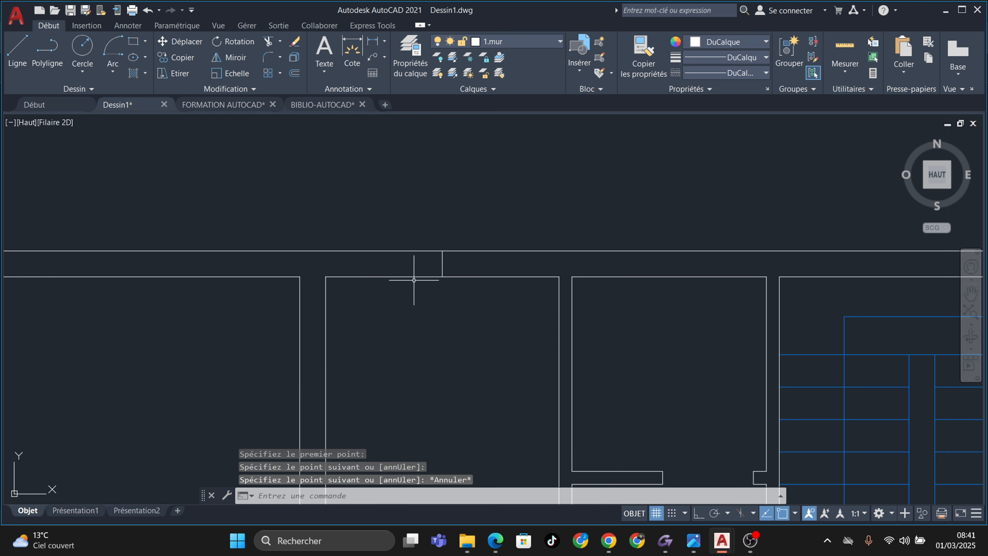
Offset the vertical line across the upper wall by 0.5 to both sides, in the room right of the large left room
scroll(416, 280, "up", 6)
scroll(475, 248, "down", 2)
middle_click_drag(474, 252, 409, 269)
scroll(456, 268, "down", 2)
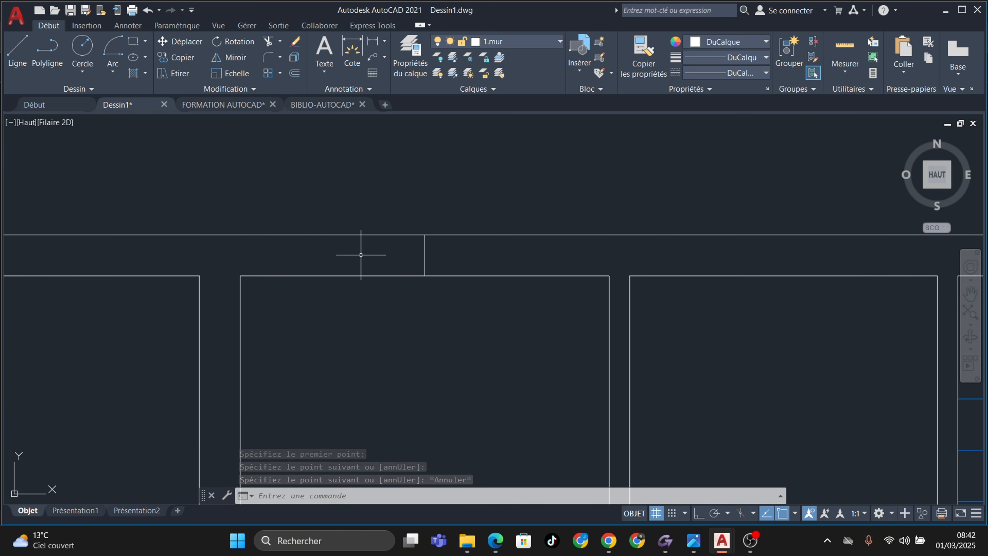
left_click(294, 73)
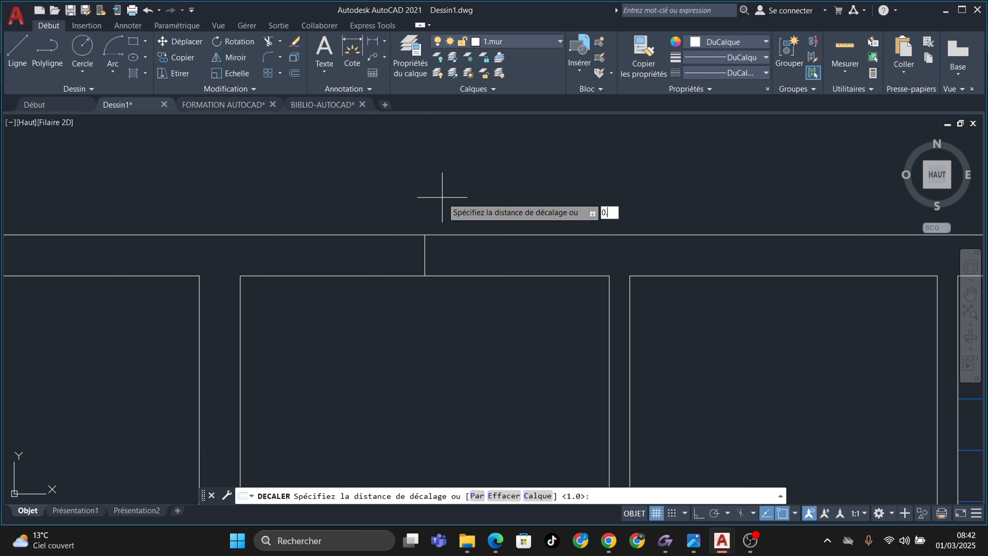
type("0.5")
key("Return")
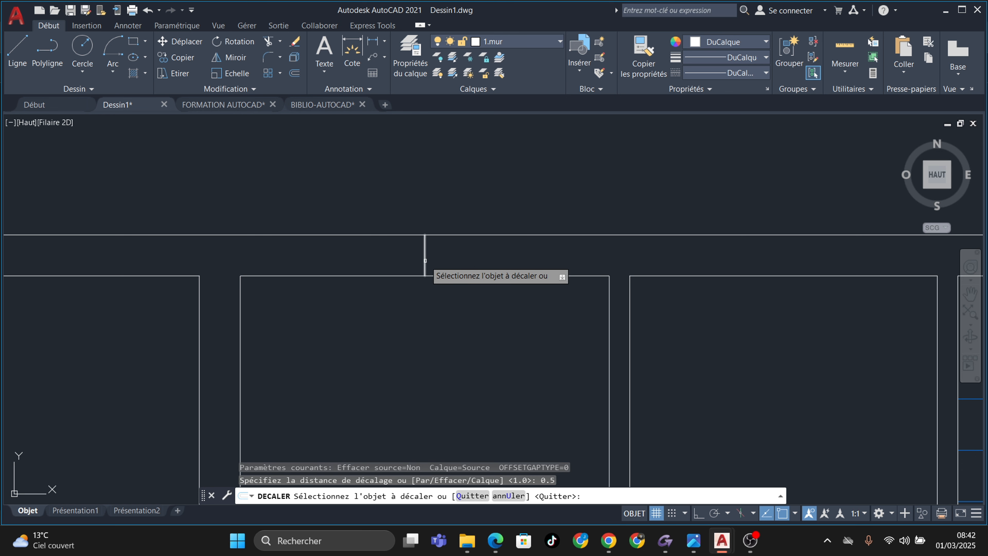
left_click(425, 252)
left_click(475, 251)
left_click(425, 251)
left_click(402, 254)
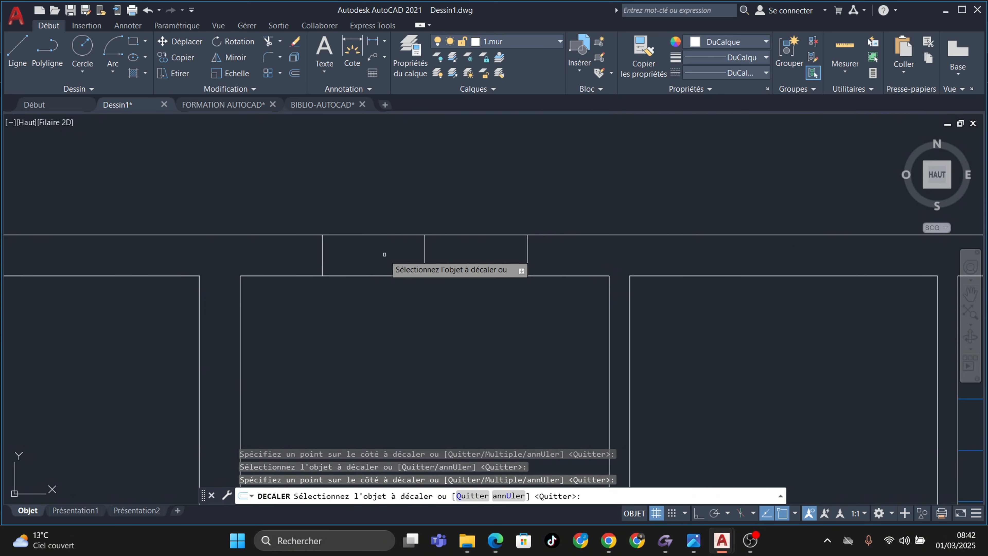
key("Escape")
scroll(439, 258, "down", 2)
key("Escape")
key("Escape")
key("Escape")
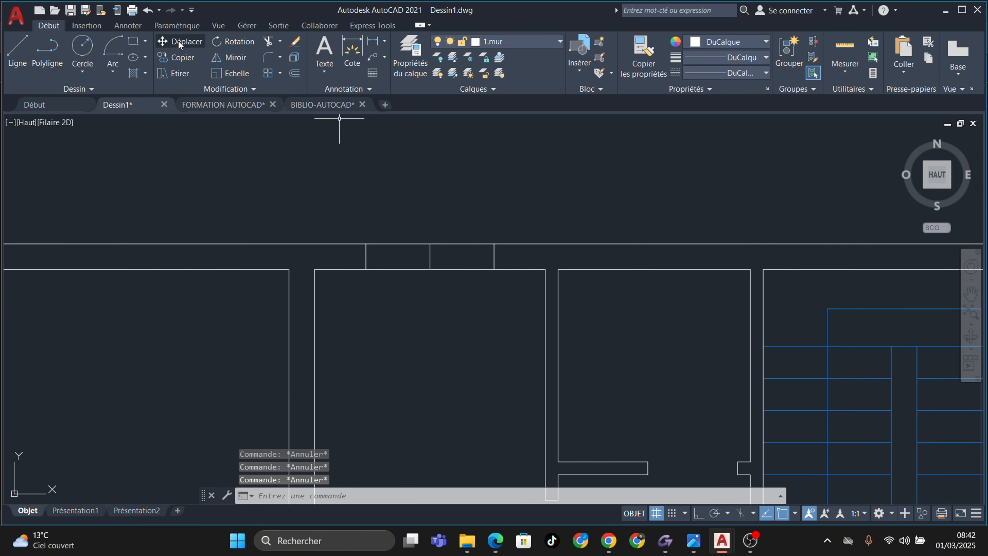
Trim the upper wall between the two offset lines to form an opening, and delete the middle construction line
left_click(268, 41)
left_click_drag(404, 203, 483, 272)
key("Escape")
left_click_drag(453, 226, 427, 268)
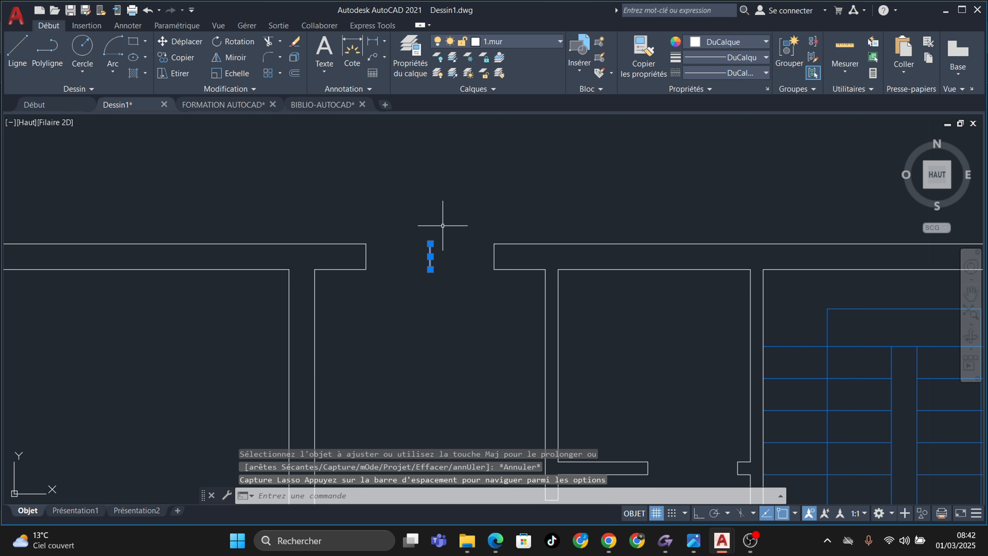
key("Delete")
key("Escape")
Draw a vertical line across the upper wall from the midpoint of the small room's inner wall line, left of the stairs
scroll(639, 239, "down", 3)
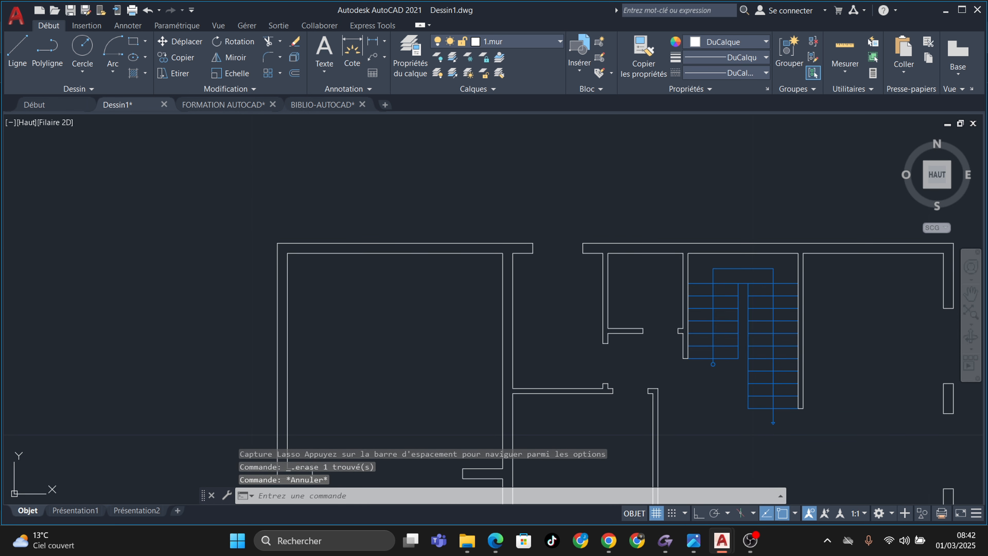
key("Escape")
key("Escape")
middle_click_drag(618, 289, 481, 245)
scroll(481, 199, "up", 4)
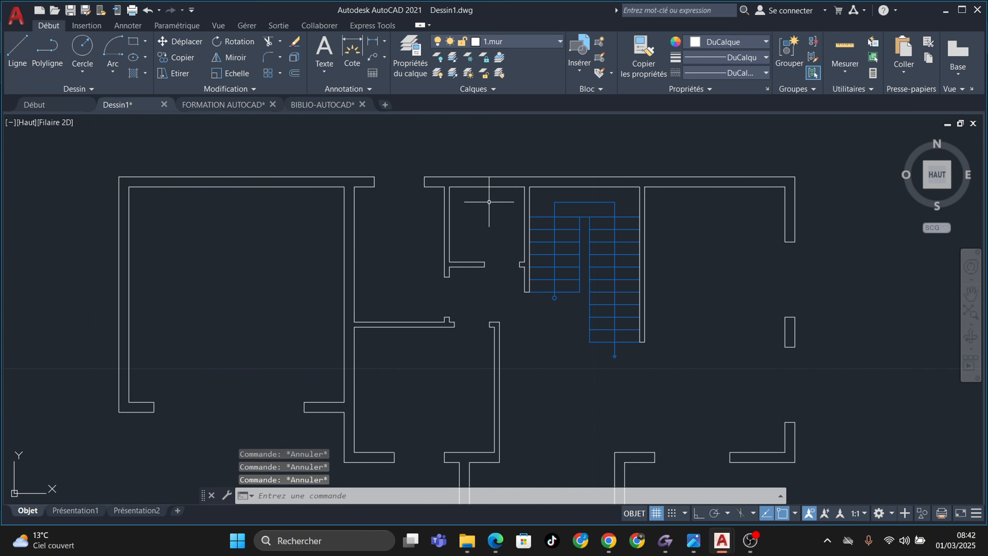
scroll(441, 202, "up", 2)
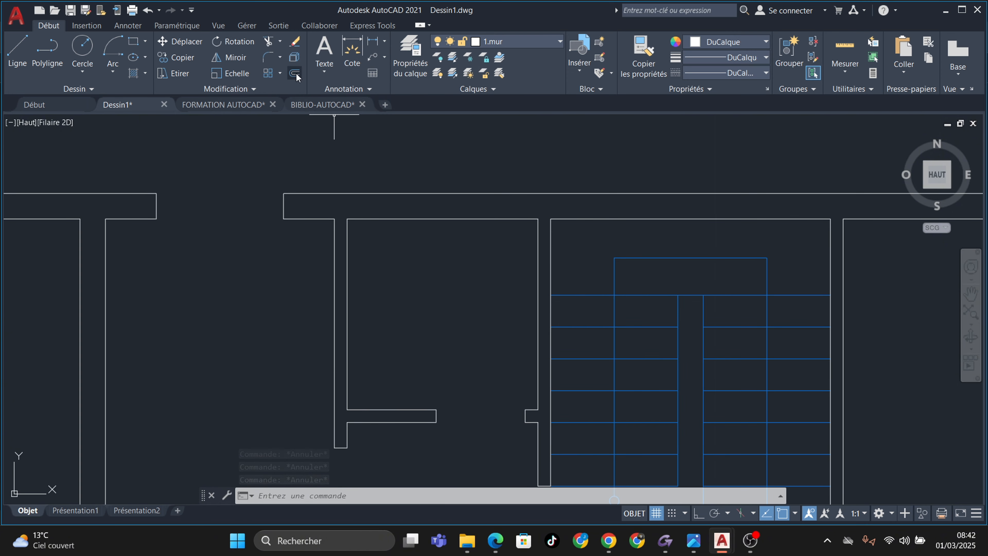
left_click(17, 50)
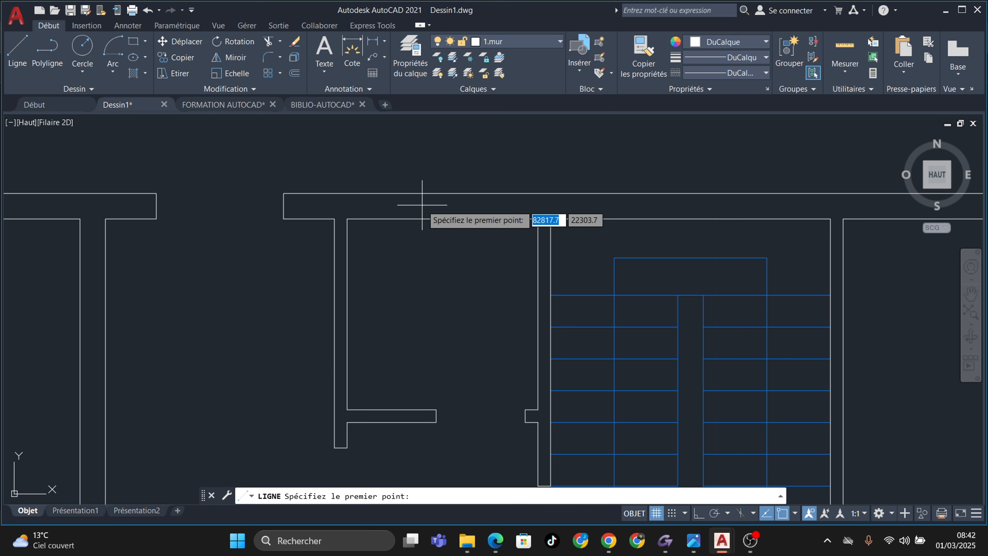
left_click(443, 218)
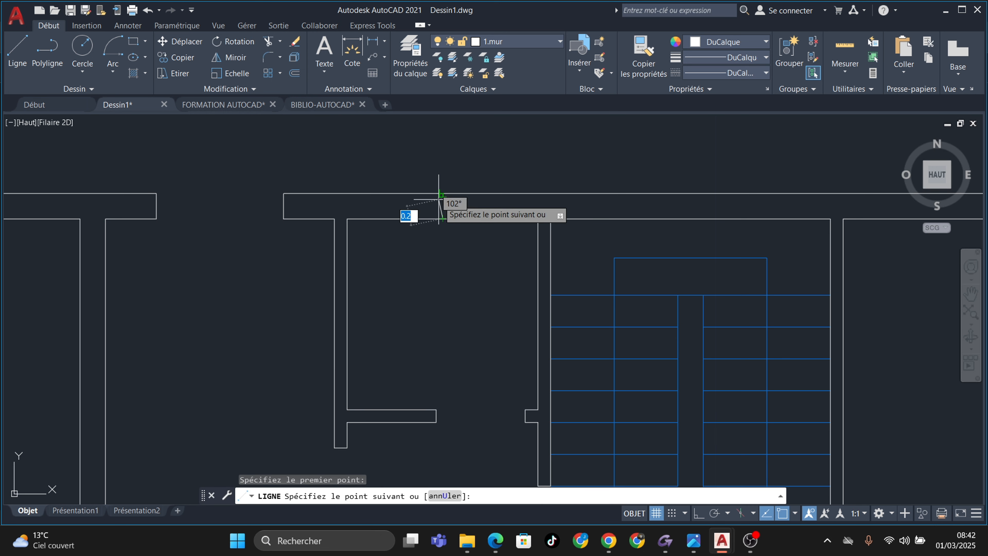
left_click(443, 193)
key("Escape")
key("Escape")
key("Escape")
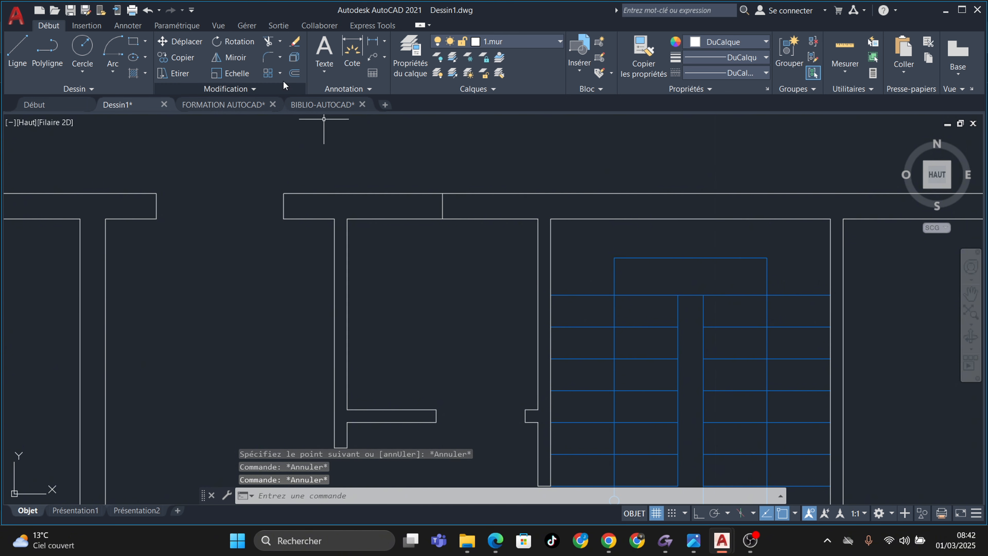
Offset the vertical line above the small room beside the stairs by 0.3 to both sides
left_click(294, 73)
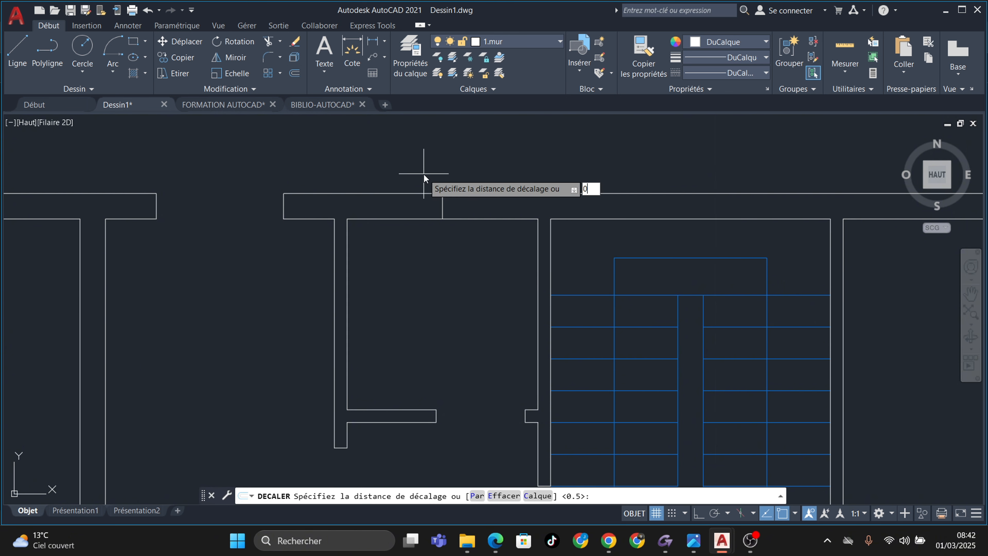
key("Return")
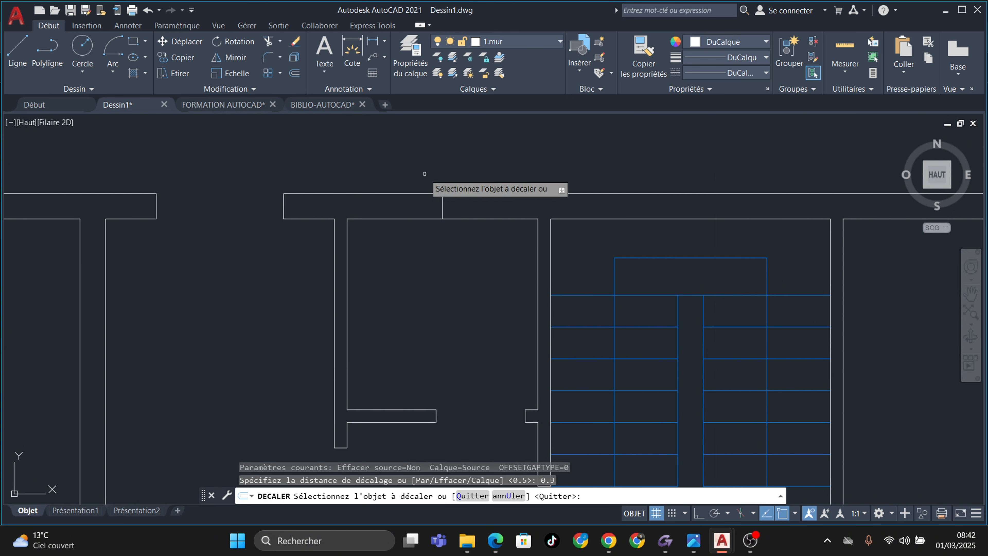
left_click(443, 205)
left_click(469, 205)
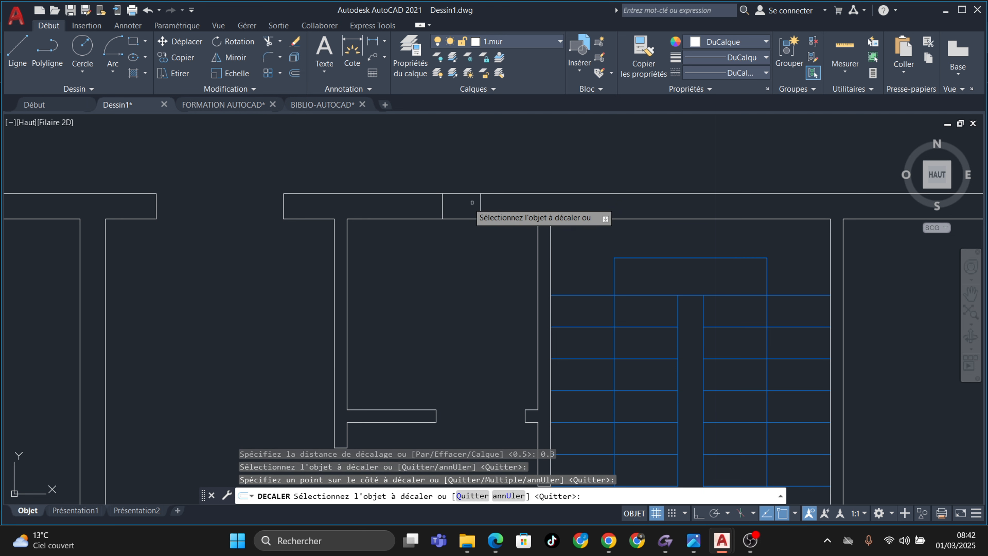
left_click(443, 208)
left_click(420, 199)
scroll(435, 195, "up", 4)
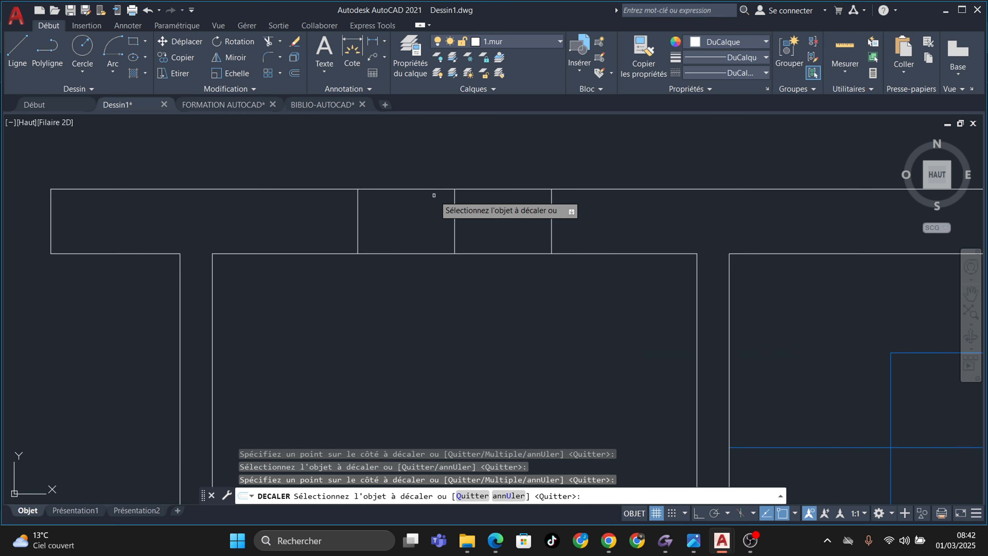
key("Escape")
key("Escape")
Trim the small room's upper wall between its offset lines to form an opening, and delete the leftover centre line
left_click(269, 41)
left_click_drag(410, 162, 437, 273)
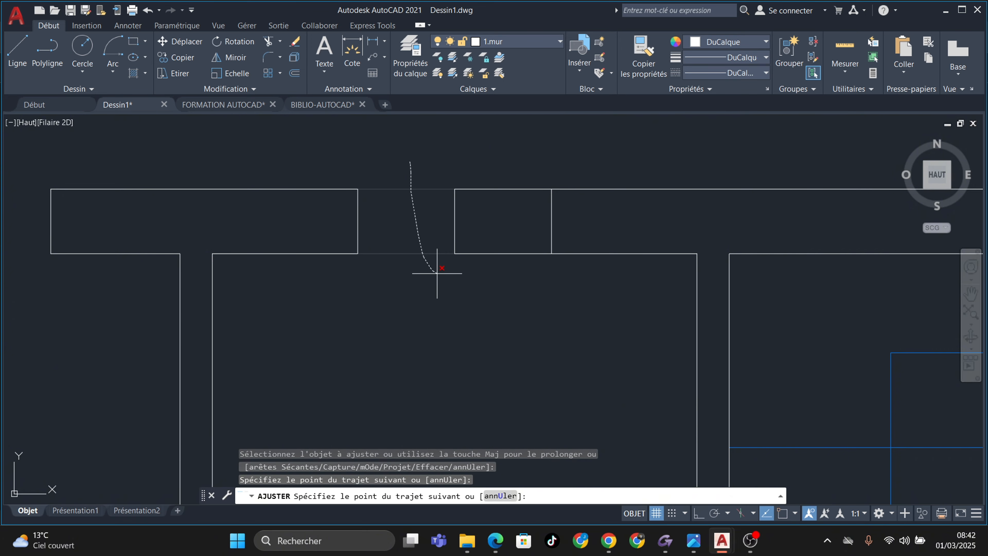
left_click_drag(511, 176, 505, 183)
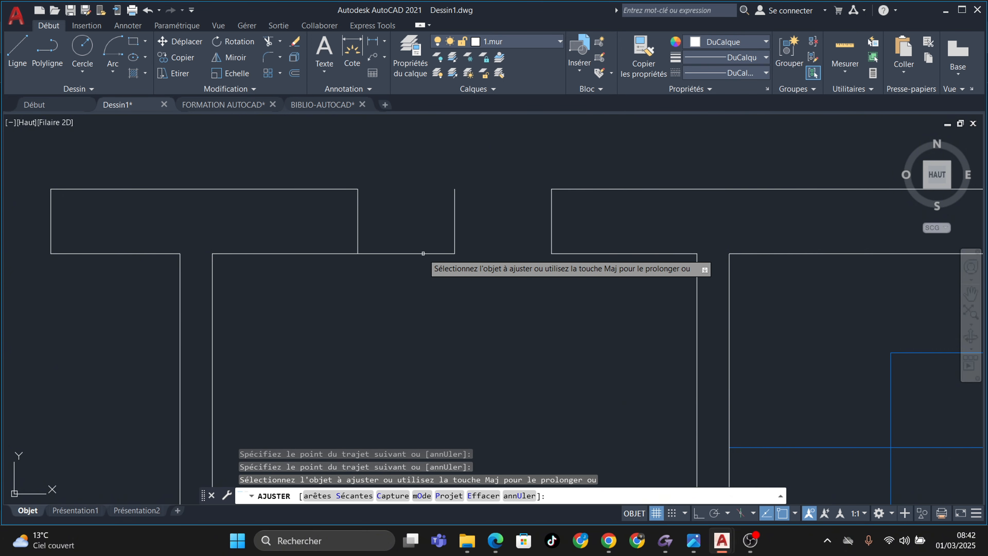
key("Escape")
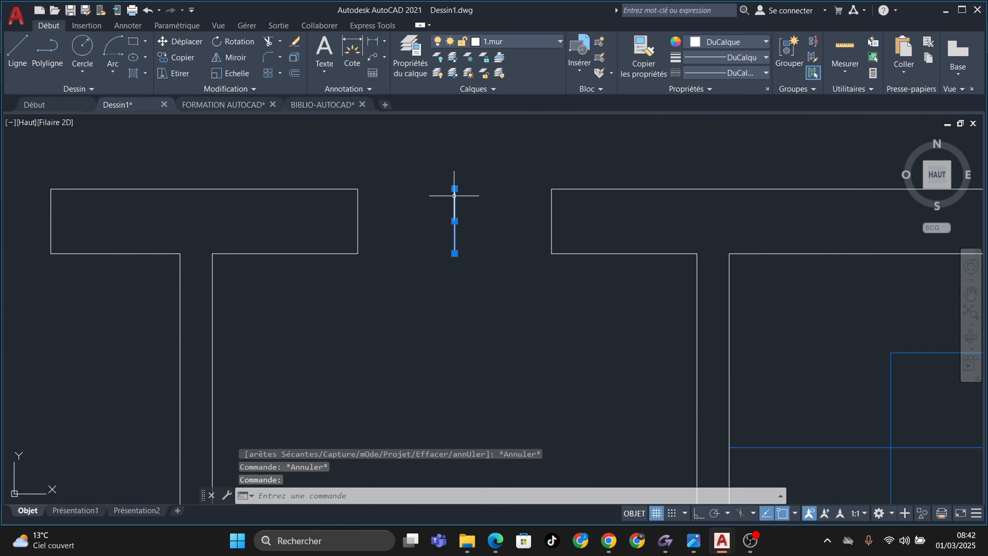
key("Delete")
Switch to Edge to check the openings against the reference plan in Drawing1-Layout2.pdf, and return to AutoCAD
scroll(732, 219, "down", 5)
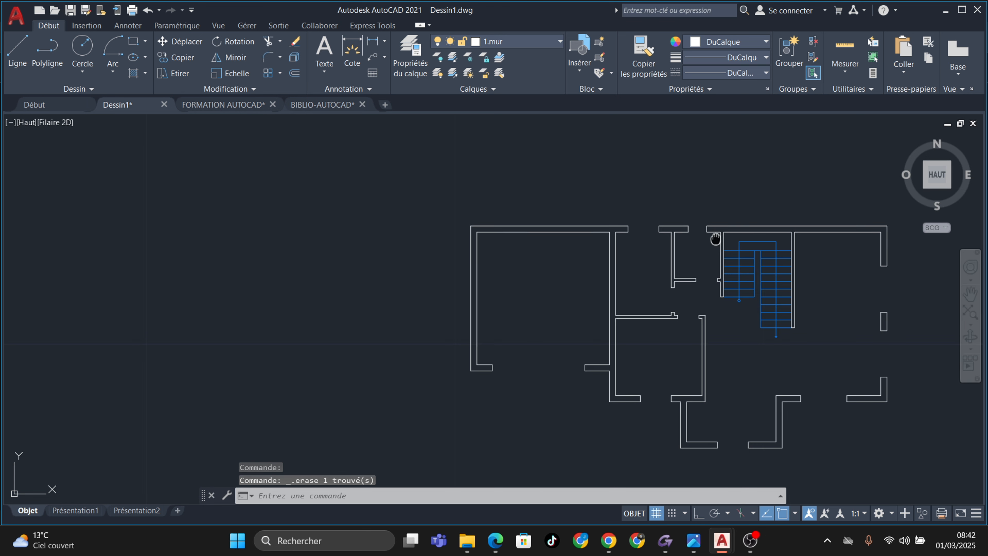
scroll(630, 211, "up", 2)
scroll(743, 307, "up", 2)
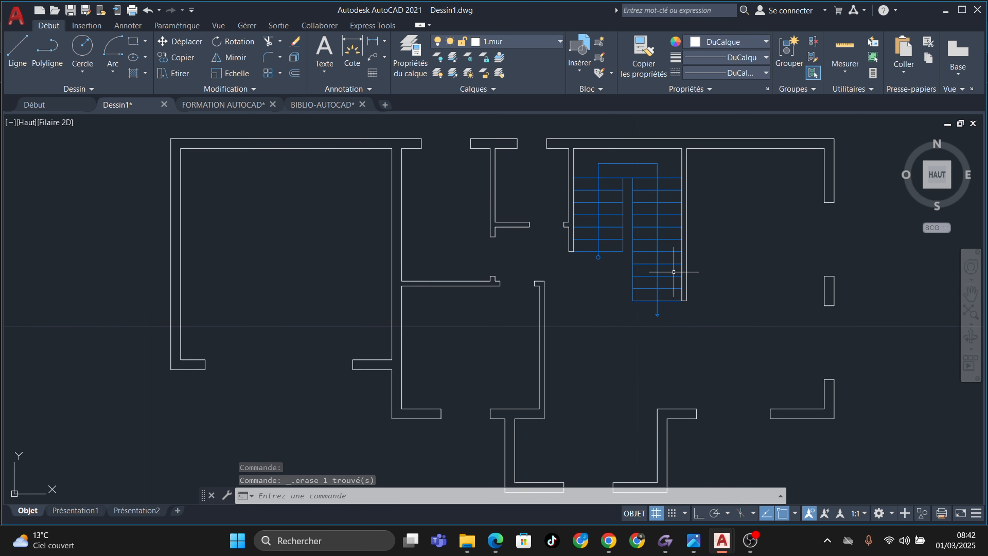
scroll(638, 268, "down", 2)
key("Escape")
key("Escape")
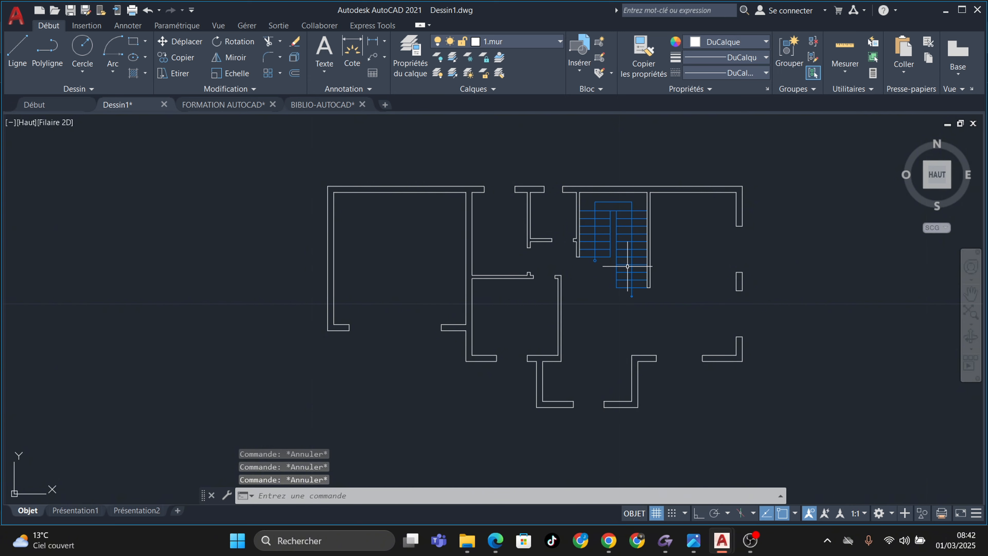
middle_click_drag(523, 318, 482, 318)
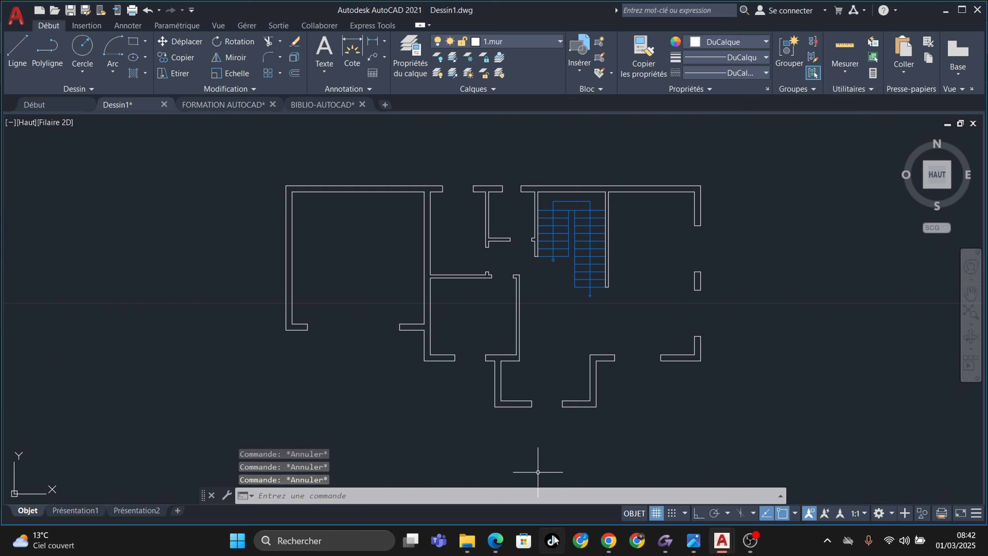
mouse_move(505, 548)
left_click(506, 475)
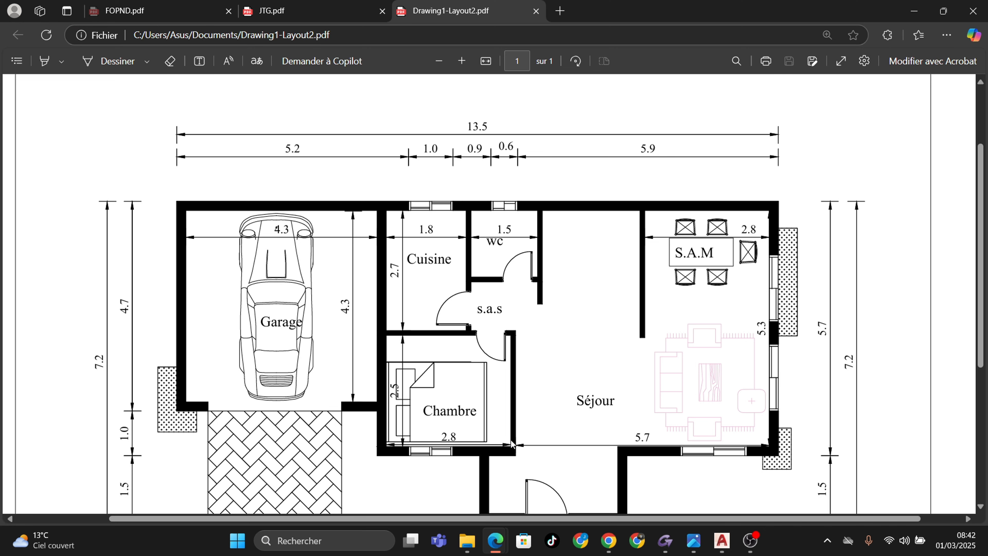
scroll(619, 405, "down", 2)
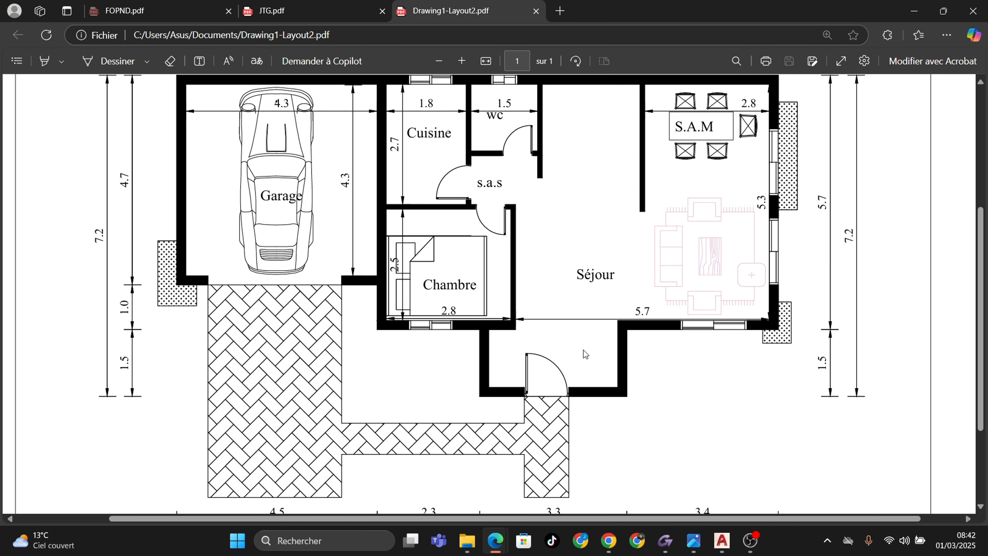
scroll(584, 350, "up", 1)
left_click(916, 10)
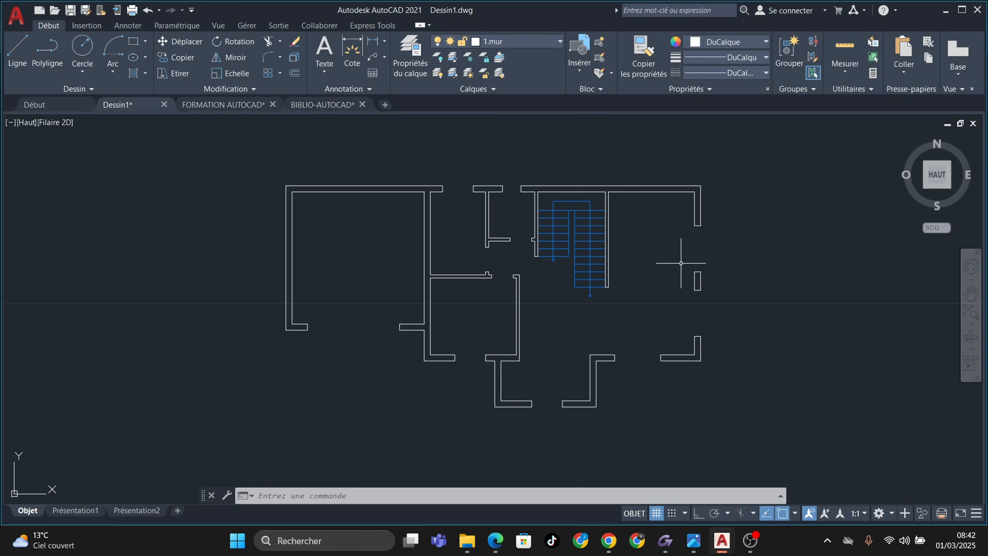
scroll(578, 287, "up", 2)
scroll(573, 282, "down", 1)
middle_click_drag(574, 282, 517, 274)
scroll(543, 282, "down", 2)
scroll(537, 308, "up", 1)
scroll(452, 269, "up", 2)
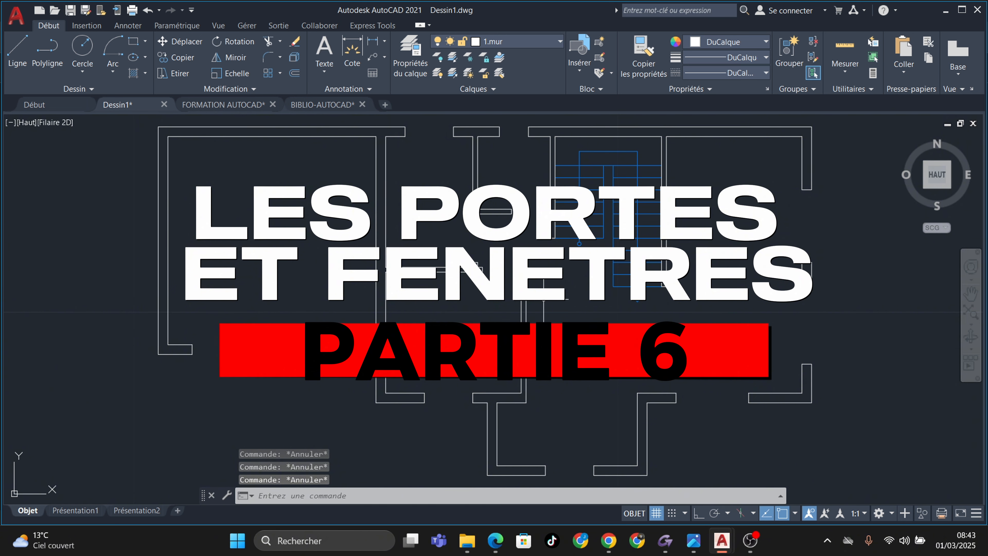
scroll(505, 302, "down", 3)
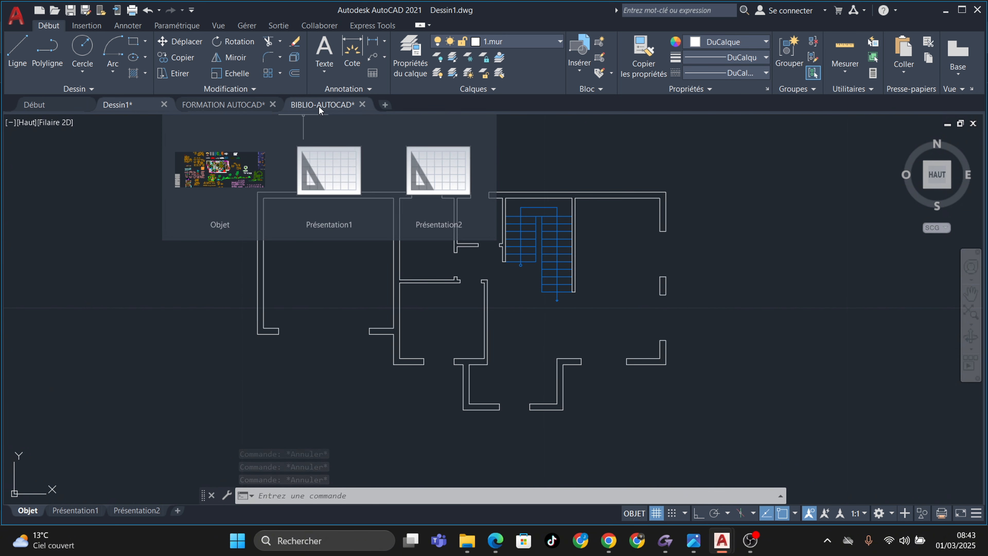
Browse the door and window blocks in the BIBLIO-AUTOCAD library drawing
left_click(319, 106)
scroll(434, 284, "down", 2)
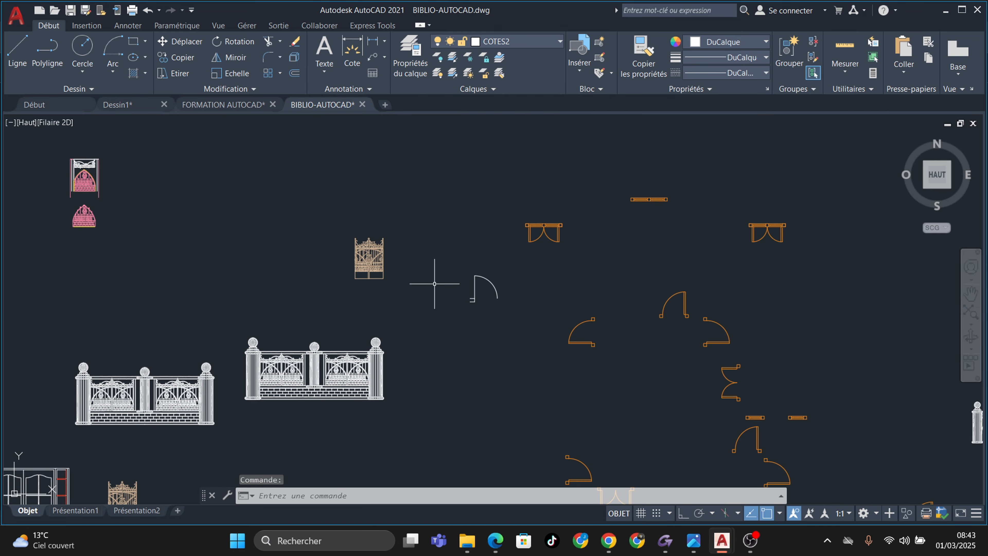
scroll(436, 290, "down", 5)
scroll(504, 341, "up", 3)
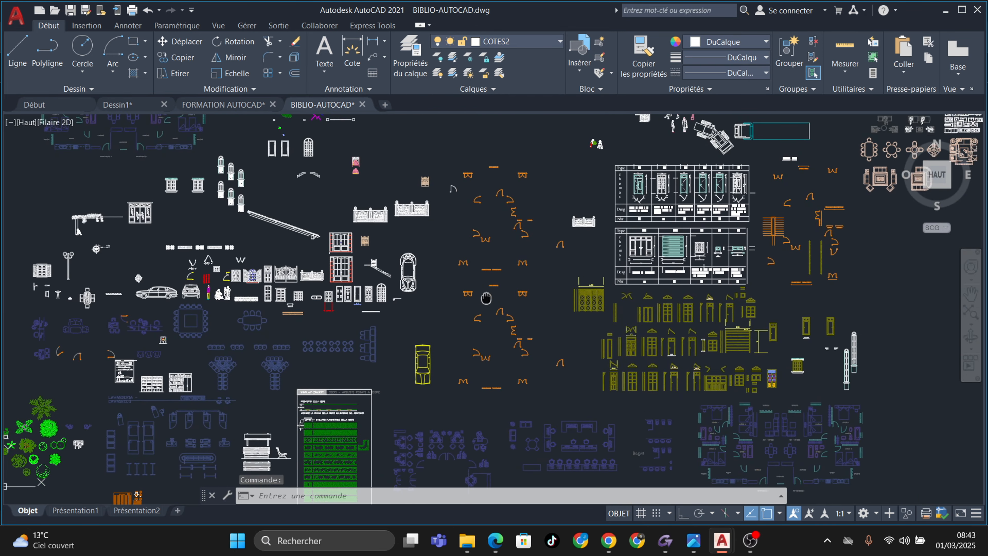
middle_click_drag(504, 342, 494, 321)
mouse_move(304, 361)
middle_mouse_down()
mouse_move(298, 349)
mouse_move(333, 246)
middle_mouse_up()
scroll(379, 289, "down", 4)
middle_click_drag(348, 358, 345, 373)
scroll(488, 184, "up", 10)
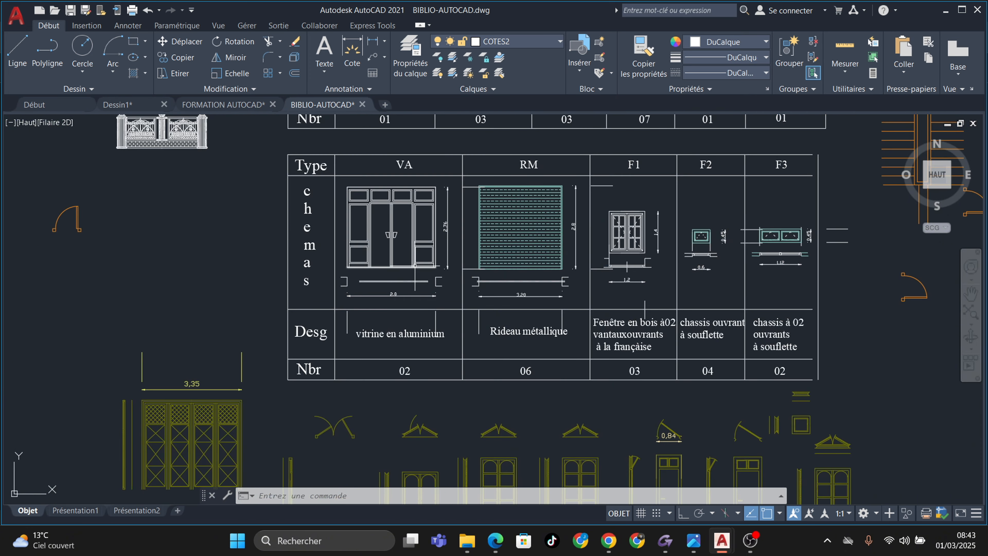
scroll(346, 287, "down", 6)
scroll(222, 155, "up", 1)
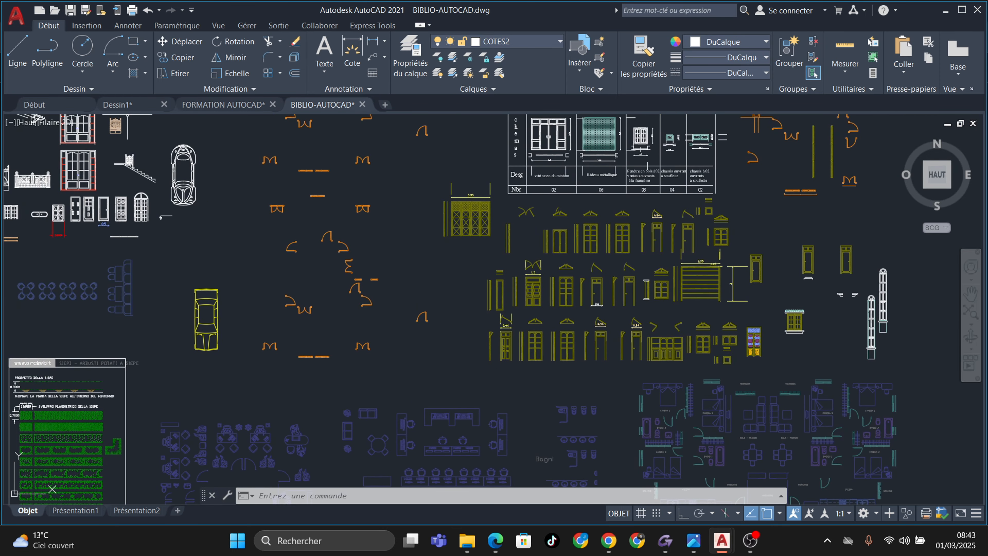
Return to the Dessin1 drawing and examine the wall openings of the floor plan
left_click(142, 108)
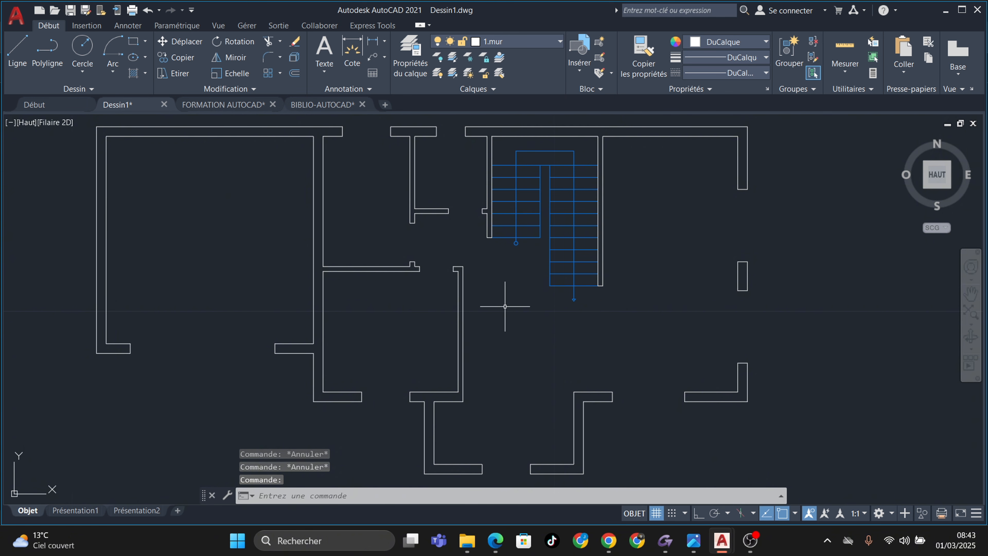
key("Escape")
mouse_move(482, 357)
middle_mouse_down()
mouse_move(526, 294)
mouse_move(466, 349)
middle_mouse_up()
scroll(529, 400, "up", 2)
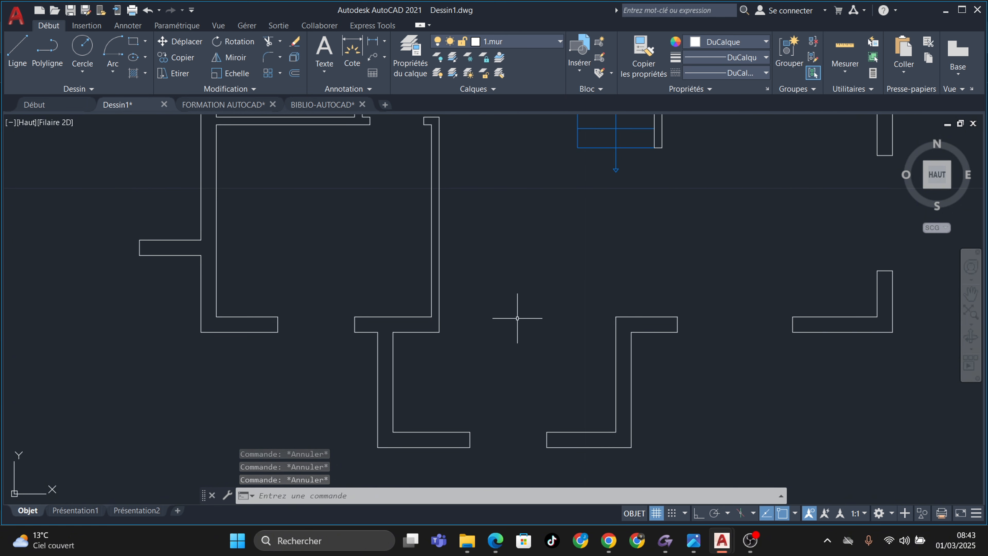
scroll(518, 318, "down", 3)
middle_click_drag(538, 316, 533, 339)
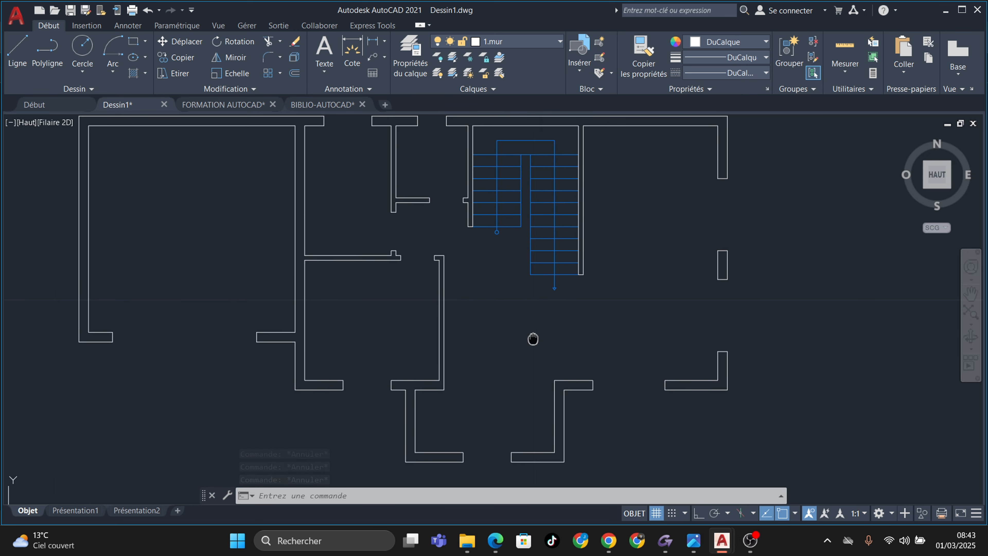
Inspect the interior door openings and the lower entrance opening of the floor plan up close
scroll(530, 336, "down", 2)
scroll(520, 362, "up", 1)
scroll(514, 390, "up", 1)
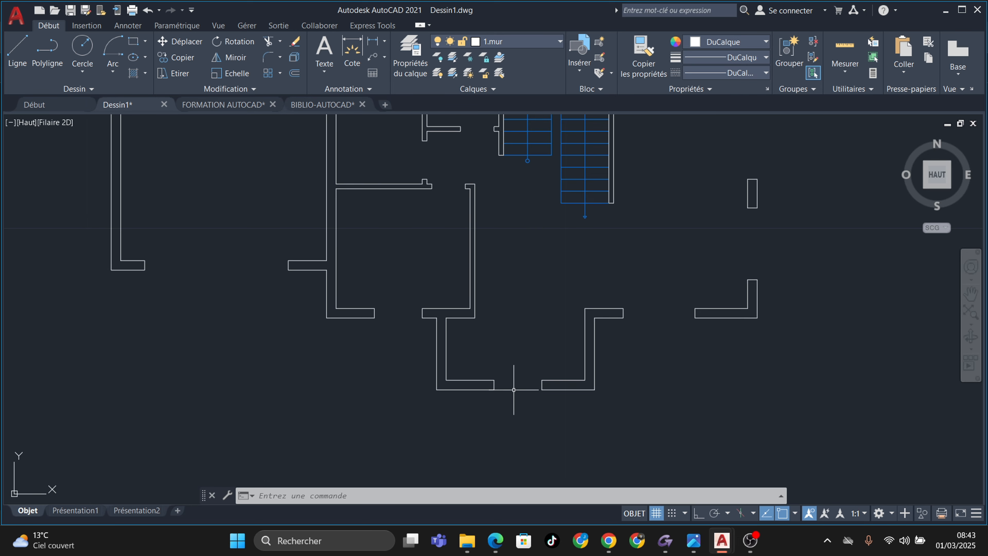
scroll(437, 179, "up", 3)
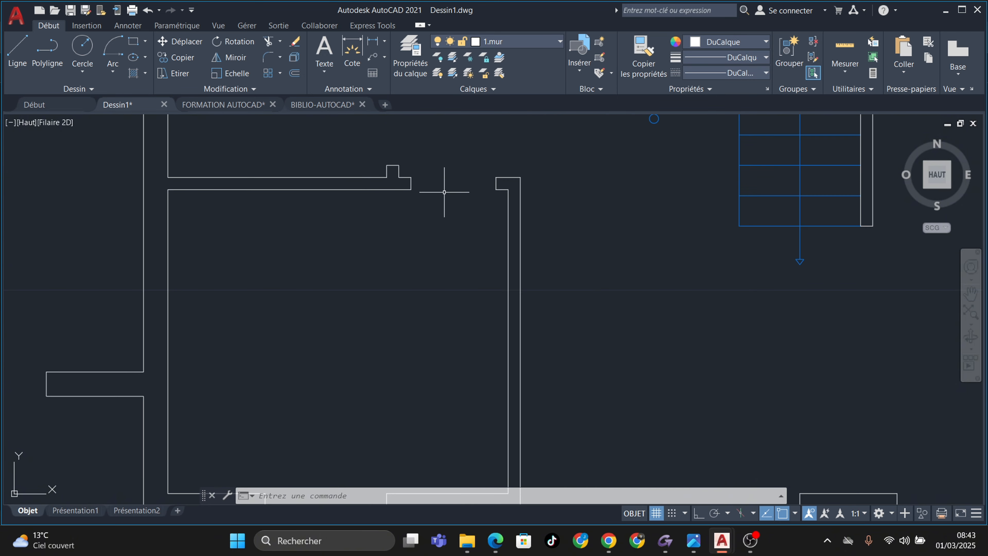
middle_click_drag(448, 194, 447, 202)
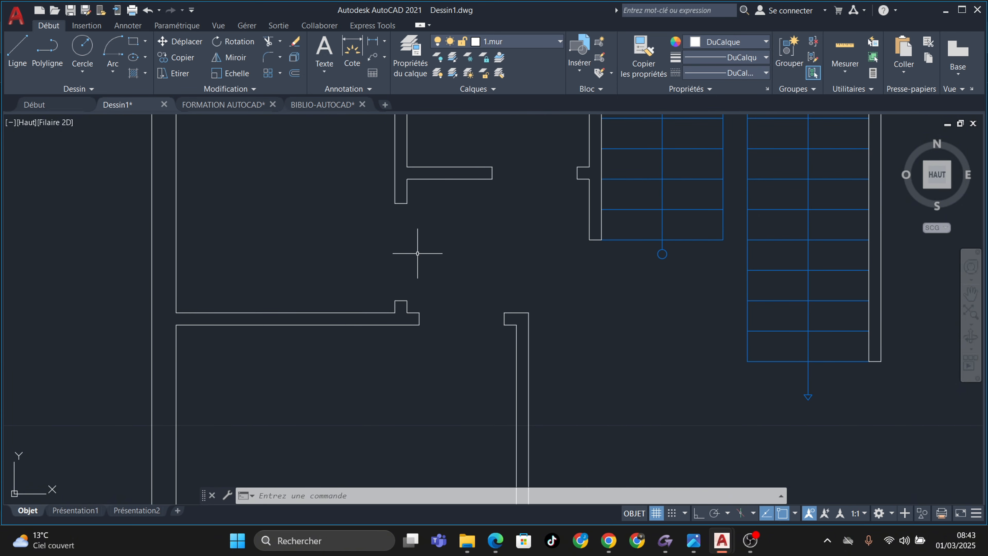
scroll(411, 245, "down", 4)
scroll(532, 303, "up", 2)
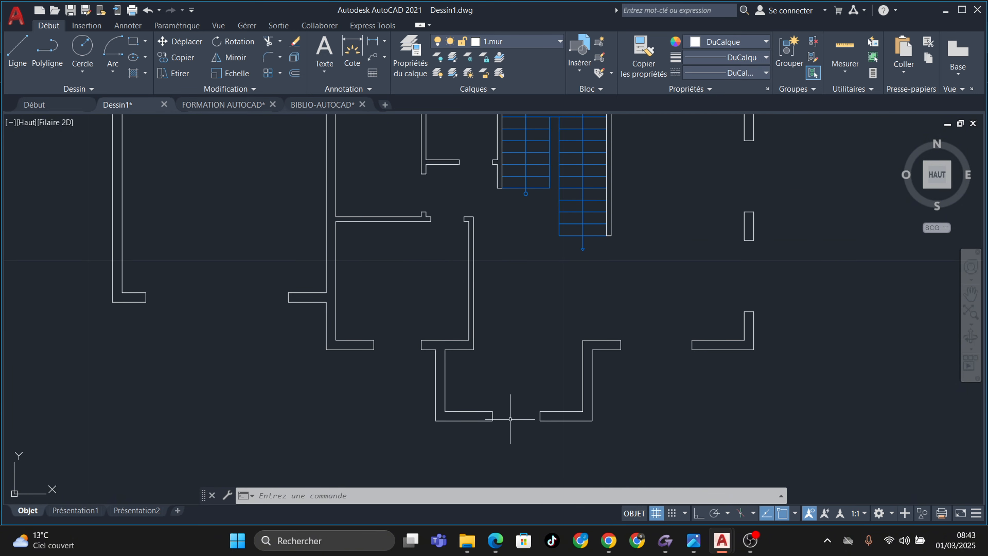
scroll(510, 419, "up", 5)
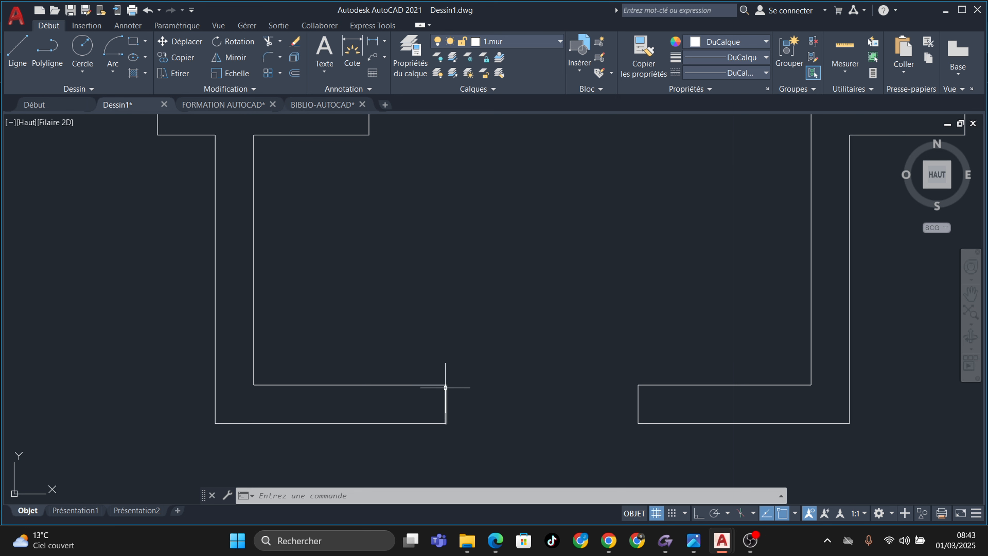
scroll(492, 358, "down", 3)
scroll(492, 278, "up", 3)
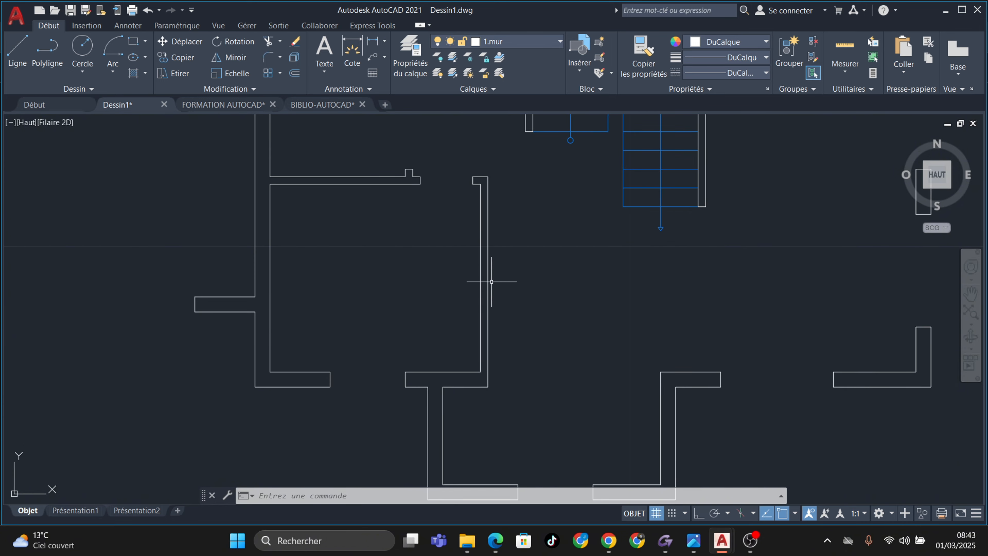
scroll(503, 275, "down", 5)
scroll(630, 272, "up", 3)
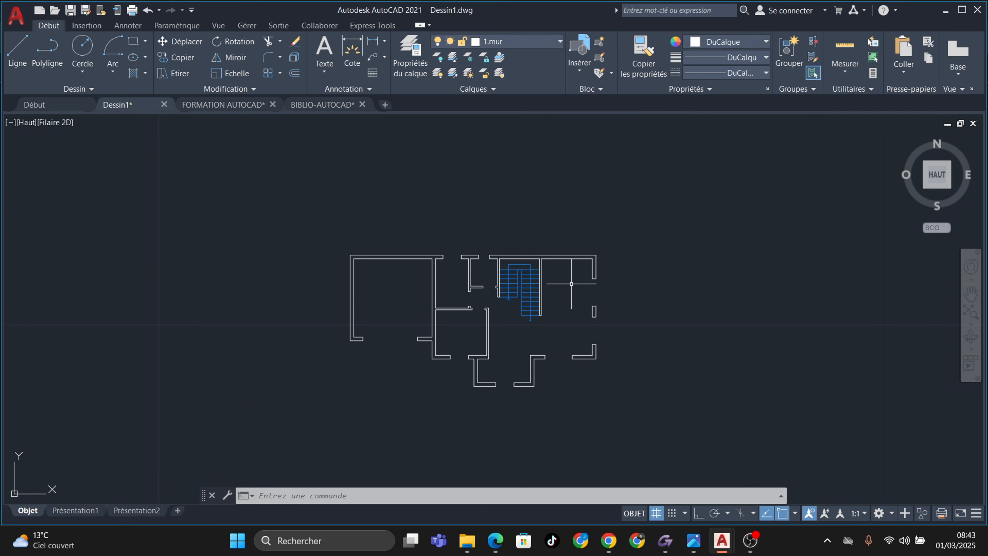
Open the BIBLIO-AUTOCAD drawing and look over the orange single and double swing door blocks
left_click(334, 104)
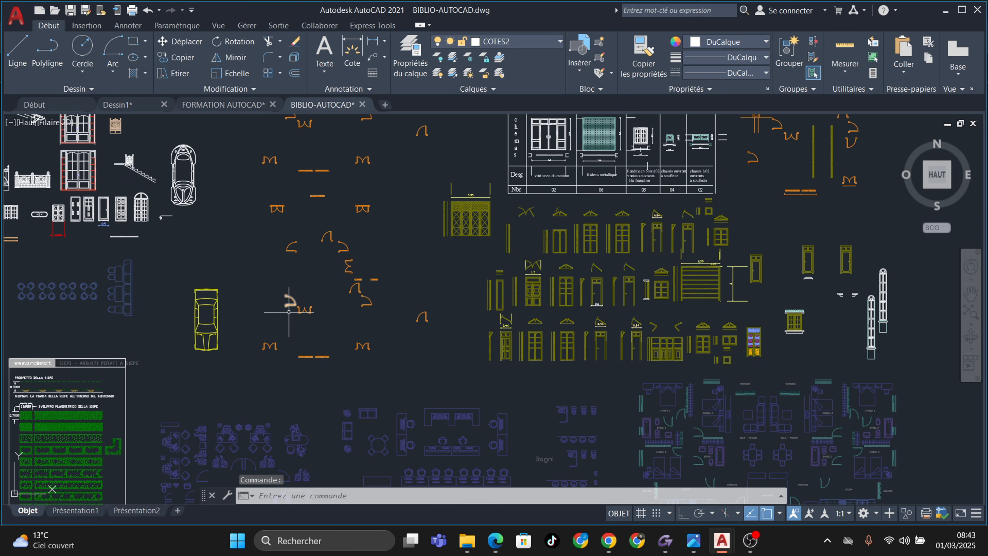
scroll(289, 311, "down", 3)
middle_click_drag(288, 311, 410, 245)
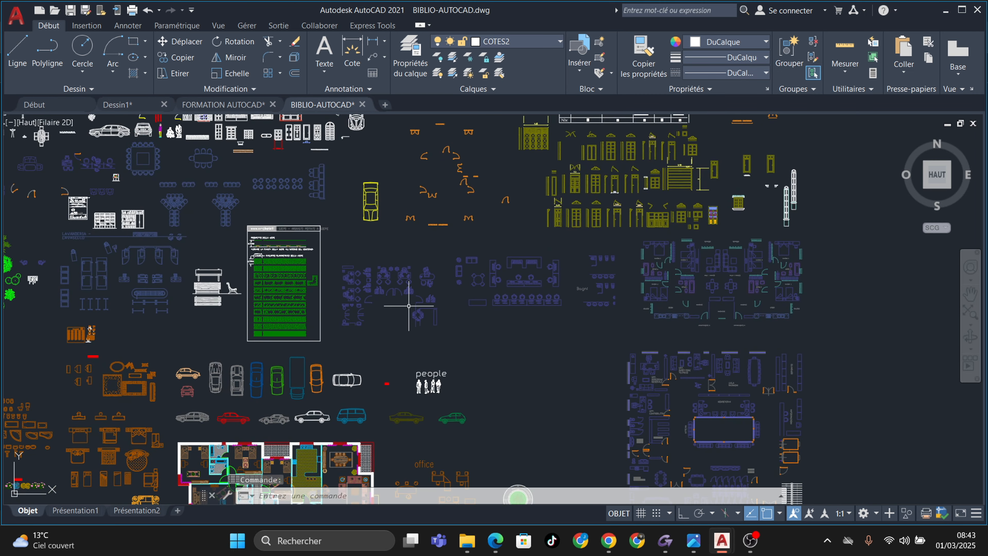
scroll(459, 169, "up", 5)
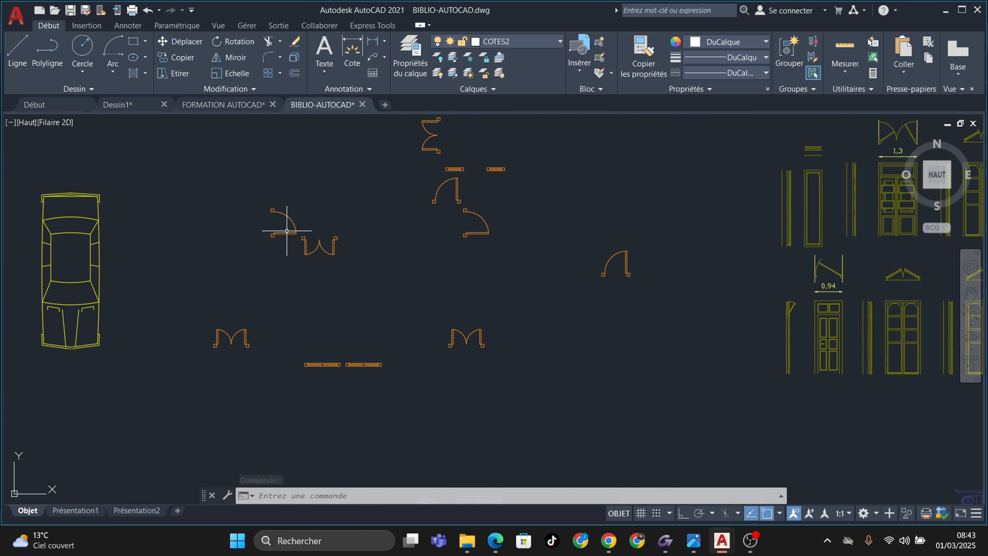
scroll(287, 231, "up", 6)
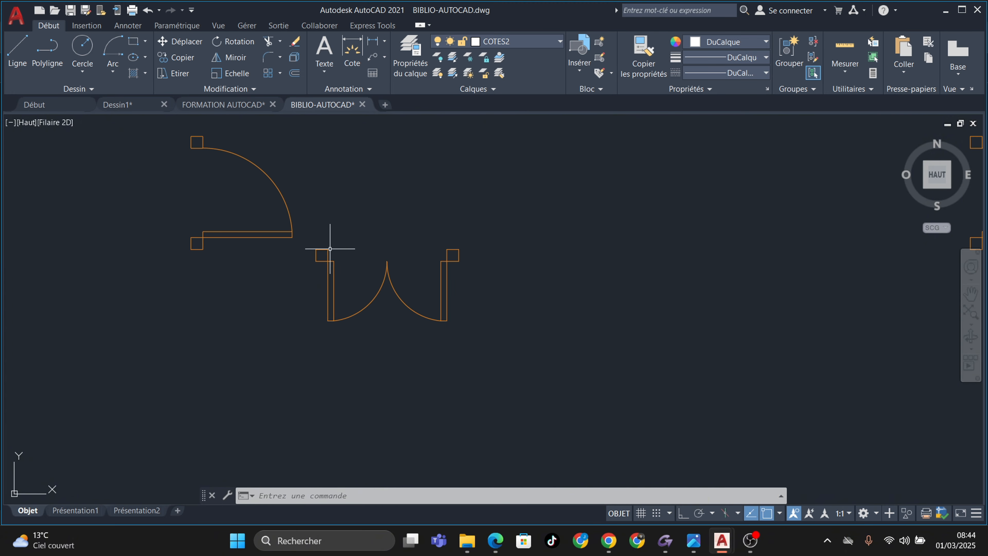
middle_click_drag(329, 248, 359, 345)
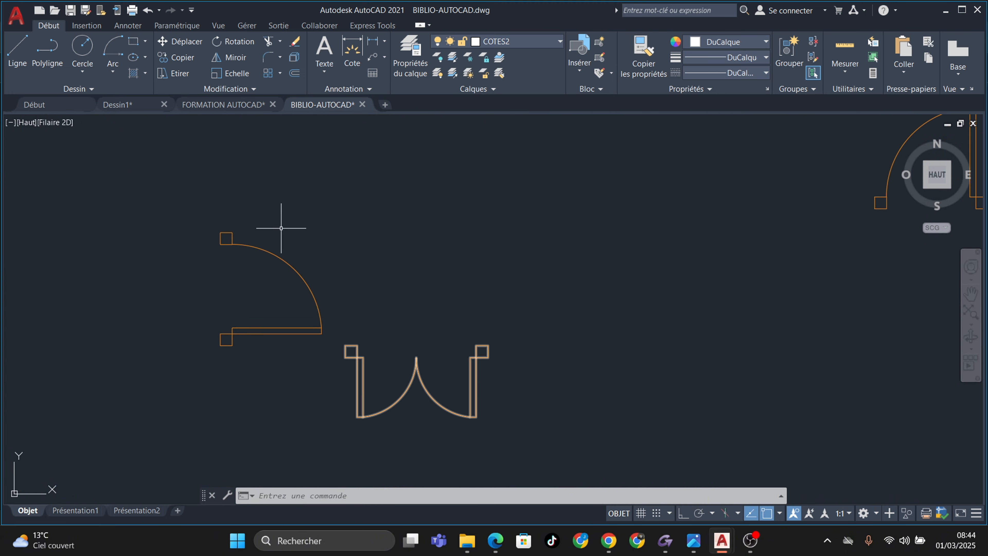
left_click(417, 370)
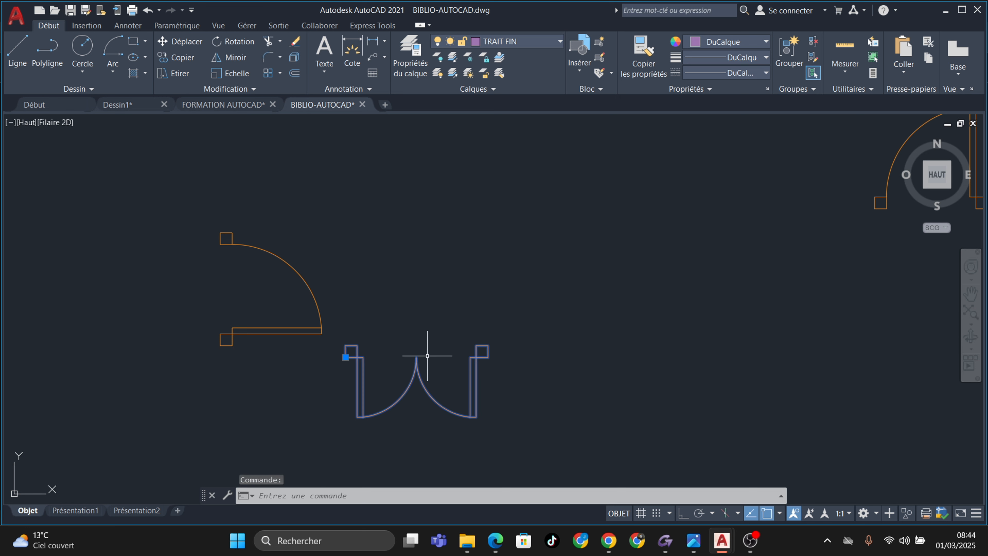
key("Escape")
key("Escape")
Compare the entrance and room openings in Dessin1 with the door blocks in BIBLIO-AUTOCAD
left_click(122, 107)
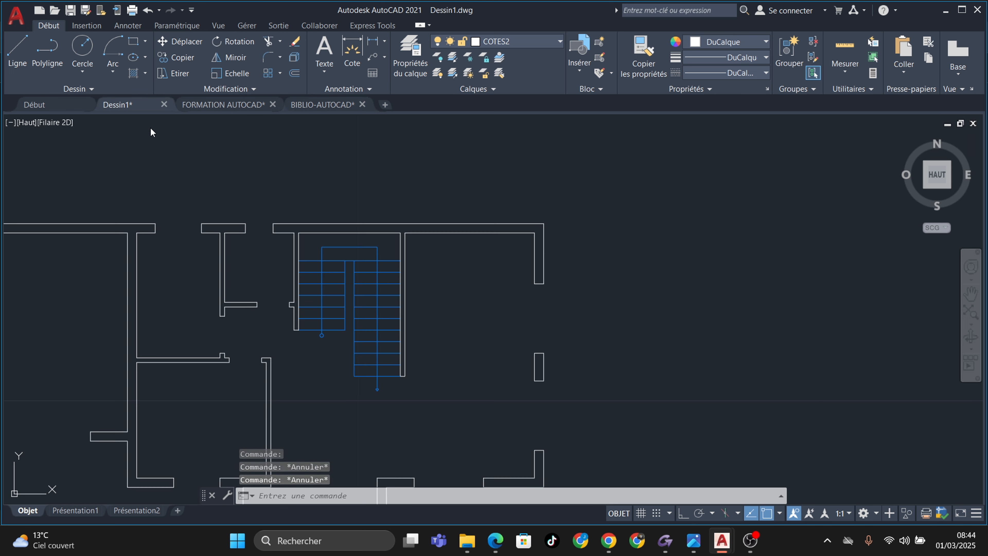
scroll(386, 335, "down", 2)
middle_click_drag(386, 336, 463, 356)
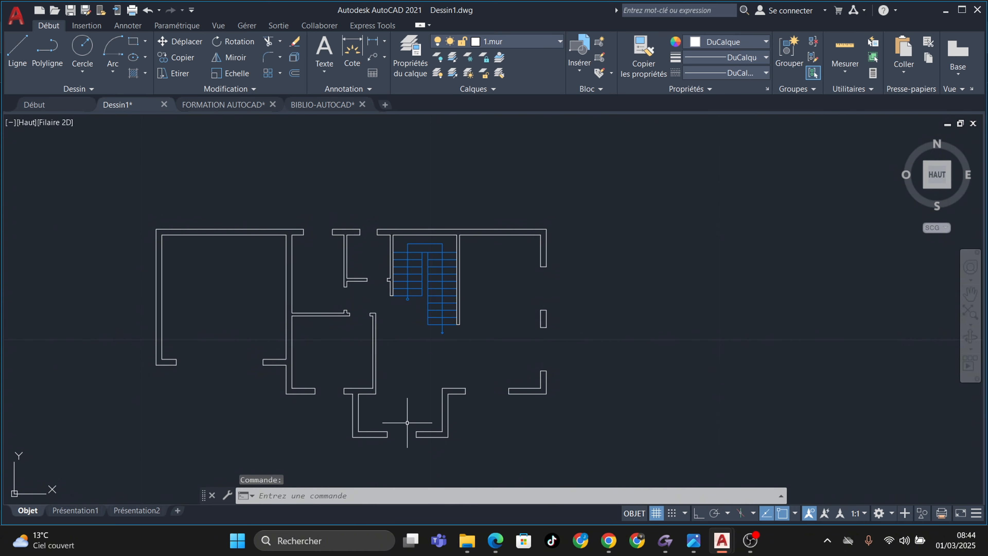
scroll(408, 422, "up", 4)
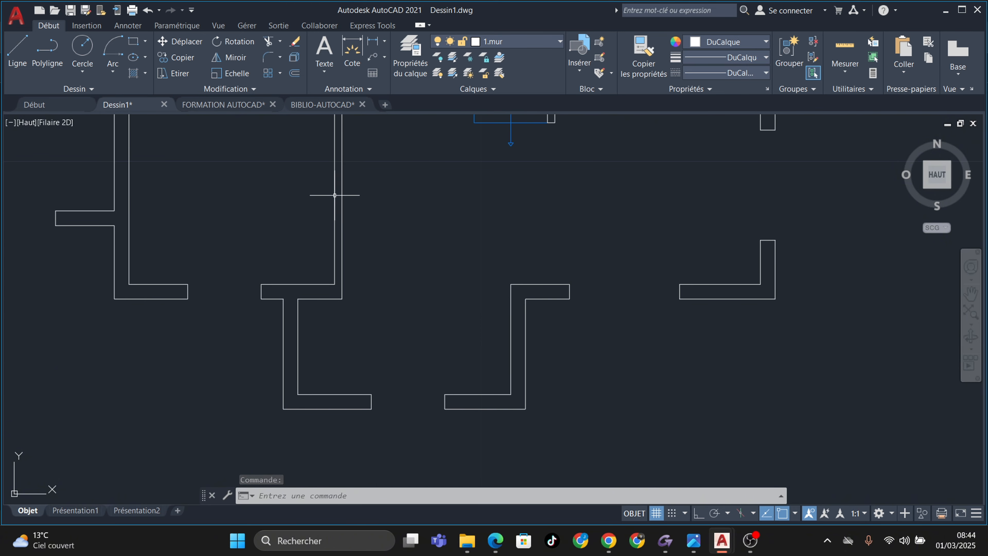
left_click(325, 105)
key("Escape")
key("Escape")
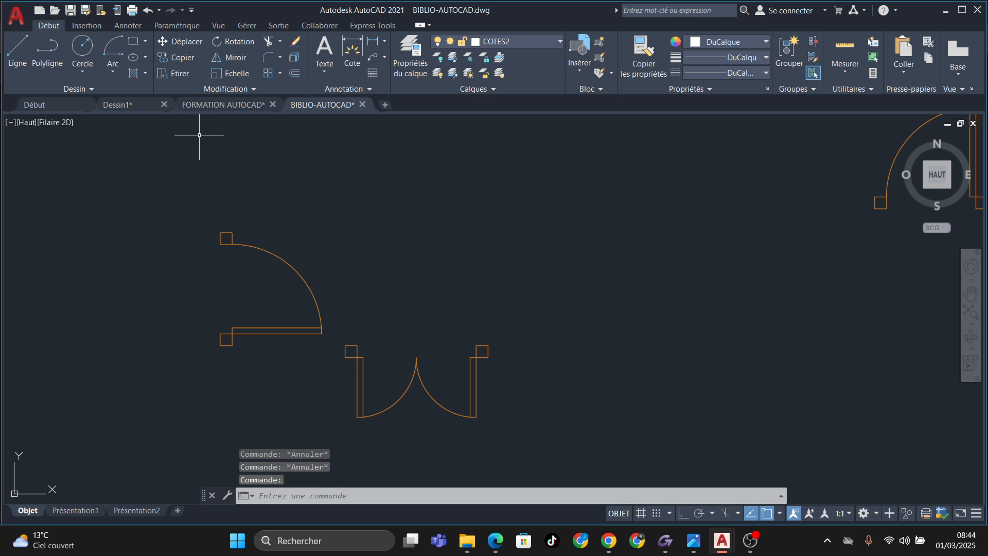
left_click(125, 104)
scroll(338, 325, "down", 2)
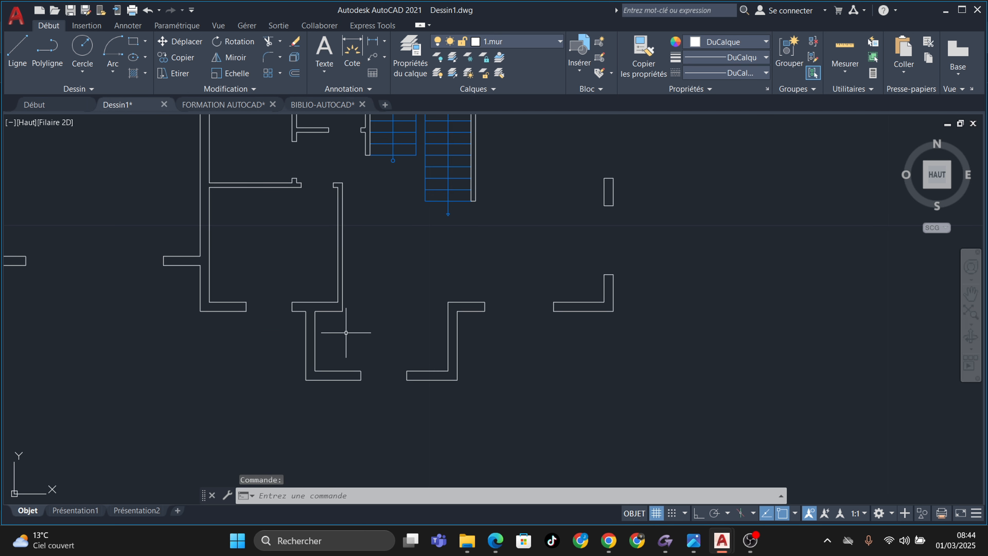
middle_click_drag(280, 294, 386, 353)
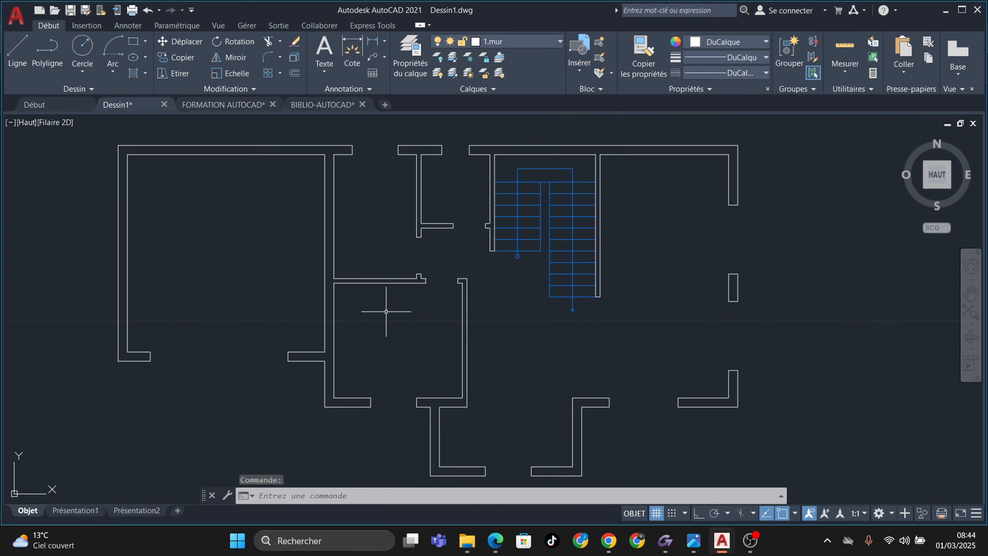
middle_click_drag(496, 362, 473, 293)
scroll(481, 398, "up", 2)
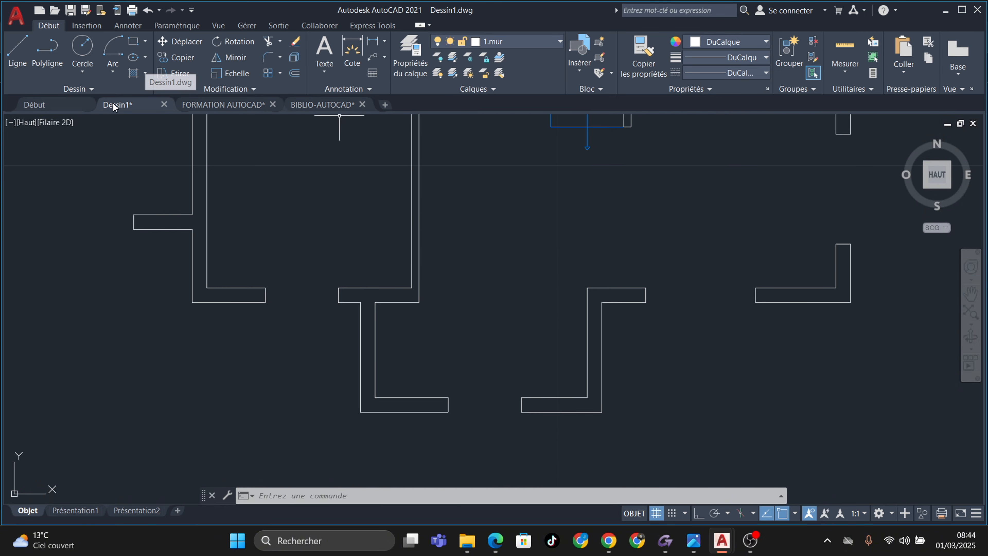
Locate the pair of single swing doors among the furniture blocks in the BIBLIO-AUTOCAD drawing
mouse_move(113, 103)
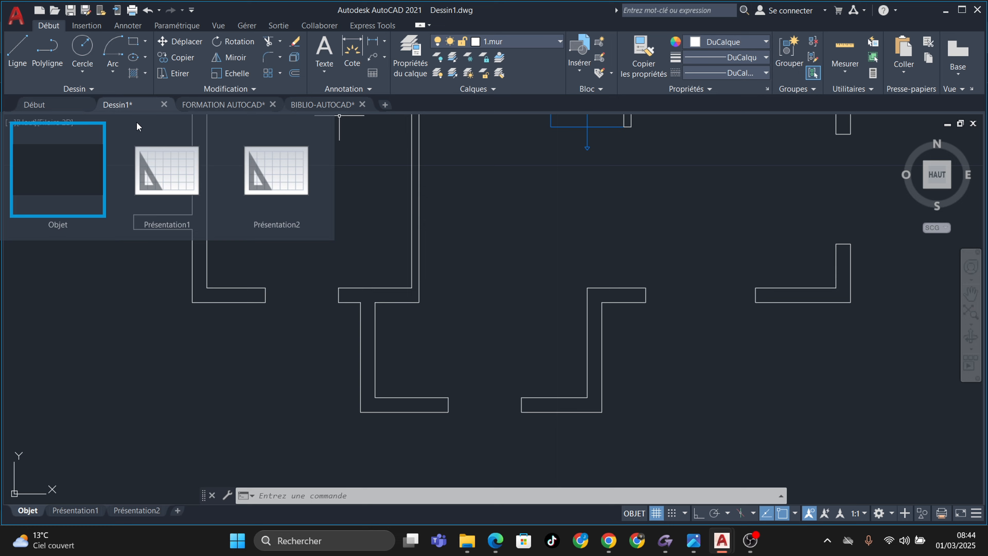
left_click(329, 107)
scroll(490, 402, "down", 10)
middle_click_drag(489, 401, 523, 276)
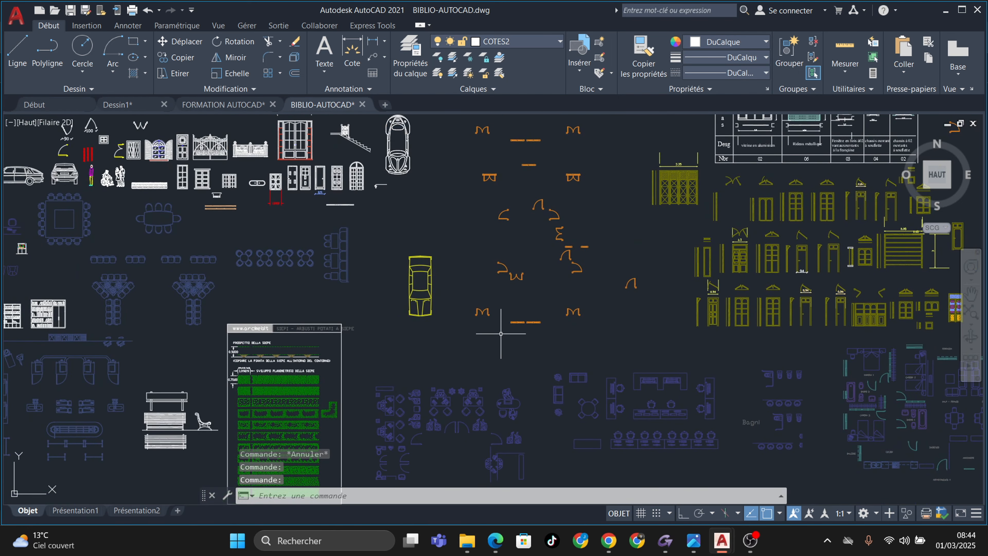
mouse_move(505, 335)
middle_mouse_down()
mouse_move(531, 314)
mouse_move(542, 282)
middle_mouse_up()
scroll(494, 356, "up", 6)
scroll(492, 297, "up", 3)
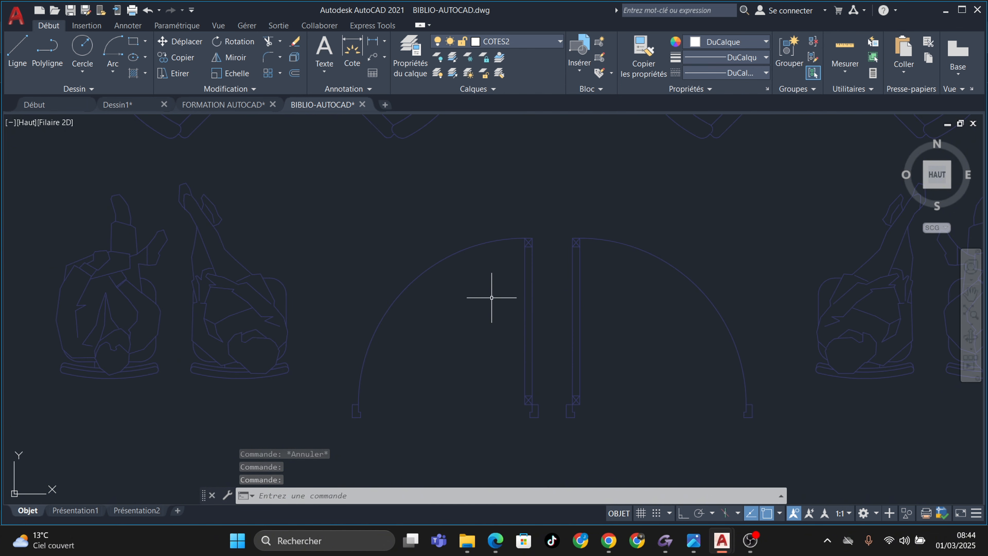
middle_click_drag(506, 334, 489, 316)
key("Escape")
key("Escape")
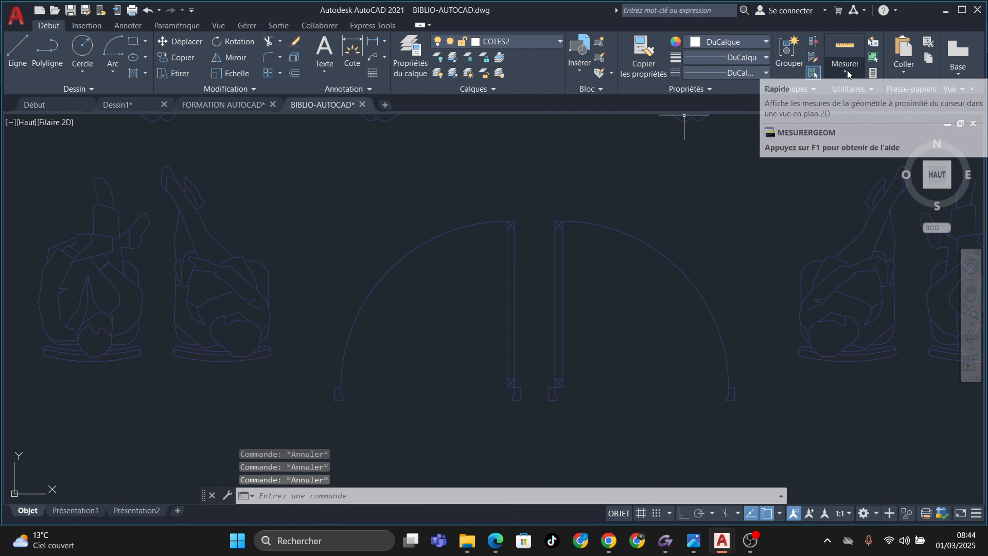
Check the left swing door's overall width between its outer frame corners with a linear dimension, without placing it
left_click(374, 42)
scroll(330, 401, "up", 3)
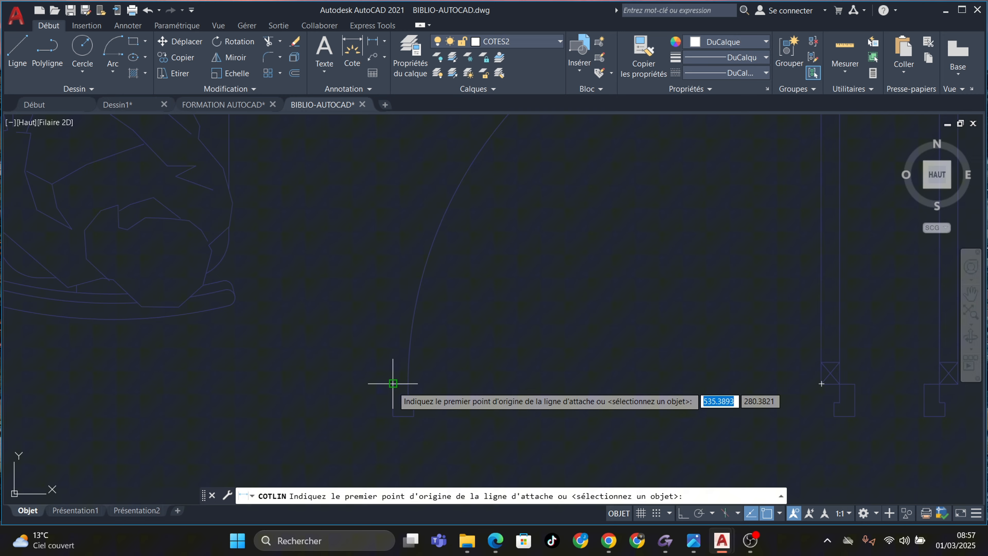
left_click(393, 384)
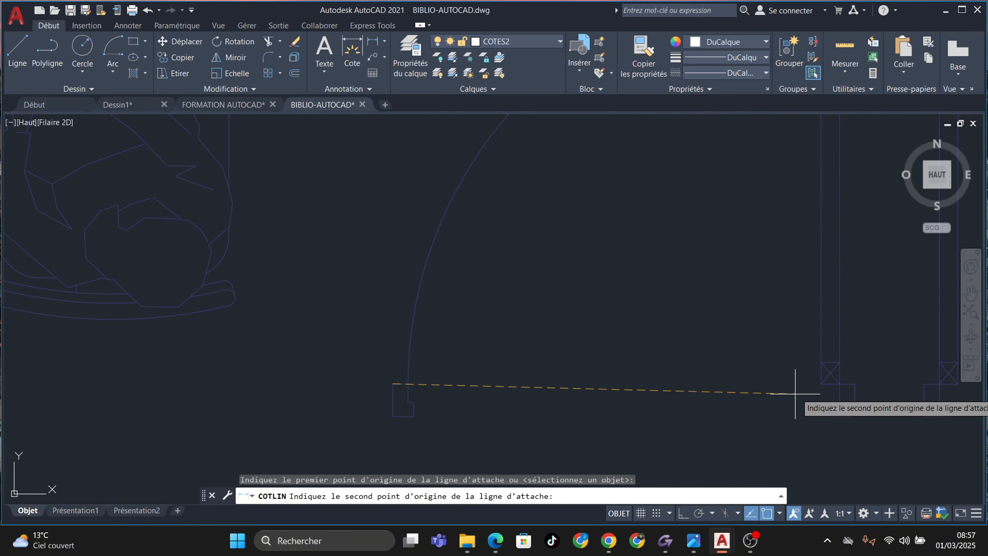
left_click(855, 385)
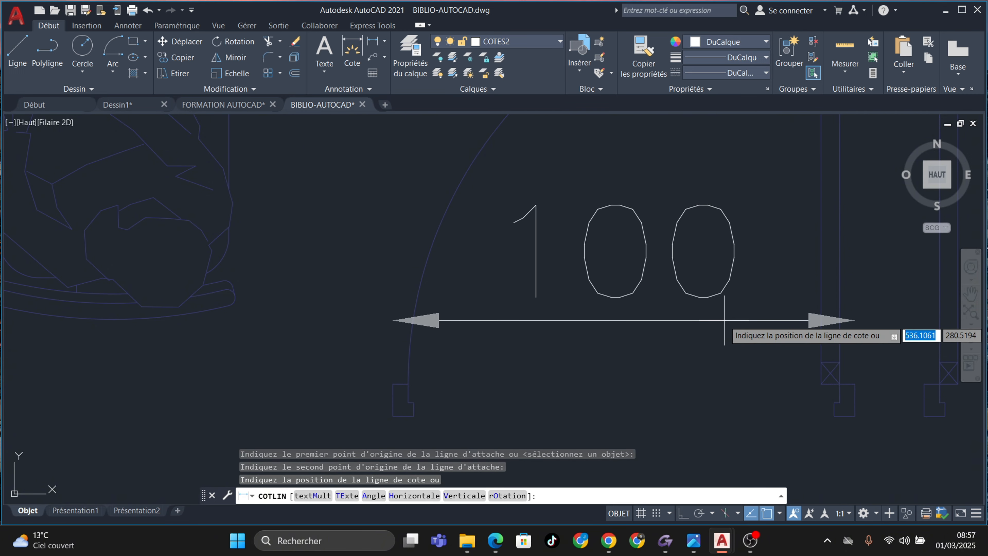
scroll(724, 320, "down", 4)
key("Escape")
key("Escape")
key("Escape")
key("Escape")
Copy the complete left swing door, including its frame, to the clipboard and switch to the Dessin1 drawing
left_click(784, 180)
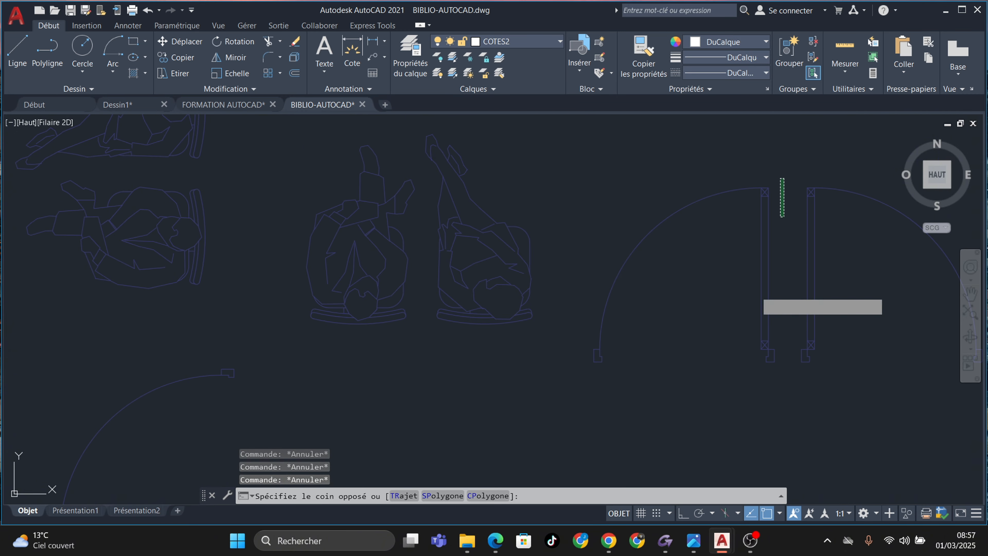
left_click(585, 408)
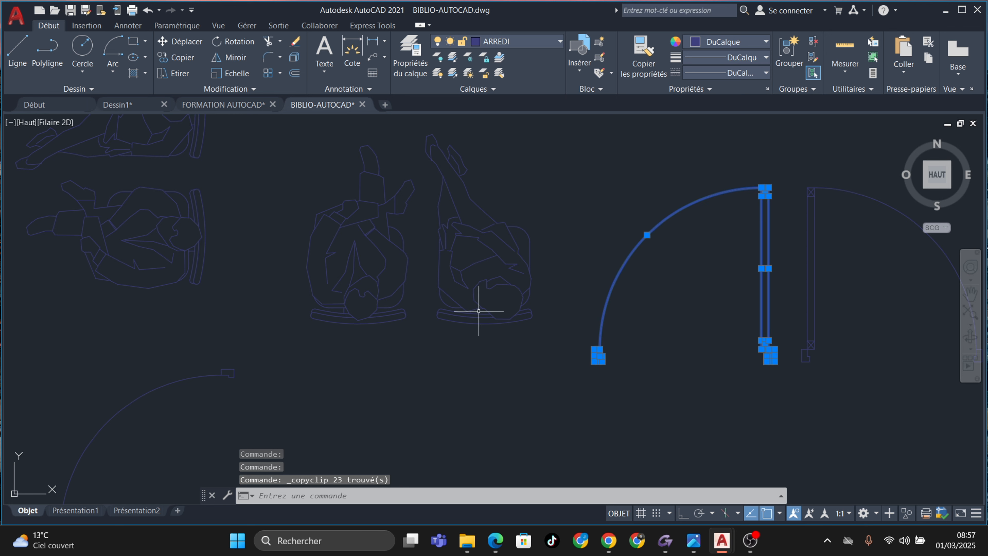
left_click(121, 104)
scroll(498, 336, "up", 2)
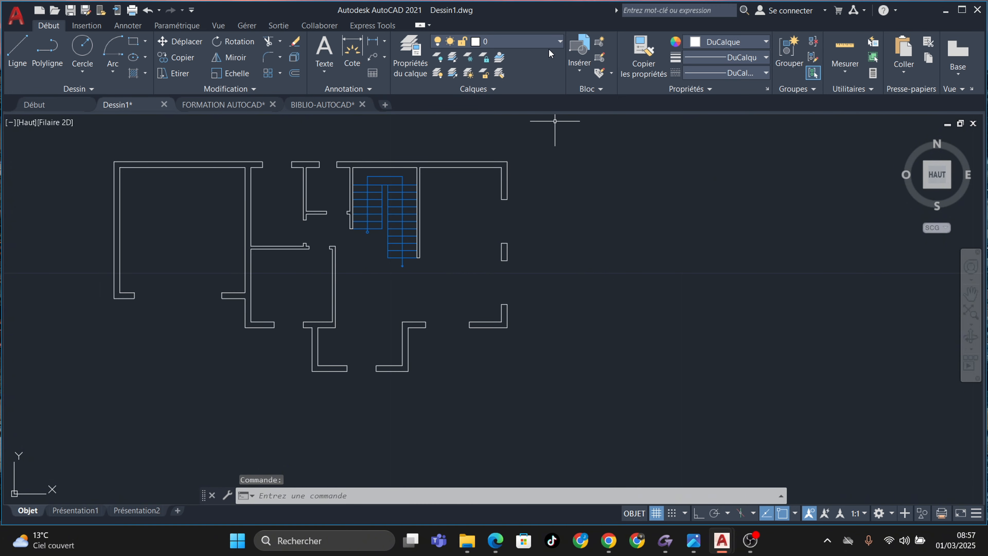
Make 2.porte the current layer and paste the copied door in the empty space right of the floor plan
left_click(559, 42)
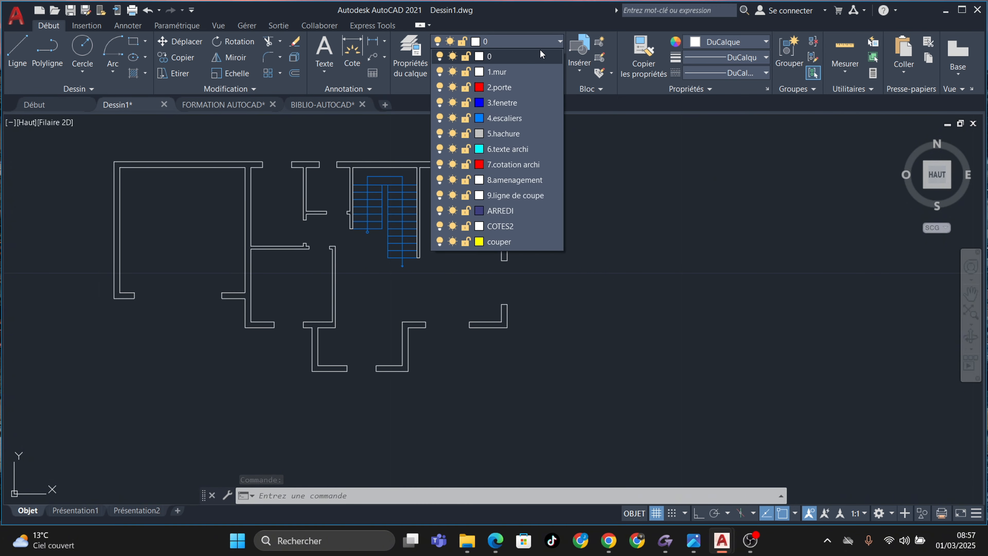
left_click(506, 88)
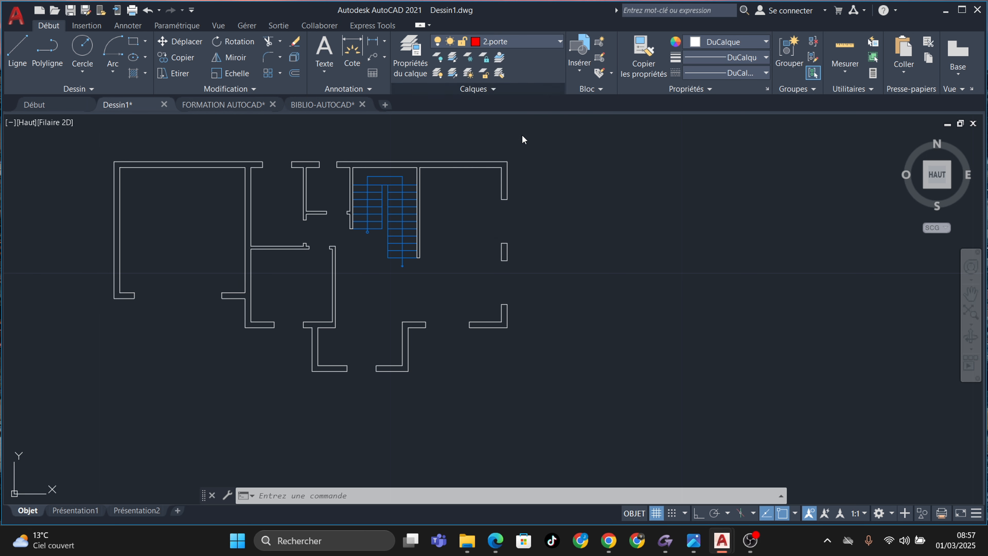
key("ctrl+v")
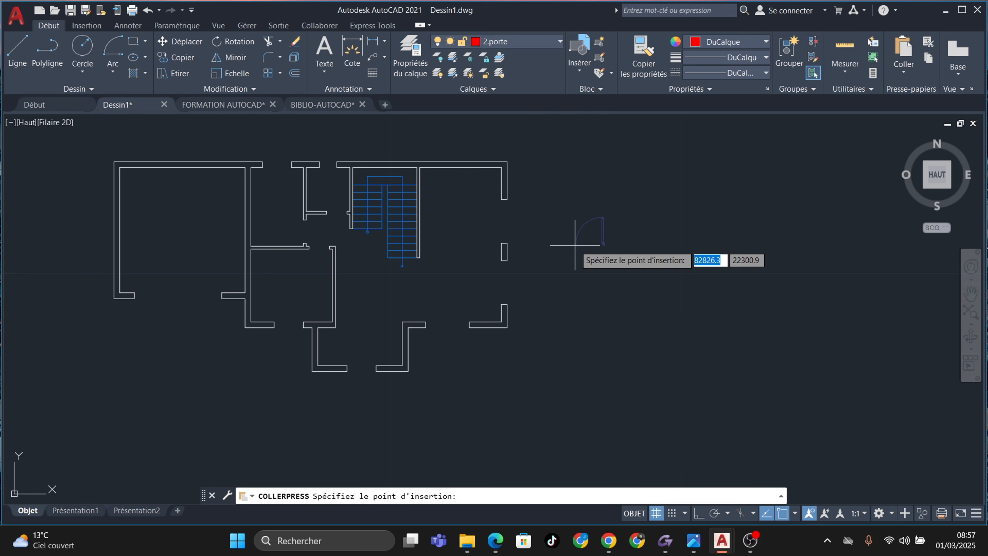
key("Escape")
key("Escape")
key("Escape")
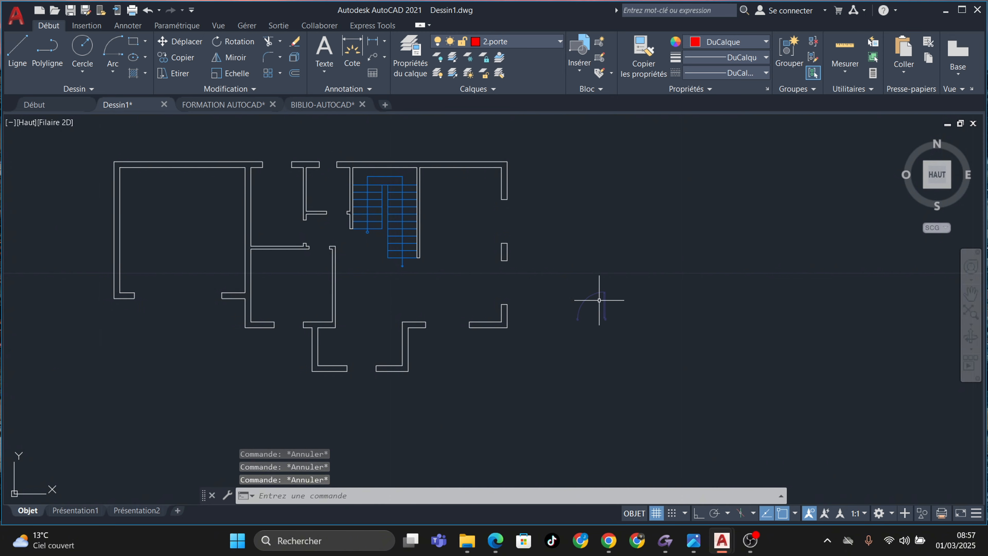
Move all parts of the pasted door from the ARREDI layer to the 2.porte layer
left_click(625, 283)
left_click(570, 347)
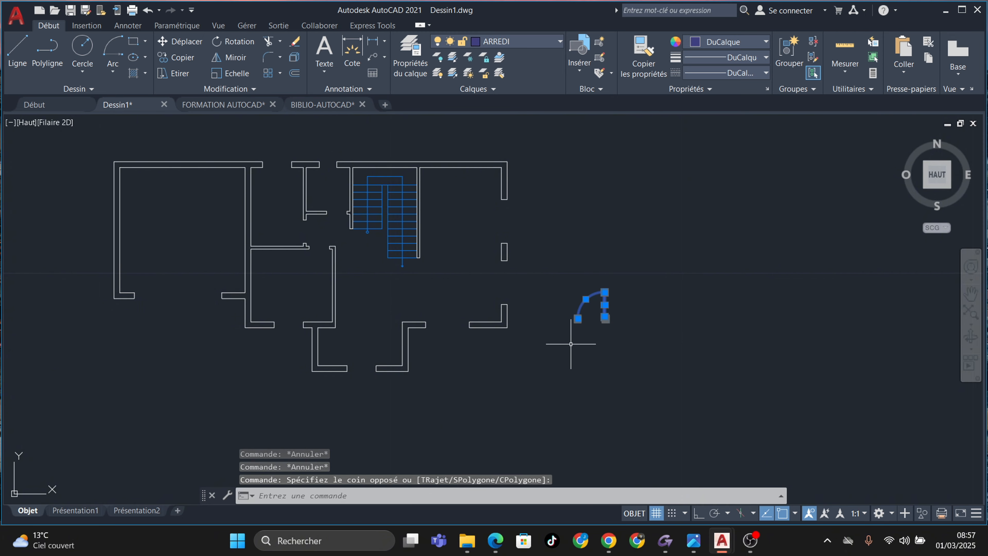
left_click(549, 41)
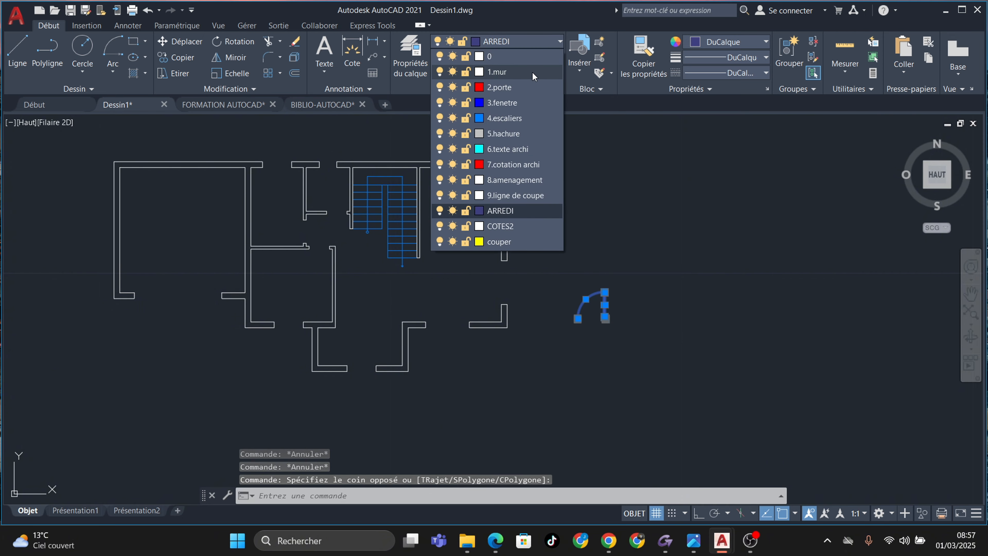
left_click(525, 88)
scroll(586, 311, "up", 5)
middle_click_drag(586, 313, 604, 260)
scroll(611, 249, "down", 4)
key("Escape")
scroll(276, 353, "up", 2)
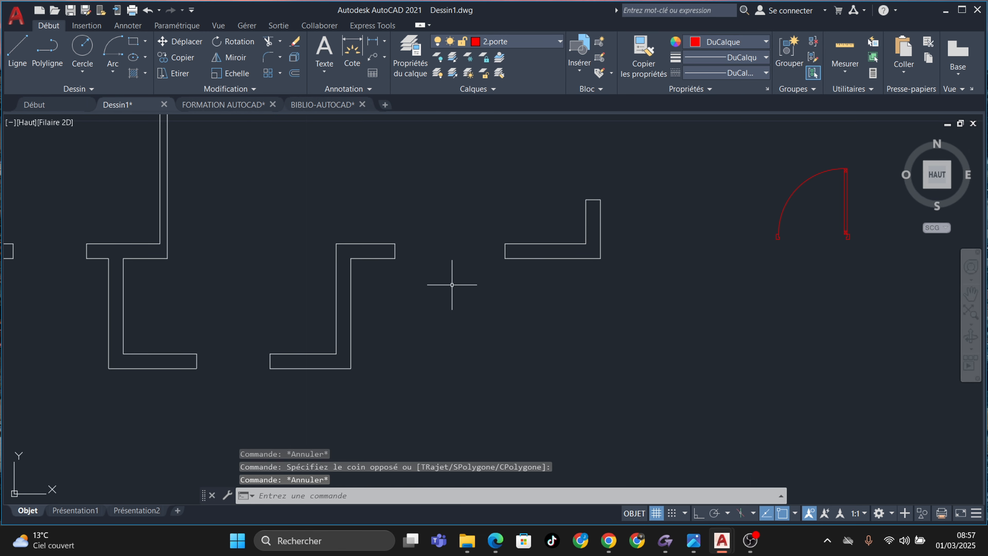
Copy the door by its lower-right outer frame corner into the opening of the projecting entrance at the bottom of the plan
middle_click_drag(627, 228, 581, 241)
scroll(796, 195, "up", 4)
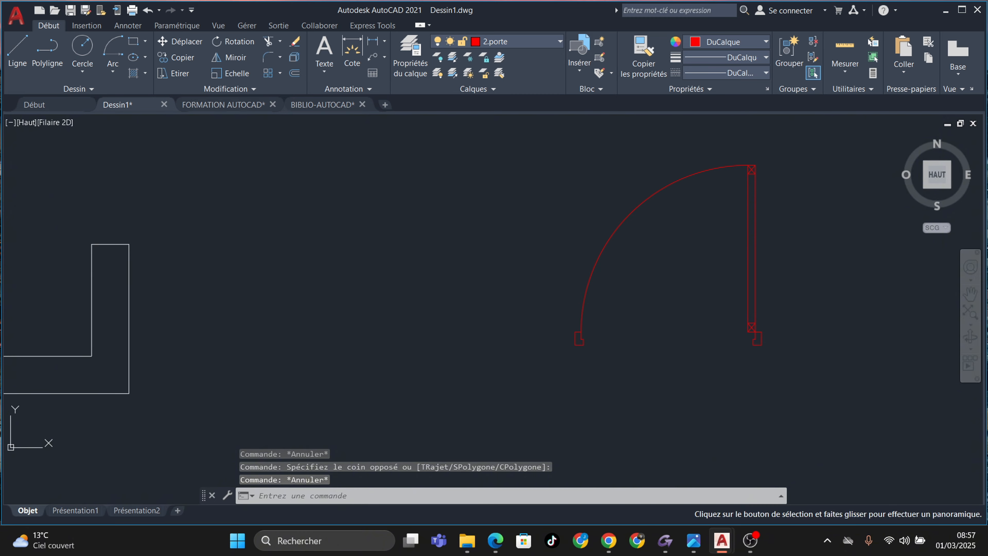
left_click(792, 148)
left_click(539, 407)
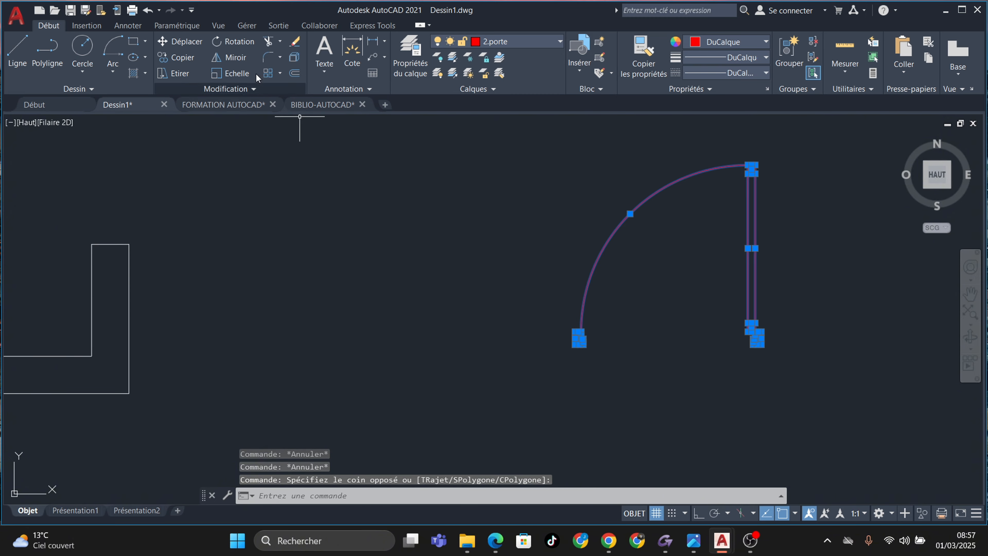
left_click(176, 55)
scroll(775, 354, "up", 4)
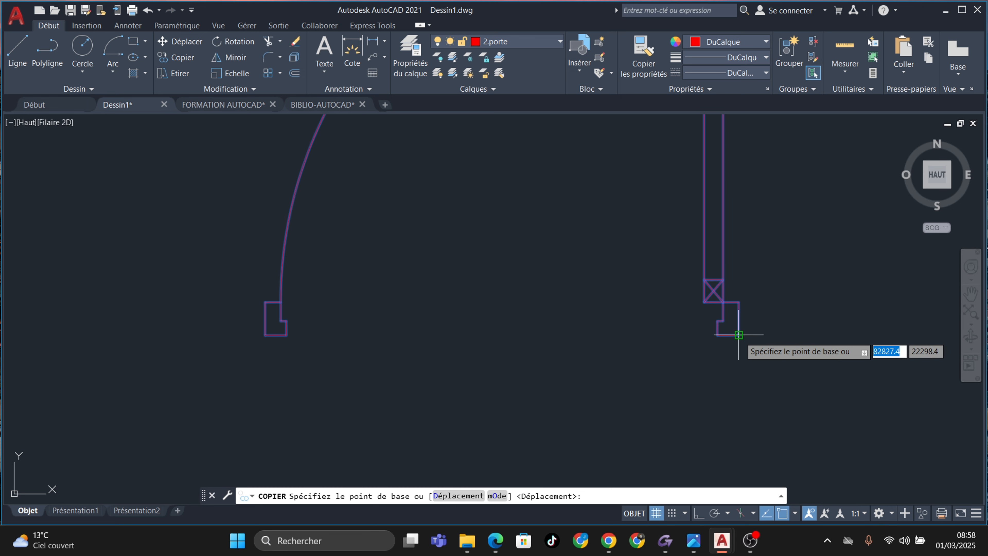
left_click(727, 336)
scroll(518, 419, "down", 5)
middle_click_drag(519, 420, 674, 260)
scroll(559, 261, "down", 2)
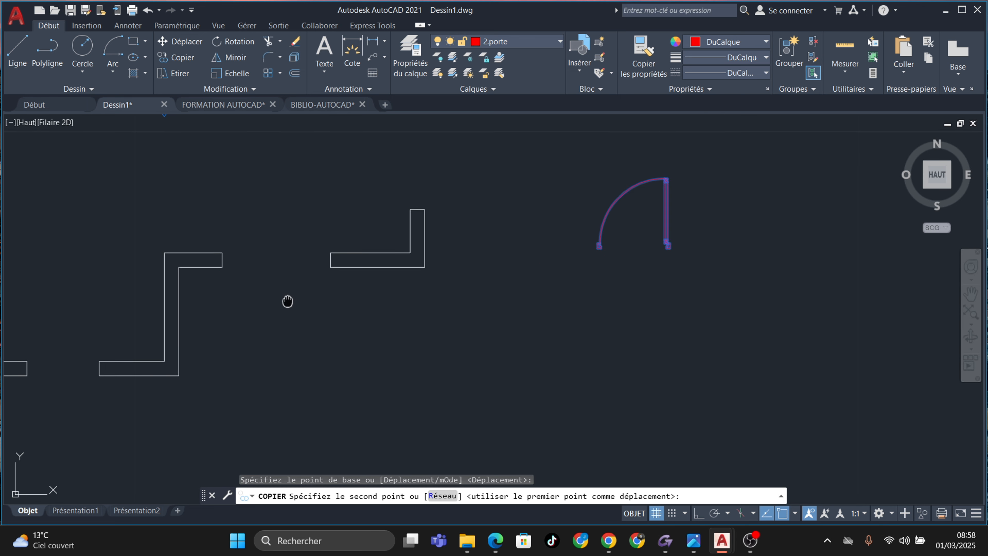
middle_click_drag(287, 300, 591, 225)
scroll(403, 289, "up", 2)
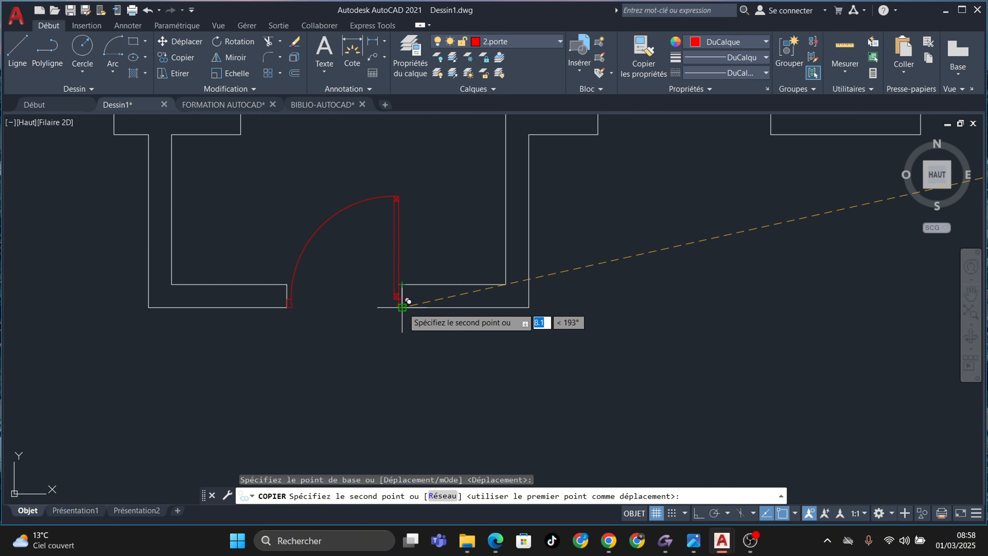
left_click(403, 296)
scroll(600, 267, "down", 2)
scroll(540, 346, "down", 3)
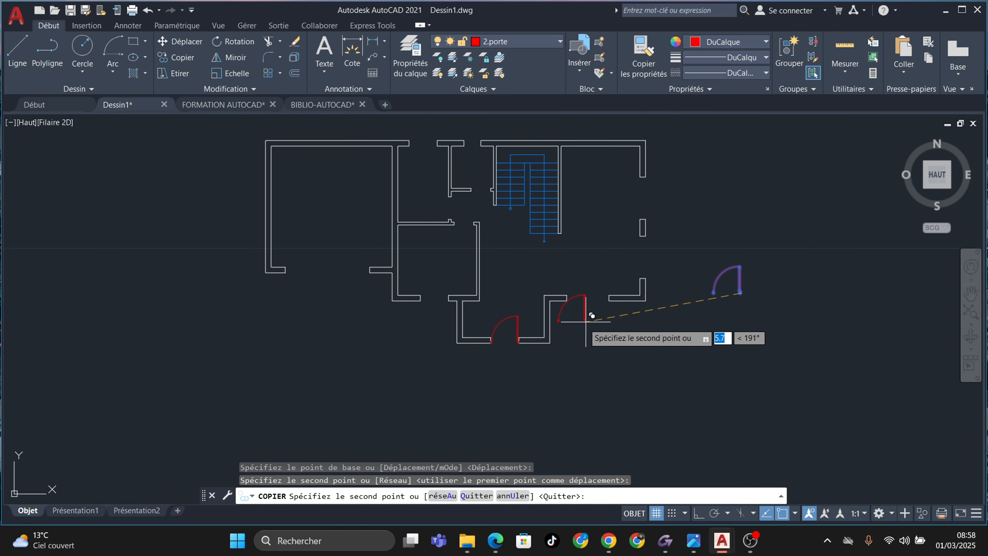
key("Escape")
Make two spare copies of the door outside the plan, one above right and one below right of the original
scroll(642, 318, "up", 3)
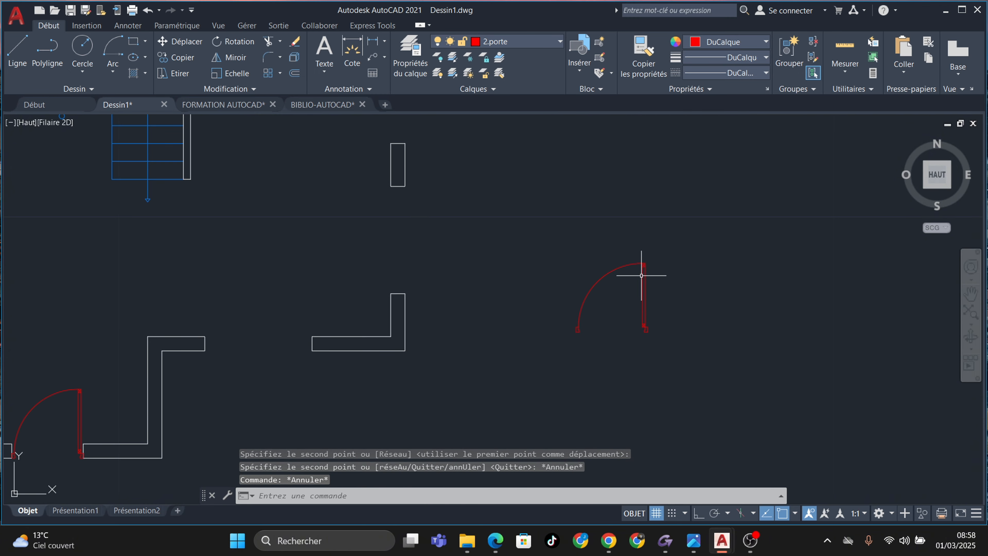
scroll(642, 275, "down", 3)
scroll(373, 256, "up", 3)
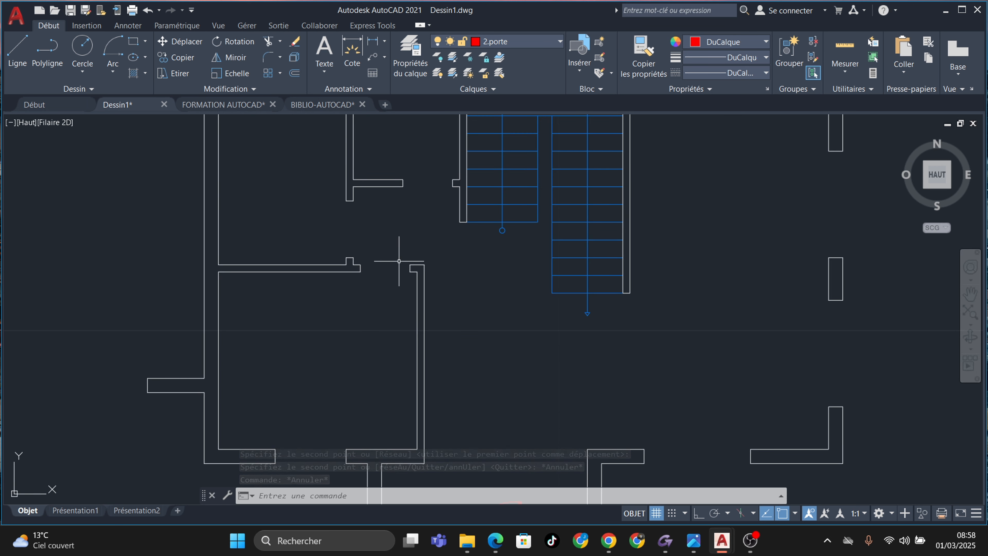
scroll(431, 180, "down", 3)
scroll(364, 227, "down", 2)
scroll(525, 264, "up", 5)
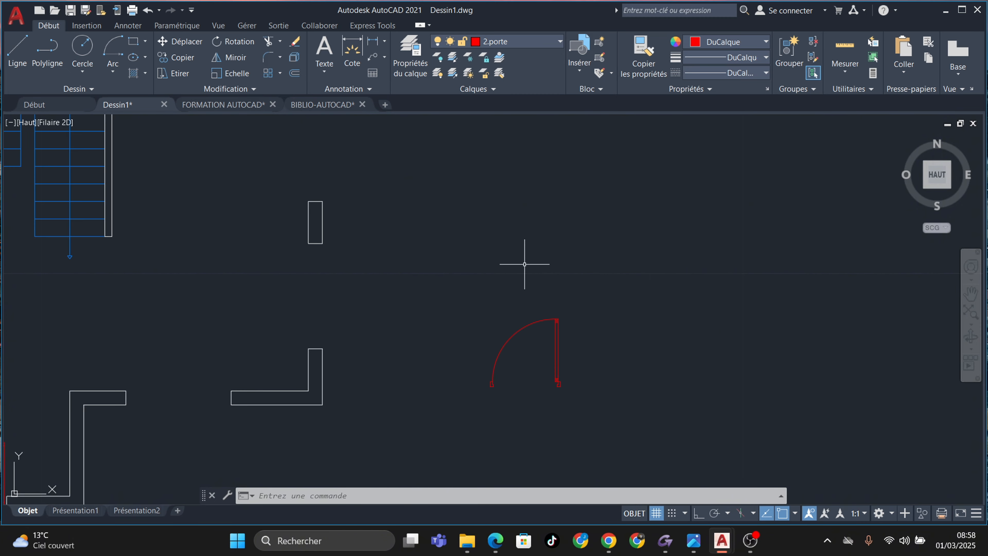
middle_click_drag(525, 265, 552, 212)
left_click(573, 236)
left_click(470, 343)
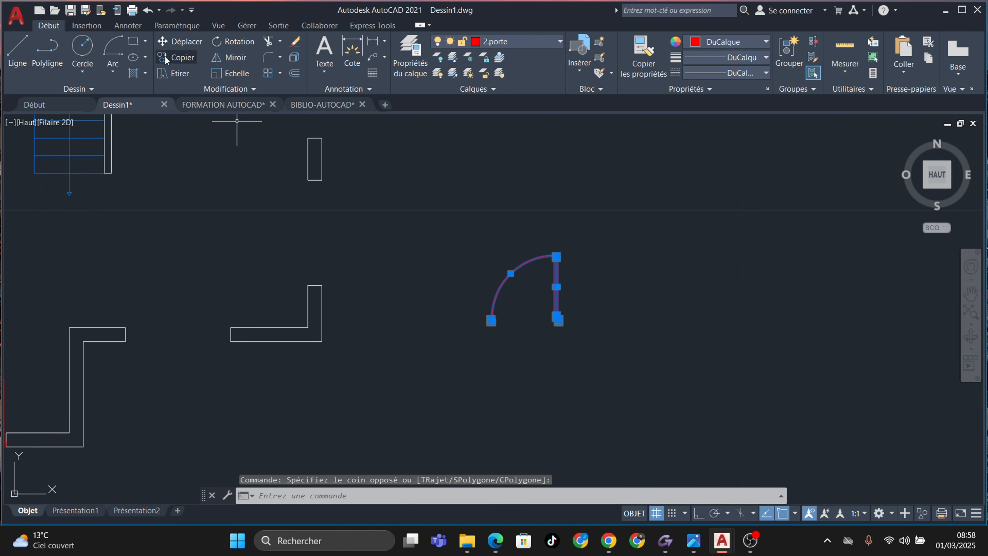
left_click(177, 57)
left_click(534, 298)
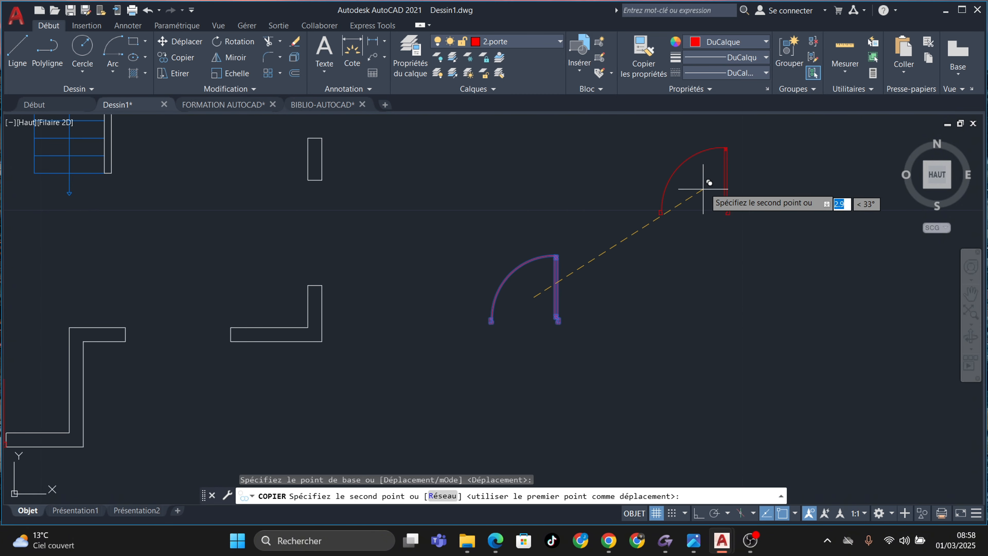
left_click(720, 176)
left_click(822, 344)
scroll(698, 277, "down", 3)
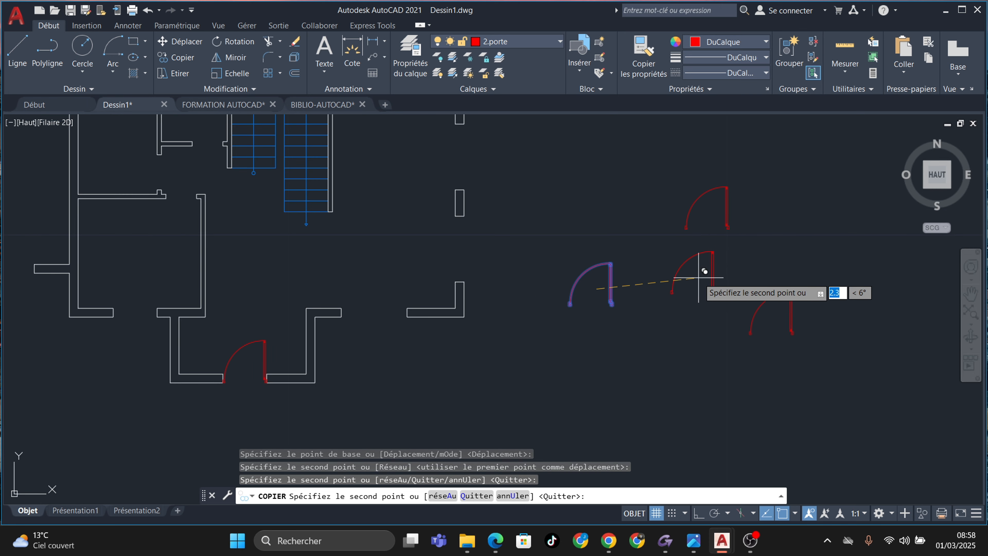
scroll(616, 297, "up", 1)
key("Escape")
scroll(655, 211, "up", 2)
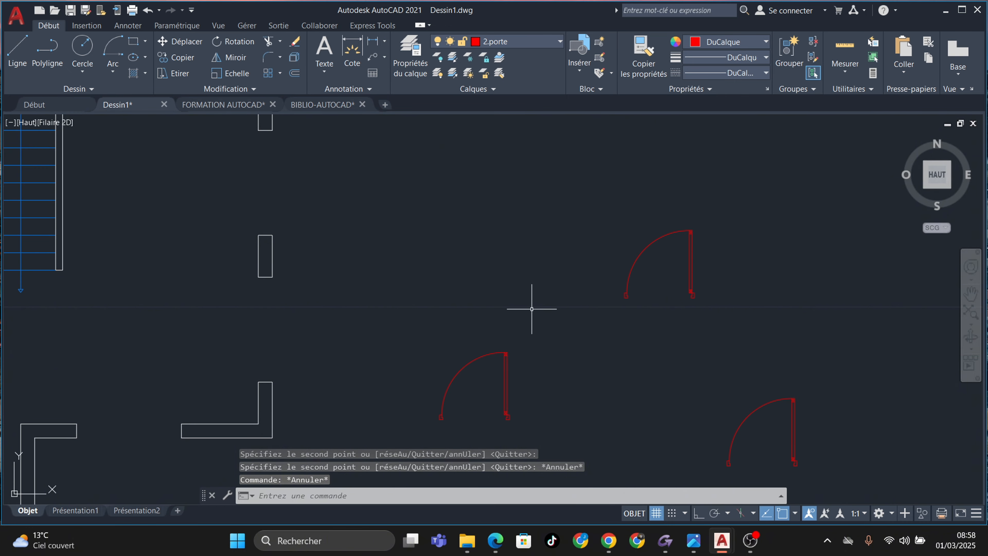
Scale the upper spare door by a factor of 0.7 from its lower-left outer frame corner
scroll(458, 312, "down", 4)
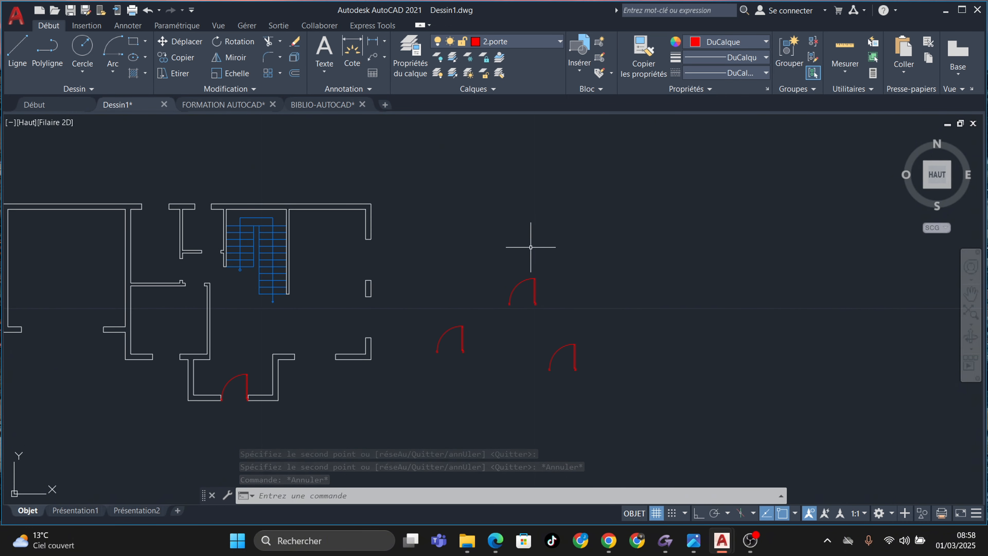
scroll(531, 247, "up", 4)
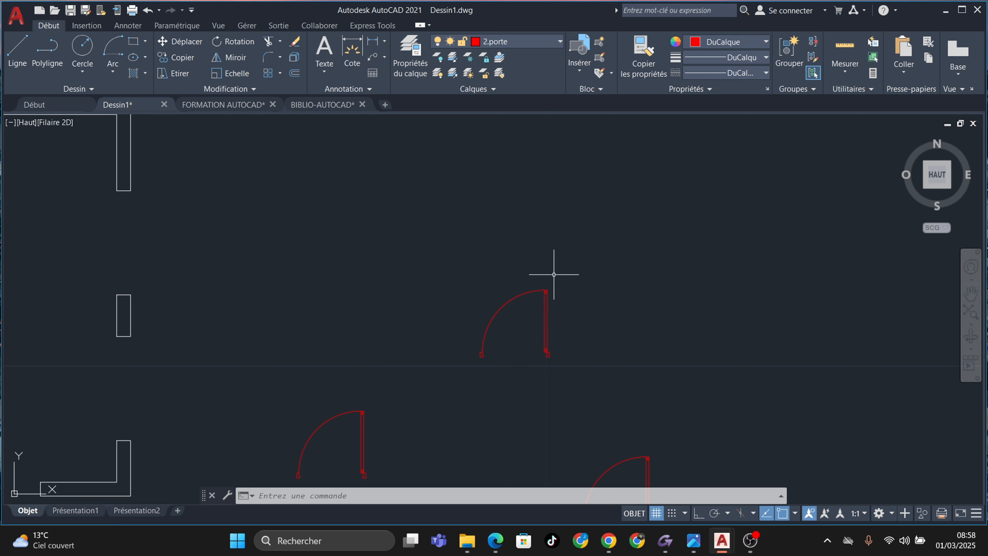
middle_click_drag(554, 274, 583, 207)
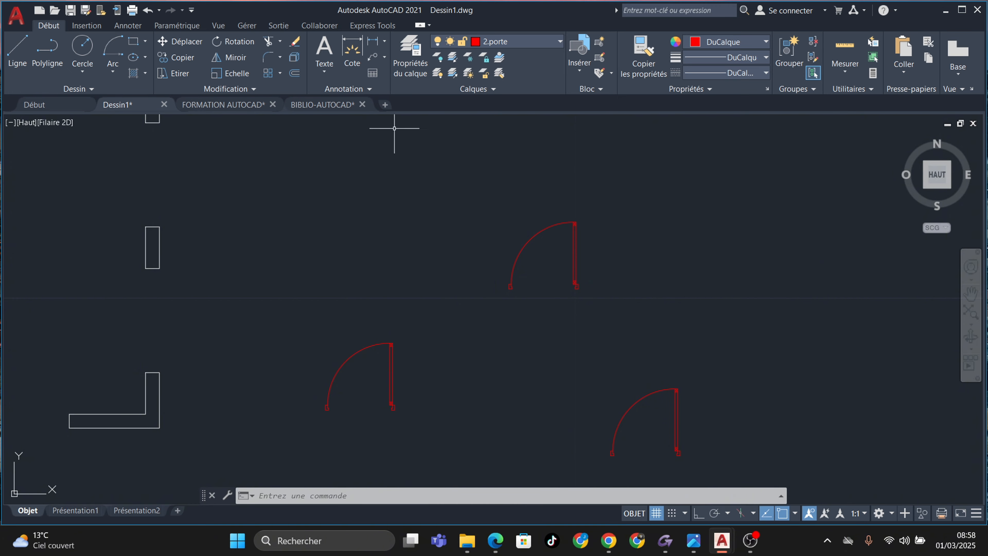
left_click(598, 194)
left_click(506, 320)
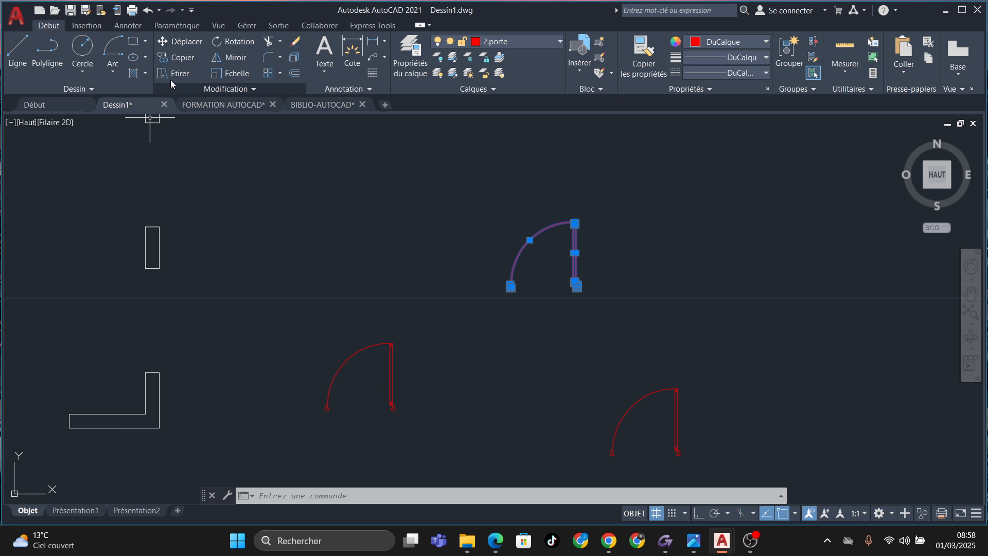
left_click(230, 73)
scroll(541, 287, "up", 2)
scroll(519, 287, "up", 5)
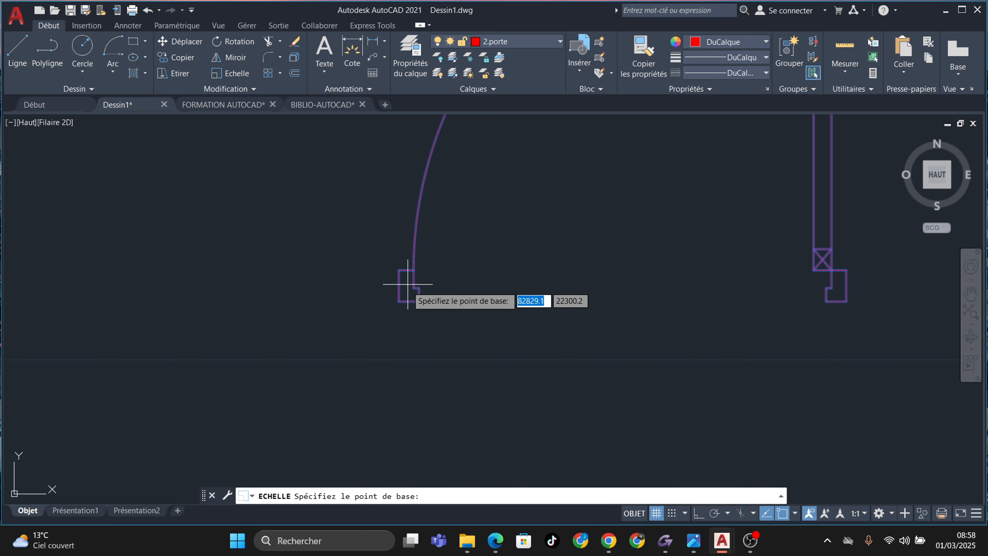
scroll(407, 284, "up", 2)
left_click(392, 311)
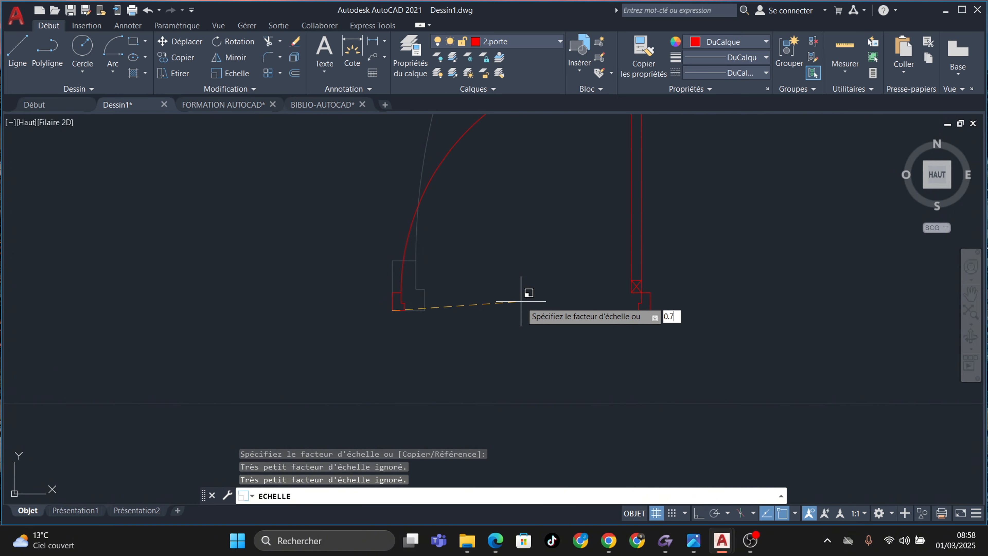
key("Return")
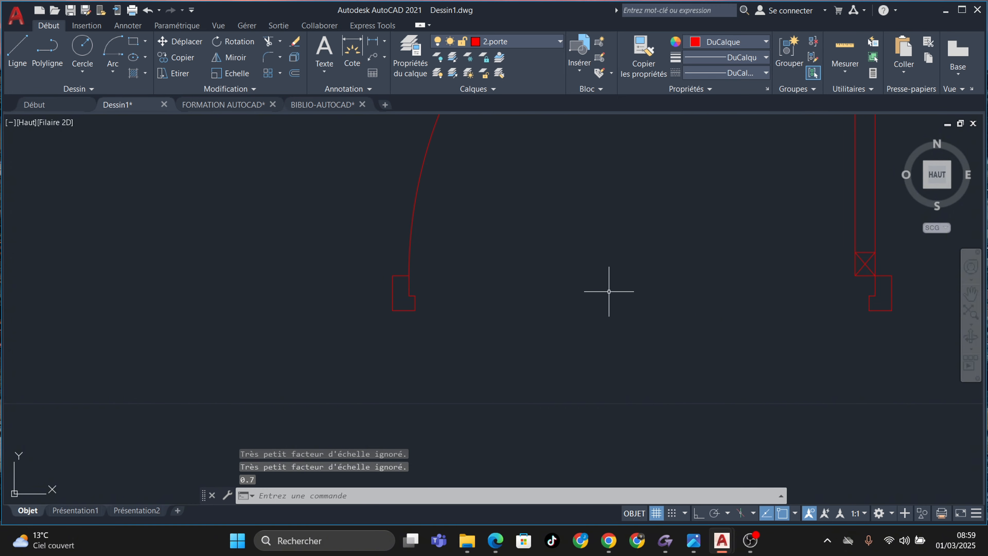
Check the overall width of the upper door scaled by 0.7 between its outer frame corners, without placing a dimension
scroll(609, 292, "down", 5)
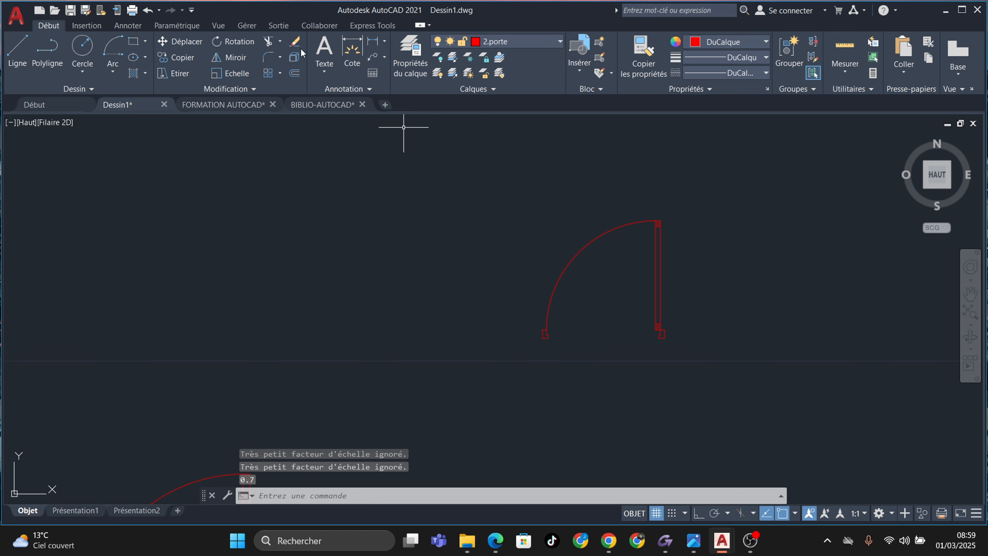
left_click(373, 41)
scroll(450, 353, "up", 3)
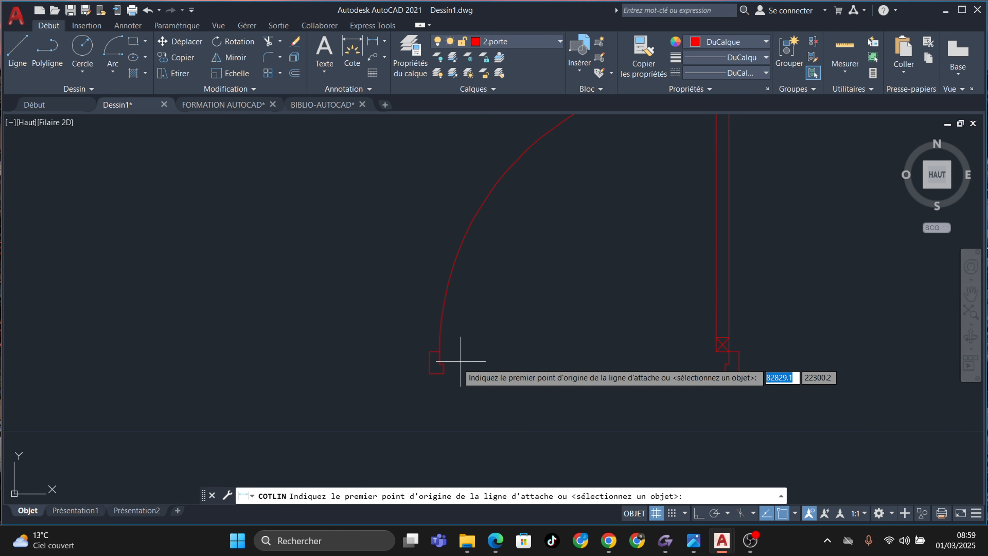
left_click(430, 373)
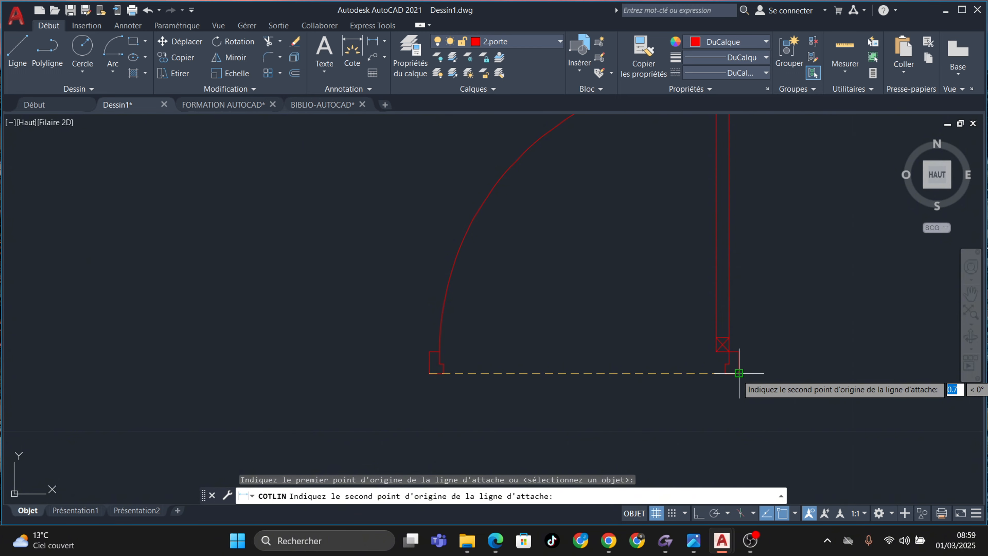
scroll(724, 390, "down", 5)
key("Escape")
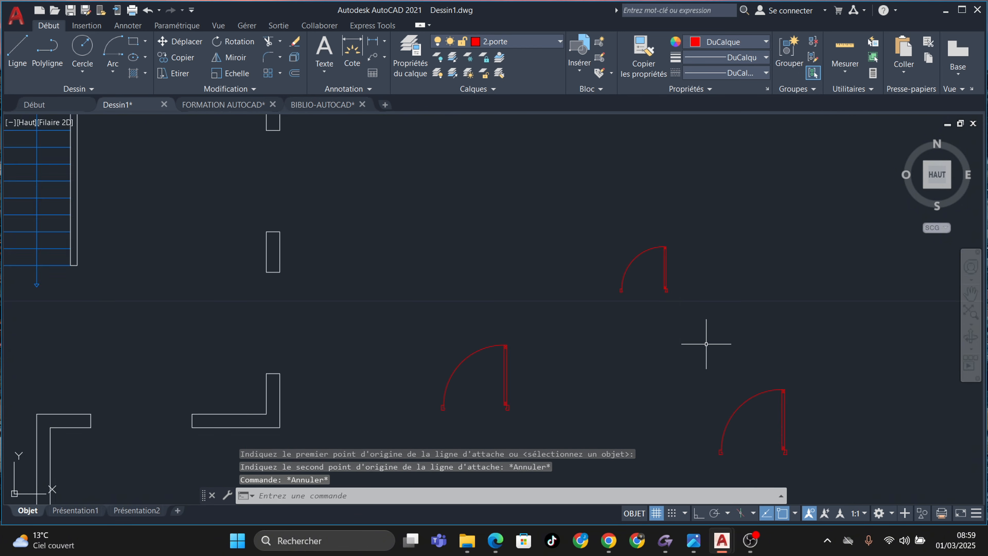
Scale the lower-right spare door by a factor of 0.8 from its lower-left outer frame corner
left_click(744, 280)
left_click(638, 408)
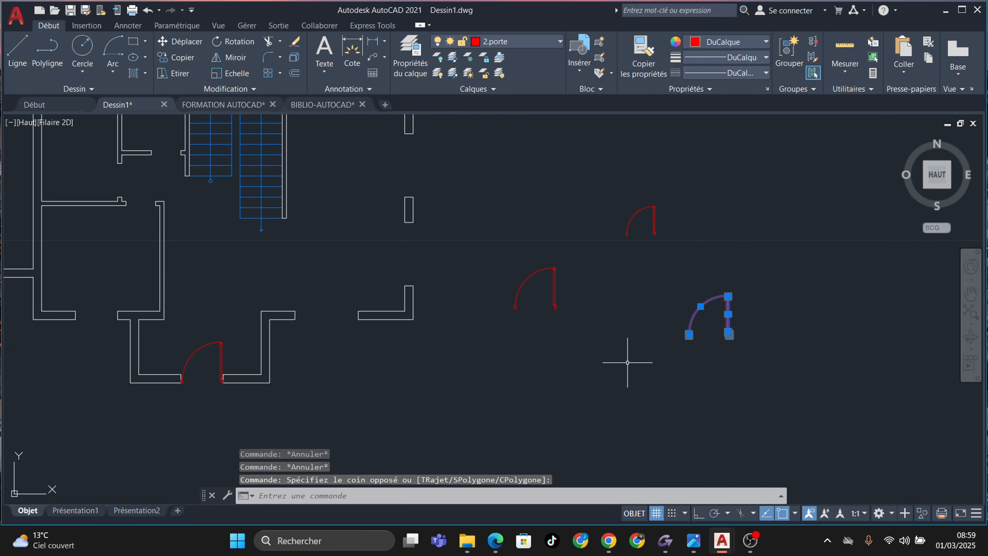
left_click(233, 73)
scroll(741, 356, "up", 6)
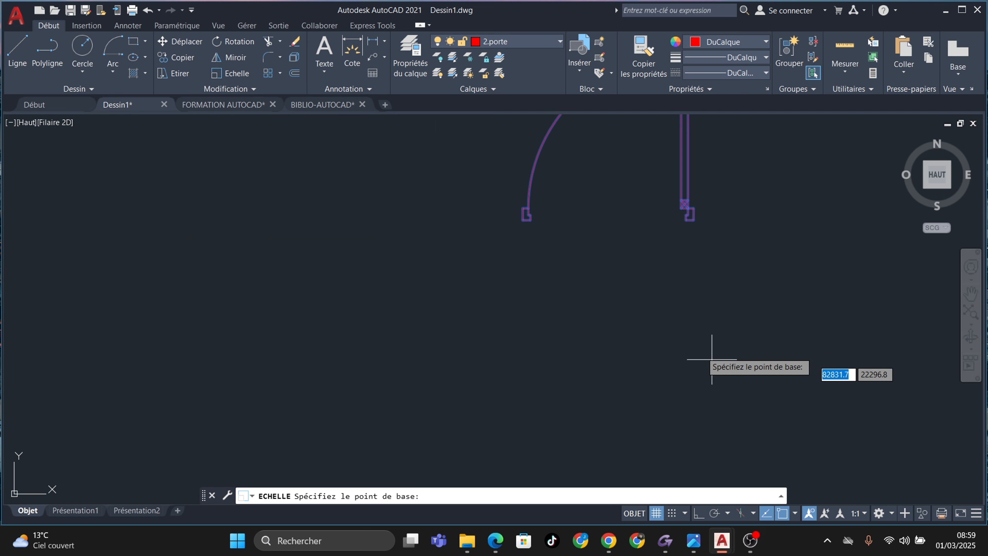
left_click(523, 333)
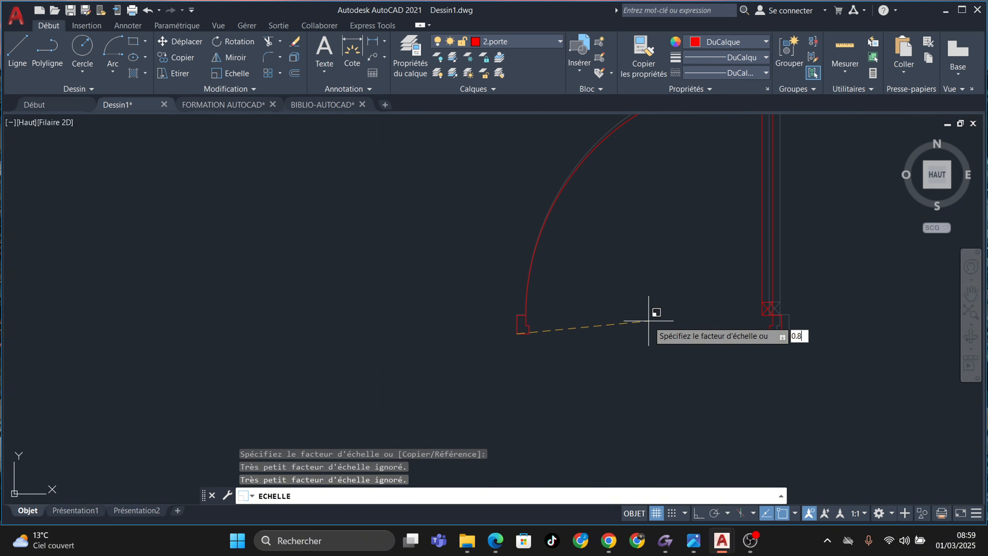
key("Return")
key("Escape")
key("Escape")
key("Escape")
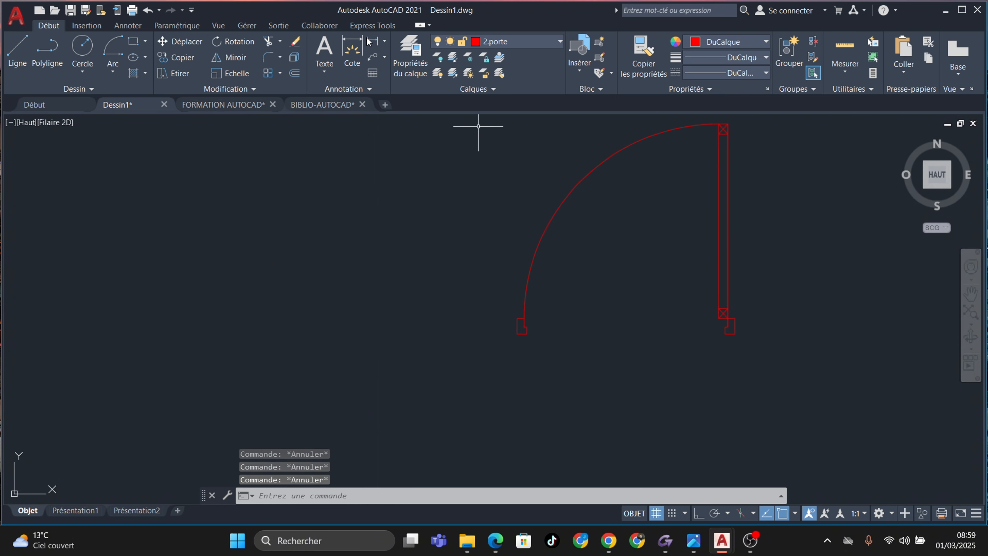
Check the overall width of the lower-right door scaled by 0.8 between its outer frame corners, without placing a dimension
left_click(520, 334)
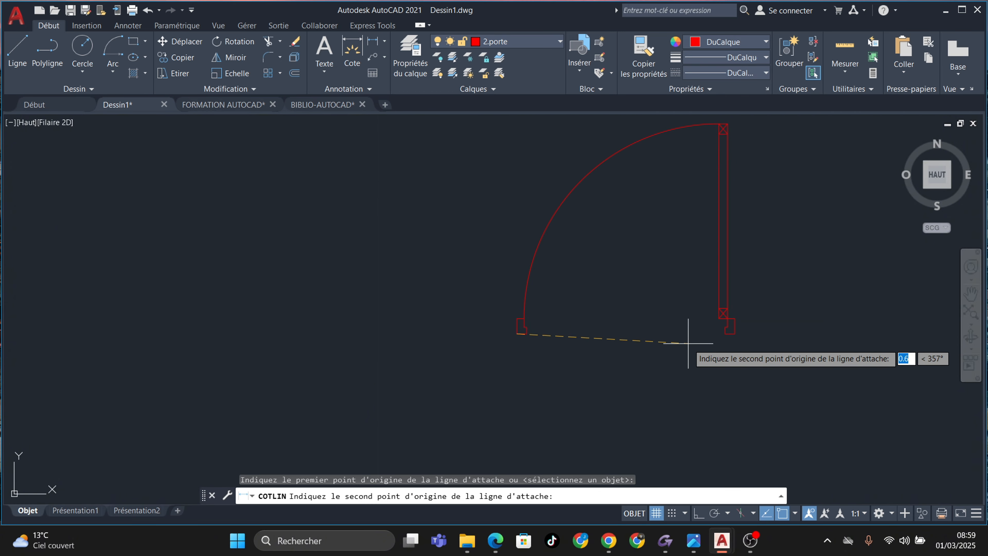
left_click(728, 335)
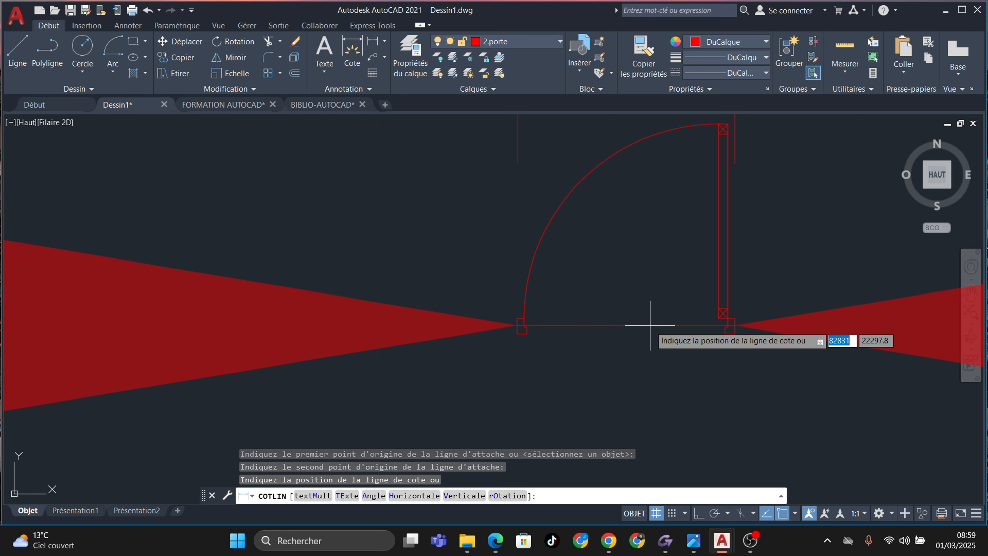
scroll(649, 328, "down", 2)
key("Escape")
key("Escape")
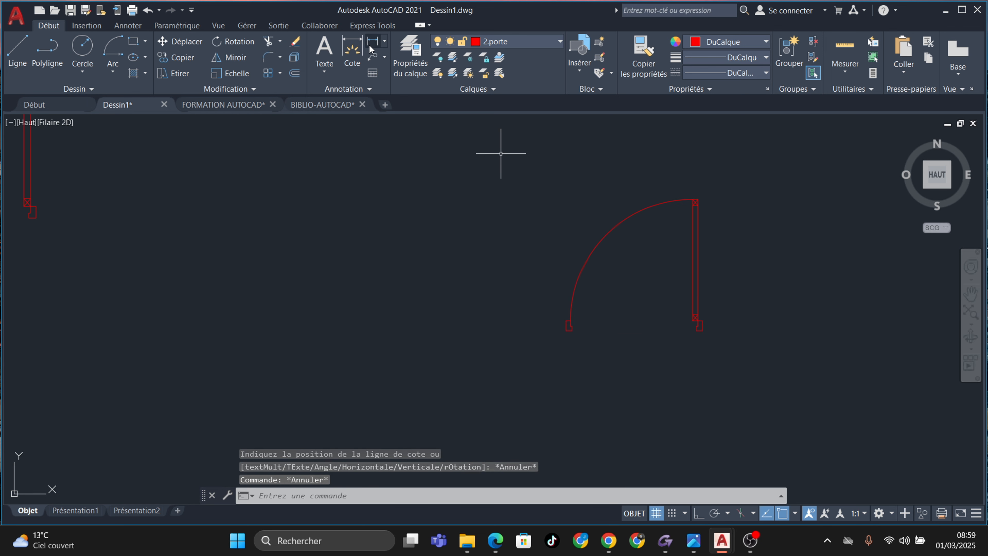
key("Return")
scroll(584, 335, "up", 6)
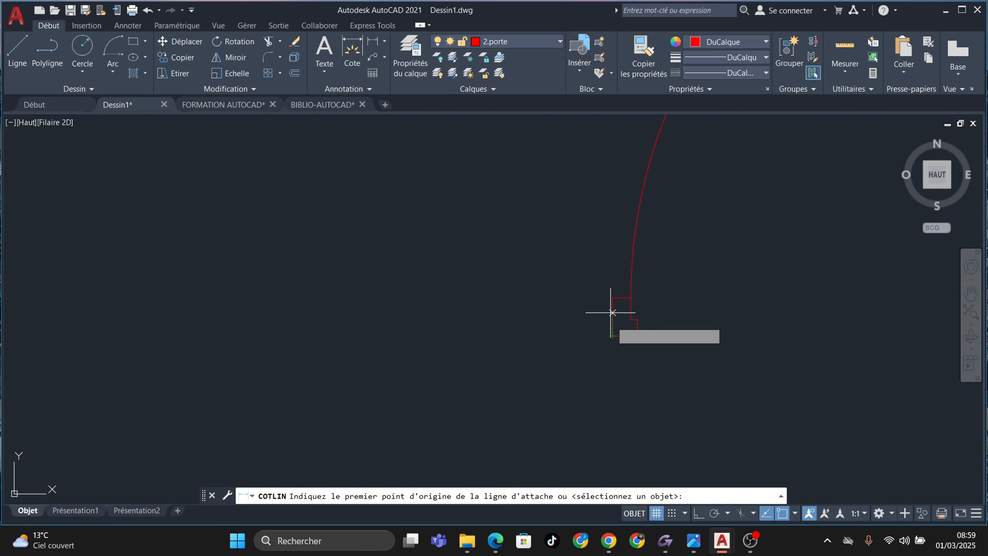
left_click(612, 297)
scroll(635, 320, "down", 3)
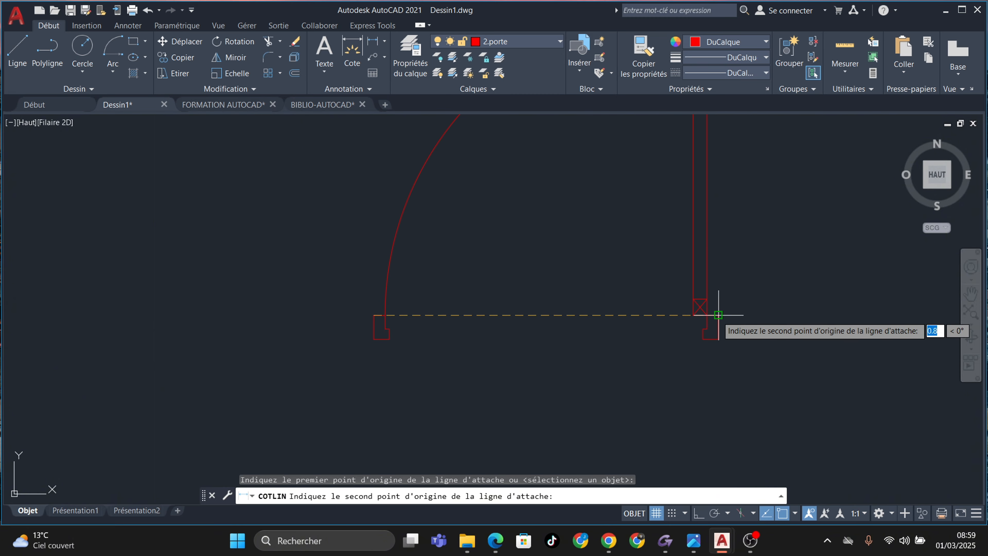
left_click(718, 315)
scroll(570, 276, "down", 6)
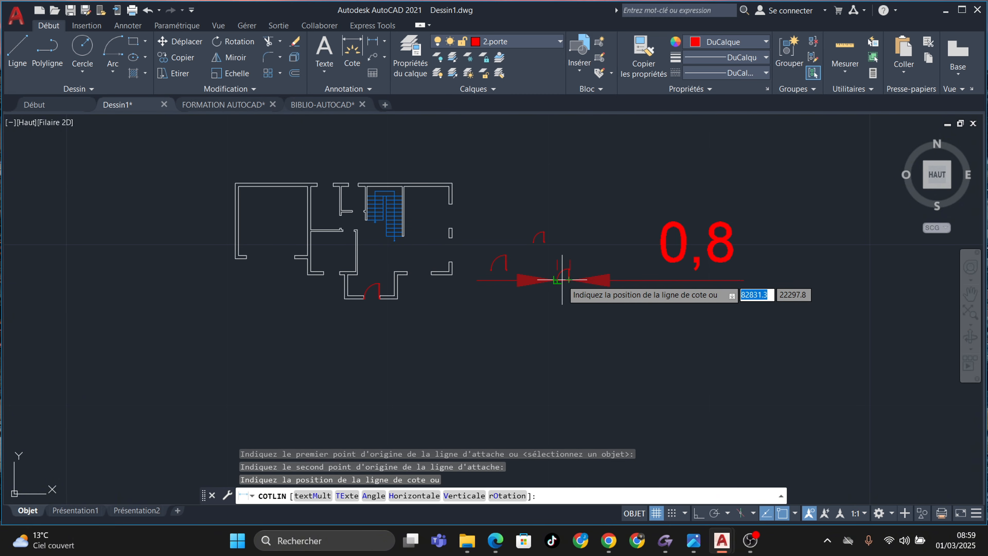
key("Escape")
scroll(540, 280, "up", 5)
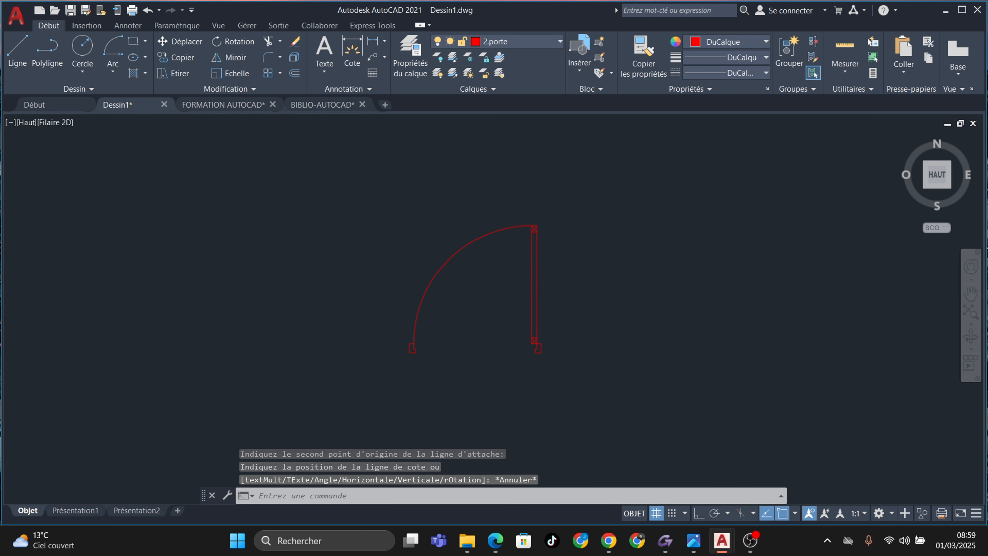
Copy the upper door scaled by 0.7 from its lower-right outer frame corner to the wall end of the small room's opening beside the staircase
scroll(541, 280, "down", 3)
middle_click_drag(540, 280, 631, 313)
scroll(606, 298, "down", 3)
scroll(295, 209, "up", 3)
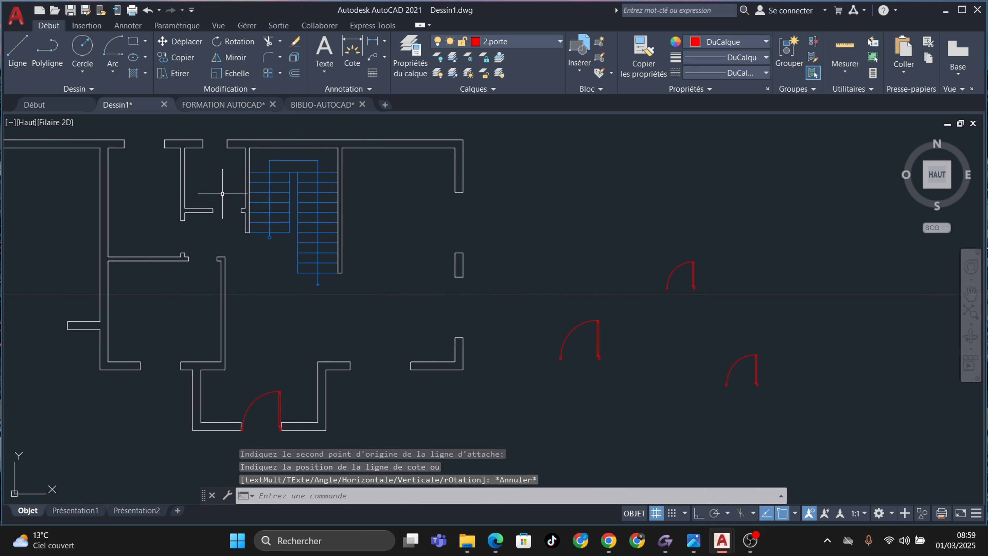
scroll(689, 253, "up", 4)
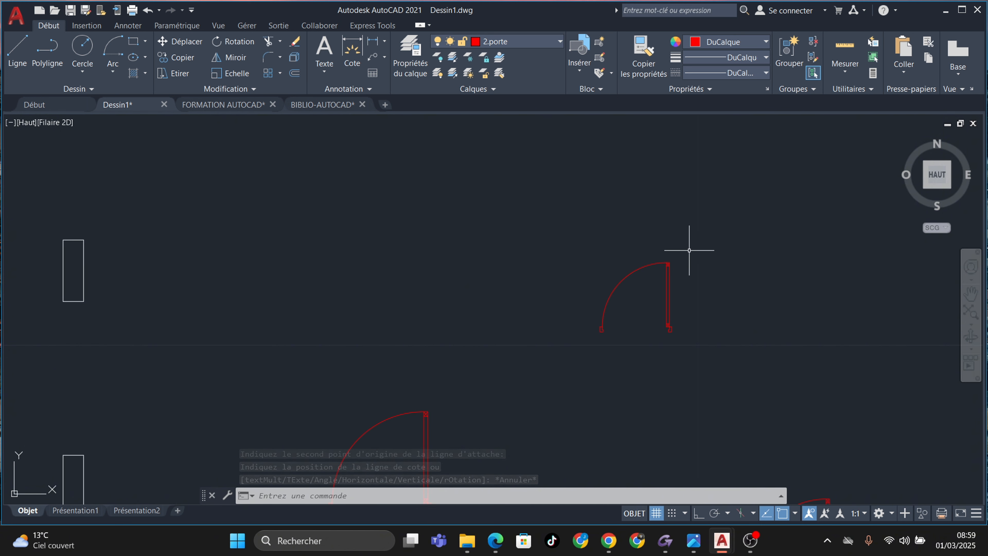
left_click(703, 238)
left_click(559, 388)
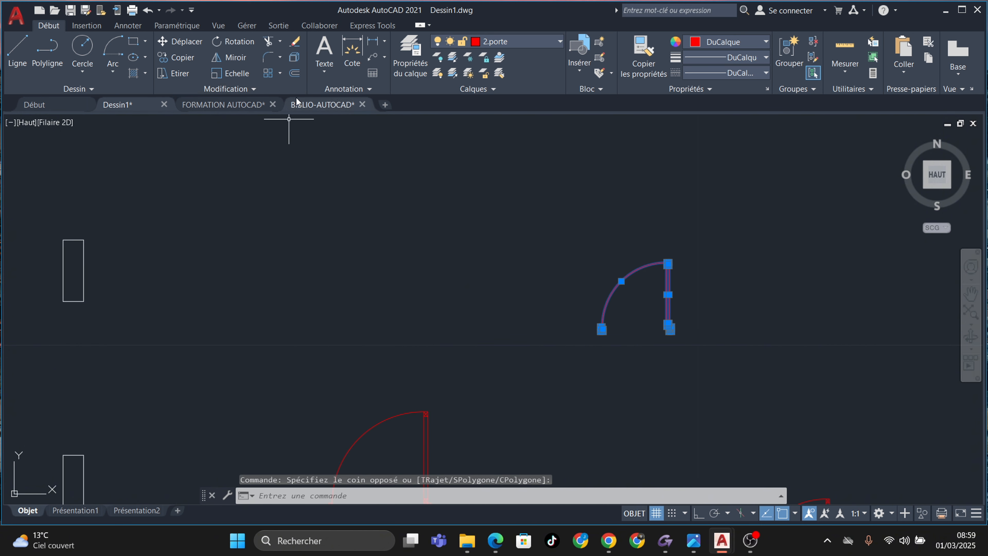
left_click(182, 56)
scroll(739, 311, "up", 5)
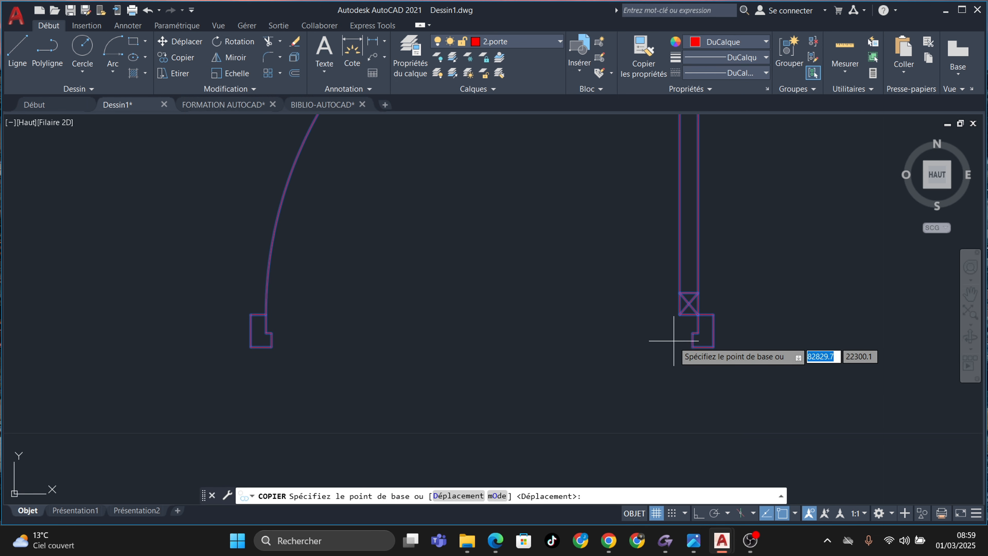
left_click(713, 347)
scroll(442, 361, "down", 6)
middle_click_drag(237, 291, 564, 314)
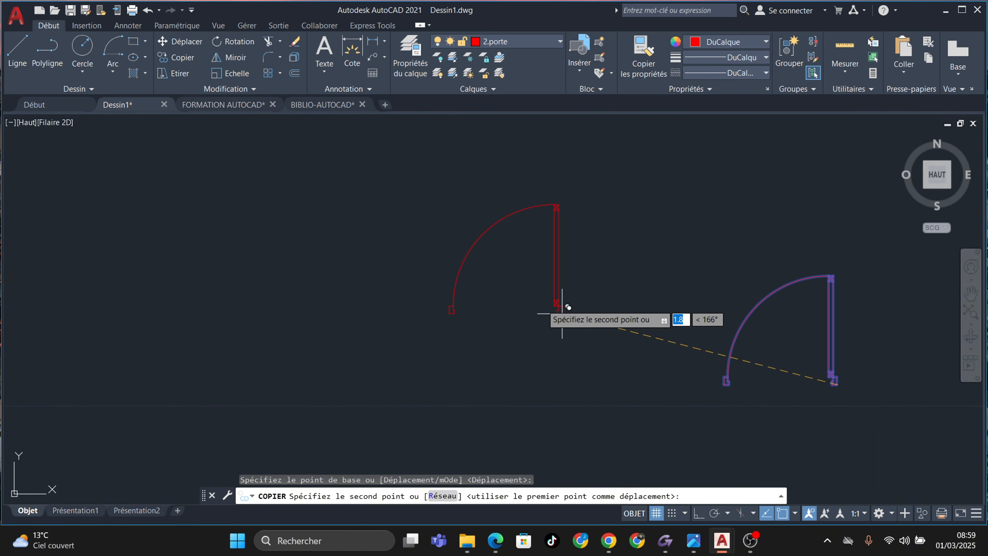
scroll(481, 277, "down", 4)
middle_click_drag(477, 287, 639, 333)
middle_click_drag(364, 314, 532, 328)
scroll(221, 251, "up", 6)
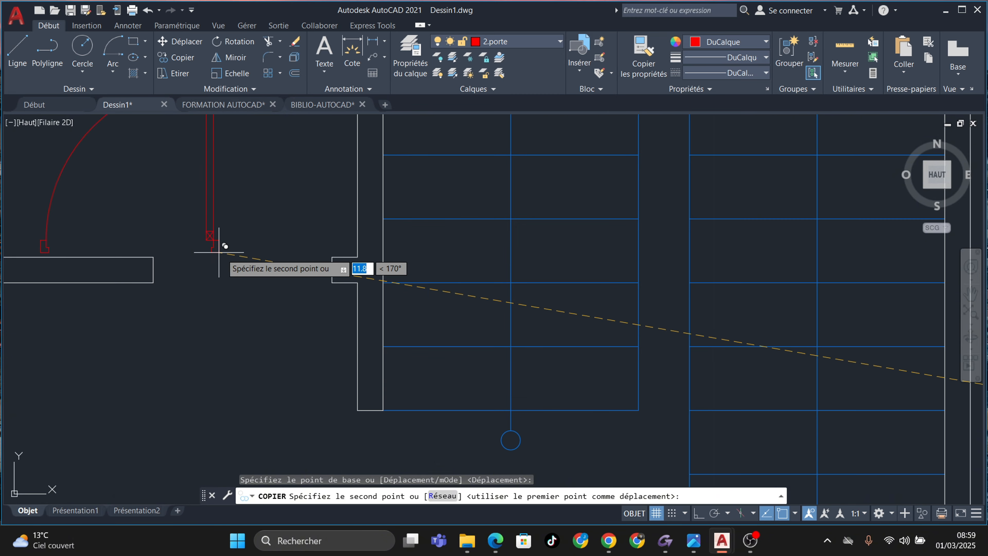
left_click(334, 277)
scroll(336, 276, "down", 6)
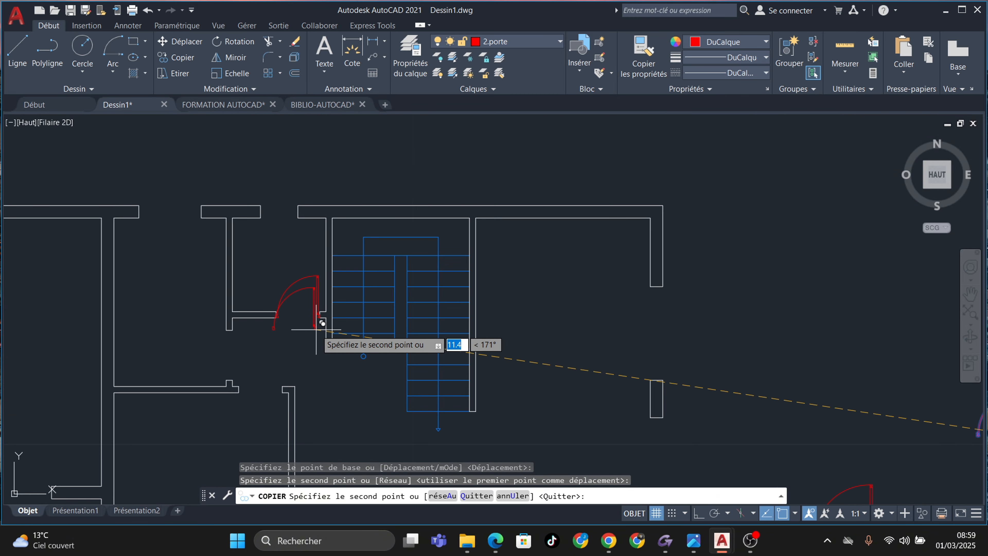
scroll(567, 355, "down", 2)
scroll(541, 280, "down", 2)
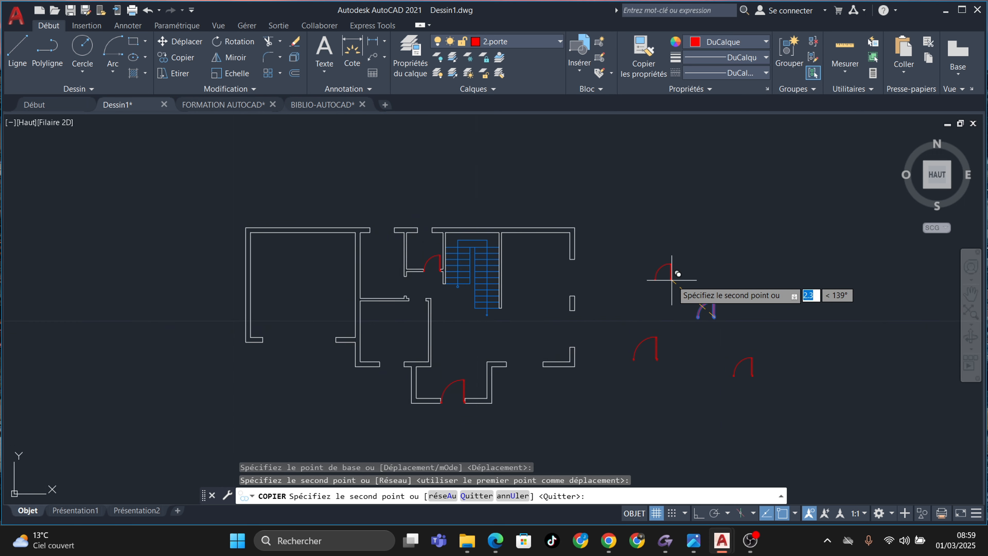
key("Escape")
Turn on ortho mode while trying a copying rotation of the lower-right door about its lower-right frame corner
scroll(686, 329, "up", 2)
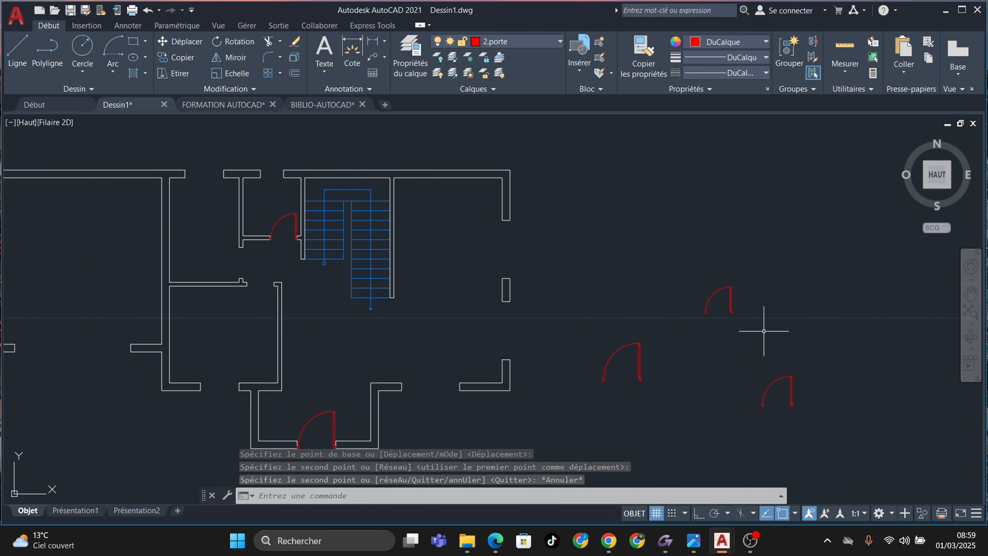
middle_click_drag(765, 331, 717, 311)
middle_click_drag(756, 342, 748, 303)
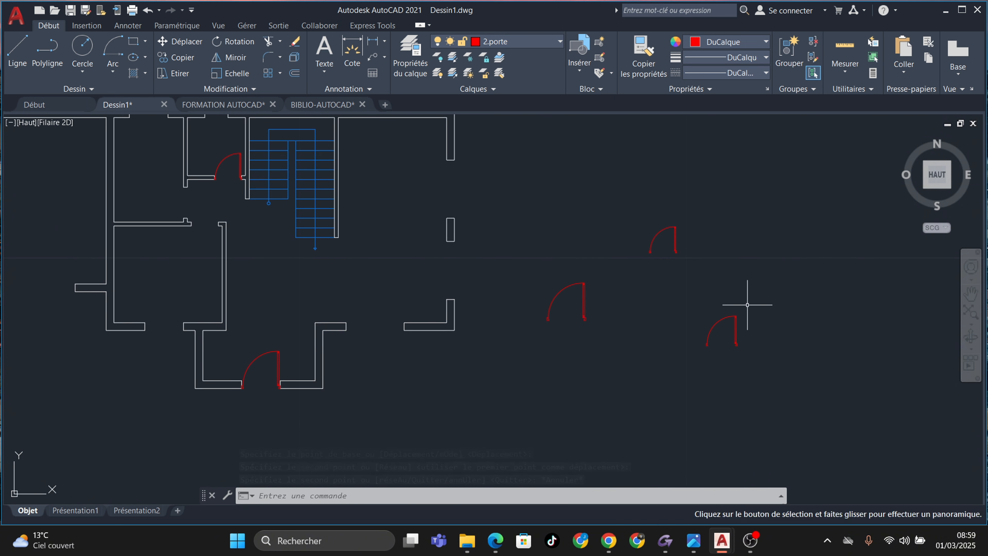
left_click(757, 296)
left_click(644, 402)
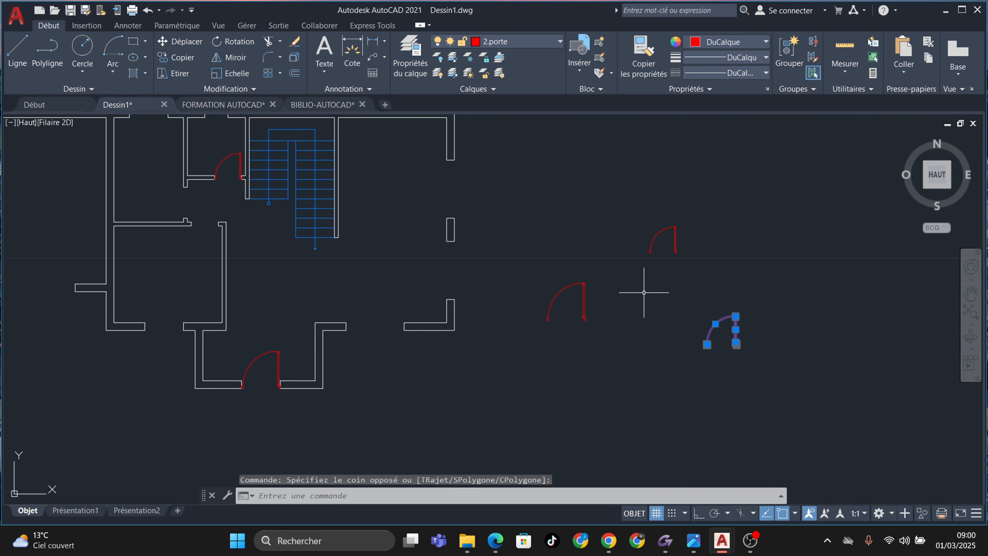
type("R")
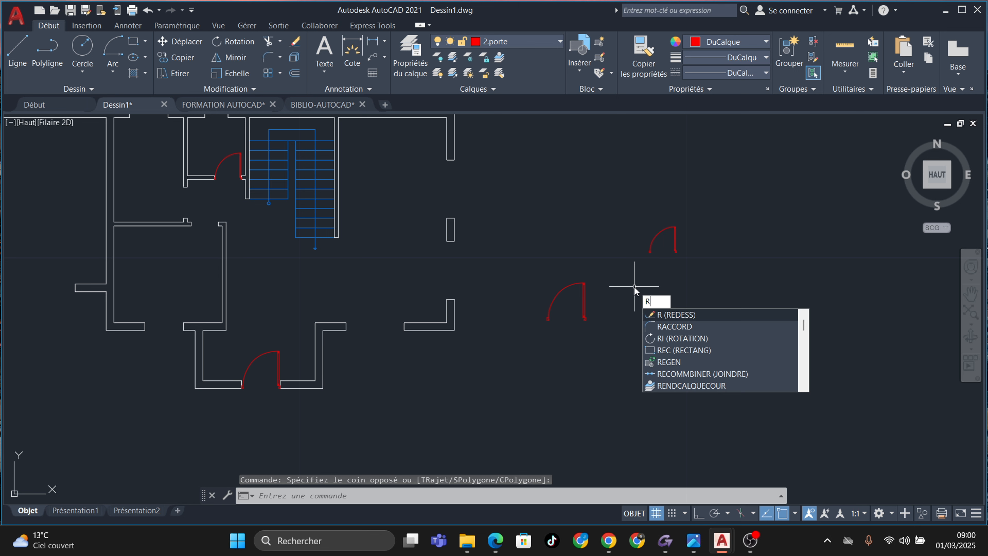
type("O")
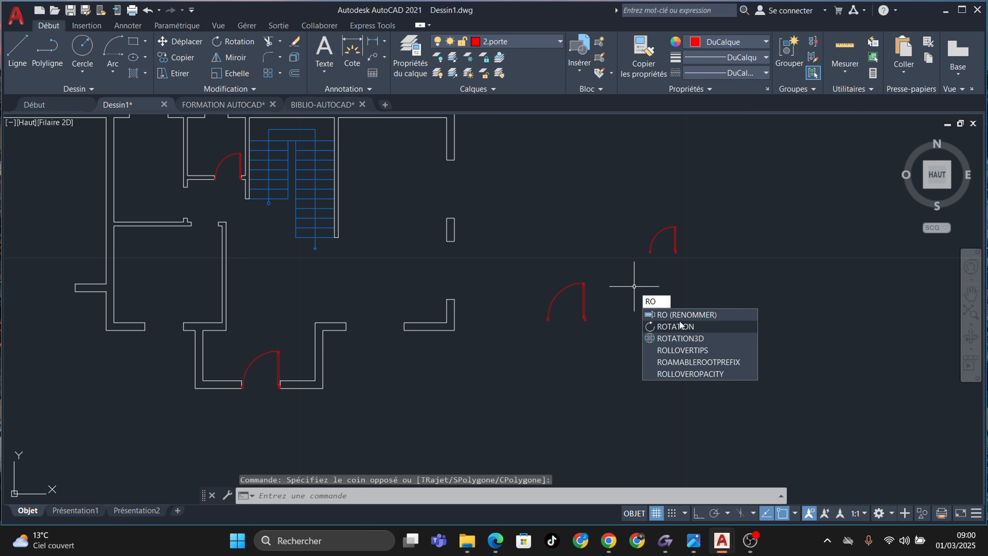
left_click(681, 329)
scroll(770, 353, "up", 2)
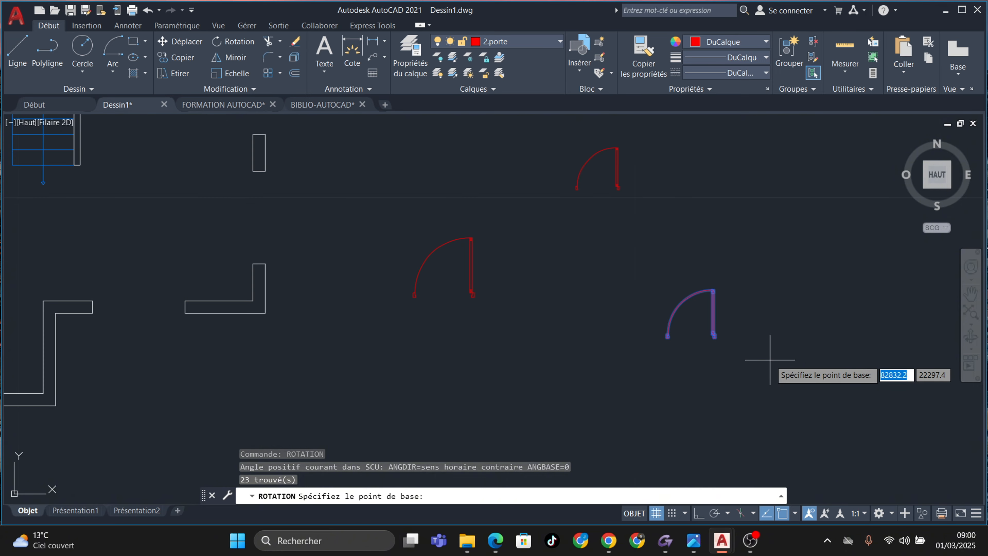
left_click(716, 338)
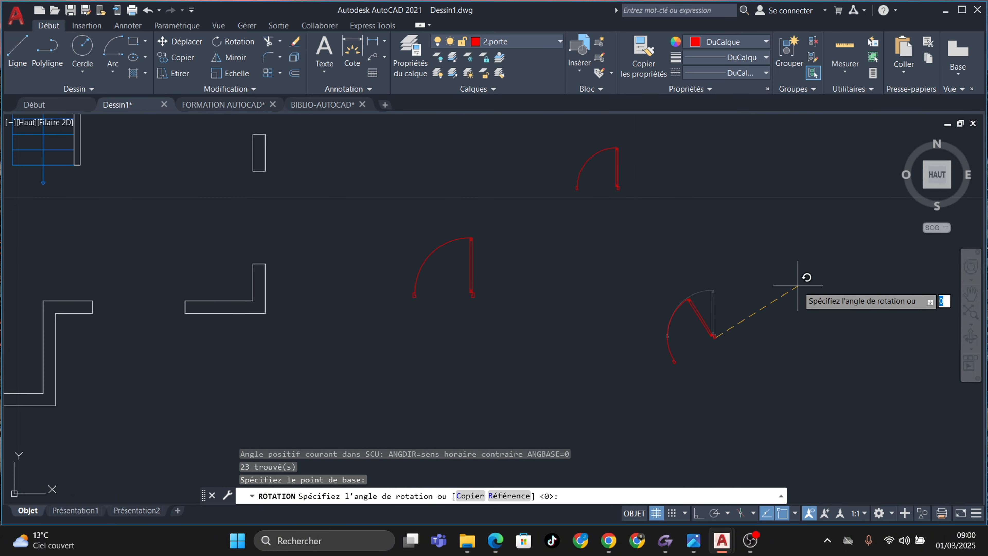
key("F8")
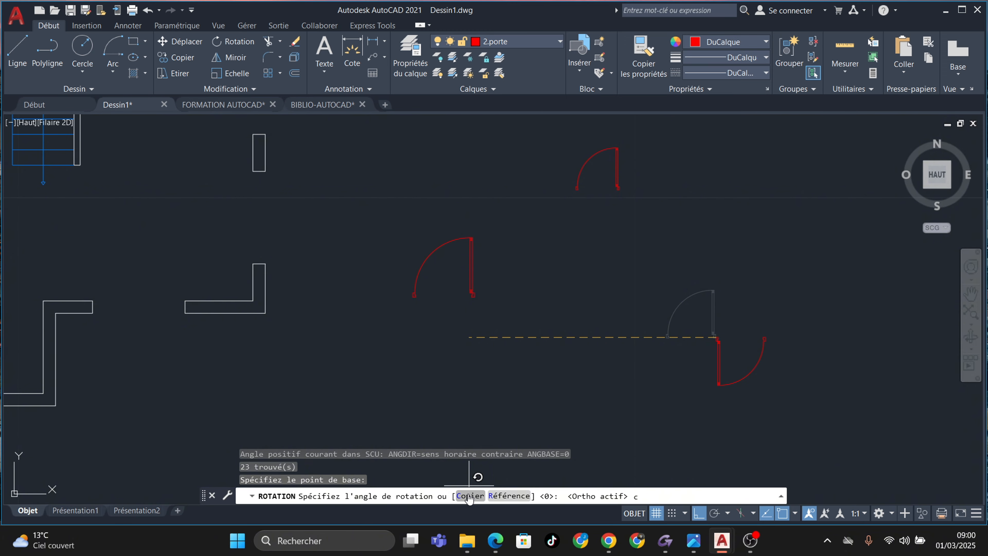
left_click(470, 497)
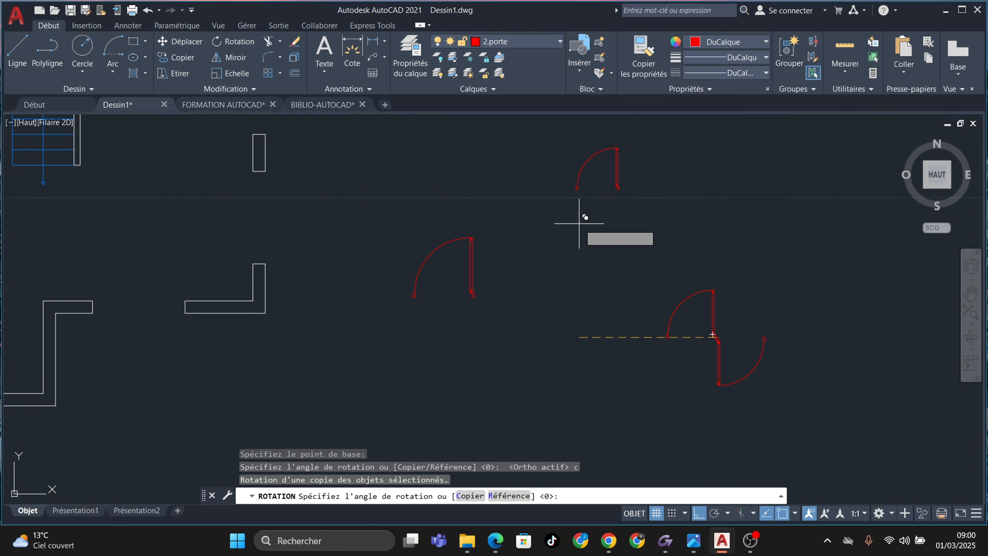
key("Escape")
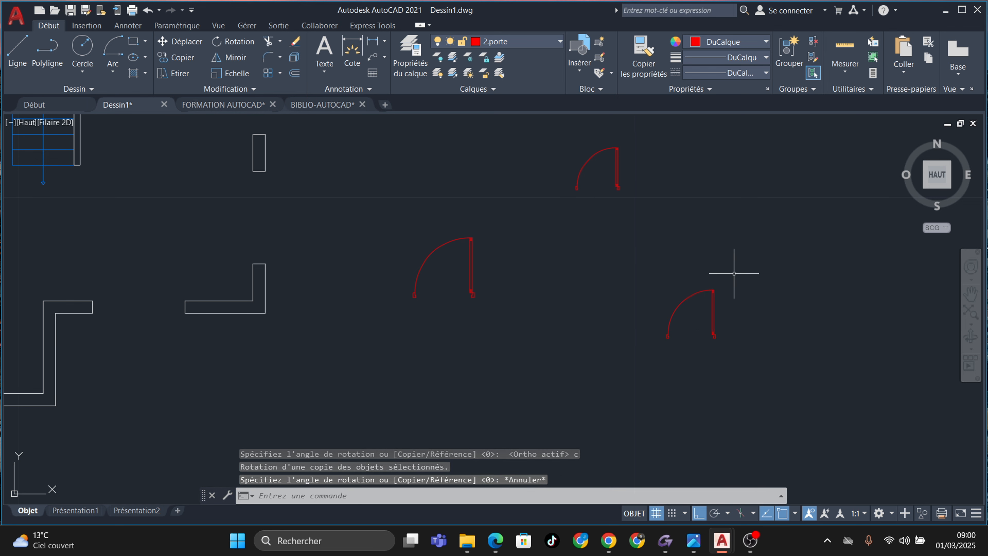
Rotate the lower-right door 90° counterclockwise about its lower-right frame corner
left_click(750, 266)
left_click(619, 368)
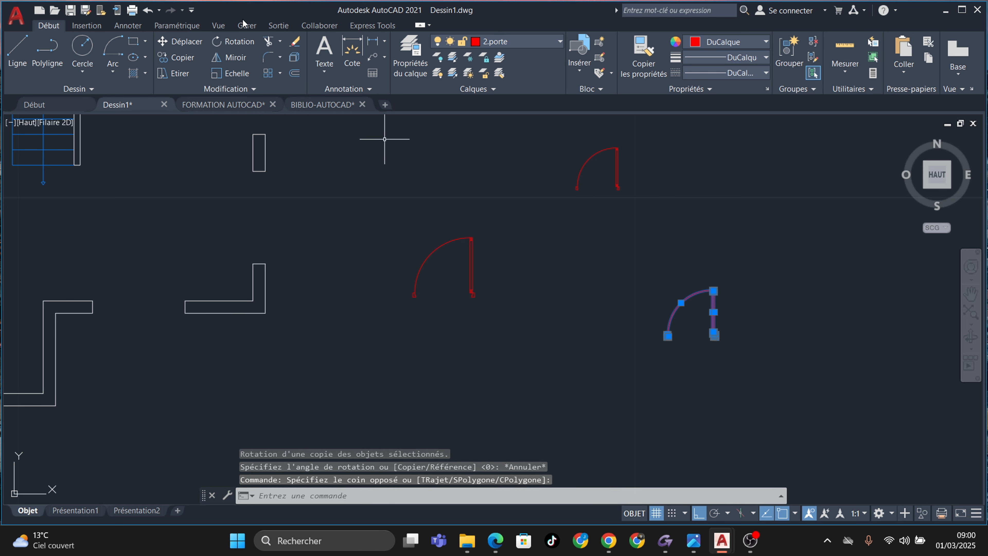
left_click(229, 42)
left_click(714, 334)
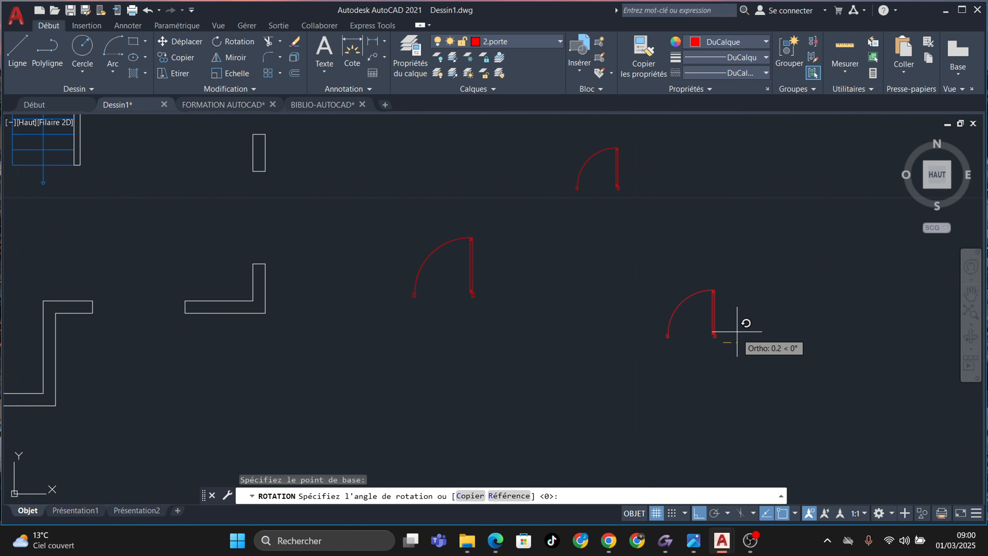
left_click(731, 270)
scroll(734, 358, "down", 2)
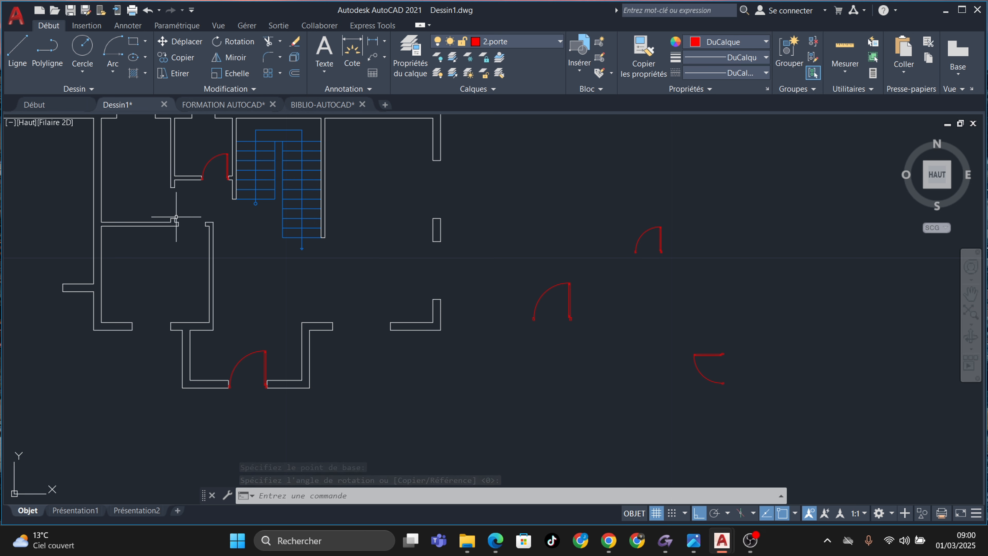
Mirror the rotated door across a horizontal axis just above it, keeping the source door
left_click(741, 339)
left_click(716, 364)
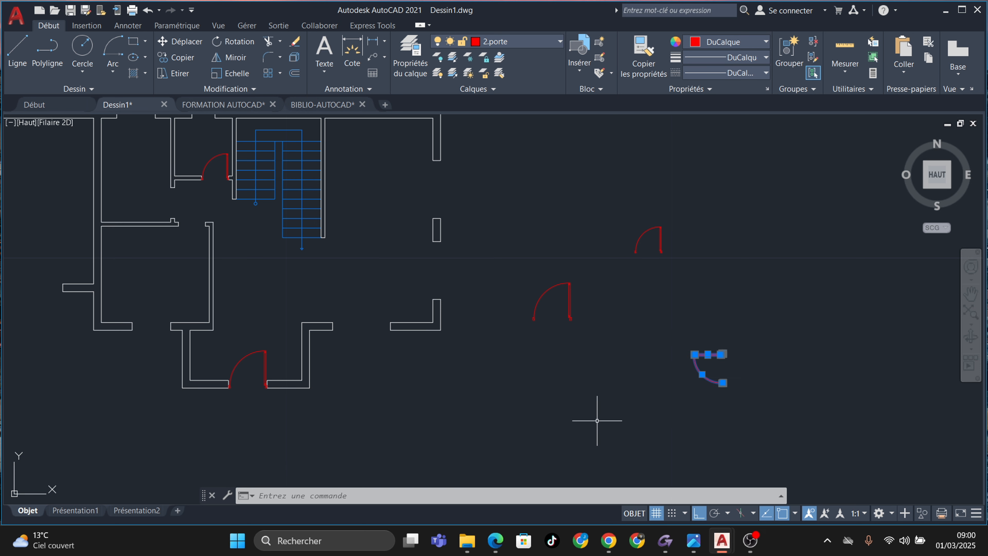
left_click(233, 58)
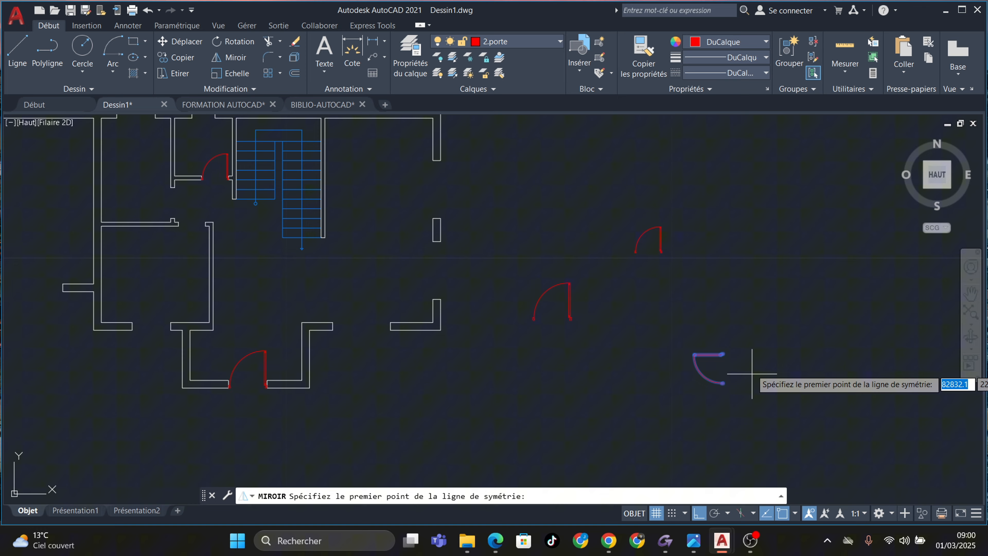
left_click(731, 340)
left_click(622, 359)
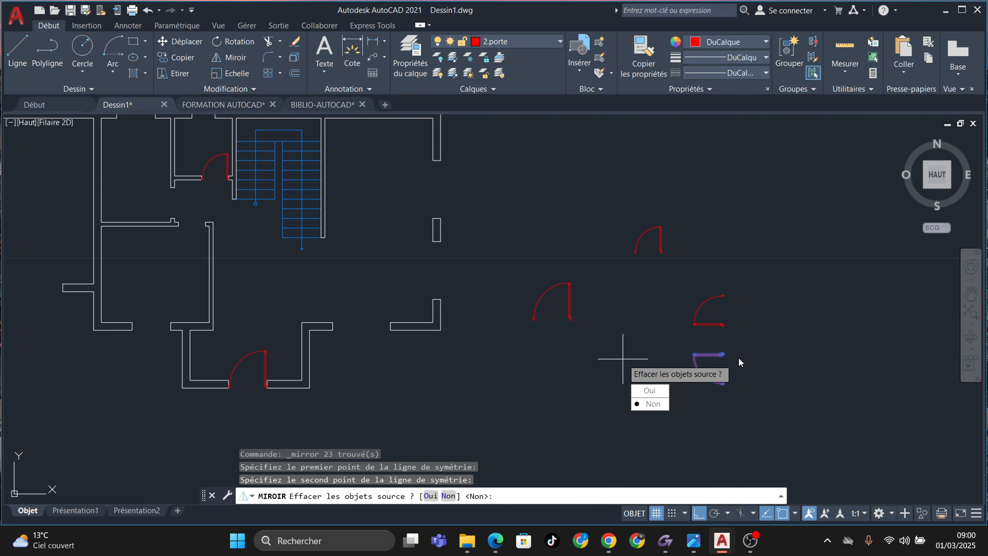
type("n")
key("Return")
Copy the rotated door from its lower-right frame corner to the wall stub below the opening left of the staircase, with ortho mode off
left_click(740, 285)
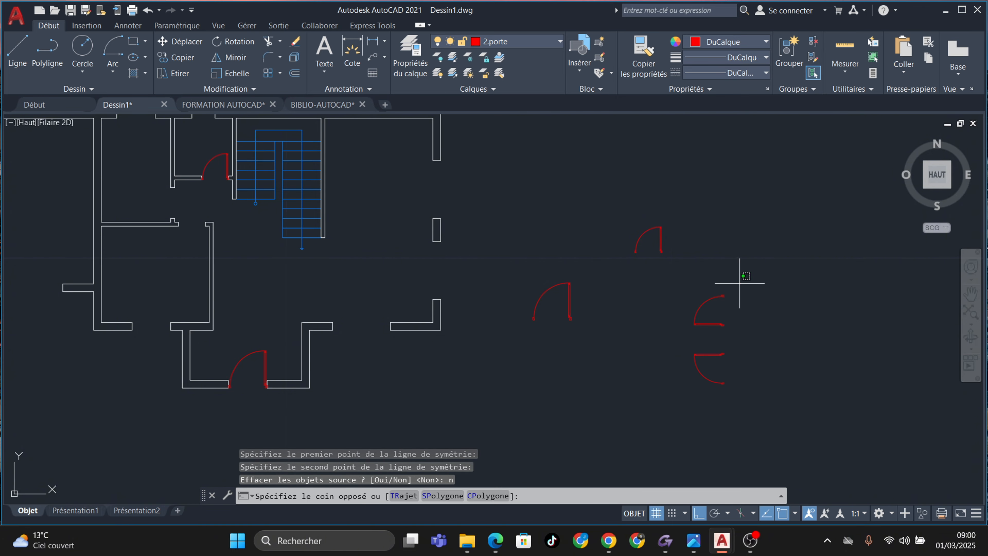
left_click(662, 338)
left_click(174, 58)
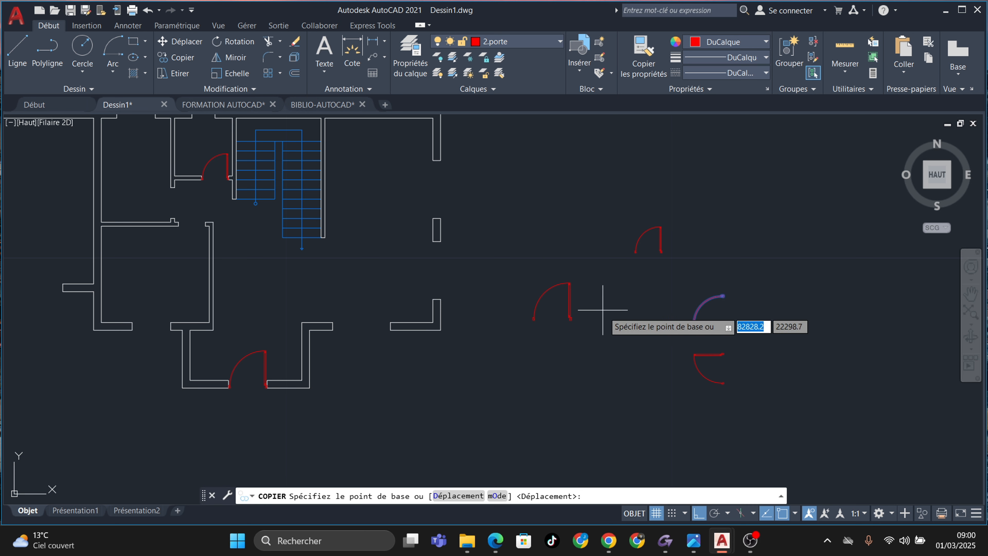
scroll(642, 320, "up", 6)
middle_click_drag(778, 342, 452, 332)
scroll(645, 333, "up", 6)
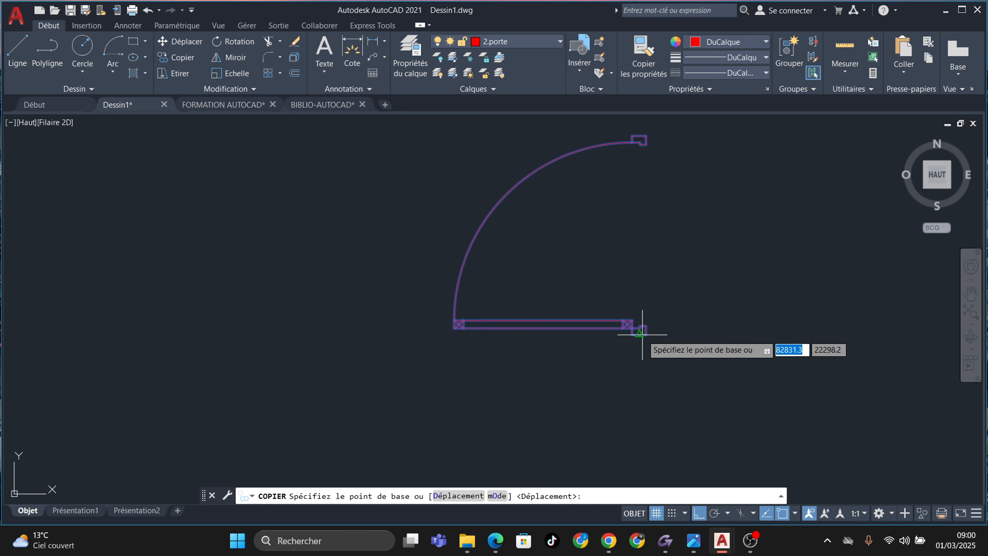
left_click(646, 333)
scroll(365, 365, "down", 8)
middle_click_drag(375, 365, 709, 302)
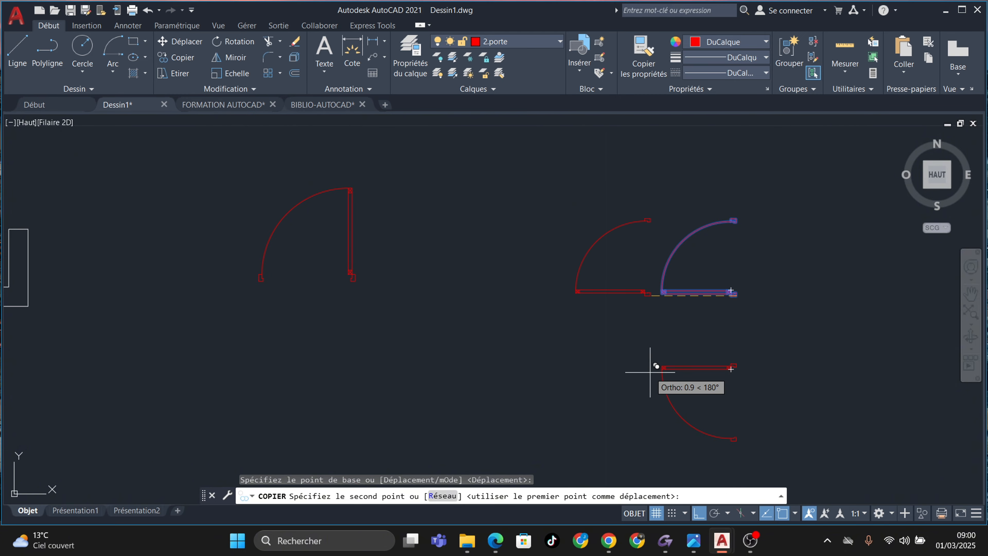
scroll(584, 335, "down", 6)
scroll(467, 305, "up", 5)
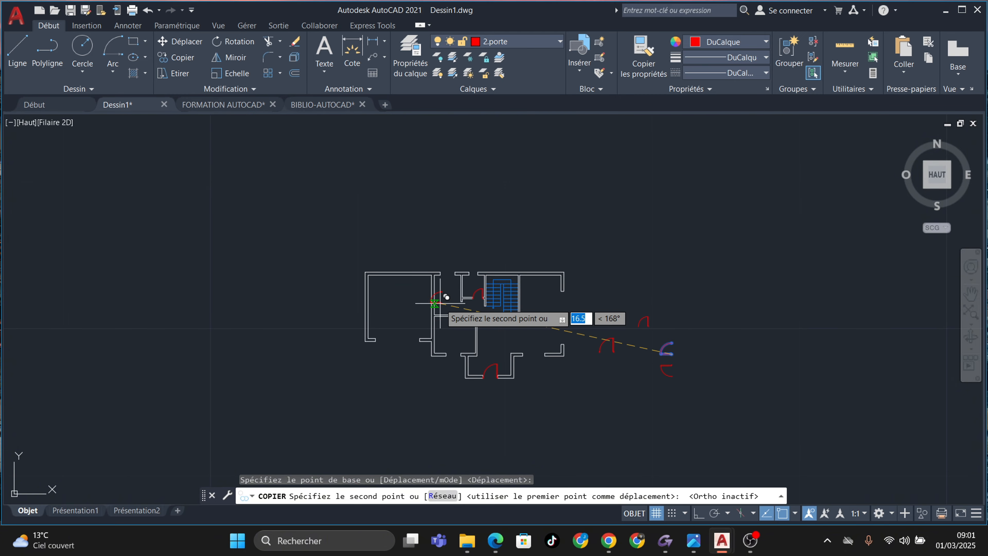
scroll(502, 313, "up", 2)
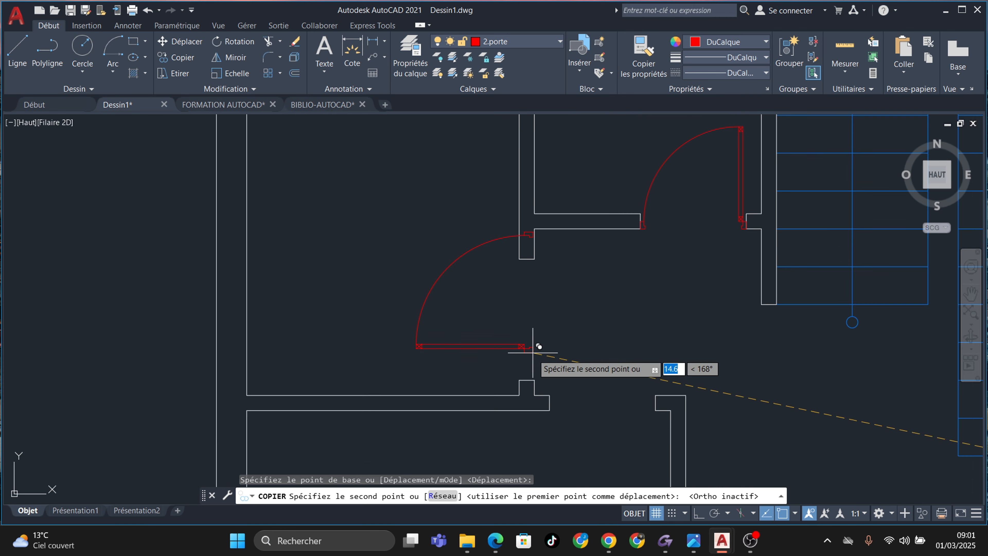
left_click(534, 380)
scroll(591, 309, "down", 5)
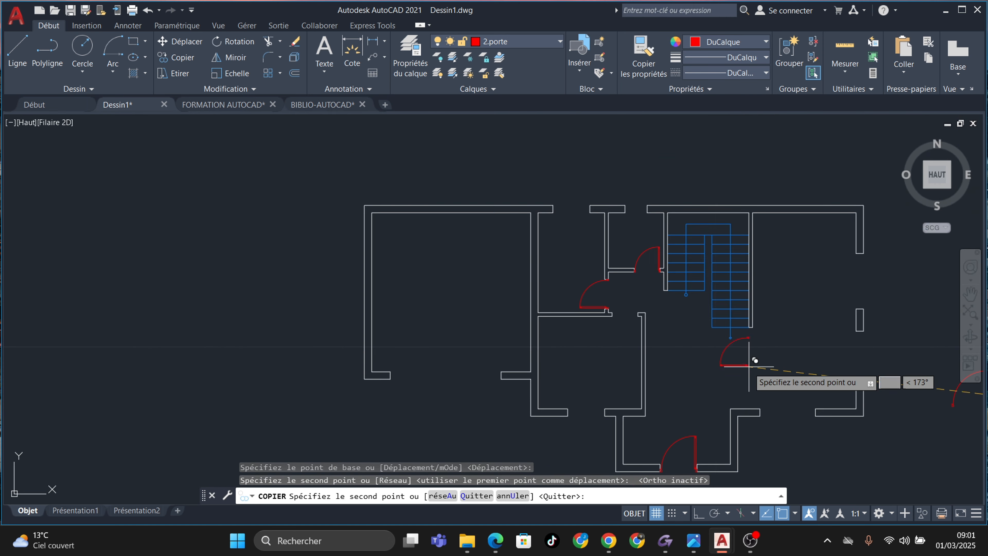
middle_click_drag(755, 361, 395, 263)
key("Escape")
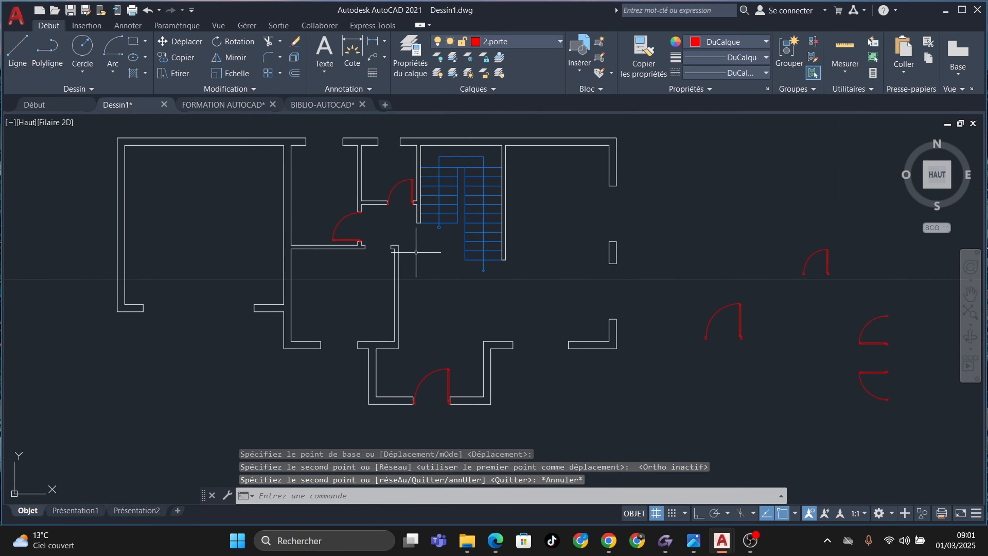
key("Escape")
Mirror the small upright door outside the plan across a horizontal axis just below it with ortho mode on, keeping the source door
scroll(416, 252, "up", 3)
scroll(353, 331, "down", 1)
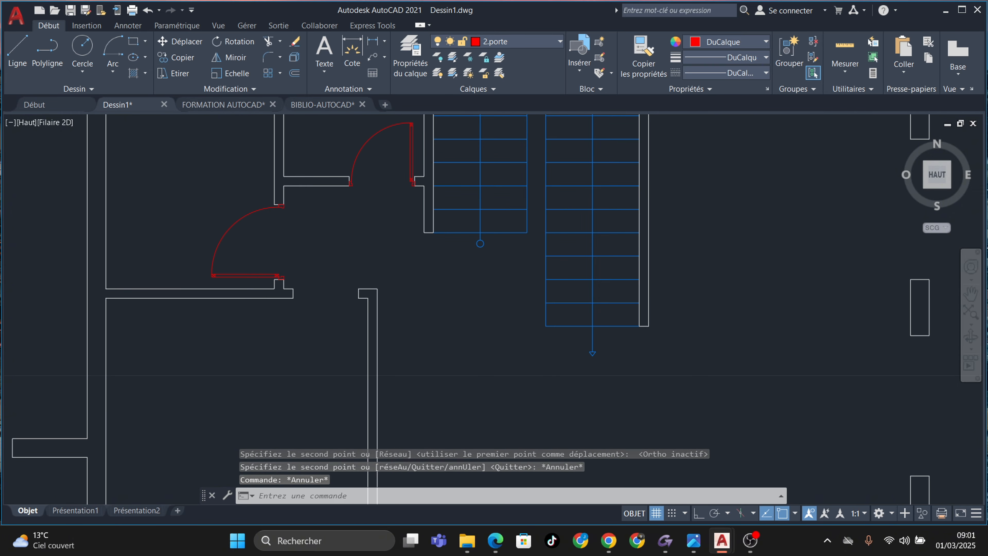
scroll(294, 306, "down", 2)
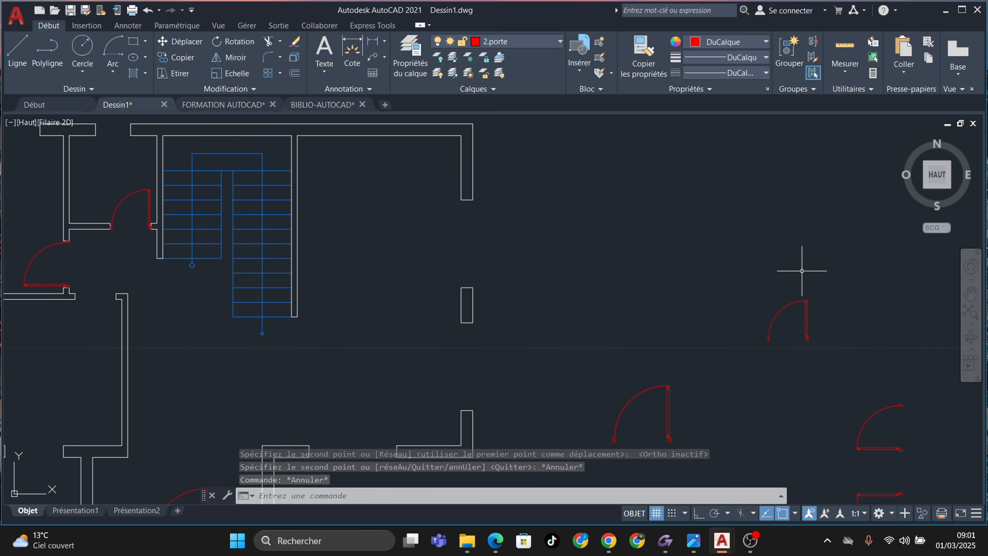
left_click(827, 284)
left_click(727, 372)
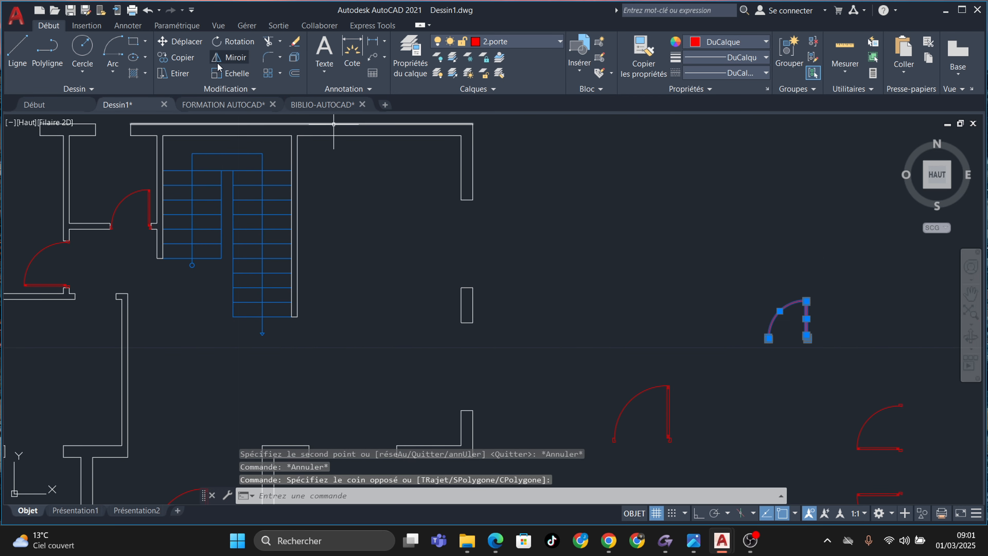
left_click(229, 57)
left_click(769, 338)
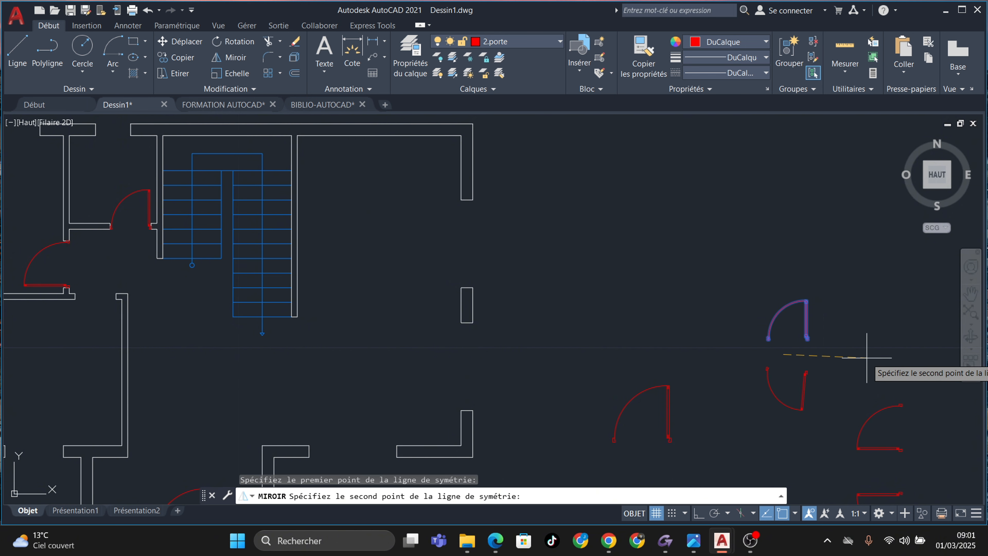
key("F8")
left_click(883, 342)
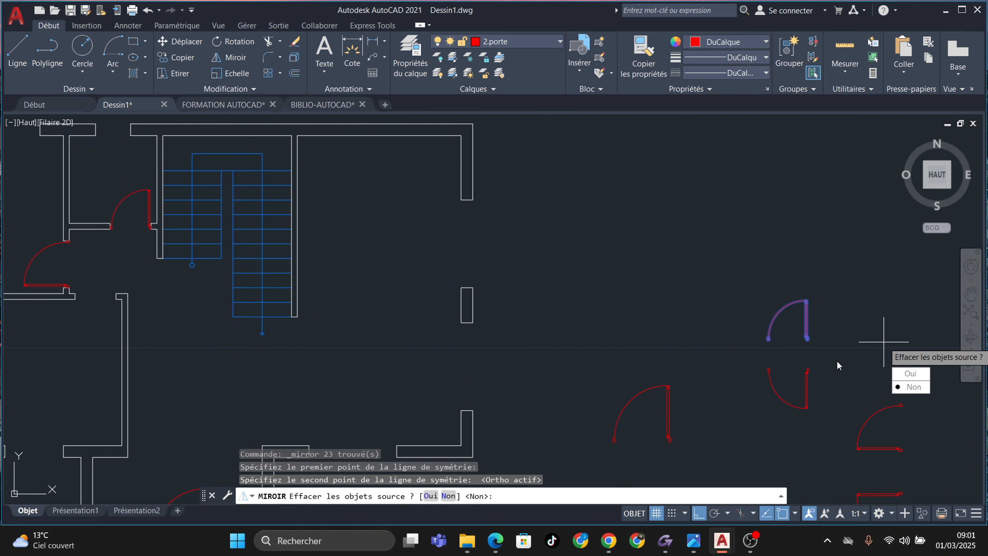
type("n")
key("Return")
Copy the mirrored door from its upper-right frame corner to the right wall end of the lower room's top opening, with ortho mode off
left_click(828, 358)
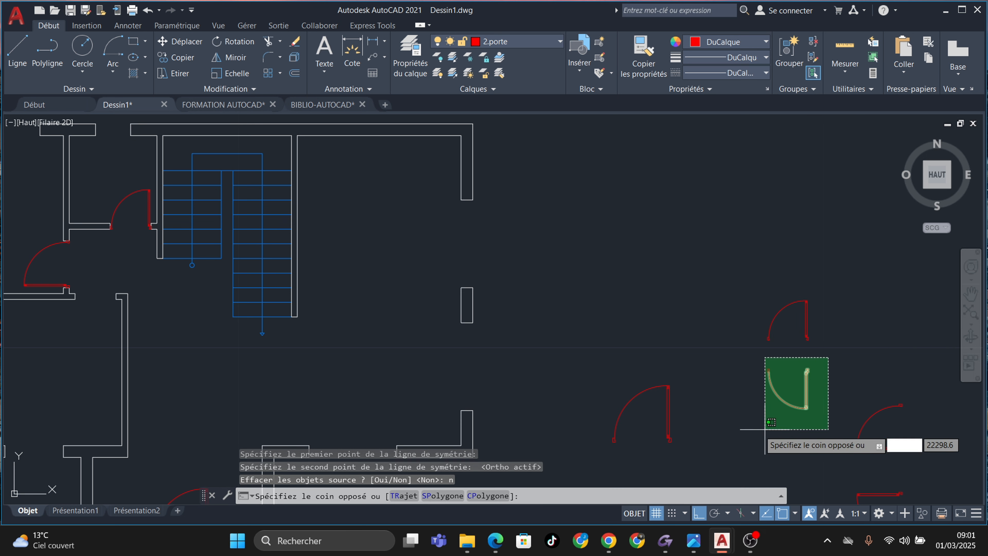
left_click(765, 430)
left_click(174, 58)
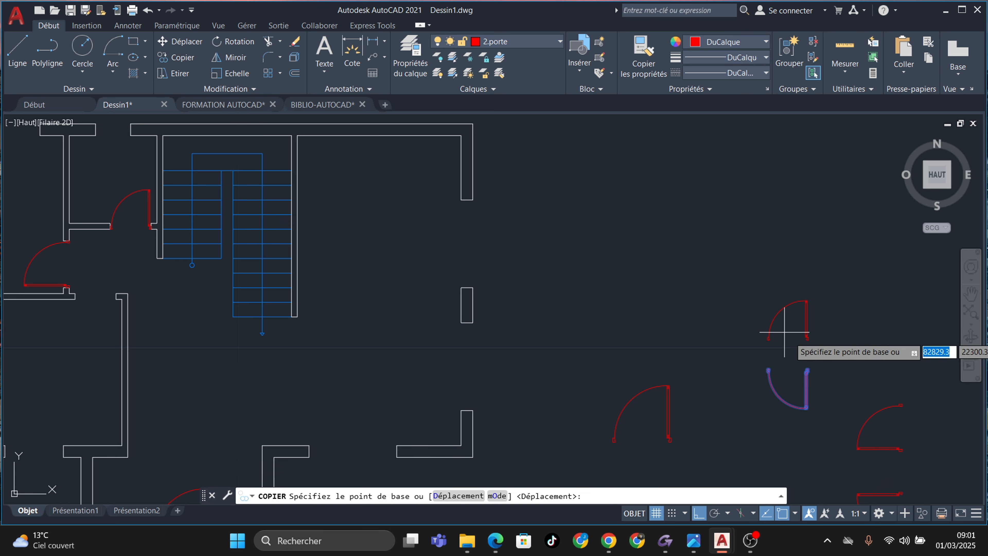
scroll(820, 360, "up", 8)
left_click(862, 418)
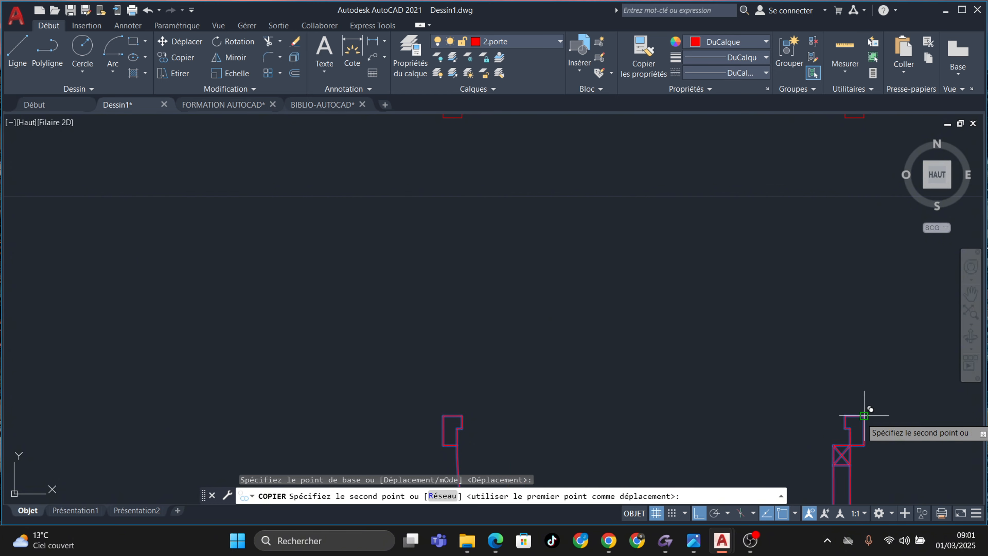
scroll(342, 265, "down", 5)
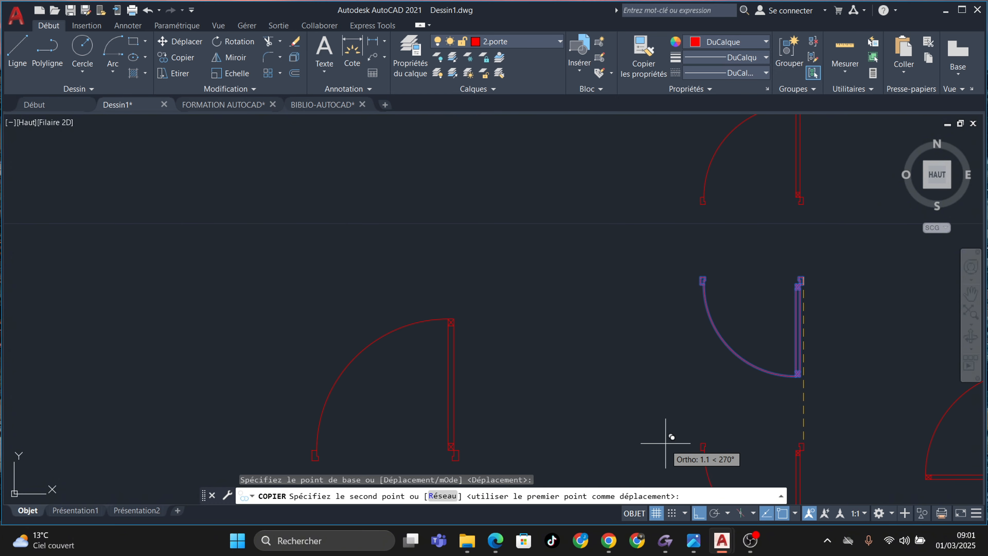
key("F8")
scroll(441, 353, "down", 5)
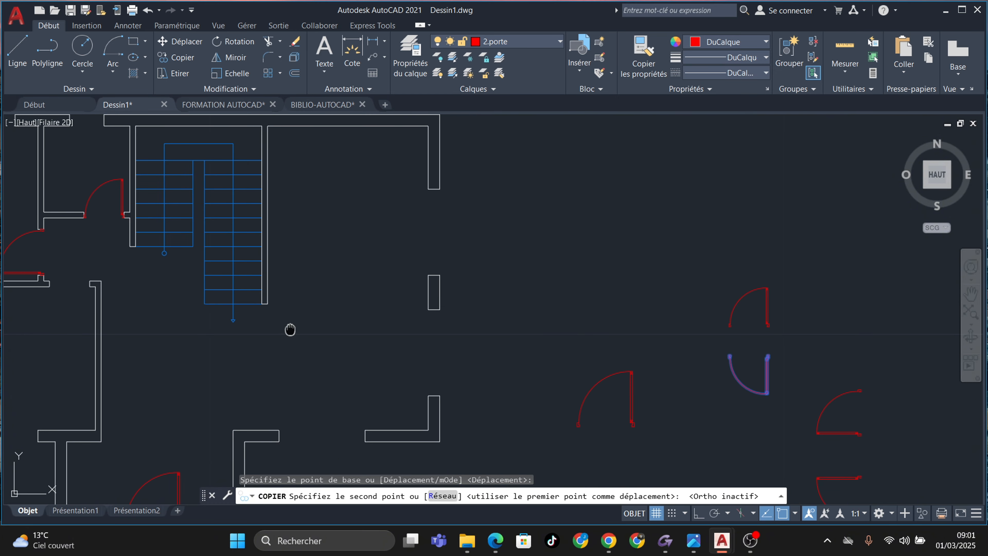
scroll(225, 267, "up", 5)
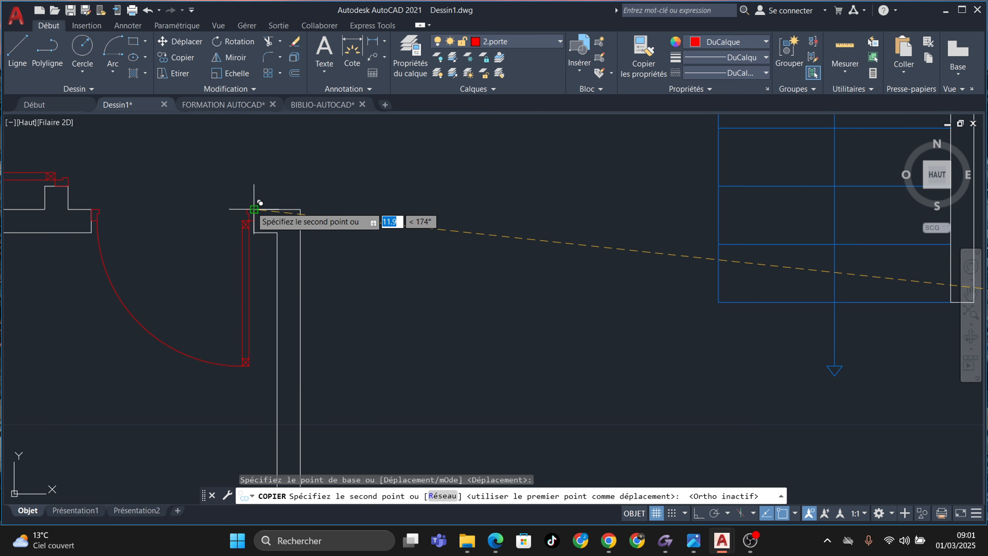
left_click(249, 249)
scroll(246, 250, "down", 5)
middle_click_drag(386, 236, 496, 210)
scroll(500, 212, "down", 5)
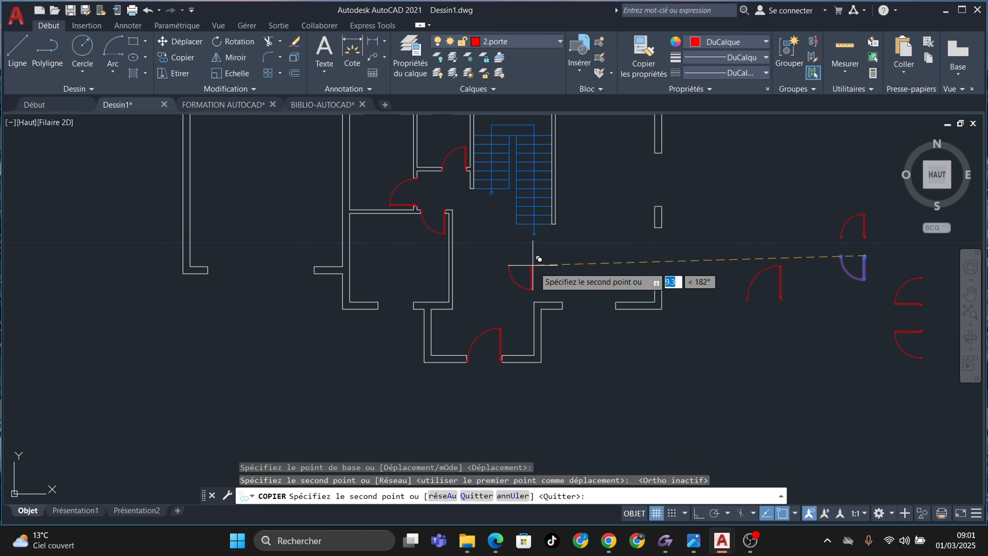
key("Escape")
key("Escape")
middle_click_drag(690, 339, 600, 287)
key("Escape")
key("Escape")
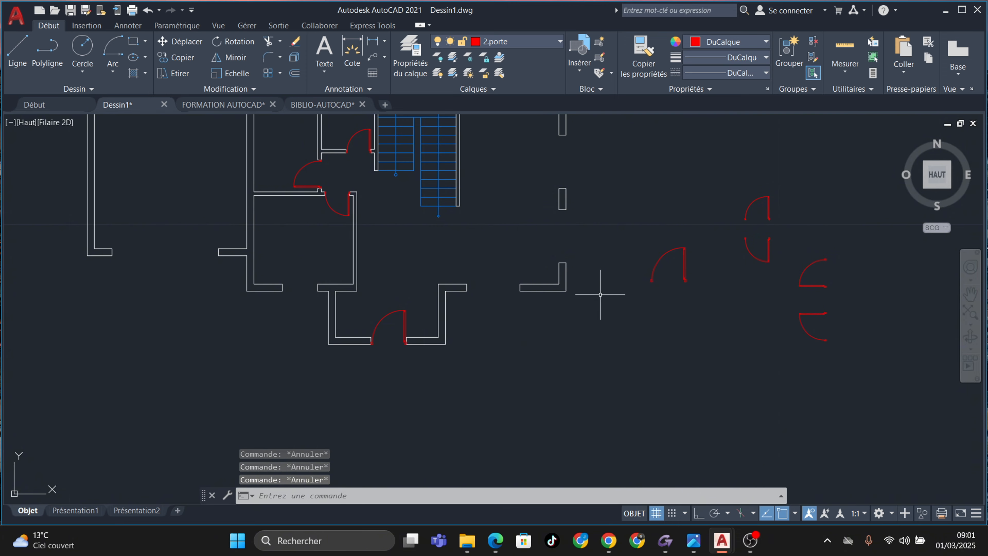
Make 3.fenetre the current layer
middle_click_drag(550, 309, 583, 373)
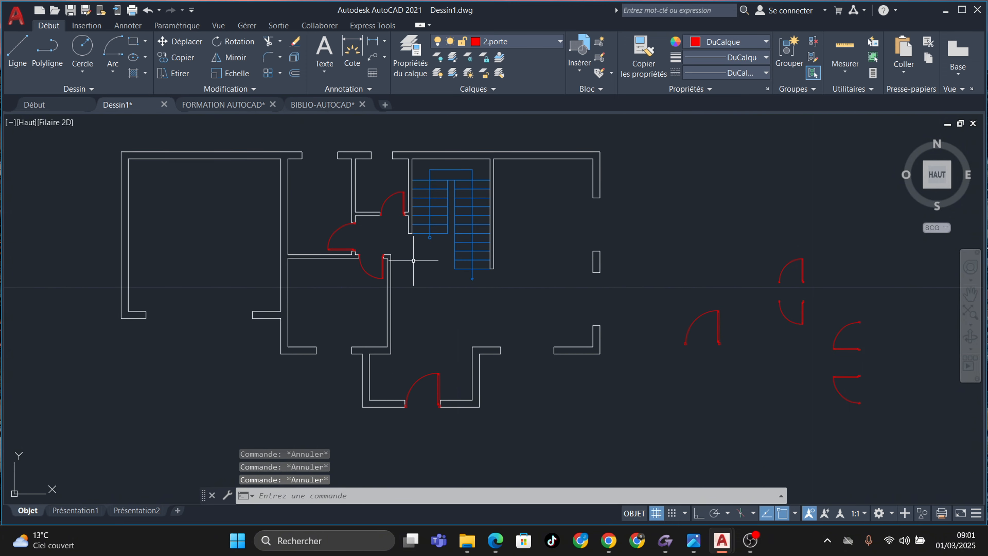
scroll(288, 195, "up", 4)
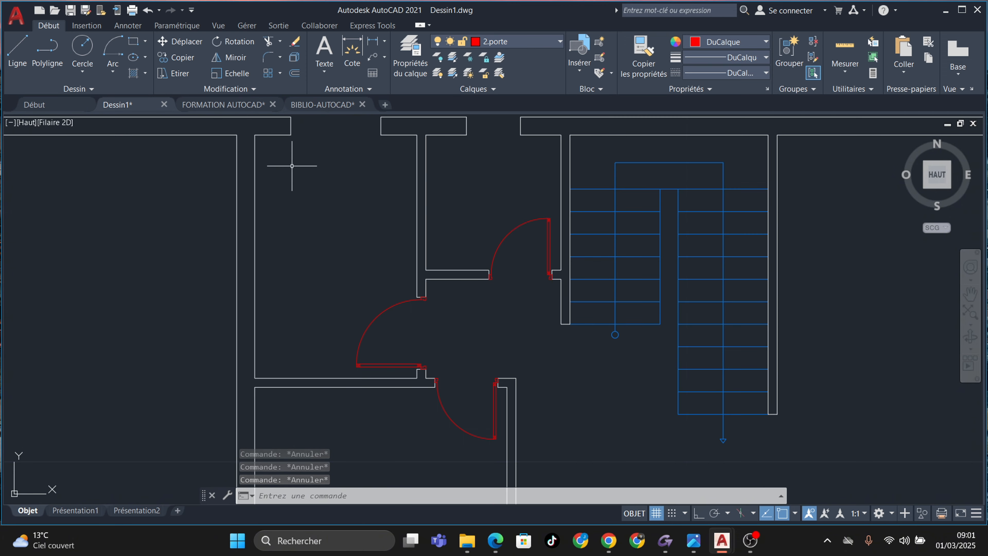
scroll(412, 210, "down", 2)
middle_click_drag(679, 293, 522, 255)
scroll(522, 255, "down", 4)
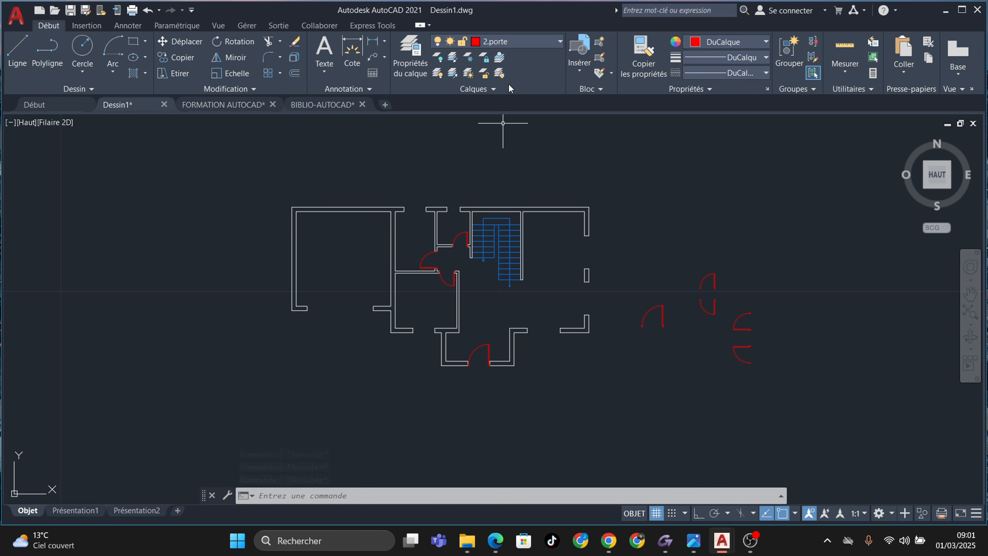
left_click(545, 42)
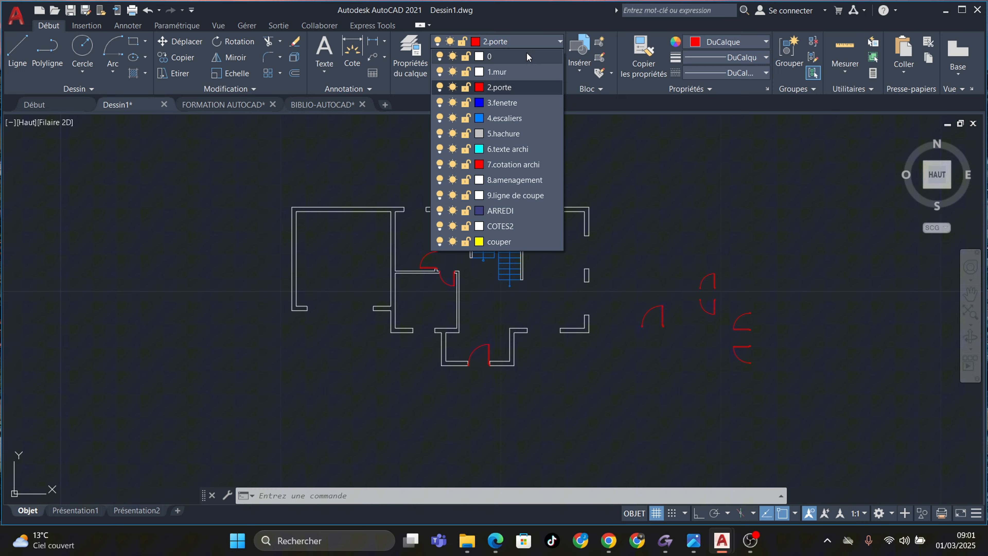
left_click(505, 104)
Draw a window rectangle filling the leftmost opening in the upper exterior wall, between opposite corners of the wall ends
scroll(440, 193, "up", 3)
scroll(440, 194, "down", 4)
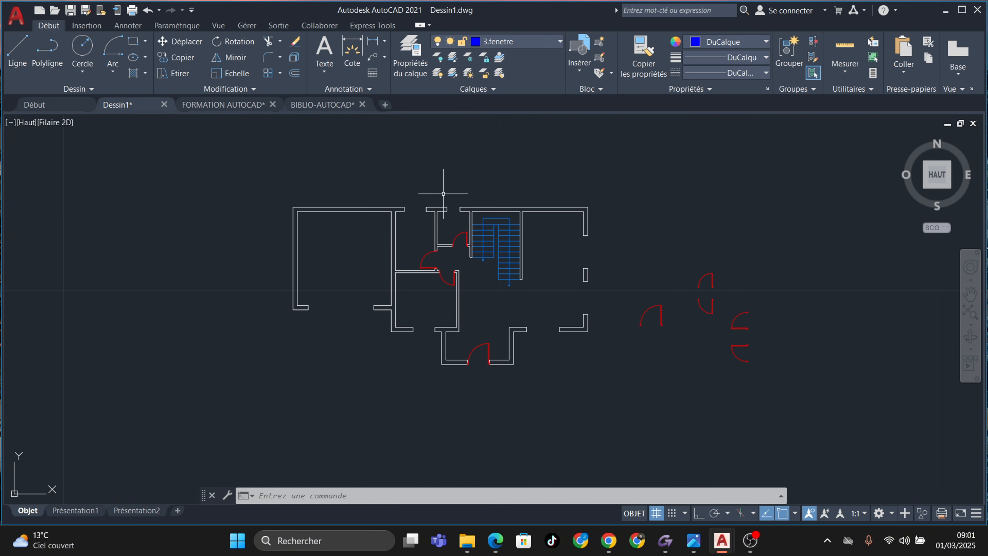
scroll(397, 195, "up", 5)
scroll(489, 207, "down", 3)
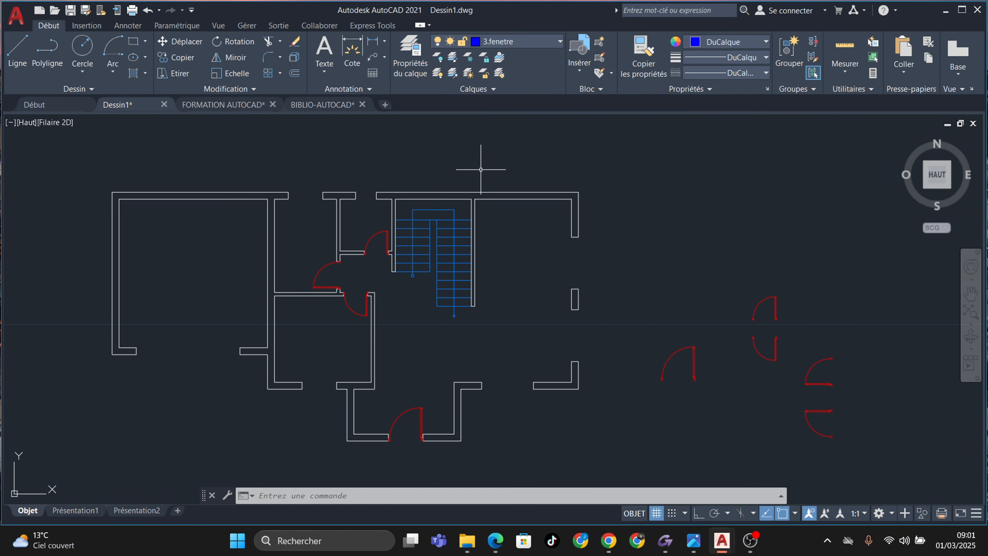
scroll(298, 182, "up", 4)
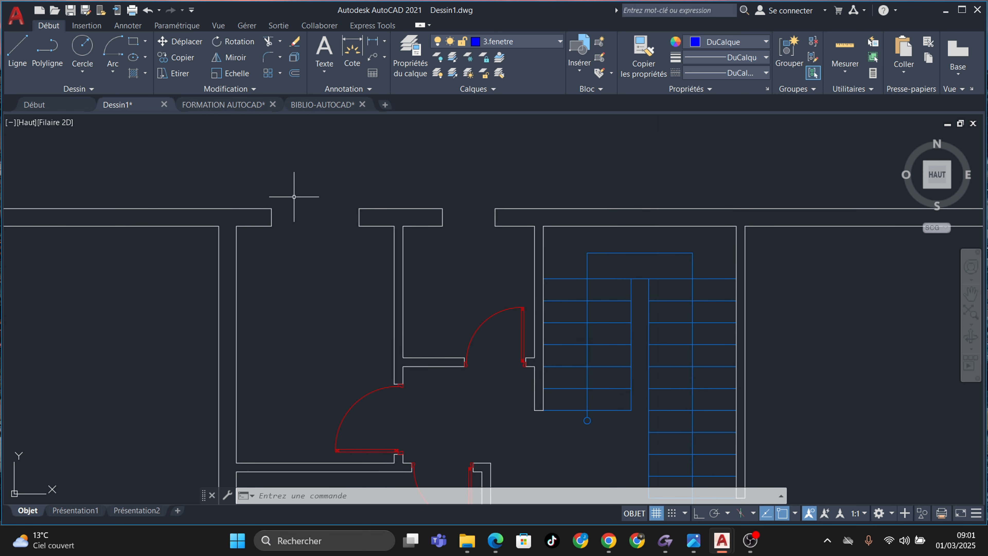
middle_click_drag(294, 196, 221, 195)
scroll(287, 237, "up", 4)
scroll(309, 226, "down", 4)
scroll(325, 218, "down", 6)
scroll(269, 215, "up", 4)
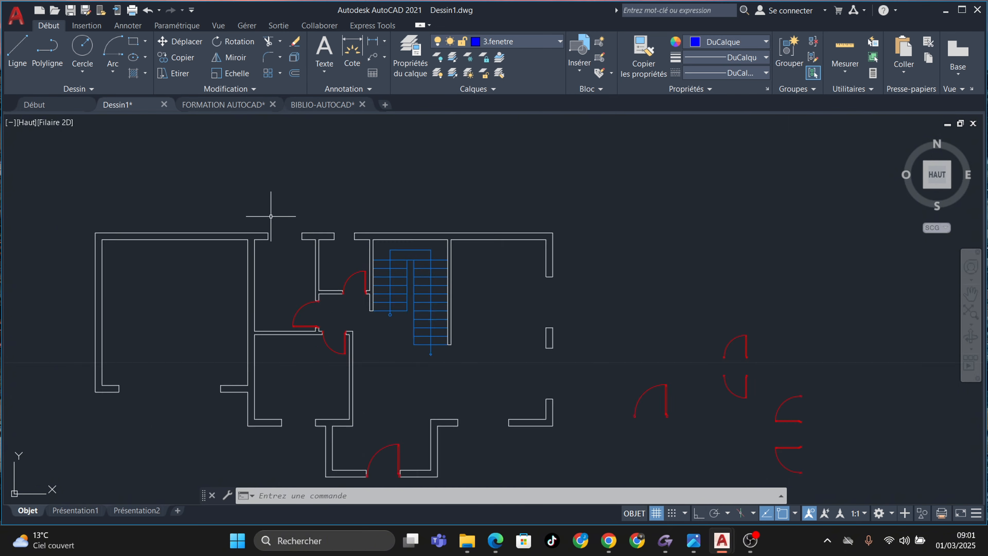
left_click(132, 42)
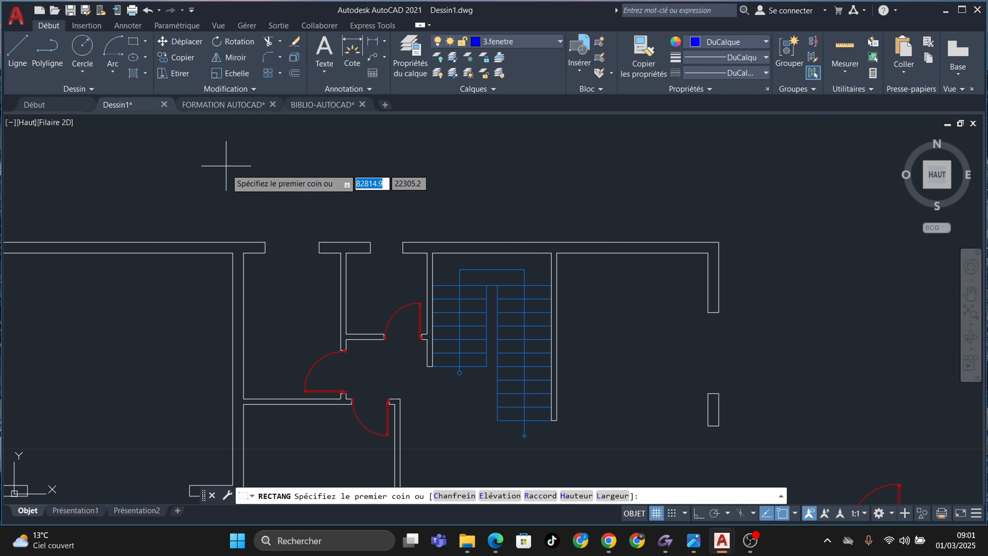
scroll(242, 211, "up", 4)
left_click(307, 300)
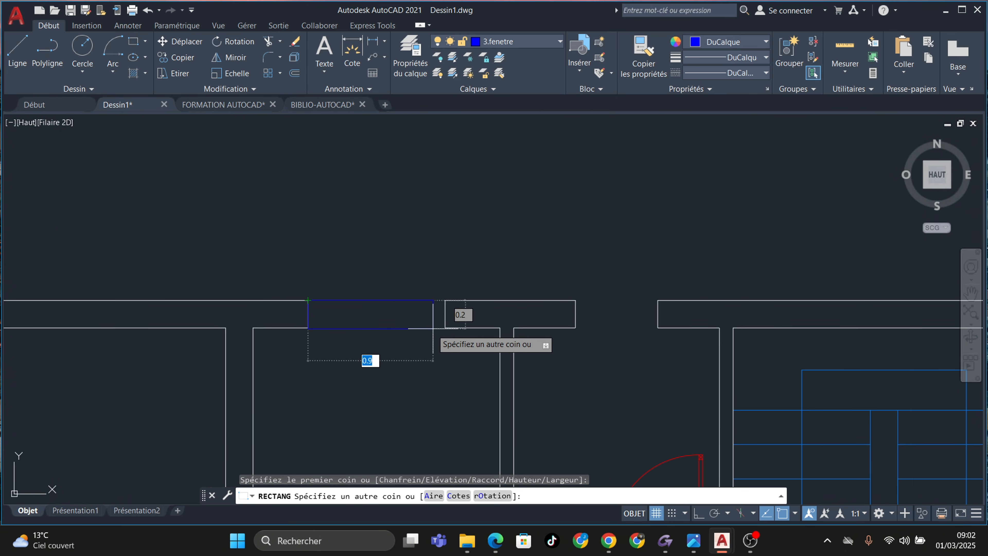
left_click(445, 328)
key("Escape")
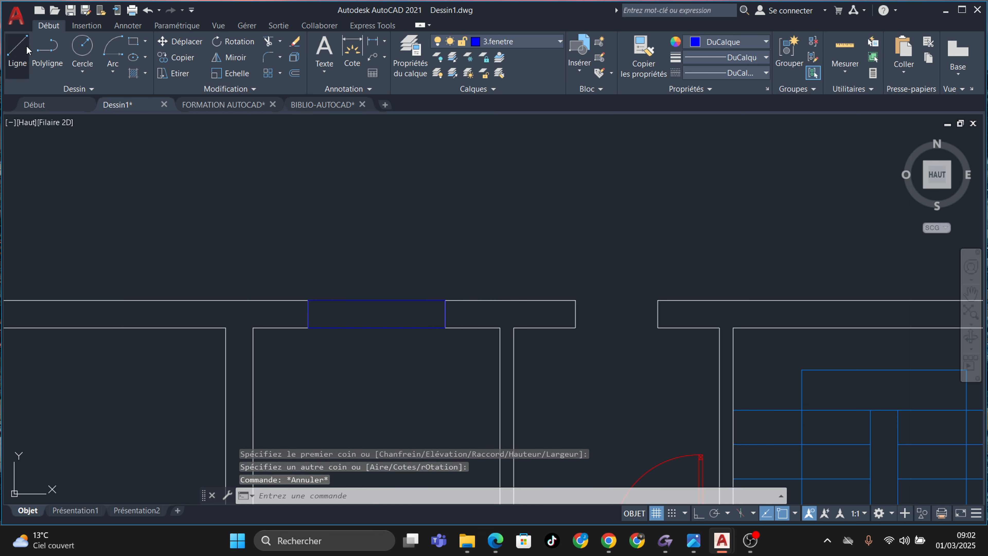
Draw a horizontal line across the window rectangle from its left side to its right side, close to the outer edge
left_click(17, 51)
scroll(343, 284, "up", 4)
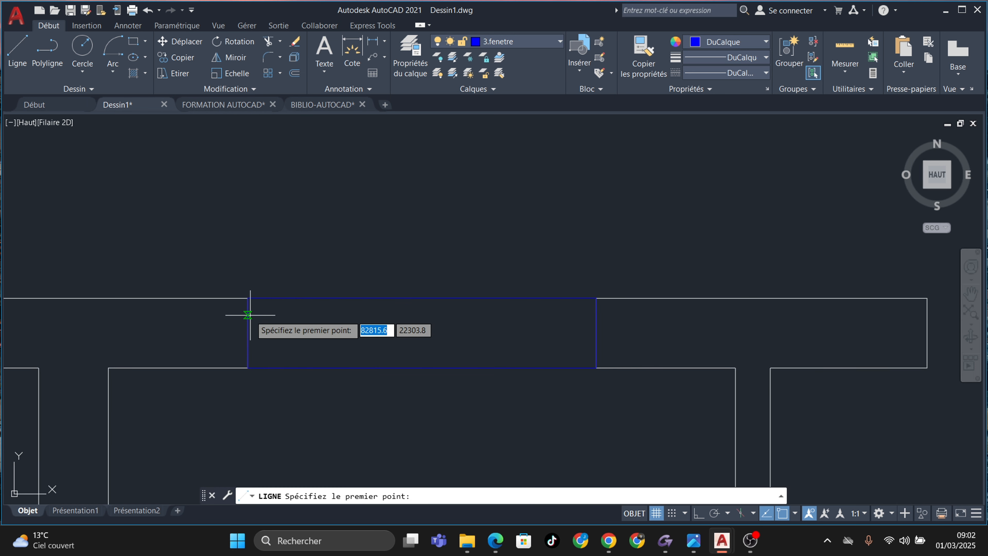
left_click(248, 314)
left_click(596, 331)
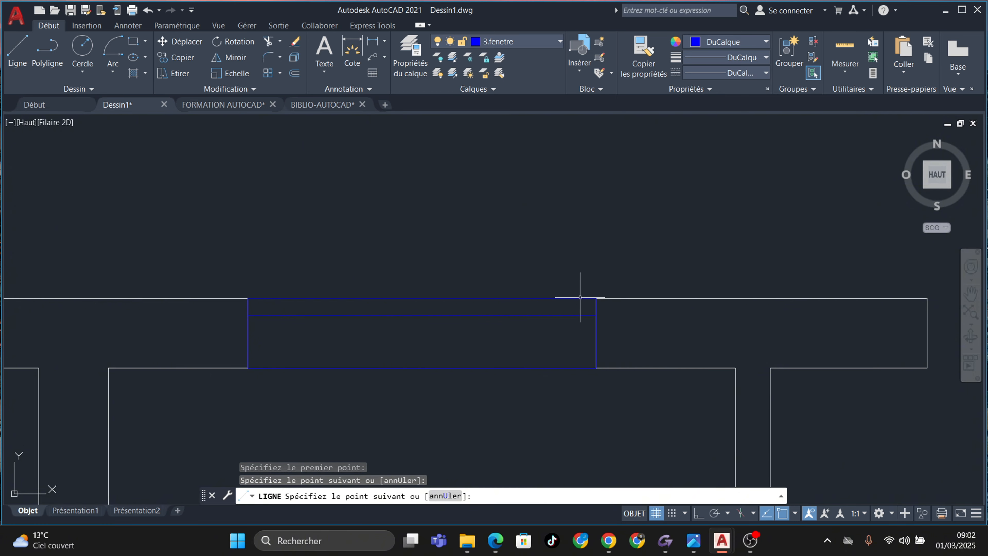
key("Escape")
scroll(545, 288, "down", 5)
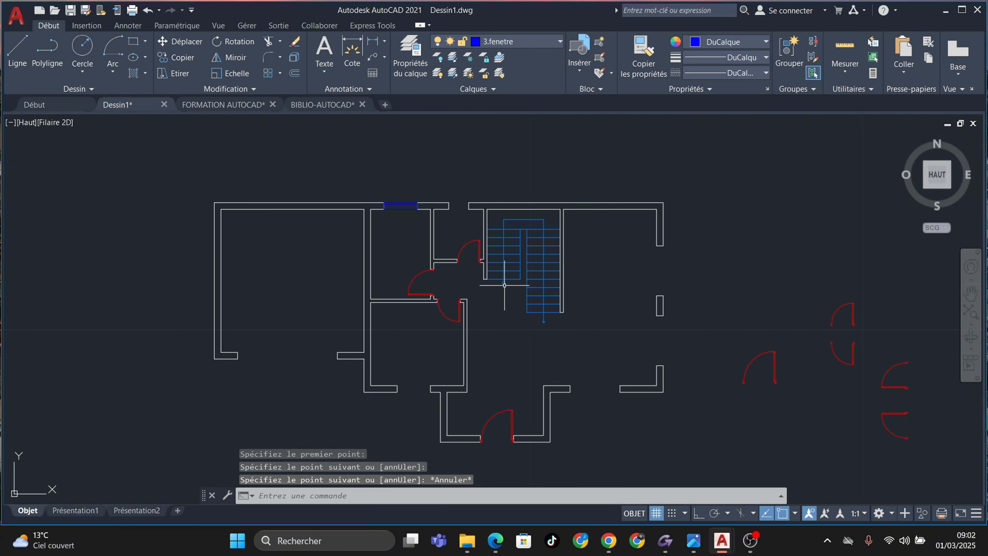
Draw a window rectangle filling the second opening in the upper exterior wall, between opposite corners of the wall ends
scroll(505, 285, "up", 2)
mouse_move(459, 263)
middle_mouse_down()
mouse_move(472, 299)
mouse_move(443, 253)
middle_mouse_up()
middle_click_drag(358, 173, 331, 223)
scroll(320, 147, "up", 4)
left_click(133, 42)
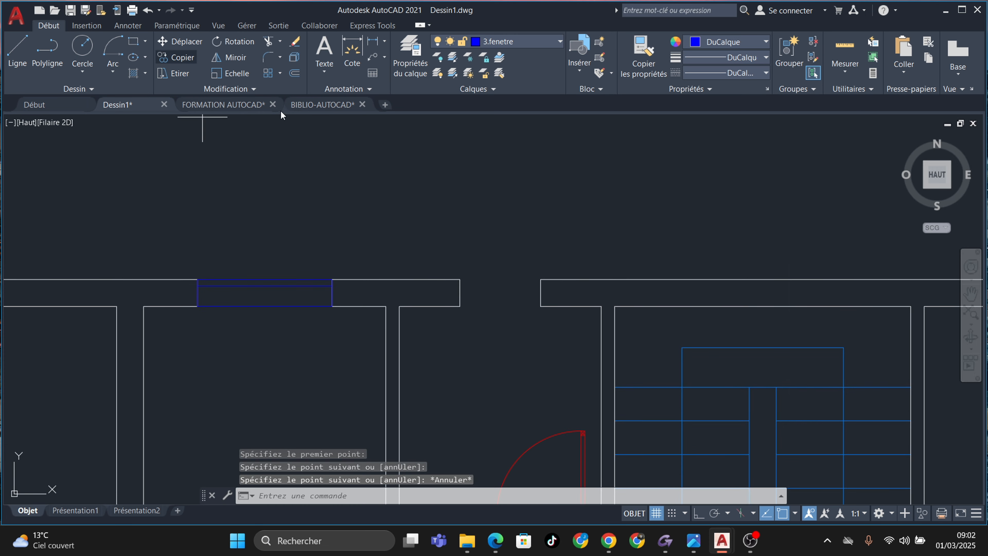
scroll(502, 264, "up", 4)
left_click(386, 303)
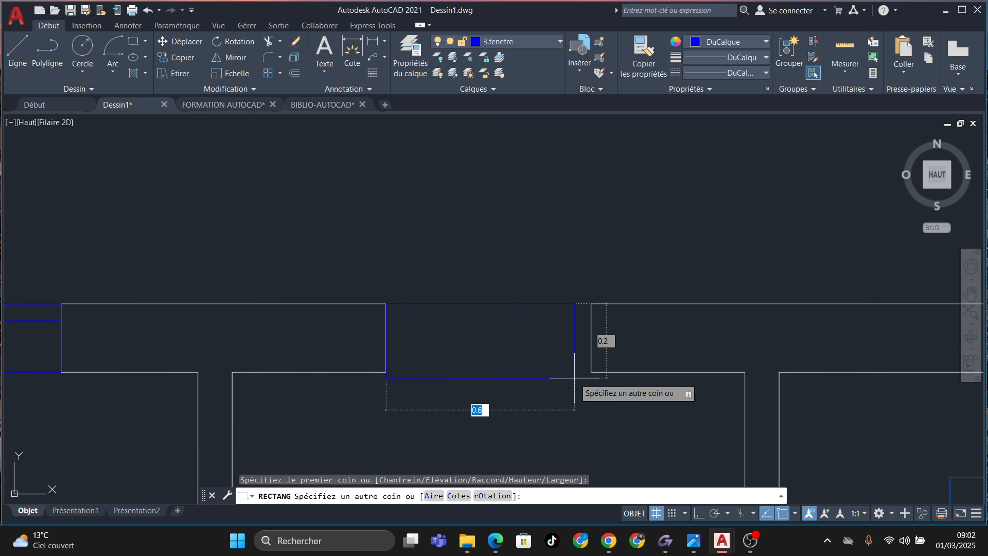
left_click(591, 372)
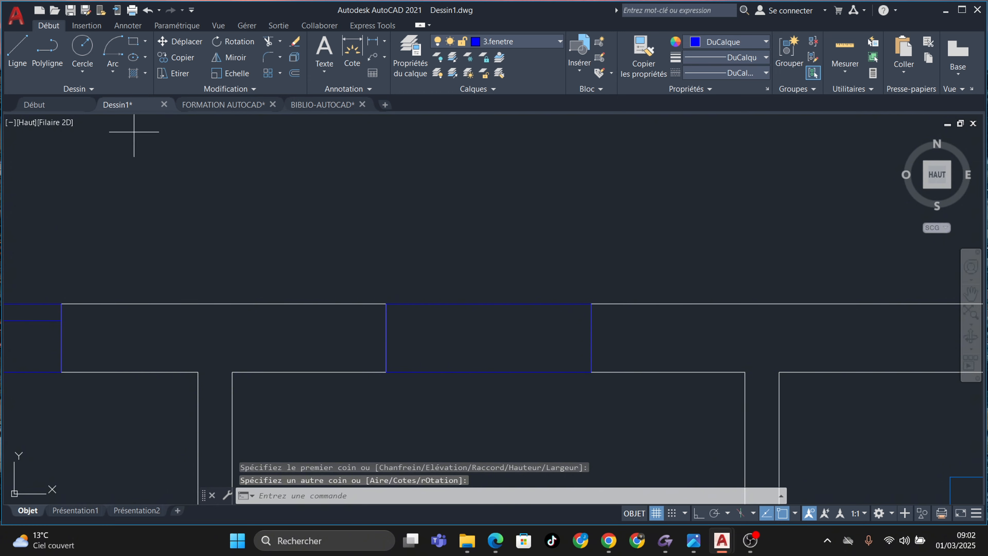
type("l")
key("Return")
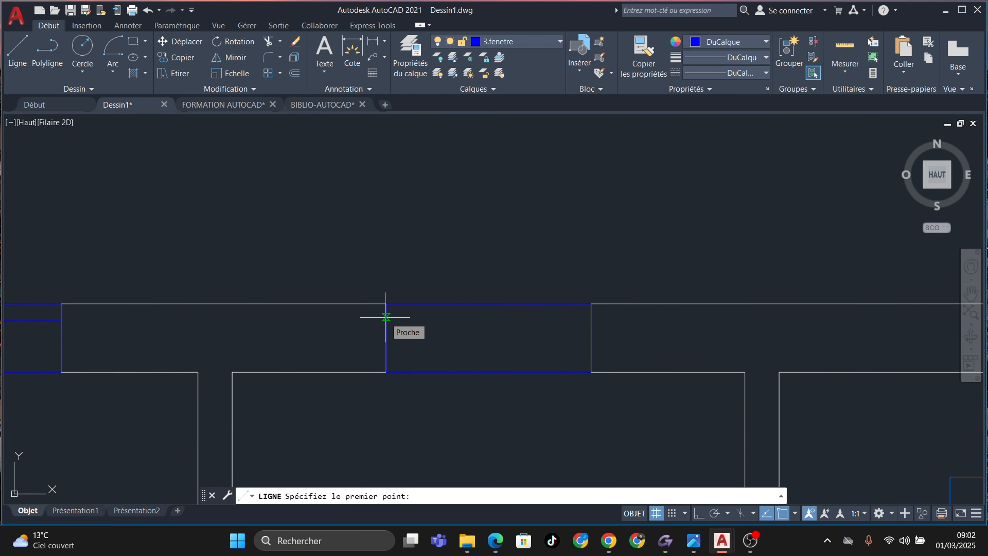
key("Escape")
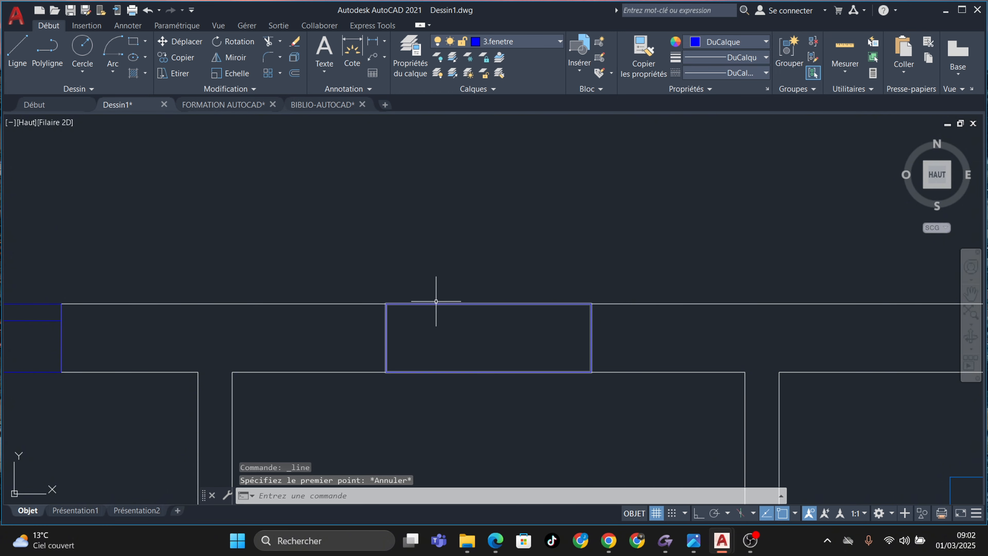
scroll(442, 307, "down", 2)
scroll(413, 308, "up", 2)
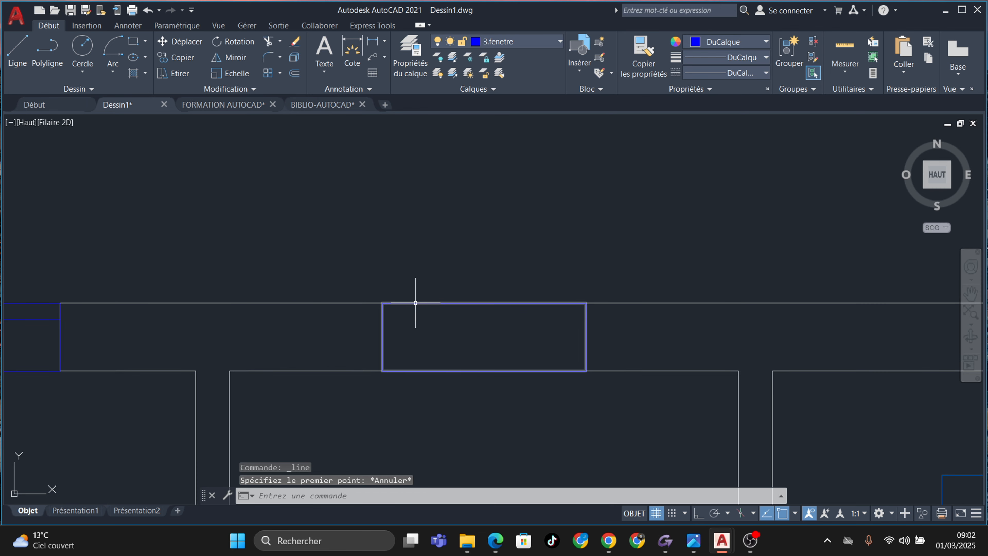
Draw a horizontal line from side to side across the second upper-wall window, close to its outer edge
left_click(14, 60)
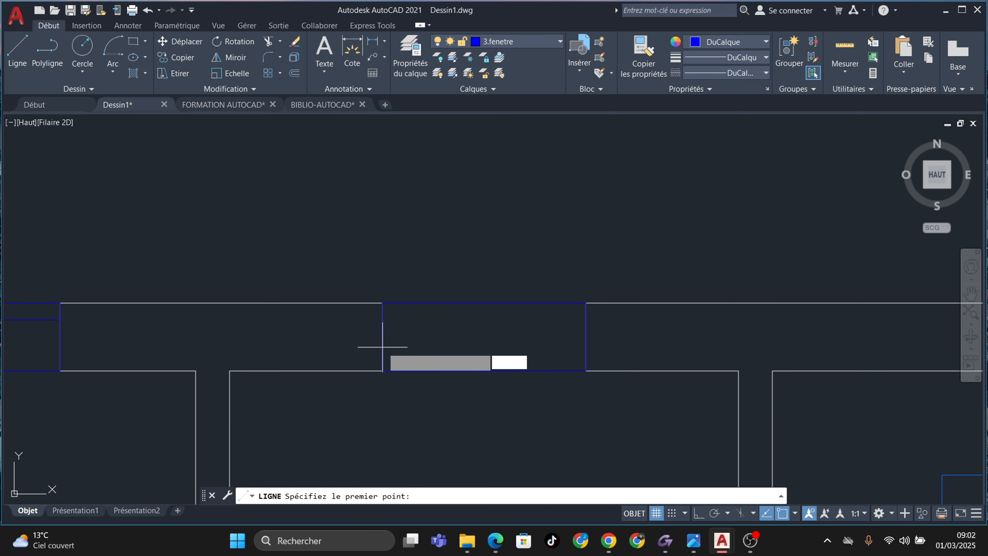
left_click(383, 317)
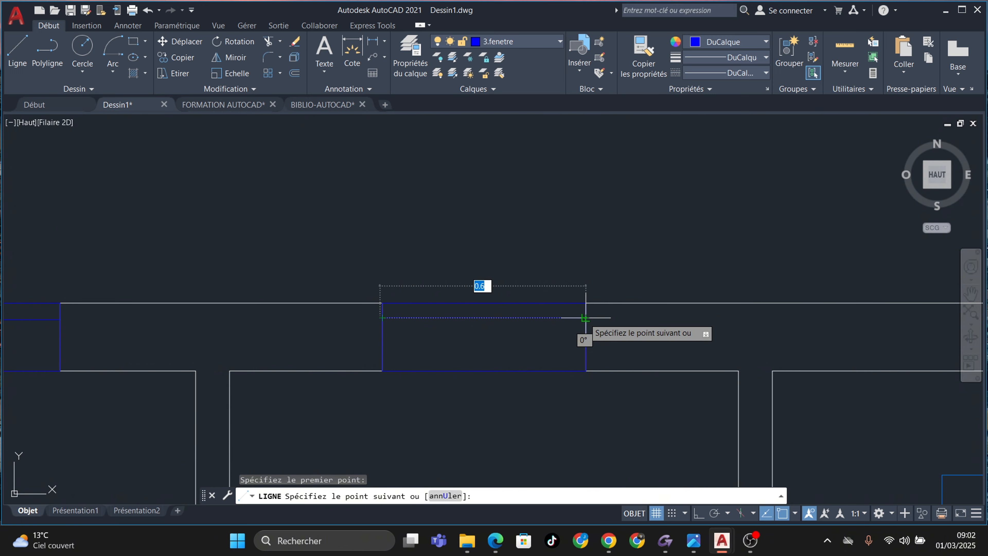
key("Escape")
Draw a window rectangle filling the opening in the lower room's bottom exterior wall, between opposite wall-end corners
scroll(582, 326, "down", 8)
middle_click_drag(588, 365, 378, 229)
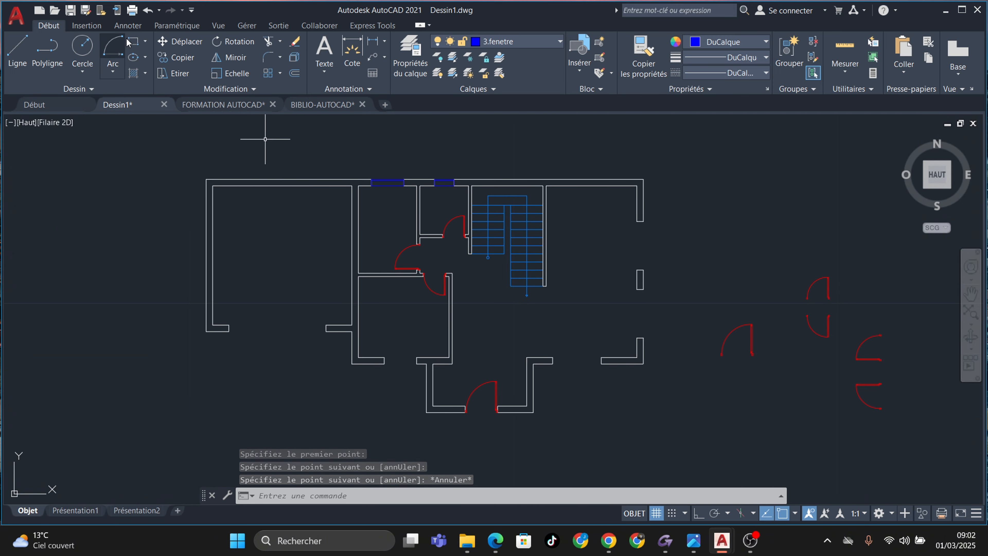
left_click(128, 42)
scroll(397, 342, "up", 6)
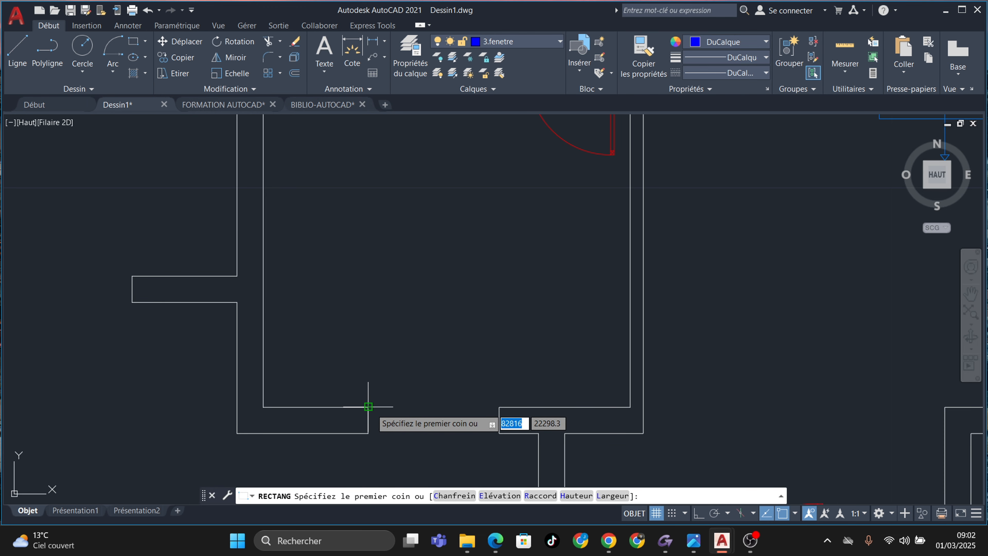
left_click(368, 406)
left_click(499, 433)
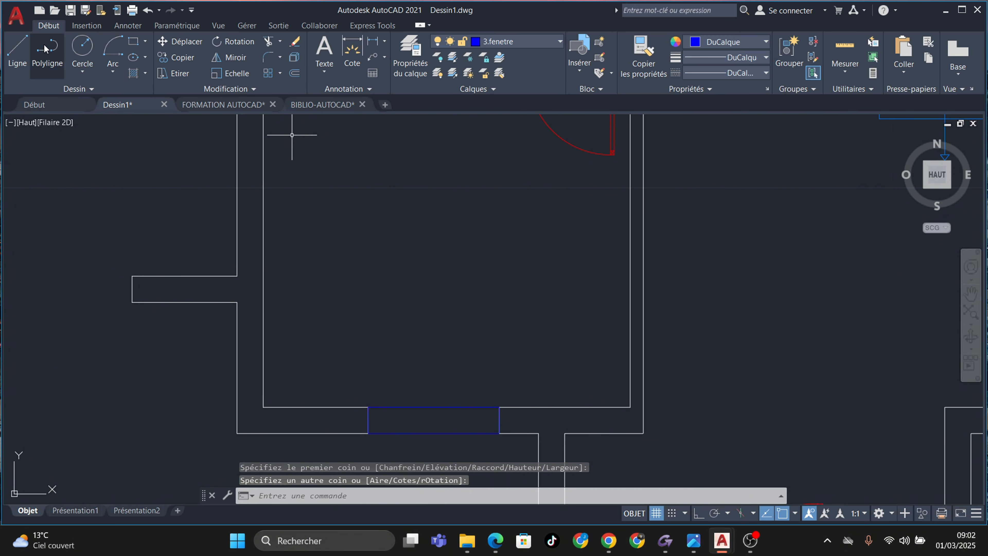
Draw a horizontal line across the lower room's window from side to side, close to its outer edge
type("l")
key("Return")
scroll(347, 430, "up", 5)
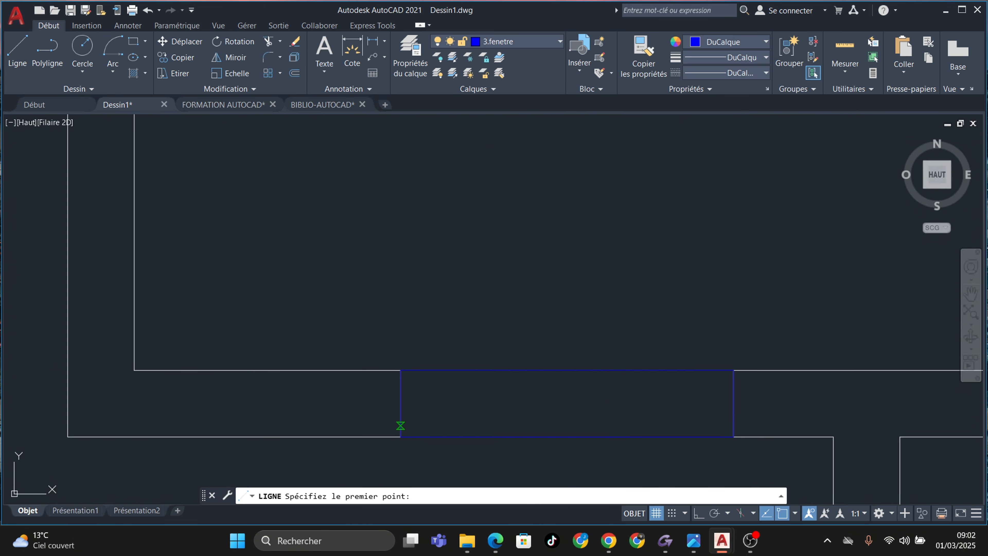
left_click(368, 429)
key("Escape")
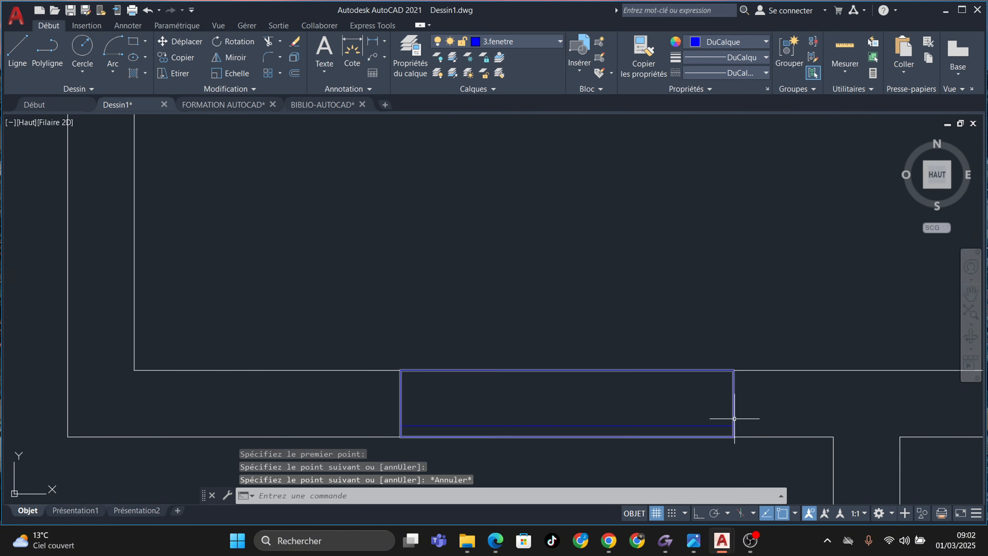
Draw a window rectangle filling the upper opening in the right exterior wall, between opposite wall-end corners
scroll(732, 415, "down", 5)
middle_click_drag(732, 414, 230, 268)
middle_click_drag(629, 289, 505, 347)
scroll(503, 309, "down", 4)
scroll(607, 199, "up", 4)
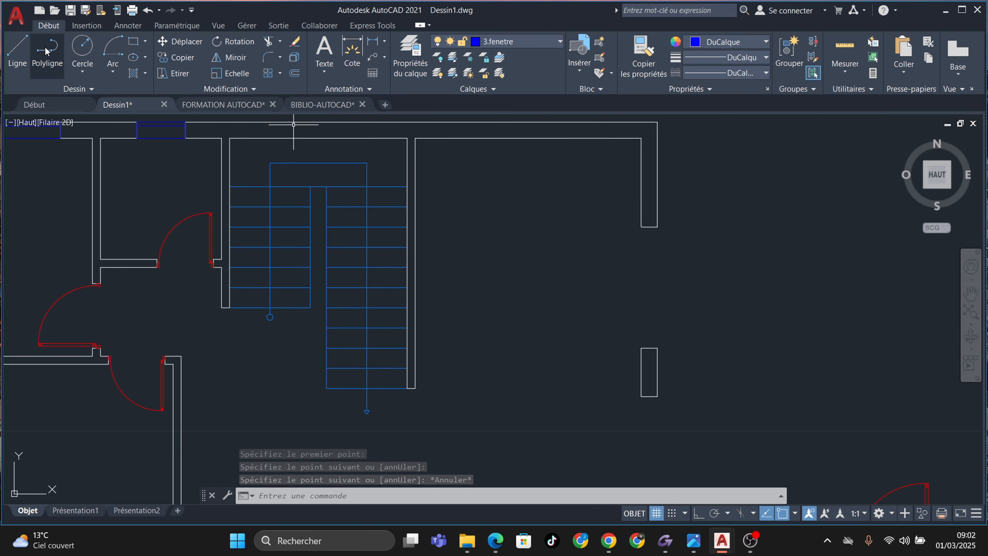
left_click(133, 43)
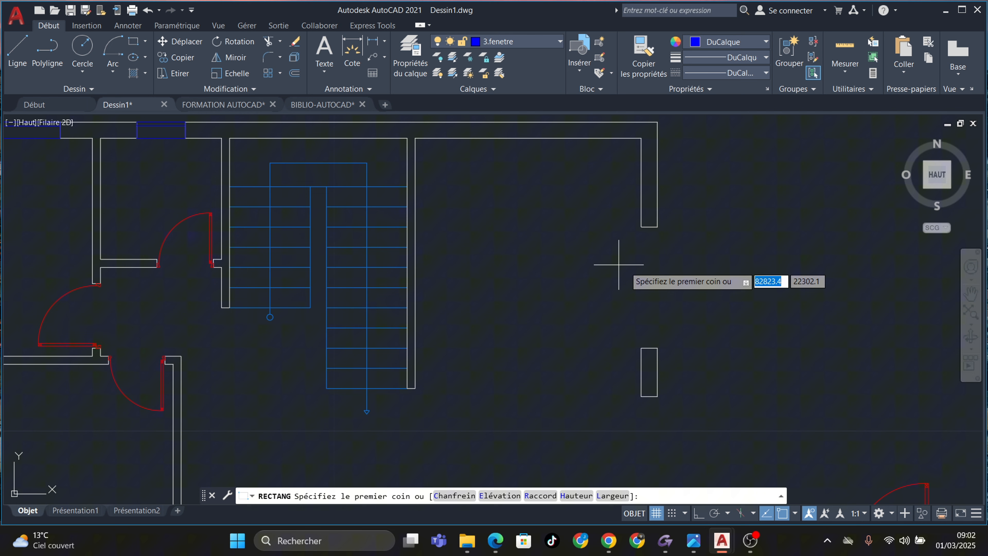
left_click(657, 226)
left_click(642, 348)
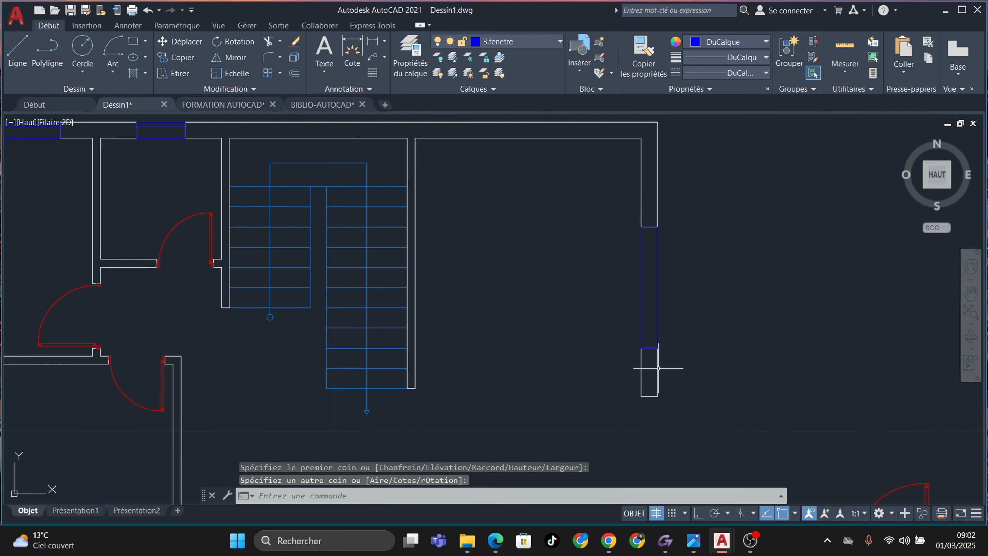
Draw a window rectangle filling the lower opening in the right exterior wall, between opposite wall-end corners
middle_click_drag(657, 373, 640, 276)
key("Return")
left_click(639, 299)
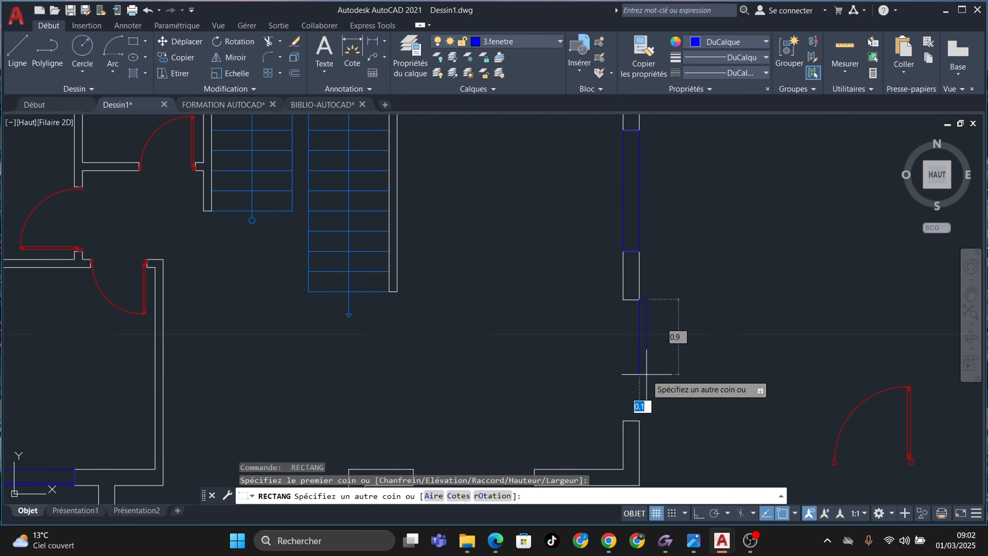
left_click(624, 421)
Draw one vertical line near the outer edge through both right-wall windows, from the upper window's top to the lower window's bottom
middle_click_drag(640, 249, 577, 323)
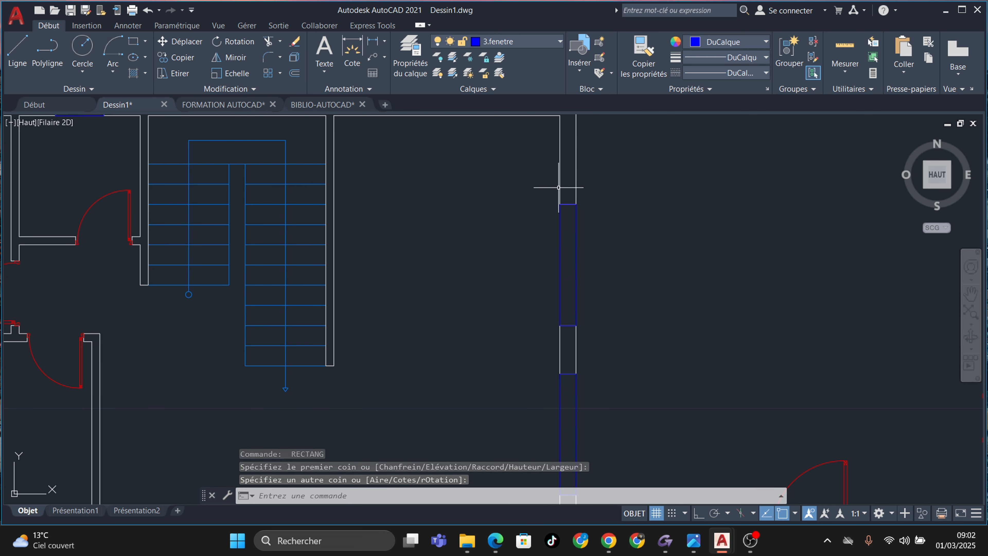
scroll(571, 193, "up", 4)
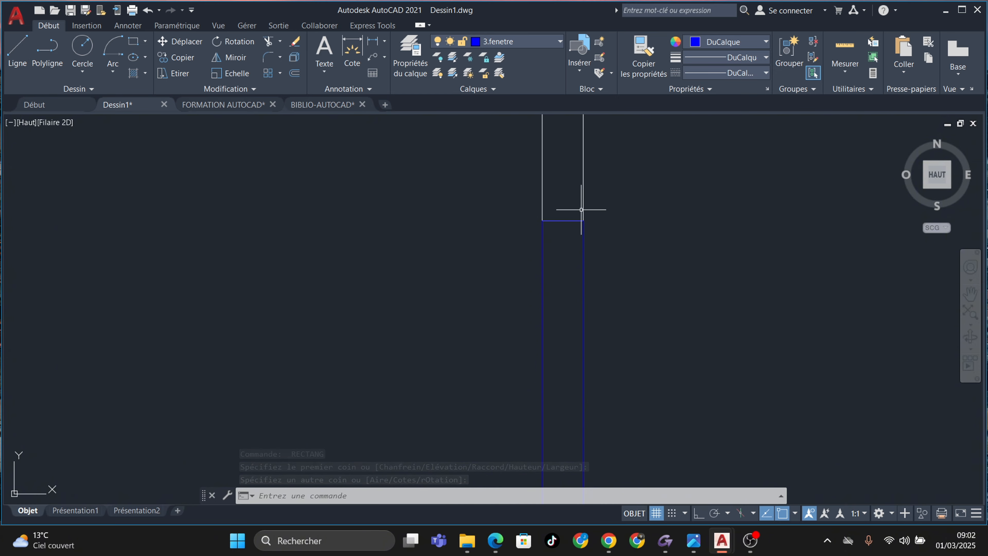
left_click(8, 58)
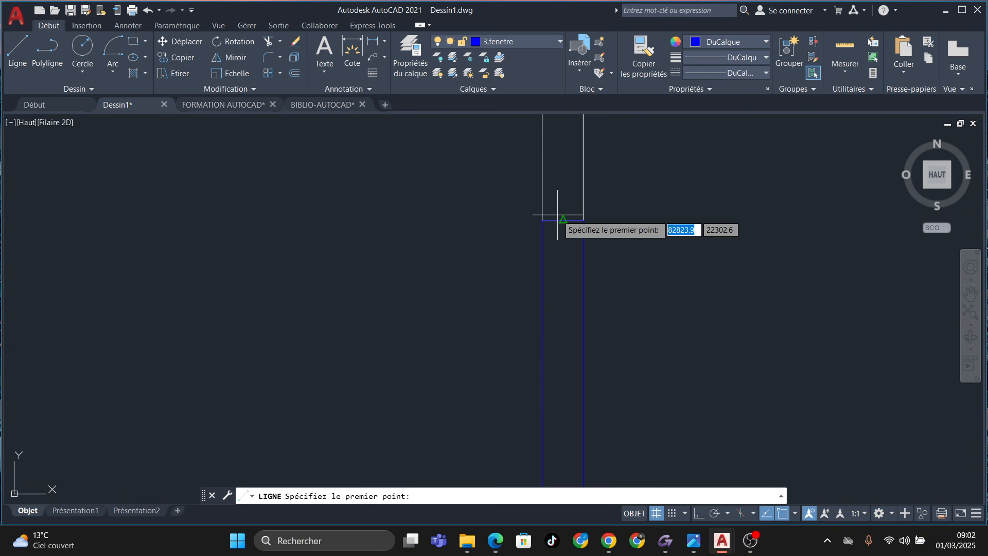
left_click(571, 221)
scroll(595, 328, "down", 2)
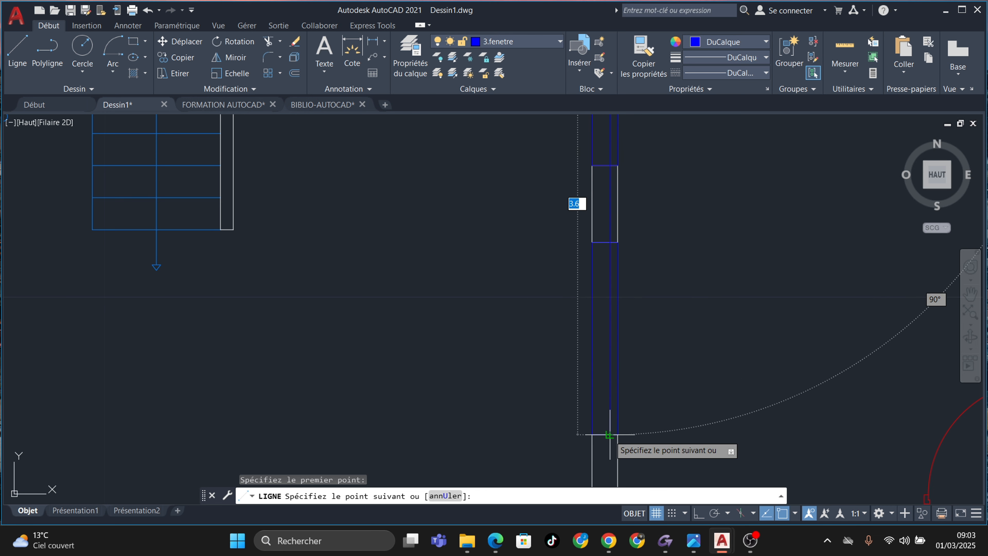
scroll(609, 435, "up", 2)
key("Escape")
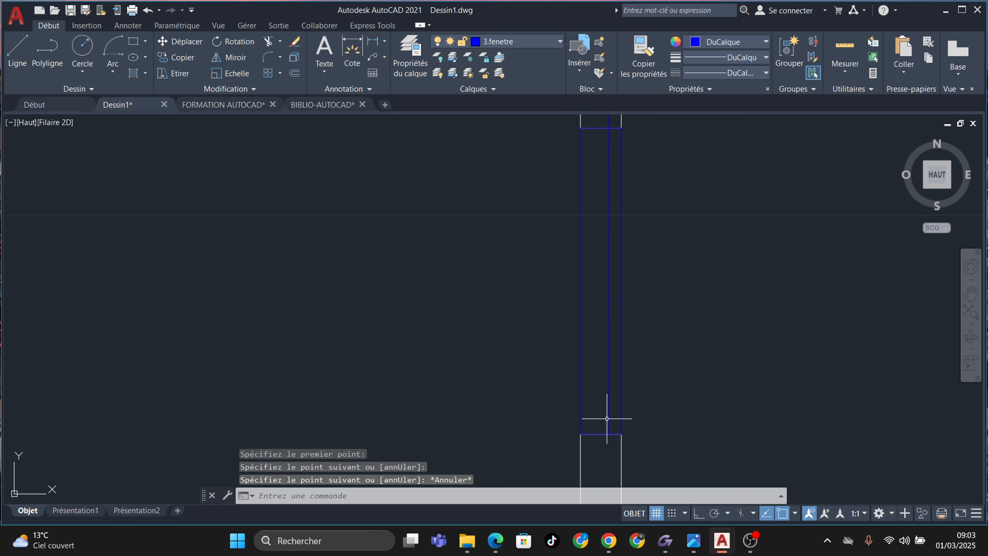
Trim away the part of the vertical line that crosses the wall pier between the two right-wall windows
type("aj")
key("Return")
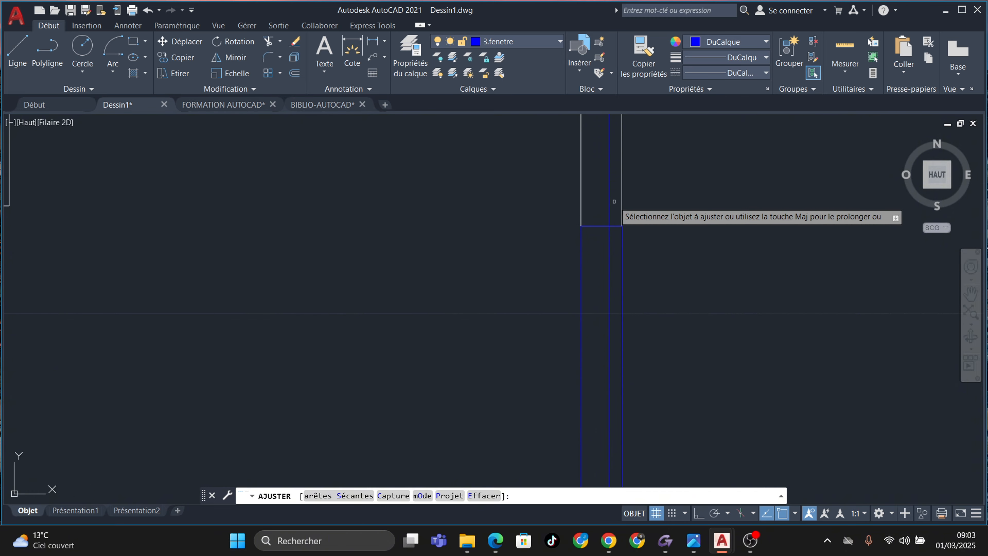
scroll(630, 233, "down", 1)
middle_click_drag(626, 216, 636, 380)
key("ctrl+z")
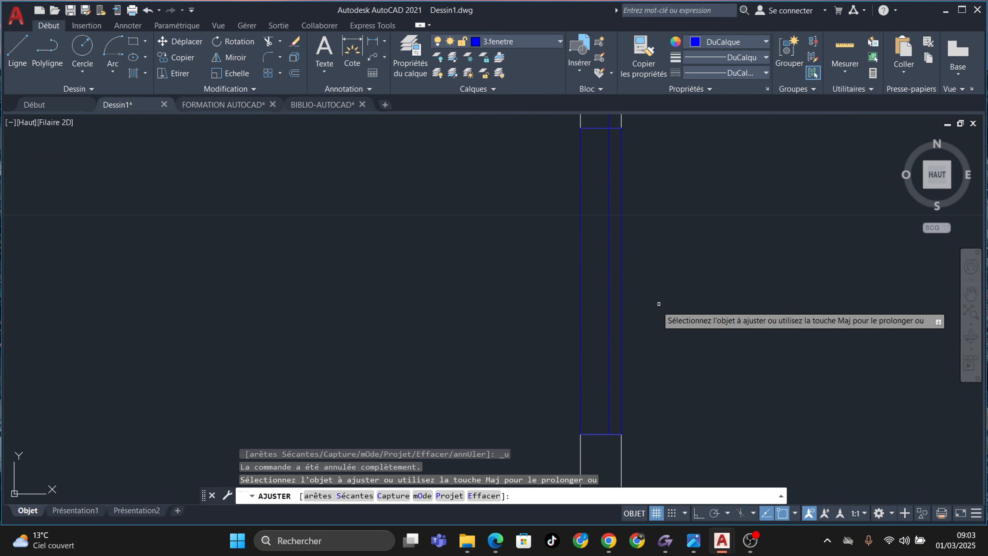
middle_click_drag(643, 307, 656, 132)
scroll(680, 240, "down", 2)
middle_click_drag(693, 279, 719, 451)
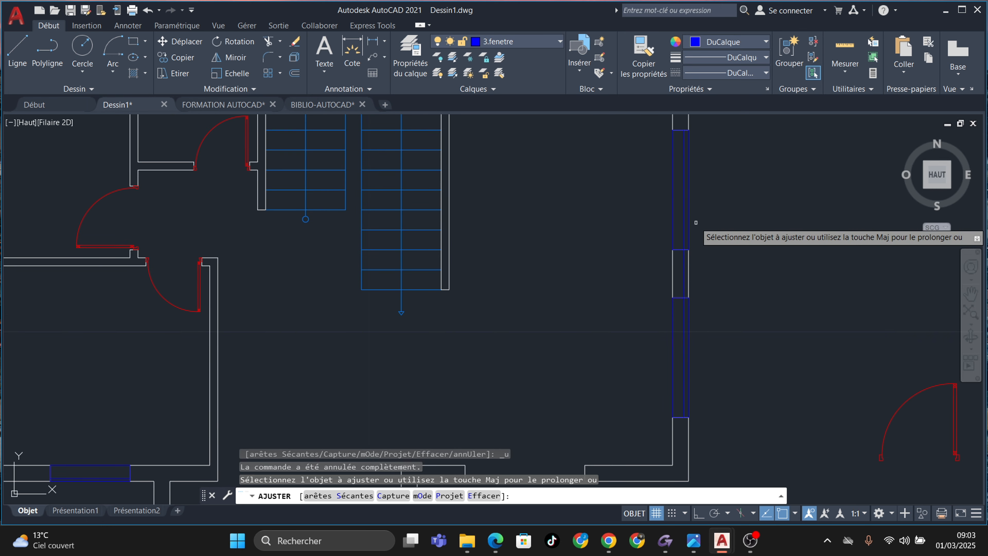
scroll(675, 227, "up", 2)
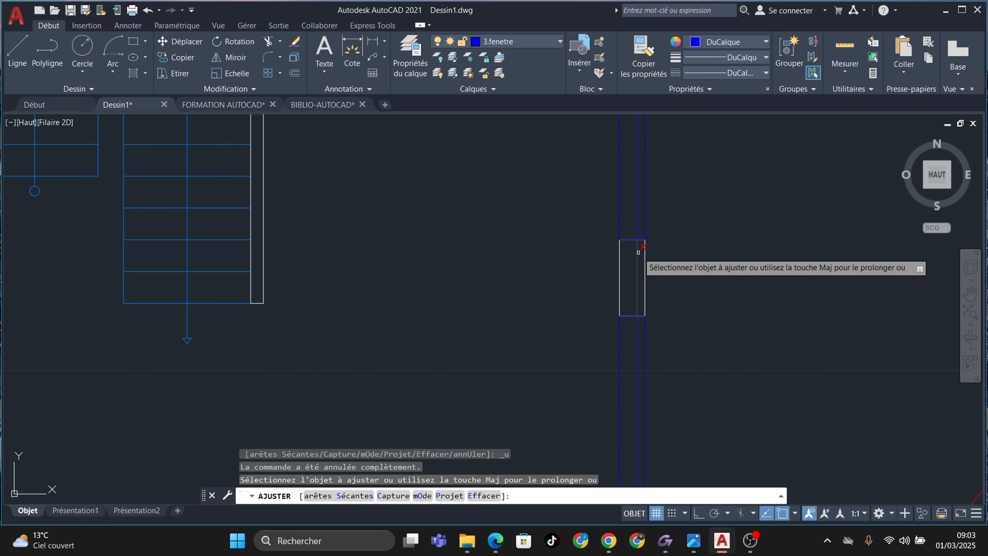
left_click(639, 251)
scroll(680, 294, "down", 2)
middle_click_drag(677, 287, 640, 236)
key("Escape")
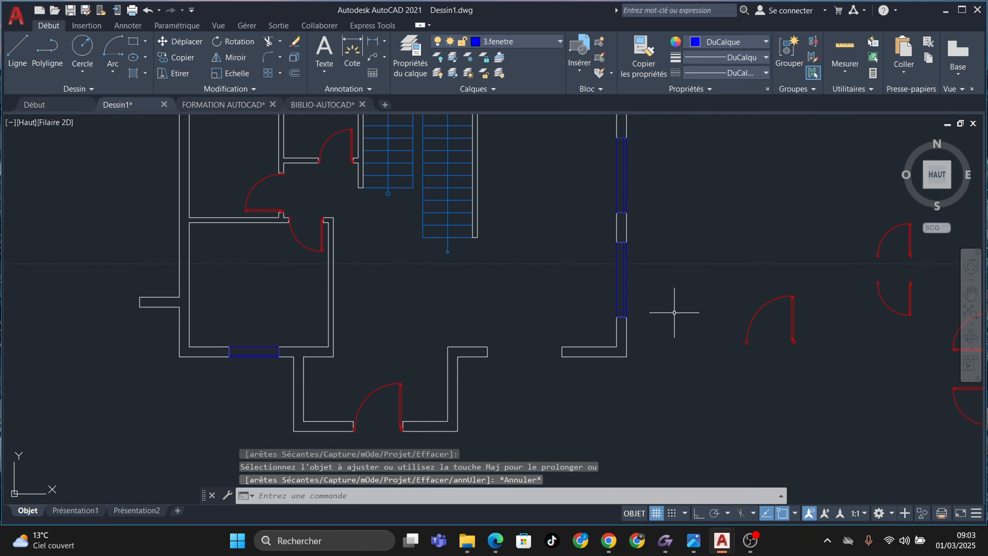
Draw a window rectangle filling the opening in the bottom exterior wall to the right of the entrance, between opposite wall-end corners
scroll(663, 296, "down", 2)
scroll(566, 268, "up", 4)
middle_click_drag(468, 276, 453, 343)
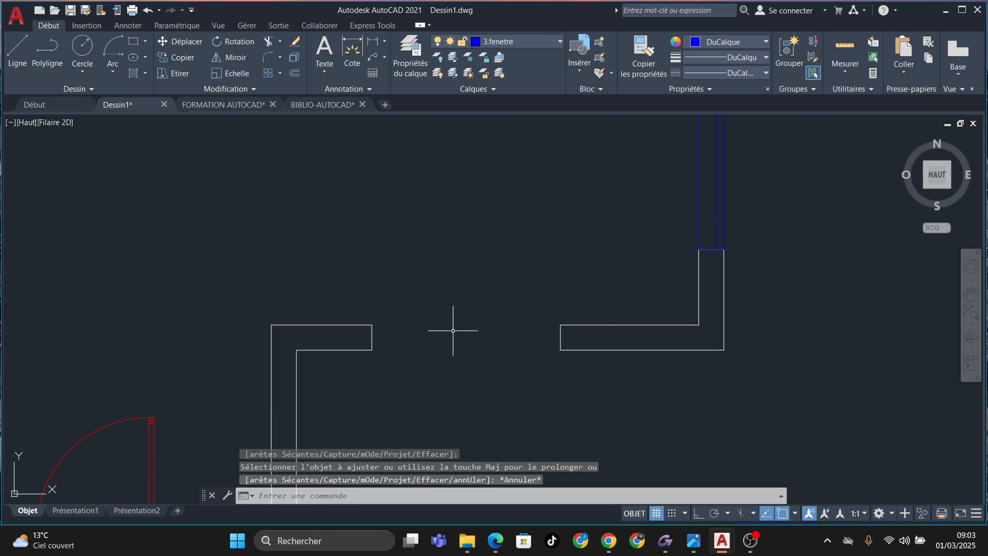
left_click(134, 42)
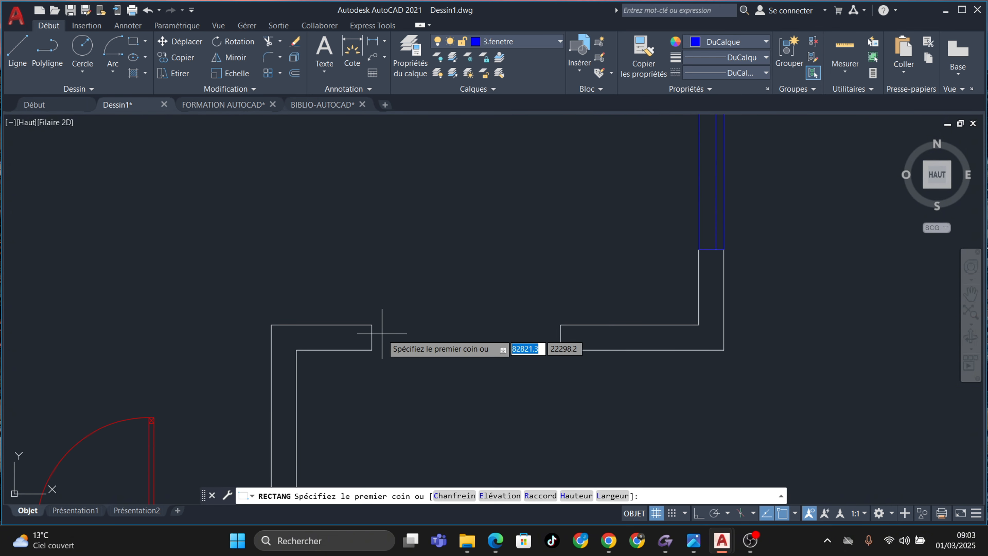
left_click(372, 324)
left_click(561, 350)
Draw a horizontal line across the window right of the entrance, near its outer edge and aligned with the lower room's window line
scroll(367, 298, "down", 5)
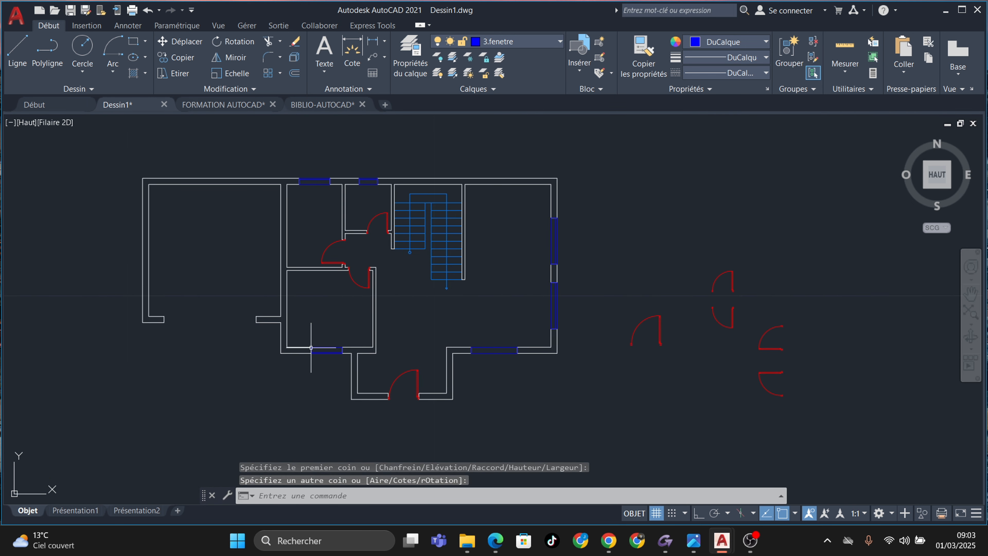
scroll(311, 348, "up", 8)
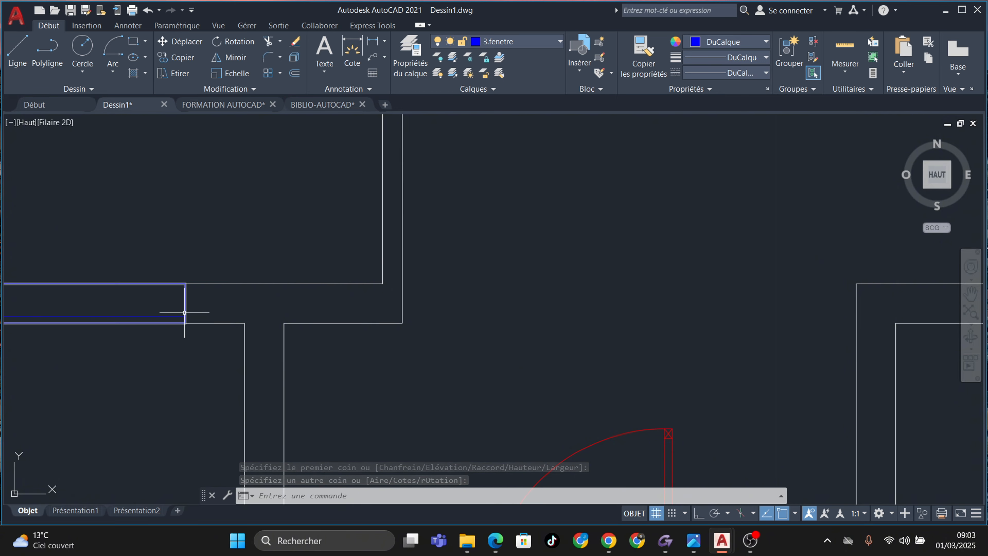
left_click(17, 51)
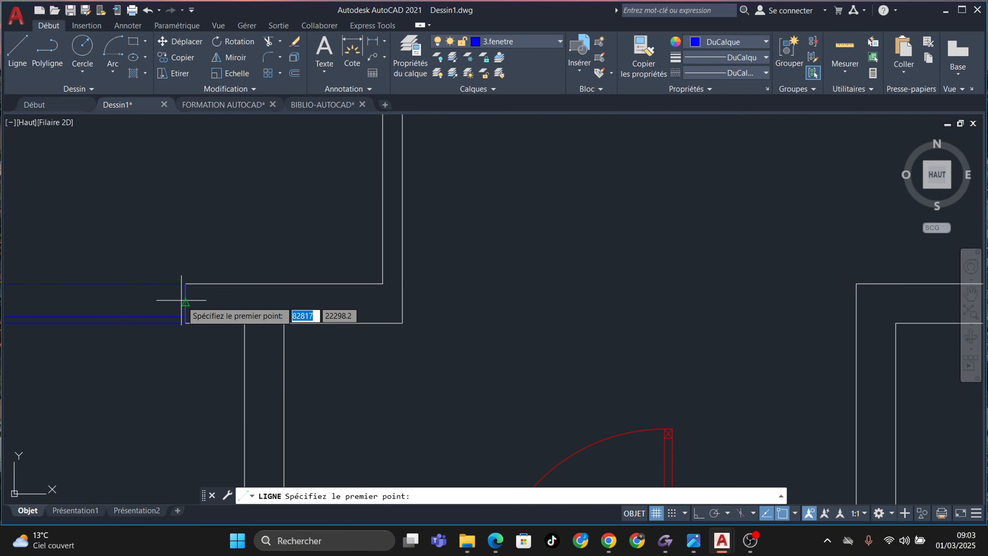
middle_click_drag(457, 312, 340, 306)
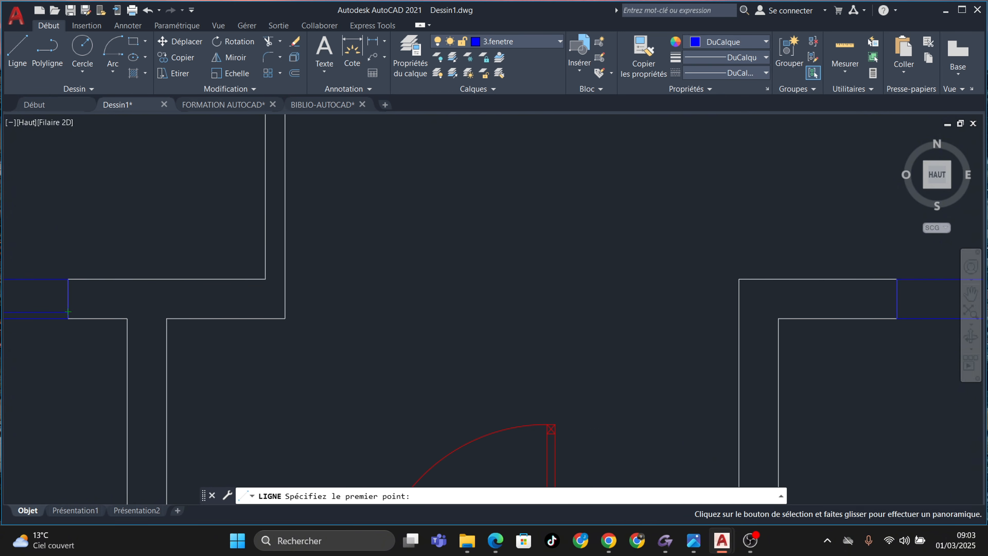
left_click(897, 312)
middle_click_drag(894, 309, 354, 288)
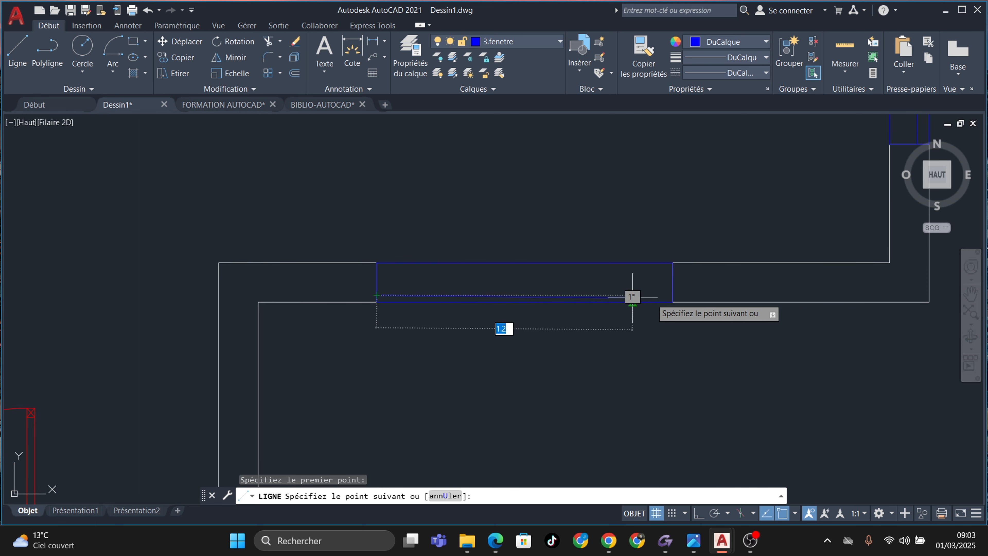
left_click(678, 292)
key("Escape")
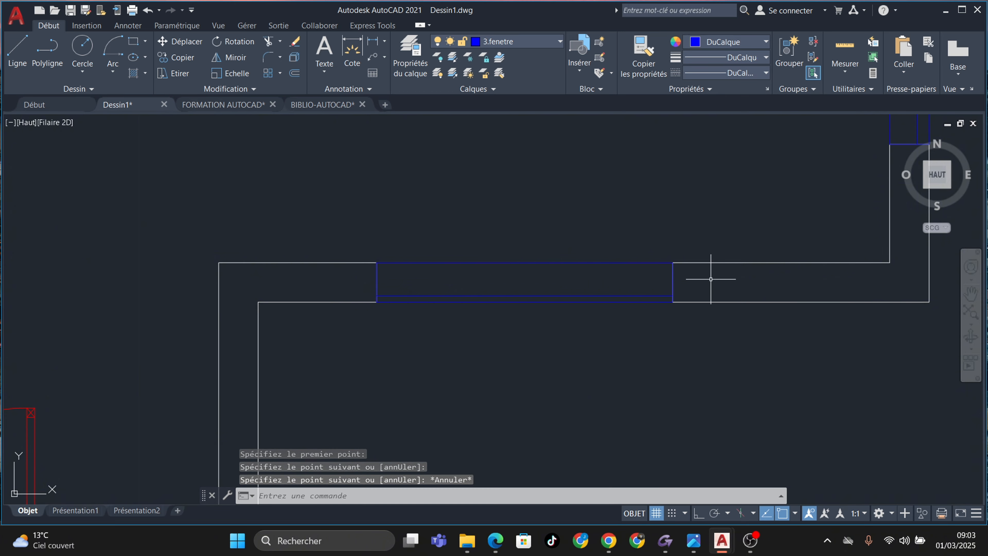
Examine the whole floor plan, including its doors, staircase and exterior wall windows
scroll(732, 292, "down", 5)
middle_click_drag(732, 292, 582, 290)
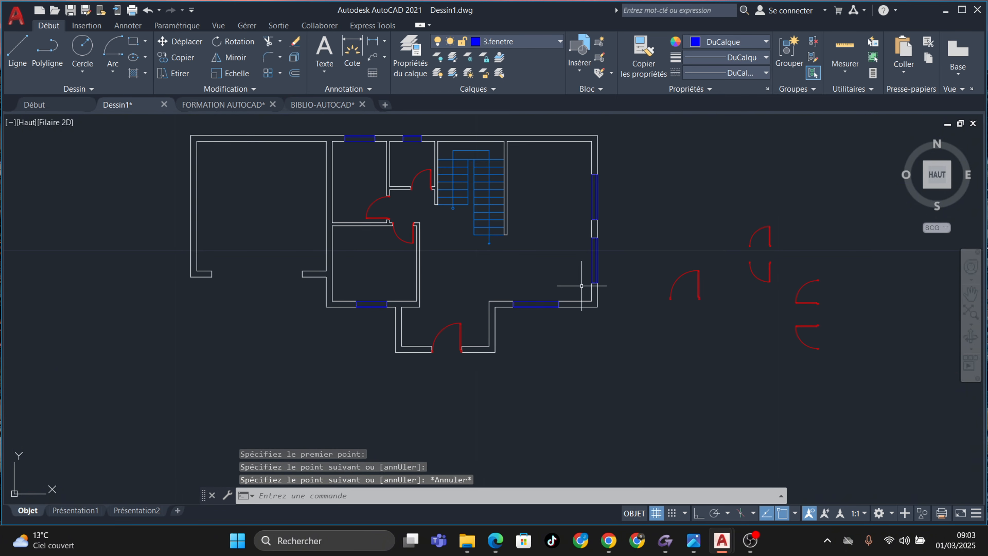
middle_click_drag(477, 285, 438, 308)
scroll(431, 270, "up", 2)
scroll(431, 272, "down", 2)
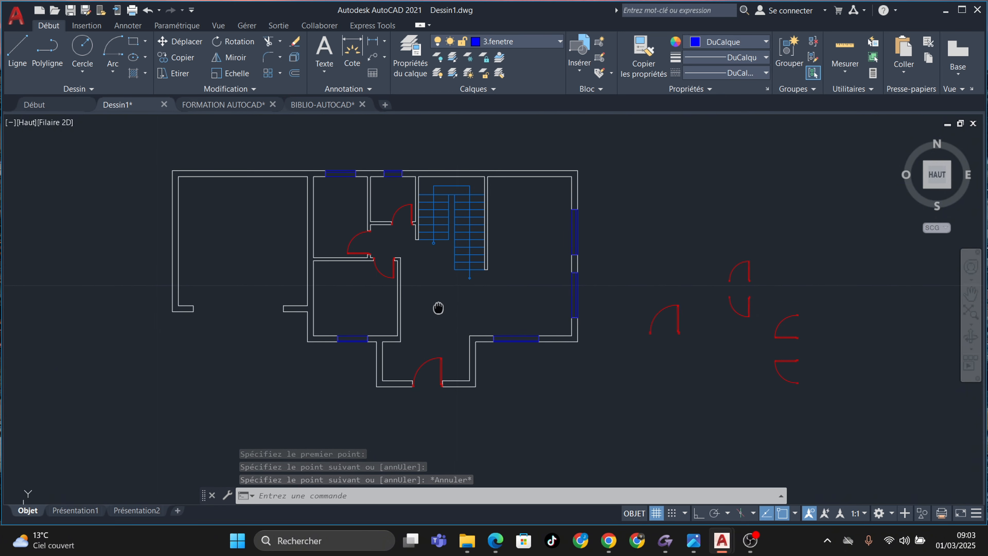
middle_click_drag(435, 348, 443, 354)
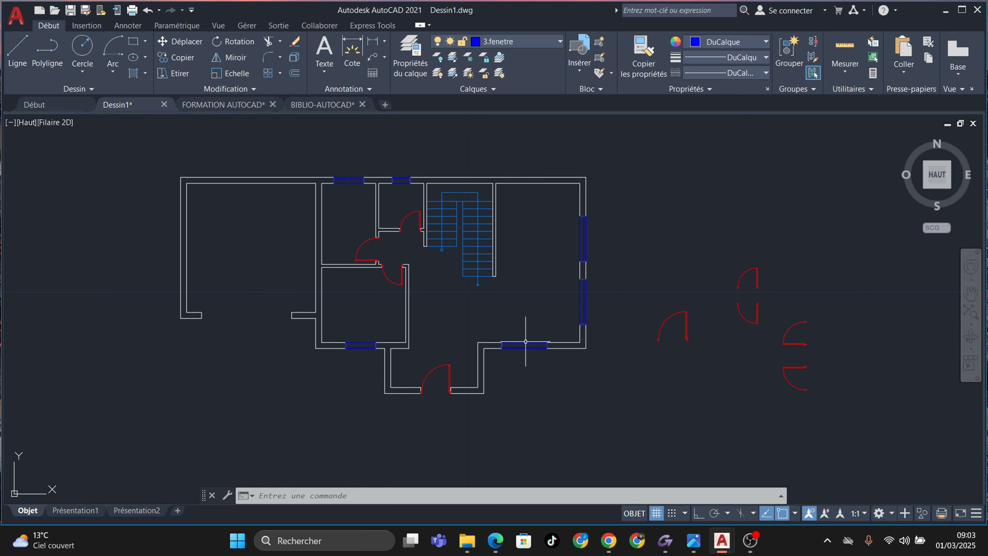
middle_click_drag(526, 341, 542, 358)
scroll(545, 224, "up", 2)
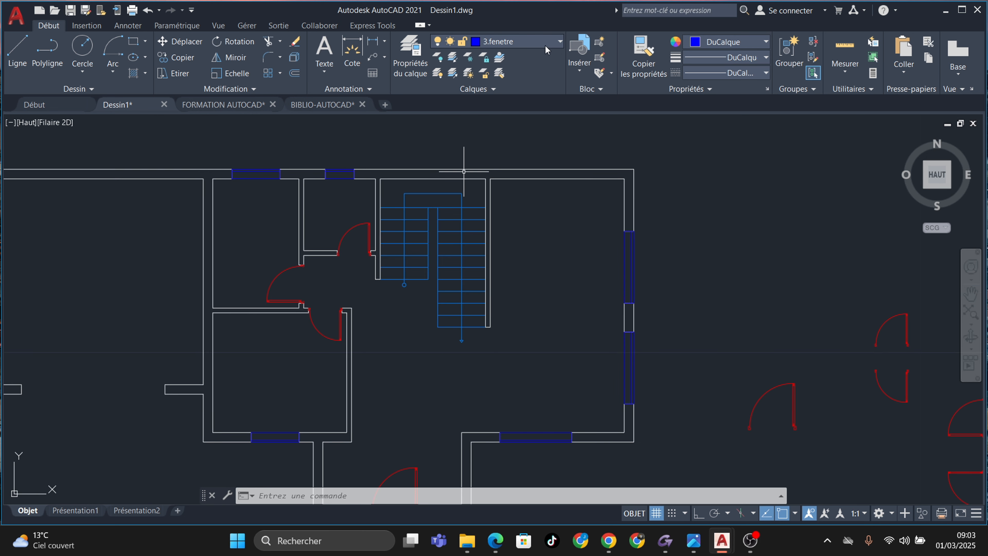
Make 0 the current layer and turn off the layers 2.porte, 3.fenetre and 4.escaliers
left_click(559, 42)
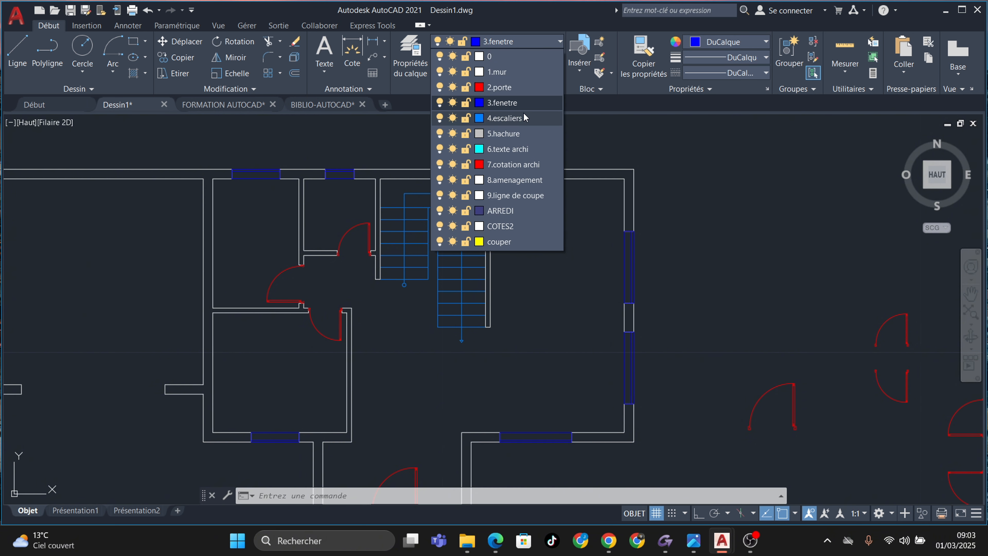
left_click(505, 57)
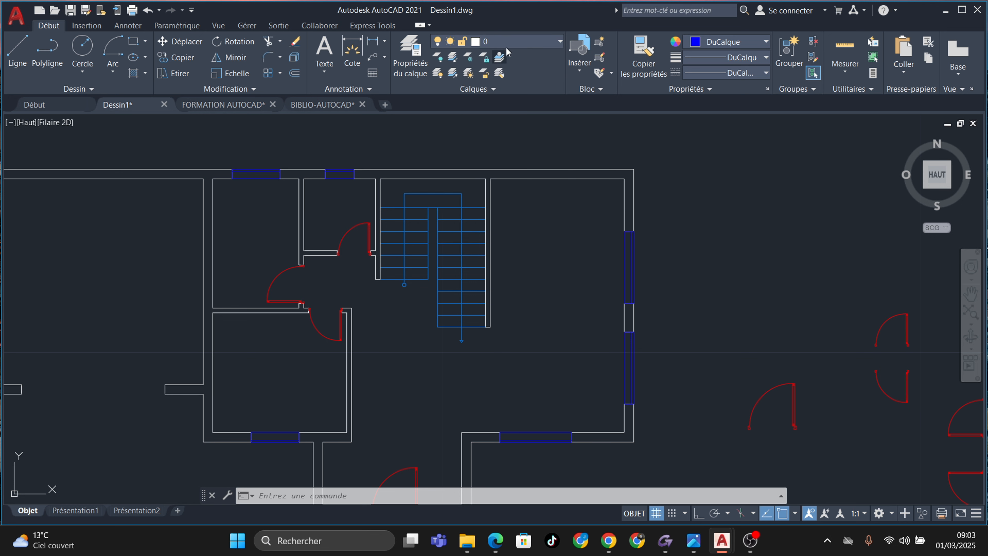
left_click(529, 44)
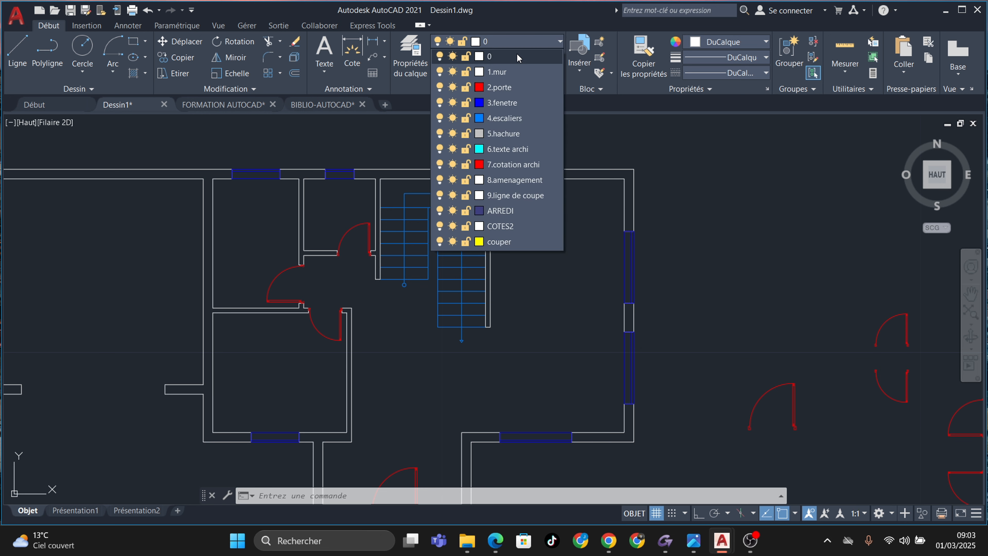
left_click(441, 86)
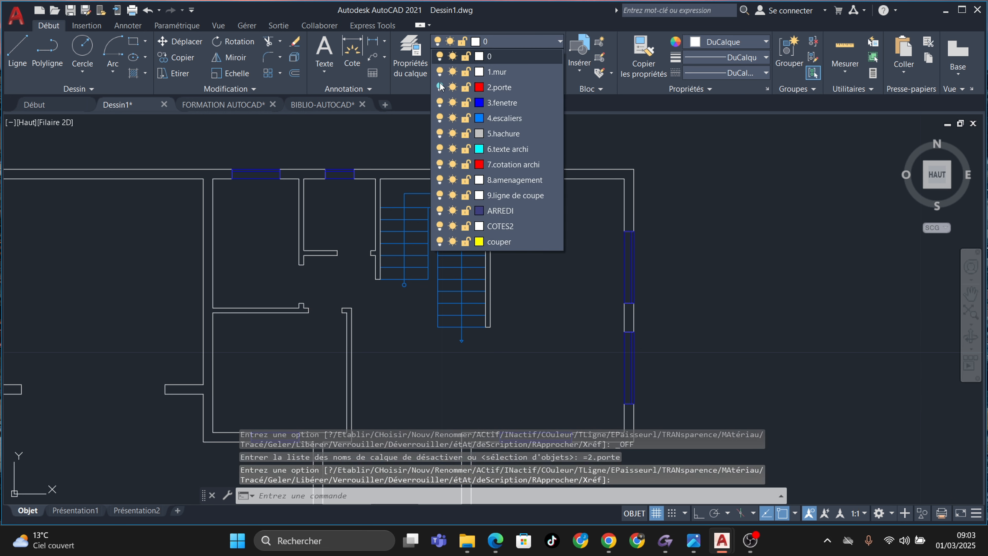
left_click(441, 102)
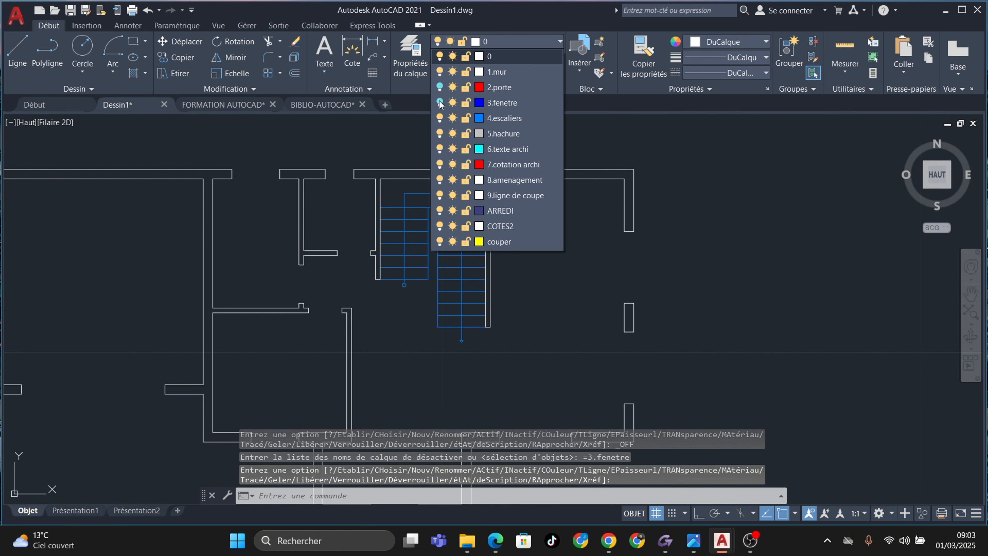
left_click(440, 118)
scroll(328, 274, "down", 4)
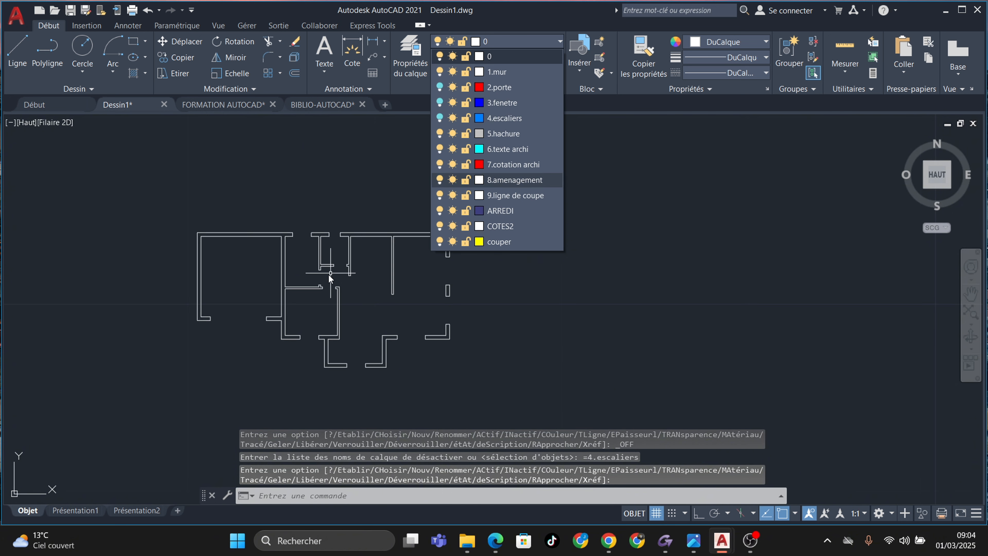
middle_click_drag(388, 263, 560, 243)
key("Escape")
key("Escape")
key("Escape")
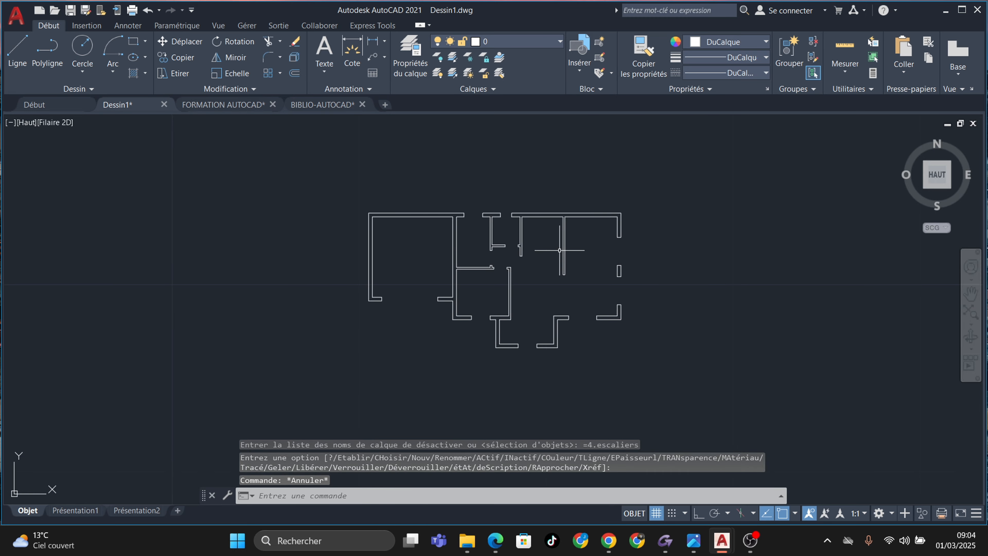
Check the wall fill in the reference plan Drawing1-Layout2.pdf and inspect the wall outlines in the Dessin1 drawing
scroll(518, 309, "up", 4)
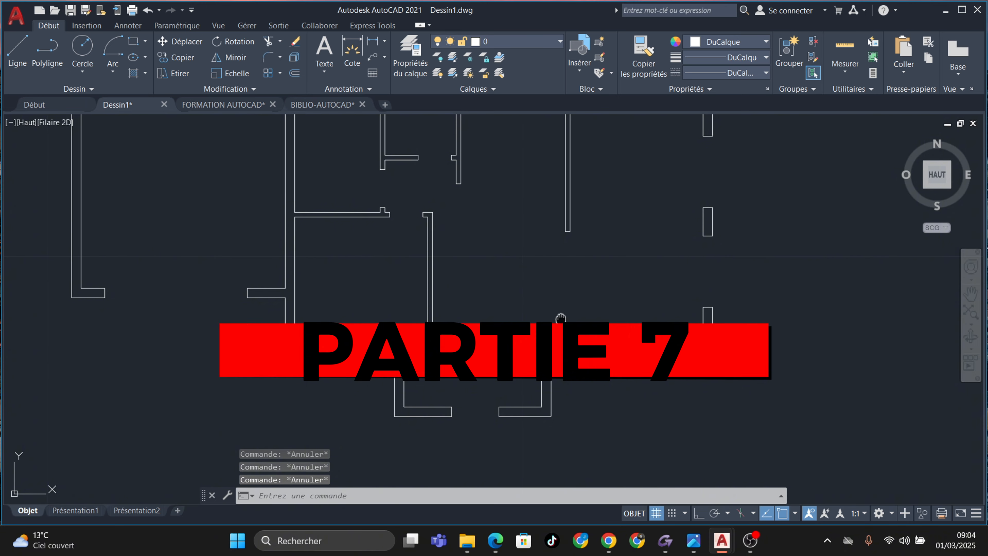
scroll(393, 386, "up", 3)
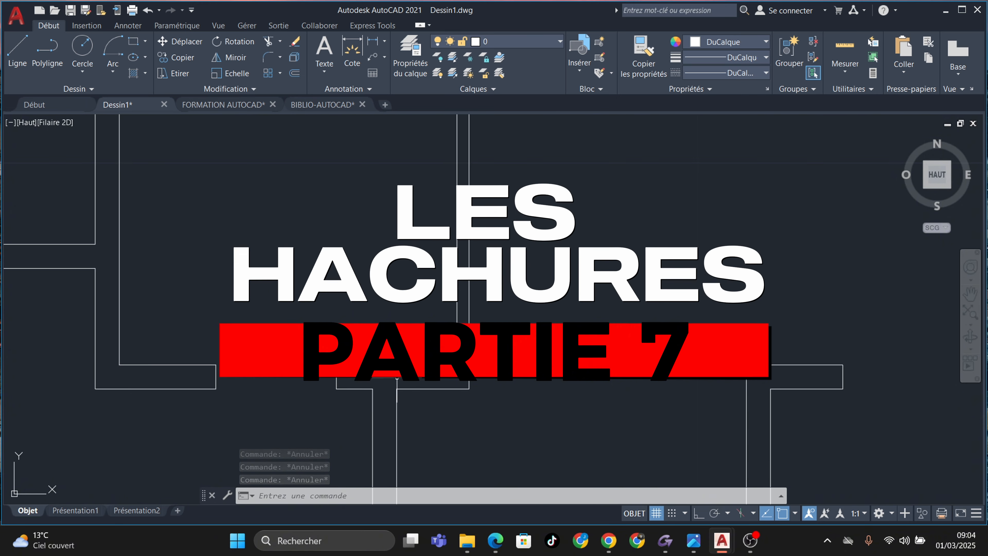
left_click(447, 506)
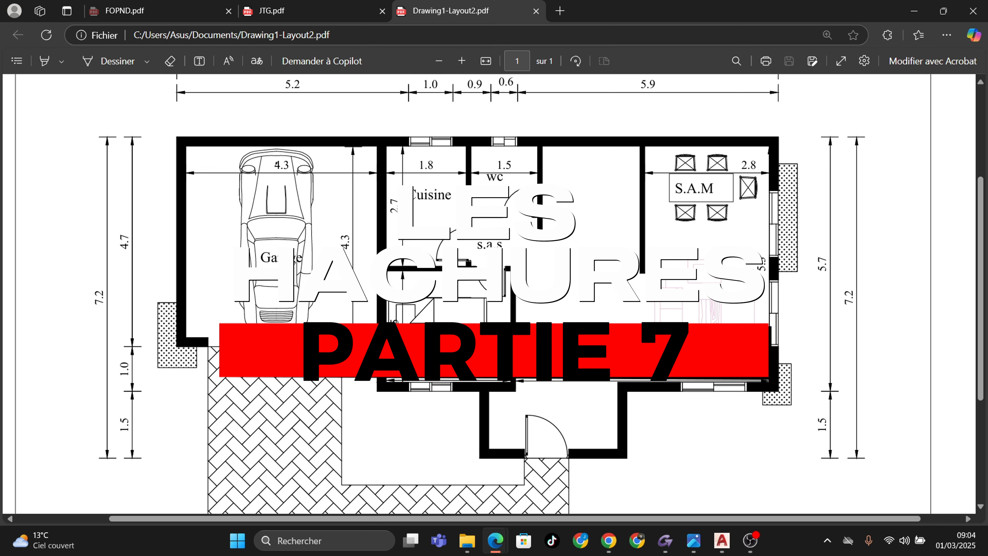
left_click(905, 12)
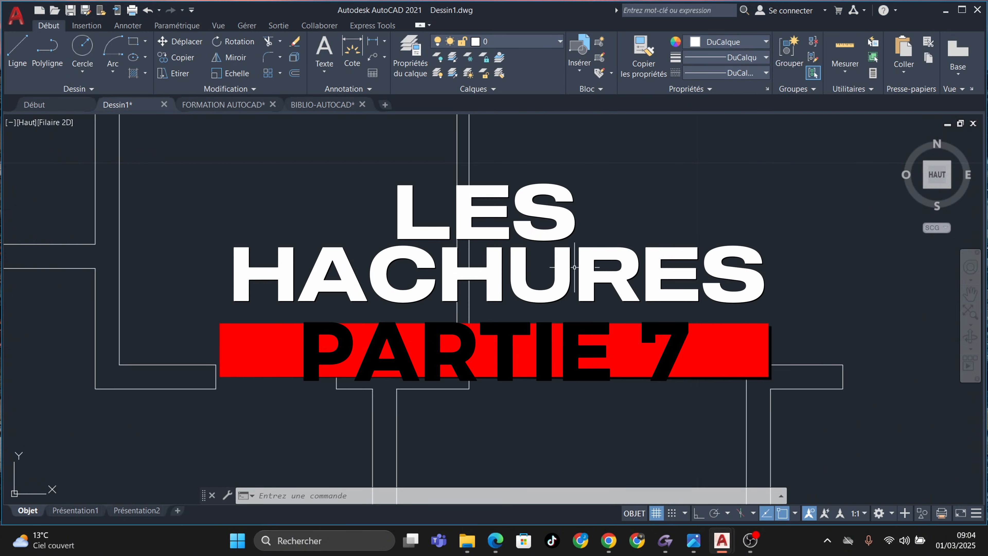
mouse_move(482, 390)
middle_mouse_down()
mouse_move(506, 425)
mouse_move(501, 436)
middle_mouse_up()
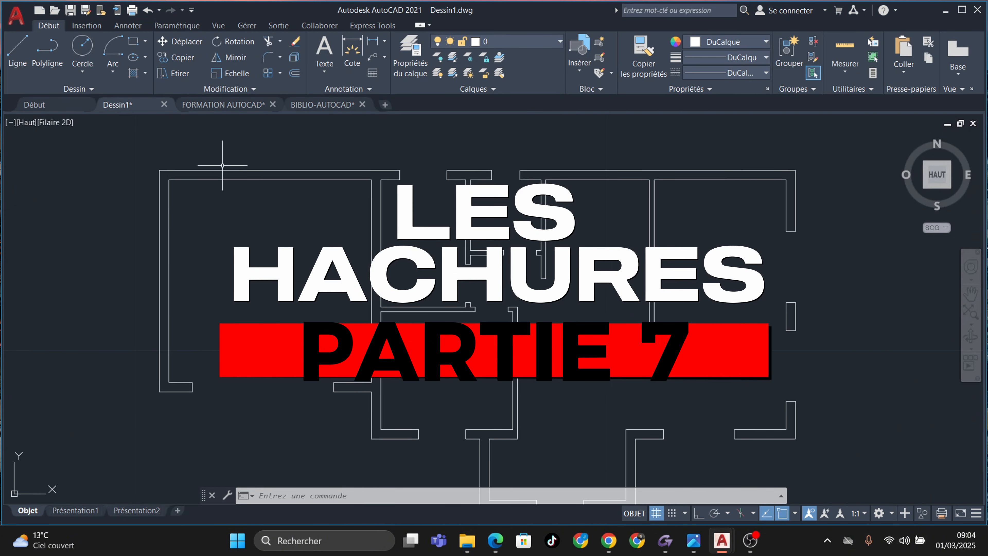
scroll(194, 384, "up", 4)
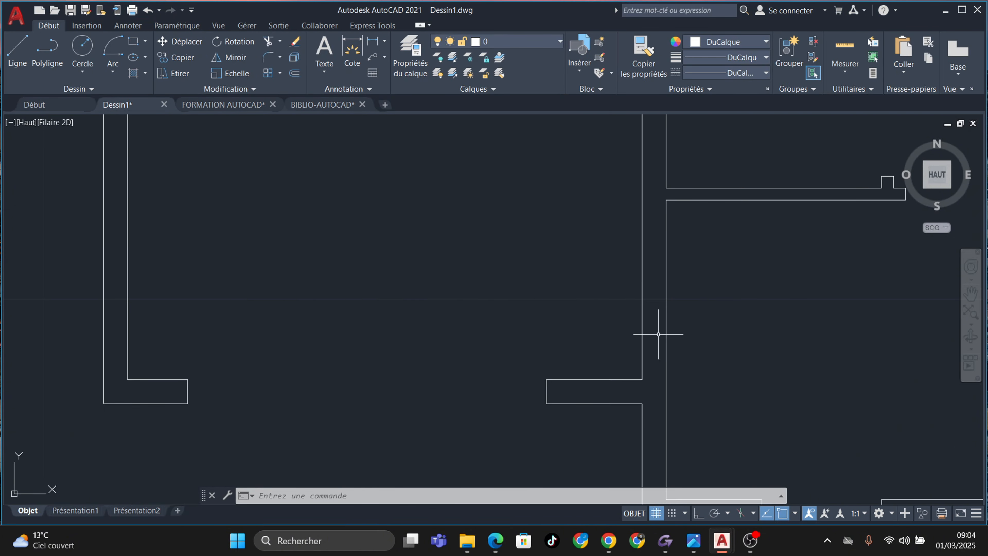
scroll(658, 334, "down", 4)
scroll(618, 316, "up", 3)
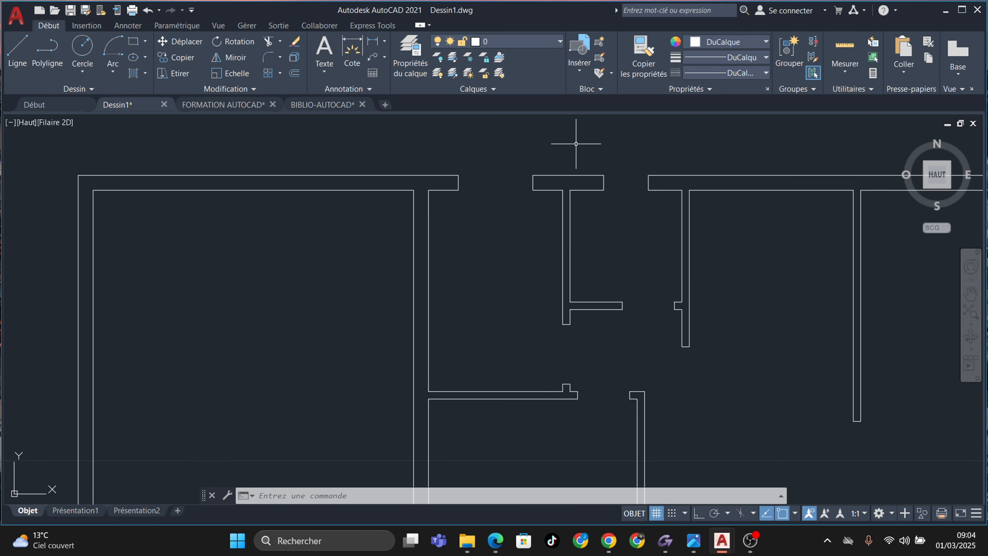
scroll(576, 144, "down", 4)
scroll(591, 173, "up", 1)
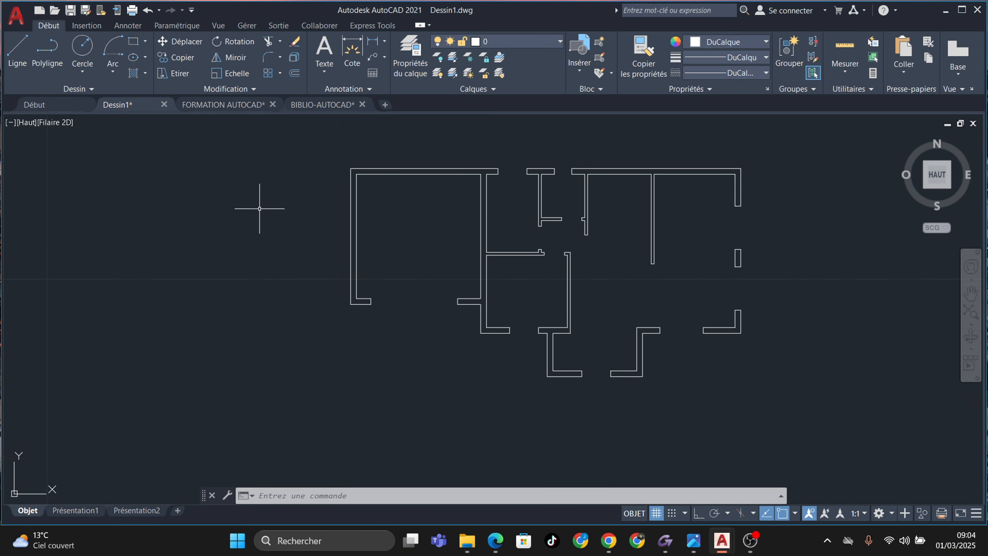
Make 5.hachure the current layer and start a SOLID hatch filling the garage walls and their connected interior walls
left_click(548, 41)
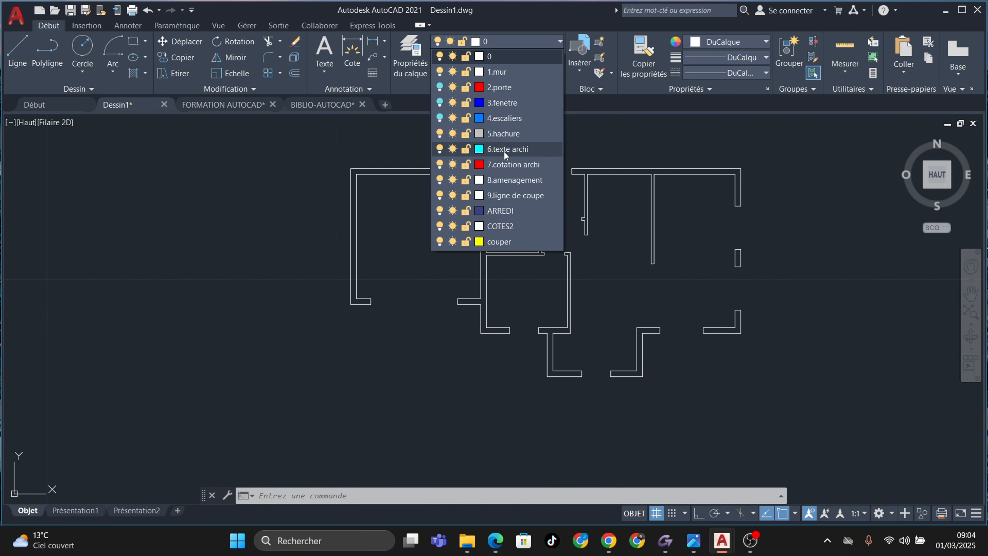
left_click(501, 135)
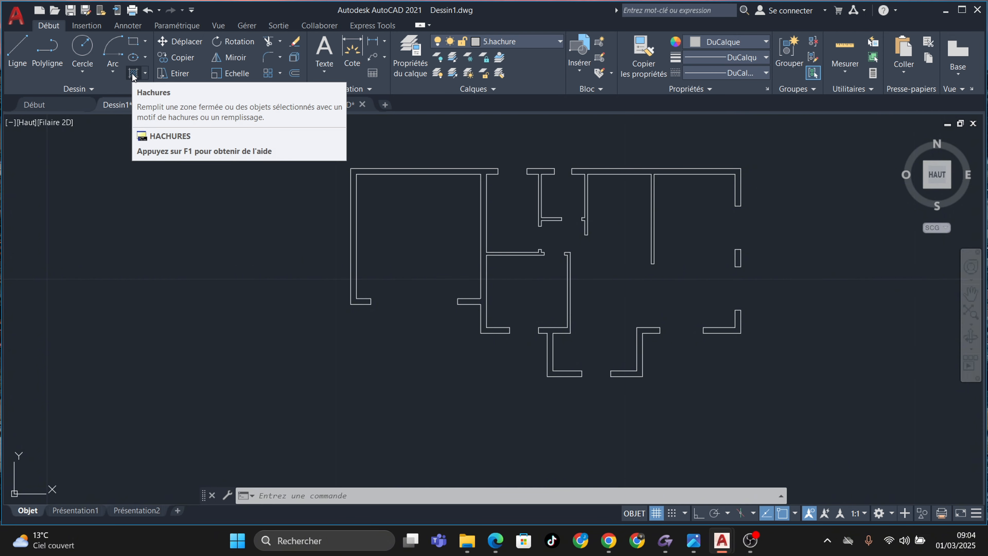
type("HA")
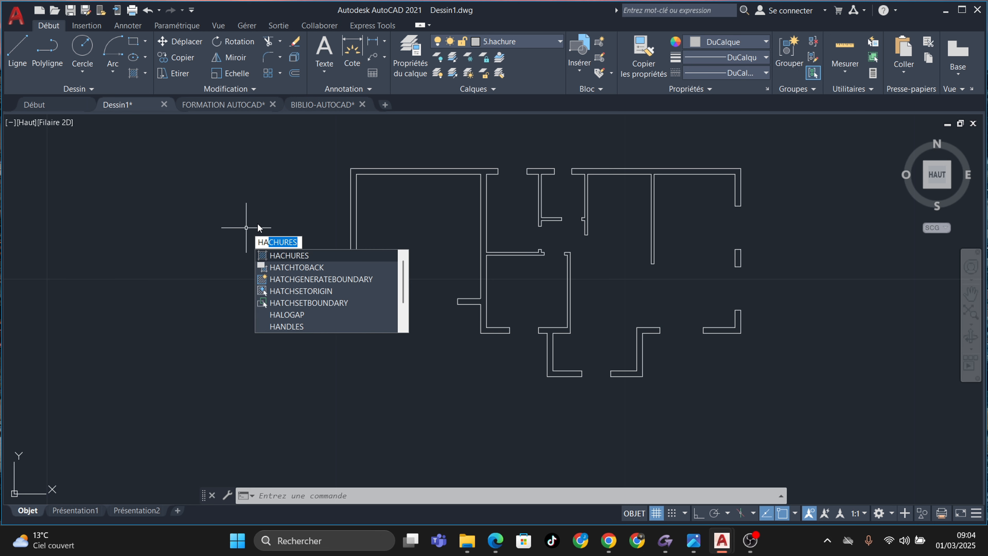
key("Return")
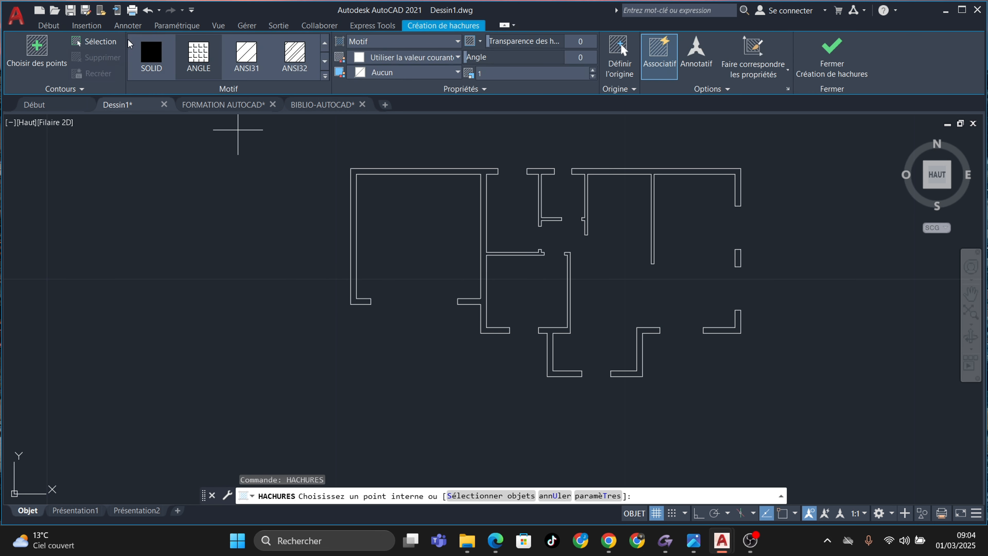
scroll(339, 187, "up", 4)
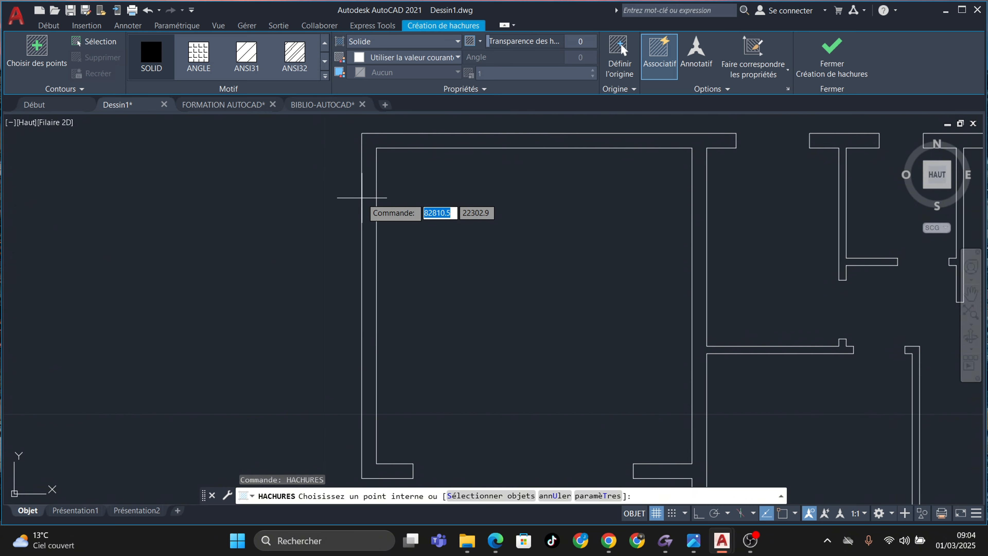
left_click(369, 201)
scroll(499, 256, "down", 2)
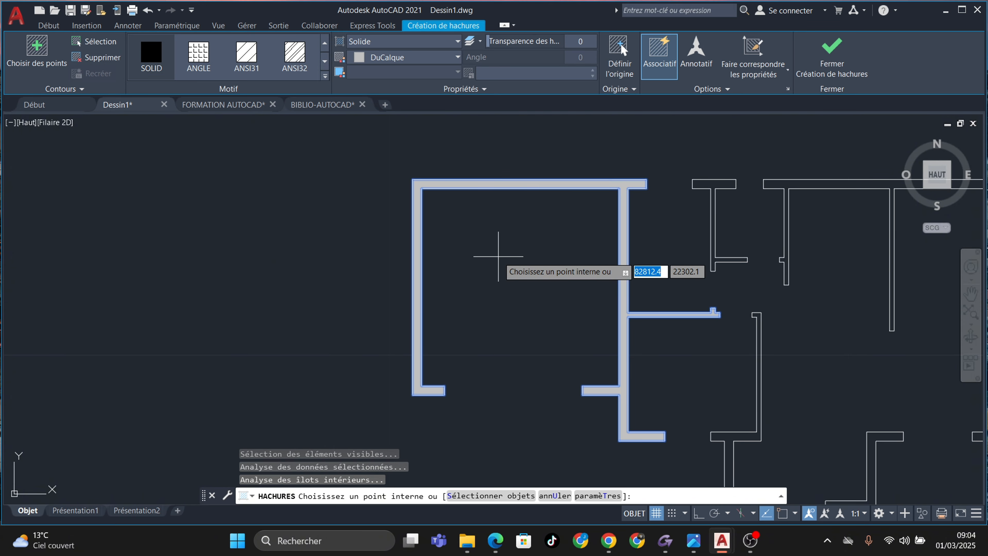
Add the lower room's right wall, both entrance walls and the plan's lower-right corner wall to the solid hatch
middle_click_drag(499, 256, 331, 214)
scroll(571, 423, "up", 2)
left_click(558, 411)
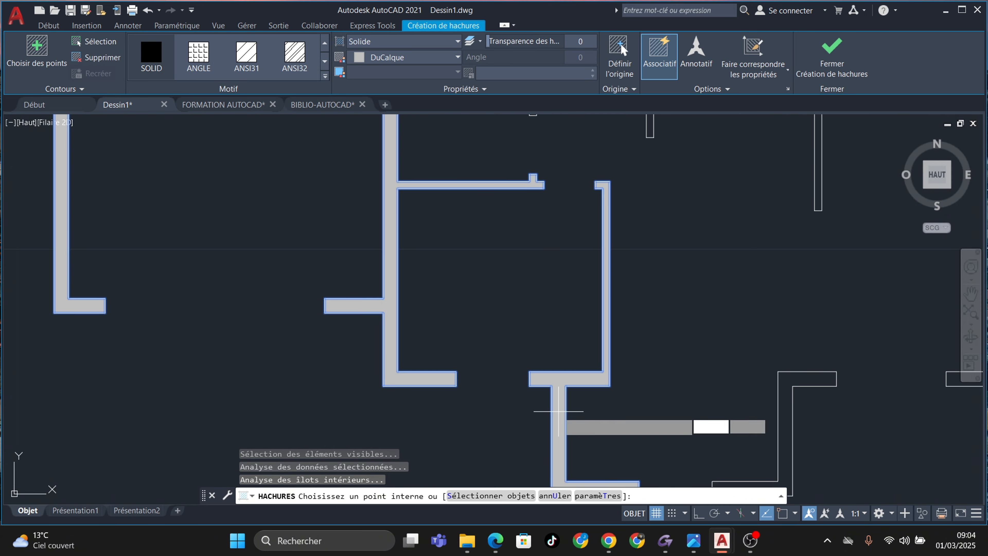
scroll(616, 369, "down", 2)
middle_click_drag(615, 369, 530, 329)
scroll(661, 397, "up", 2)
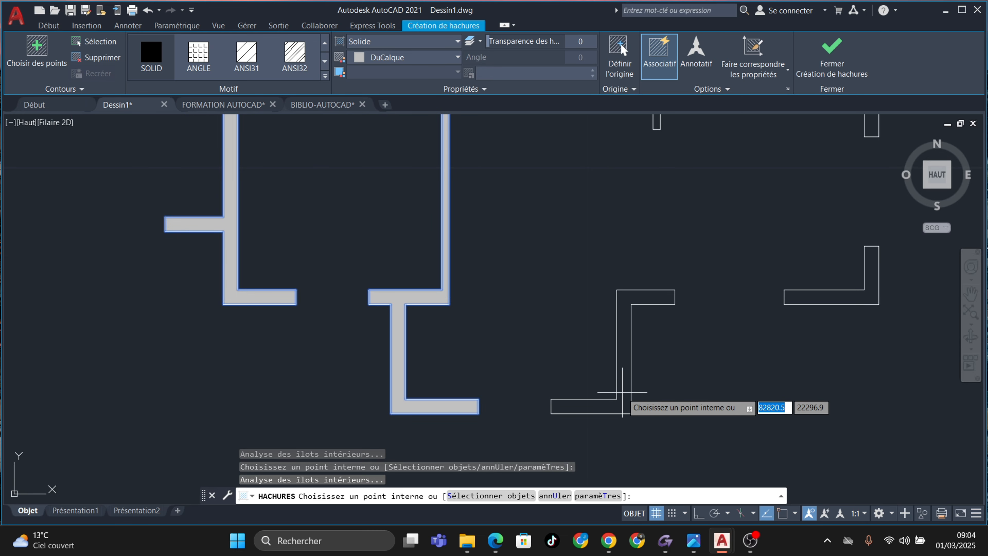
left_click(624, 393)
scroll(640, 289, "down", 2)
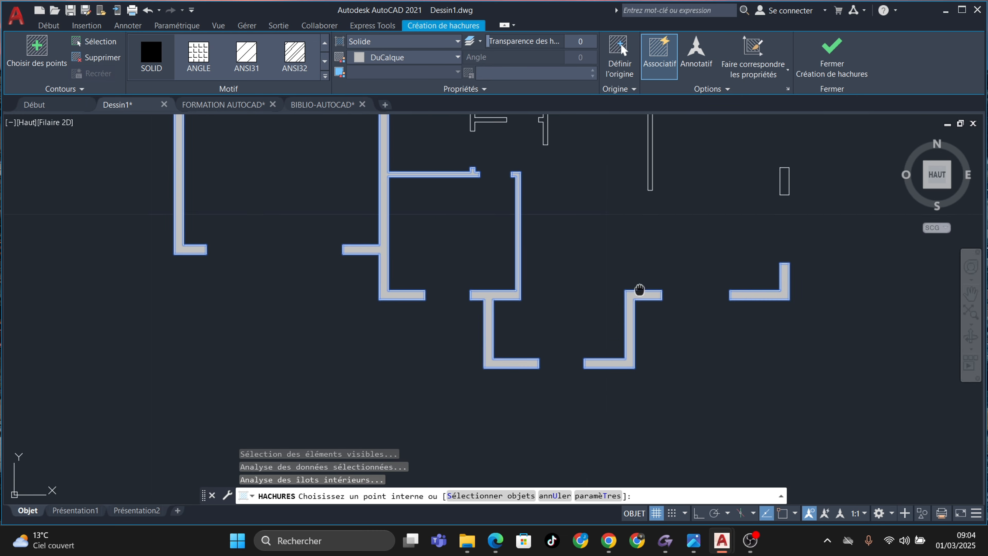
Fill the upper exterior walls, their attached partitions and the pier between the two right-wall windows, finishing the solid hatch
scroll(534, 183, "up", 4)
left_click(533, 179)
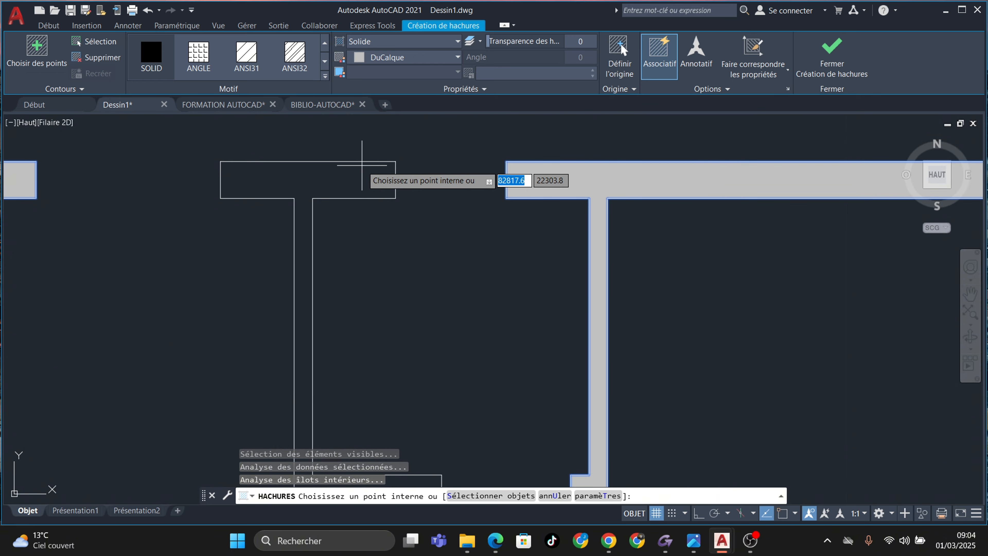
scroll(409, 223, "down", 3)
scroll(684, 342, "up", 3)
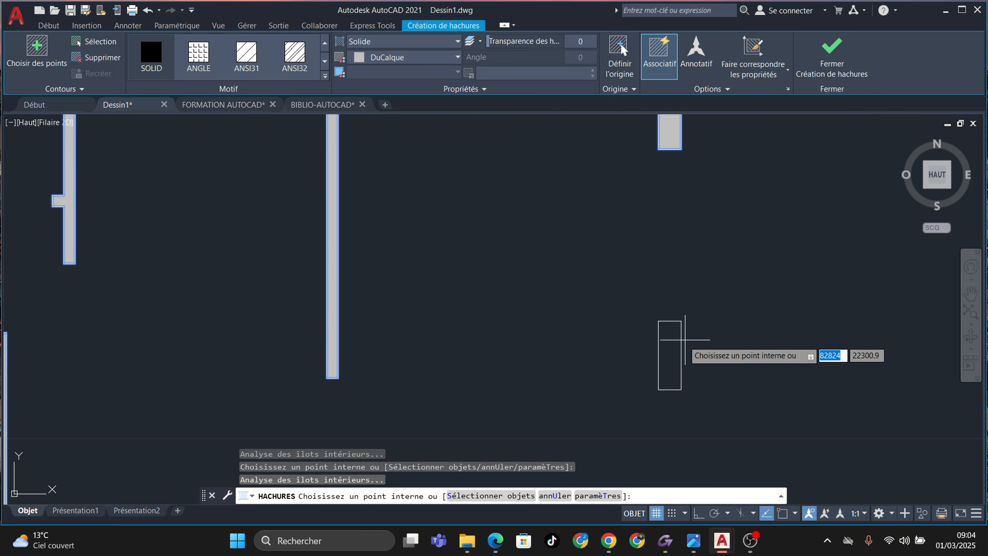
scroll(632, 300, "down", 5)
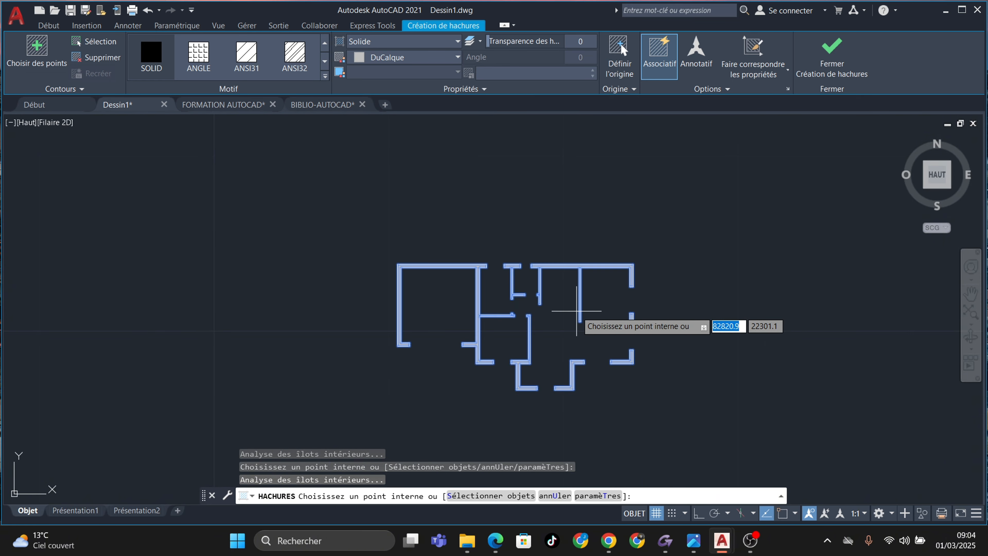
scroll(609, 264, "up", 3)
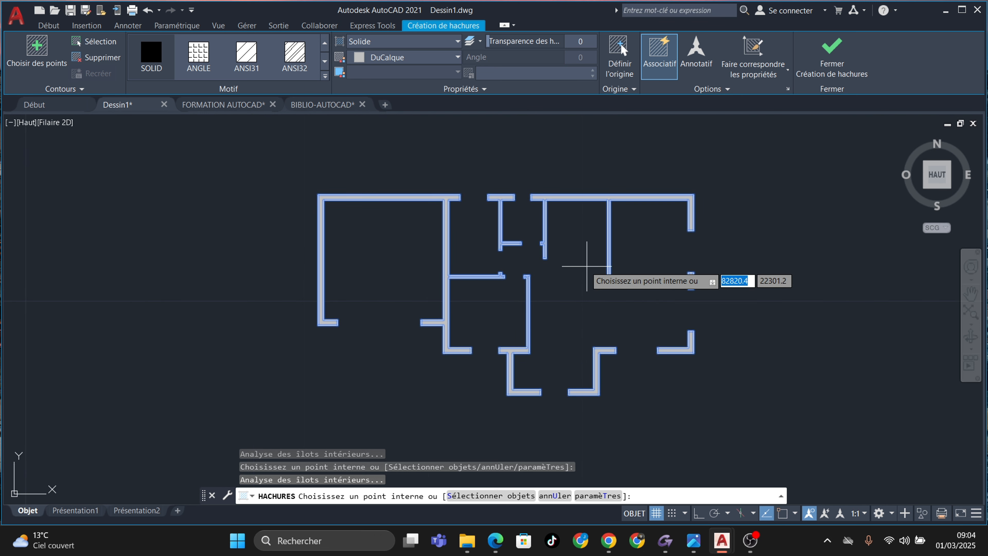
key("Escape")
key("Escape")
key("Escape")
key("Escape")
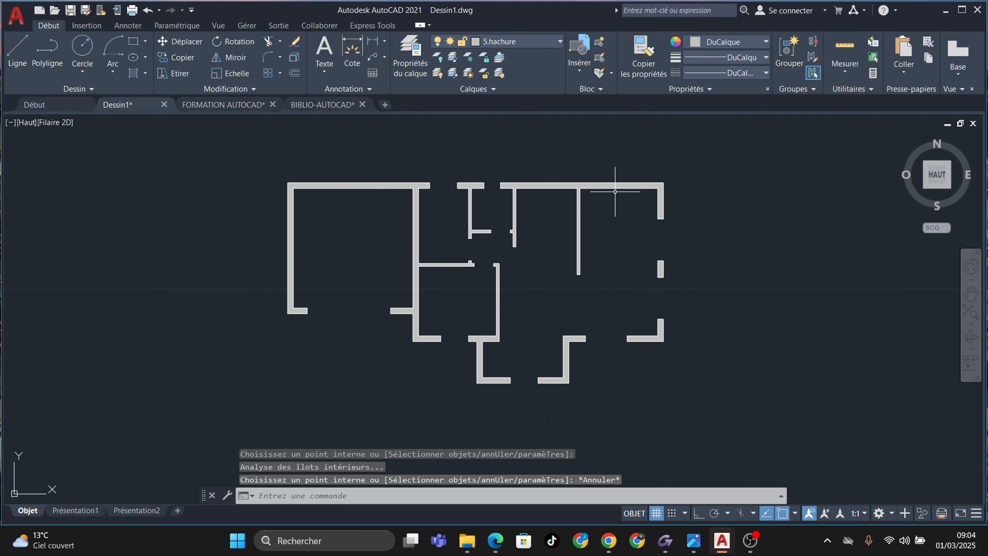
Make layer 0 current and turn the 4.escaliers, 3.fenetre and 2.porte layers back on
left_click(518, 41)
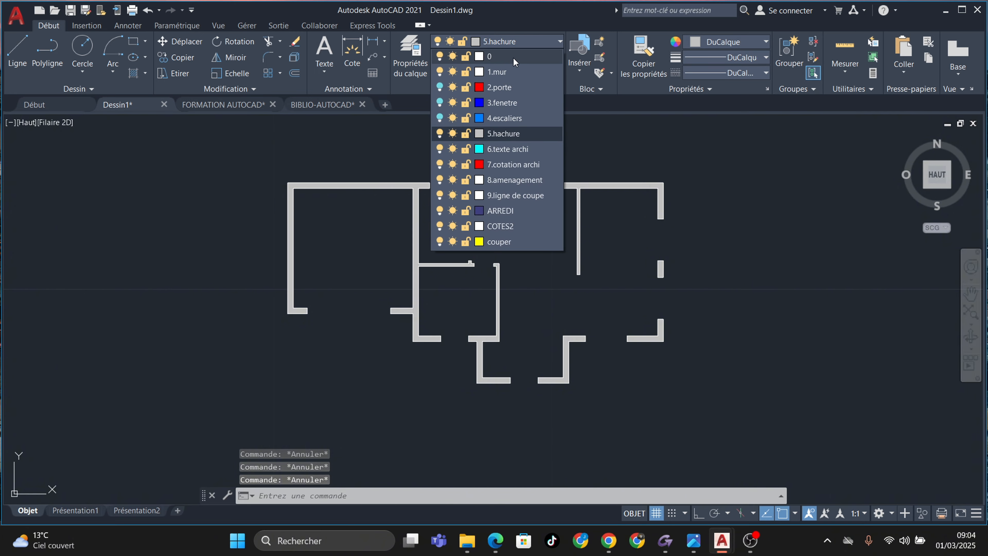
left_click(511, 56)
left_click(523, 39)
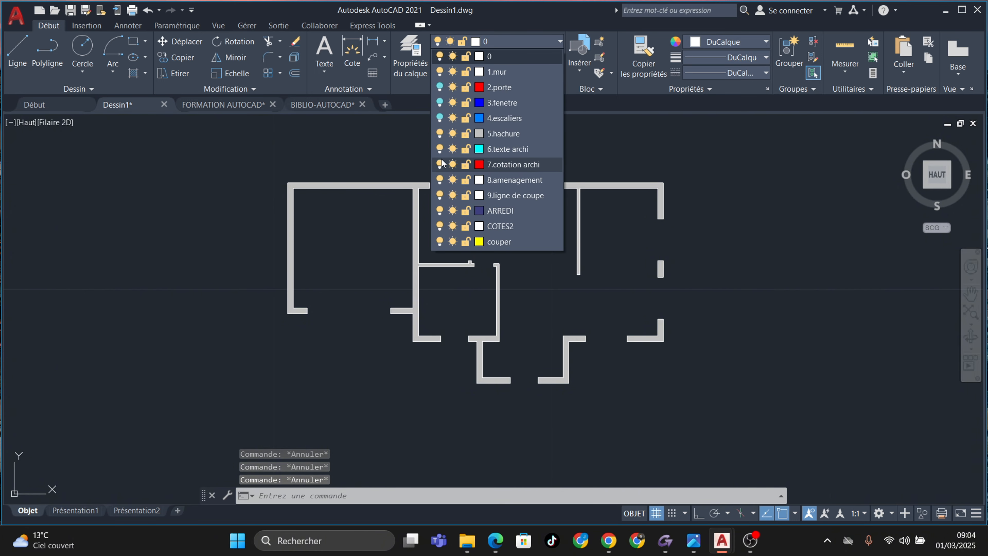
left_click(440, 133)
left_click(440, 133)
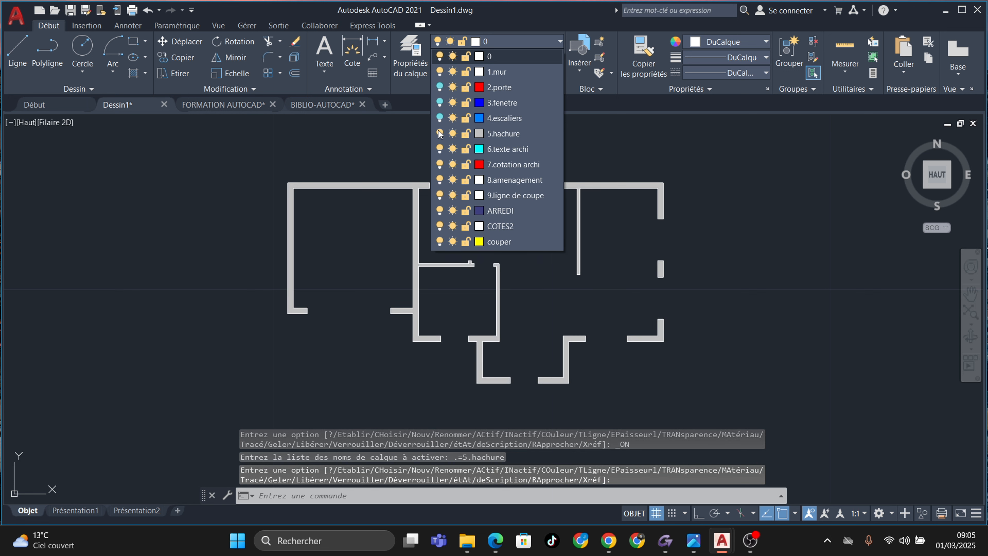
left_click(440, 118)
left_click(439, 103)
left_click(648, 300)
key("Escape")
Inspect the hatched walls together with the doors, windows and stairs across the whole floor plan
middle_click_drag(549, 280, 560, 260)
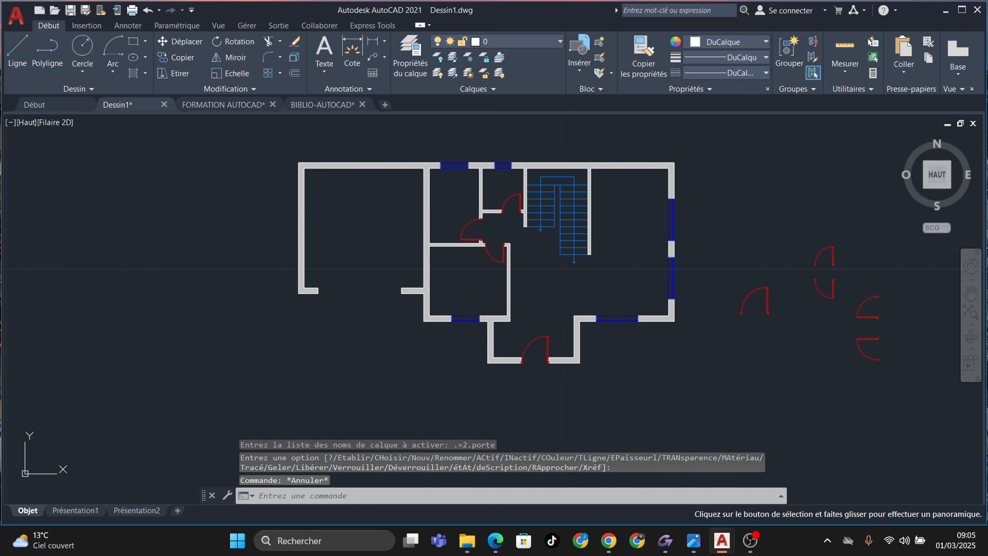
key("Escape")
scroll(470, 222, "up", 4)
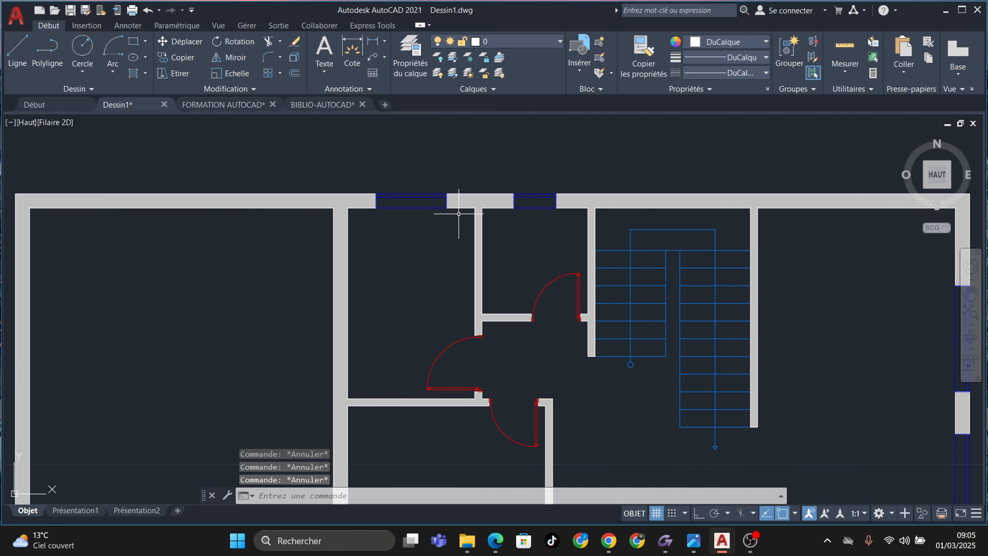
scroll(470, 223, "down", 2)
middle_click_drag(503, 254, 522, 185)
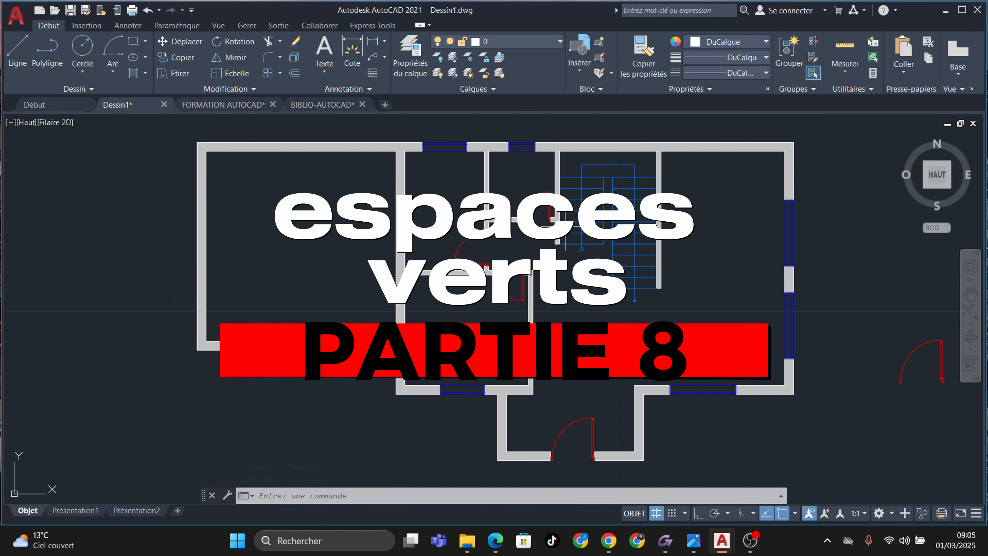
scroll(419, 313, "up", 4)
scroll(417, 314, "down", 6)
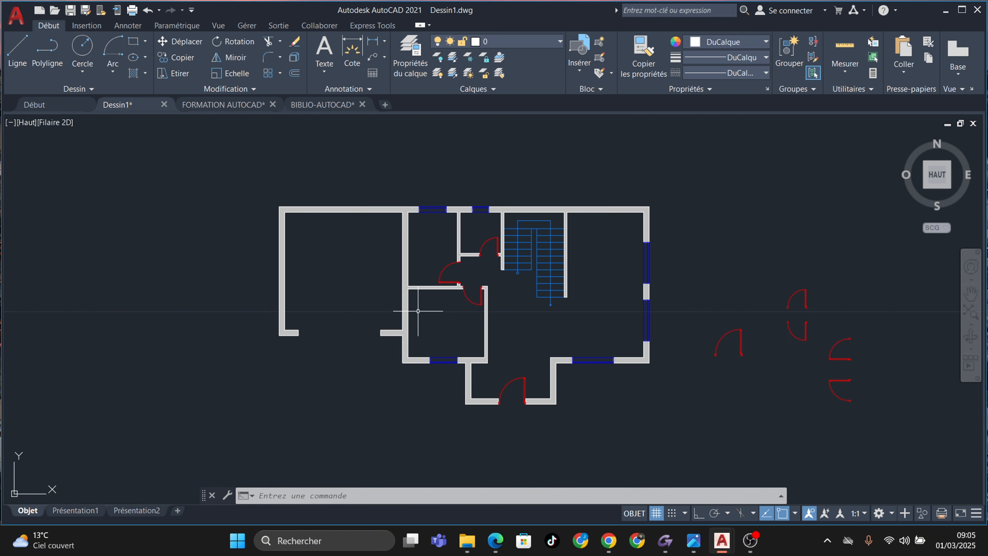
middle_click_drag(424, 316, 440, 336)
scroll(310, 323, "up", 2)
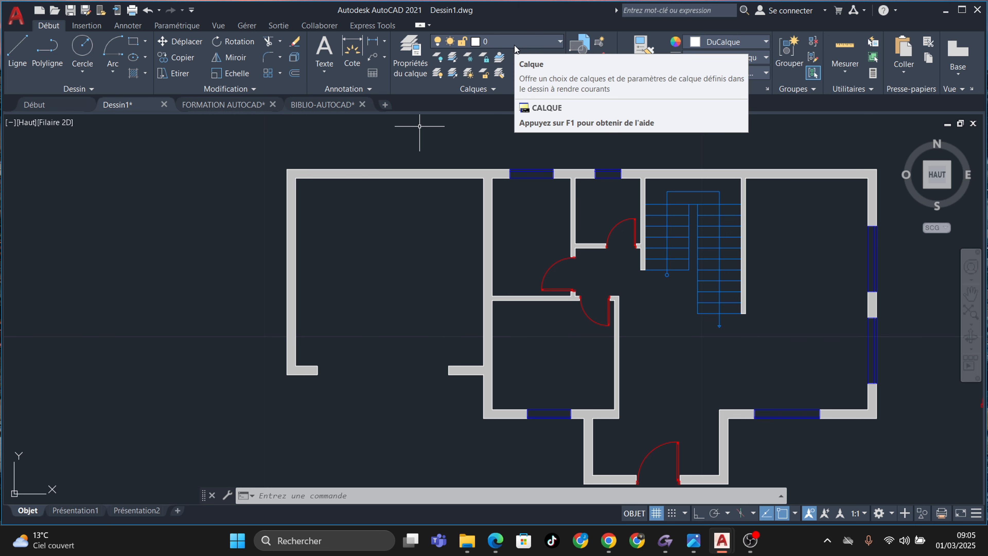
Create a new layer named espace vert in the layer properties manager and close the manager
left_click(411, 55)
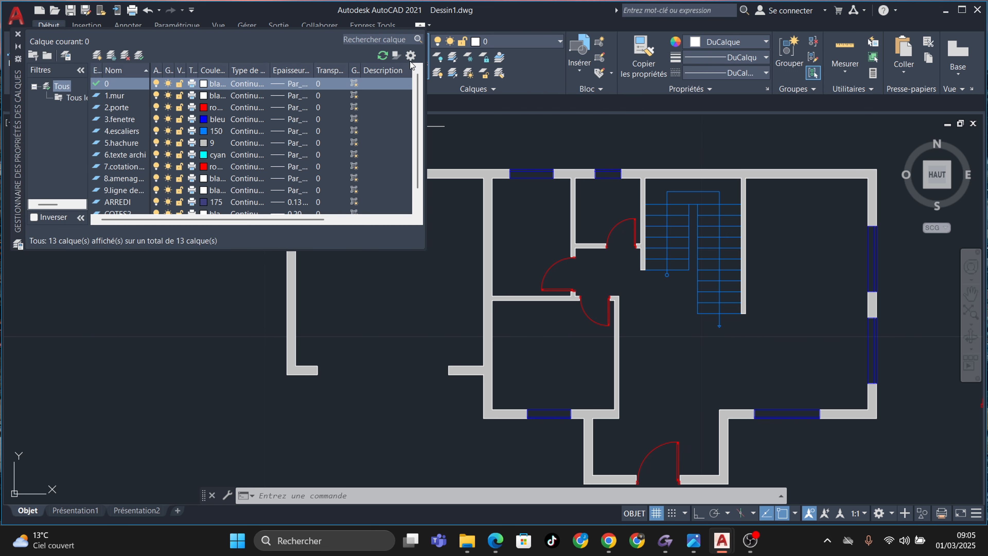
left_click(97, 56)
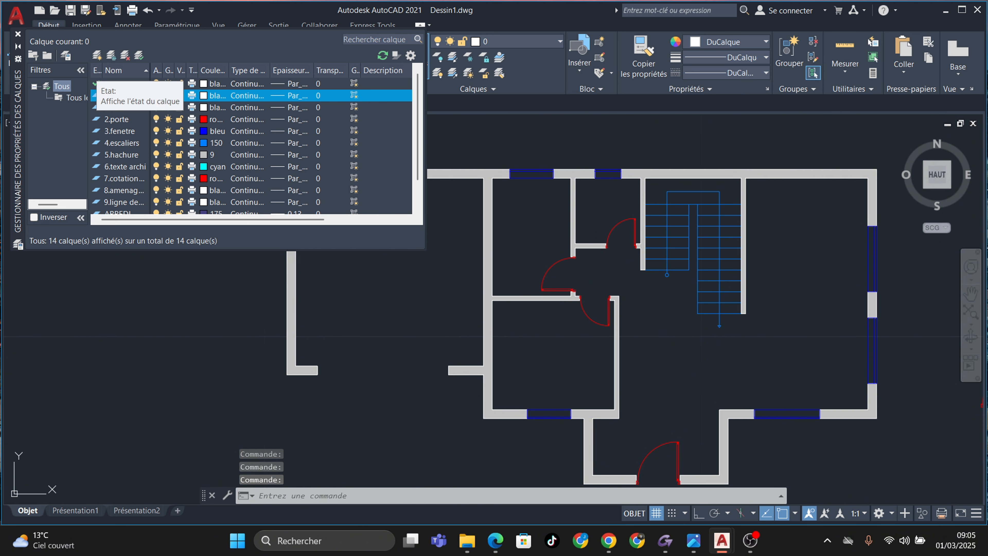
type("espace vert")
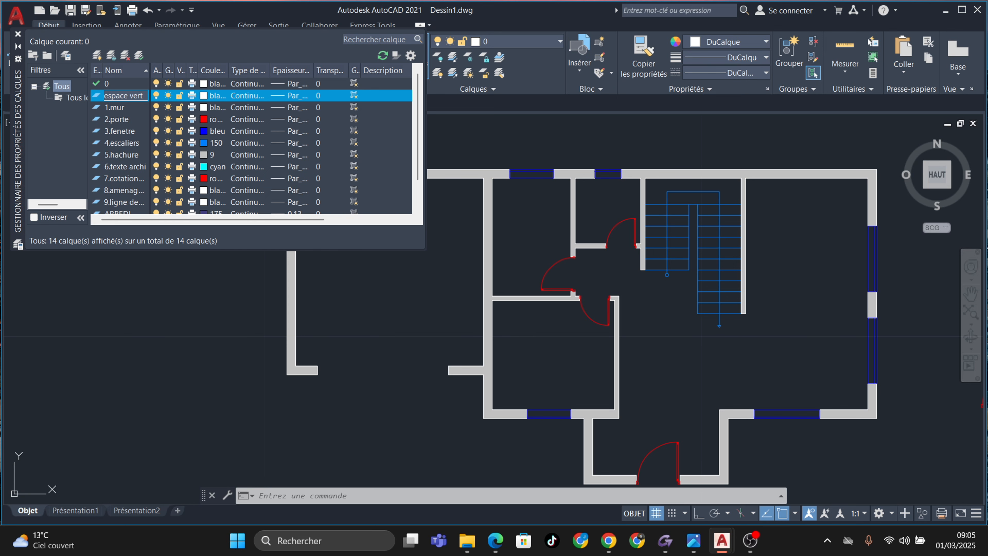
left_click(209, 95)
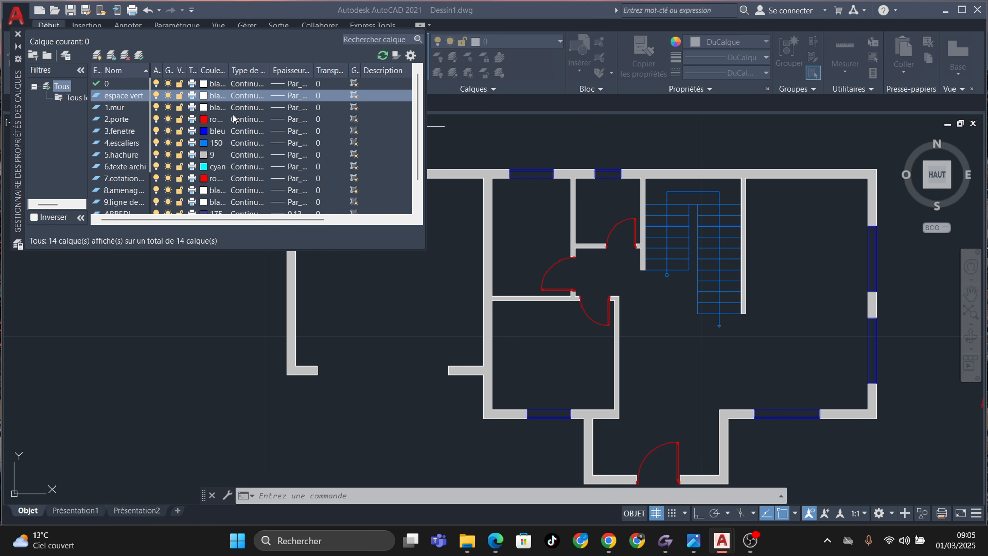
key("Escape")
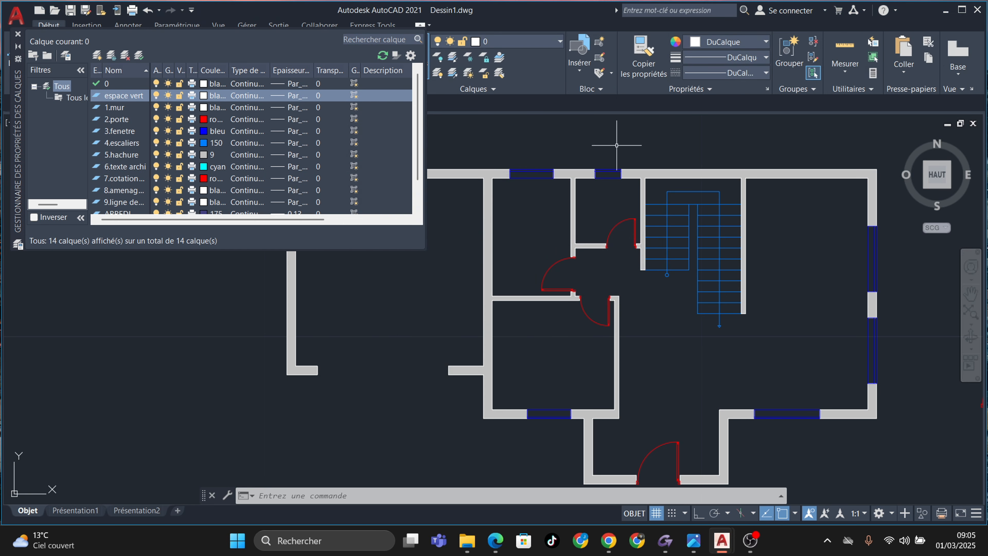
left_click(18, 35)
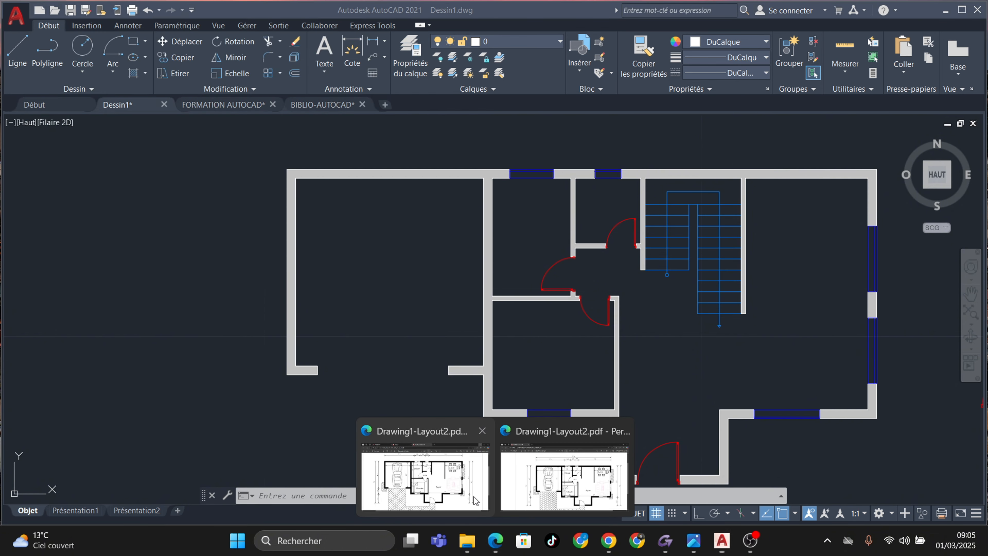
Check the dotted planting areas around the house in the reference plan Drawing1-Layout2.pdf and return to the Dessin1 drawing
left_click(428, 471)
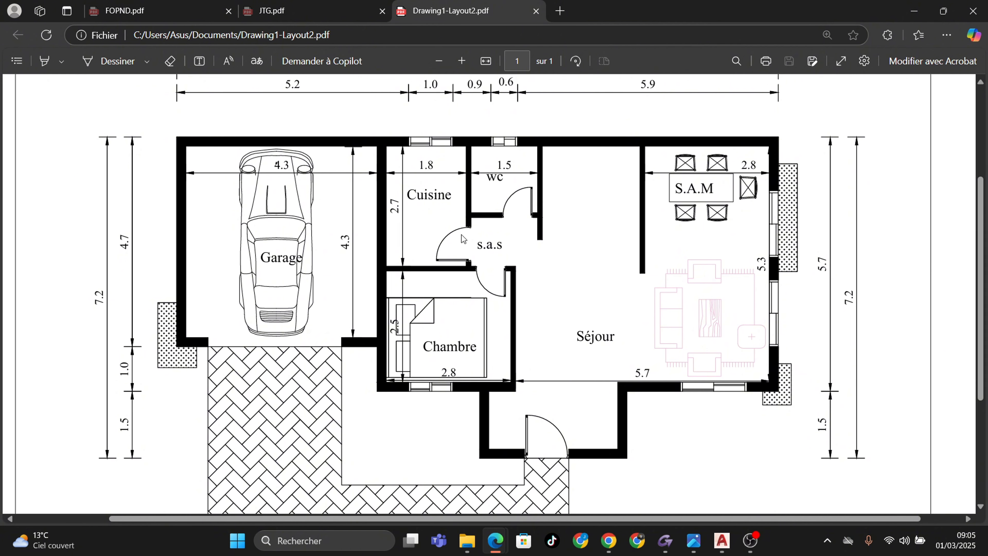
left_click(915, 12)
scroll(441, 270, "up", 2)
scroll(382, 283, "down", 2)
middle_click_drag(382, 283, 442, 269)
Make espace vert the current layer and, with Ortho on, draw a four-segment line outline around the outside of the garage's lower-left corner
left_click(17, 50)
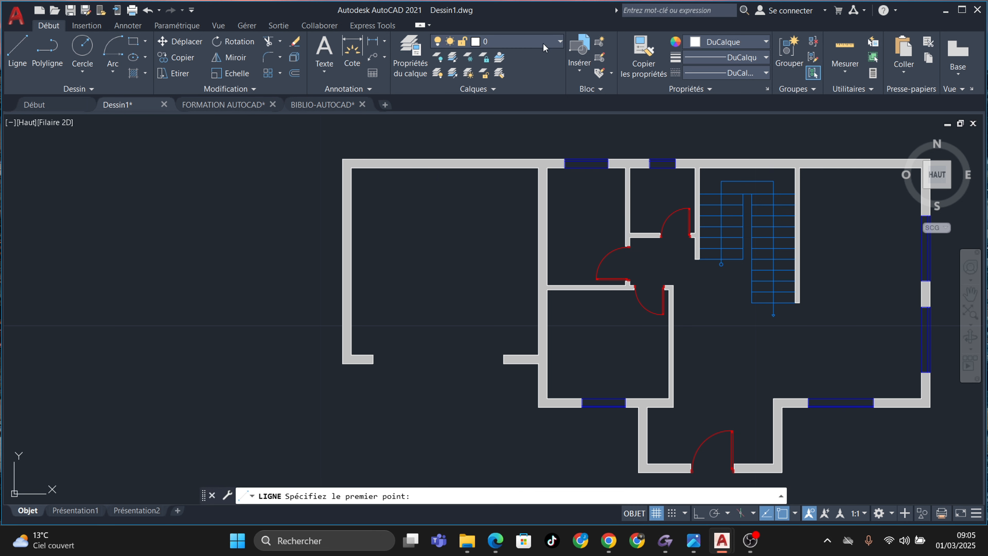
left_click(544, 43)
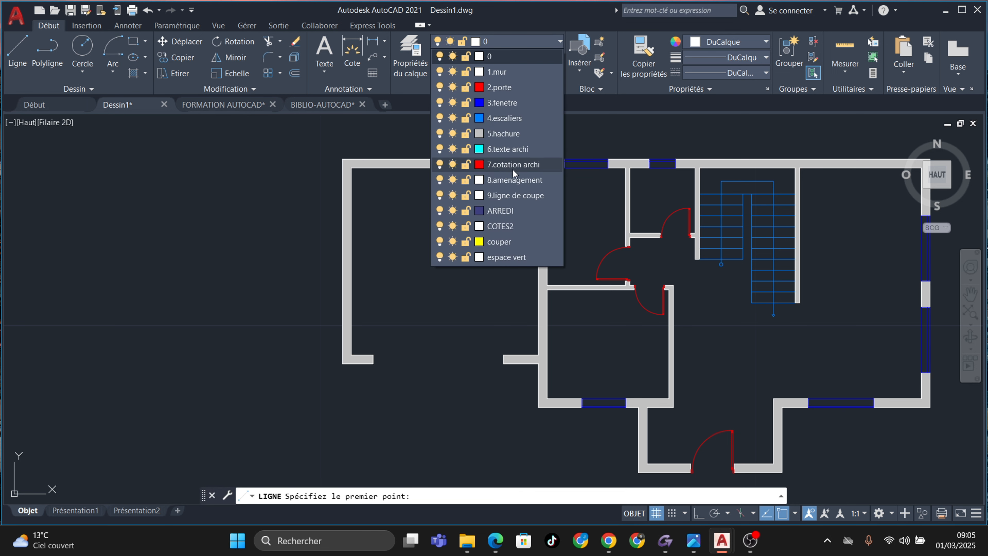
left_click(504, 257)
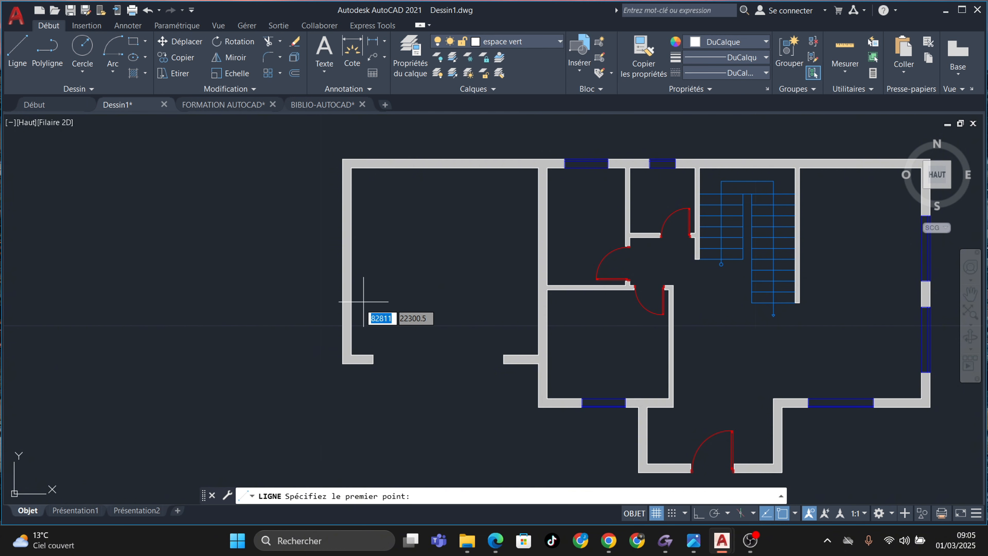
scroll(344, 344, "up", 2)
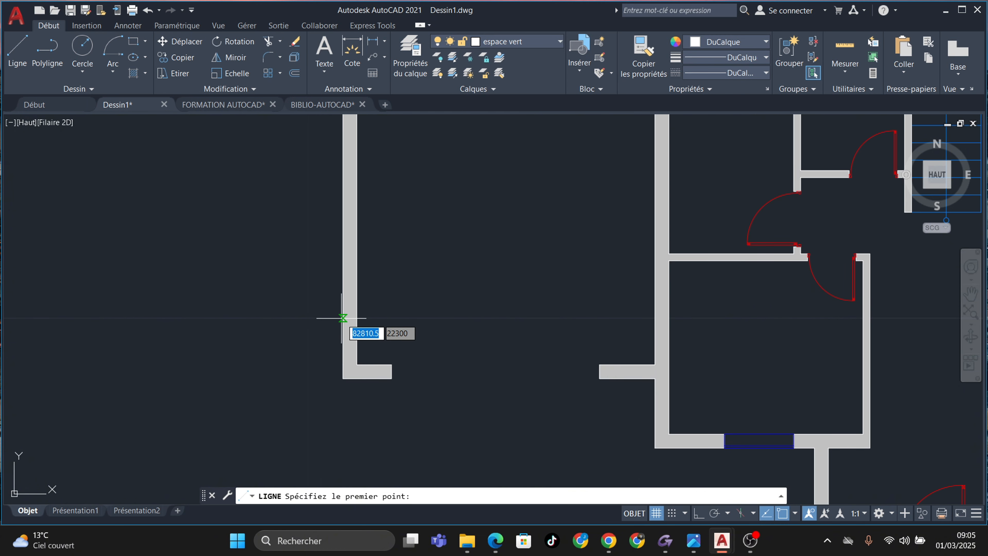
left_click(342, 296)
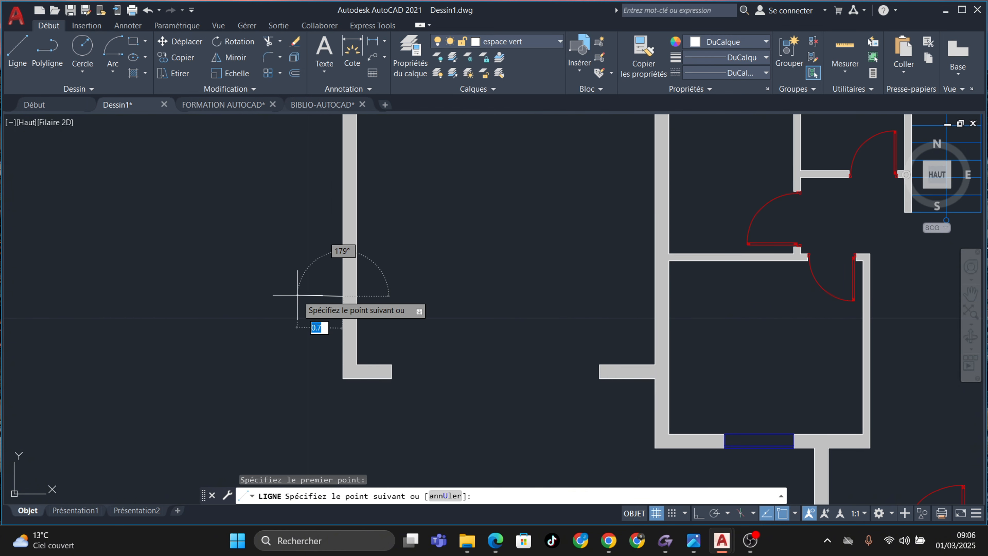
key("F8")
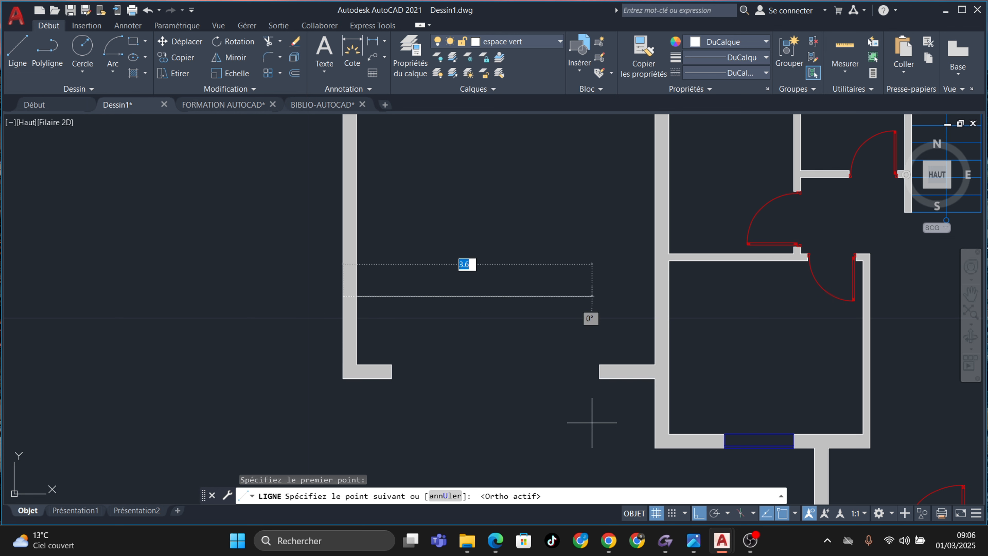
left_click(309, 296)
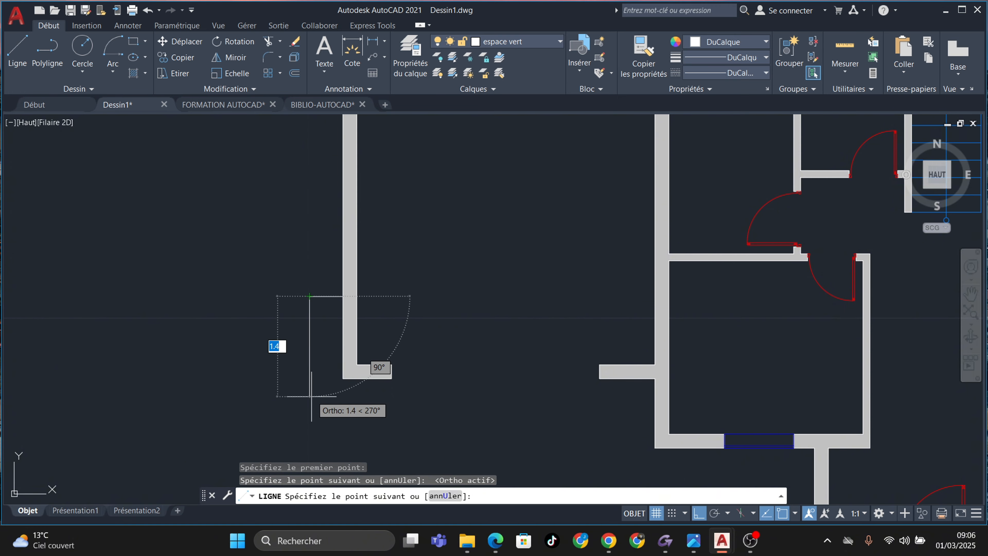
left_click(311, 417)
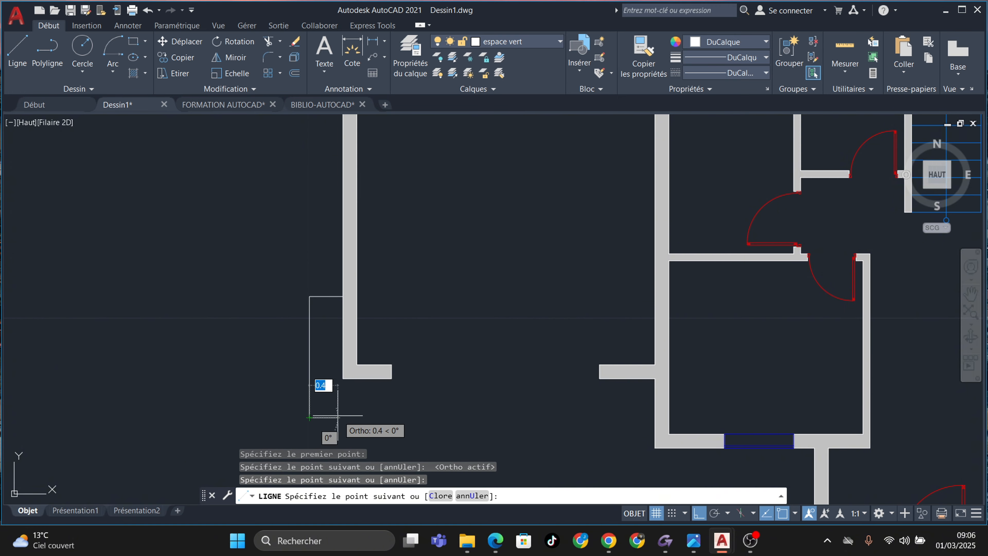
left_click(369, 417)
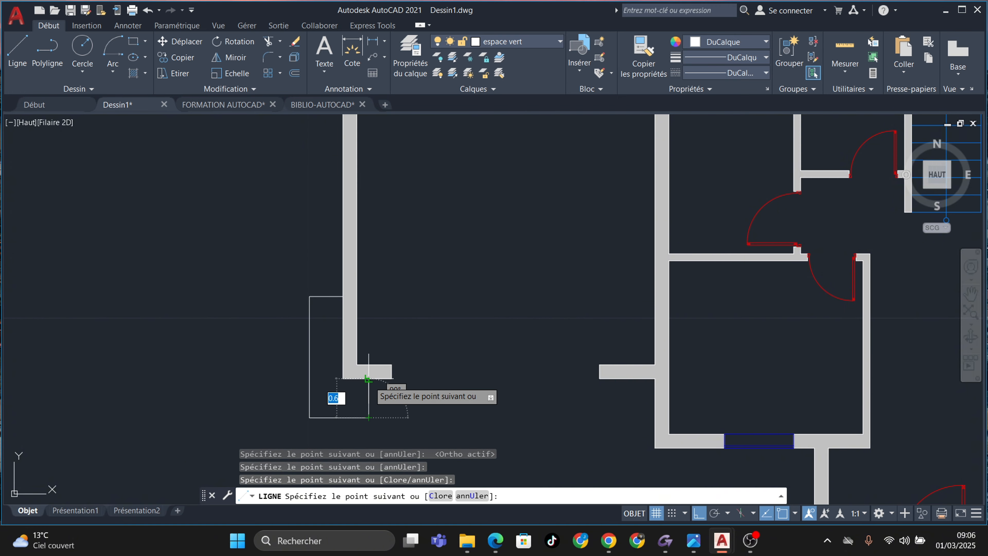
left_click(368, 379)
key("Escape")
Draw a planting rectangle about 0.4 by 2.5 against the outside of the right exterior wall, spanning the upper window
scroll(452, 414, "down", 2)
middle_click_drag(452, 414, 309, 294)
scroll(469, 294, "down", 3)
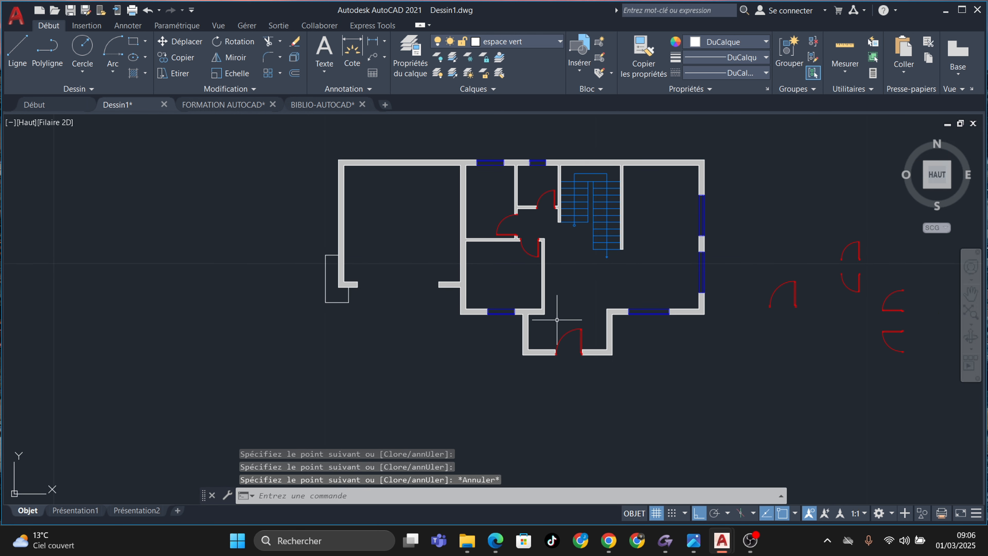
scroll(600, 292, "up", 1)
scroll(653, 215, "up", 2)
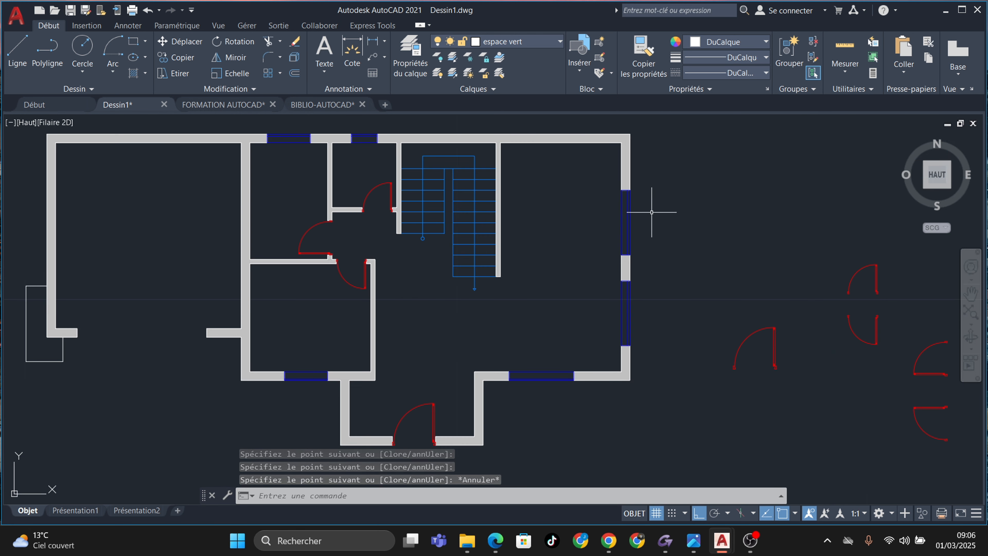
middle_click_drag(633, 219, 528, 277)
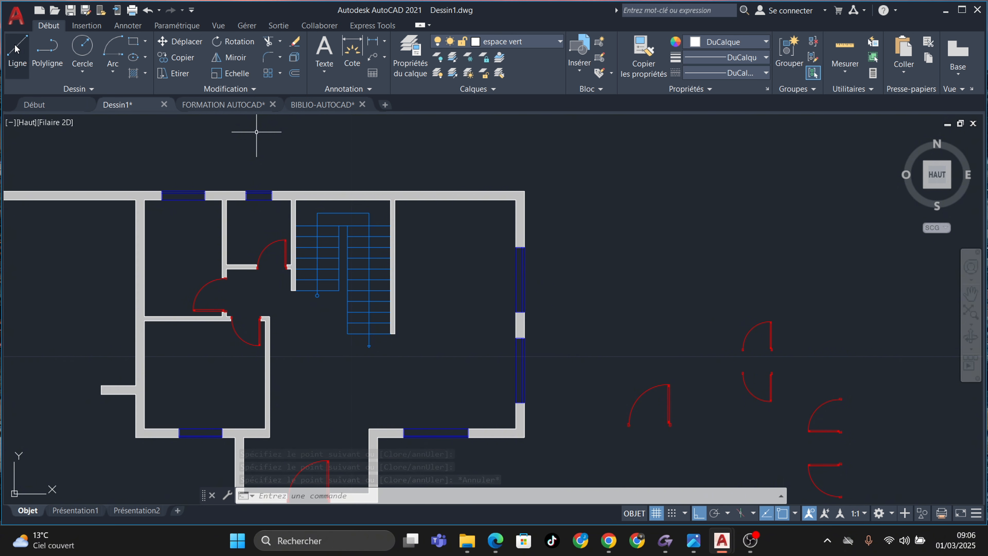
left_click(133, 42)
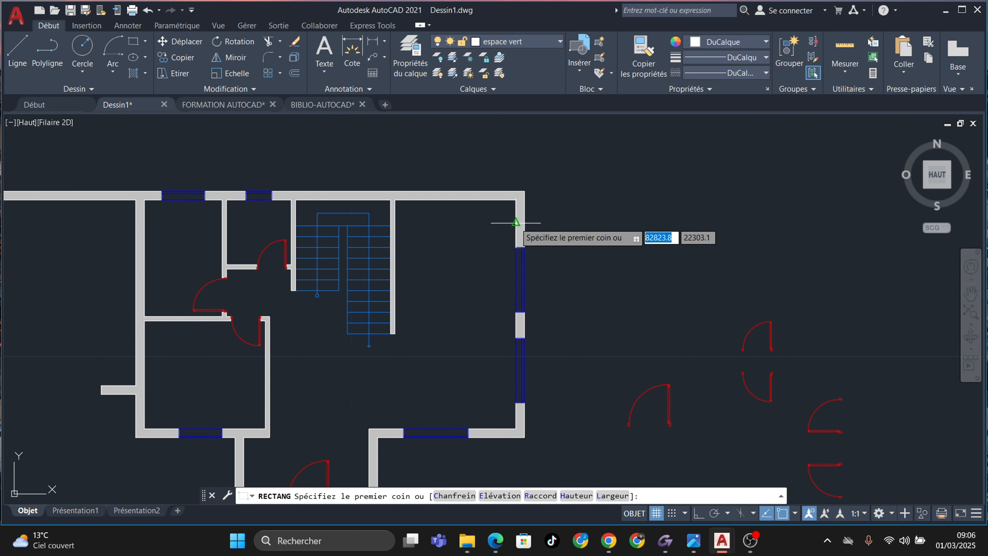
left_click(526, 211)
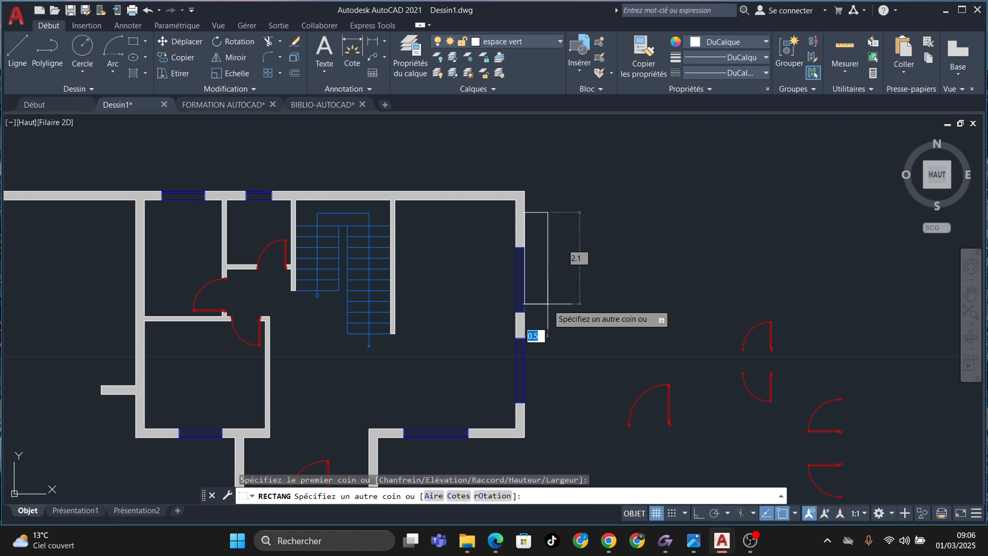
scroll(534, 335, "up", 4)
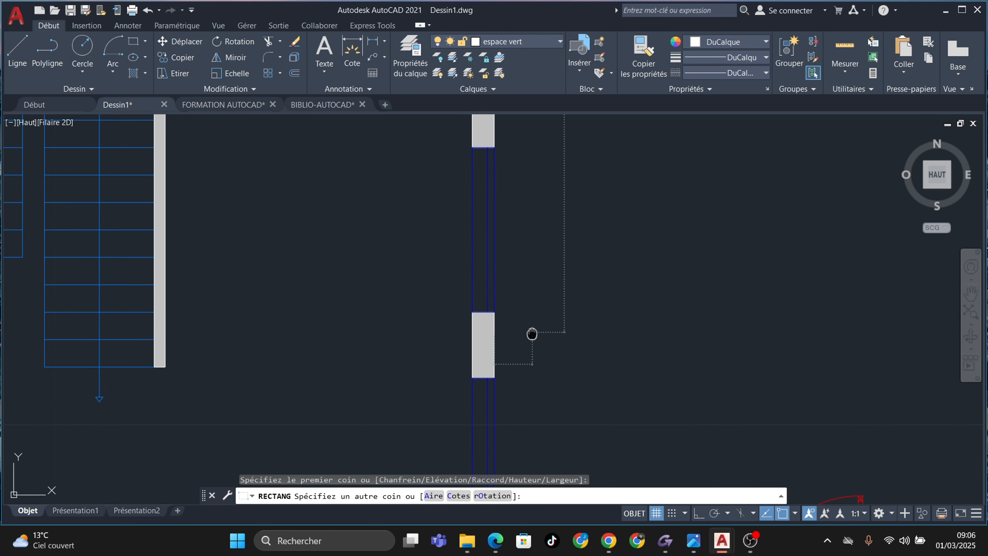
middle_click_drag(531, 333, 528, 357)
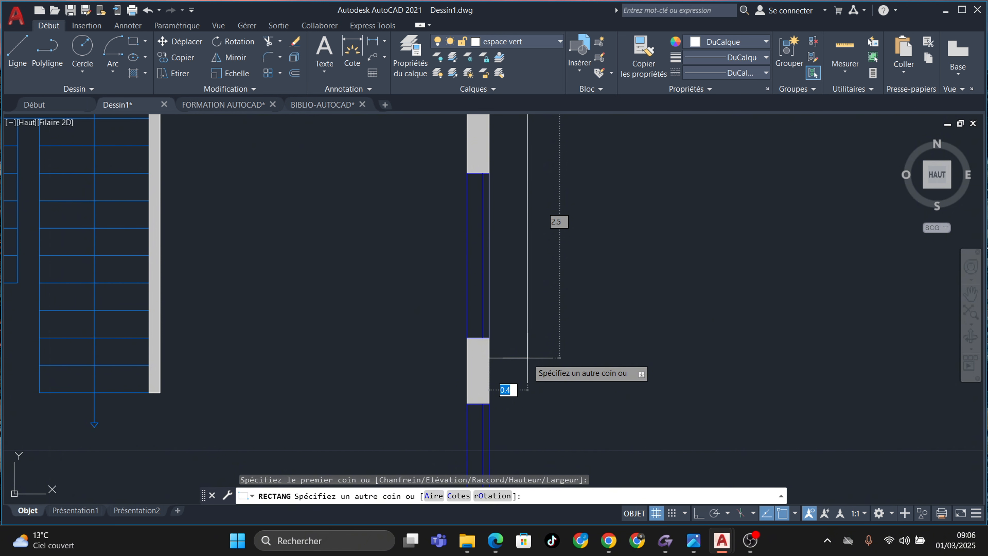
left_click(528, 355)
scroll(545, 331, "down", 3)
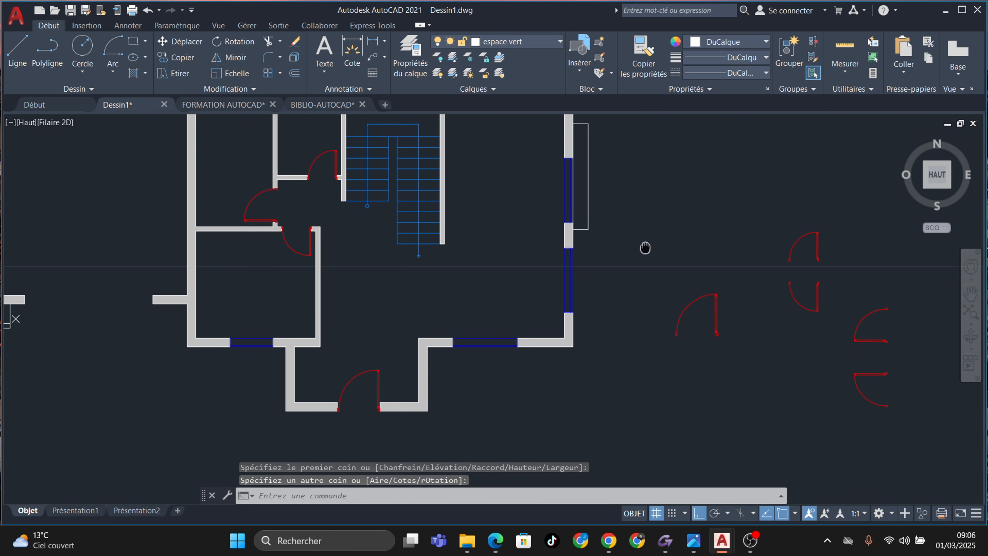
Draw a second planting rectangle about 0.4 wide outside the right wall, from the pier between the windows down past the lower window
scroll(591, 210, "up", 3)
key("Return")
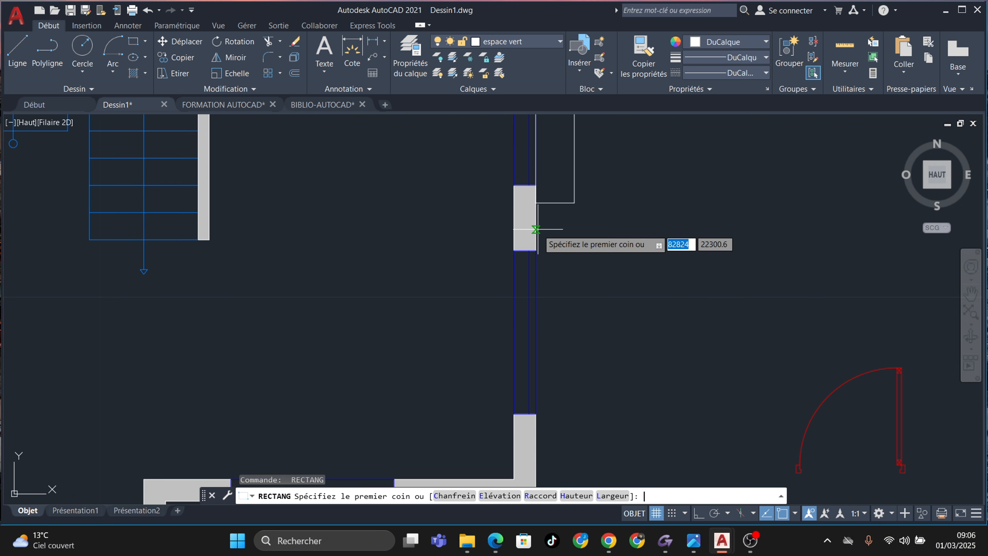
left_click(538, 229)
scroll(537, 229, "down", 2)
scroll(552, 386, "up", 1)
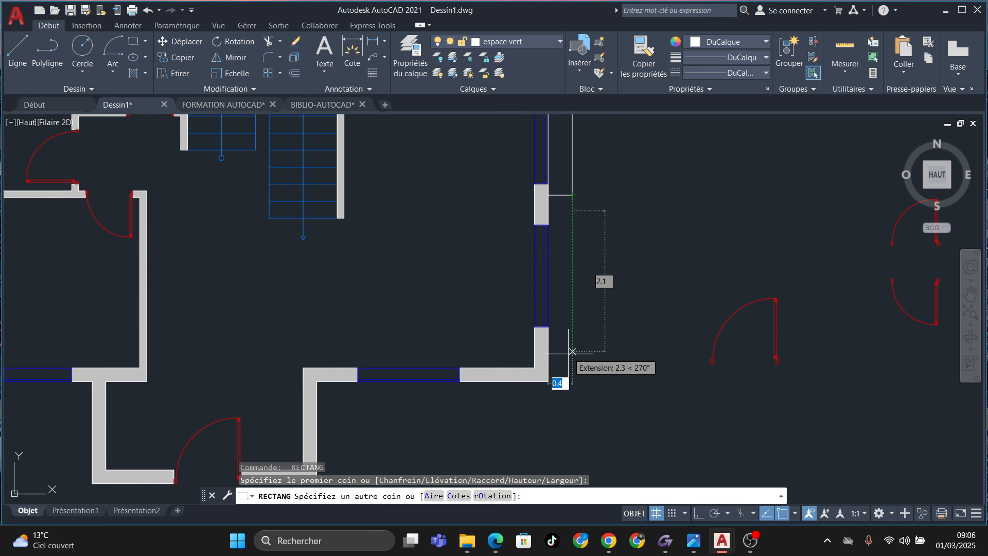
key("Escape")
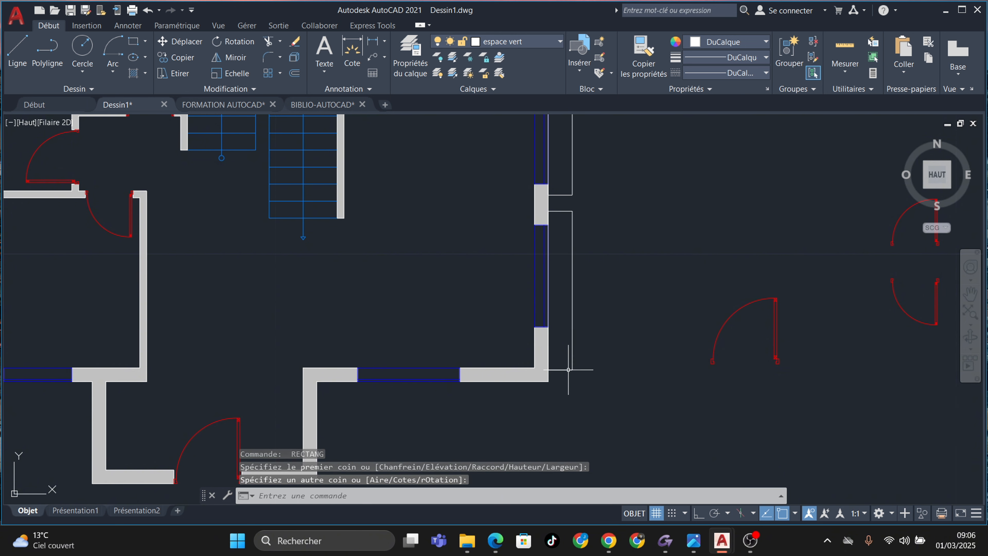
Check the right-side planting areas in the reference Drawing1-Layout2.pdf and erase the planting rectangle beside the lower window of the right wall
scroll(437, 179, "down", 3)
scroll(450, 221, "up", 2)
scroll(449, 221, "up", 2)
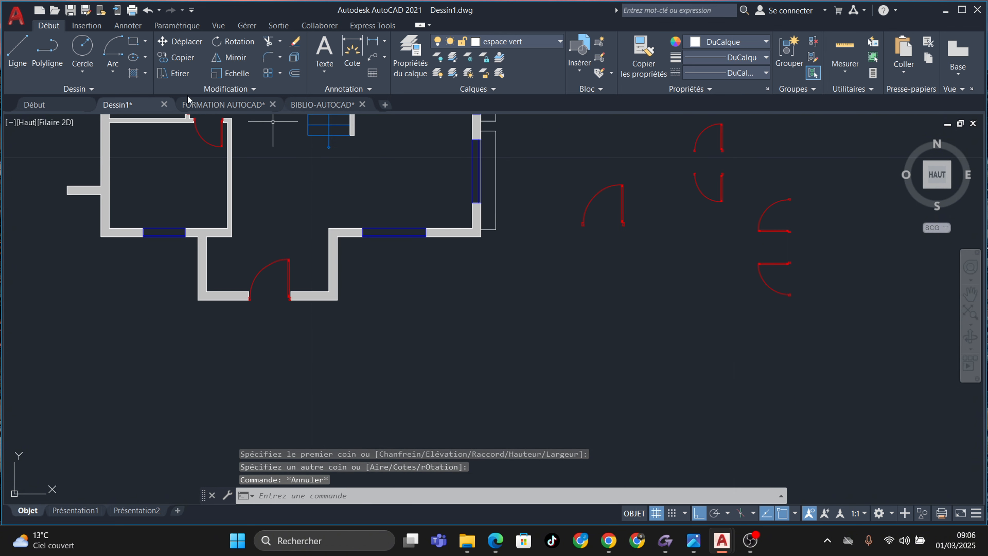
mouse_move(495, 540)
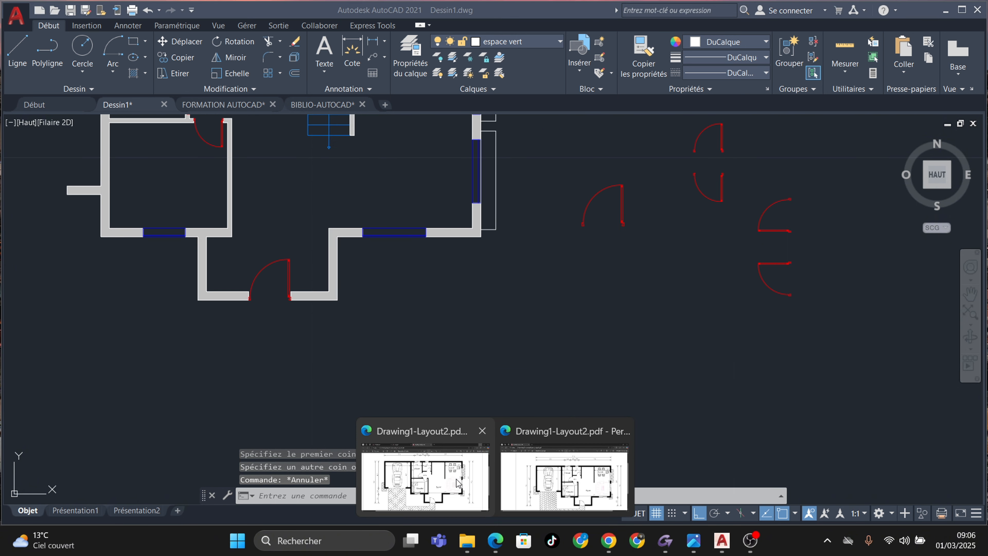
mouse_move(460, 483)
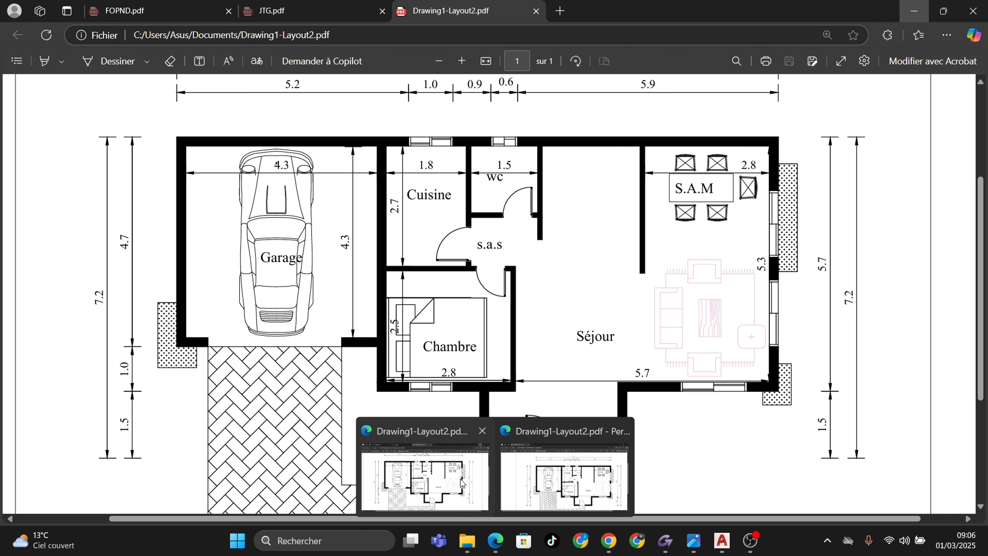
left_click(460, 483)
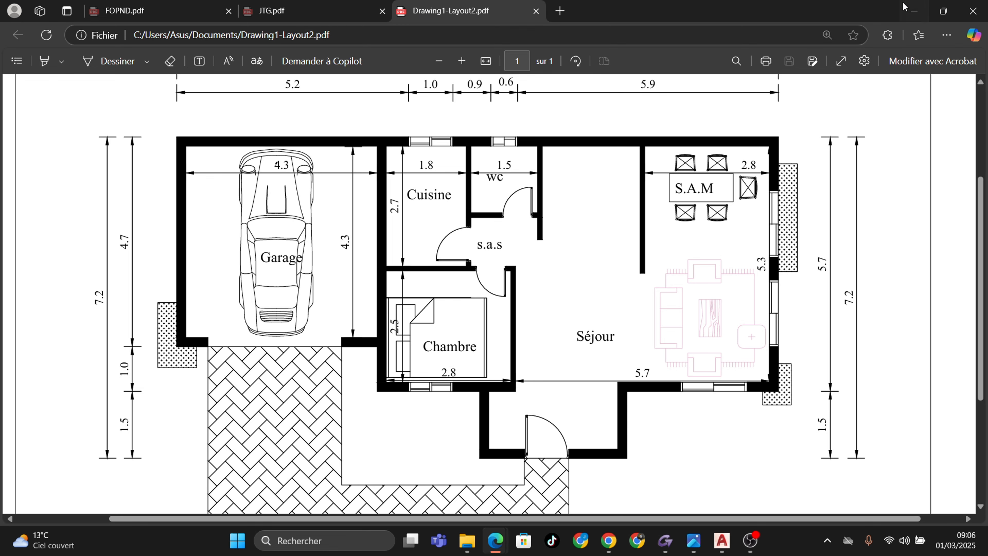
left_click(909, 9)
left_click(496, 219)
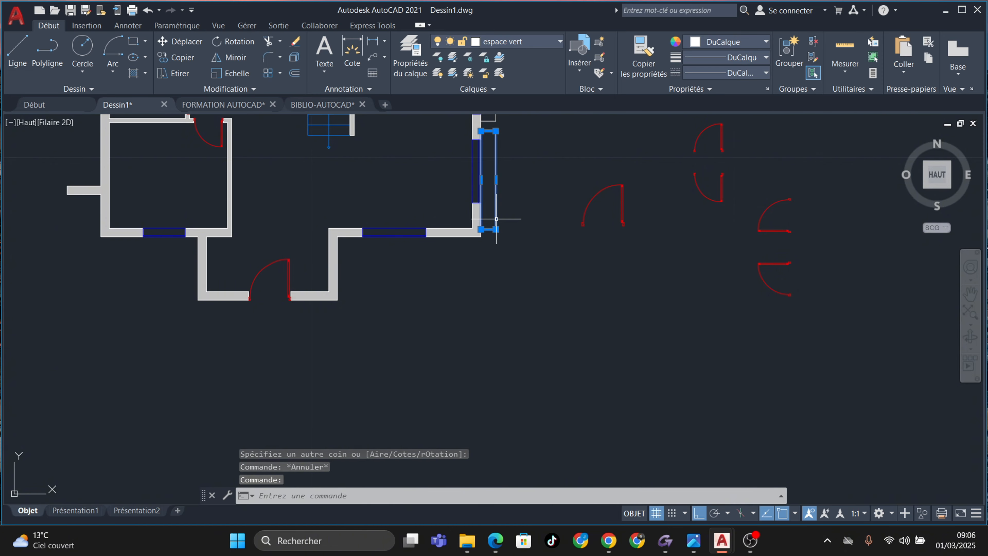
scroll(459, 216, "up", 2)
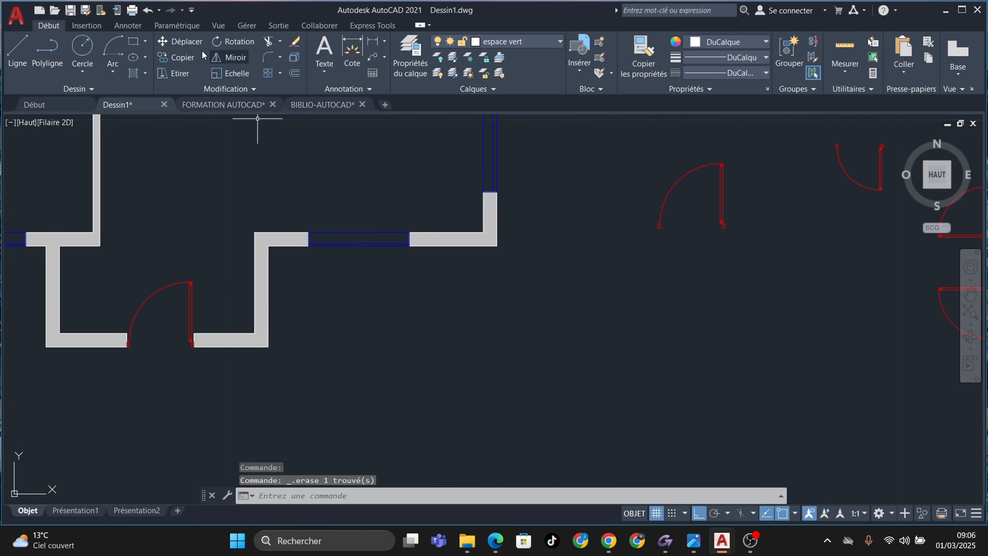
Draw a four-segment planting outline with lines around the outside of the house's lower-right corner, starting and ending on the wall faces
left_click(17, 51)
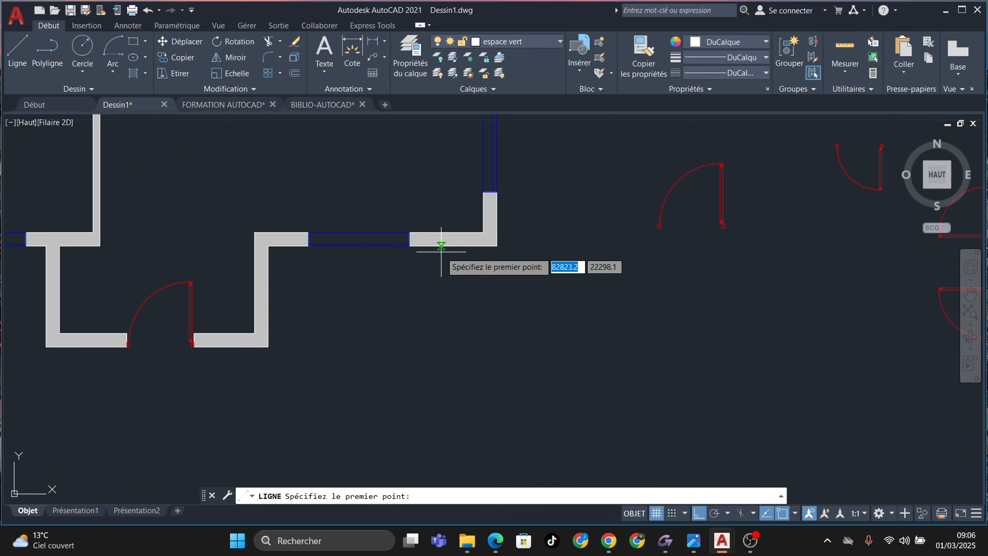
left_click(410, 245)
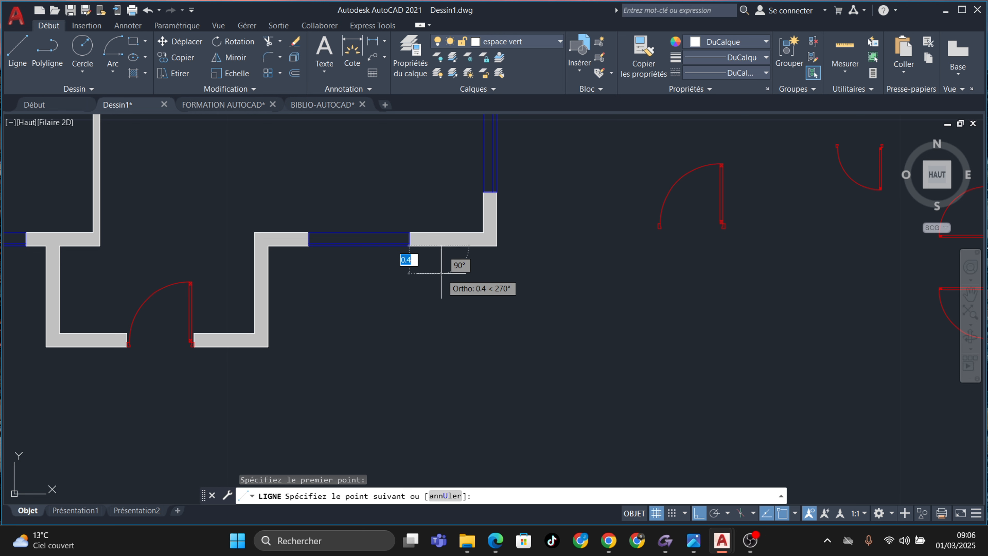
left_click(441, 270)
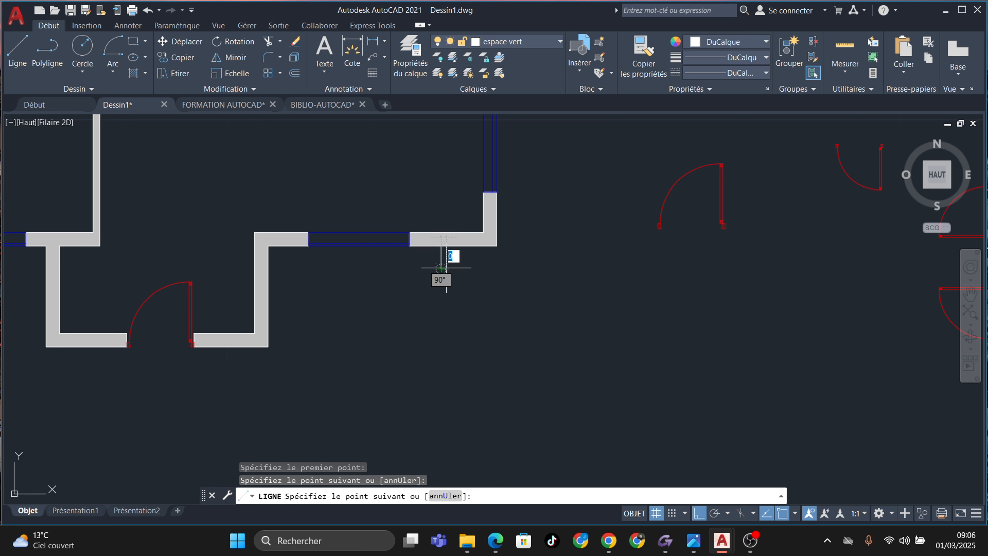
left_click(518, 269)
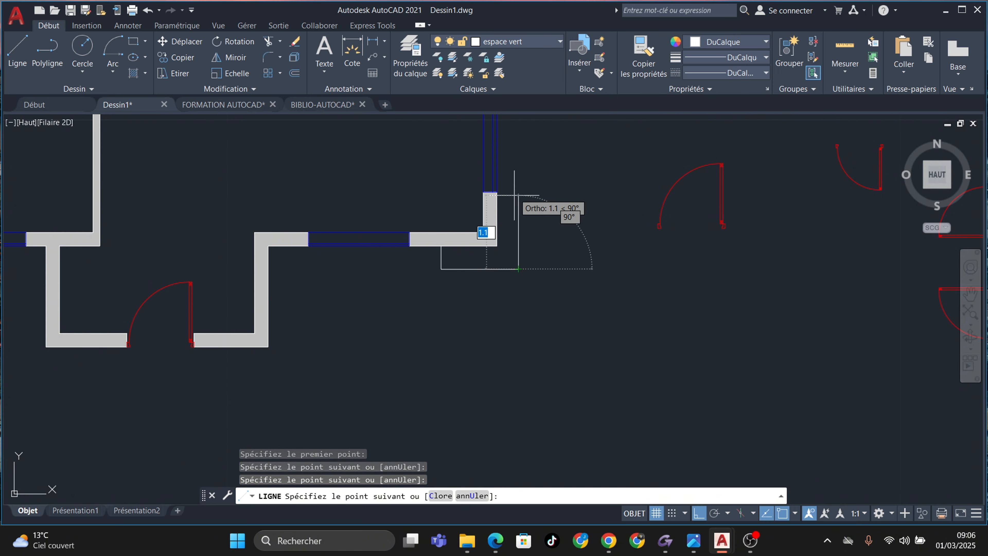
left_click(519, 207)
key("Escape")
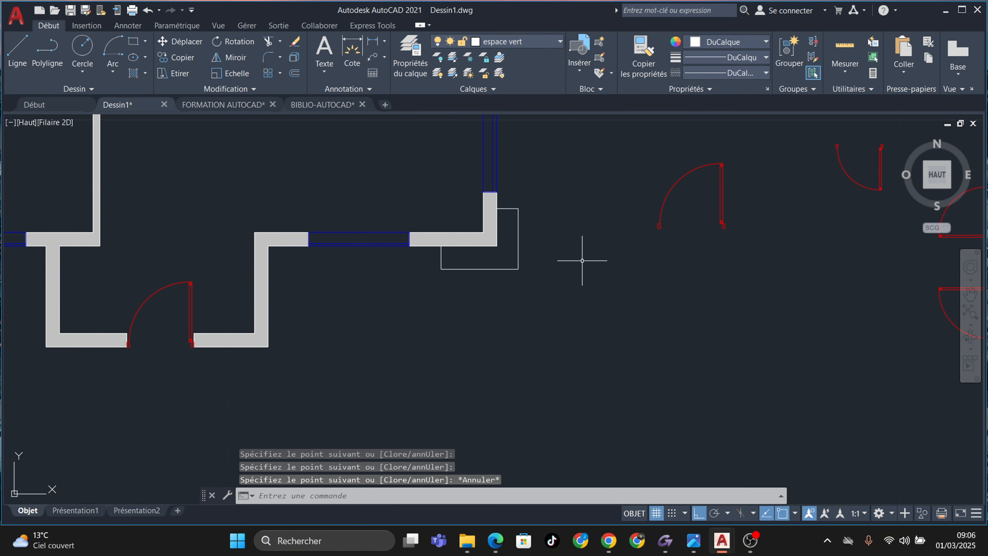
Review the planting outlines around the house, examine the paved driveway and entrance path in Drawing1-Layout2.pdf, and return to the Dessin1 drawing
scroll(581, 260, "down", 4)
middle_click_drag(580, 260, 578, 329)
scroll(512, 253, "up", 2)
middle_click_drag(511, 252, 536, 199)
key("Escape")
key("Escape")
scroll(642, 268, "down", 4)
middle_click_drag(640, 269, 583, 271)
scroll(583, 272, "up", 2)
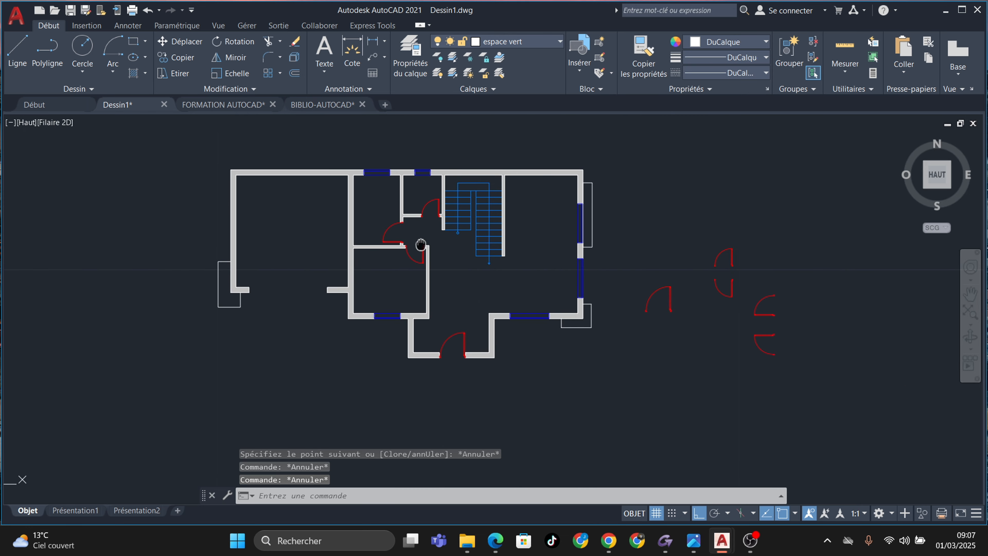
key("Escape")
scroll(253, 281, "up", 2)
middle_click_drag(283, 280, 298, 329)
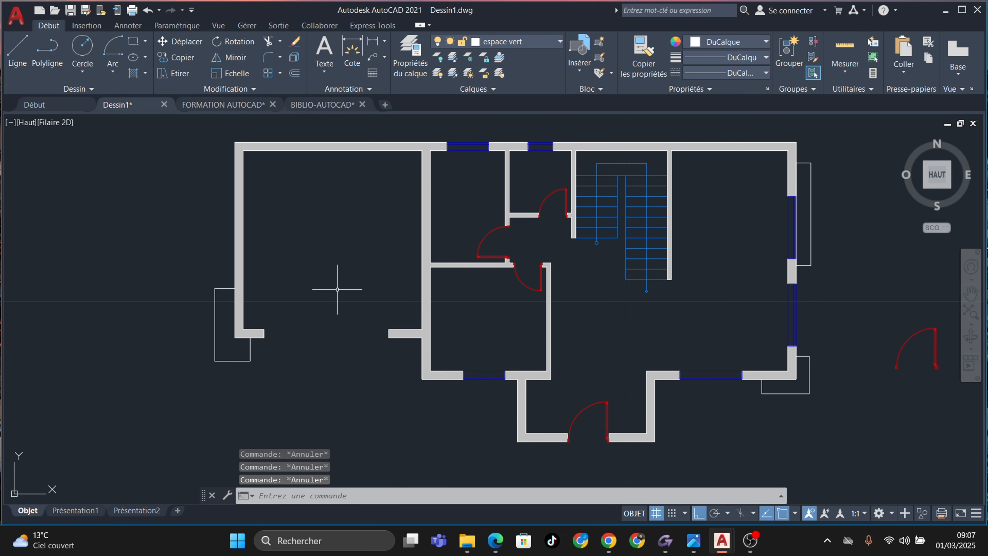
scroll(338, 289, "down", 2)
middle_click_drag(336, 290, 363, 230)
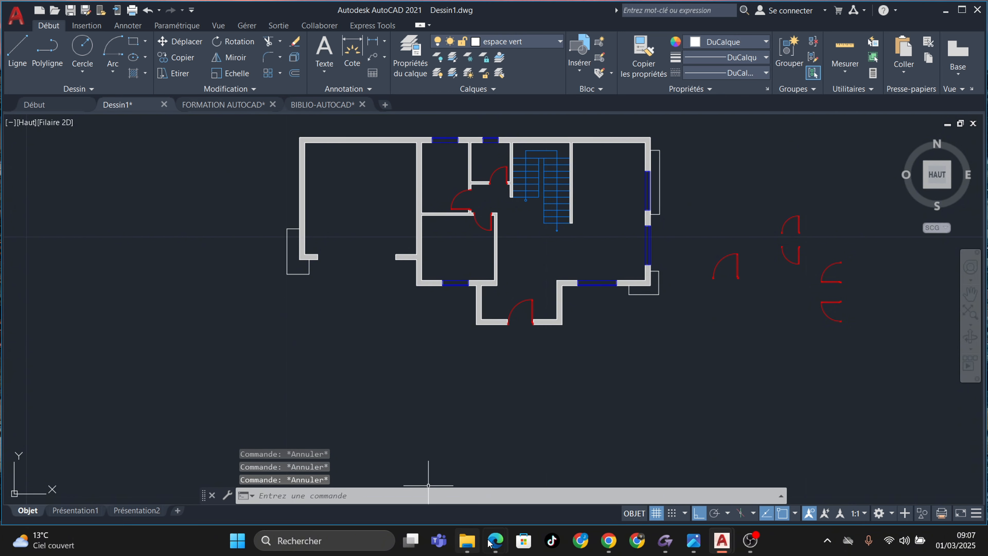
mouse_move(495, 541)
left_click(458, 492)
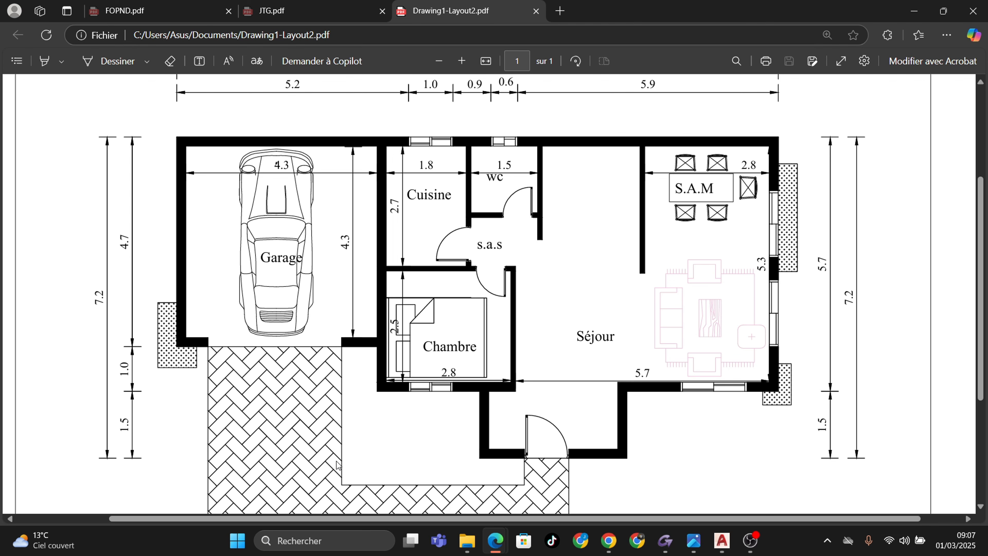
left_click(914, 11)
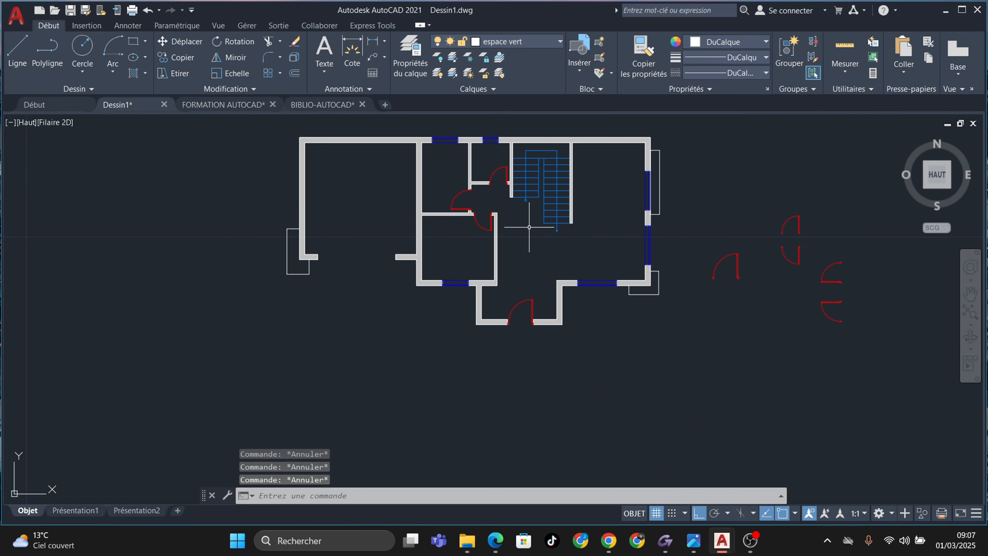
Draw the driveway's outer edge from the left side of the garage opening, 4 then 2 downward, and rightward to below the entrance door
scroll(392, 302, "up", 2)
left_click(18, 46)
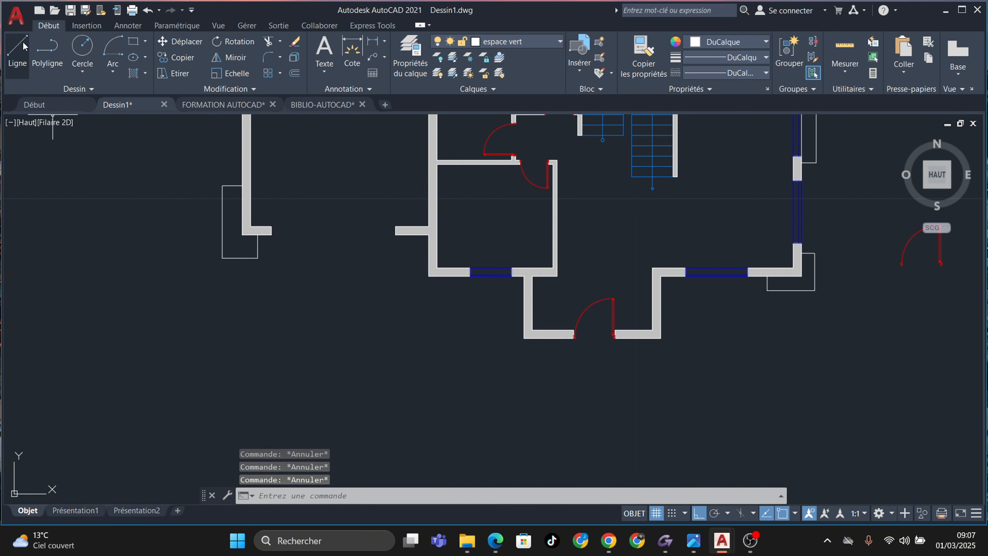
scroll(268, 230, "up", 2)
left_click(266, 230)
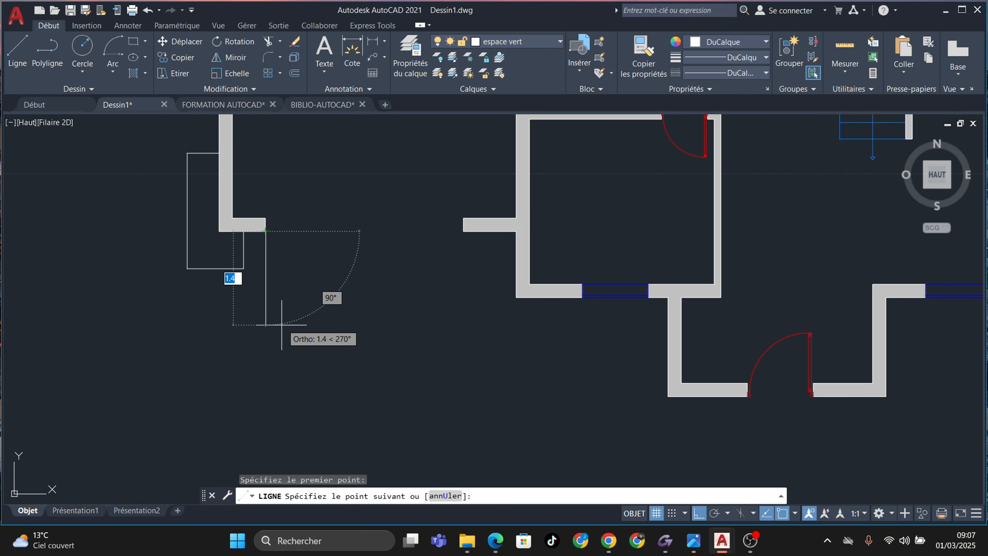
scroll(287, 250, "down", 2)
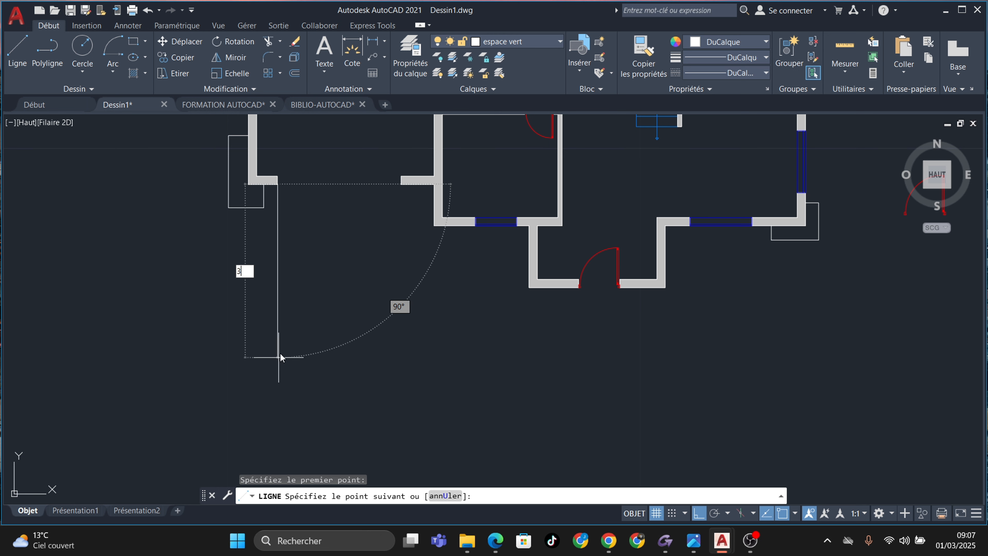
type("4")
key("Return")
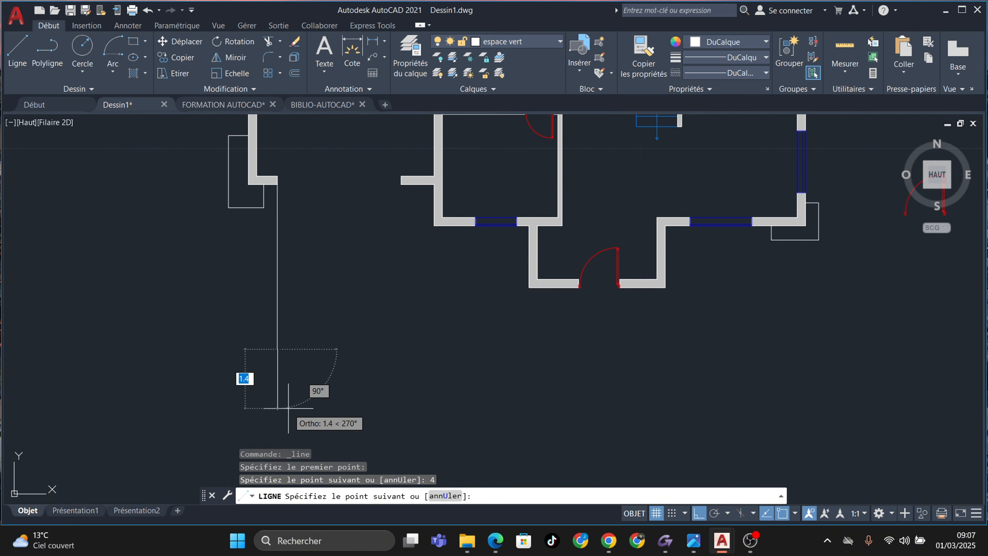
type("2")
key("Return")
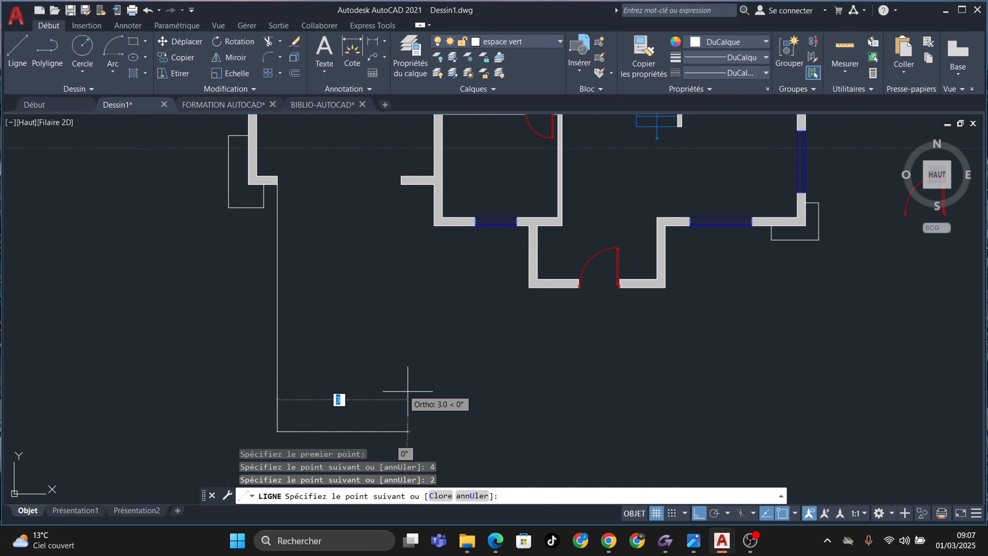
left_click(575, 423)
key("Escape")
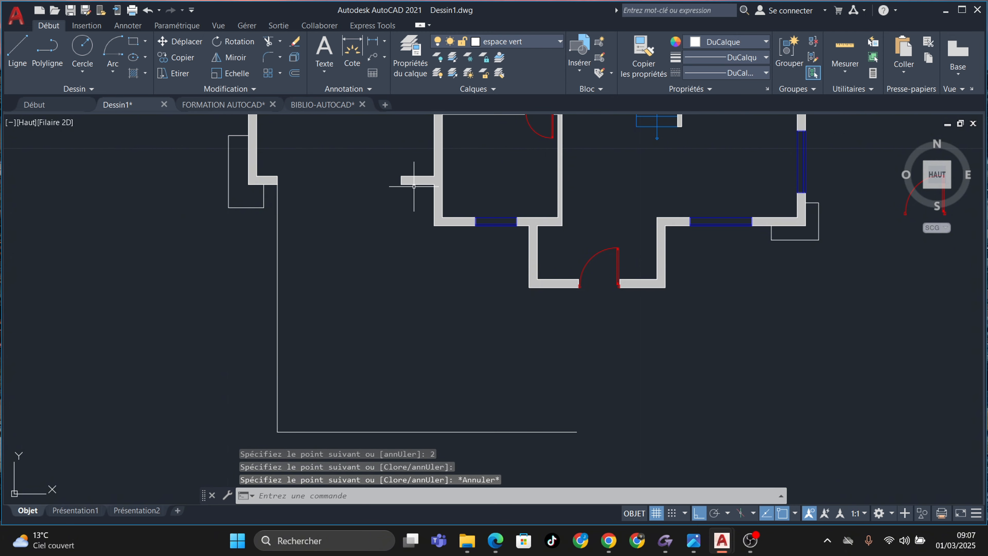
Draw the driveway's inner edge as a vertical line downward from the right side of the garage opening
key("Return")
left_click(401, 184)
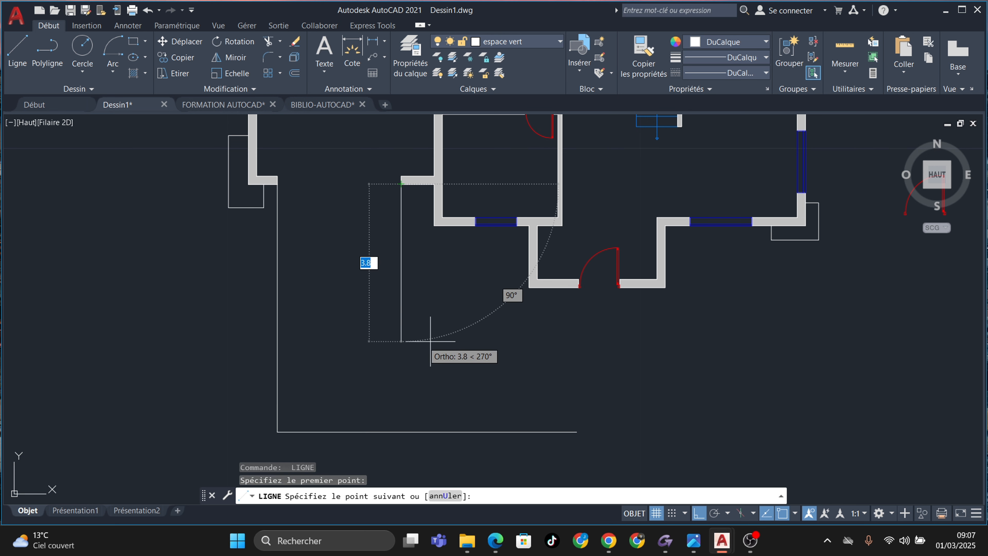
left_click(428, 318)
key("Escape")
Start the entrance path's left edge as a line downward from the outer left corner of the entrance door opening
scroll(622, 310, "up", 2)
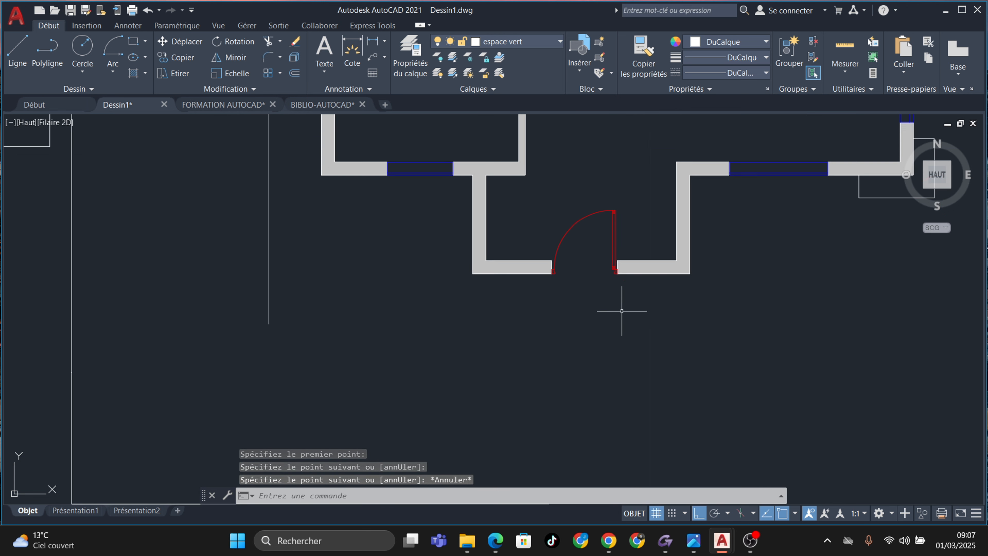
key("Return")
scroll(553, 272, "up", 3)
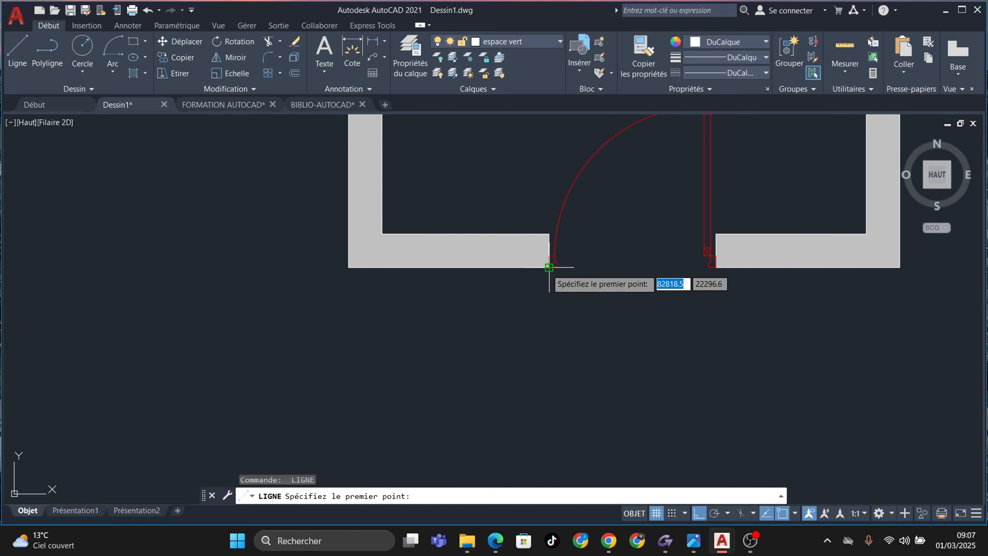
left_click(549, 267)
scroll(569, 415, "down", 2)
middle_click_drag(569, 415, 568, 281)
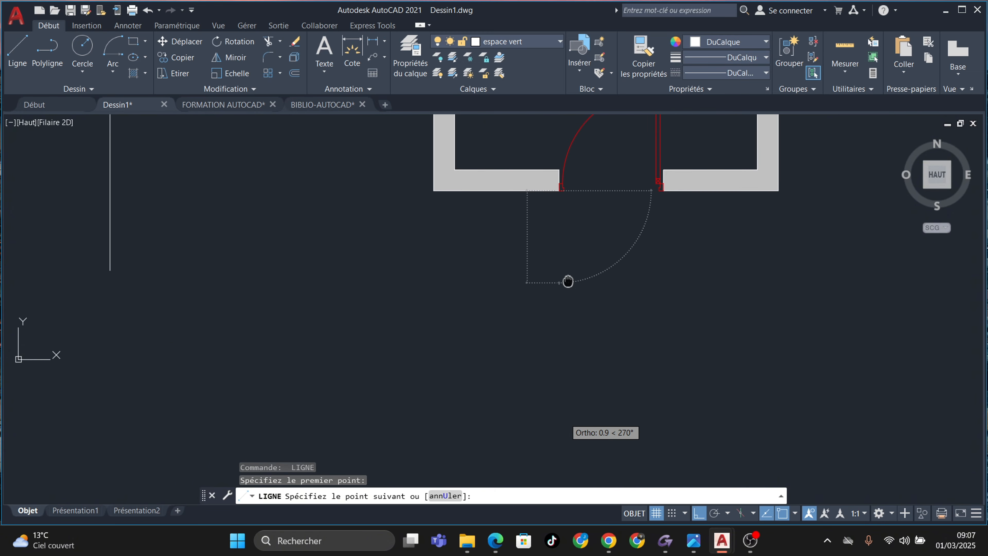
Draw the walkway edge 2 units down from the entrance's left jamb, across to the driveway's right edge, and up to that edge's lower end
scroll(564, 342, "down", 2)
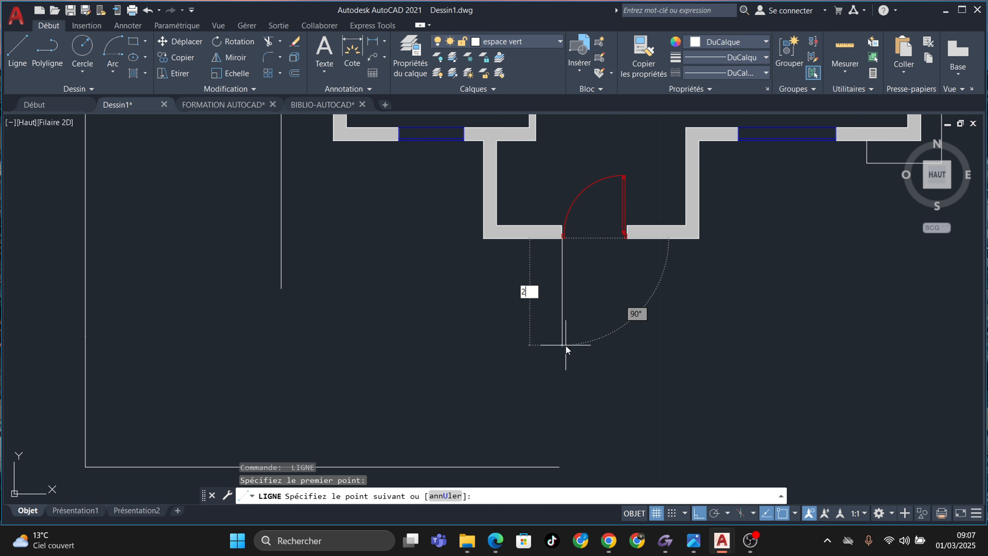
type("2")
key("Return")
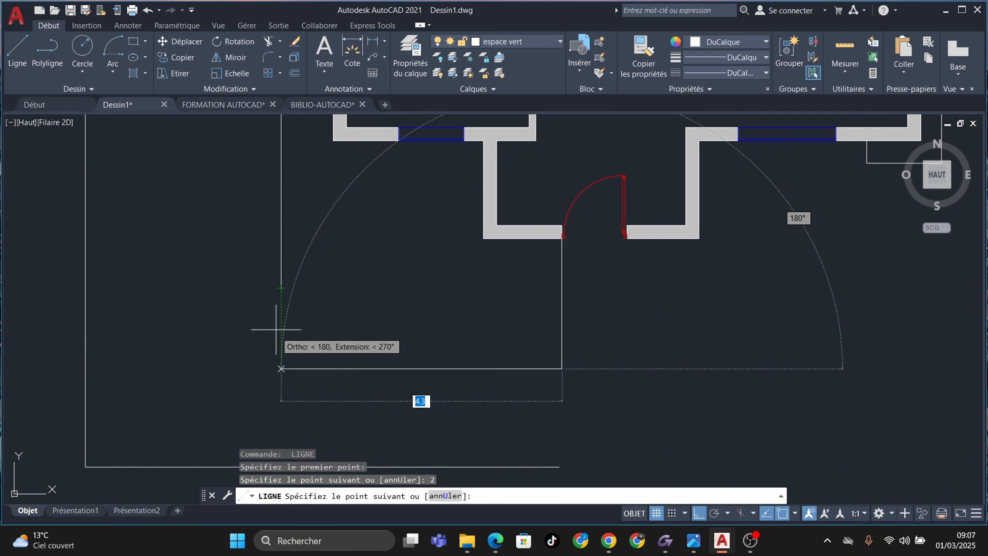
left_click(281, 368)
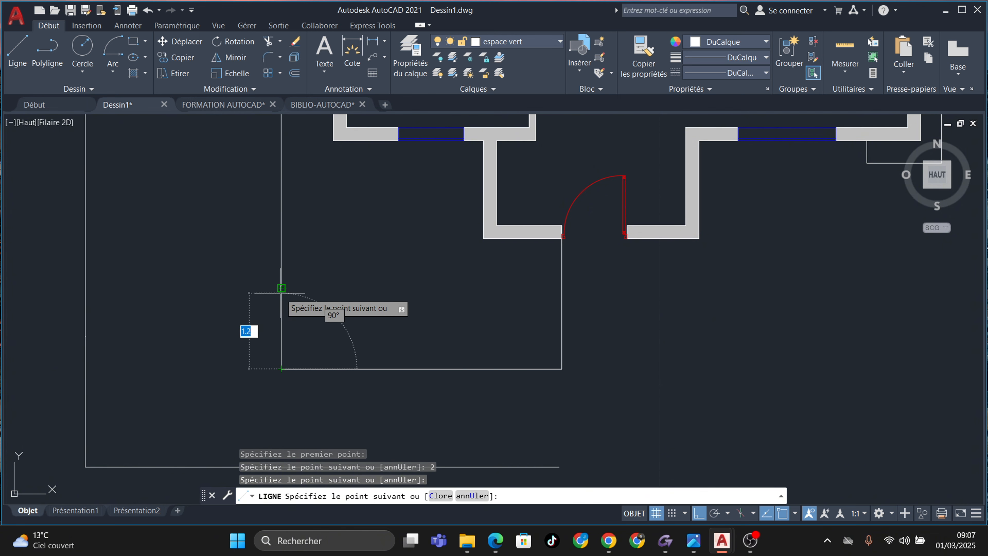
key("Escape")
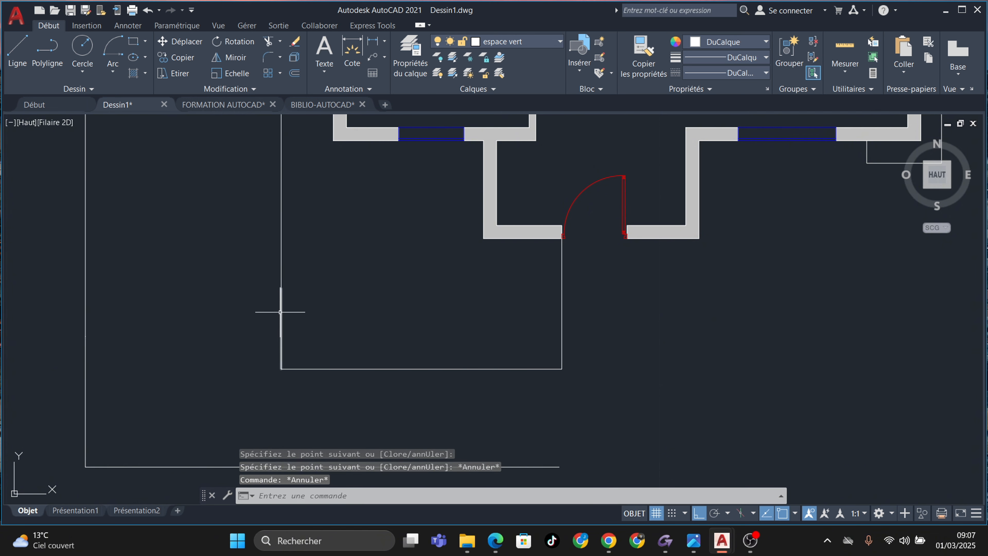
left_click(281, 312)
left_click(281, 251)
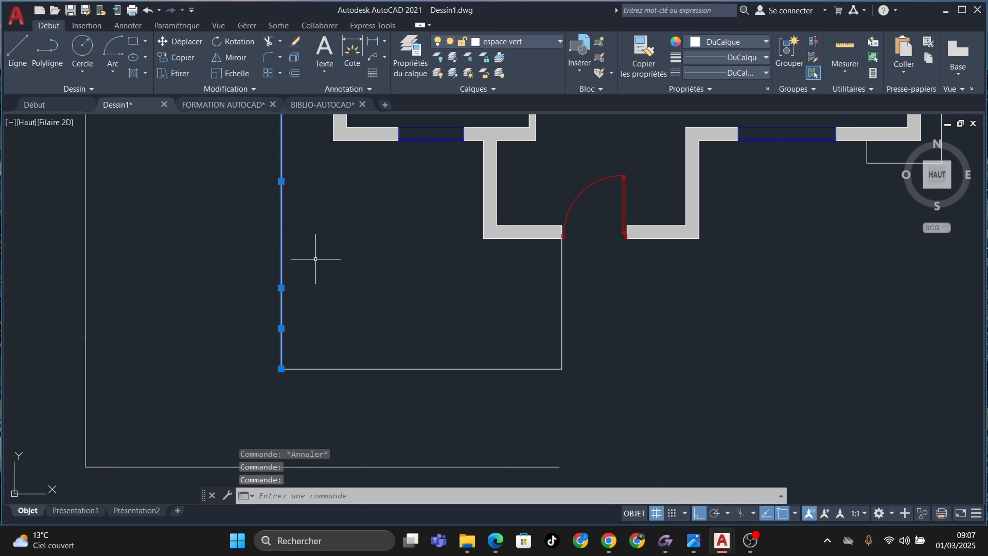
key("Escape")
key("Escape")
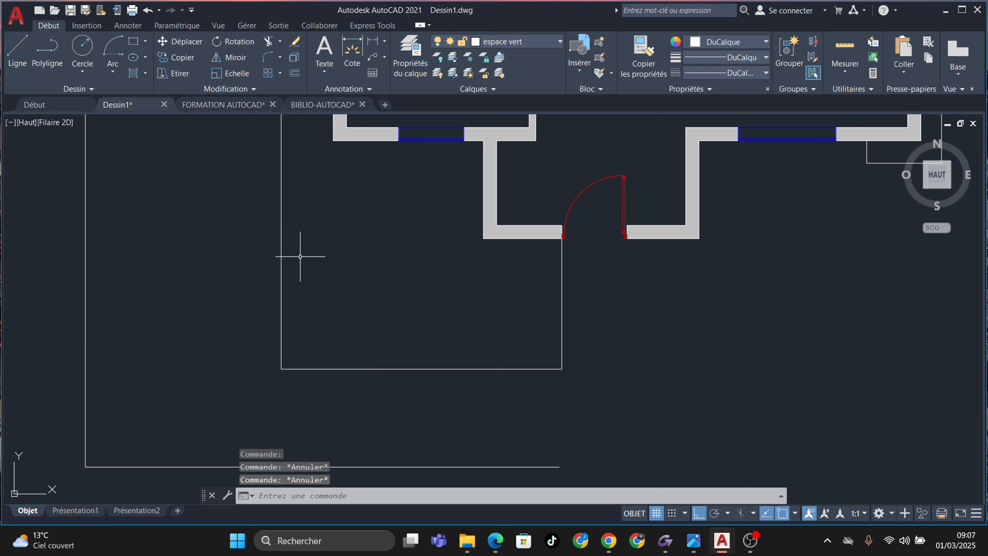
Join the two collinear vertical segments of the driveway's right edge into one line with JOINDRE
left_click(321, 248)
left_click(224, 325)
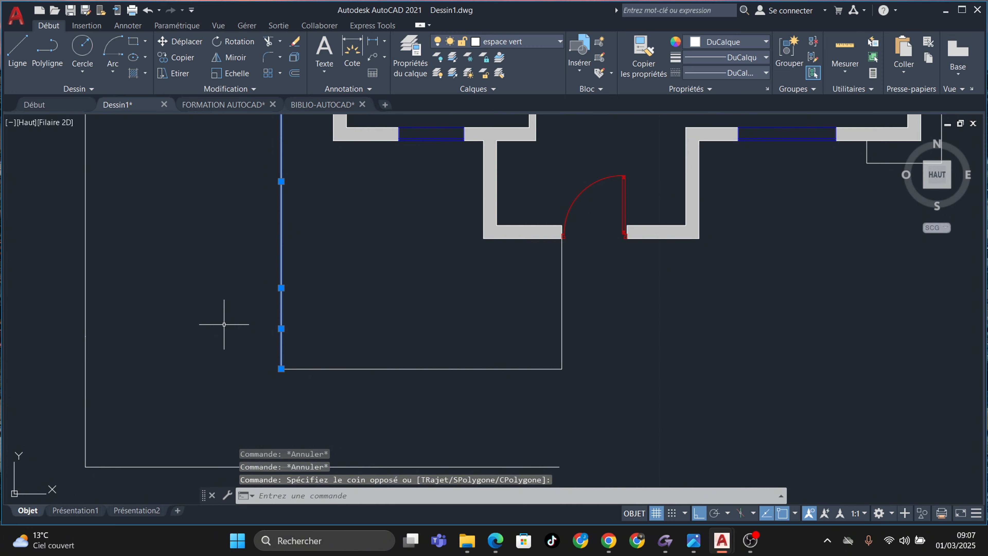
type("JO")
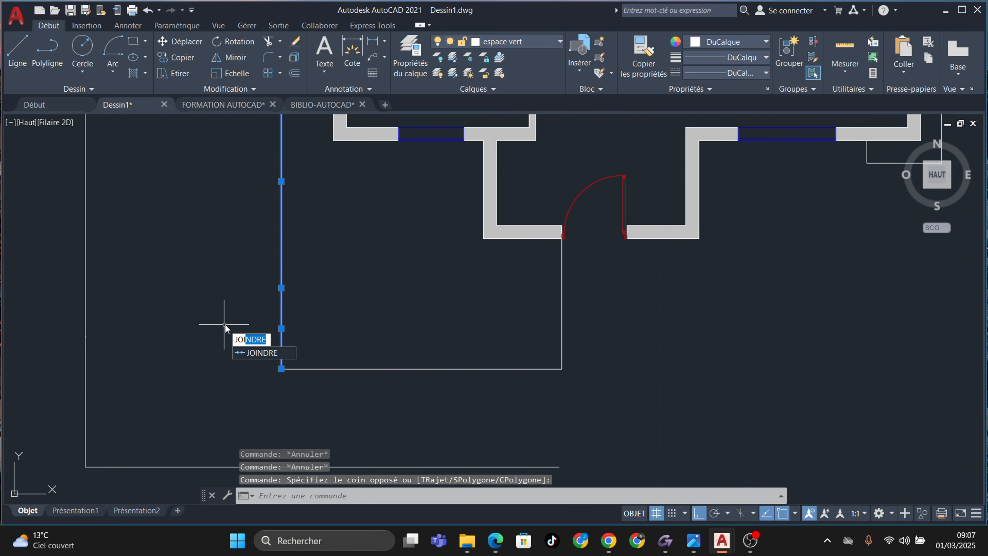
type("I")
key("Return")
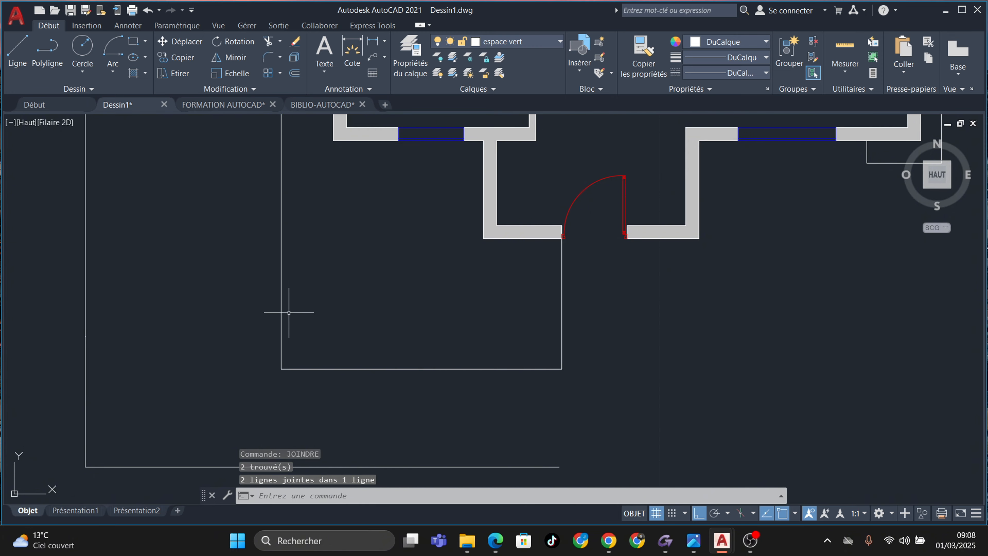
left_click(280, 300)
scroll(317, 306, "down", 6)
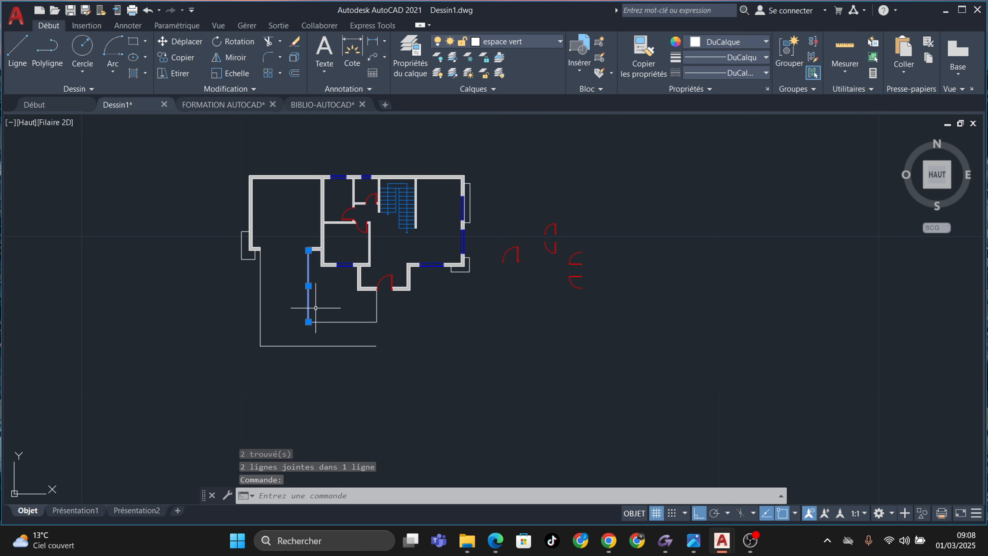
scroll(316, 307, "up", 4)
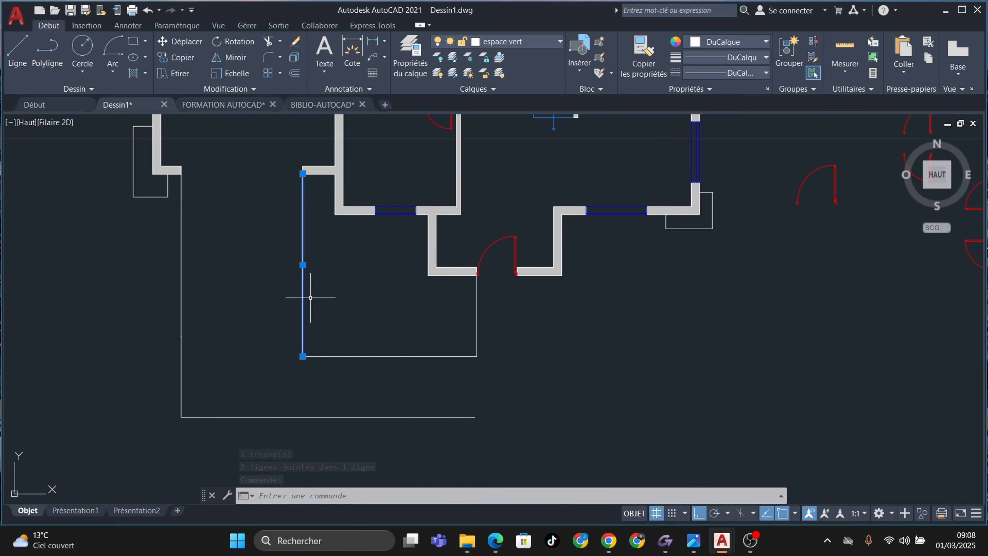
key("Escape")
Following Drawing1-Layout2.pdf, draw lines about 5.3 down from the entrance's right jamb, across, and up to the free end of the lower walkway line
scroll(405, 376, "down", 2)
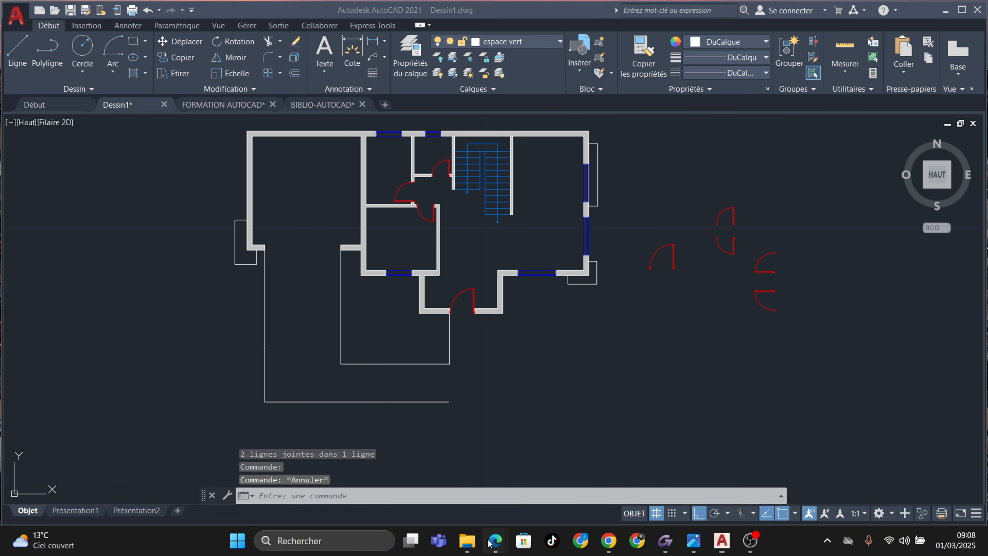
mouse_move(496, 541)
left_click(481, 427)
scroll(482, 428, "down", 3)
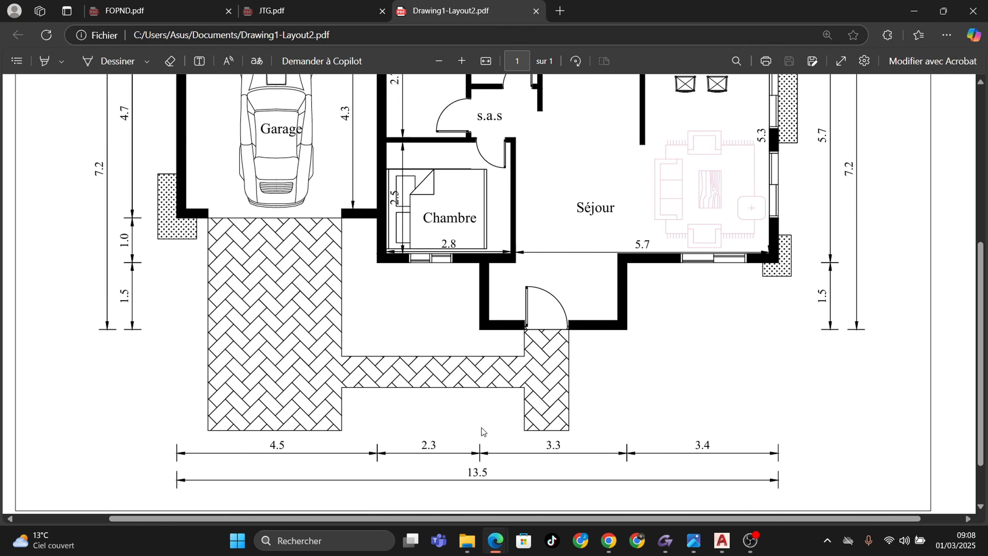
left_click(914, 11)
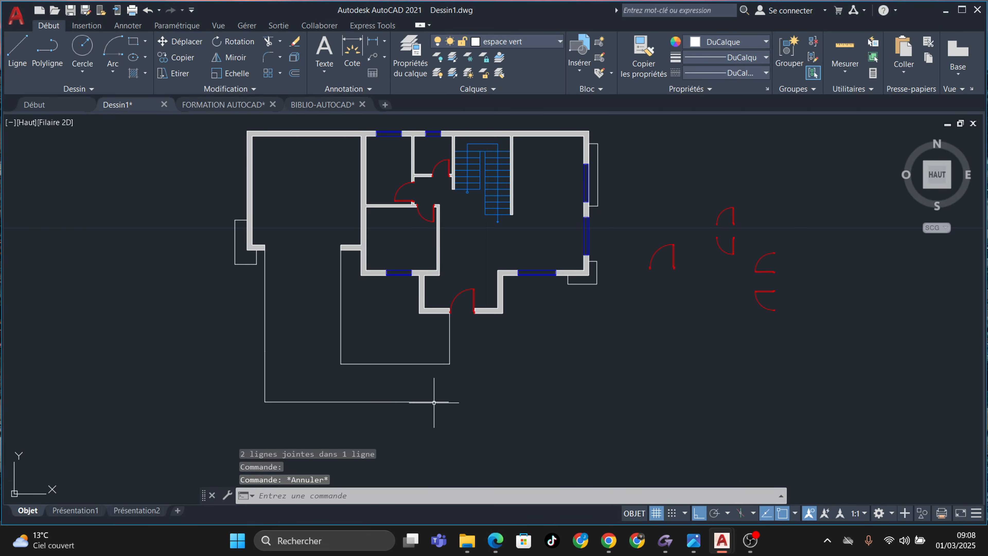
scroll(371, 384, "up", 4)
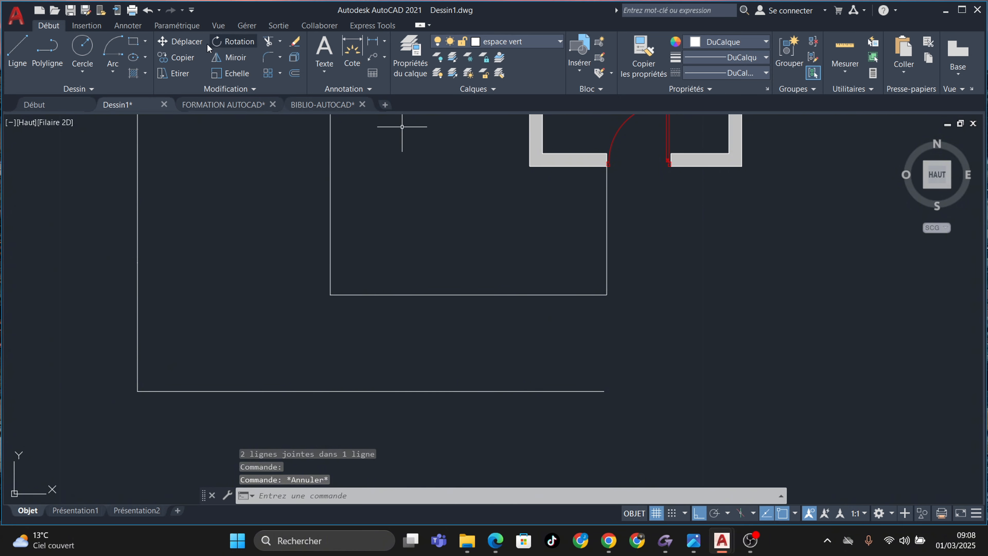
left_click(17, 51)
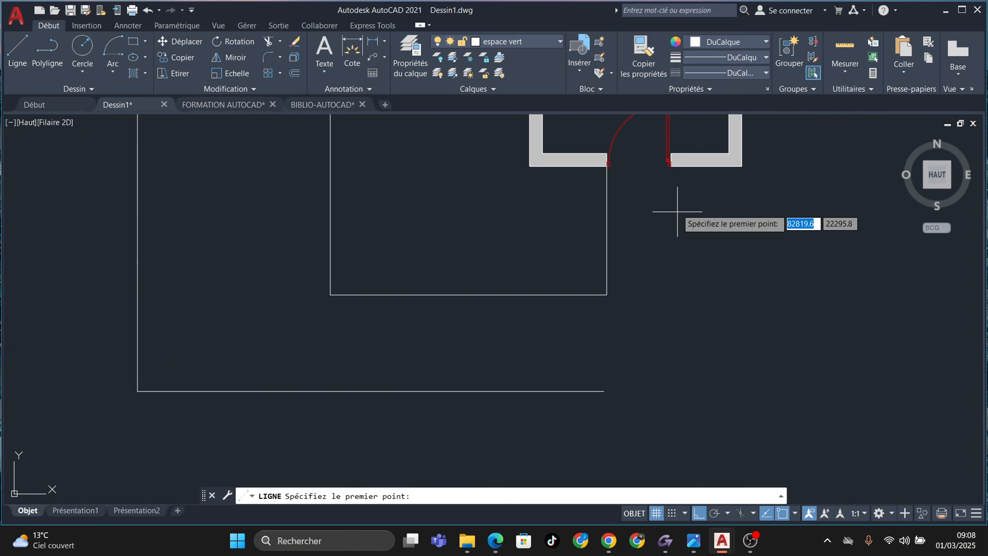
left_click(671, 166)
middle_click_drag(656, 413, 677, 306)
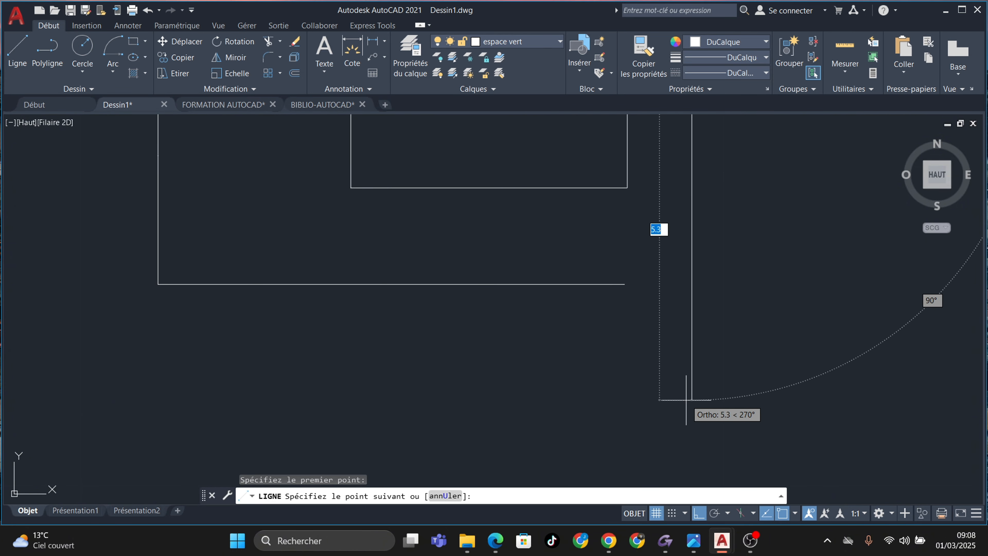
left_click(691, 397)
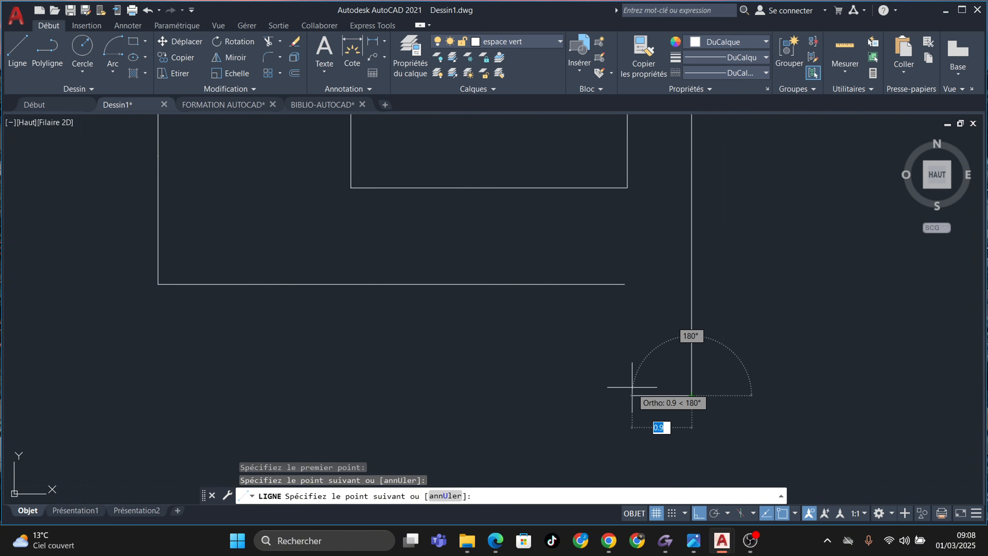
left_click(625, 396)
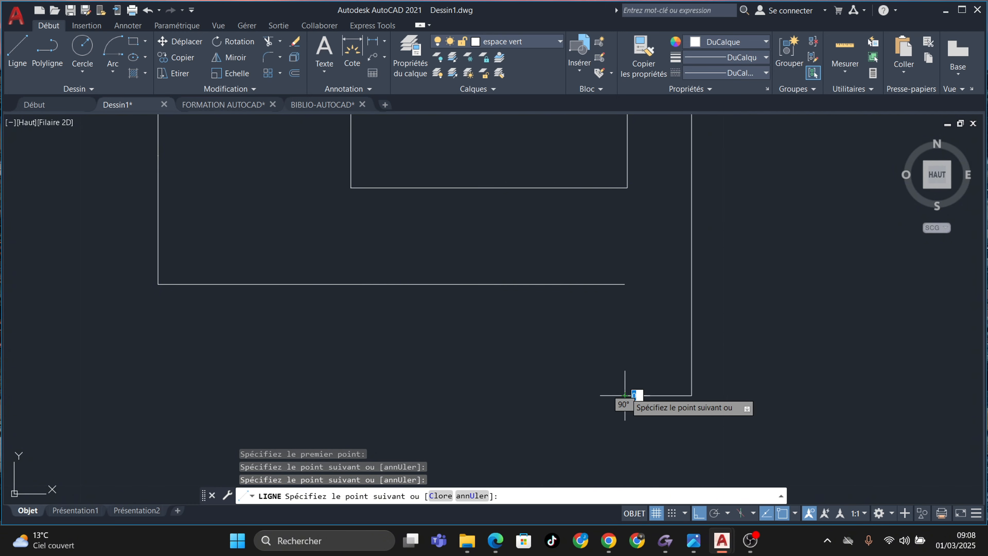
left_click(625, 284)
key("Escape")
scroll(613, 358, "down", 4)
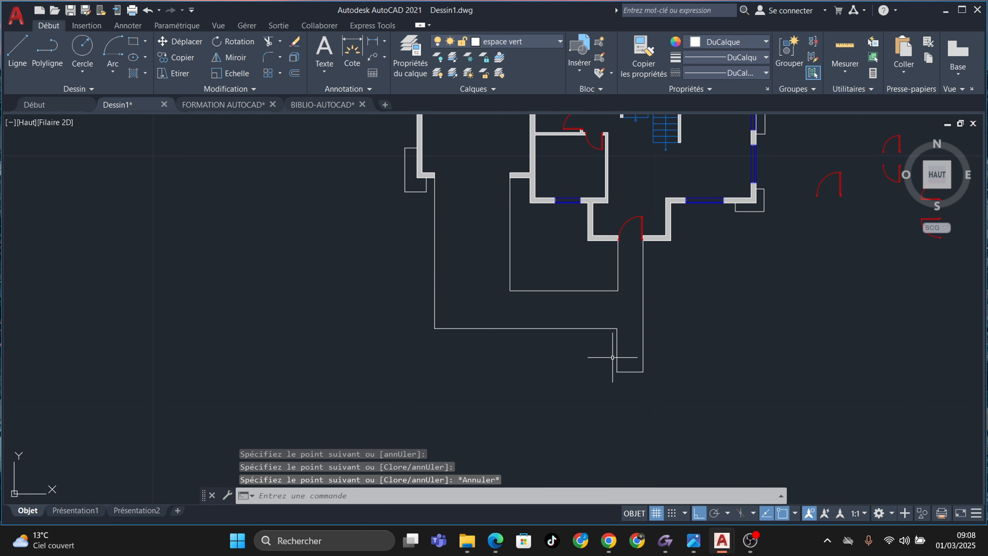
middle_click_drag(613, 358, 622, 406)
mouse_move(652, 357)
middle_mouse_down()
mouse_move(672, 399)
mouse_move(682, 291)
middle_mouse_up()
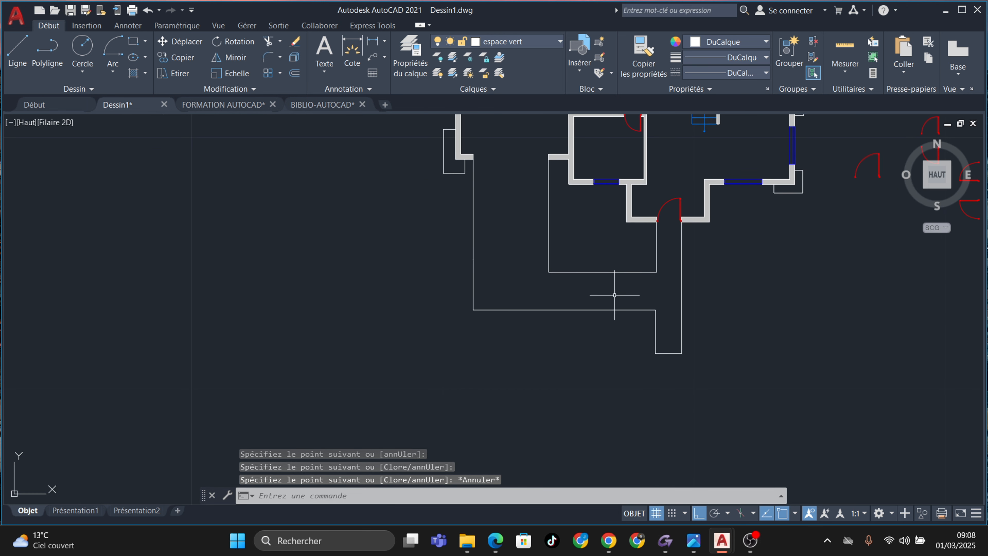
scroll(572, 286, "up", 4)
mouse_move(570, 292)
middle_mouse_down()
mouse_move(584, 369)
mouse_move(575, 301)
middle_mouse_up()
scroll(592, 349, "down", 4)
middle_click_drag(640, 324, 646, 418)
middle_click_drag(636, 373, 549, 337)
middle_click_drag(599, 265, 558, 309)
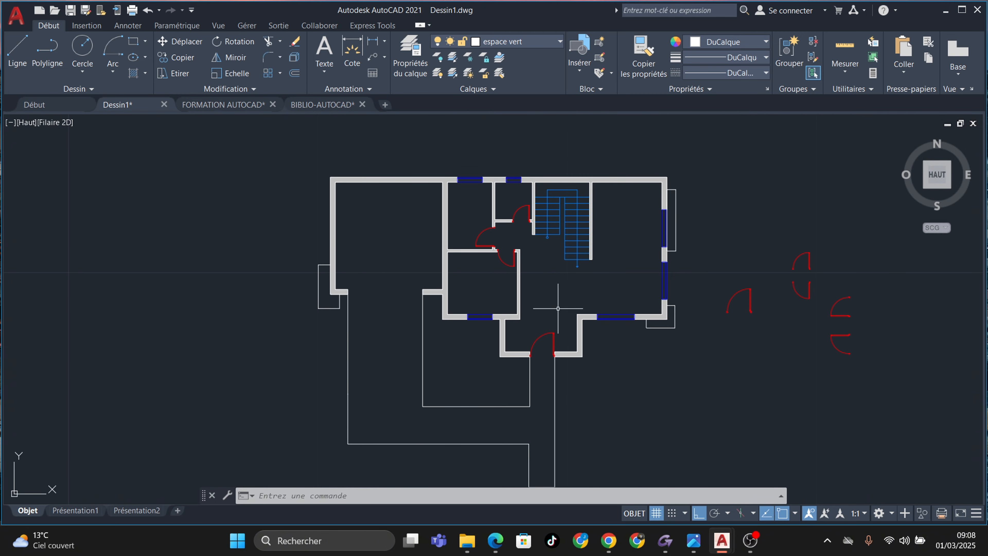
Draw a line across the garage opening between the outer corners of its two wall ends
scroll(403, 311, "up", 2)
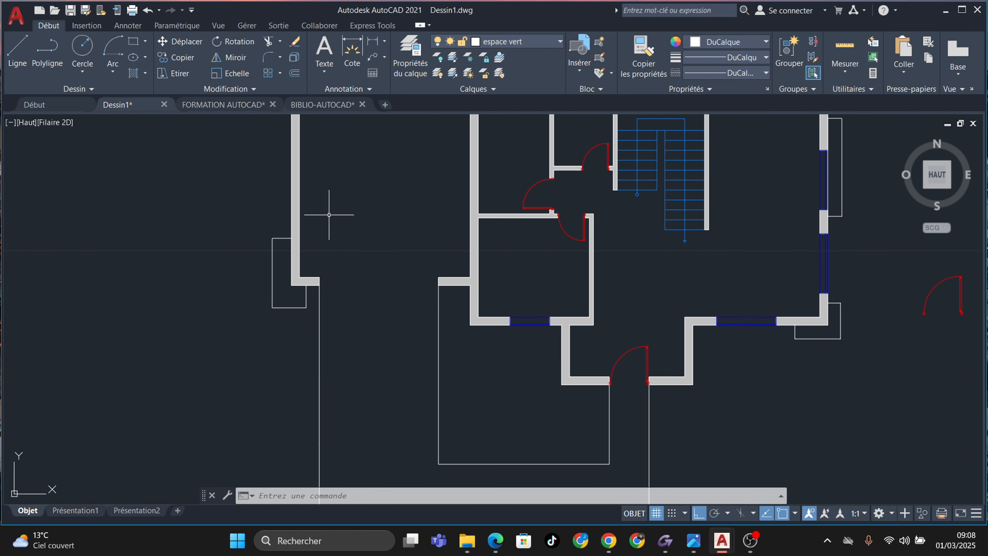
scroll(360, 273, "up", 2)
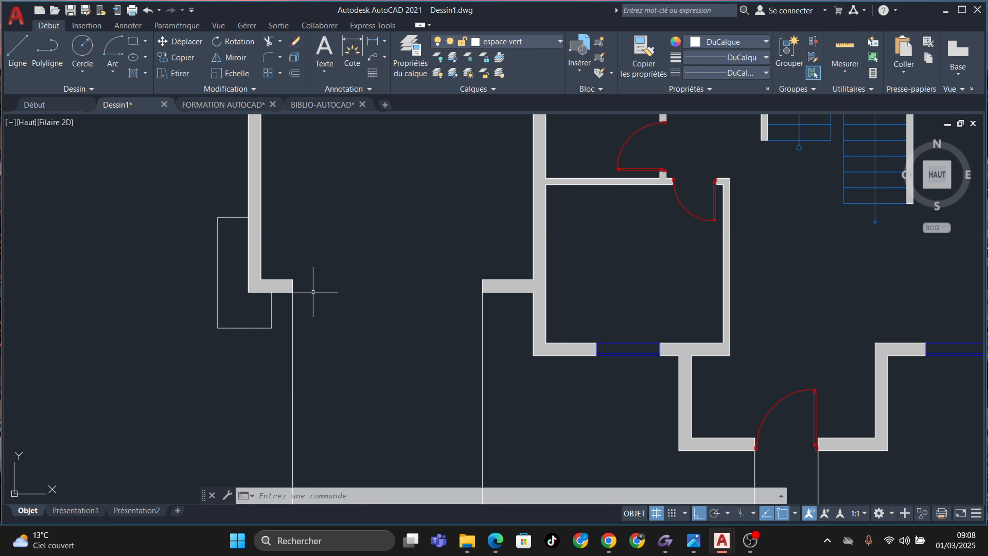
left_click(25, 55)
left_click(292, 291)
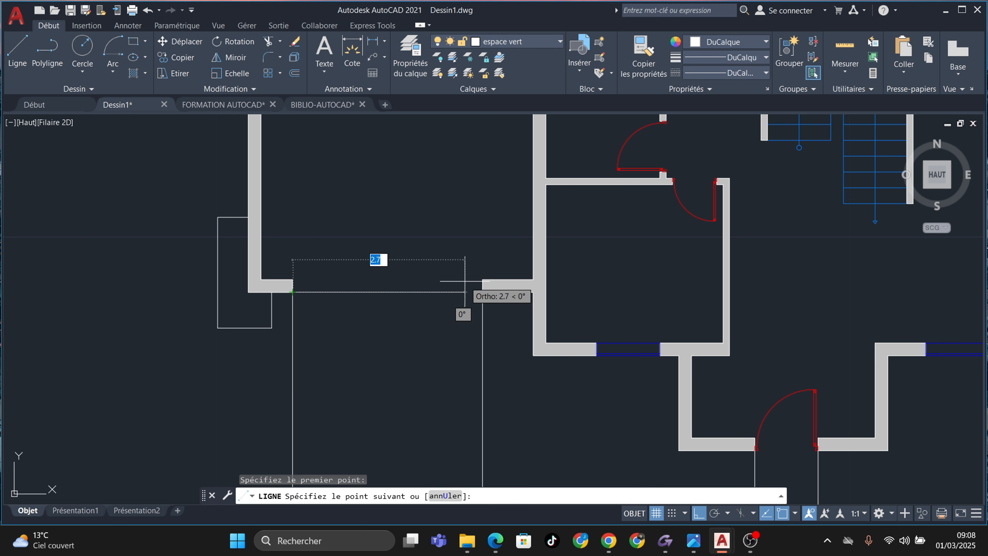
left_click(483, 292)
key("Escape")
scroll(285, 281, "down", 5)
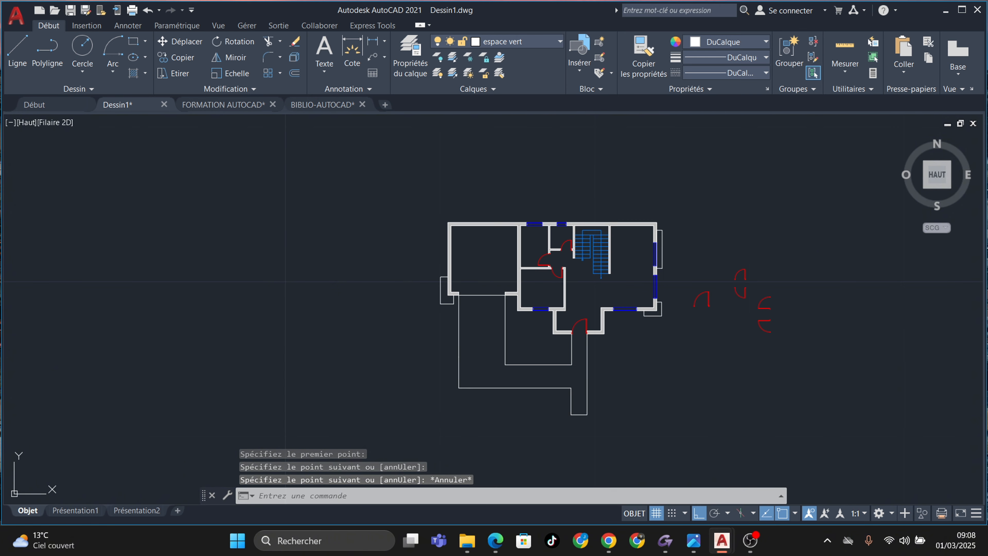
scroll(518, 305, "up", 3)
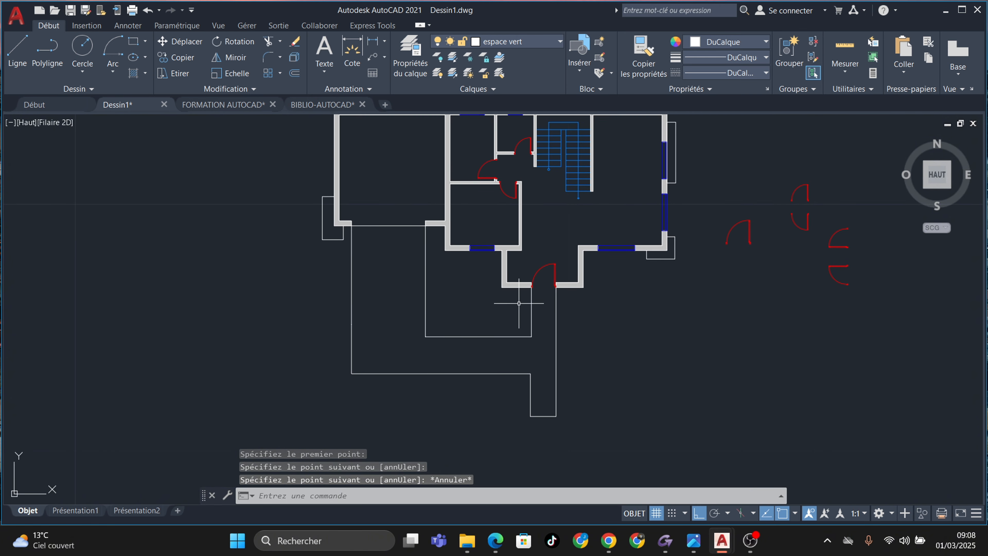
scroll(519, 303, "up", 4)
middle_click_drag(569, 336, 558, 321)
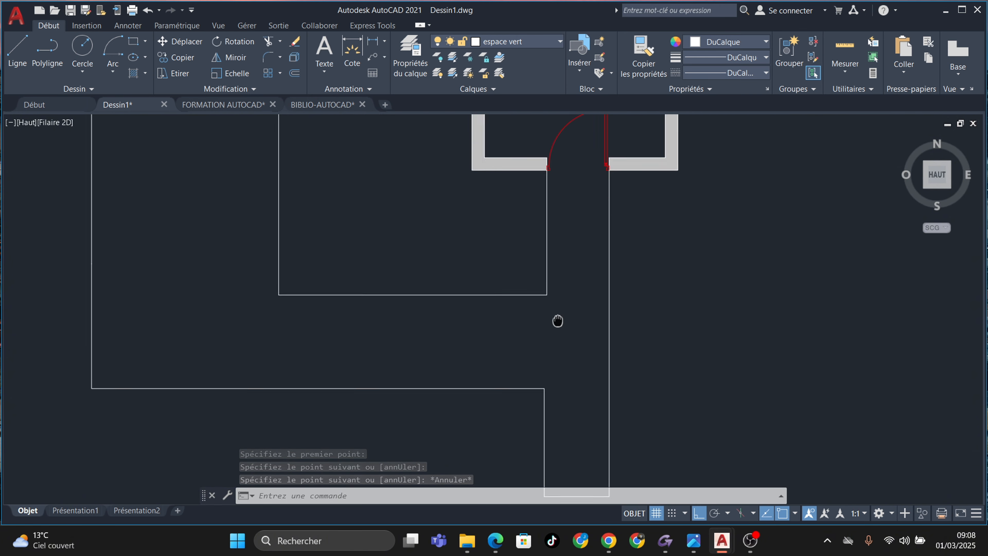
scroll(558, 321, "down", 3)
scroll(569, 353, "up", 3)
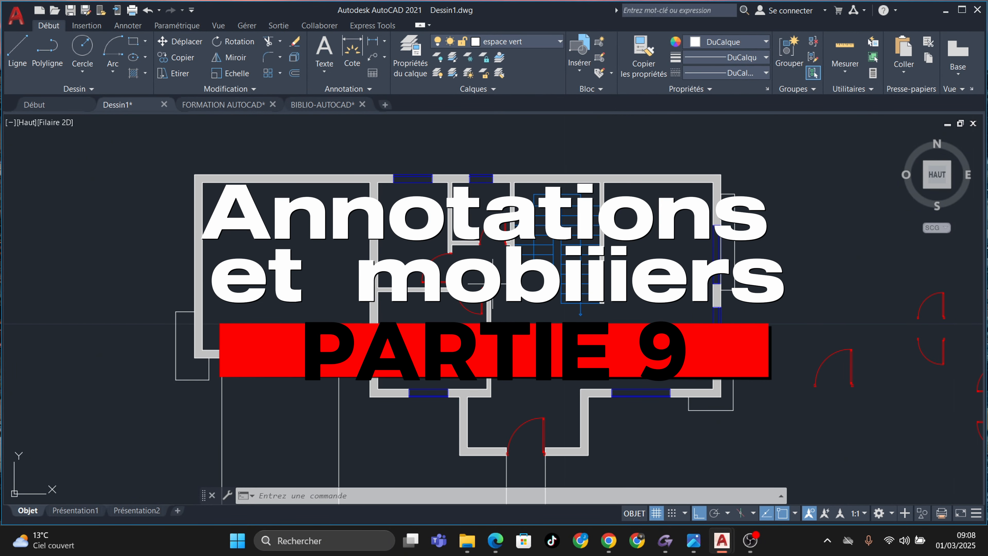
middle_click_drag(492, 284, 485, 318)
scroll(372, 325, "up", 2)
middle_click_drag(408, 287, 416, 317)
scroll(415, 317, "down", 2)
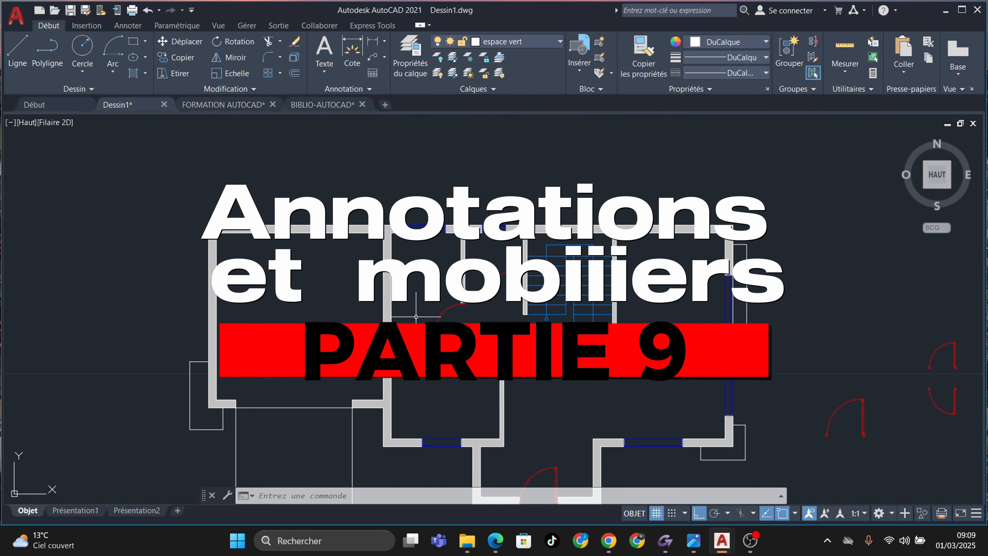
scroll(388, 269, "up", 2)
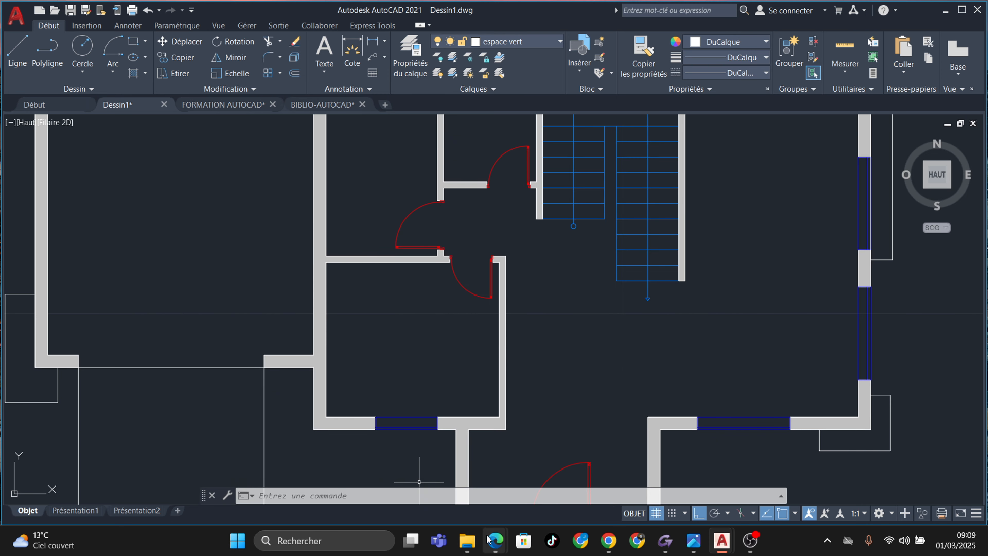
Examine the paving, room names, furniture and dimensions in the reference plan Drawing1-Layout2.pdf, and return to the drawing in AutoCAD
mouse_move(488, 539)
left_click(448, 475)
scroll(287, 240, "down", 3)
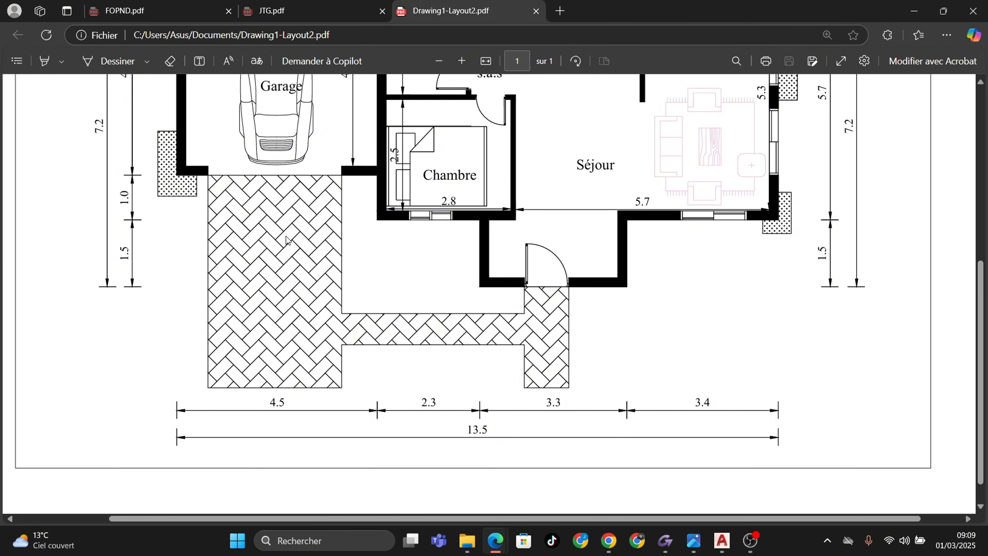
scroll(287, 240, "up", 3)
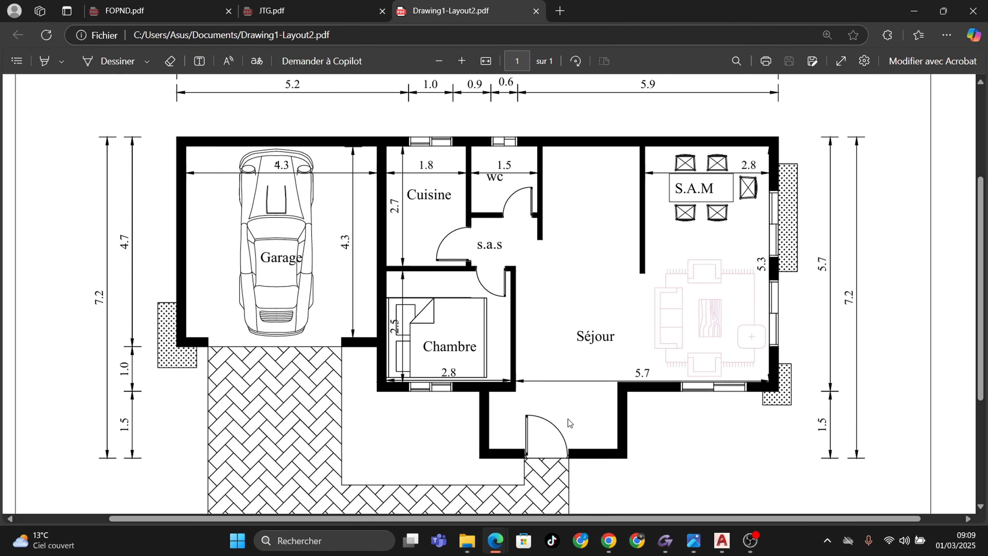
scroll(568, 424, "up", 1)
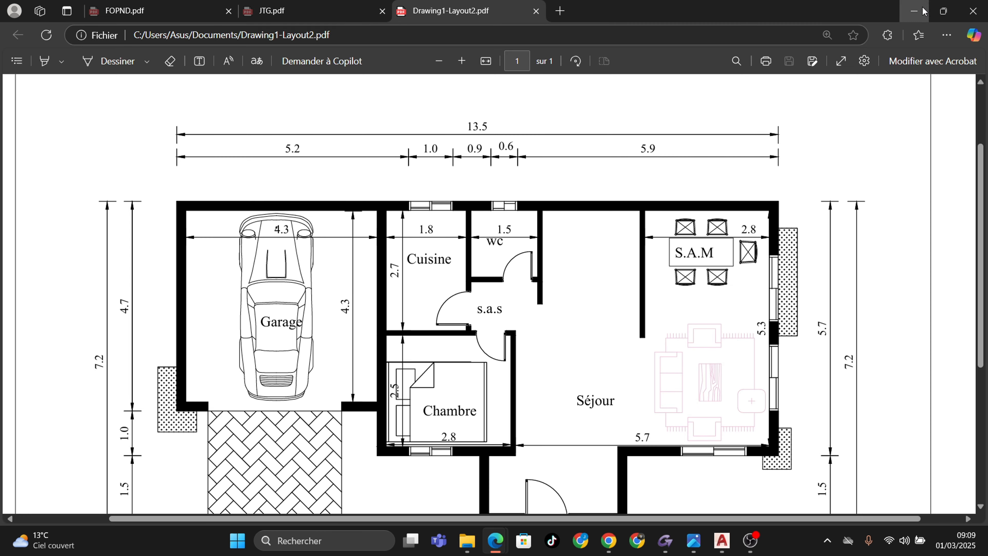
left_click(925, 11)
scroll(422, 287, "up", 2)
scroll(423, 287, "down", 2)
scroll(459, 306, "up", 2)
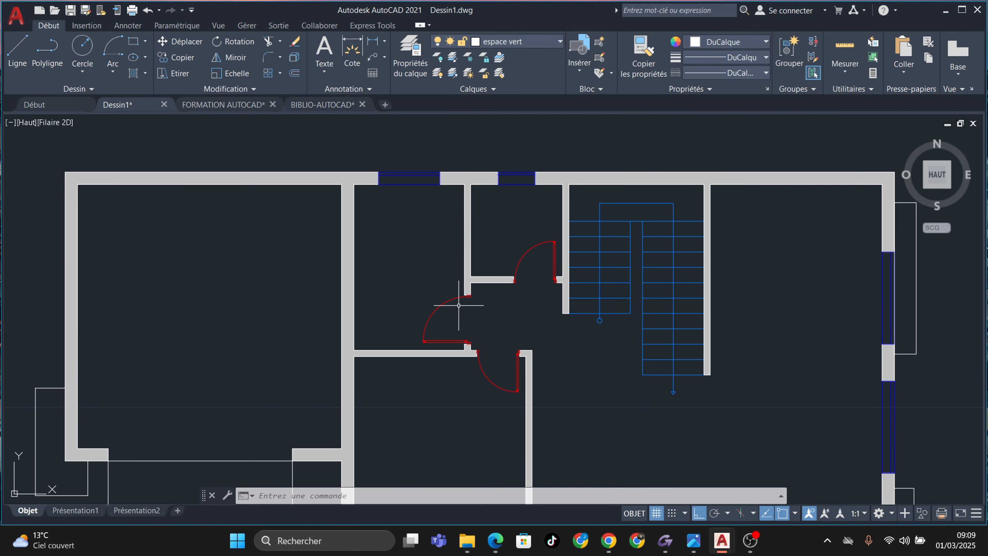
Examine the garage, the interior rooms with their doors, and the stairs in the house floor plan
scroll(459, 305, "down", 2)
middle_click_drag(315, 289, 295, 265)
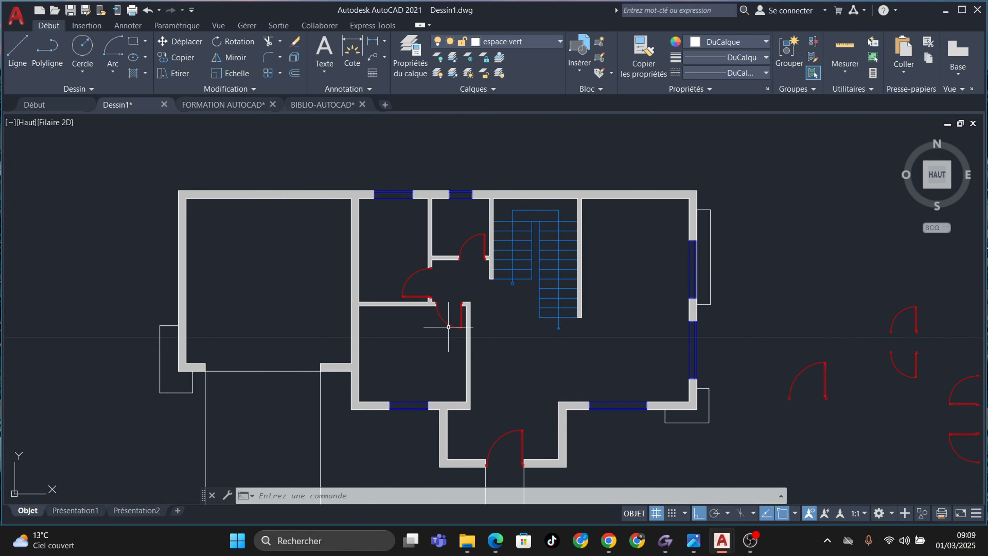
scroll(454, 332, "up", 2)
middle_click_drag(445, 332, 424, 358)
scroll(342, 296, "down", 3)
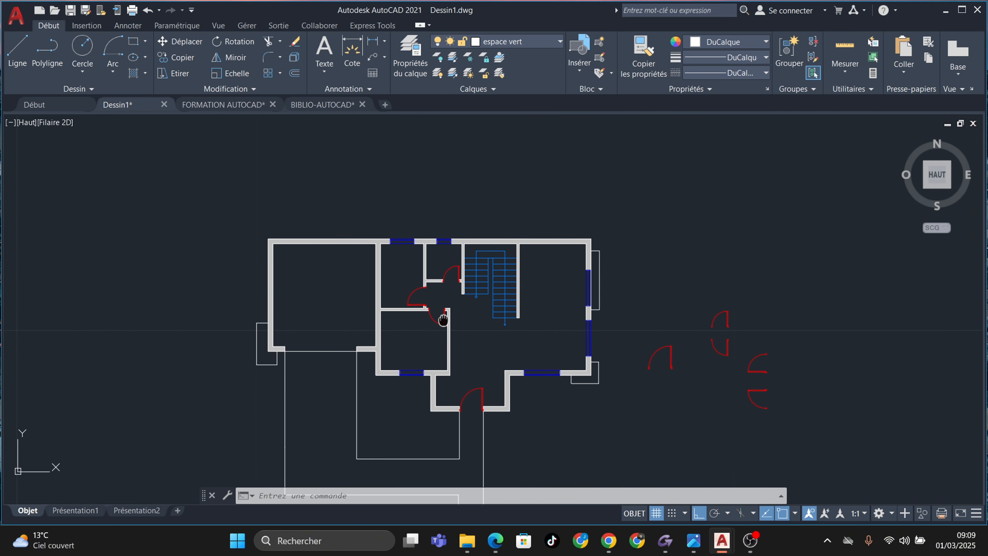
scroll(339, 291, "up", 2)
scroll(335, 320, "up", 3)
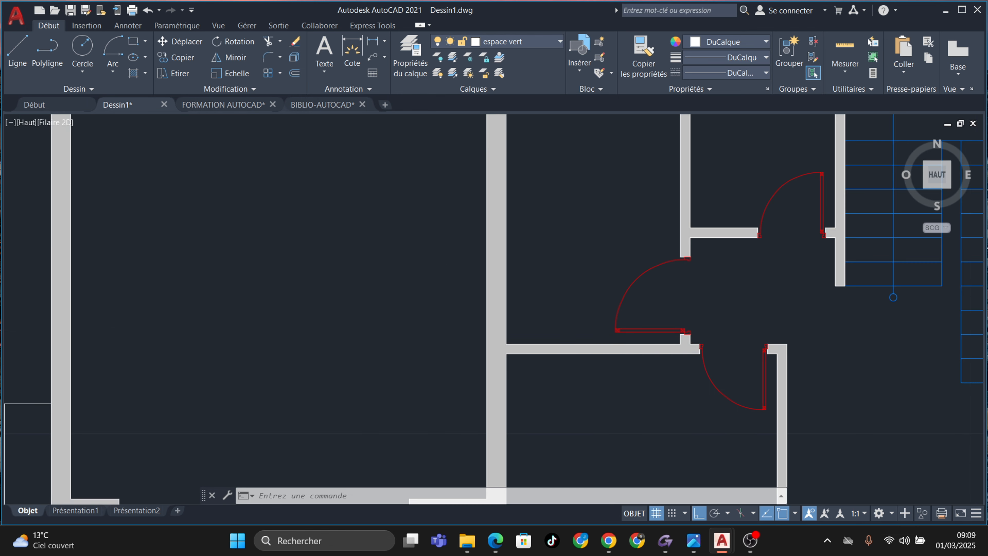
scroll(326, 335, "down", 3)
middle_click_drag(326, 336, 585, 328)
scroll(457, 282, "up", 2)
scroll(454, 309, "down", 3)
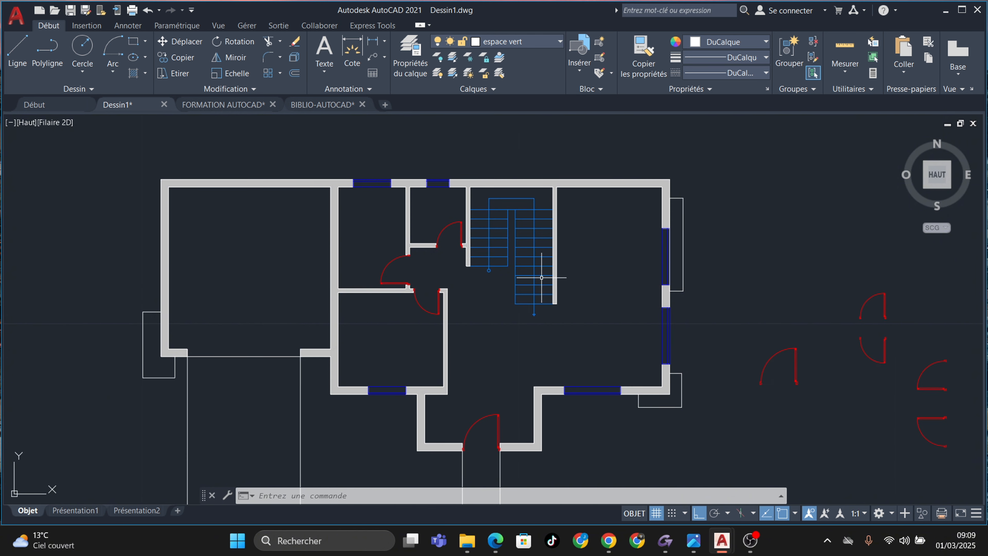
key("Escape")
middle_click_drag(333, 237, 342, 254)
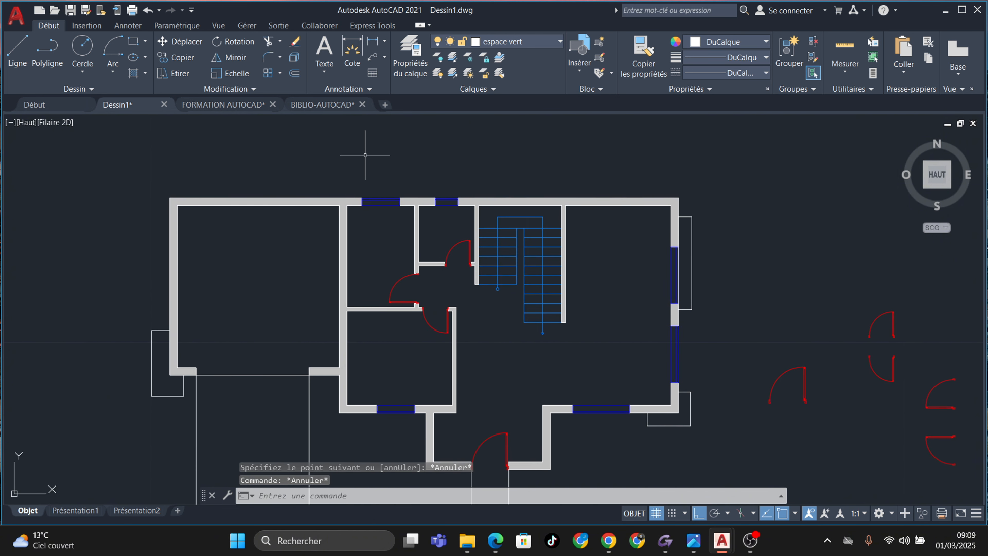
key("Escape")
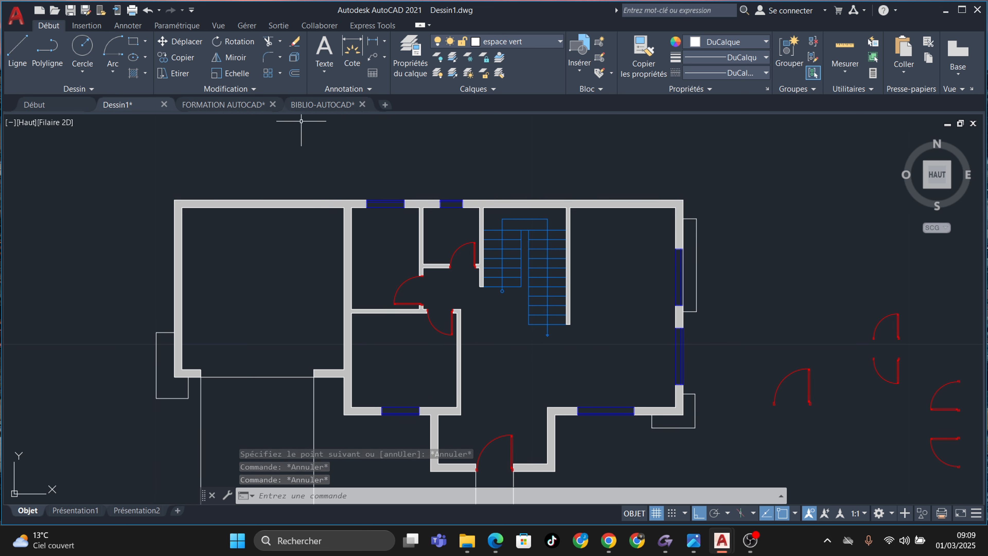
In the BIBLIO-AUTOCAD library drawing, copy the grey top-view car with the small circle on its rear, between the other grey car and the blue one
left_click(323, 104)
scroll(413, 253, "down", 5)
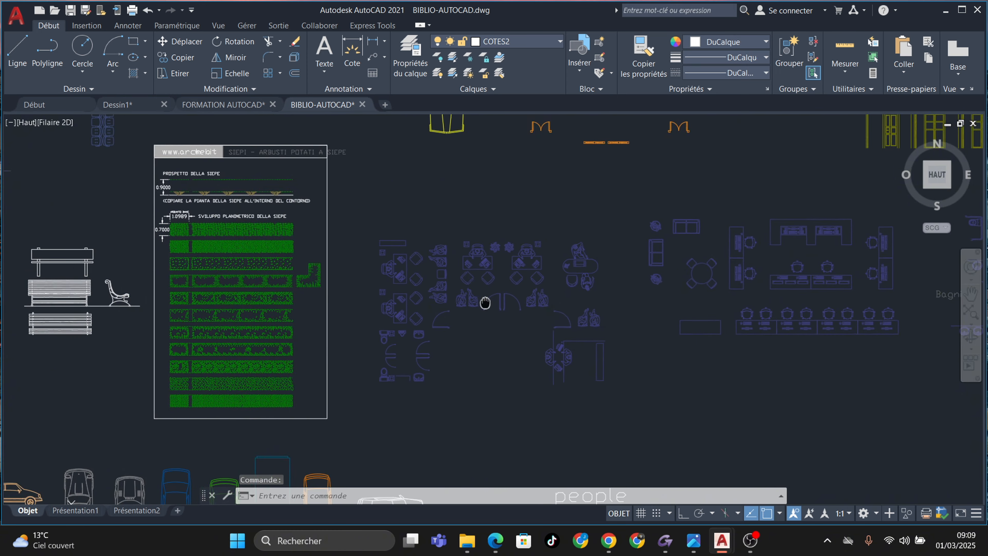
scroll(335, 340, "up", 5)
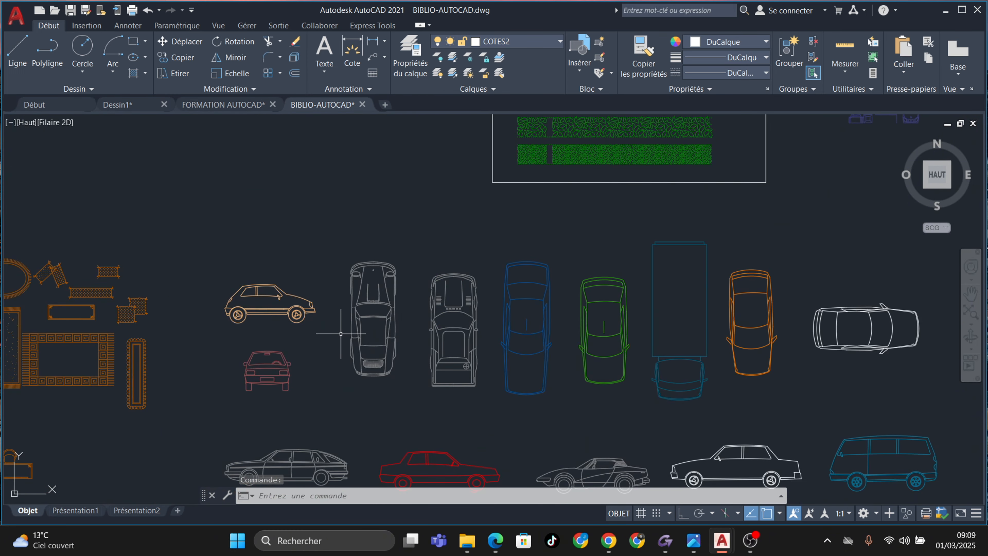
scroll(403, 311, "up", 4)
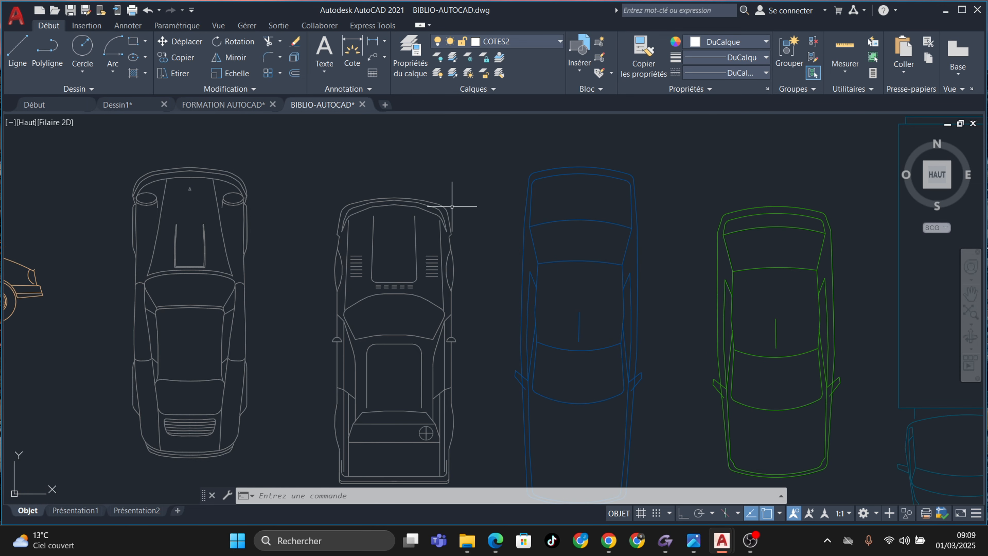
scroll(461, 192, "down", 2)
left_click(466, 197)
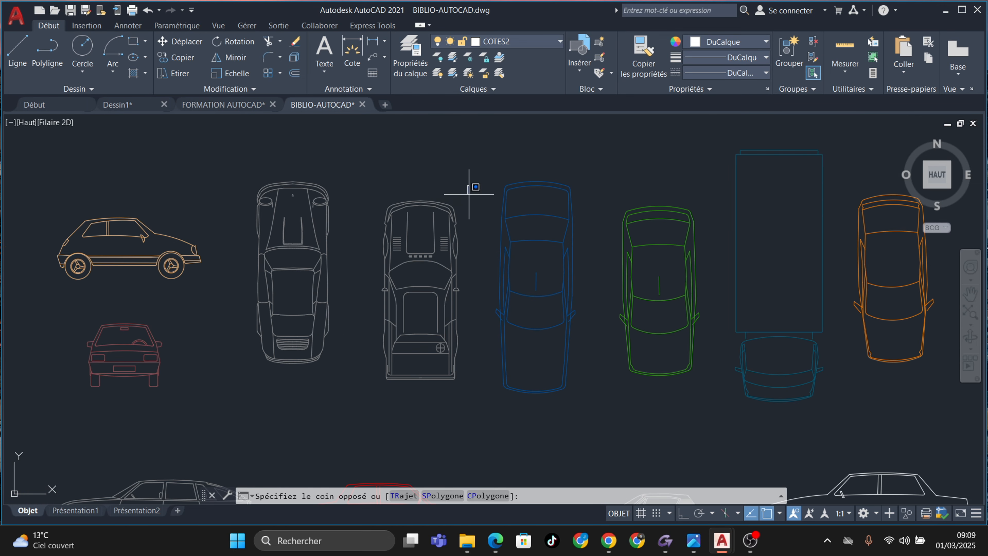
left_click(416, 371)
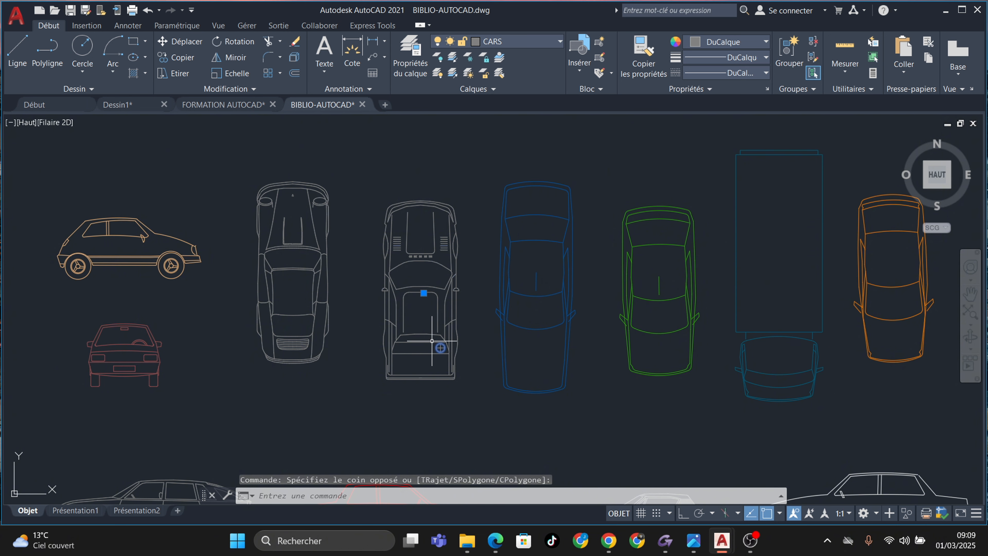
key("ctrl+c")
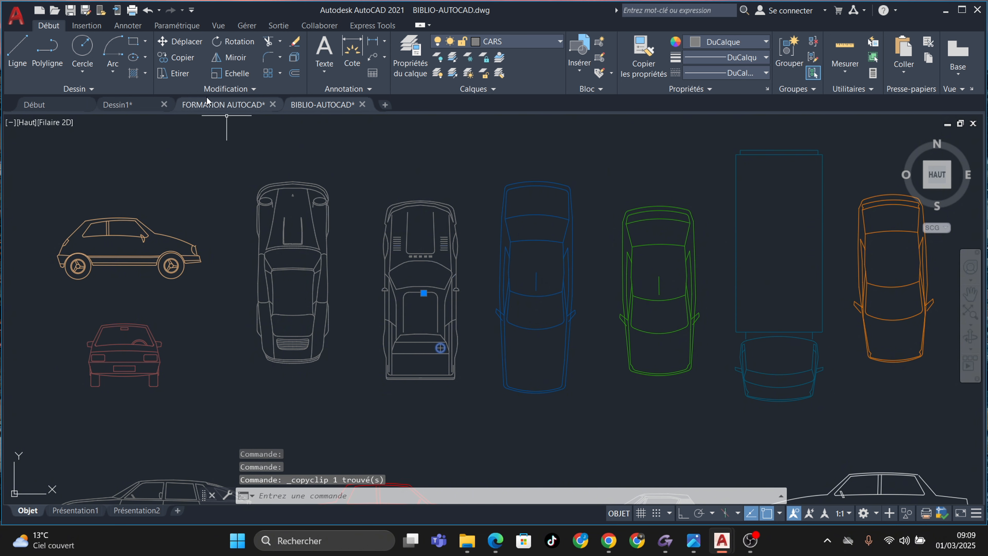
Paste the copied car into the garage of Dessin1, just inside the garage opening, and shift it slightly toward the garage's upper right
left_click(118, 105)
key("ctrl+v")
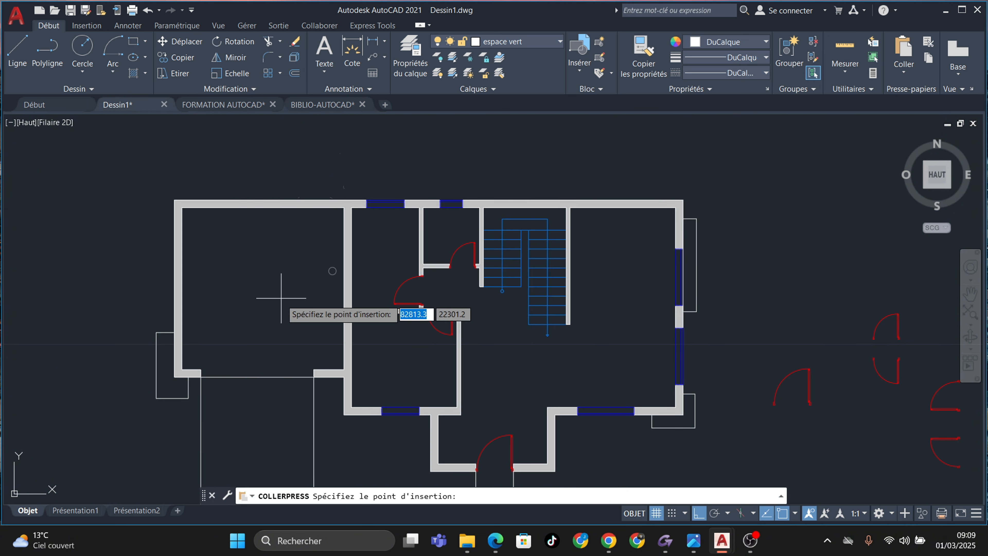
left_click(221, 379)
left_click(251, 300)
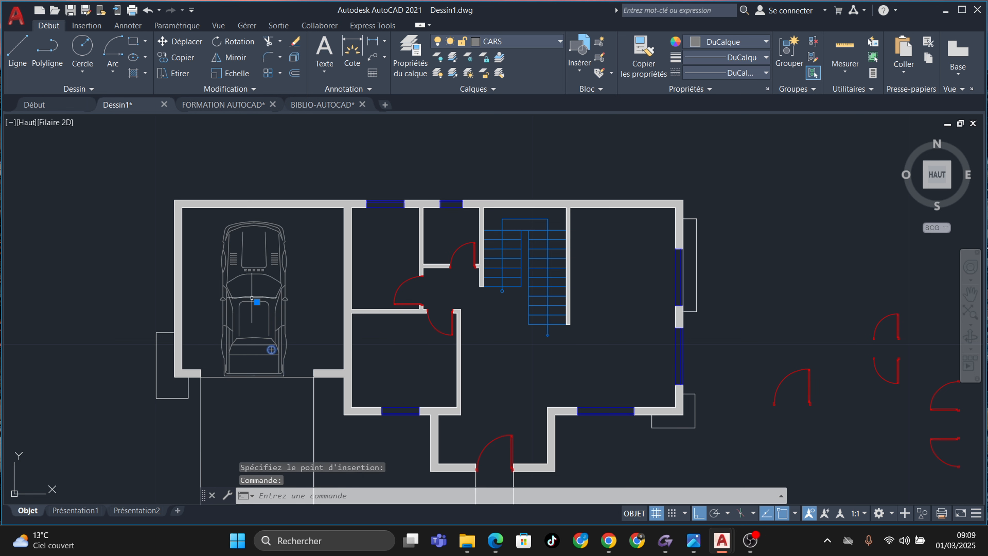
left_click(255, 308)
key("Escape")
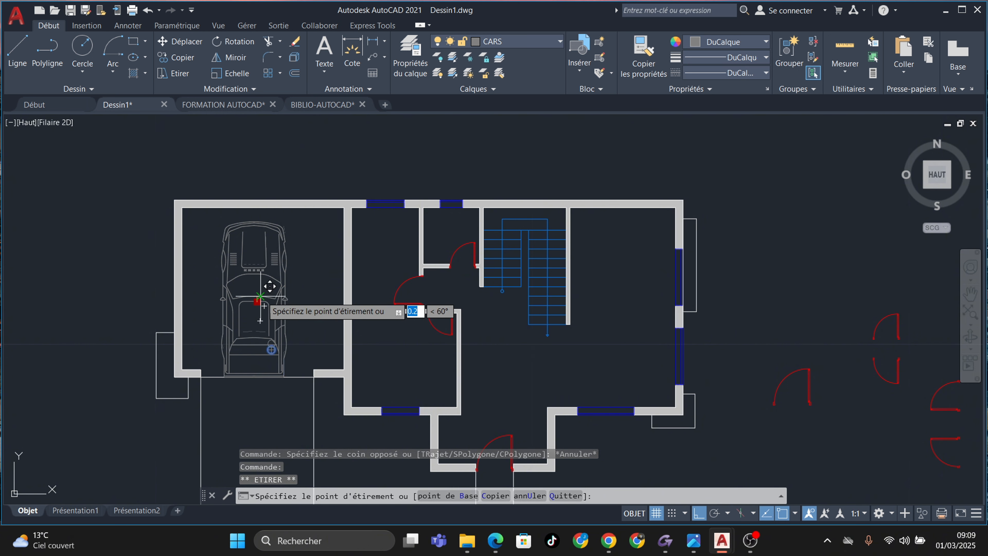
left_click(262, 296)
scroll(260, 296, "up", 4)
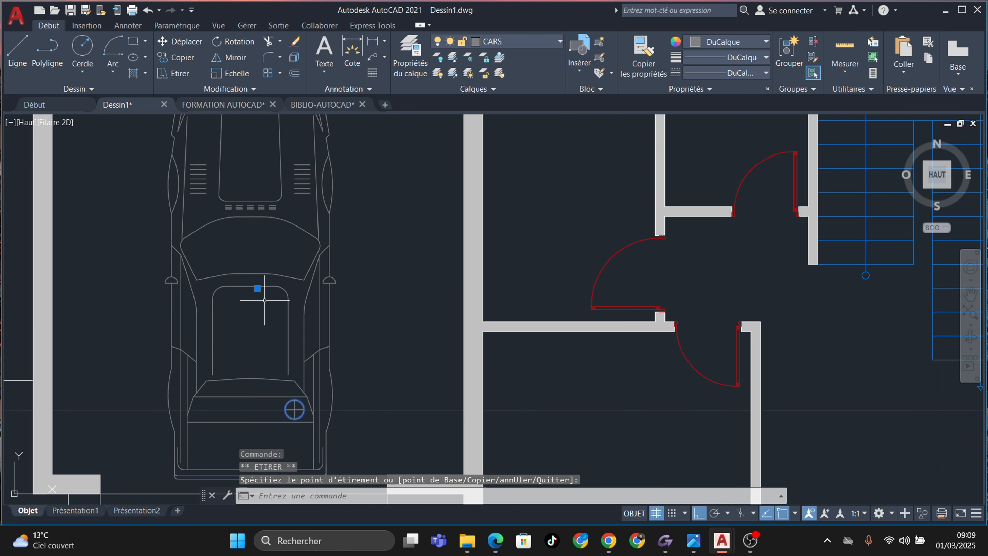
scroll(264, 288, "down", 2)
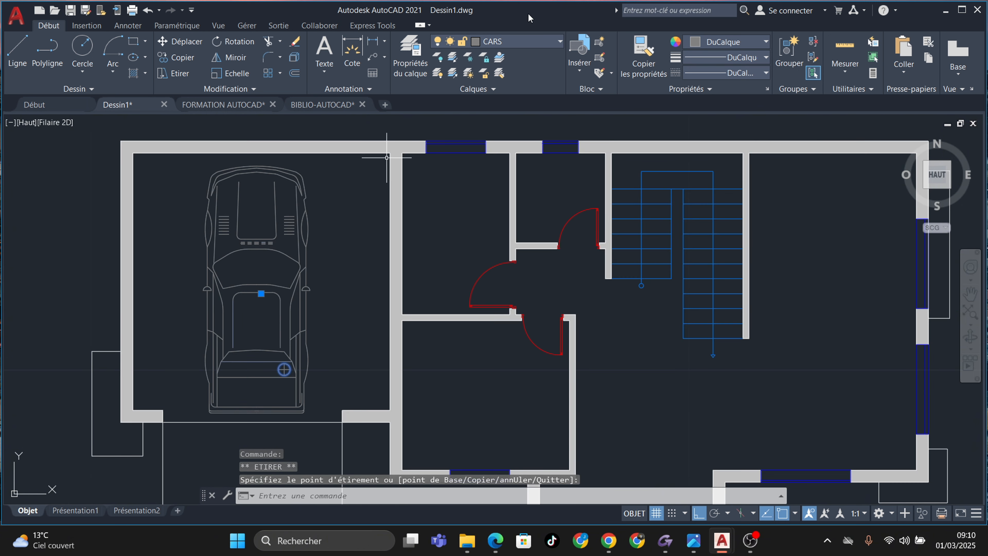
Assign the car in the garage to the layer 8.amenagement and clear the selection
left_click(536, 42)
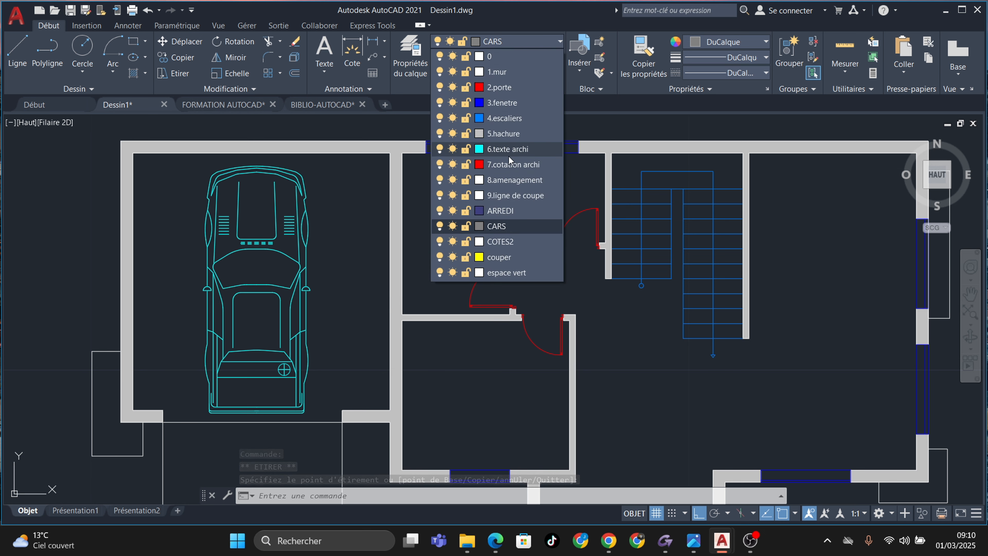
left_click(515, 180)
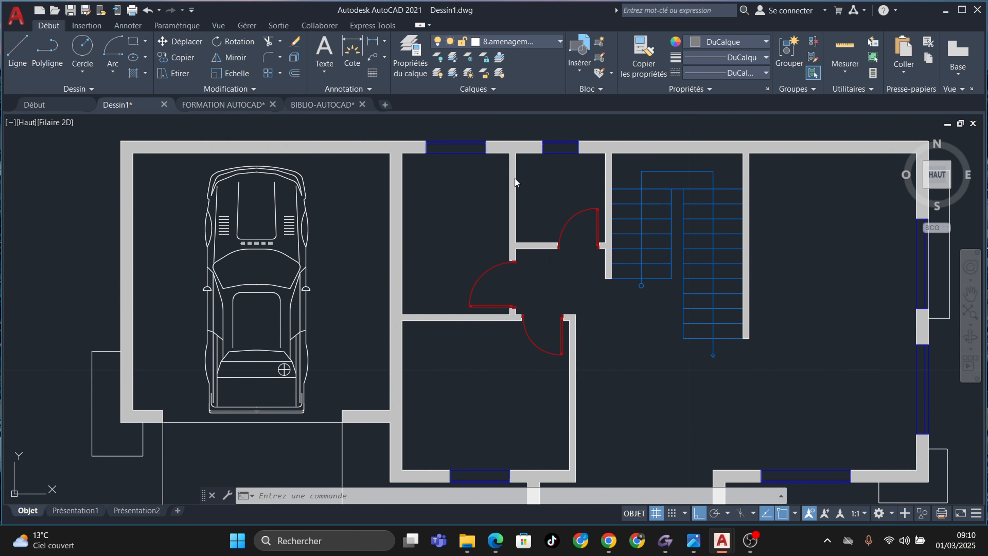
key("Escape")
key("Escape")
Return to the BIBLIO-AUTOCAD library and examine its furniture blocks, including the bedroom, living room, bathroom and office layouts
scroll(463, 247, "down", 3)
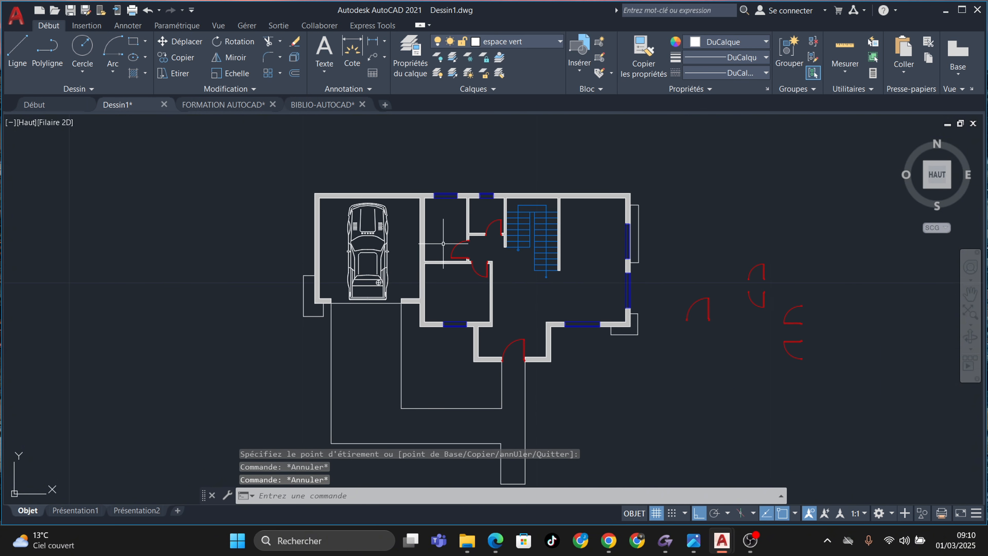
scroll(431, 247, "up", 2)
scroll(448, 304, "up", 2)
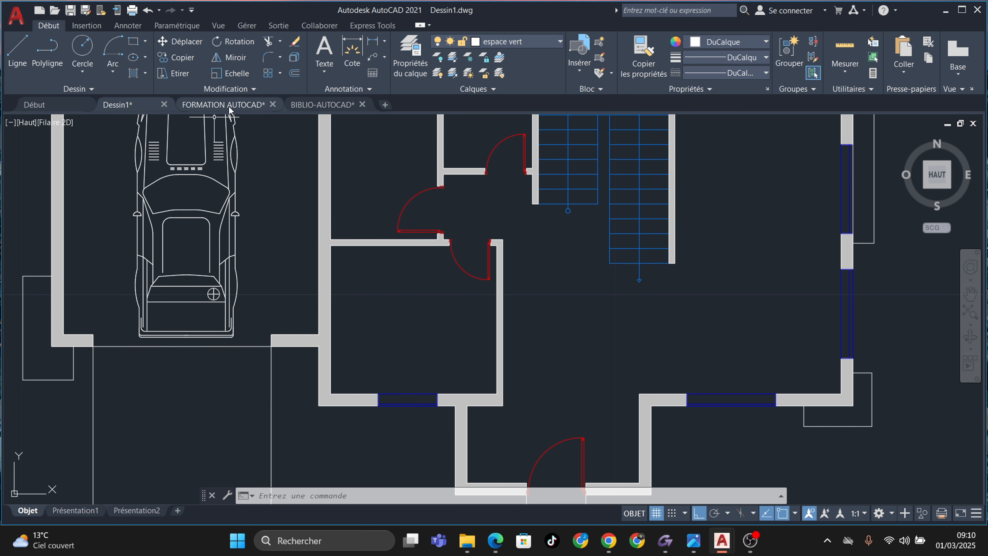
left_click(335, 105)
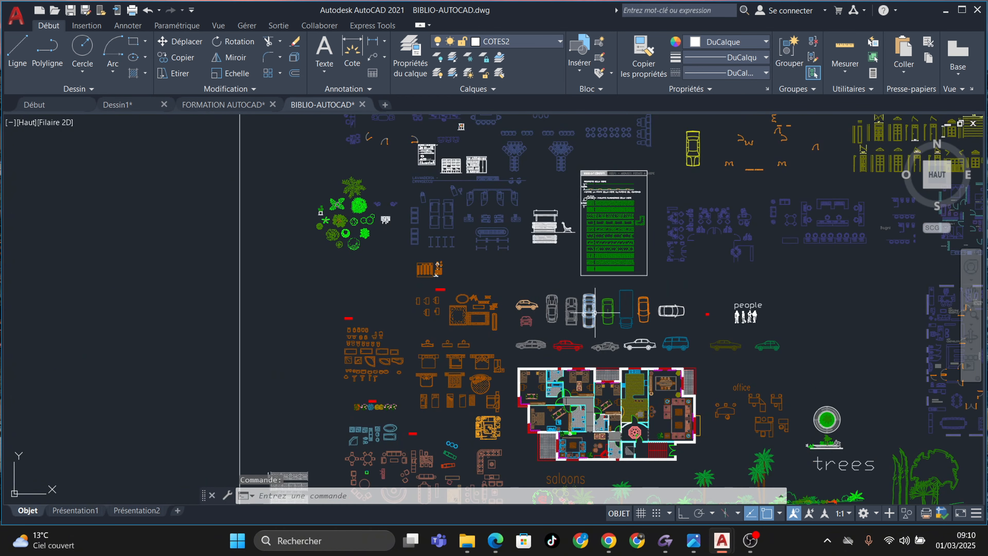
scroll(408, 217, "up", 6)
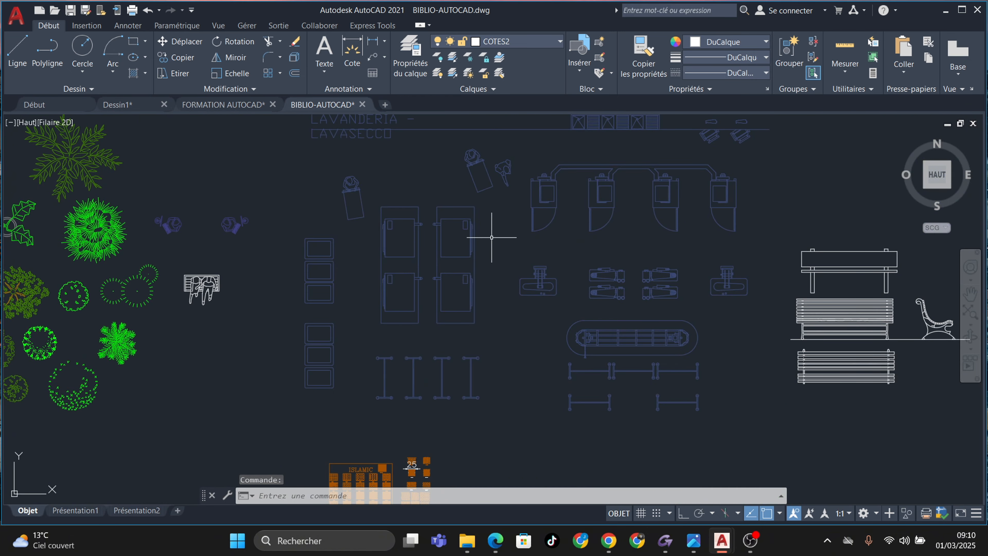
scroll(491, 237, "down", 8)
scroll(536, 260, "up", 4)
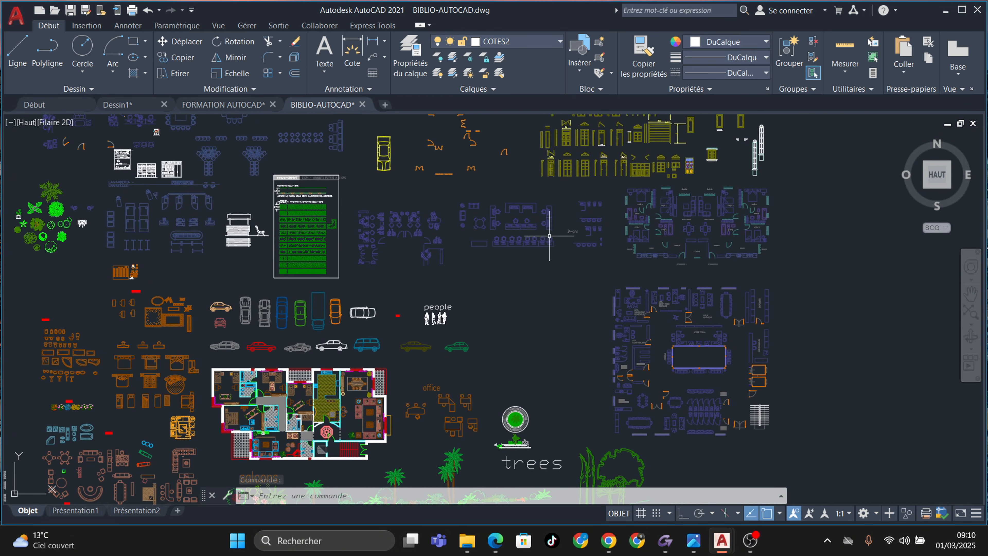
scroll(549, 236, "up", 5)
scroll(430, 254, "down", 3)
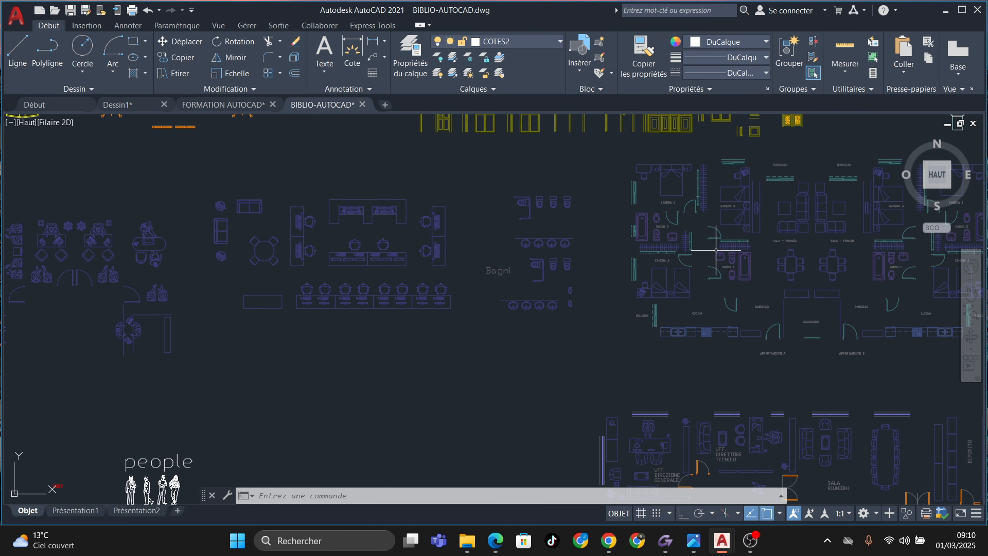
scroll(716, 251, "up", 4)
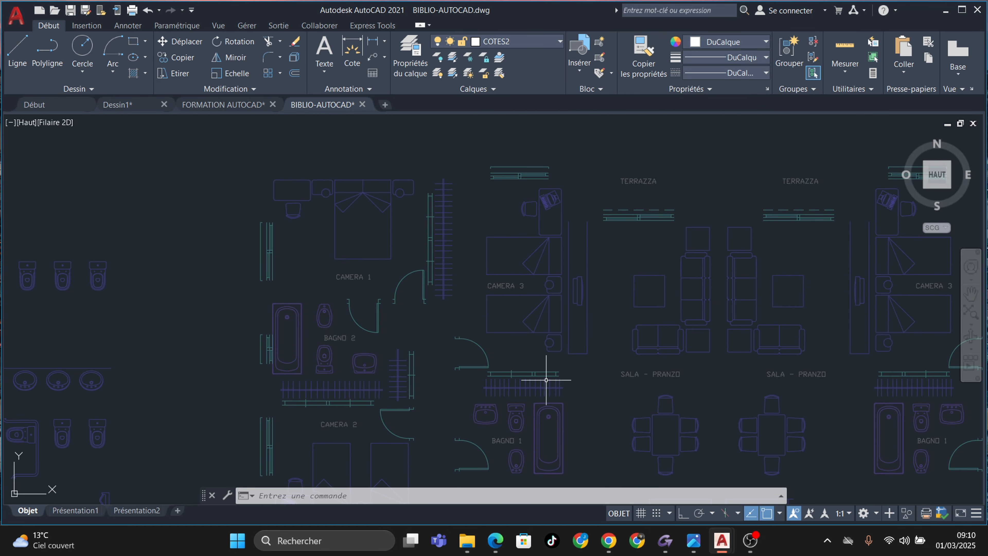
scroll(554, 241, "up", 5)
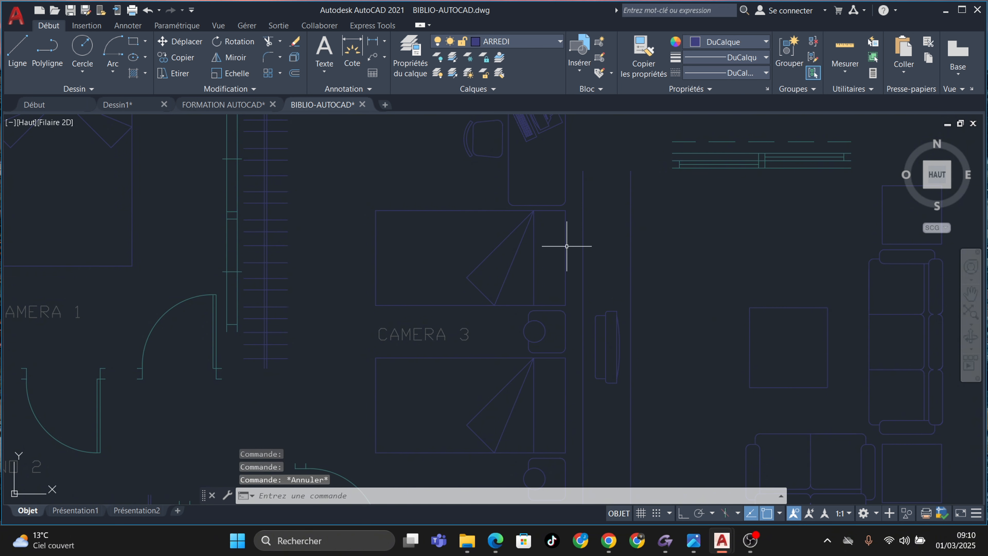
scroll(577, 237, "down", 5)
middle_click_drag(565, 248, 287, 222)
scroll(258, 203, "down", 5)
middle_click_drag(397, 221, 482, 121)
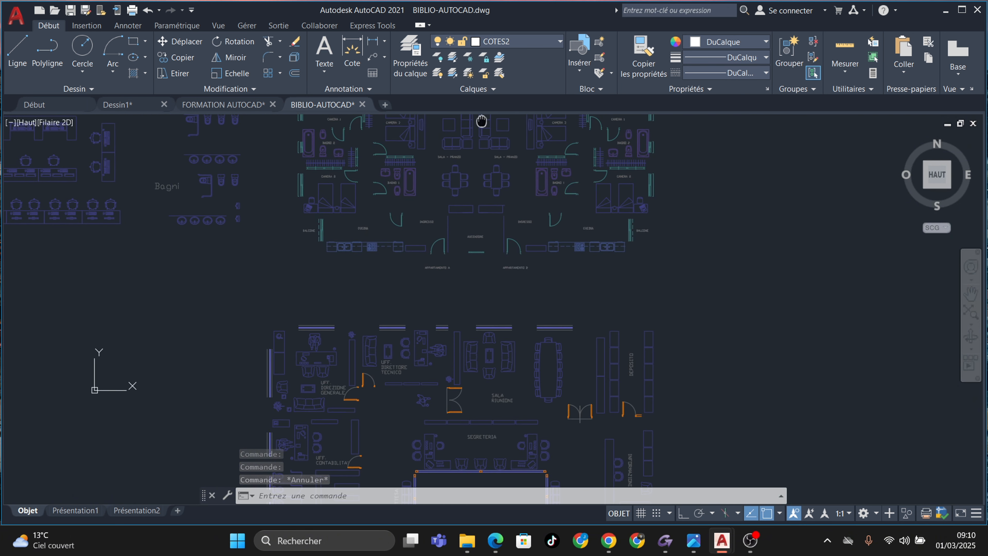
middle_click_drag(454, 338, 499, 212)
middle_click_drag(510, 315, 536, 168)
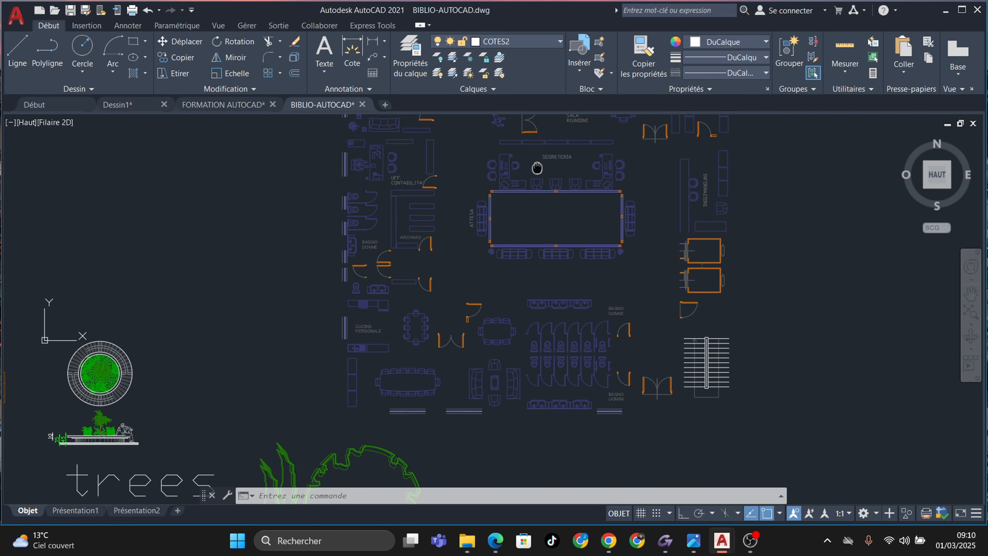
Look through the library's block collections below the office layout, from the trees and people to the framed sanitary fixtures
scroll(526, 283, "down", 8)
scroll(545, 335, "up", 8)
scroll(607, 326, "down", 8)
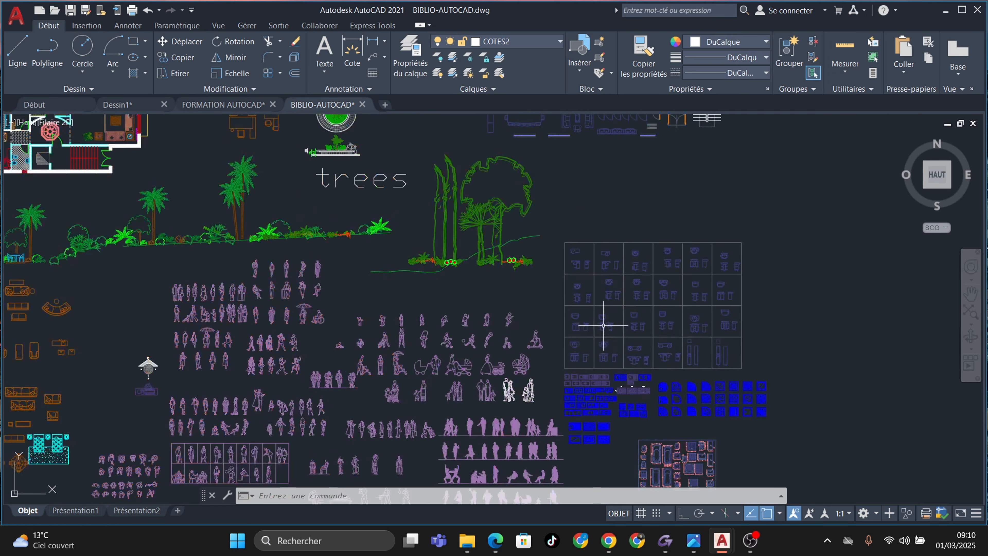
scroll(619, 325, "up", 12)
scroll(518, 273, "down", 8)
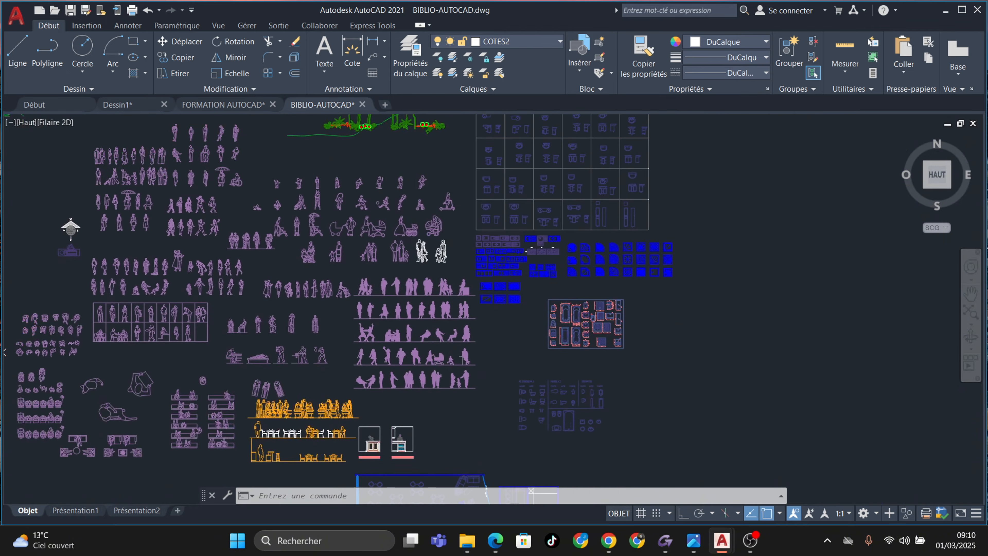
scroll(522, 272, "up", 12)
scroll(511, 261, "down", 8)
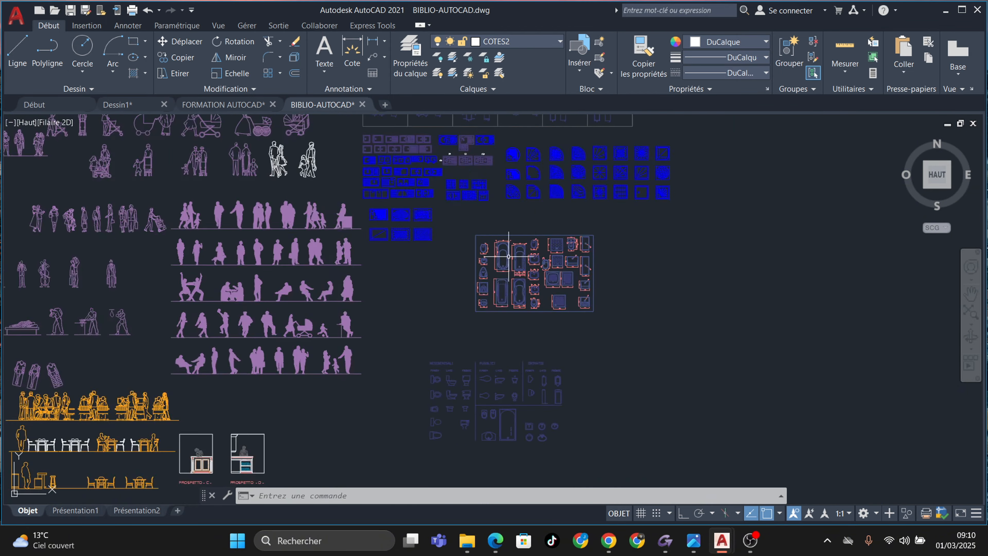
scroll(578, 347, "up", 4)
middle_click_drag(432, 415, 459, 456)
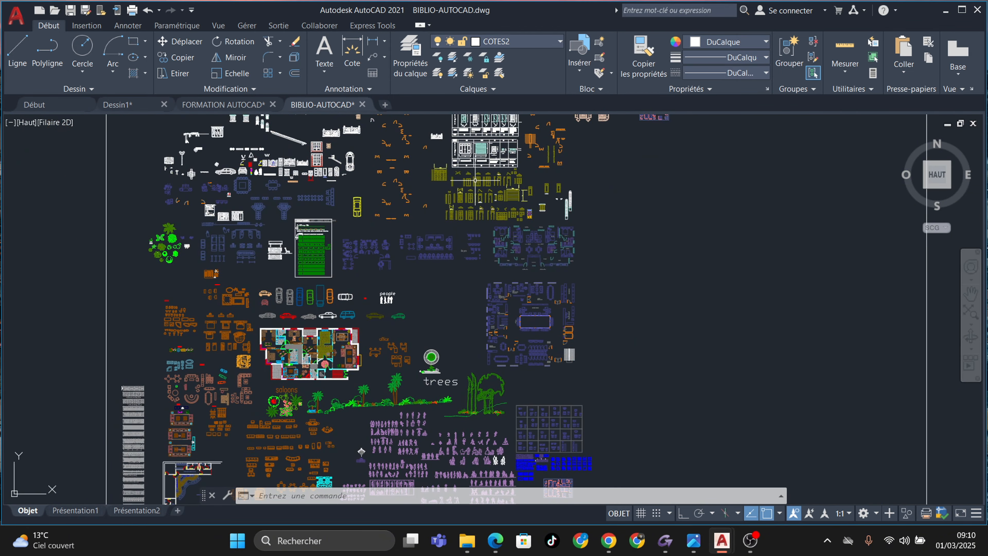
Look through the library's furnished two-apartment plan and the restaurant kitchen layout for usable furniture blocks
middle_click_drag(500, 187, 534, 334)
scroll(533, 240, "up", 6)
scroll(523, 172, "up", 2)
middle_click_drag(522, 172, 394, 345)
scroll(466, 316, "down", 2)
middle_click_drag(701, 343, 409, 289)
middle_click_drag(770, 327, 547, 330)
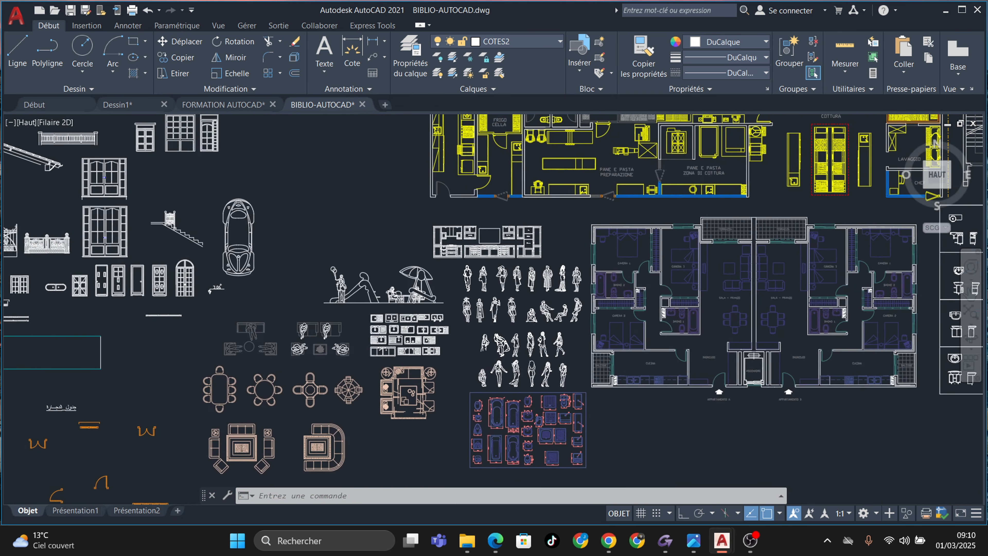
scroll(626, 245, "up", 4)
middle_click_drag(647, 298, 520, 185)
scroll(525, 346, "up", 4)
scroll(387, 345, "down", 9)
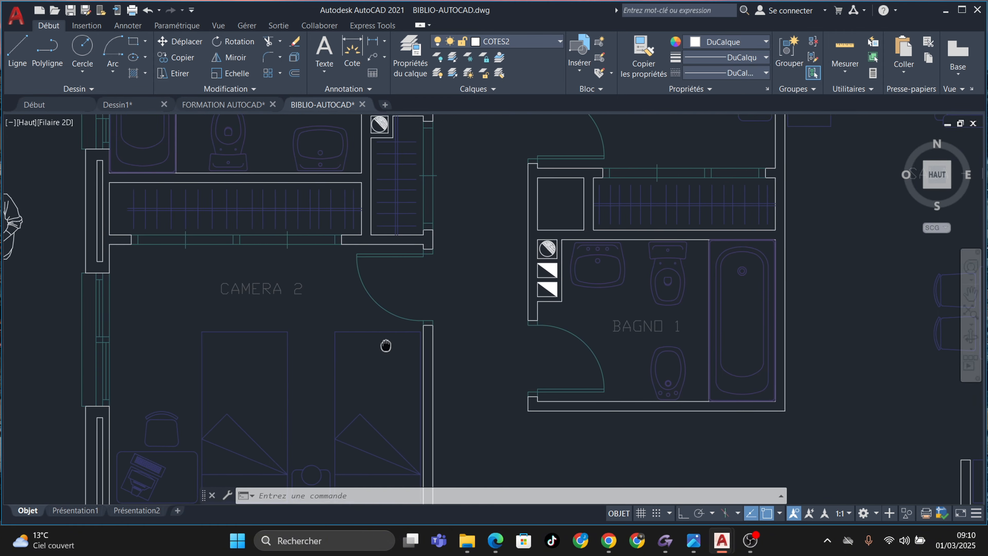
mouse_move(730, 304)
middle_mouse_down()
mouse_move(521, 320)
mouse_move(528, 418)
middle_mouse_up()
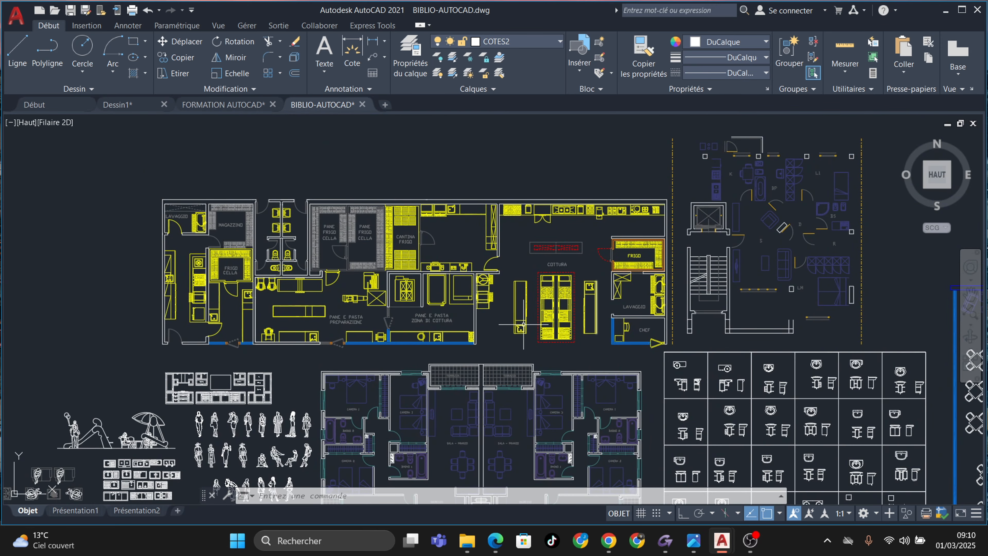
Copy the single bed from room L1 of the furnished apartment layout in the library
scroll(857, 185, "up", 8)
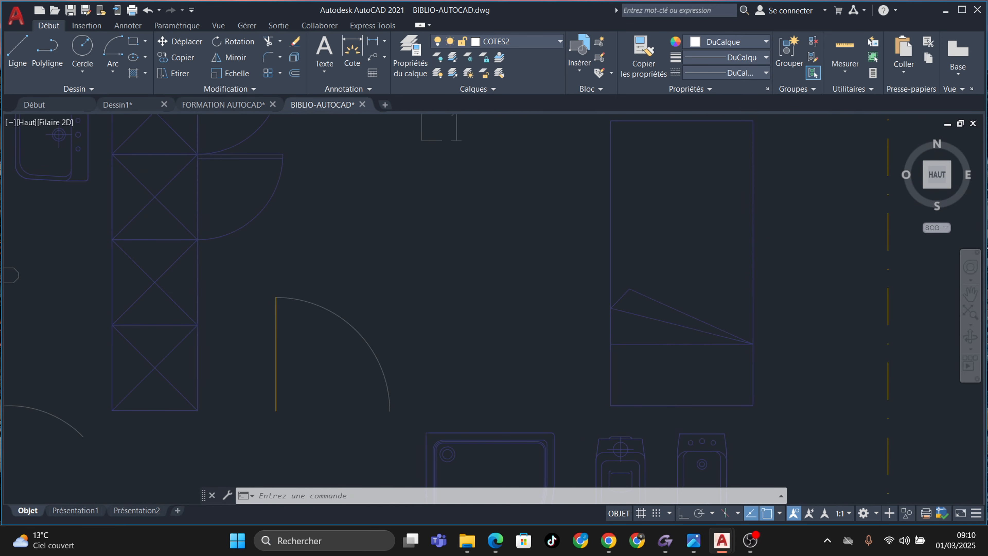
scroll(783, 143, "down", 2)
left_click(780, 130)
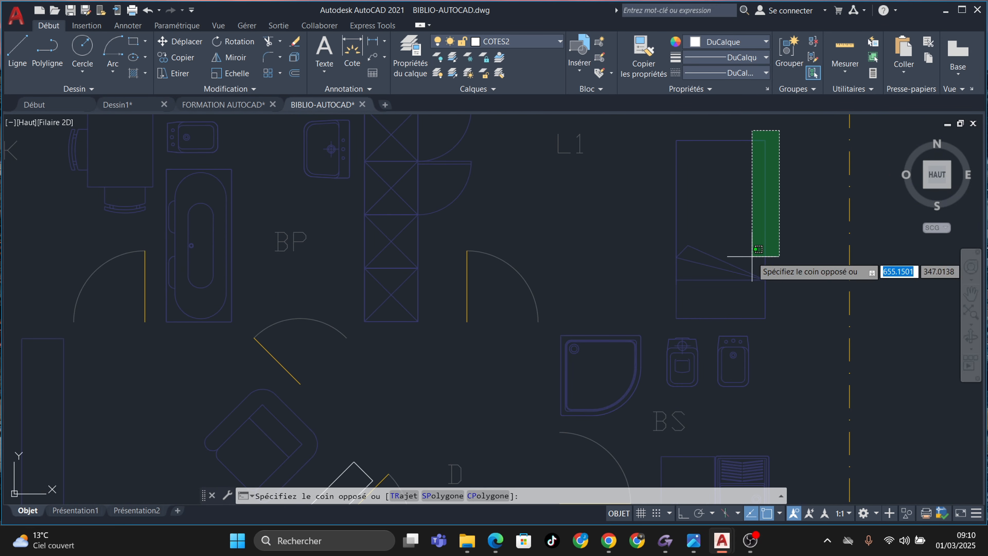
left_click(674, 318)
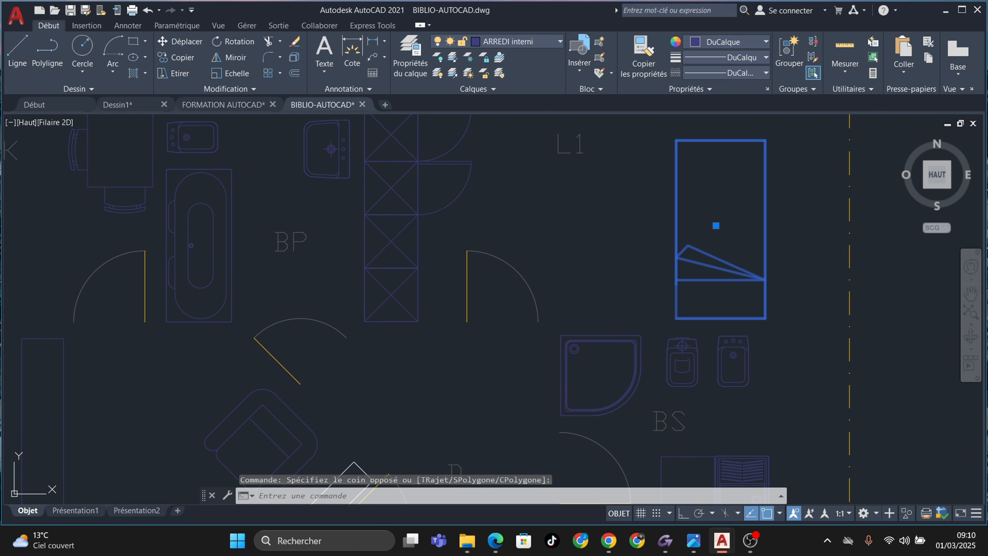
key("ctrl+c")
Paste the copied single bed into the bedroom beside the garage in Dessin1, above the bedroom window
left_click(131, 104)
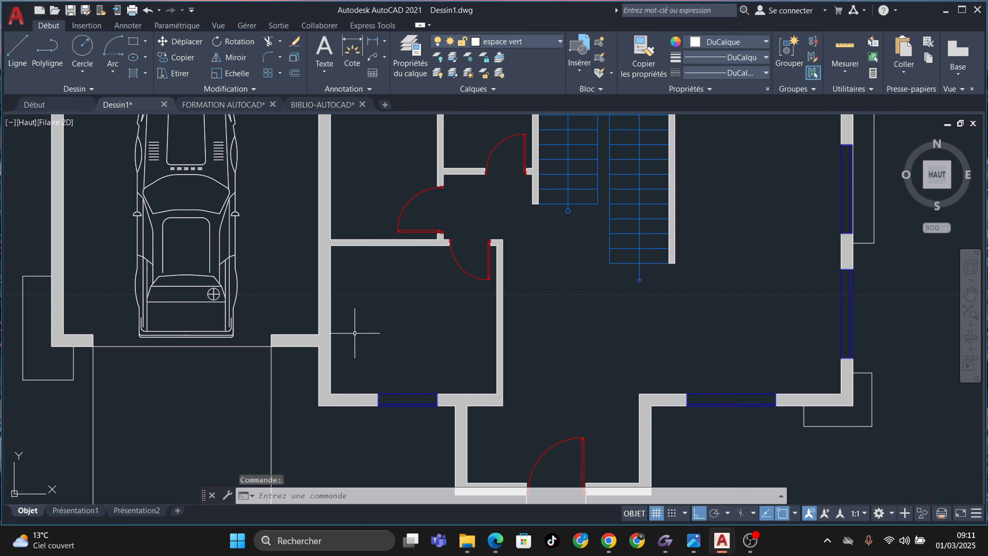
key("ctrl+v")
scroll(377, 368, "up", 2)
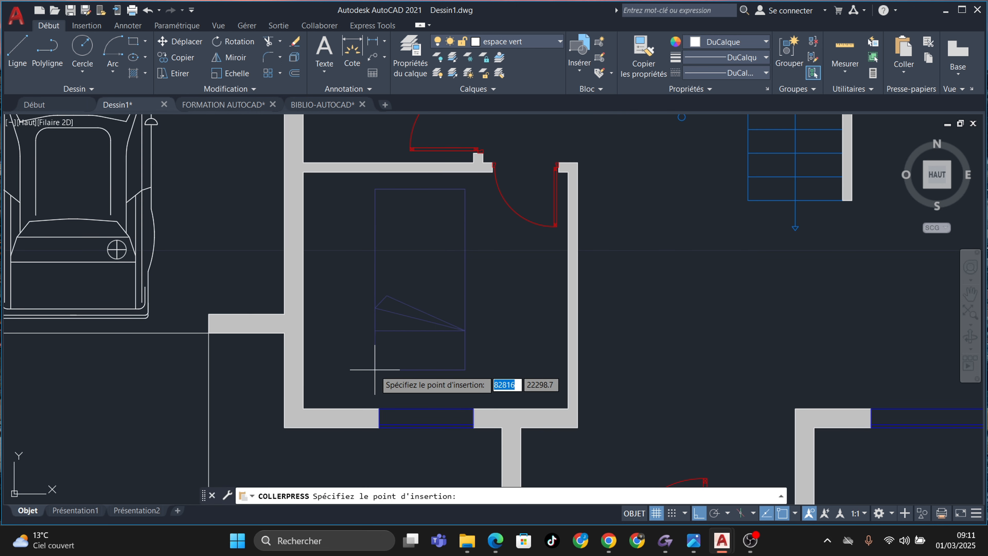
left_click(419, 370)
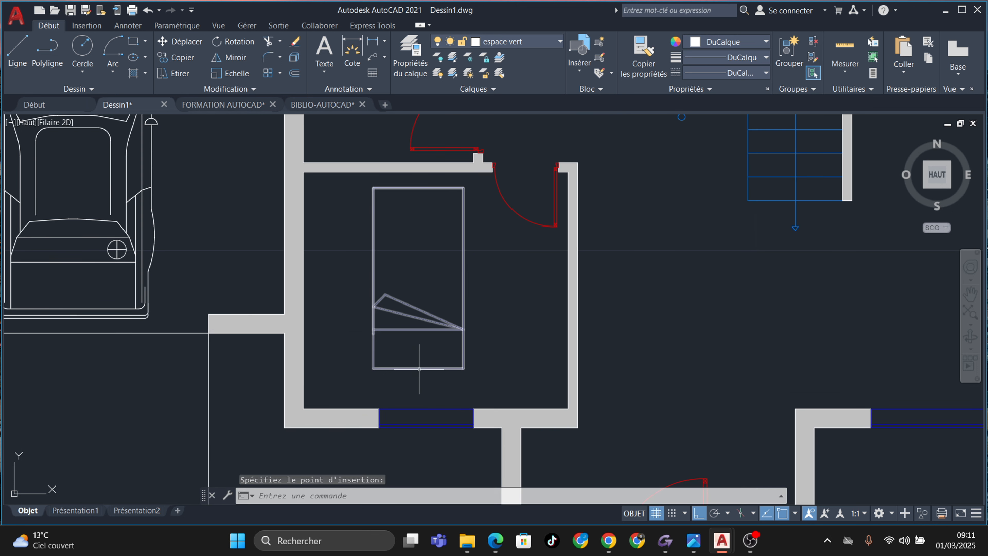
Assign the pasted single bed to the layer 8.amenagement
left_click(415, 328)
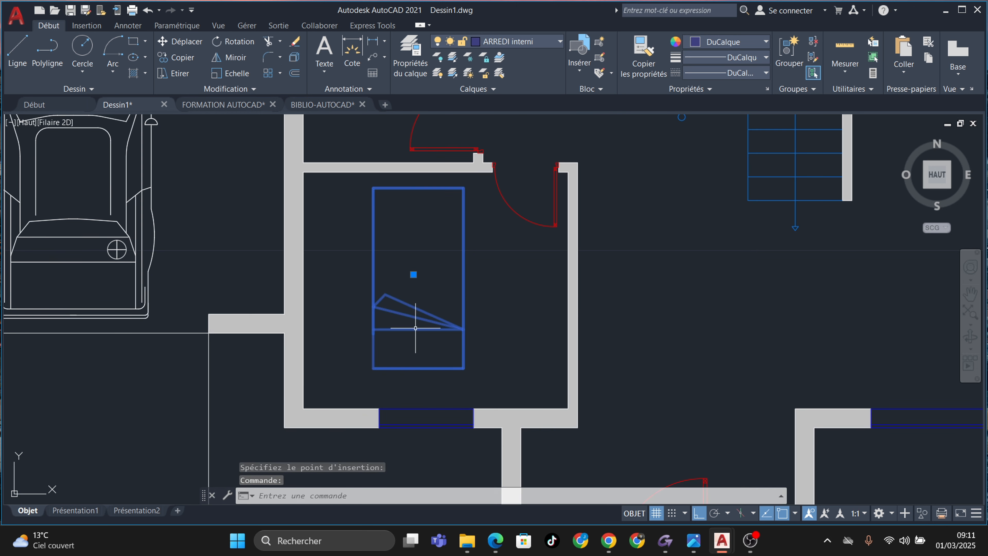
left_click(557, 40)
left_click(525, 179)
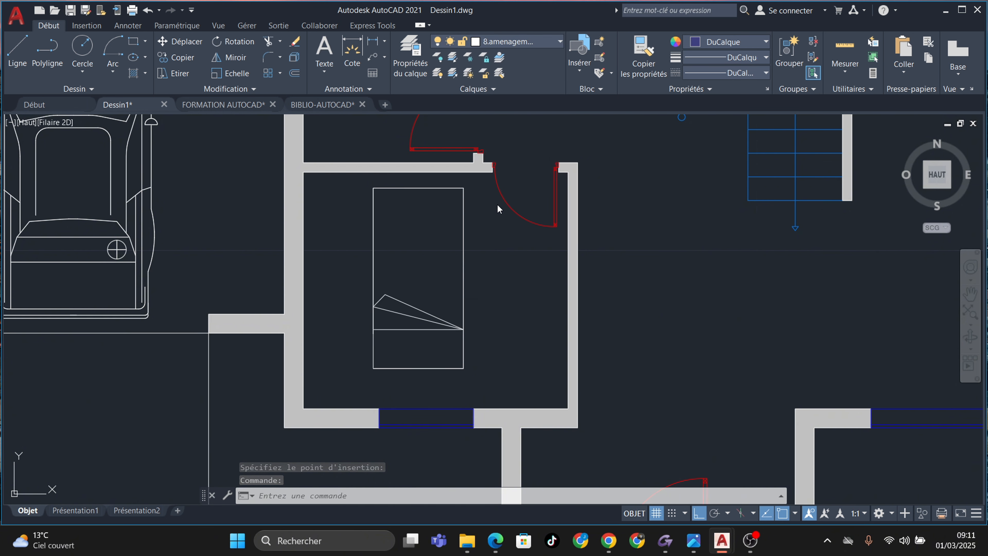
Rotate the single bed to 270° about its centre so its head faces the garage wall
left_click(464, 222)
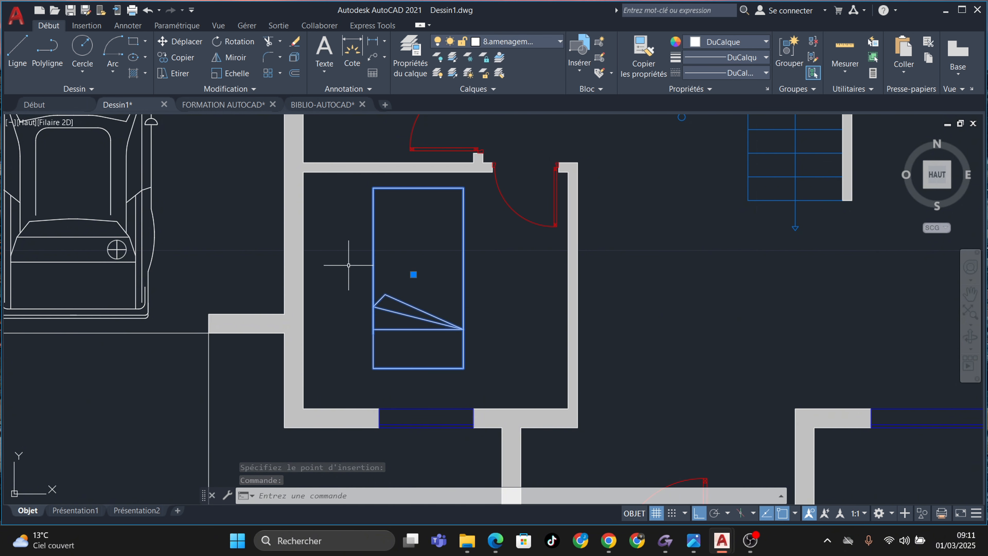
left_click(227, 46)
left_click(409, 272)
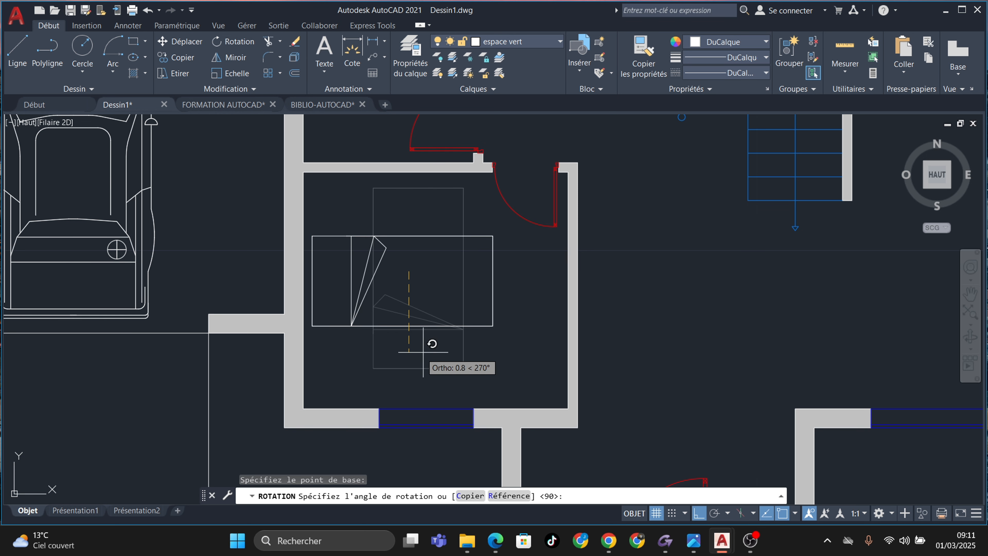
key("Escape")
Switch Ortho off and move the bed freely into the bedroom corner by the garage and window walls, then clear the selection
left_click(380, 324)
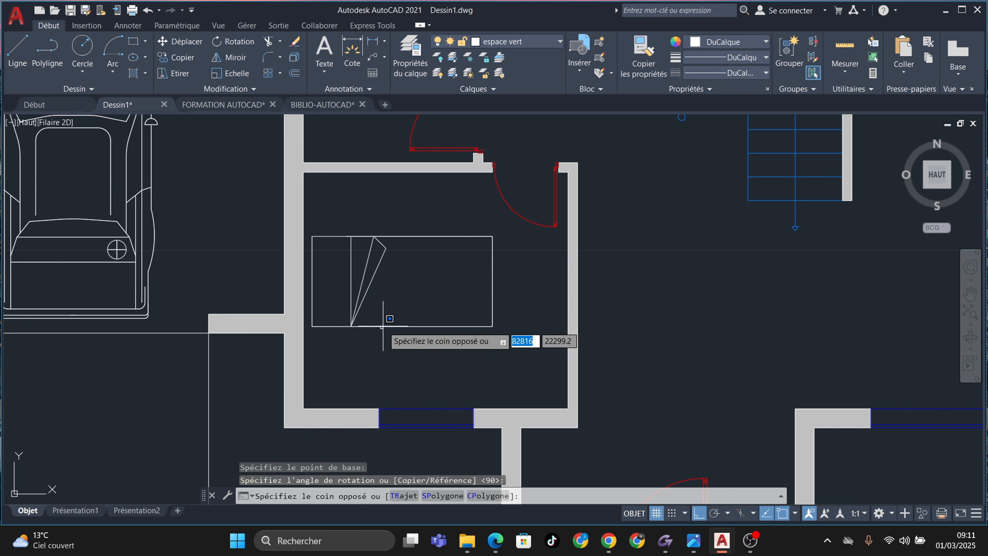
left_click(384, 331)
left_click(385, 327)
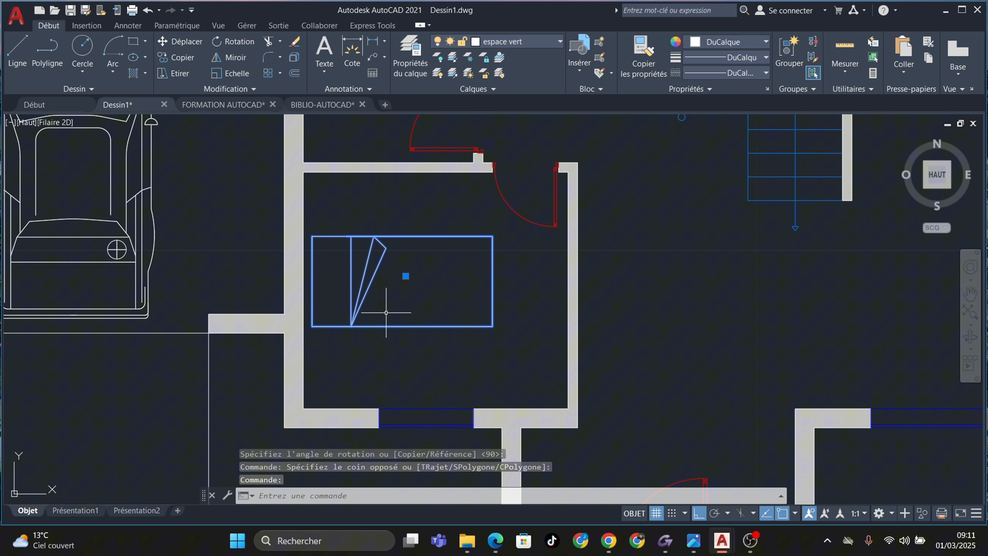
left_click(406, 276)
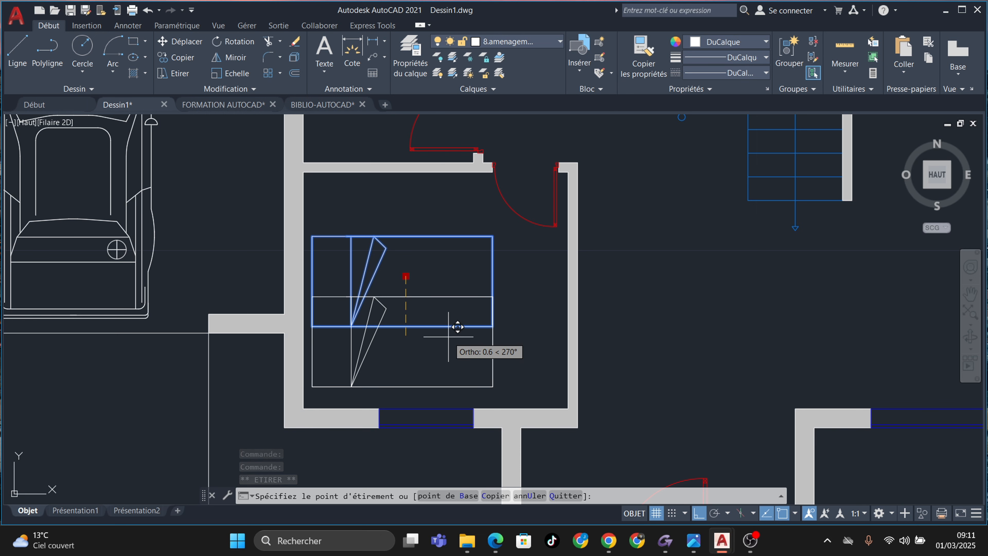
key("F8")
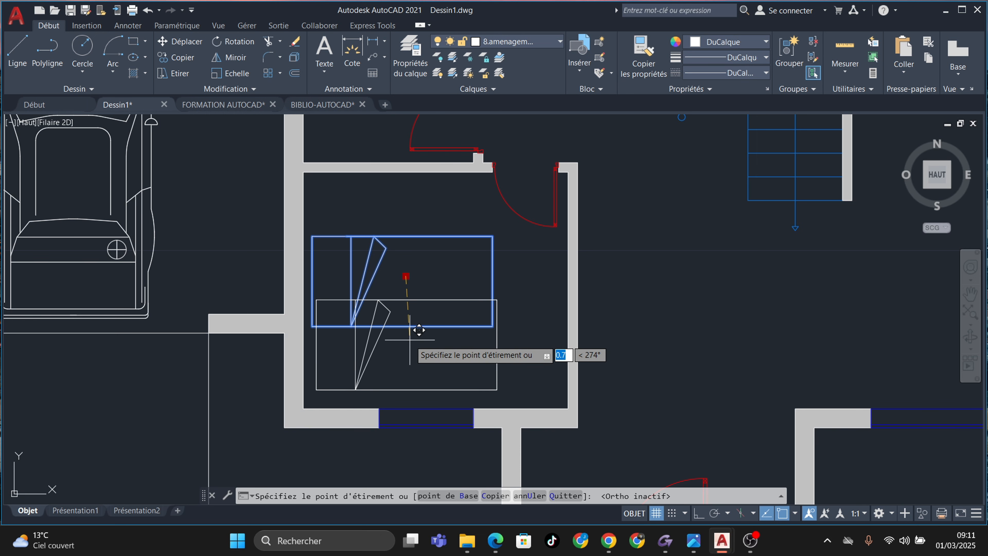
key("Escape")
key("Escape")
Make 1.mur the current layer for drawing in the kitchen above the bedroom
scroll(502, 308, "down", 3)
scroll(498, 304, "up", 2)
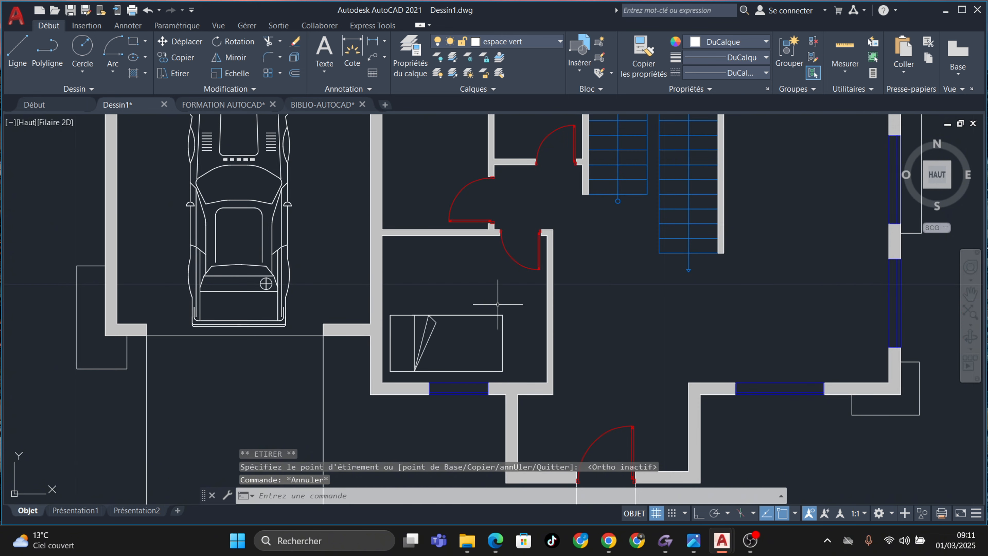
scroll(498, 304, "down", 5)
scroll(460, 252, "up", 6)
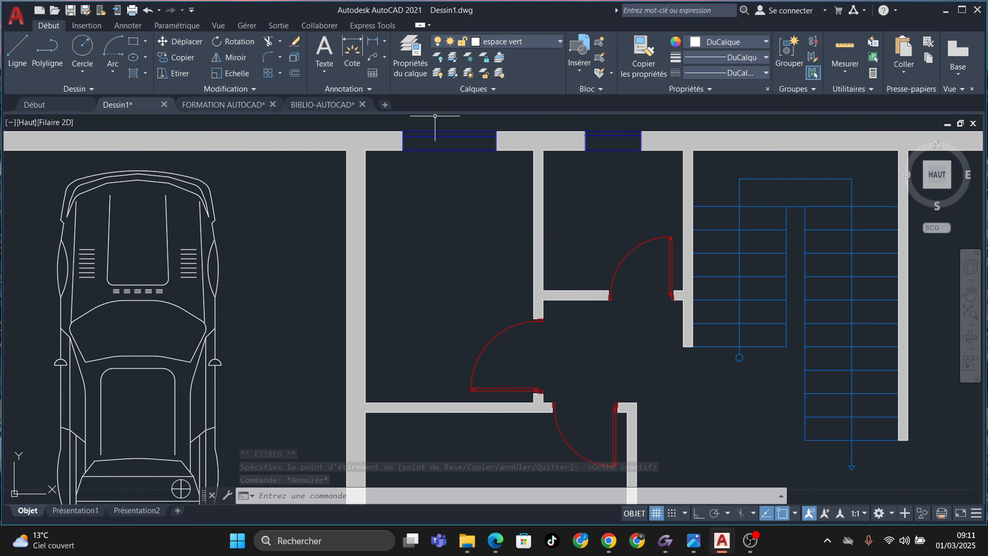
key("Escape")
key("Escape")
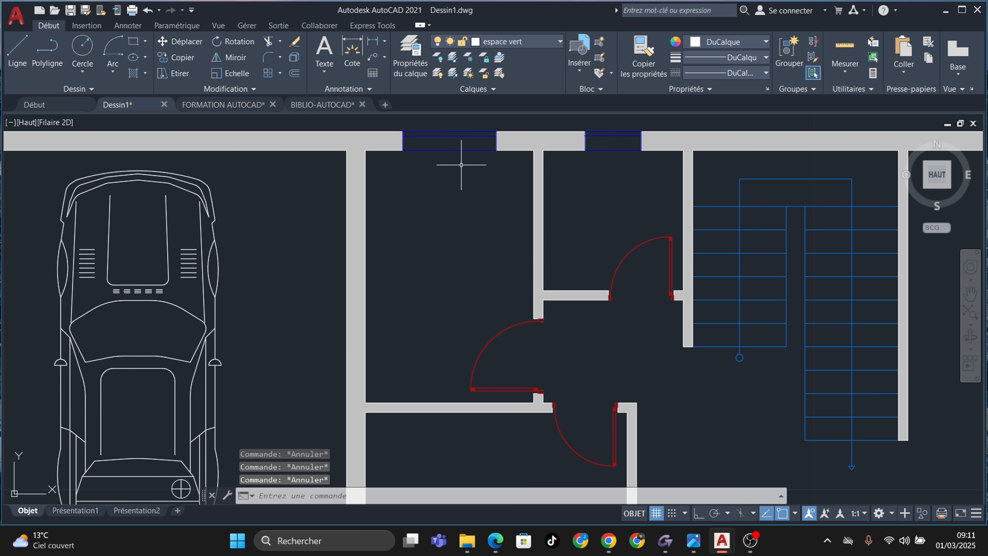
left_click(519, 40)
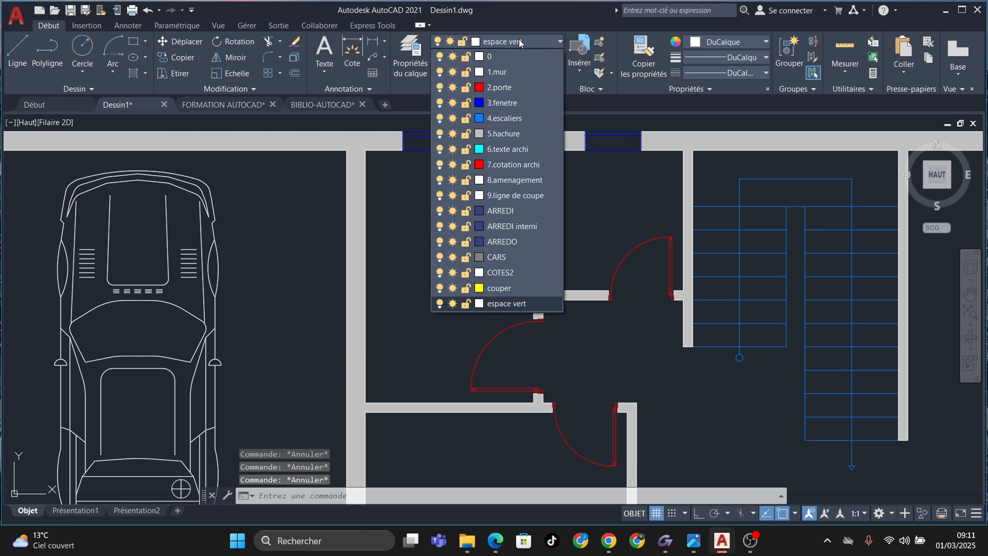
left_click(506, 71)
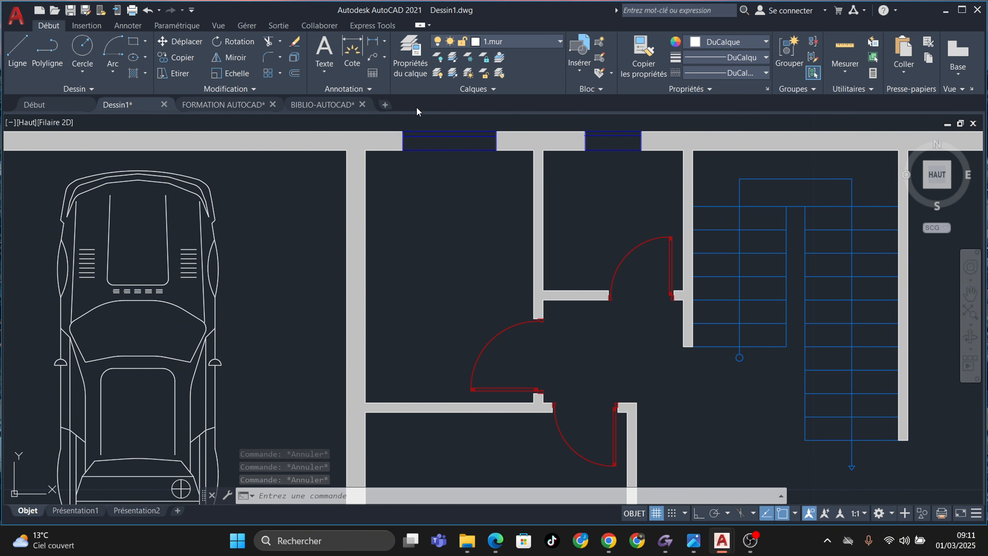
Check the kitchen in Drawing1-Layout2.pdf and draw a horizontal line between the kitchen's side walls, just below its window
left_click(18, 49)
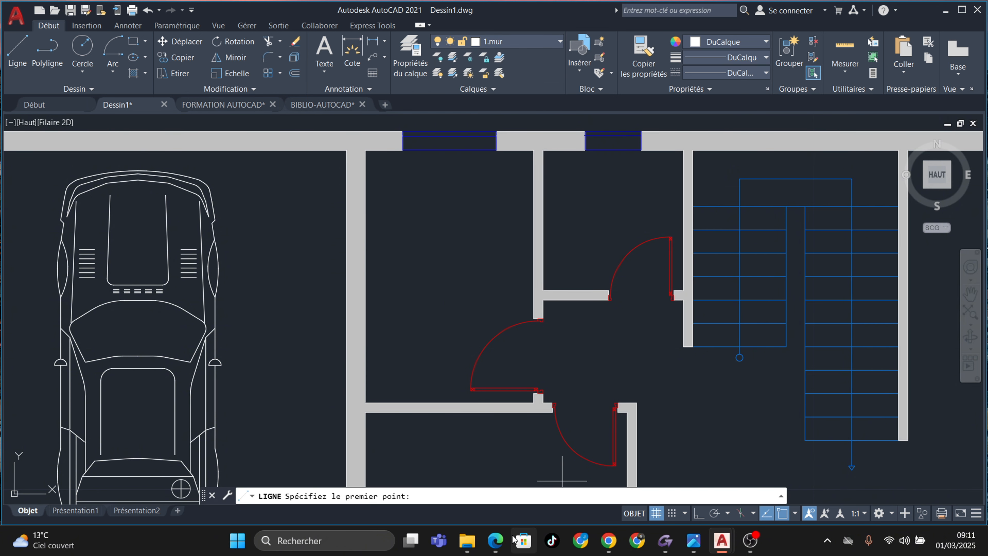
mouse_move(501, 539)
left_click(466, 474)
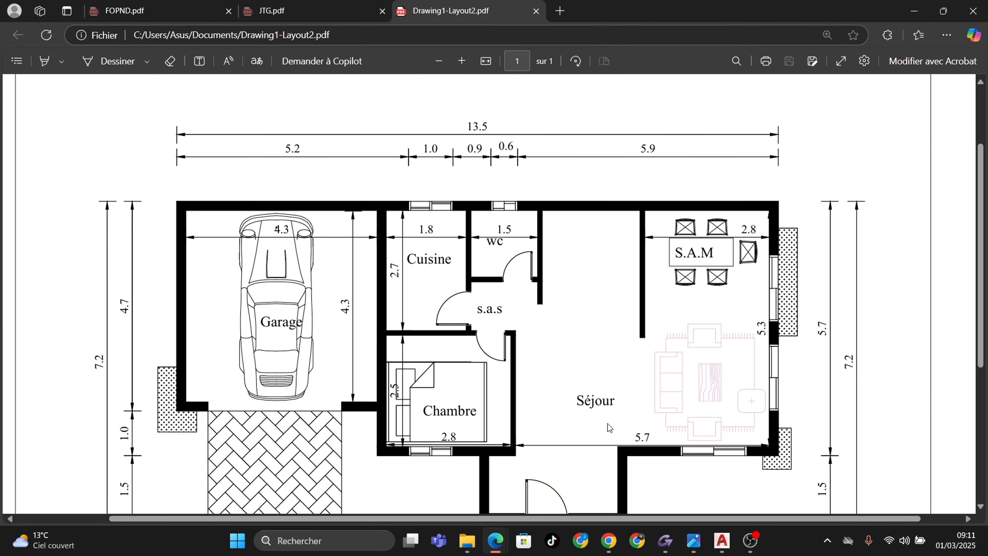
left_click(915, 11)
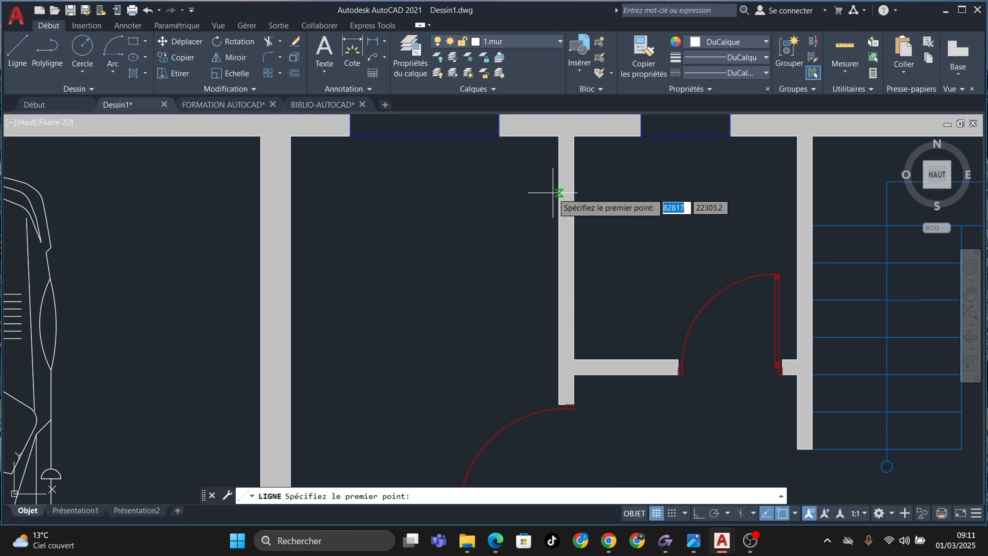
left_click(559, 204)
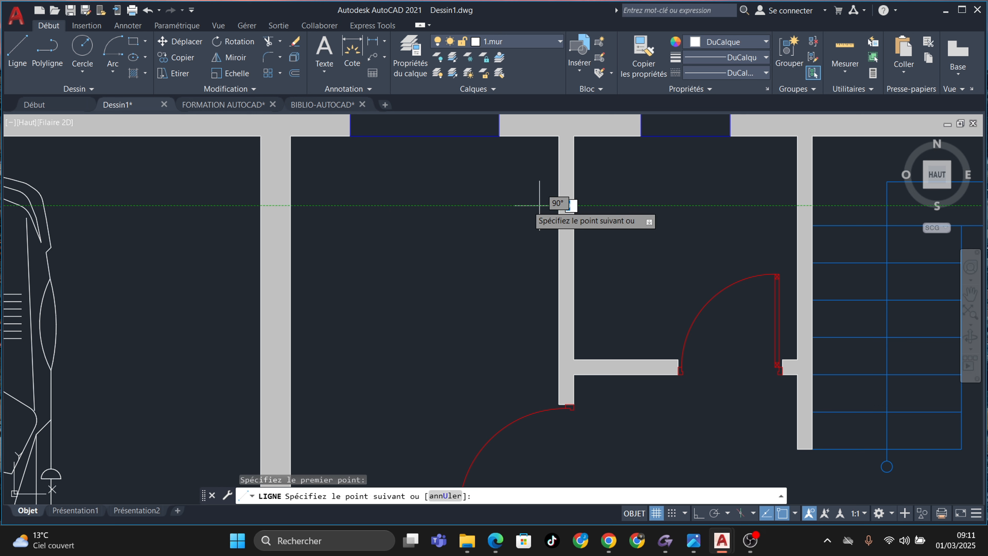
left_click(290, 206)
key("Escape")
scroll(455, 222, "down", 4)
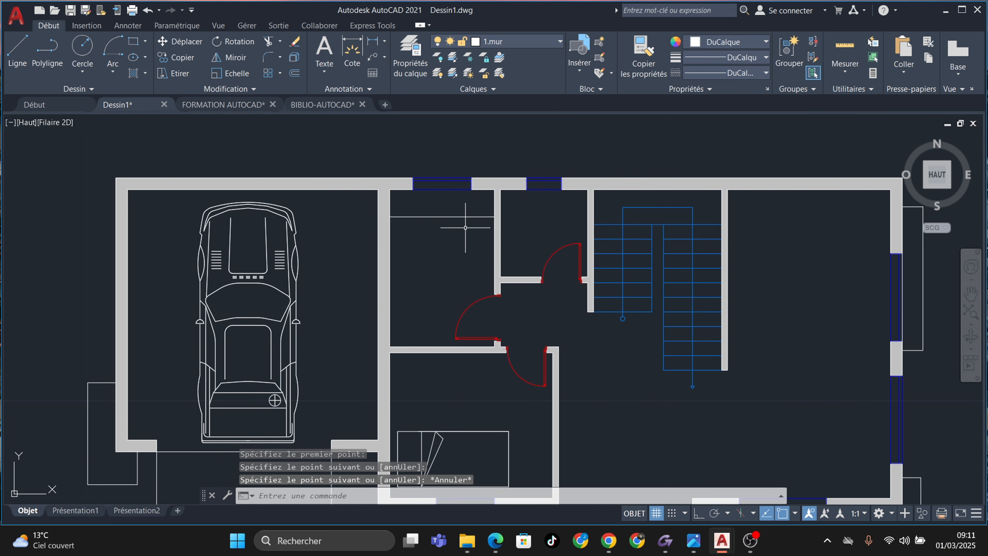
Return to the BIBLIO-AUTOCAD library and examine the furnished apartment's kitchen blocks, including the stove and the double sink
scroll(452, 213, "up", 3)
scroll(409, 213, "up", 4)
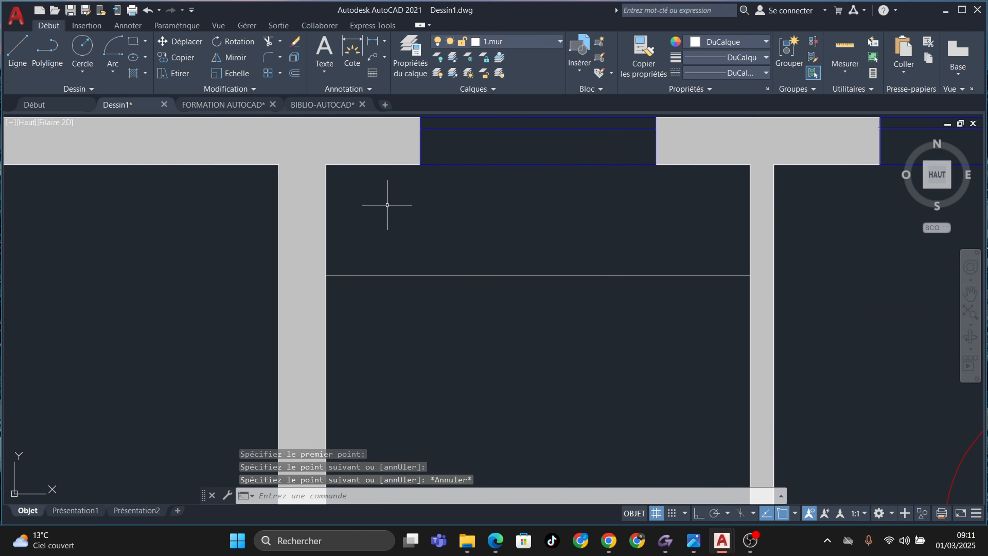
middle_click_drag(388, 203, 412, 275)
scroll(598, 291, "down", 4)
middle_click_drag(597, 291, 427, 198)
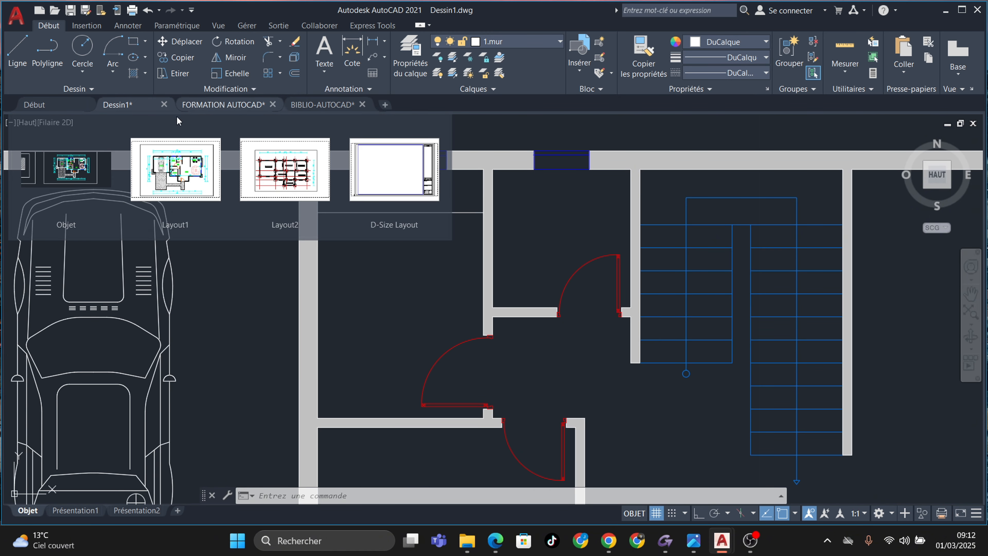
left_click(326, 107)
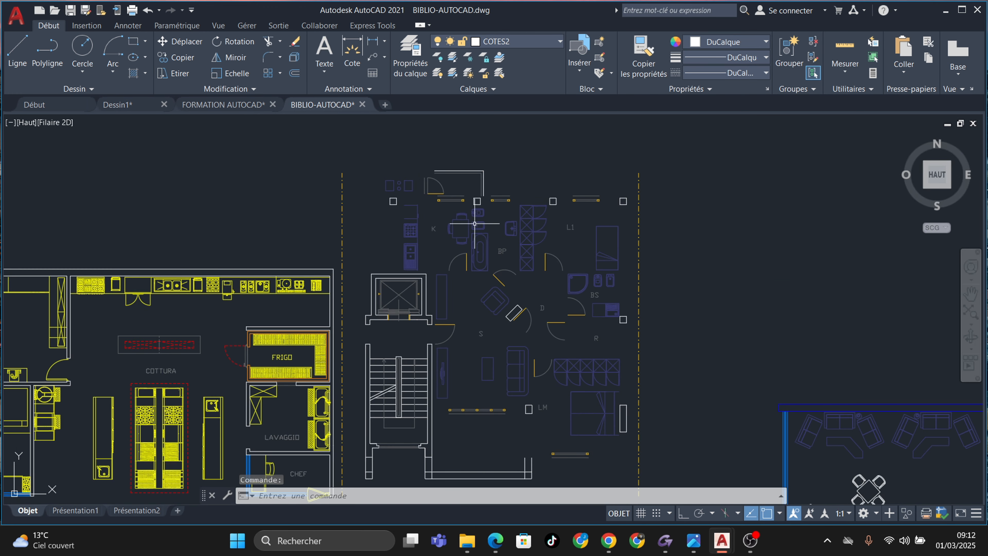
scroll(475, 224, "up", 6)
left_click(222, 315)
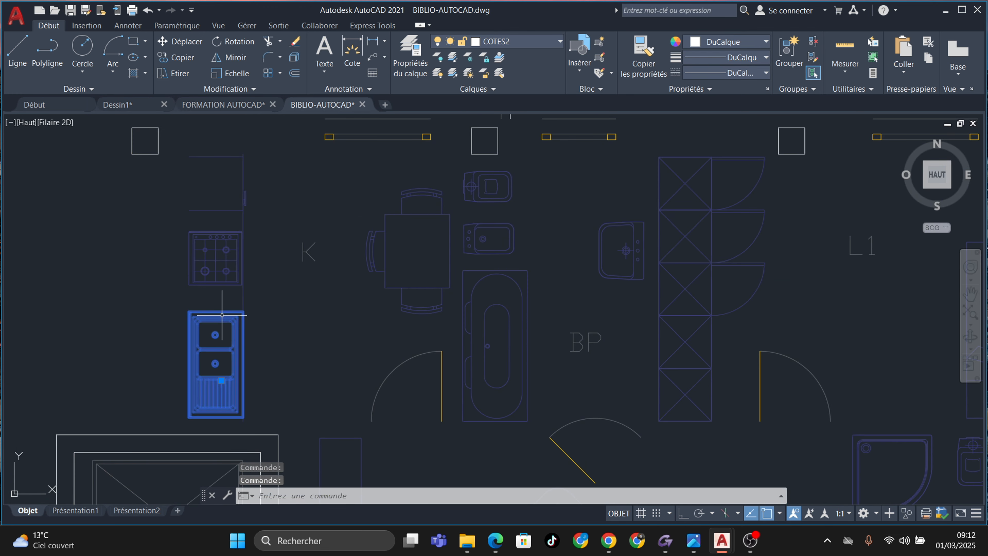
scroll(205, 247, "up", 6)
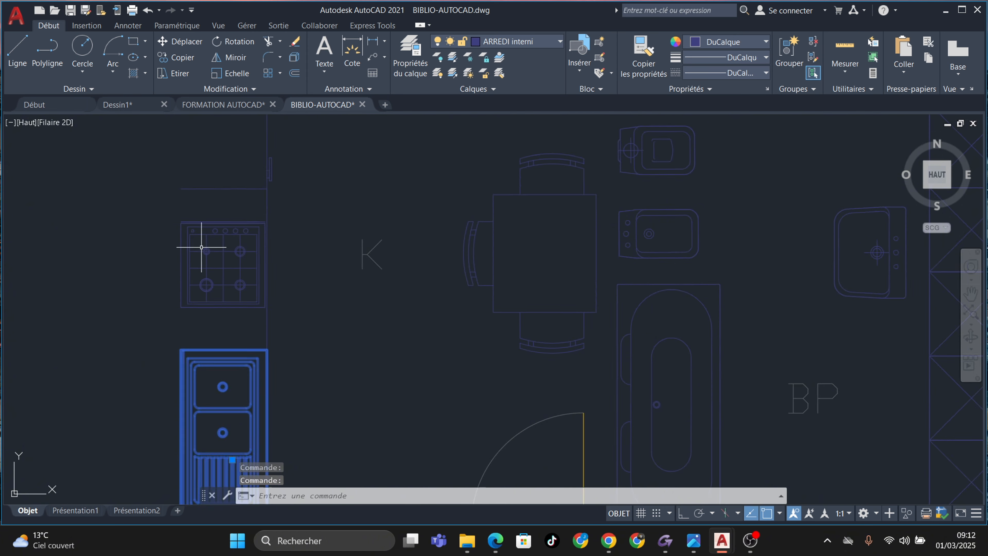
scroll(209, 250, "down", 6)
middle_click_drag(218, 252, 394, 217)
scroll(393, 218, "down", 4)
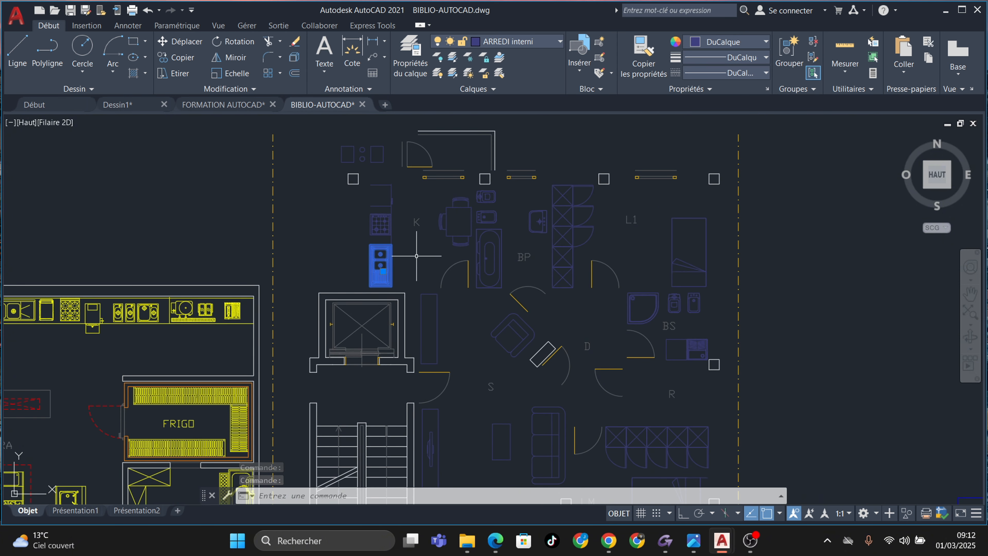
middle_click_drag(420, 252, 429, 233)
scroll(383, 247, "up", 2)
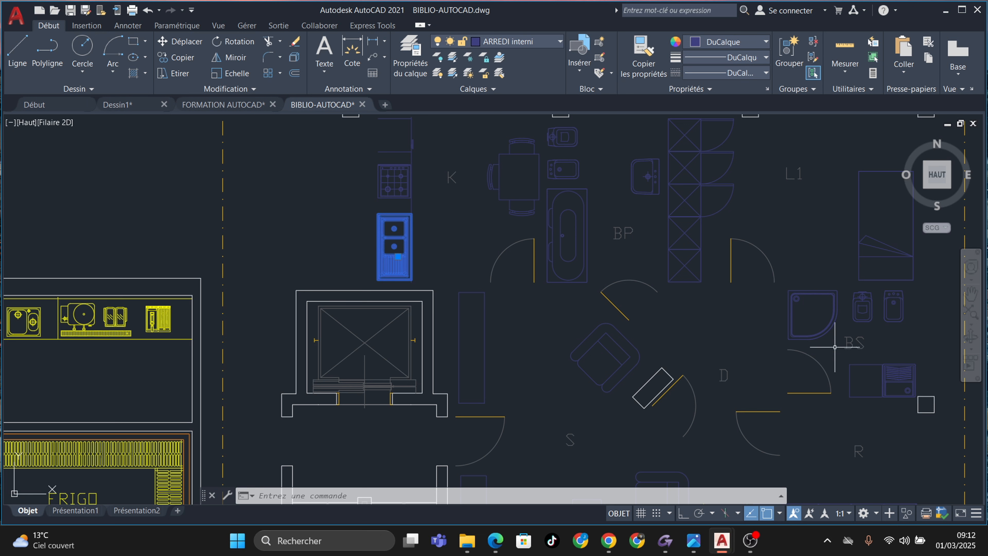
key("Escape")
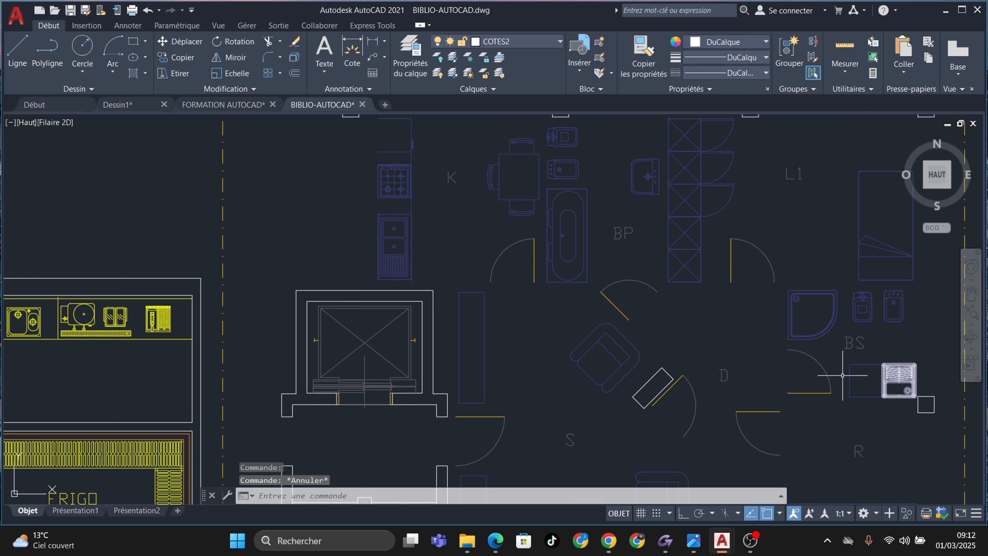
Copy the double sink from the BIBLIO-AUTOCAD library and paste it into the kitchen in Dessin1, just below the window
left_click(384, 241)
key("ctrl+c")
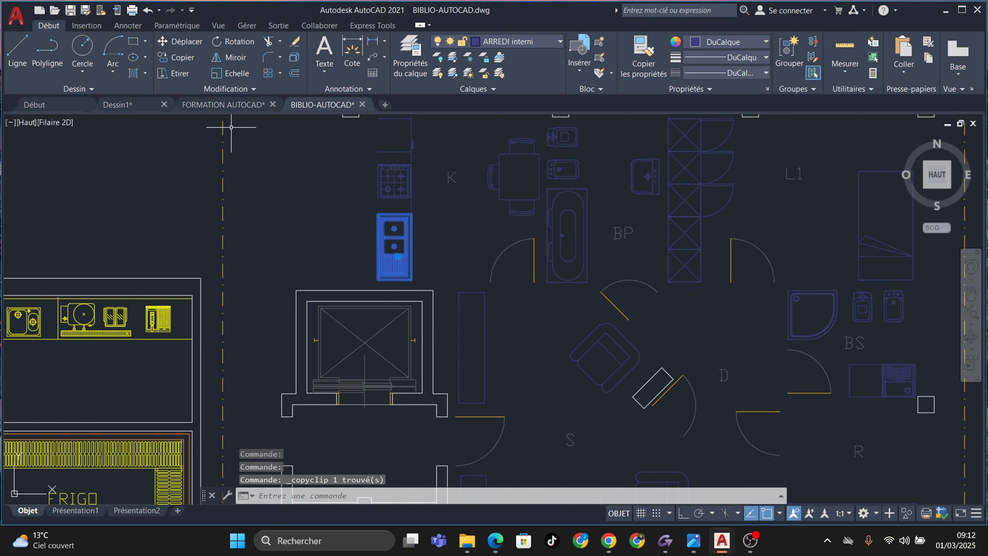
left_click(130, 105)
key("ctrl+v")
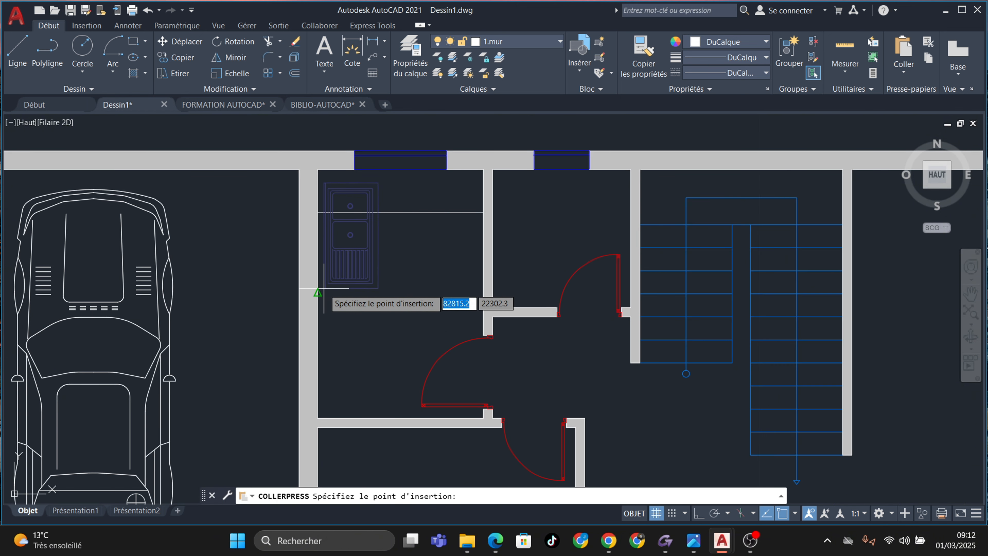
left_click(331, 295)
key("Escape")
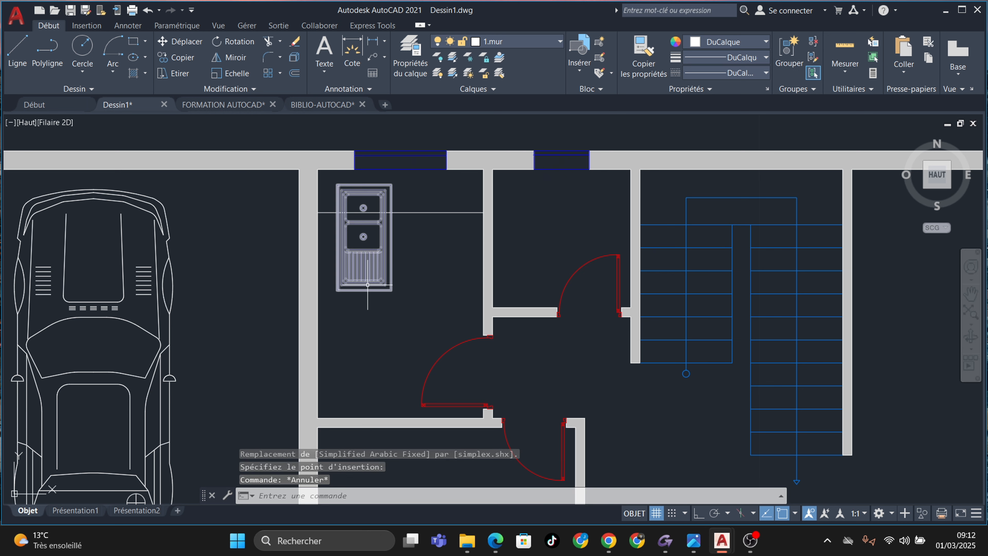
Rotate the double sink to 270° about its lower bowl so that it lies parallel to the window wall
left_click(366, 284)
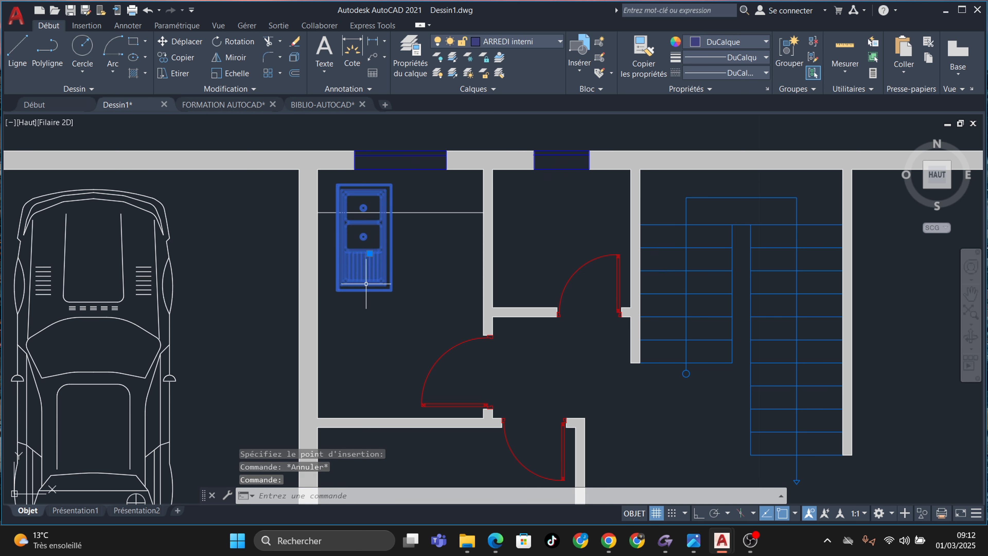
left_click(363, 239)
scroll(371, 186, "up", 2)
scroll(370, 185, "up", 2)
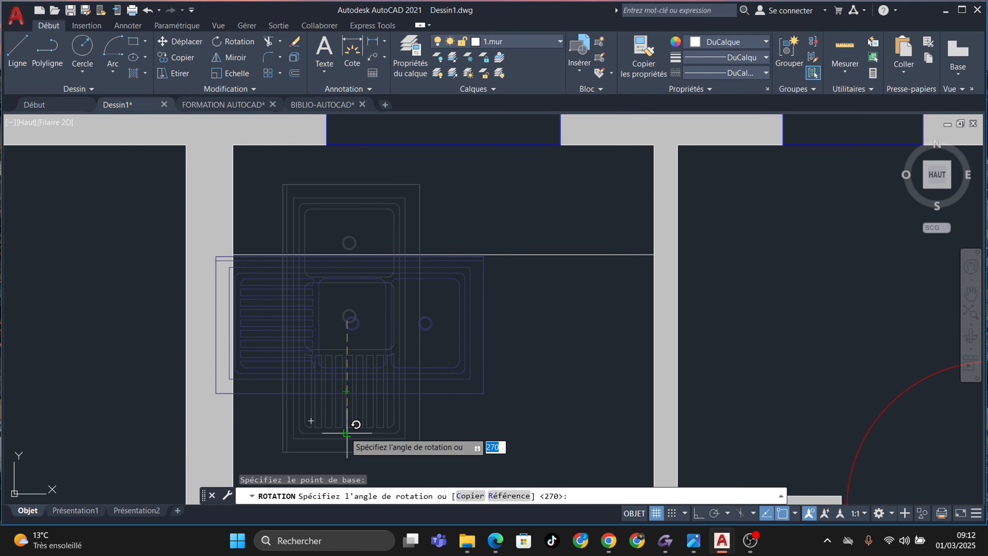
middle_click_drag(346, 439, 346, 322)
left_click(347, 411)
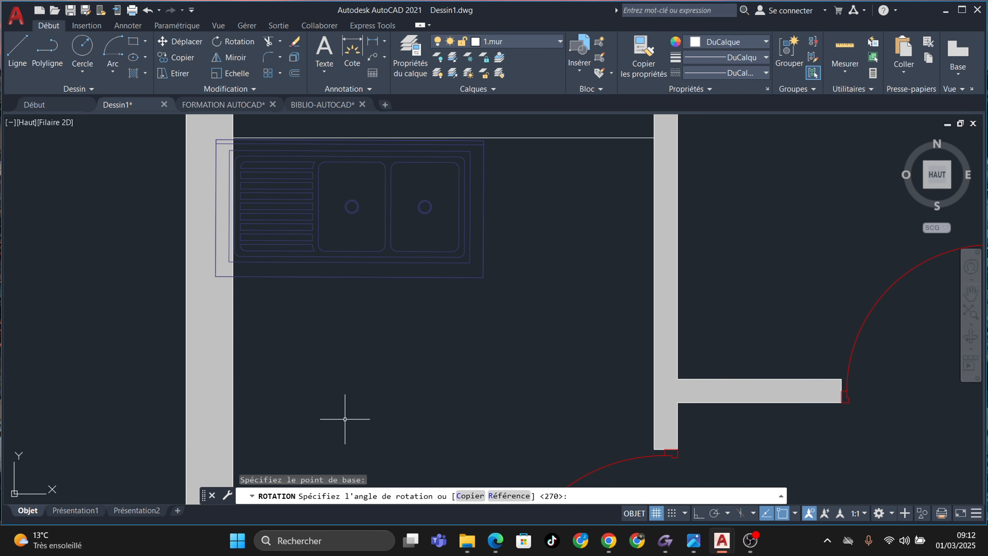
middle_click_drag(352, 249, 370, 319)
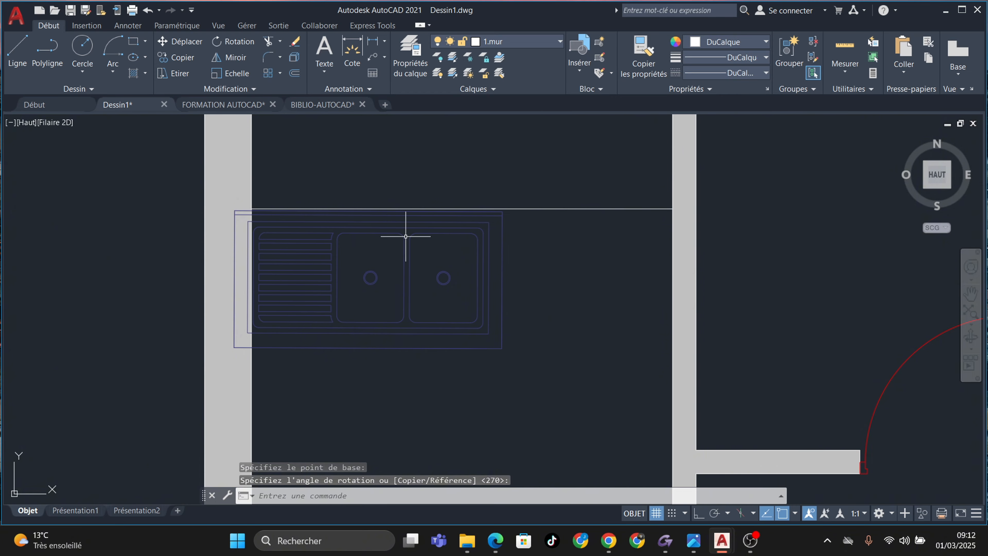
Move the double sink by its upper-left corner into the kitchen corner between the garage wall and the window wall
left_click(422, 234)
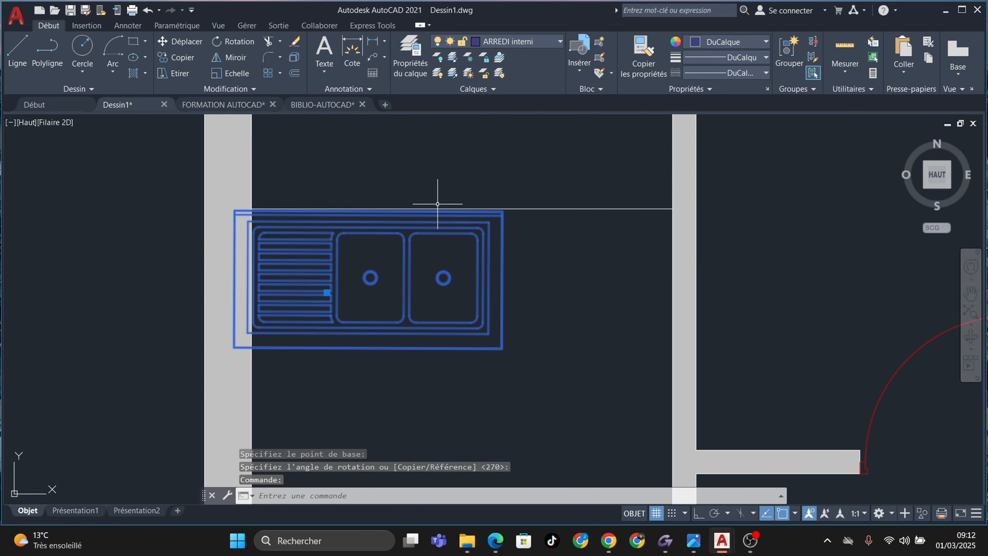
scroll(421, 218, "up", 4)
scroll(420, 219, "down", 4)
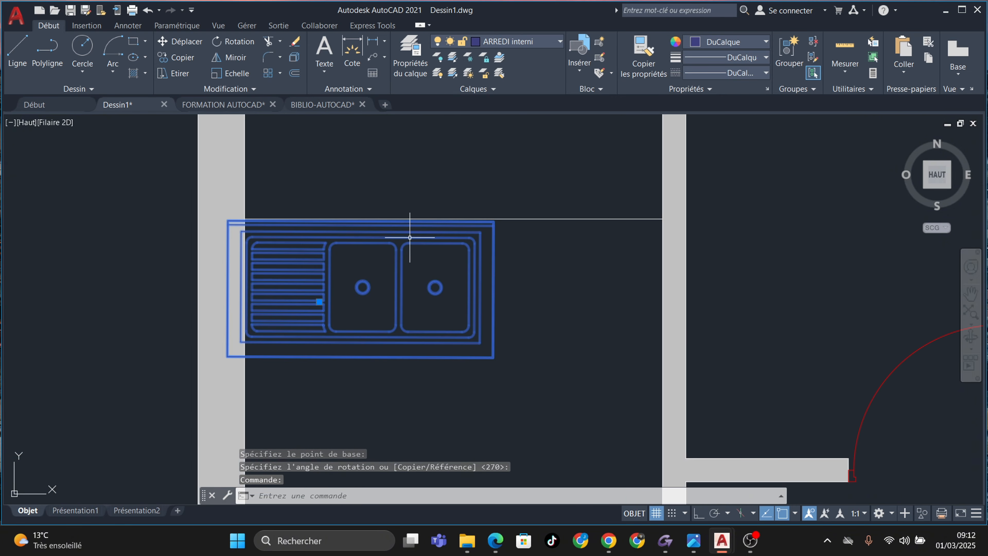
key("d")
key("Return")
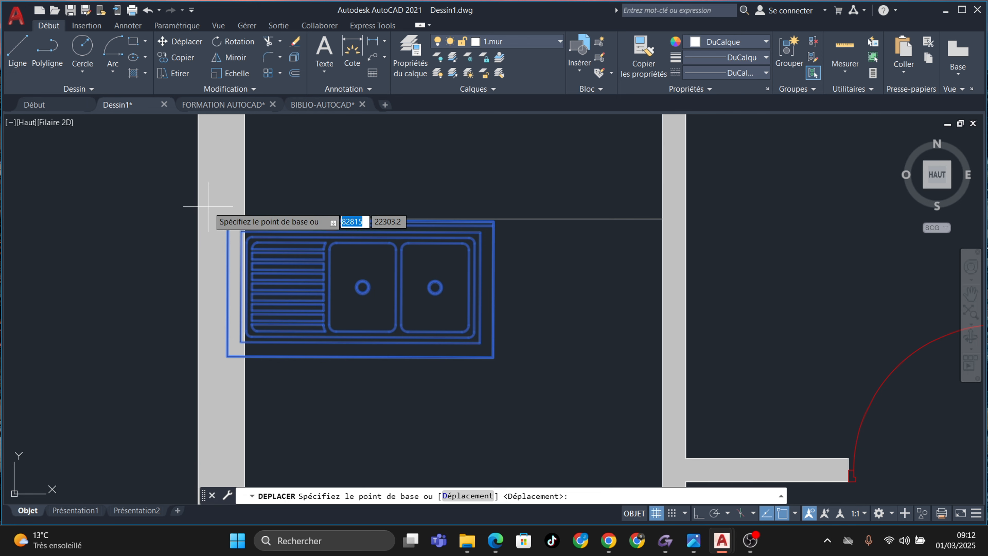
left_click(233, 218)
mouse_move(399, 285)
middle_mouse_down()
mouse_move(425, 359)
mouse_move(406, 331)
middle_mouse_up()
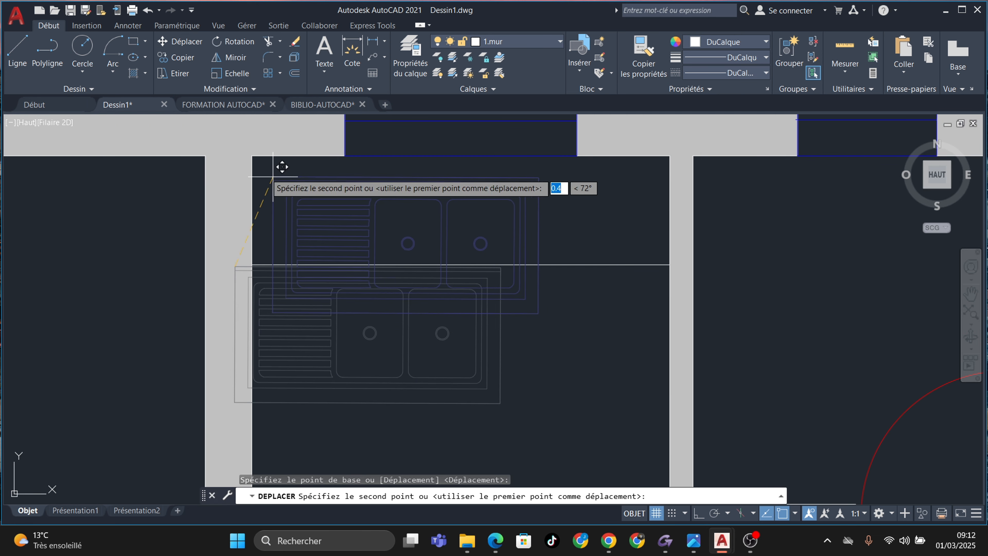
key("Escape")
Shift the kitchen's horizontal counter line down by its midpoint to align with the front edge of the sink
left_click(543, 265)
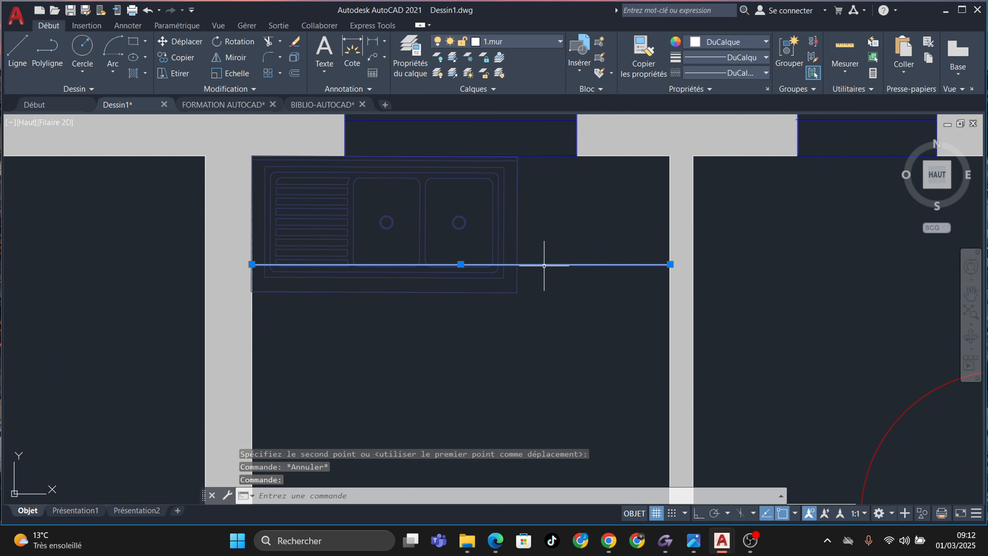
left_click(461, 264)
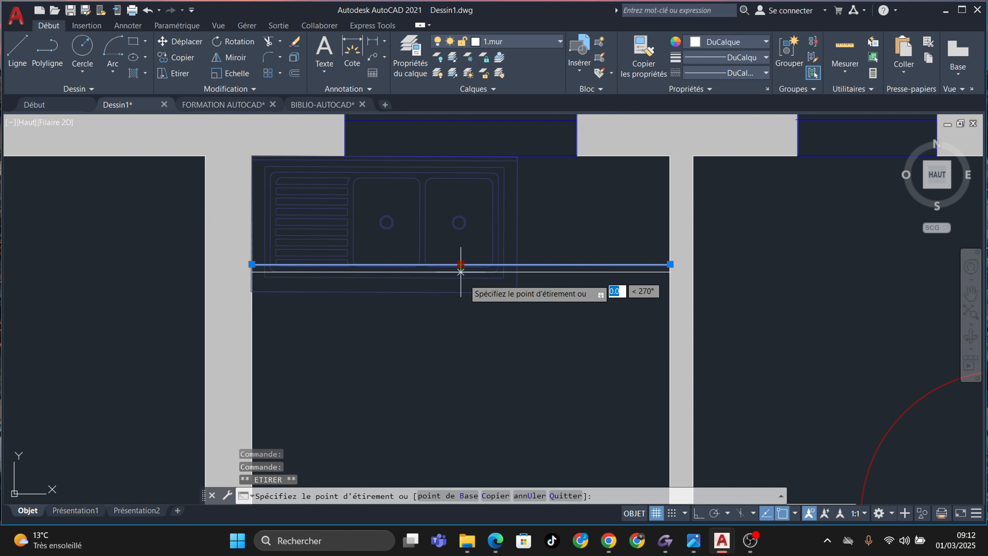
key("Escape")
scroll(574, 327, "down", 6)
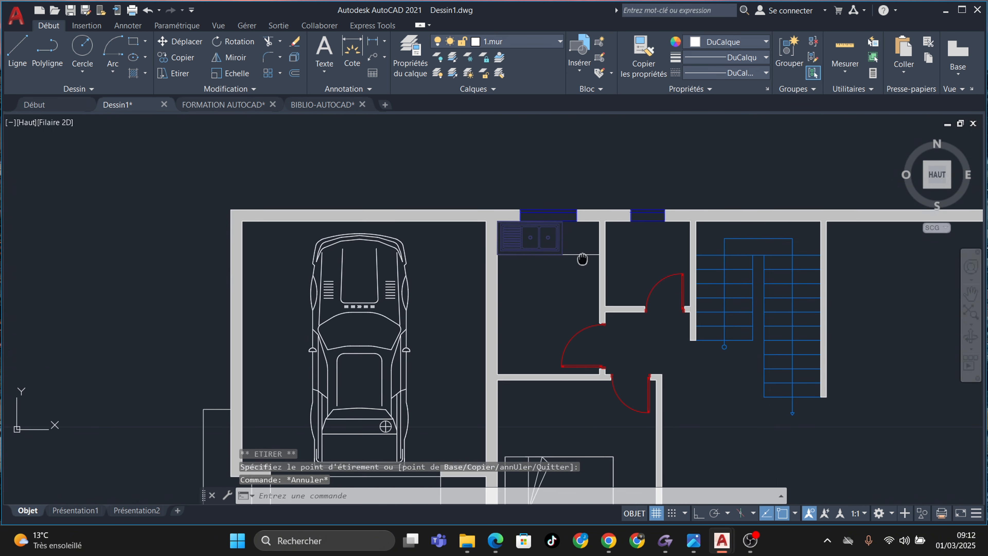
middle_click_drag(640, 304, 480, 243)
middle_click_drag(737, 222, 536, 219)
Return to the BIBLIO-AUTOCAD library and look through the furnished apartment plans for living room seating in a SALA - PRANZO room
left_click(319, 106)
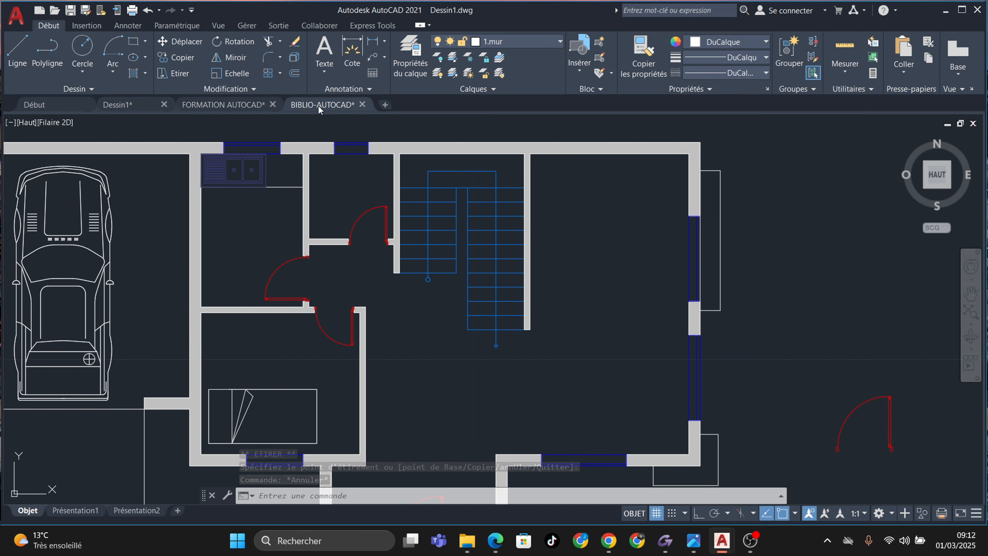
scroll(582, 236, "down", 2)
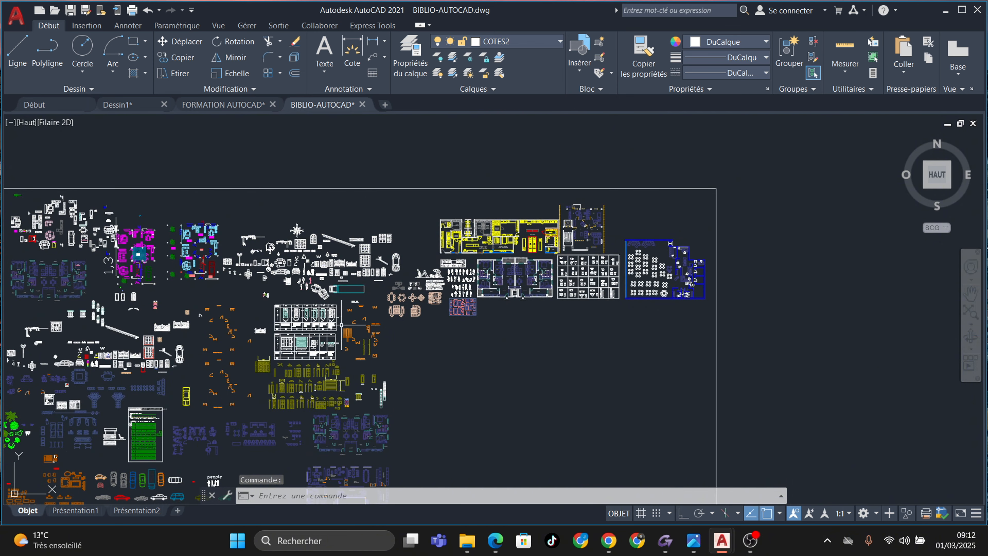
scroll(195, 312, "up", 6)
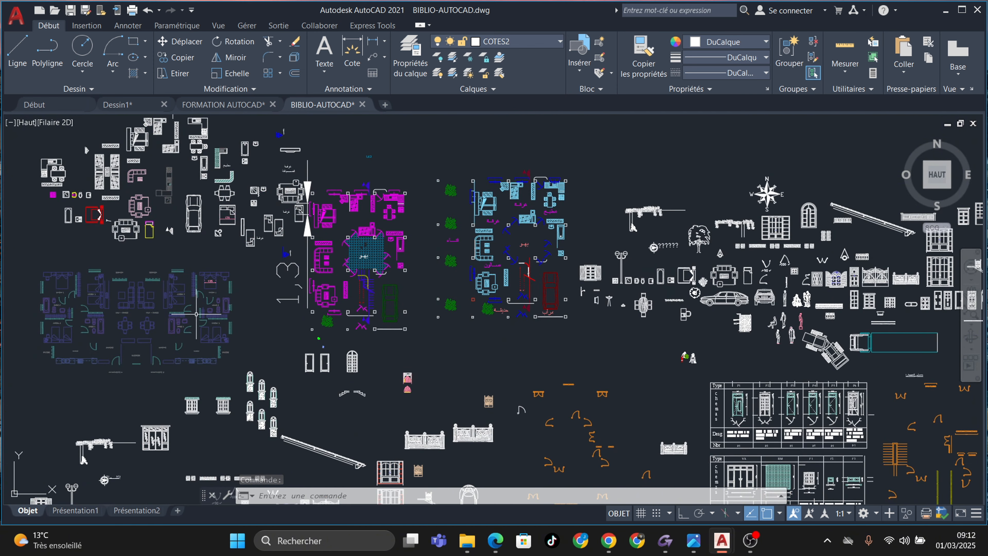
middle_click_drag(211, 322, 335, 312)
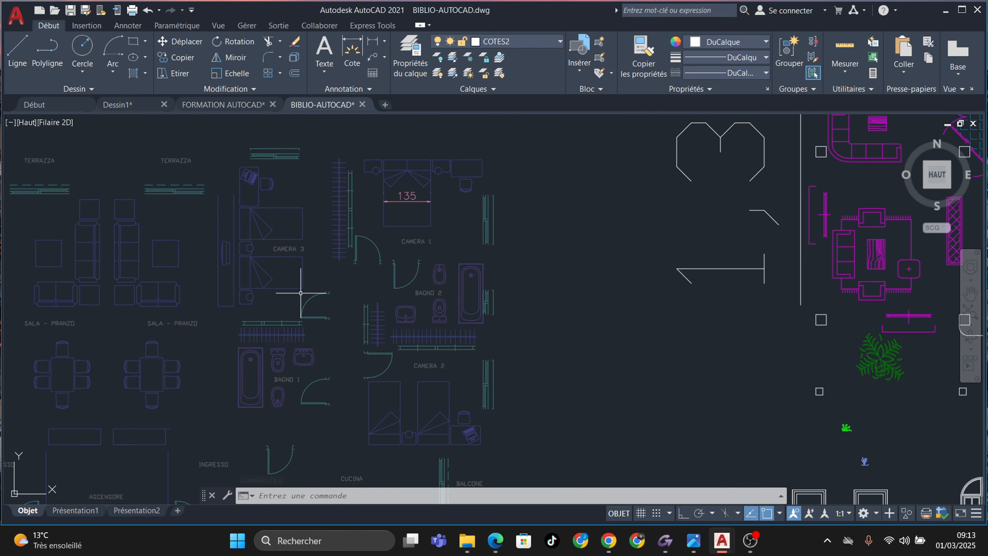
scroll(301, 293, "down", 2)
scroll(236, 287, "up", 5)
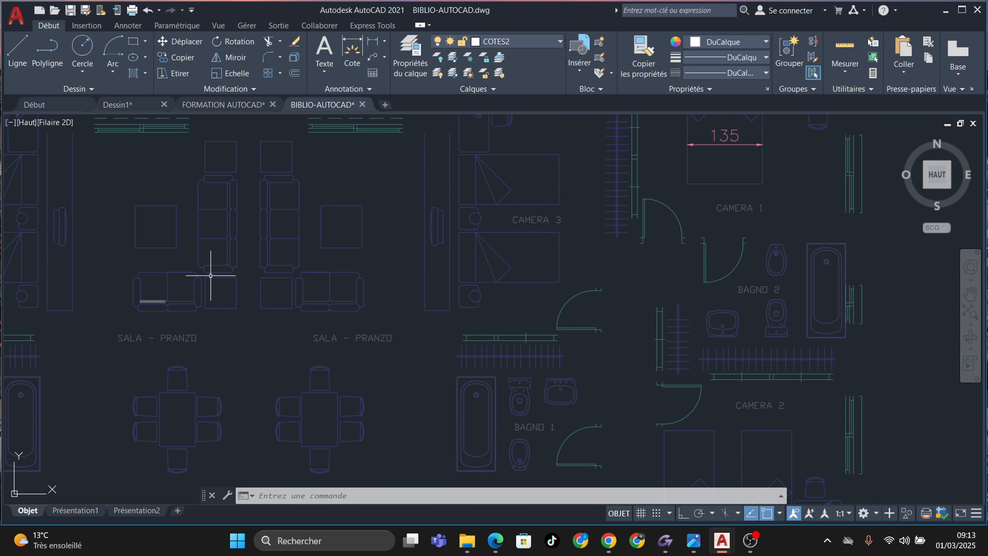
scroll(237, 187, "up", 2)
scroll(235, 189, "up", 3)
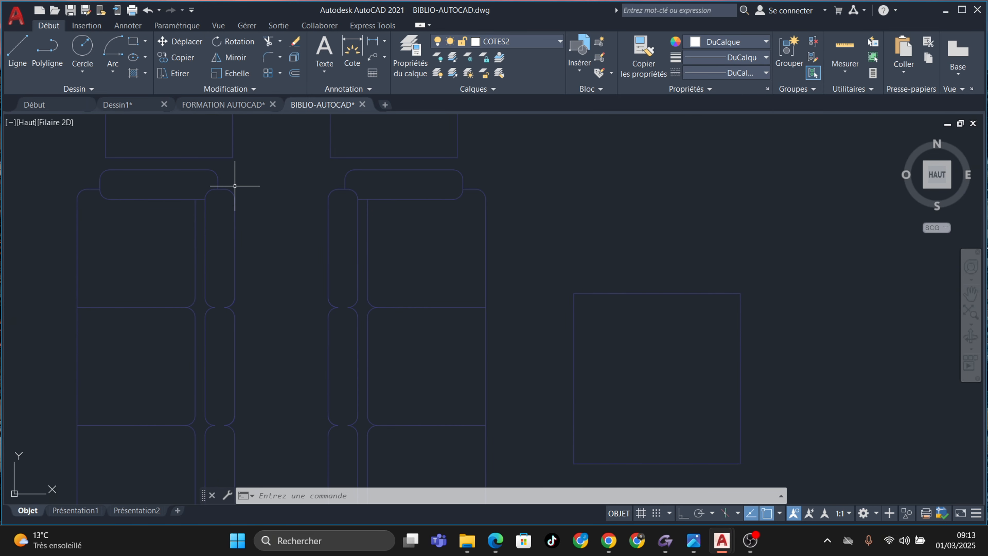
Copy the SALA - PRANZO seating set with its three-seat sofa, two-seat sofa, corner table and square coffee table
left_click(236, 171)
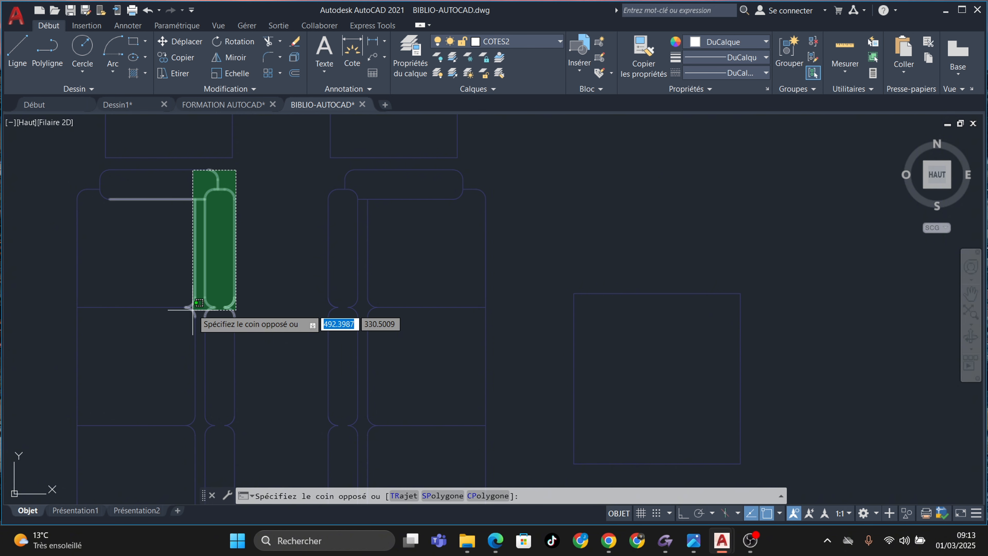
key("Escape")
left_click(240, 168)
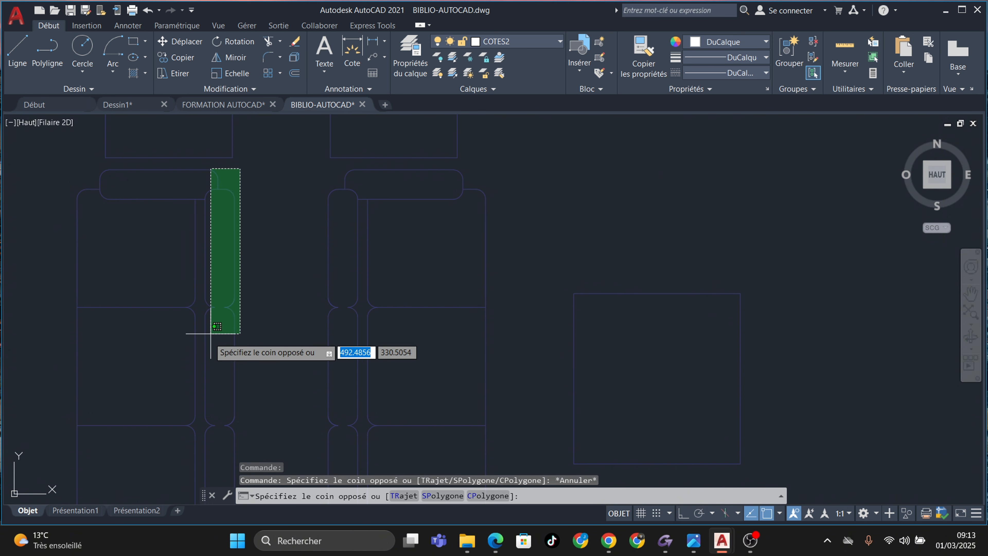
scroll(359, 194, "down", 4)
left_click(208, 333)
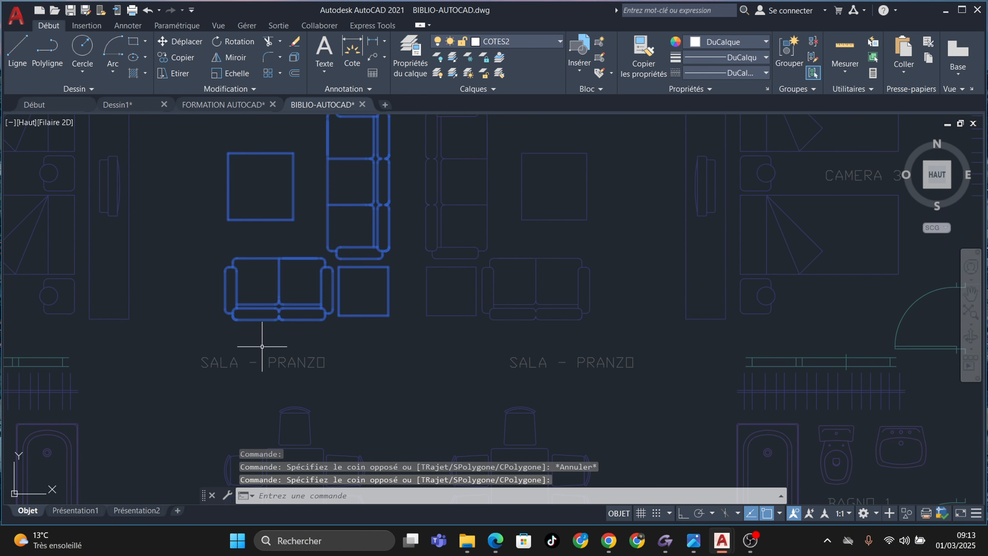
scroll(375, 350, "down", 2)
key("ctrl+c")
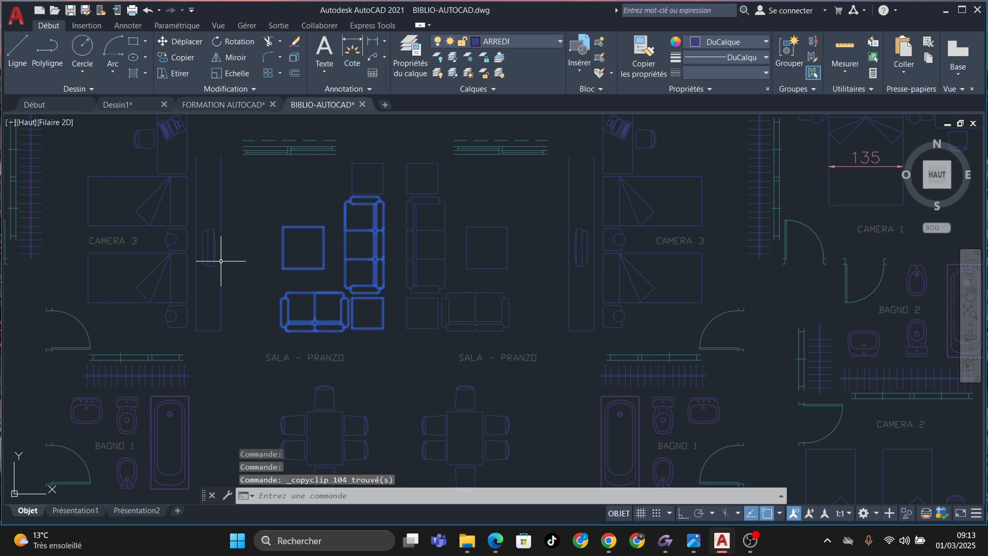
Paste the copied seating set into Dessin1 in the empty area outside the house, beyond the living room windows
left_click(139, 107)
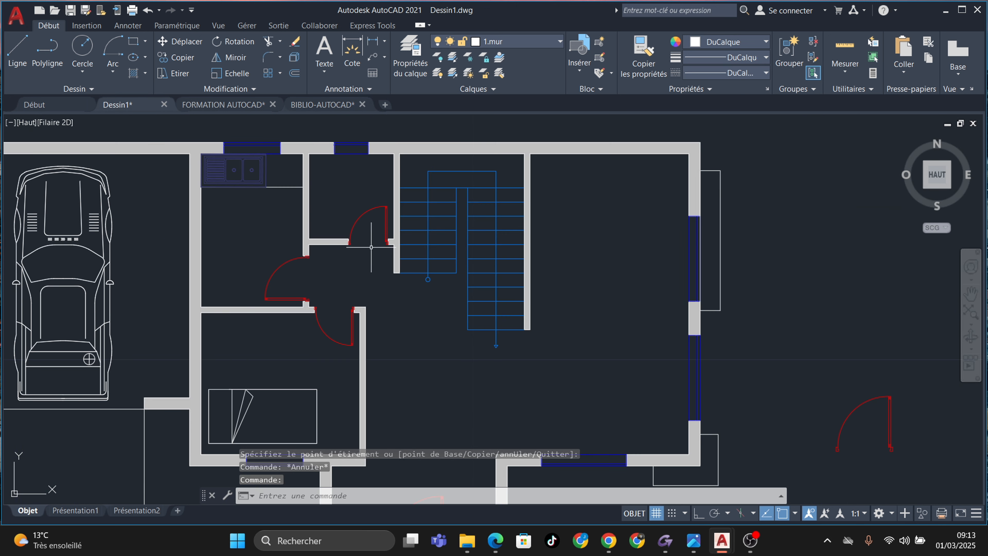
key("ctrl+v")
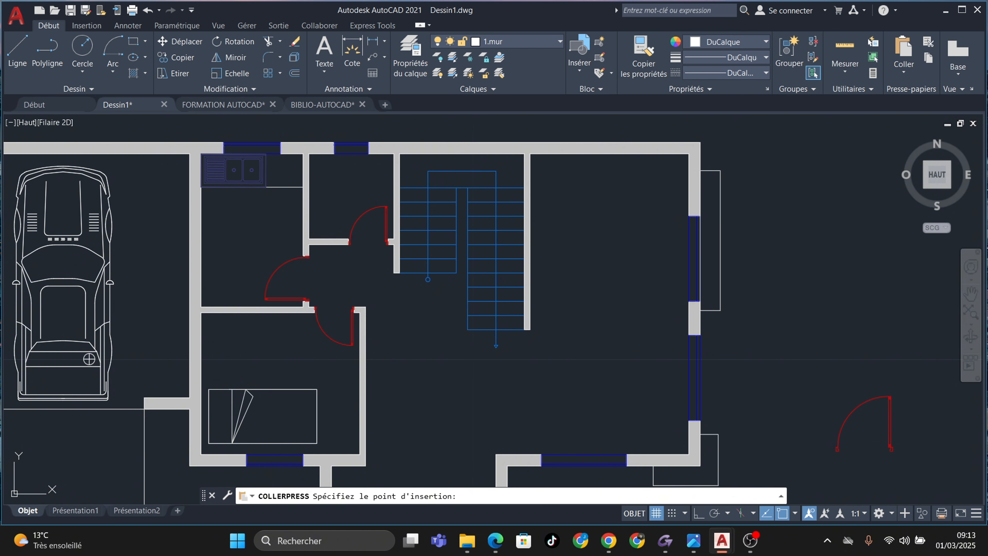
middle_click_drag(545, 432, 344, 434)
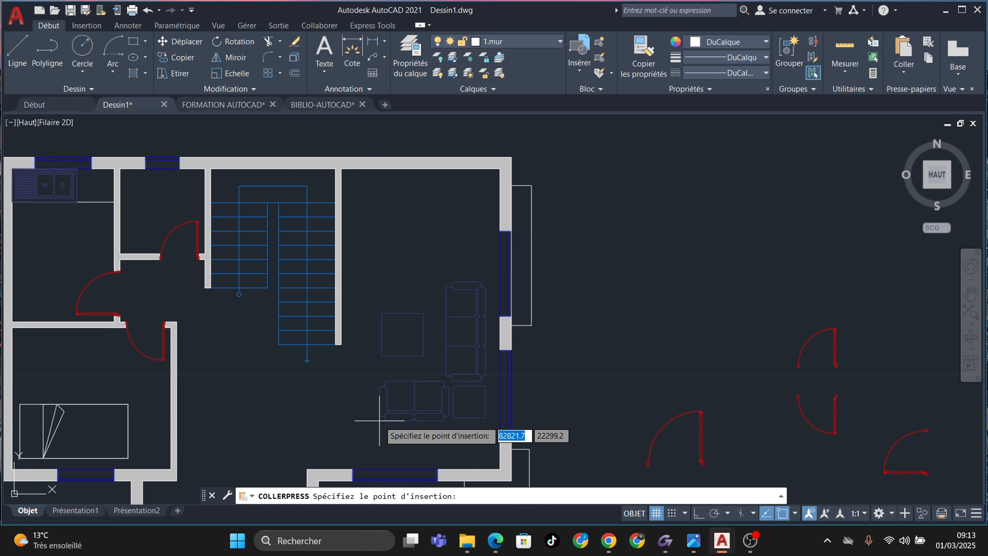
left_click(685, 273)
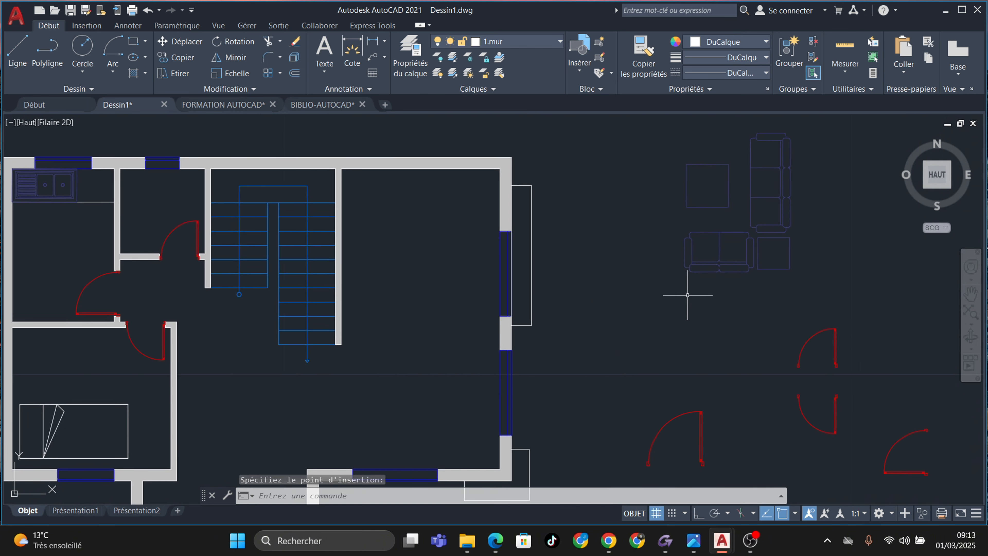
Rotate the whole pasted seating set half a turn with Ortho switched on
middle_click_drag(690, 290, 588, 378)
left_click(768, 199)
left_click(506, 432)
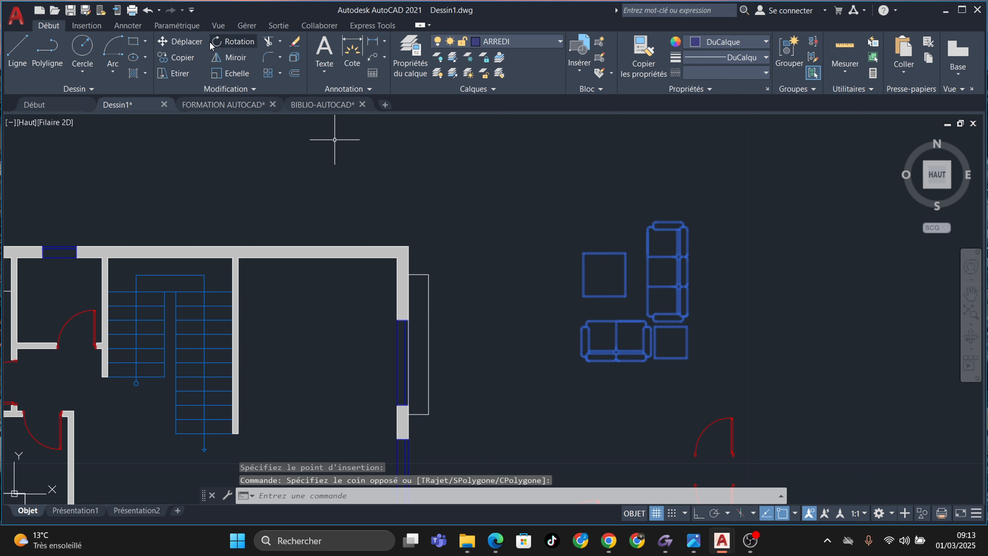
key("Escape")
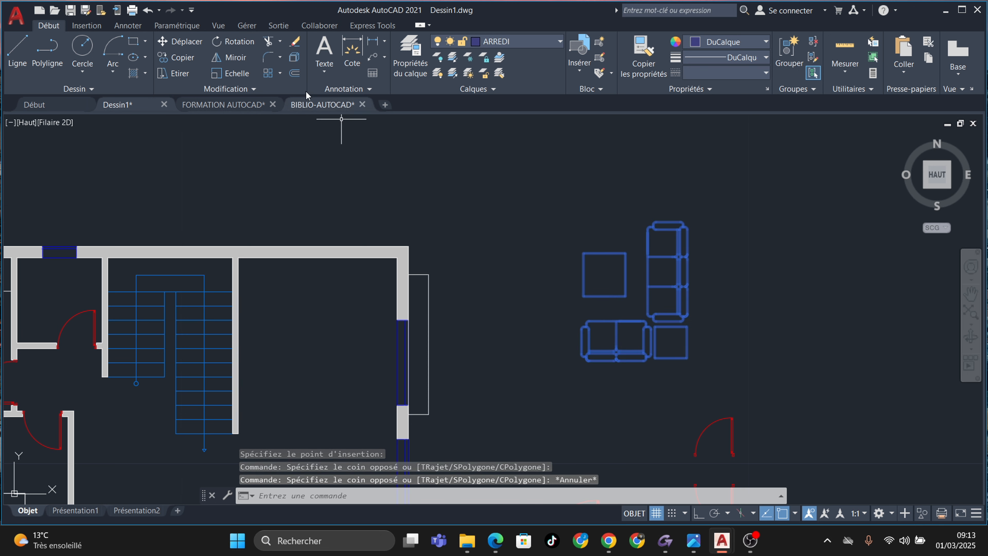
left_click(237, 41)
left_click(633, 303)
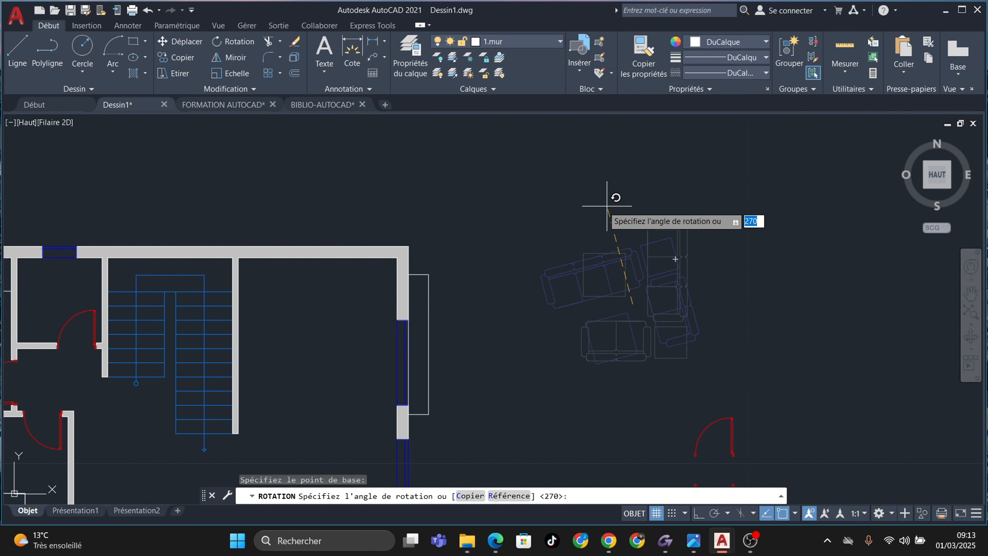
middle_click_drag(562, 287, 636, 136)
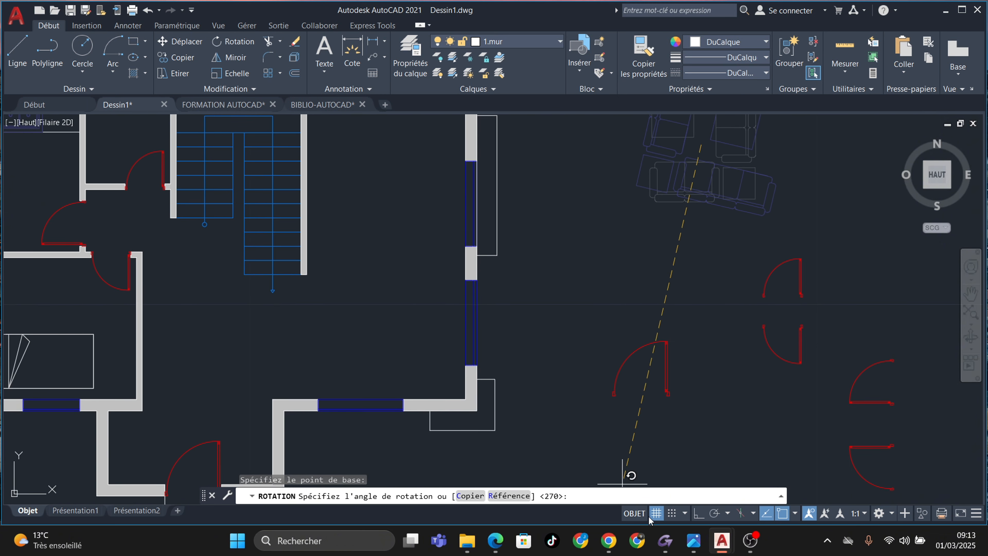
left_click(700, 517)
left_click(619, 190)
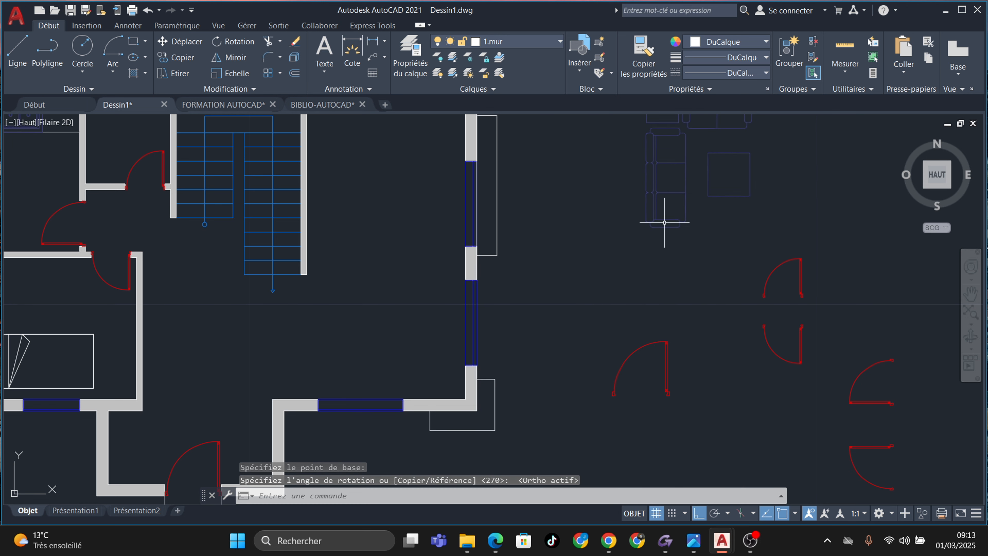
Copy the rotated seating set from outside the house into the lower part of the living room with Ortho off
middle_click_drag(663, 217, 672, 255)
left_click(772, 144)
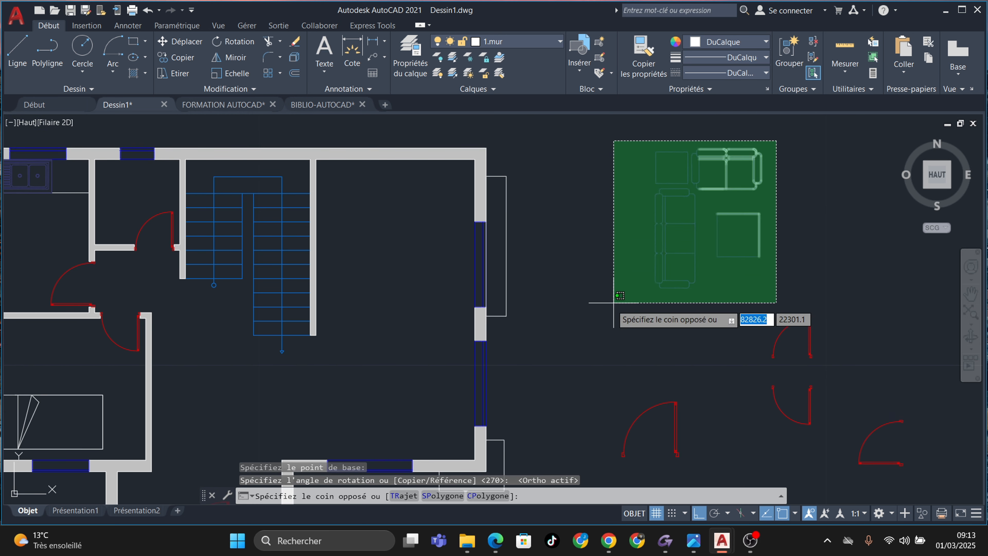
left_click(613, 305)
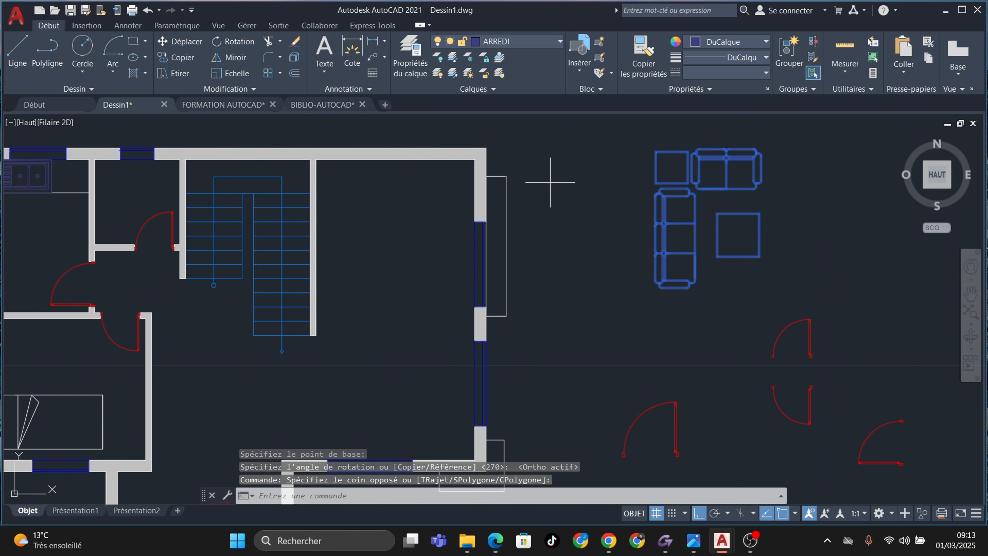
left_click(705, 223)
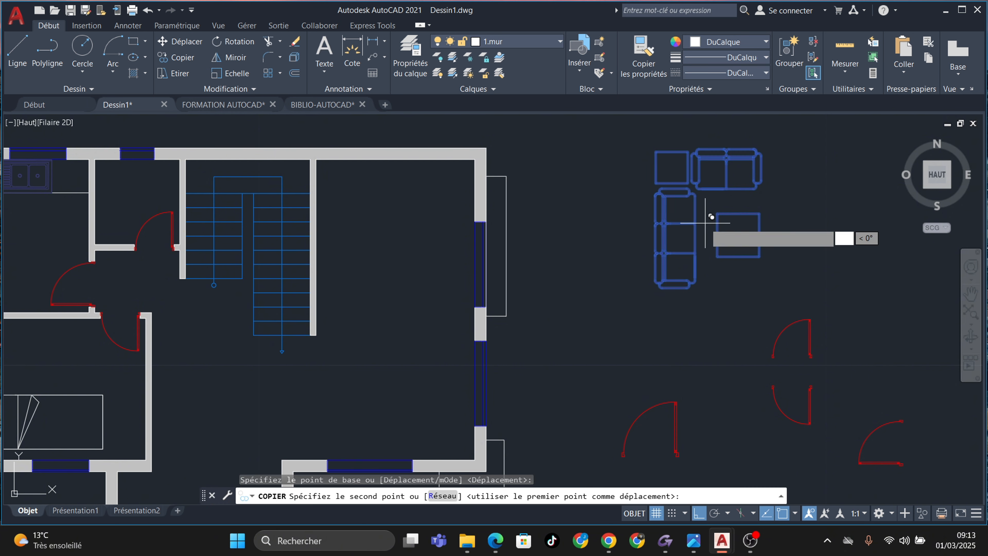
left_click(698, 514)
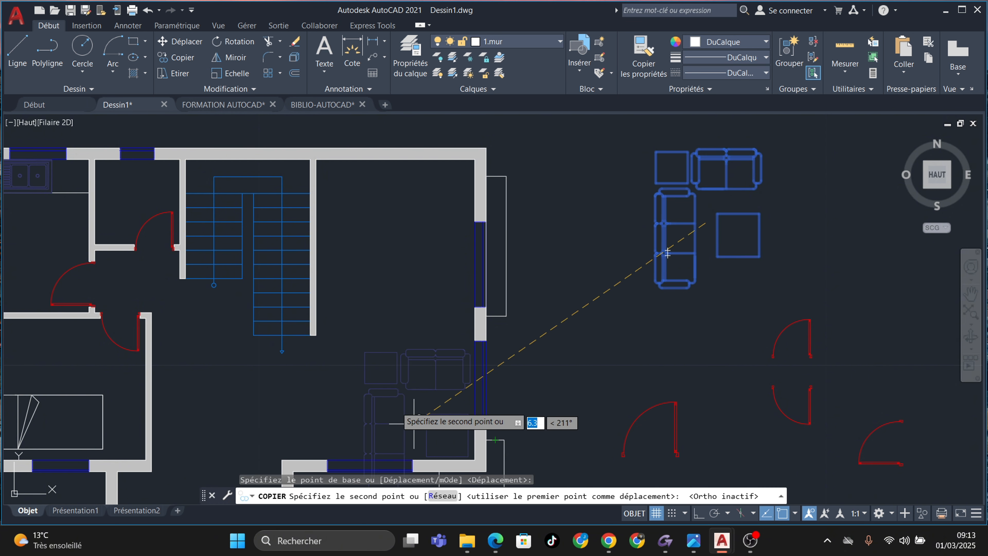
left_click(400, 390)
scroll(448, 381, "down", 2)
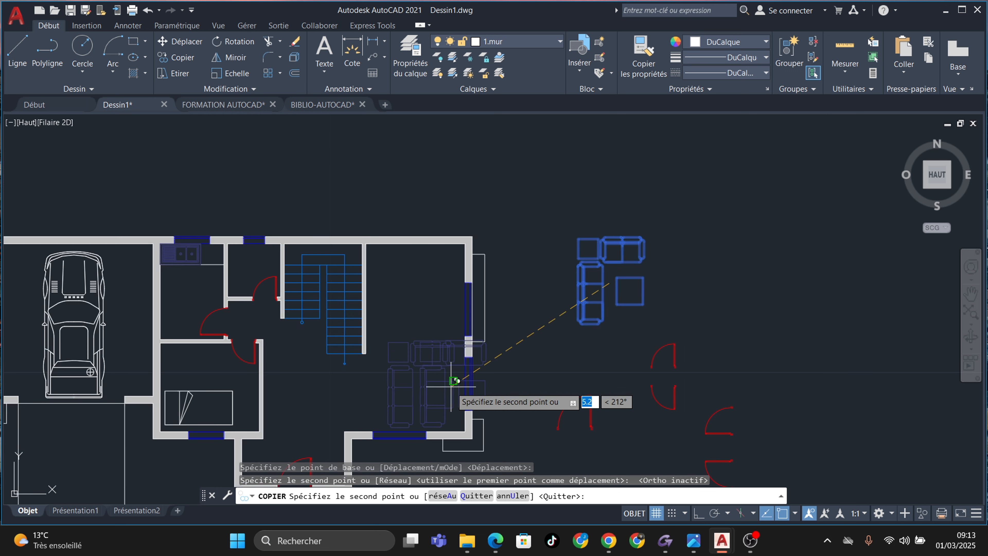
key("Escape")
key("Escape")
Examine how the copied seating set sits in the living room relative to the walls, windows and stairs
scroll(446, 380, "up", 4)
middle_click_drag(415, 387, 435, 314)
scroll(463, 280, "down", 2)
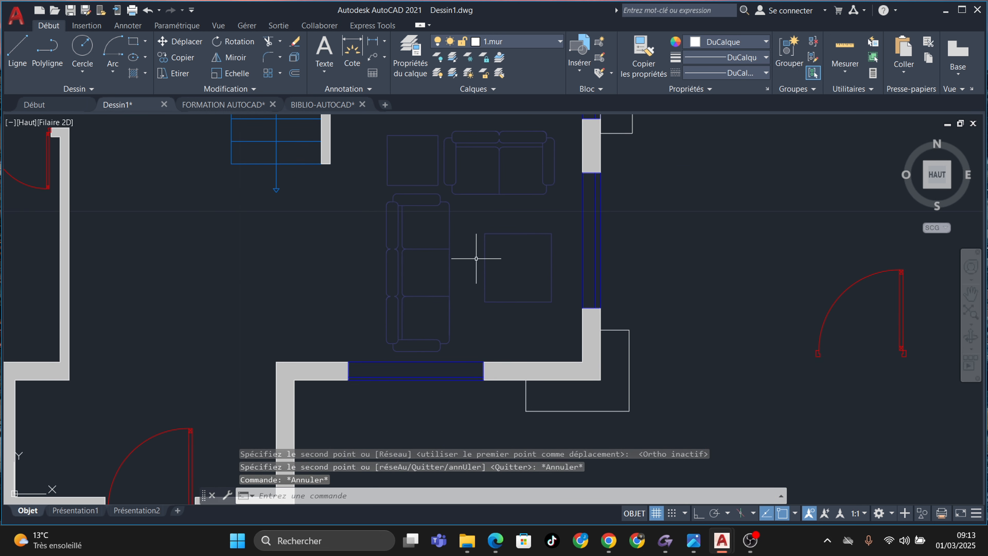
middle_click_drag(478, 262, 482, 311)
scroll(505, 234, "up", 2)
scroll(503, 241, "down", 2)
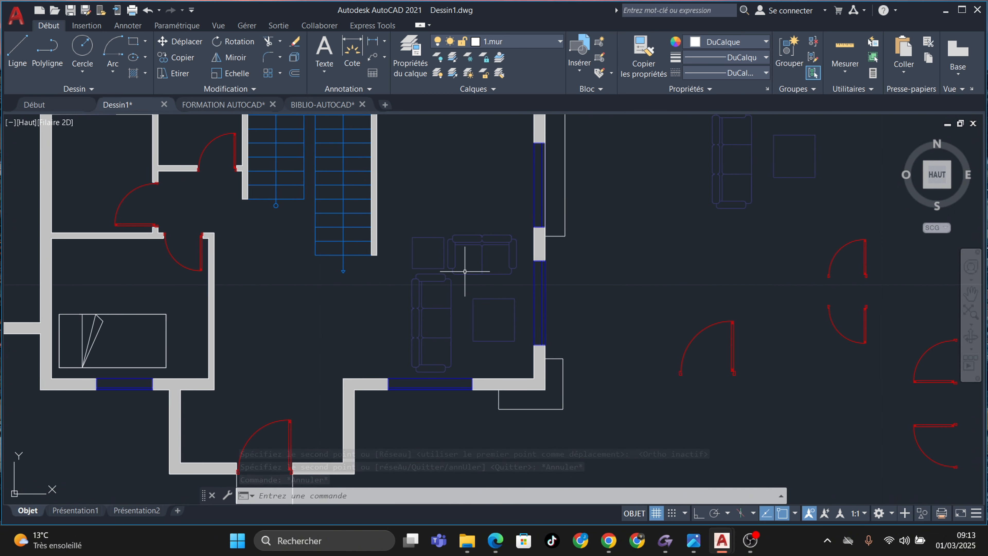
middle_click_drag(492, 252, 513, 331)
key("Escape")
key("Escape")
key("Escape")
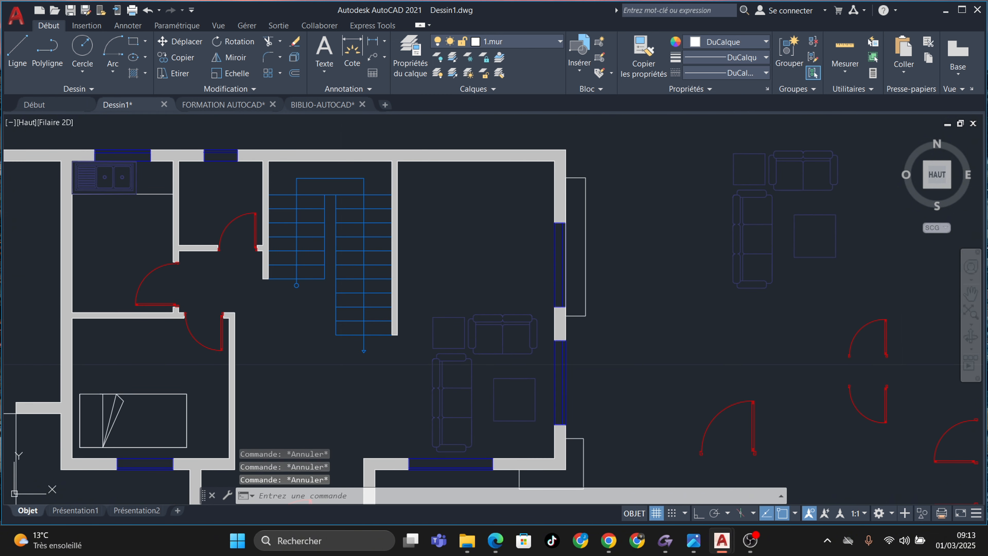
scroll(515, 328, "down", 2)
middle_click_drag(503, 376, 560, 295)
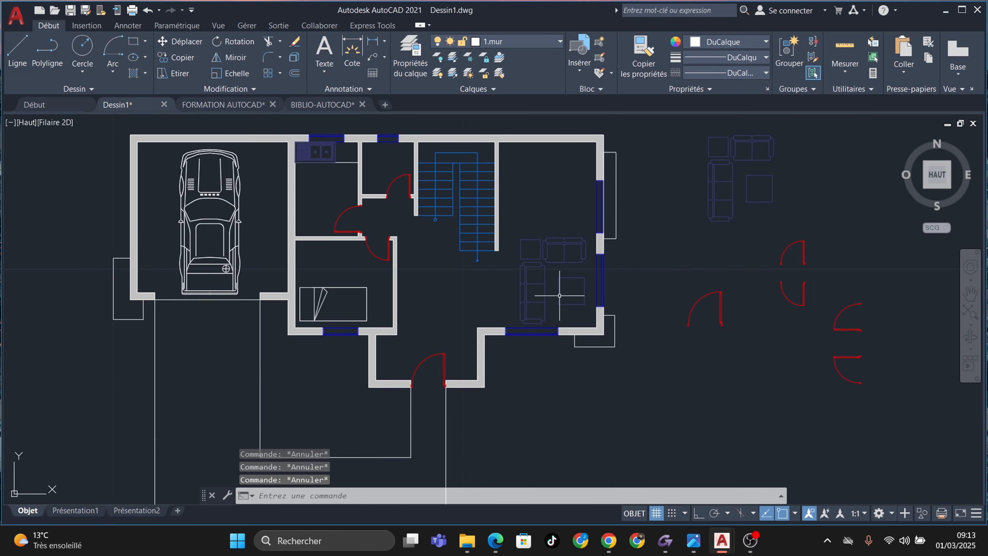
Return to the BIBLIO-AUTOCAD library and copy the rectangular dining table block with four chairs
left_click(318, 105)
scroll(475, 265, "down", 7)
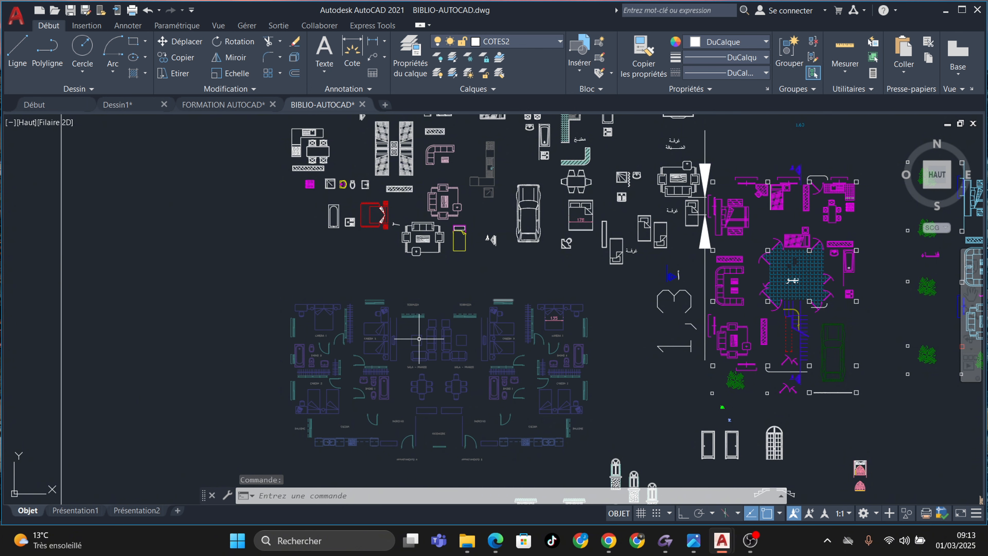
middle_click_drag(478, 252, 463, 352)
scroll(415, 327, "up", 2)
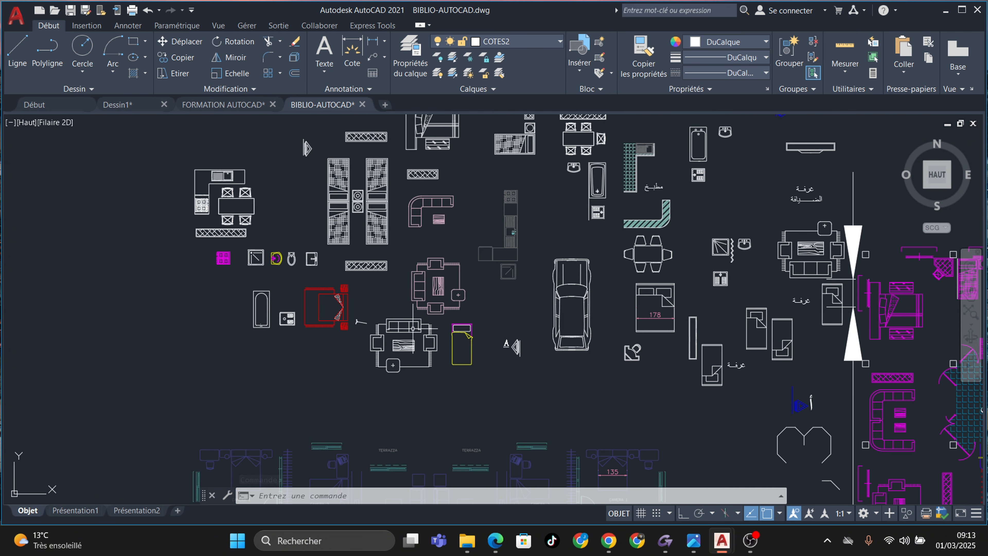
scroll(229, 183, "up", 4)
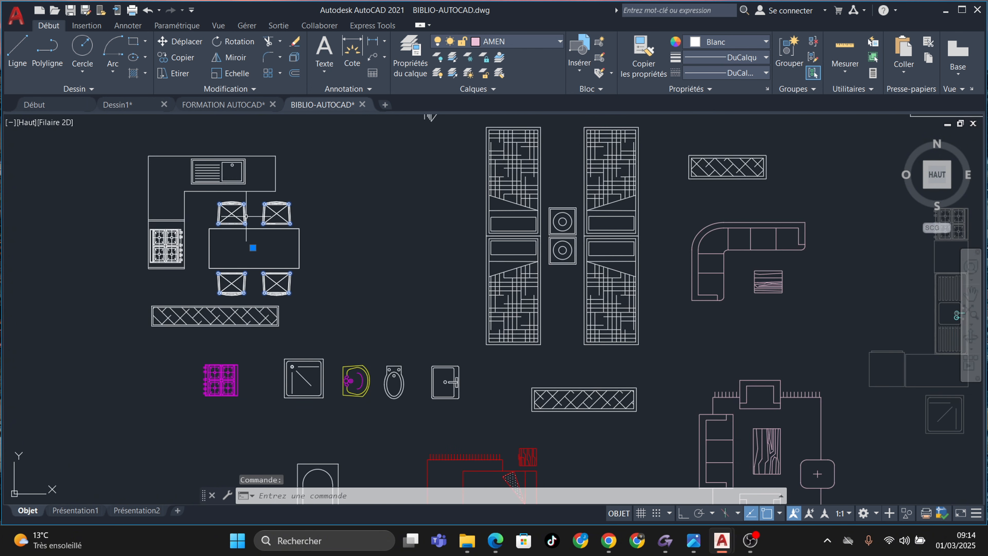
key("ctrl+c")
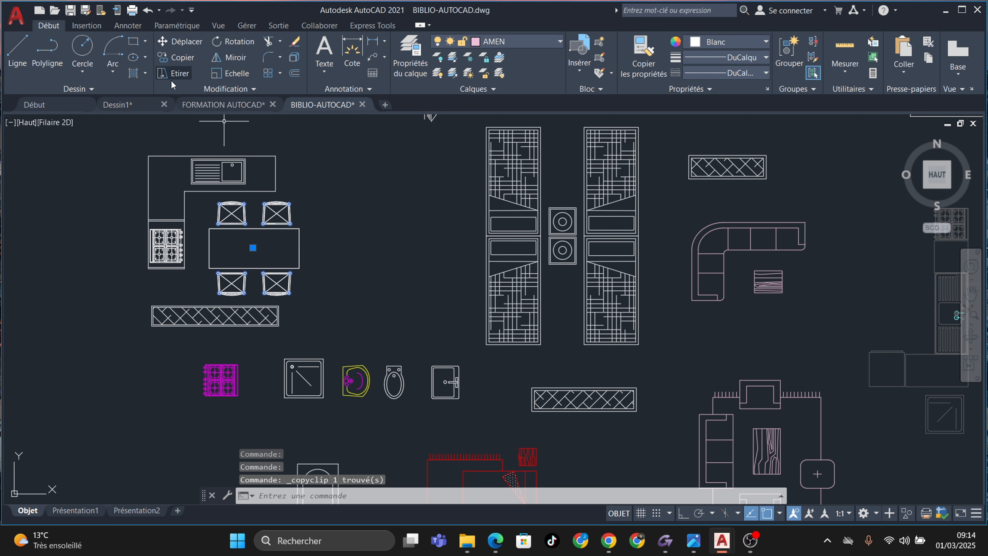
Paste the four-chair dining set into Dessin1, in the upper part of the living room above the sofas
left_click(118, 104)
middle_click_drag(481, 270, 477, 335)
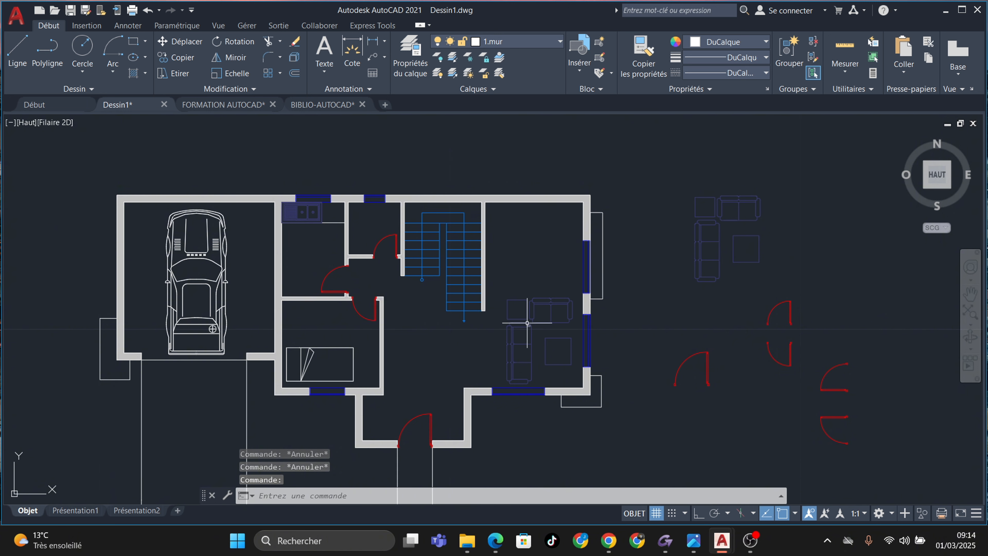
key("ctrl+v")
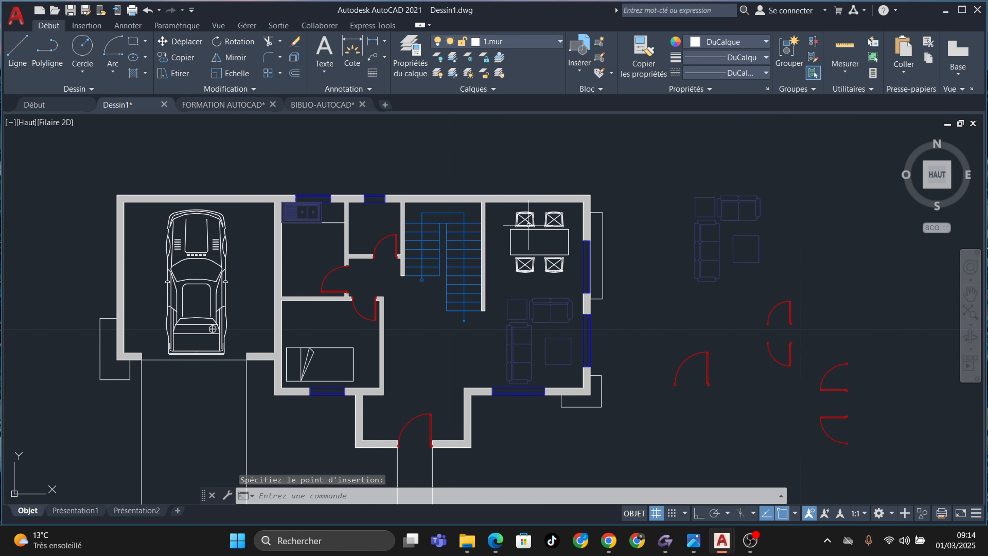
Assign the pasted dining set to the 8.amenagement layer
left_click(529, 224)
left_click(557, 44)
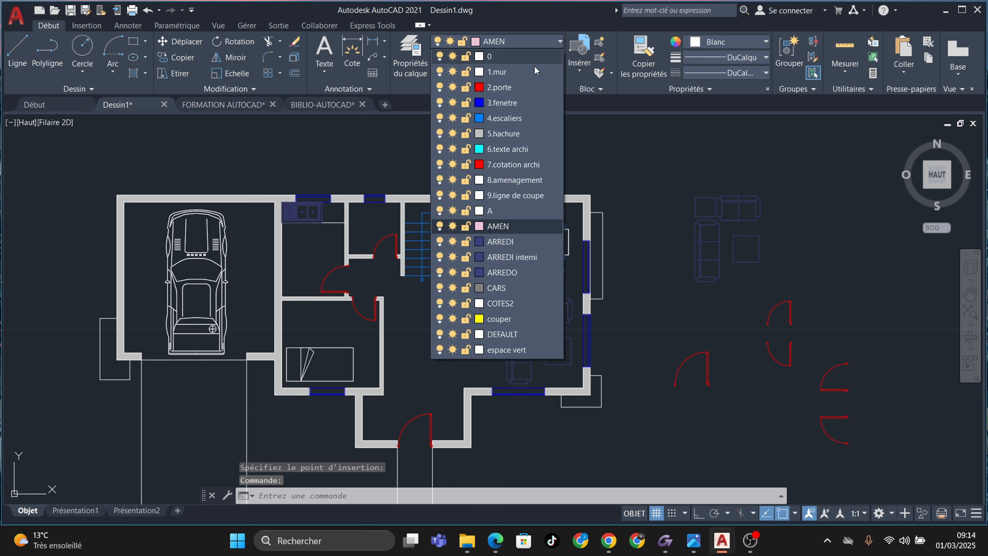
left_click(524, 180)
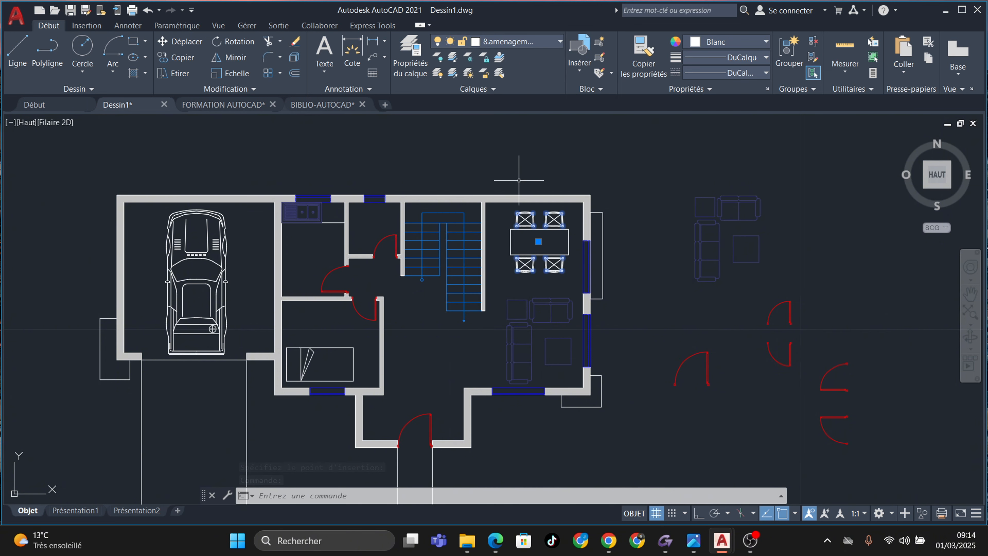
scroll(545, 239, "up", 5)
key("Escape")
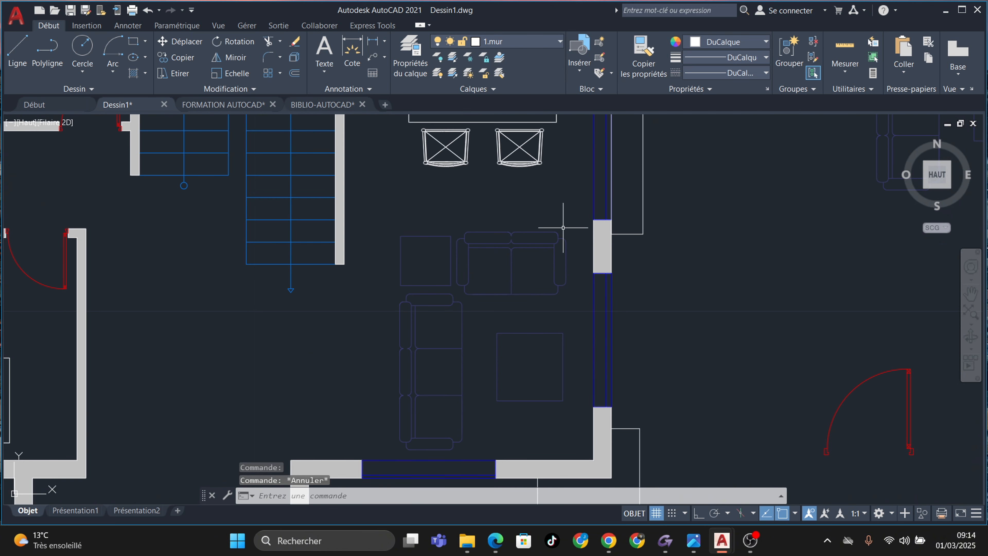
Assign the living room's sofas, corner table and coffee table to the 8.amenagement layer
left_click(569, 221)
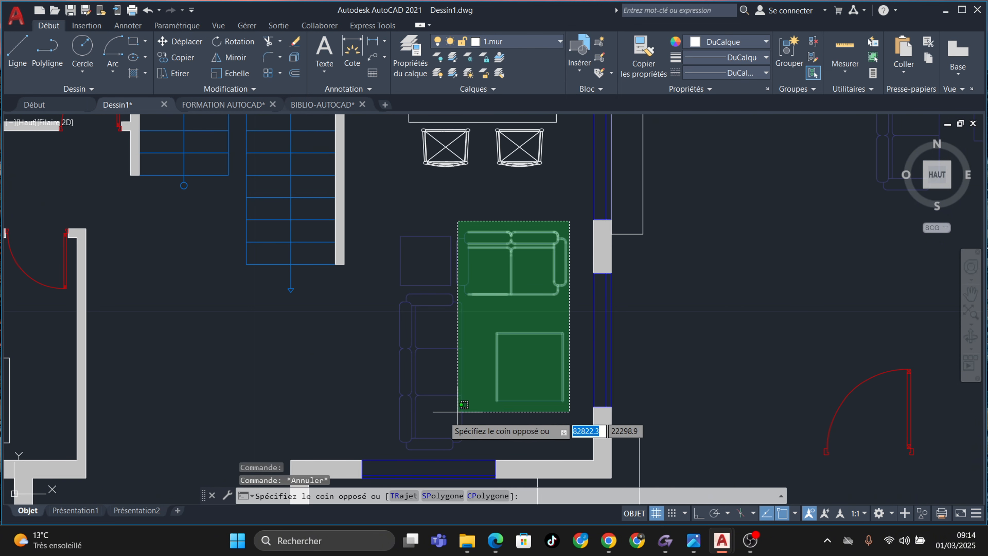
left_click(384, 454)
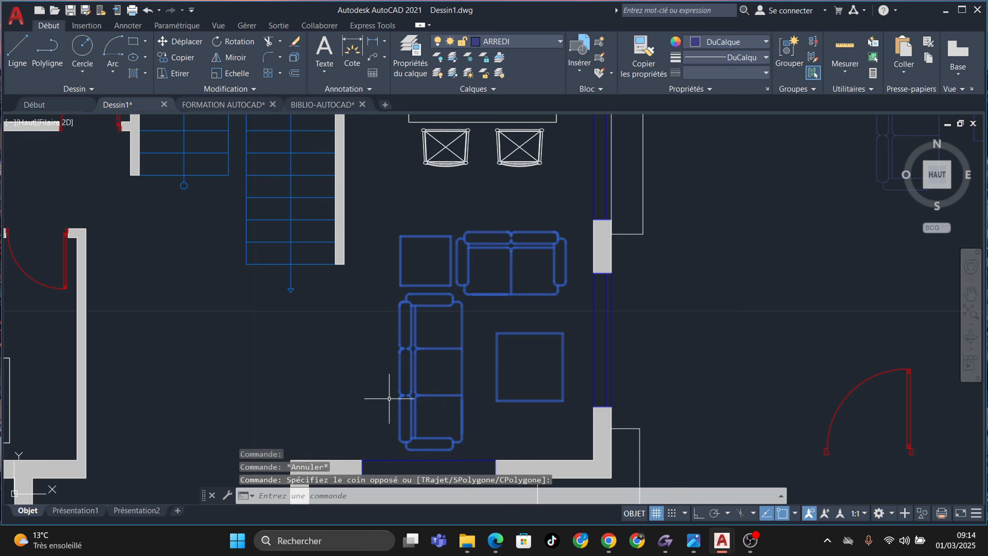
left_click(523, 36)
left_click(513, 180)
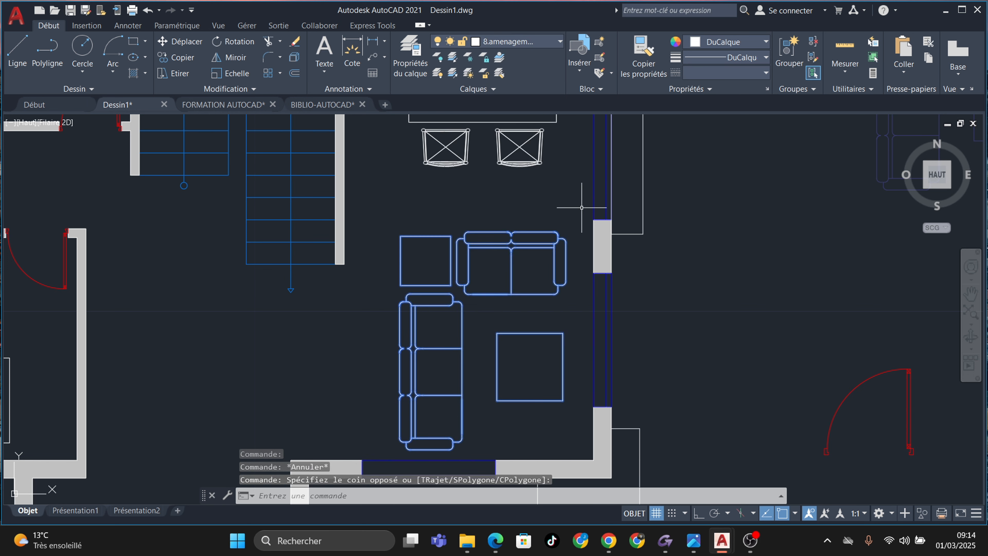
scroll(581, 207, "down", 5)
key("Escape")
key("Escape")
scroll(496, 183, "up", 2)
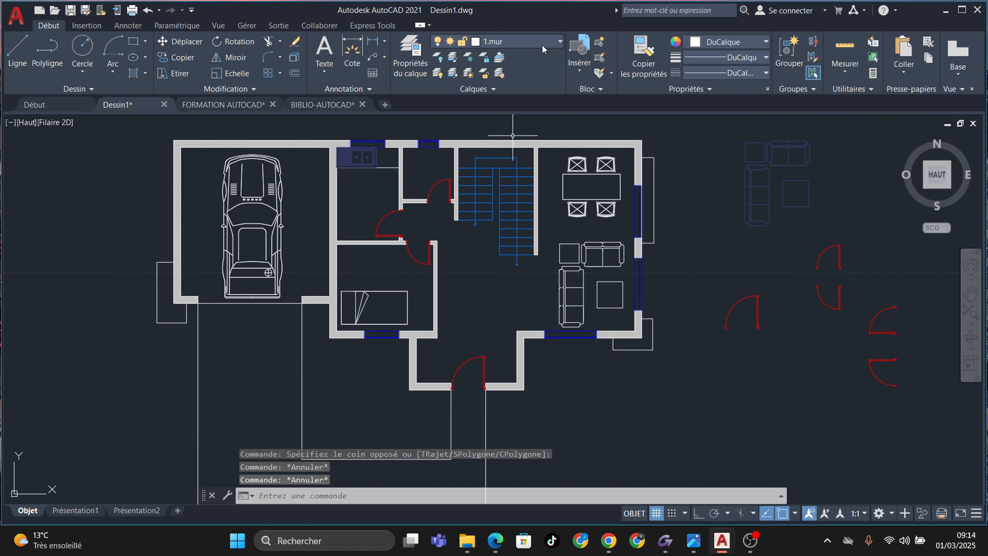
Turn the 8.amenagement layer off and back on to check which furniture belongs to it
left_click(521, 41)
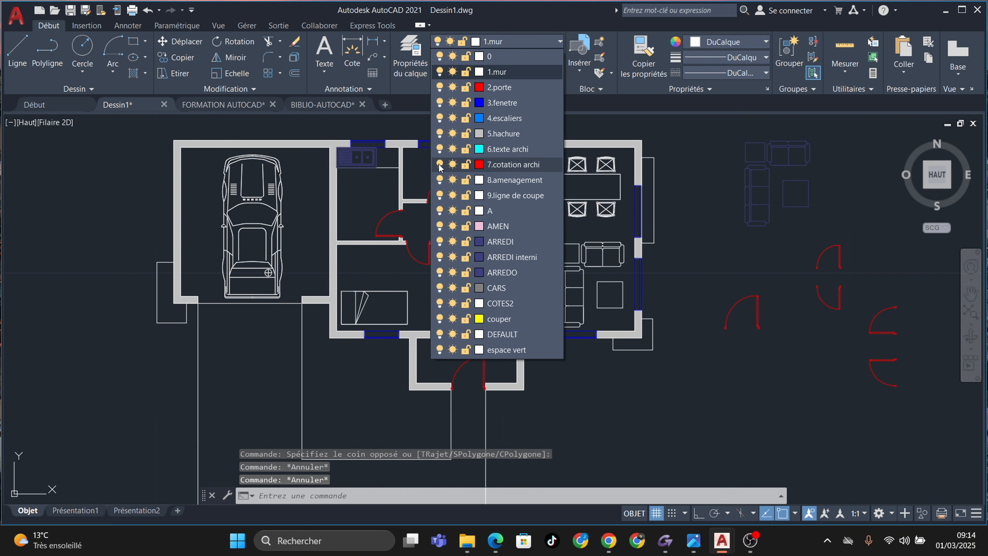
left_click(440, 180)
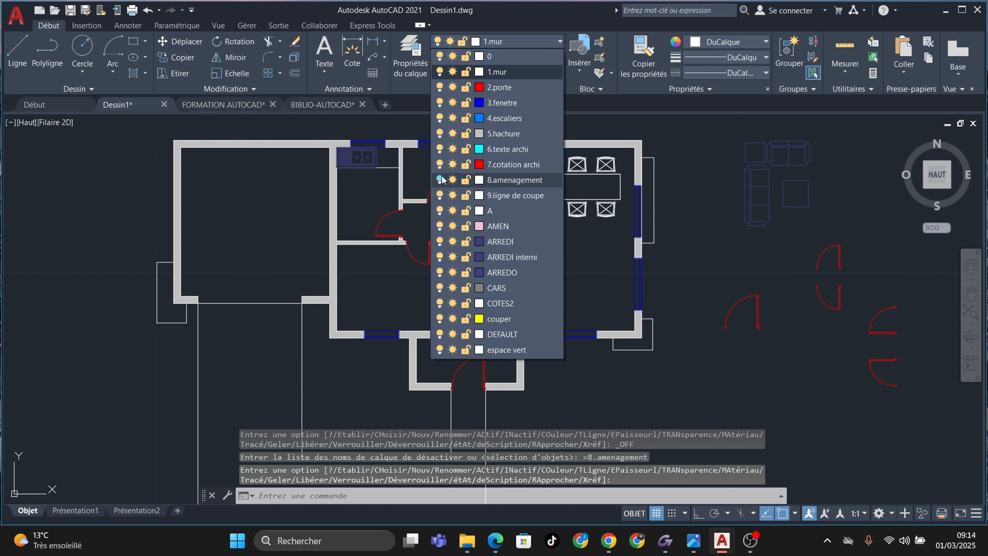
left_click(440, 180)
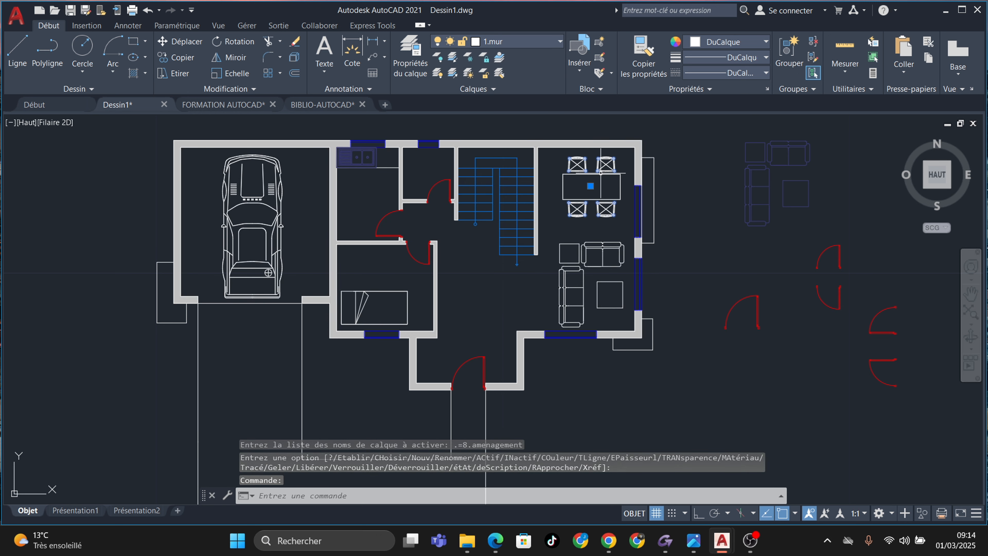
Reassign the dining set to the 8.amenagement layer and turn that layer off
left_click(560, 43)
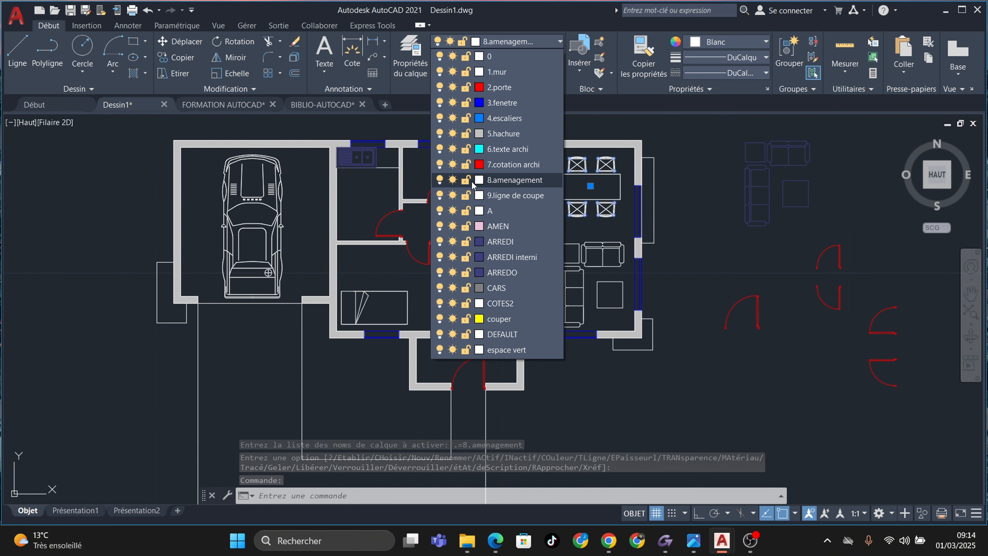
left_click(500, 180)
key("Escape")
key("Escape")
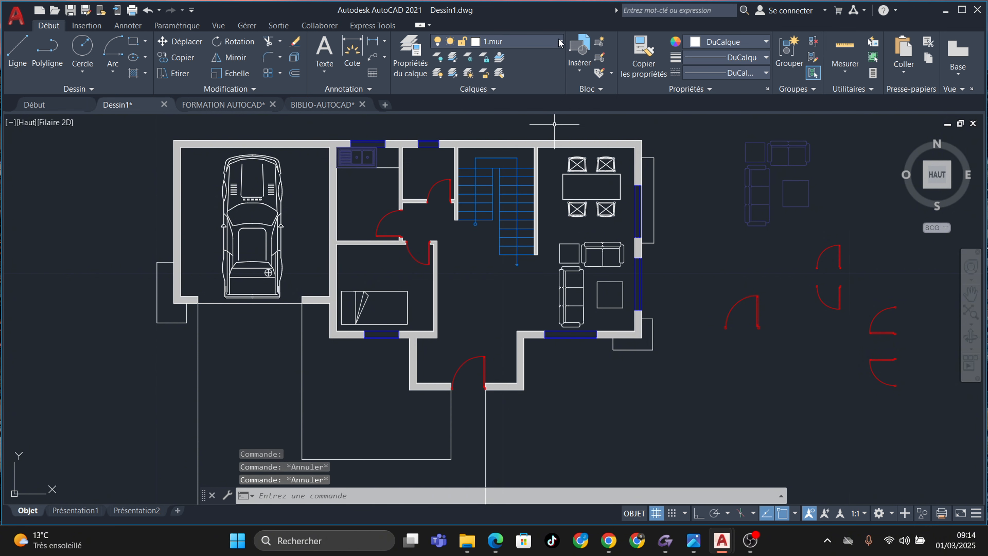
left_click(560, 41)
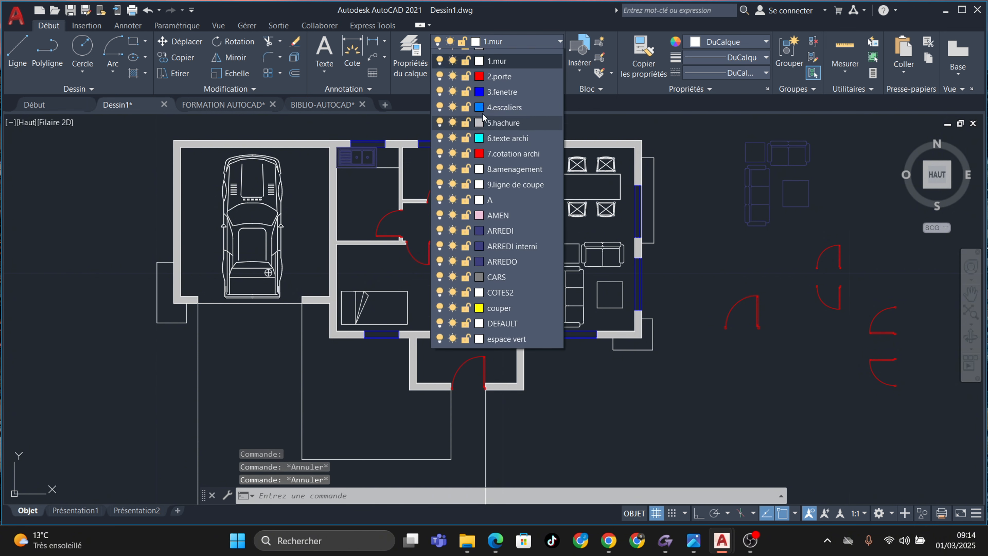
left_click(440, 180)
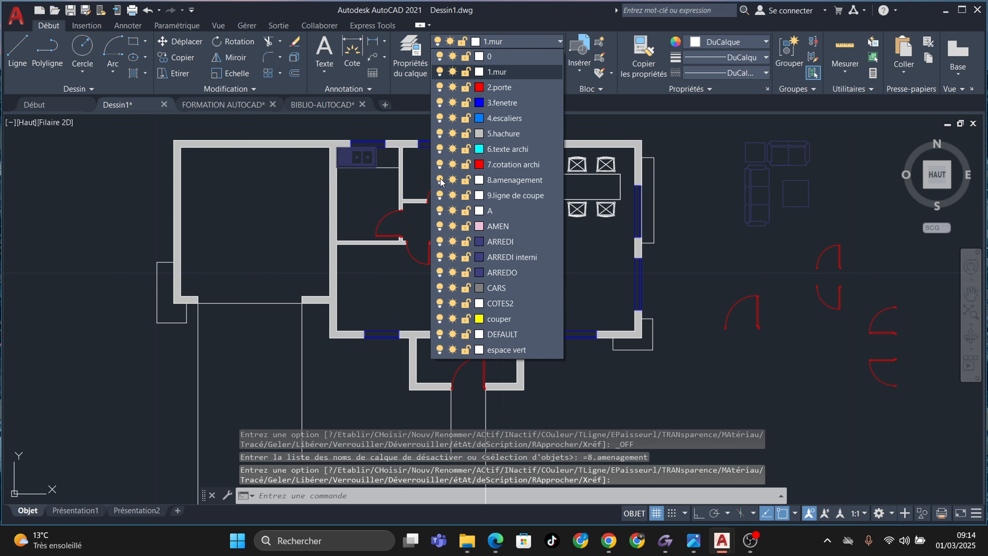
Explode the dining set block in the upper part of the living room
scroll(578, 159, "up", 4)
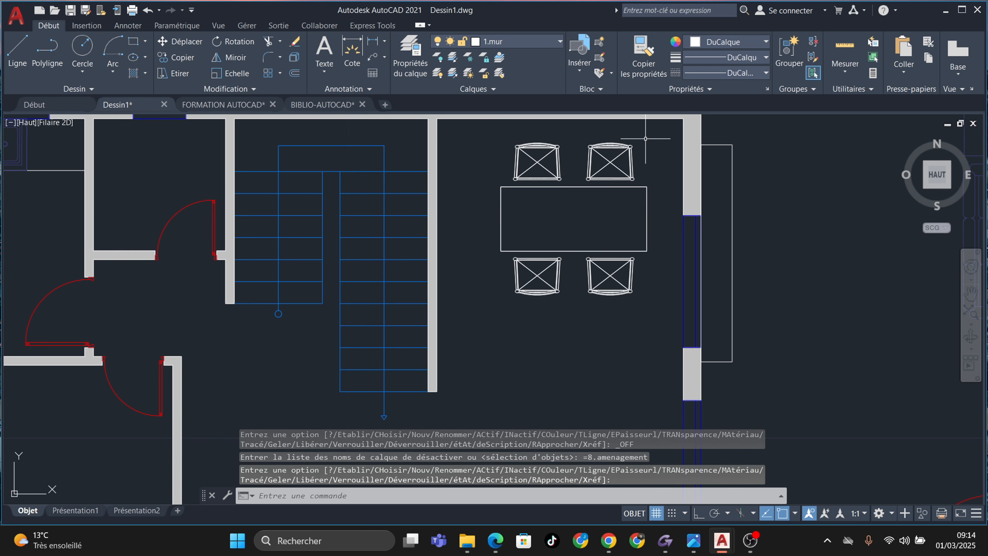
left_click(685, 139)
left_click(497, 304)
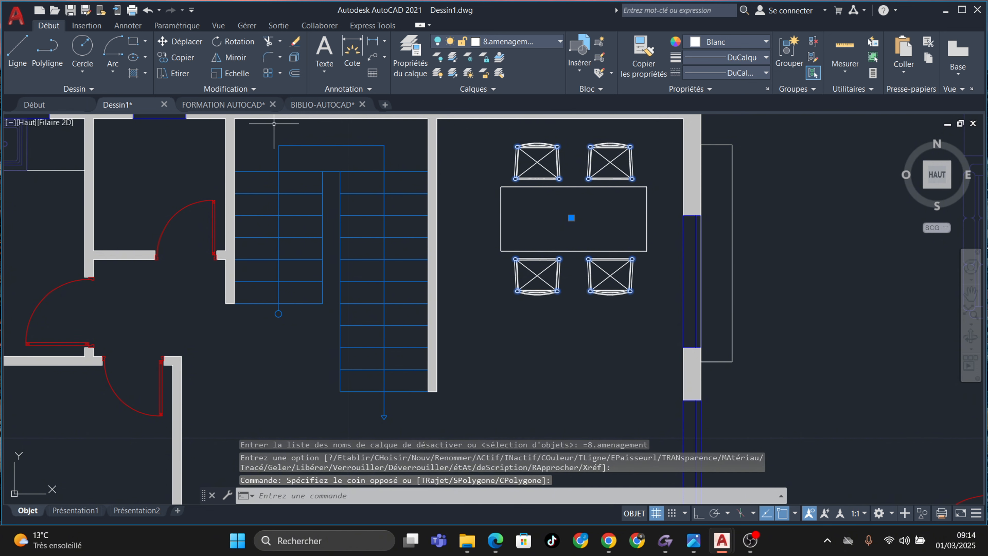
left_click(296, 65)
key("Escape")
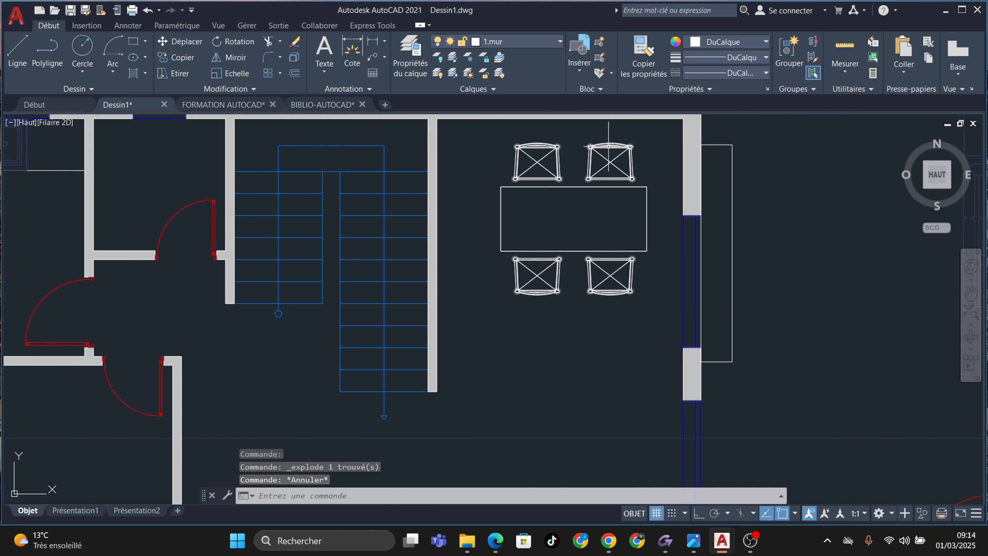
left_click(295, 59)
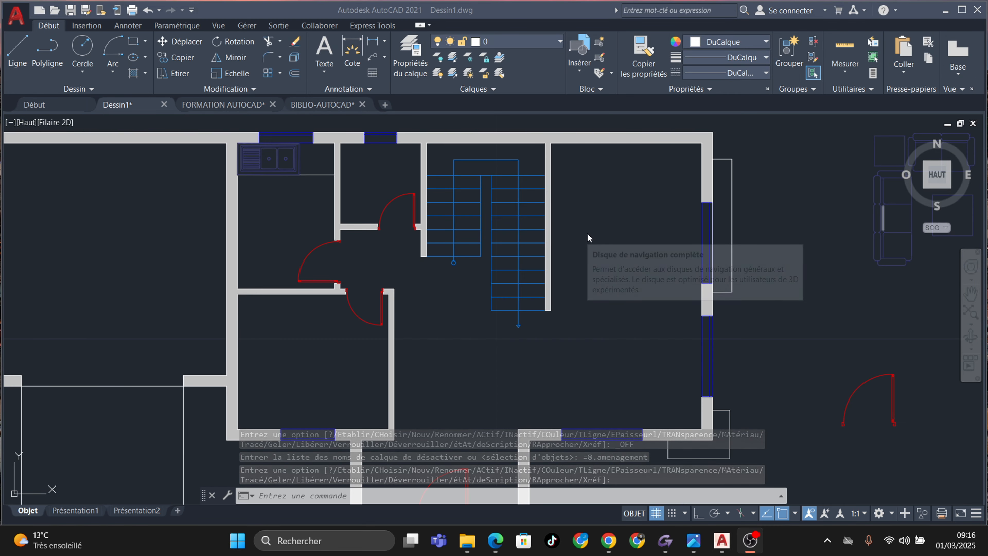
Turn the 8.amenagement layer back on so the furniture, bed and car display in the plan
scroll(553, 262, "down", 1)
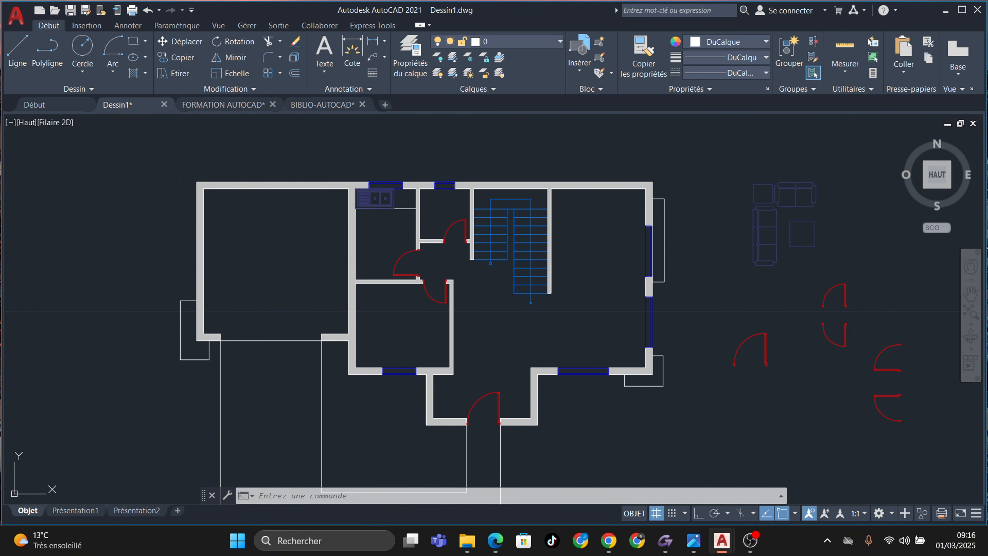
middle_click_drag(554, 263, 554, 240)
left_click(560, 42)
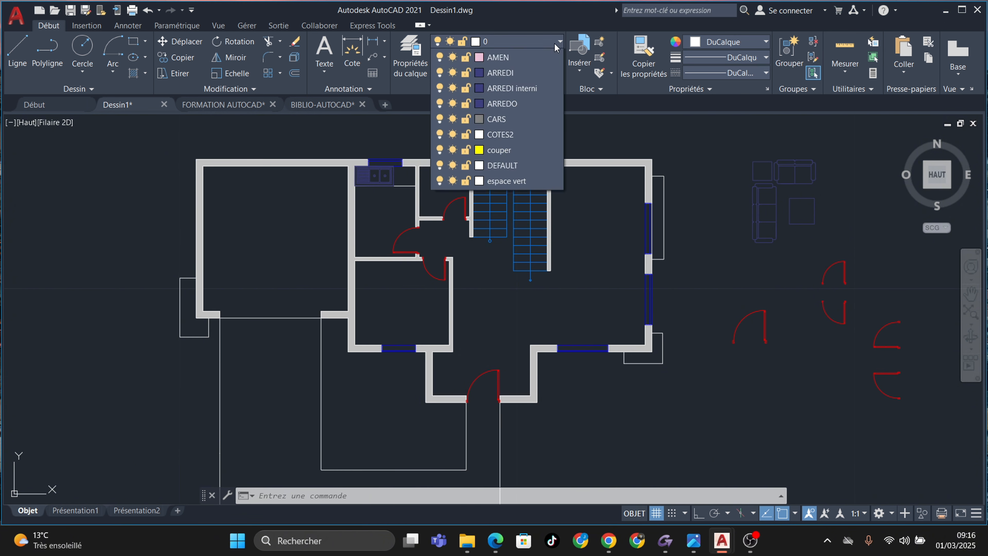
left_click(440, 180)
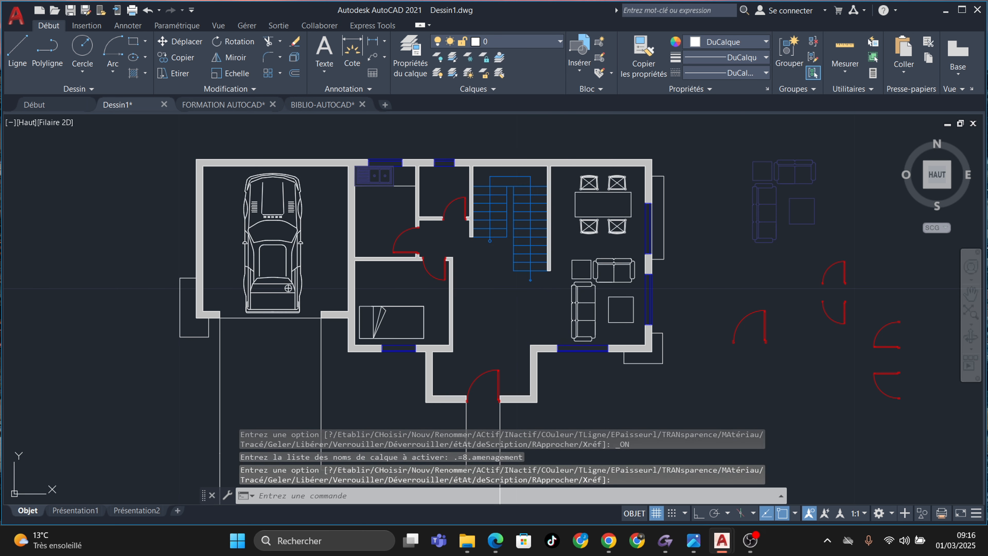
key("Escape")
key("Escape")
middle_click_drag(500, 285, 509, 264)
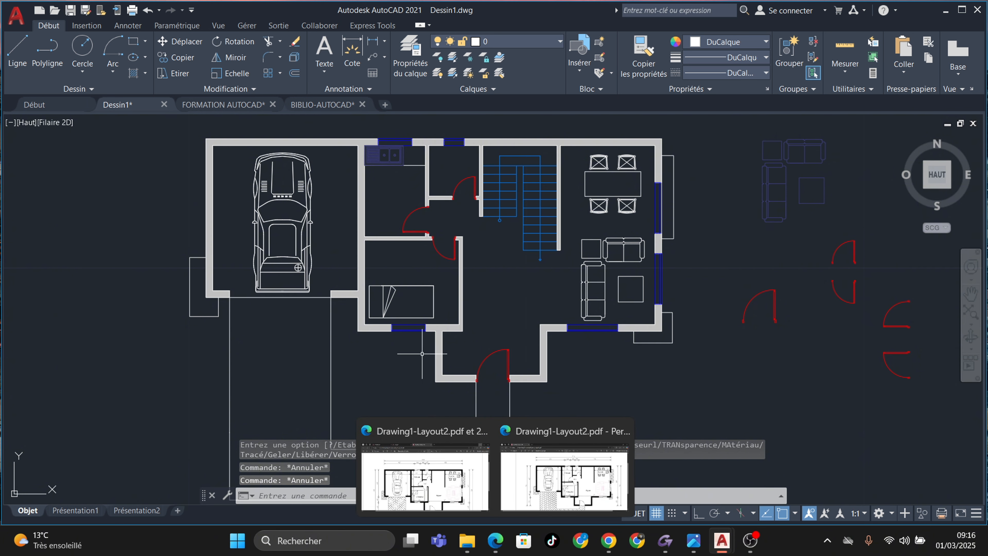
scroll(453, 166, "up", 2)
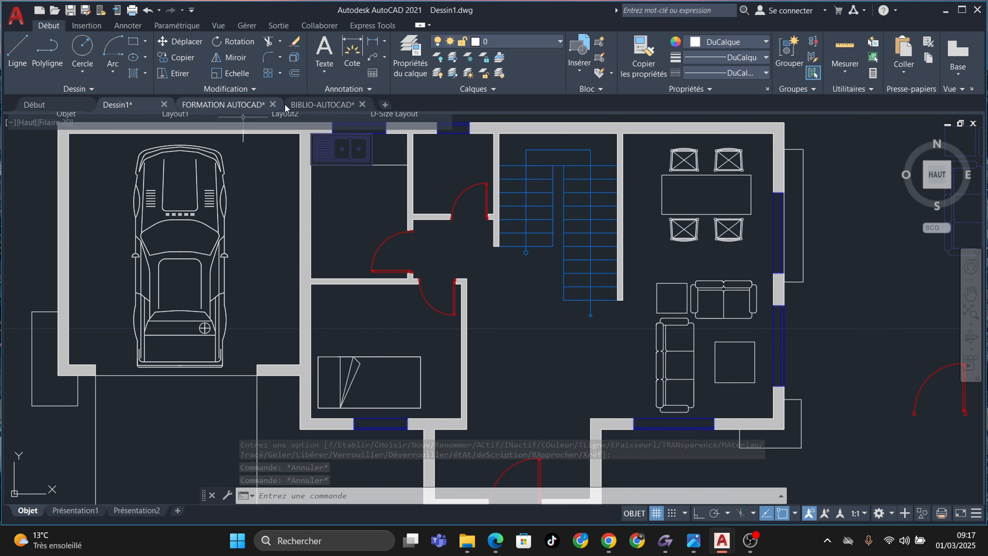
Copy the toilet block from the BAGNO 1 bathroom in the BIBLIO-AUTOCAD drawing to the clipboard
left_click(323, 104)
scroll(426, 205, "down", 6)
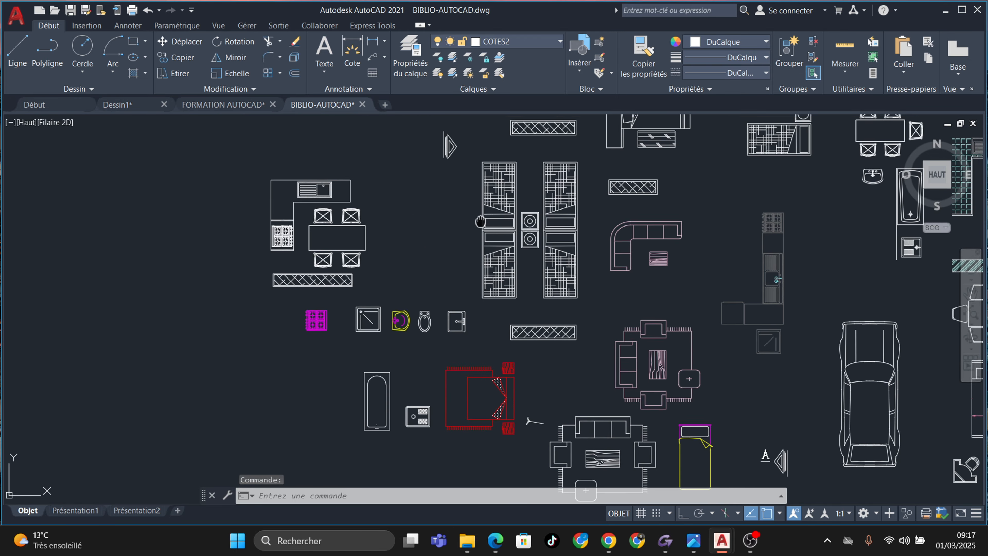
middle_click_drag(547, 220, 446, 176)
middle_click_drag(635, 291, 504, 182)
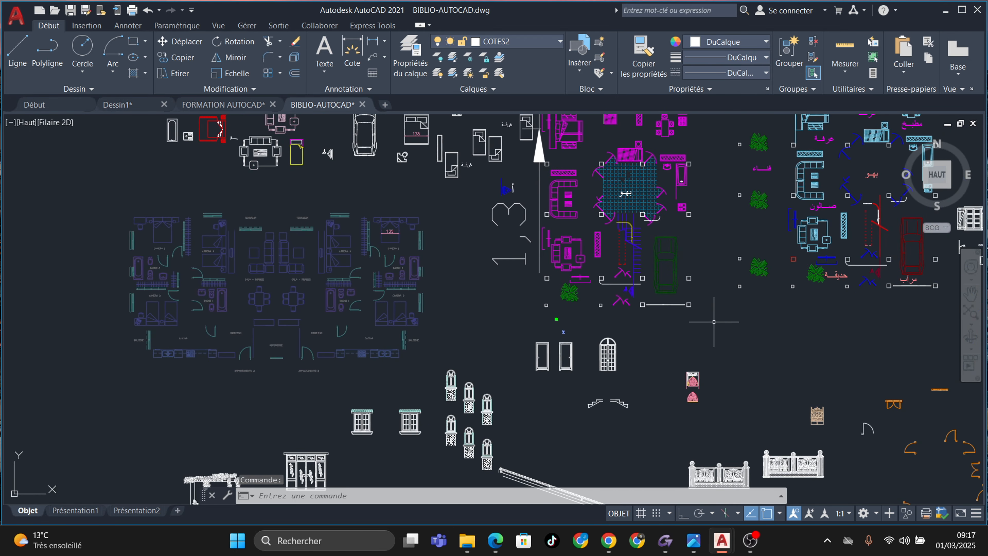
middle_click_drag(696, 323, 408, 260)
scroll(493, 267, "down", 4)
scroll(601, 291, "up", 10)
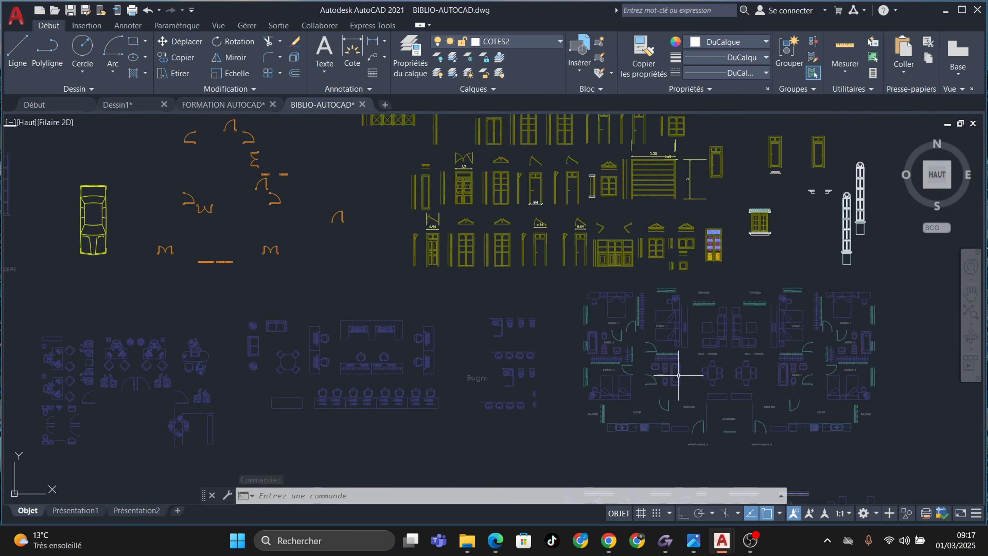
scroll(647, 370, "up", 10)
scroll(708, 356, "down", 7)
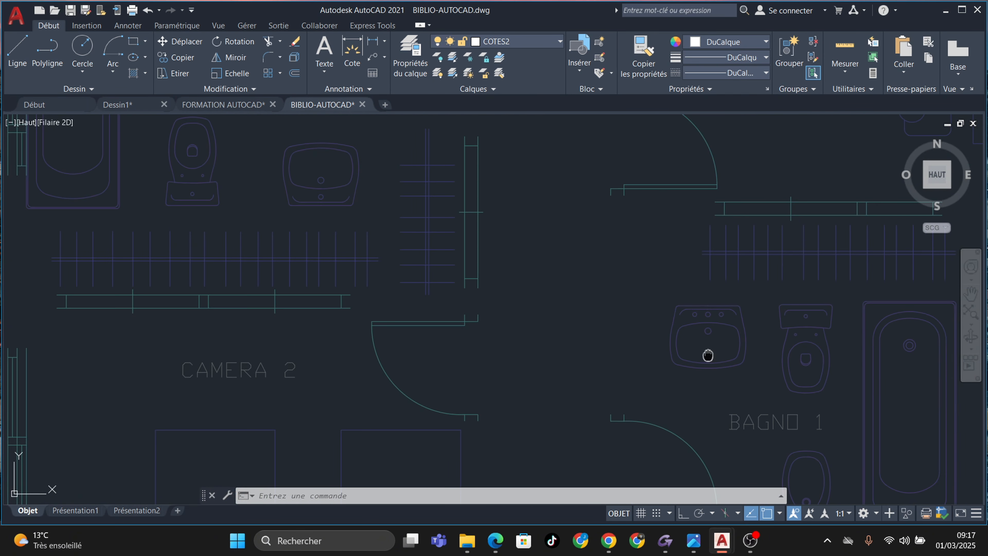
middle_click_drag(708, 355, 585, 303)
left_click(627, 287)
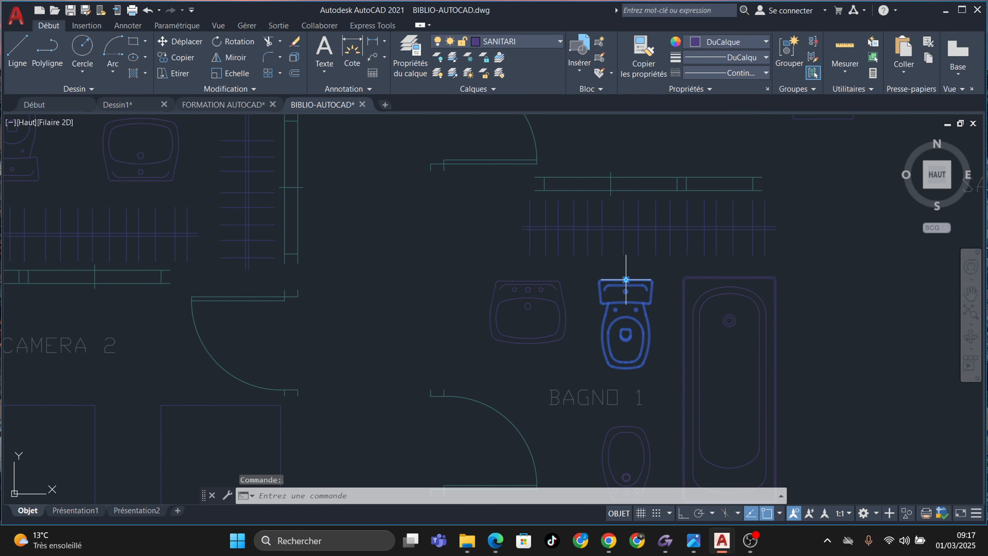
key("ctrl+c")
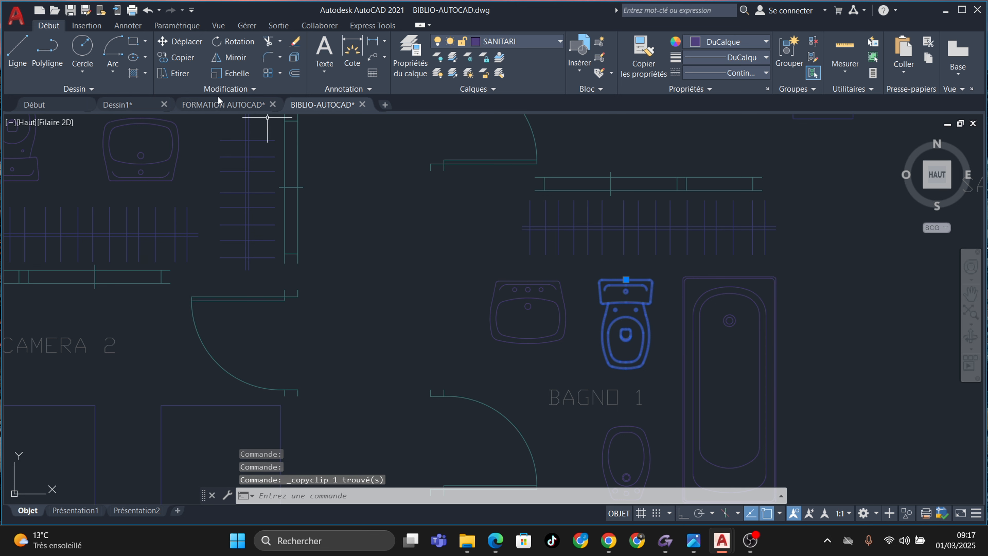
Paste the toilet into the Dessin1 drawing, in the small room between the kitchen and the stairs, near the window
left_click(125, 104)
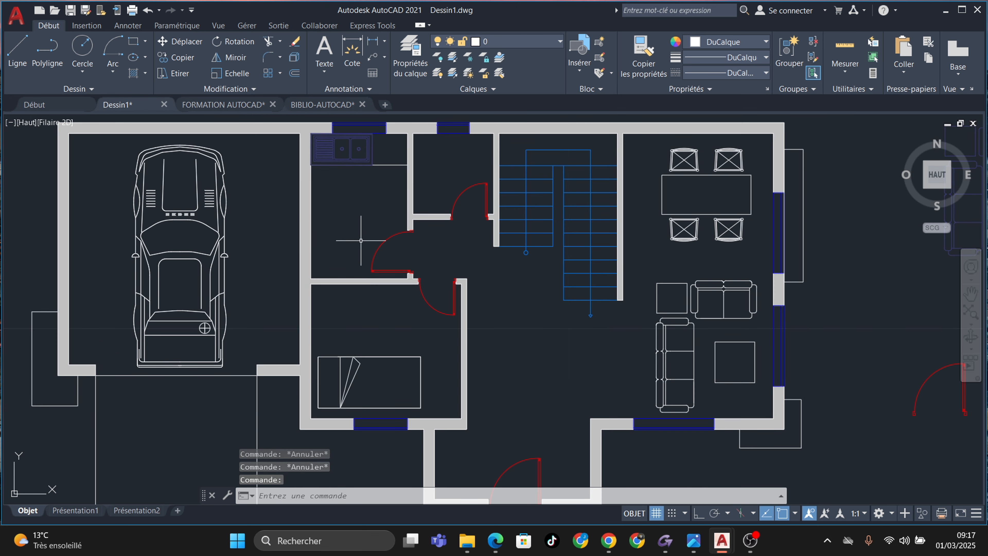
key("ctrl+v")
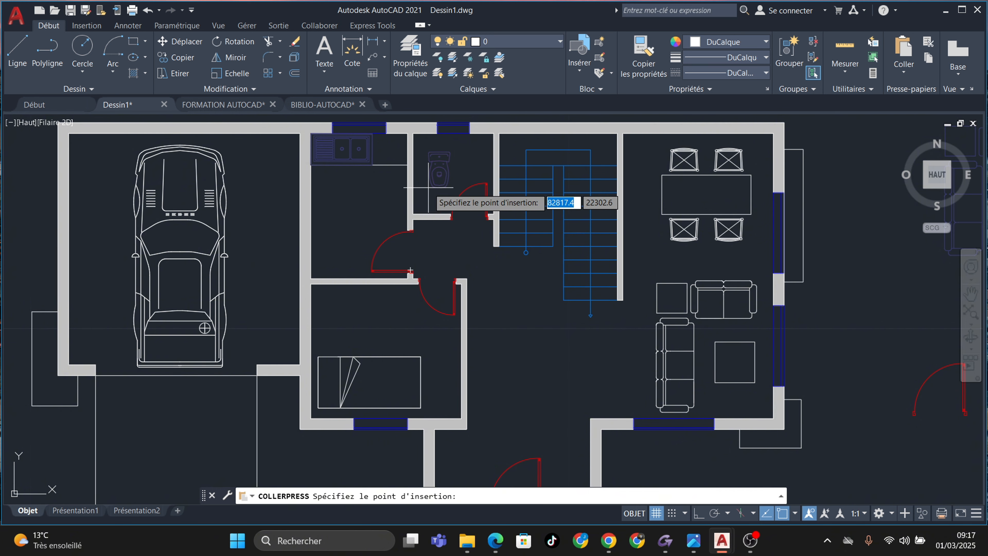
scroll(432, 194, "up", 3)
middle_click_drag(433, 251, 438, 294)
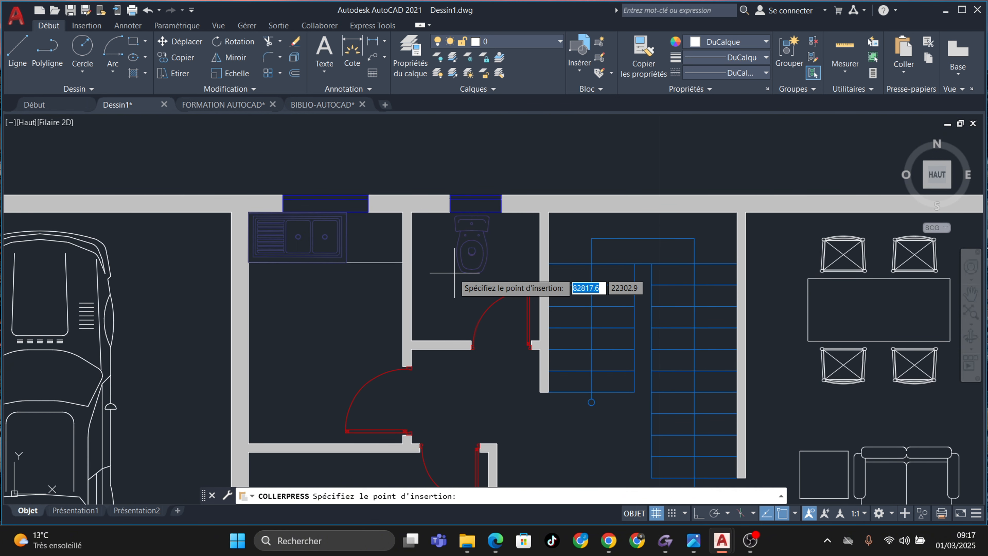
left_click(432, 269)
key("Escape")
key("Escape")
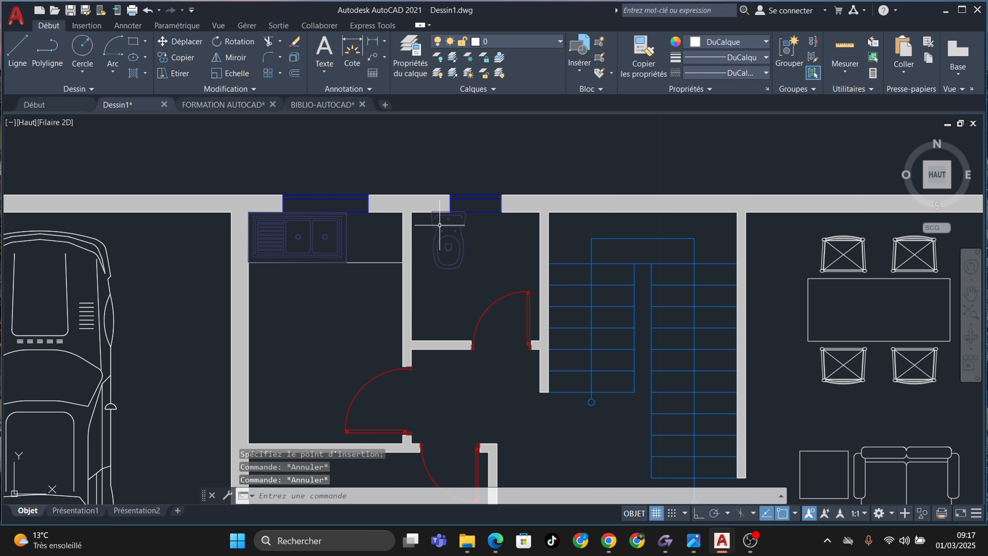
Assign the pasted toilet block to the 8.amenagement layer
left_click(440, 225)
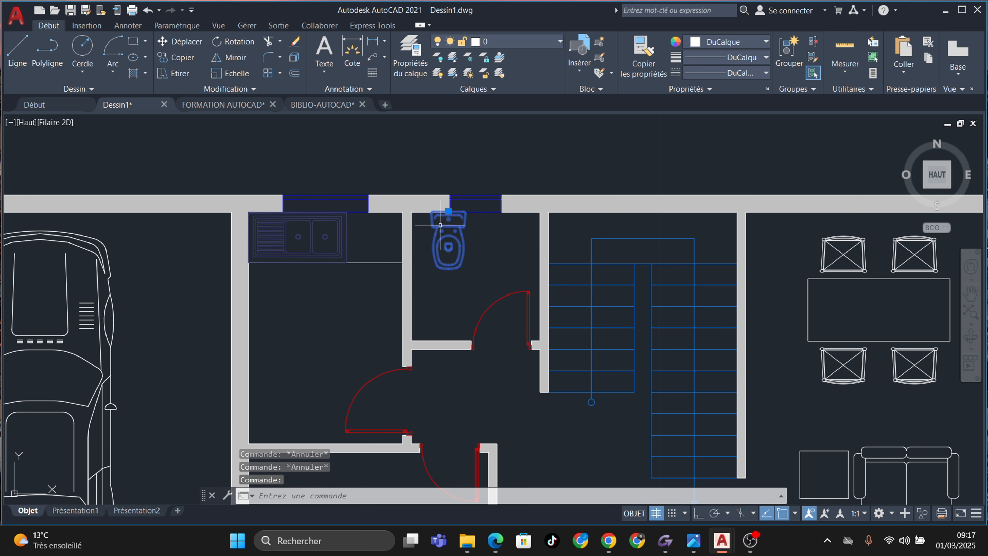
left_click(550, 40)
left_click(522, 179)
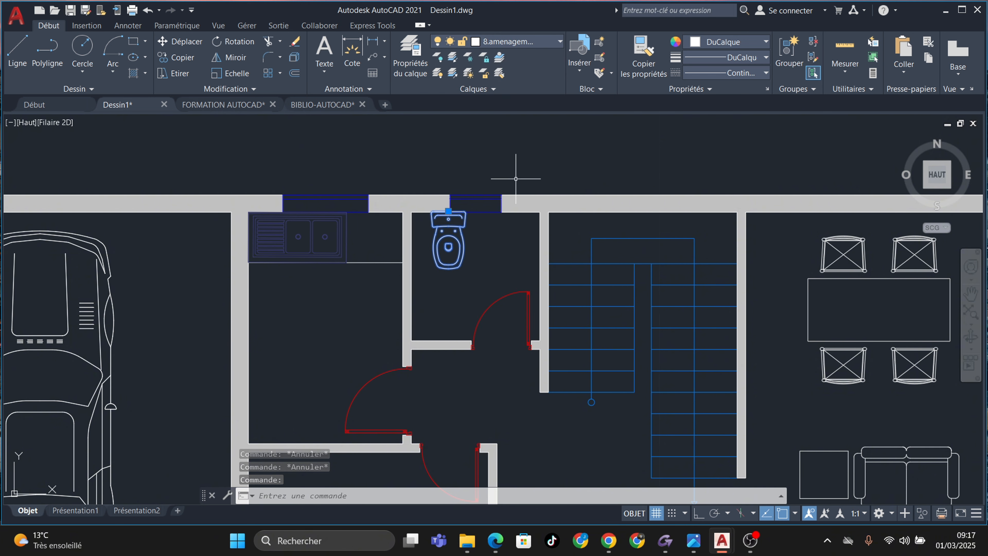
Move the toilet by its insertion point so its tank sits against the inner face of the window wall
scroll(440, 212, "up", 6)
left_click(479, 204)
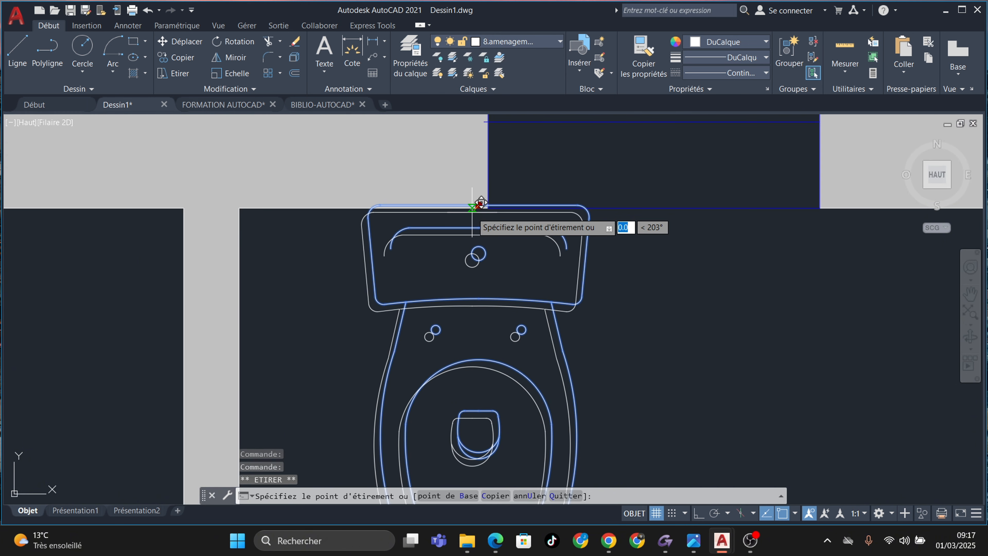
scroll(518, 235, "down", 8)
key("Escape")
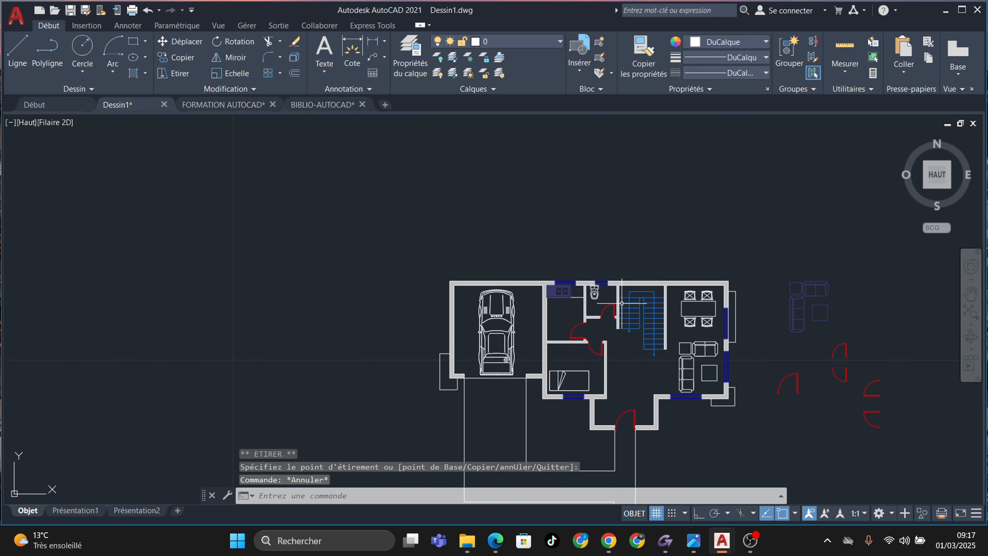
scroll(594, 232, "up", 3)
middle_click_drag(594, 231, 571, 284)
key("Escape")
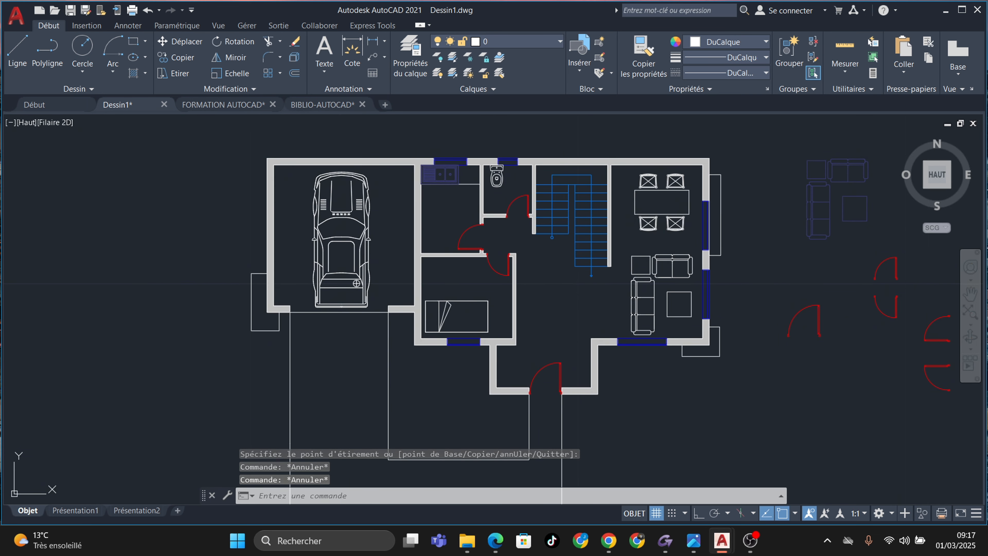
key("Escape")
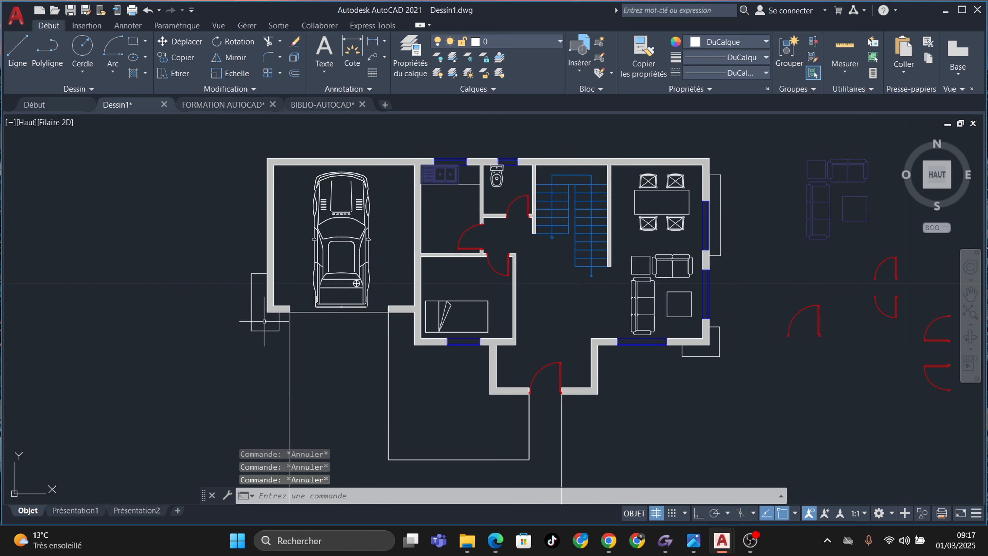
Make 5.hachure the current layer and start a hatch with the CROSS pattern
scroll(264, 321, "up", 4)
scroll(502, 362, "down", 4)
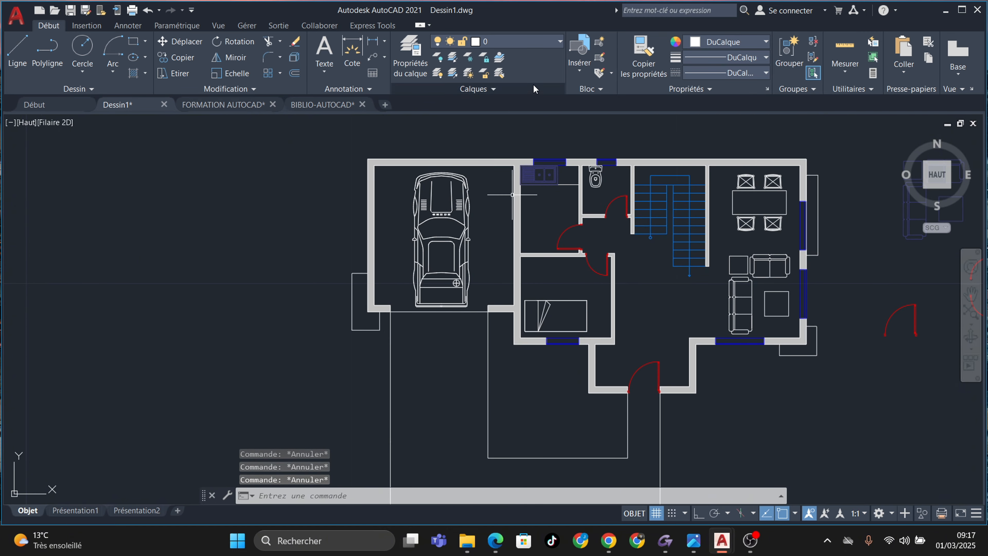
left_click(547, 41)
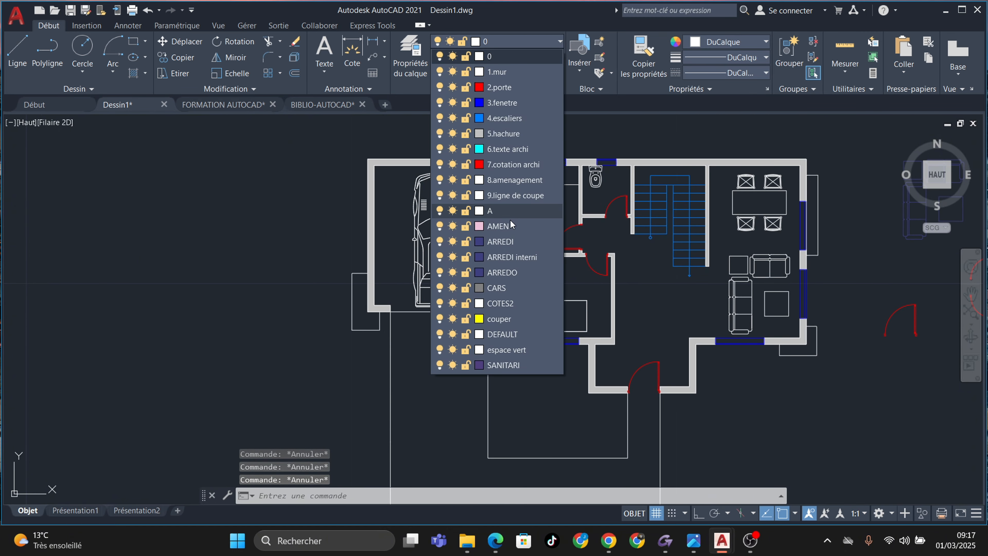
left_click(504, 134)
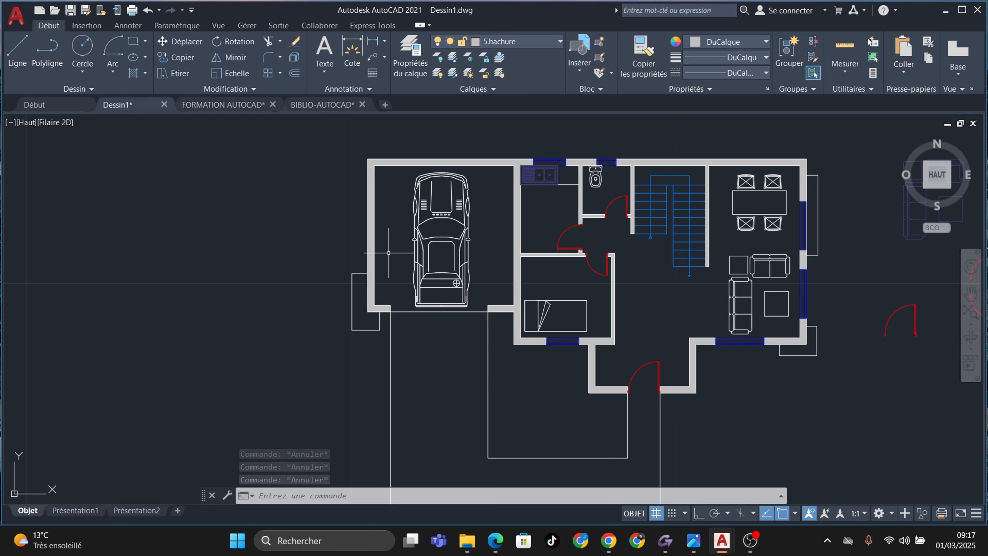
left_click(132, 74)
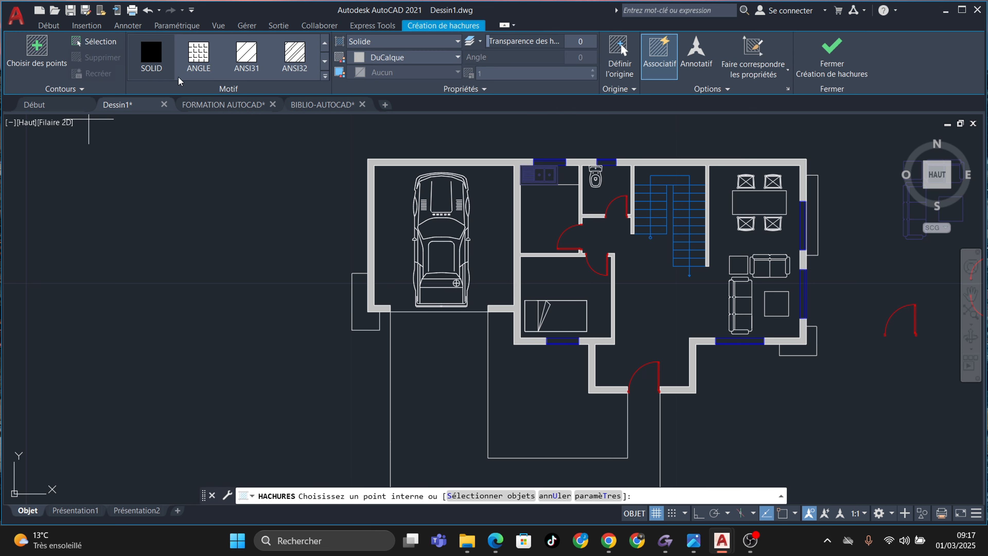
left_click(325, 76)
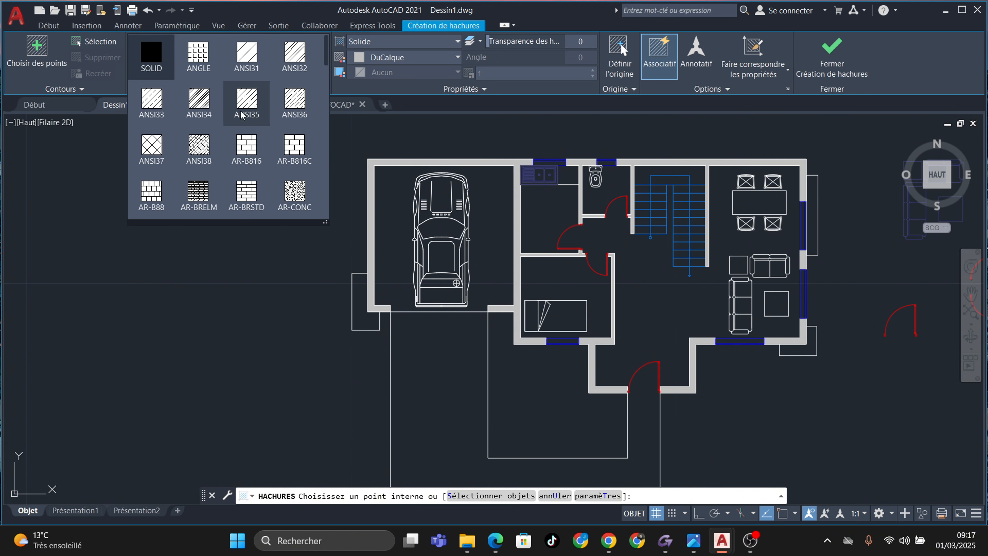
scroll(257, 118, "down", 2)
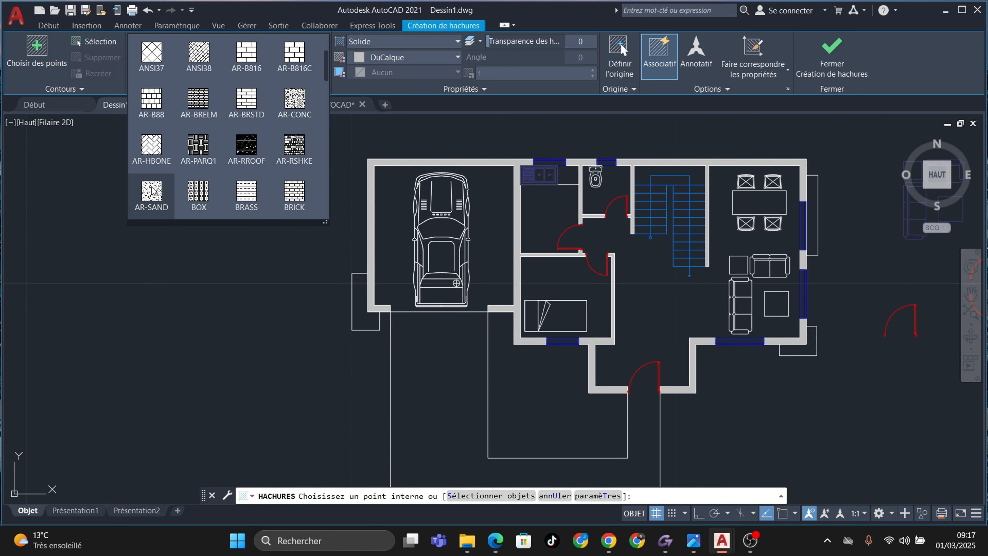
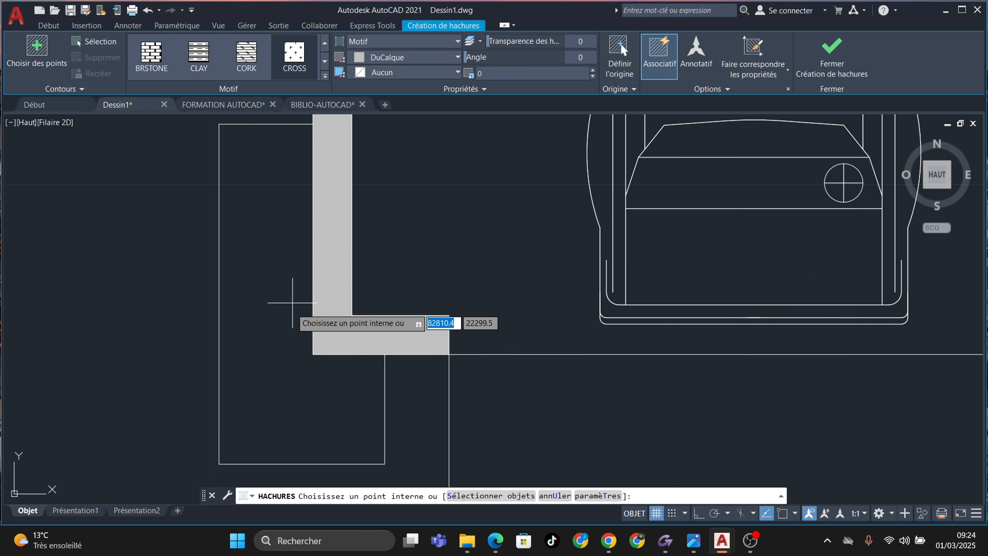
Try to fill the planters at the garage corner, the living room corner and along the dining-side wall with the CROSS hatch
left_click(287, 329)
scroll(405, 329, "down", 3)
middle_click_drag(602, 367, 375, 324)
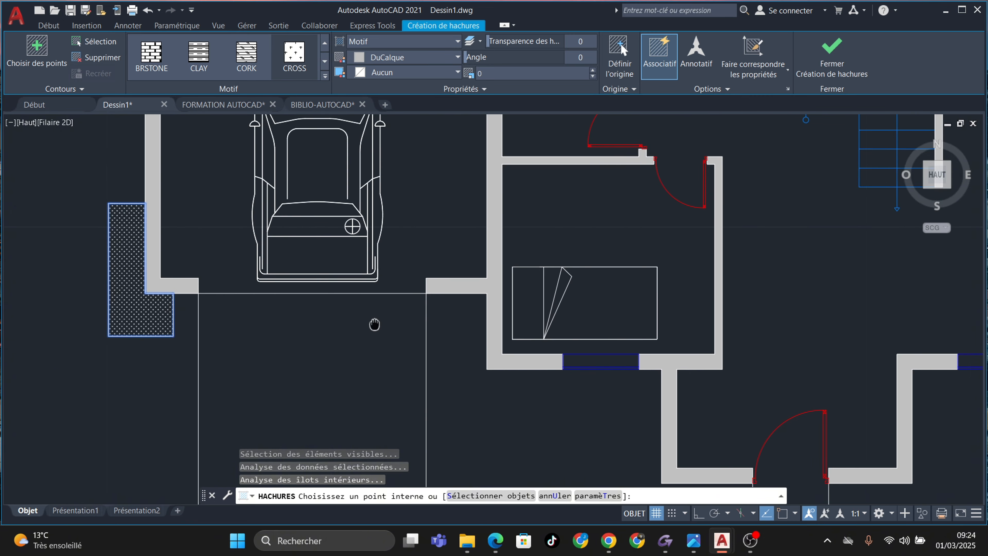
scroll(174, 310, "up", 5)
scroll(195, 317, "down", 5)
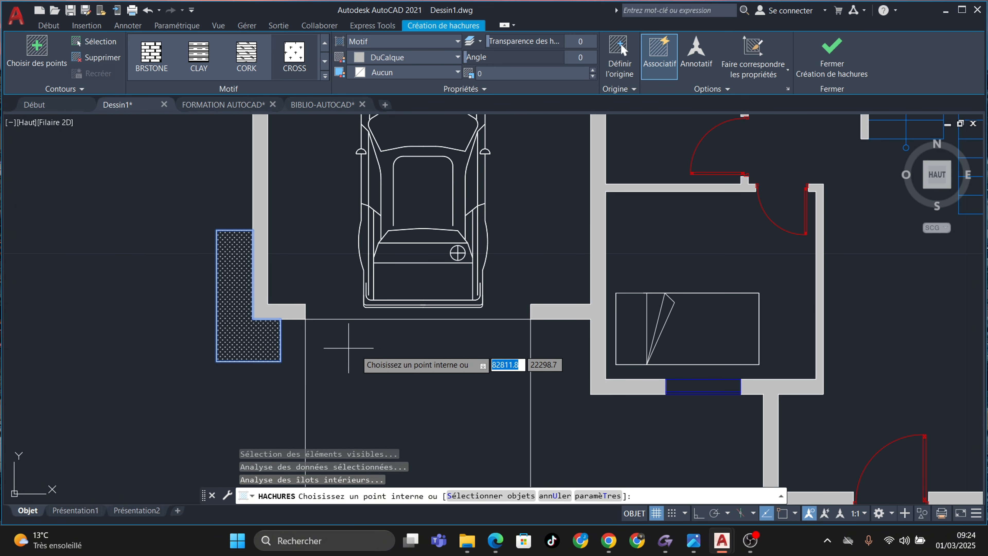
mouse_move(557, 352)
middle_mouse_down()
mouse_move(527, 335)
mouse_move(197, 282)
middle_mouse_up()
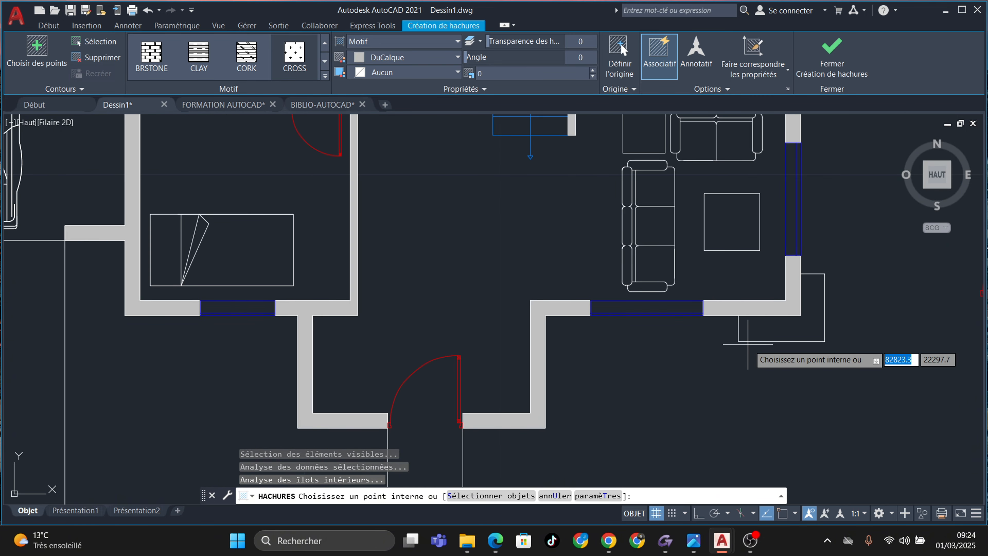
left_click(763, 340)
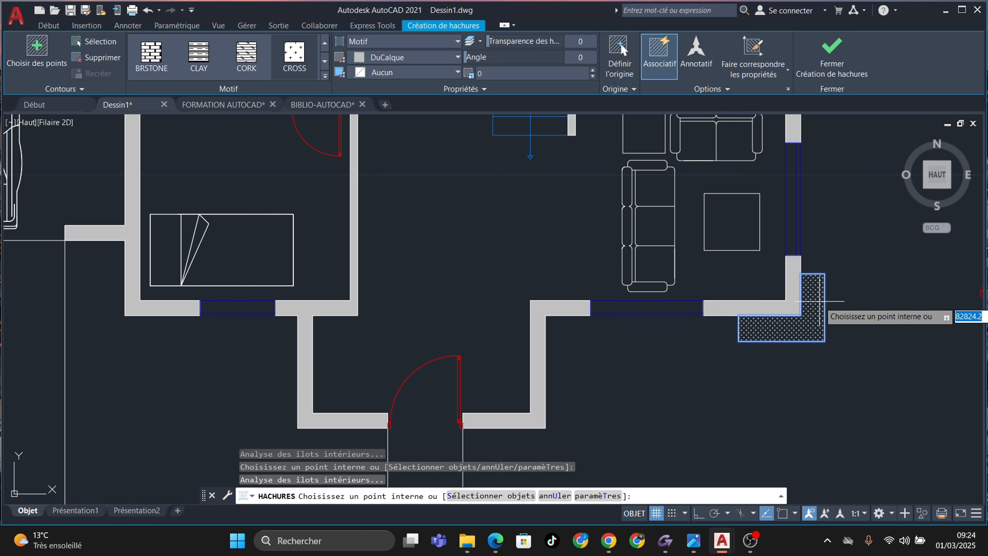
middle_click_drag(824, 296, 835, 455)
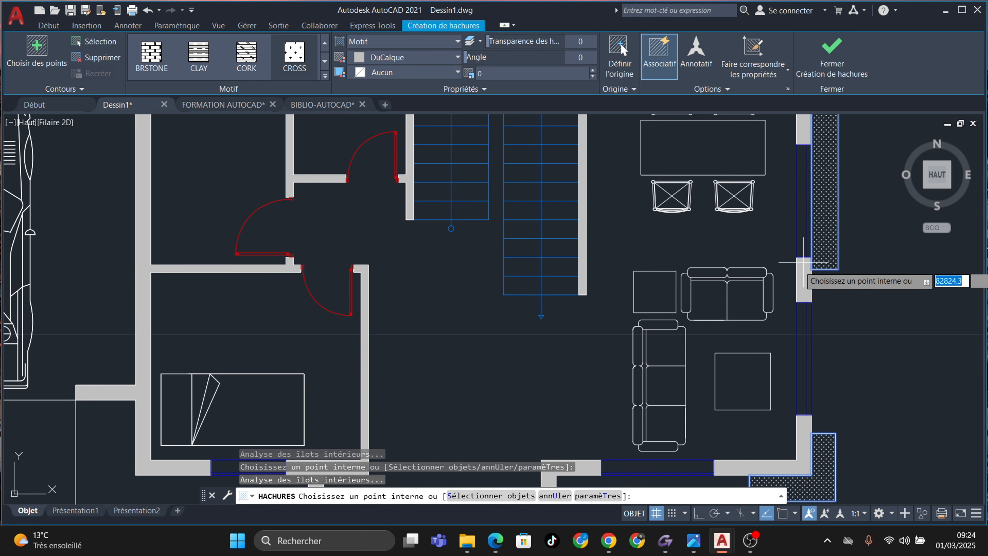
Try switching the hatch pattern to BRSTONE and filling the driveway area in front of the garage
scroll(722, 317, "down", 4)
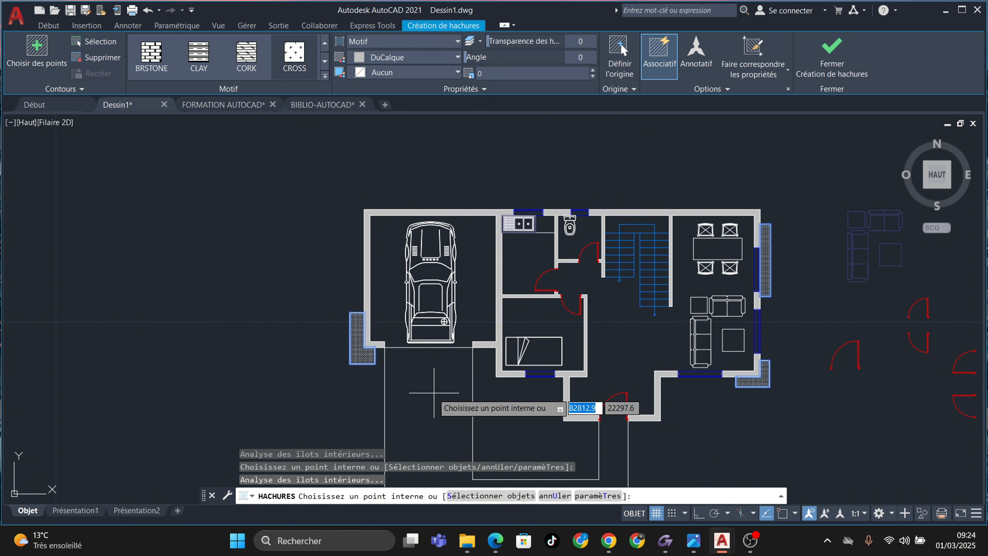
scroll(434, 393, "up", 10)
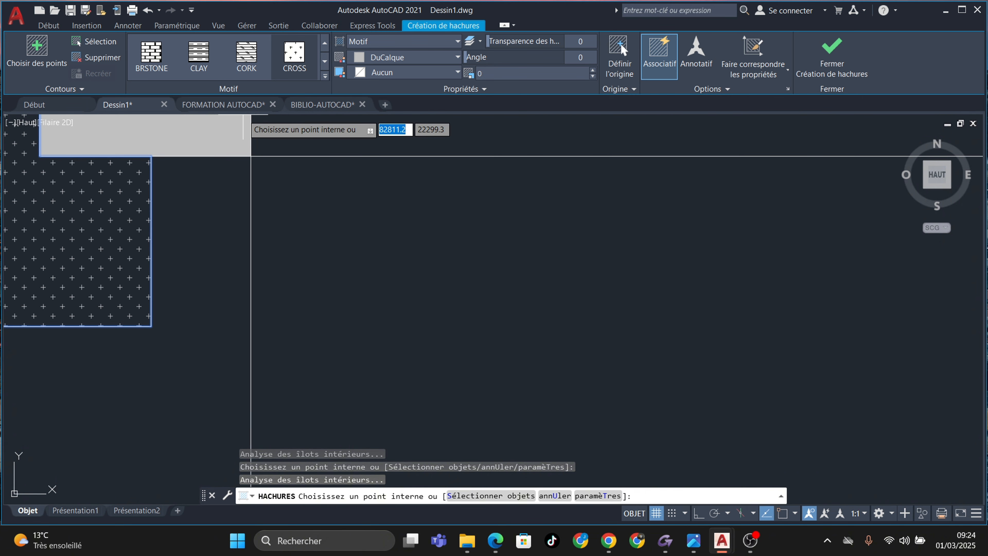
scroll(638, 346, "down", 5)
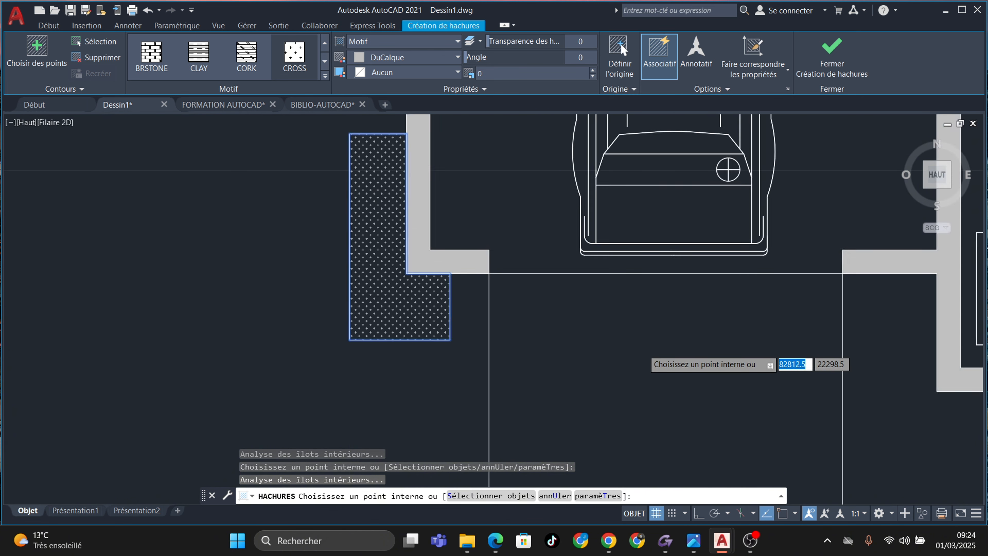
left_click(325, 78)
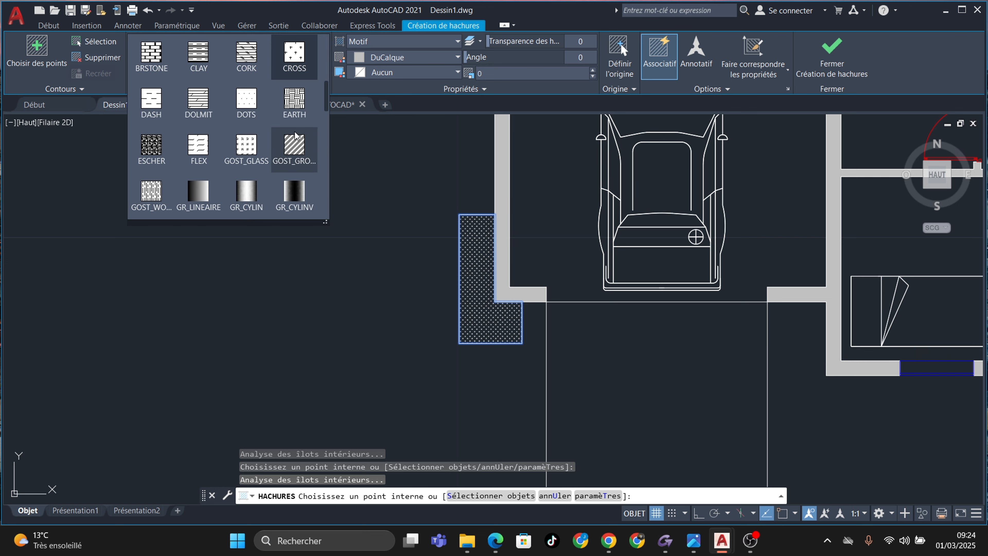
left_click(247, 160)
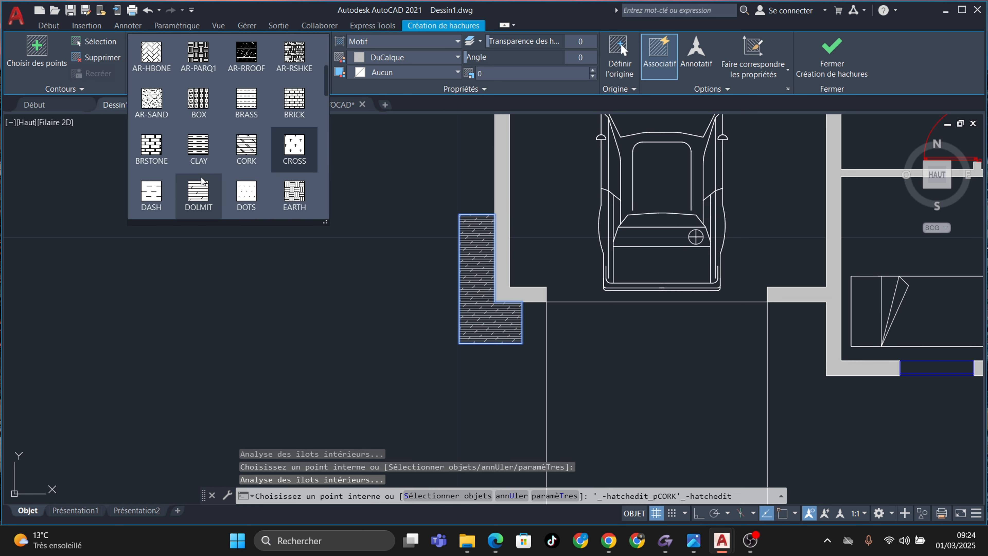
scroll(199, 187, "up", 1)
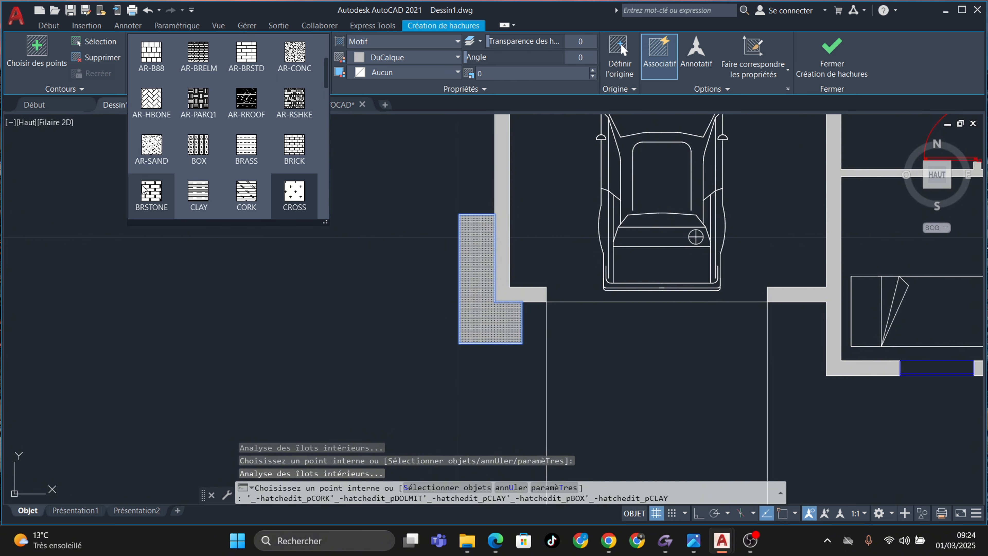
left_click(147, 191)
left_click(638, 366)
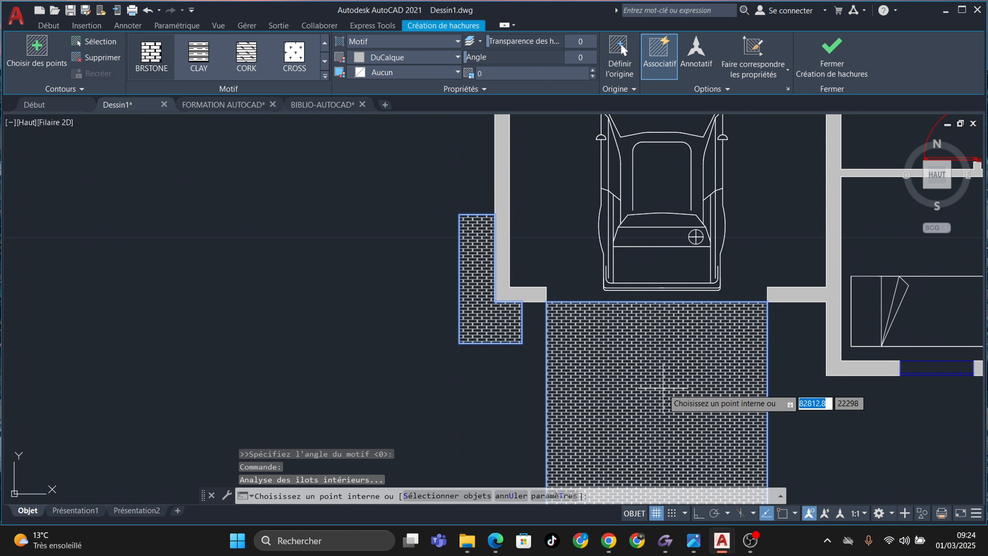
Examine the driveway hatch boundary at the entrance door, and undo the driveway fill
middle_click_drag(663, 388, 529, 199)
scroll(571, 250, "down", 3)
scroll(762, 272, "up", 3)
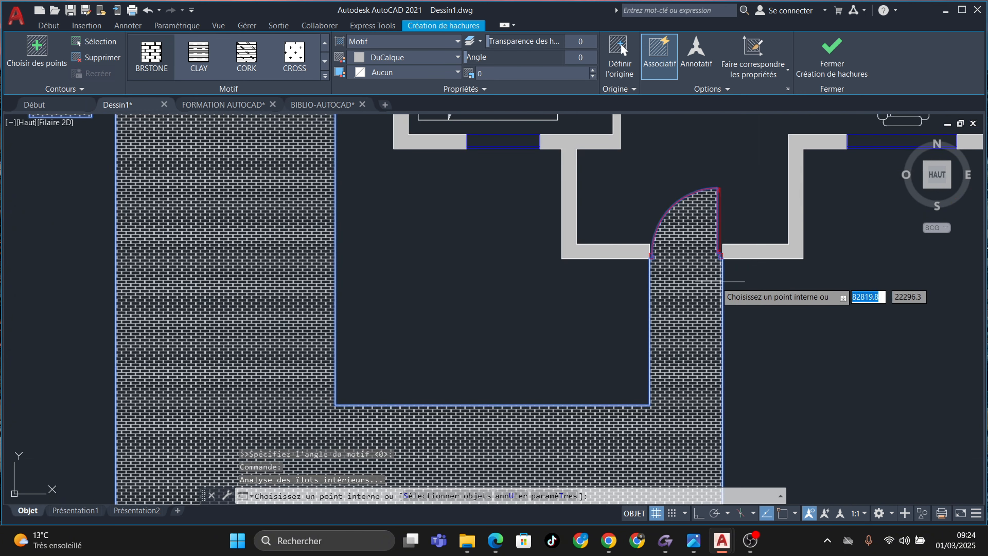
scroll(696, 269, "up", 5)
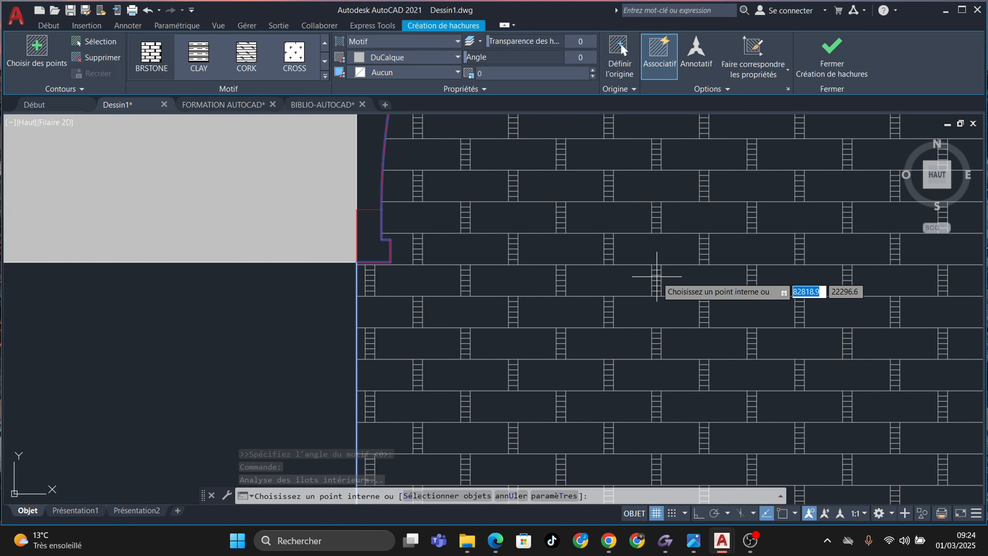
scroll(657, 277, "down", 6)
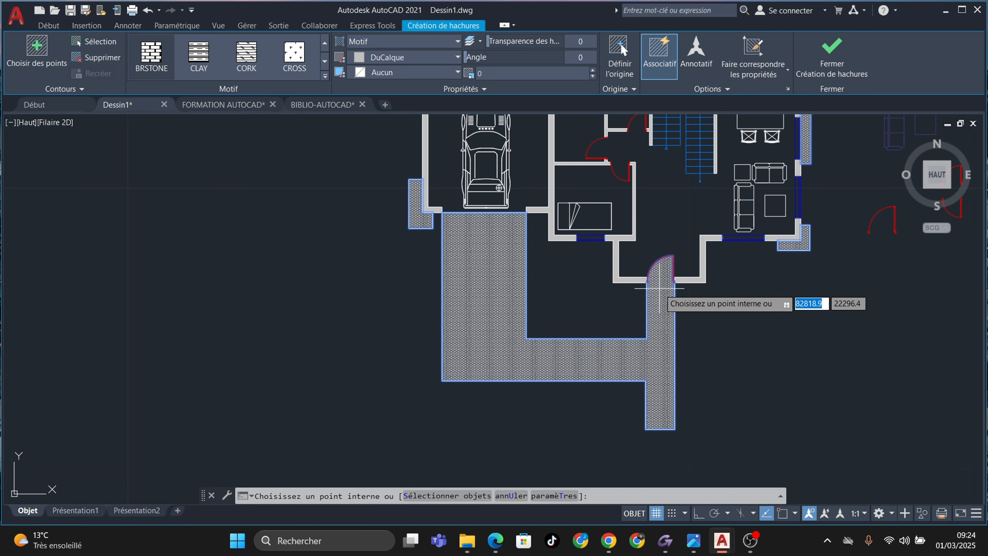
key("ctrl+z")
key("Escape")
Try closing the entrance door opening with a line between the two outer wall corners
scroll(647, 276, "up", 5)
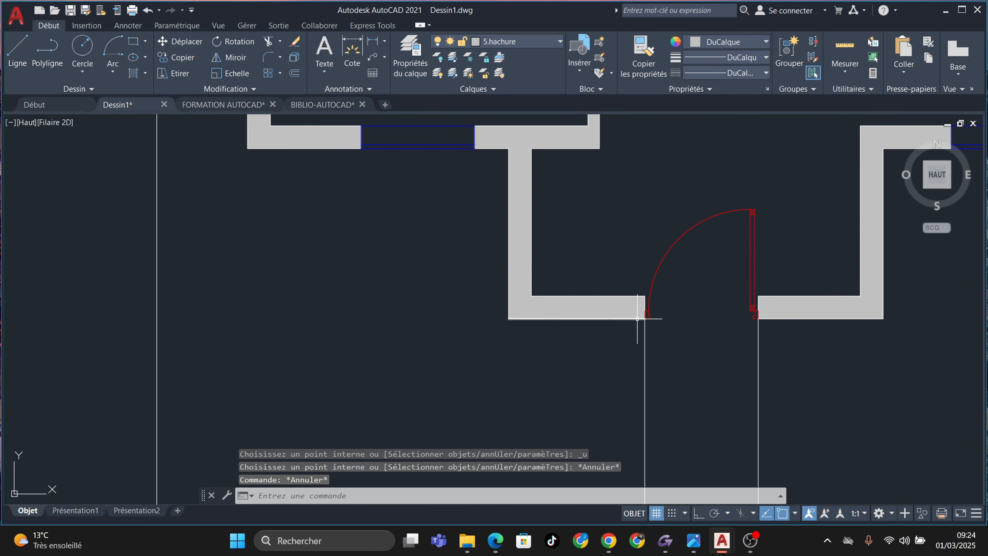
scroll(764, 326, "up", 5)
left_click(17, 51)
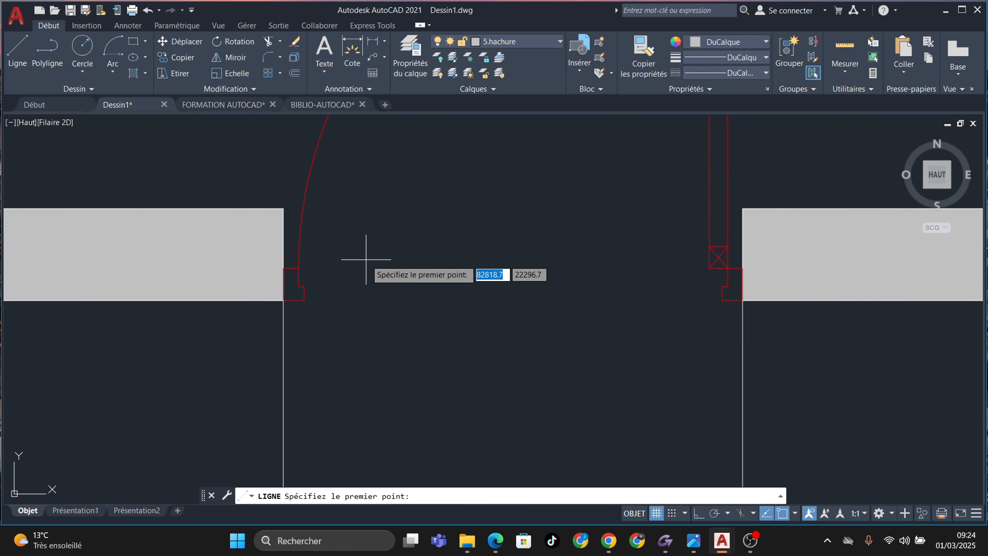
left_click(284, 300)
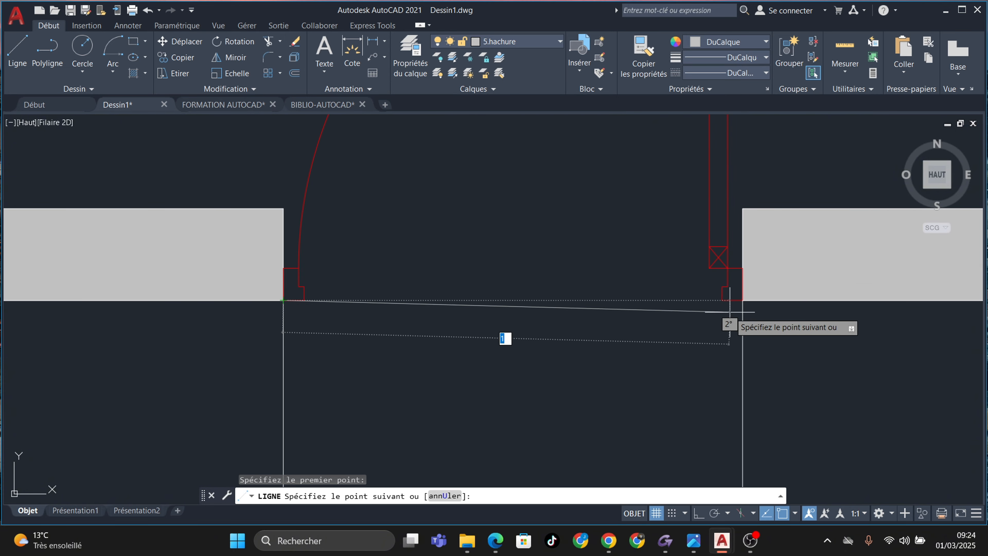
left_click(742, 300)
key("Escape")
Check the planter hatch beside the garage, and undo the line across the entrance door opening
scroll(650, 299, "down", 10)
scroll(650, 299, "down", 5)
scroll(505, 281, "up", 5)
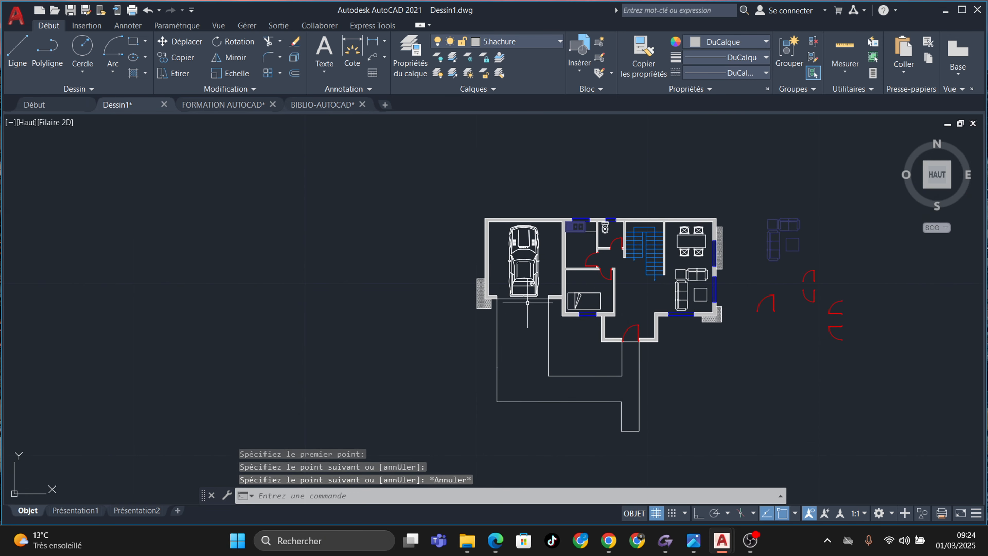
middle_click_drag(556, 296, 491, 287)
scroll(373, 310, "up", 8)
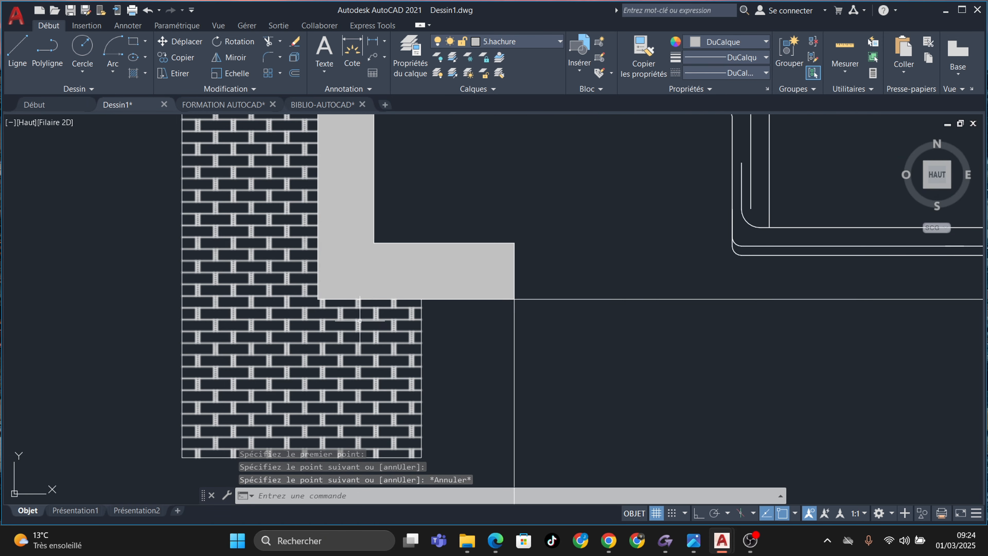
scroll(372, 310, "down", 8)
middle_click_drag(373, 310, 286, 301)
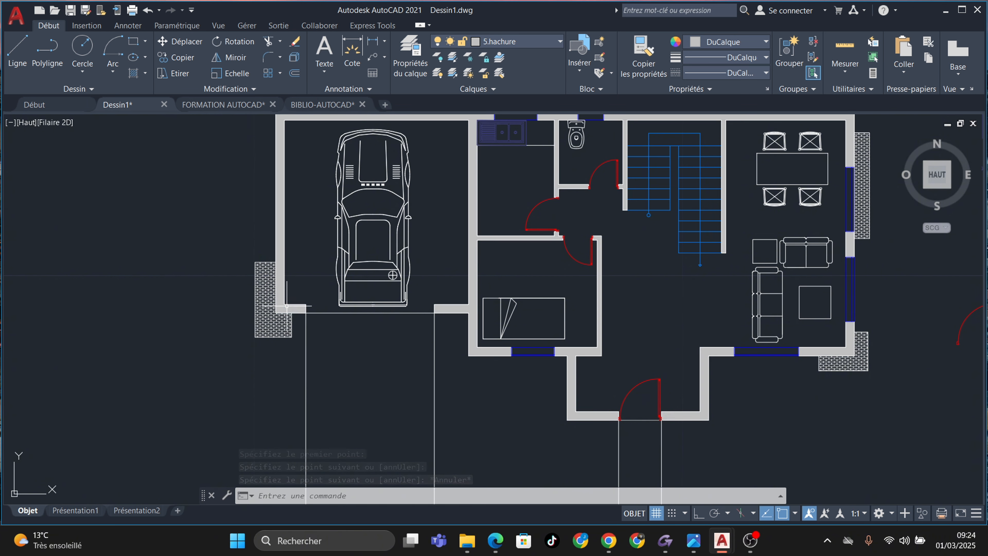
key("ctrl+z")
key("ctrl+z")
scroll(286, 301, "down", 6)
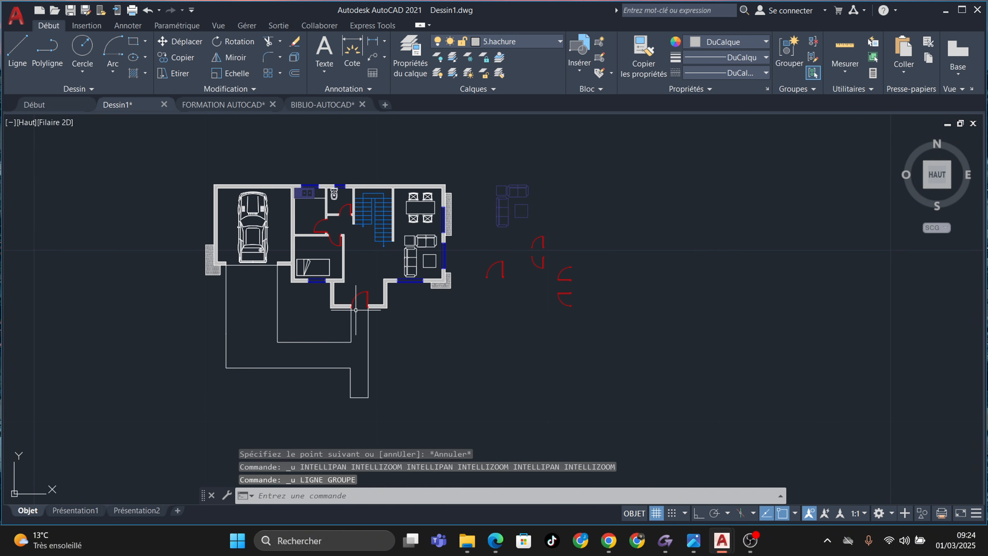
scroll(170, 238, "up", 8)
key("ctrl+z")
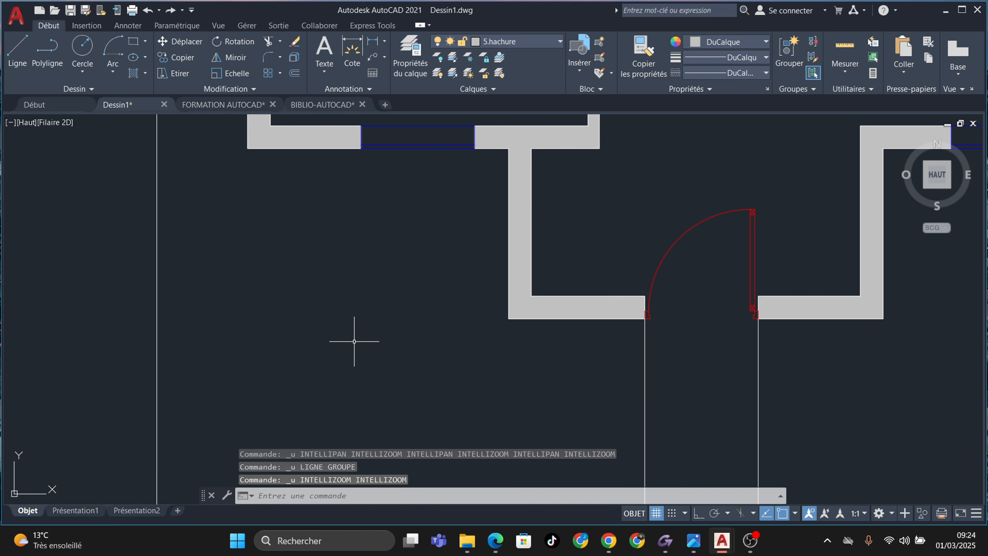
Undo the BRSTONE hatches in the planters around the house
key("ctrl+z")
scroll(459, 353, "down", 6)
scroll(439, 325, "up", 6)
scroll(486, 301, "up", 6)
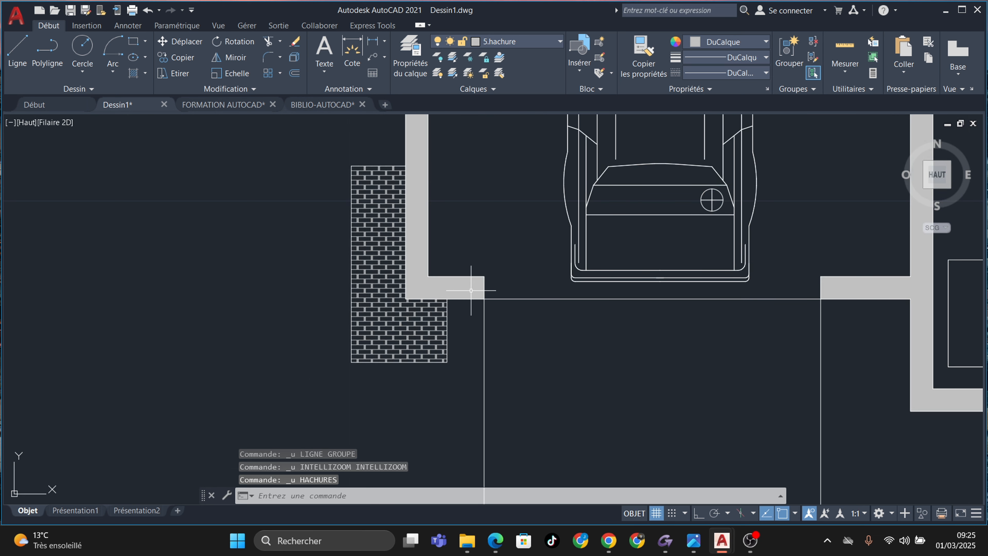
key("ctrl+z")
key("ctrl+z")
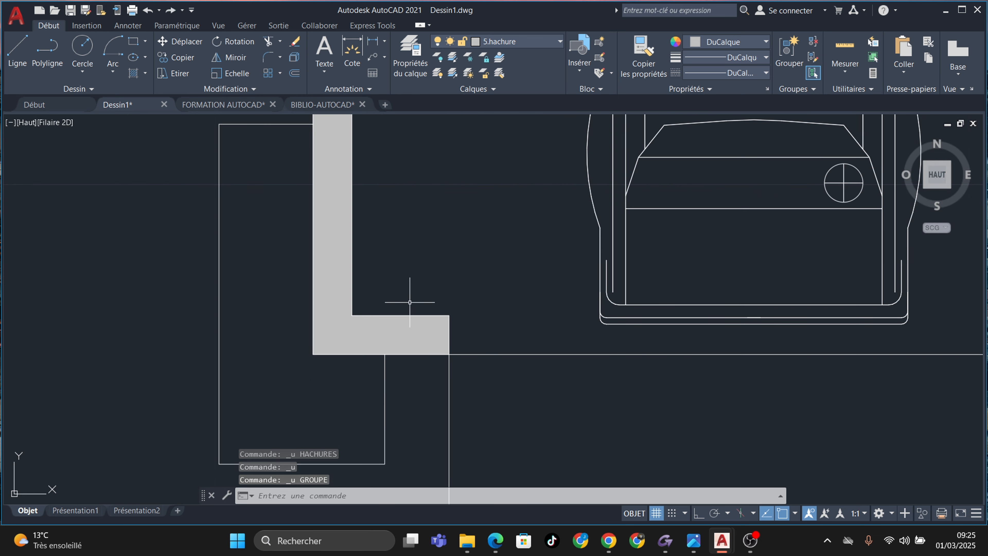
key("Escape")
key("Escape")
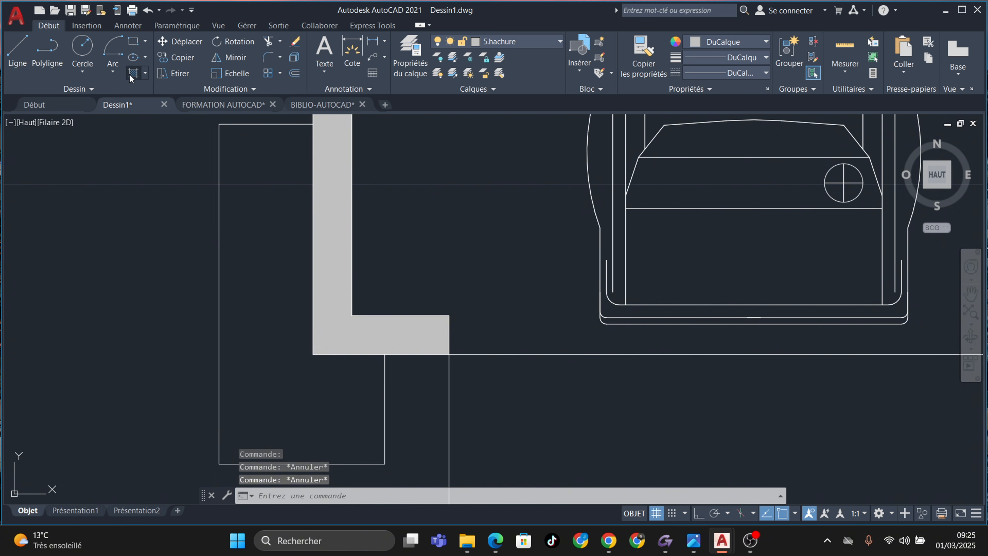
Start a hatch with the CROSS pattern and fill the L-shaped planter at the garage's front corner
left_click(133, 73)
left_click(294, 64)
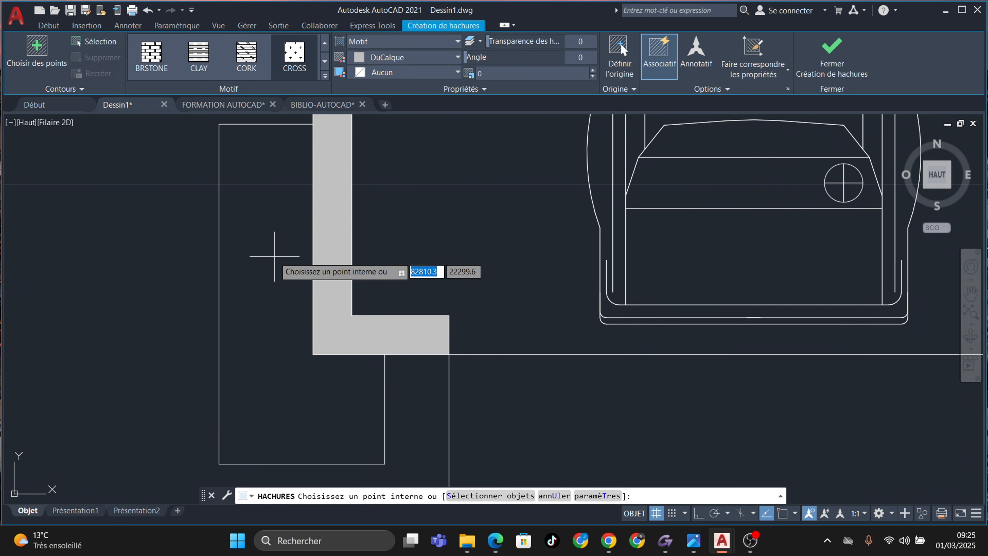
left_click(275, 258)
Fill the planters at the living room corner and along the dining-side wall with the same hatch, and finish it
scroll(356, 319, "down", 2)
middle_click_drag(485, 370, 168, 315)
scroll(432, 299, "down", 4)
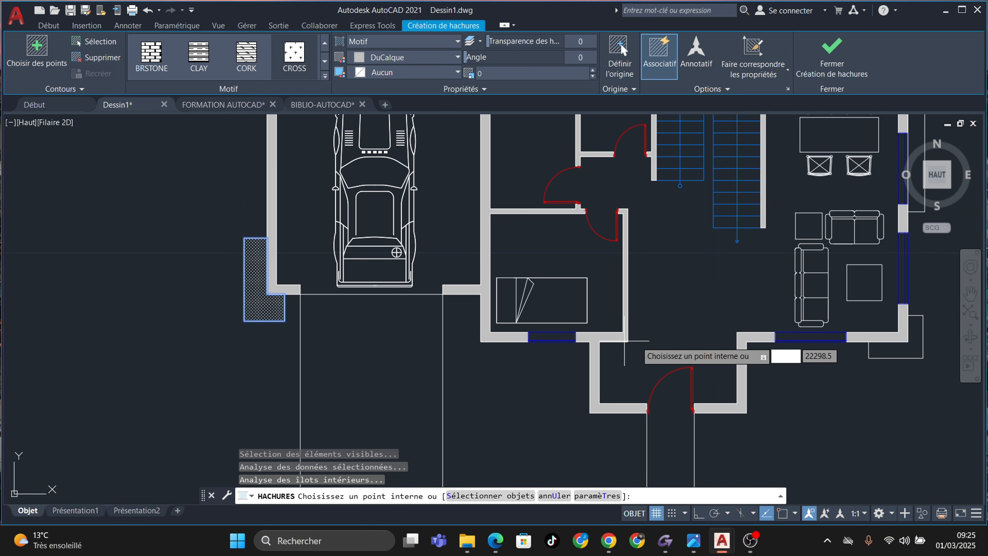
middle_click_drag(798, 342, 571, 332)
scroll(638, 339, "up", 4)
left_click(720, 328)
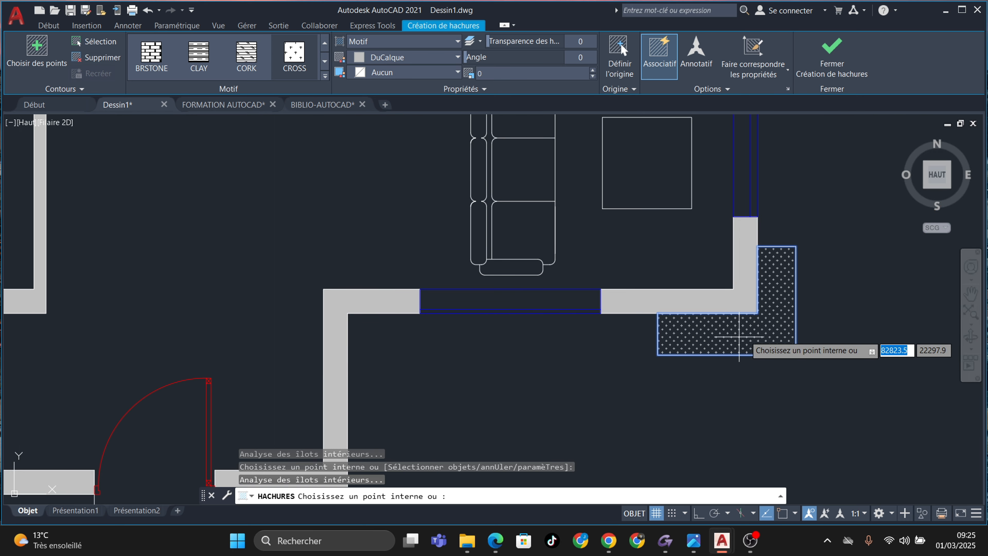
middle_click_drag(764, 137, 761, 307)
left_click(783, 129)
key("Escape")
key("Escape")
key("Escape")
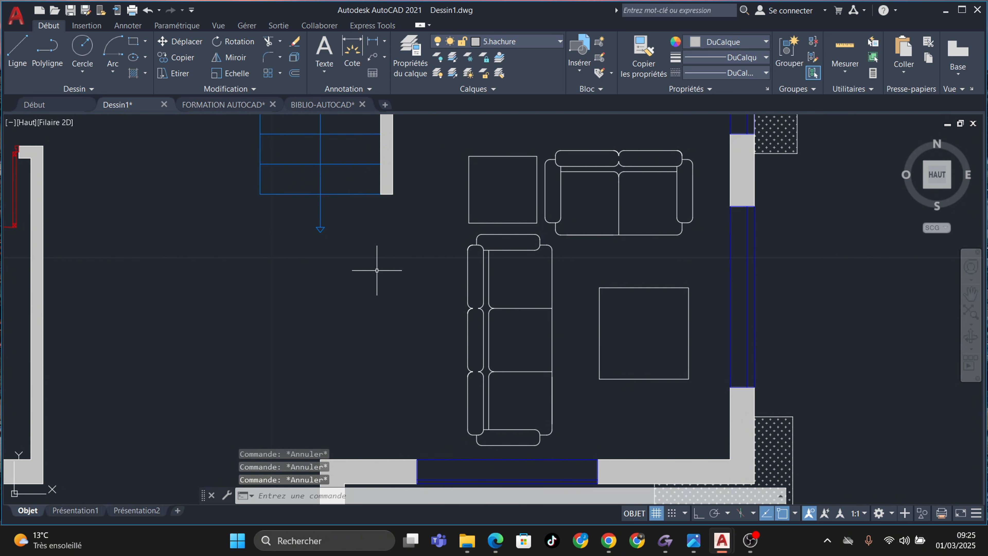
Hatch the driveway and entrance path with the HONEY pattern
scroll(389, 273, "down", 5)
scroll(397, 253, "up", 3)
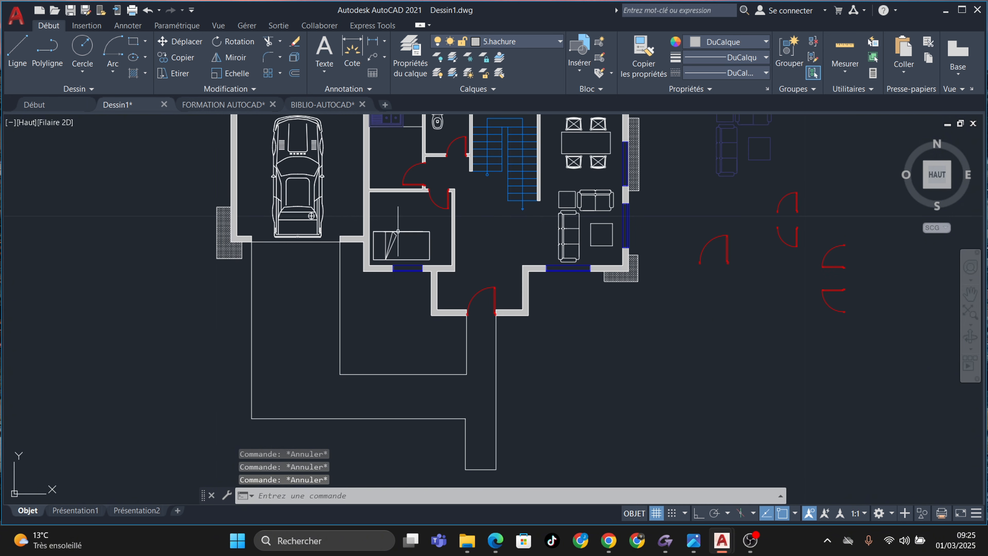
left_click(134, 73)
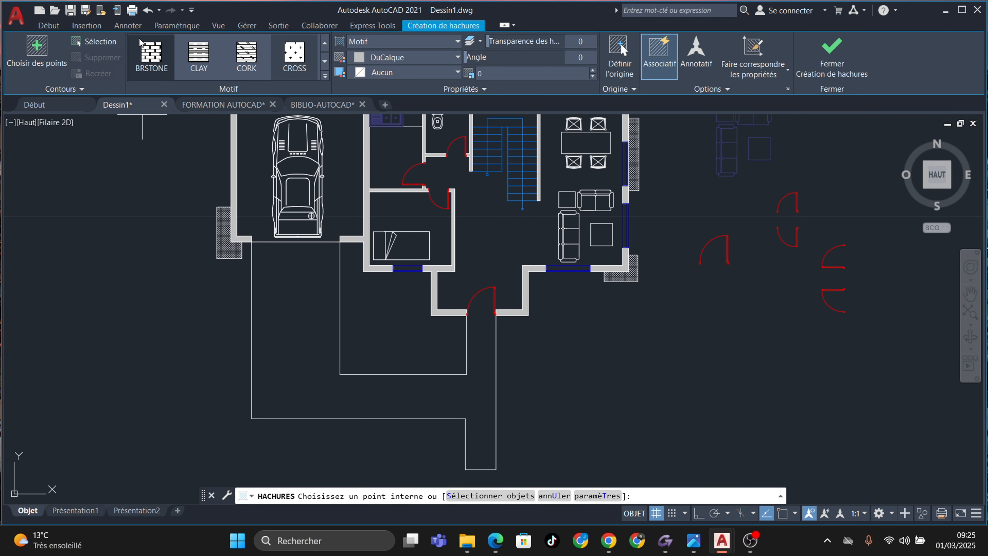
scroll(219, 62, "up", 1)
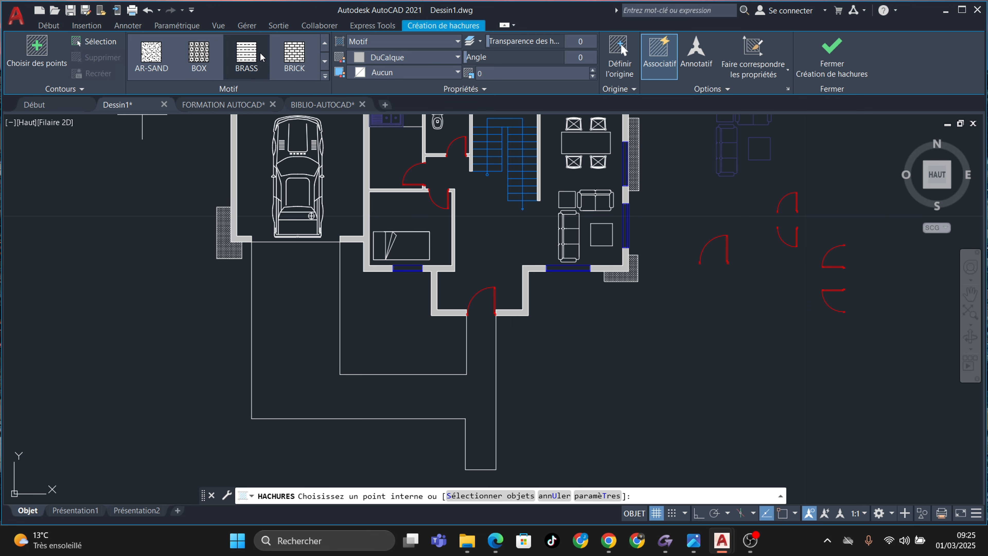
left_click(325, 77)
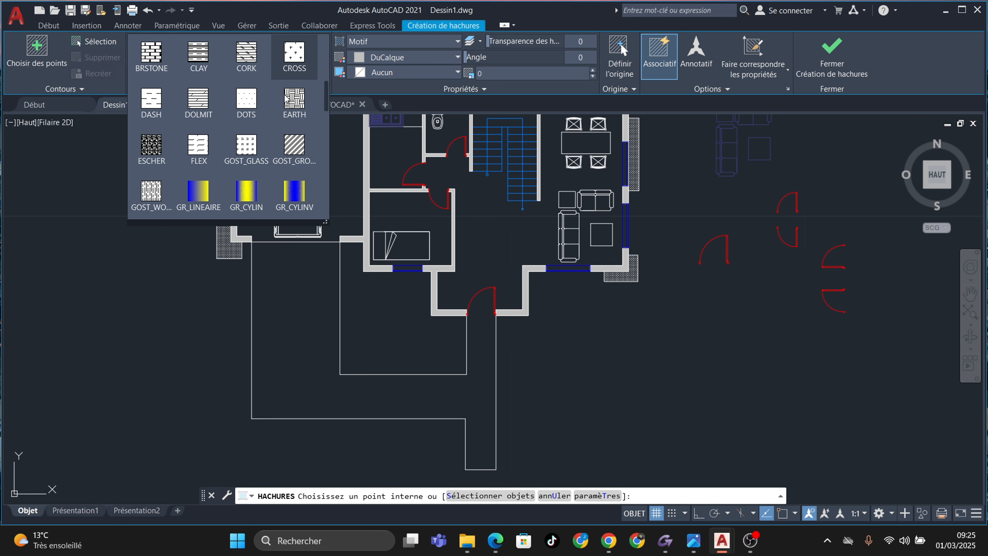
scroll(245, 156, "down", 3)
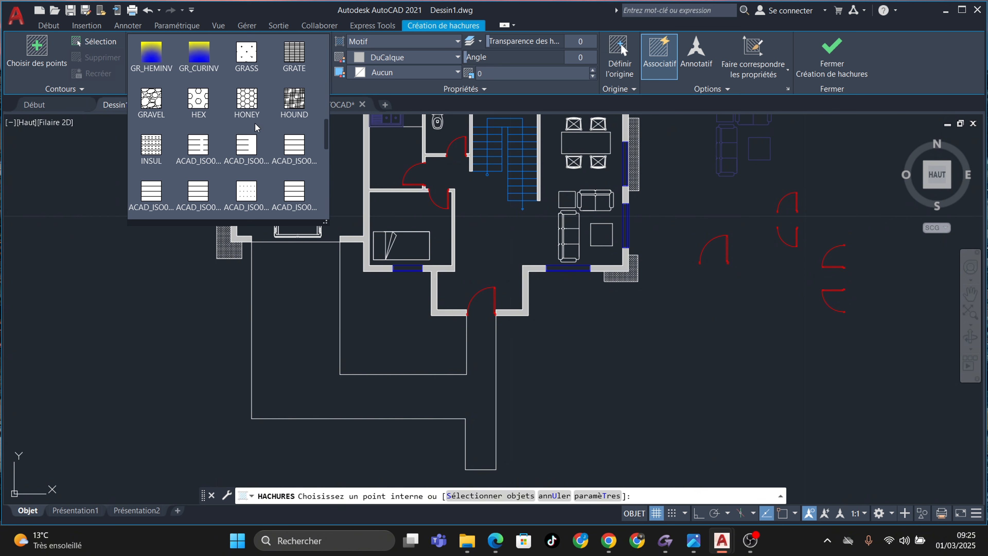
left_click(246, 101)
left_click(298, 314)
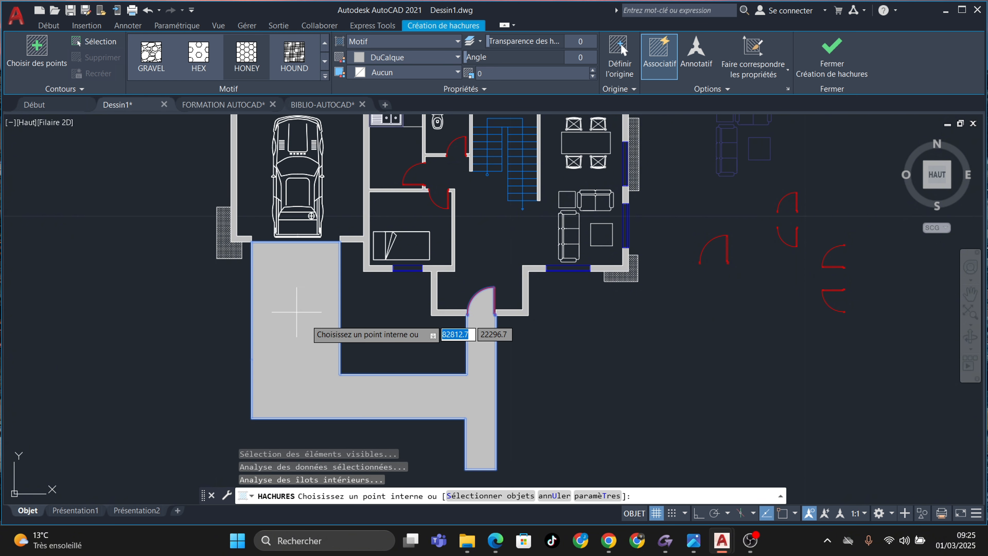
scroll(238, 234, "up", 4)
scroll(241, 236, "up", 2)
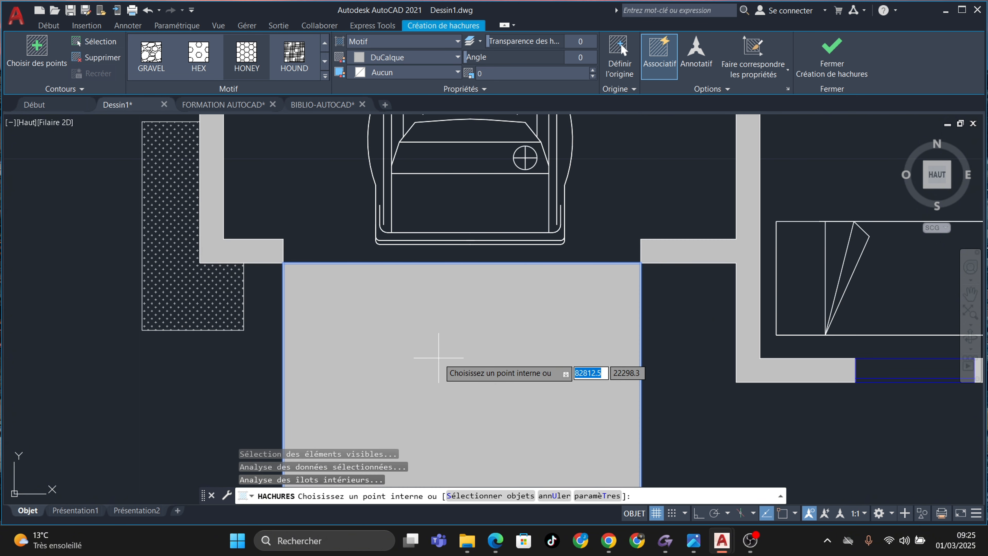
scroll(447, 343, "down", 6)
key("Escape")
Set the driveway and path hatch's scale to 0.02
left_click(476, 350)
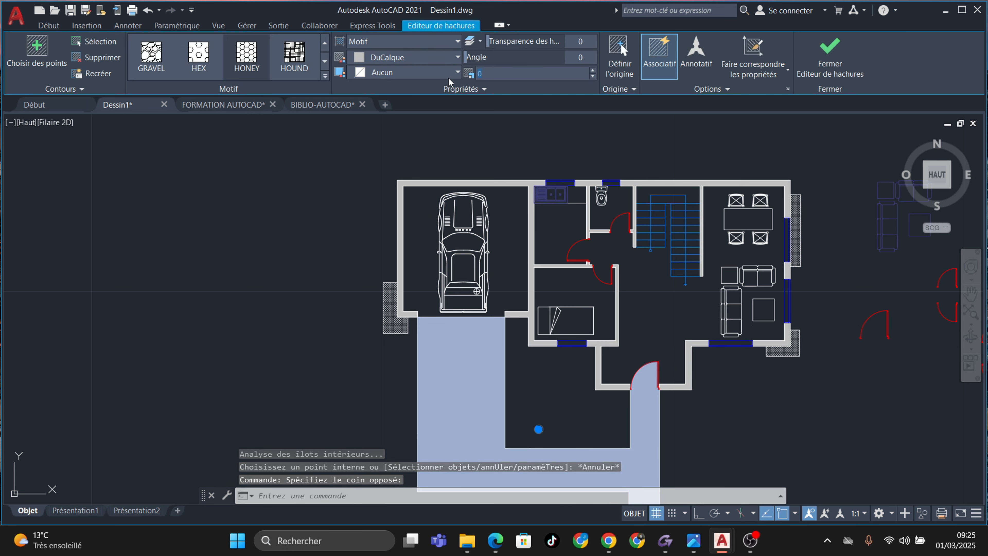
type("0.02")
key("Return")
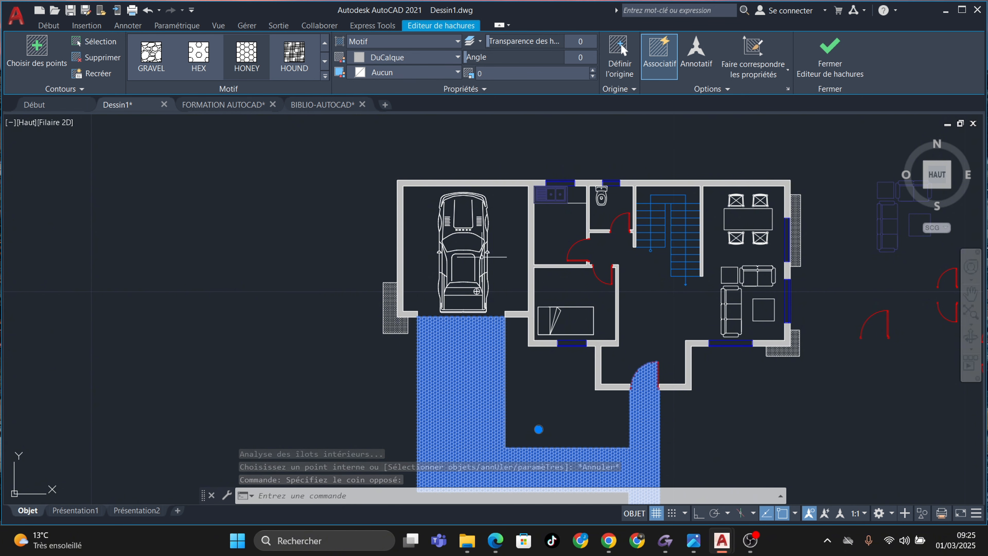
scroll(463, 362, "up", 5)
scroll(458, 364, "down", 5)
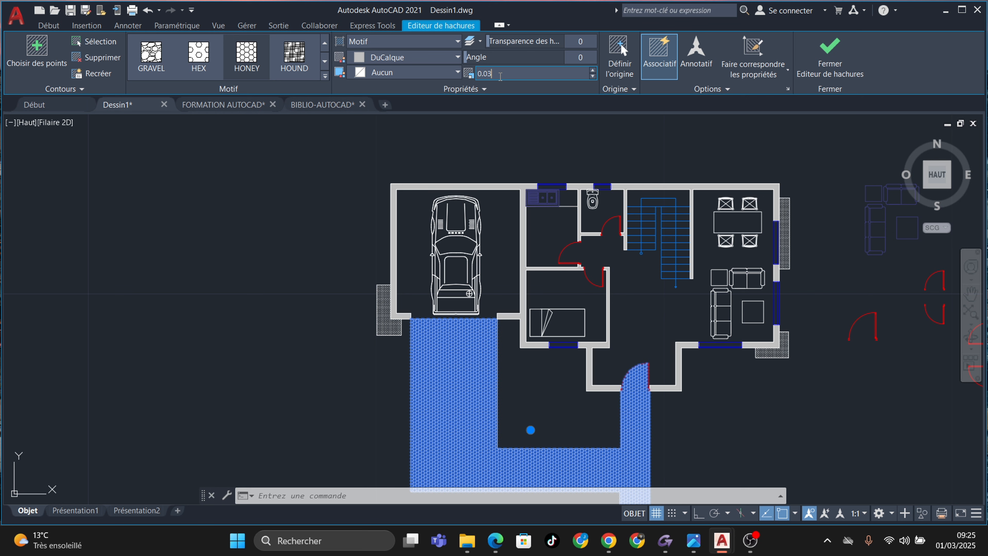
Set the driveway and path hatch's scale to 0.03 and deselect it
key("Return")
key("Escape")
scroll(453, 334, "up", 2)
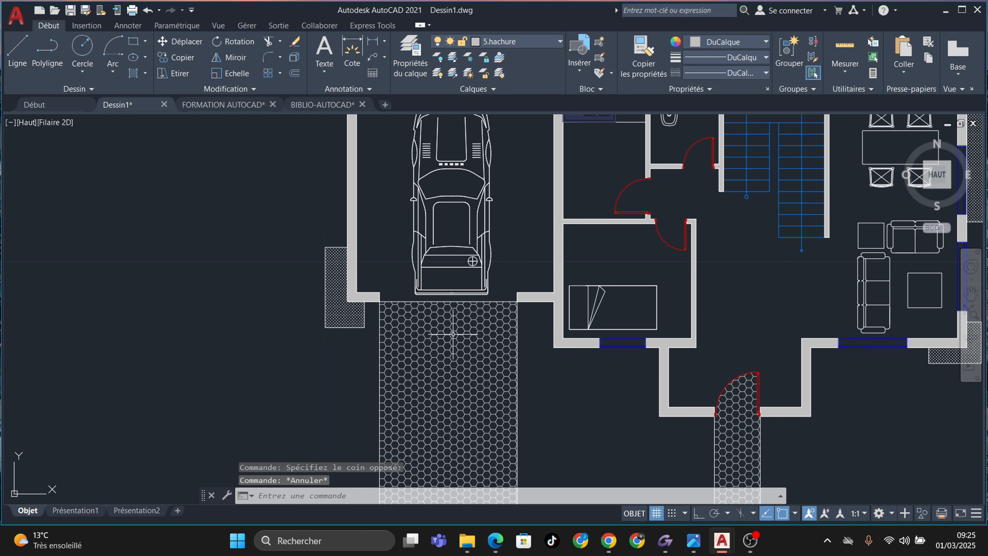
middle_click_drag(447, 314, 364, 154)
middle_click_drag(491, 276, 504, 342)
scroll(506, 333, "down", 2)
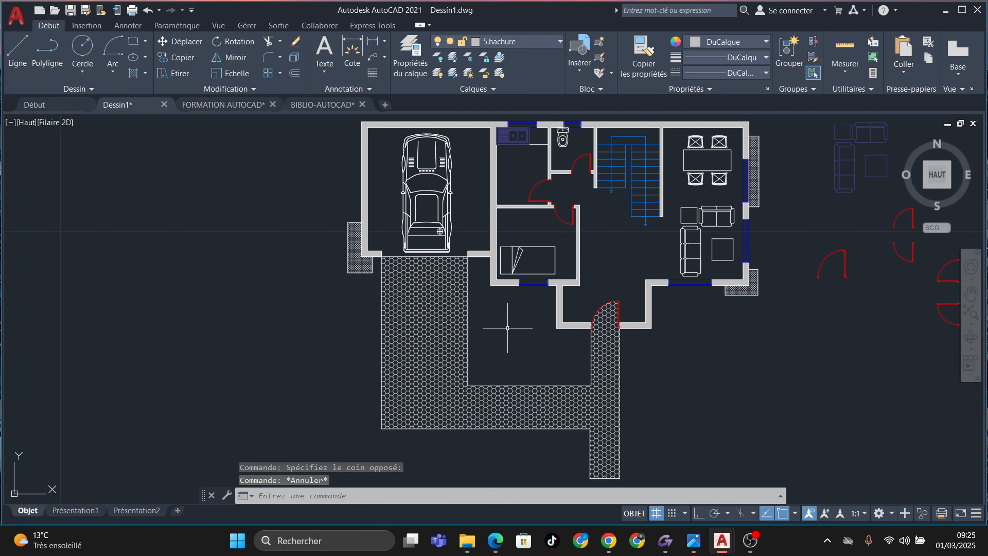
Delete the honeycomb hatch that extends from the driveway and path into the entrance door swing
scroll(611, 302, "up", 4)
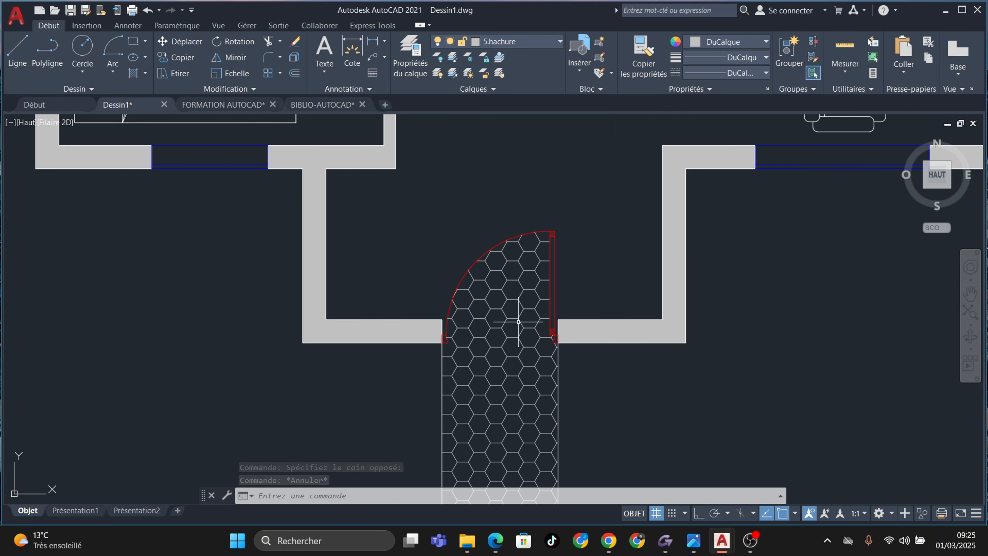
scroll(515, 318, "down", 3)
scroll(518, 316, "up", 3)
middle_click_drag(518, 329, 504, 343)
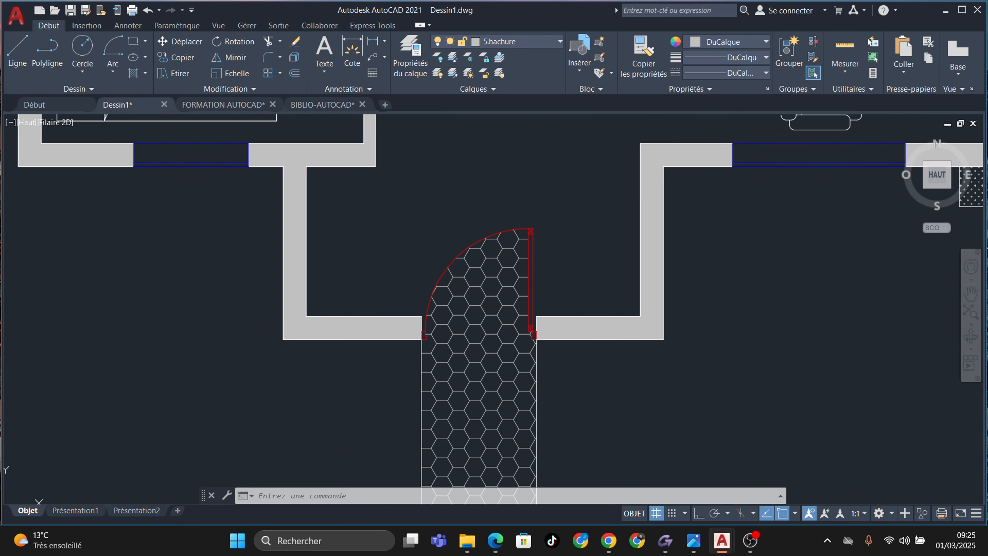
mouse_move(505, 300)
middle_mouse_down()
mouse_move(496, 351)
mouse_move(498, 283)
middle_mouse_up()
scroll(496, 350, "up", 4)
left_click(489, 327)
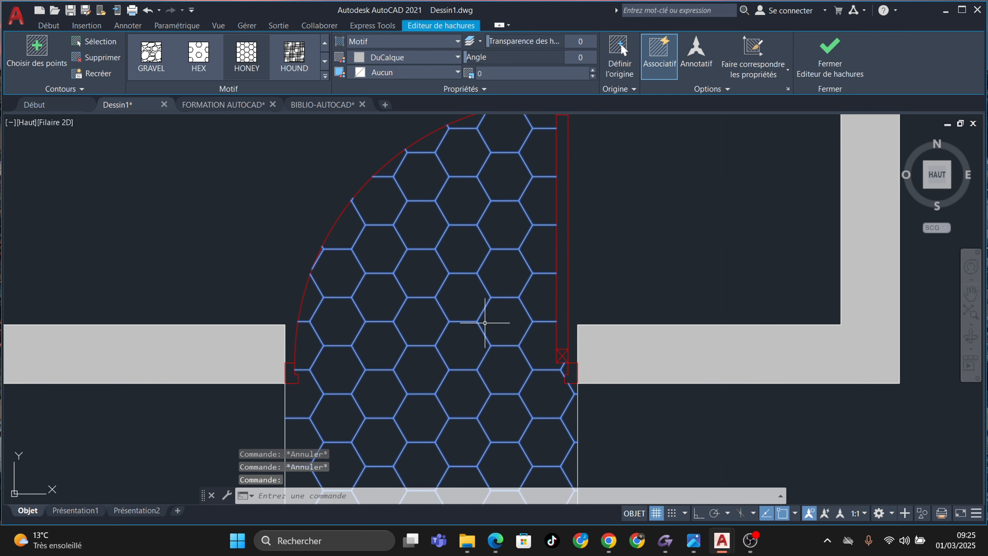
scroll(491, 341, "down", 4)
key("Delete")
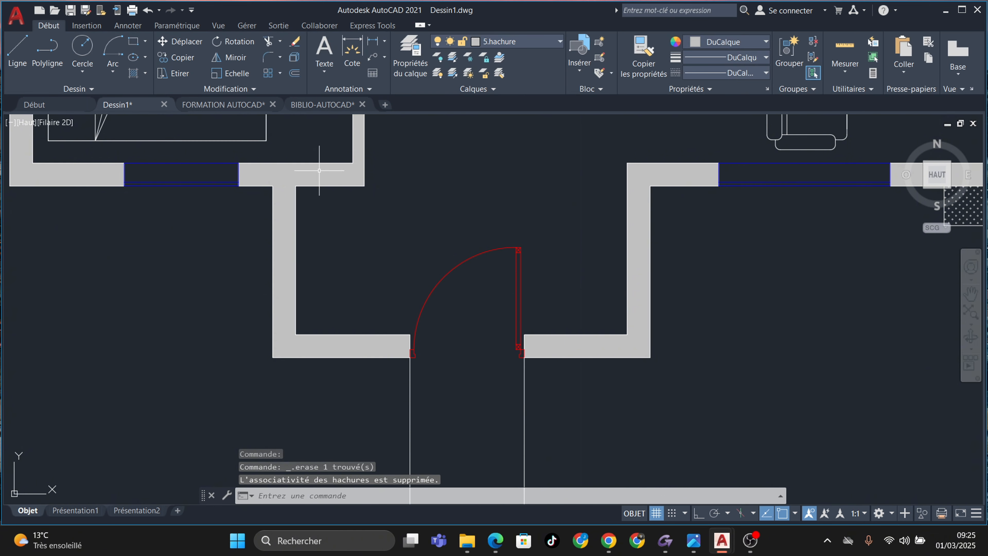
Draw a line across the entrance door opening, between the outer wall corners at the head of the path
key("l")
key("Return")
scroll(412, 350, "up", 4)
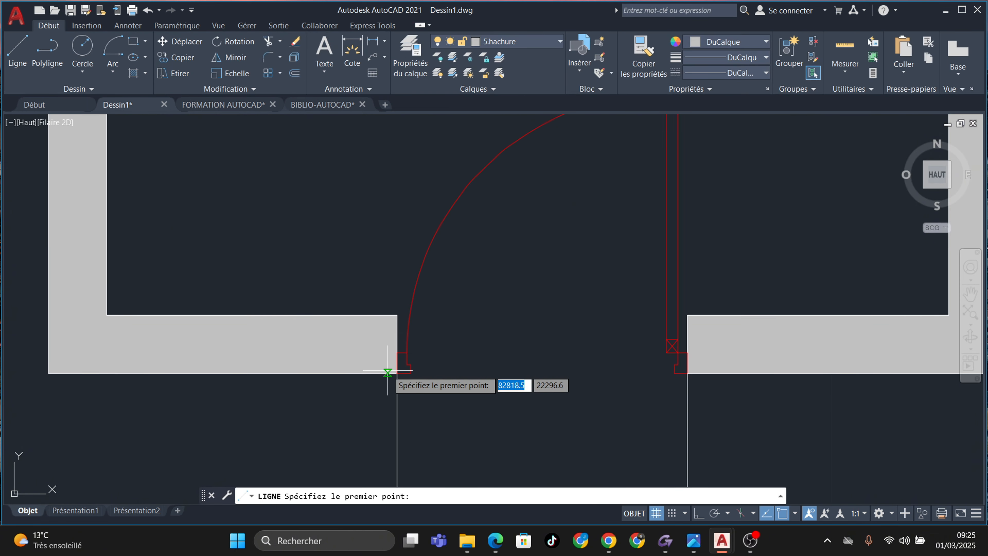
left_click(397, 372)
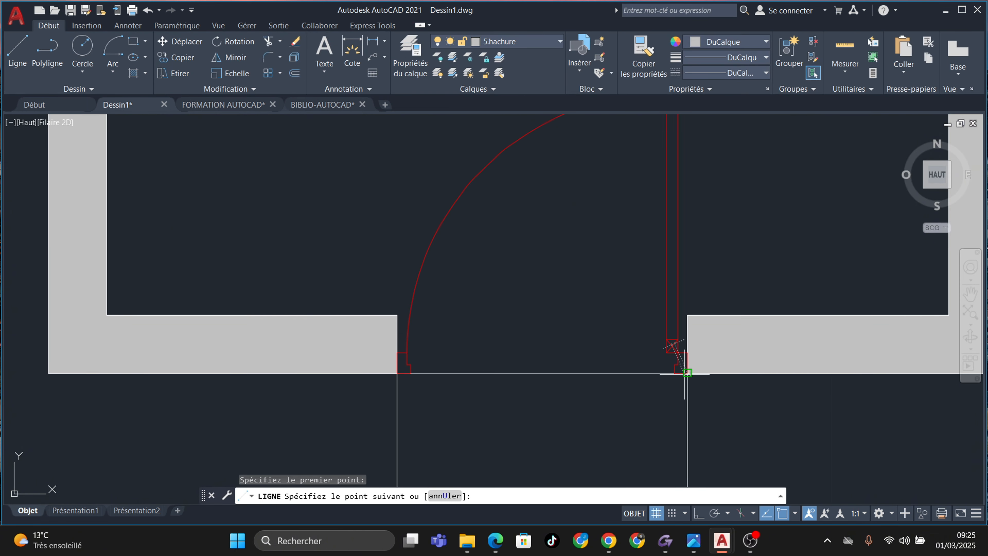
key("Escape")
scroll(543, 336, "down", 4)
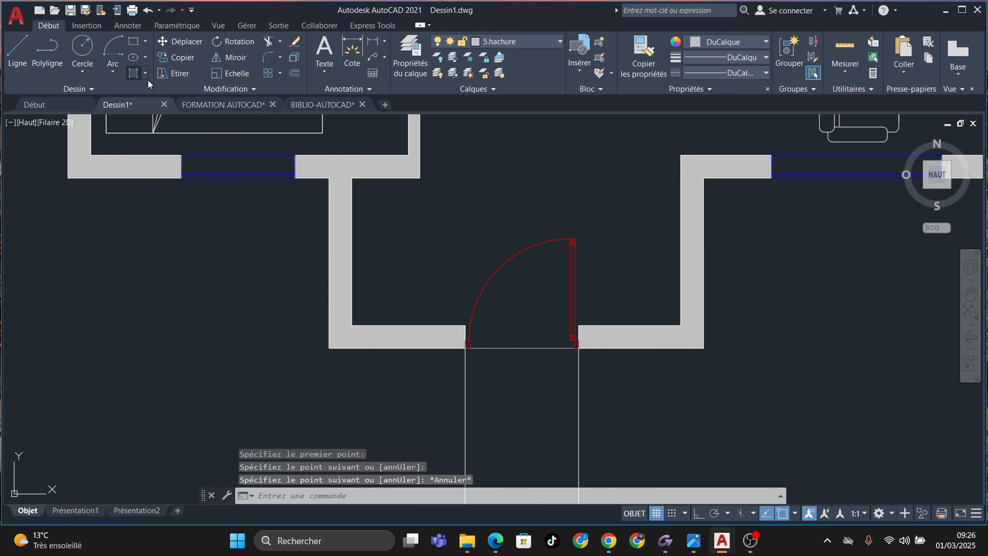
Try to hatch the entrance path with the HONEY pattern, and inspect the boundary at the entrance door jamb
left_click(134, 73)
left_click(516, 397)
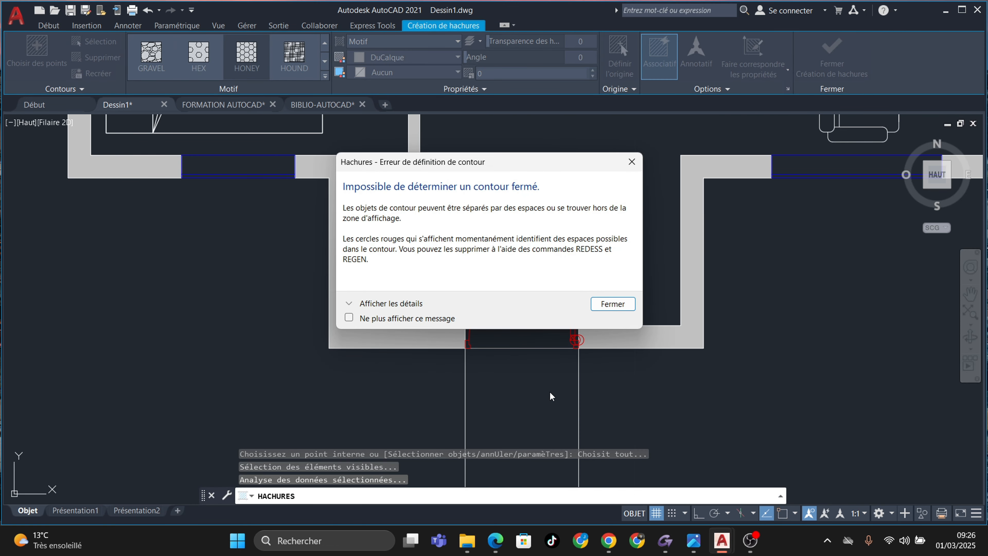
key("Return")
scroll(569, 338, "down", 3)
scroll(577, 313, "up", 6)
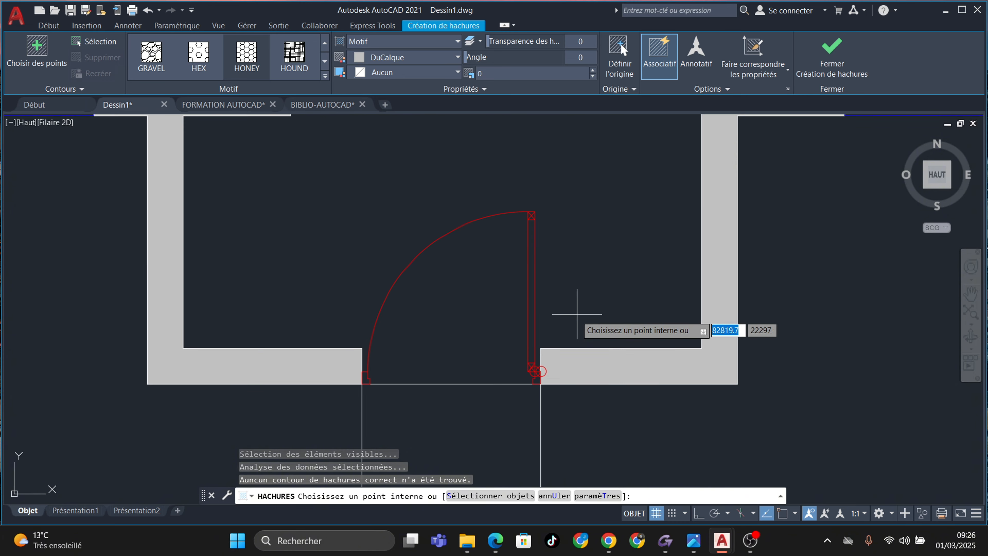
scroll(577, 314, "up", 8)
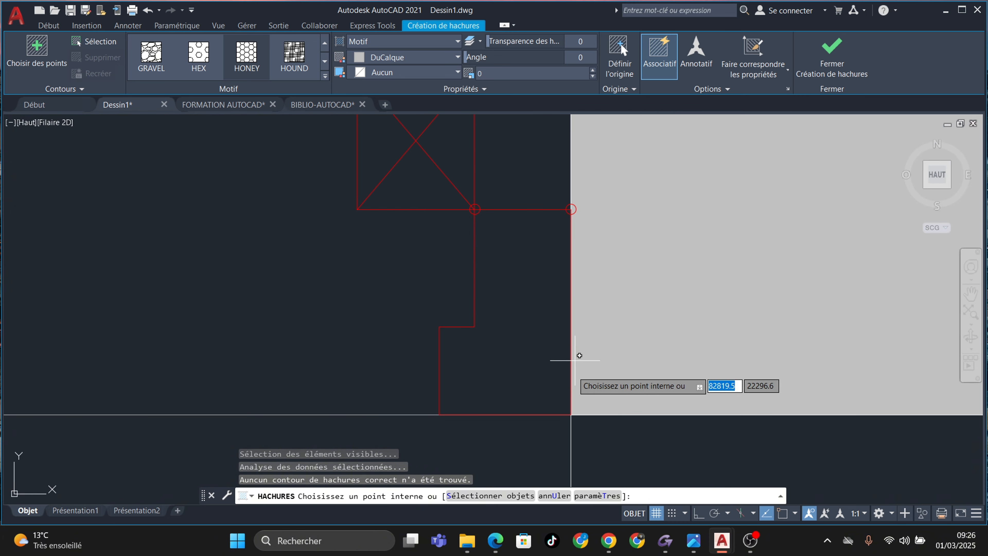
scroll(575, 360, "down", 6)
key("Escape")
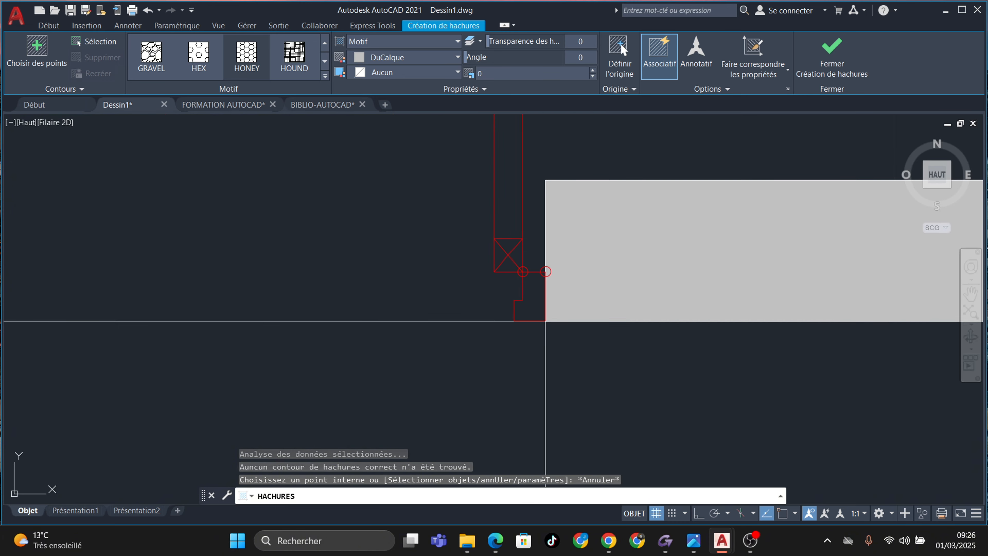
key("Escape")
key("Escape")
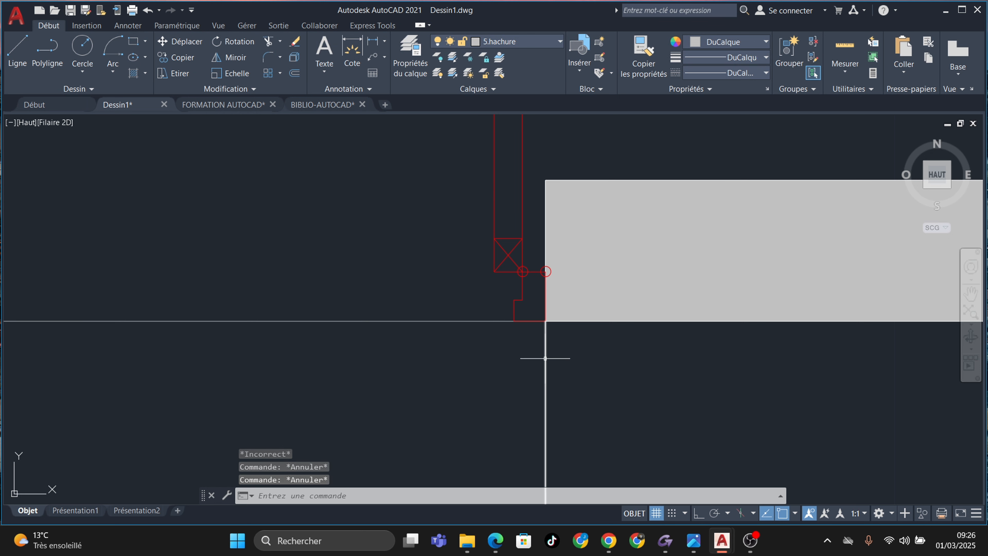
scroll(545, 359, "down", 5)
key("Escape")
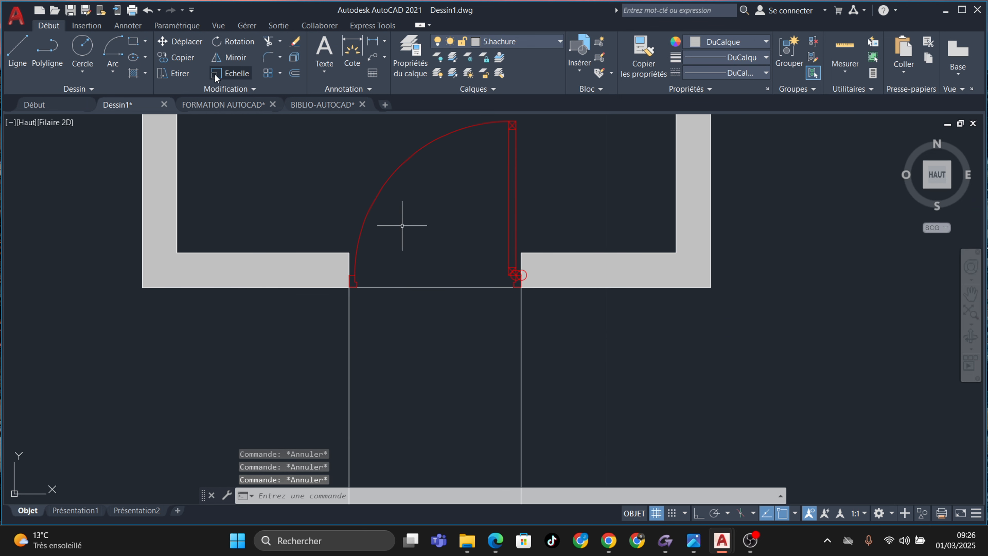
Fillet the line across the entrance door opening to both side edges of the path
left_click(268, 58)
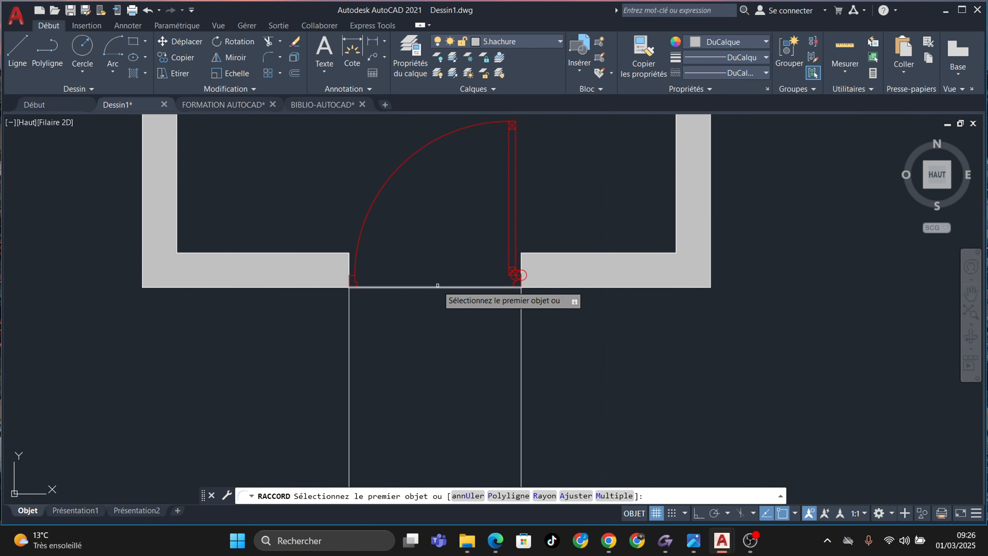
left_click(438, 287)
left_click(521, 314)
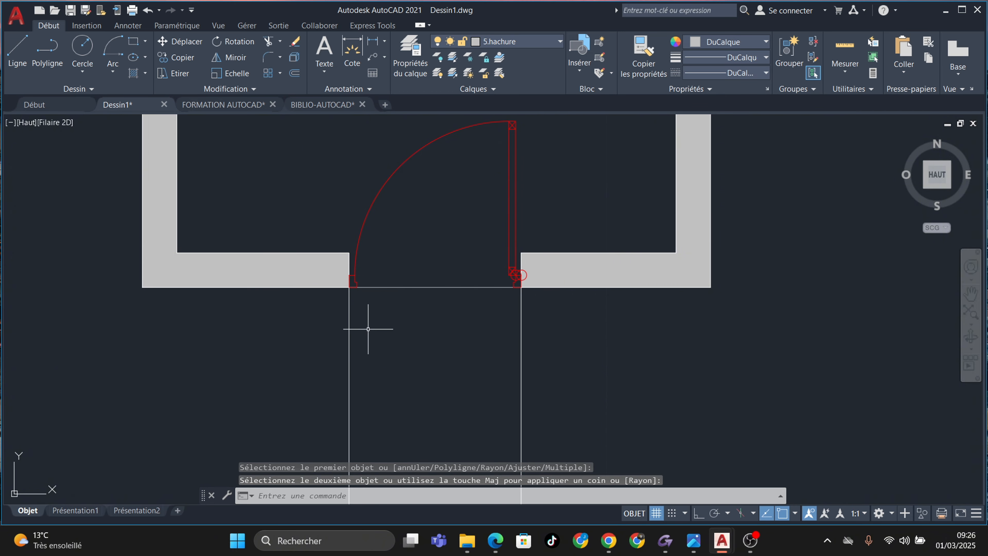
key("Return")
left_click(349, 320)
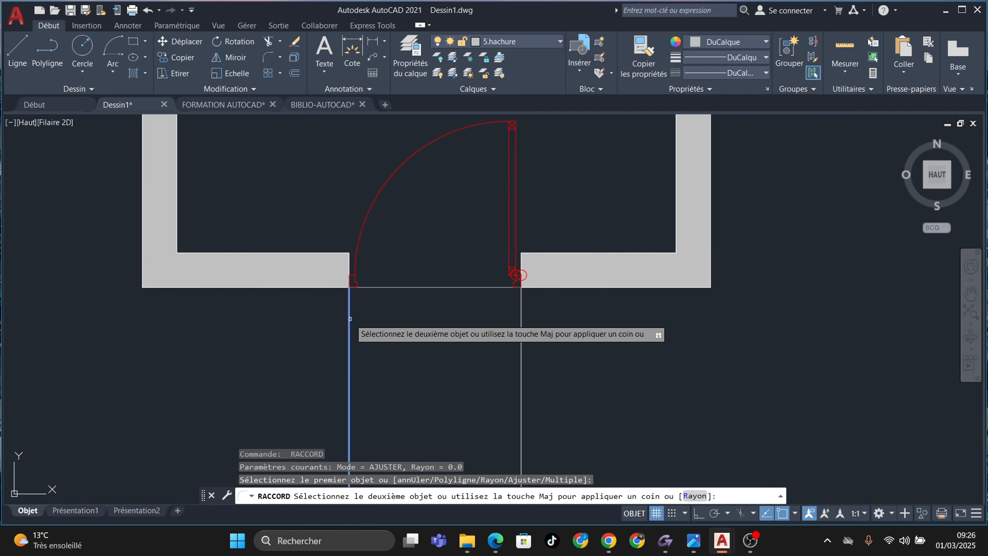
left_click(375, 288)
scroll(406, 336, "down", 6)
middle_click_drag(407, 336, 441, 241)
key("Escape")
key("Escape")
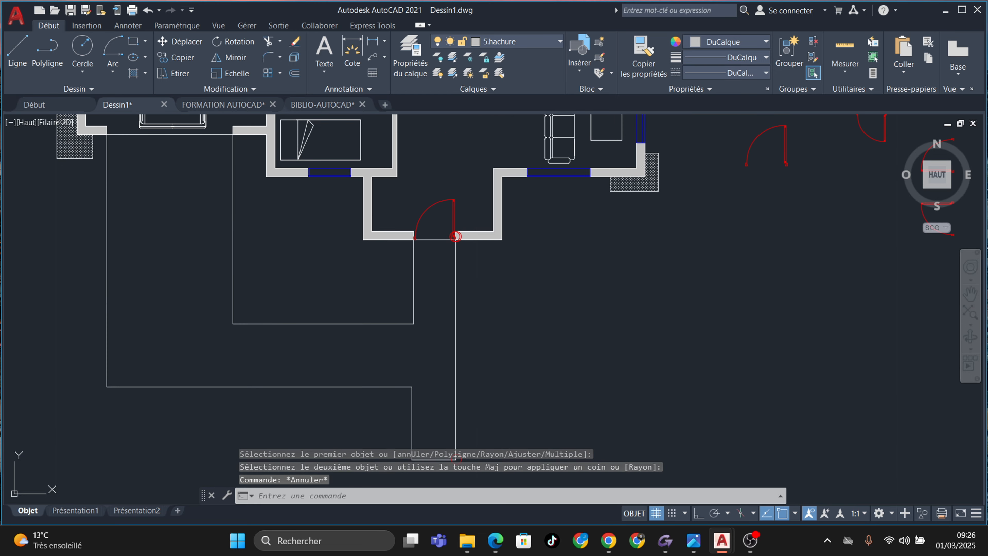
Hatch the closed driveway and path outline with the HONEY pattern, stopping at the entrance door opening
left_click(133, 74)
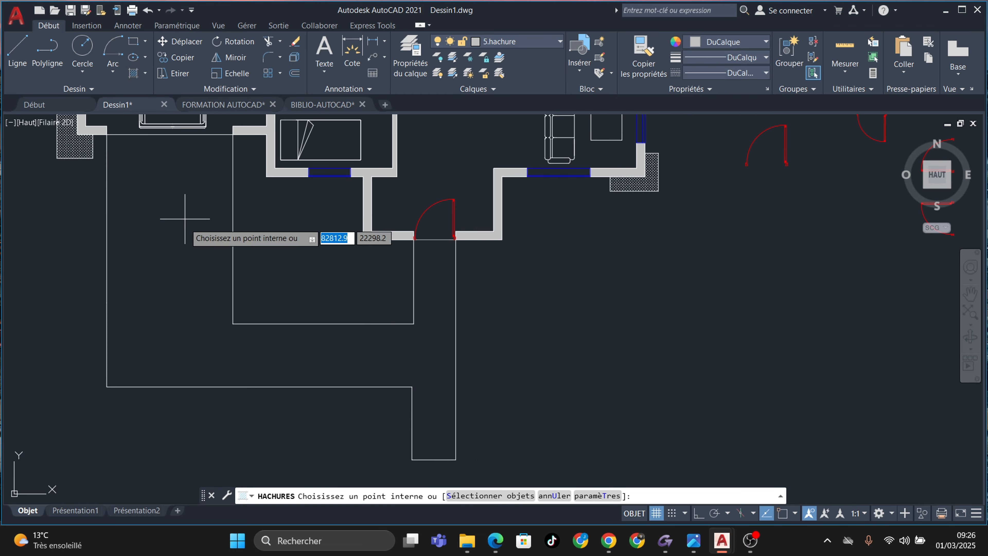
scroll(356, 322, "up", 3)
key("Escape")
key("Escape")
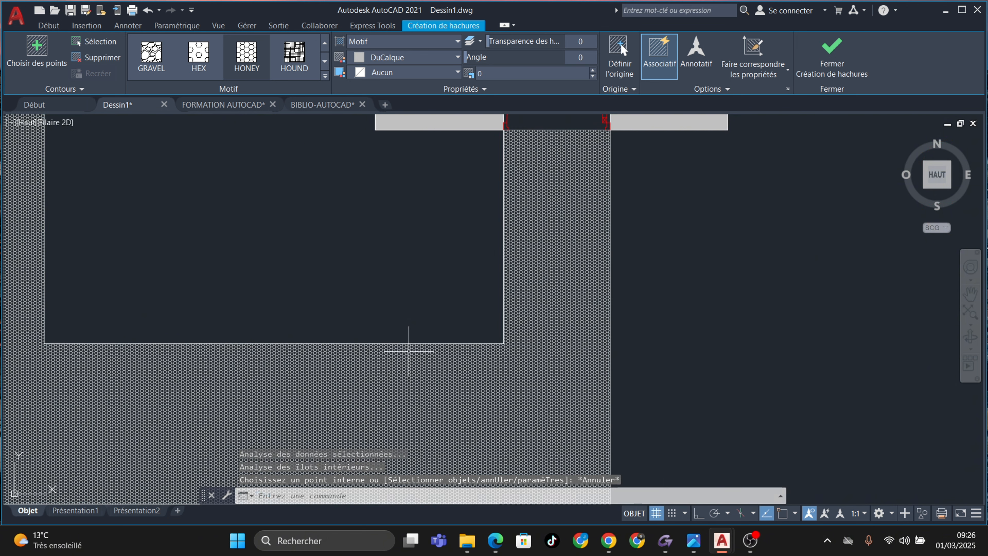
Set the new driveway and path hatch's scale to 0.05, deselect it and check the pattern
left_click(402, 370)
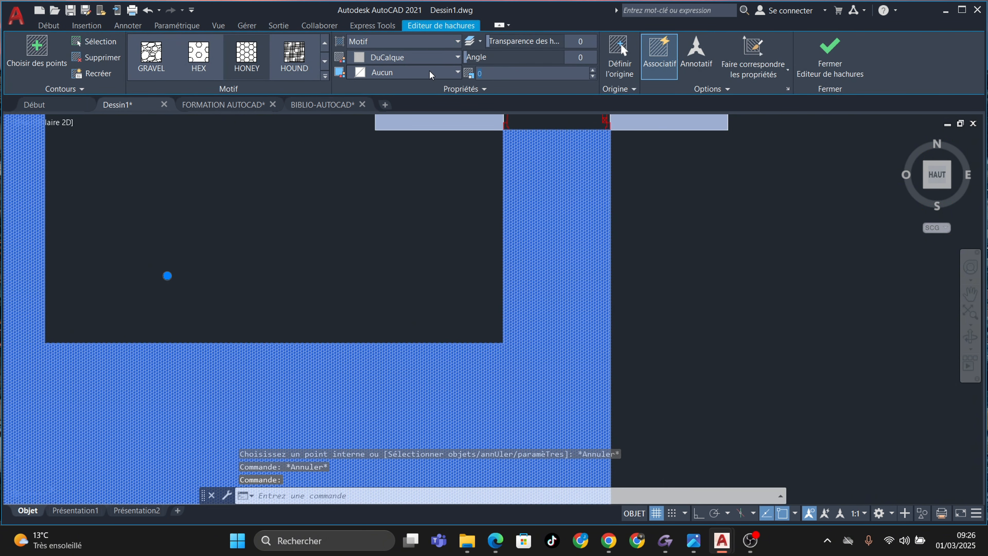
type("0.05")
key("Return")
scroll(498, 304, "down", 8)
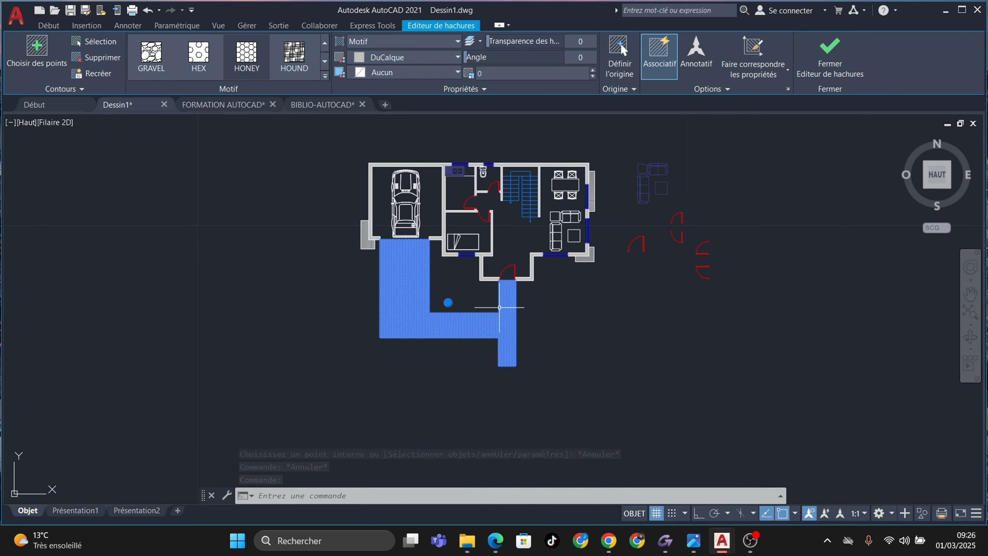
key("Escape")
scroll(438, 277, "up", 4)
scroll(438, 277, "down", 2)
scroll(375, 357, "up", 6)
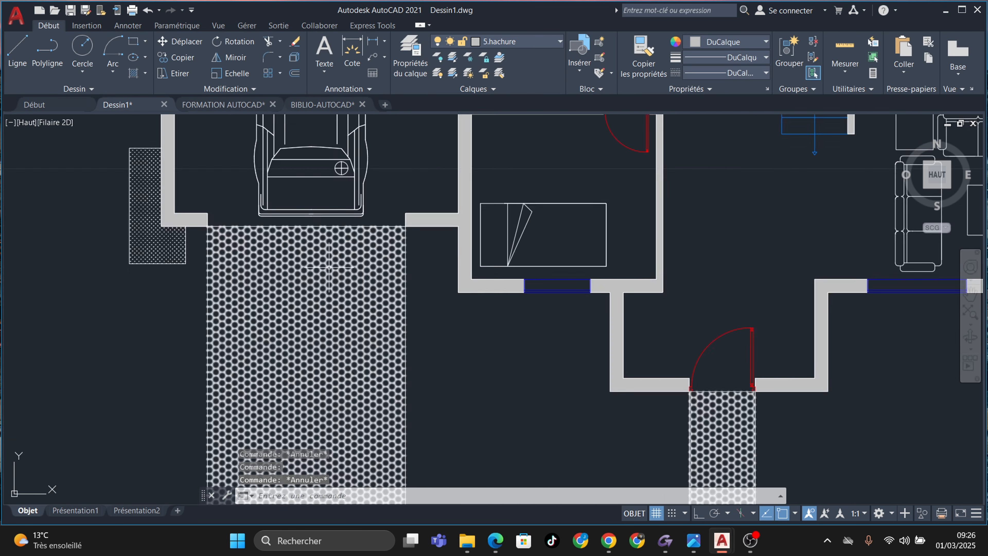
scroll(396, 276, "down", 4)
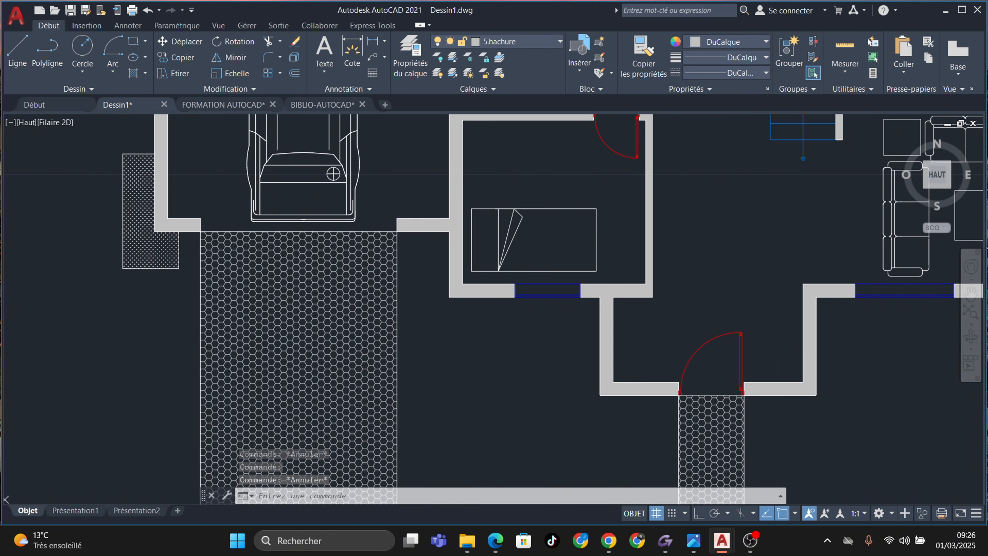
Switch to the reference PDF plan, examine the driveway and path paving pattern, and return to the AutoCAD drawing
mouse_move(494, 552)
left_click(469, 506)
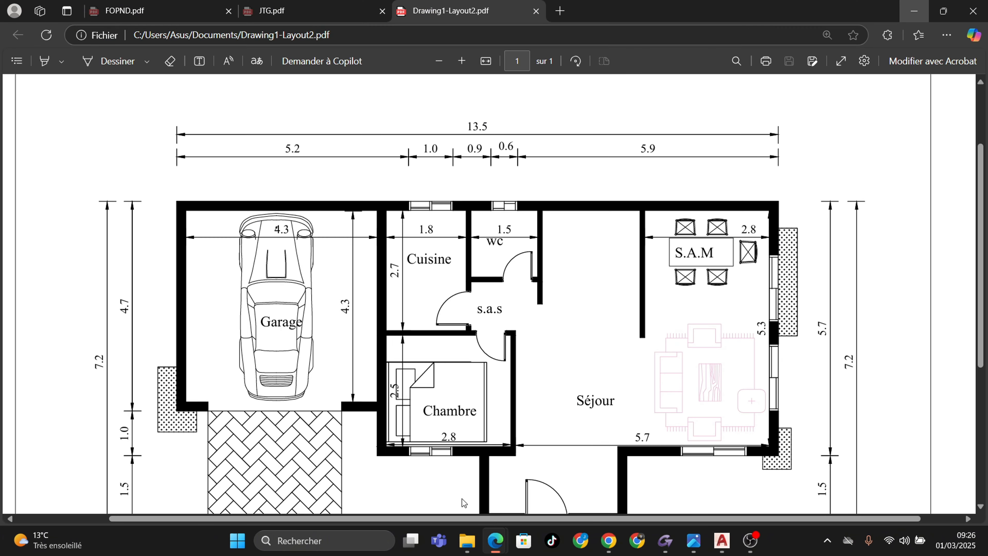
scroll(272, 415, "down", 3)
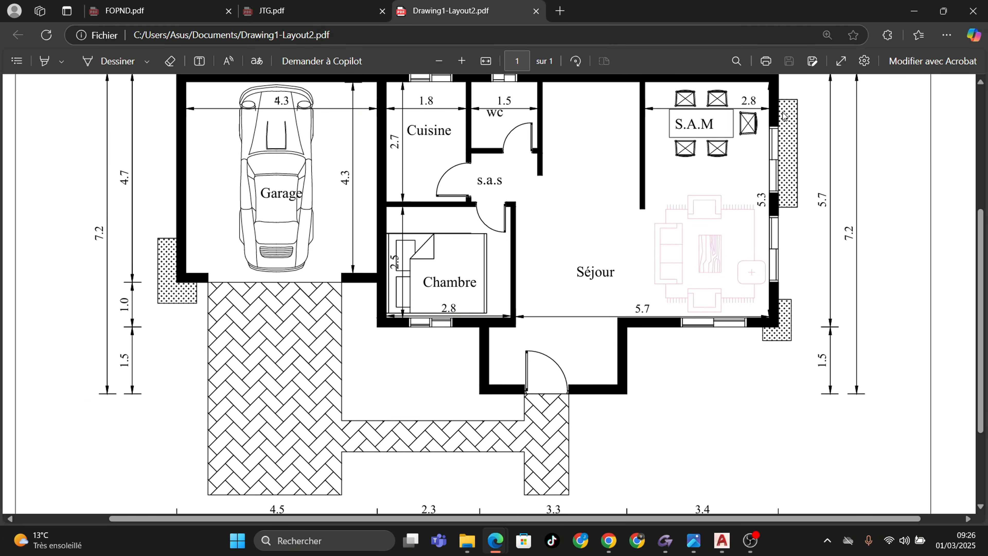
left_click(912, 10)
Preview alternative patterns such as STARS and ZIGZAG on the driveway and path hatch, and leave without applying any
left_click(379, 282)
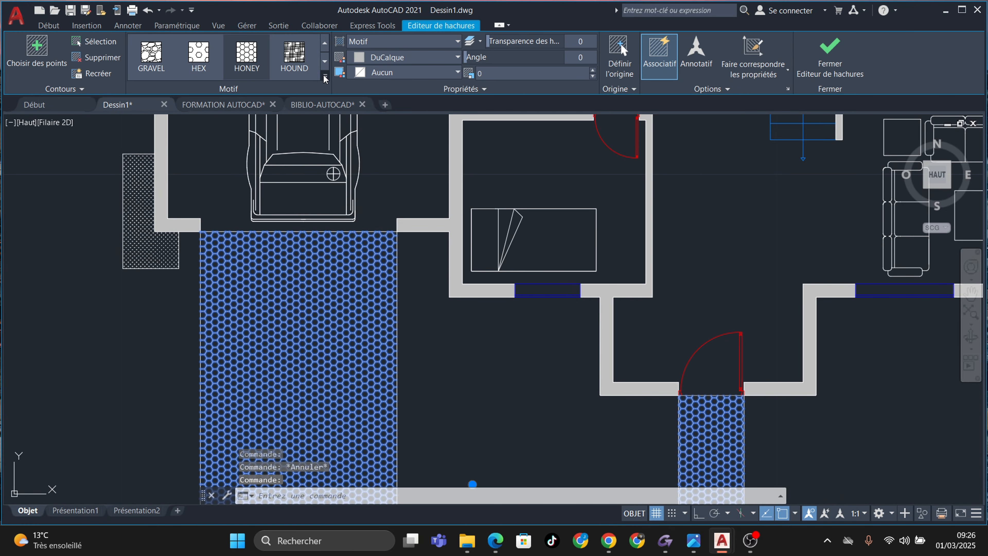
left_click(325, 79)
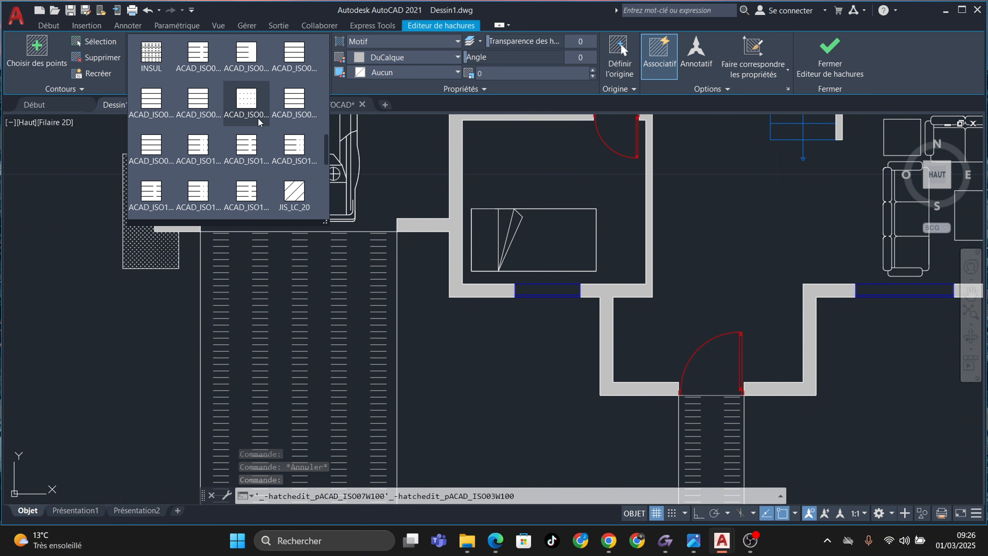
scroll(253, 141, "down", 4)
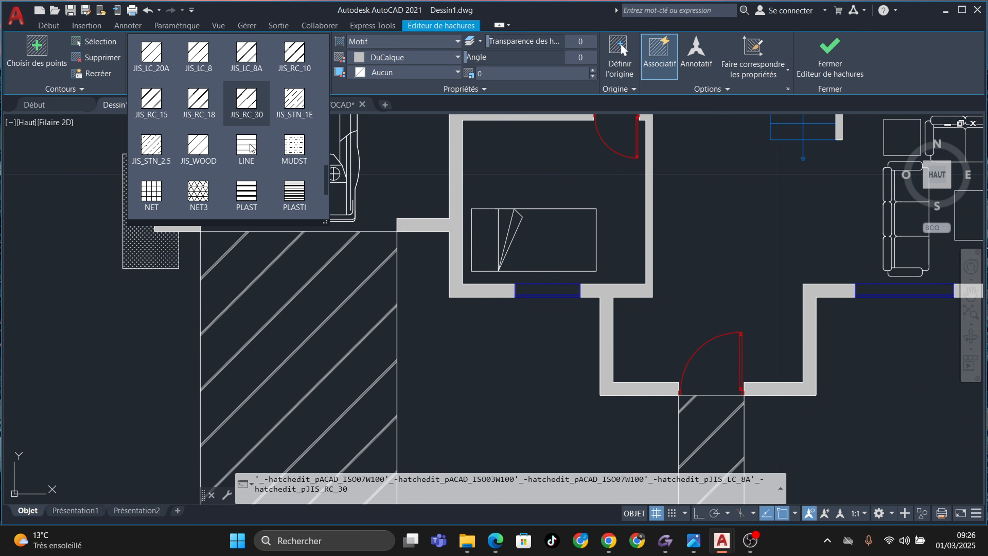
scroll(240, 182, "down", 1)
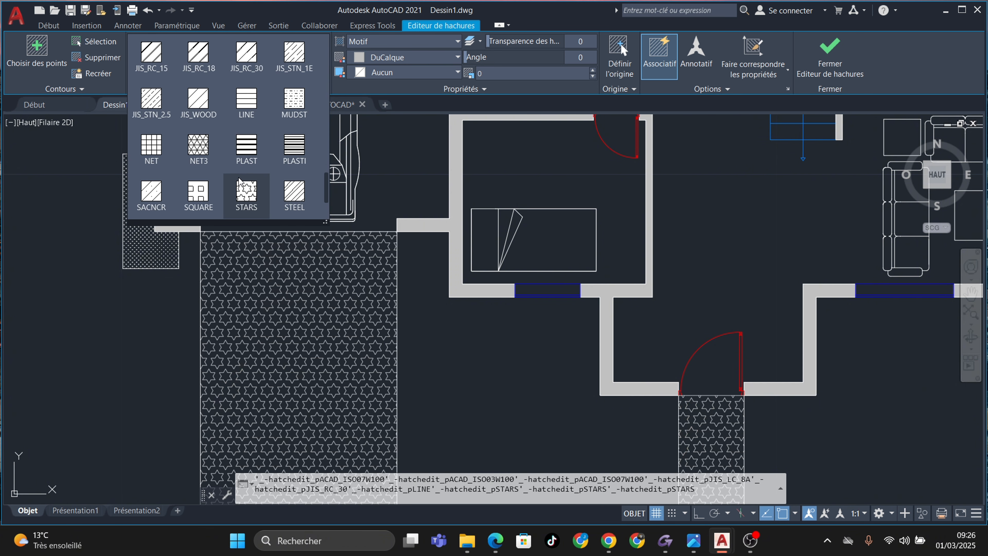
scroll(241, 181, "down", 1)
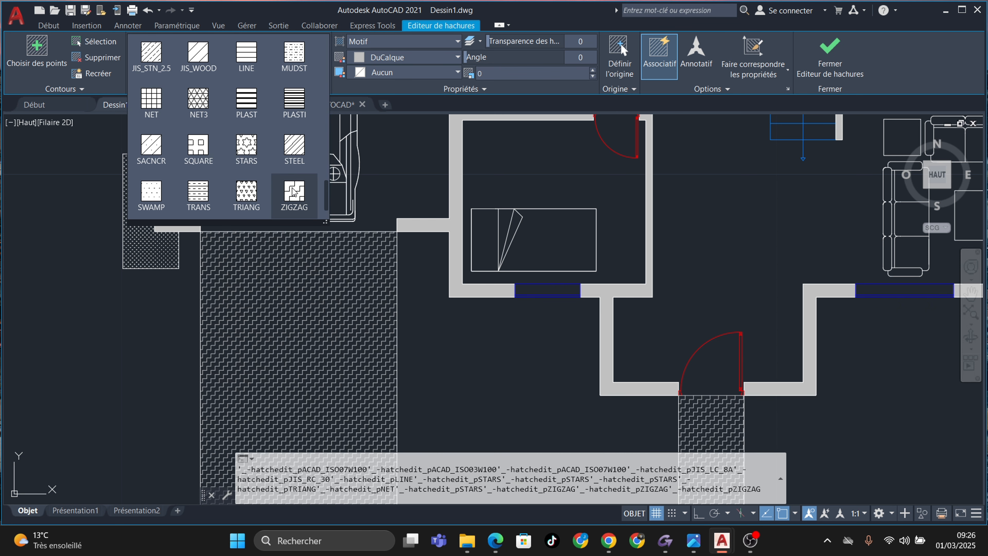
scroll(293, 190, "down", 1)
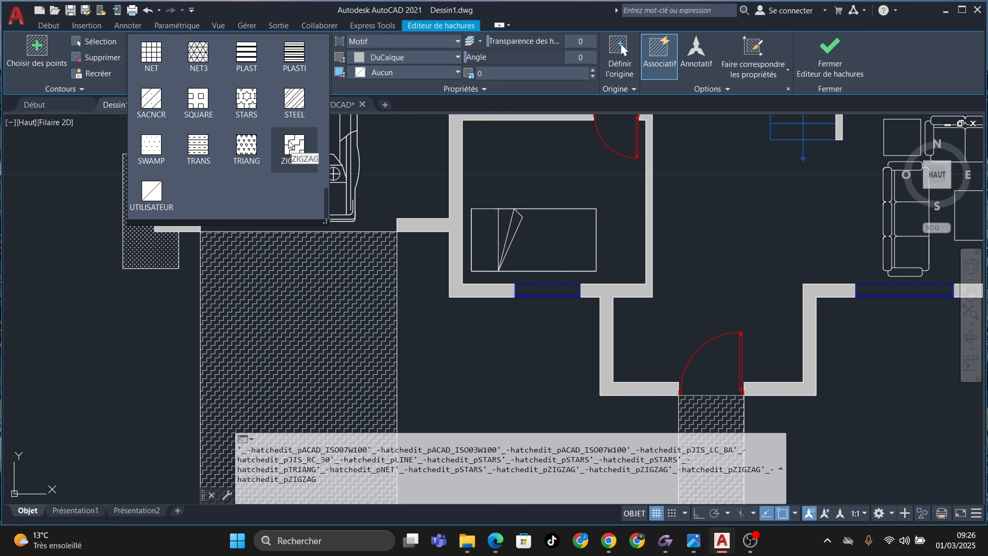
left_click(340, 309)
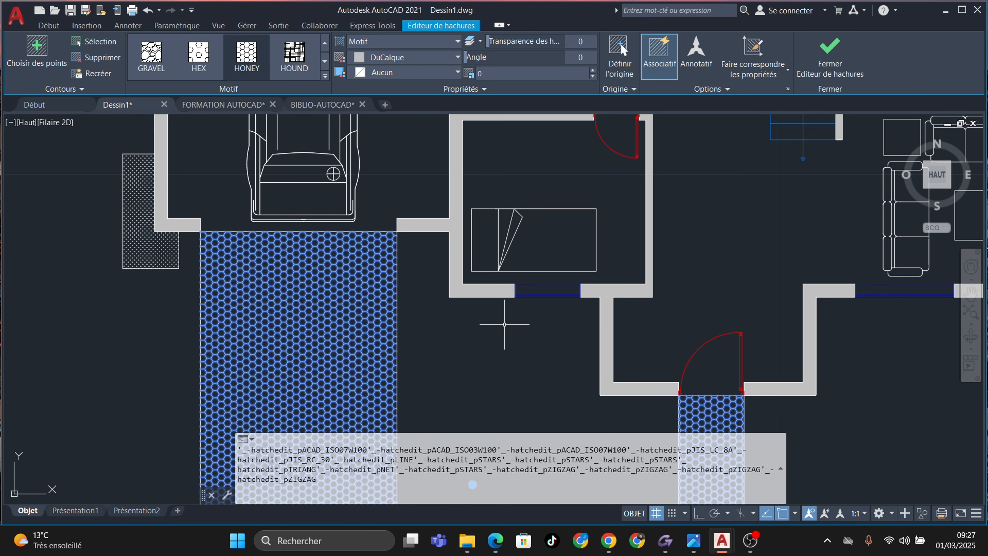
scroll(450, 321, "up", 2)
key("Escape")
key("Escape")
Review the whole furnished floor plan, from the driveway and path to the interior rooms
scroll(433, 302, "down", 1)
middle_click_drag(451, 296, 465, 322)
scroll(466, 322, "down", 4)
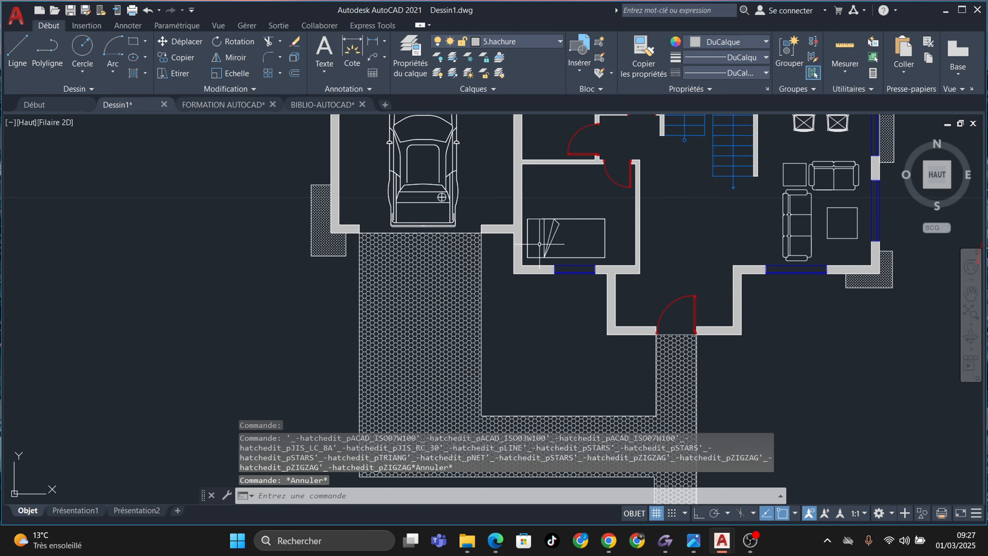
key("Escape")
key("Escape")
middle_click_drag(571, 271, 521, 246)
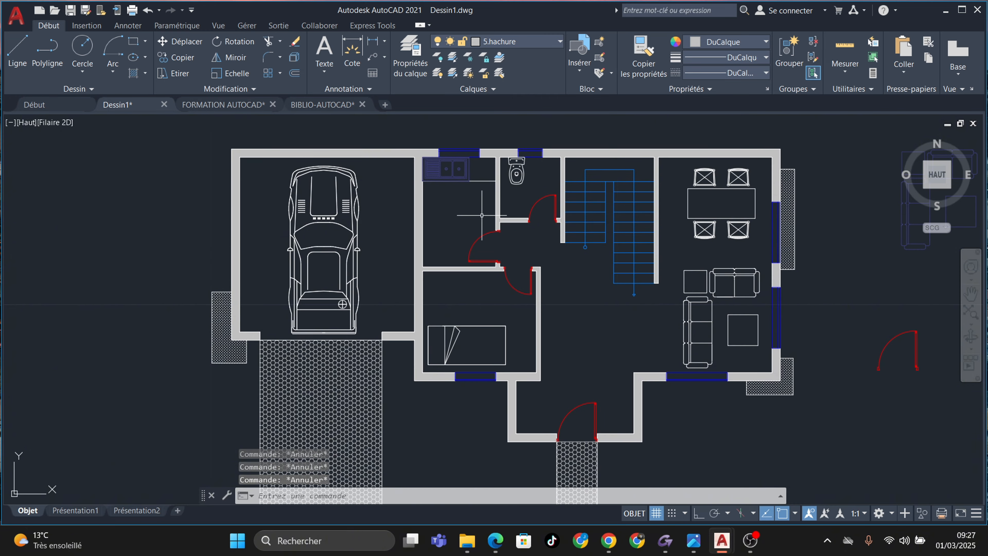
scroll(367, 248, "up", 4)
scroll(456, 204, "down", 6)
middle_click_drag(458, 206, 435, 241)
scroll(560, 255, "up", 3)
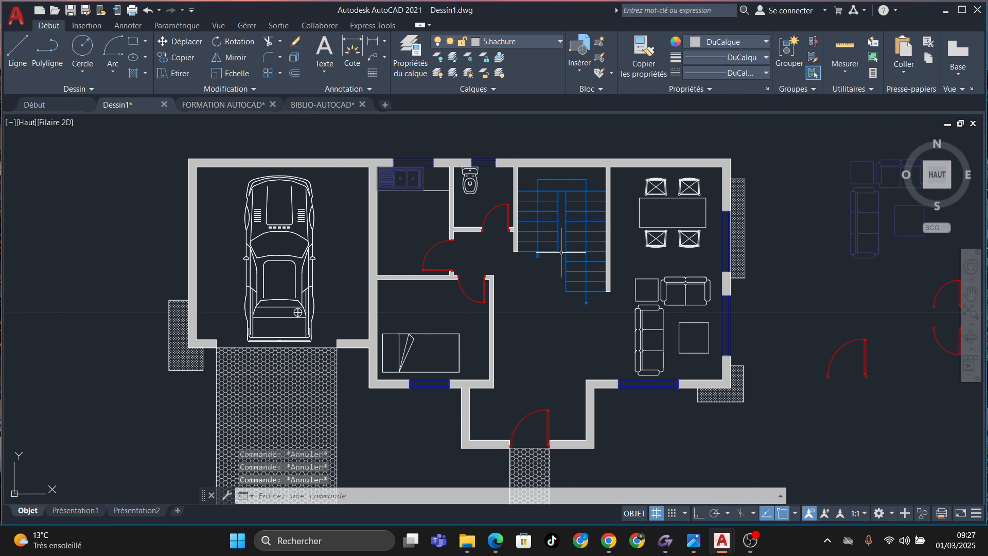
Erase all the spare door and sofa blocks lying outside the house beside the plan
scroll(560, 255, "down", 3)
middle_click_drag(560, 255, 456, 225)
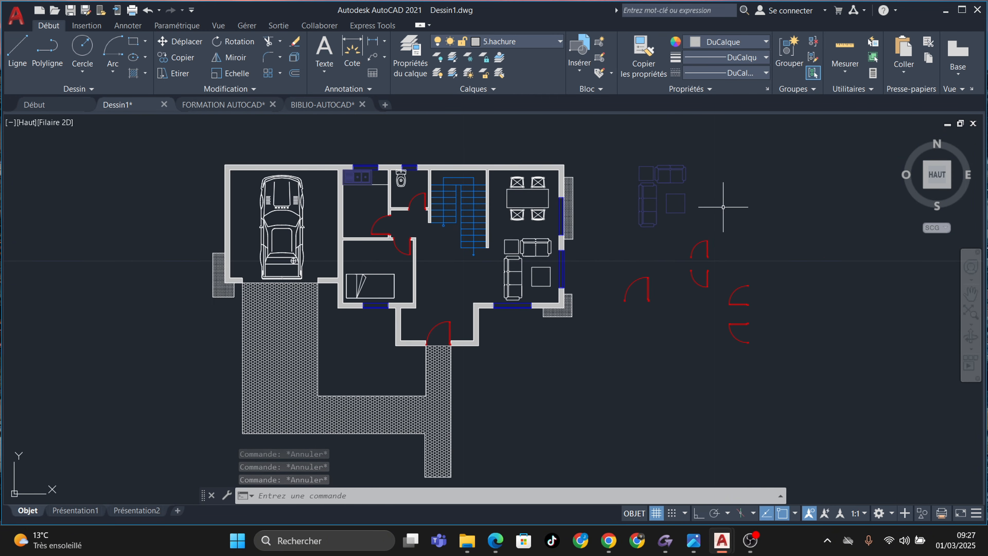
left_click(623, 154)
left_click(817, 413)
key("Delete")
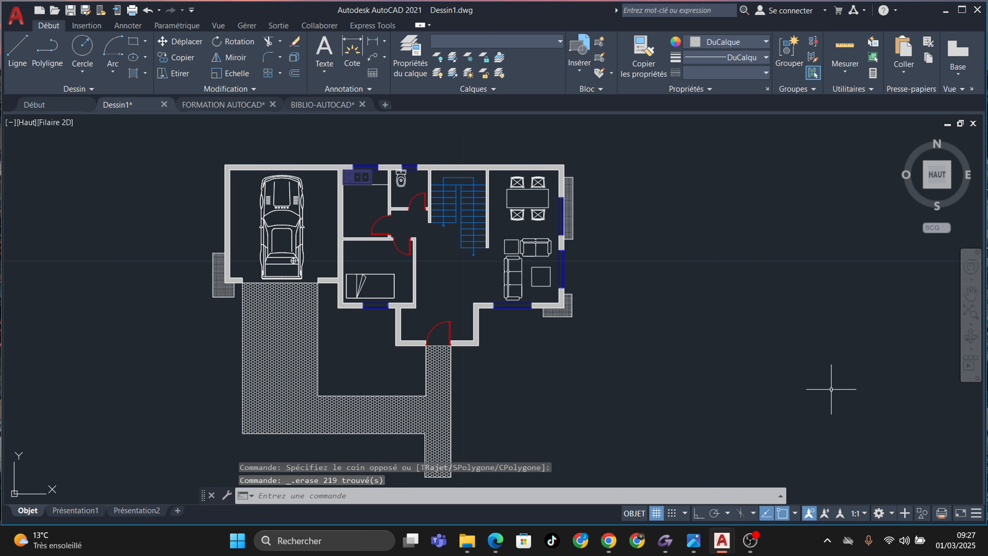
Start a multiline text and define its text box in the empty space beside the house plan
scroll(567, 398, "up", 3)
middle_click_drag(524, 369, 671, 415)
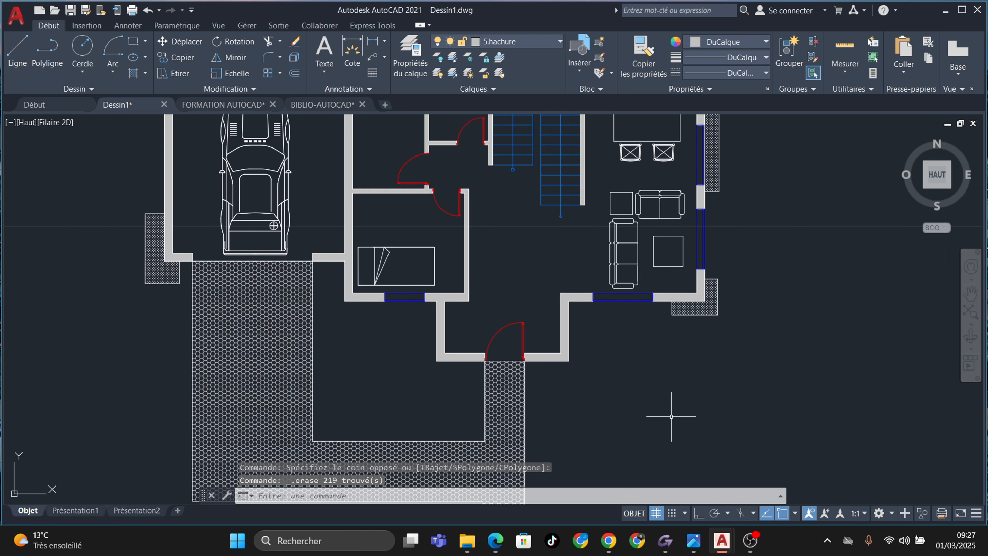
middle_click_drag(443, 248, 437, 319)
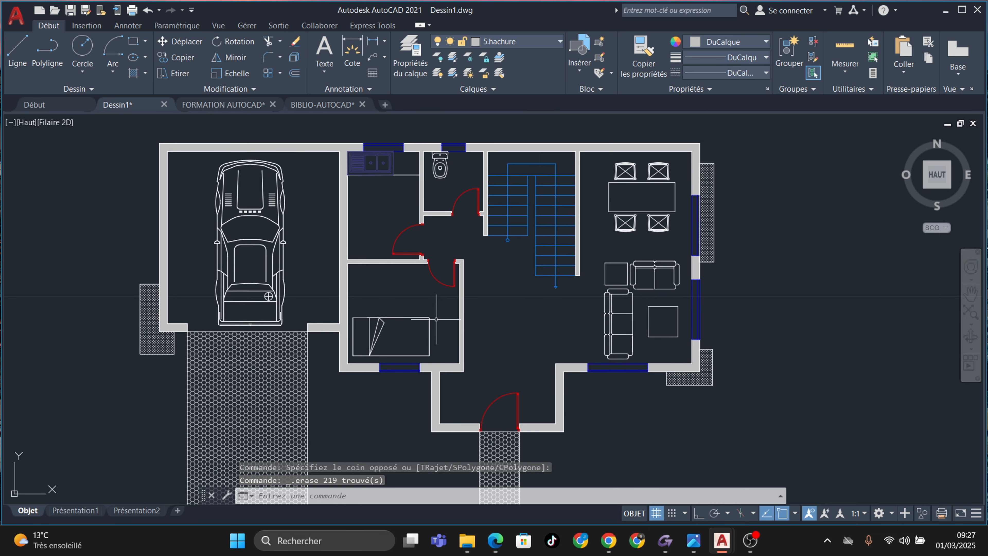
left_click(128, 26)
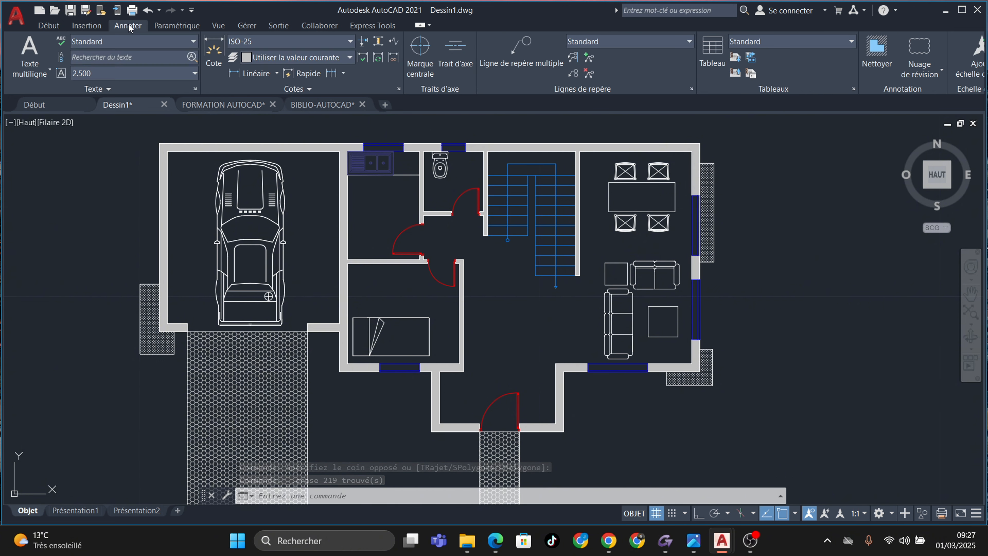
left_click(35, 53)
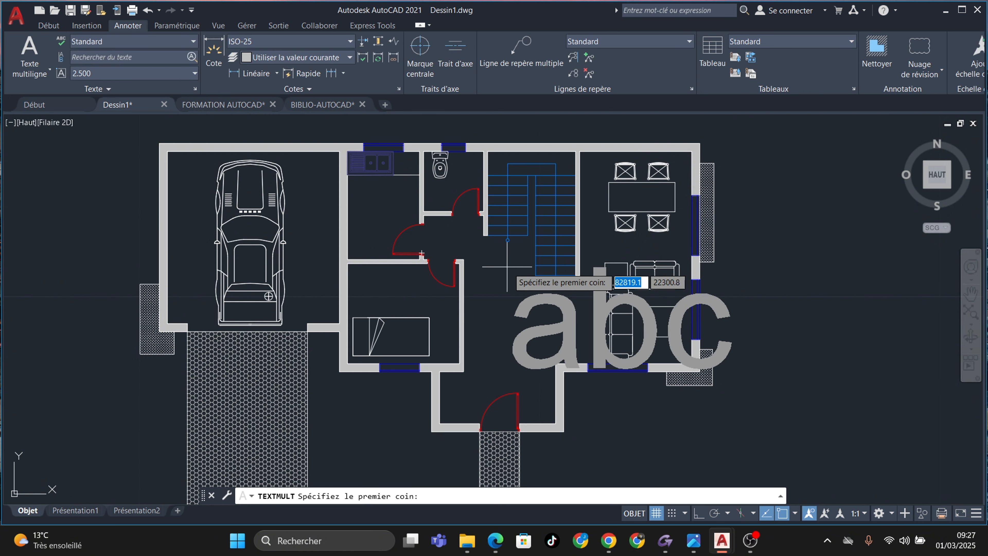
middle_click_drag(507, 267, 443, 269)
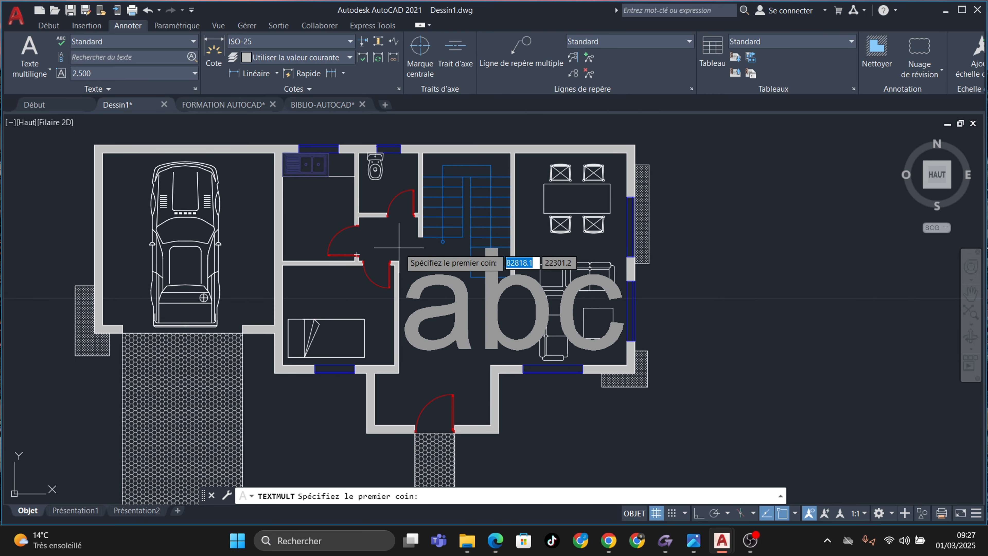
middle_click_drag(711, 244, 562, 239)
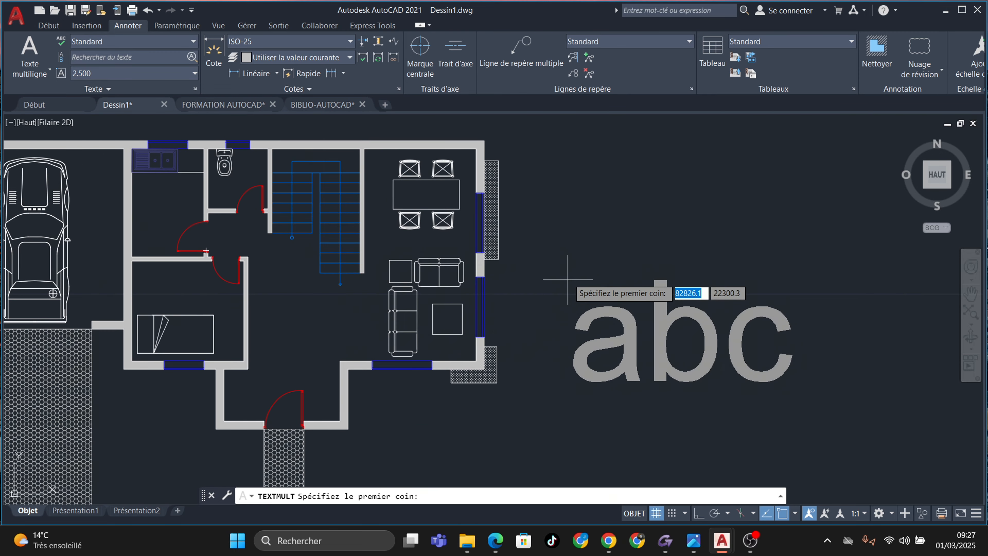
left_click(561, 239)
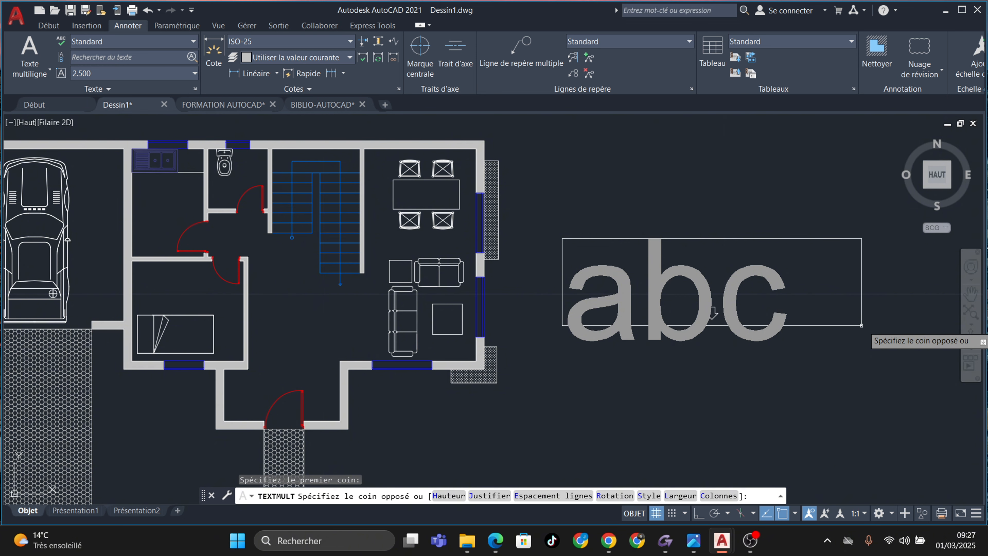
left_click(866, 314)
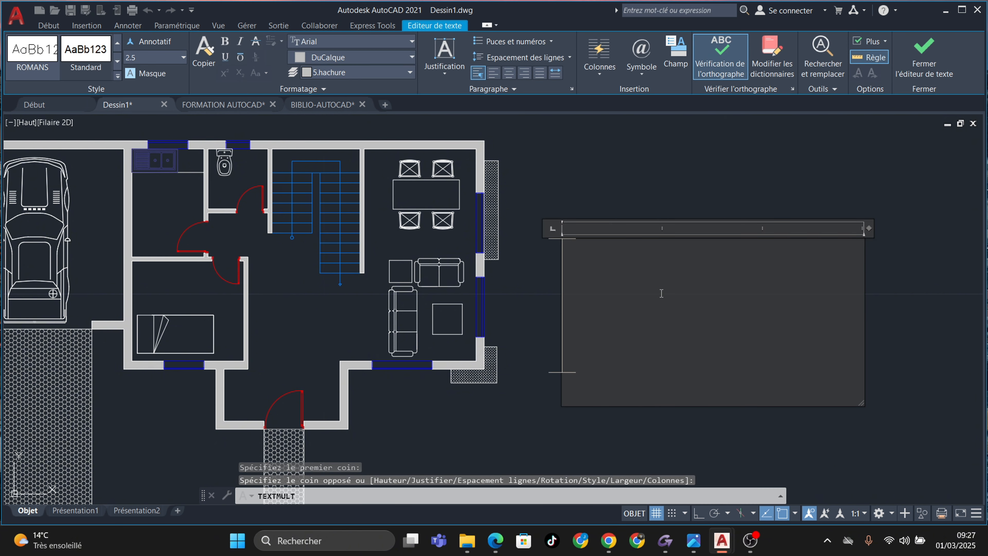
Enter GARAGE in capitals as the multiline text and finish editing it
type("ga")
key("BackSpace")
key("BackSpace")
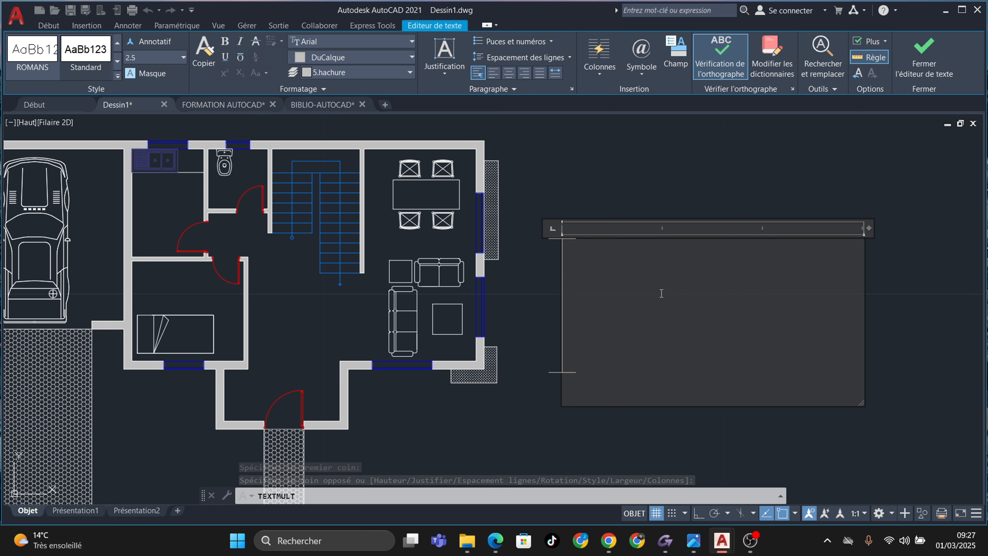
type("GAR")
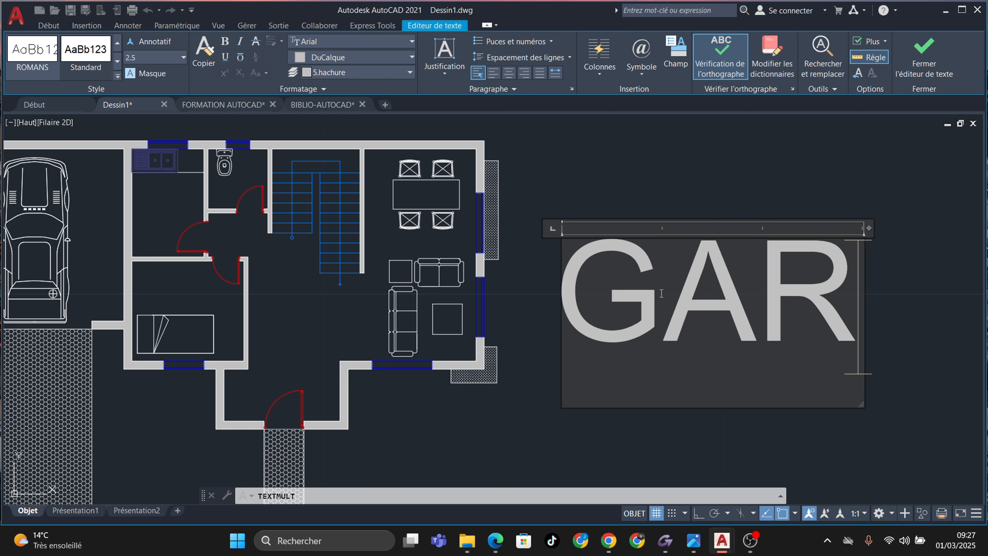
type("AGE")
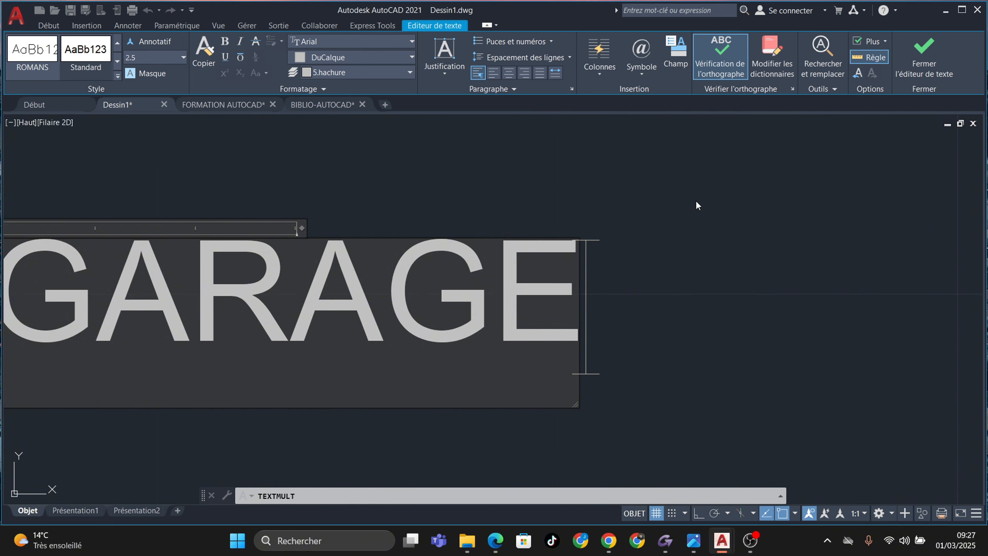
left_click(696, 206)
left_click(506, 277)
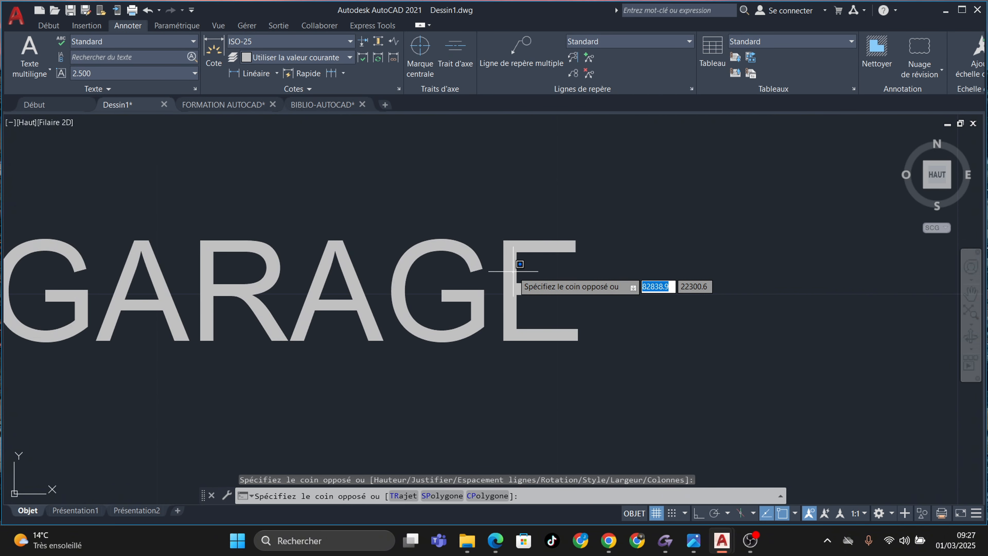
left_click(506, 289)
scroll(447, 265, "down", 4)
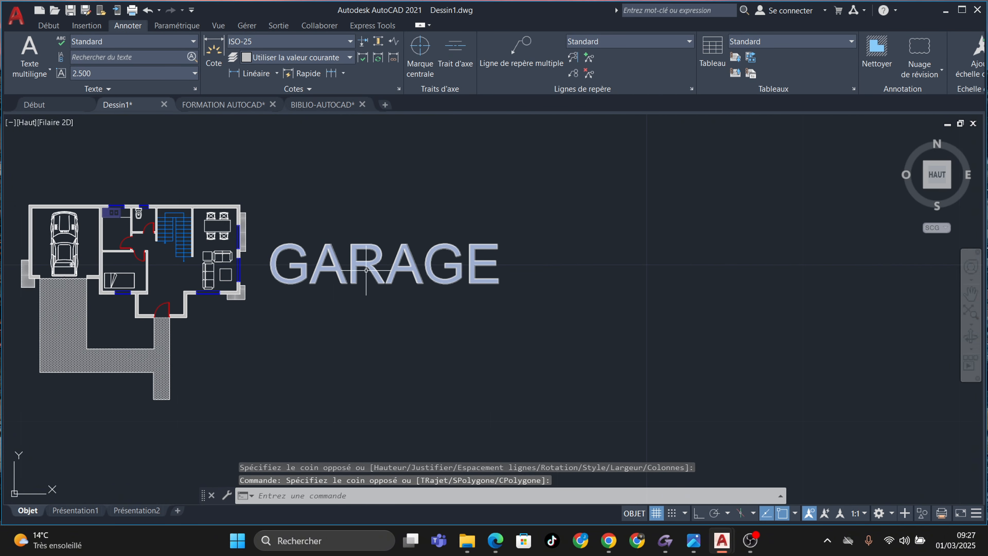
Scale the GARAGE text down to about 0.2 of its size
left_click(58, 27)
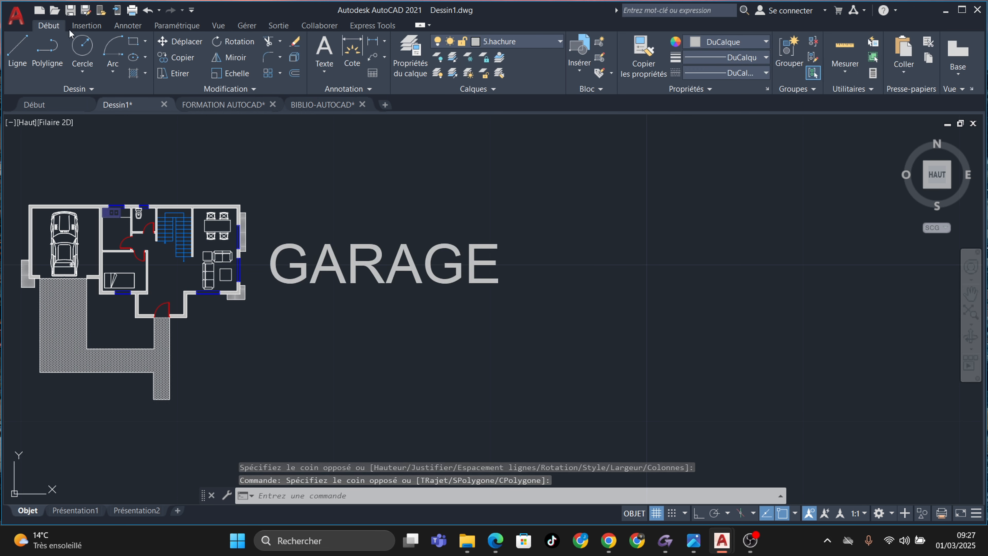
left_click(236, 73)
left_click(273, 286)
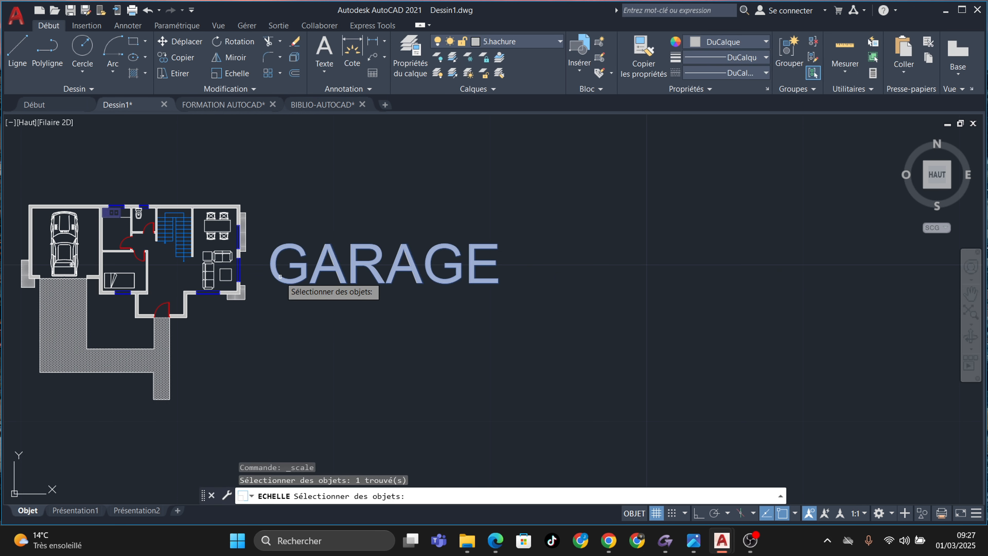
key("Return")
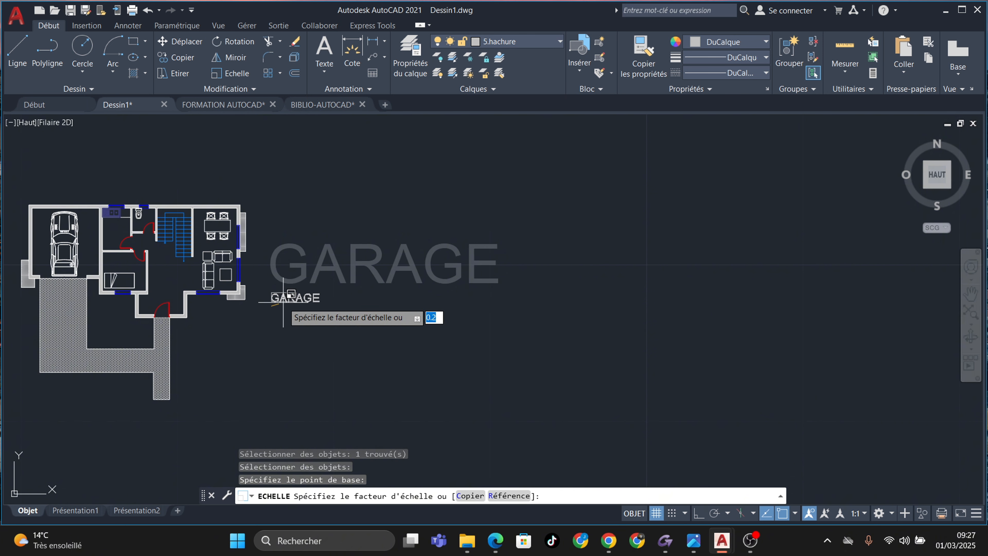
left_click(282, 302)
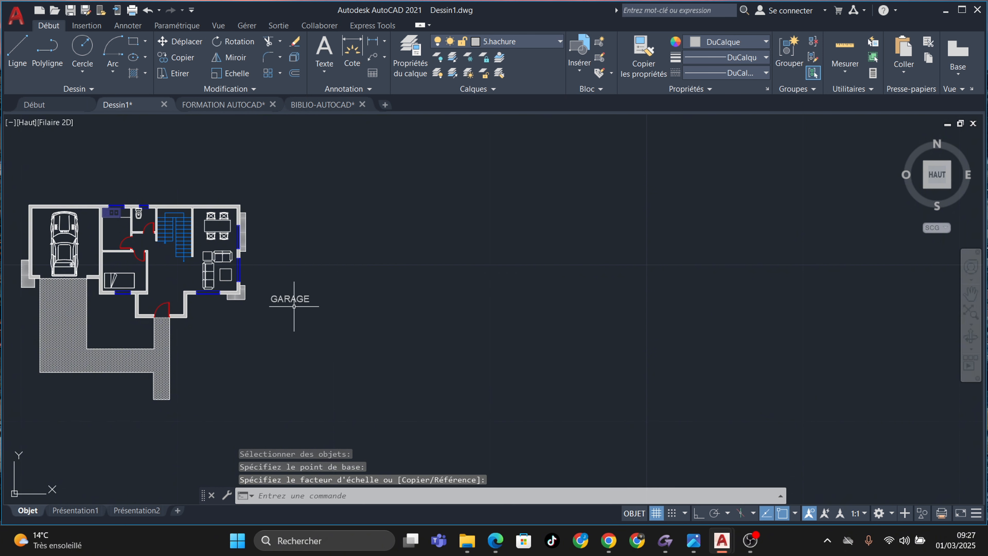
Move the reduced GARAGE text into the garage, placing it over the car
scroll(288, 300, "up", 4)
middle_click_drag(295, 302, 577, 323)
left_click(559, 308)
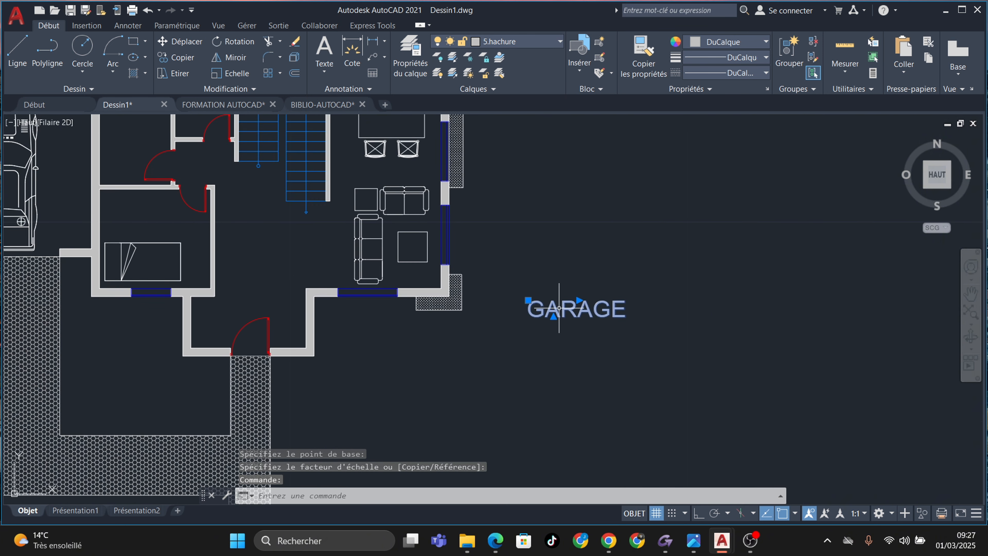
left_click(528, 301)
scroll(467, 290, "down", 3)
scroll(467, 307, "up", 5)
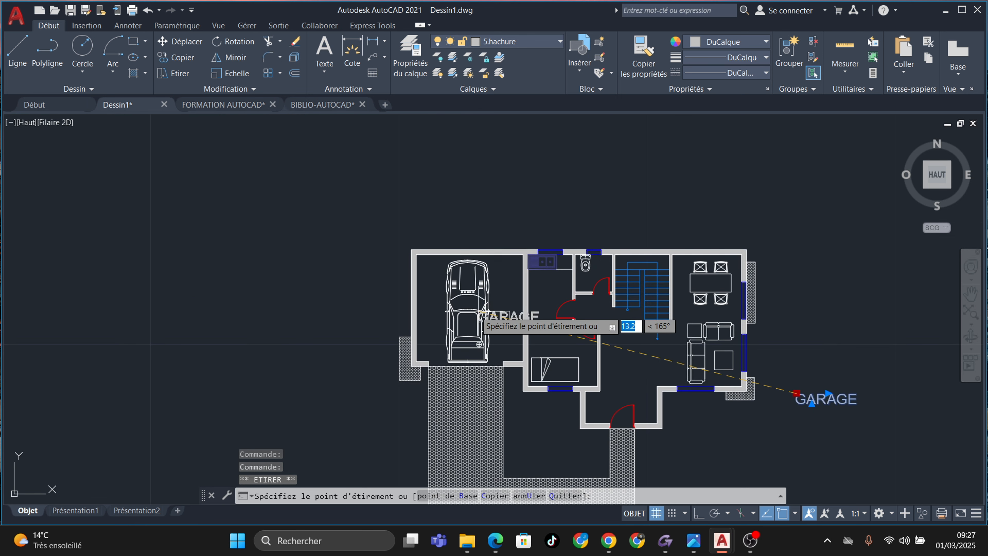
scroll(422, 337, "up", 4)
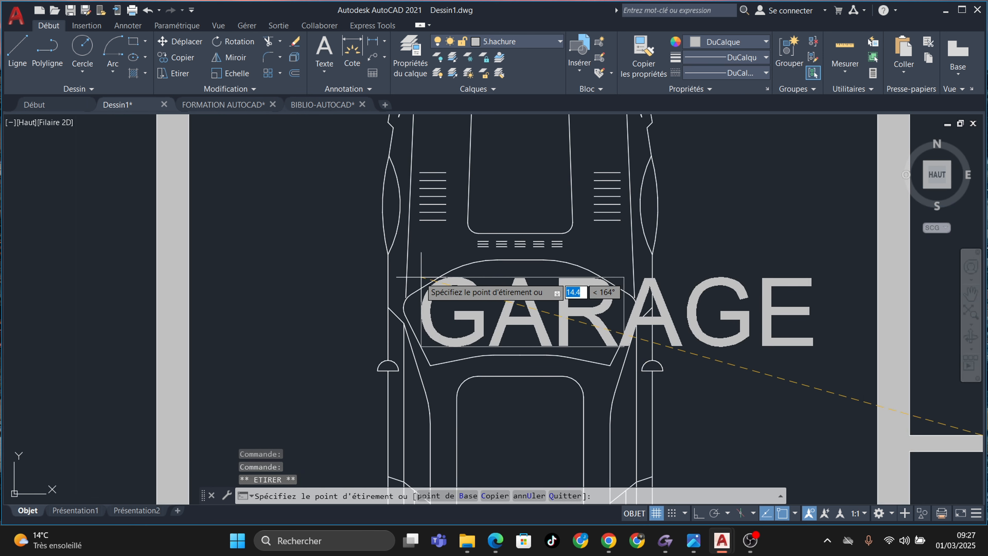
left_click(369, 263)
scroll(584, 350, "down", 5)
middle_click_drag(649, 353, 524, 291)
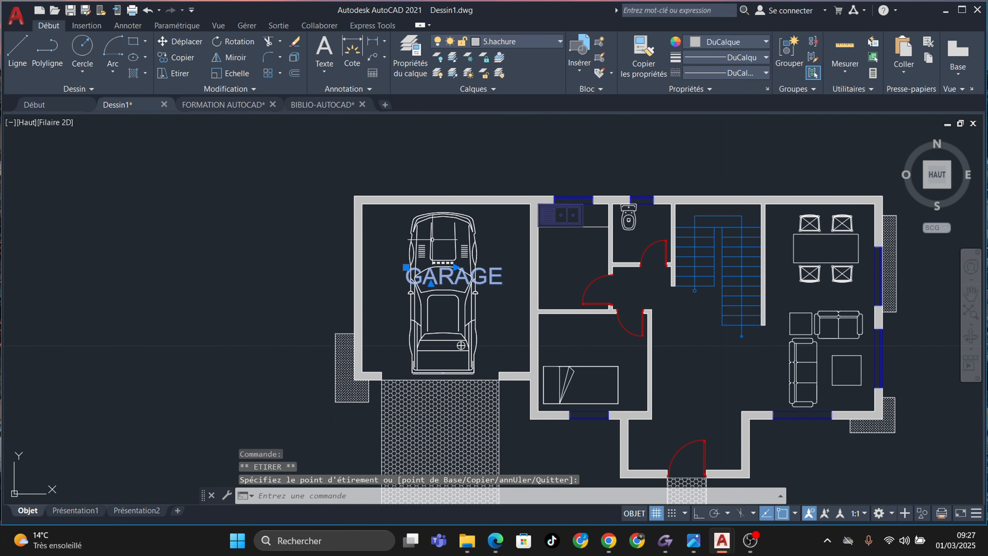
Scale the GARAGE text over the car down to about 0.3 of its size
left_click(214, 77)
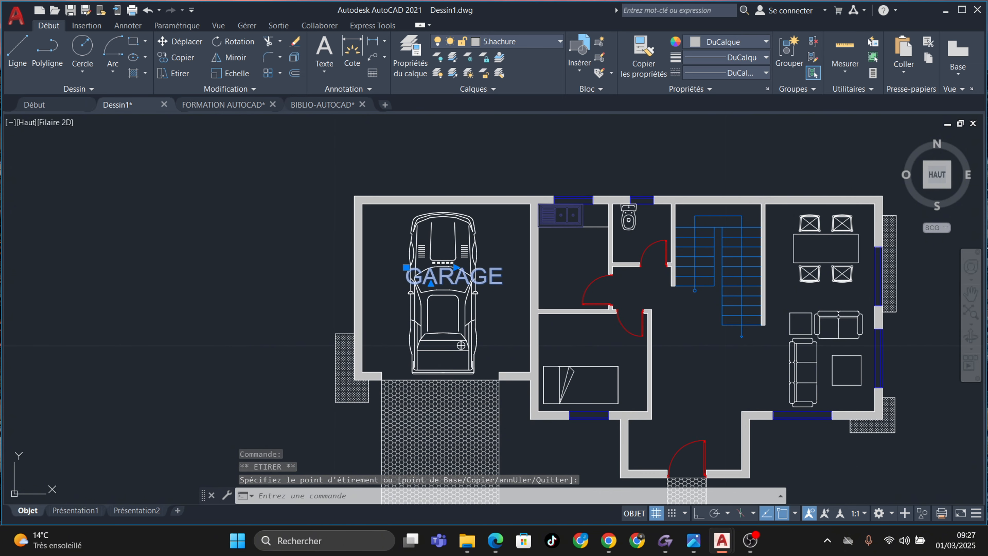
scroll(404, 280, "up", 6)
left_click(408, 261)
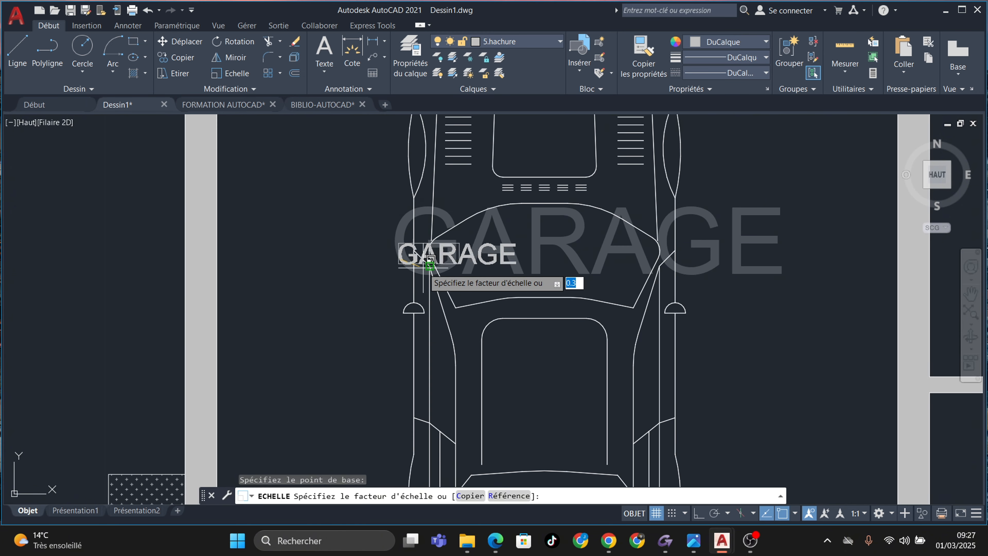
left_click(430, 266)
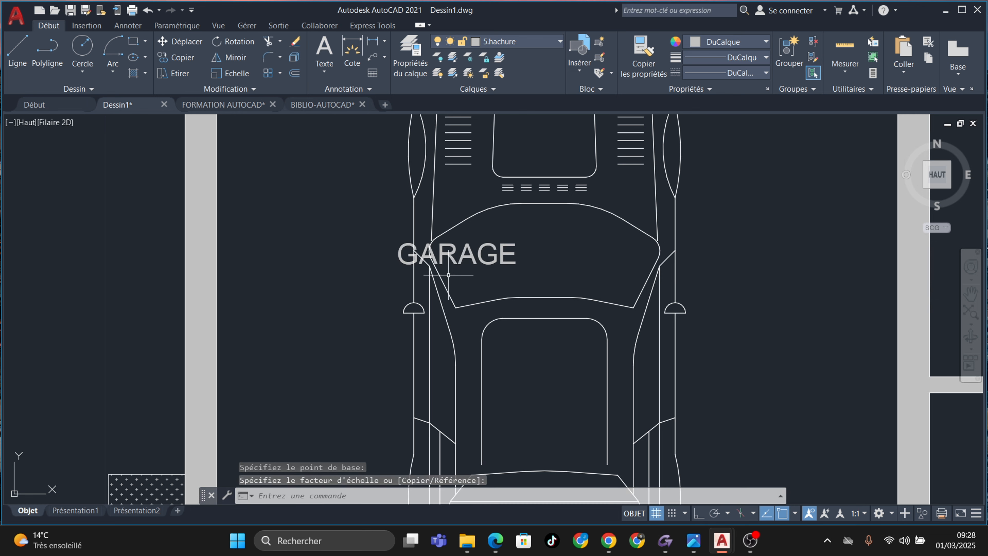
scroll(436, 268, "down", 5)
scroll(441, 269, "up", 5)
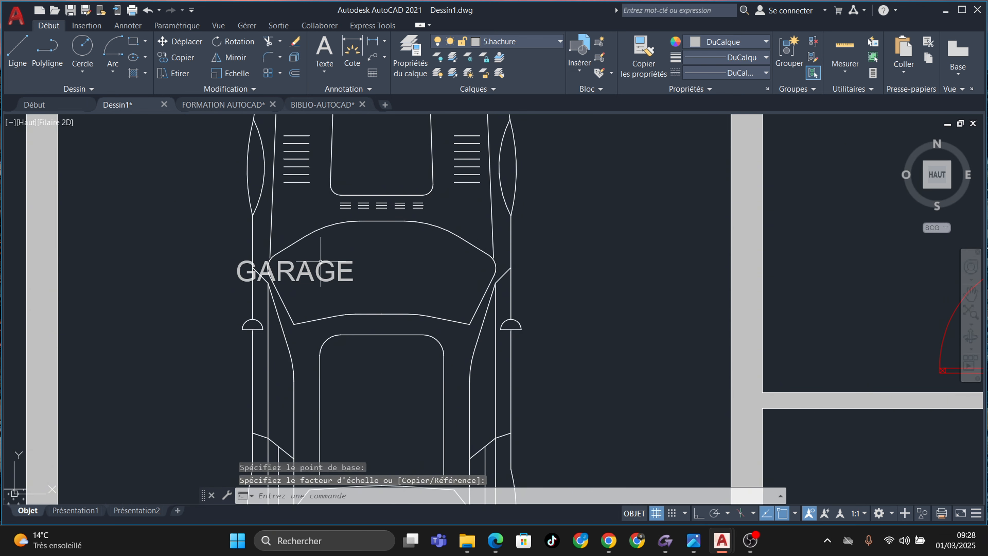
Move the reduced GARAGE text to the middle of the car's windscreen
left_click(321, 261)
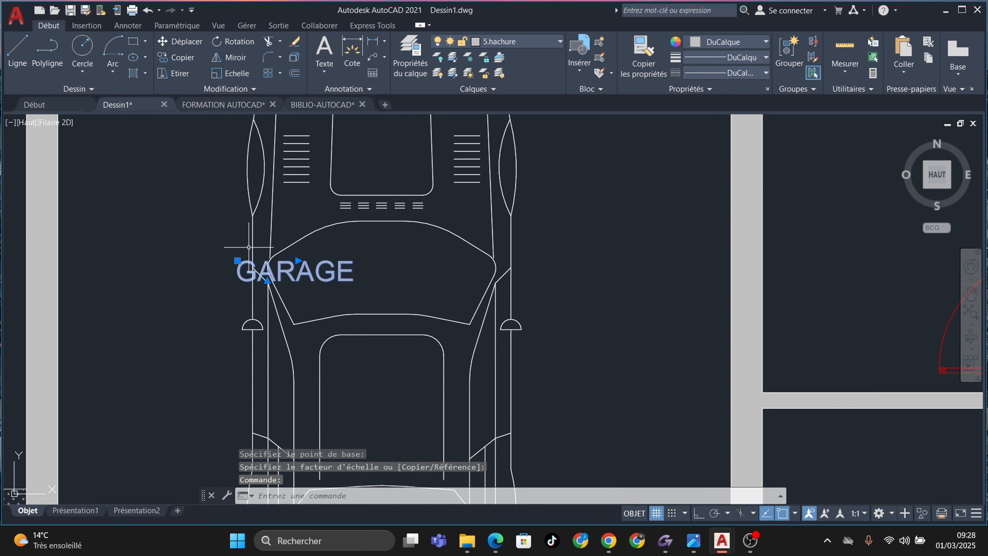
left_click(238, 261)
scroll(403, 287, "down", 3)
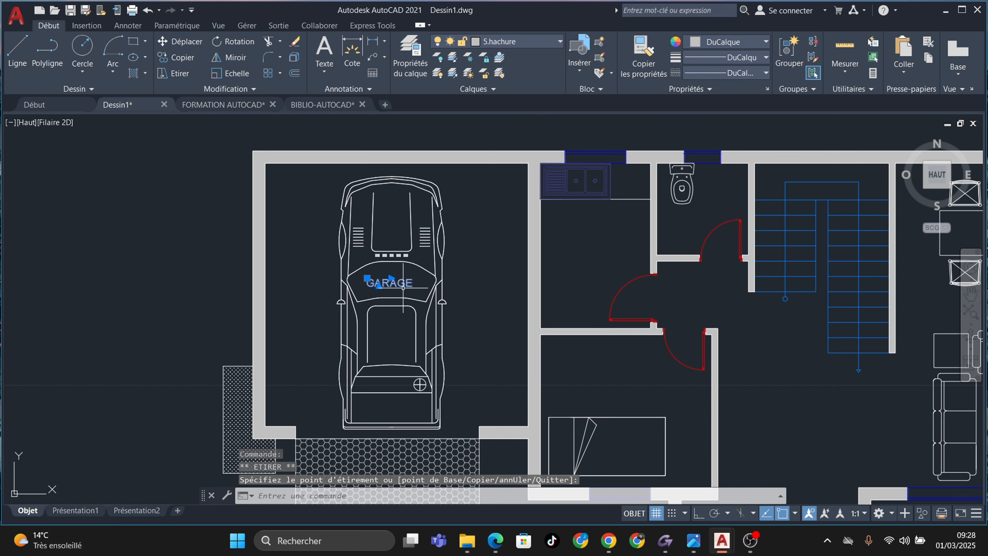
key("Escape")
scroll(385, 276, "up", 4)
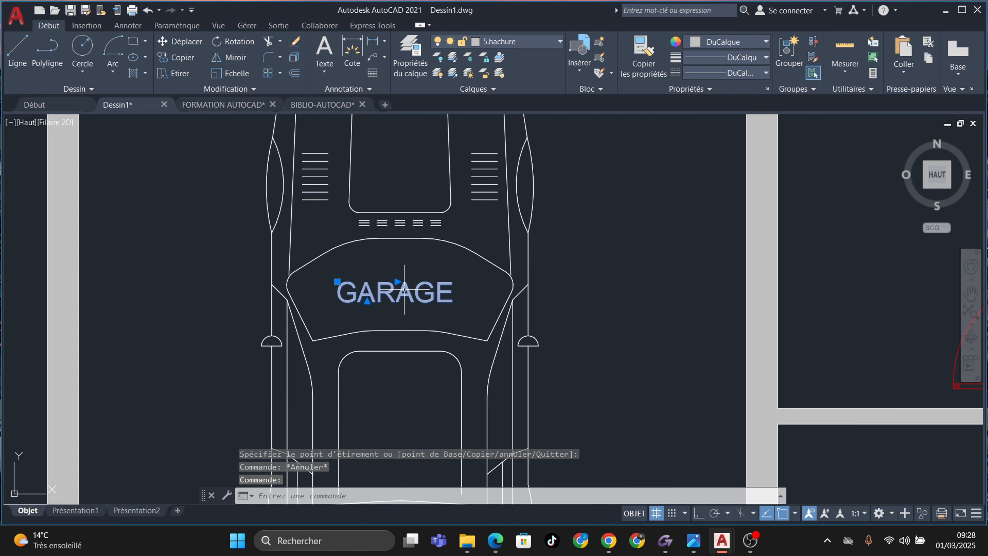
Copy the GARAGE text from the car into the kitchen and into the bedroom above the bed
scroll(536, 311, "down", 2)
middle_click_drag(536, 311, 448, 304)
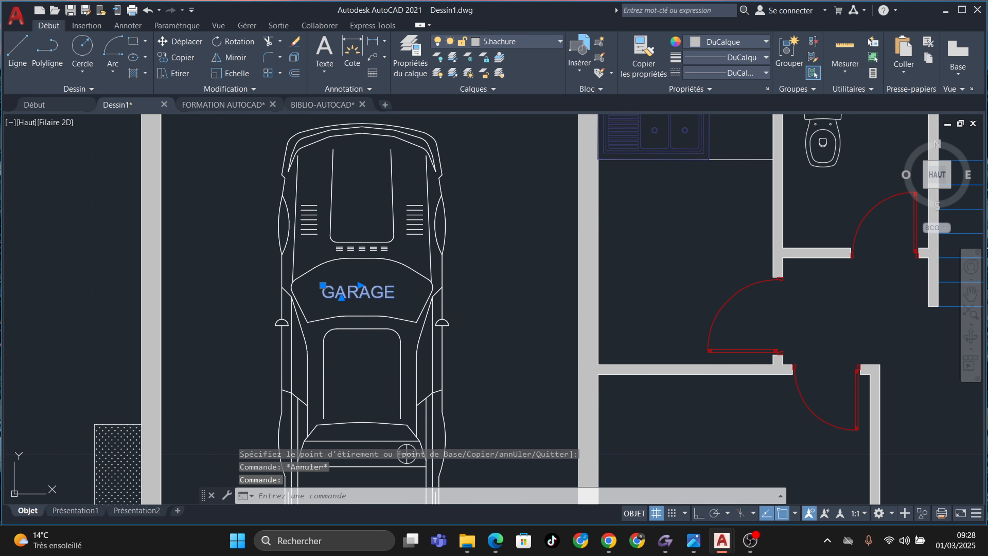
left_click(177, 57)
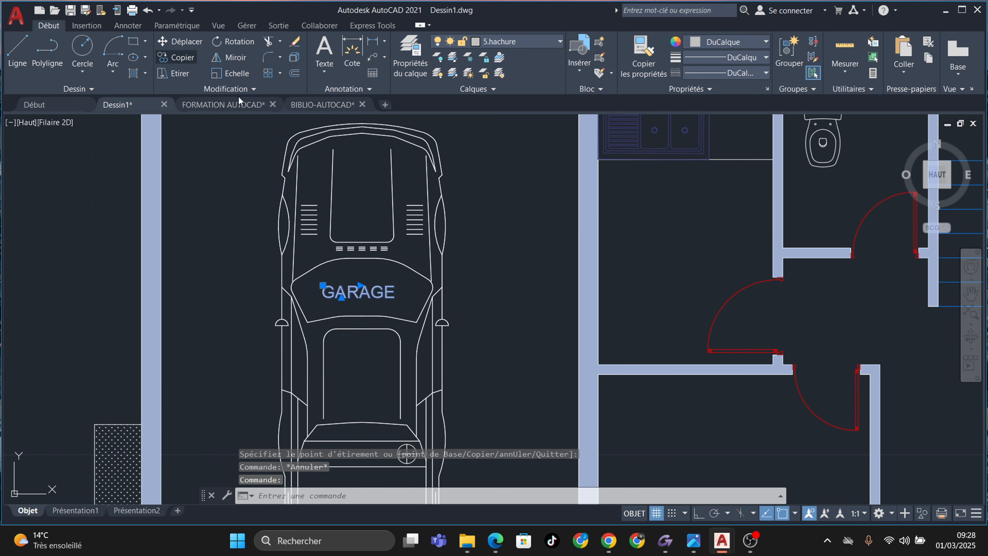
left_click(344, 293)
left_click(673, 218)
scroll(673, 218, "down", 4)
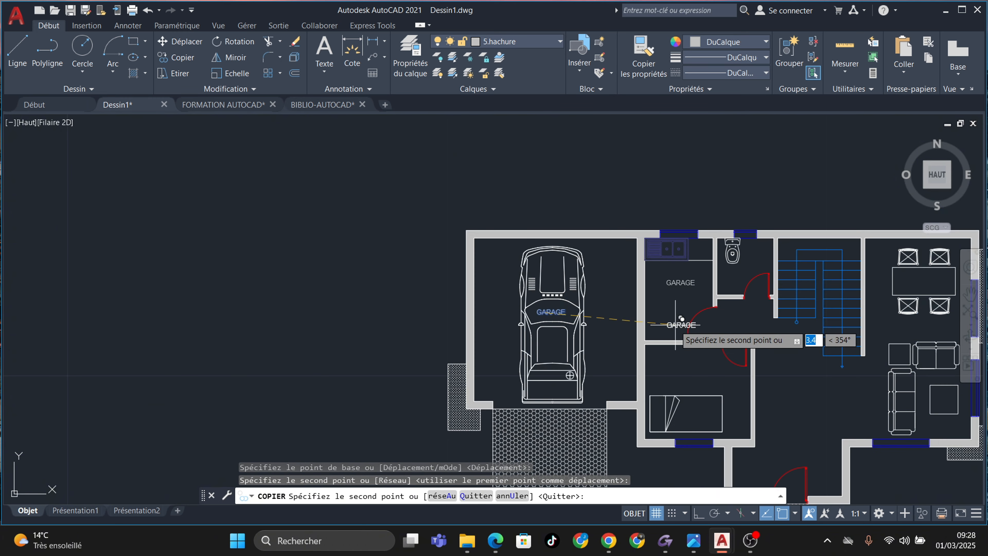
scroll(664, 265, "up", 2)
left_click(658, 268)
Place further GARAGE copies in the entrance hall, on the dining table, in the small corridor and in the toilet room
middle_click_drag(829, 311, 603, 356)
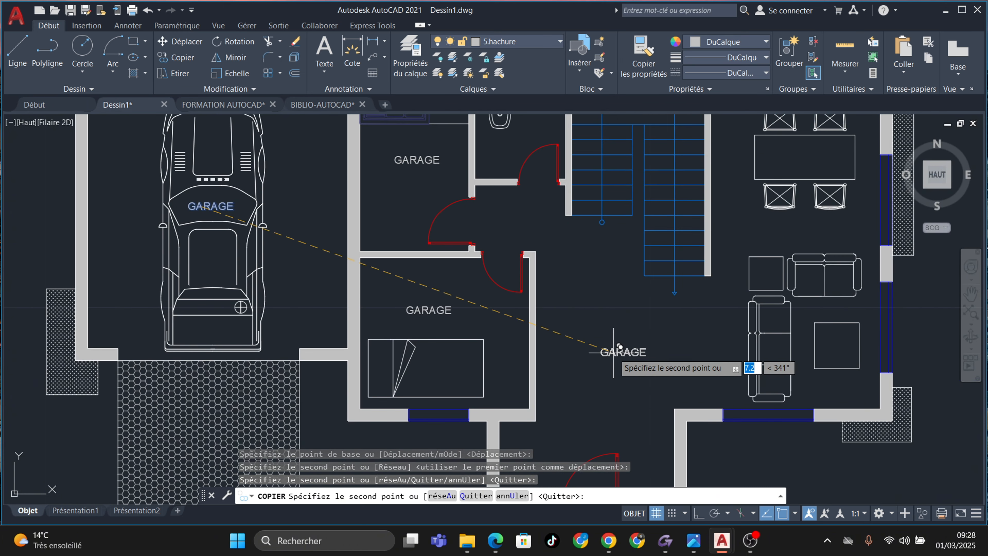
left_click(590, 410)
middle_click_drag(731, 334, 656, 373)
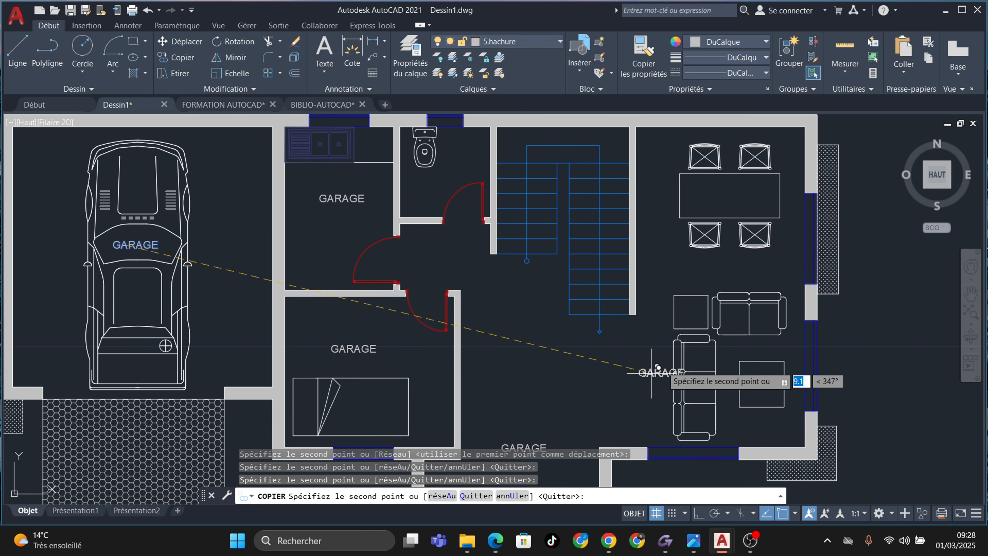
left_click(721, 193)
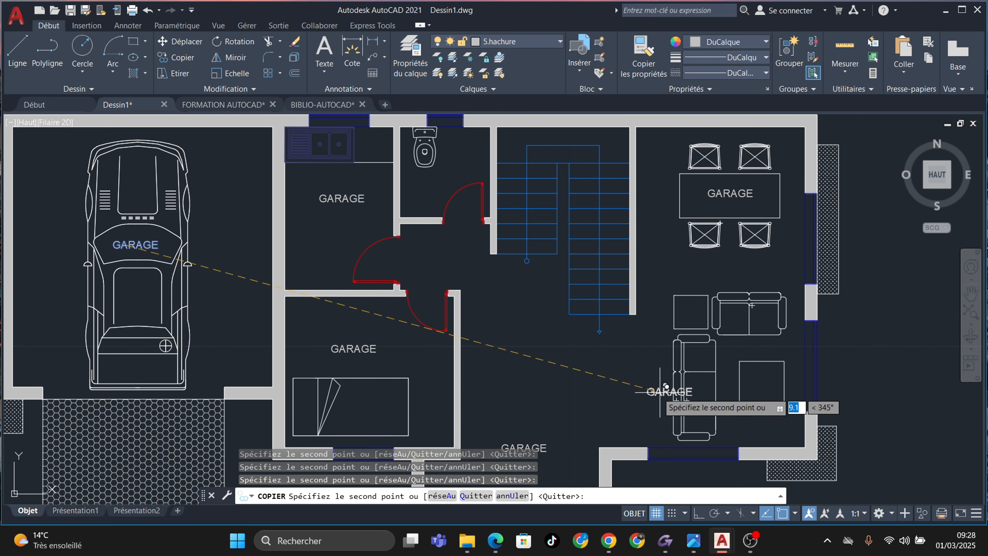
left_click(428, 258)
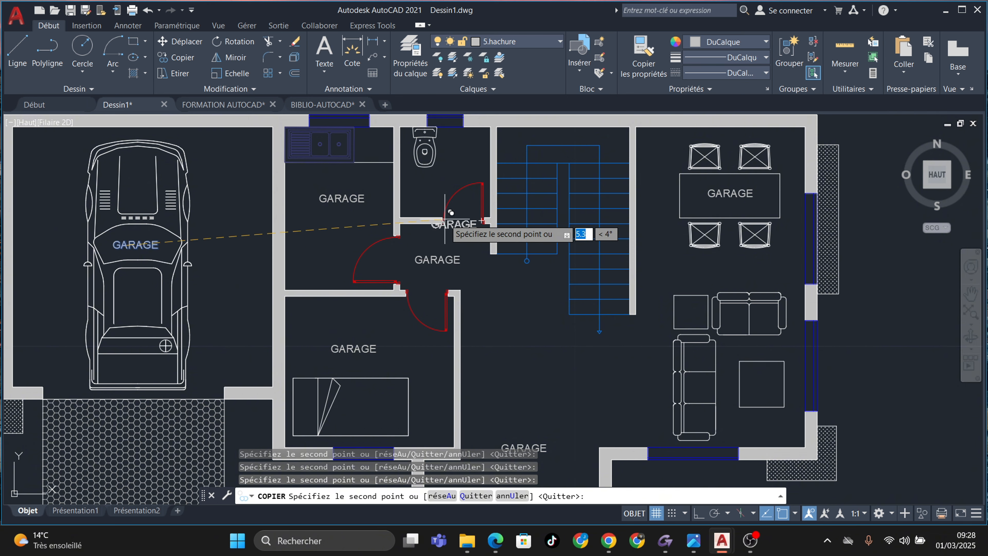
scroll(452, 157, "up", 6)
left_click(411, 238)
scroll(456, 268, "down", 6)
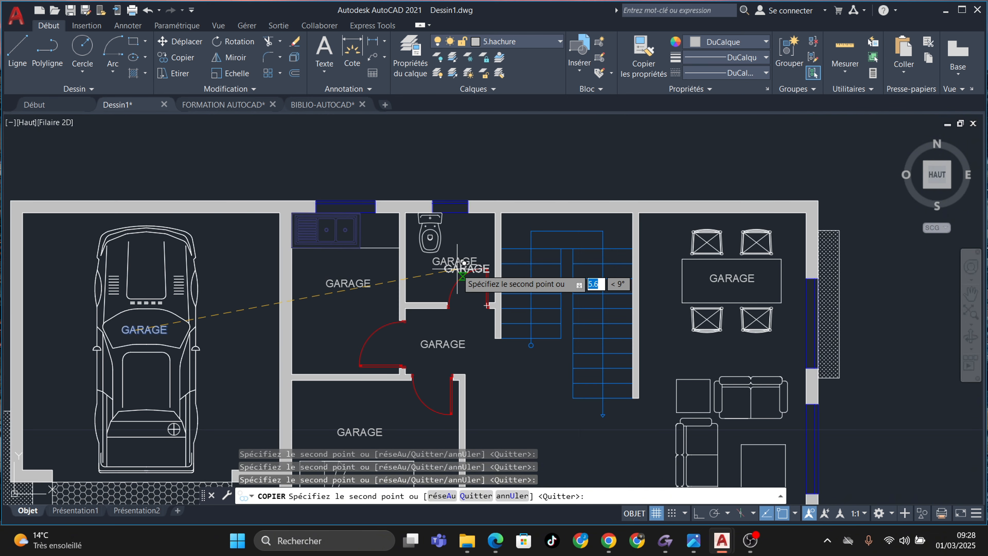
middle_click_drag(457, 269, 537, 202)
key("Escape")
key("Escape")
Change the kitchen's GARAGE label to read Cuisine
scroll(445, 198, "up", 6)
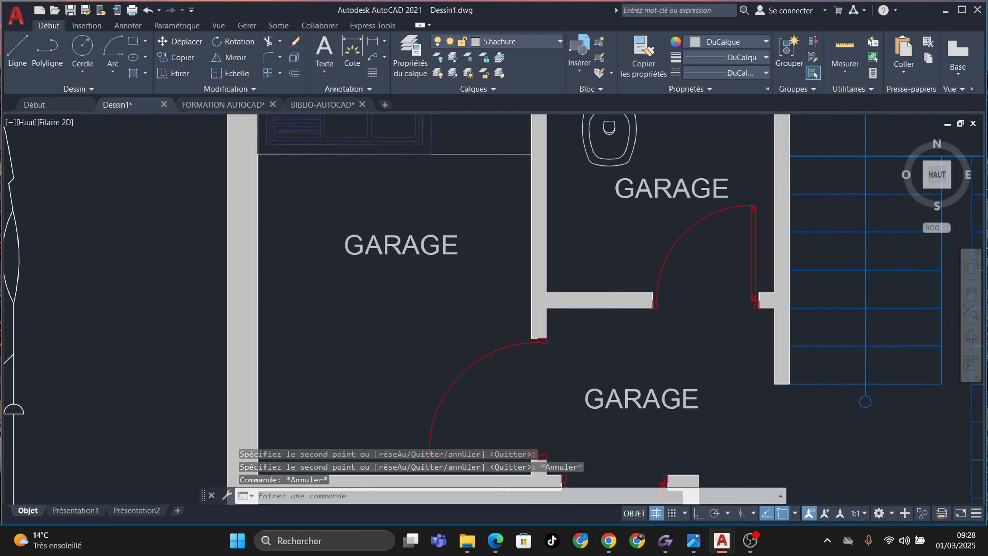
double_click(448, 212)
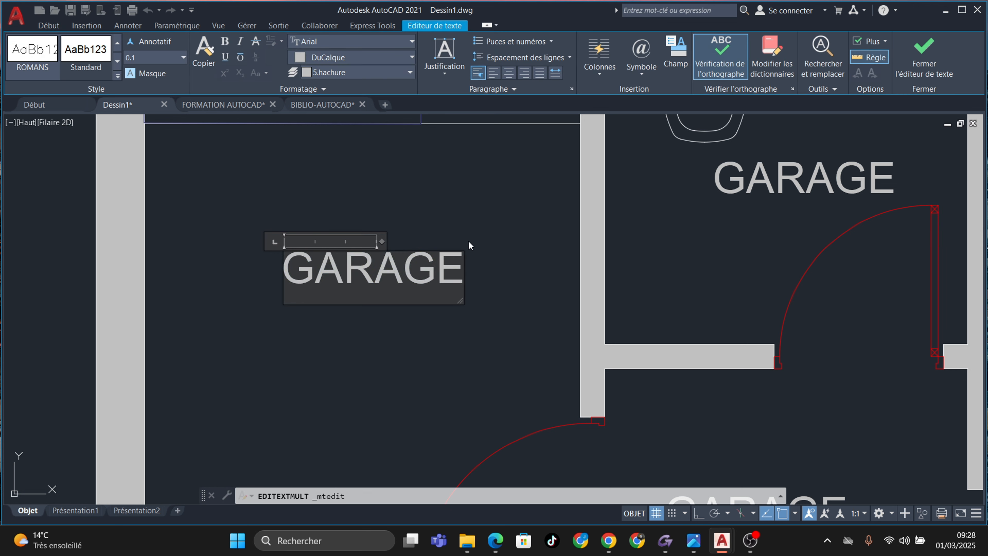
key("BackSpace")
key("BackSpace")
key("BackSpace")
key("BackSpace")
key("BackSpace")
key("BackSpace")
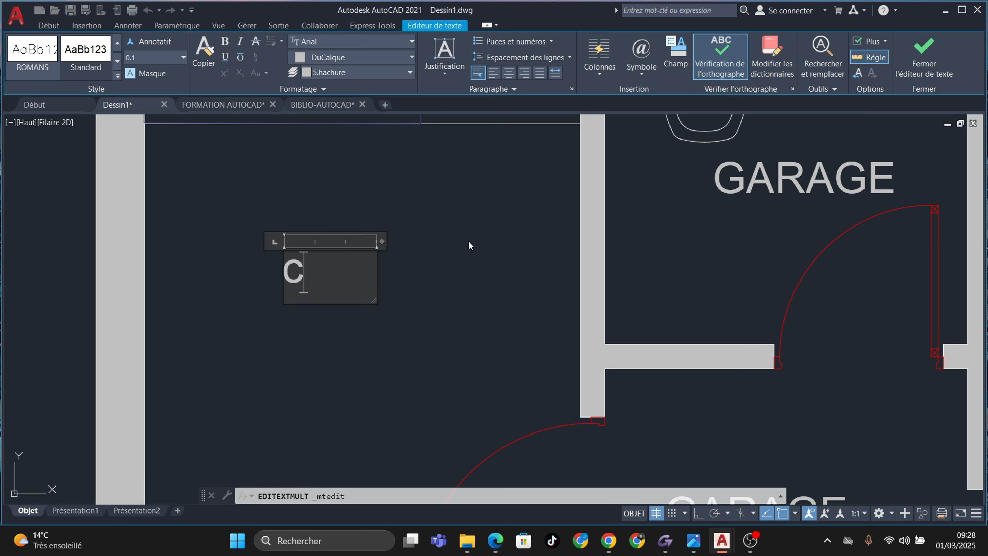
type("CUISI")
key("BackSpace")
key("BackSpace")
key("BackSpace")
key("BackSpace")
type("Cui")
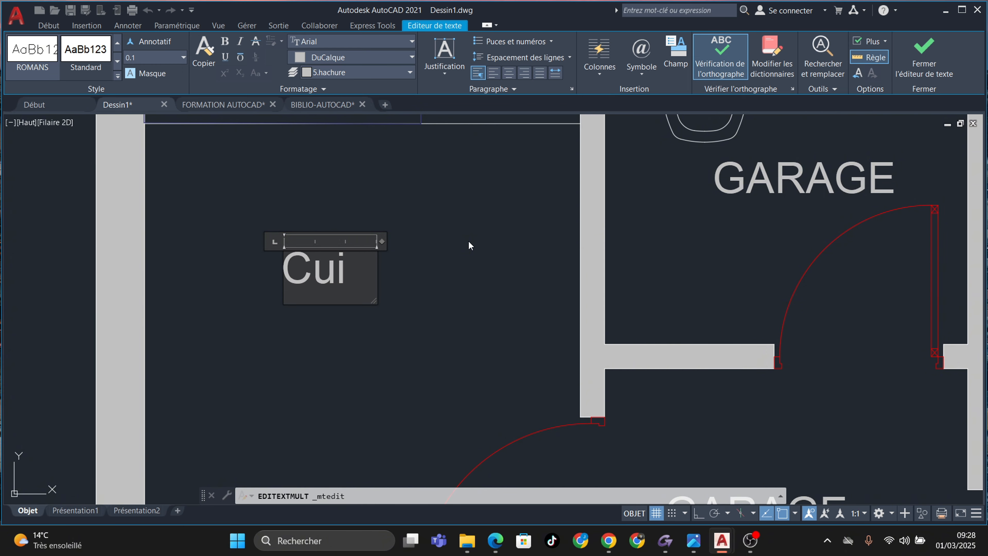
type("sine")
left_click(473, 288)
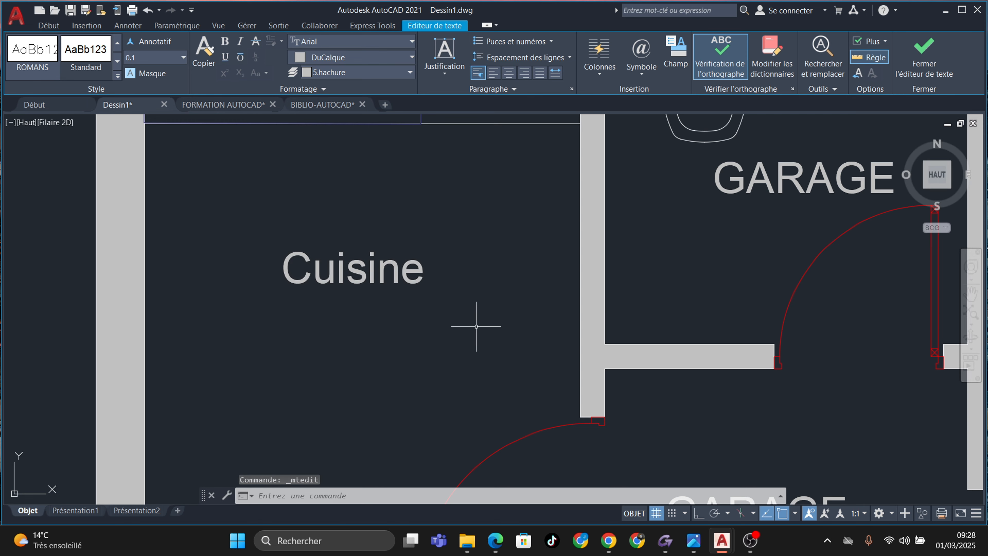
Replace the toilet room's GARAGE label with WC
scroll(476, 326, "down", 4)
left_click(606, 215)
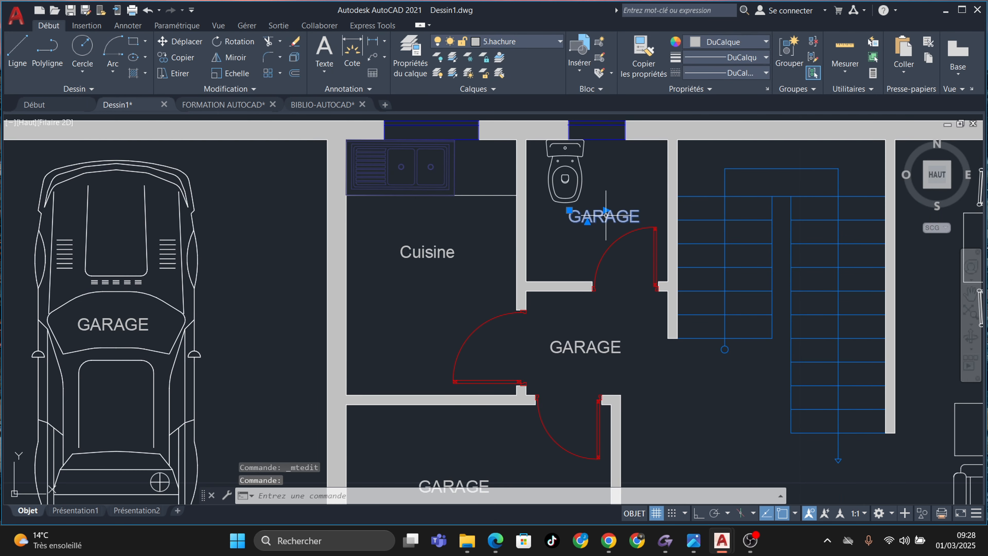
double_click(623, 213)
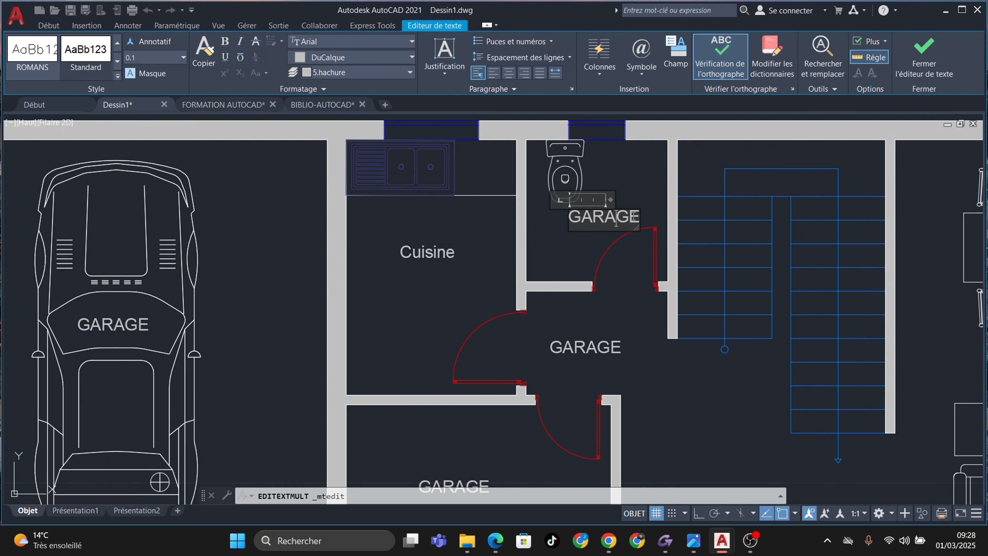
left_click_drag(637, 223, 532, 217)
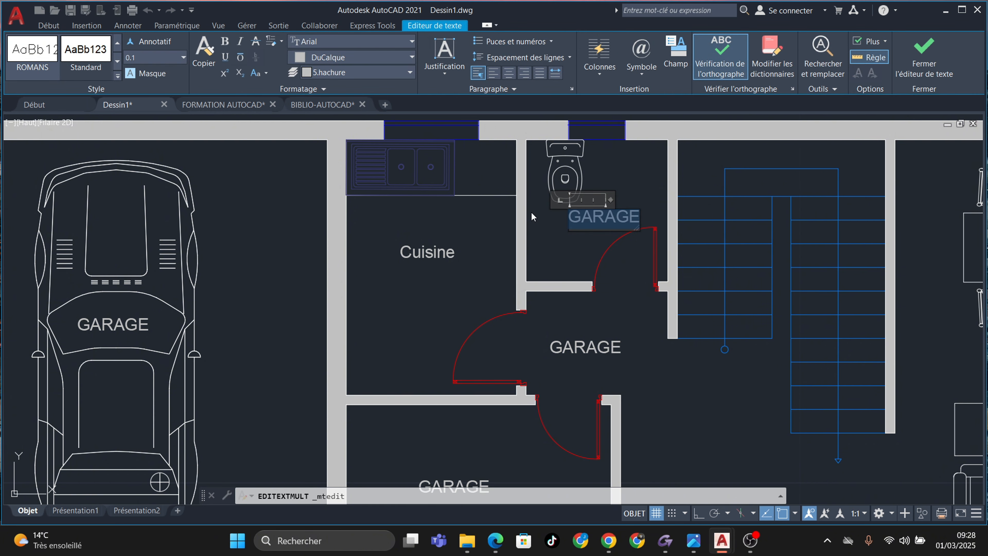
key("Delete")
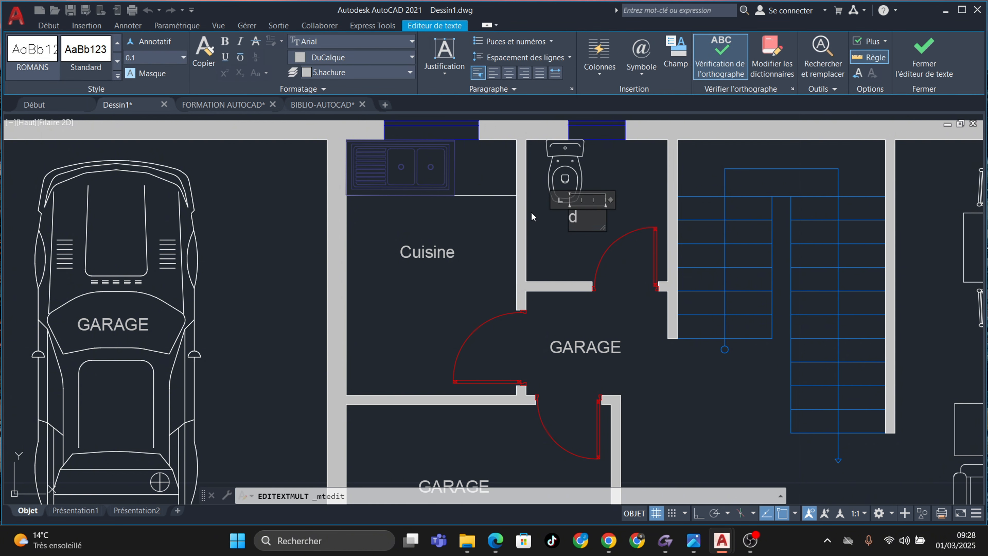
type("WC")
left_click(612, 279)
Replace the bedroom's GARAGE label with Chambre
scroll(633, 282, "down", 5)
scroll(578, 360, "up", 5)
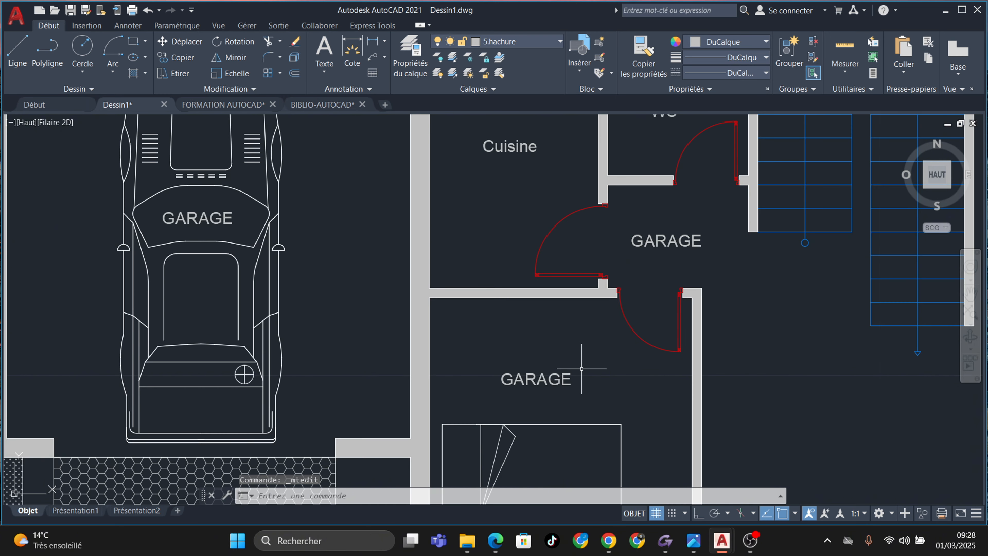
double_click(564, 375)
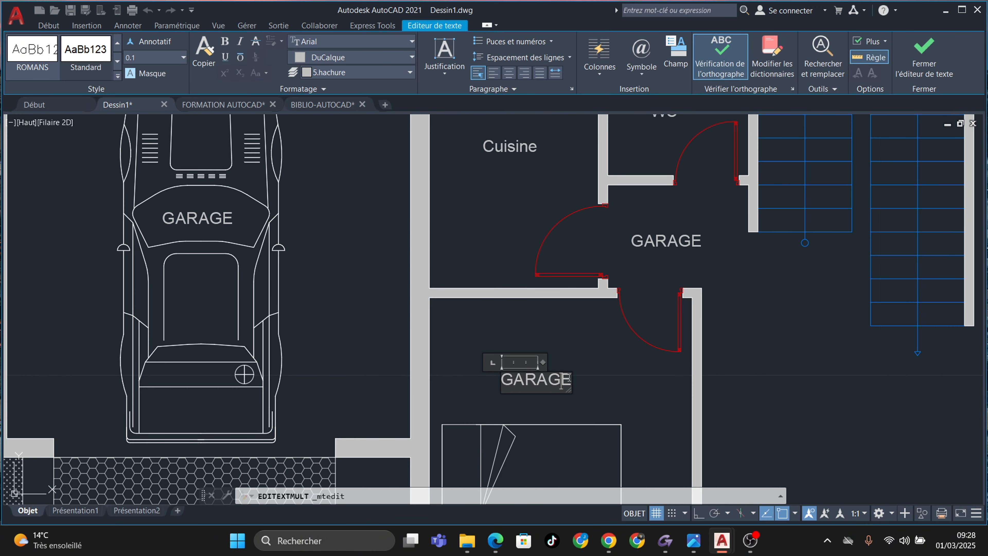
key("BackSpace")
key("BackSpace")
key("BackSpace")
key("BackSpace")
key("BackSpace")
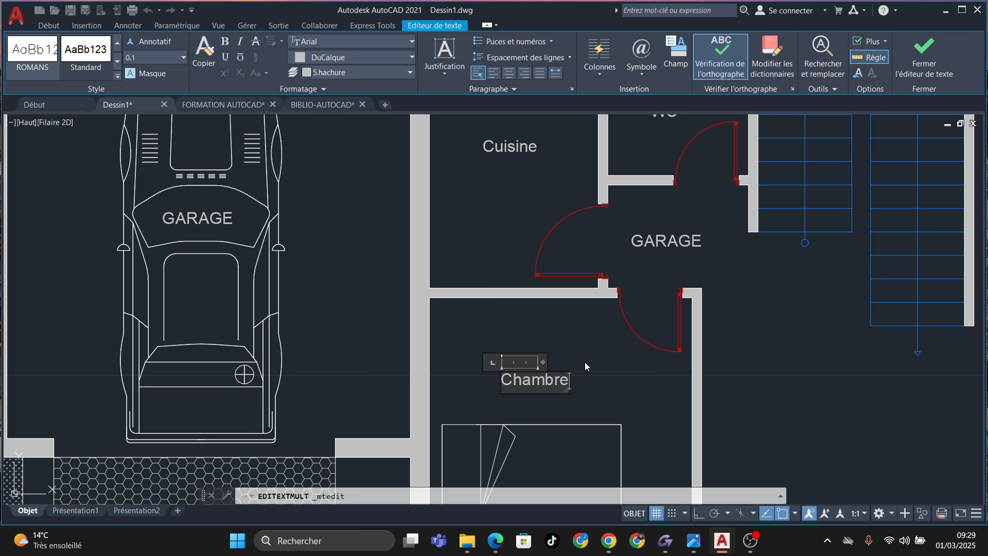
left_click(564, 345)
Select all seven room labels across the plan and assign them to the layer 6.texte archi
scroll(611, 393, "down", 4)
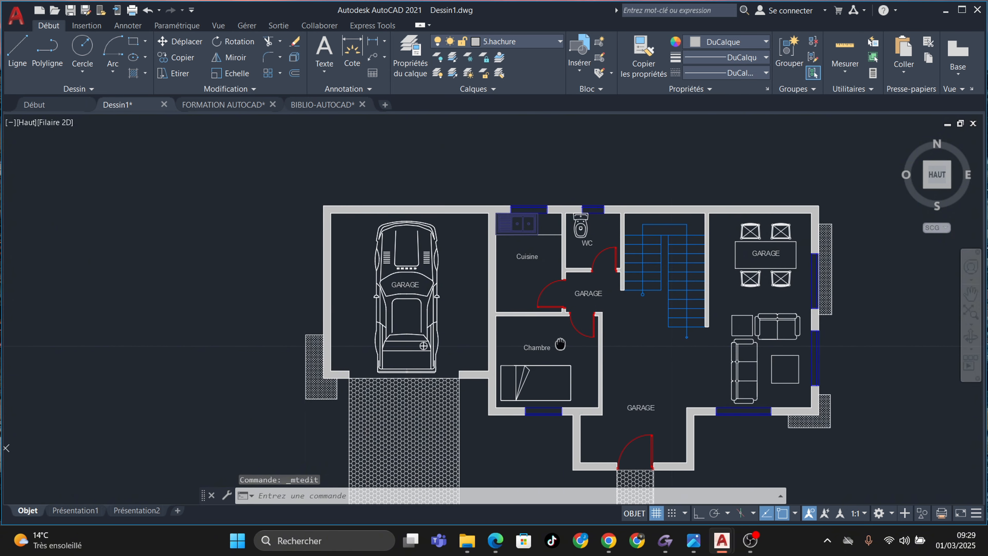
scroll(447, 298, "up", 3)
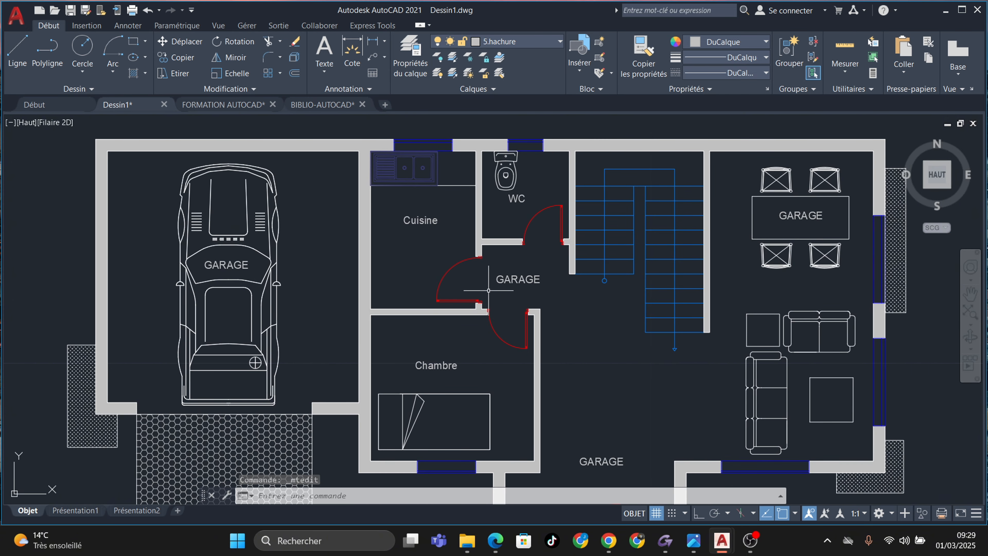
left_click(433, 365)
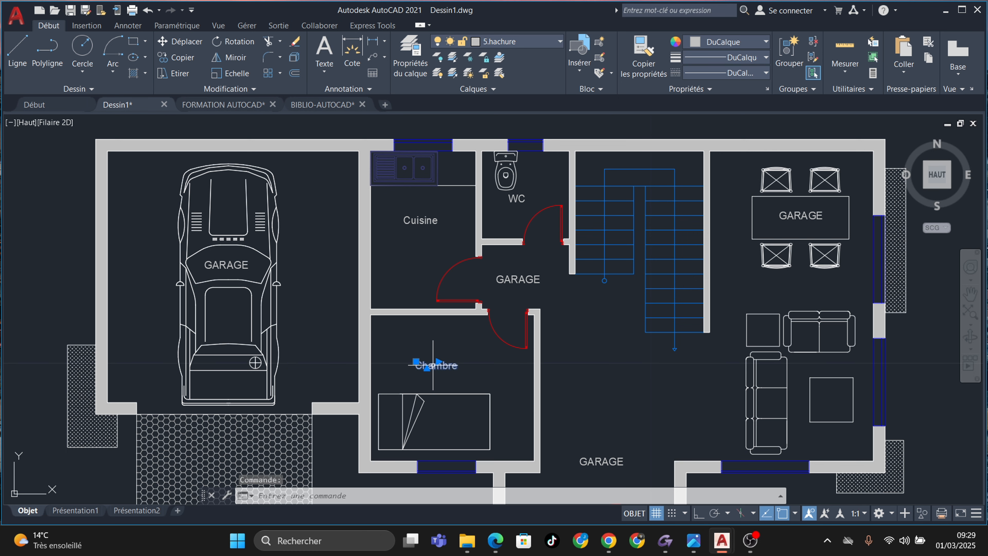
left_click(592, 459)
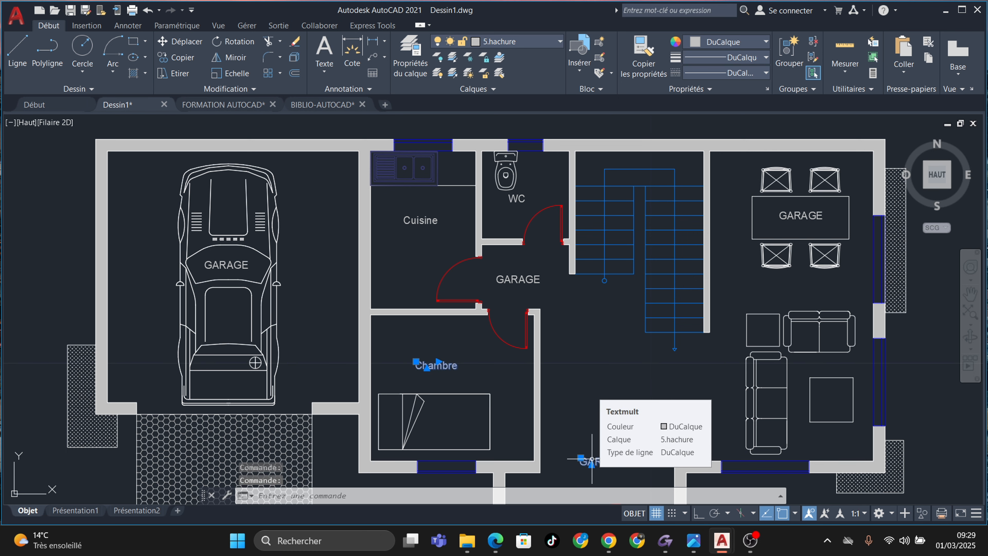
left_click(424, 224)
left_click(518, 279)
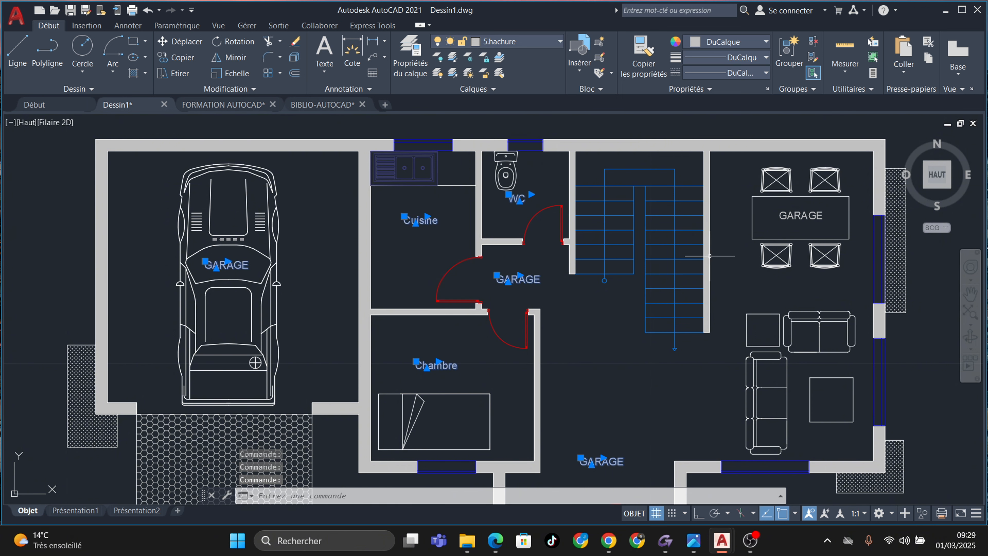
left_click(786, 216)
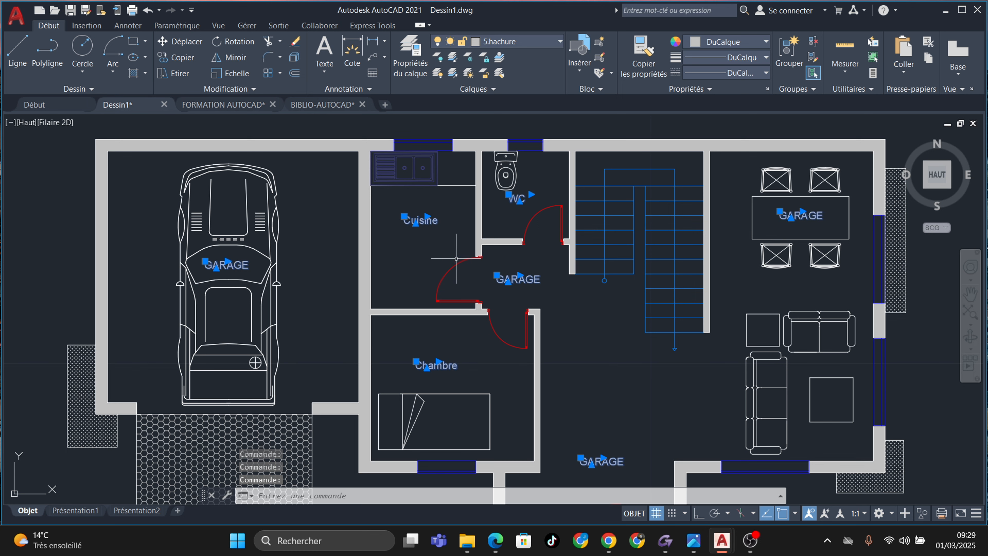
left_click(551, 47)
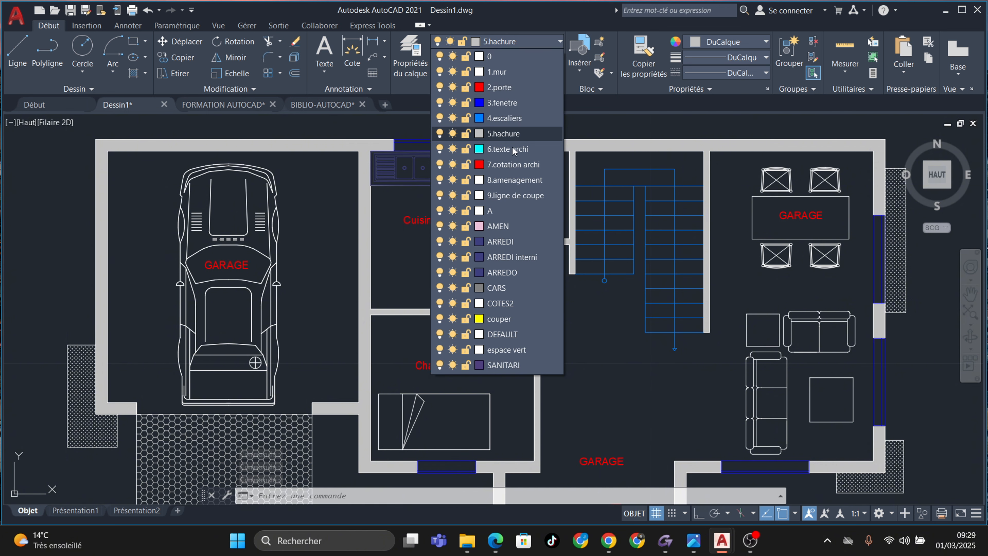
left_click(513, 155)
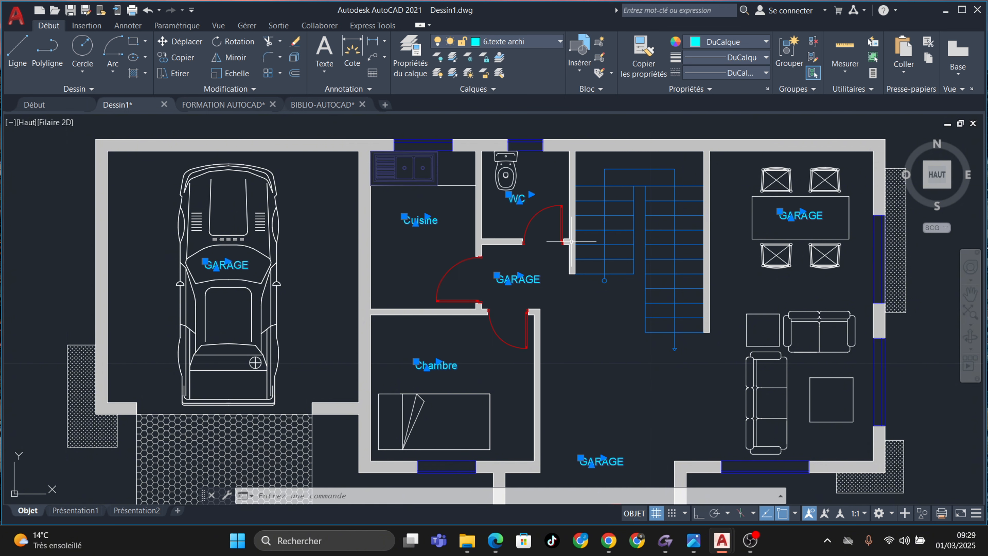
Clear the label selection and make 6.texte archi the current layer
key("Escape")
key("Escape")
left_click(555, 46)
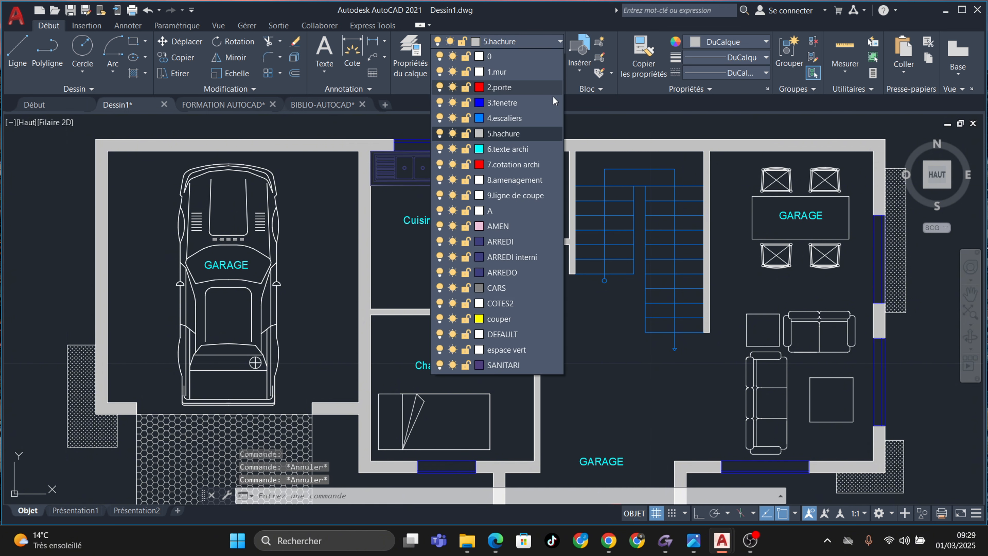
left_click(528, 156)
Replace the GARAGE label in the small hall between kitchen, WC and bedroom with S.A.S
middle_click_drag(589, 327, 569, 281)
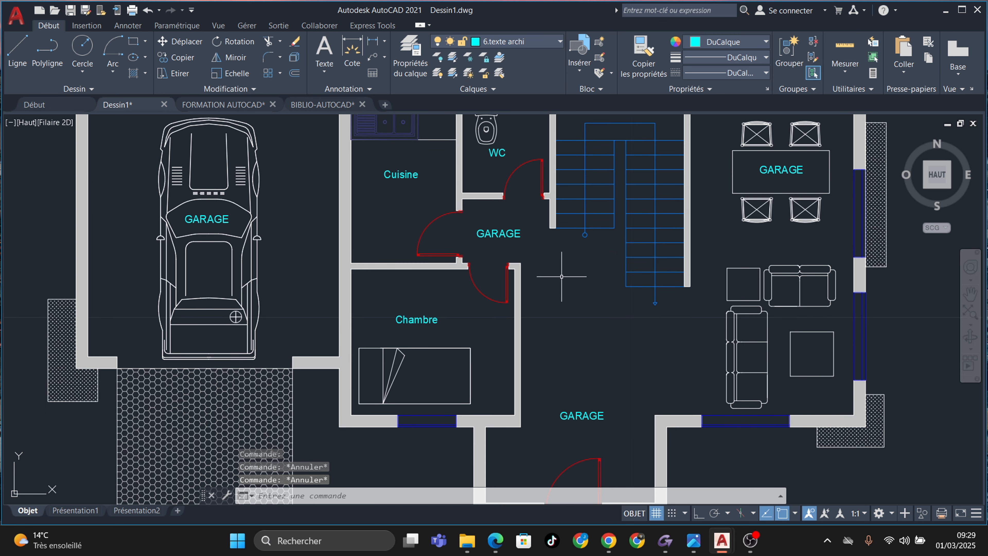
key("Escape")
scroll(435, 322, "up", 2)
scroll(489, 308, "down", 4)
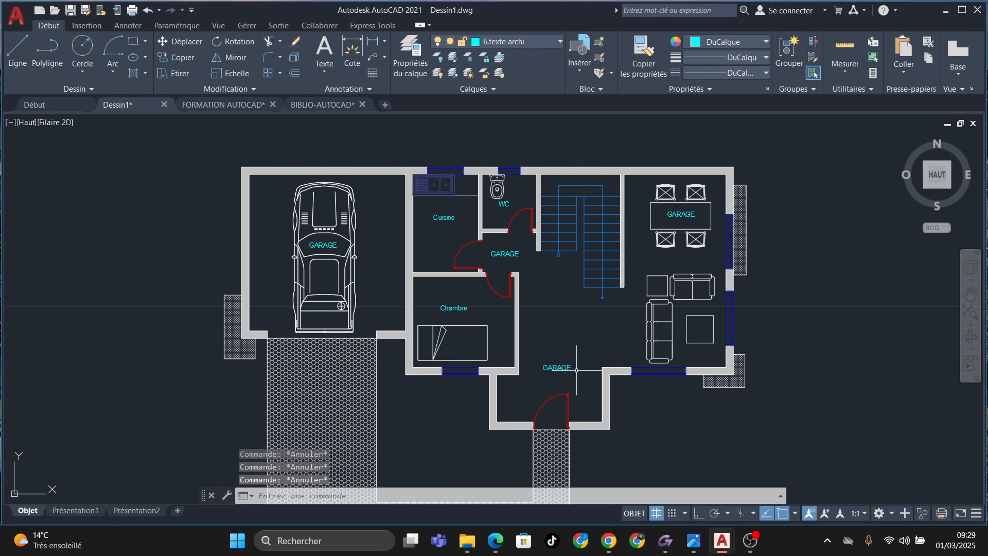
scroll(561, 365, "up", 2)
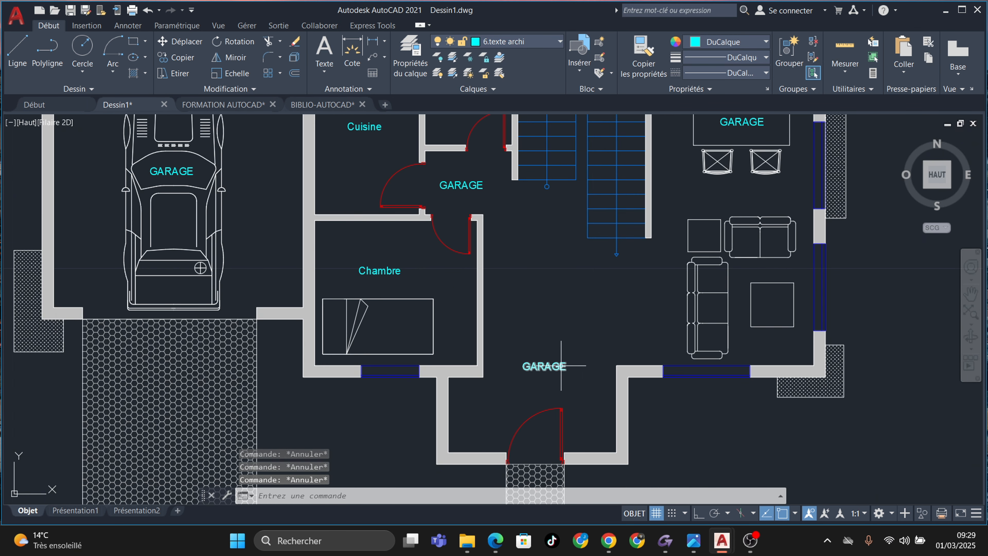
double_click(479, 186)
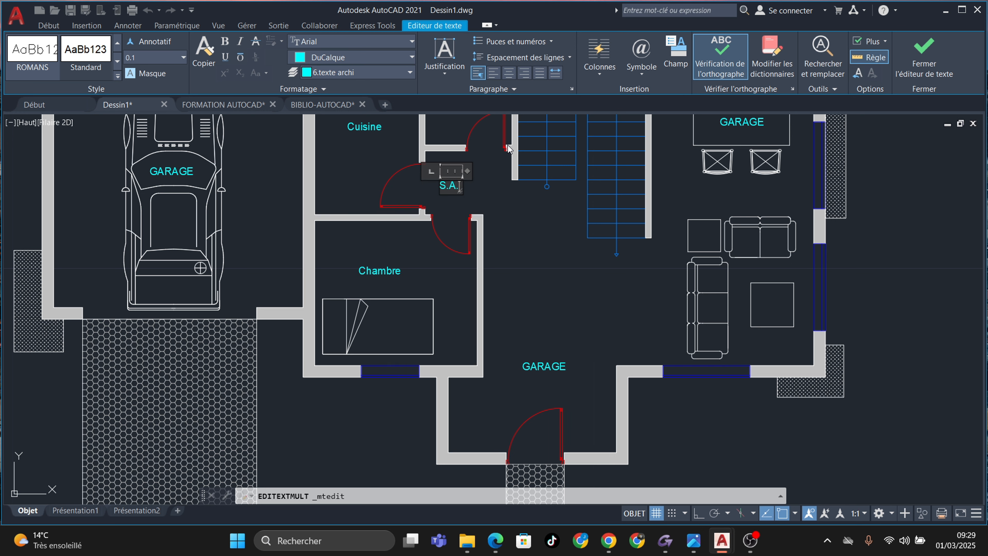
left_click(534, 266)
Replace the GARAGE label on the dining table with S.A.M
middle_click_drag(467, 186, 488, 359)
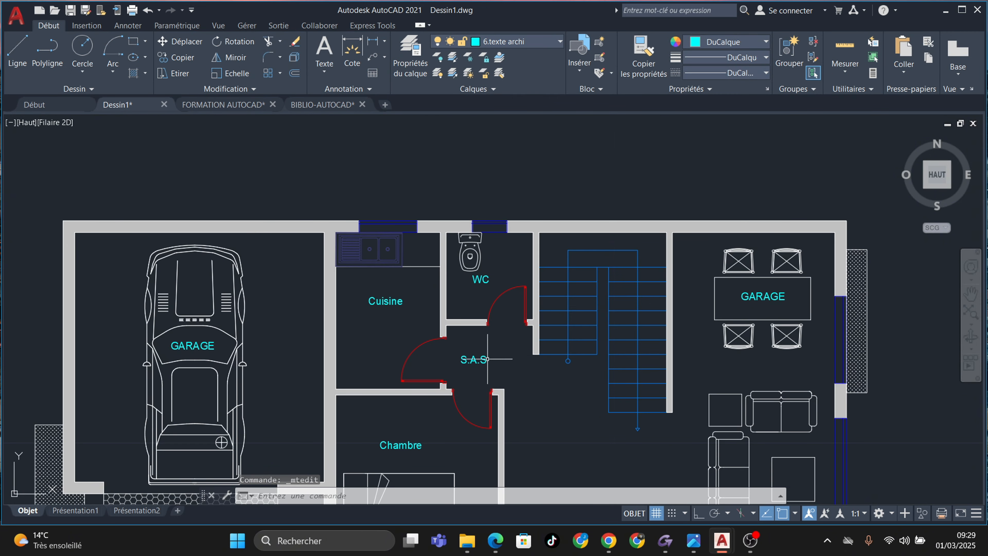
scroll(499, 296, "up", 2)
middle_click_drag(524, 301, 348, 256)
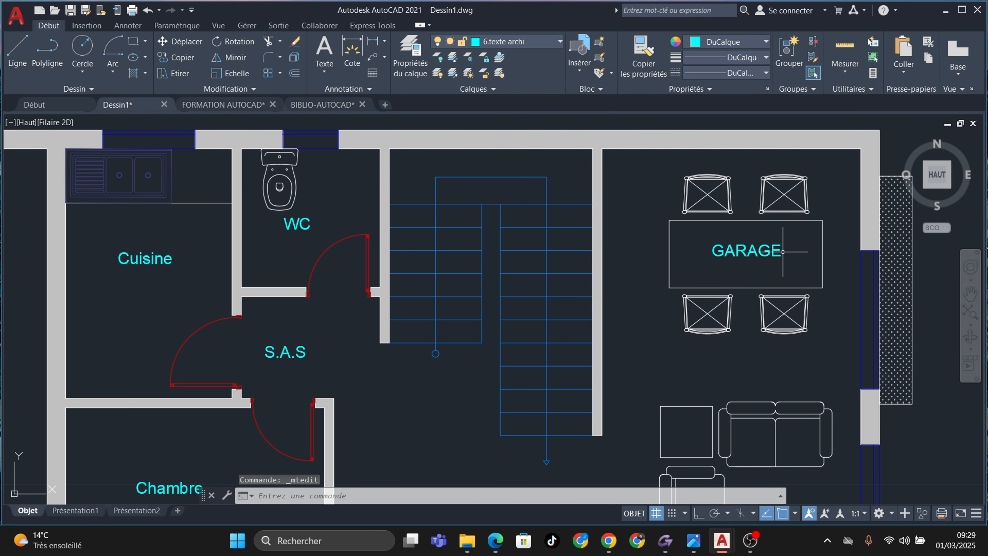
double_click(783, 251)
key("BackSpace")
key("BackSpace")
key("BackSpace")
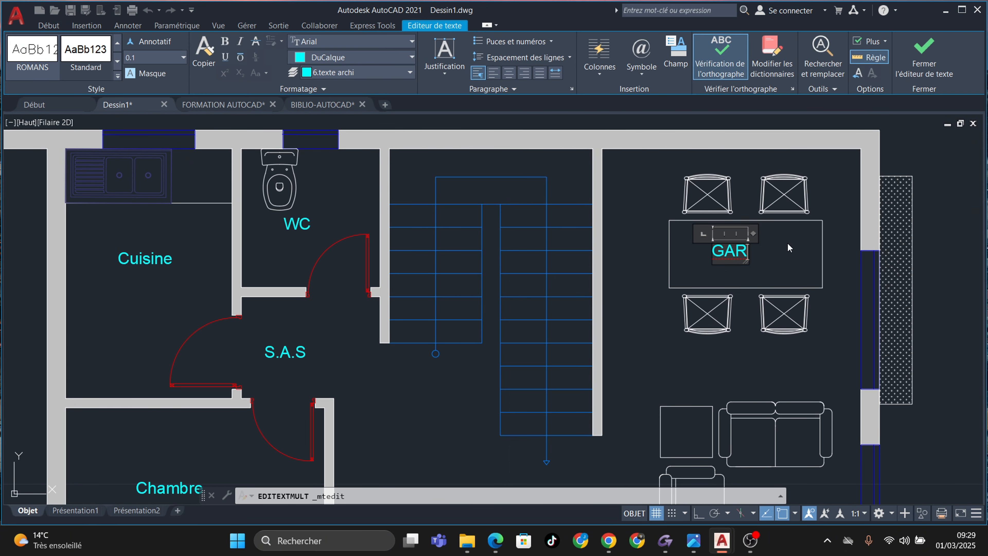
key("BackSpace")
key("BackSpace")
key("BackSpace")
type("S.A.M")
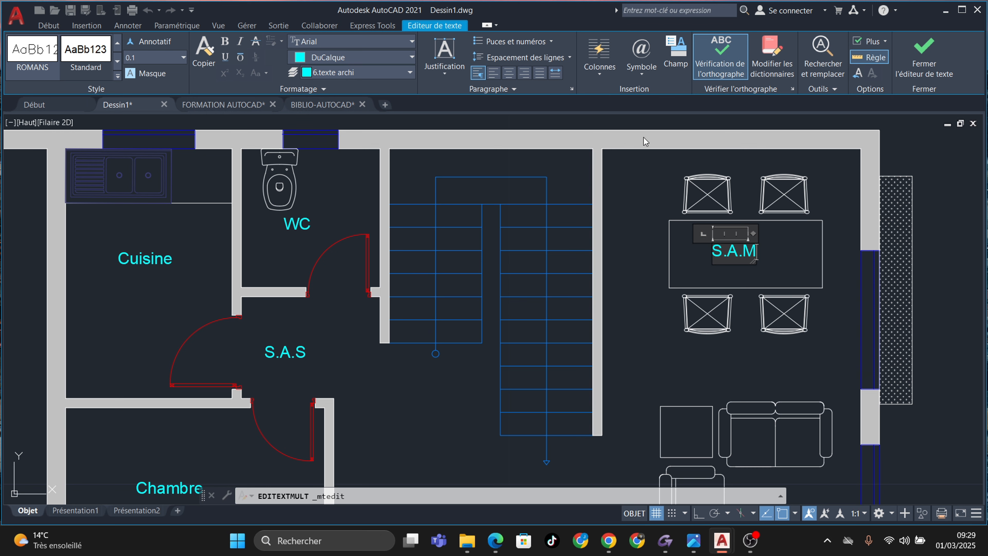
left_click(636, 187)
Replace the GARAGE label near the entrance door with Séjour
scroll(560, 338, "down", 4)
scroll(531, 360, "up", 8)
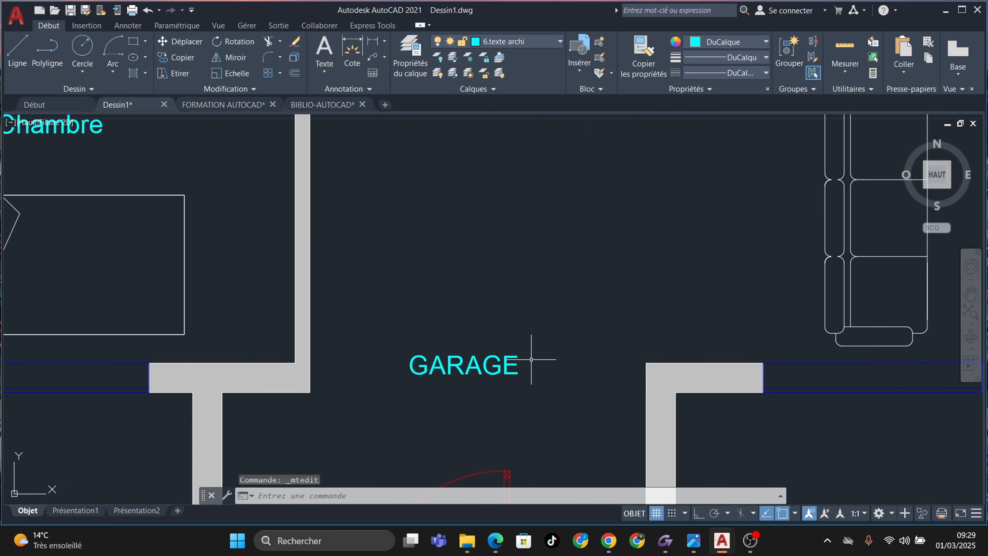
double_click(513, 363)
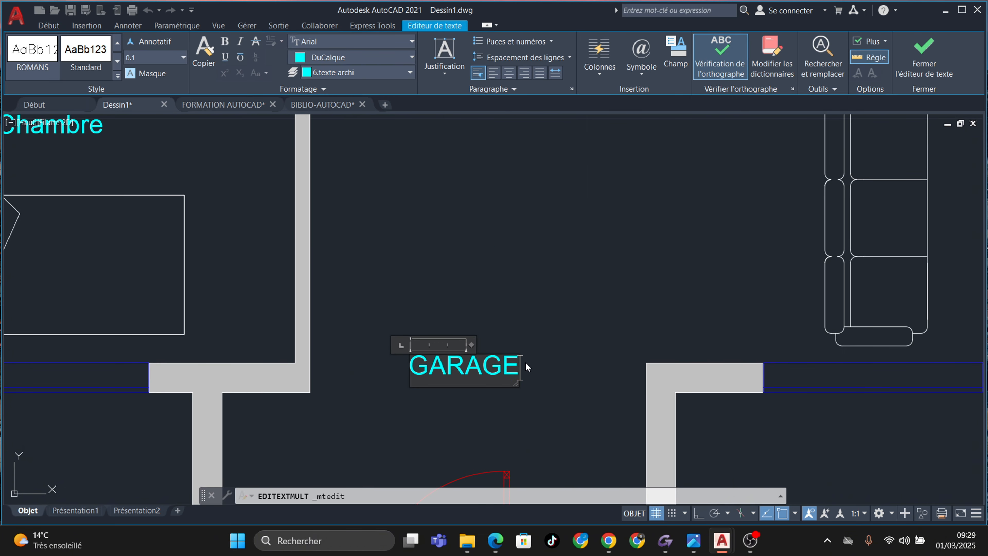
key("BackSpace")
key("BackSpace")
key("BackSpace")
key("BackSpace")
key("BackSpace")
key("BackSpace")
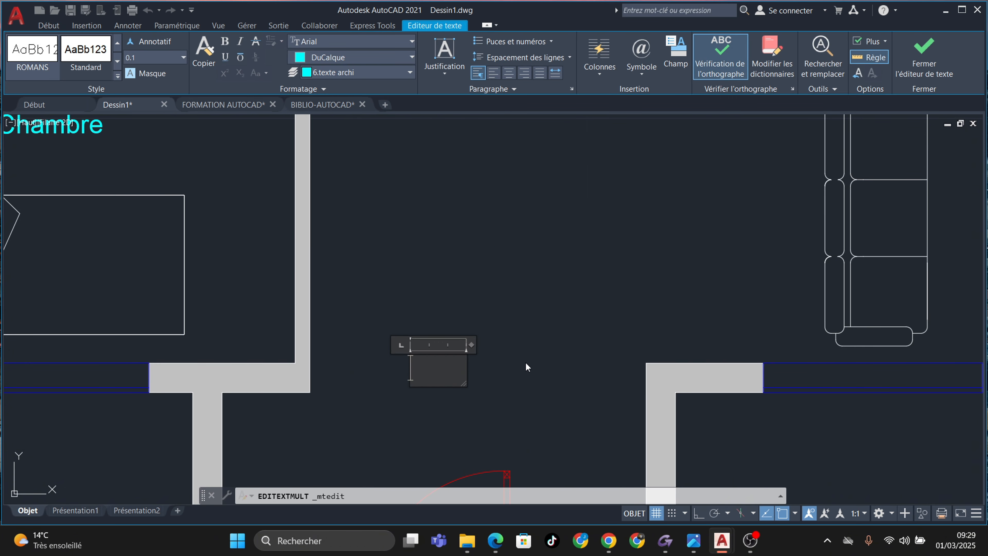
type("Séjour")
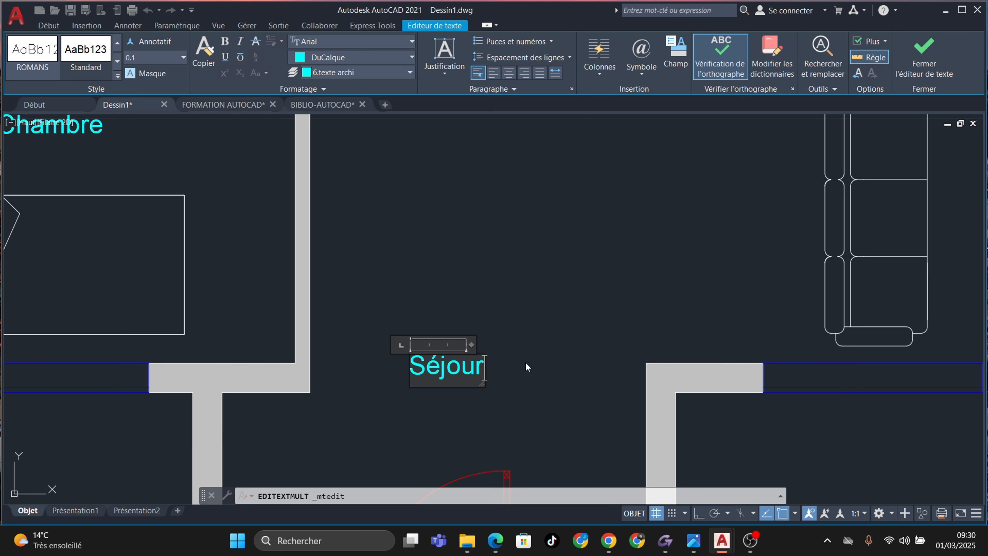
left_click(525, 364)
Move the Séjour label away from the entrance into the open living area between the bedroom and the sofas
scroll(458, 332, "down", 2)
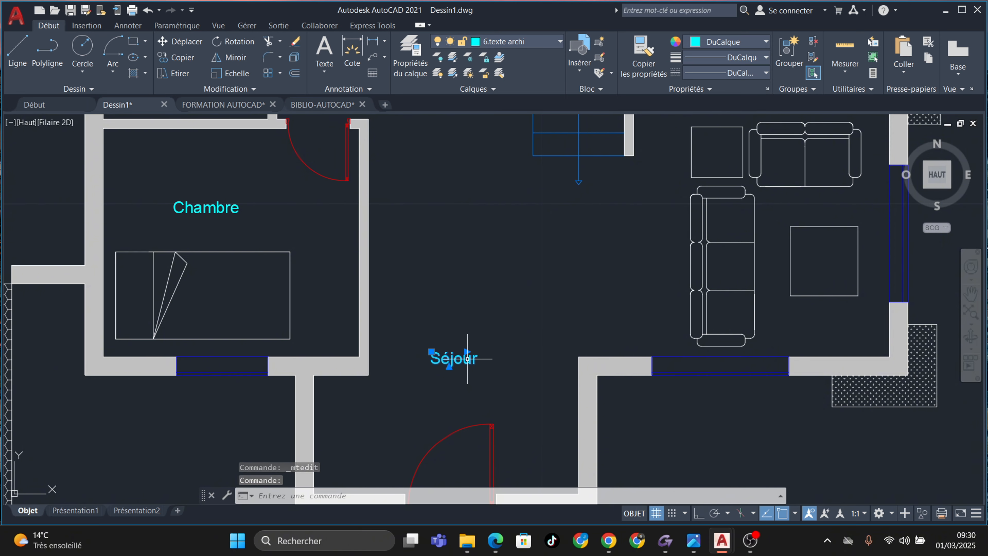
left_click(431, 352)
key("Escape")
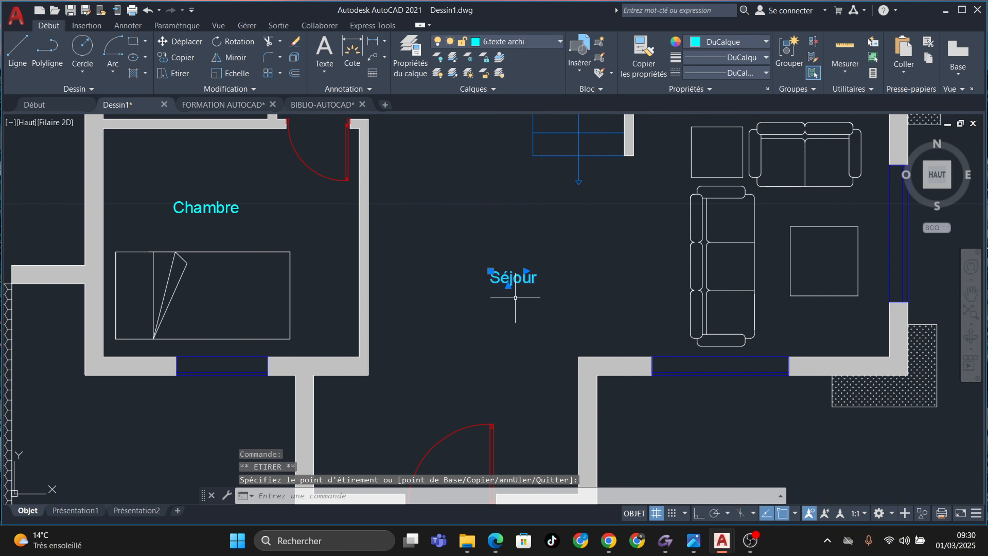
Examine the wording and placement of the room labels across the whole floor plan
scroll(548, 267, "down", 5)
scroll(548, 266, "up", 4)
mouse_move(546, 276)
middle_mouse_down()
mouse_move(558, 360)
mouse_move(543, 338)
middle_mouse_up()
scroll(558, 360, "down", 2)
scroll(470, 261, "up", 2)
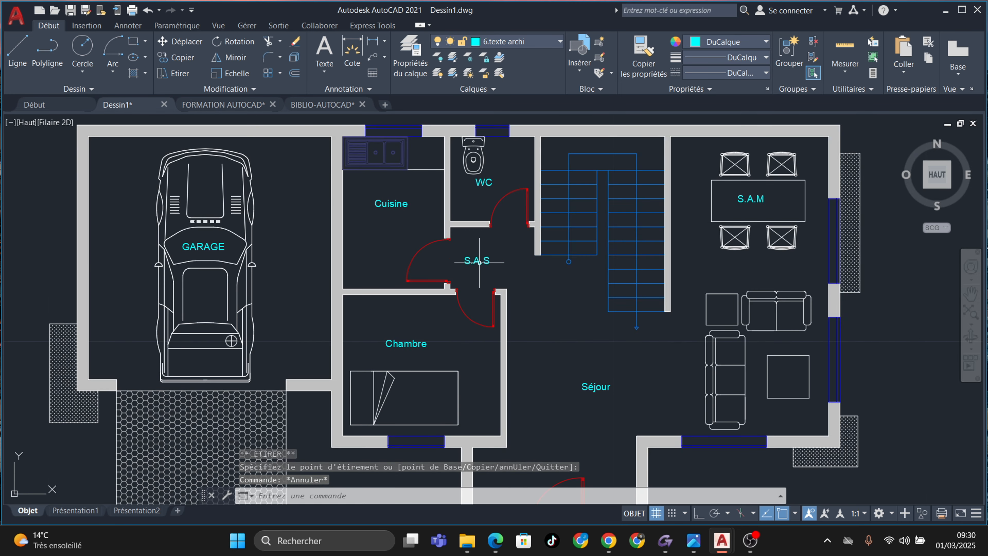
middle_click_drag(522, 275, 514, 303)
scroll(389, 226, "up", 2)
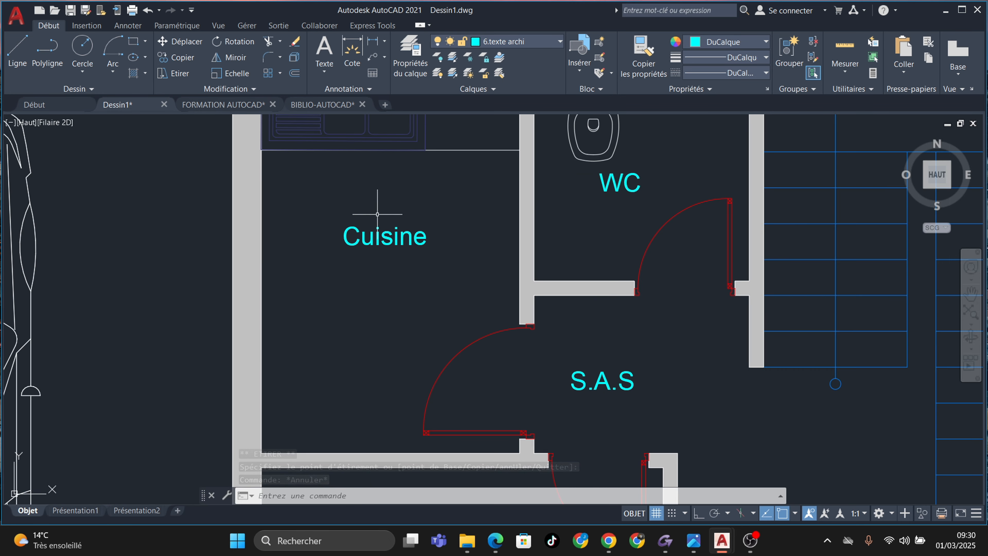
scroll(400, 232, "down", 2)
middle_click_drag(563, 228, 565, 241)
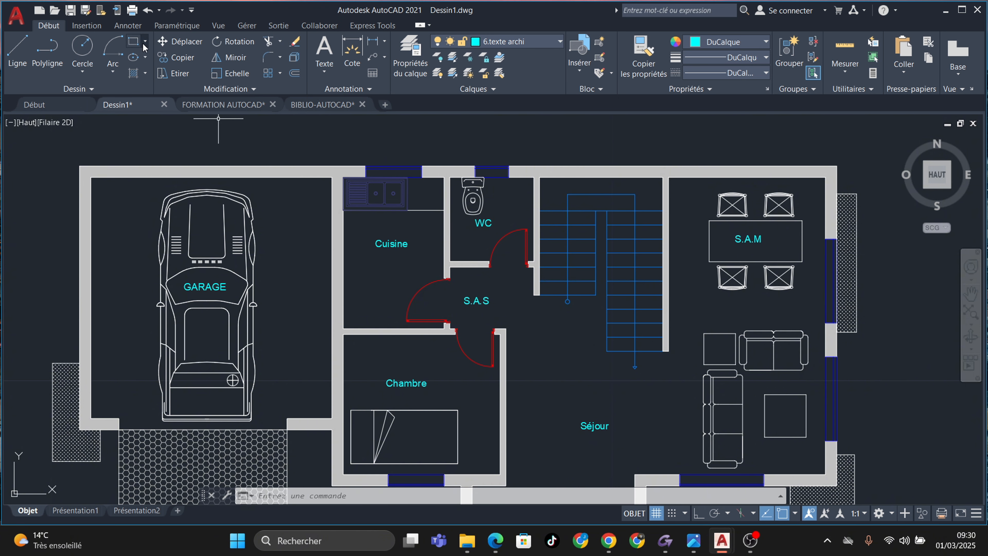
Open the text style settings for the Standard style
left_click(128, 26)
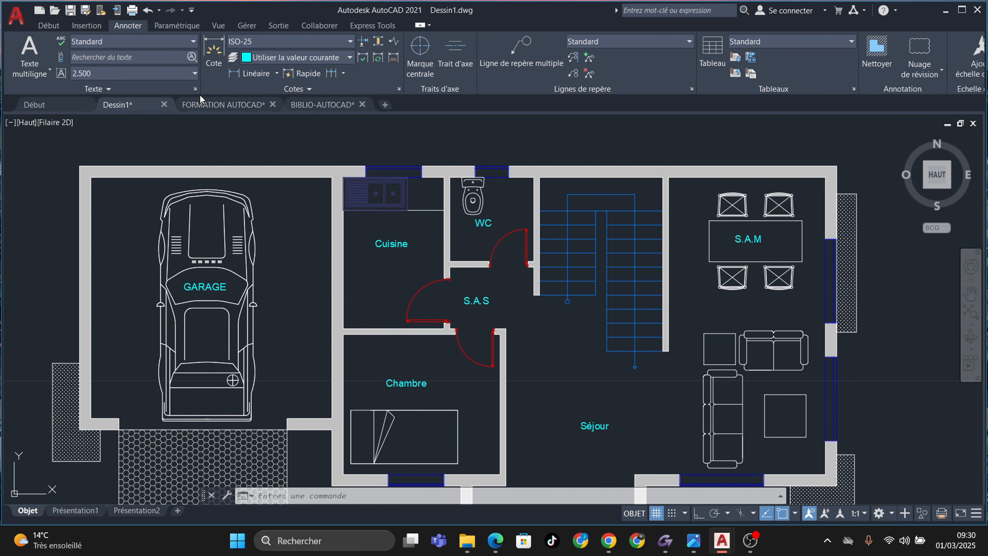
left_click(191, 41)
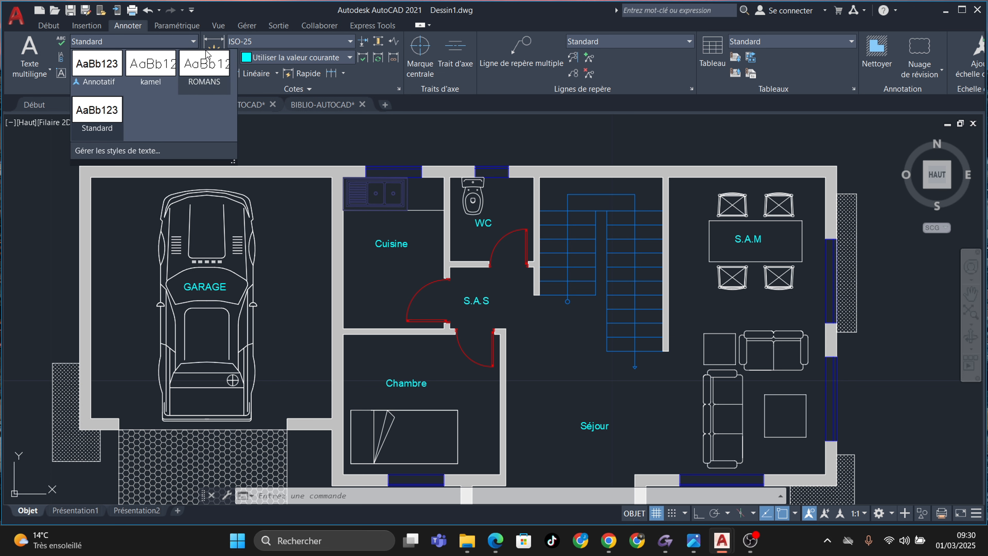
left_click(194, 40)
left_click(195, 89)
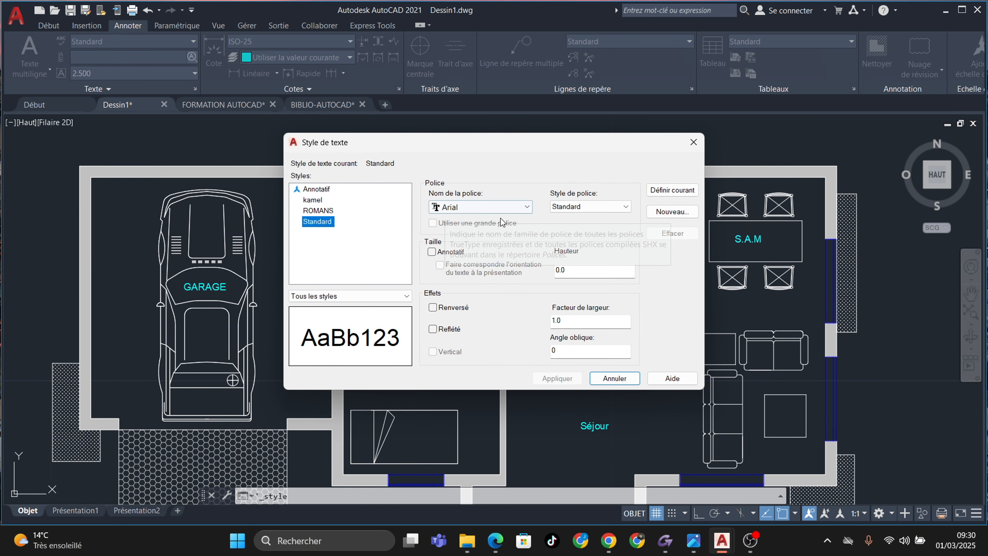
Try the fonts Bahnschrift Light, Arial Black and Arial Narrow for the Standard text style
left_click(528, 208)
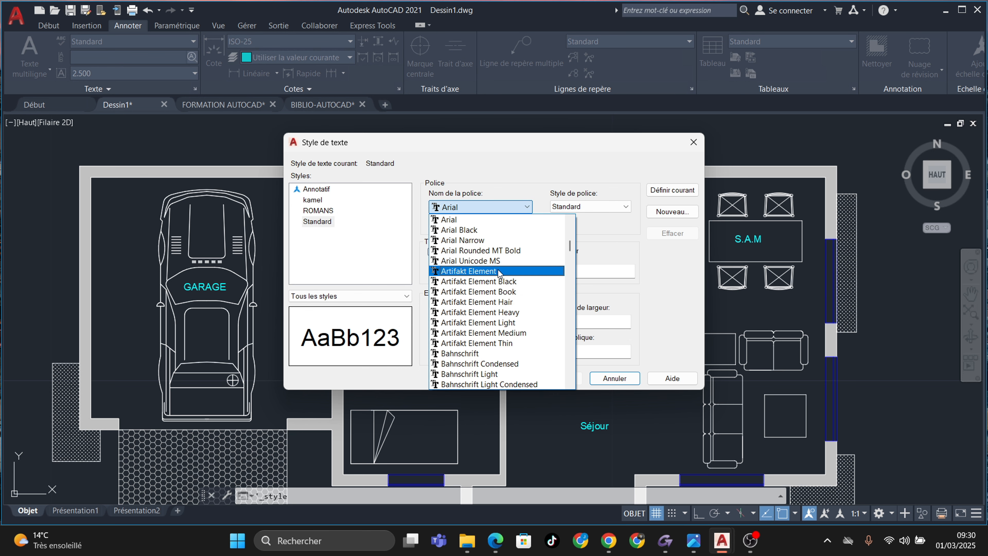
scroll(478, 337, "down", 1)
scroll(478, 339, "down", 2)
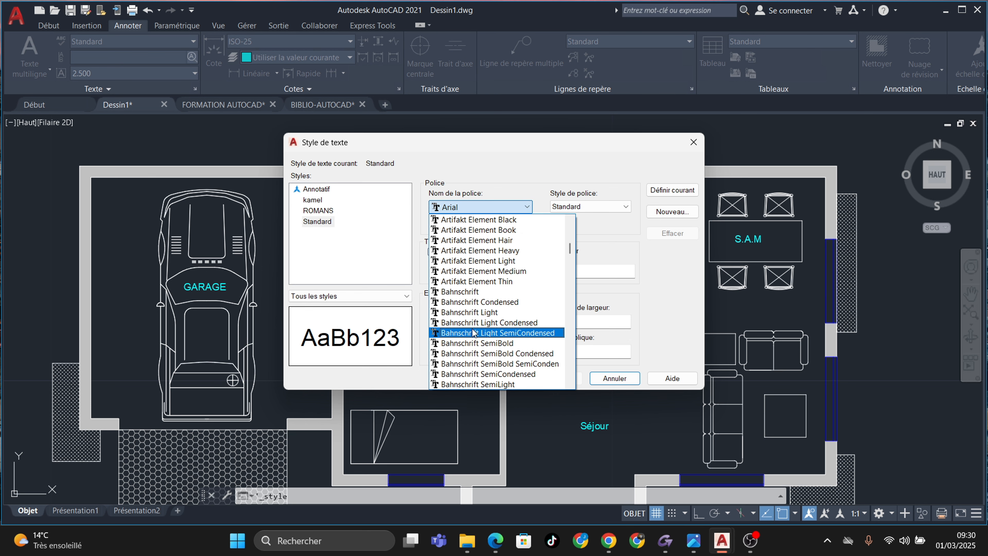
left_click(483, 314)
left_click(525, 208)
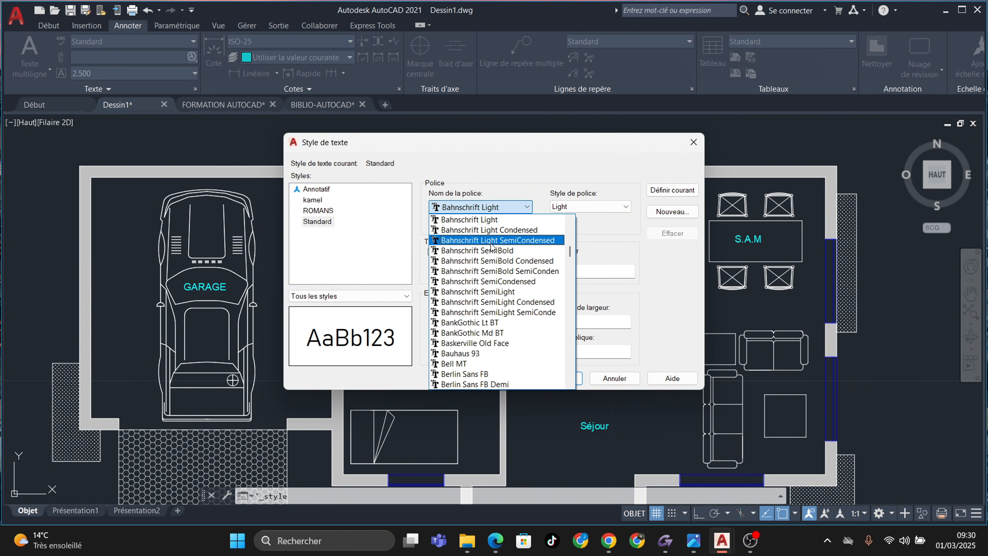
scroll(469, 347, "down", 2)
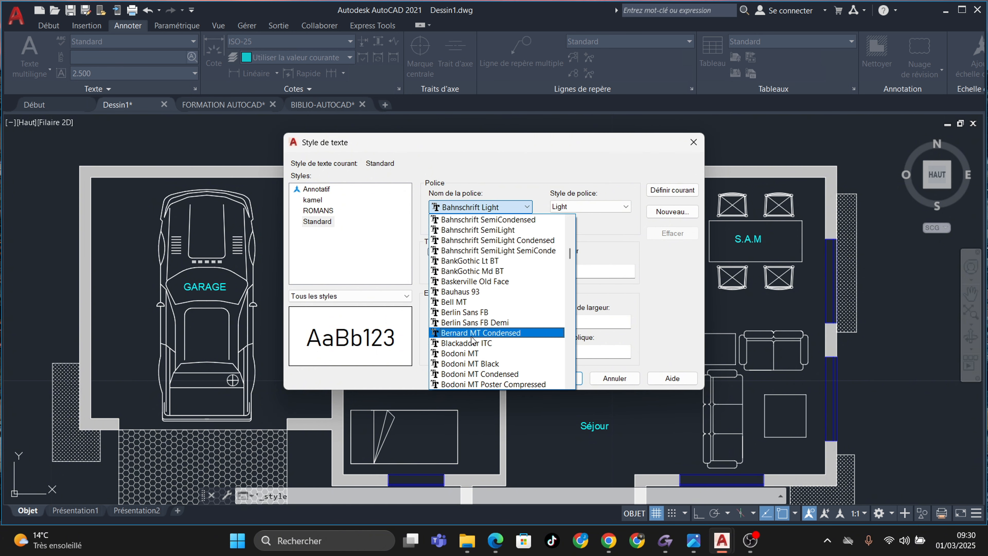
scroll(470, 372, "up", 8)
left_click(478, 262)
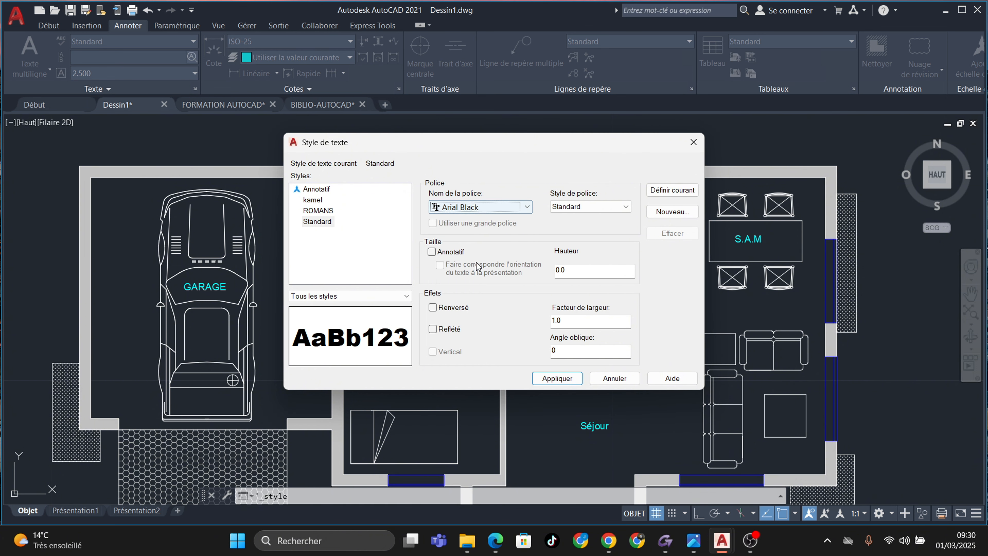
left_click(520, 210)
left_click(502, 230)
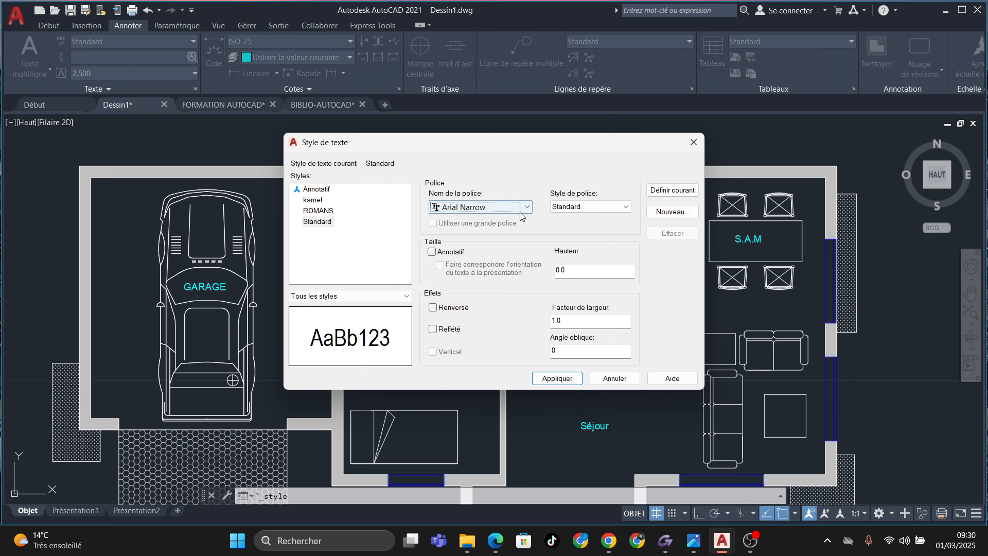
Set the Standard text style's font to Times New Roman, apply it and close the style settings
left_click(521, 210)
key("t")
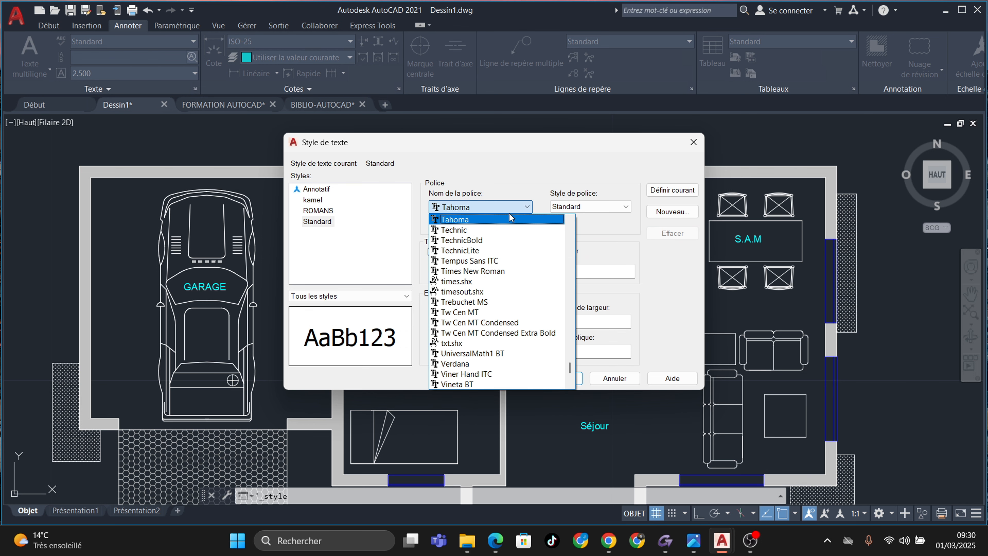
key("i")
left_click(506, 219)
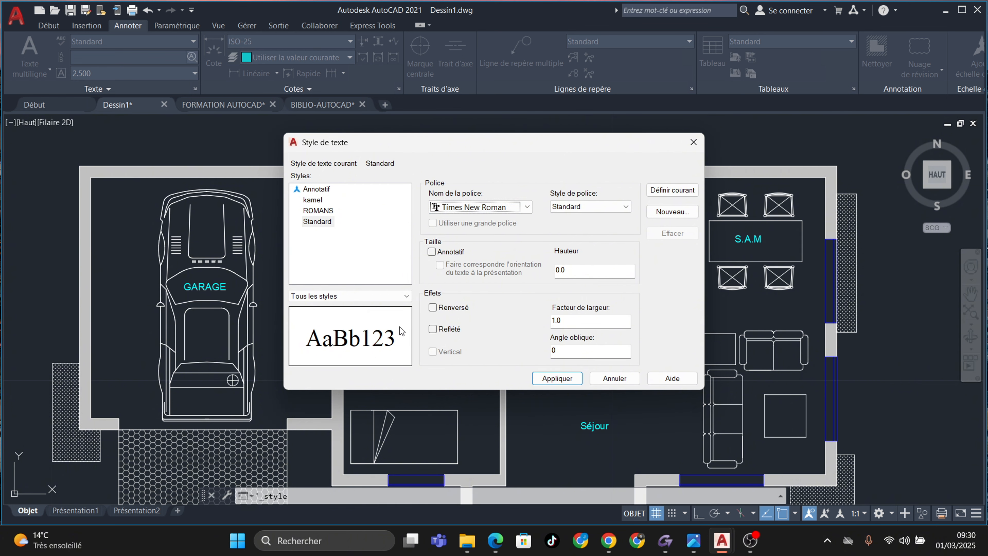
left_click(567, 381)
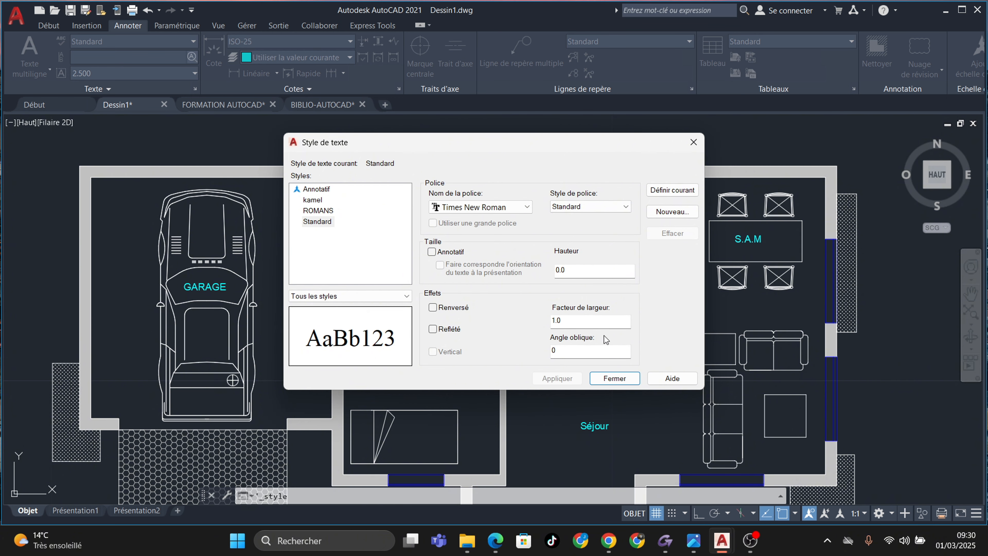
left_click(615, 378)
scroll(295, 264, "up", 2)
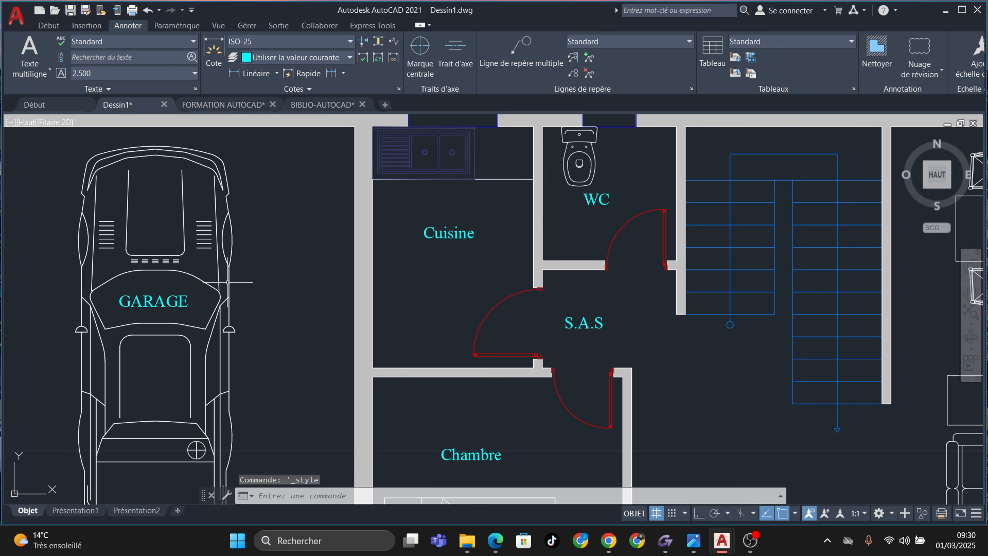
Look over the ground-floor plan, its rooms and its outer walls
scroll(149, 290, "up", 1)
scroll(654, 299, "down", 4)
scroll(654, 299, "up", 2)
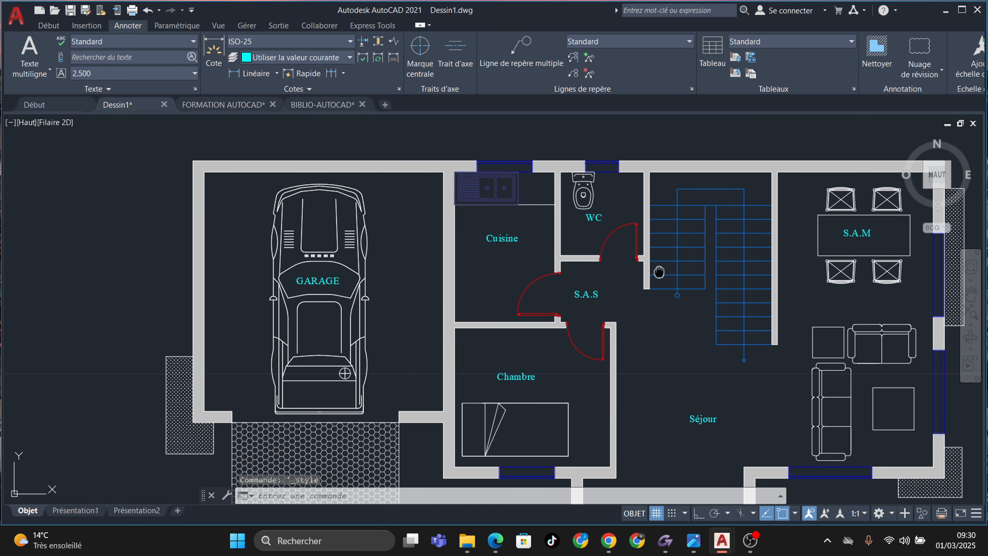
scroll(655, 299, "down", 4)
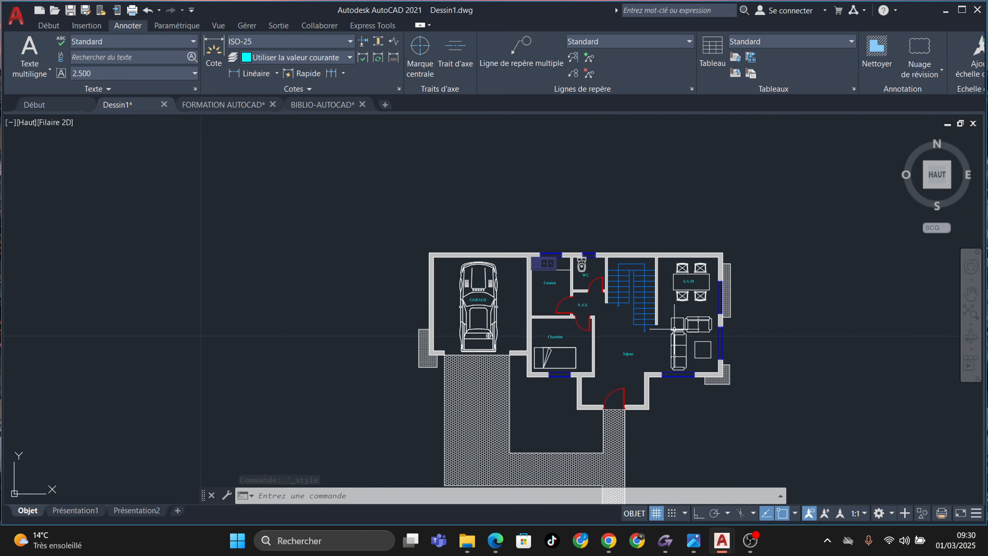
scroll(563, 331, "up", 3)
scroll(572, 296, "up", 3)
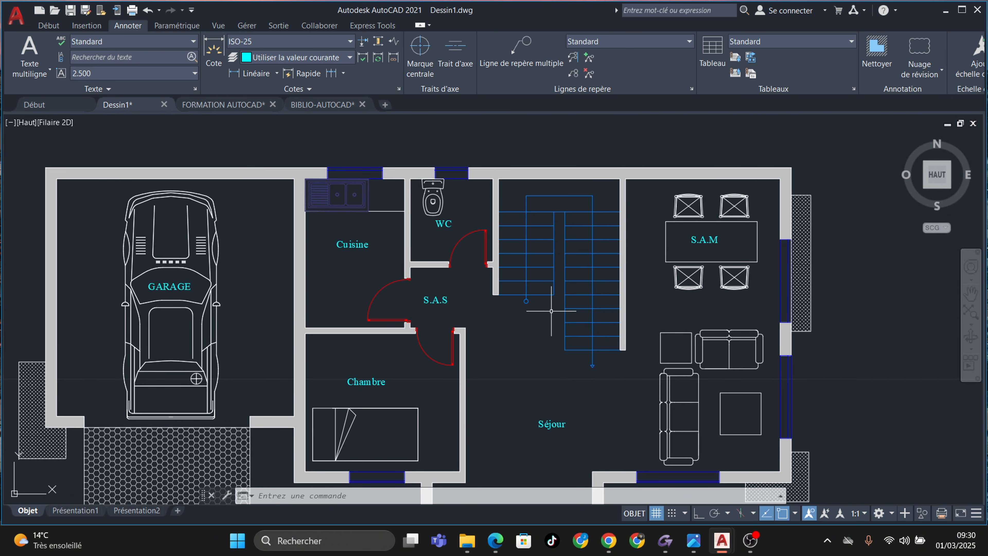
middle_click_drag(573, 293, 564, 152)
scroll(438, 309, "down", 3)
scroll(472, 251, "up", 2)
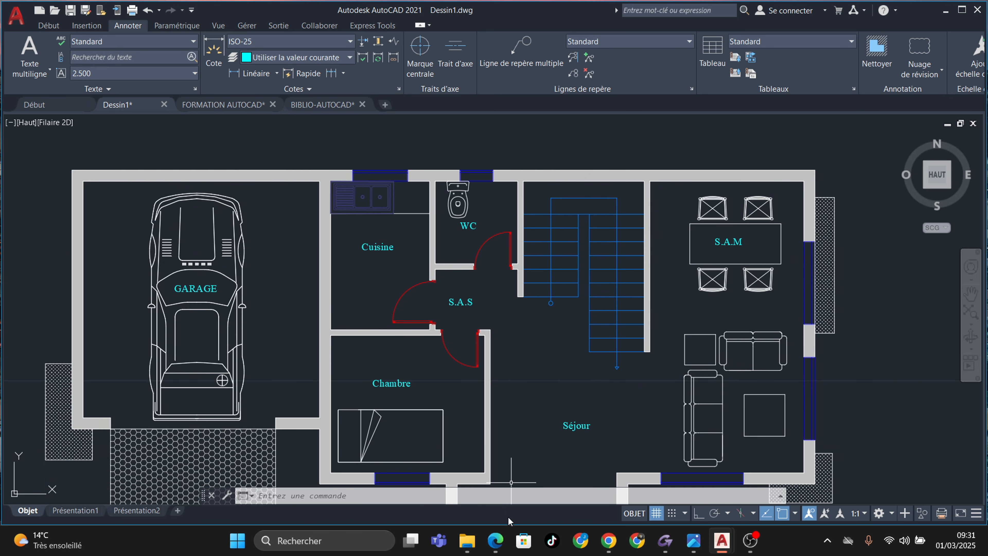
Switch to the browser to check the dimension layout in Drawing1-Layout2.pdf, and return to the AutoCAD drawing
left_click(496, 541)
left_click(447, 475)
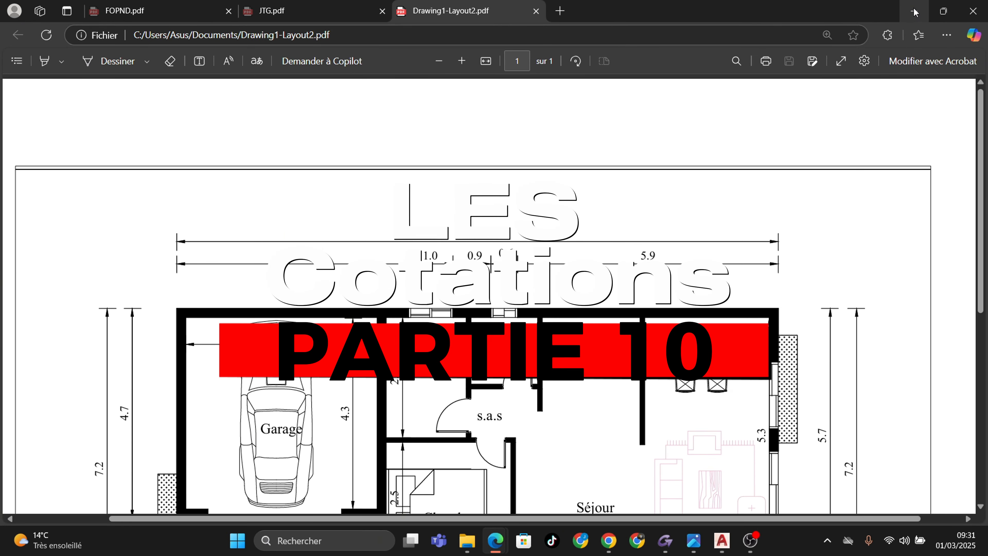
left_click(916, 12)
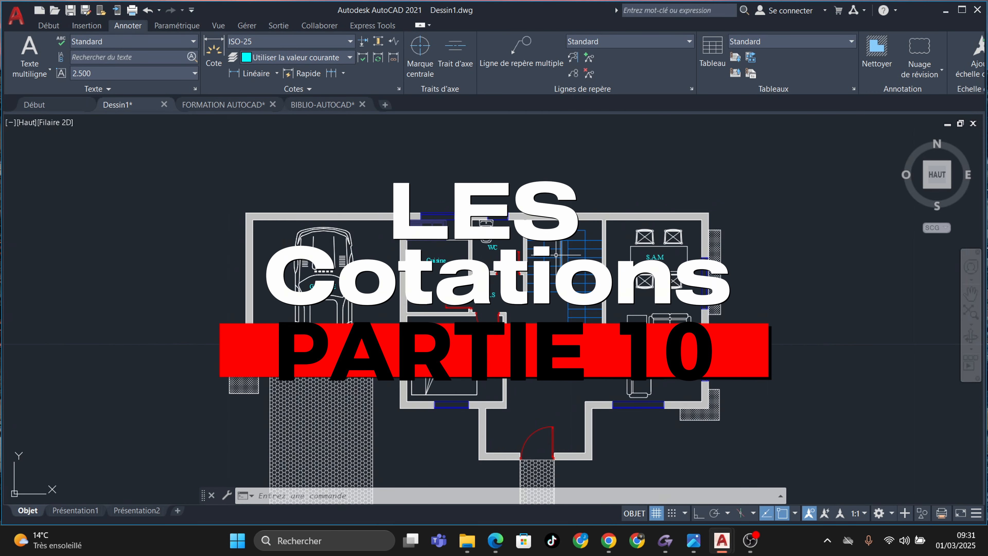
Make 7.cotation archi the current layer
scroll(440, 237, "up", 2)
mouse_move(440, 240)
middle_mouse_down()
mouse_move(432, 320)
mouse_move(420, 253)
middle_mouse_up()
scroll(431, 318, "down", 4)
scroll(419, 248, "up", 2)
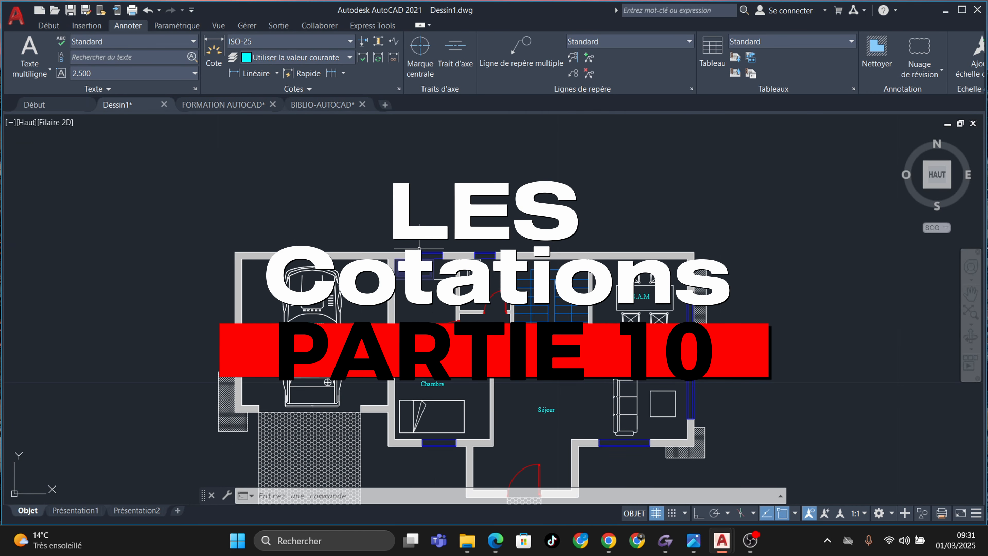
middle_click_drag(322, 215, 343, 243)
scroll(231, 468, "up", 4)
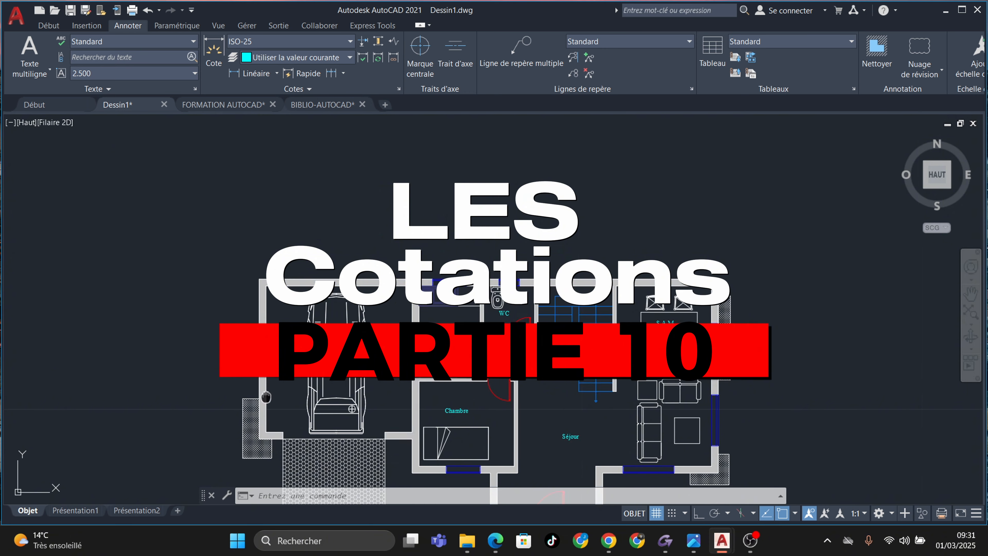
scroll(232, 452, "down", 2)
middle_click_drag(234, 281, 217, 439)
left_click(48, 25)
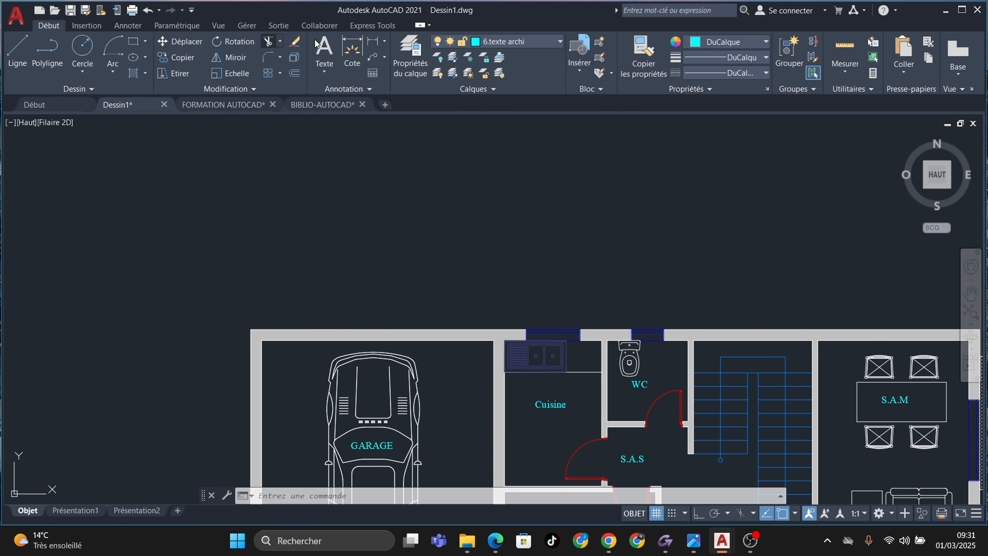
left_click(524, 41)
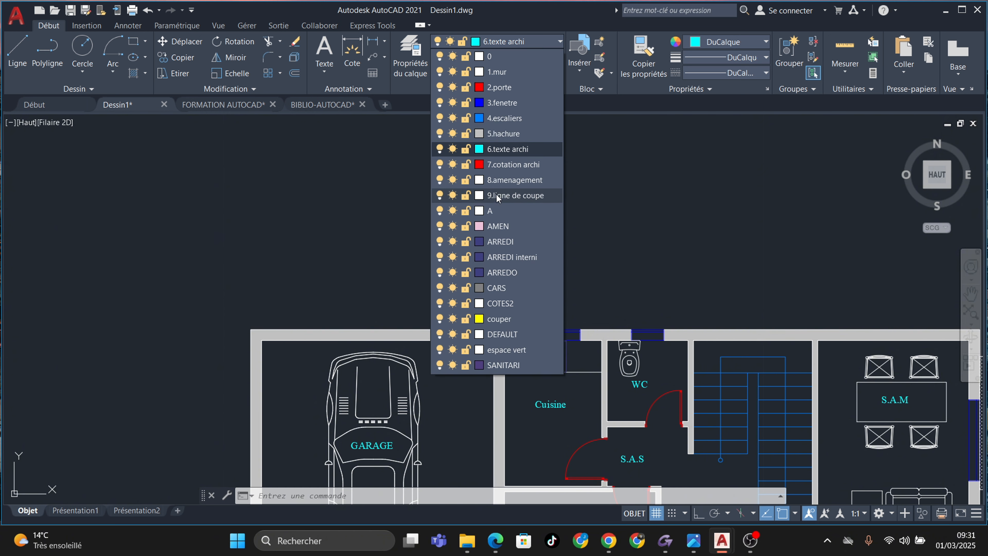
left_click(507, 165)
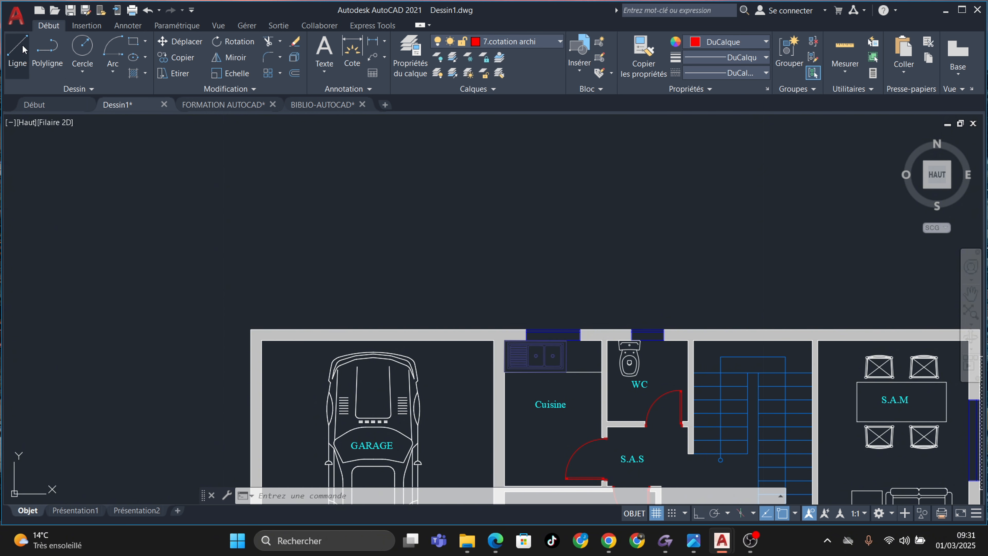
With Ortho on, draw a line about 15.9 long from the garage's upper outer corner along the back wall, extending beyond the dining-room end
type("l")
key("Return")
left_click(252, 331)
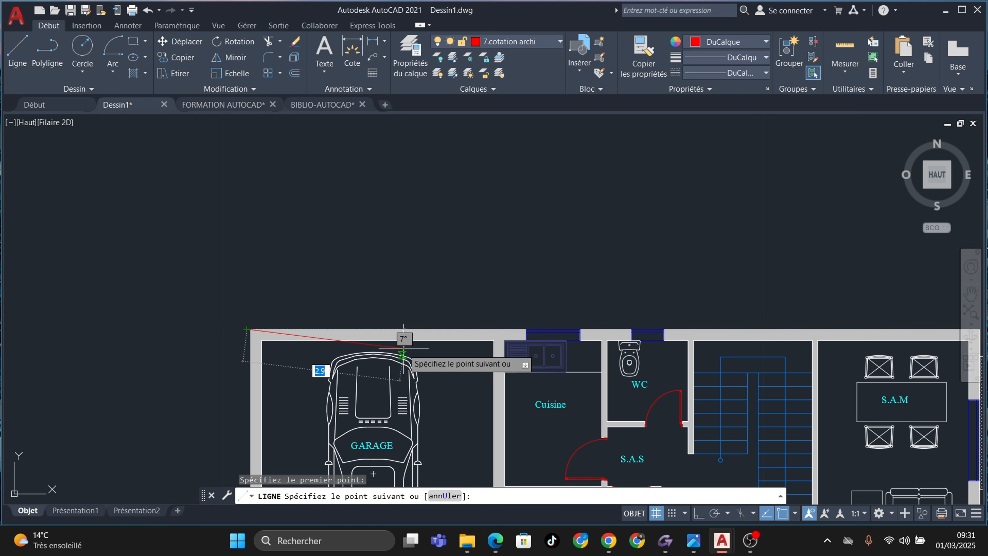
scroll(303, 315, "down", 3)
scroll(522, 308, "up", 3)
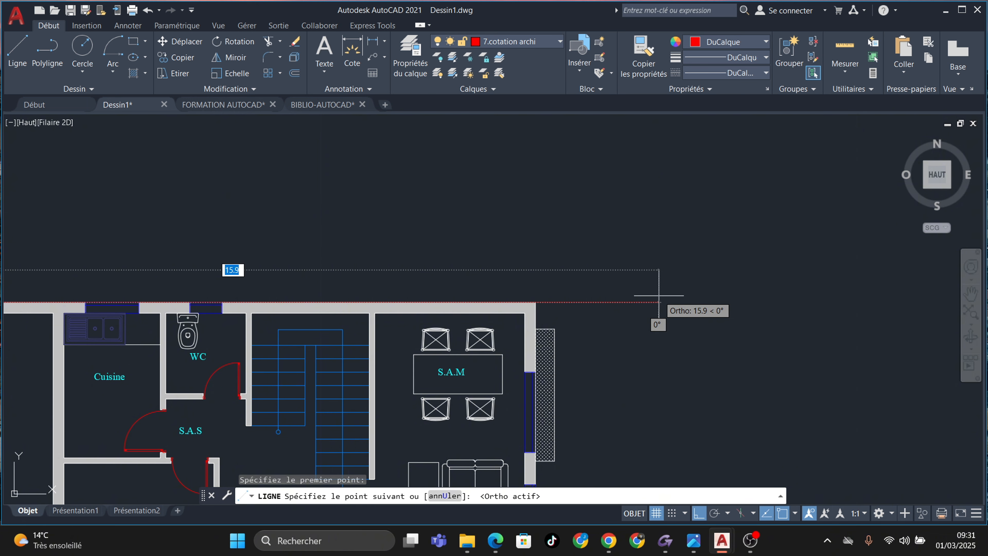
key("Escape")
middle_click_drag(600, 290, 796, 78)
middle_click_drag(234, 99, 279, 178)
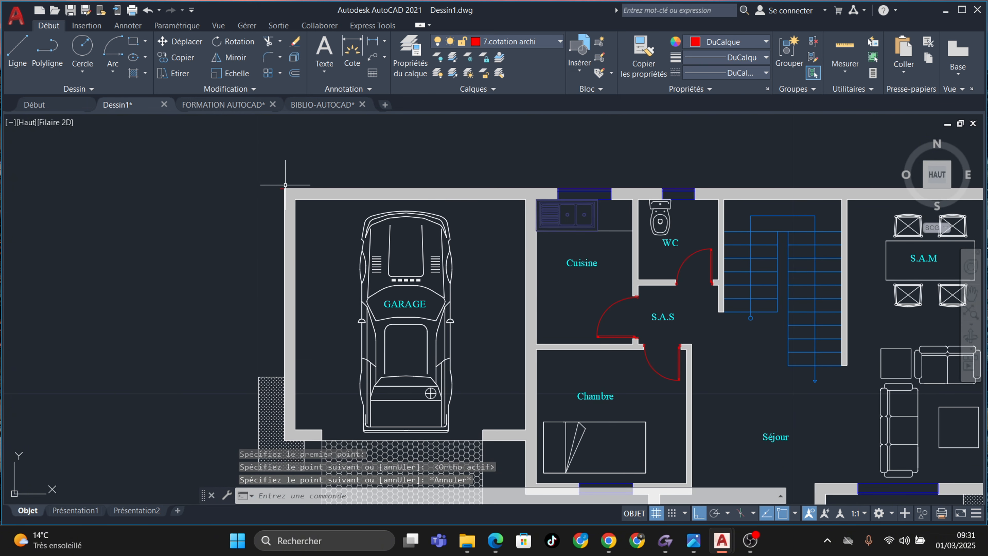
Draw a vertical line from the same outer garage corner down along the side wall, ending below the small hatched area
key("Return")
left_click(284, 188)
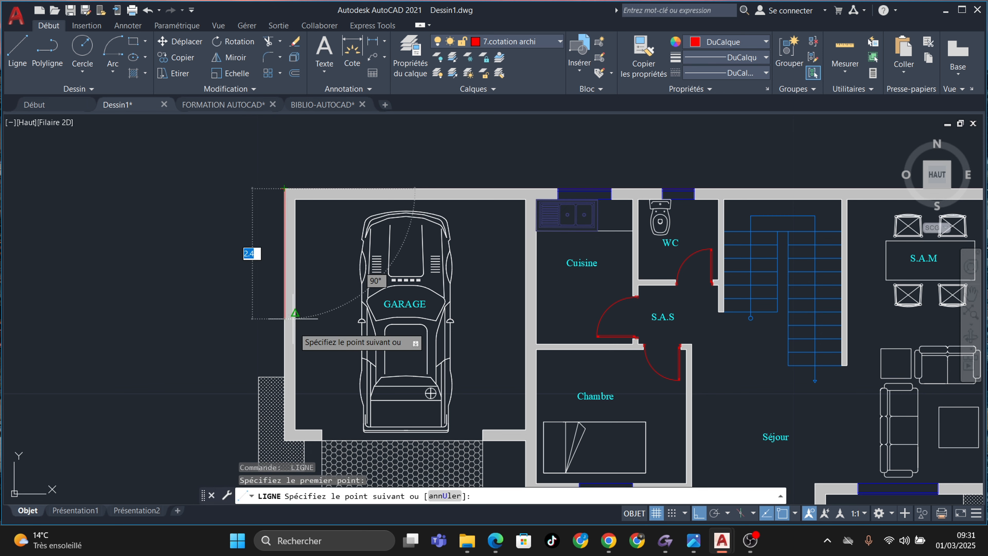
middle_click_drag(293, 318, 303, 172)
scroll(291, 427, "up", 6)
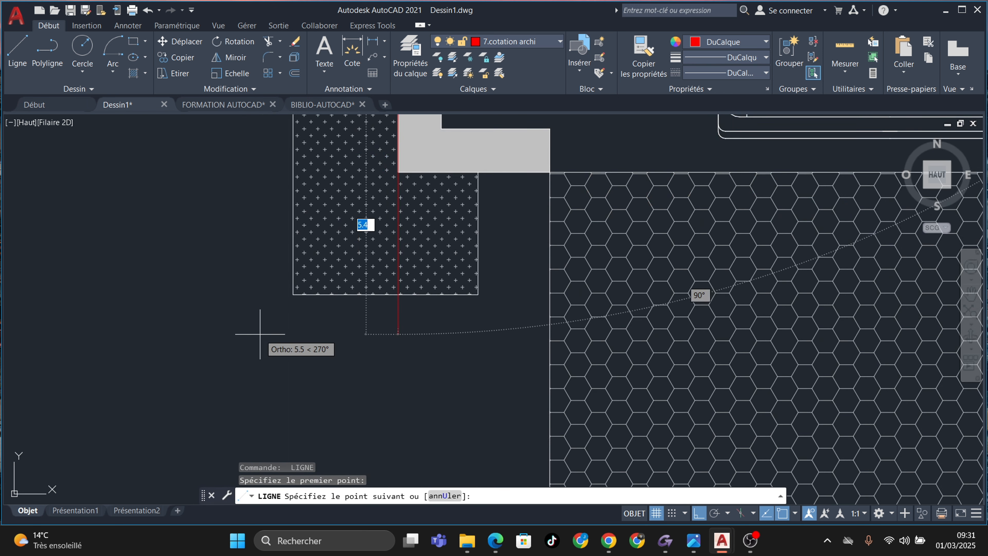
left_click(388, 423)
key("Escape")
scroll(277, 306, "down", 6)
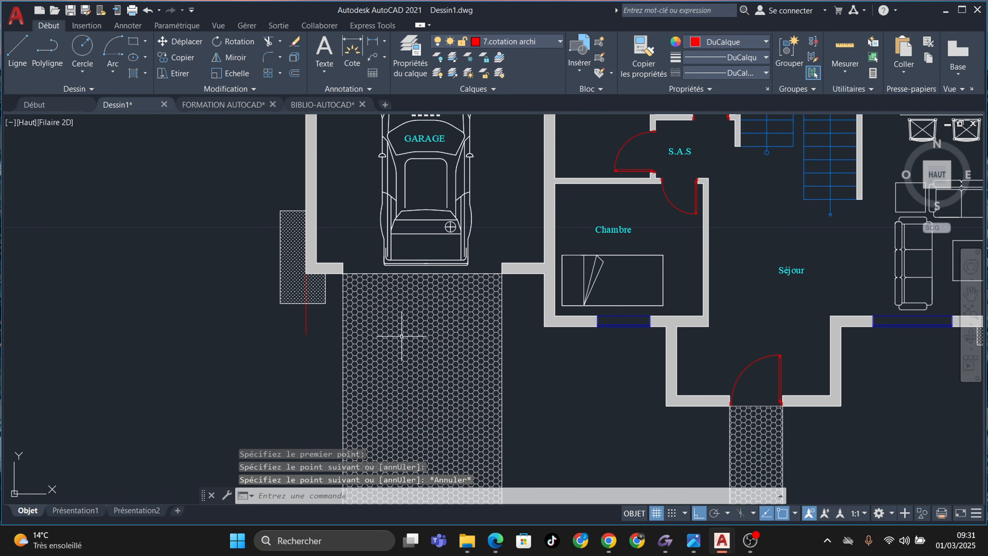
Draw a horizontal line from the entrance porch's lower-left outer corner along its front, extending eastward beyond the building
middle_click_drag(704, 372, 545, 302)
key("Return")
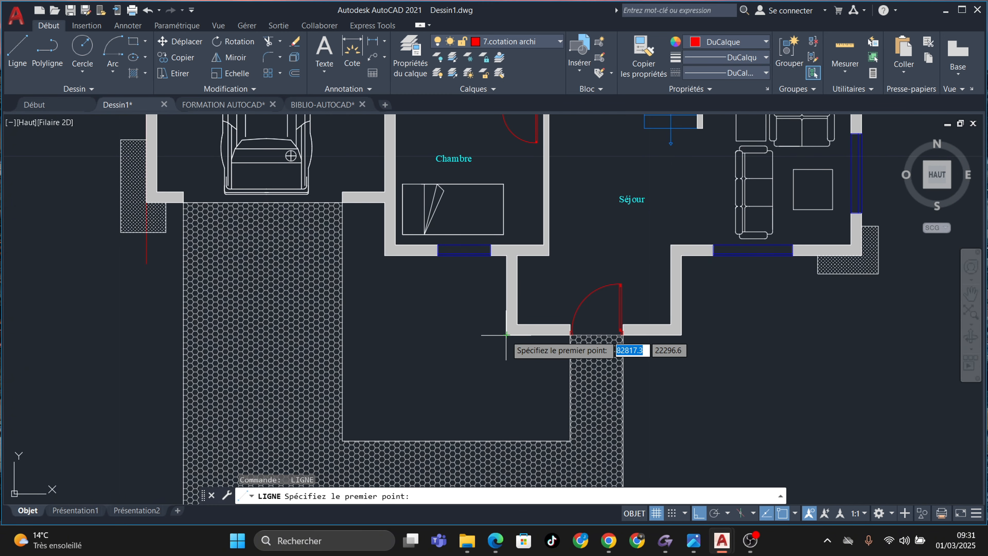
middle_click_drag(405, 362, 429, 362)
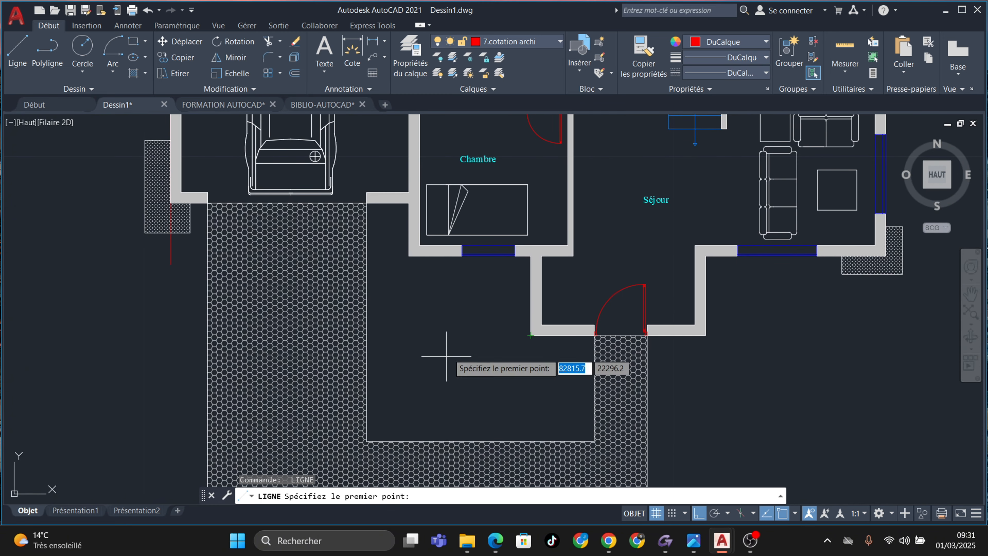
scroll(537, 338, "down", 2)
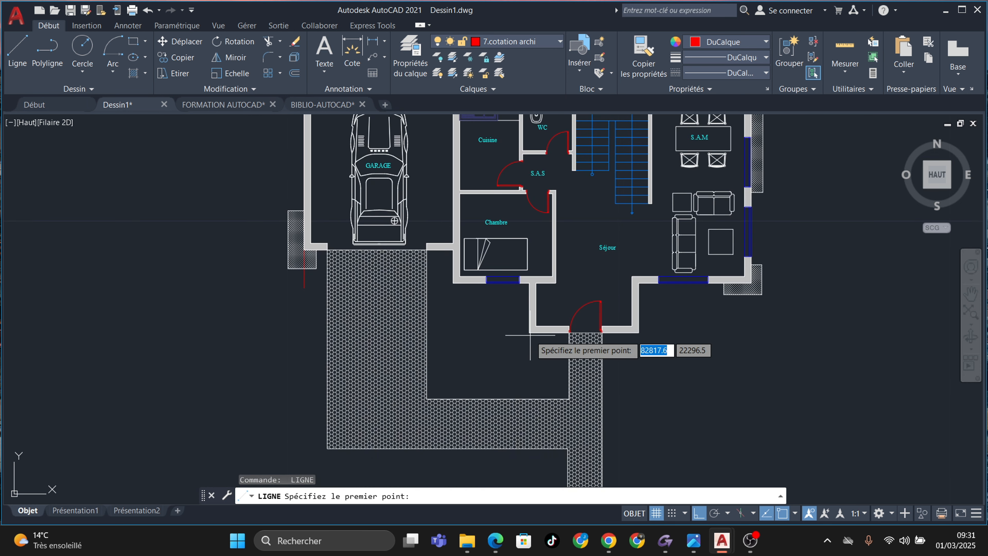
middle_click_drag(555, 342, 506, 282)
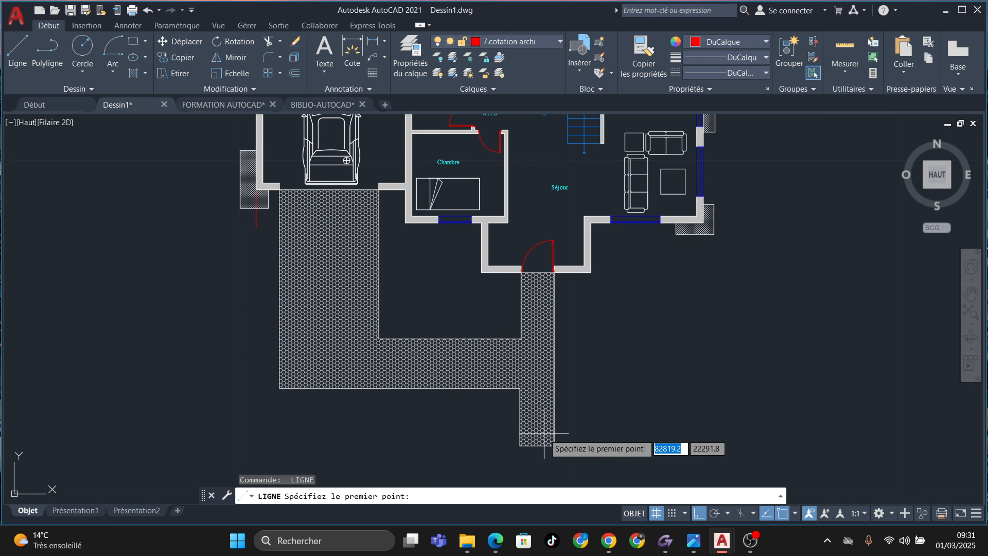
middle_click_drag(545, 431, 533, 373)
middle_click_drag(531, 334, 561, 399)
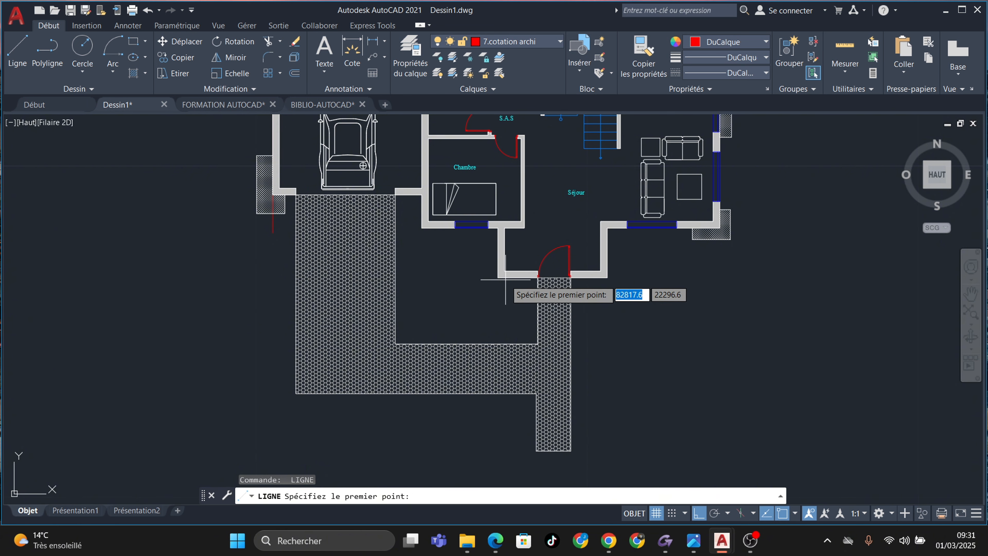
left_click(499, 277)
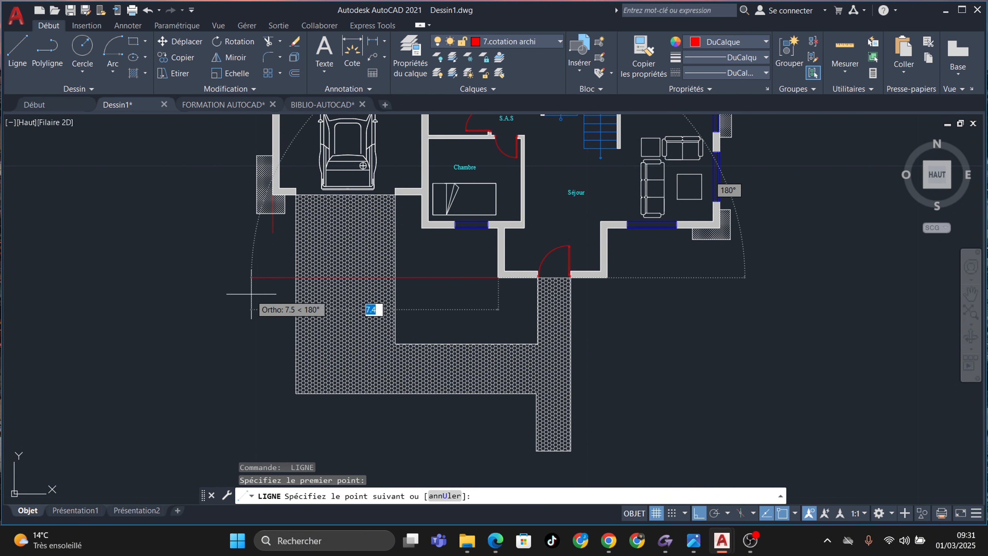
left_click(812, 277)
key("Escape")
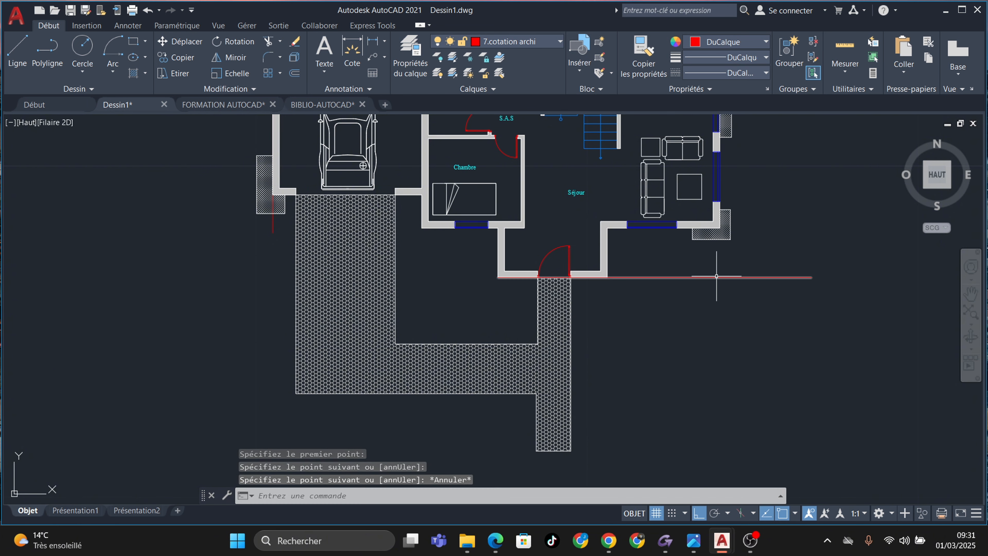
Stretch the west end of the porch-front line westward until it extends beyond the garage's outer wall
left_click(716, 277)
left_click(498, 277)
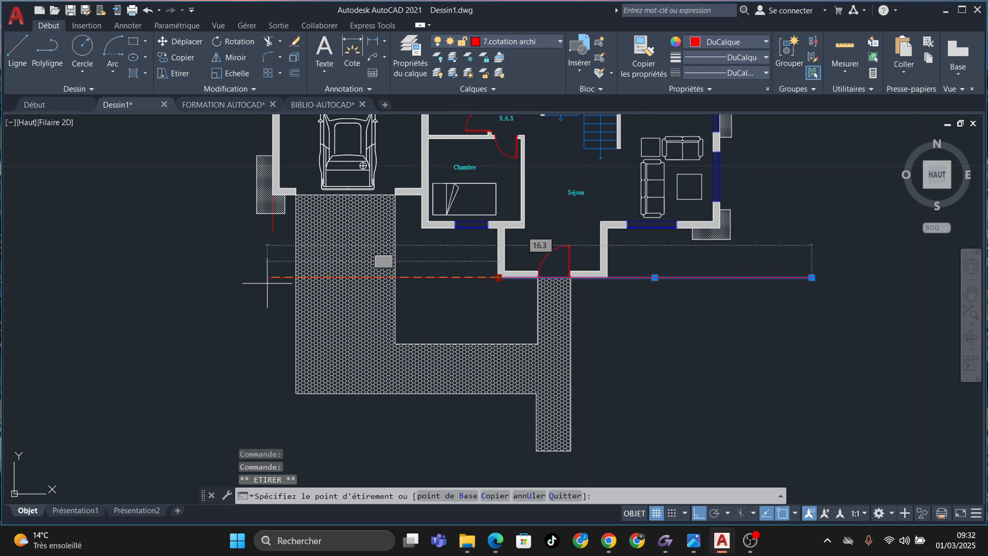
left_click(224, 283)
key("Escape")
scroll(490, 304, "down", 4)
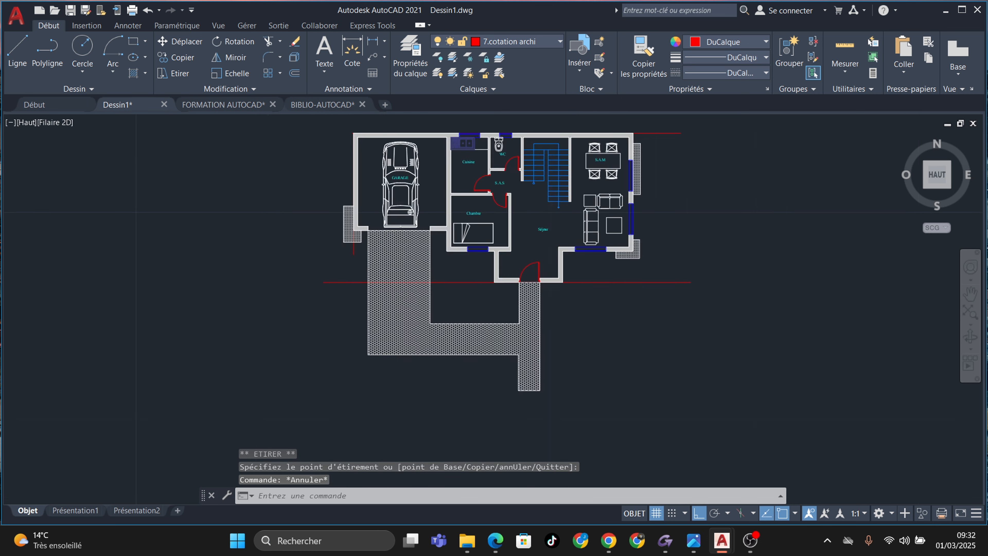
key("Escape")
scroll(489, 261, "up", 2)
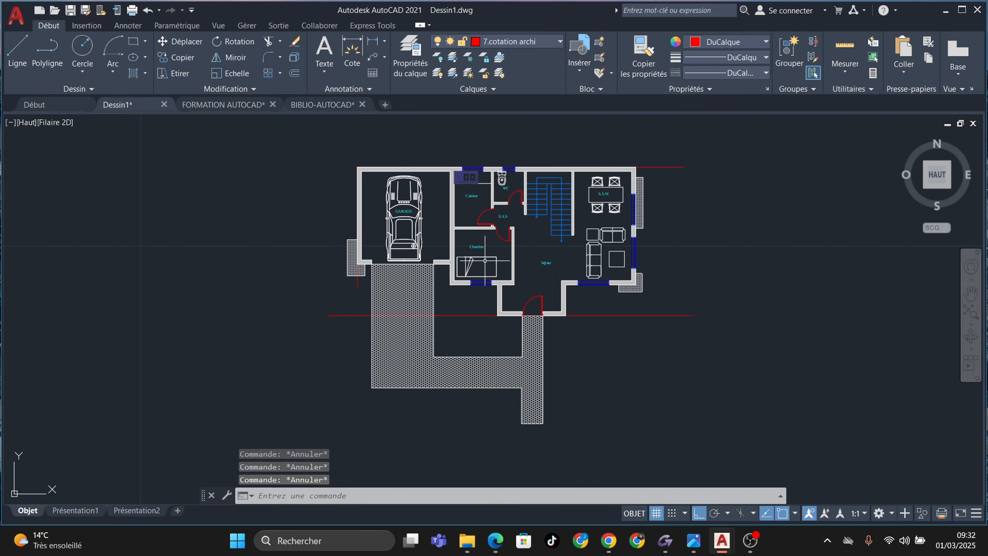
Copy the whole plan with its construction lines straight to the left of the original, keeping both horizontally aligned
left_click(687, 143)
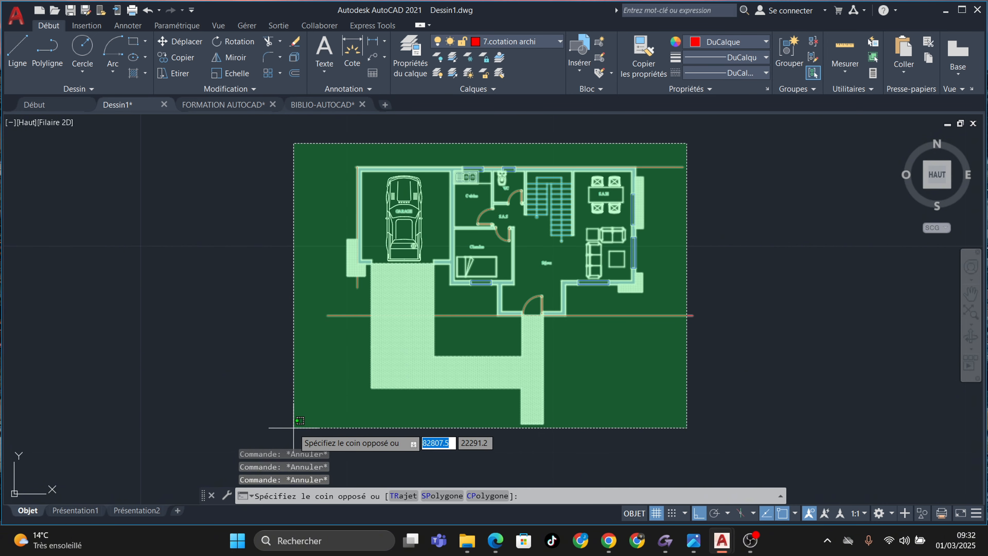
left_click(292, 427)
left_click(168, 62)
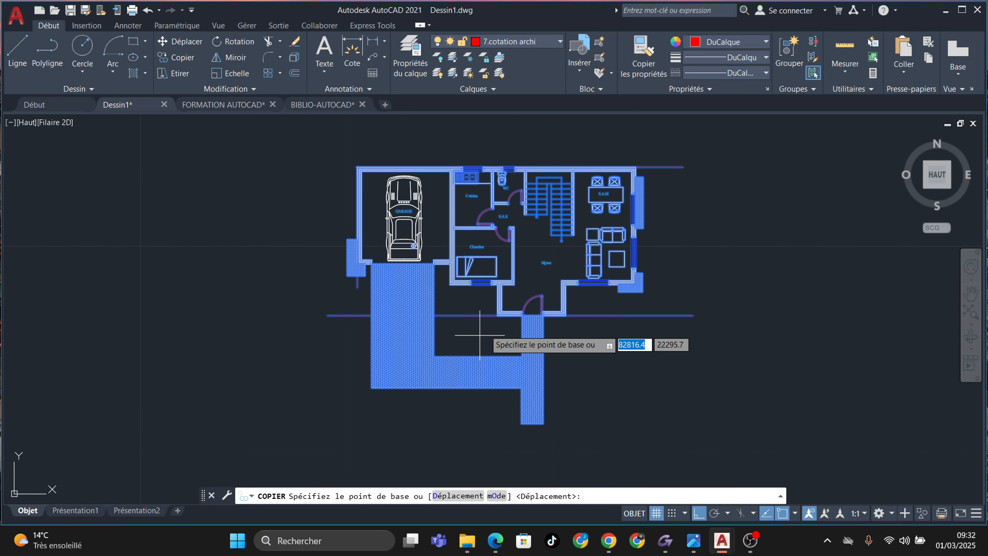
left_click(507, 284)
middle_click_drag(341, 286, 658, 310)
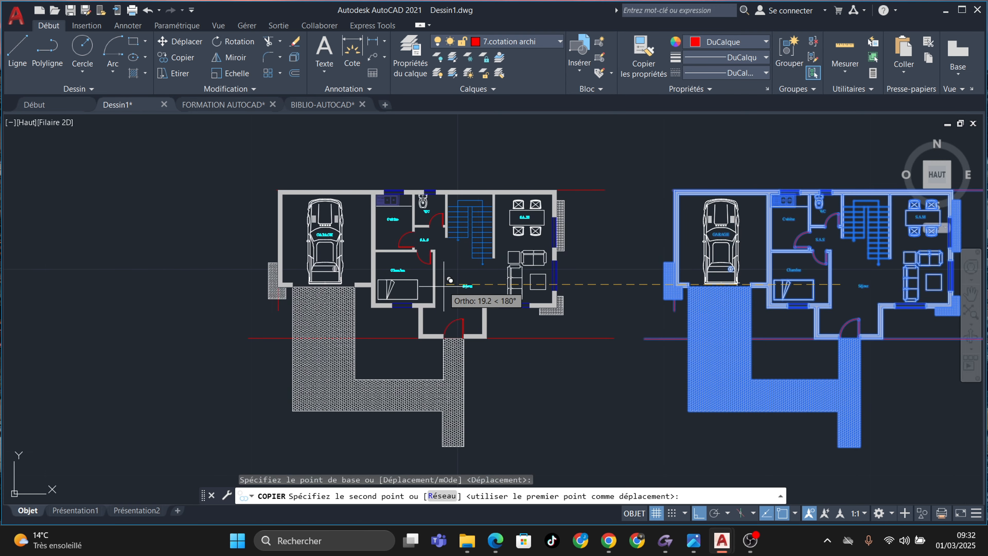
left_click(429, 367)
key("Escape")
Erase the hatched driveway and walkway, with the selected boundary lines, from the left-hand copy of the plan
scroll(429, 367, "up", 3)
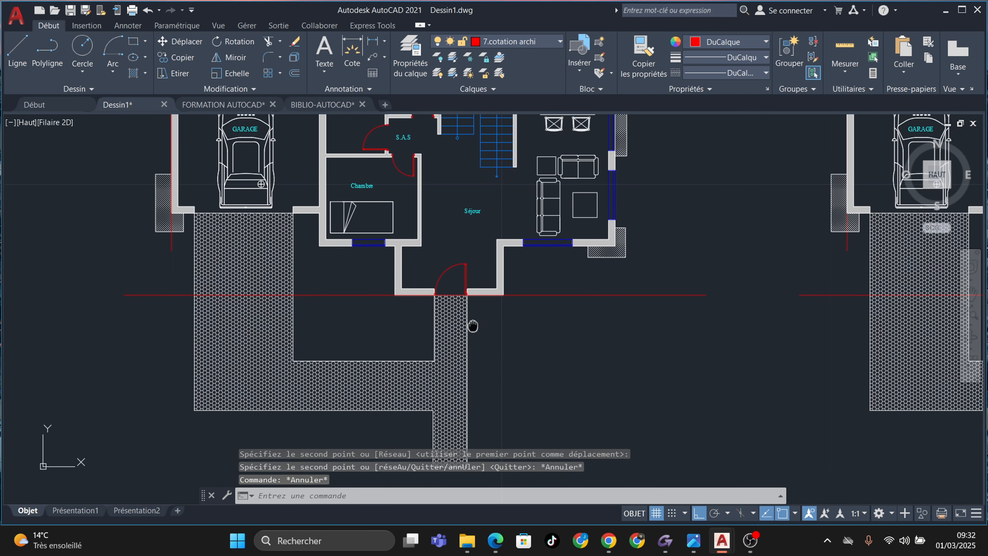
left_click(516, 283)
left_click(327, 380)
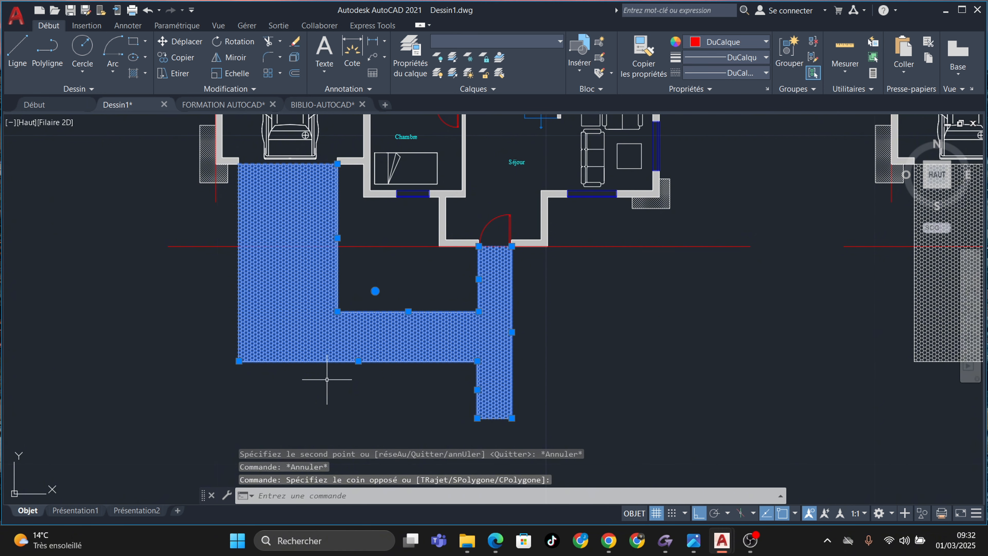
key("Delete")
scroll(457, 384, "down", 4)
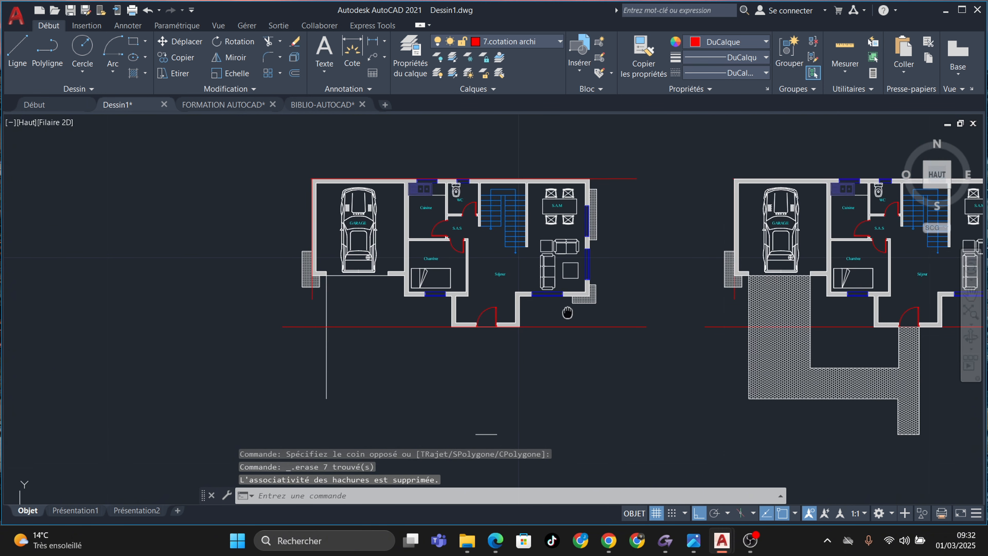
Erase the short leftover horizontal line below the left-hand copy of the plan
scroll(401, 425, "up", 6)
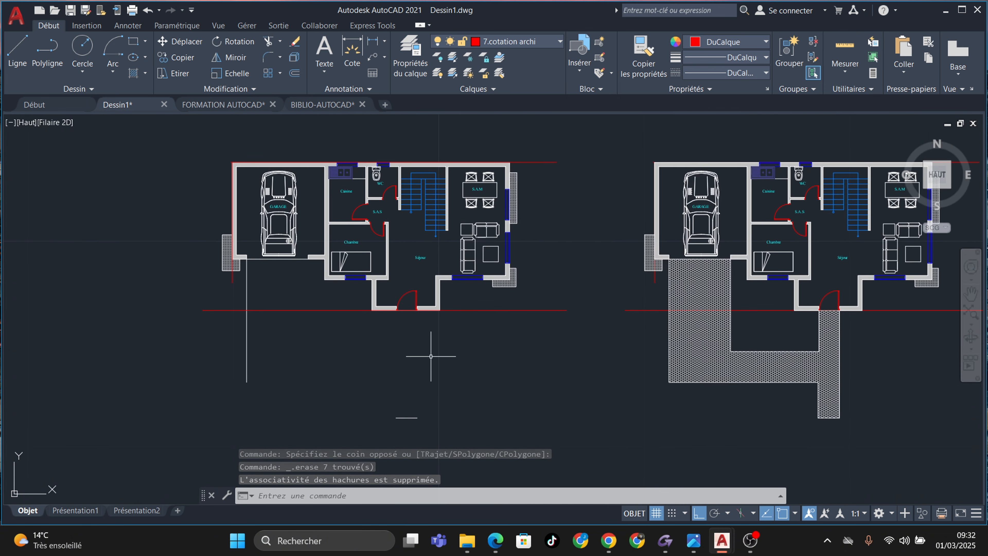
left_click(368, 401)
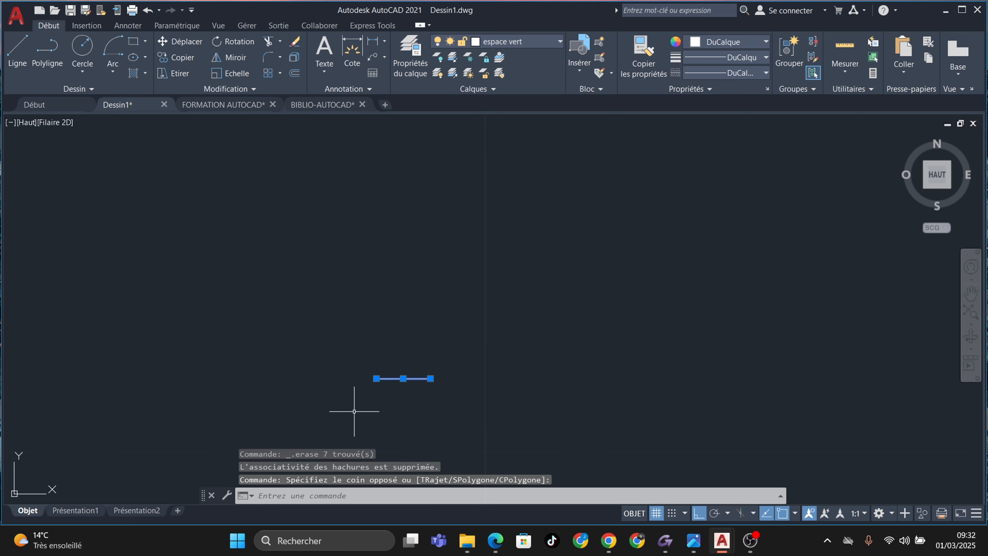
key("Delete")
scroll(442, 408, "down", 5)
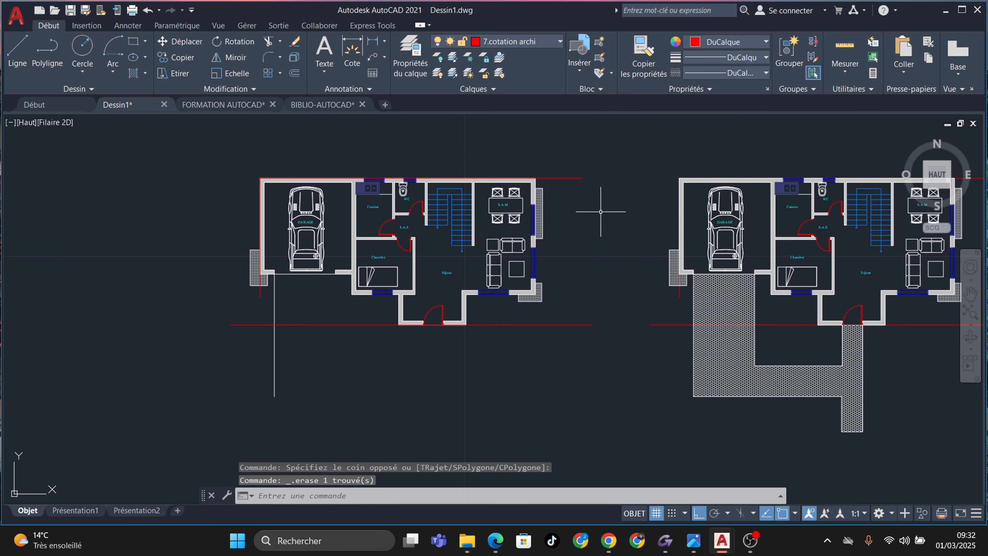
Draw a vertical line along the outer edge of the hatched strip east of the S.A.M room on the left-hand plan
scroll(601, 212, "up", 4)
key("space")
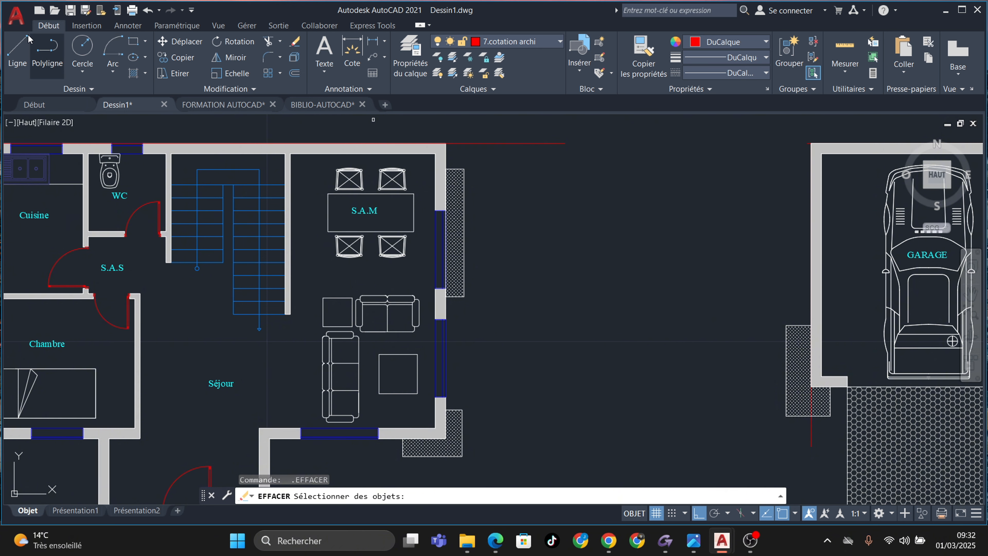
left_click(18, 46)
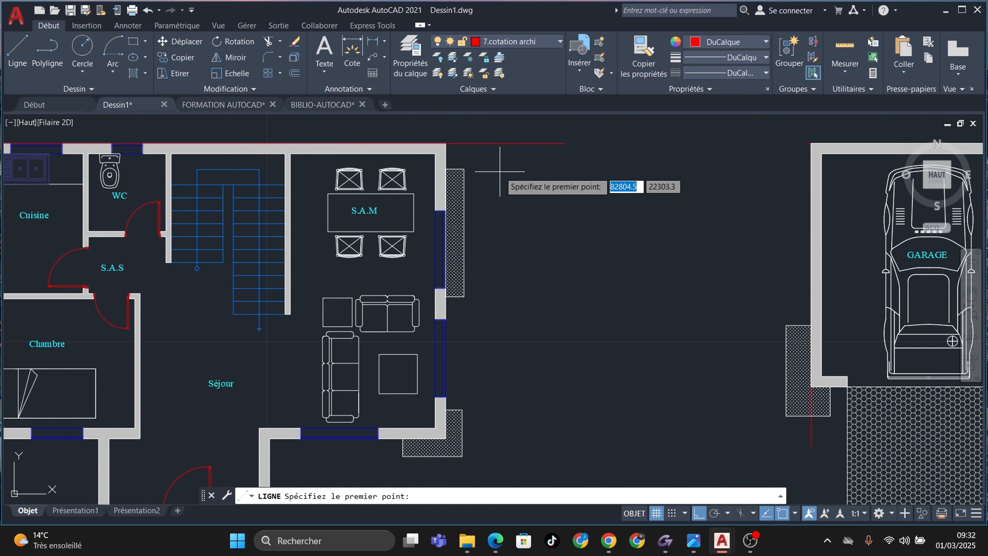
left_click(465, 169)
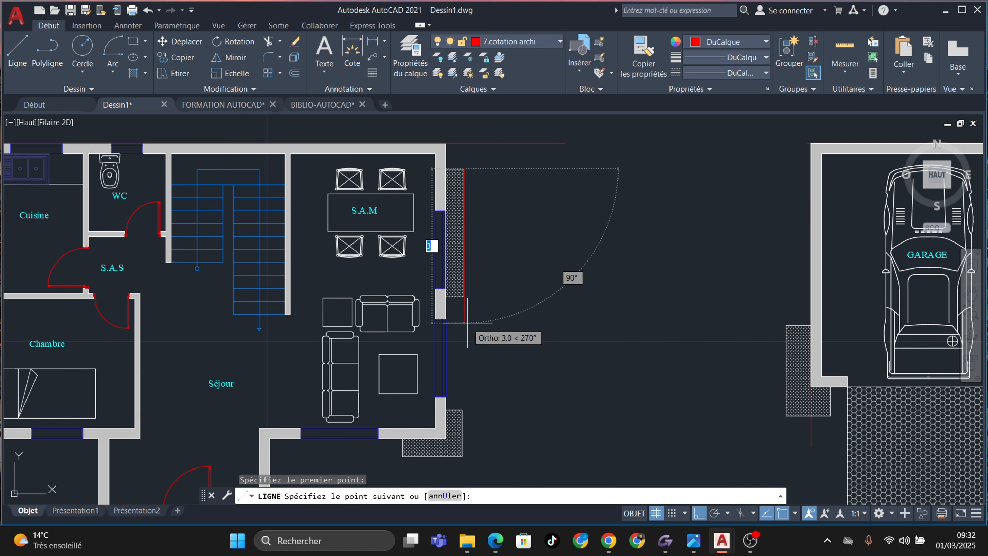
left_click(464, 296)
key("Escape")
middle_click_drag(466, 266, 555, 321)
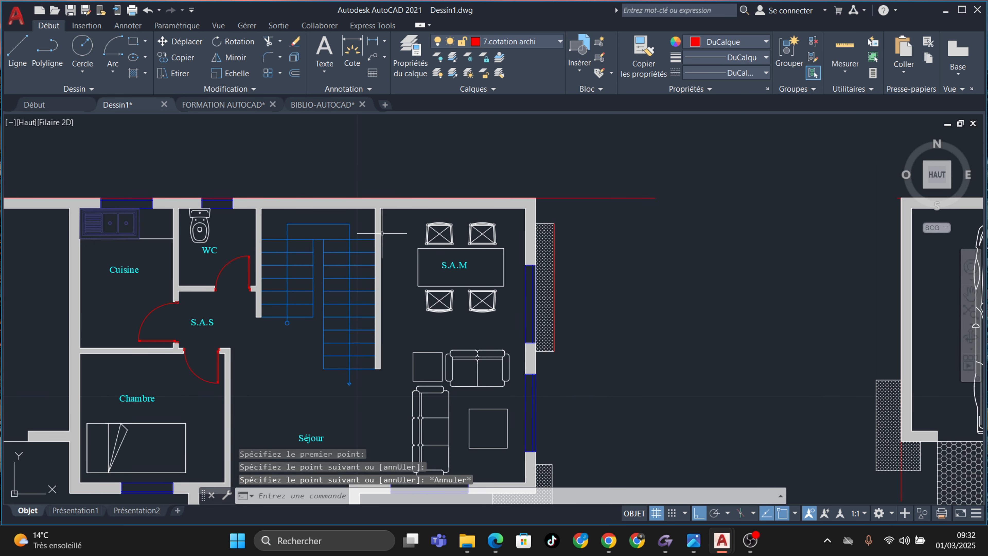
Offset the reference line along the building's north wall outward by 1
middle_click_drag(382, 233, 492, 312)
left_click(295, 73)
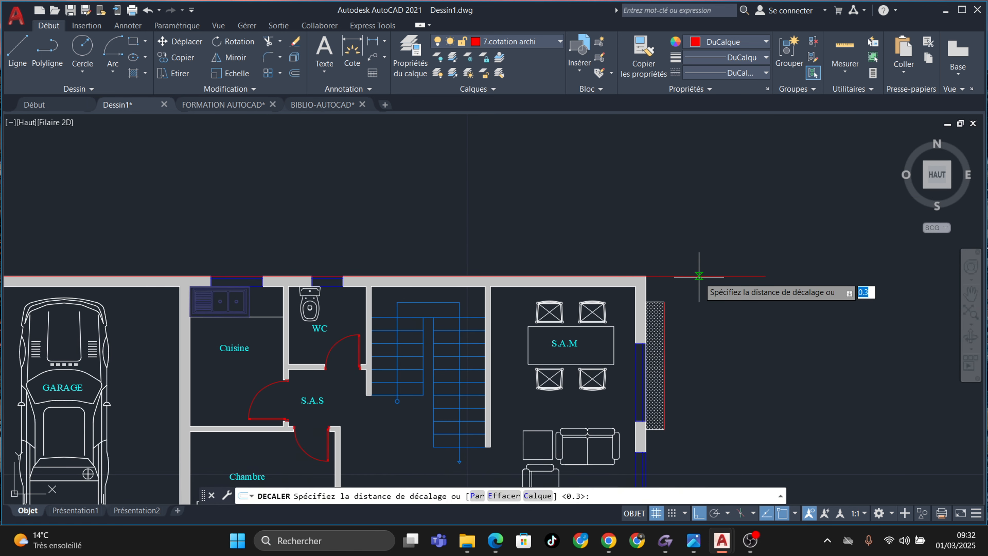
type("1")
key("Return")
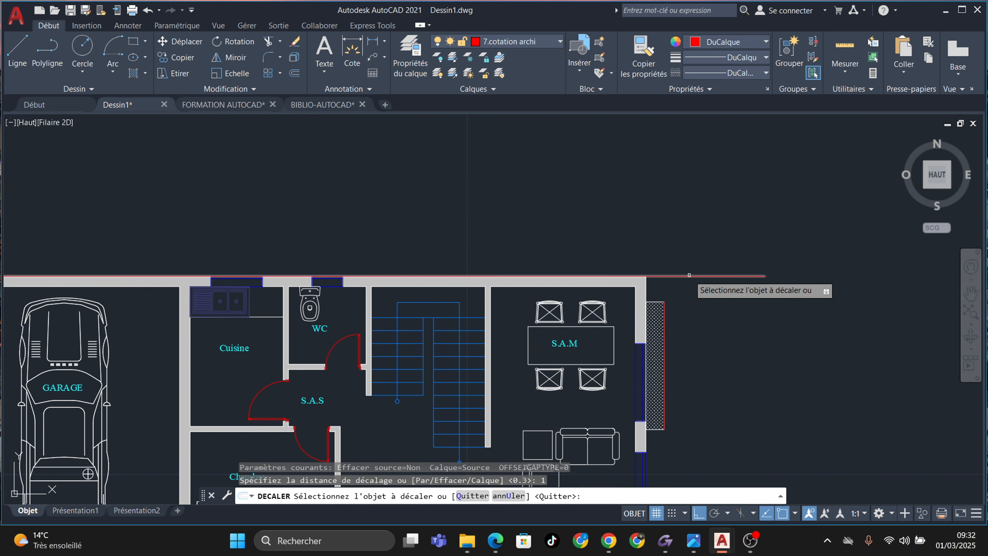
left_click(699, 278)
left_click(638, 198)
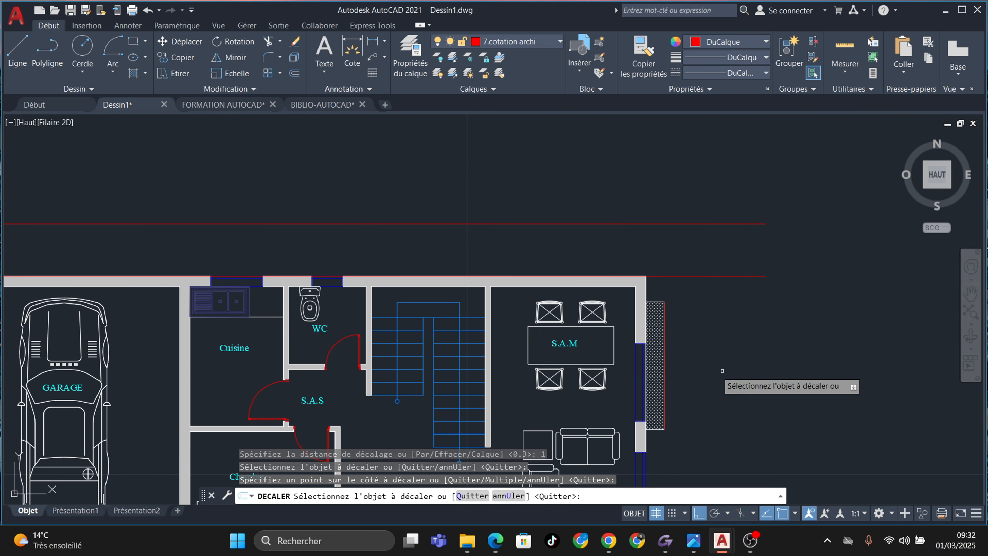
Offset the east hatched-strip line, the porch-front line and the garage's west line outward by 1 each
left_click(668, 360)
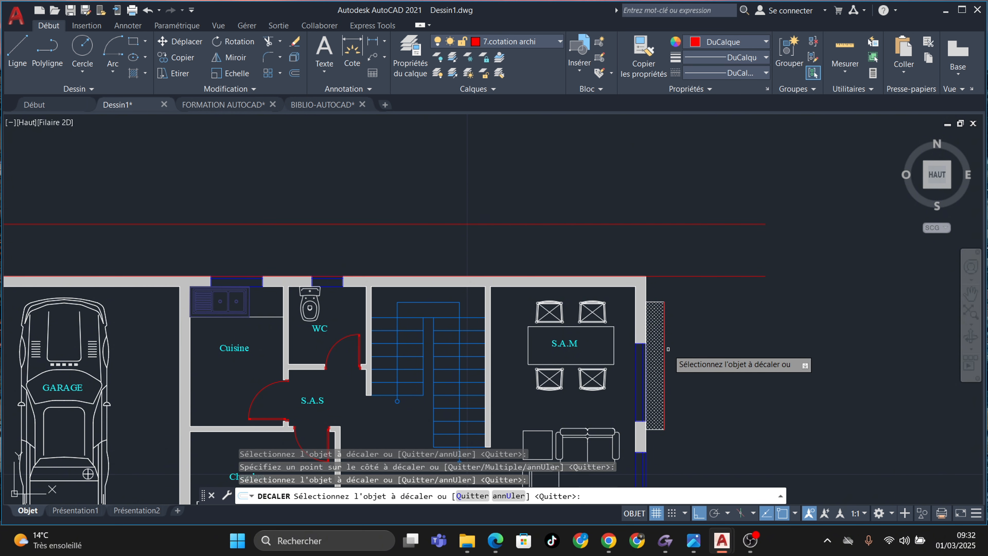
left_click(666, 347)
left_click(759, 352)
scroll(759, 353, "down", 4)
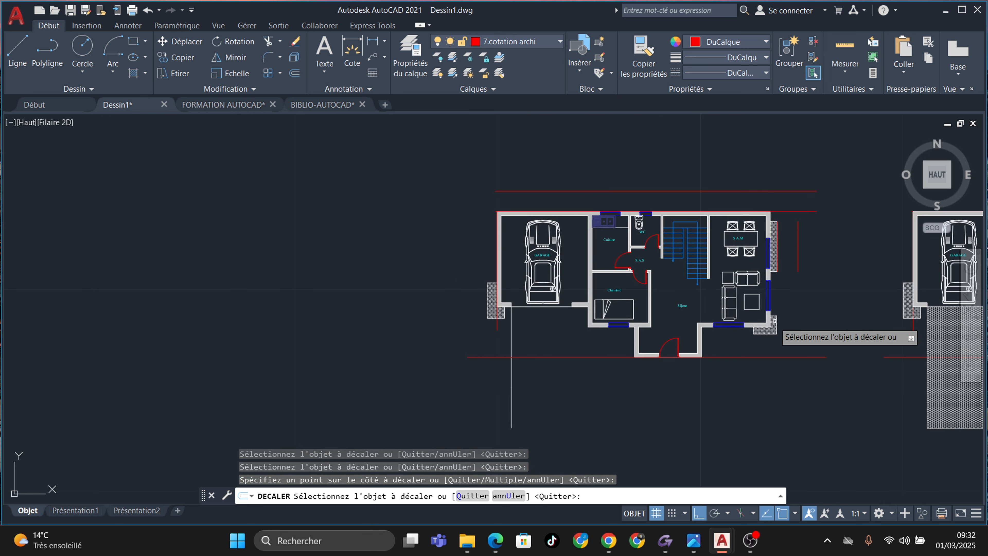
left_click(759, 357)
left_click(740, 375)
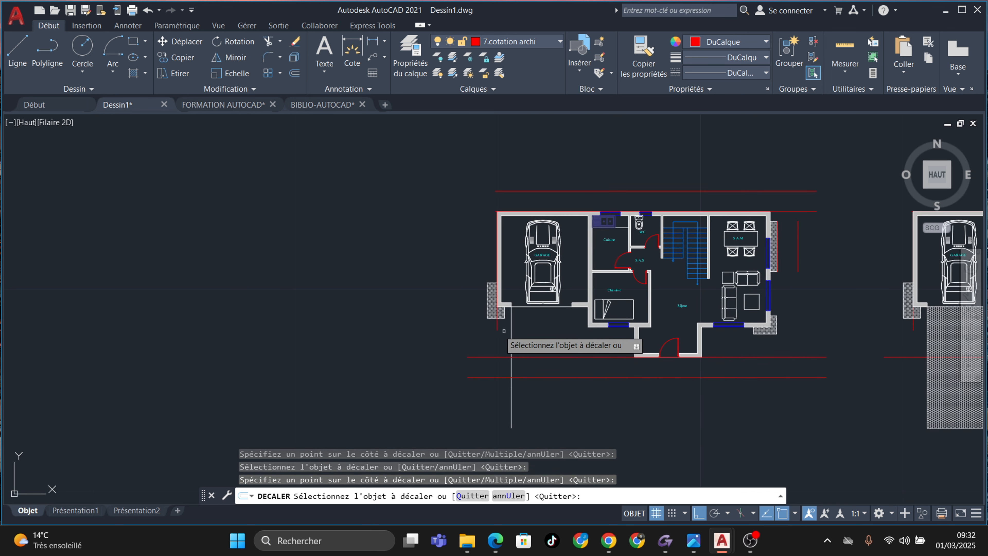
middle_click_drag(502, 288, 248, 298)
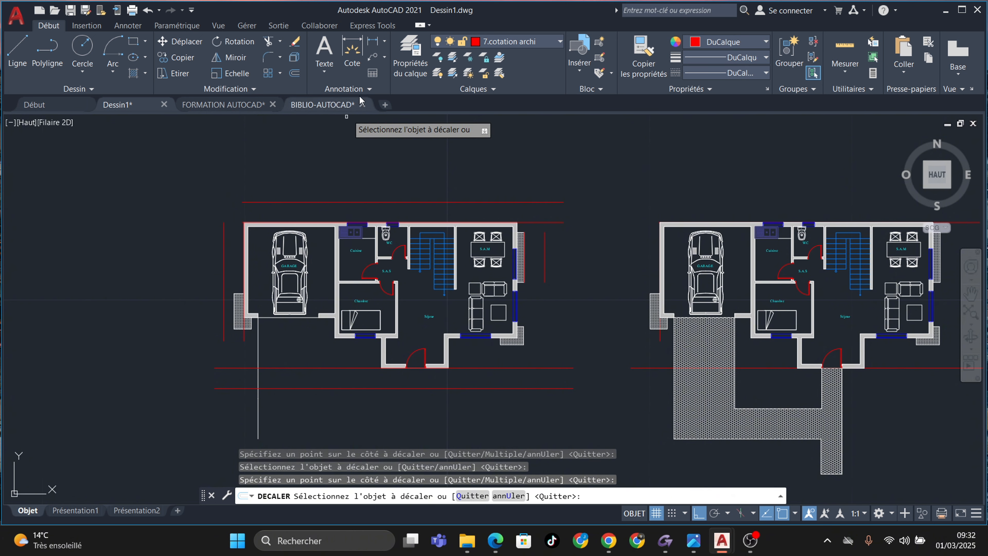
key("Escape")
Offset the outermost reference lines on the north, west, south and east sides outward by 0.5
left_click(295, 74)
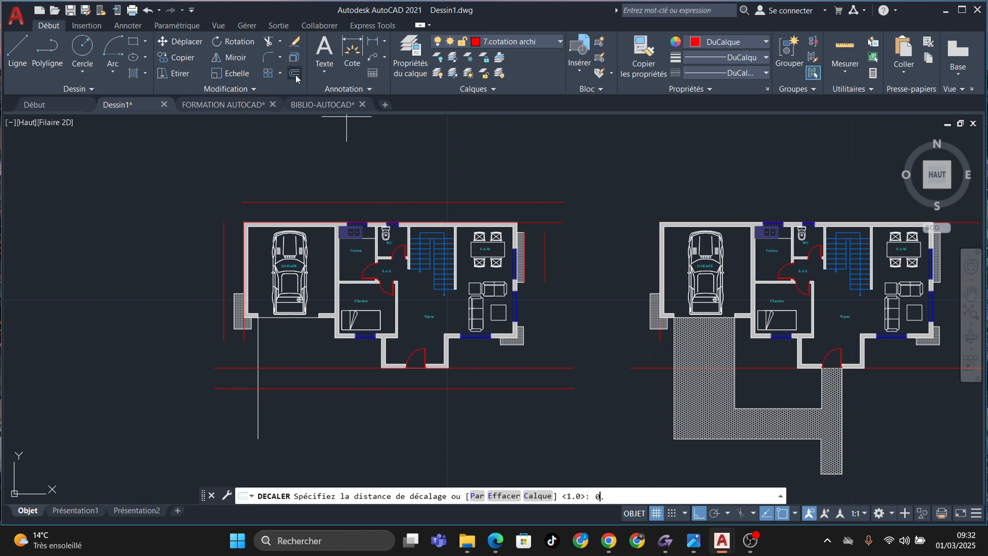
key("Return")
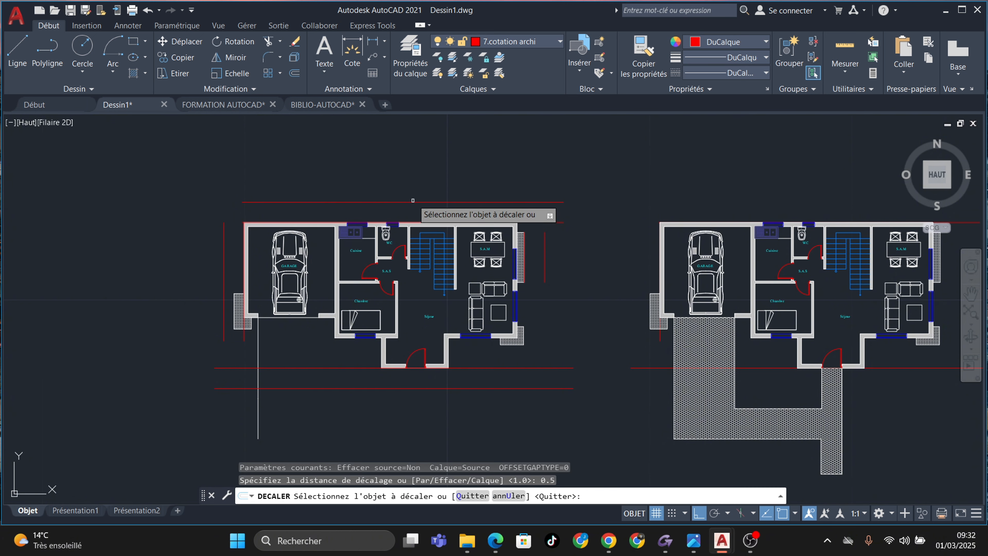
left_click(414, 202)
left_click(404, 167)
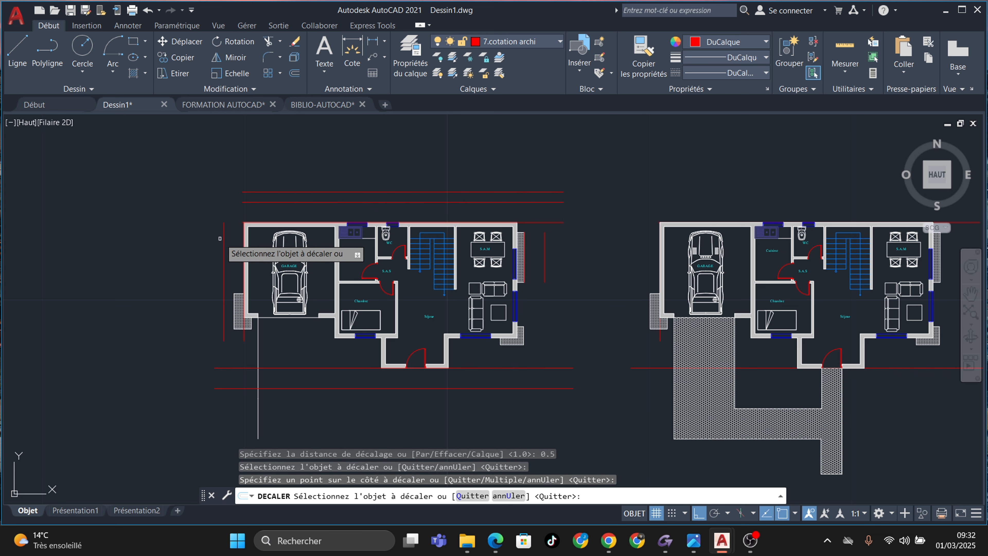
left_click(223, 239)
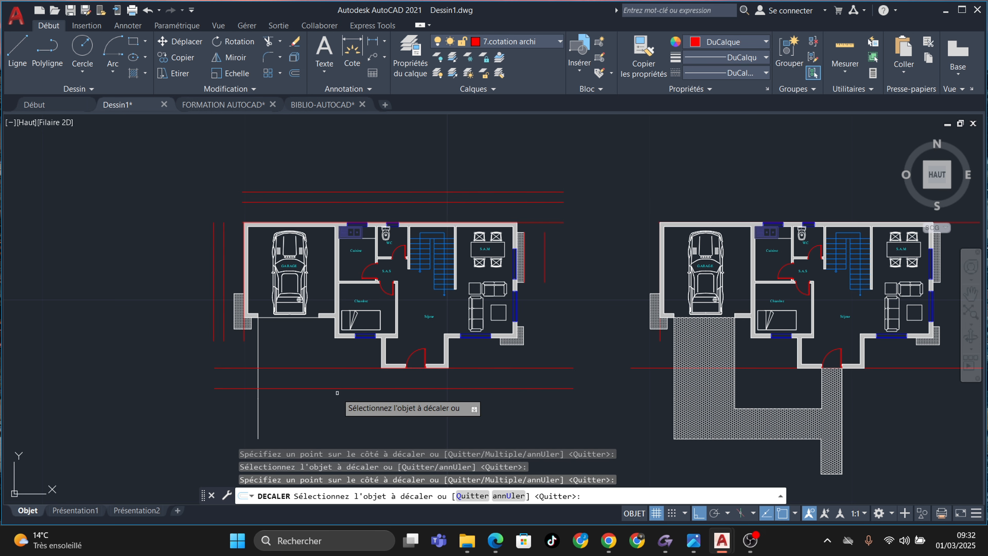
left_click(344, 389)
left_click(346, 405)
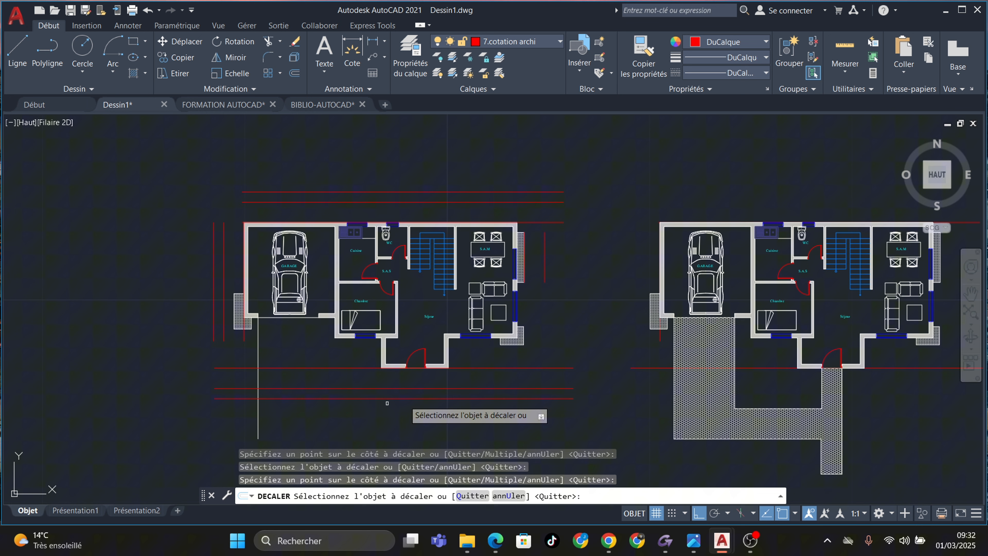
left_click(544, 256)
left_click(556, 253)
Add a third reference line on the west, north and east sides by offsetting the outermost ones another 0.5 outward
scroll(191, 241, "up", 2)
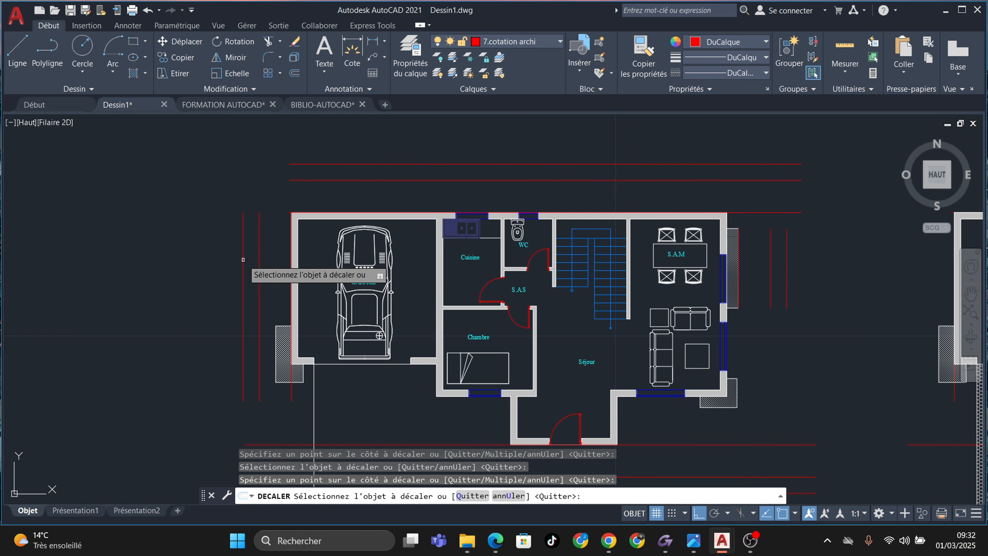
left_click(243, 255)
left_click(194, 265)
left_click(460, 163)
left_click(455, 150)
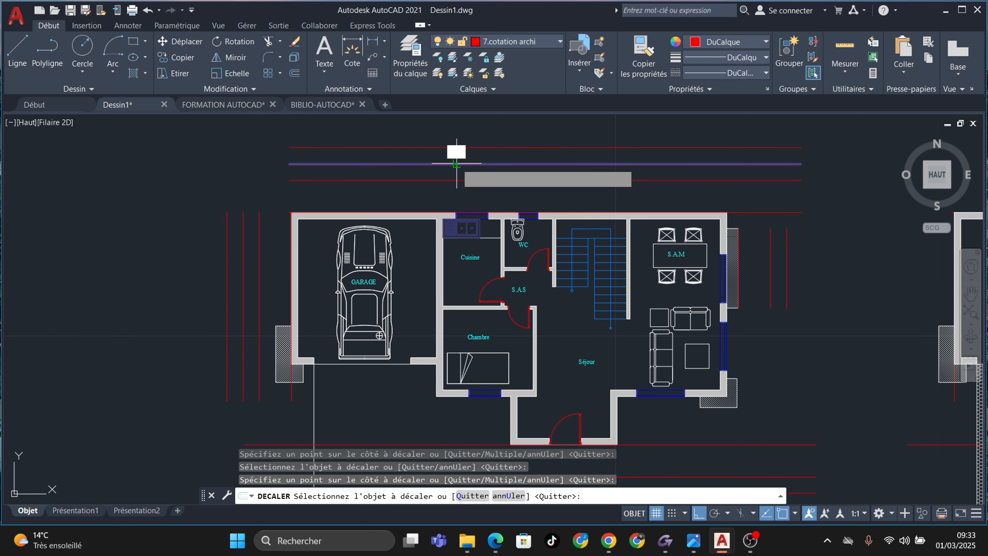
left_click(789, 257)
left_click(815, 259)
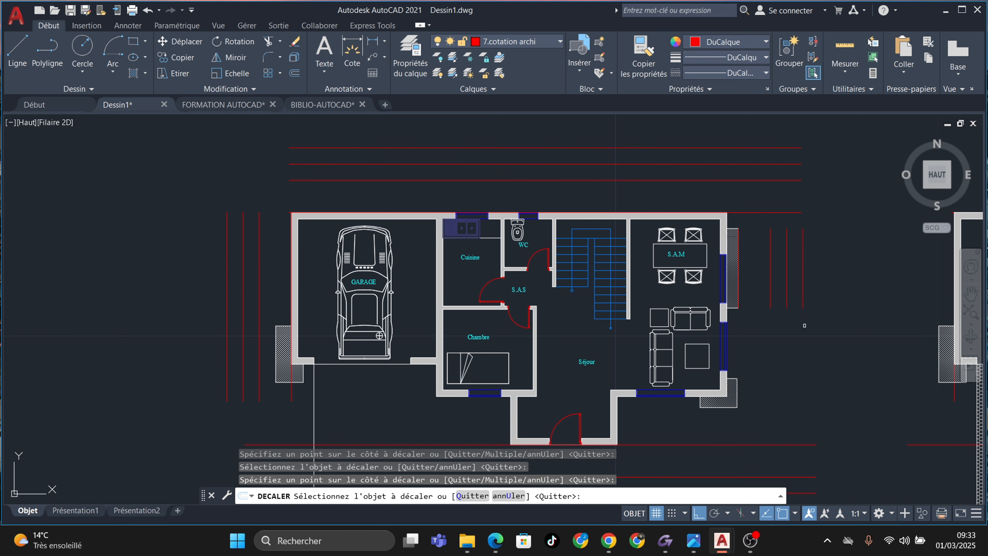
Offset the outermost reference line south of the porch another 0.5 southward and finish the Offset command
middle_click_drag(730, 440, 658, 343)
scroll(659, 344, "up", 2)
left_click(681, 430)
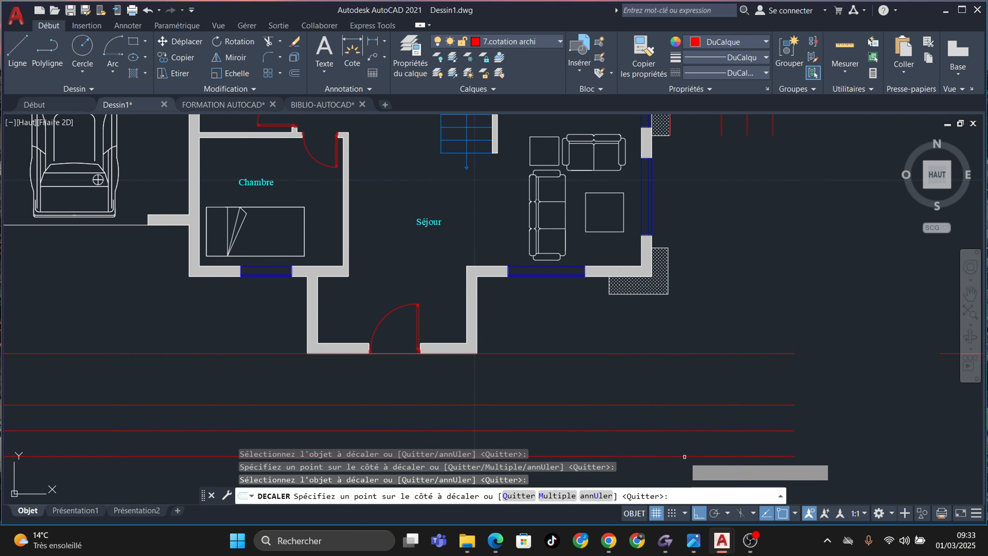
left_click(683, 457)
scroll(703, 377, "down", 2)
middle_click_drag(704, 378, 713, 291)
key("Escape")
key("Escape")
middle_click_drag(624, 217, 585, 311)
key("Escape")
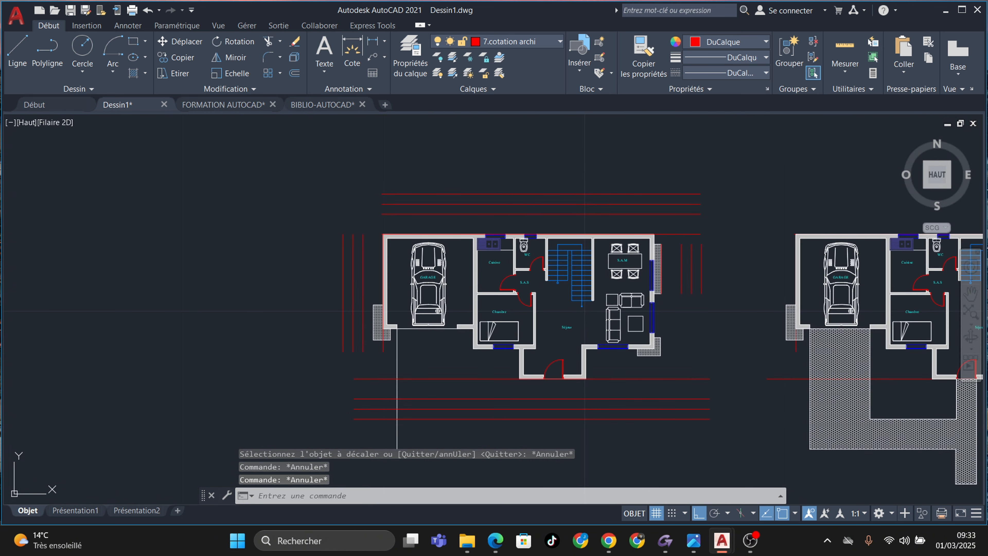
Make Standard the current dimension style
left_click(135, 26)
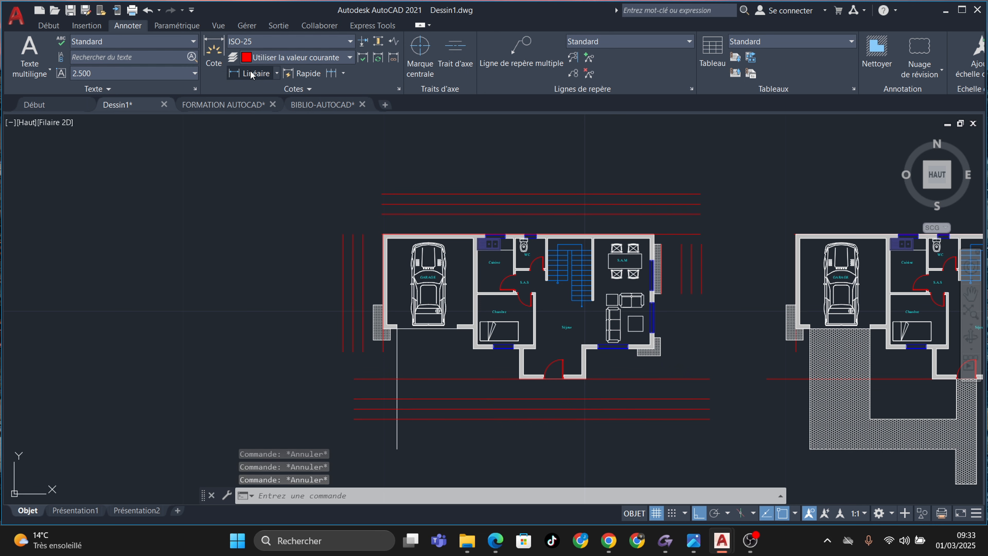
left_click(350, 41)
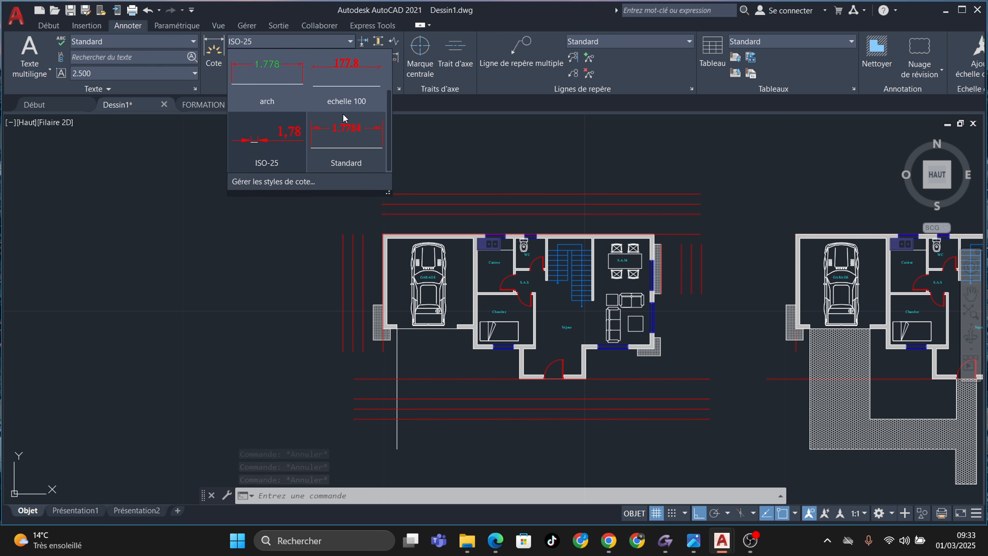
left_click(350, 148)
Add a linear dimension across the building's full north wall, placing it on the nearest reference line above
scroll(360, 199, "up", 4)
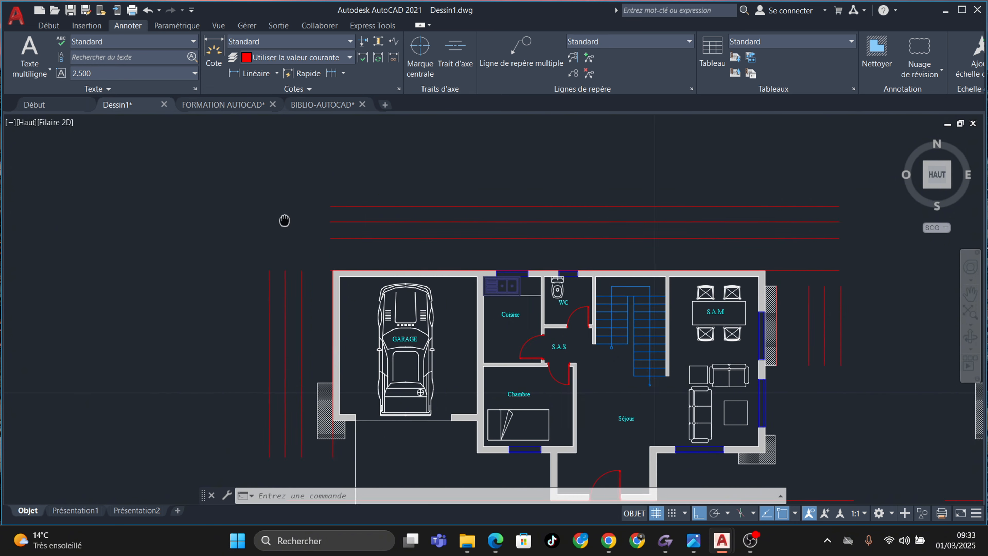
left_click(260, 75)
scroll(269, 282, "up", 4)
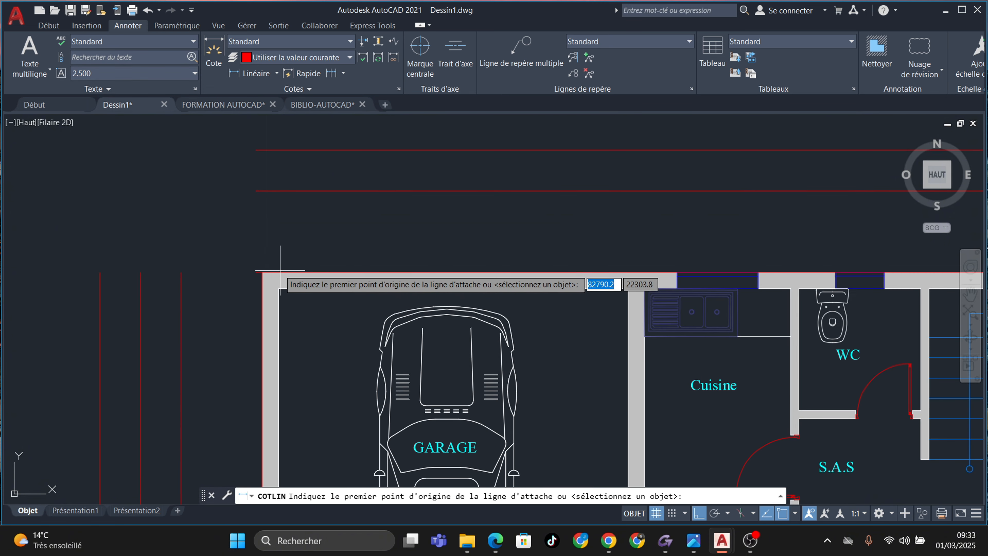
scroll(278, 272, "down", 5)
scroll(254, 245, "up", 3)
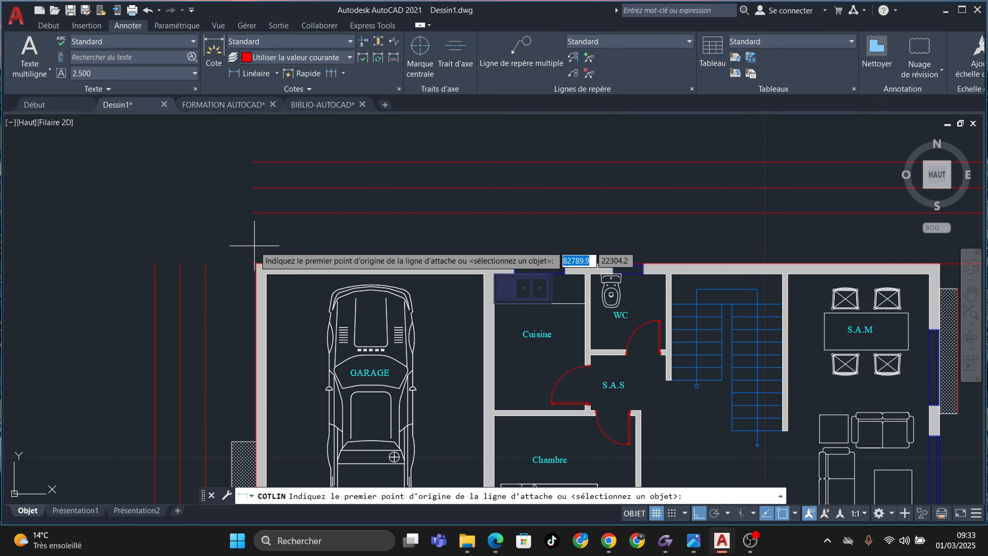
left_click(256, 264)
middle_click_drag(450, 260, 274, 285)
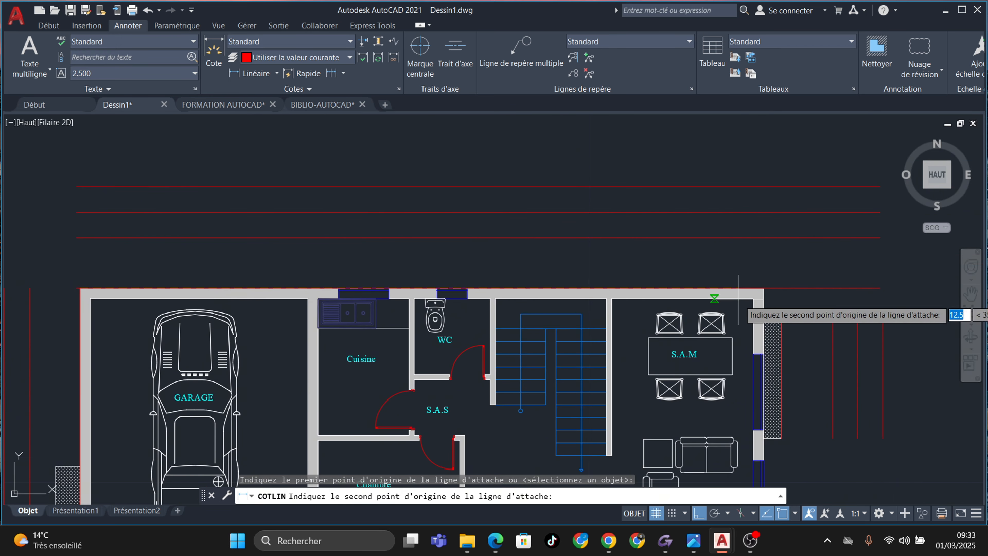
left_click(763, 288)
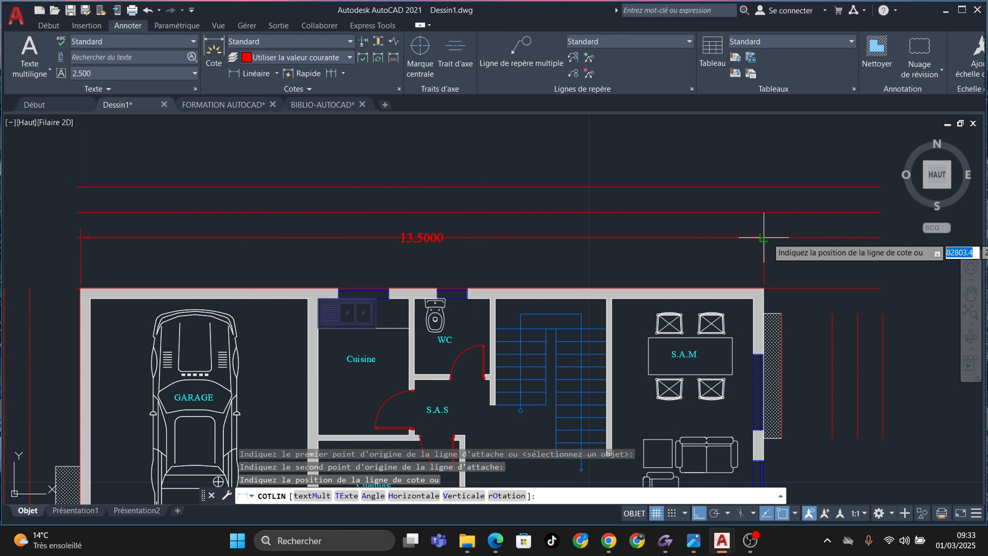
left_click(764, 238)
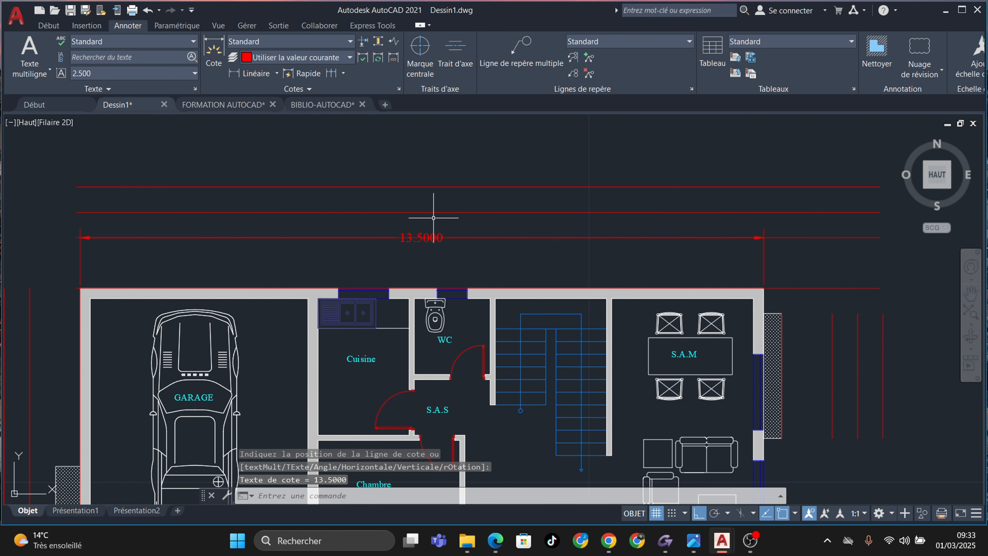
Change the colour of the 7.cotation archi layer to green (vert, index 3)
left_click(50, 25)
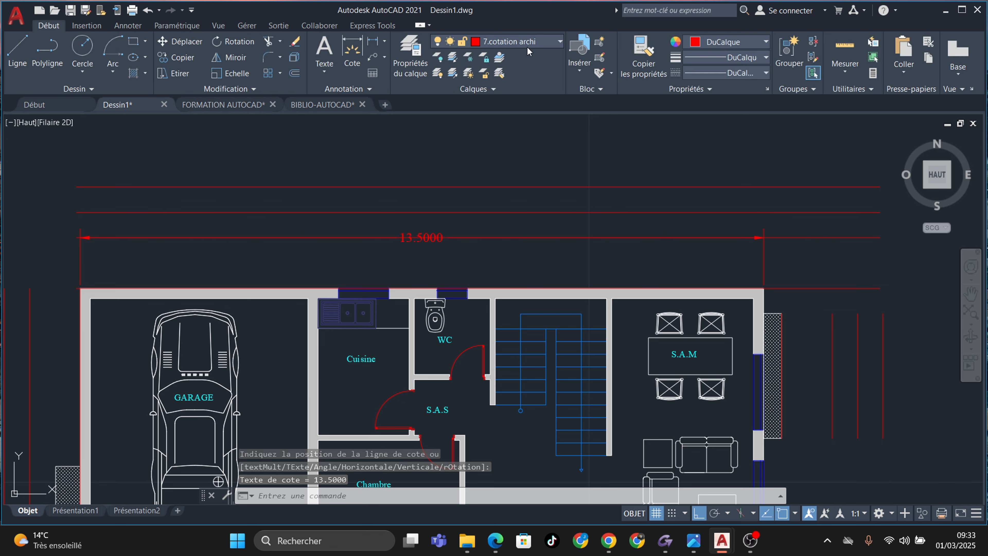
left_click(547, 43)
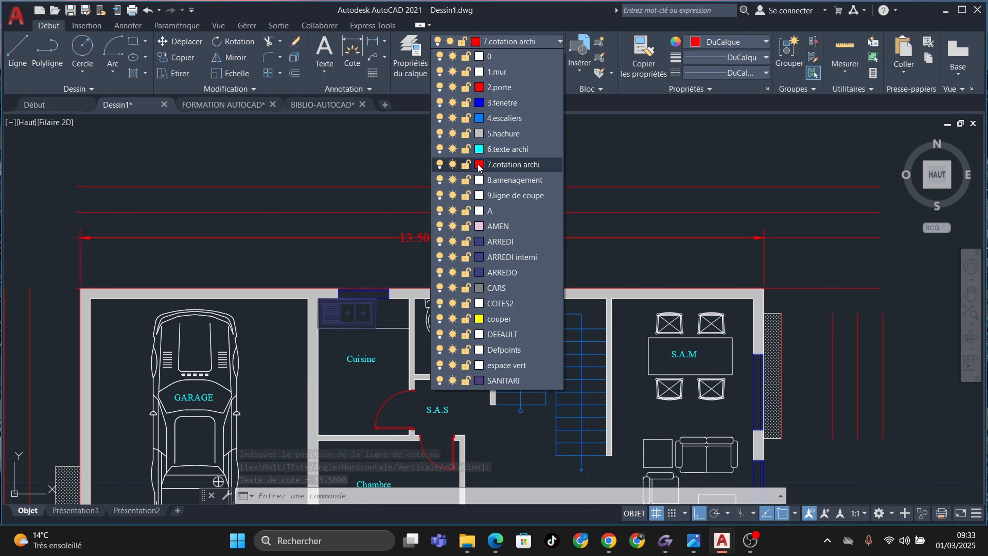
left_click(479, 165)
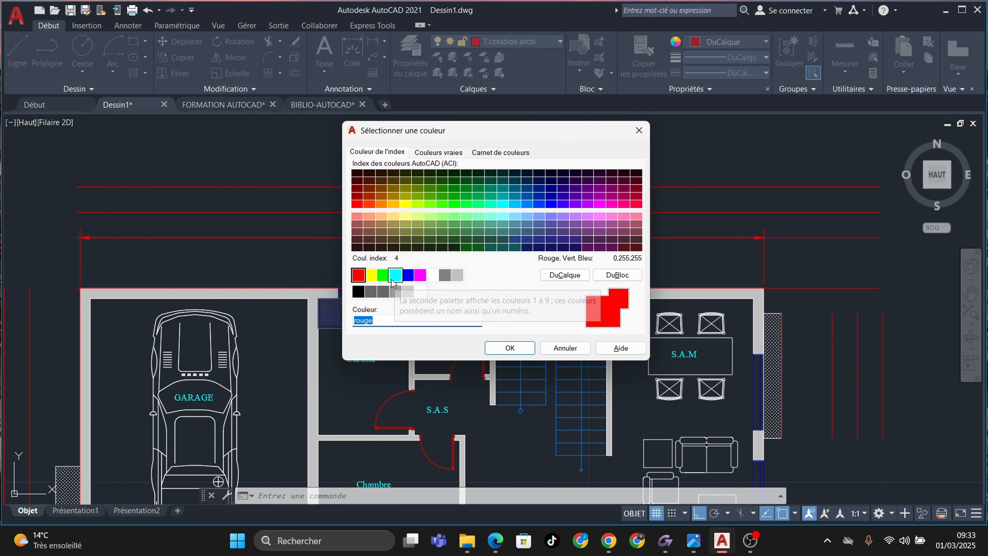
left_click(383, 275)
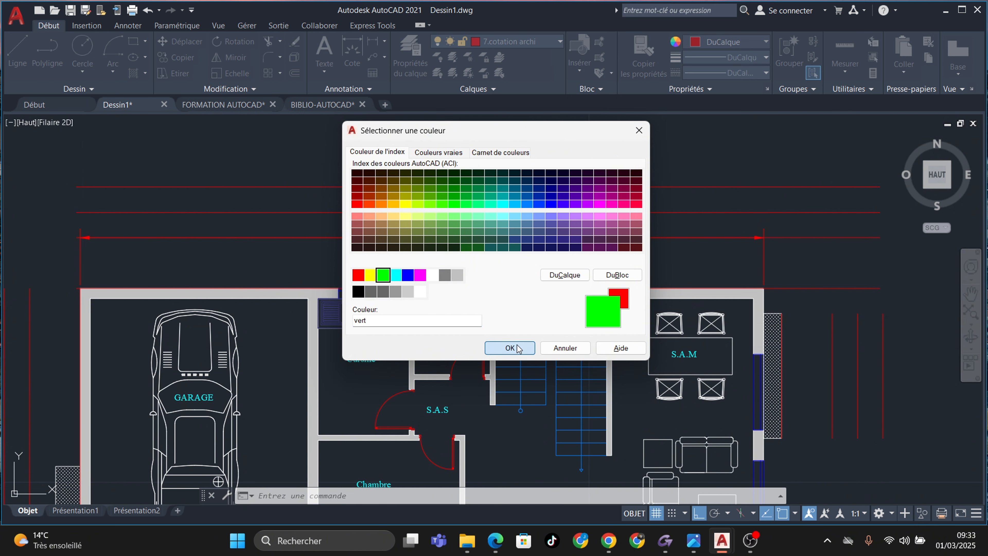
left_click(510, 348)
Examine the recoloured reference lines and the north wall dimension around the floor plan
scroll(581, 227, "down", 3)
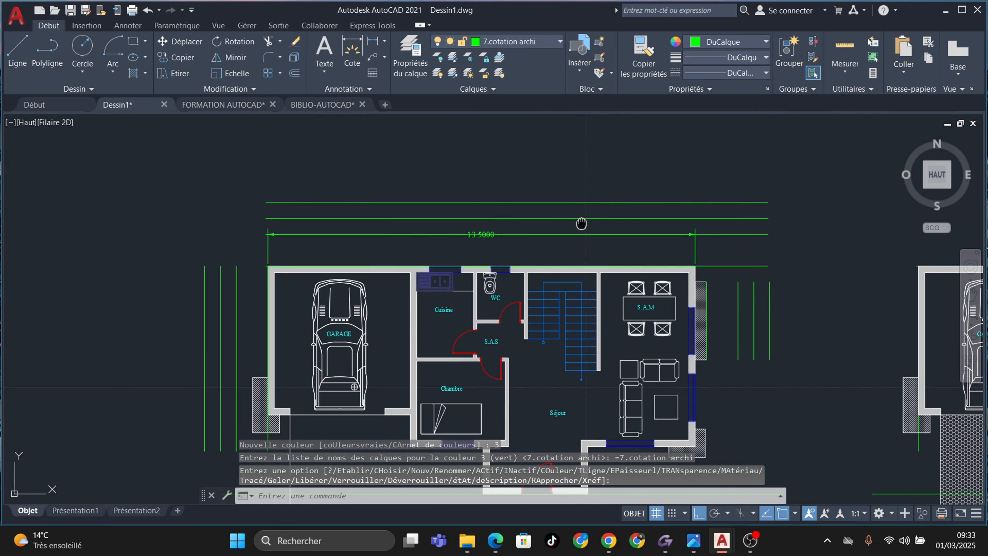
mouse_move(581, 228)
middle_mouse_down()
mouse_move(590, 181)
mouse_move(584, 193)
middle_mouse_up()
scroll(685, 181, "up", 3)
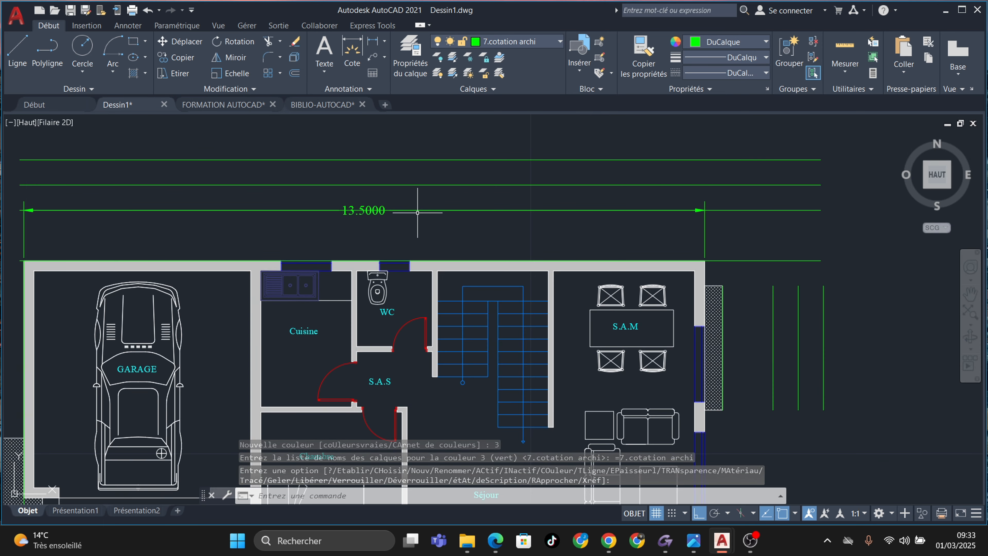
scroll(358, 206, "up", 4)
scroll(357, 207, "down", 6)
middle_click_drag(357, 206, 377, 196)
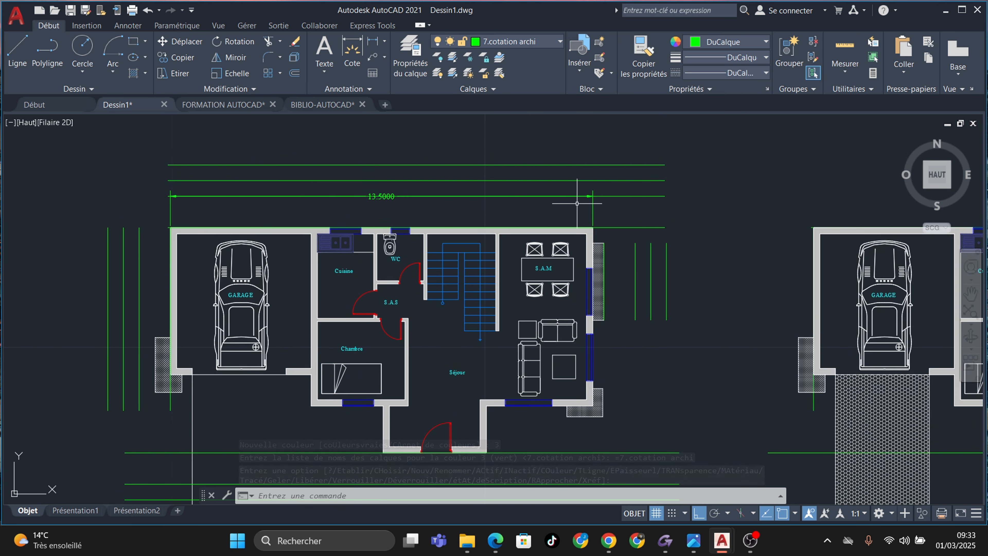
scroll(583, 205, "up", 2)
scroll(559, 205, "down", 2)
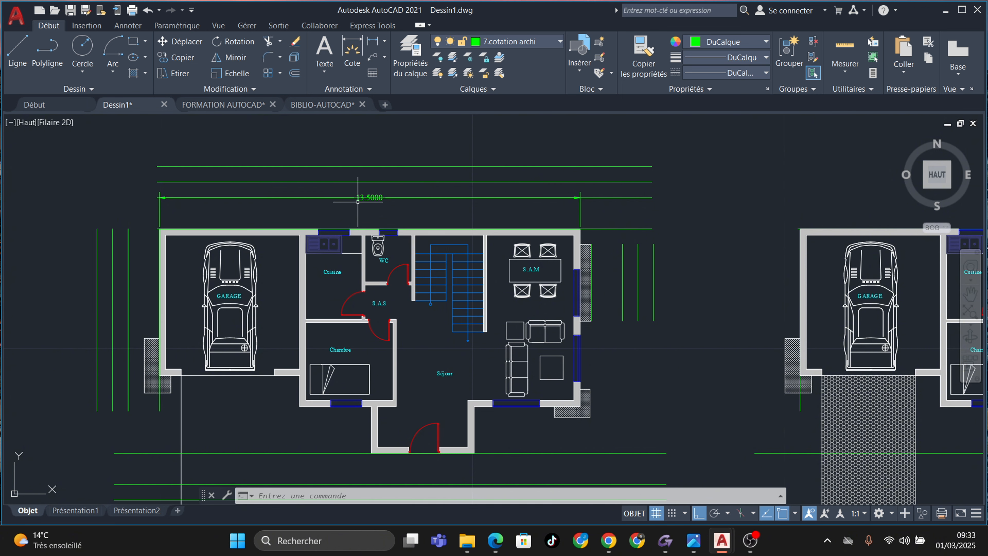
scroll(367, 199, "down", 2)
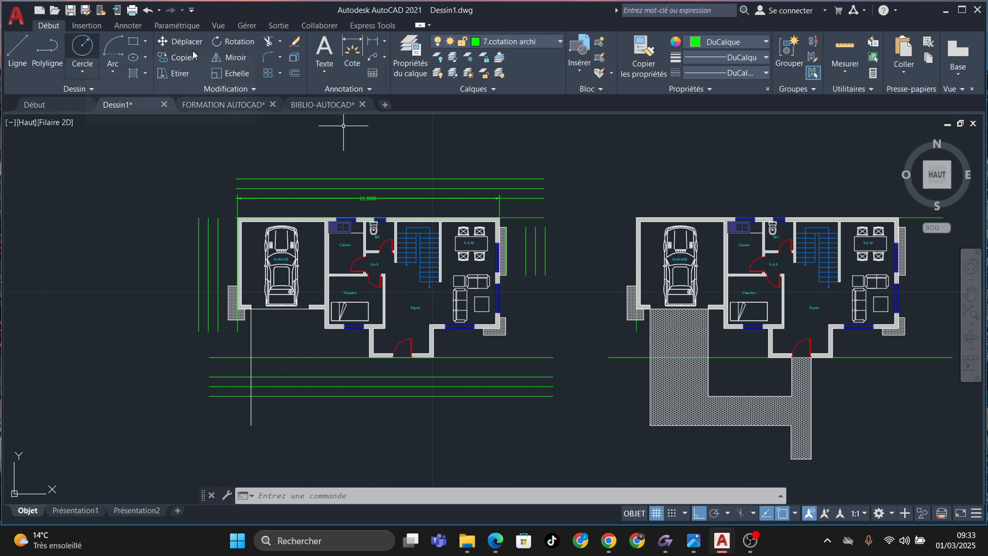
Add a linear dimension from the building's northeast outer corner to the near edge of the first east window, placed on the nearest east reference line
left_click(125, 27)
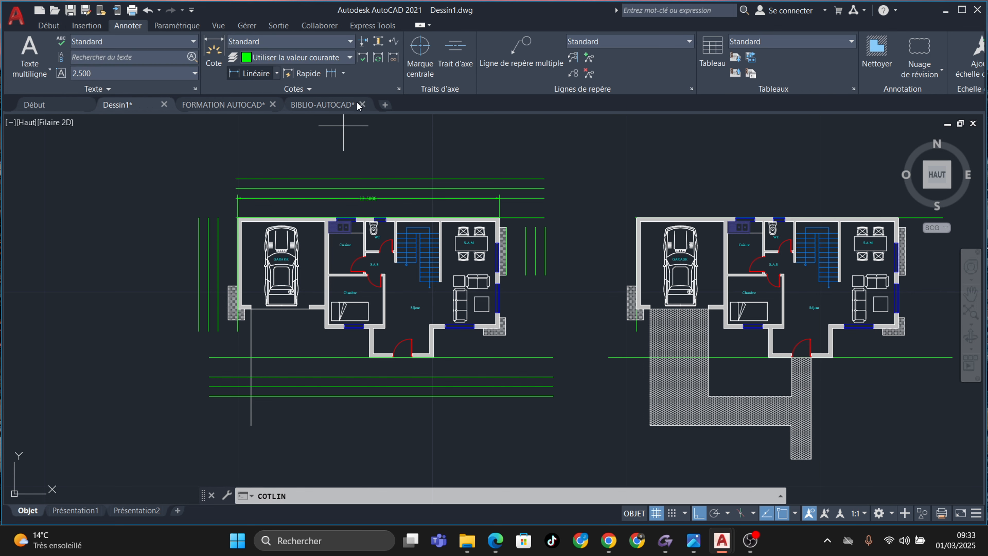
scroll(506, 218, "up", 8)
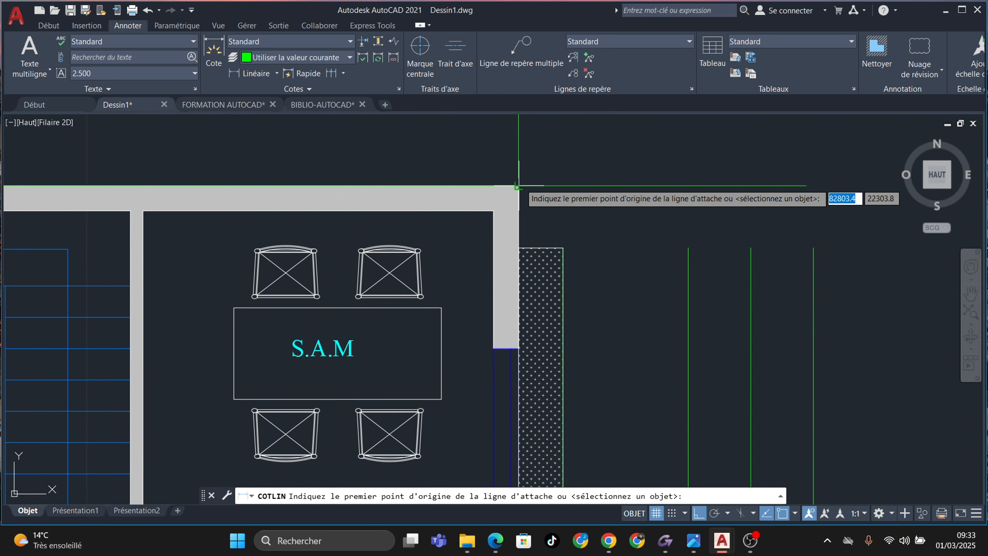
left_click(519, 186)
scroll(551, 303, "down", 3)
middle_click_drag(551, 303, 542, 147)
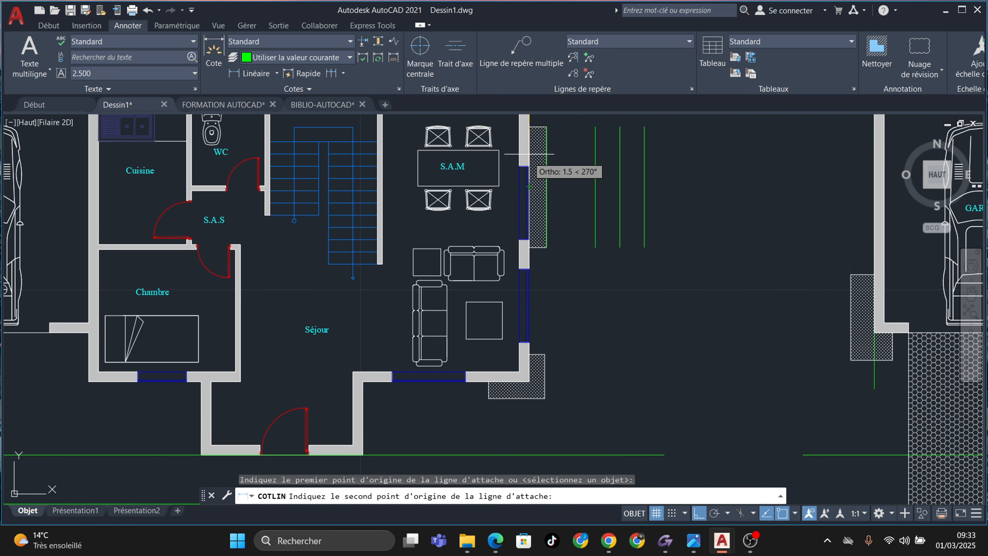
scroll(530, 154, "up", 5)
left_click(507, 208)
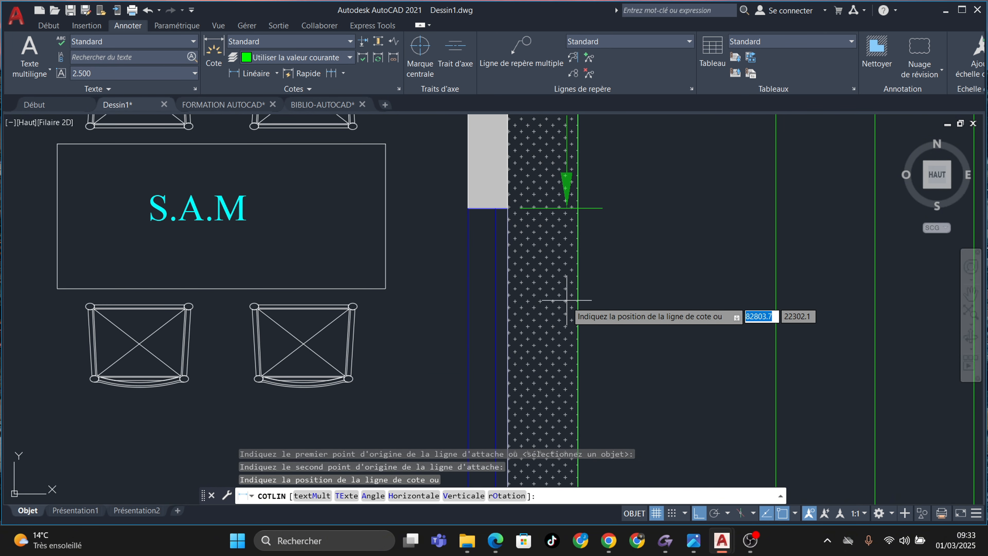
scroll(567, 300, "down", 2)
scroll(696, 232, "down", 6)
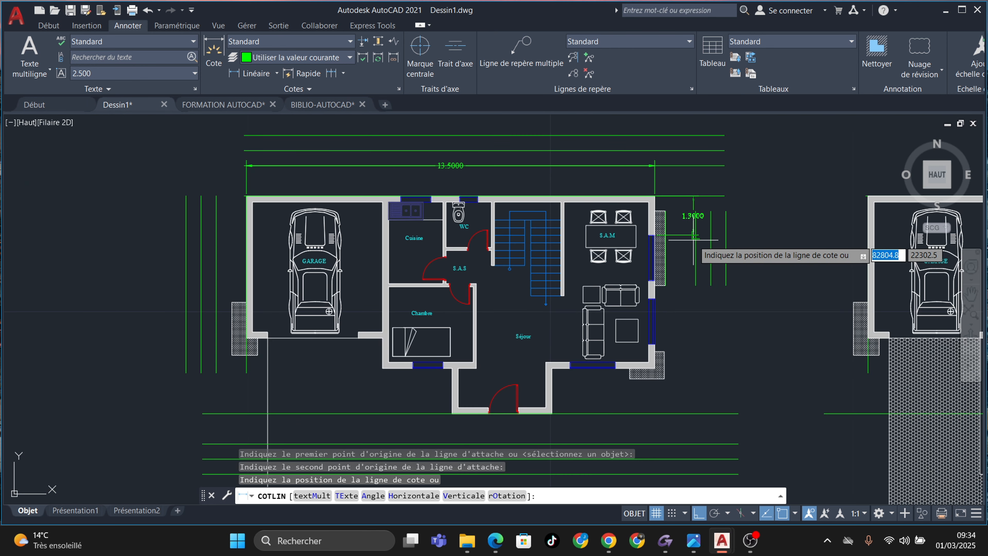
left_click(695, 233)
Continue the east dimension chain southward across both windows and the wall between them to the porch's southeast corner, and finish the command
scroll(684, 220, "up", 6)
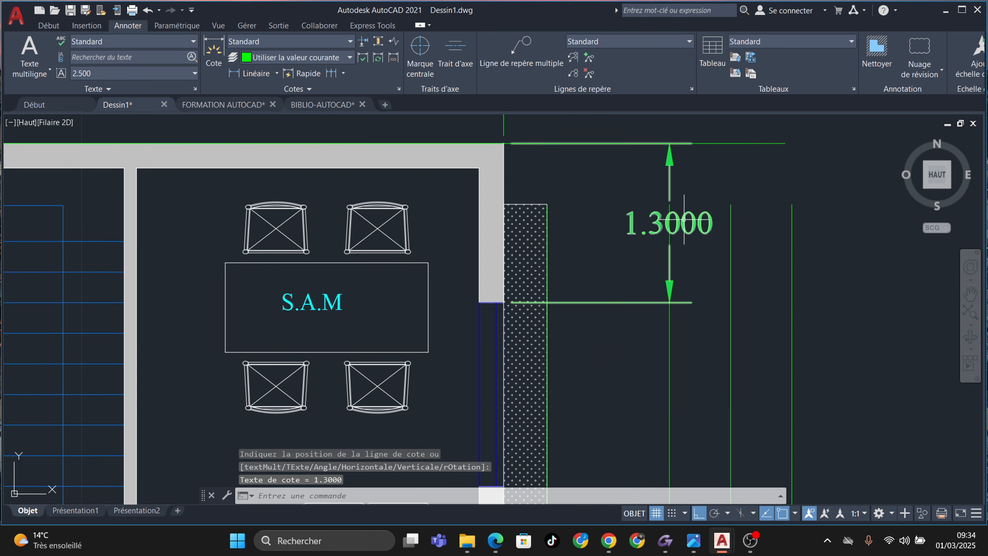
scroll(680, 229, "down", 4)
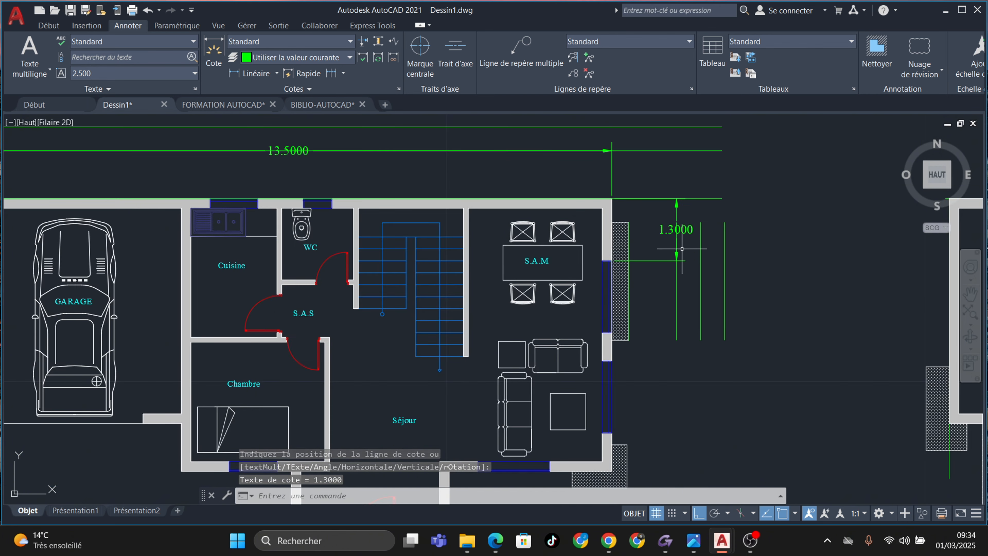
left_click(332, 74)
scroll(619, 335, "up", 2)
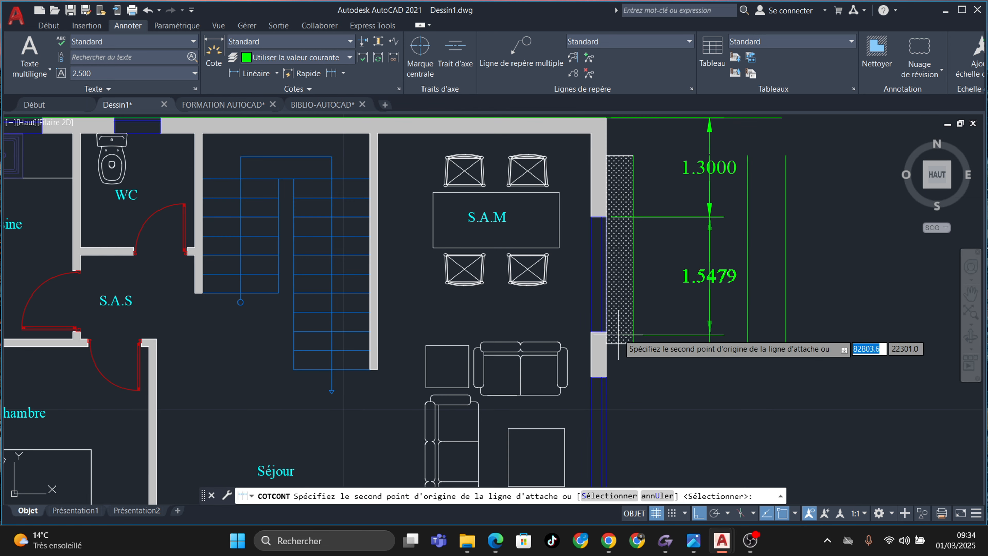
left_click(606, 331)
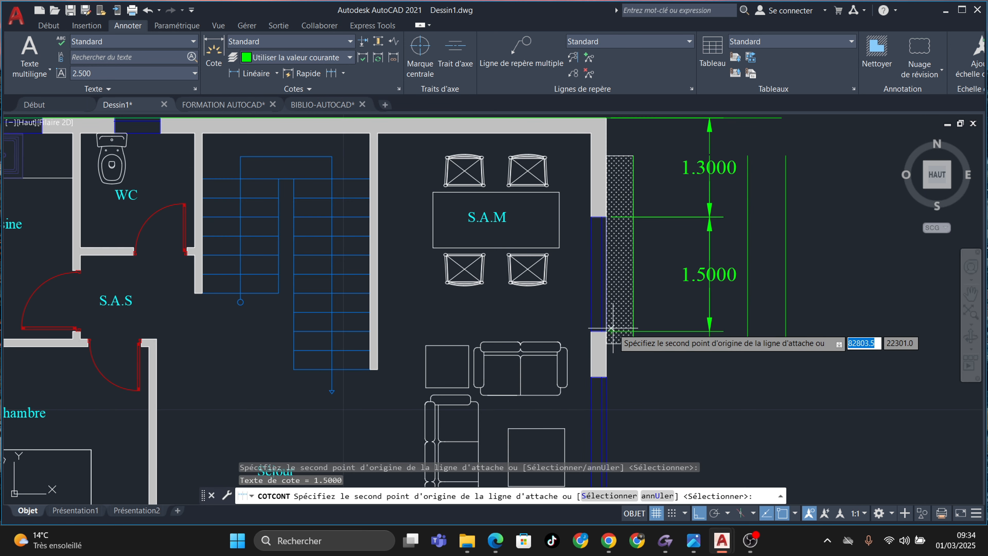
left_click(607, 376)
scroll(622, 362, "down", 3)
scroll(625, 350, "up", 2)
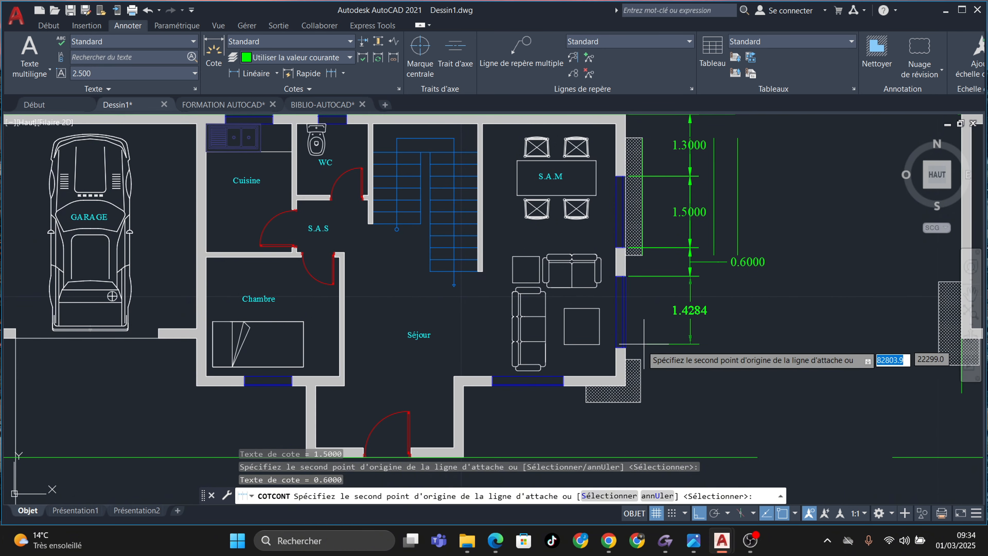
left_click(625, 347)
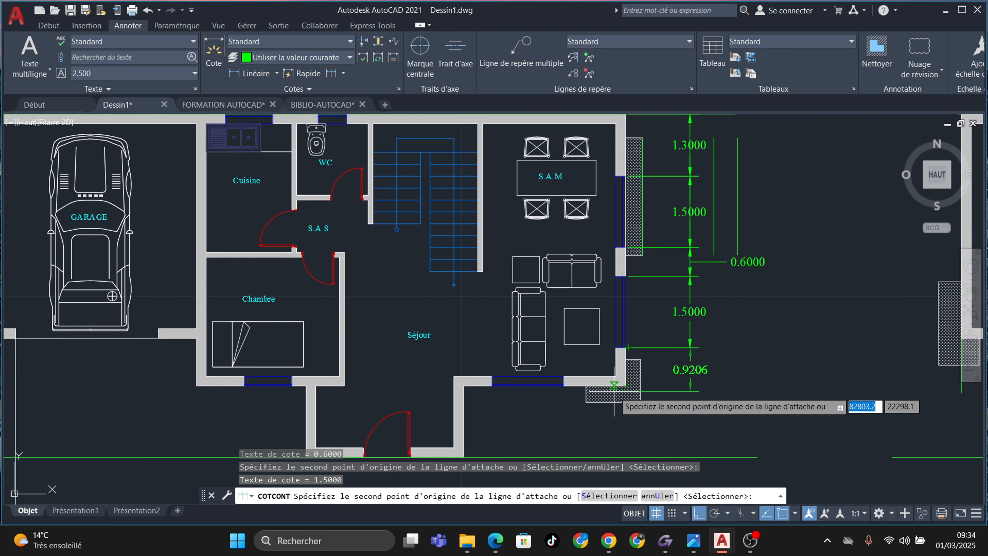
middle_click_drag(576, 393, 568, 334)
left_click(456, 397)
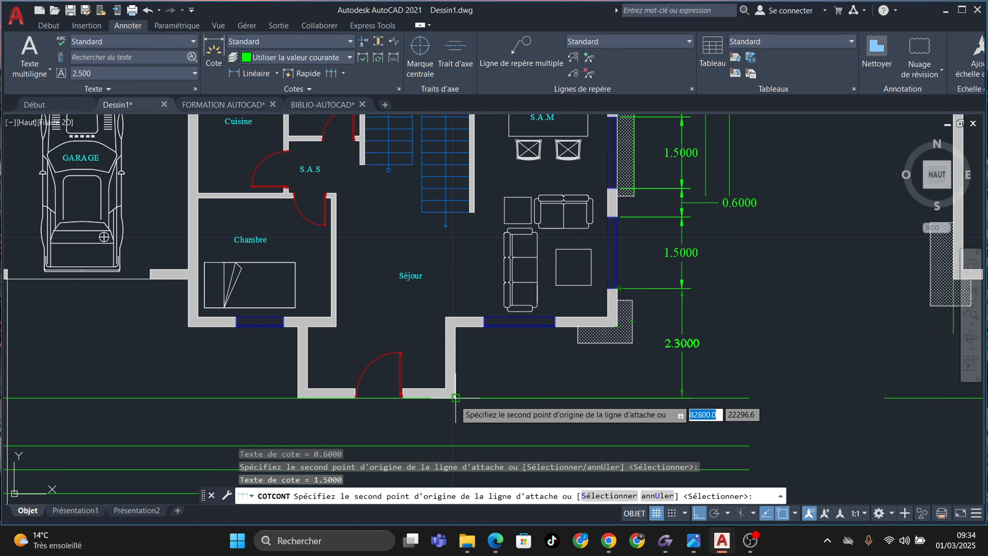
key("Escape")
Modify the Standard dimension style, setting the vertical text position to Au-dessus
middle_click_drag(700, 344, 689, 429)
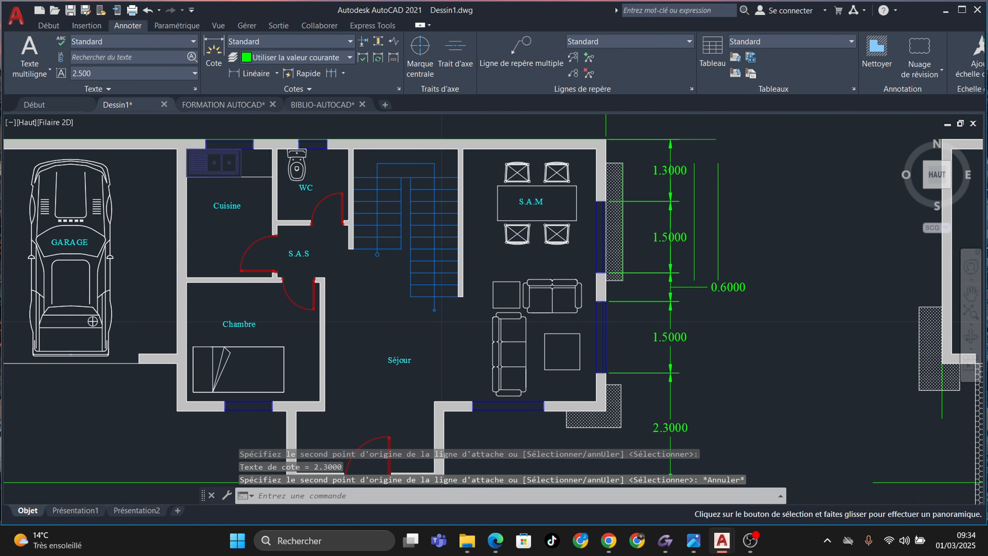
middle_click_drag(697, 225, 696, 258)
scroll(672, 223, "up", 2)
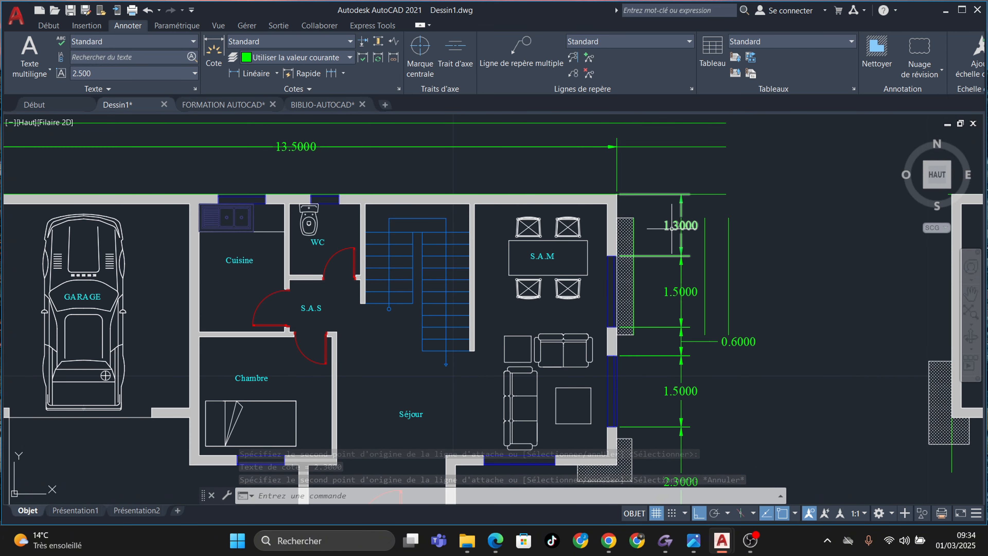
scroll(673, 226, "up", 2)
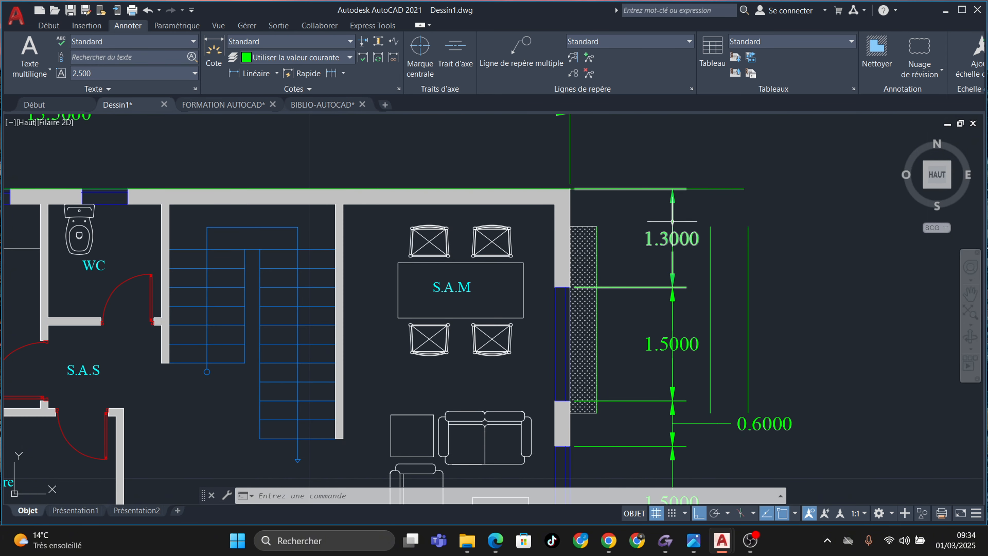
left_click(400, 89)
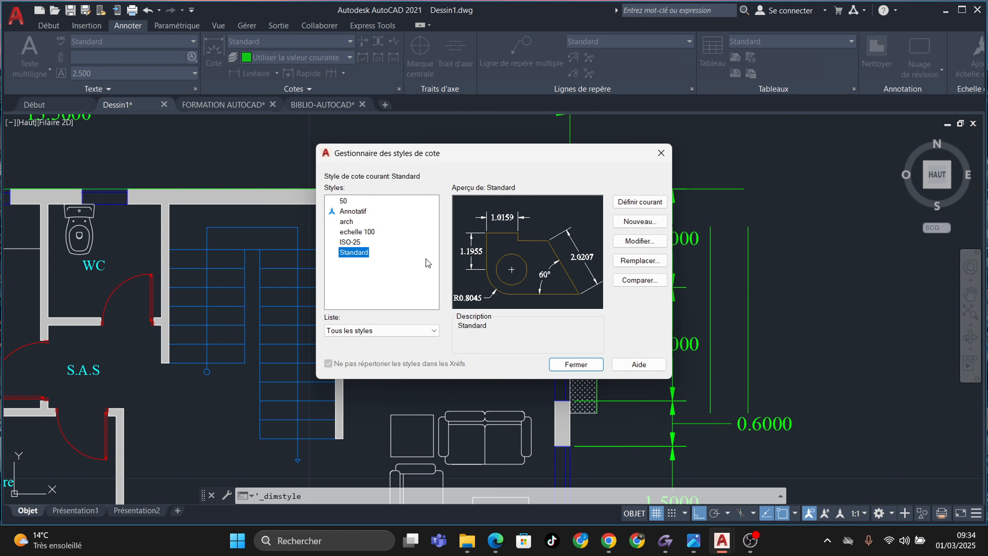
left_click(650, 243)
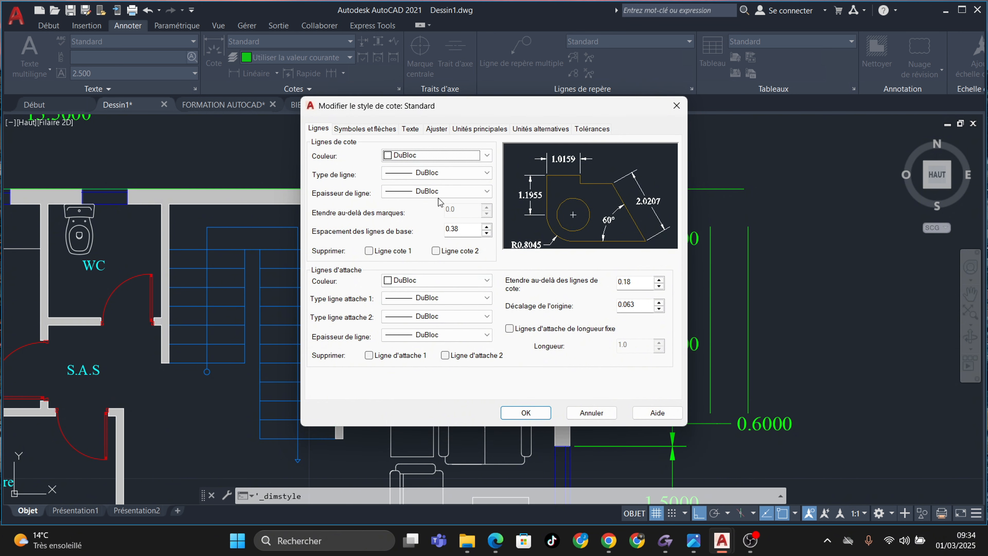
left_click(411, 130)
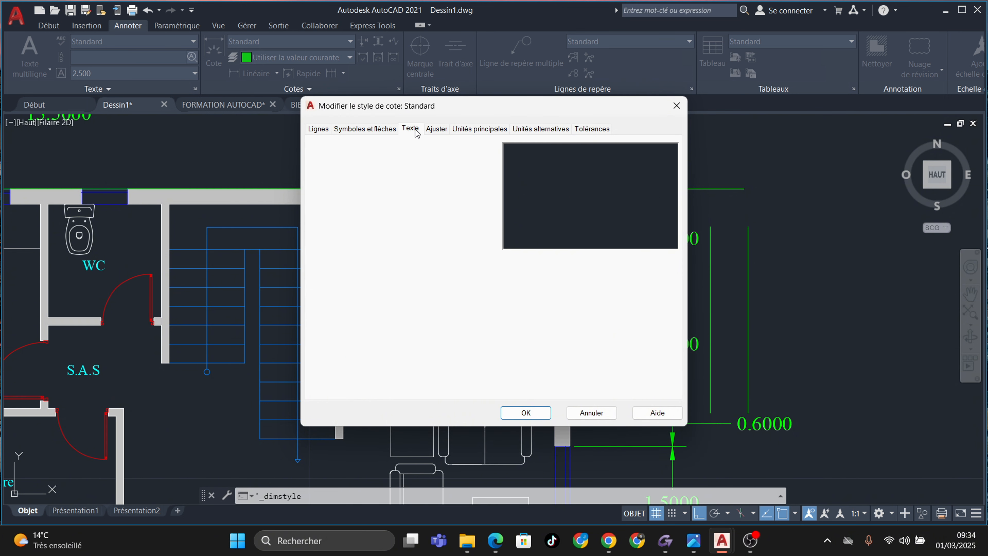
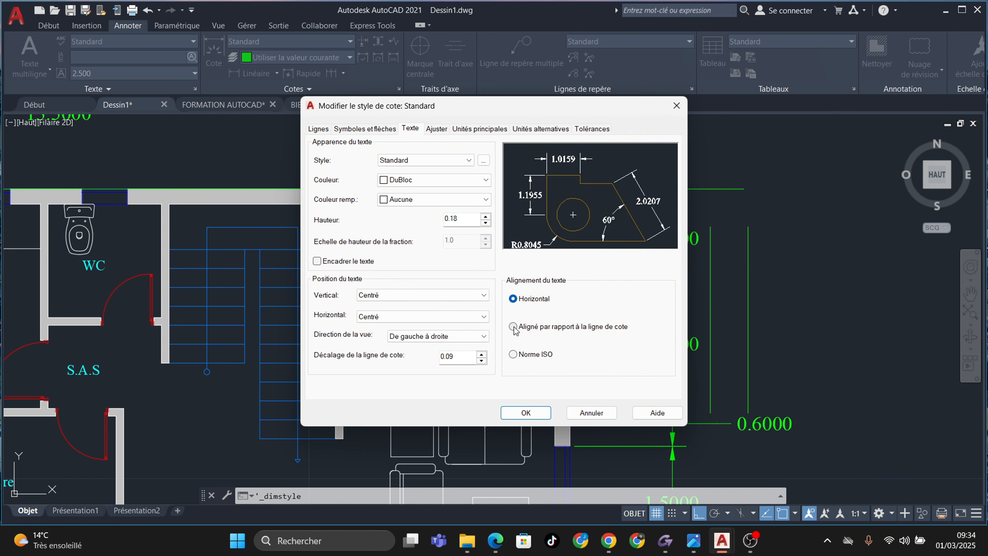
left_click(482, 300)
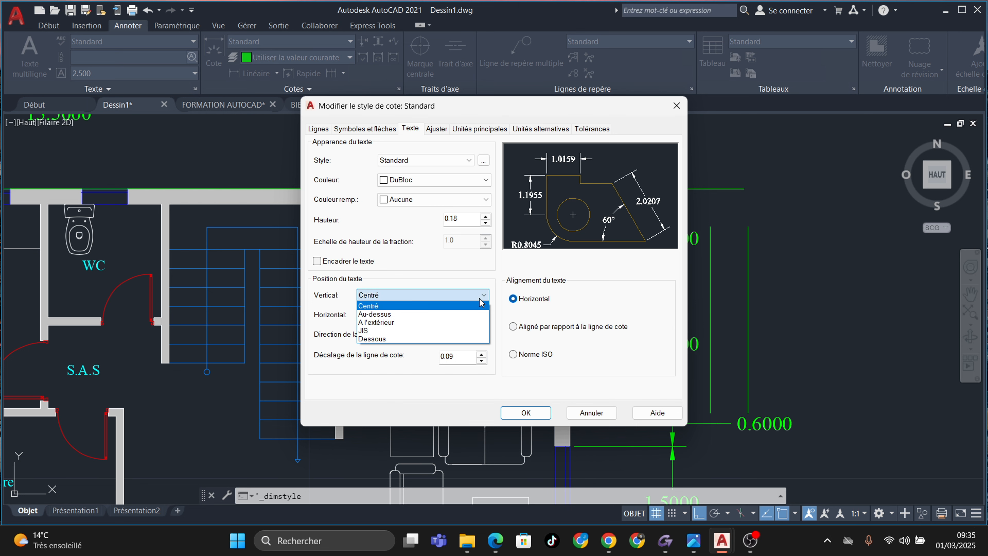
left_click(460, 314)
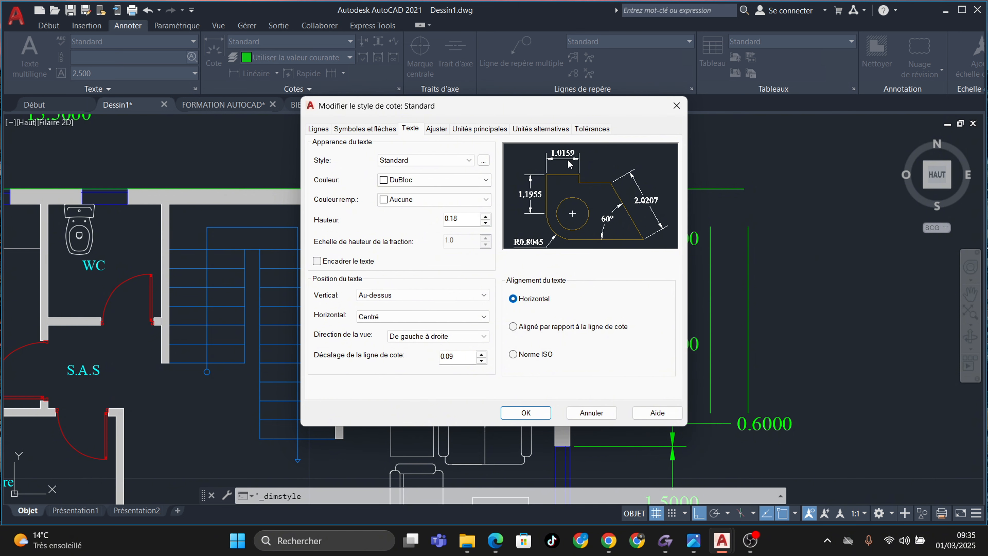
Set Standard's vertical text position to A l'extérieur and its alignment to Aligné par rapport à la ligne de cote, and apply the style changes
left_click(400, 315)
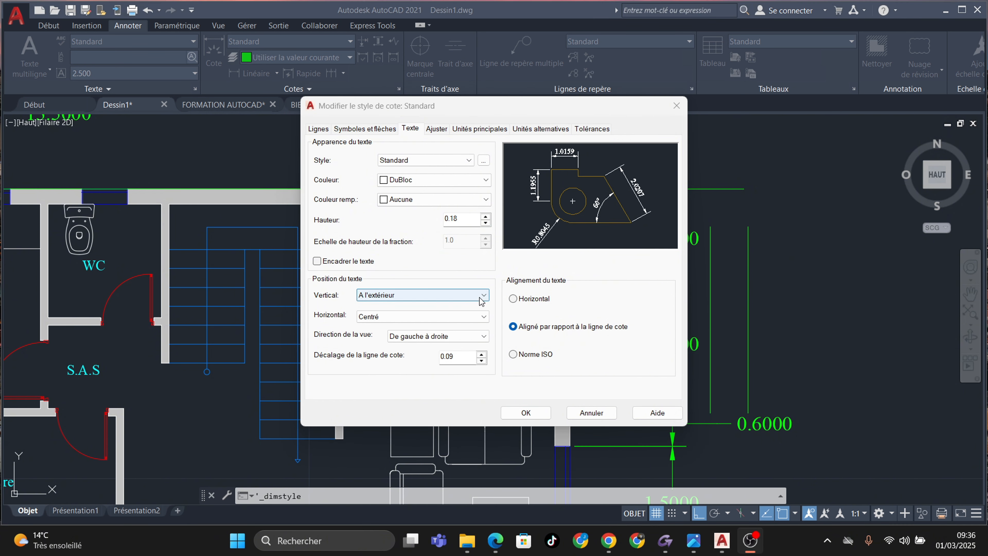
left_click(482, 295)
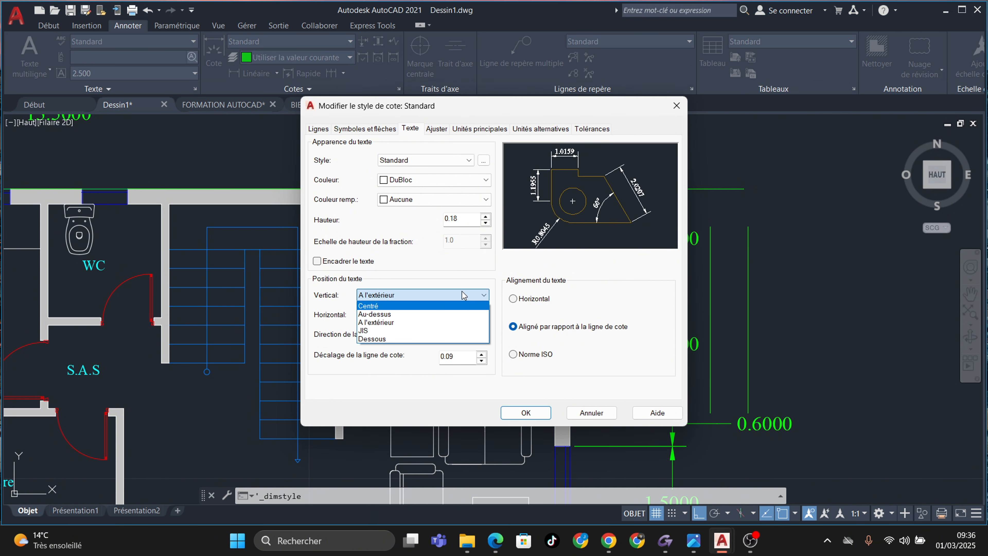
left_click(455, 322)
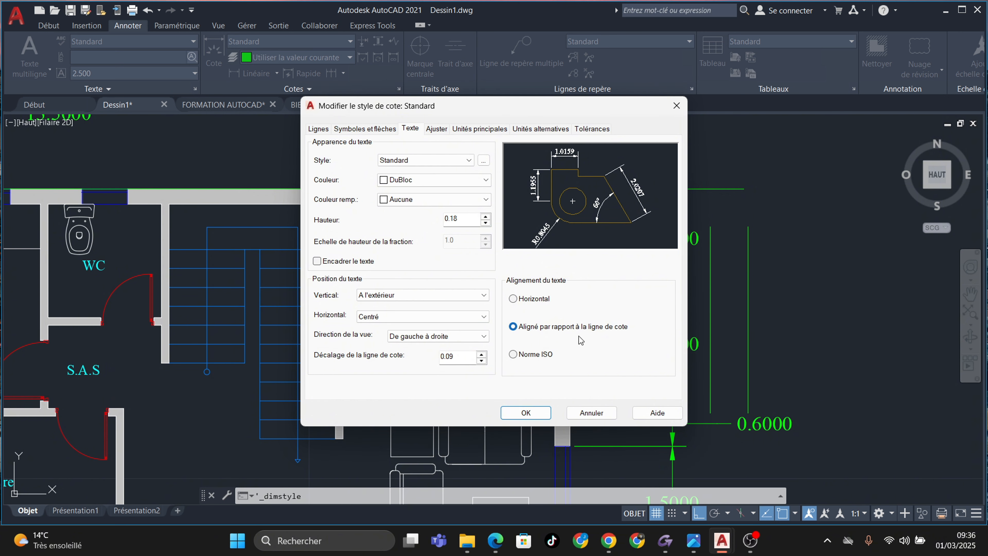
left_click(527, 413)
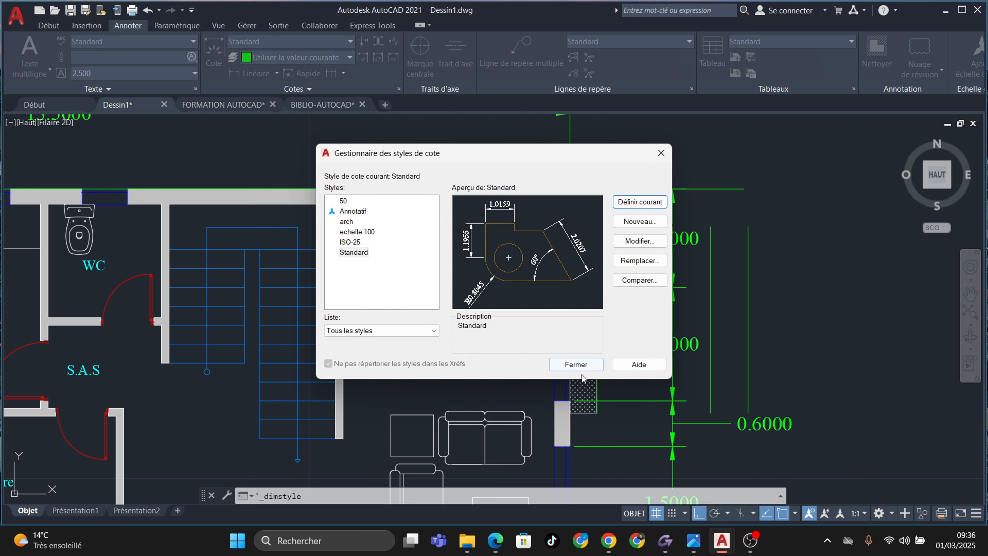
left_click(578, 366)
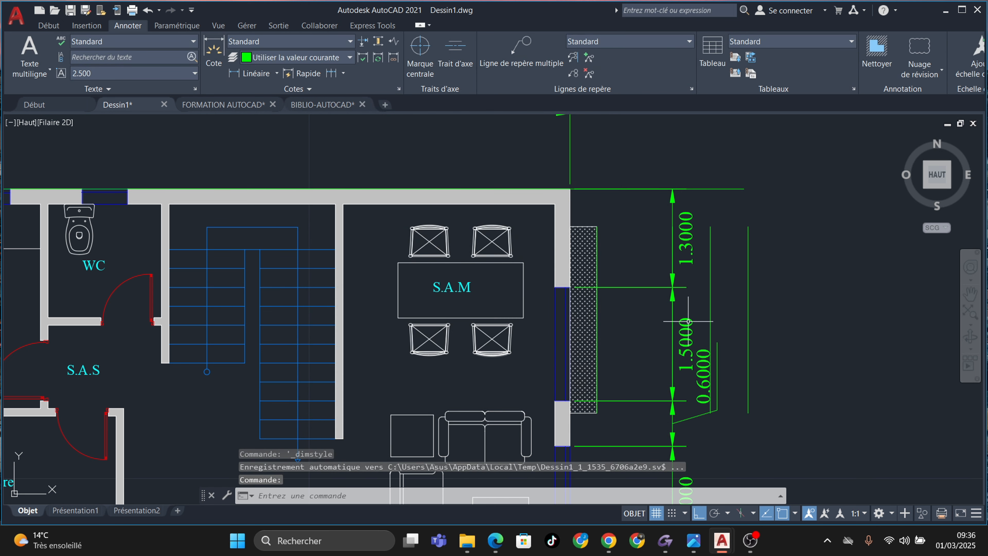
Set the Standard dimension style's text alignment to Norme ISO and apply the change to the drawing
scroll(688, 321, "down", 2)
scroll(540, 338, "down", 3)
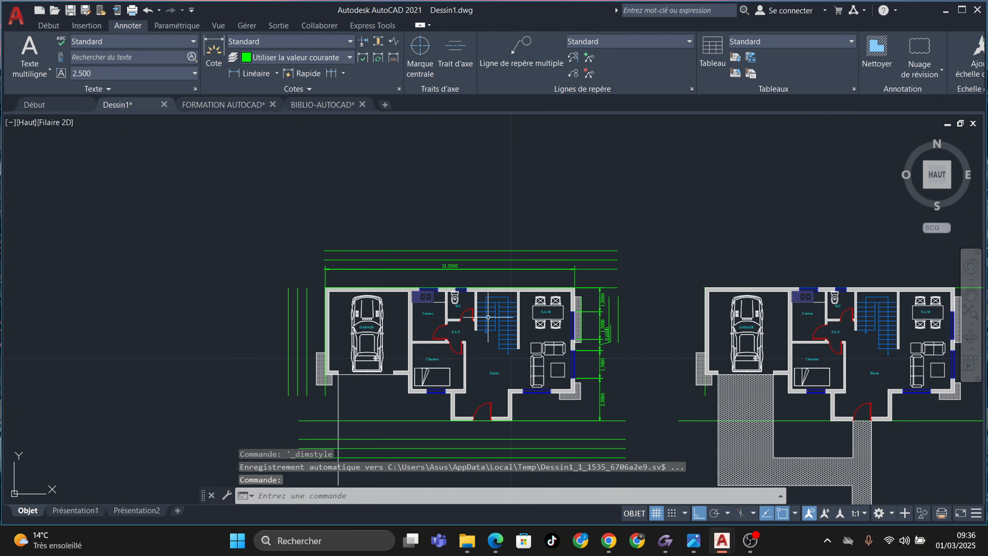
scroll(388, 335, "up", 3)
scroll(559, 272, "down", 2)
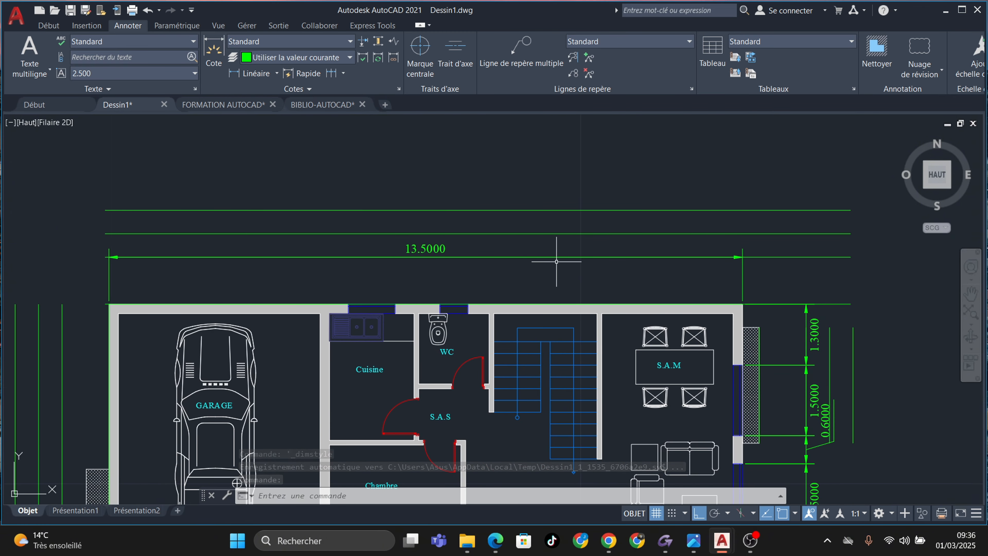
scroll(772, 318, "up", 5)
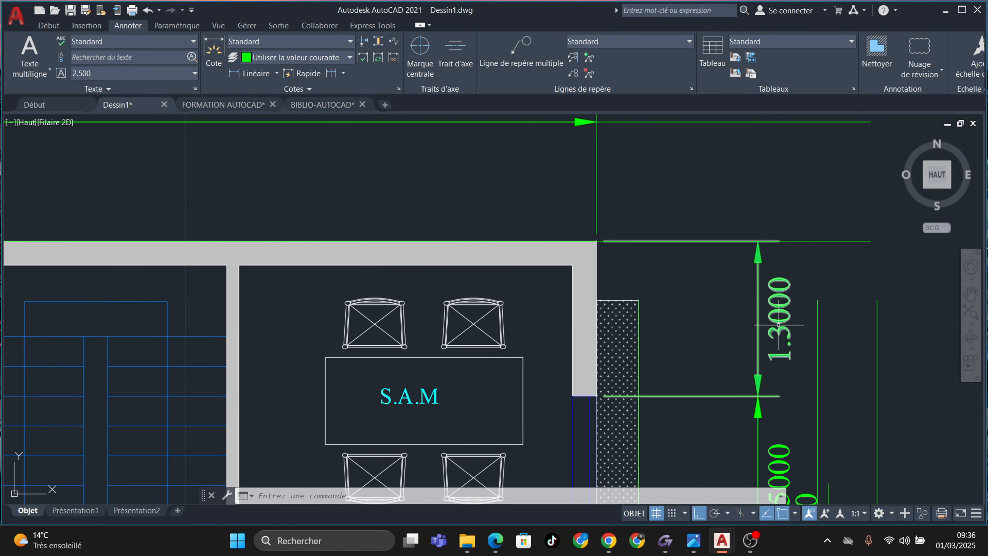
scroll(746, 321, "down", 2)
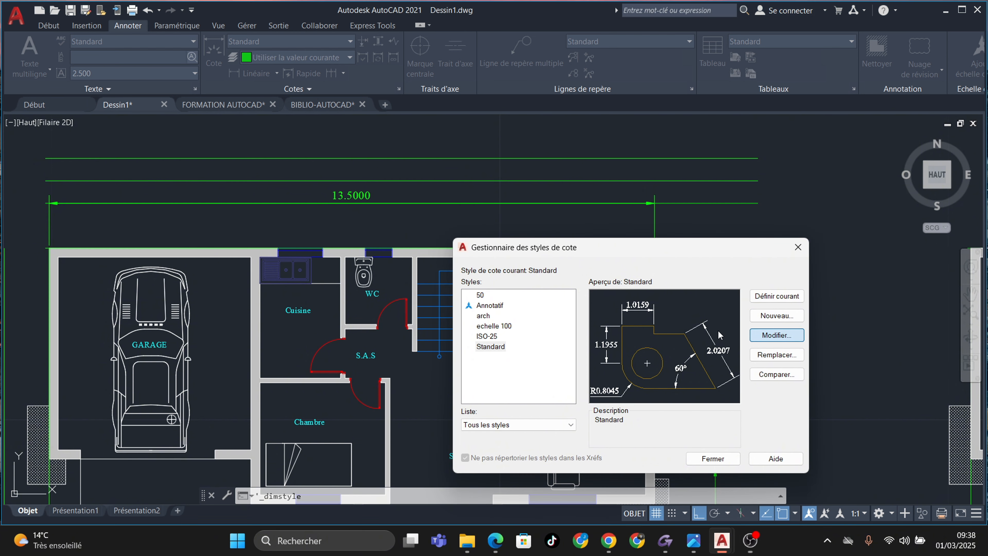
left_click(775, 336)
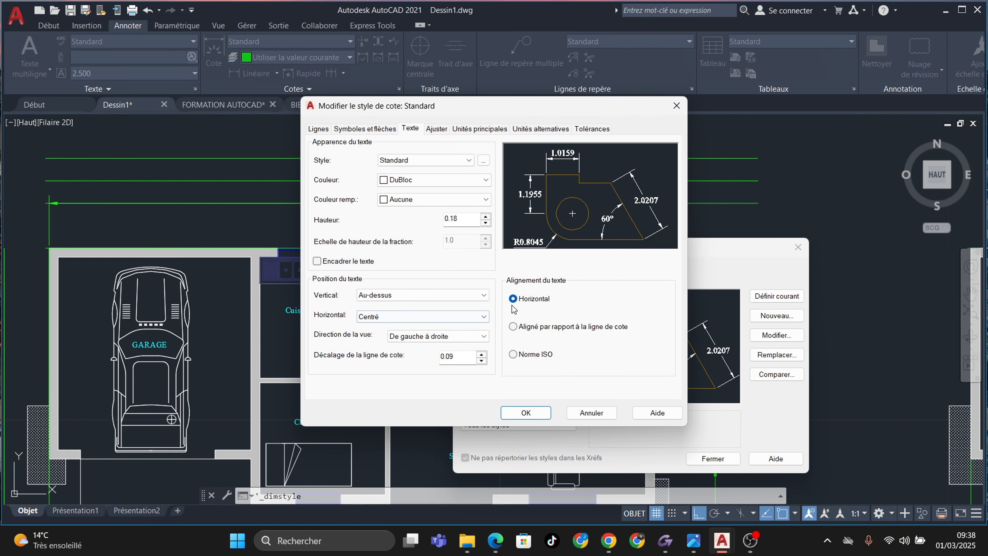
left_click(514, 354)
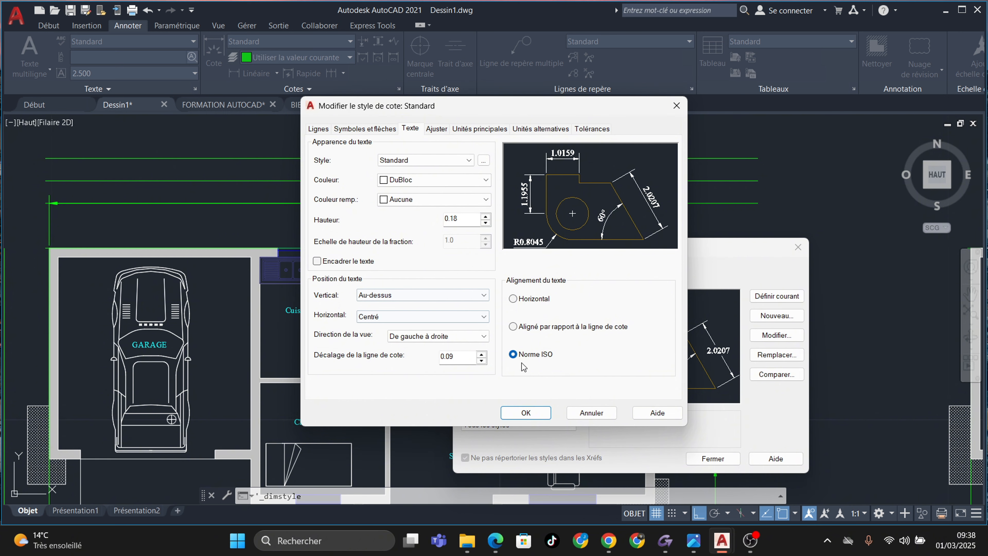
left_click(526, 413)
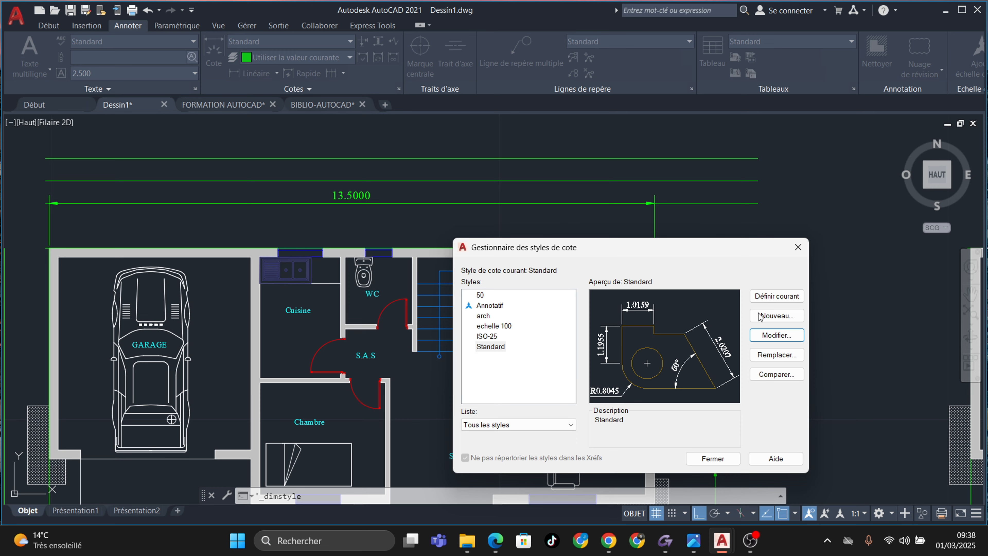
left_click(713, 459)
Examine the text orientation and placement of the east dimension chain and the overall north dimension
scroll(705, 360, "up", 4)
scroll(705, 361, "down", 4)
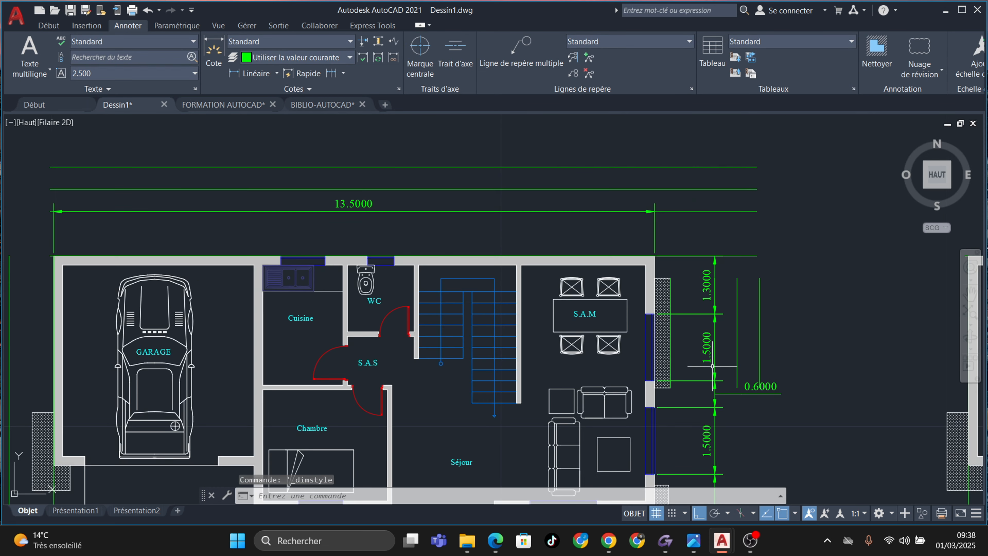
middle_click_drag(711, 362, 715, 331)
scroll(716, 258, "up", 4)
middle_click_drag(698, 256, 689, 302)
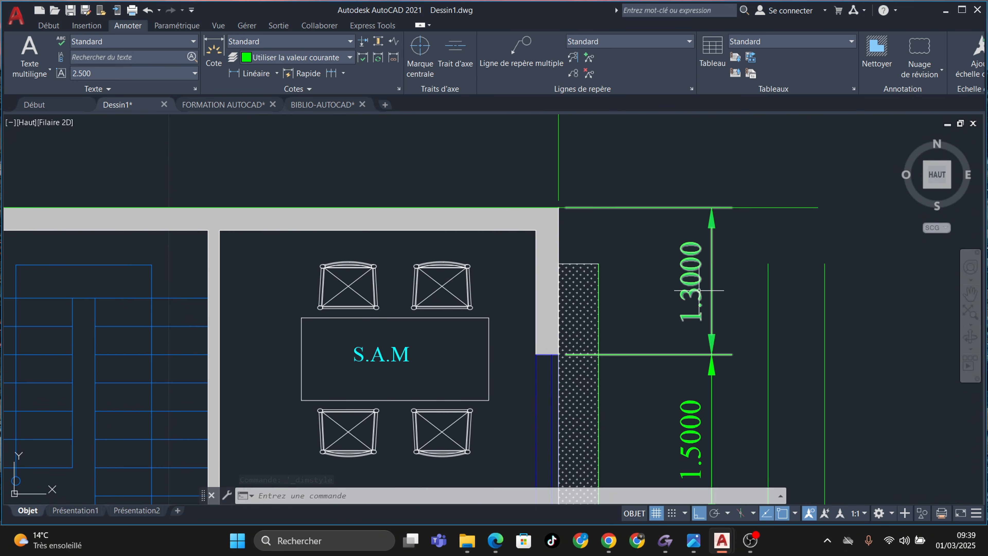
scroll(699, 290, "down", 5)
mouse_move(404, 265)
middle_mouse_down()
mouse_move(540, 310)
mouse_move(566, 282)
middle_mouse_up()
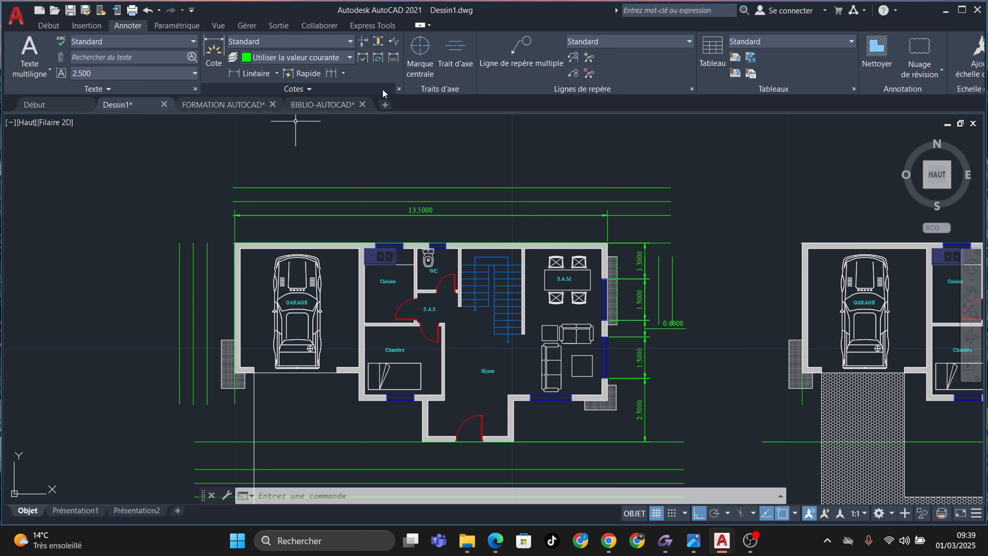
Set the linear dimension precision of the Standard style's primary units to 0.0 and apply the change
left_click(398, 90)
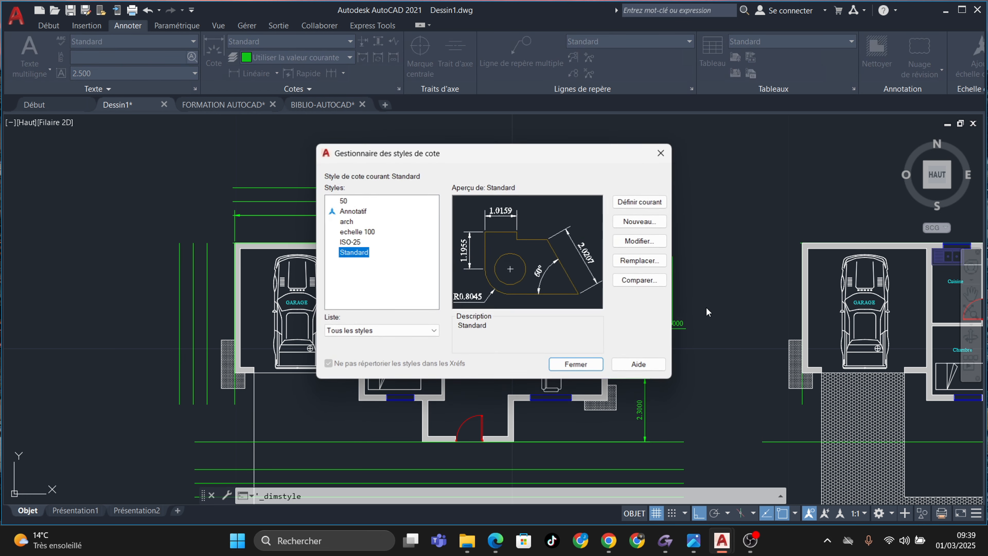
left_click(637, 241)
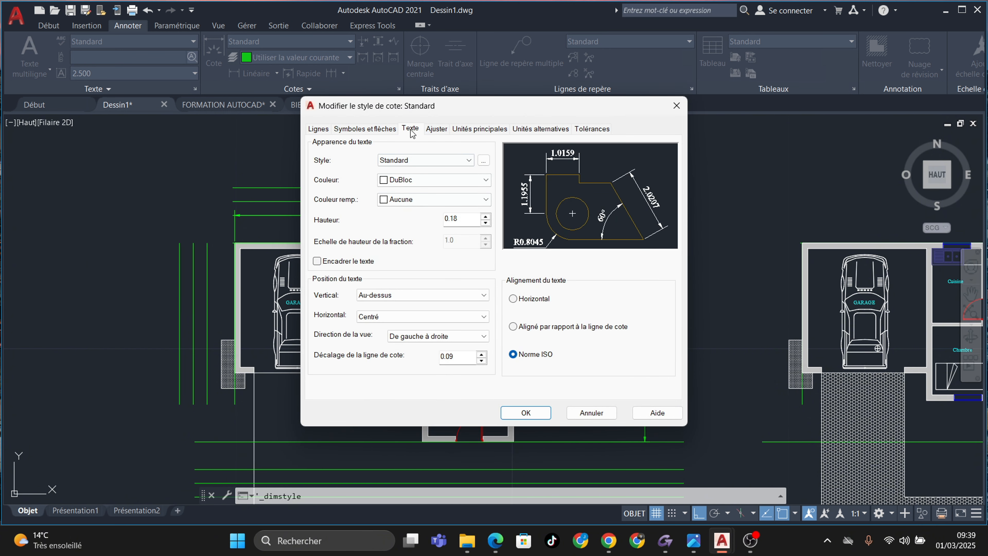
left_click(466, 129)
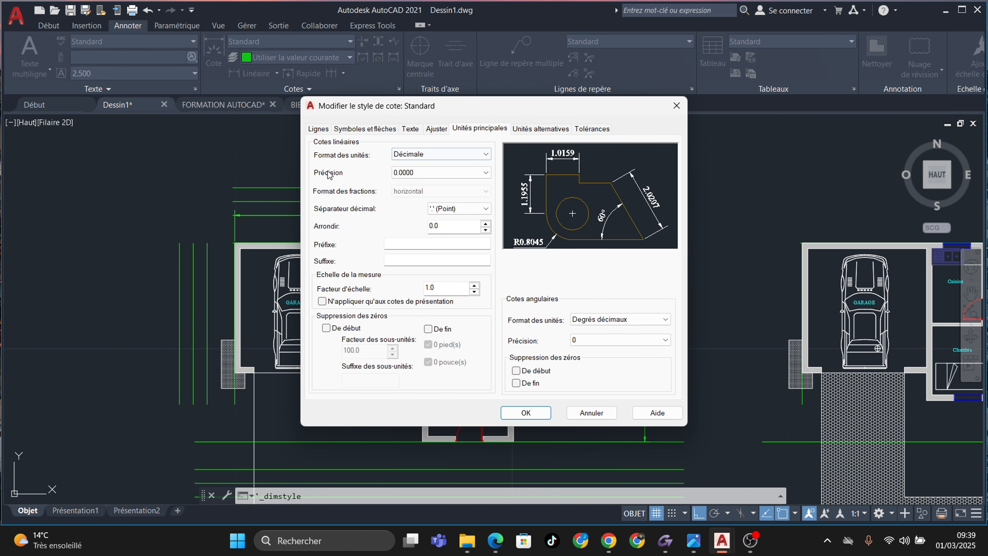
left_click(446, 173)
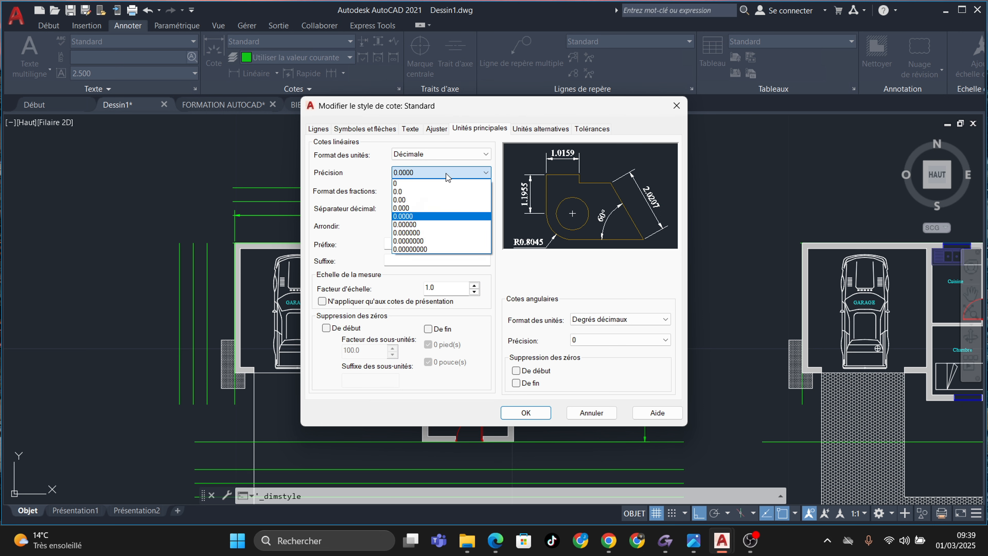
left_click(442, 192)
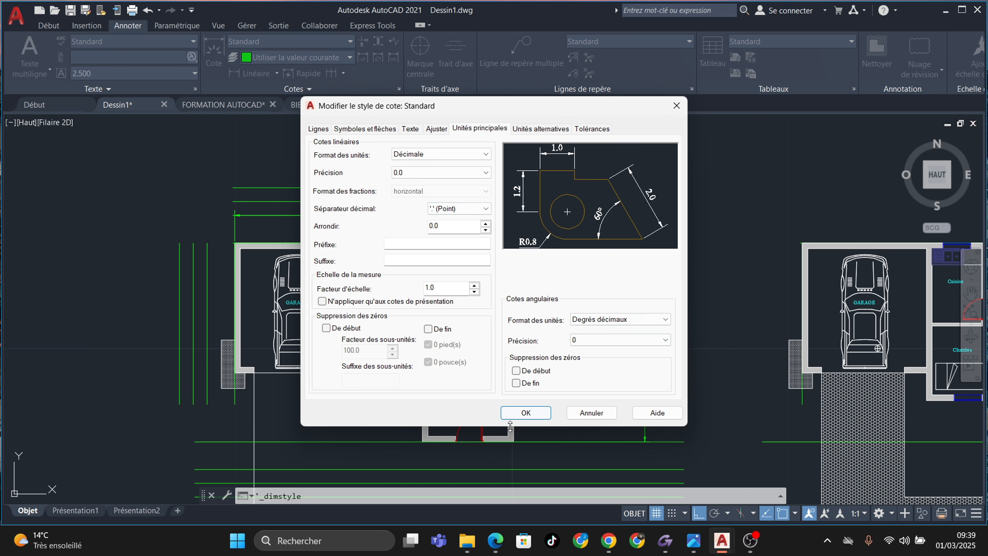
left_click(527, 413)
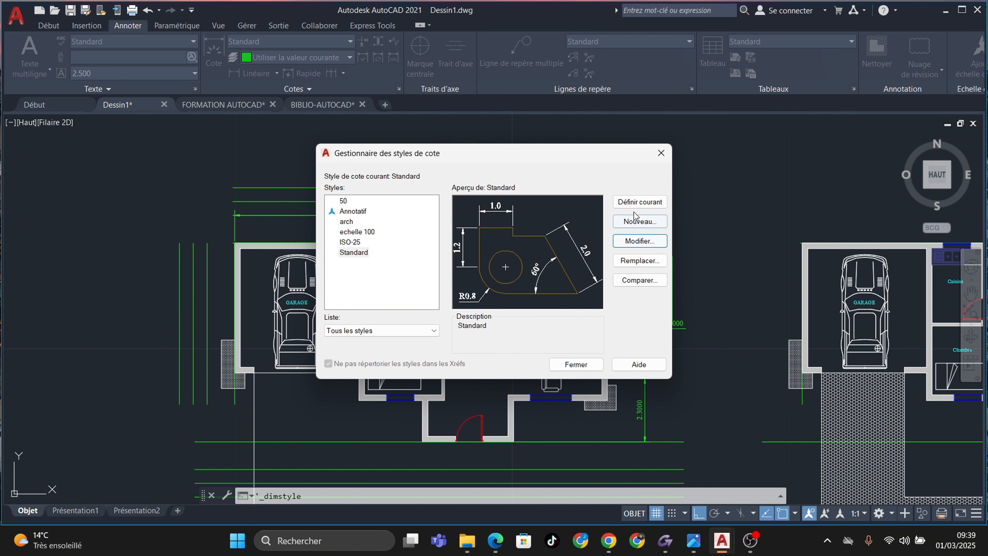
left_click(576, 364)
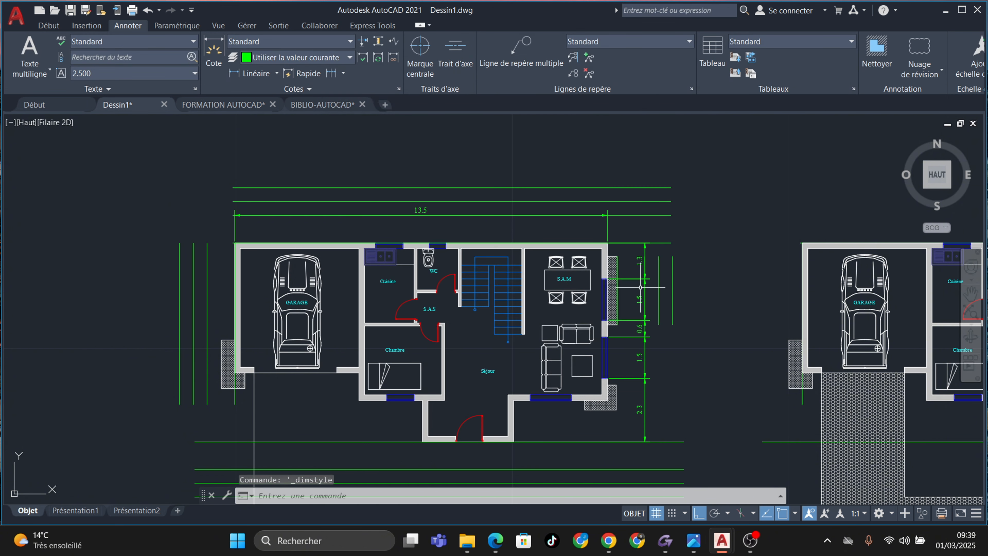
Set the Standard dimension style's text height to 0.15 and apply the change
scroll(649, 290, "up", 5)
scroll(649, 290, "down", 6)
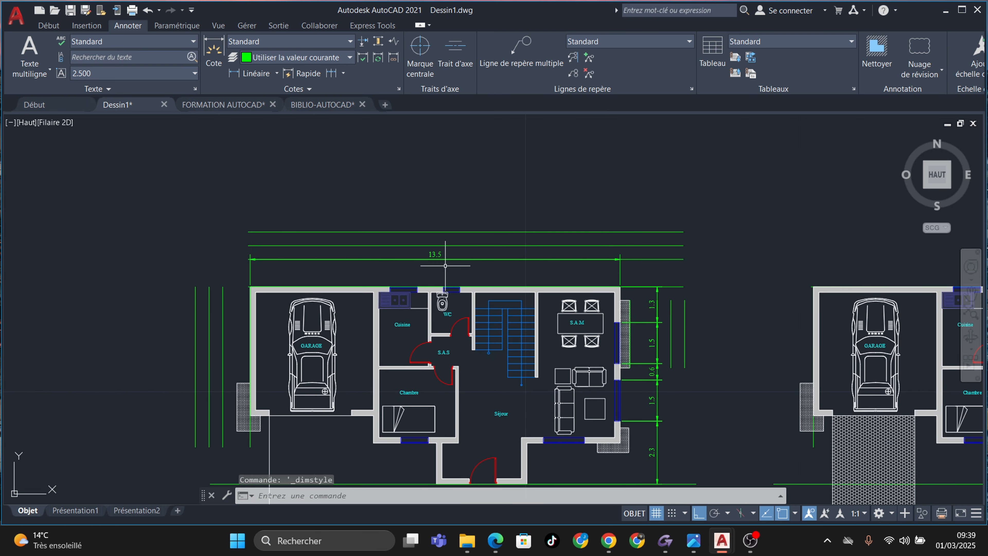
scroll(439, 245, "up", 6)
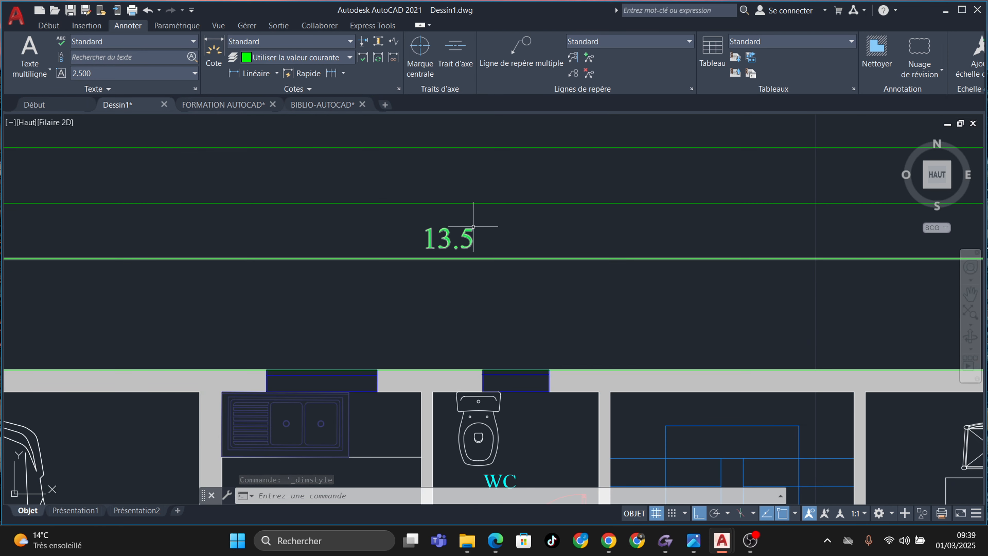
scroll(473, 242, "down", 4)
left_click(399, 89)
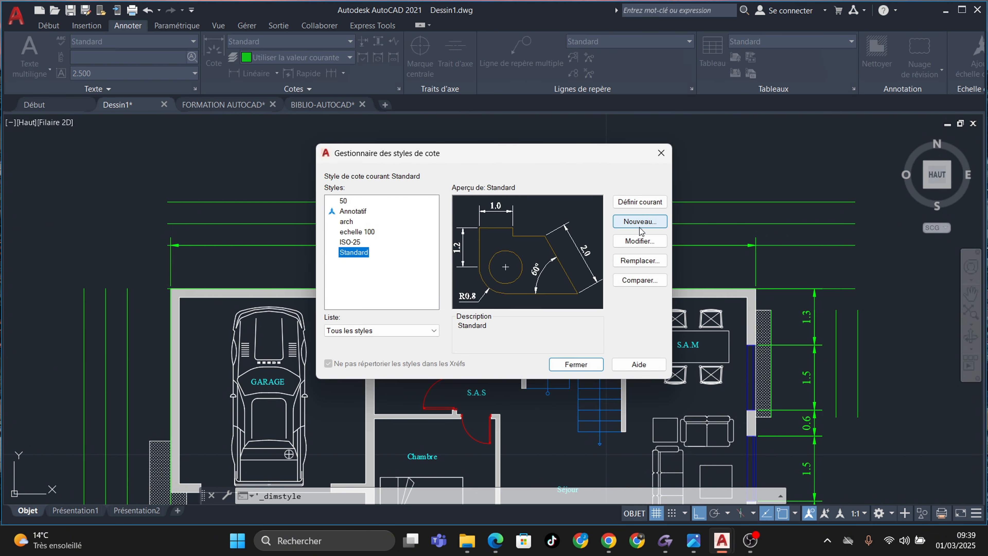
left_click(640, 241)
left_click(407, 131)
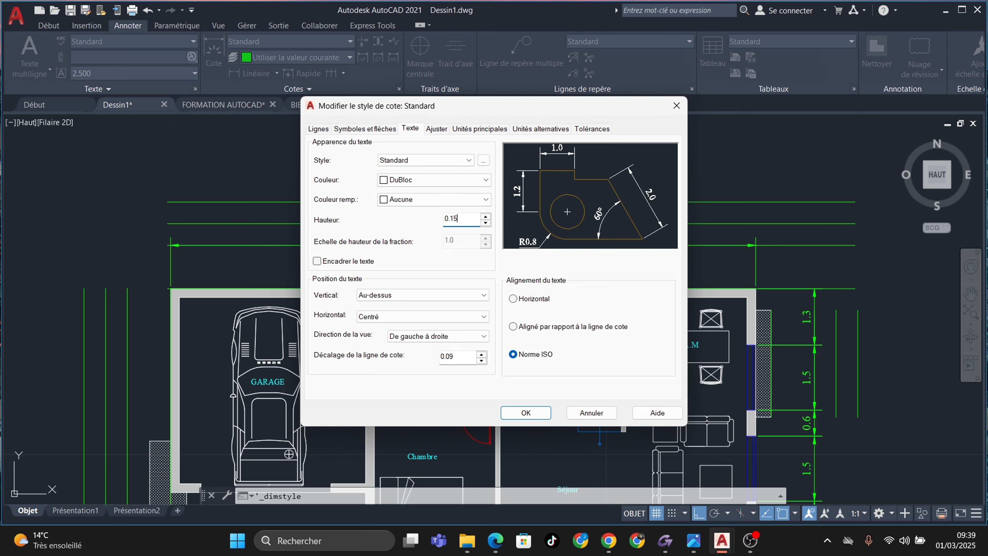
left_click(525, 414)
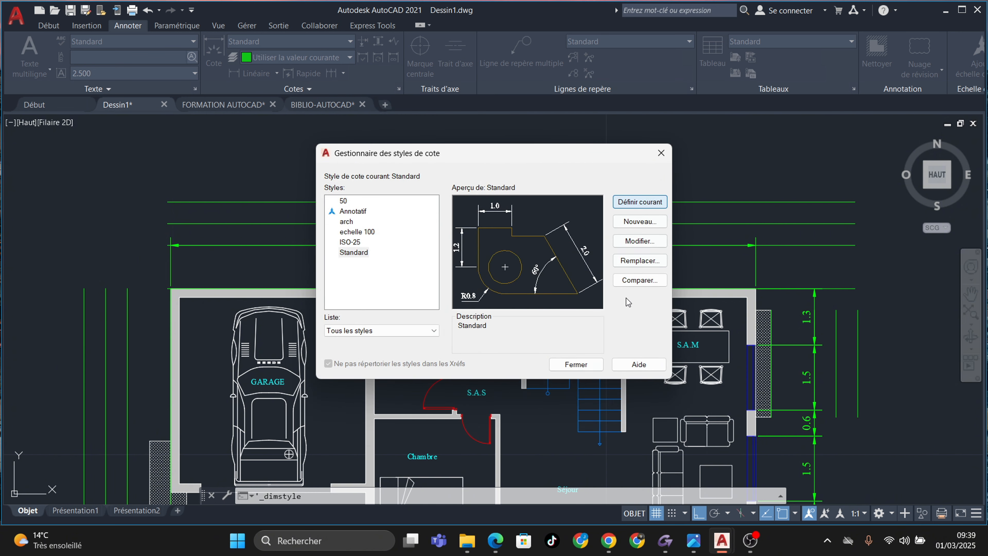
left_click(576, 364)
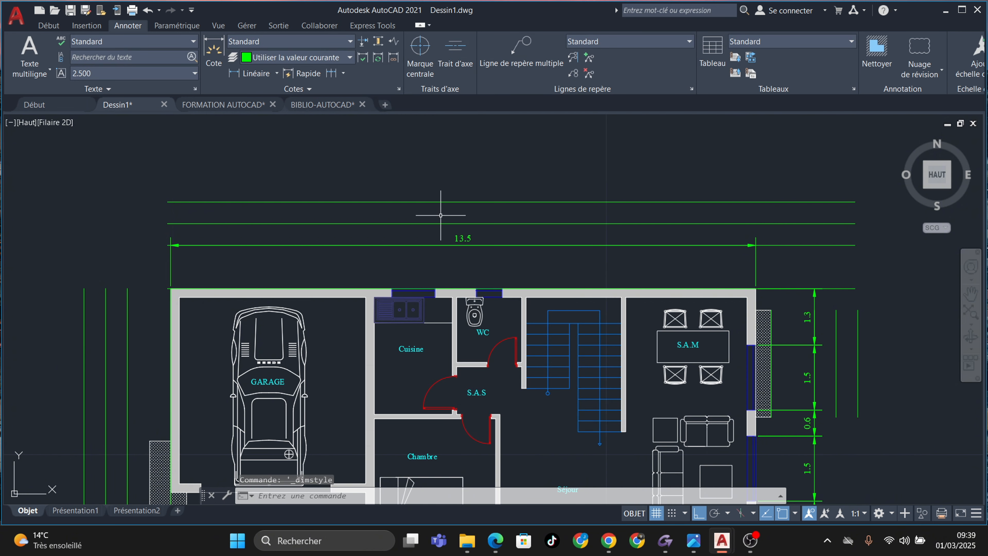
Examine the overall north dimension's text, arrowhead and extension line at the building's northeast corner
scroll(440, 215, "up", 5)
scroll(447, 214, "down", 8)
scroll(453, 331, "up", 5)
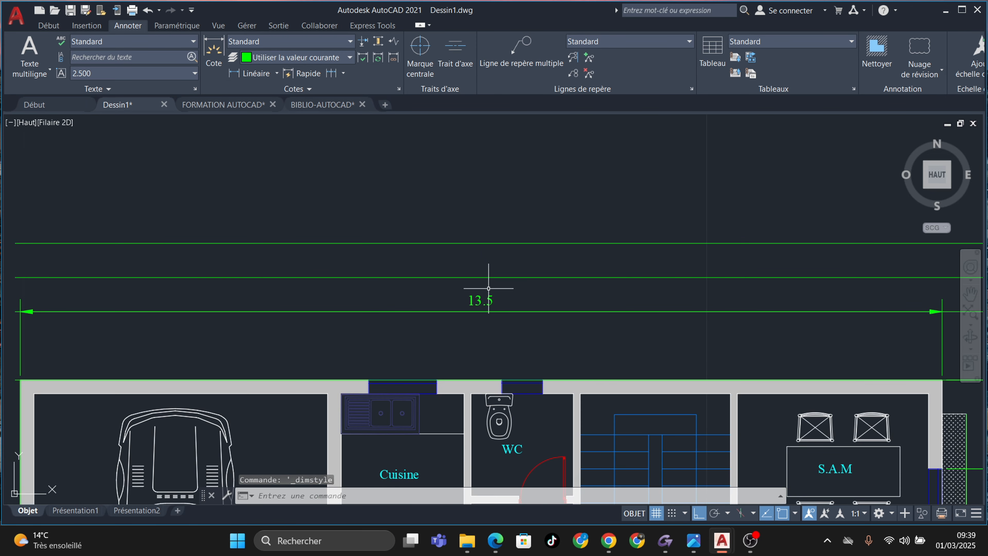
middle_click_drag(522, 311, 452, 301)
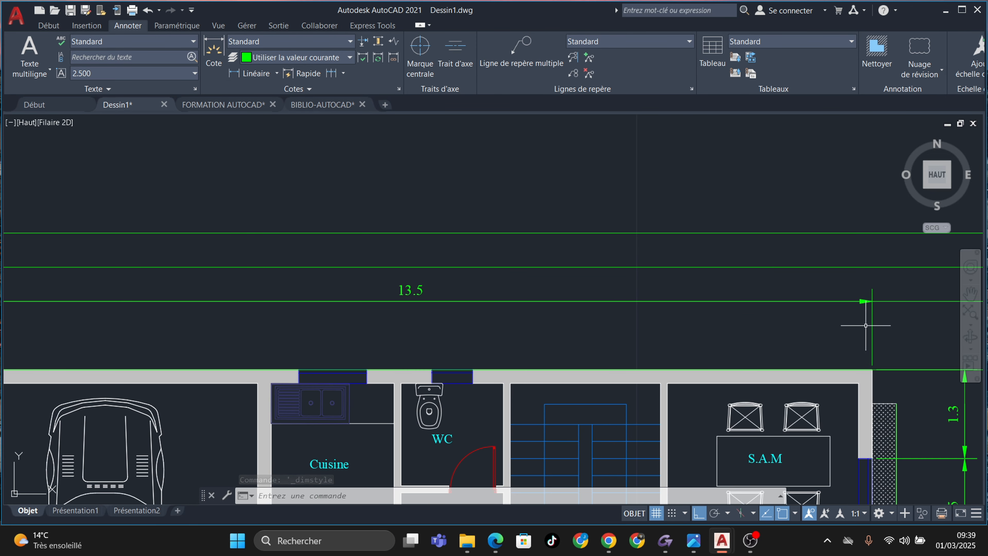
scroll(871, 331, "up", 2)
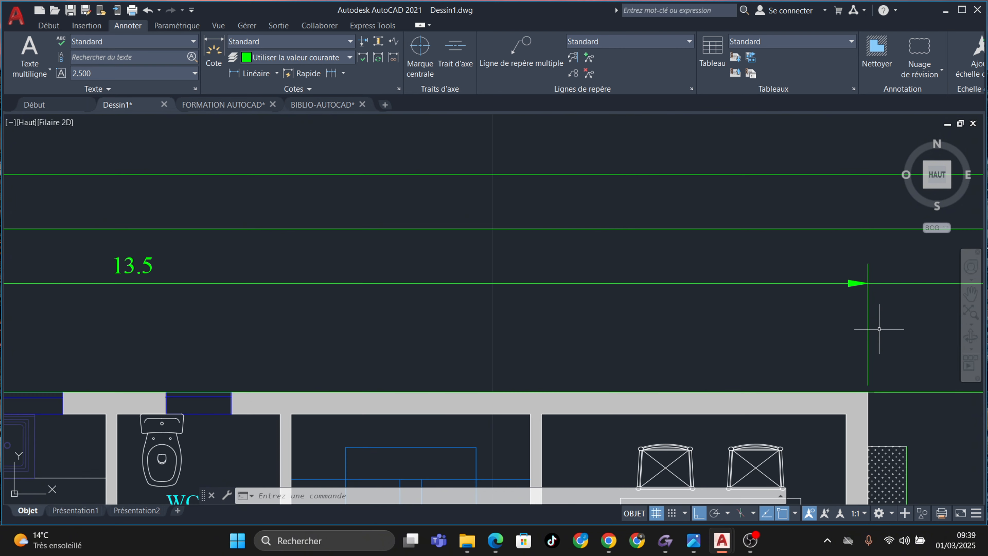
scroll(880, 329, "up", 1)
middle_click_drag(879, 329, 757, 327)
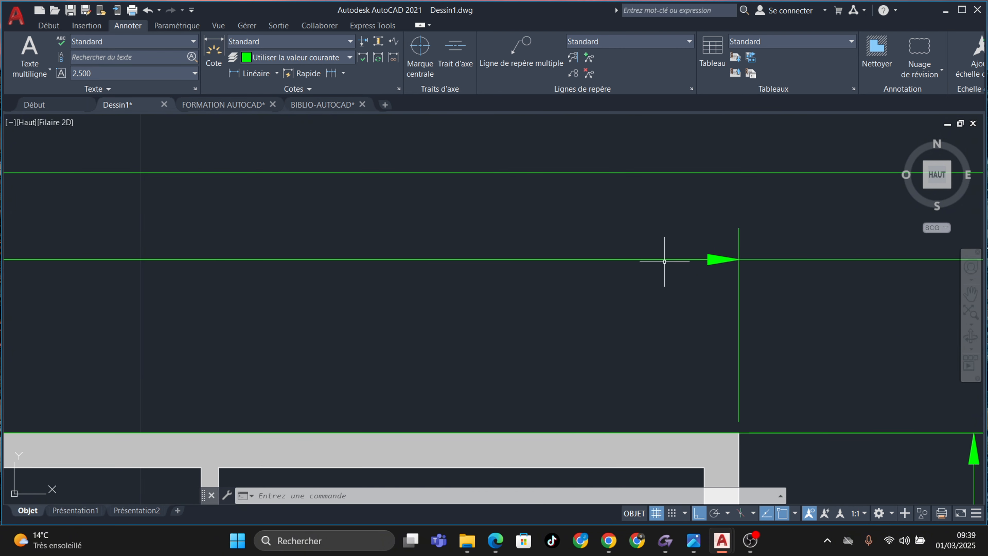
scroll(728, 287, "down", 2)
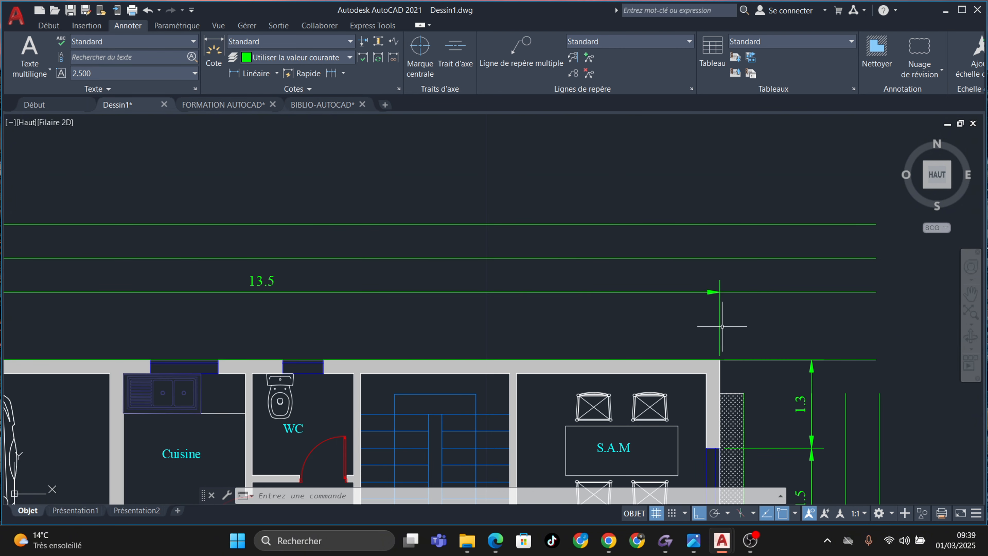
scroll(723, 341, "up", 2)
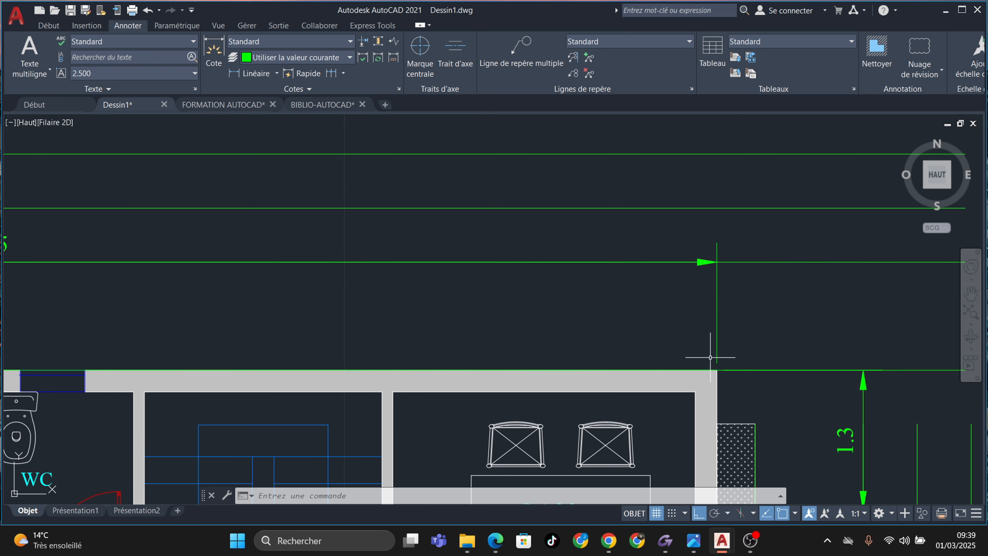
scroll(730, 350, "up", 2)
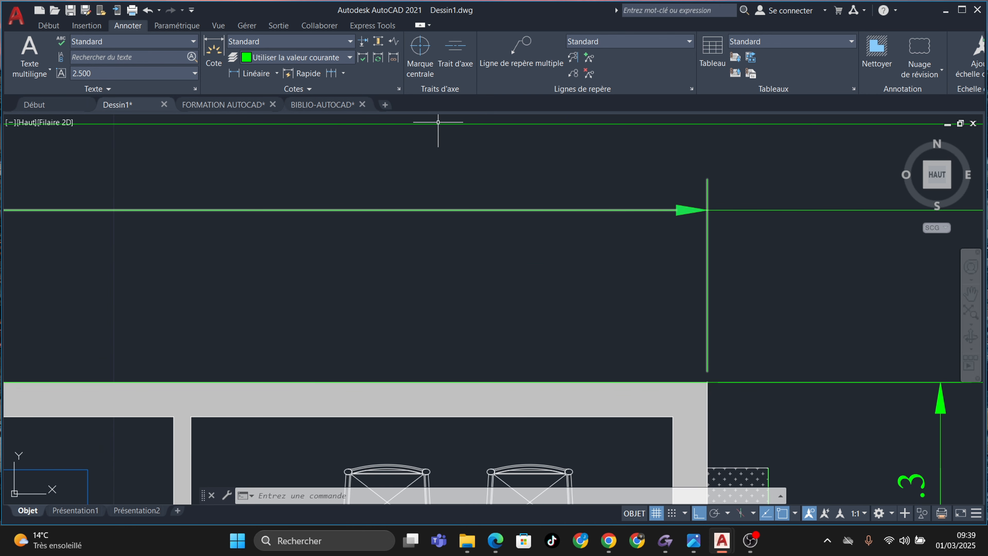
Set the length of the Standard dimension style's fixed-length extension lines to 0.2 and apply the change
left_click(400, 88)
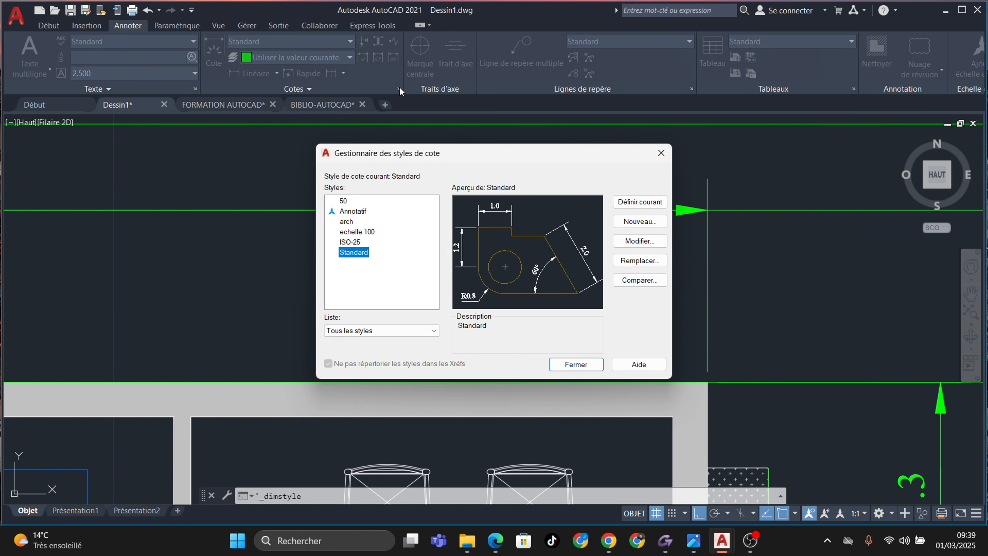
left_click(642, 241)
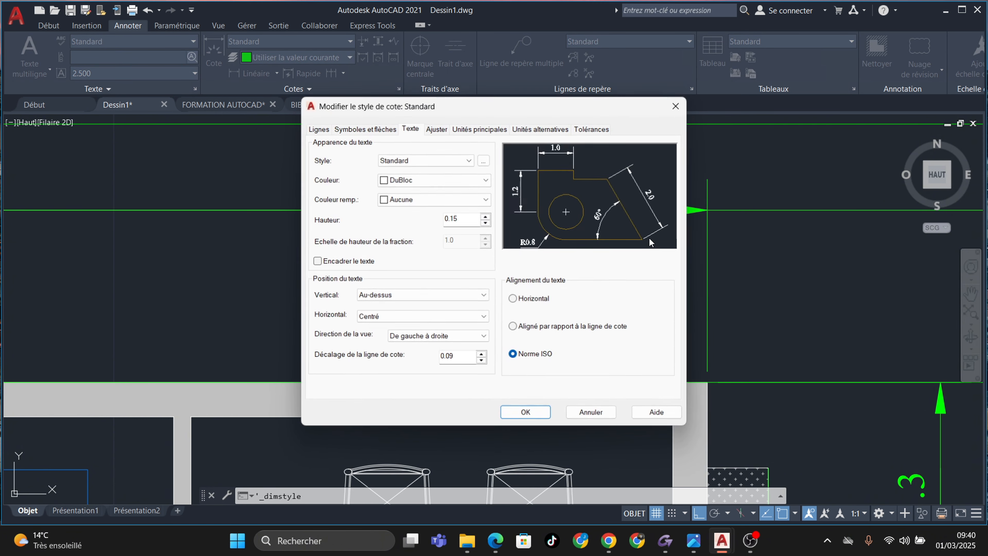
left_click(318, 129)
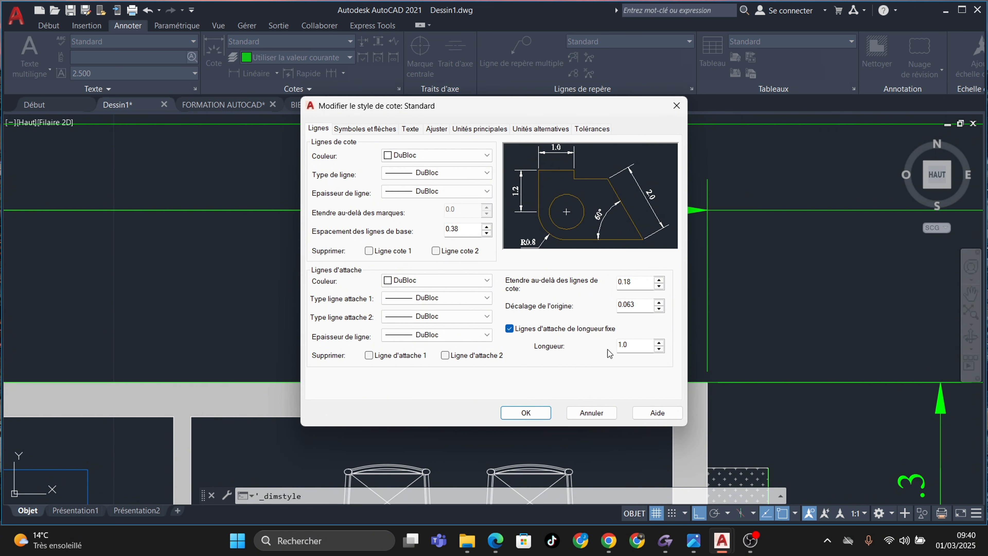
left_click_drag(646, 348, 571, 332)
type("0.2")
left_click(536, 412)
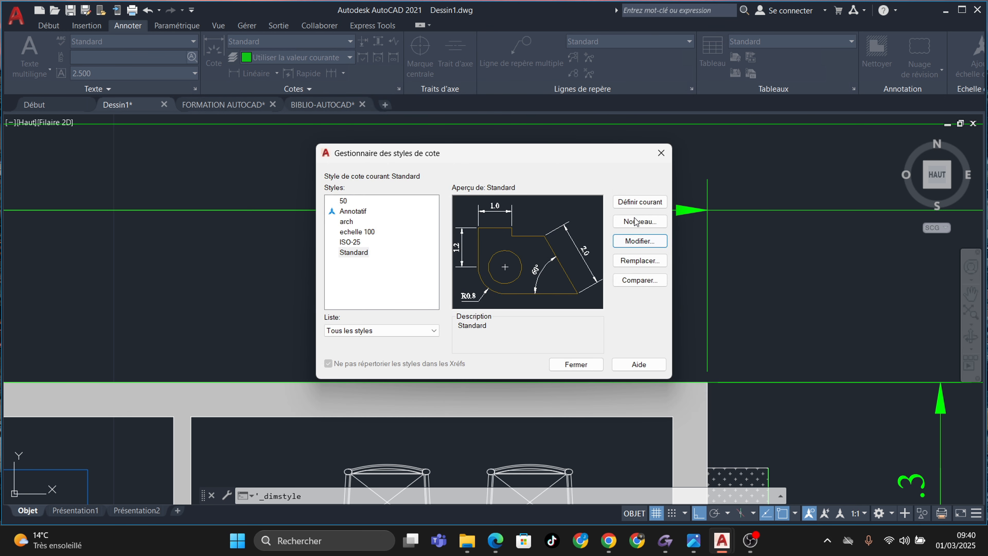
left_click(576, 364)
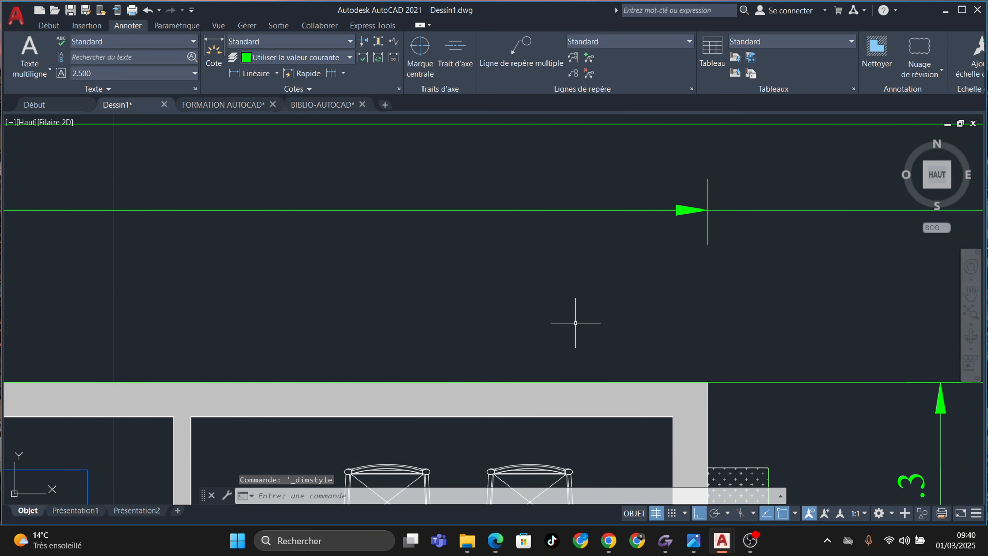
Examine the north and east dimensions around the working floor plan with the updated Standard style
scroll(641, 278, "down", 5)
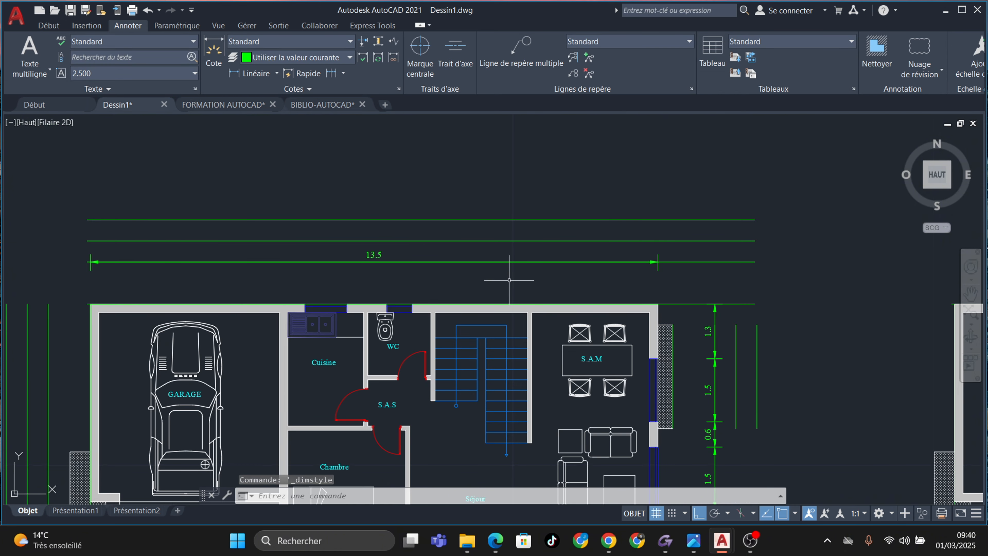
scroll(509, 280, "down", 2)
scroll(397, 215, "up", 3)
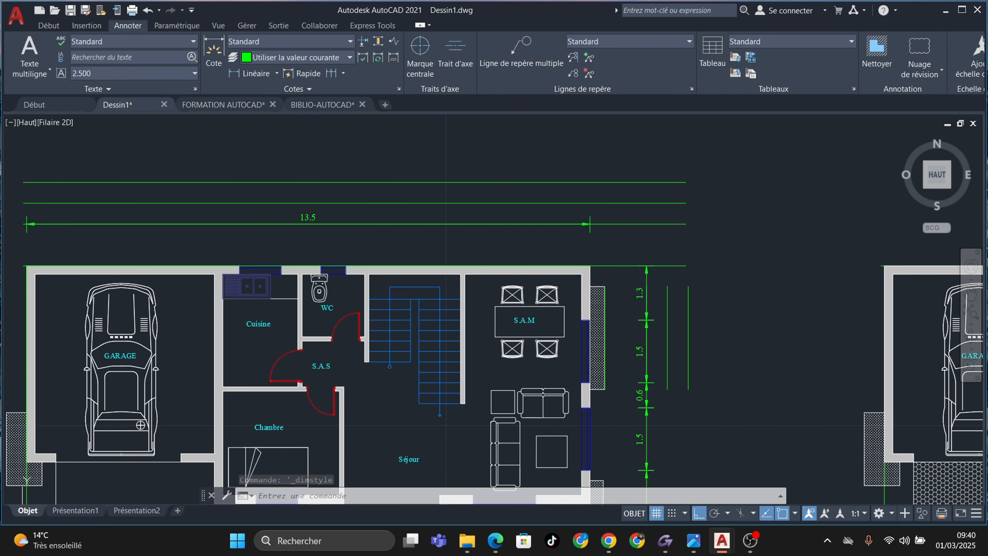
scroll(629, 187, "up", 2)
scroll(644, 244, "down", 2)
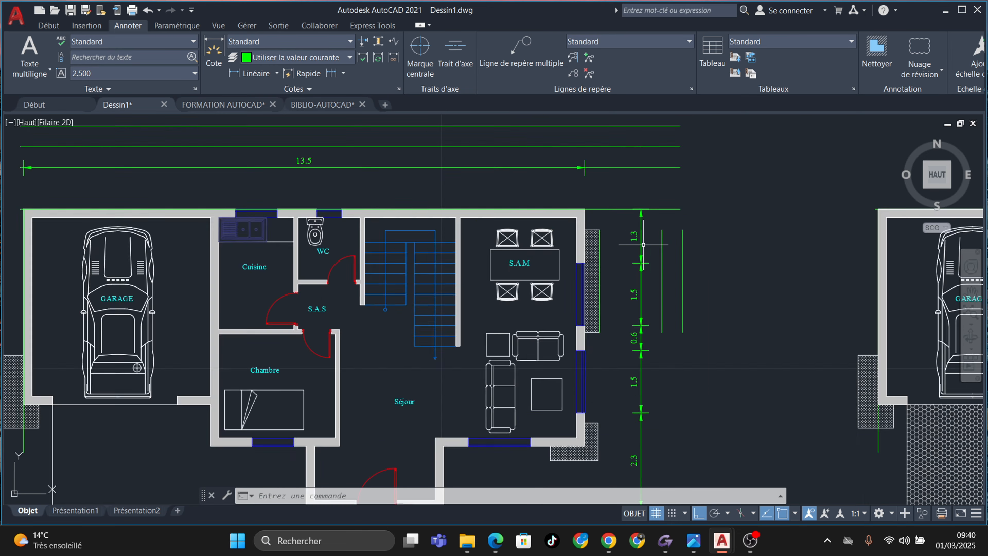
scroll(636, 221, "down", 1)
scroll(638, 272, "up", 2)
scroll(640, 306, "down", 1)
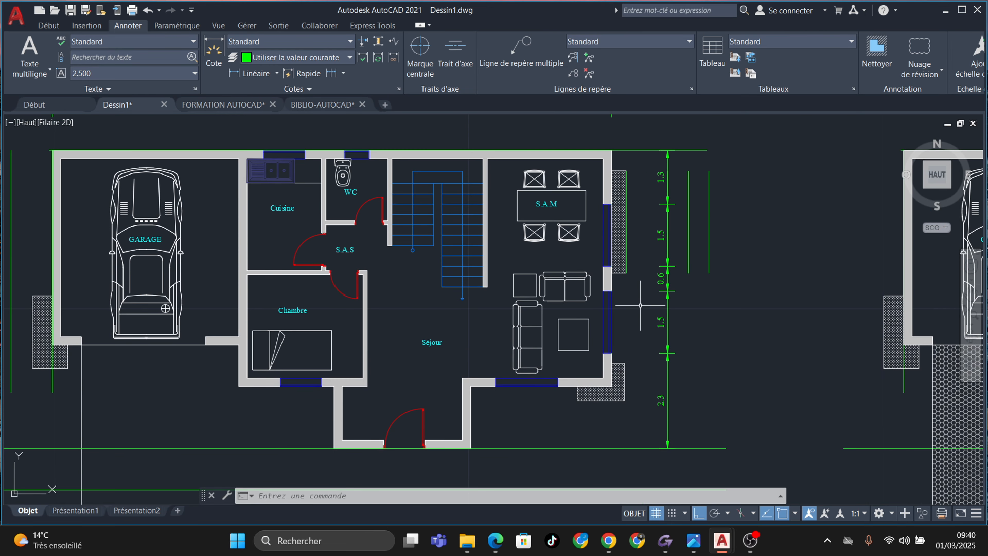
scroll(640, 306, "up", 2)
scroll(658, 280, "down", 4)
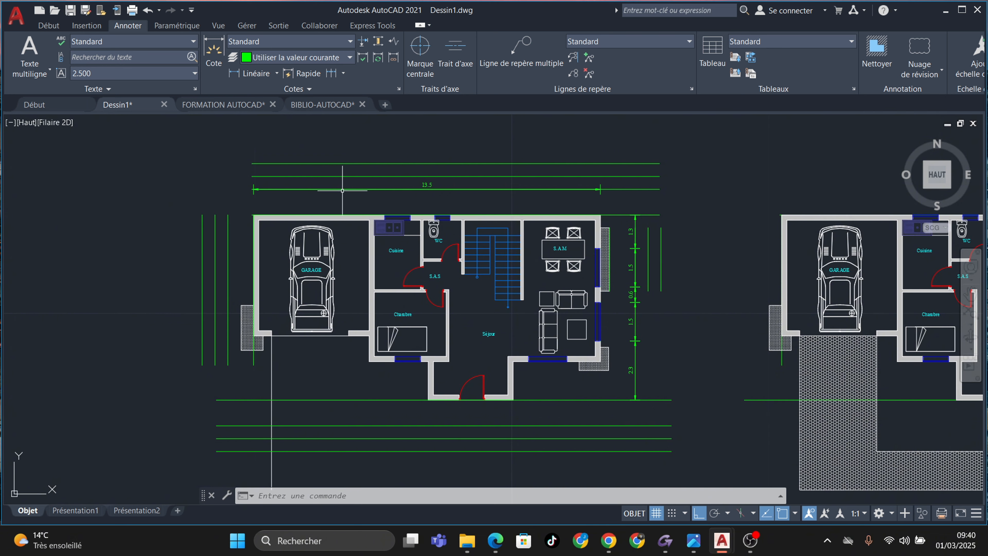
middle_click_drag(280, 207, 278, 214)
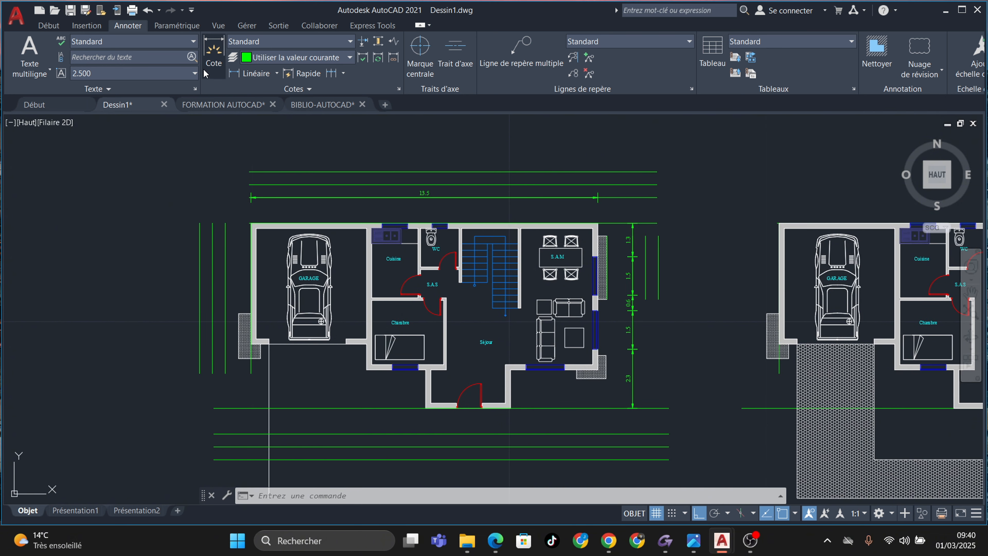
Dimension the east facade from the northeast corner to the living room's southeast corner, placed on the second east reference line
left_click(232, 77)
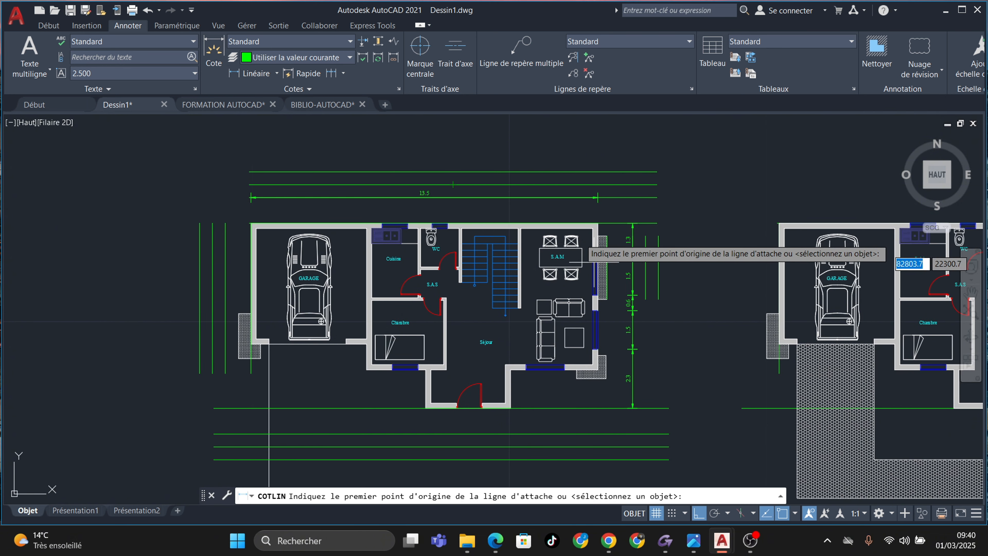
scroll(580, 234, "up", 5)
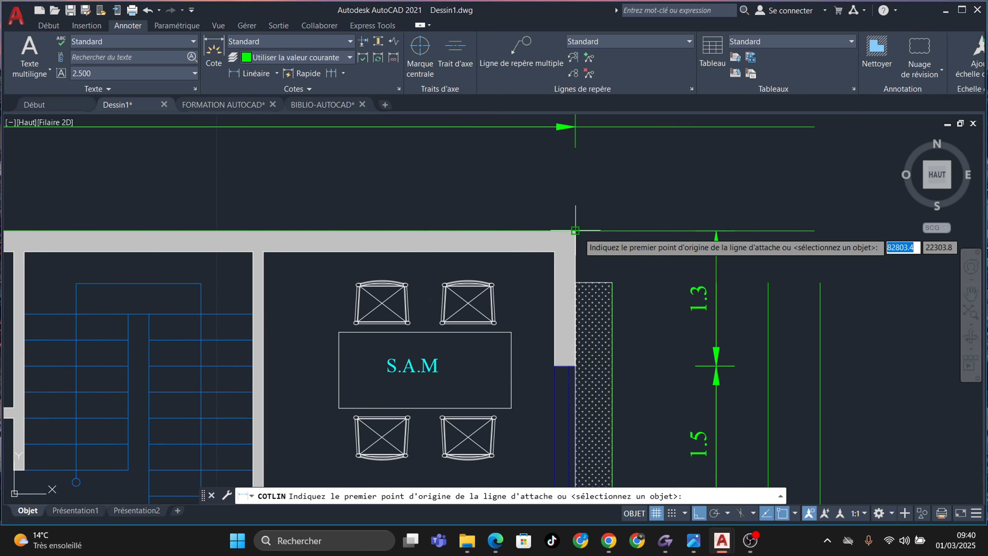
left_click(575, 230)
scroll(642, 337, "down", 3)
scroll(626, 347, "up", 2)
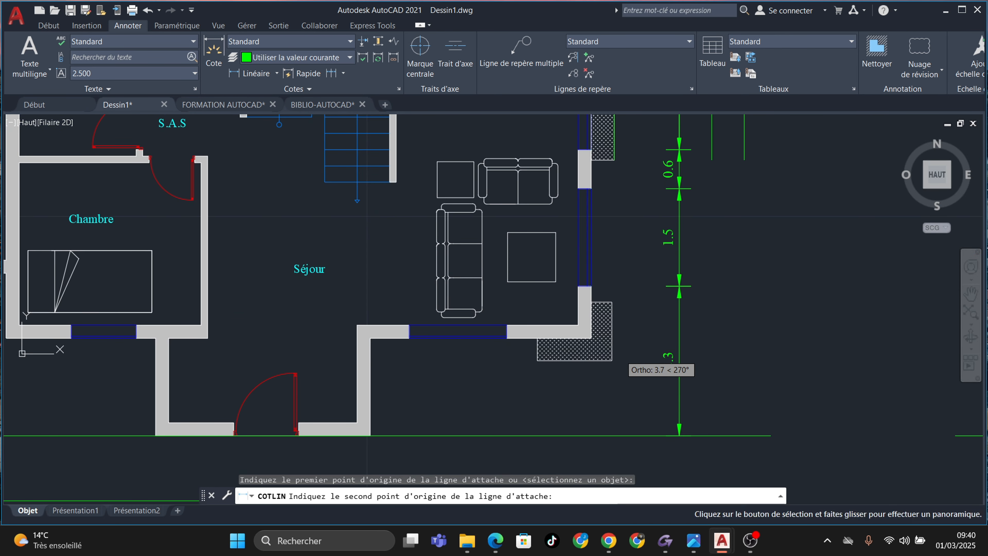
left_click(593, 338)
middle_click_drag(705, 320, 724, 415)
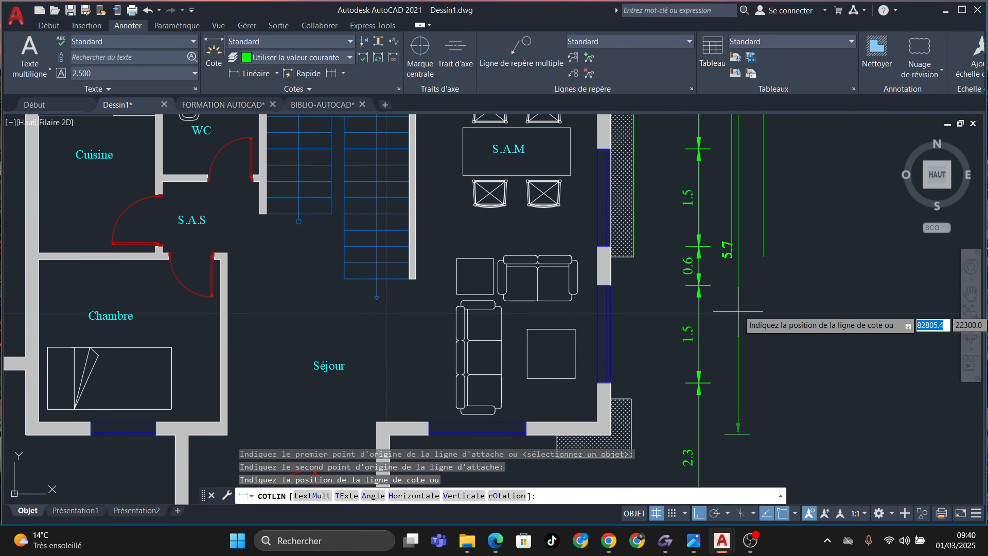
left_click(735, 254)
Continue the second east dimension line down to the front wall of the entrance projection
scroll(735, 255, "down", 2)
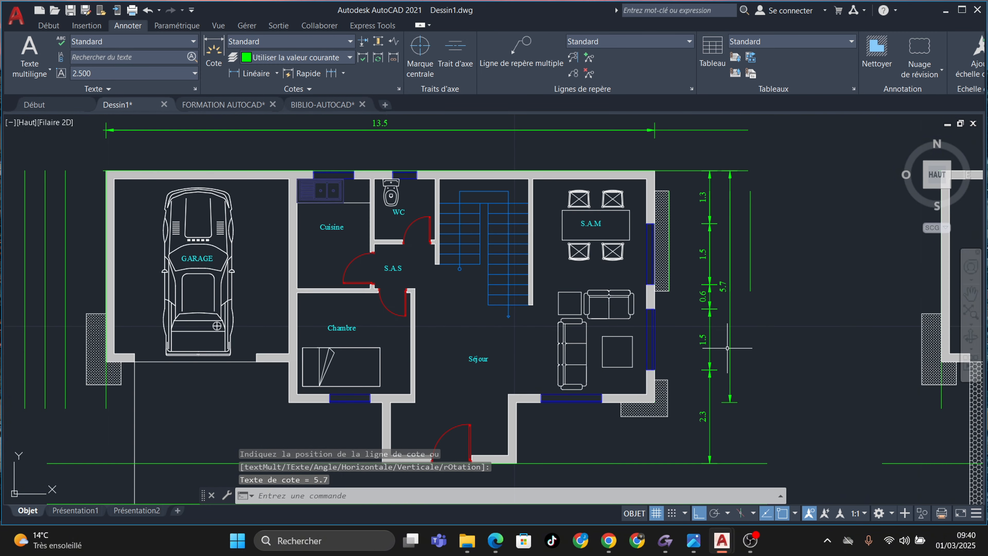
left_click(332, 76)
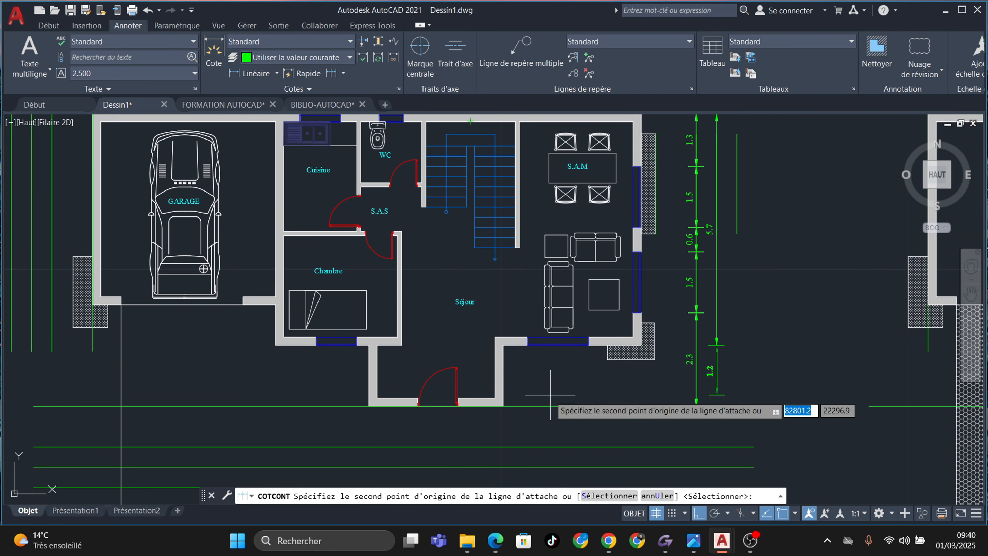
left_click(503, 406)
key("Escape")
key("Escape")
key("Escape")
key("Escape")
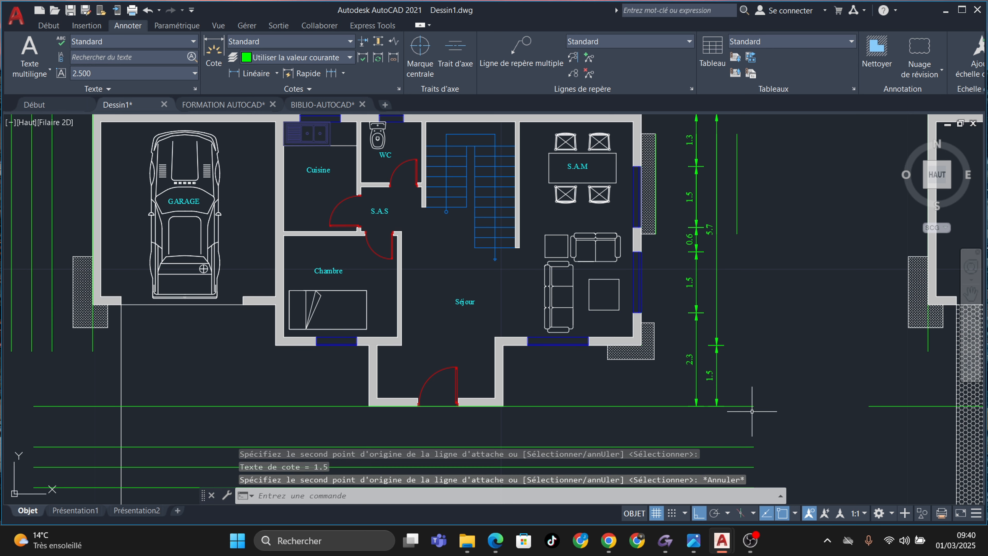
Add the overall east linear dimension from the northeast corner to the front wall line, placed on the outermost east reference line
scroll(714, 365, "down", 1)
scroll(711, 335, "up", 1)
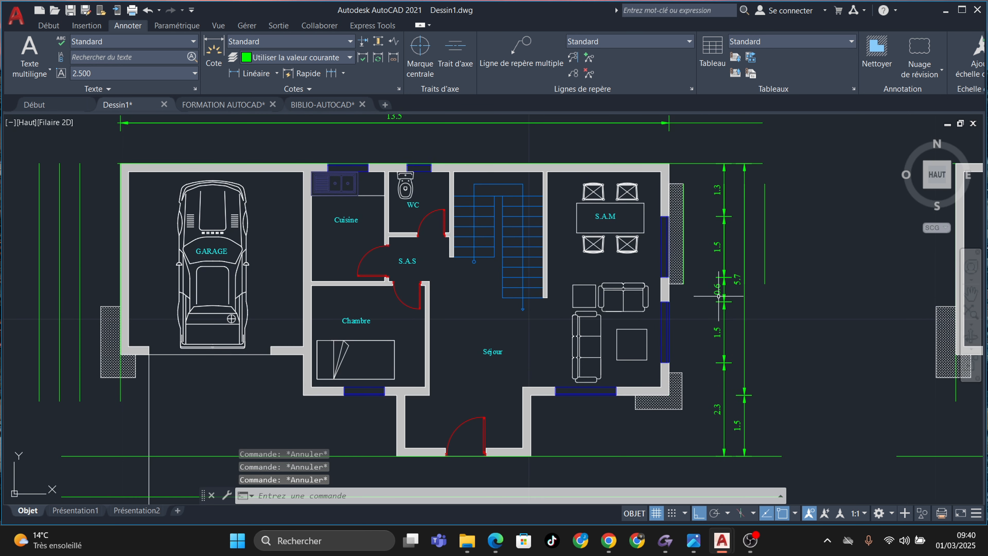
left_click(249, 73)
left_click(669, 164)
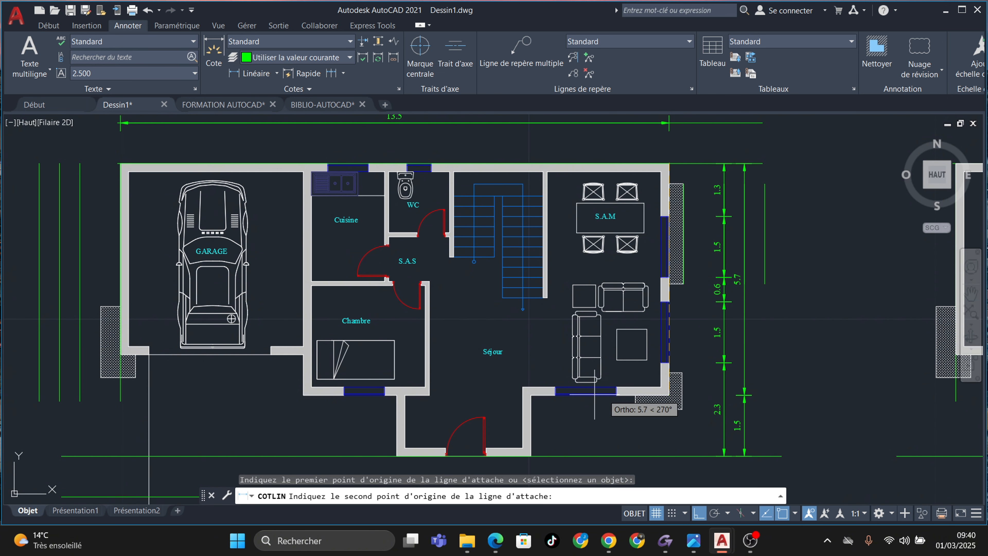
left_click(669, 455)
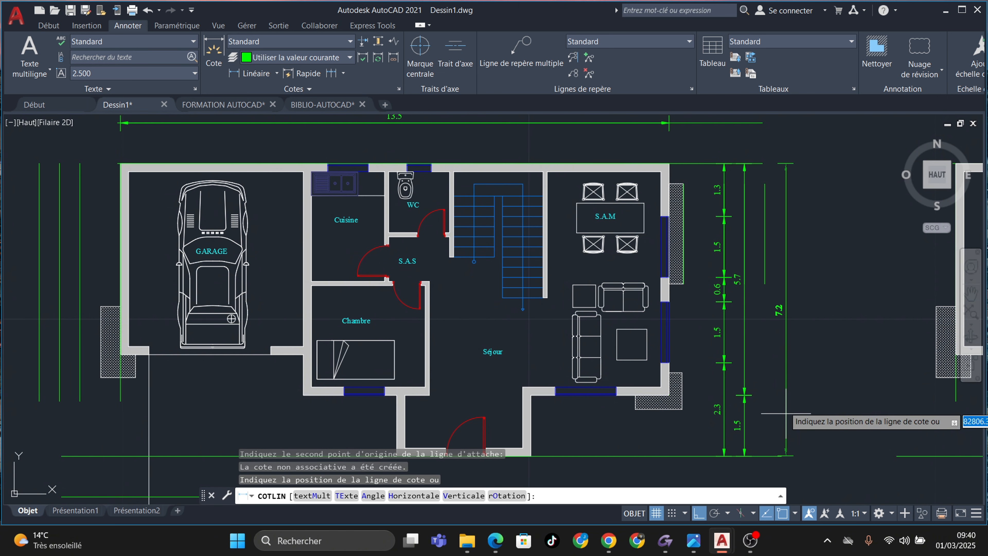
left_click(765, 284)
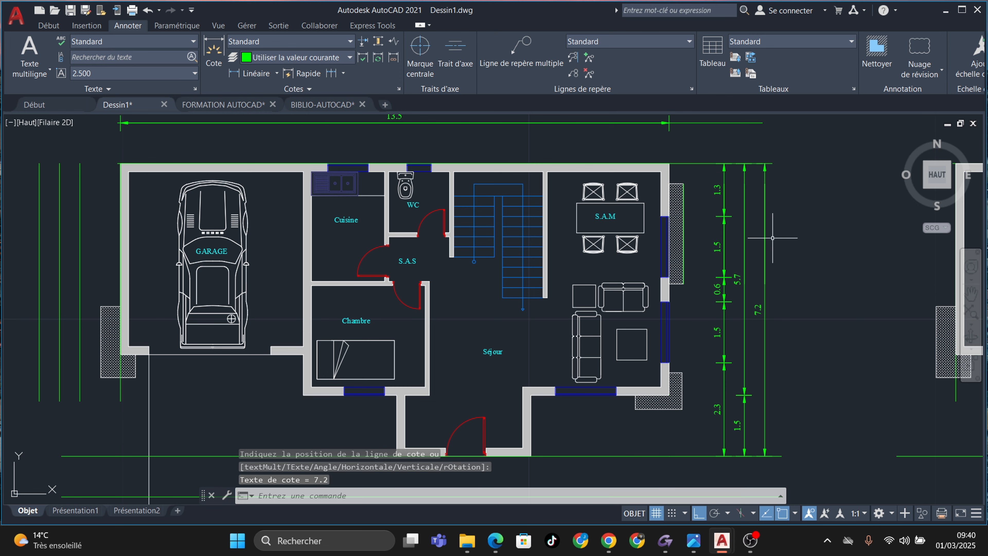
Dimension the short wall between the garage's southwest corner and its door opening, placed on the first south reference line
scroll(772, 238, "up", 4)
scroll(769, 290, "down", 4)
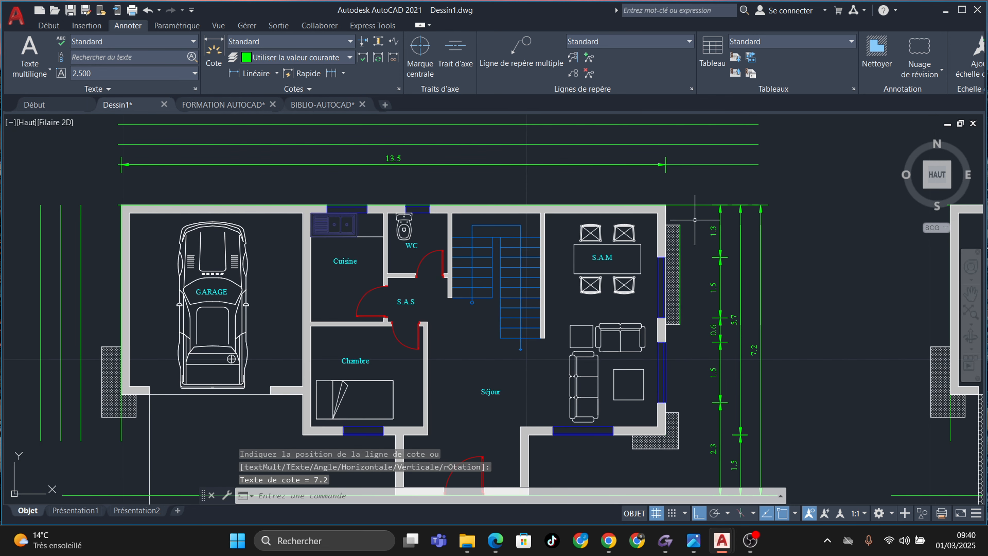
scroll(529, 177, "down", 4)
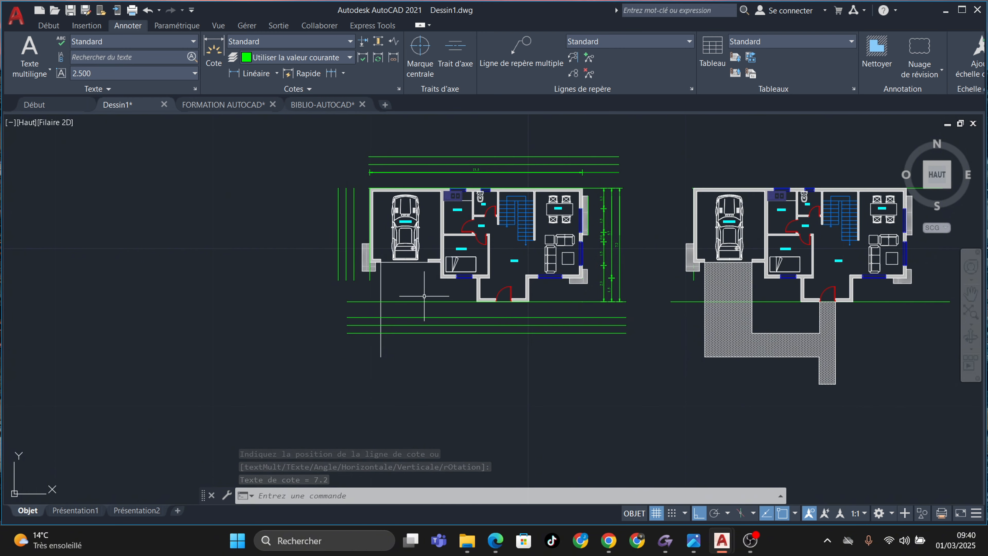
key("Return")
scroll(436, 273, "up", 4)
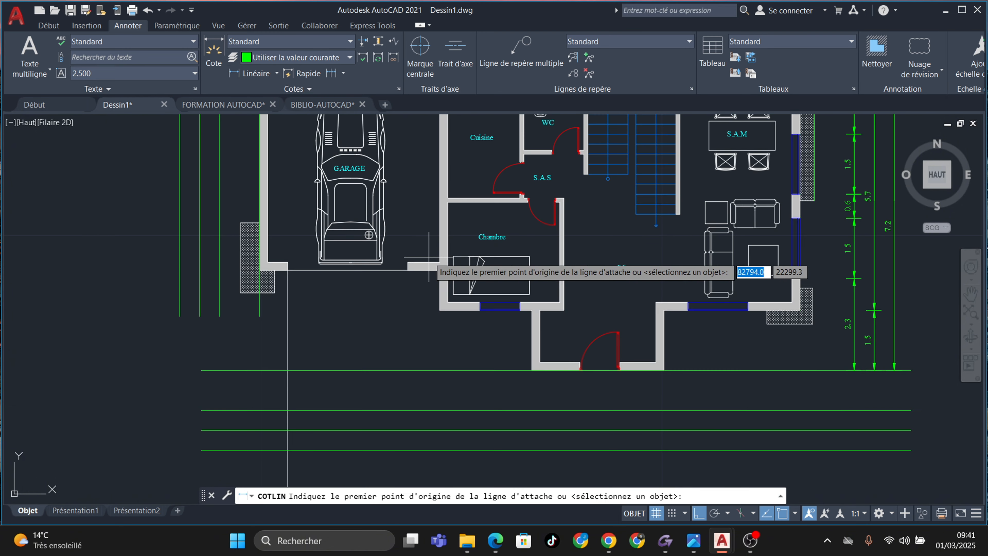
scroll(272, 276, "up", 3)
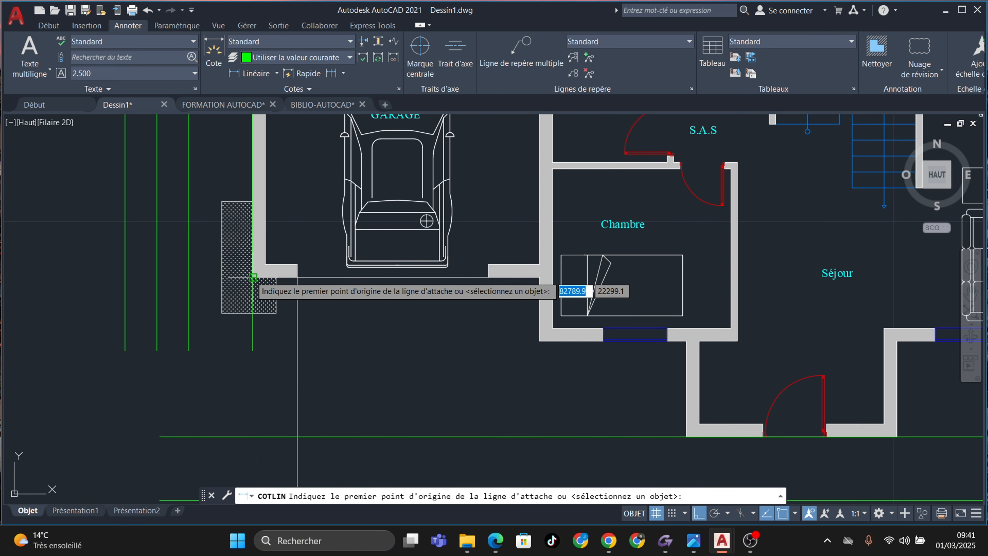
left_click(254, 277)
left_click(298, 277)
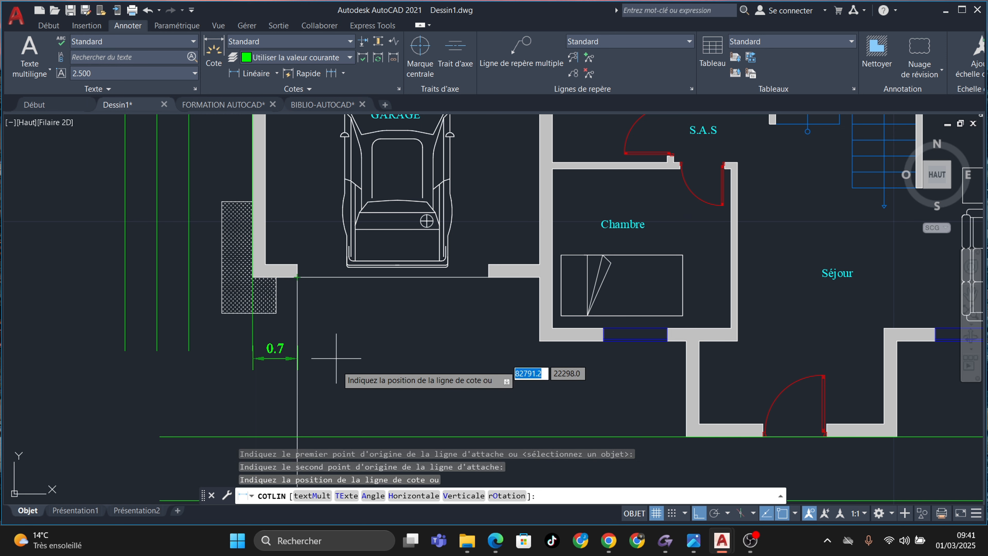
middle_click_drag(326, 467, 361, 341)
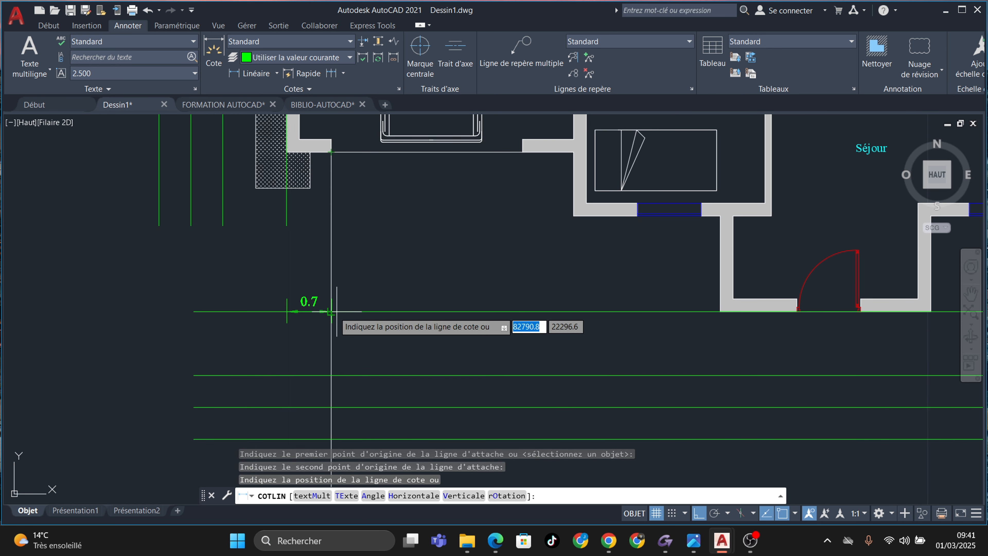
left_click(331, 373)
Continue the south dimension chain across the garage opening and to both edges of the Chambre window
left_click(332, 74)
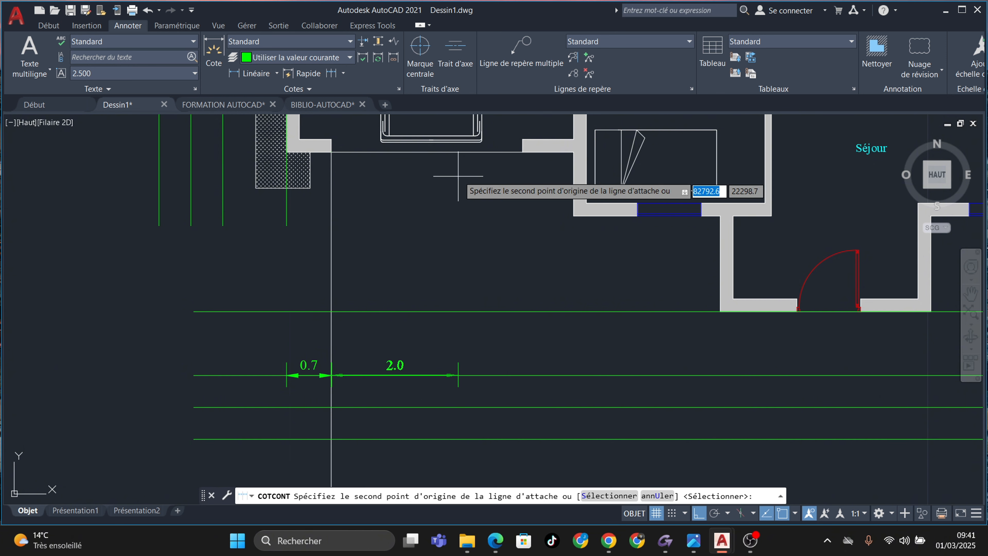
left_click(522, 151)
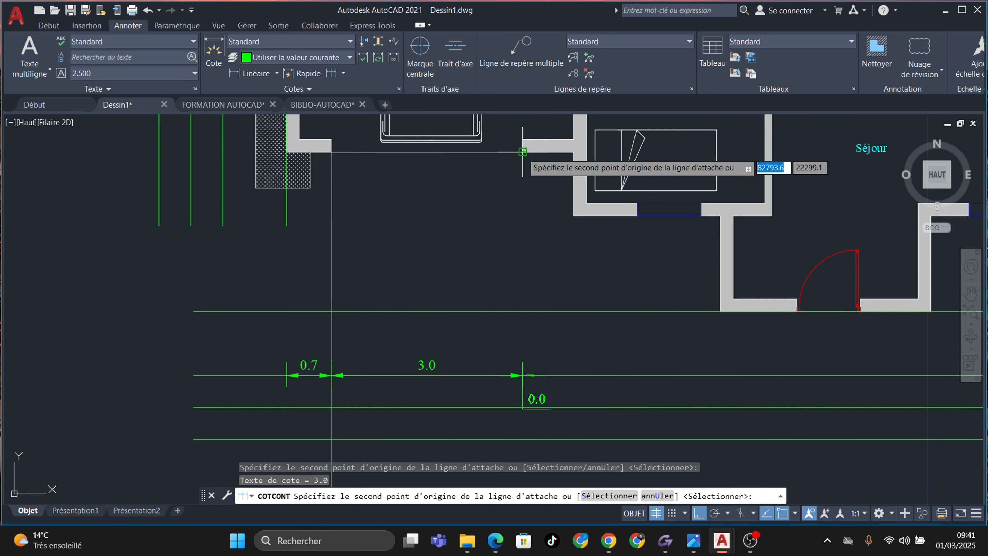
left_click(637, 215)
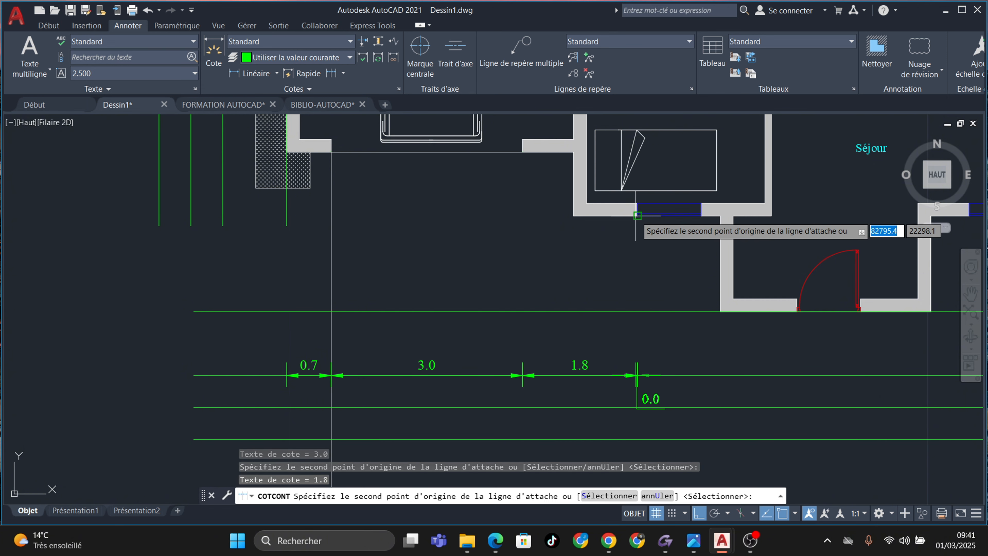
left_click(701, 215)
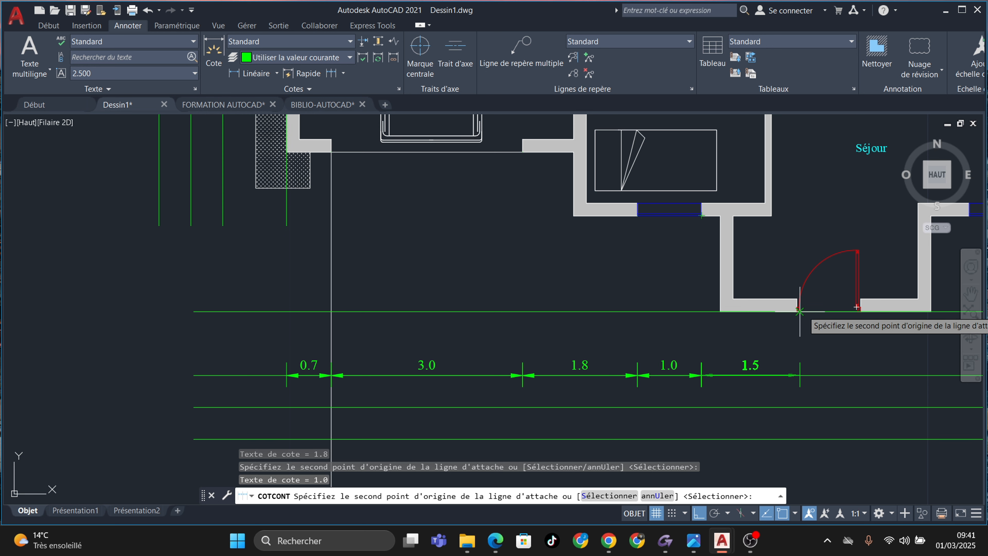
Extend the south dimension chain through the entrance door edges and the Séjour window edges to the southeast corner
scroll(796, 311, "up", 5)
left_click(764, 317)
scroll(764, 317, "down", 4)
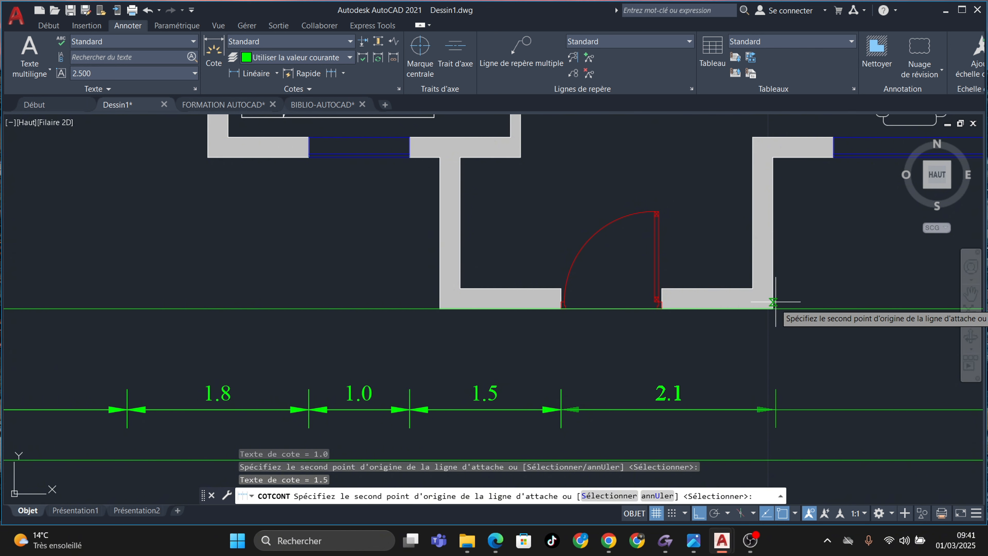
left_click(669, 310)
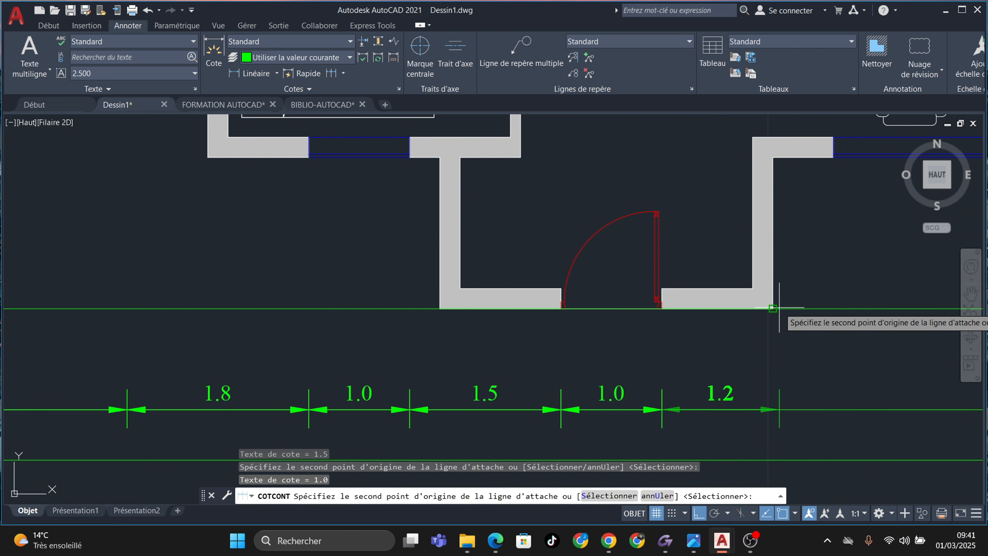
mouse_move(713, 344)
middle_mouse_down()
mouse_move(602, 389)
mouse_move(486, 458)
middle_mouse_up()
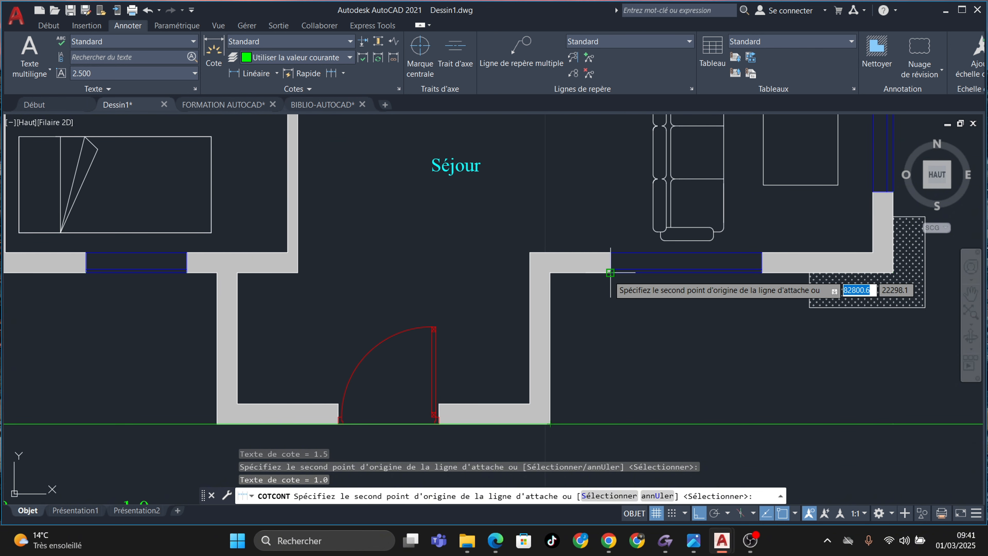
left_click(762, 272)
left_click(762, 273)
scroll(762, 272, "down", 3)
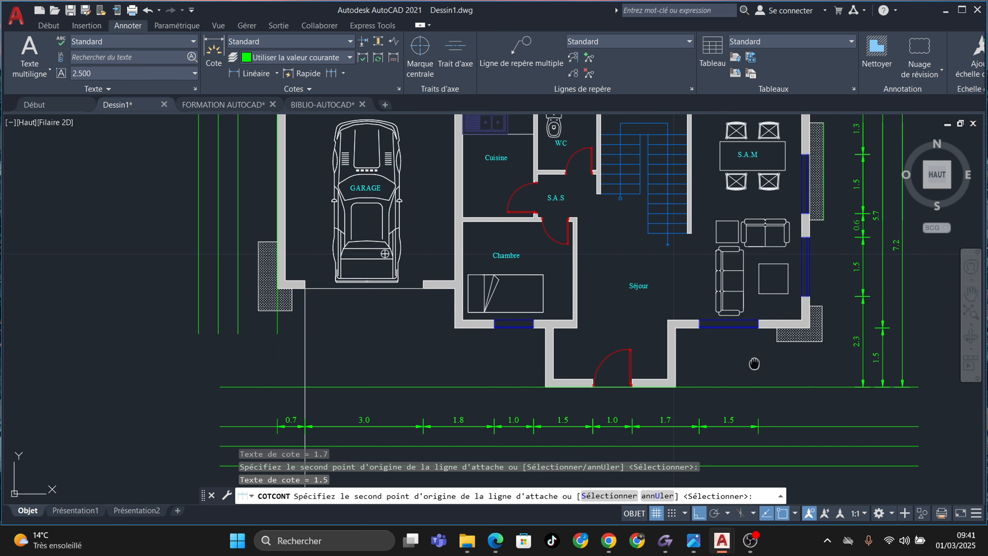
left_click(757, 292)
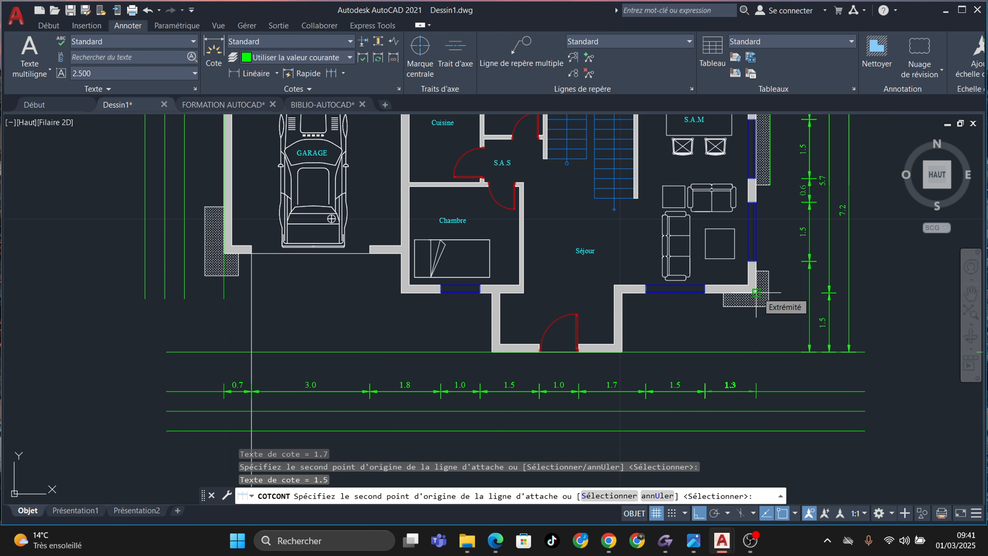
key("Escape")
key("Escape")
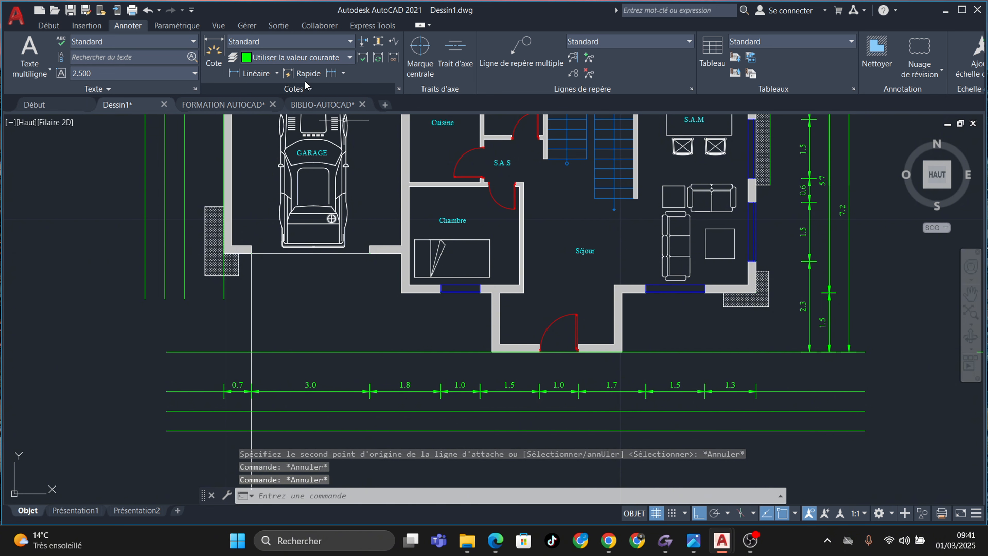
Add a linear dimension across the garage's front from its southwest corner to the Chambre wall, placed on the second south reference line
left_click(233, 74)
scroll(229, 237, "up", 4)
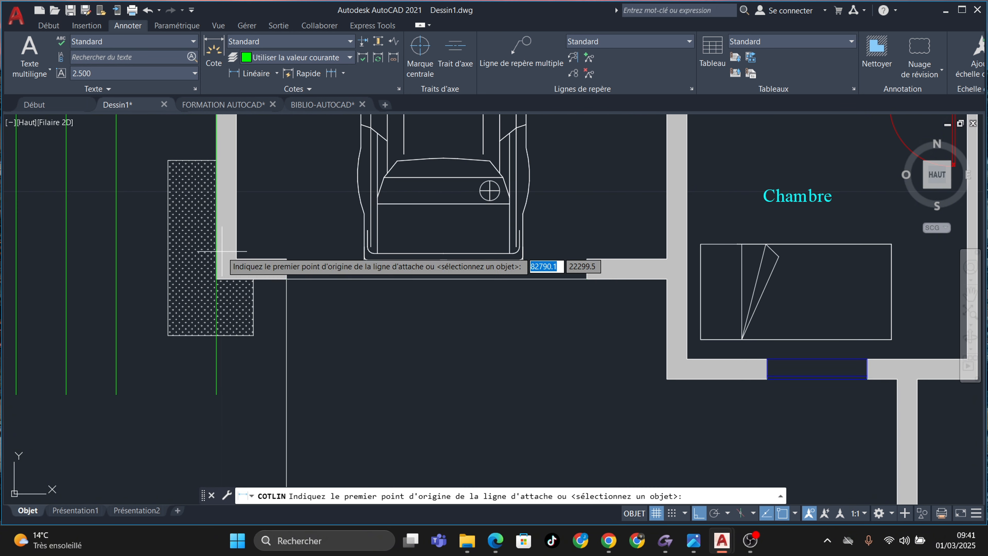
left_click(224, 253)
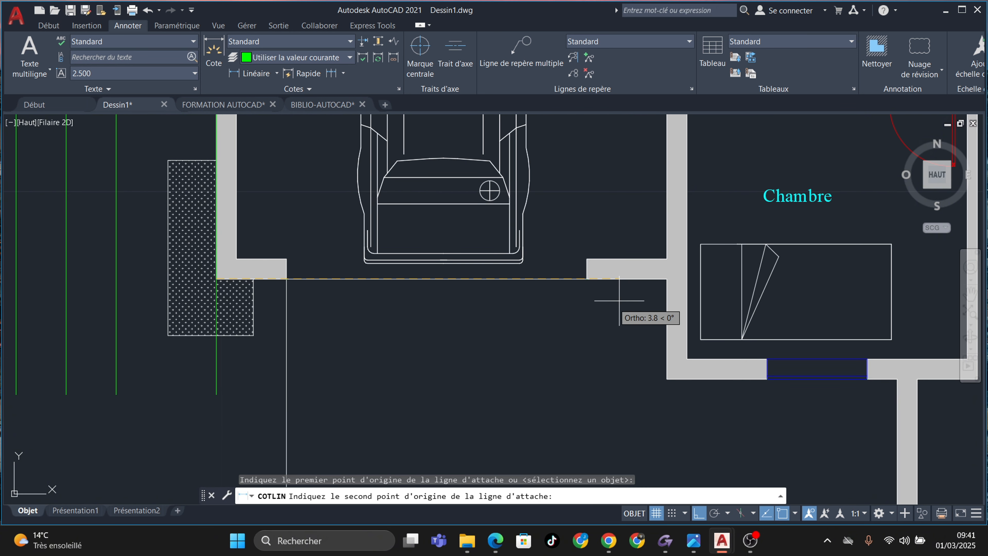
left_click(667, 279)
scroll(580, 333, "down", 4)
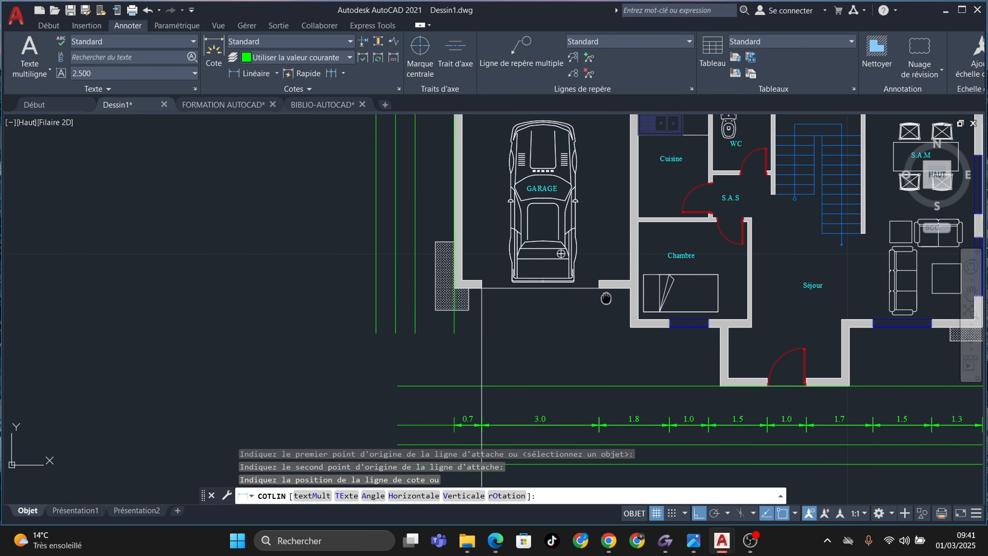
left_click(585, 353)
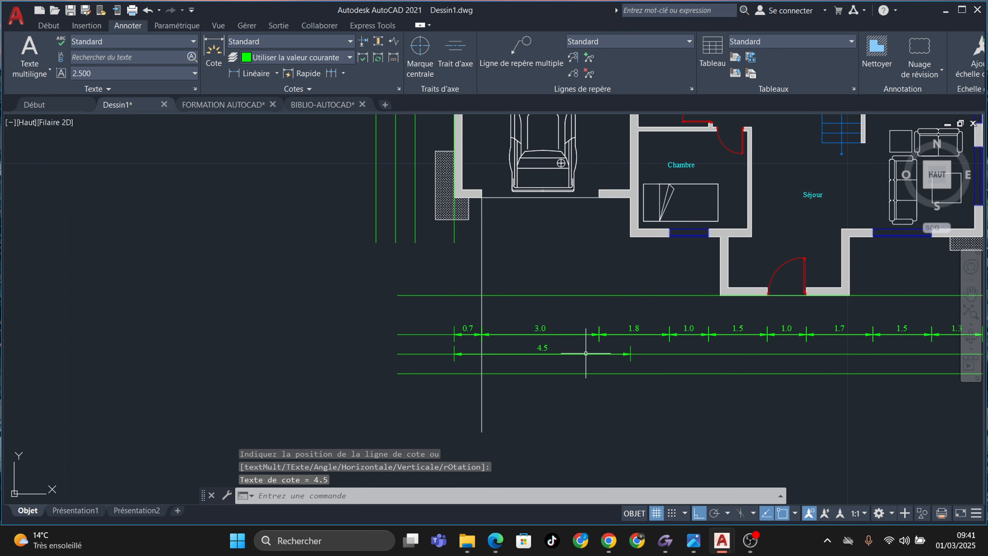
Continue the second south dimension row through both outer wall corners of the entrance recess to the house's southeast corner
middle_click_drag(640, 274, 526, 286)
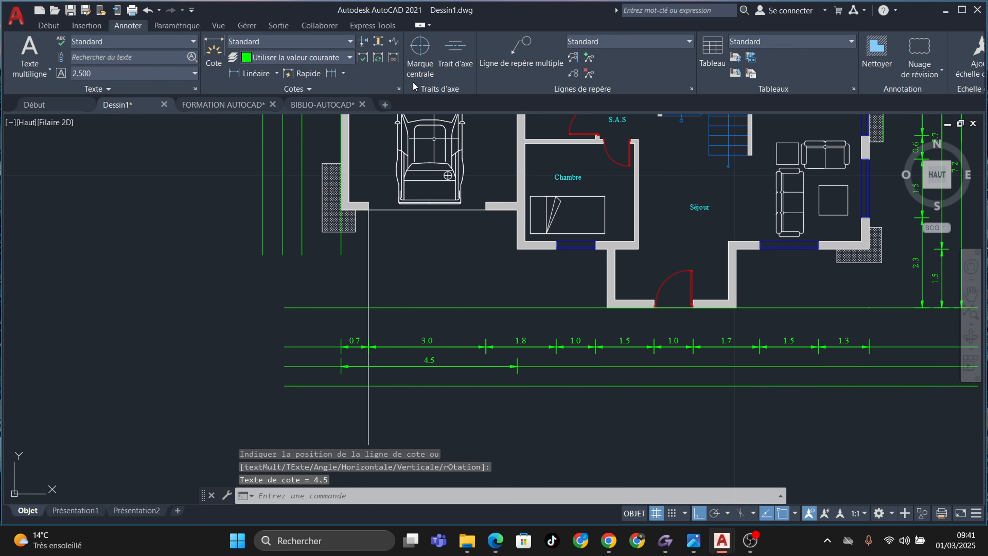
left_click(323, 71)
key("Escape")
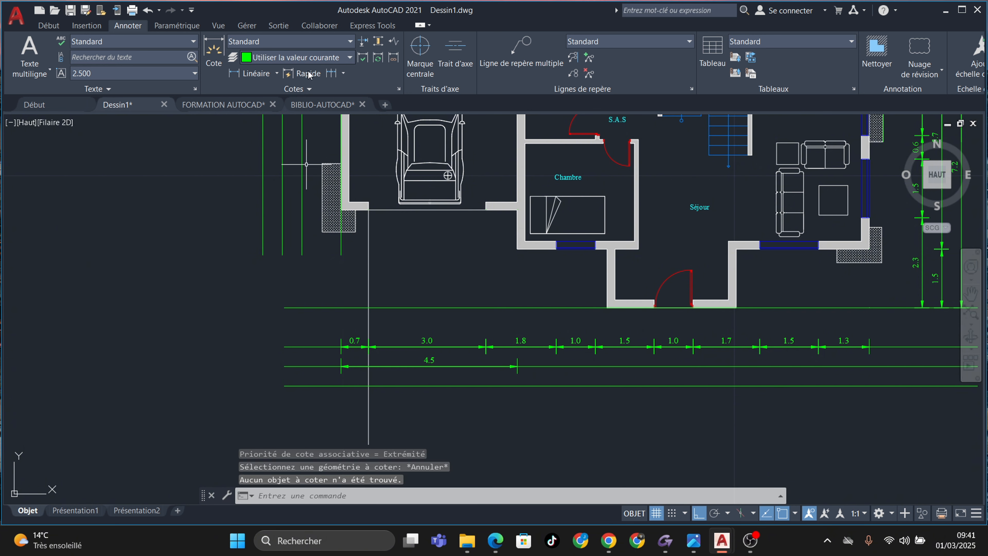
left_click(331, 73)
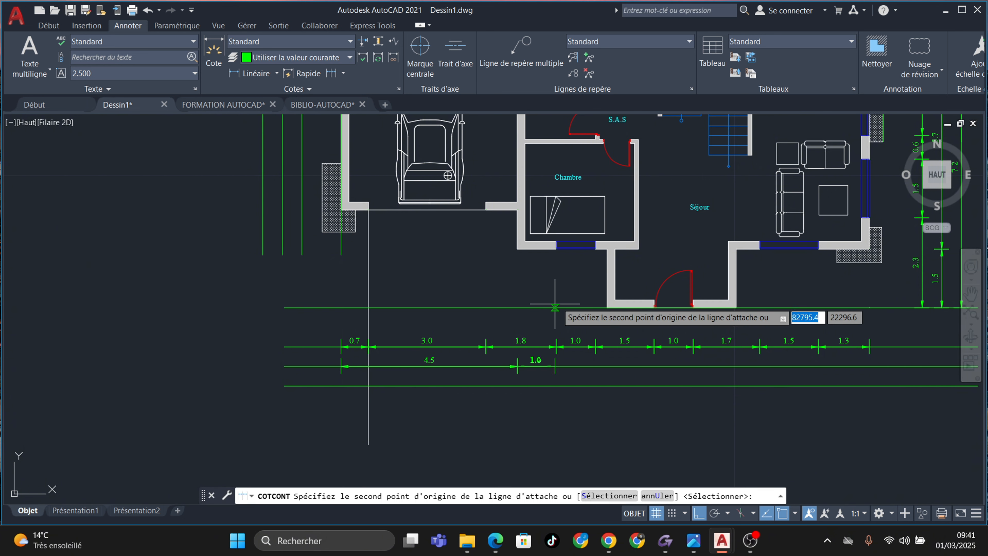
left_click(607, 249)
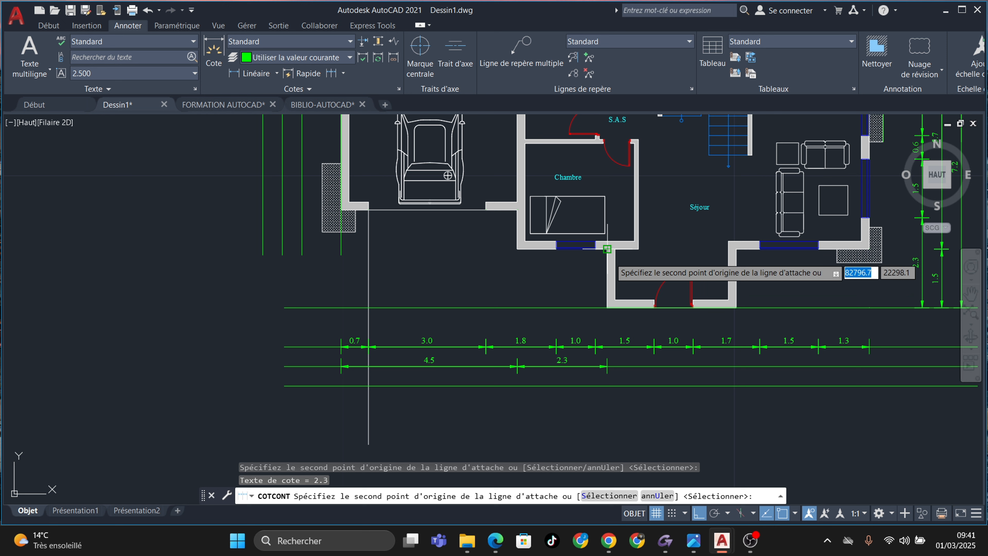
left_click(737, 247)
middle_click_drag(806, 283, 728, 353)
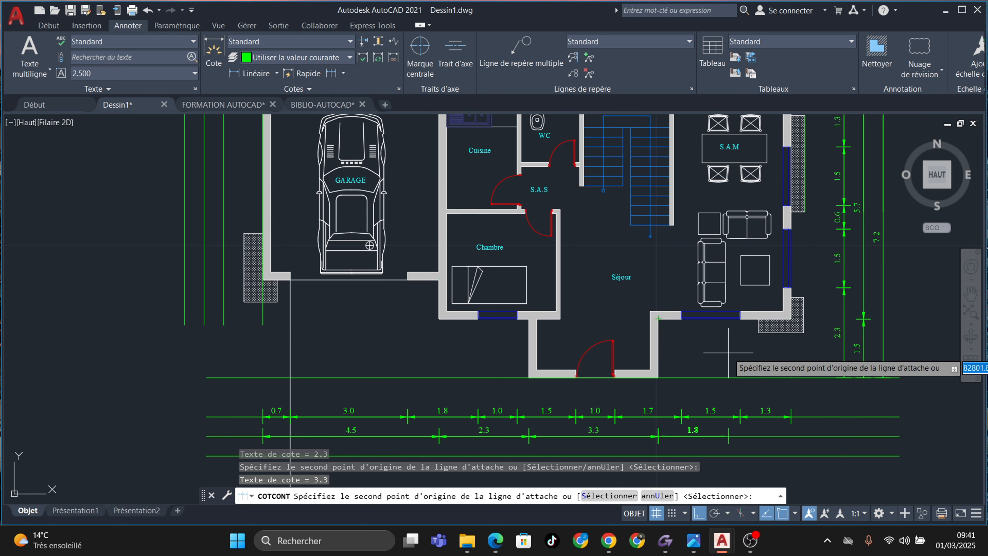
left_click(791, 319)
key("Escape")
middle_click_drag(502, 369, 519, 265)
key("Escape")
middle_click_drag(499, 306, 509, 354)
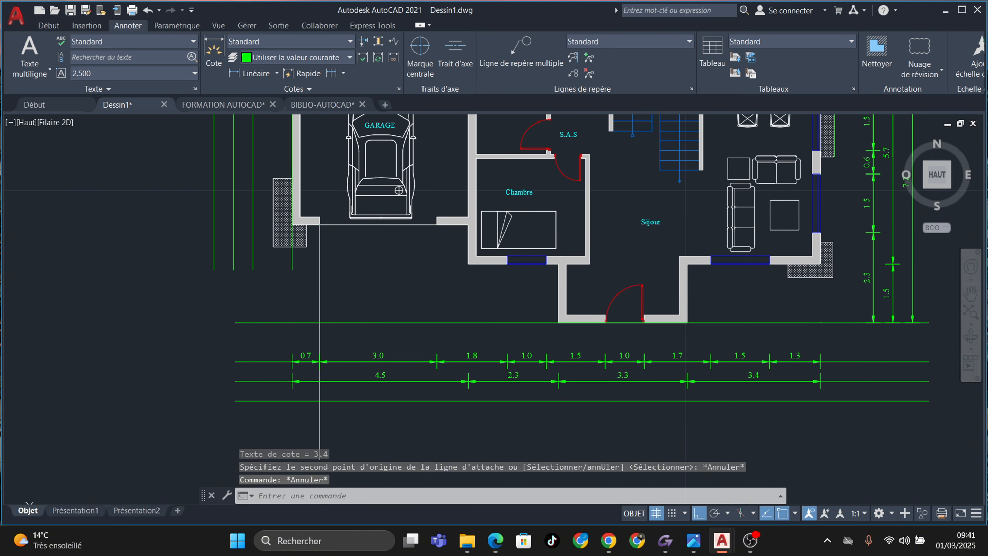
key("Escape")
Add the overall south linear dimension from the garage's southwest corner to the house's southeast corner, placed on the outermost south reference line
left_click(253, 74)
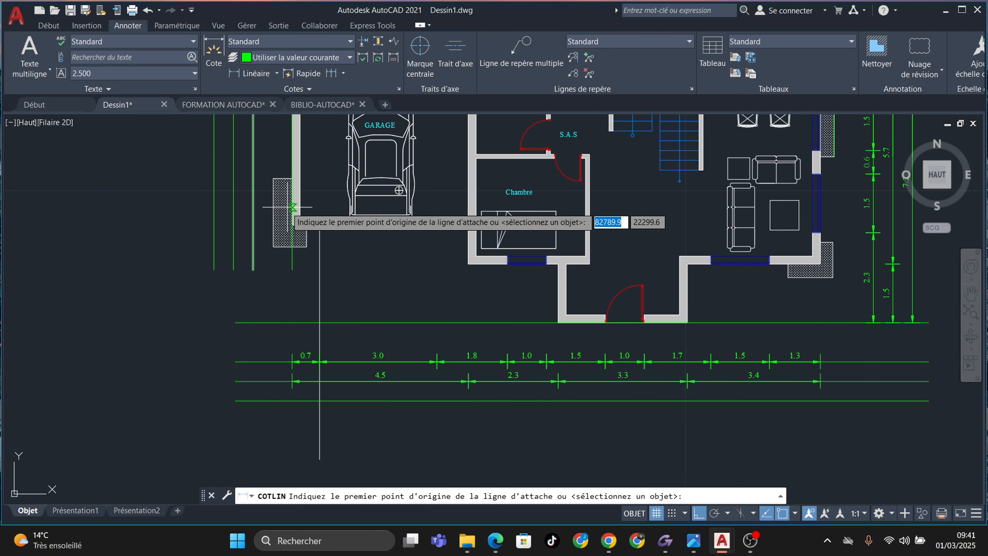
scroll(289, 212, "up", 4)
left_click(297, 248)
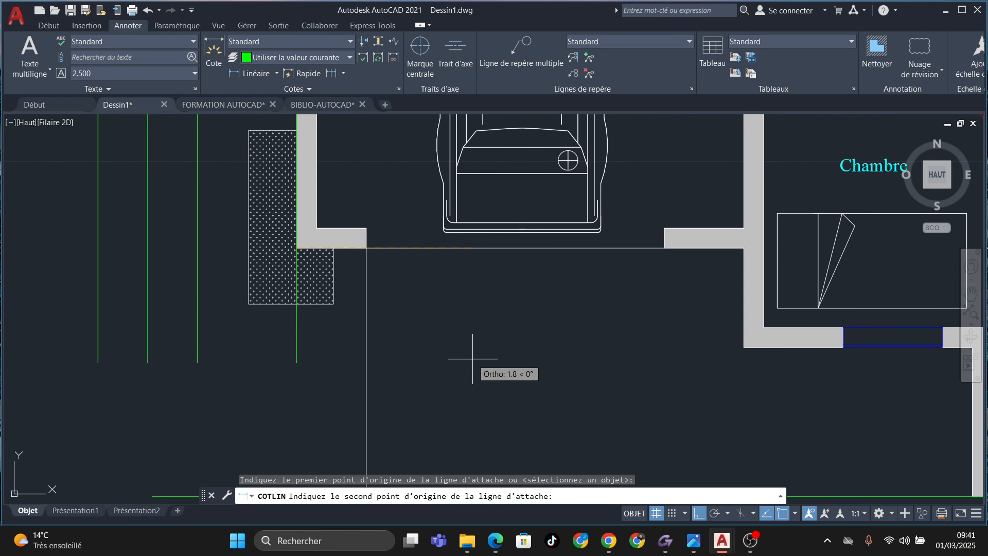
middle_click_drag(469, 360, 267, 342)
scroll(799, 320, "down", 3)
middle_click_drag(730, 322, 407, 298)
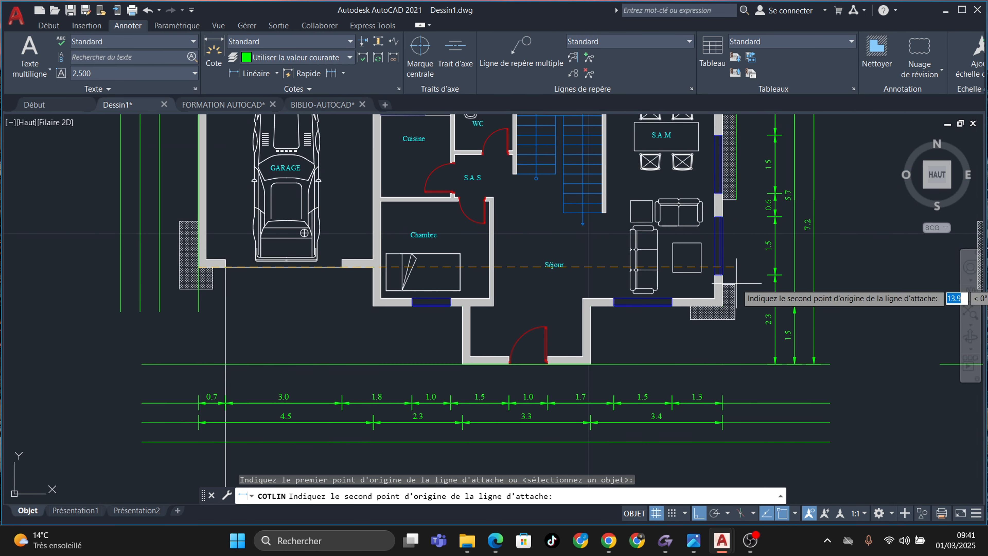
scroll(846, 277, "up", 4)
left_click(720, 338)
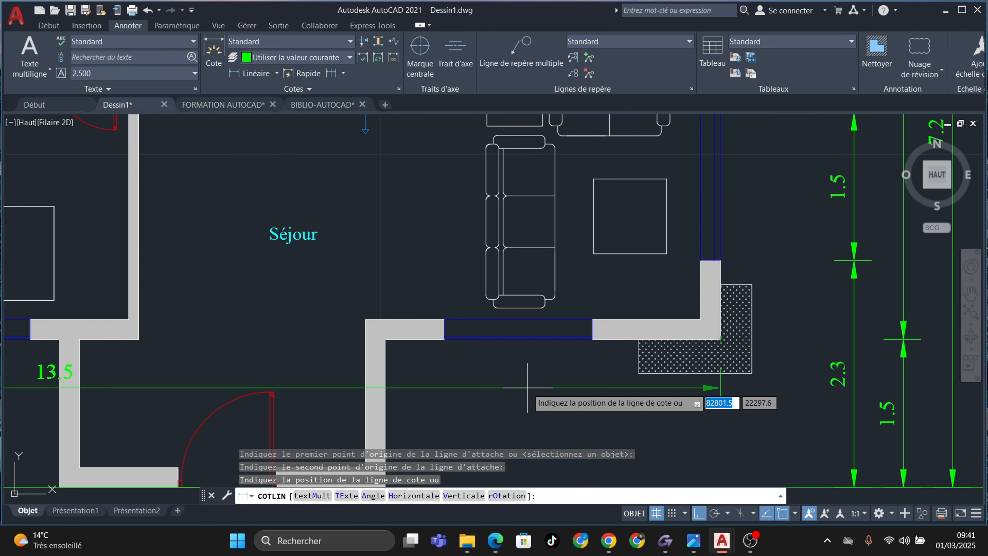
scroll(557, 165, "down", 4)
left_click(623, 370)
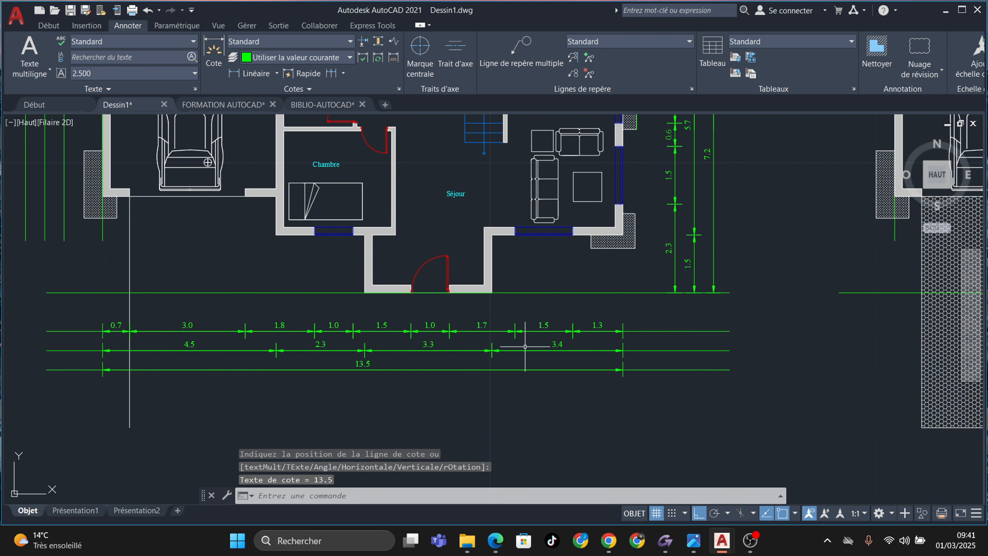
Dimension the garage's west wall from its northwest to its southwest corner, placed on the first west reference line
middle_click_drag(452, 339, 652, 393)
middle_click_drag(323, 164, 376, 249)
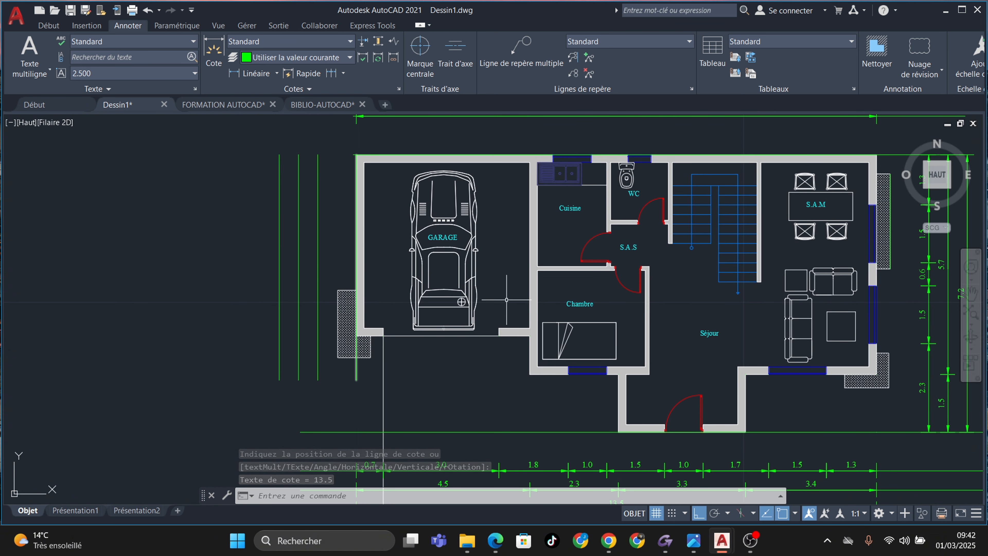
middle_click_drag(507, 299, 485, 284)
scroll(326, 141, "up", 2)
middle_click_drag(294, 81, 297, 140)
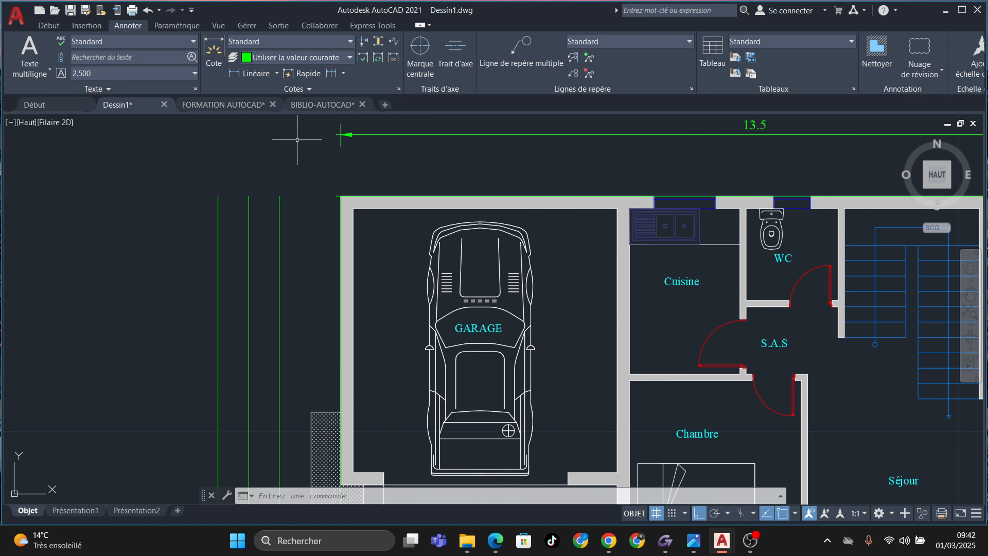
left_click(260, 78)
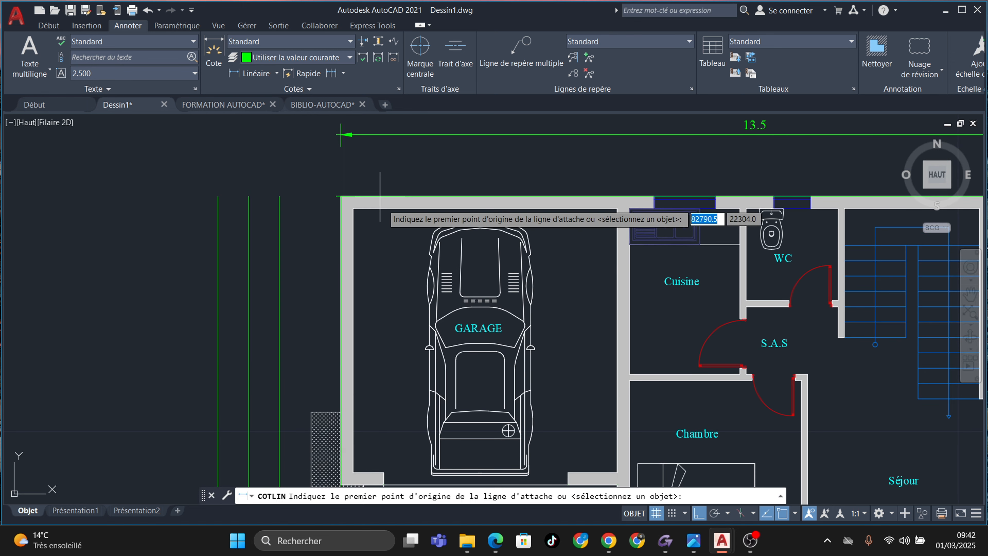
left_click(341, 197)
scroll(426, 356, "down", 3)
scroll(391, 292, "up", 2)
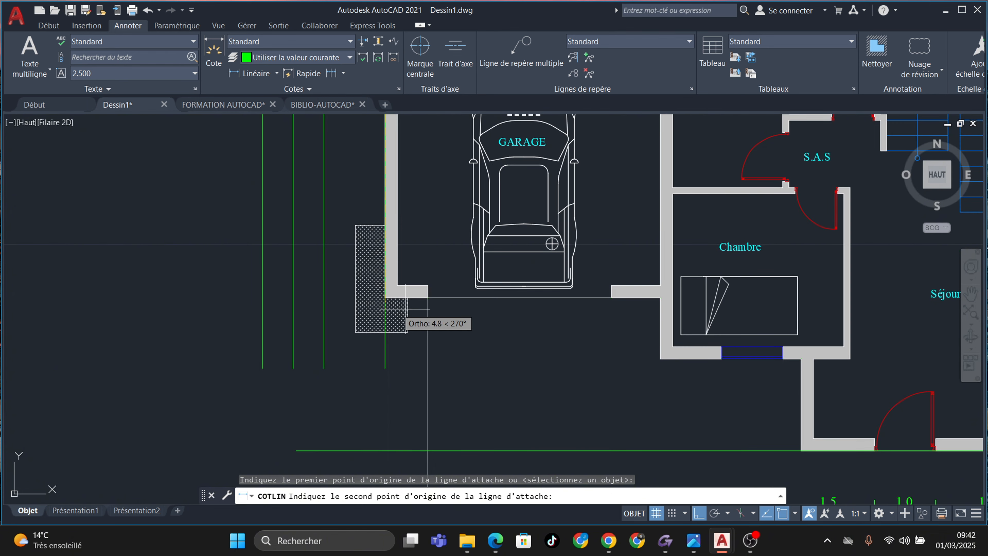
left_click(385, 297)
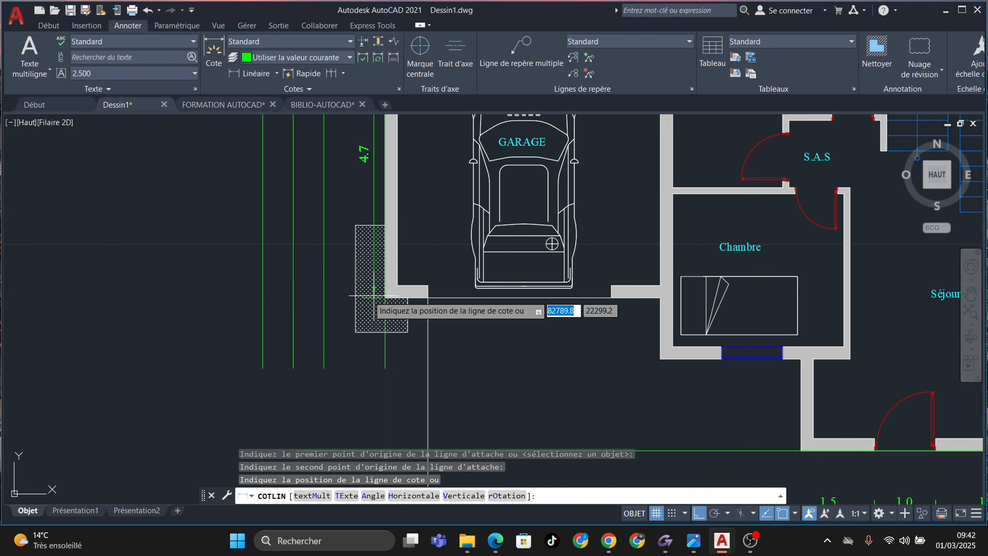
left_click(323, 298)
Continue the west dimension chain to the Chambre's southwest corner and the entrance's front wall corner
left_click(333, 74)
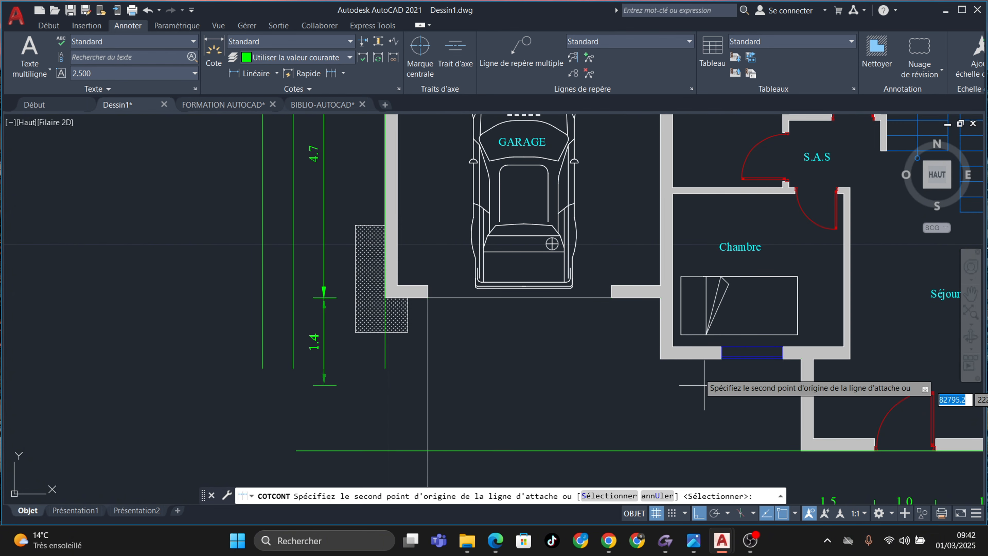
left_click(660, 358)
left_click(801, 451)
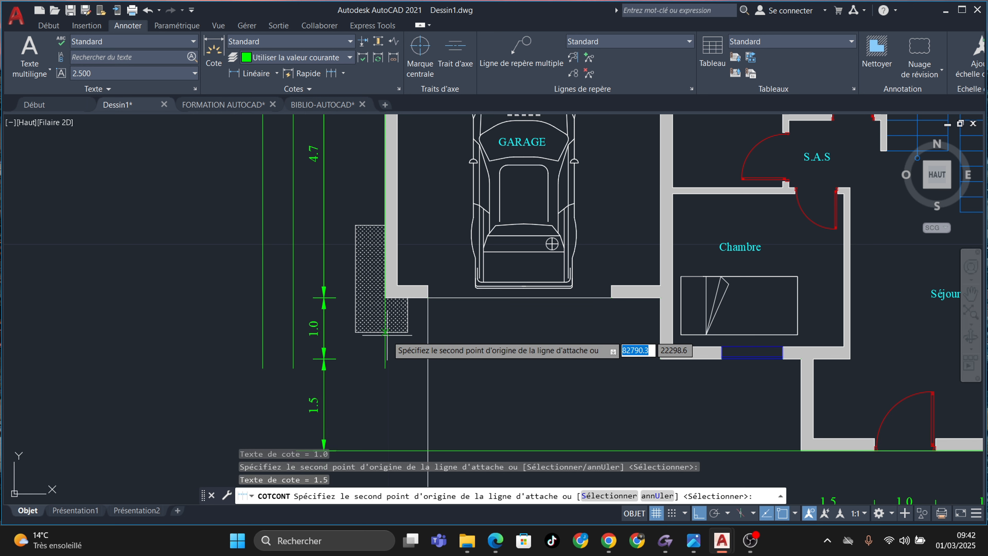
key("Escape")
middle_click_drag(342, 285, 380, 361)
scroll(380, 362, "down", 2)
right_click(380, 355)
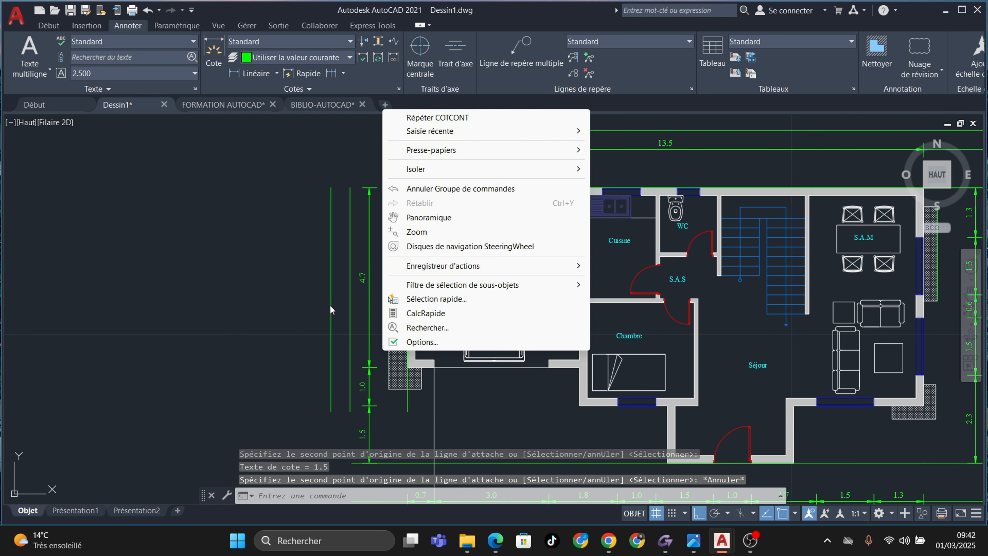
key("Escape")
Add the overall west linear dimension from the northwest corner to the entrance's front wall, placed on the outermost west reference line
left_click(252, 73)
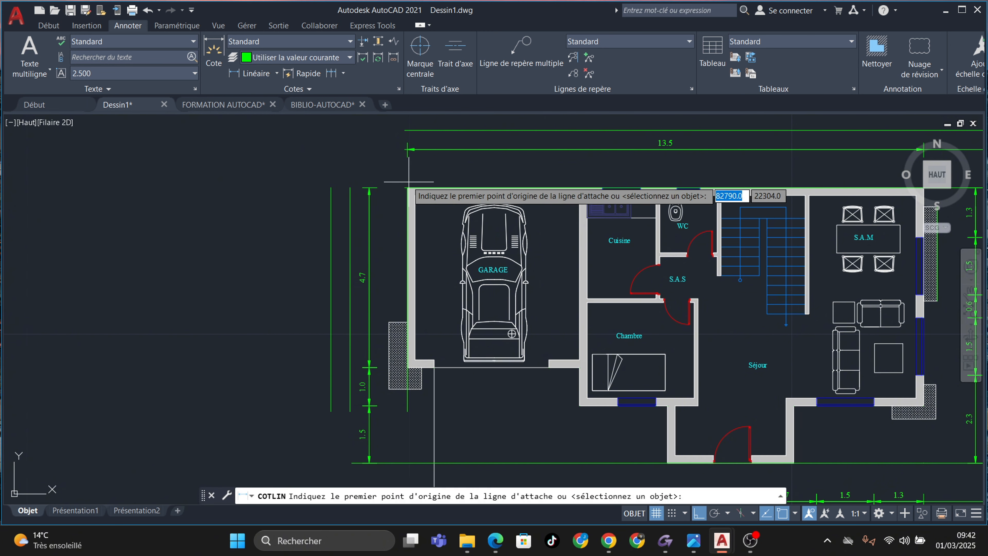
scroll(408, 182, "up", 5)
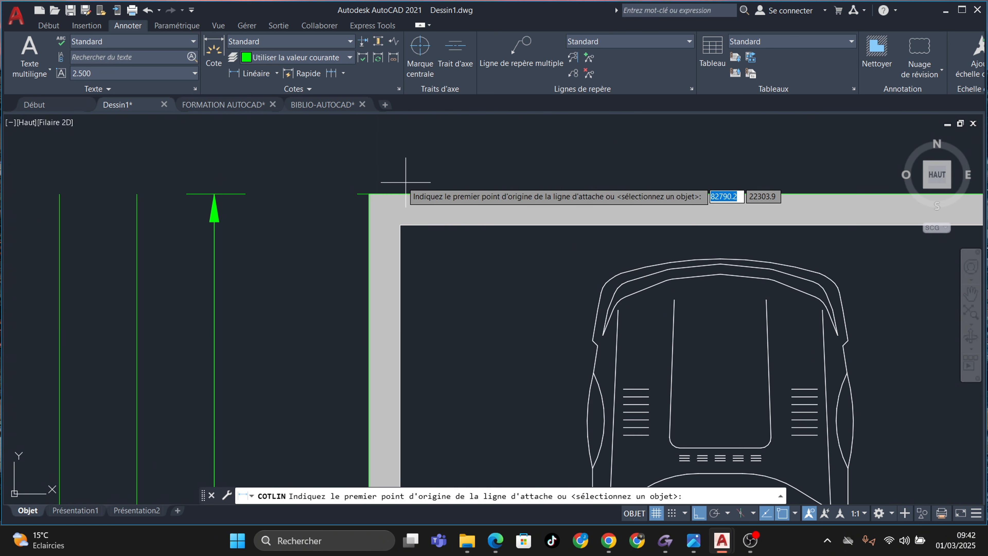
left_click(370, 193)
scroll(470, 265, "down", 5)
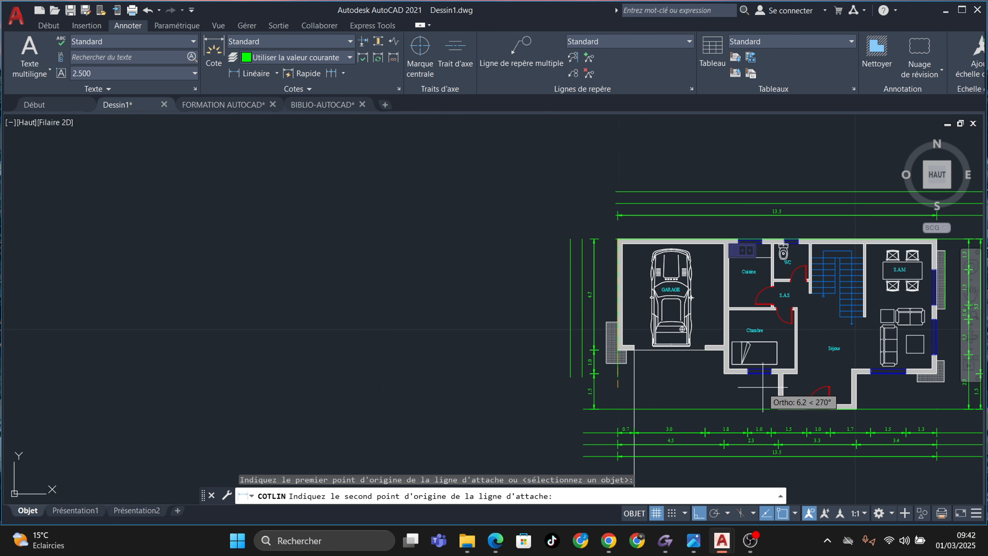
left_click(779, 408)
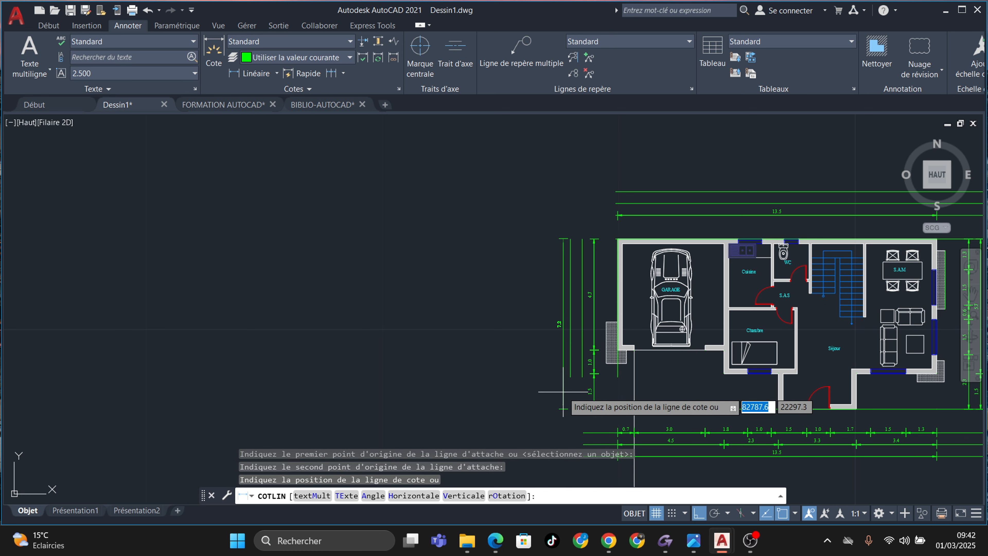
left_click(571, 377)
Erase the three offset reference lines north of the house and the reference line along its north wall
mouse_move(574, 336)
middle_mouse_down()
mouse_move(503, 294)
mouse_move(519, 342)
mouse_move(451, 418)
middle_mouse_up()
scroll(794, 236, "up", 4)
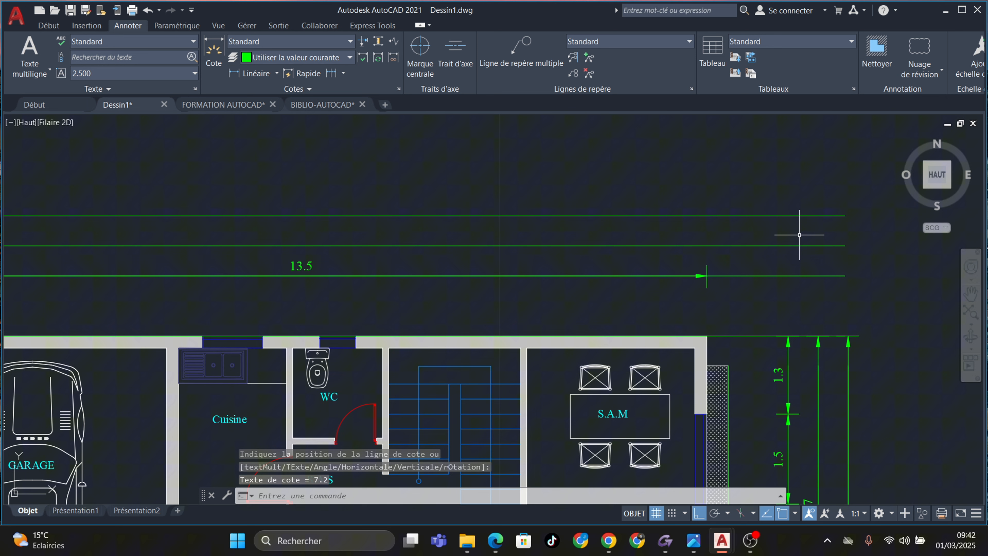
left_click(835, 195)
left_click(807, 291)
key("Delete")
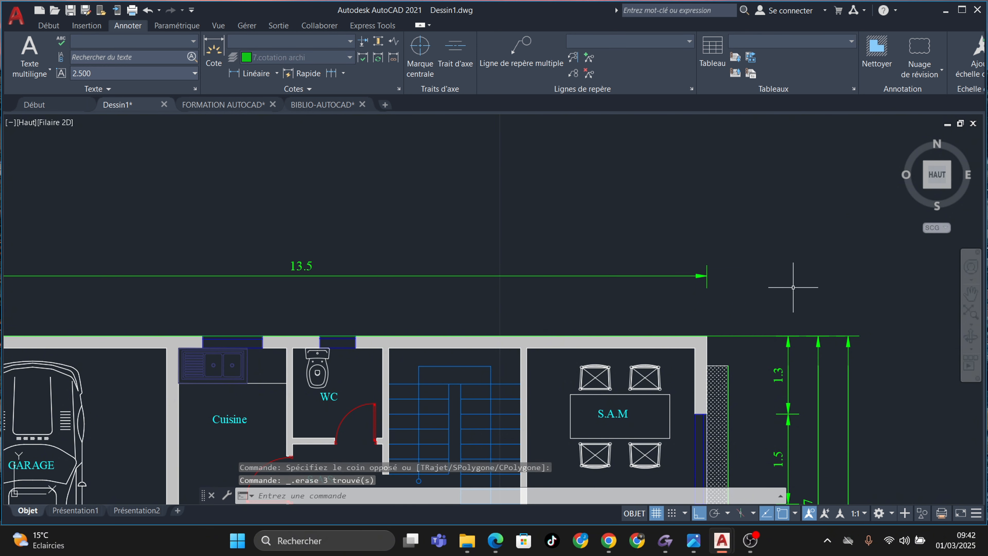
scroll(779, 292, "down", 2)
left_click(717, 289)
key("Delete")
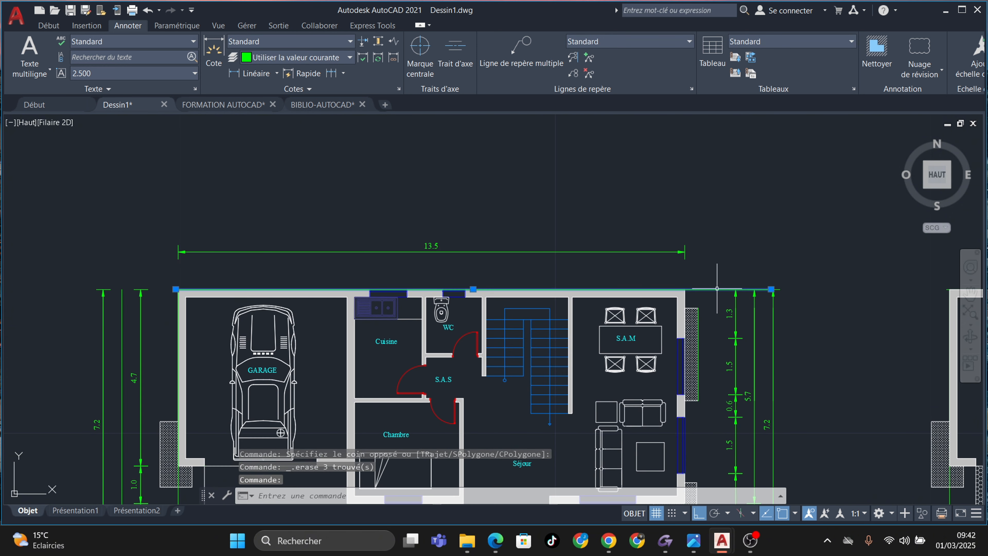
Erase the reference line along the entrance's front wall and the three offset reference lines beneath the south dimensions
middle_click_drag(784, 350, 752, 158)
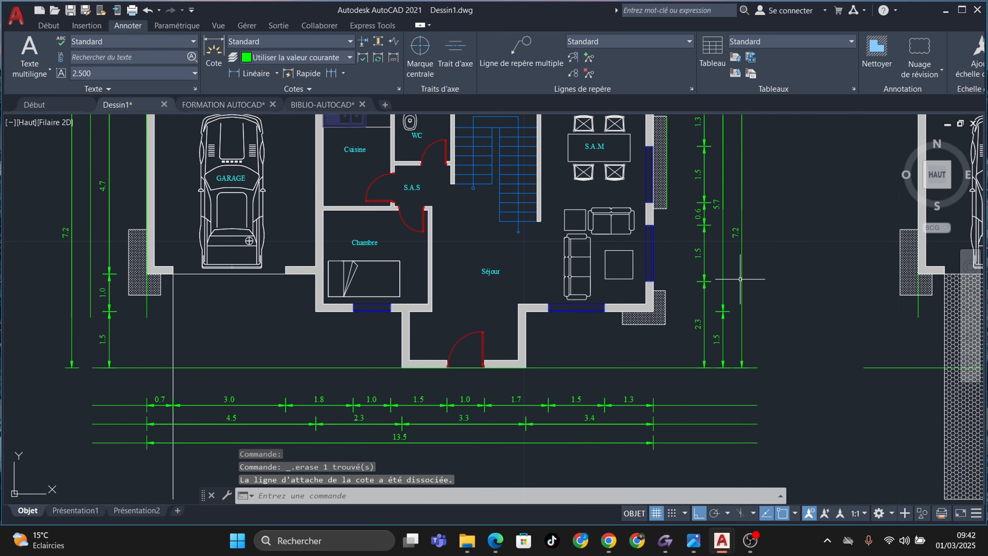
left_click(668, 366)
key("Delete")
scroll(717, 364, "up", 2)
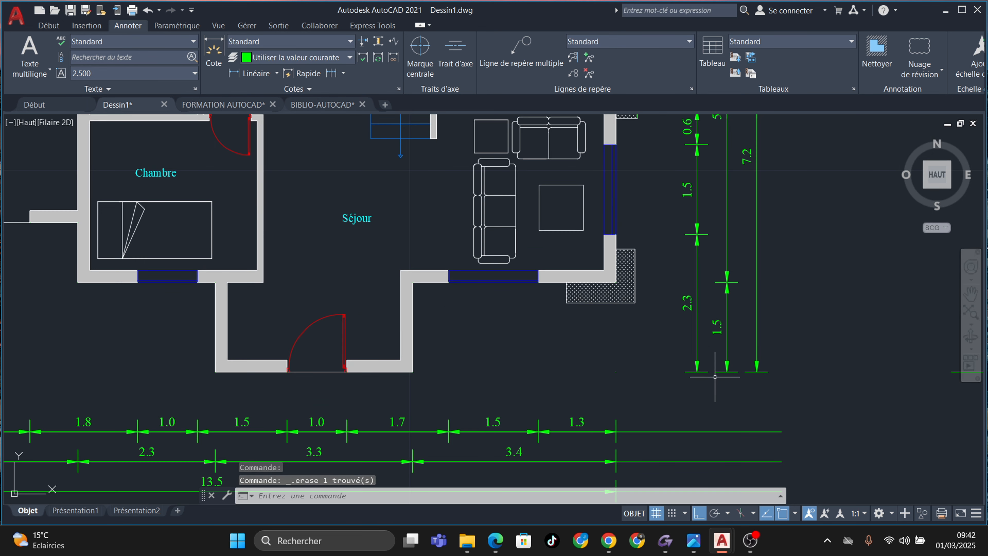
left_click(686, 431)
key("Delete")
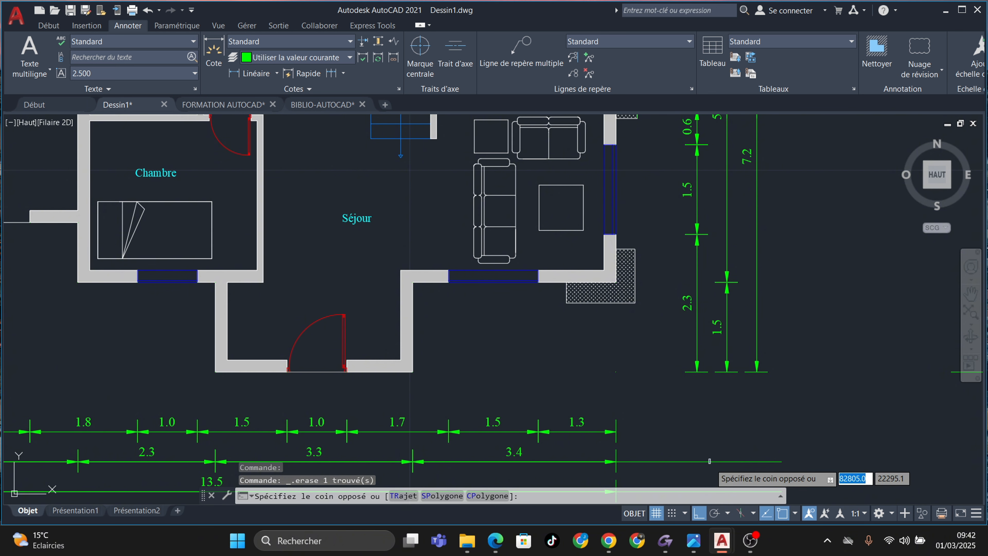
left_click(711, 463)
left_click(711, 461)
key("Delete")
middle_click_drag(610, 386, 629, 330)
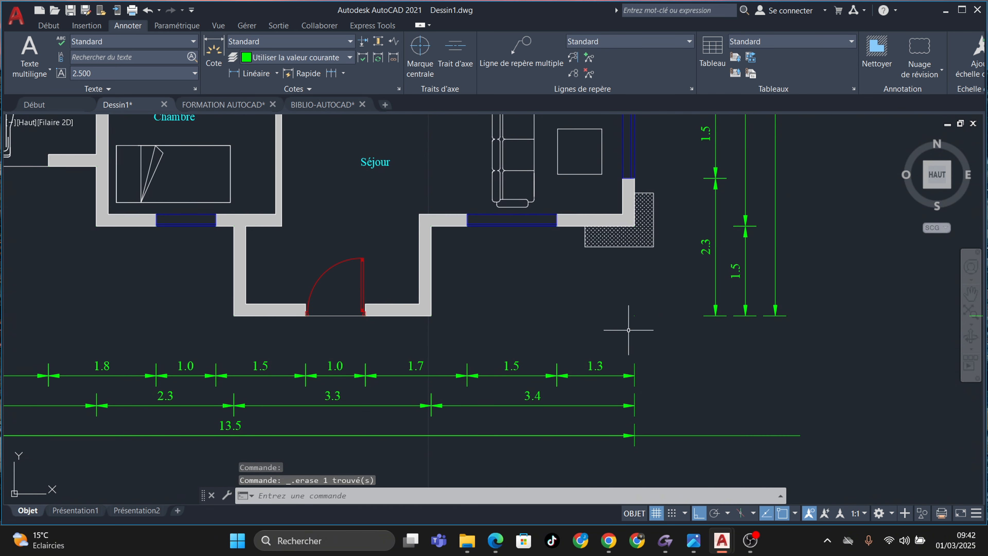
left_click(676, 435)
key("Delete")
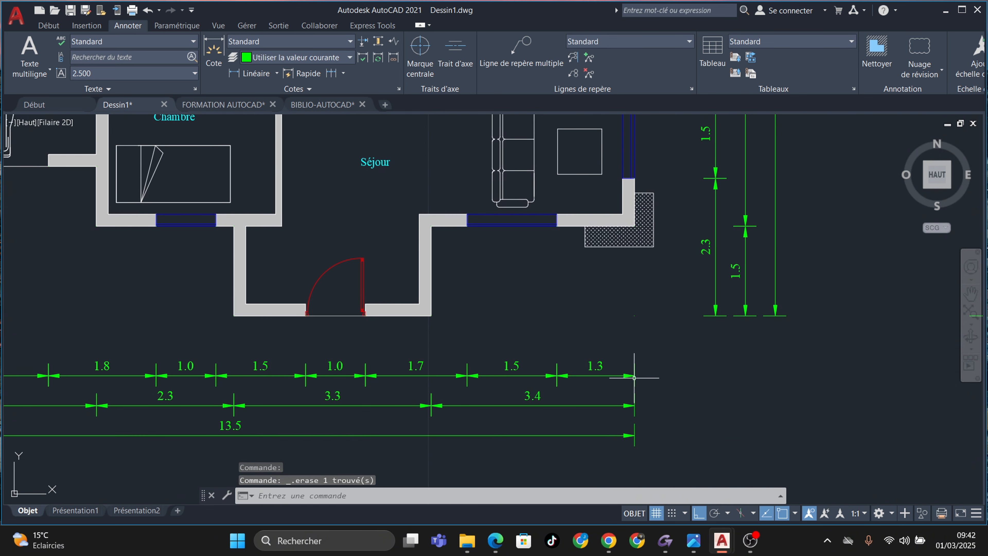
Erase the reference line along the garage's west wall and the middle offset reference line between the west dimensions
scroll(634, 378, "down", 2)
middle_click_drag(635, 383, 772, 377)
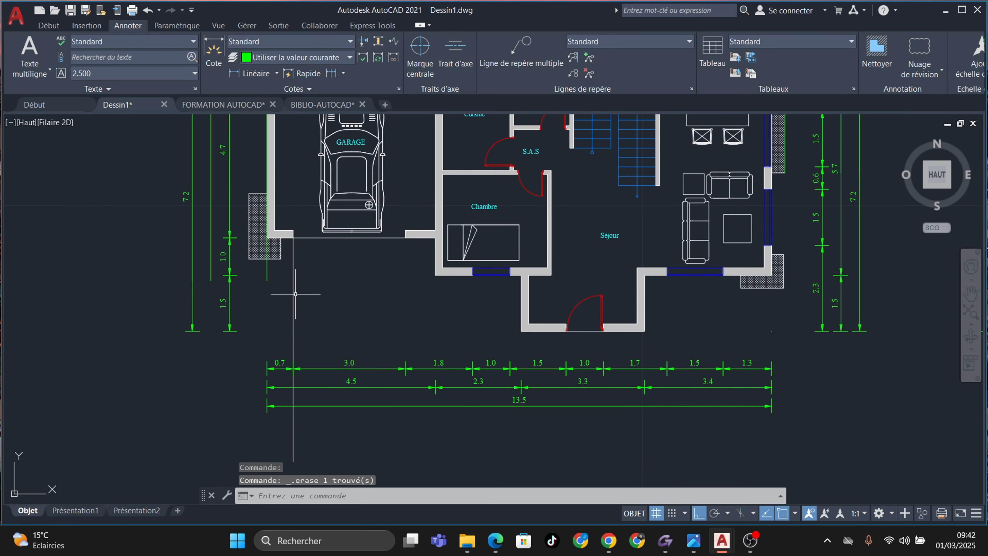
key("Delete")
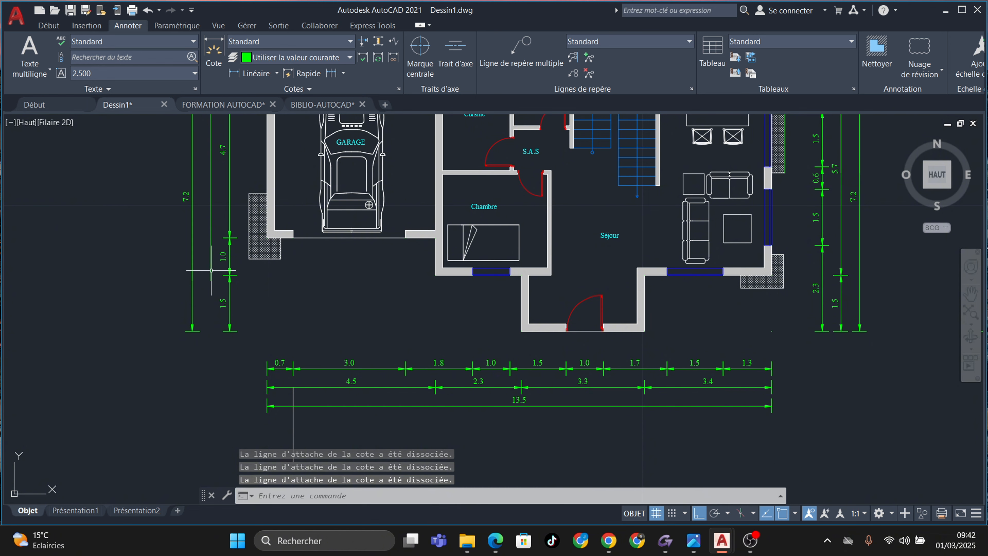
middle_click_drag(224, 209, 264, 398)
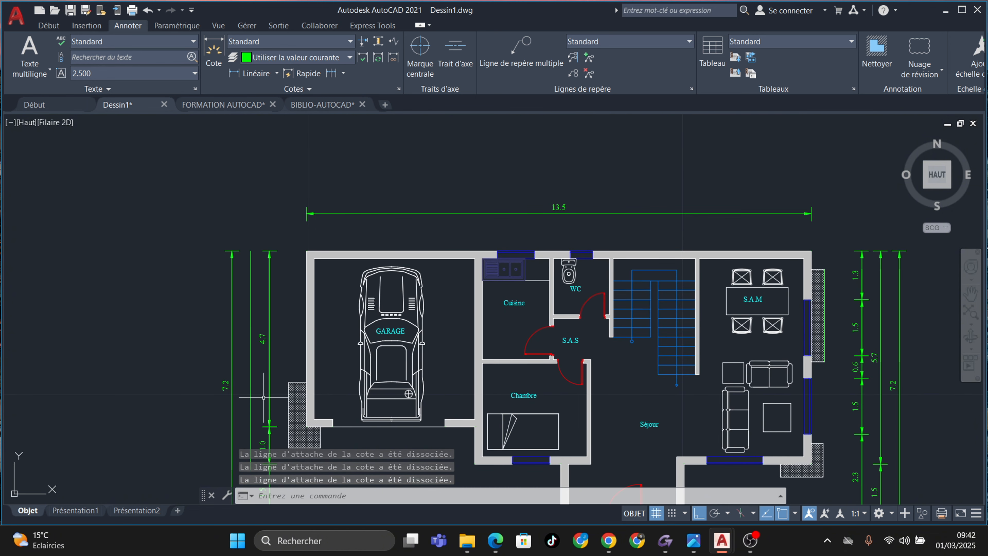
left_click(252, 365)
key("Delete")
scroll(280, 339, "down", 3)
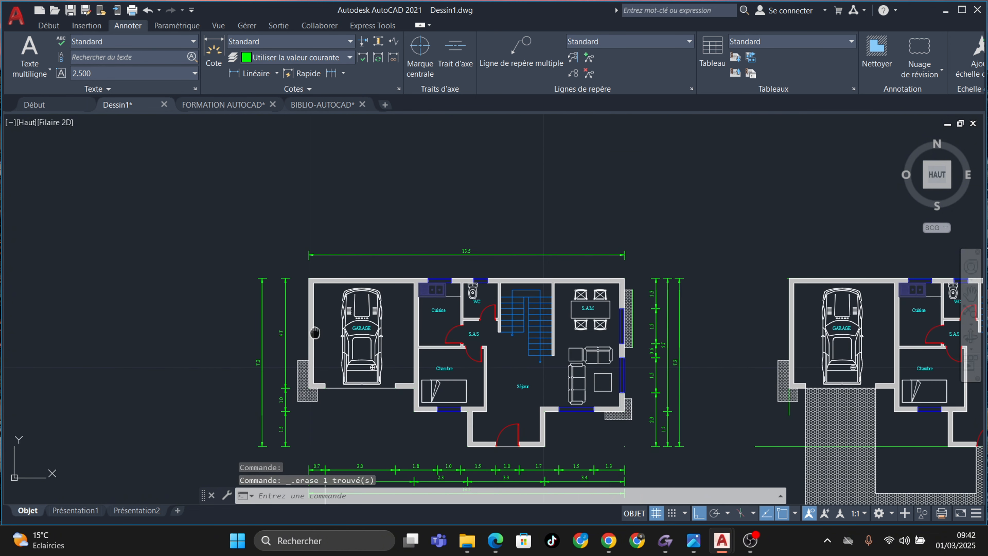
Move the overall west dimension inward beside the west dimension chain and erase the outermost west reference line
scroll(301, 284, "up", 2)
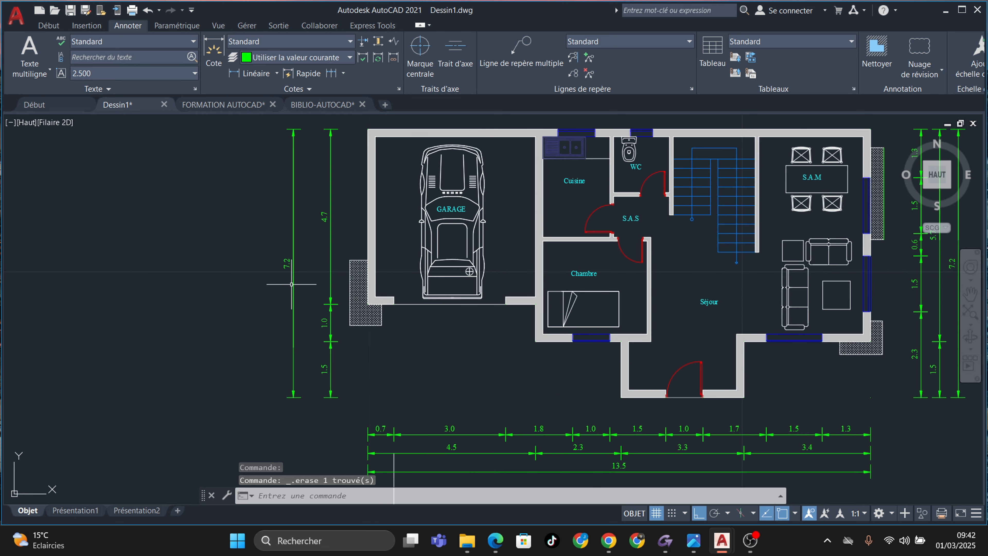
left_click(292, 283)
left_click(291, 267)
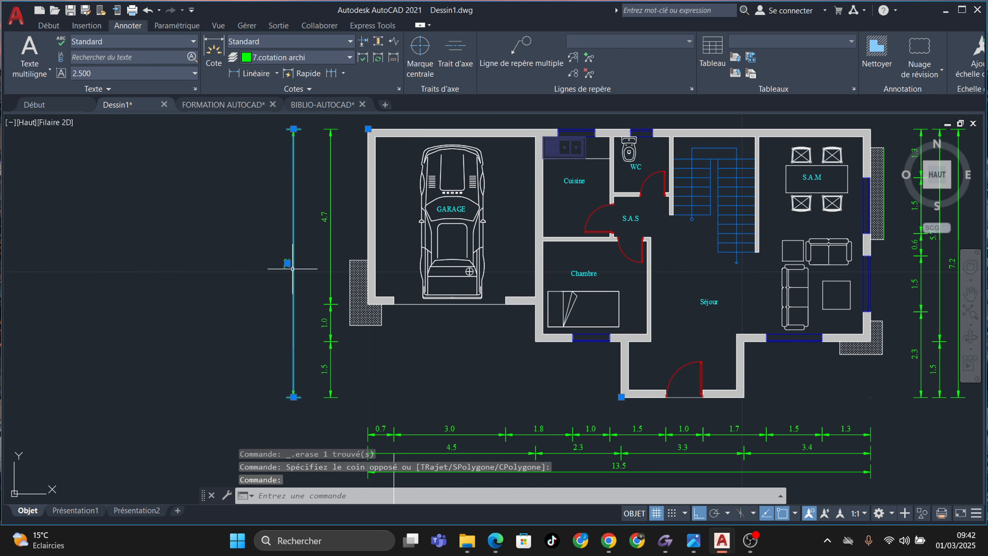
left_click(294, 397)
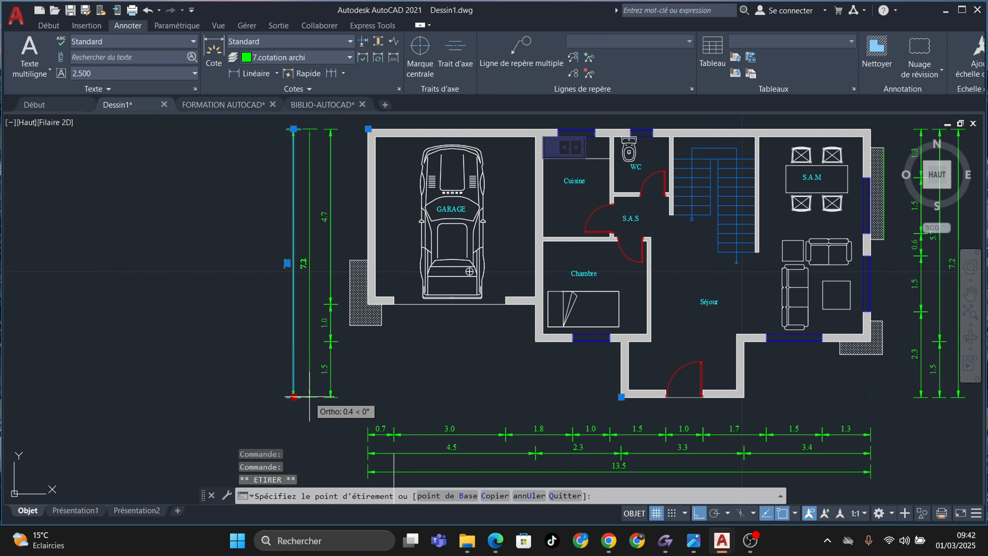
left_click(316, 397)
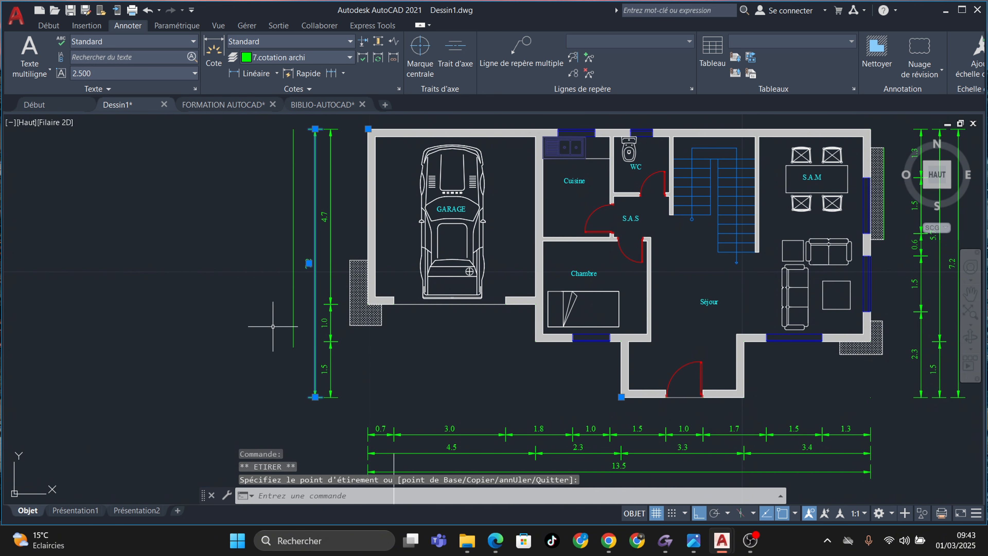
key("Escape")
key("Delete")
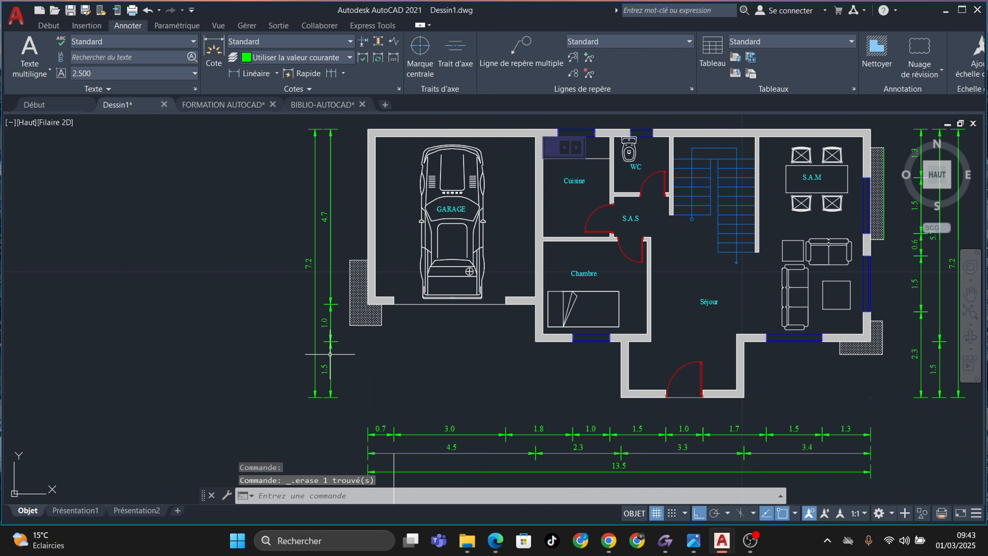
Examine the south and east dimensions of the working copy for leftover reference lines
scroll(323, 342, "up", 4)
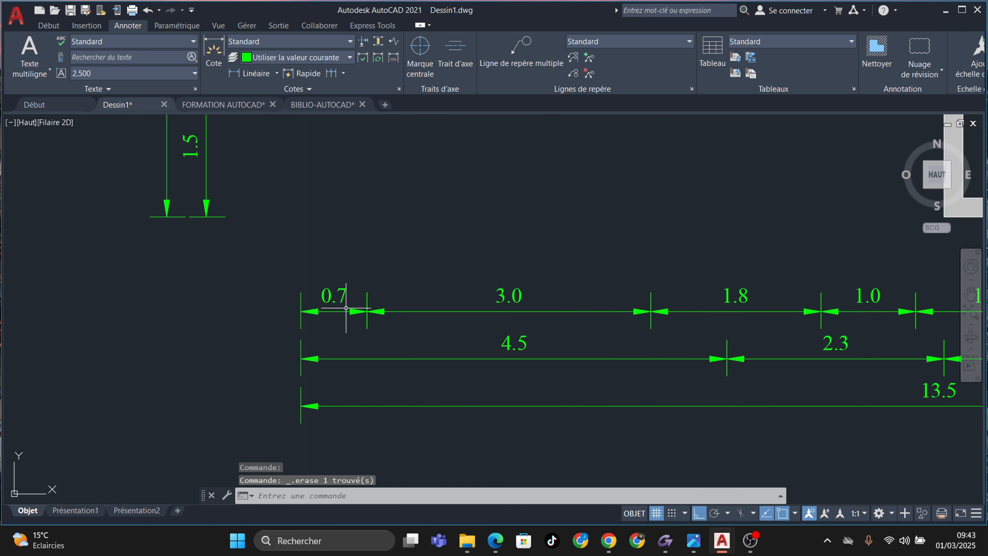
scroll(405, 307, "up", 6)
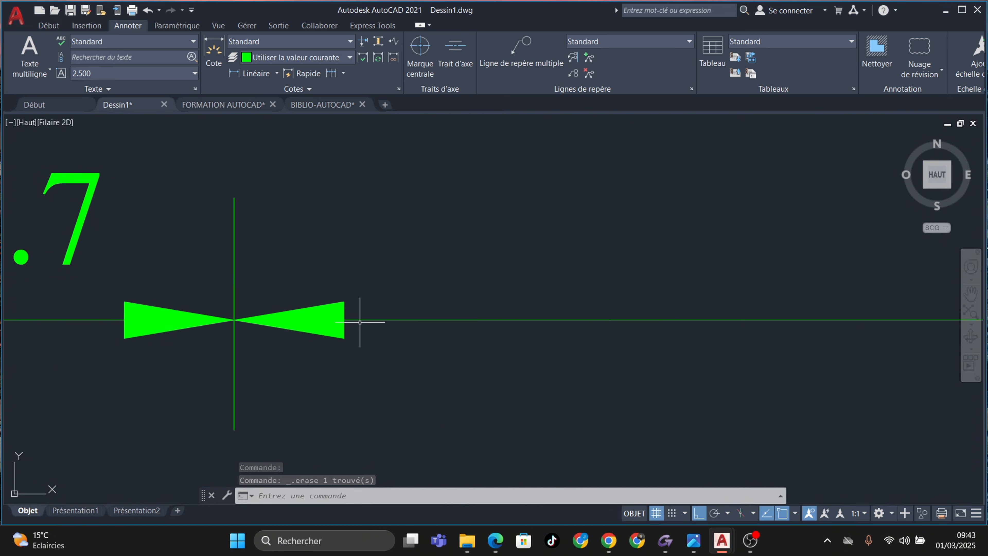
scroll(367, 316, "down", 6)
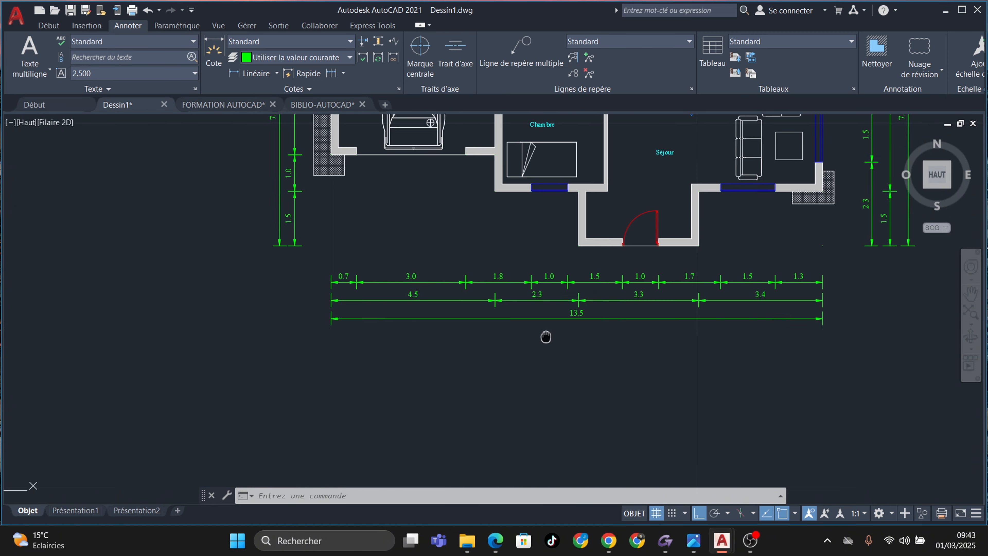
scroll(660, 296, "down", 4)
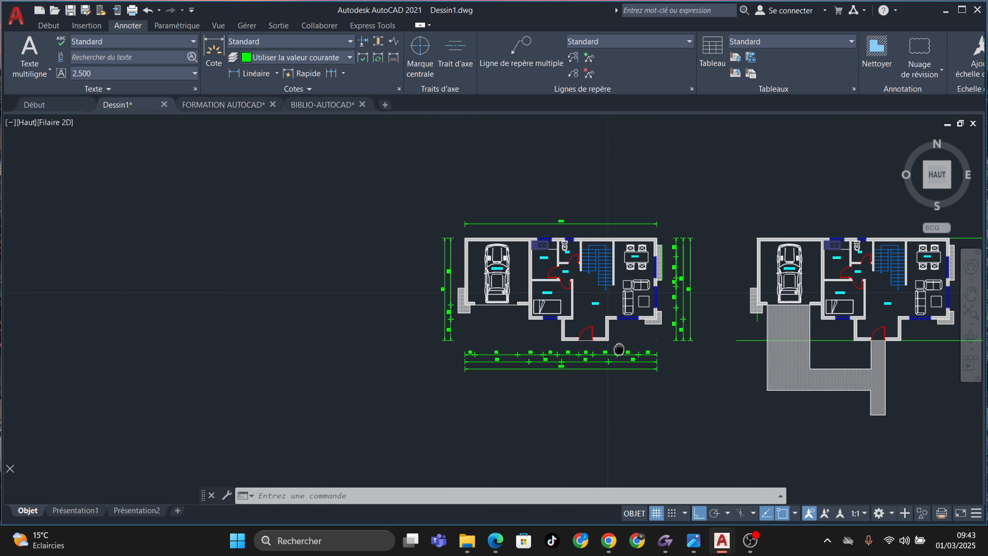
scroll(584, 297, "up", 2)
middle_click_drag(629, 256, 551, 235)
key("Escape")
scroll(581, 337, "up", 4)
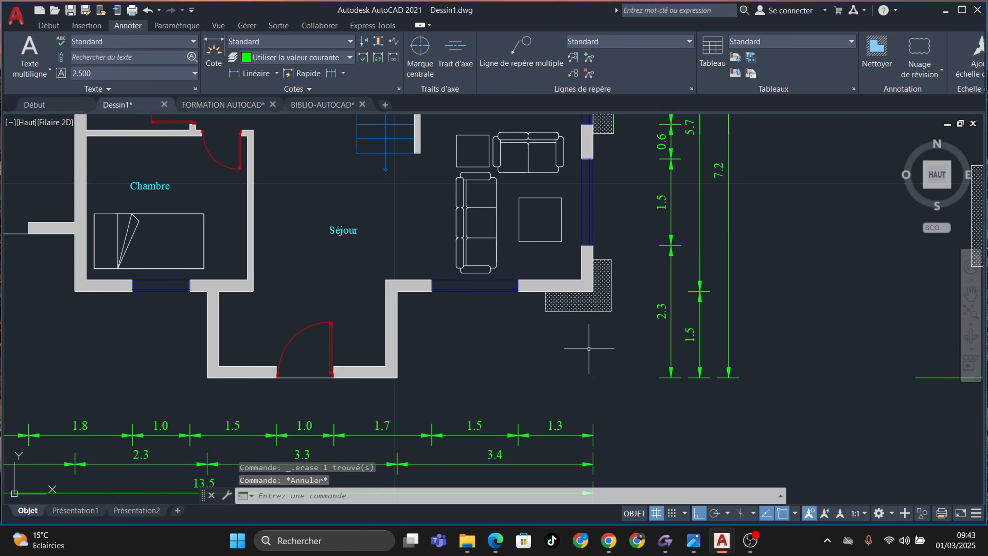
left_click(594, 373)
key("Escape")
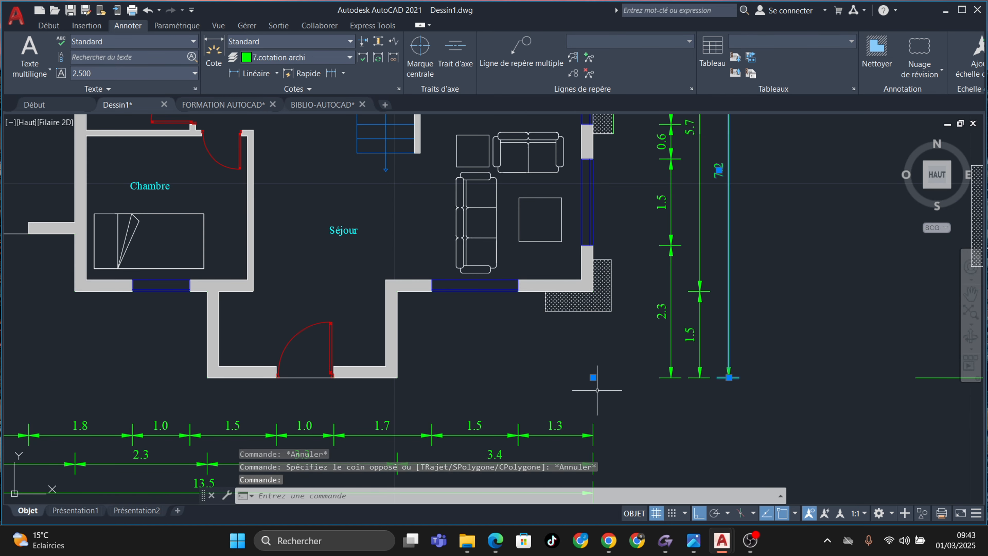
Erase the leftover reference line along the outer edge of the hatched strip east of the S.A.M
scroll(601, 378, "down", 2)
key("Escape")
key("Escape")
scroll(700, 390, "down", 4)
scroll(737, 241, "up", 6)
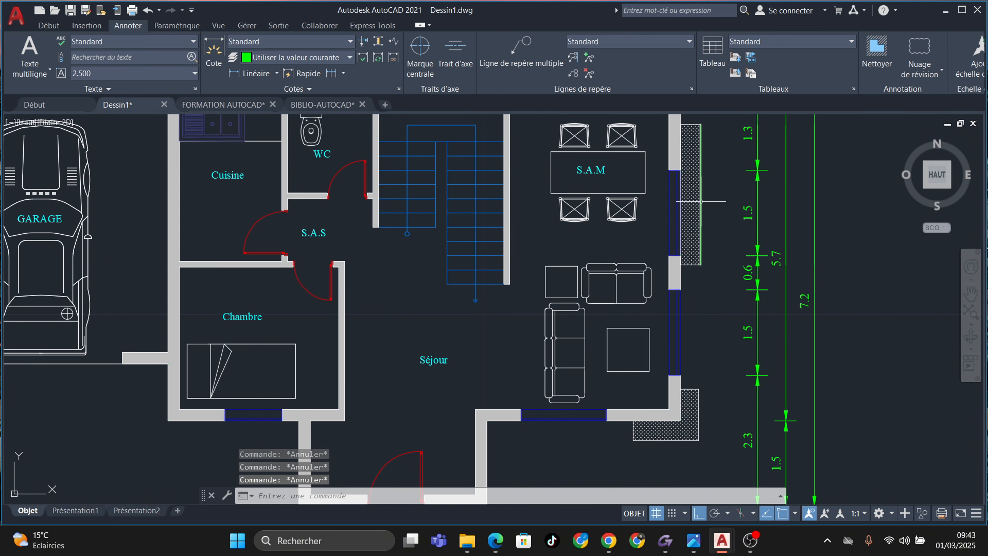
key("Delete")
scroll(596, 268, "down", 4)
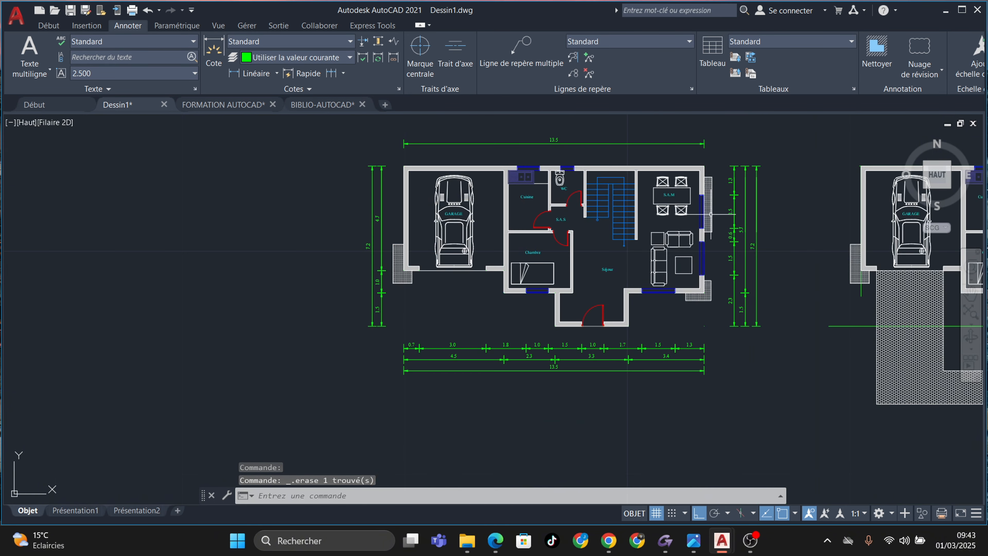
middle_click_drag(594, 273, 522, 331)
key("Escape")
key("Escape")
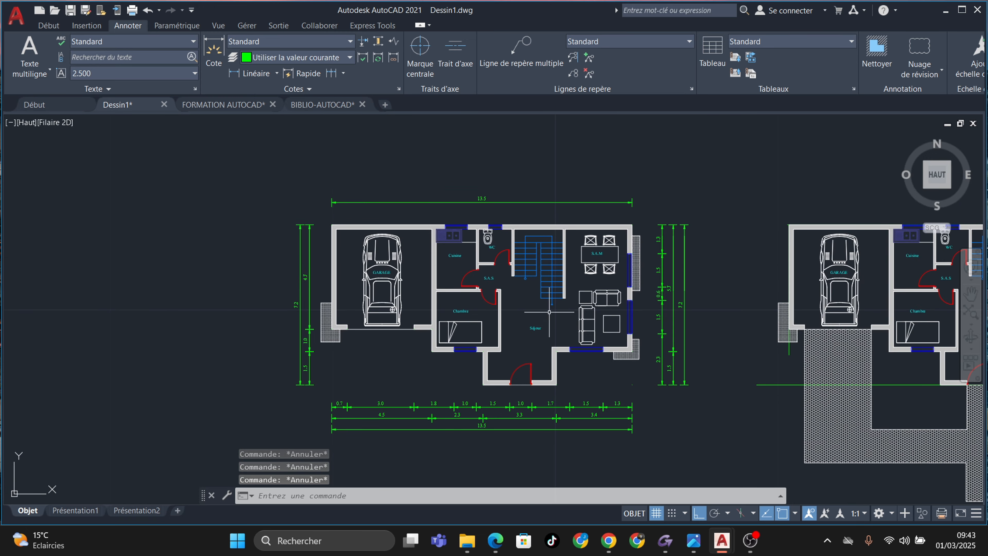
Create a text style named style1 based on the Standard style and close the text style settings
scroll(446, 292, "up", 2)
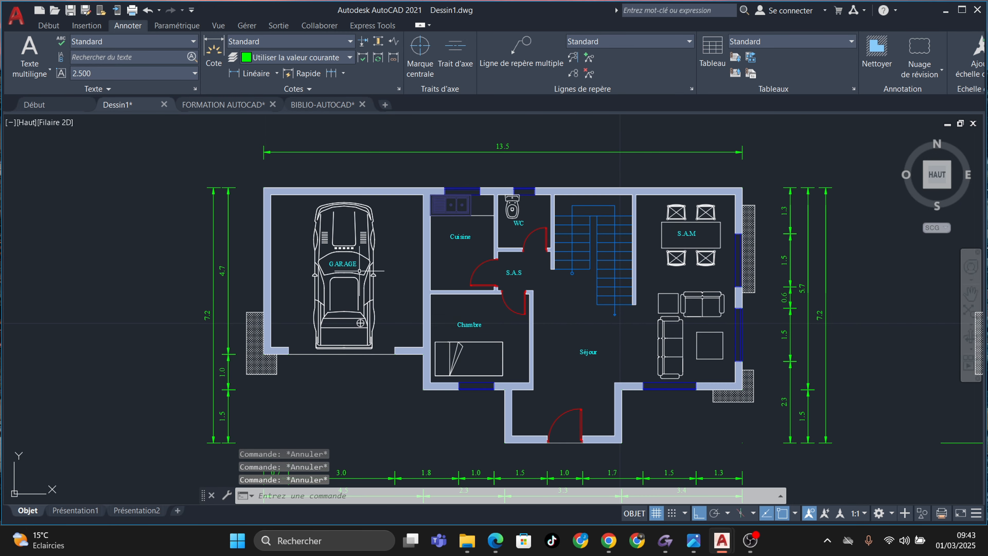
scroll(438, 277, "up", 2)
scroll(359, 247, "down", 2)
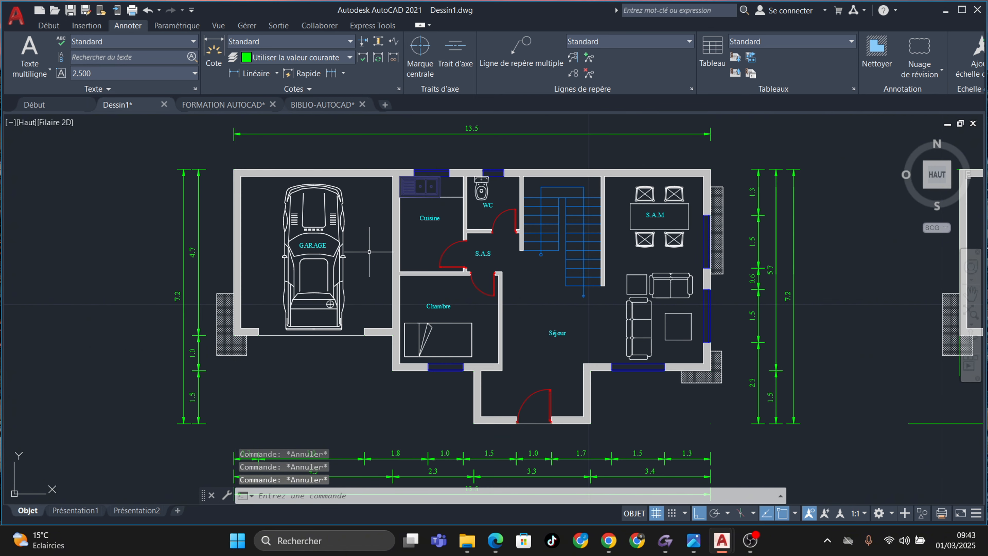
middle_click_drag(396, 243, 360, 222)
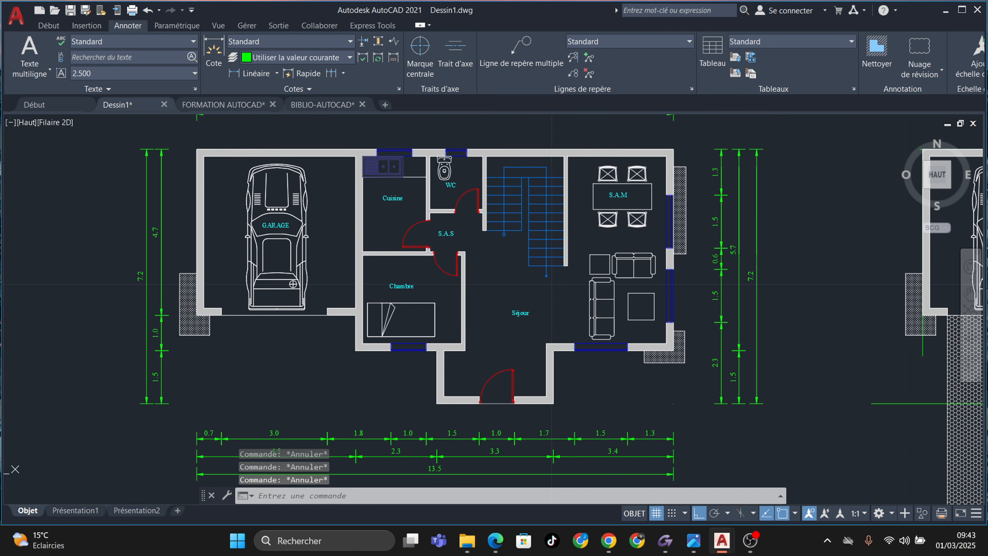
left_click(195, 90)
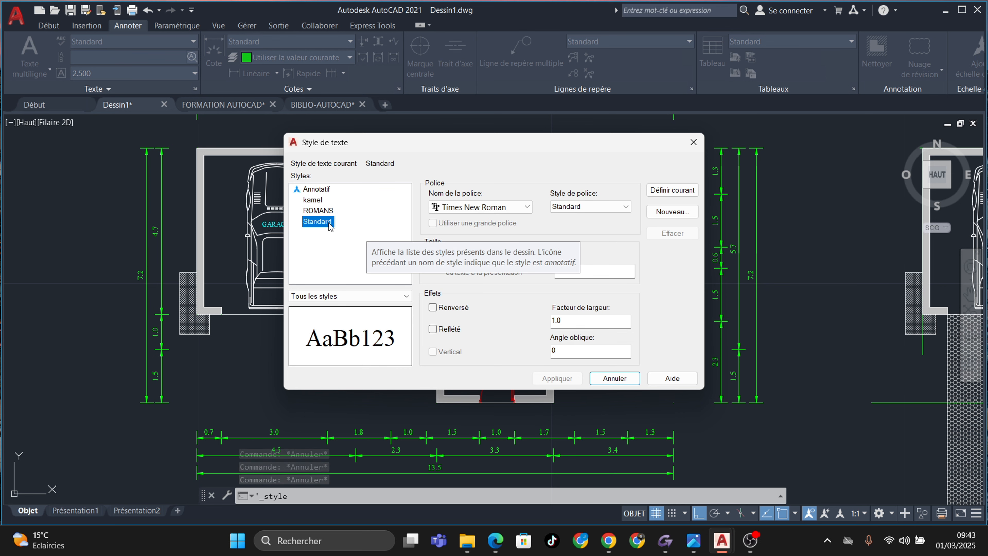
left_click(672, 212)
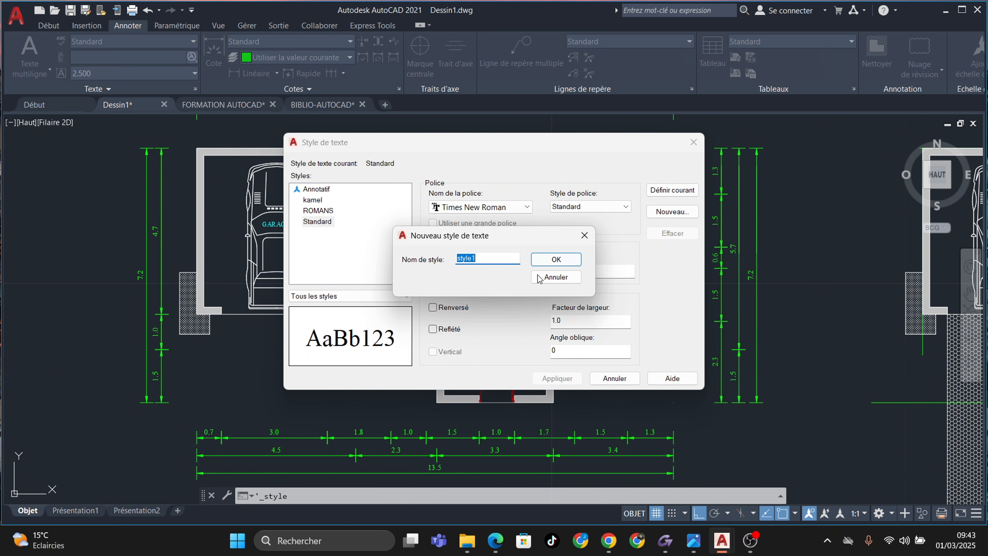
left_click(566, 259)
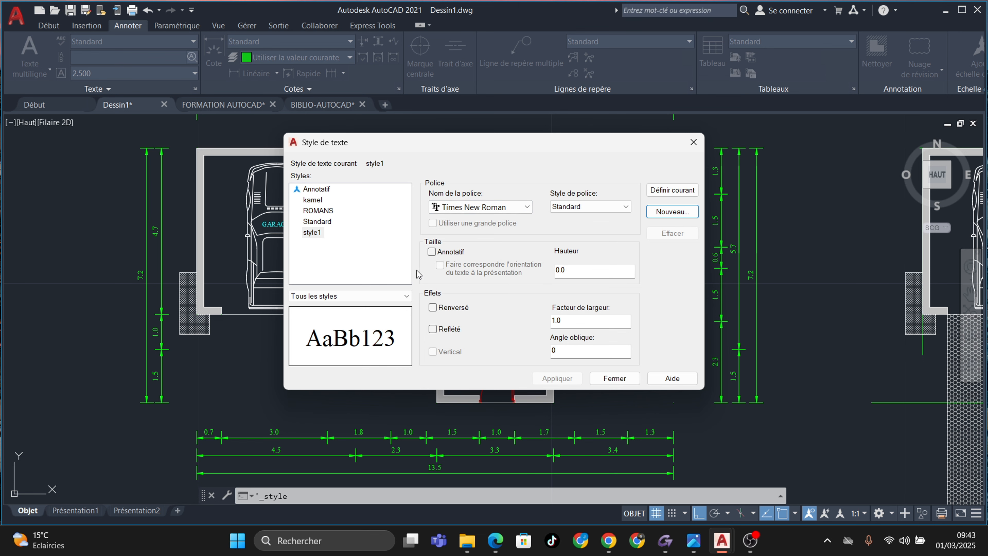
left_click(327, 222)
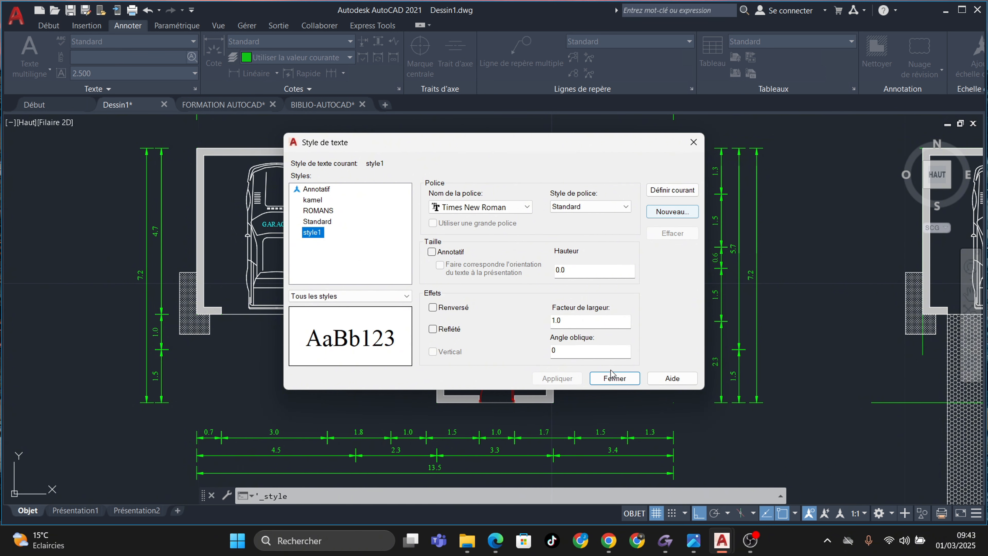
left_click(613, 380)
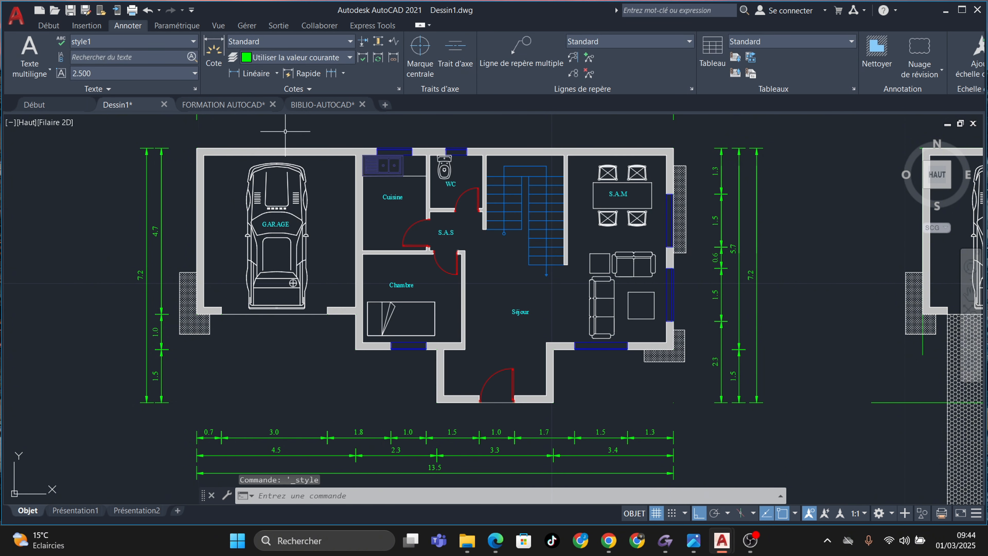
Add a linear dimension across the garage's interior width, placed over the front part of the car
left_click(252, 72)
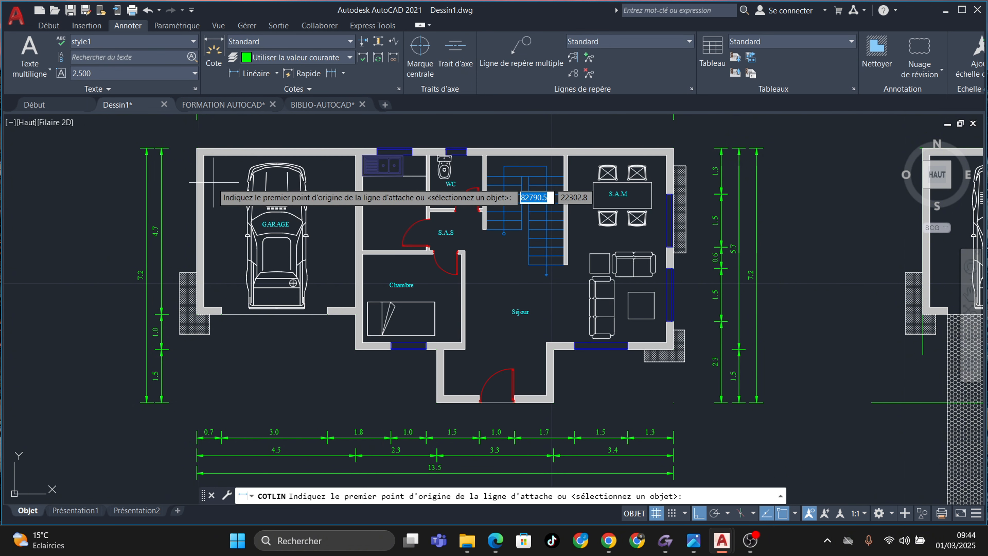
left_click(205, 184)
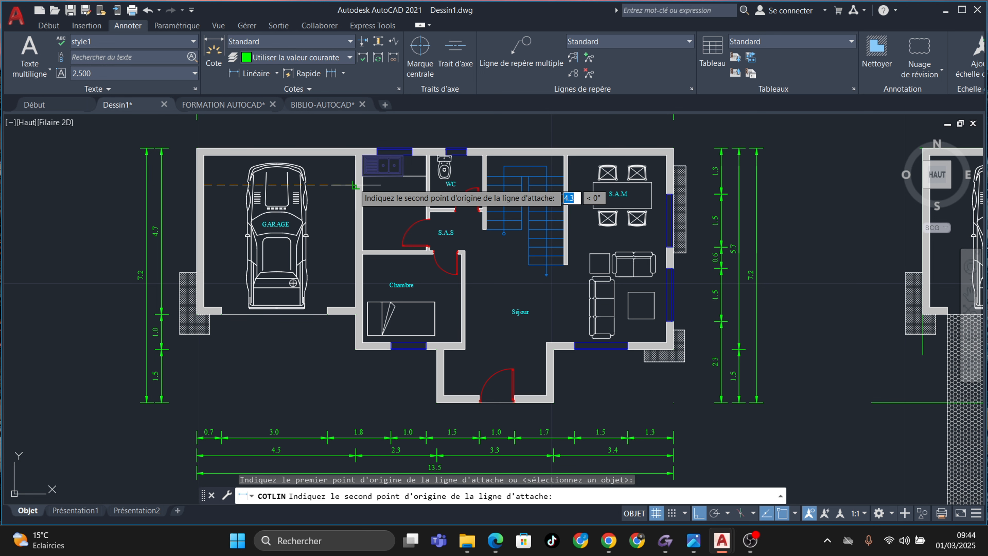
left_click(356, 185)
scroll(303, 182, "up", 2)
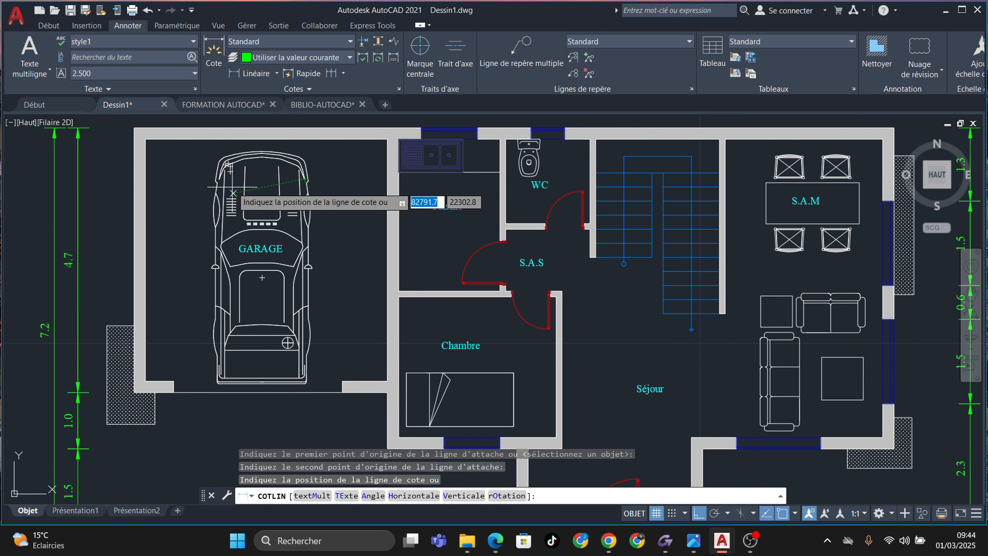
left_click(235, 194)
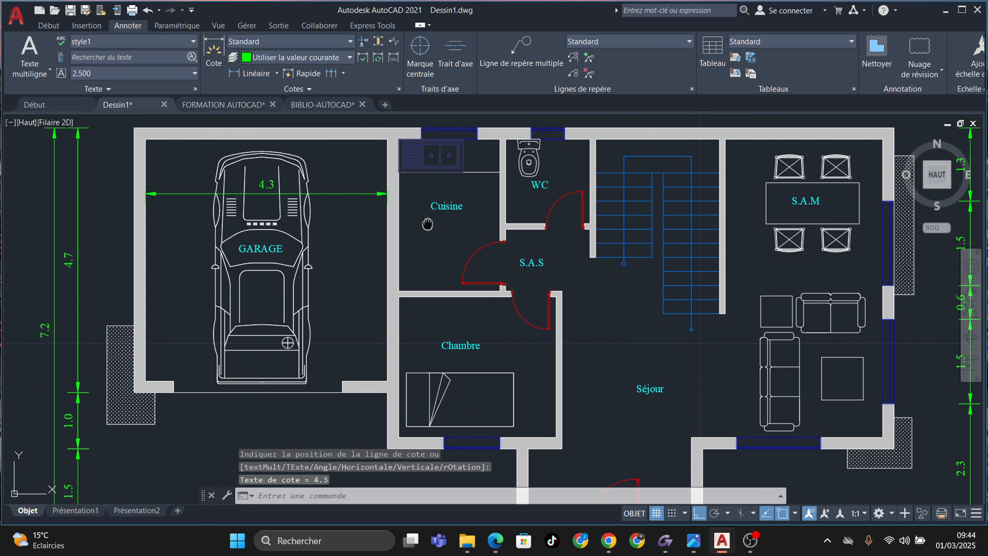
Add a linear dimension across the Cuisine's interior width, aligned with the garage's interior dimension line
middle_click_drag(428, 224, 417, 275)
key("Return")
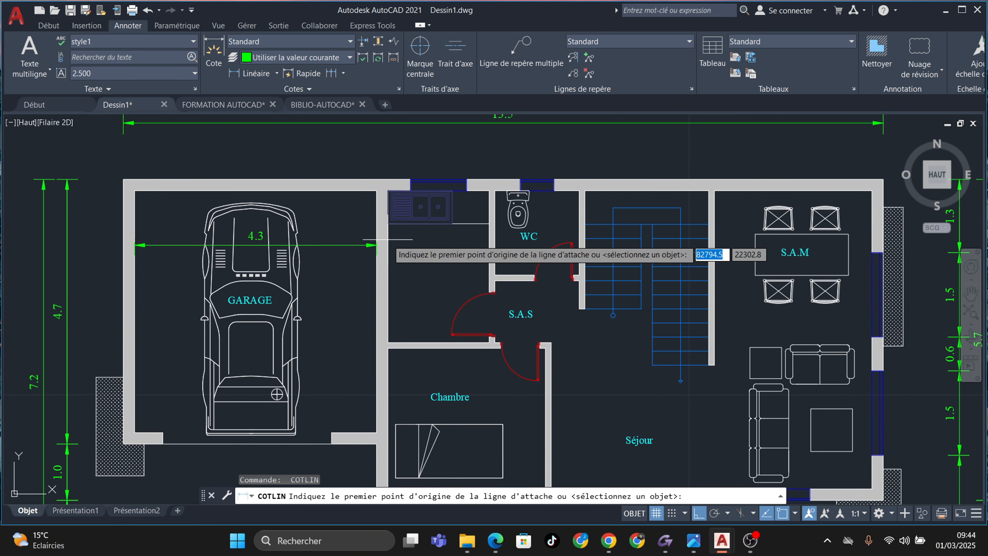
scroll(388, 191, "up", 6)
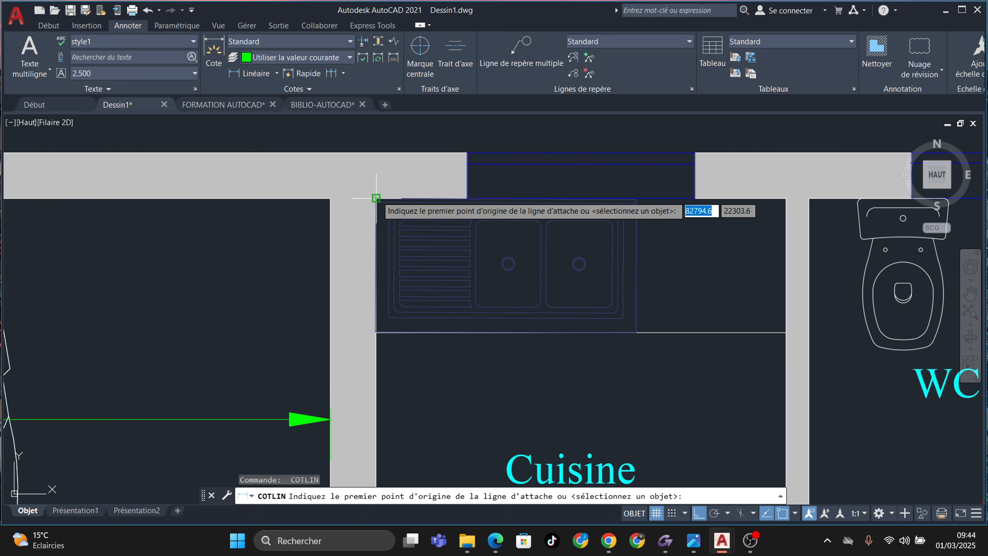
left_click(377, 198)
left_click(786, 198)
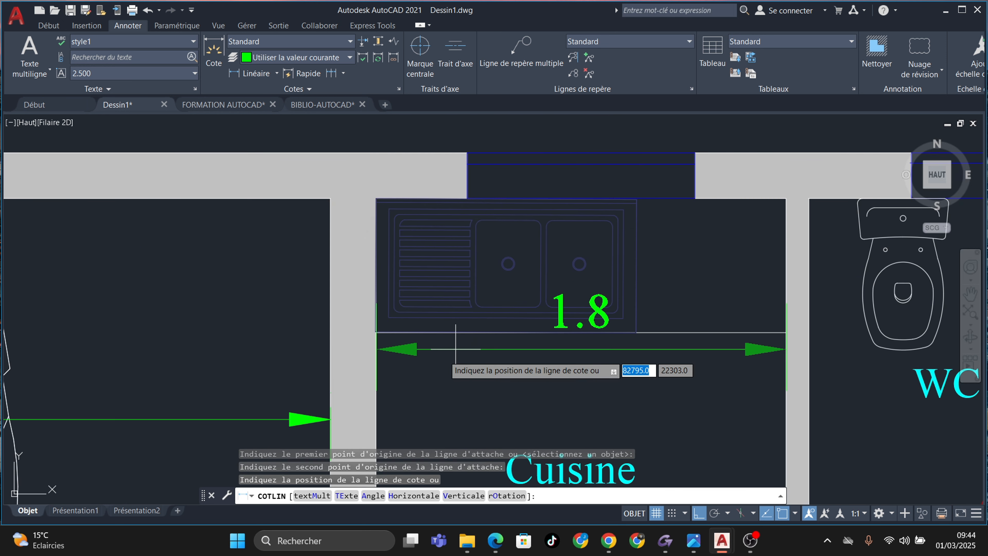
left_click(252, 415)
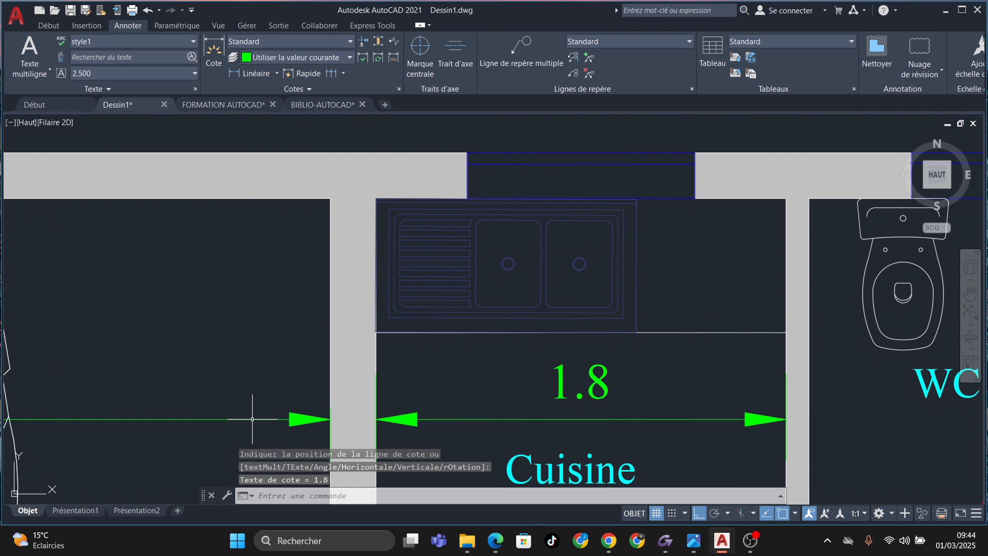
Add a linear dimension across the WC's interior width, aligned with the Cuisine's interior dimension line
scroll(253, 409, "down", 5)
middle_click_drag(596, 380, 347, 347)
key("Return")
scroll(439, 219, "up", 2)
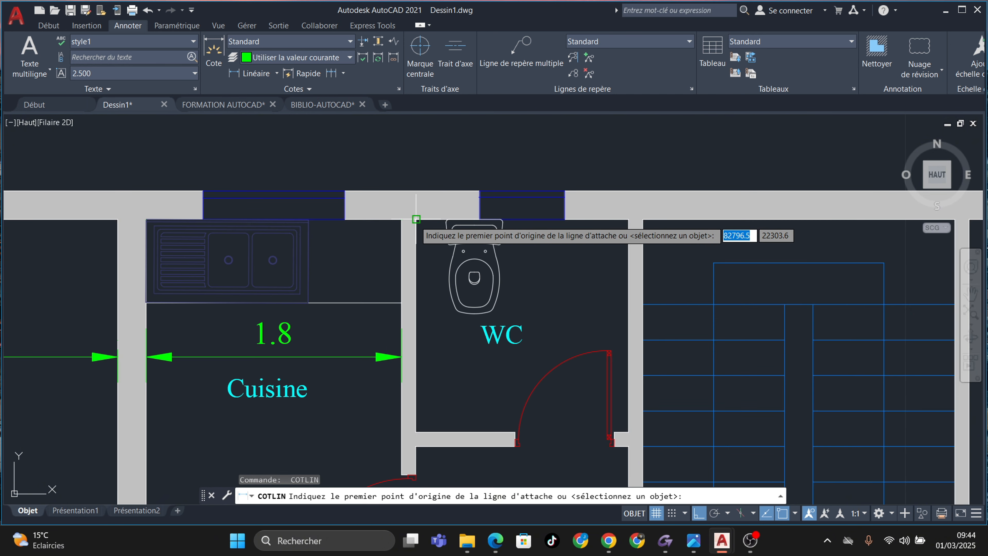
left_click(416, 220)
left_click(628, 219)
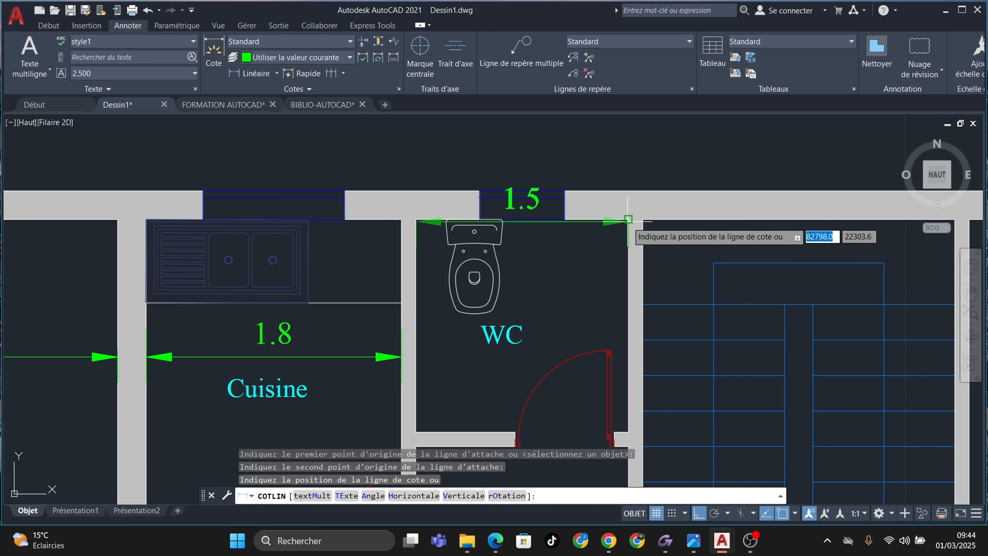
left_click(353, 356)
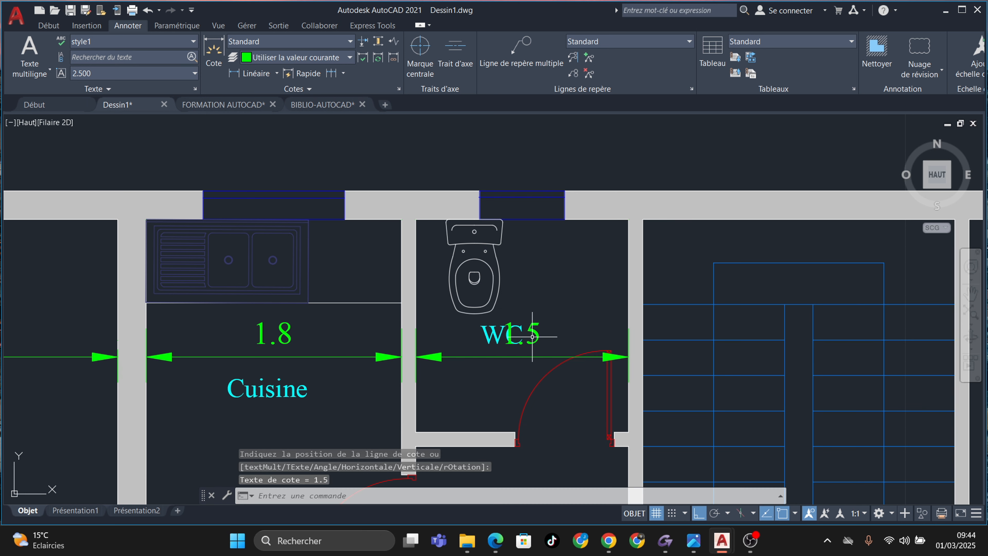
key("Escape")
Move the WC label west so it sits beside the room's width dimension text without overlapping it
scroll(545, 362, "up", 6)
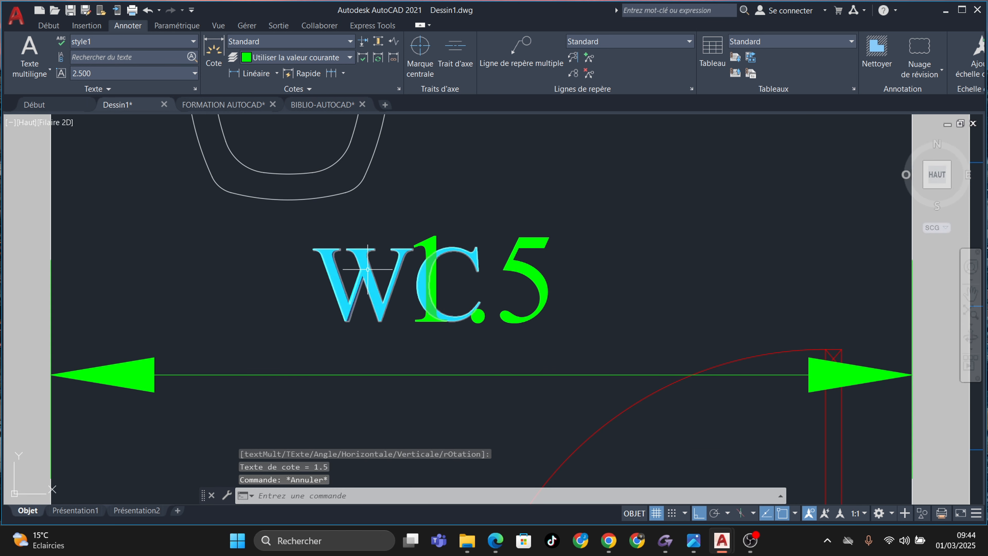
left_click(366, 267)
key("Escape")
left_click(365, 261)
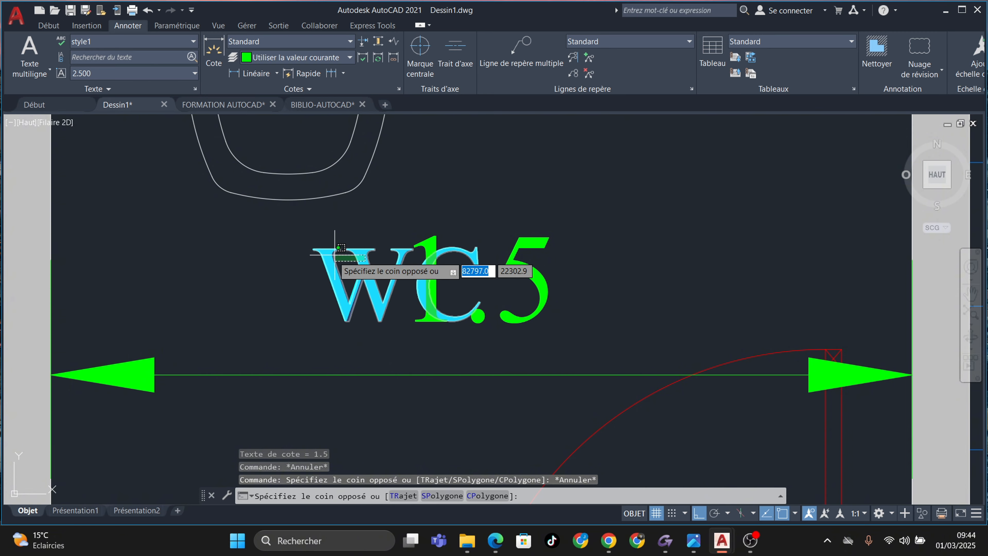
left_click(331, 248)
left_click(313, 246)
left_click(198, 249)
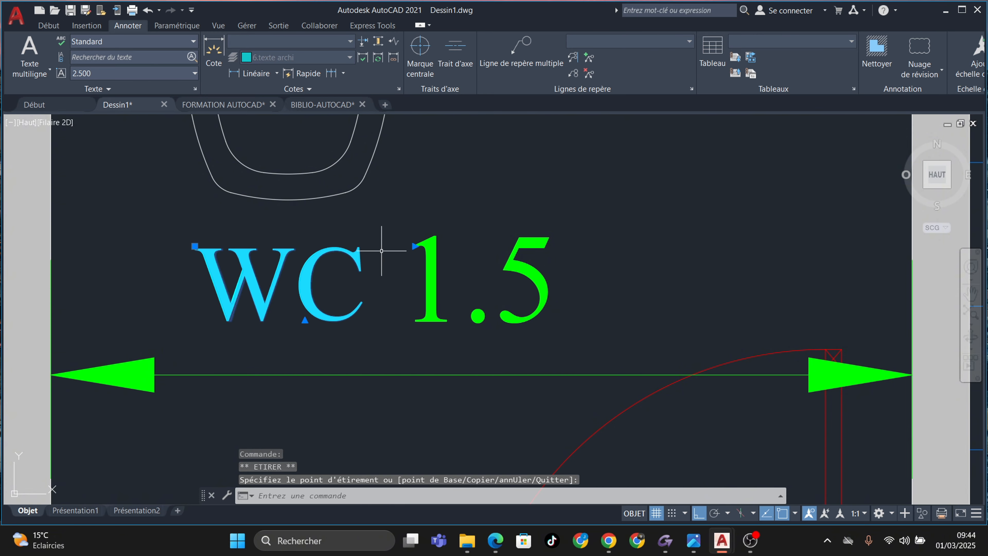
scroll(432, 304, "down", 7)
key("Escape")
scroll(451, 337, "down", 2)
middle_click_drag(444, 342, 469, 260)
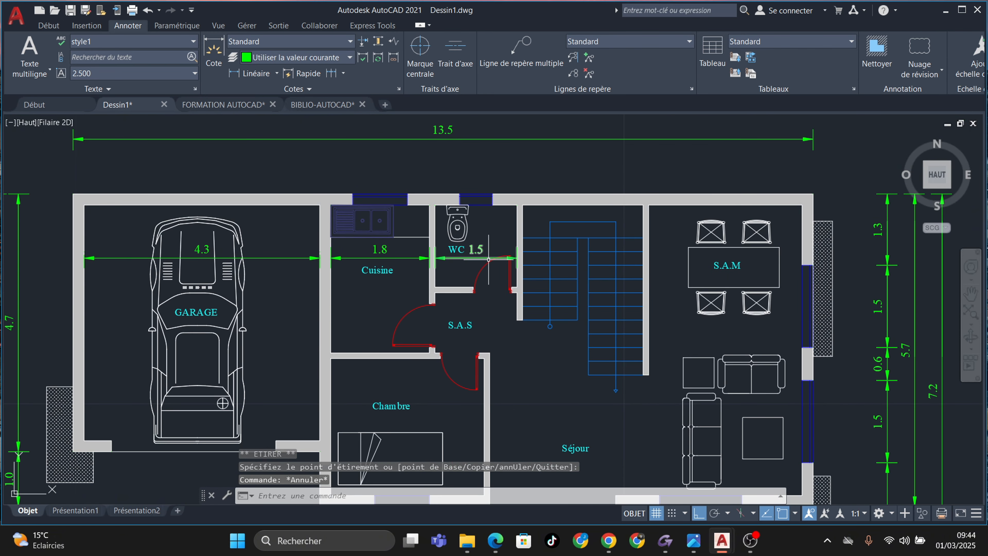
Add a linear dimension across the S.A.M's interior width, aligned with the WC's interior dimension line
middle_click_drag(534, 234, 490, 265)
key("Return")
scroll(696, 267, "up", 4)
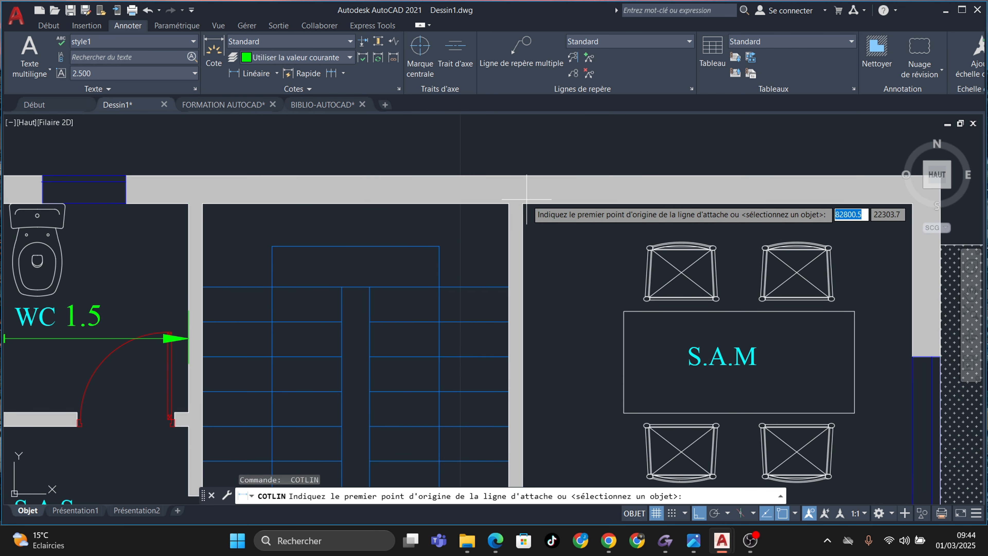
left_click(607, 237)
middle_click_drag(613, 248, 430, 269)
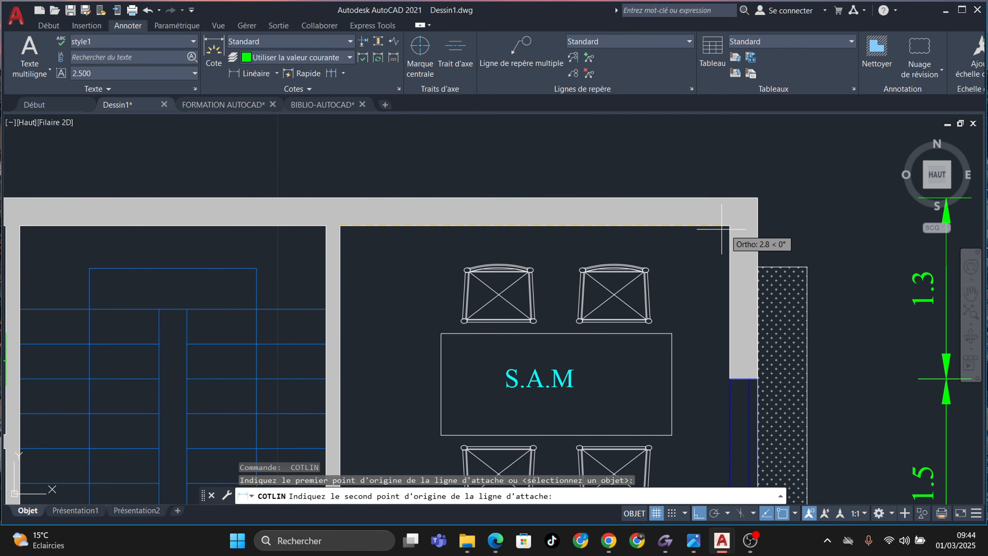
left_click(729, 227)
scroll(454, 372, "down", 2)
middle_click_drag(124, 366, 337, 316)
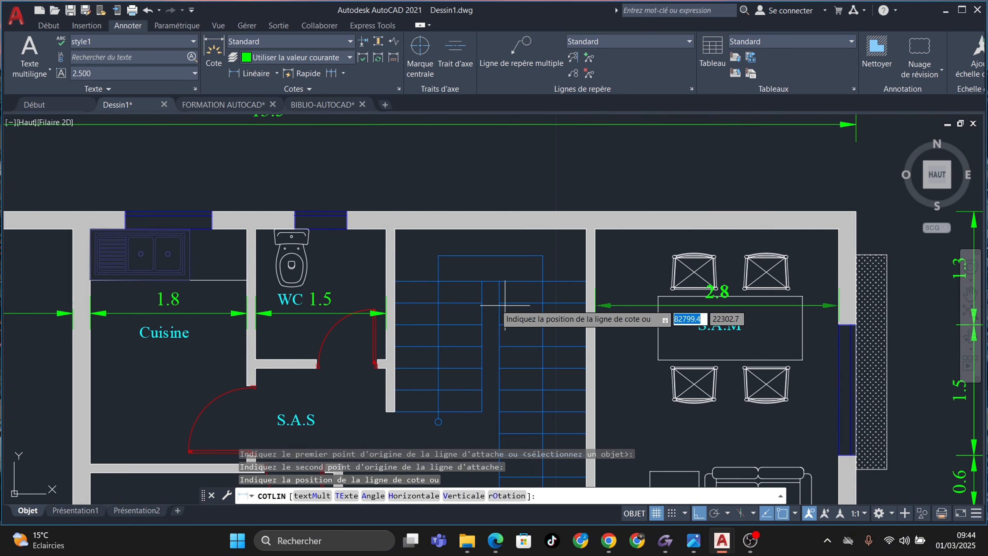
left_click(333, 312)
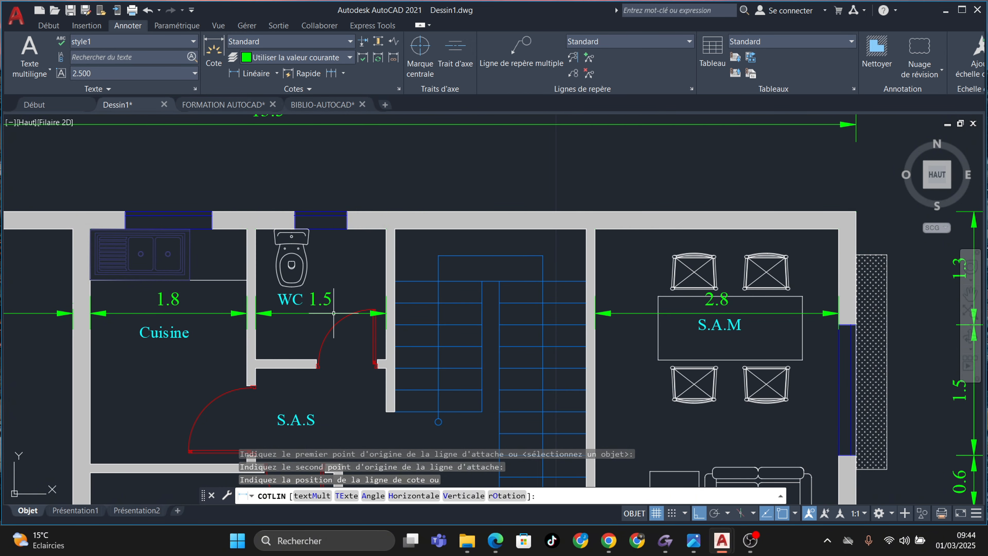
Add a vertical linear dimension between the north and south walls of the S.A.M and Séjour, just inside the east wall
scroll(653, 326, "down", 2)
middle_click_drag(650, 318, 630, 245)
key("Return")
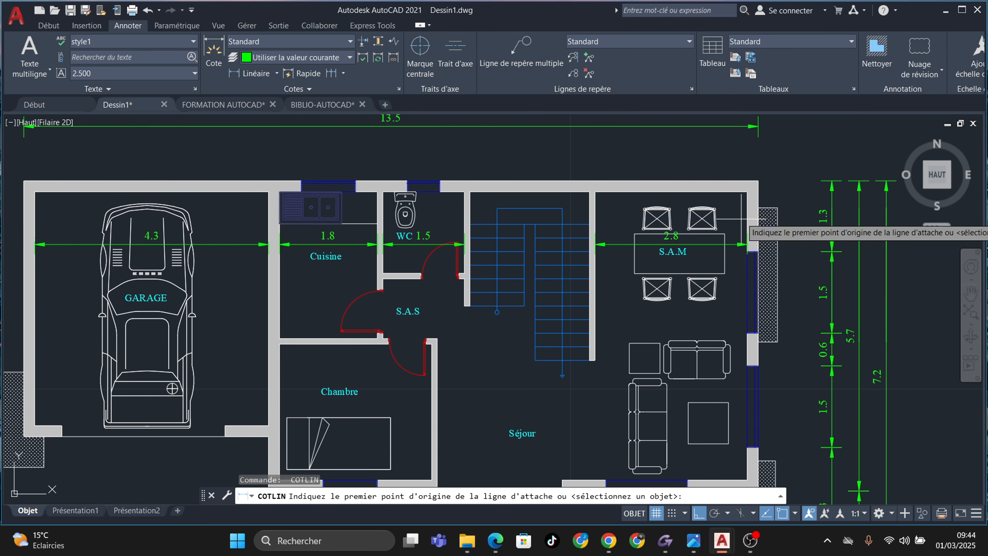
left_click(748, 192)
middle_click_drag(734, 404, 735, 354)
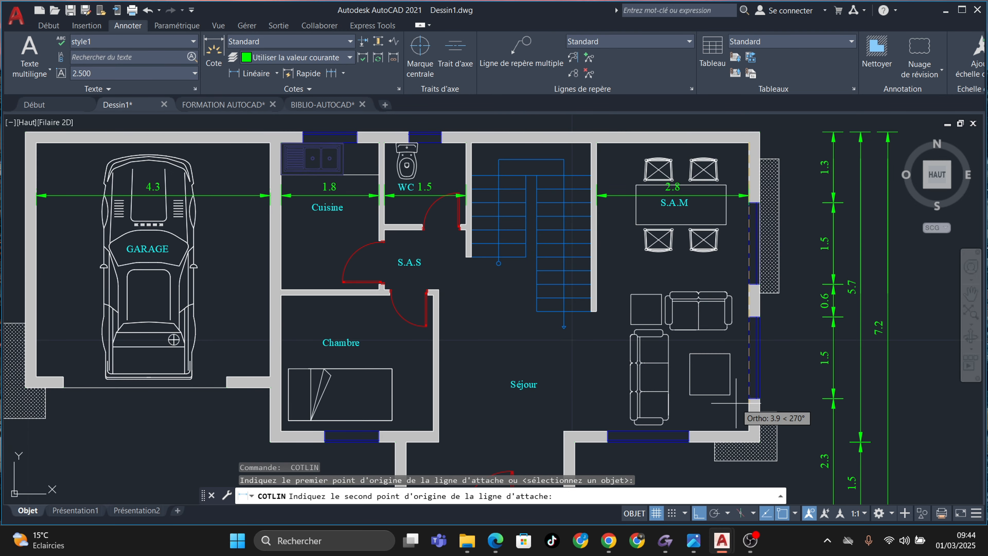
left_click(749, 429)
left_click(740, 416)
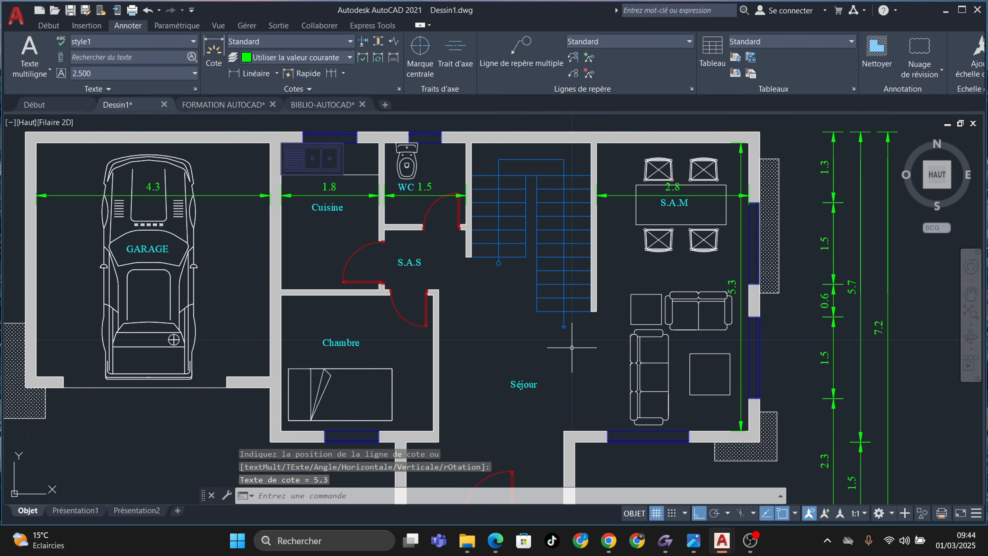
Add a linear dimension across the Séjour's interior width, from the east wall to the Chambre's wall, just above the south wall
key("Return")
left_click(748, 430)
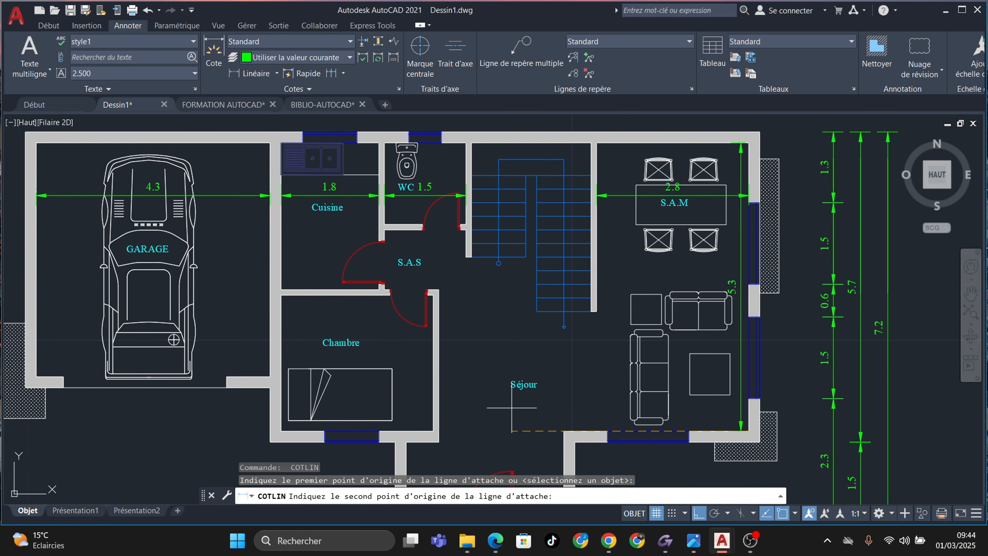
left_click(439, 441)
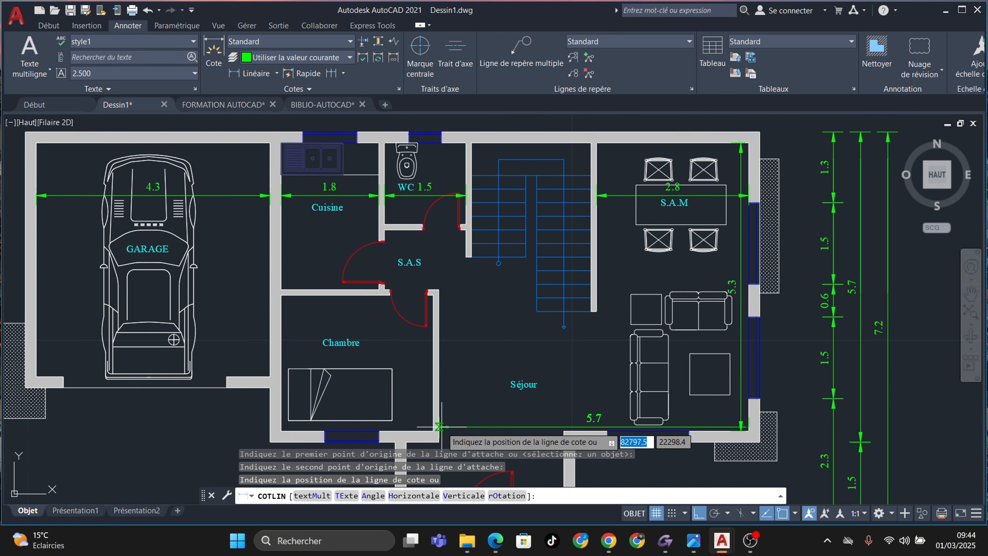
left_click(592, 427)
Add a vertical linear dimension for the entrance recess's interior depth, placed near its west wall
middle_click_drag(592, 427, 638, 318)
key("Return")
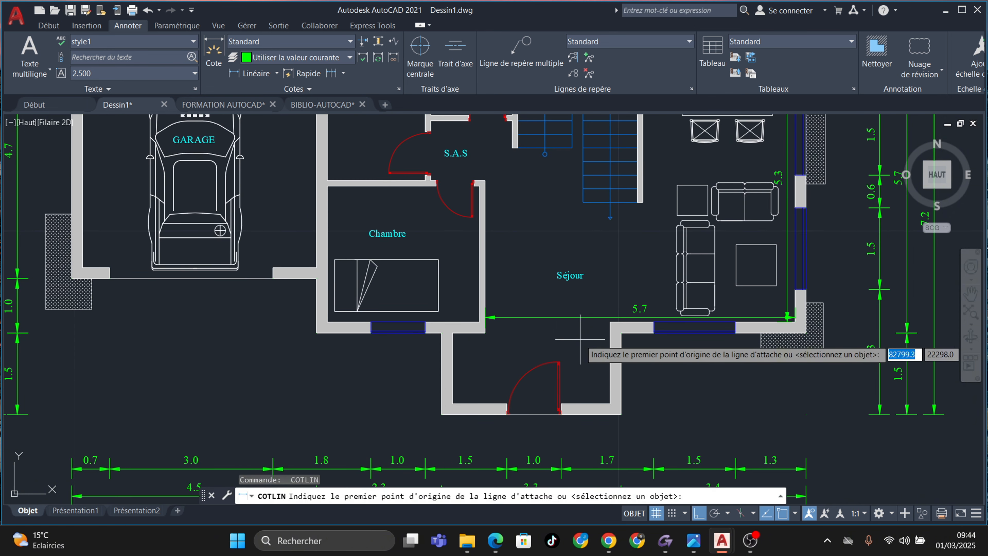
left_click(611, 323)
left_click(610, 401)
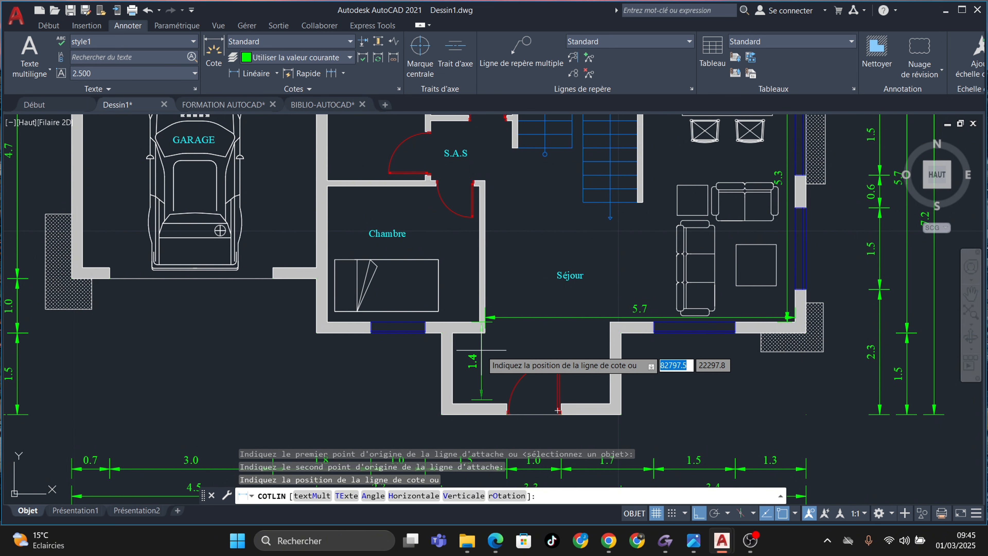
left_click(471, 360)
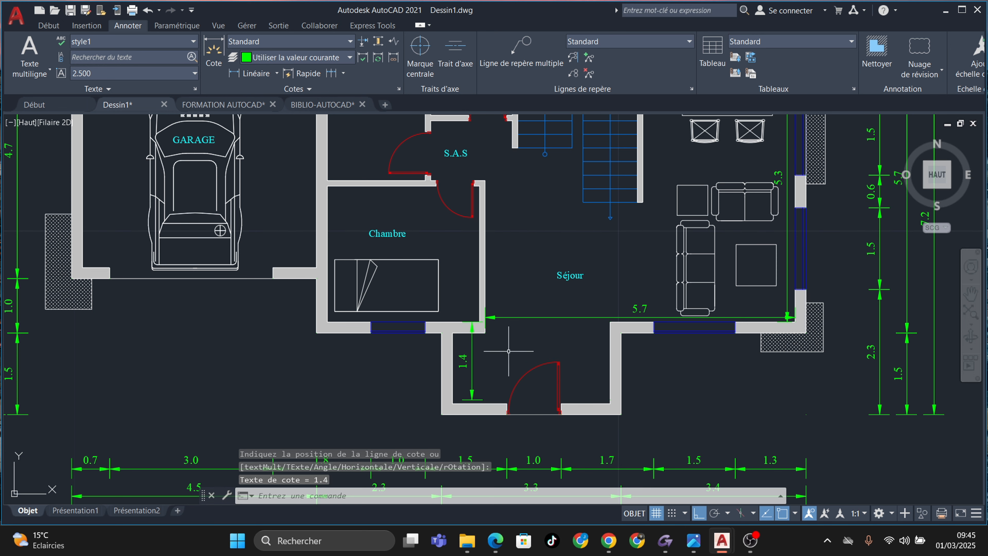
Add a vertical linear dimension for the Cuisine's interior length, placed just inside its west wall
middle_click_drag(420, 213, 441, 289)
middle_click_drag(369, 245, 391, 304)
key("Return")
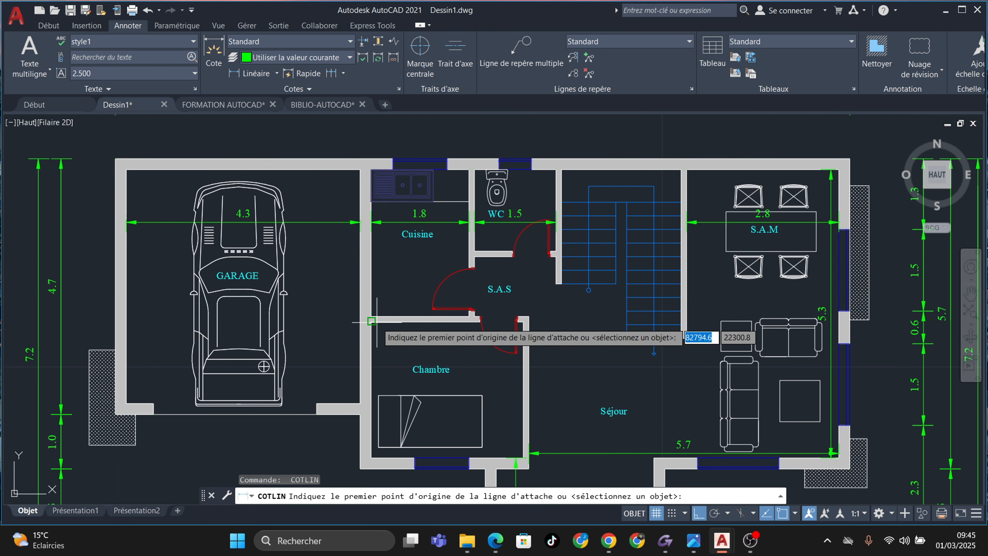
left_click(372, 316)
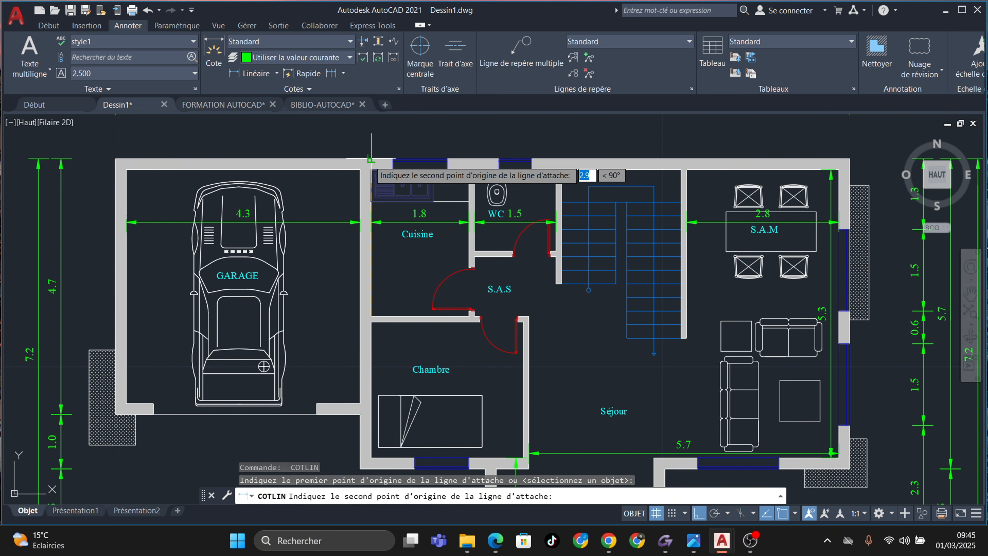
left_click(373, 171)
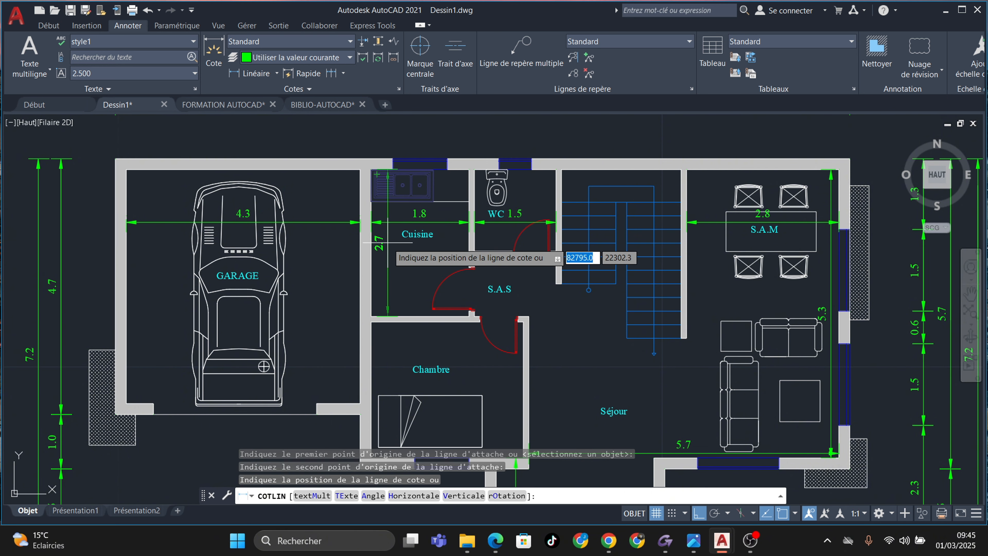
left_click(388, 243)
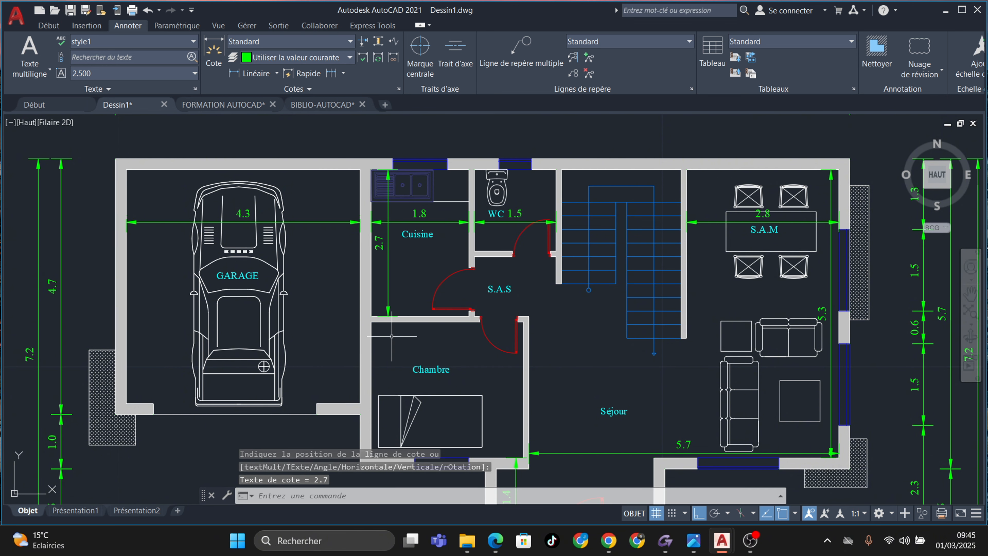
Add a vertical linear dimension for the Chambre's interior length, aligned with the Cuisine's vertical dimension line
middle_click_drag(388, 321, 391, 263)
key("Return")
left_click(391, 264)
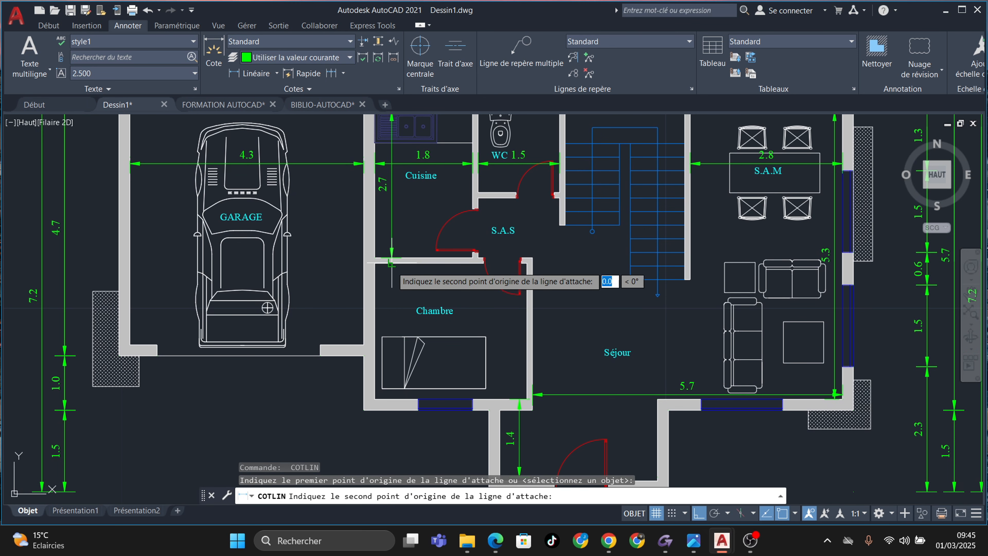
left_click(389, 400)
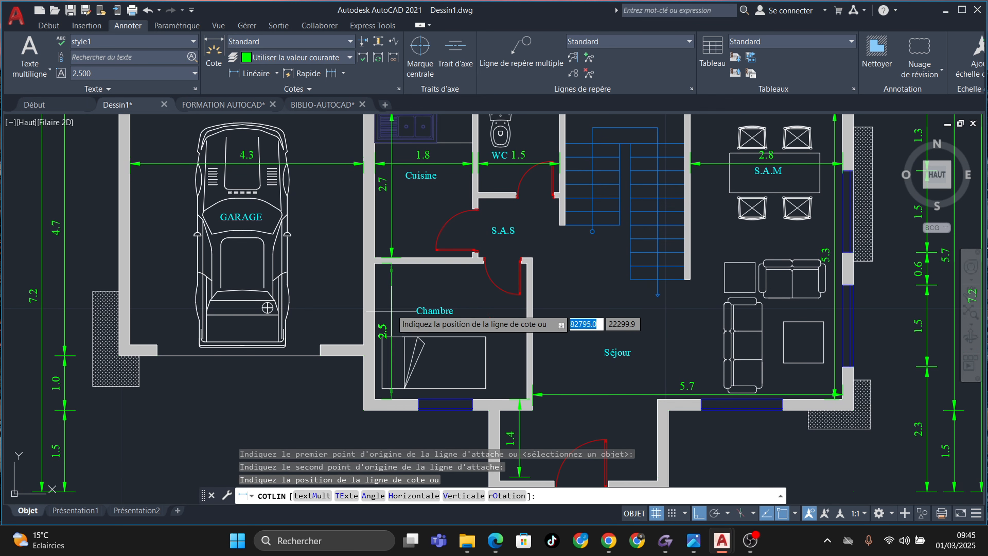
left_click(392, 228)
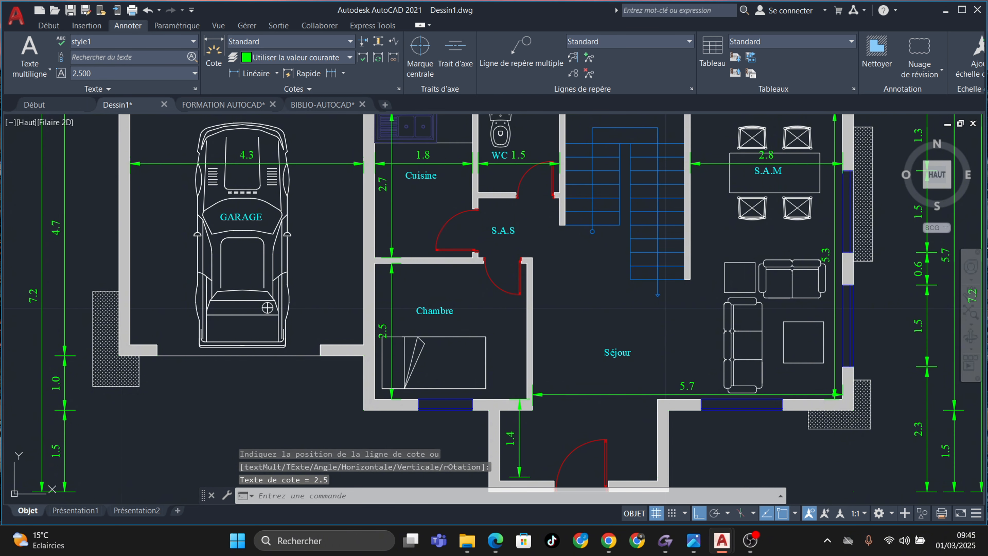
Add a vertical linear dimension for the garage's interior length, placed just inside its east wall
middle_click_drag(349, 260, 360, 347)
key("Return")
left_click(374, 197)
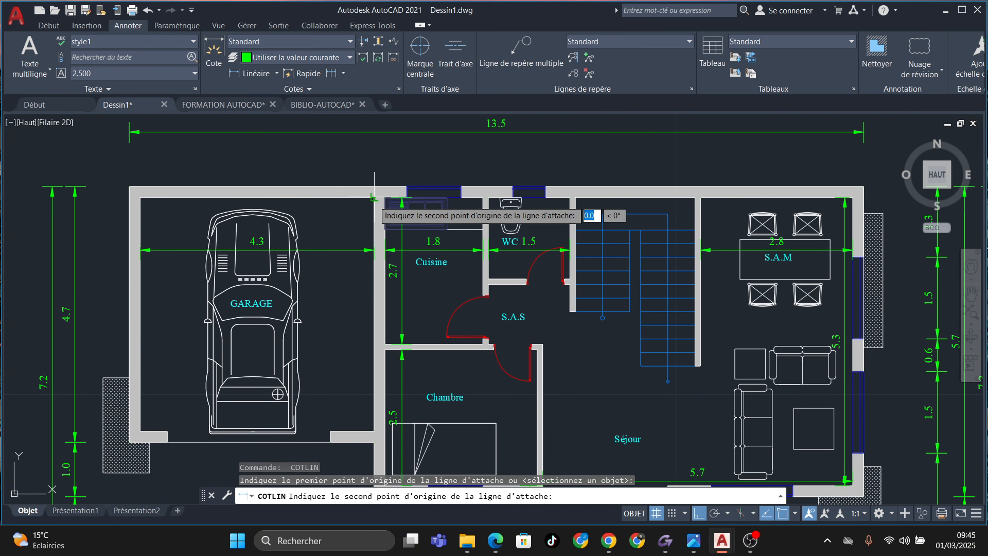
left_click(374, 431)
left_click(361, 415)
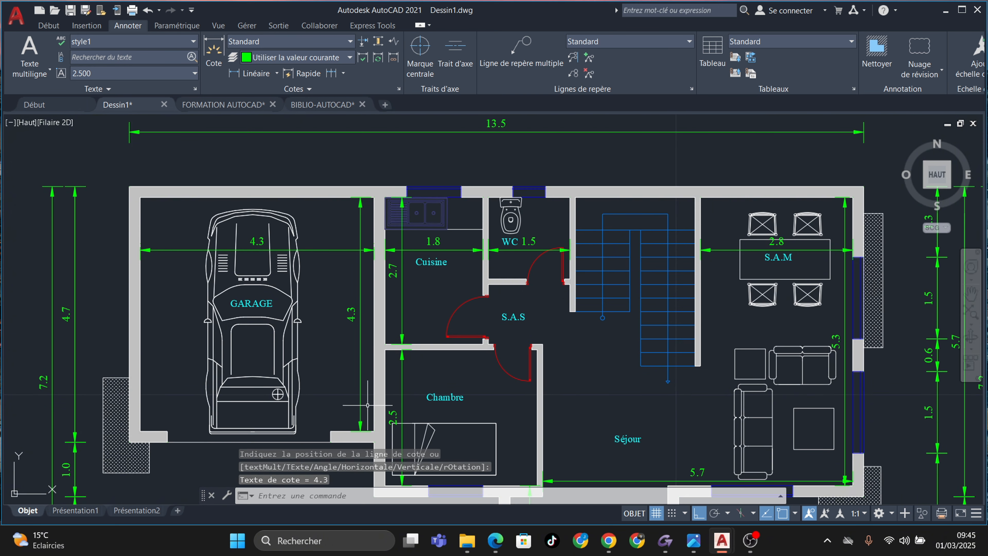
key("Escape")
Switch to the reference plan Drawing1-Layout2.pdf in Edge, check its interior dimensions, and return to AutoCAD
mouse_move(494, 540)
left_click(466, 487)
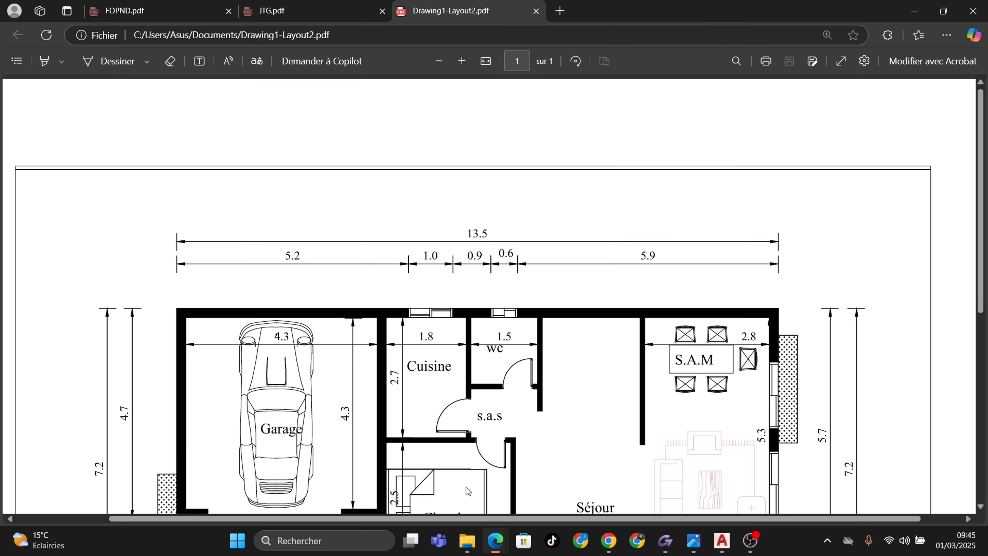
scroll(405, 377, "down", 3)
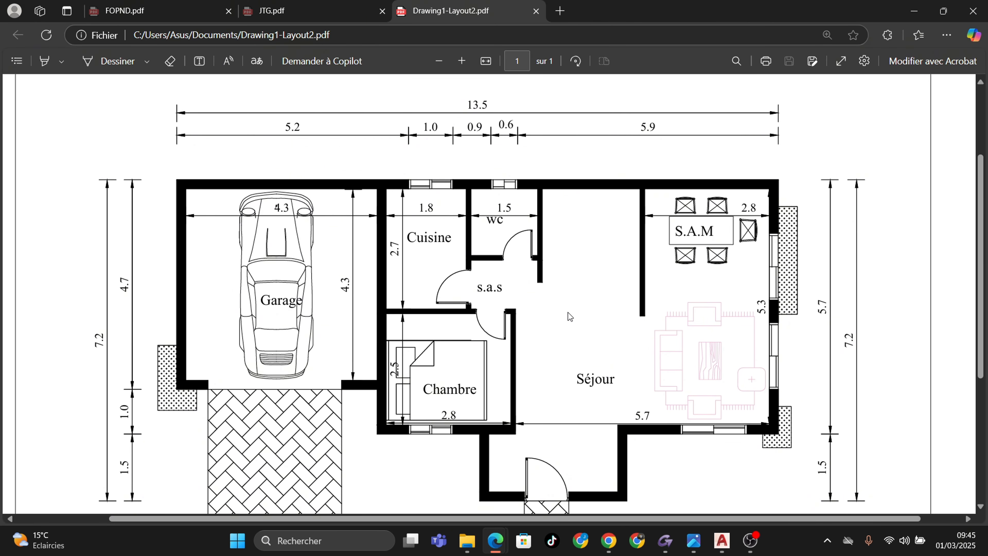
left_click(919, 7)
Add a linear dimension across the Chambre's interior width, placed just above its south wall along the bed's lower edge
scroll(446, 342, "up", 3)
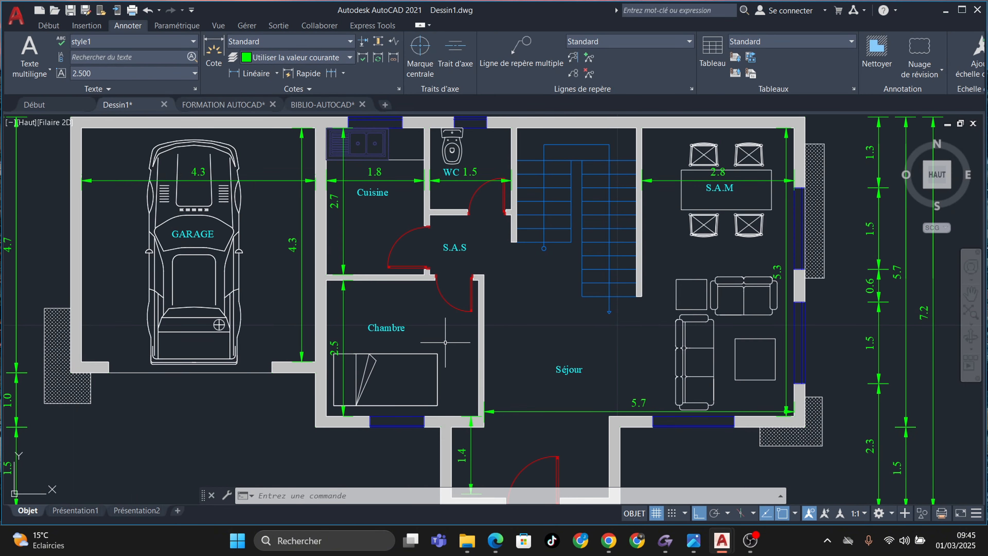
key("Return")
scroll(338, 419, "up", 3)
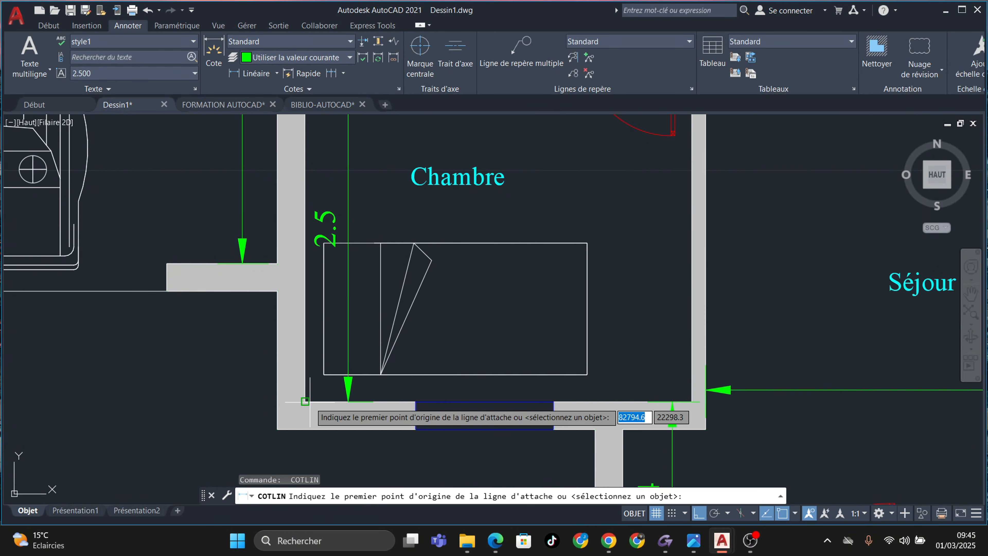
left_click(657, 390)
left_click(694, 403)
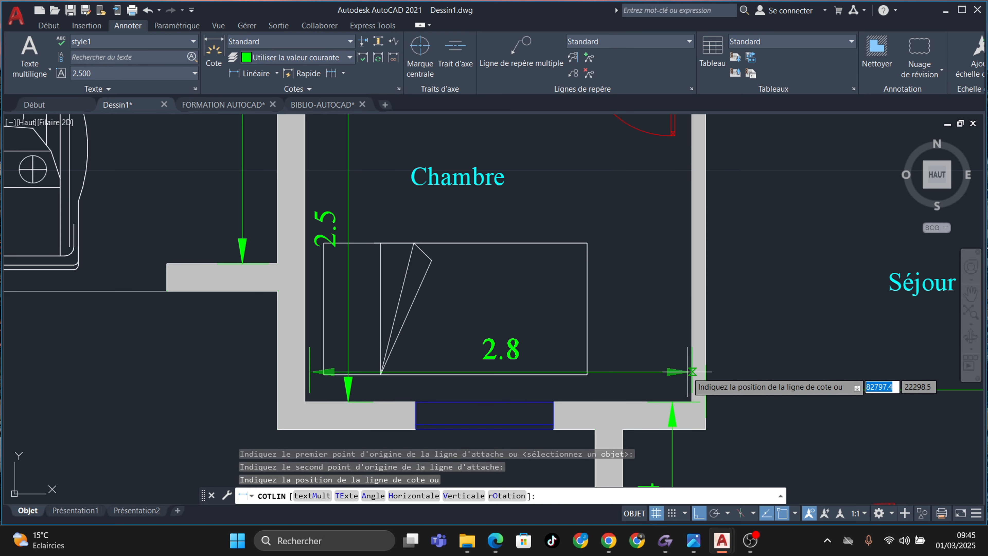
left_click(695, 374)
Add a vertical linear dimension for the WC's interior length, placed just inside its east wall
scroll(695, 374, "down", 3)
middle_click_drag(569, 147, 581, 449)
key("Return")
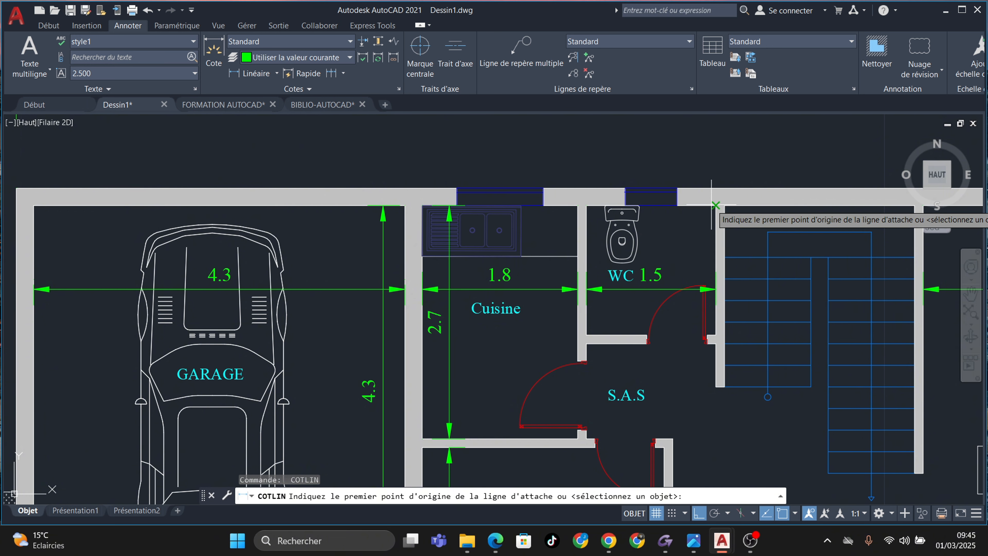
left_click(716, 205)
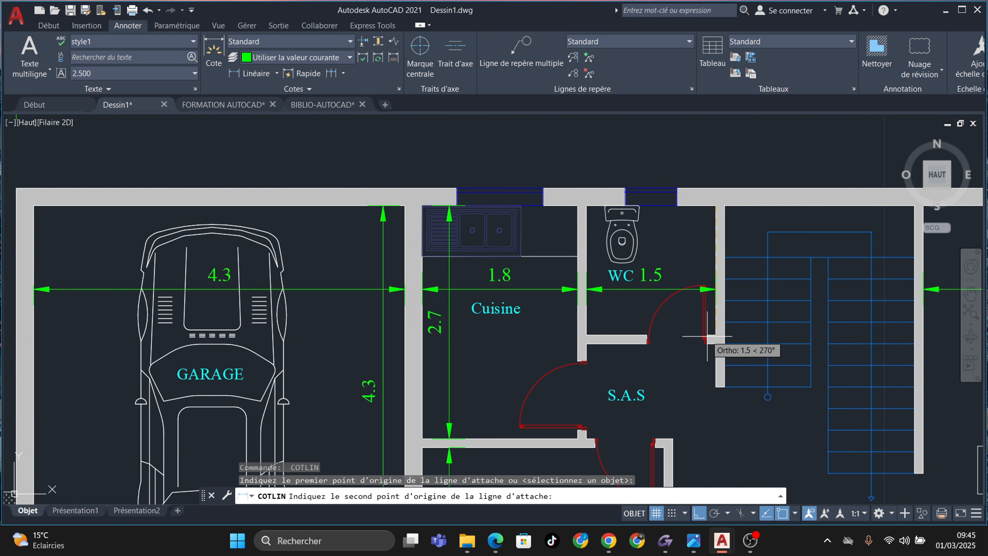
left_click(716, 334)
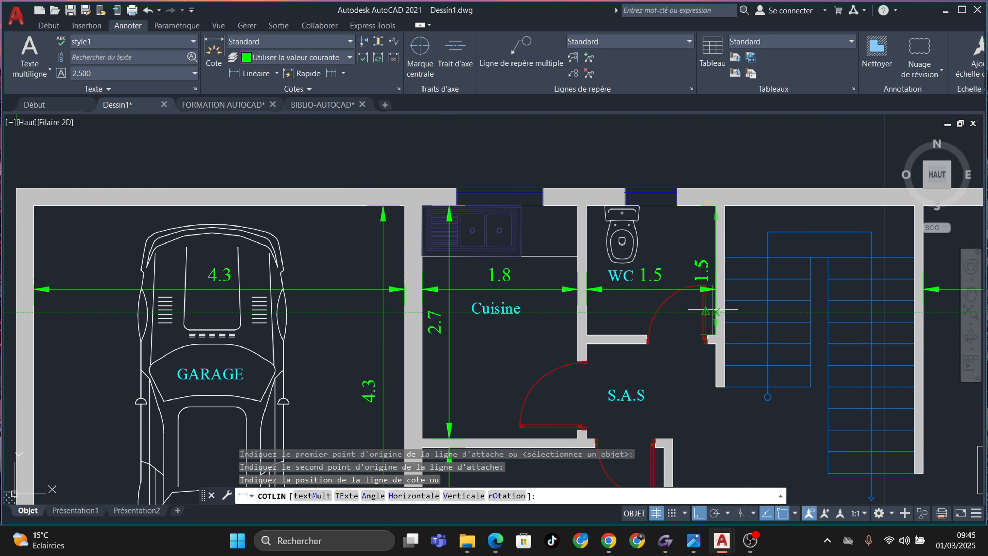
left_click(707, 305)
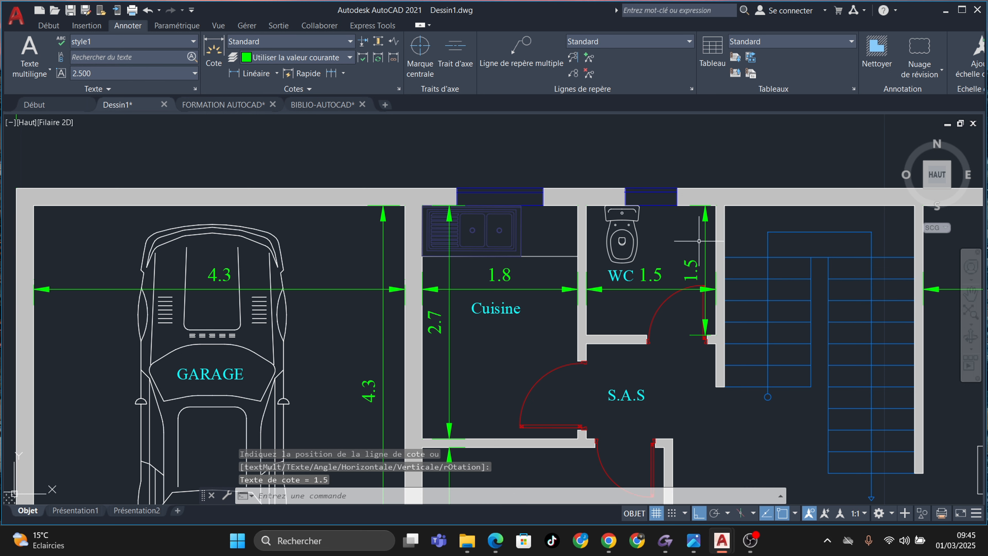
Move the text of the WC's vertical dimension upward along its dimension line, away from the horizontal dimension
scroll(708, 257, "up", 2)
key("Escape")
left_click(683, 289)
left_click(681, 284)
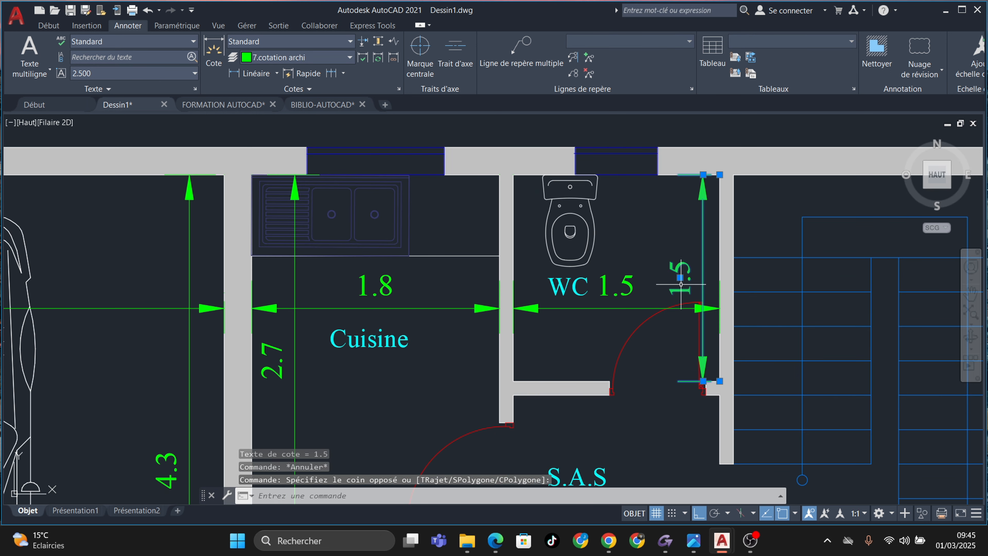
left_click(680, 278)
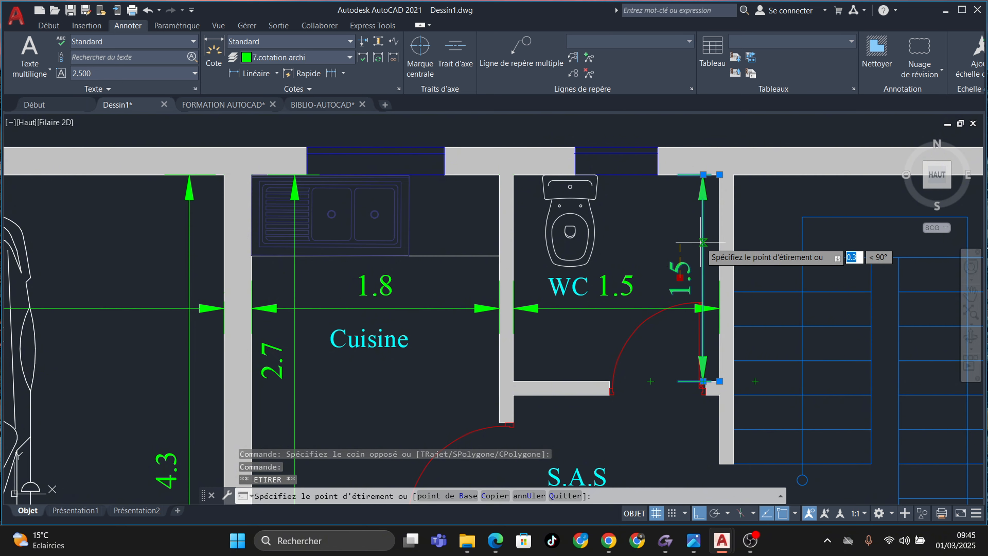
key("Escape")
Review the interior and exterior dimensions across the whole working floor plan
scroll(545, 239, "down", 4)
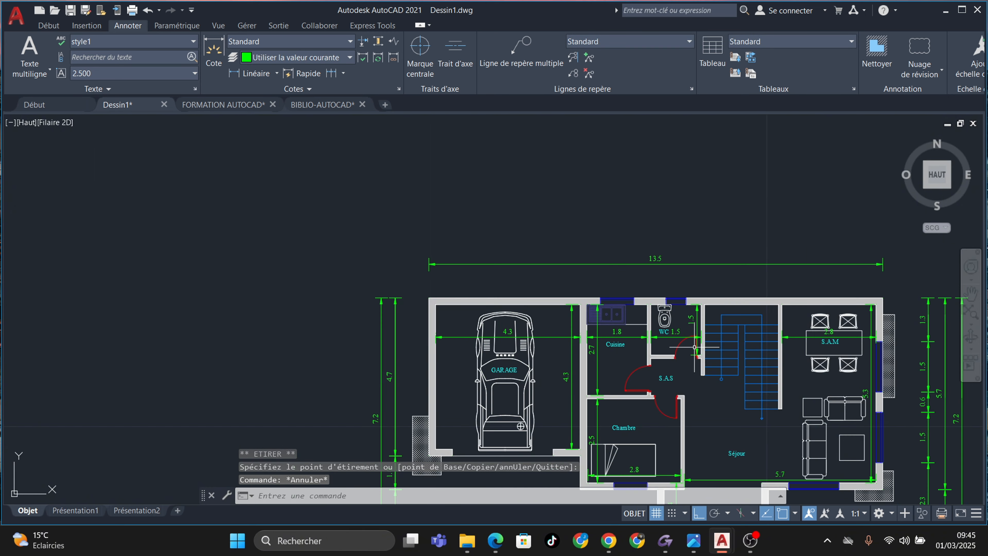
middle_click_drag(632, 338, 595, 242)
scroll(611, 265, "down", 2)
middle_click_drag(617, 272, 602, 254)
scroll(617, 295, "down", 2)
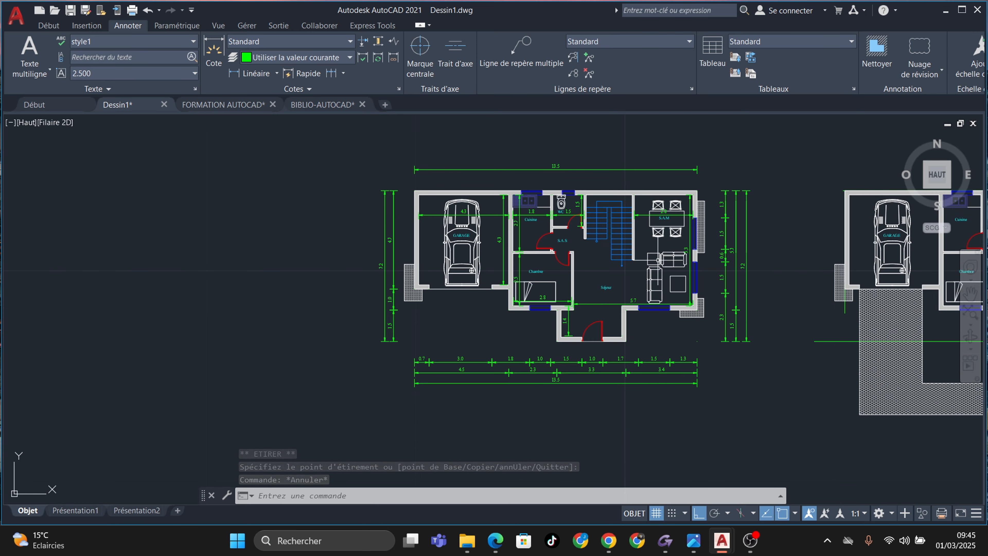
scroll(689, 258, "up", 2)
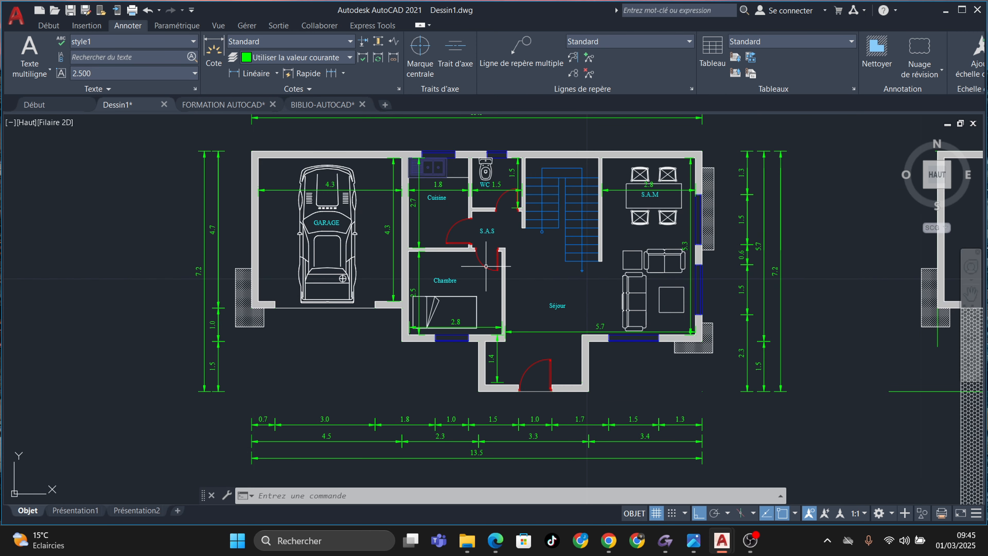
middle_click_drag(487, 273, 495, 304)
middle_click_drag(550, 274, 517, 255)
key("Escape")
key("Escape")
key("Escape")
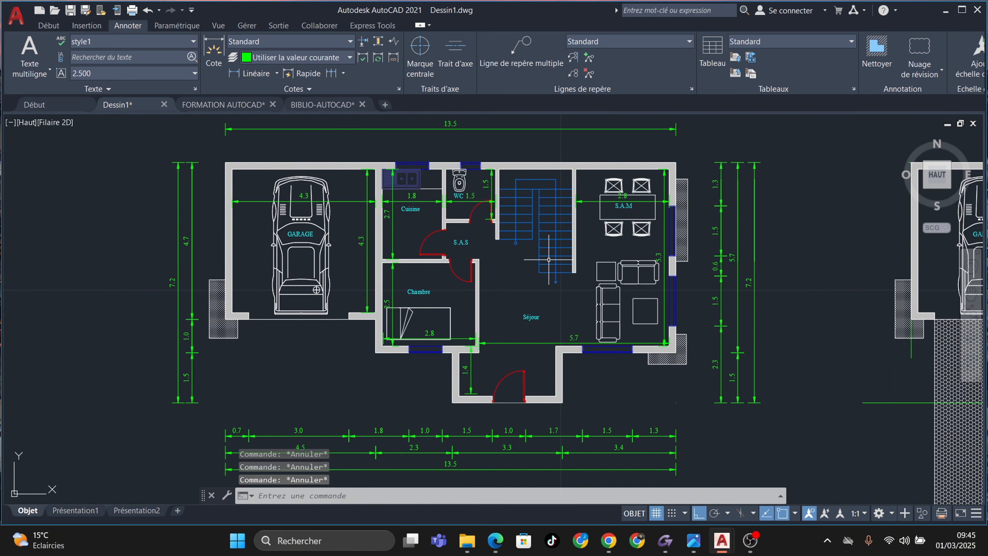
scroll(561, 291, "down", 2)
middle_click_drag(566, 288, 594, 279)
scroll(505, 267, "up", 2)
scroll(619, 253, "down", 2)
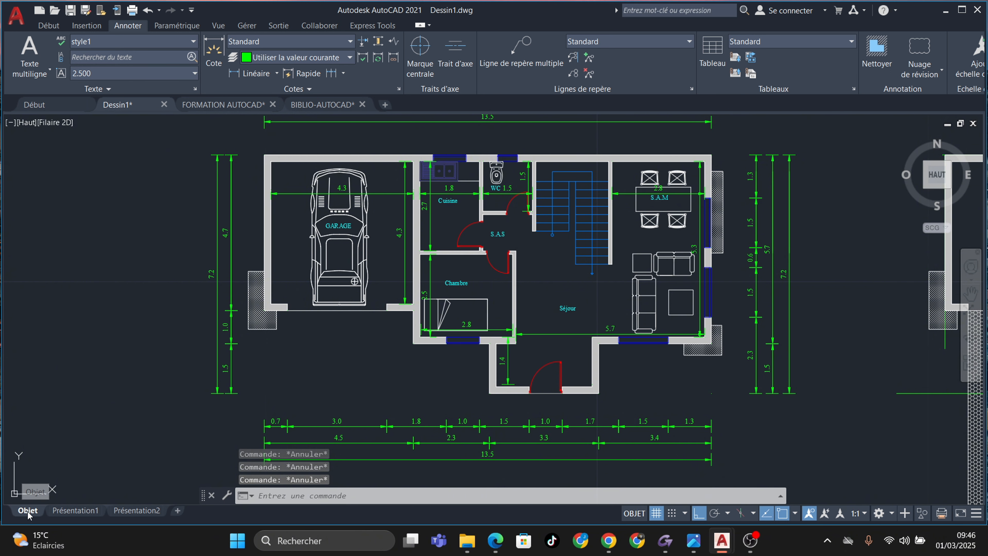
Open the Présentation1 layout and erase its default viewport from the sheet
mouse_move(78, 514)
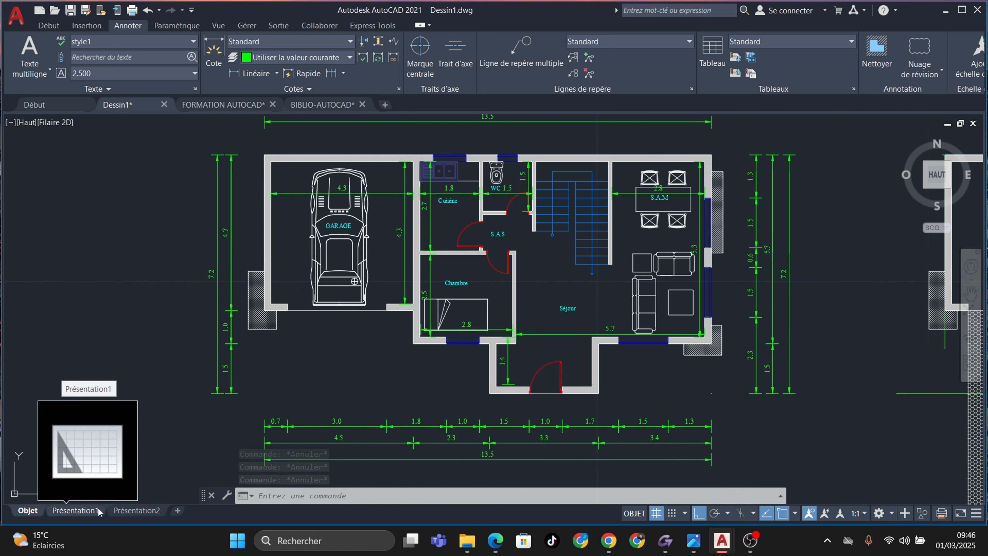
left_click(80, 511)
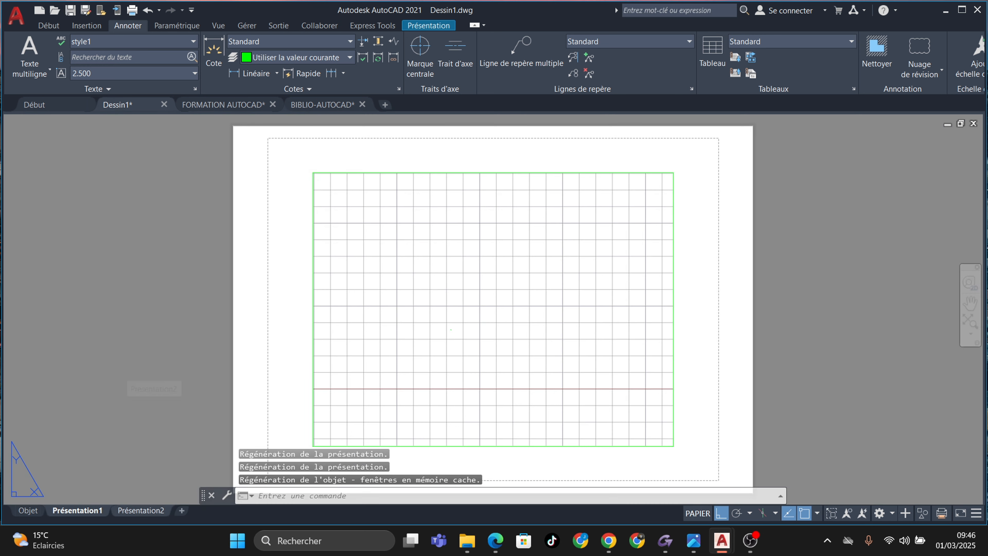
scroll(404, 360, "down", 3)
scroll(563, 237, "up", 3)
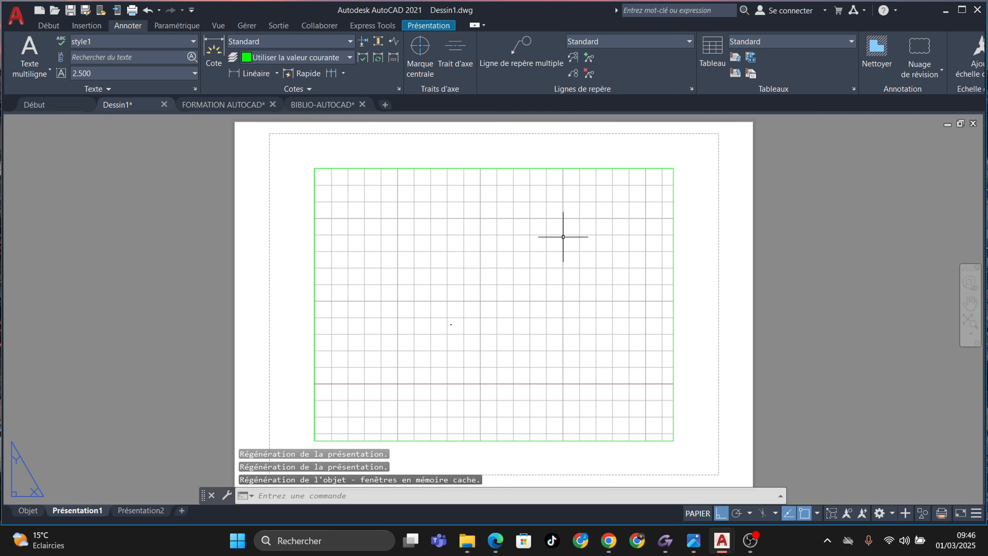
left_click(690, 156)
scroll(503, 274, "up", 1)
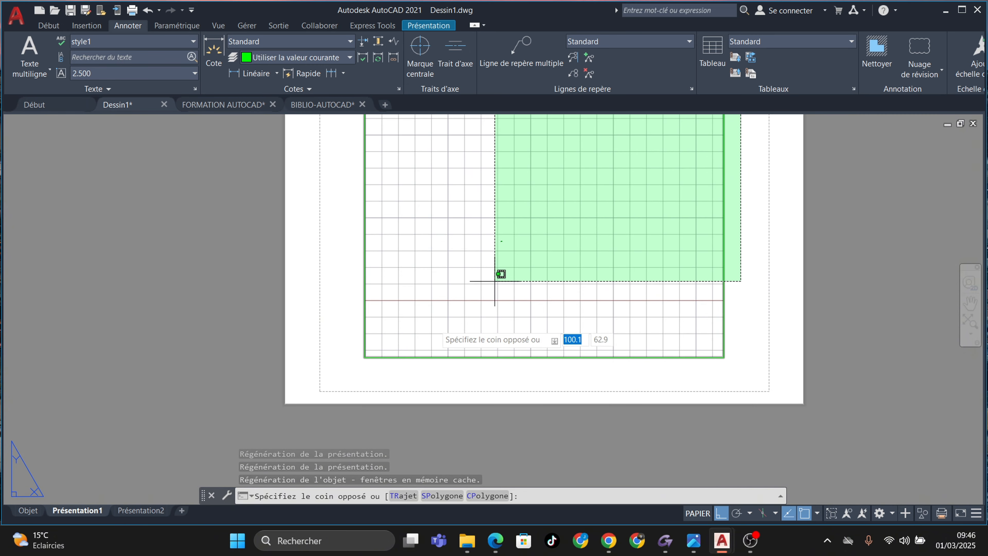
scroll(354, 367, "down", 1)
left_click(354, 367)
key("Delete")
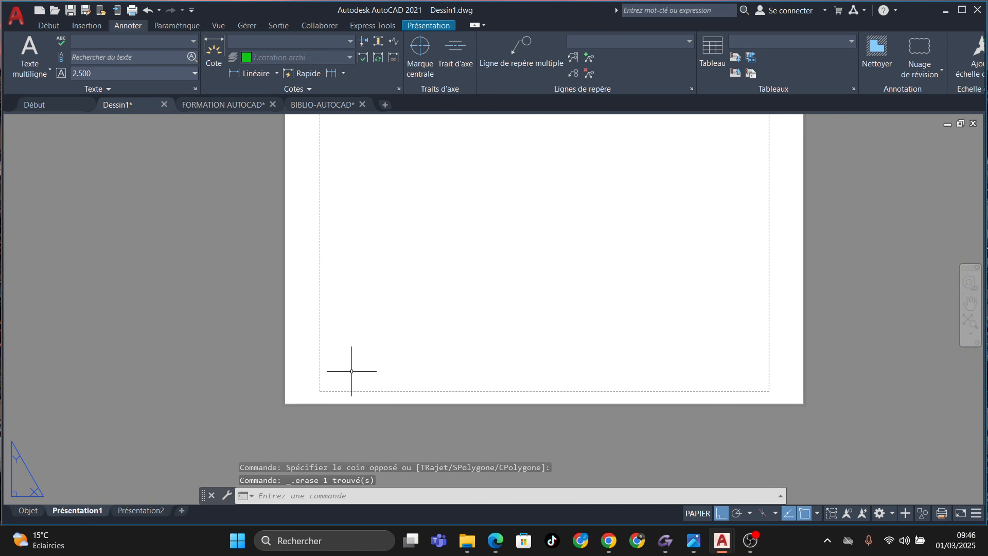
middle_click_drag(514, 342, 478, 399)
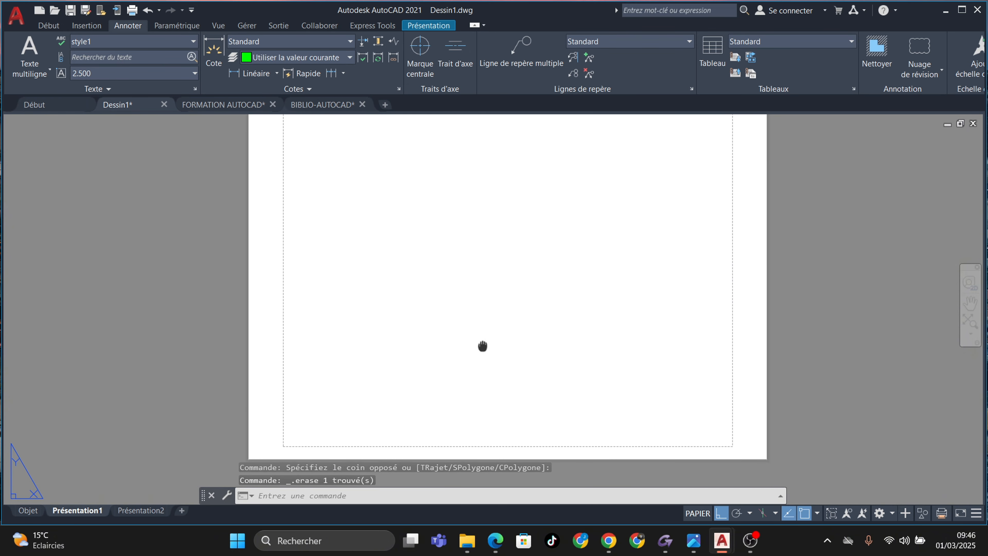
middle_click_drag(469, 292, 463, 325)
key("ctrl+z")
key("ctrl+z")
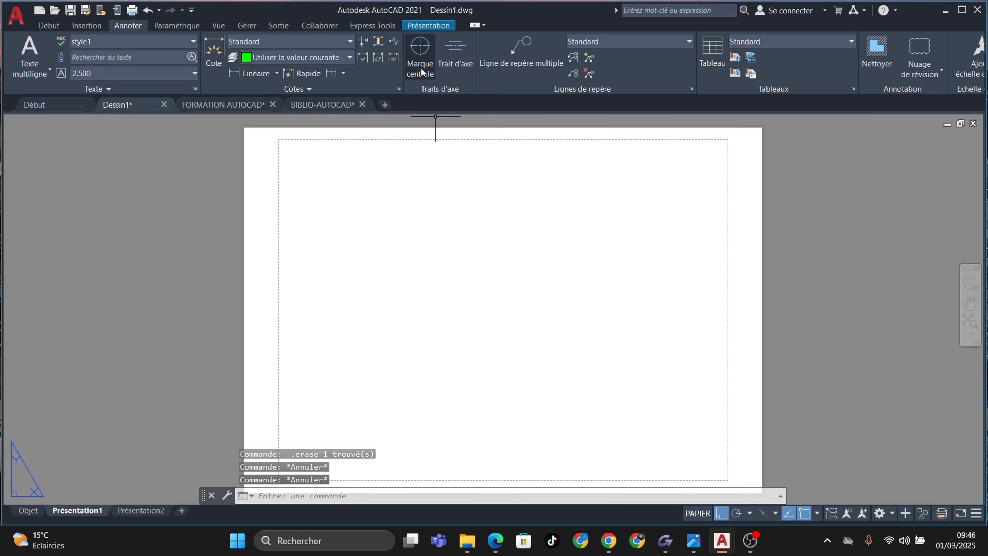
Open the page setup of Présentation1 for modification and set its plotter to DWG To PDF.pc3
left_click(429, 25)
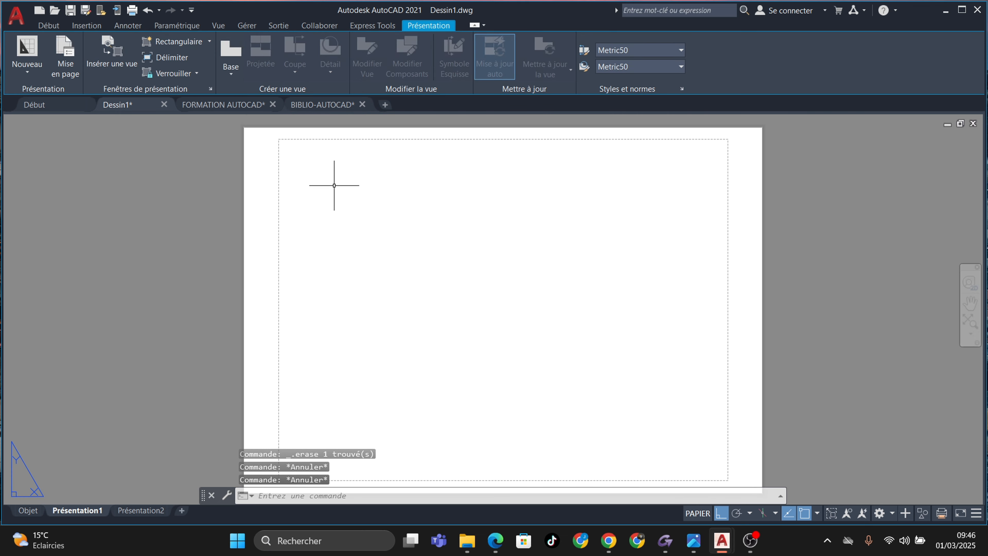
left_click(66, 64)
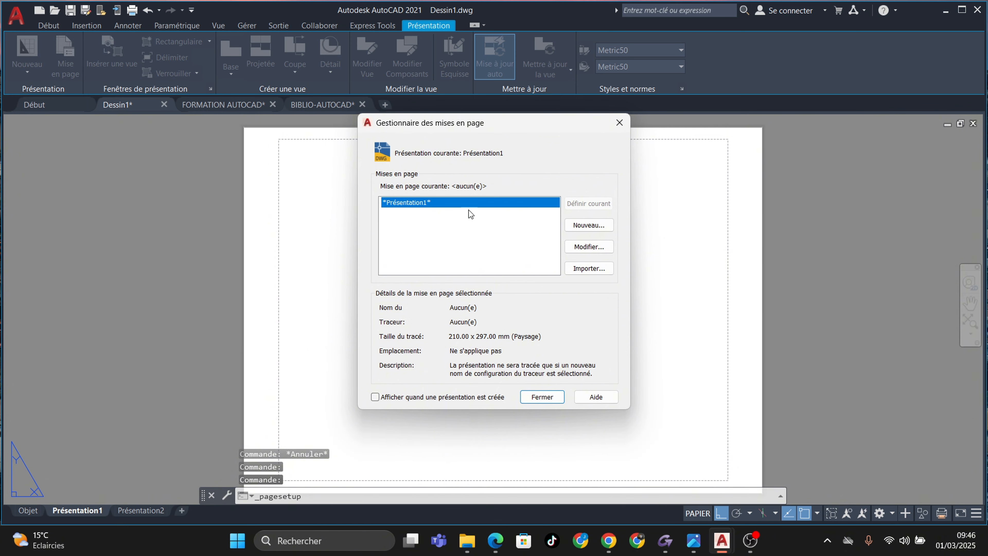
left_click(580, 247)
left_click(339, 174)
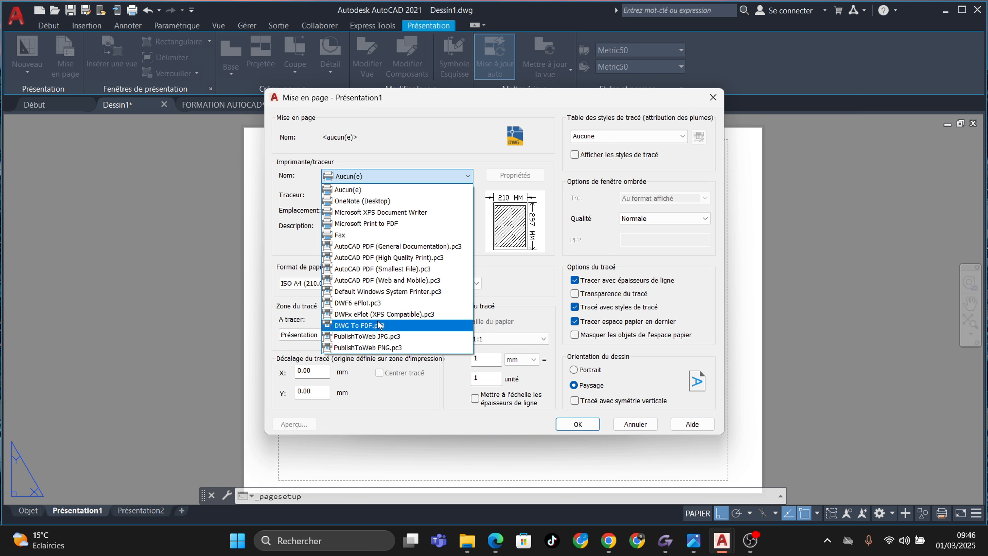
left_click(371, 329)
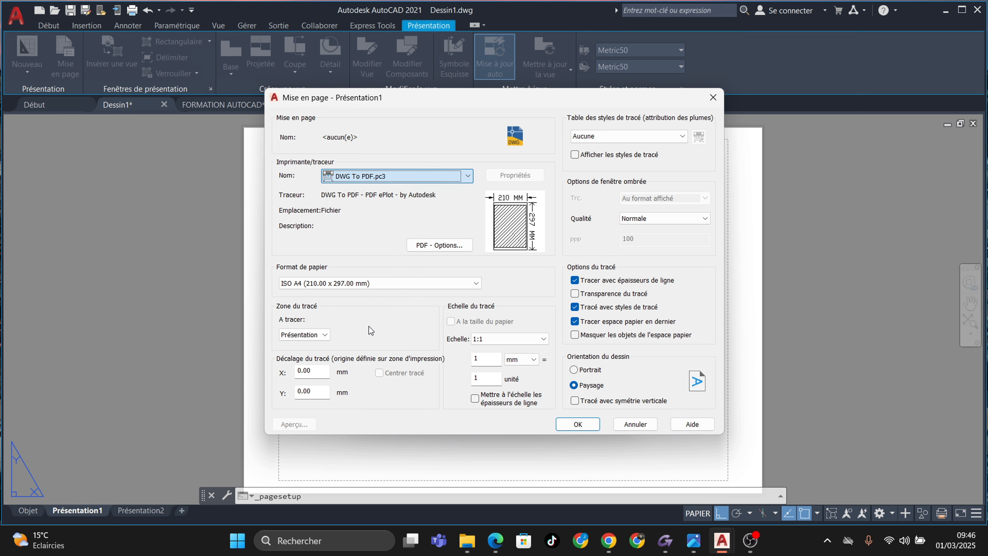
Set the paper size to ISO A3 (297.00 x 420.00 mm) and the plot scale to 1000 mm = 1 unit
left_click(457, 284)
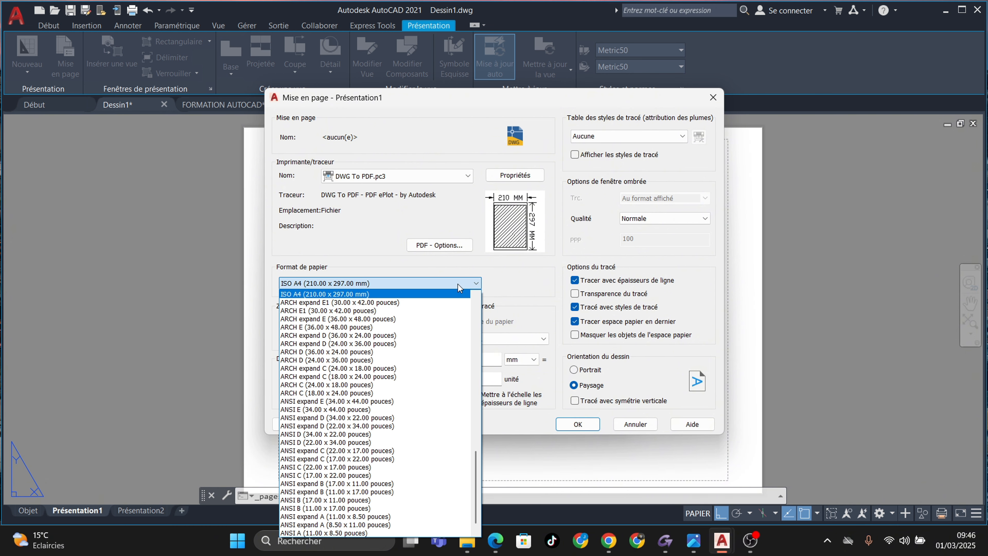
scroll(314, 313, "up", 4)
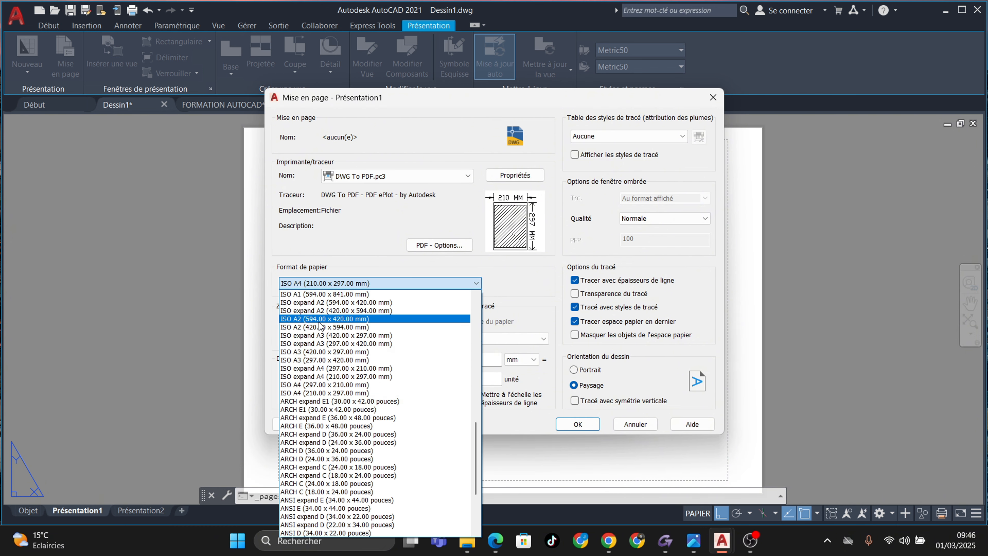
scroll(320, 329, "up", 2)
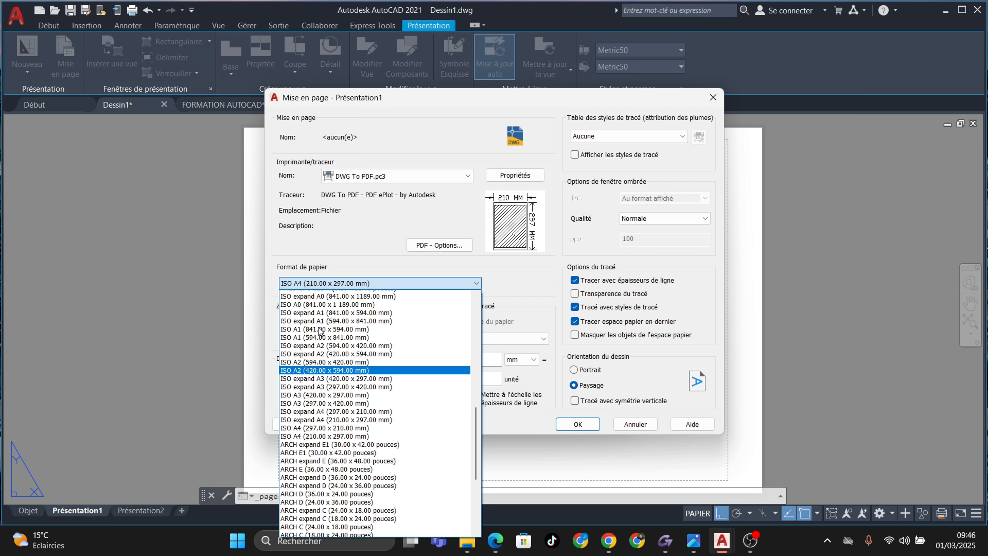
scroll(320, 329, "up", 1)
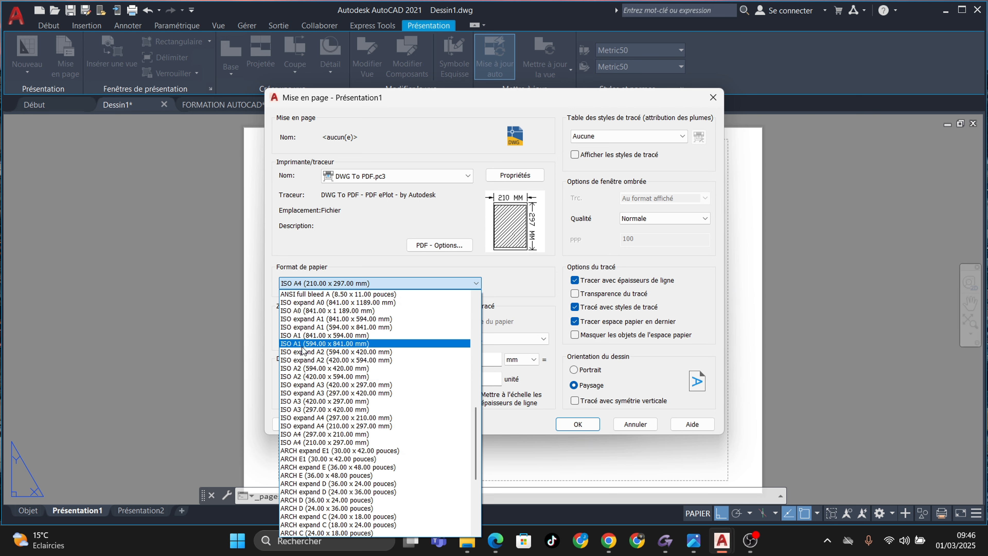
scroll(303, 349, "up", 2)
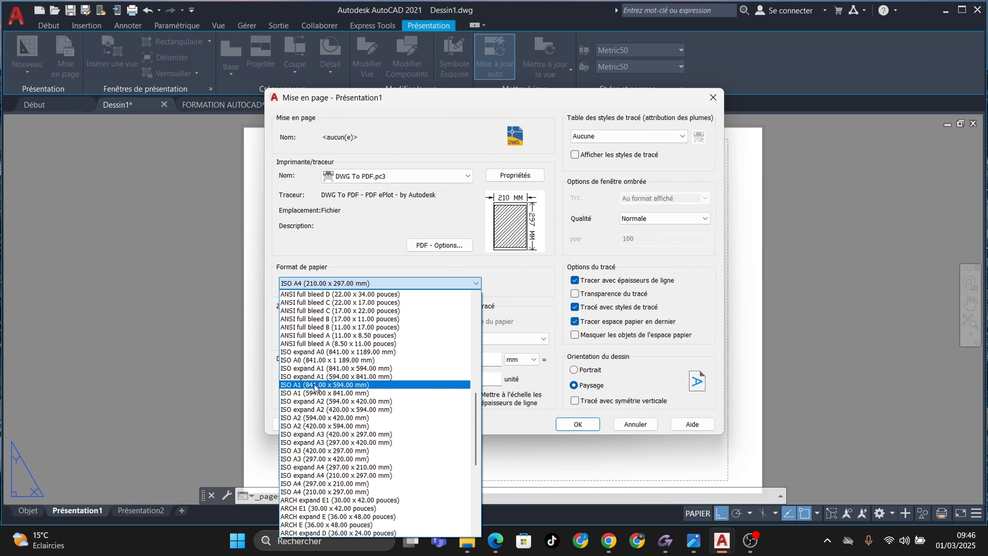
scroll(315, 388, "down", 2)
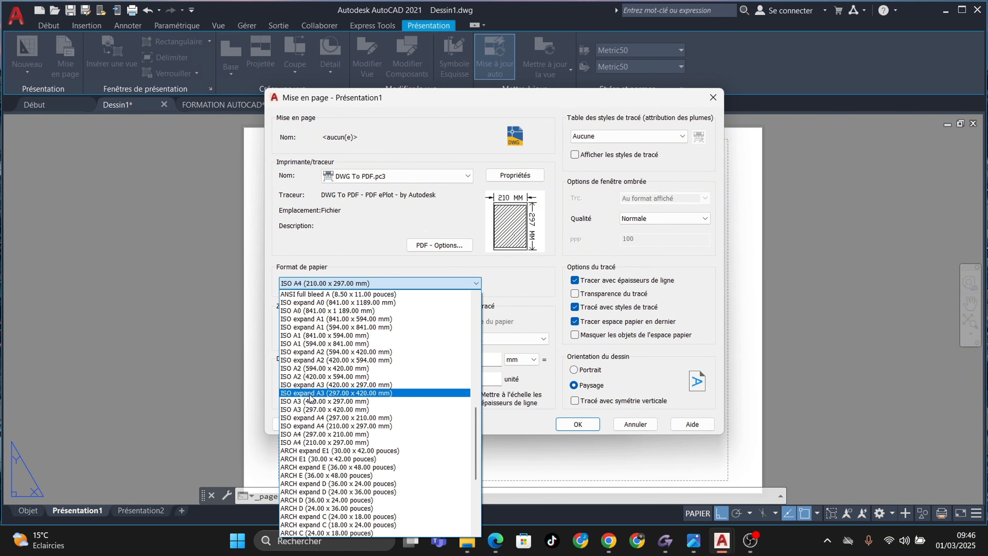
left_click(308, 410)
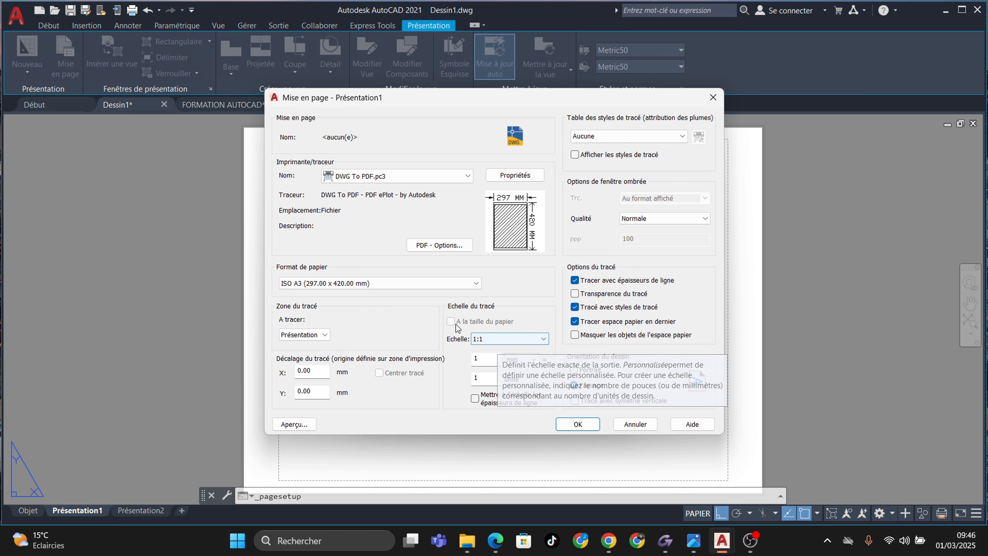
left_click(492, 360)
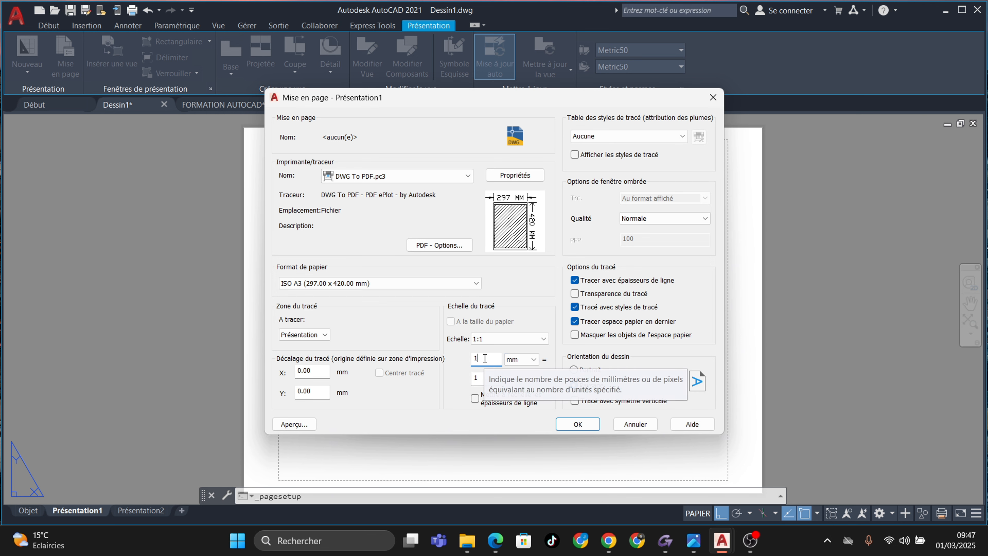
type("000")
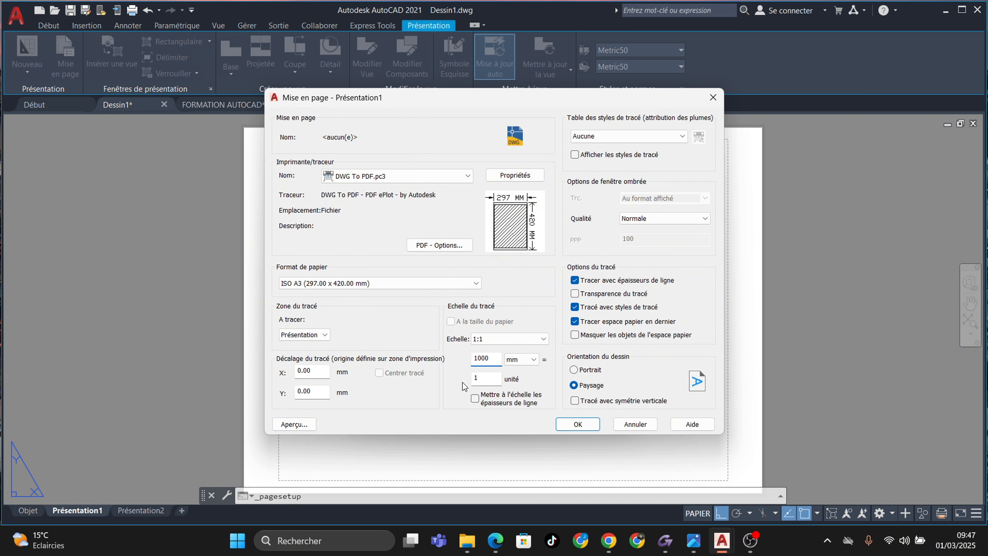
Set the plot quality to Maximale and the plot style table to monochrome.ctb, then apply and close the page setup
left_click(662, 220)
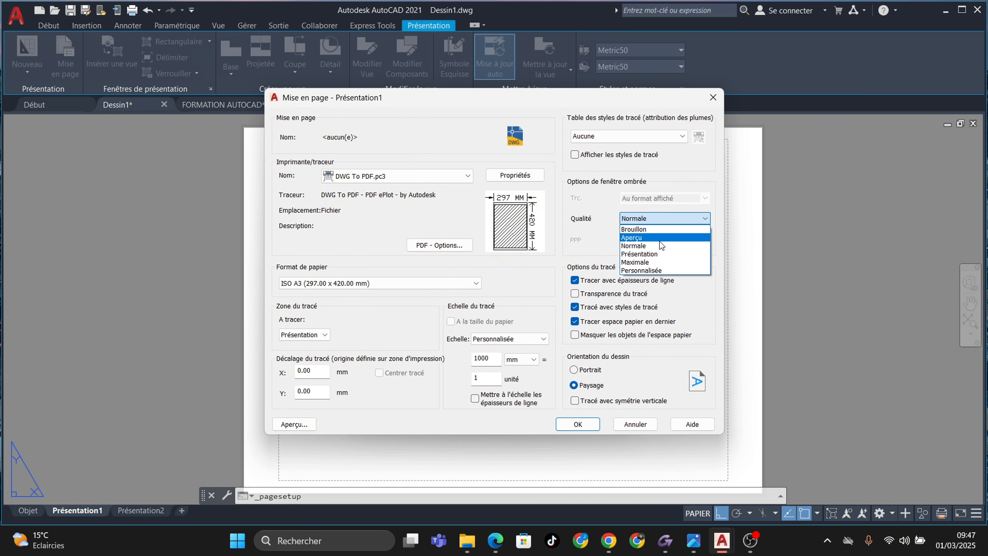
left_click(660, 262)
left_click(684, 137)
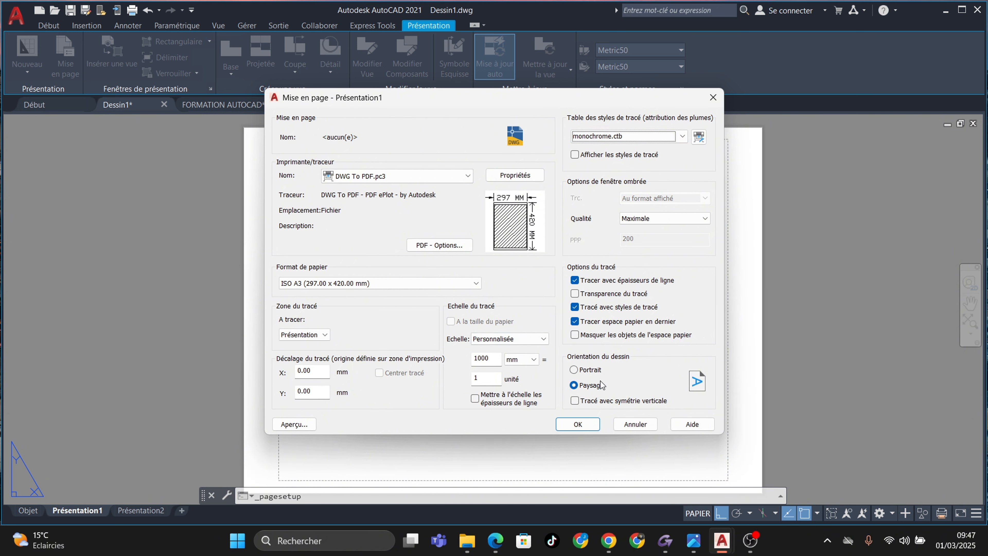
left_click(579, 425)
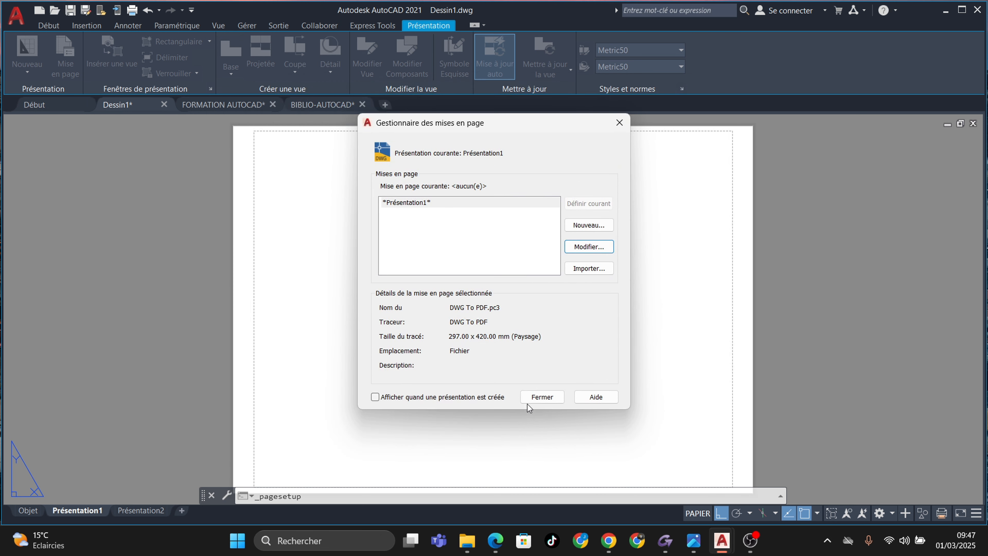
left_click(542, 397)
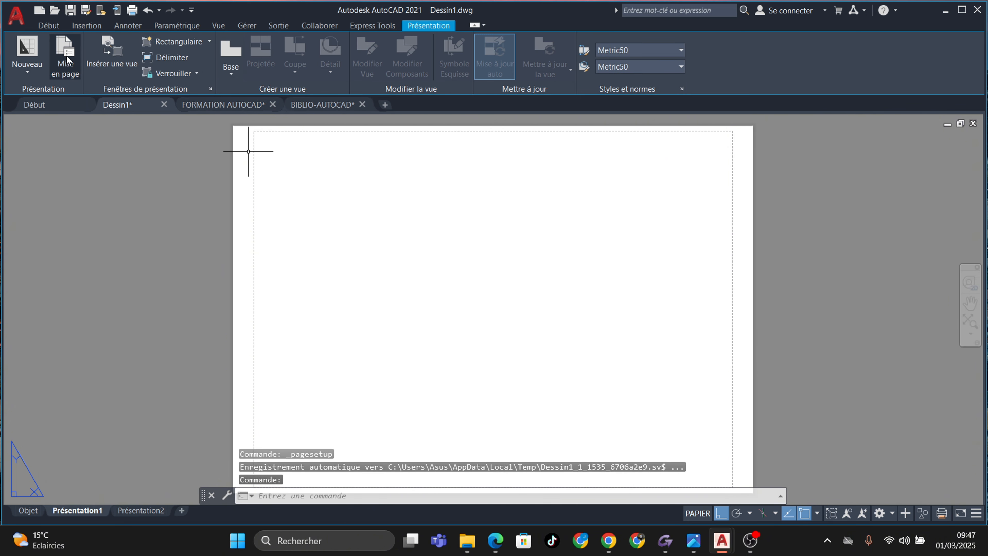
Start inserting a layout view and window the dimensioned floor plan with all its dimension lines as the view area
left_click(101, 57)
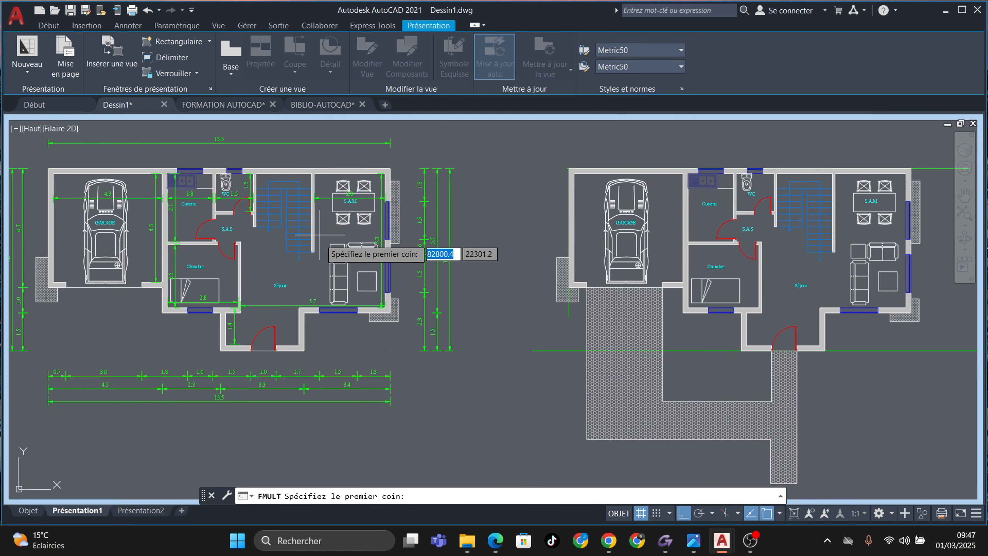
left_click(105, 150)
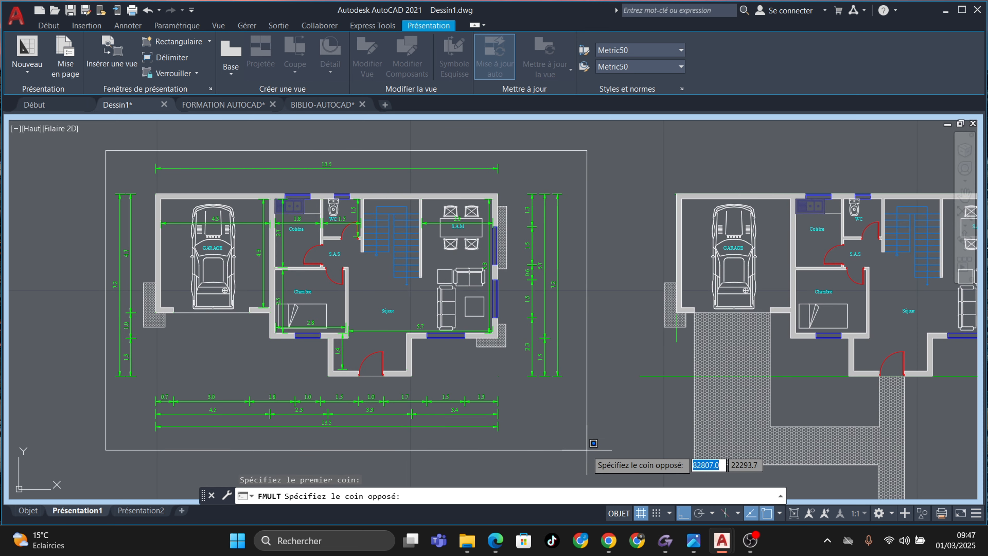
left_click(585, 441)
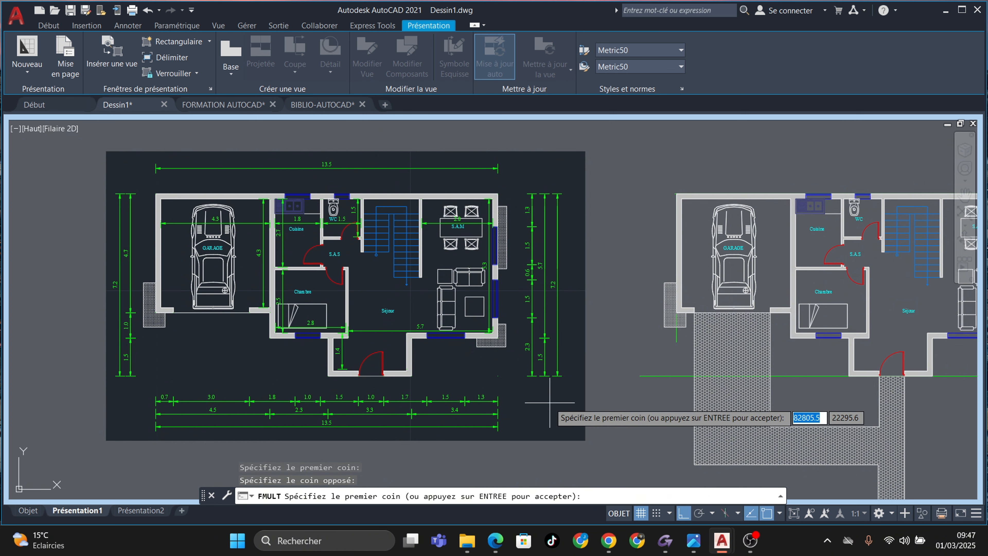
key("Return")
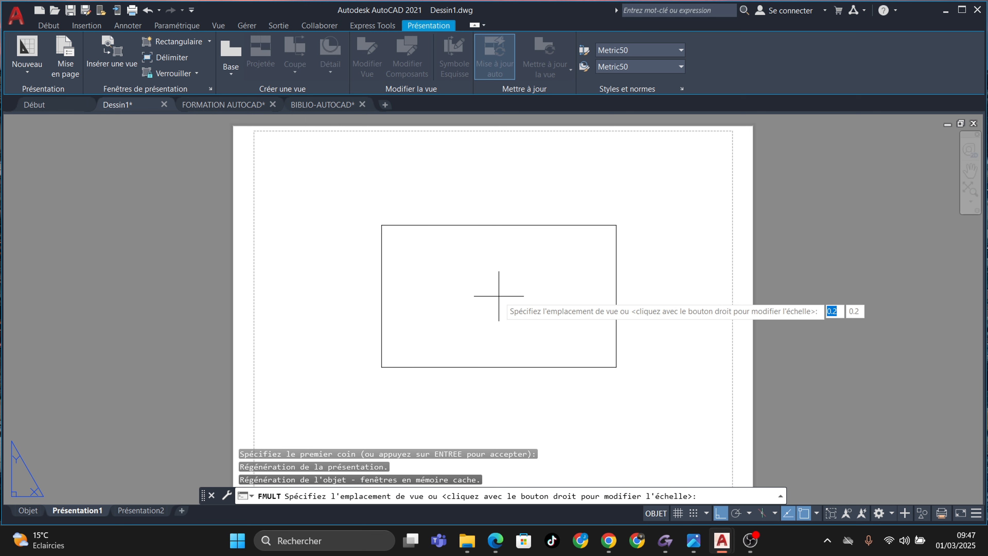
Set the inserted view's scale to 1:100 and place it near the centre of the sheet
right_click(505, 281)
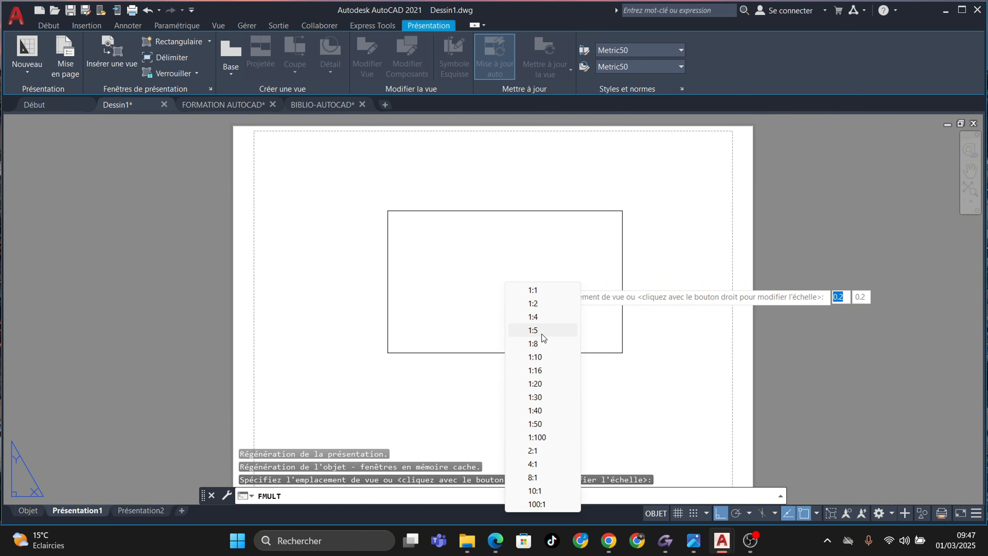
left_click(539, 437)
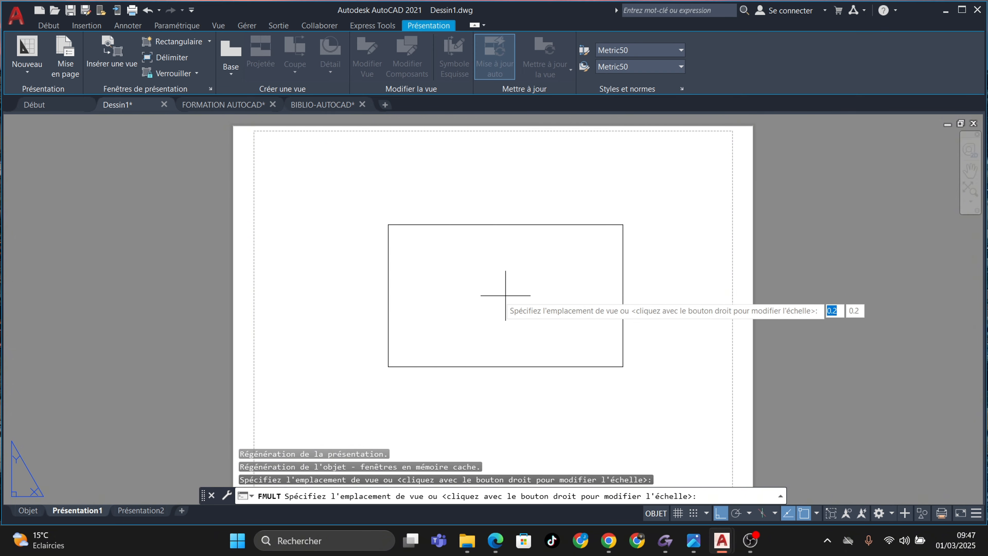
left_click(491, 302)
scroll(566, 312, "up", 2)
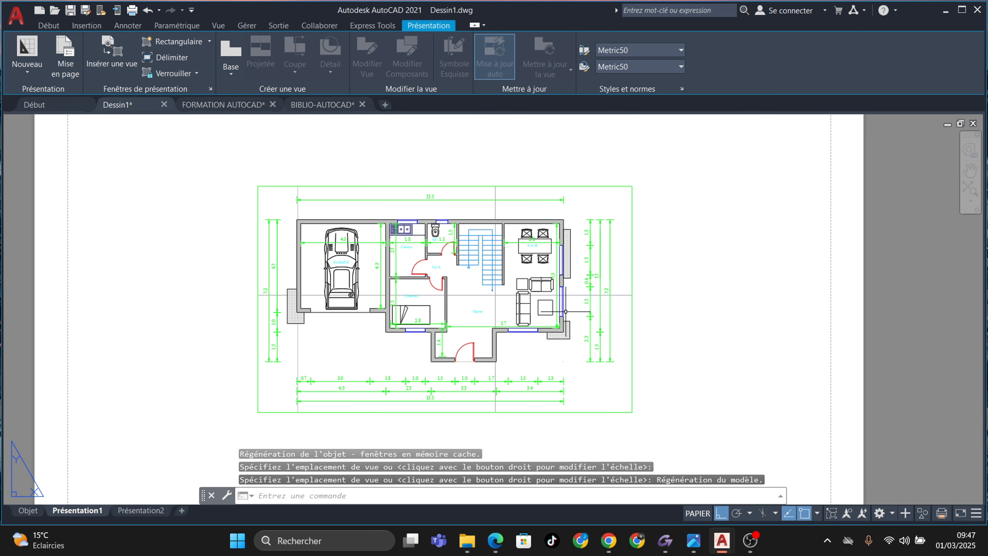
scroll(566, 311, "down", 4)
scroll(588, 352, "up", 2)
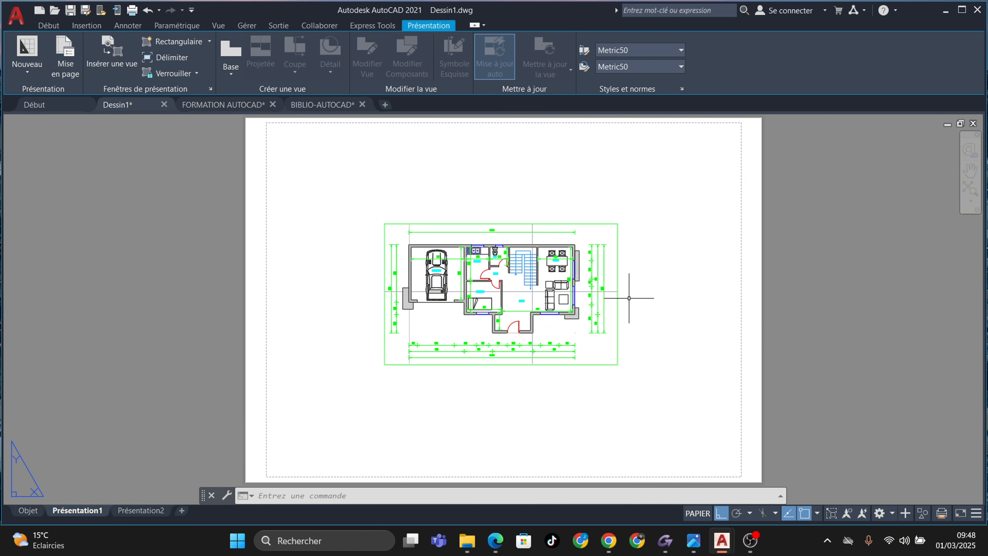
Add a custom scale named 1:75 to the drawing scale list, with 1 paper unit equal to 75 drawing units
left_click(618, 284)
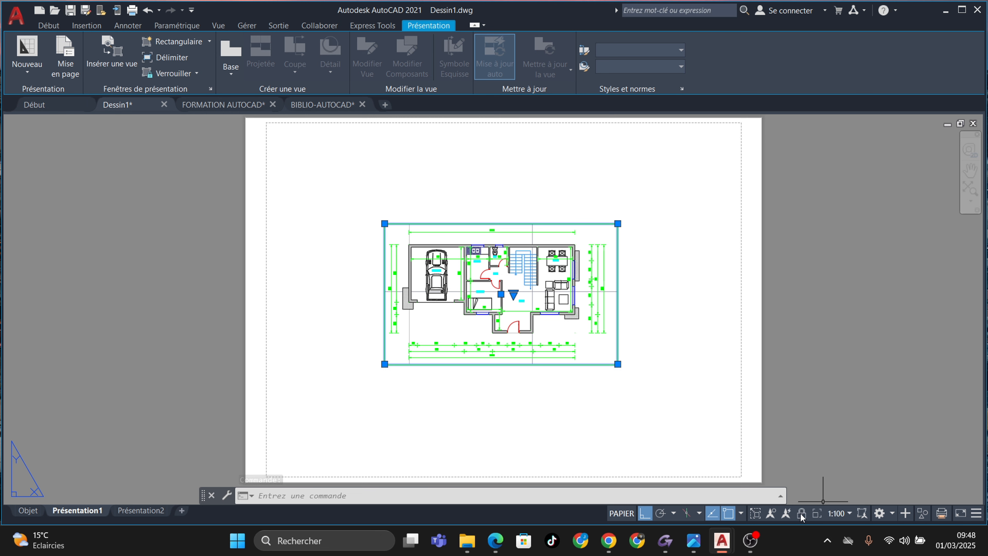
left_click(850, 515)
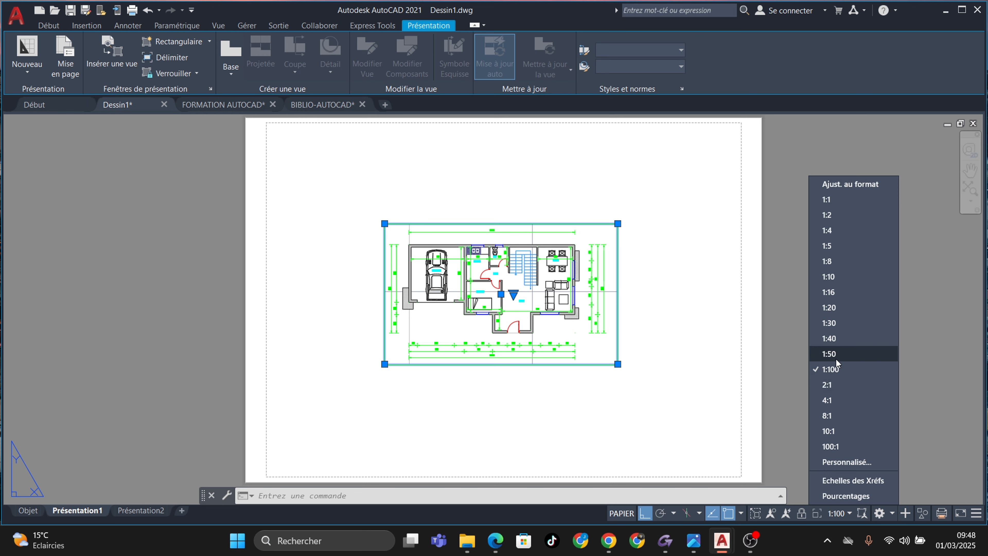
left_click(849, 463)
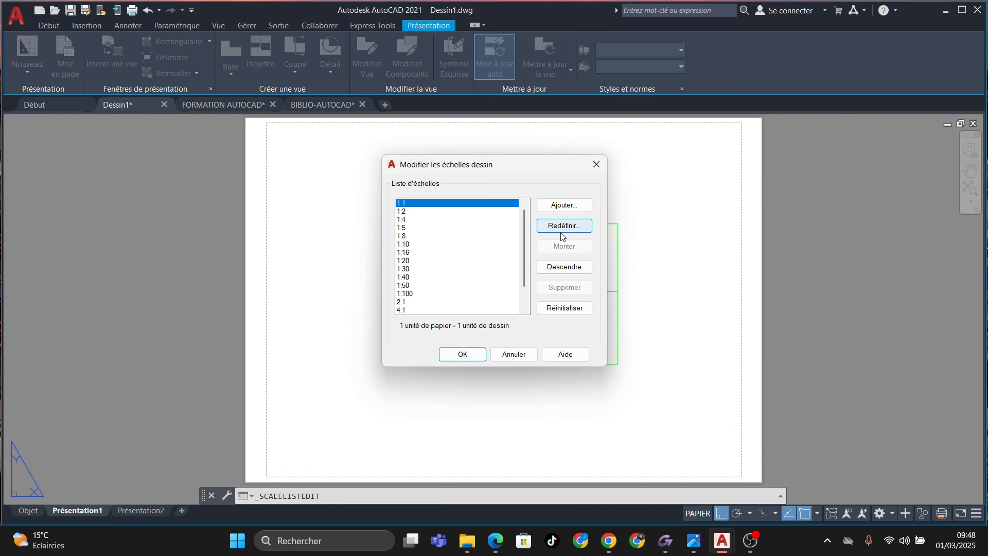
left_click(553, 211)
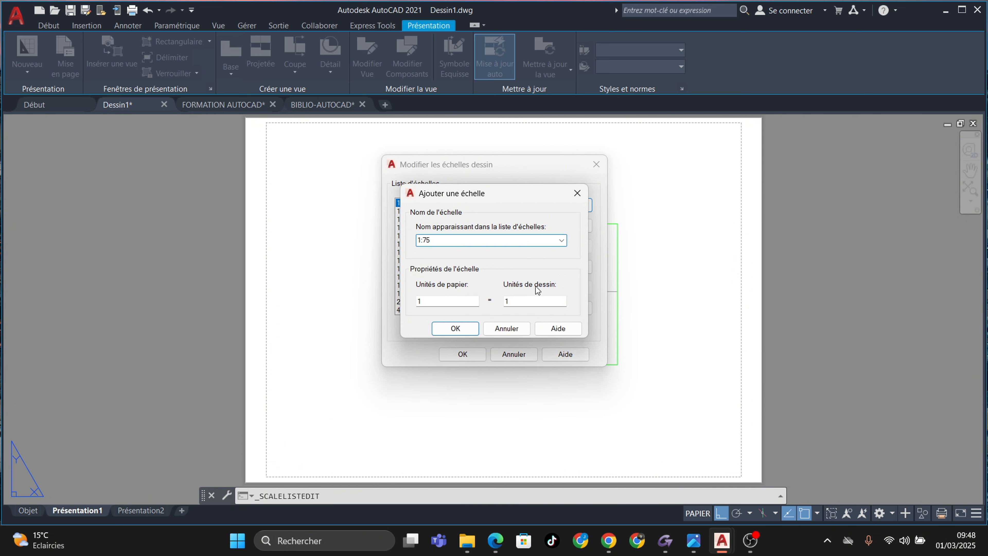
left_click(537, 299)
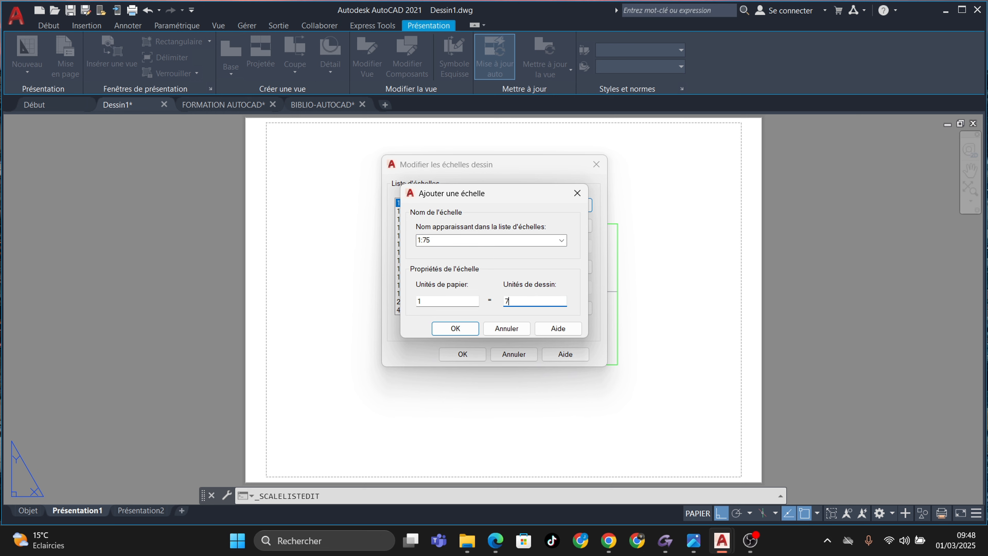
left_click(458, 330)
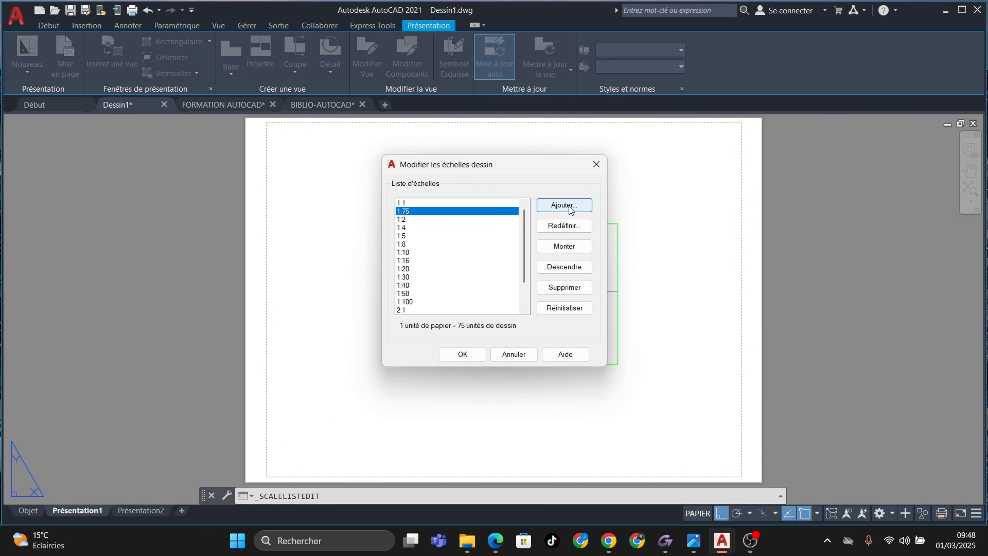
left_click(472, 354)
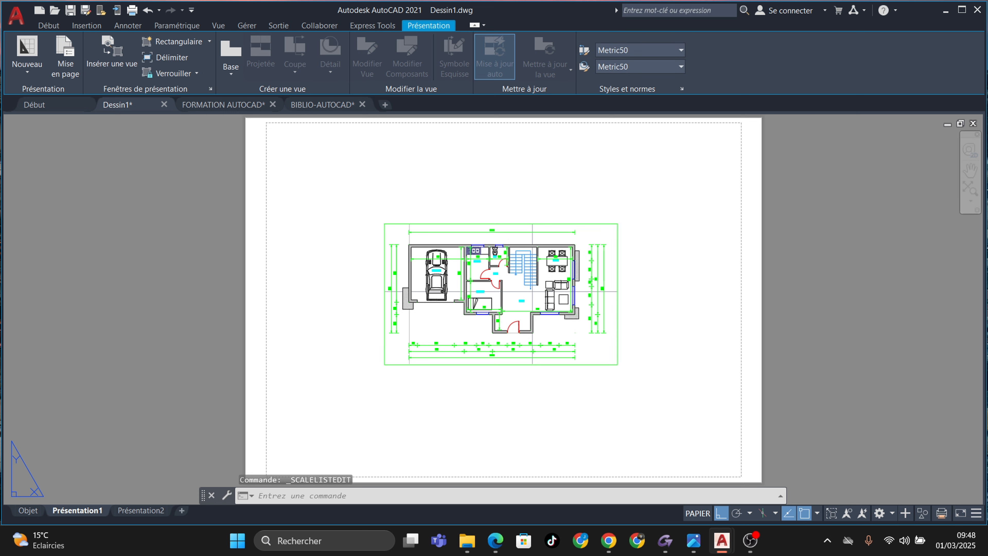
Set the floor plan viewport's scale to 1:75
left_click(618, 350)
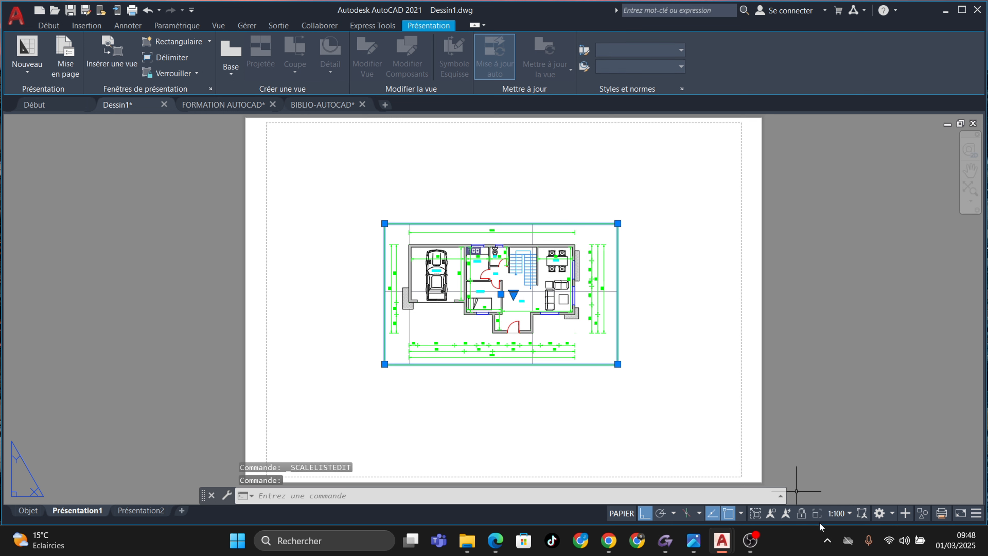
left_click(852, 516)
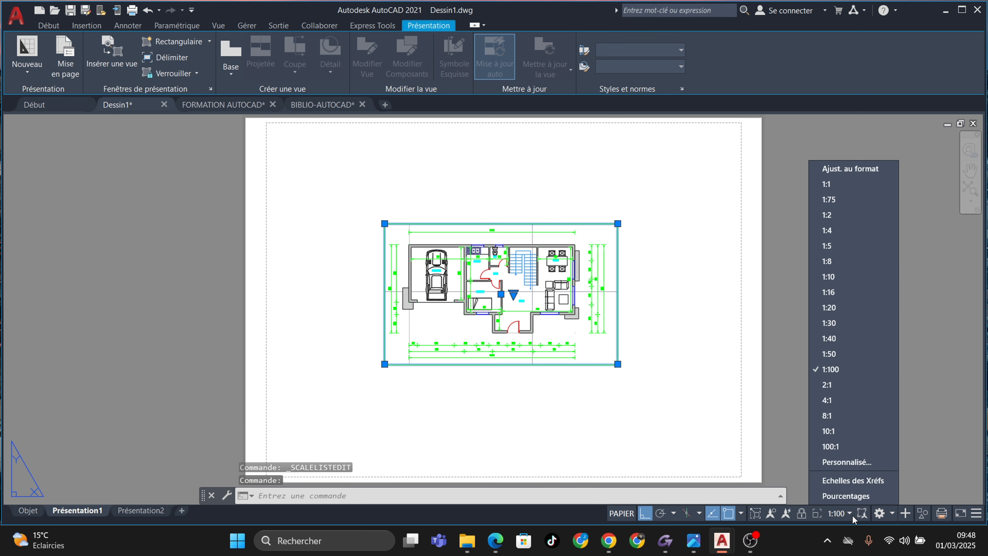
left_click(844, 205)
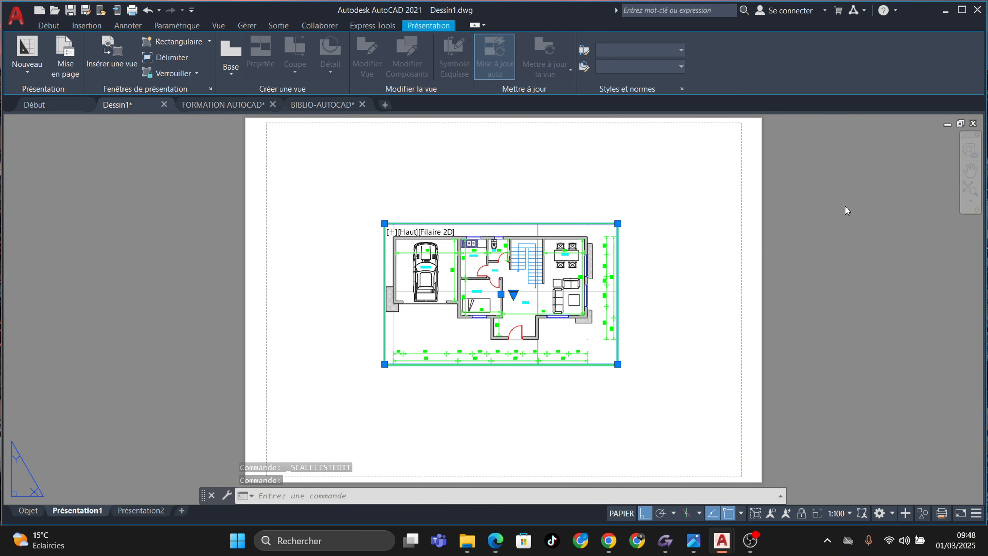
Turn Ortho off and stretch the viewport's upper-right and lower-left corners outward so the frame encloses the whole dimensioned plan
left_click(619, 223)
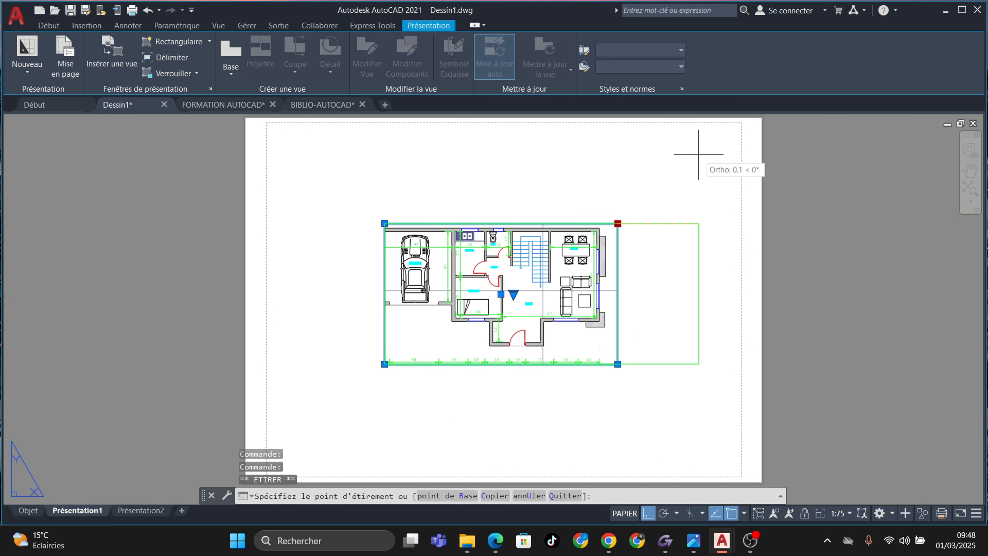
left_click(684, 203)
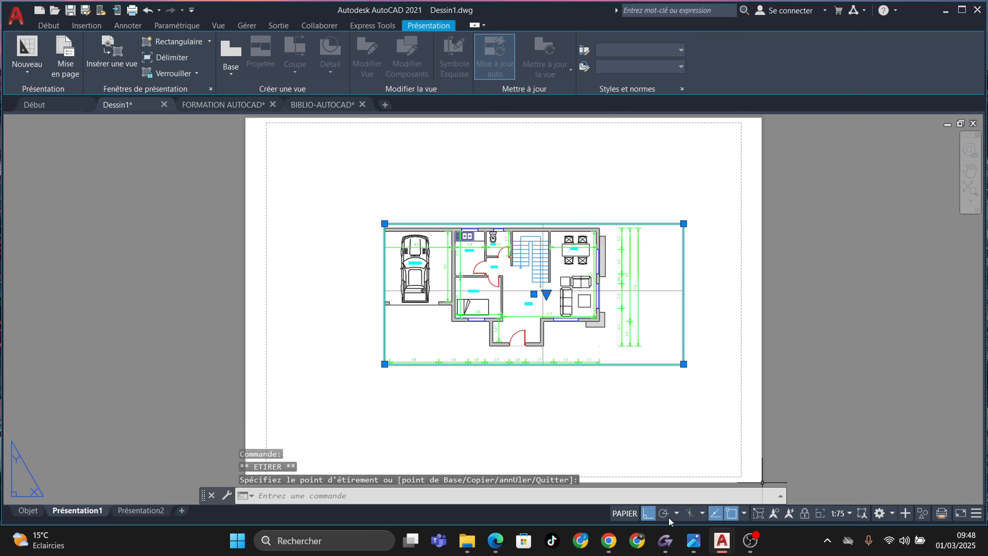
left_click(648, 513)
left_click(683, 224)
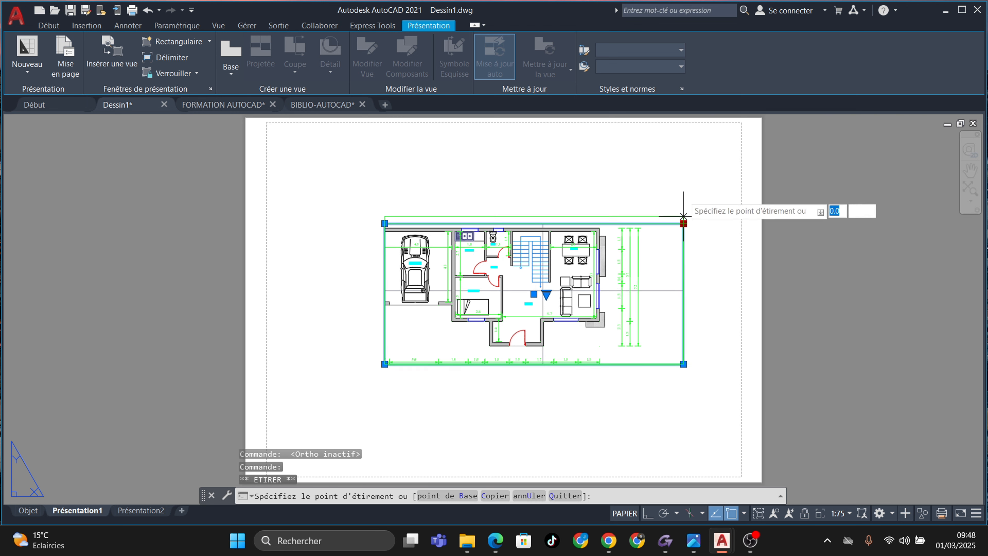
left_click(709, 139)
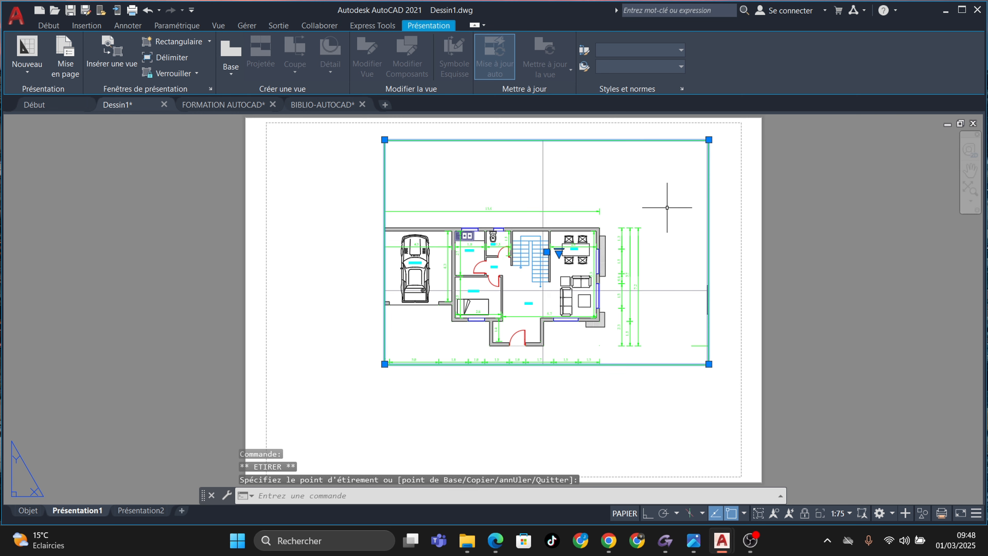
left_click(385, 363)
left_click(325, 436)
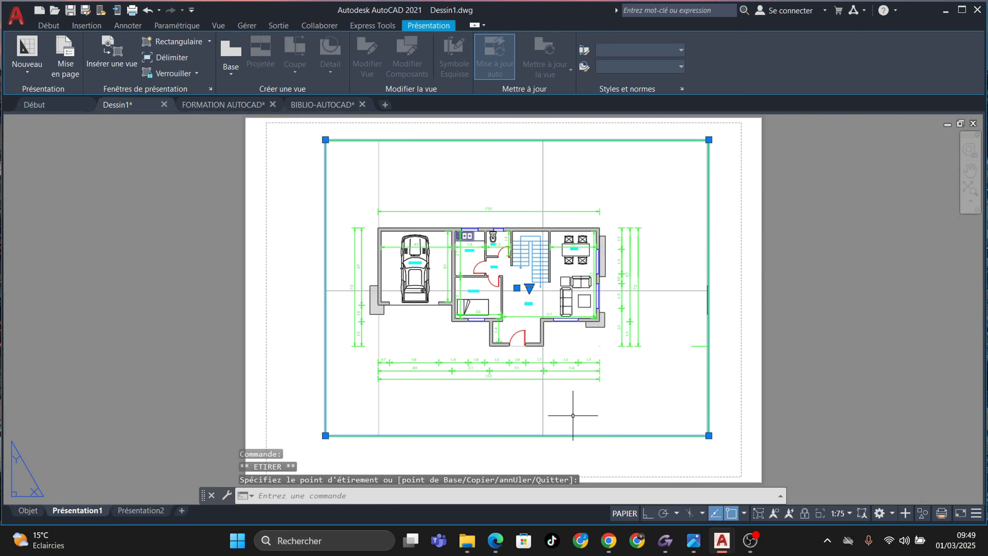
Add a custom scale named 1:55 to the drawing scale list, with 1 paper unit equal to 55 drawing units
left_click(850, 513)
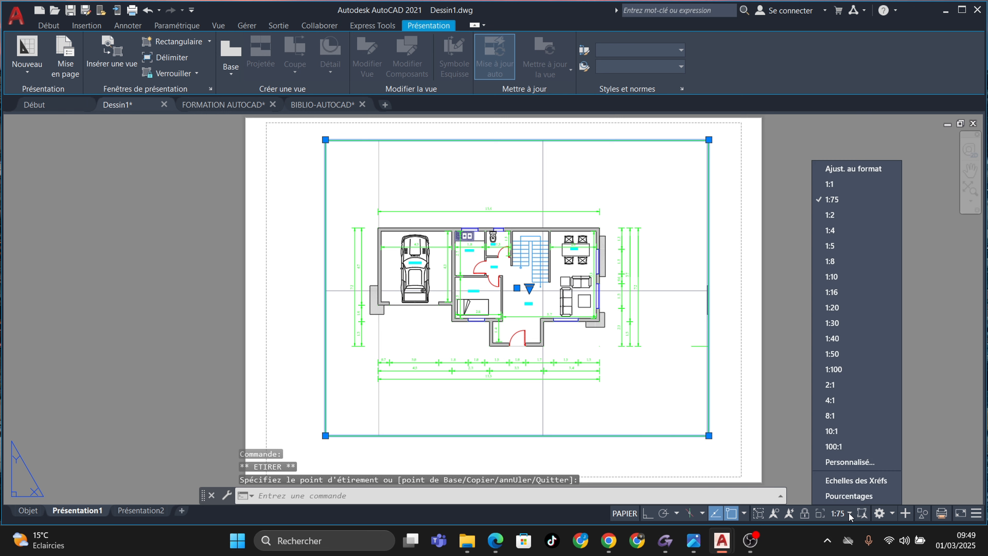
left_click(848, 462)
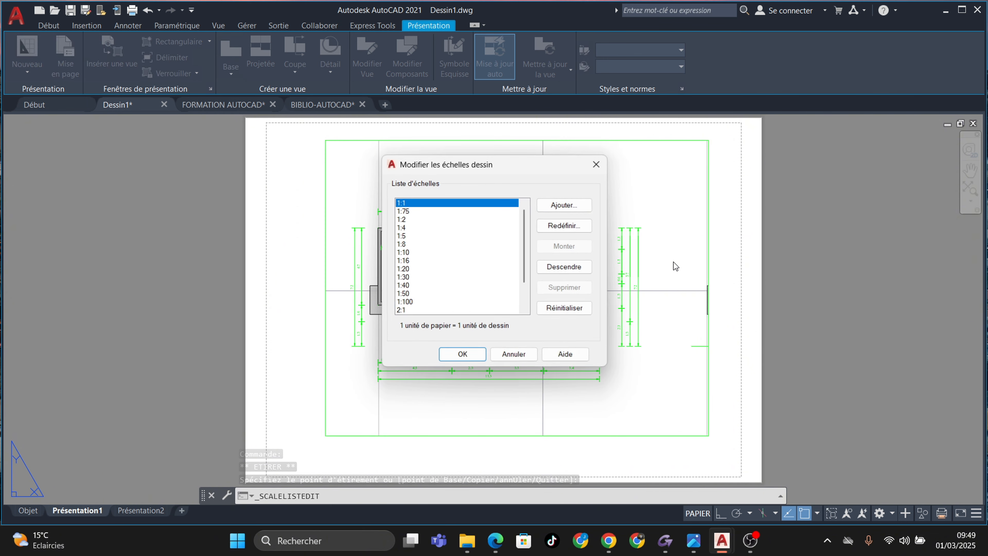
left_click(563, 206)
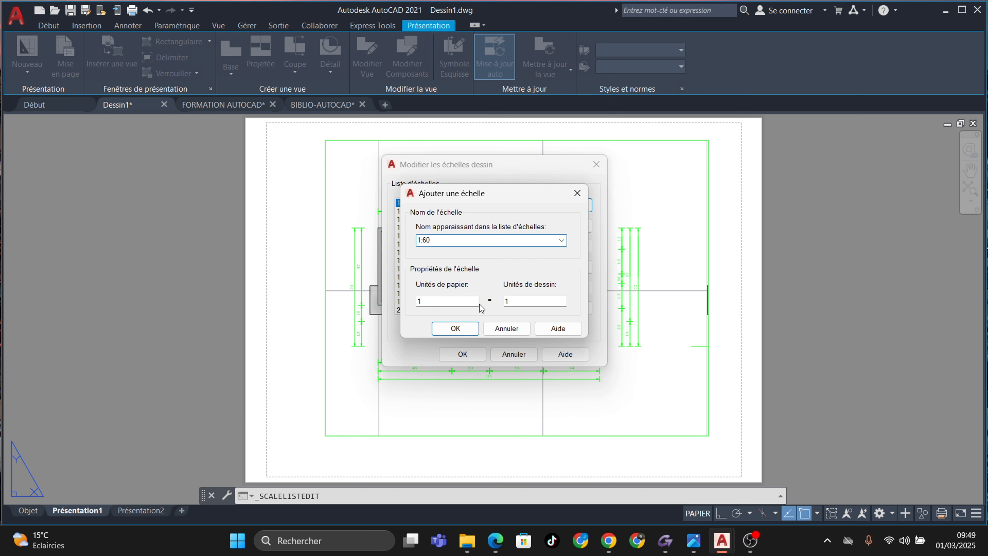
double_click(545, 302)
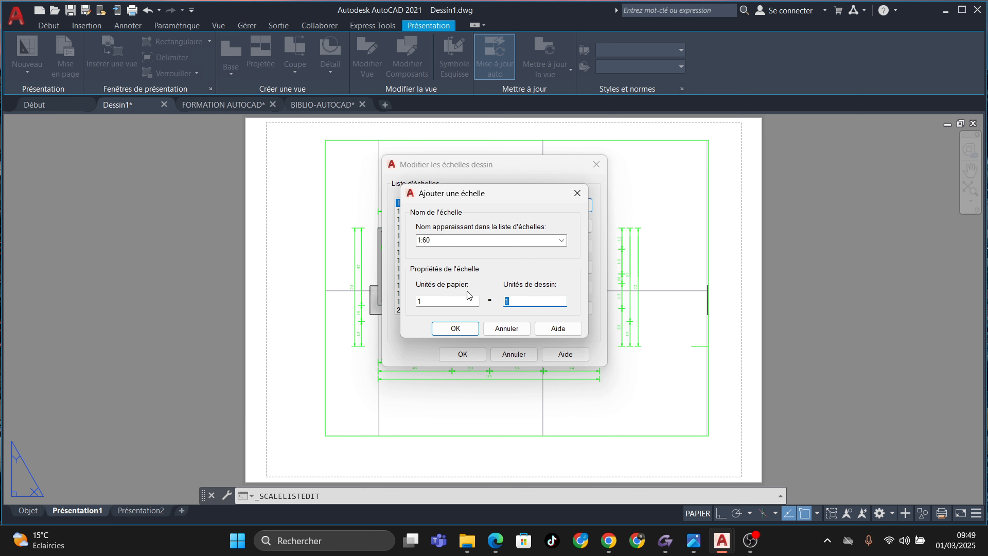
type("60")
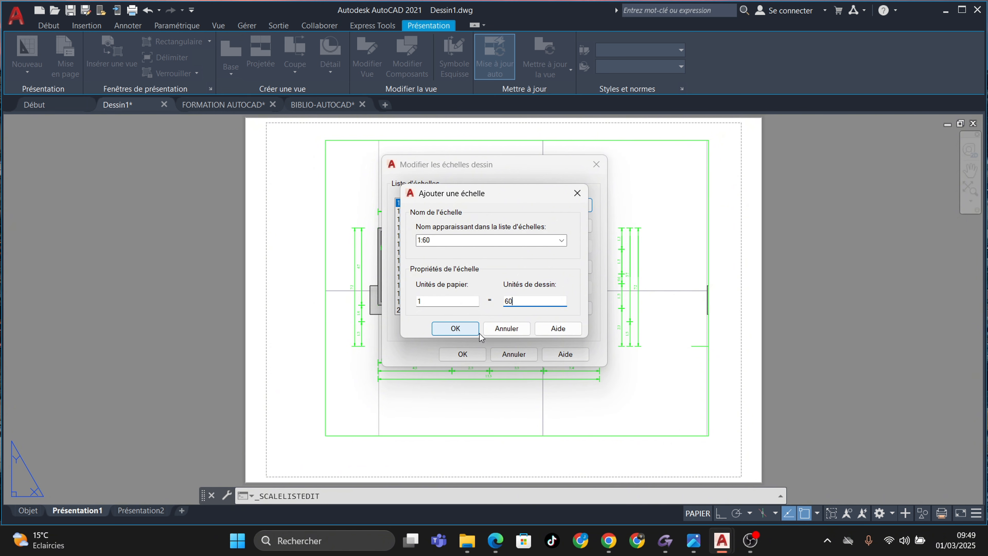
key("BackSpace")
key("BackSpace")
type("55")
left_click(453, 240)
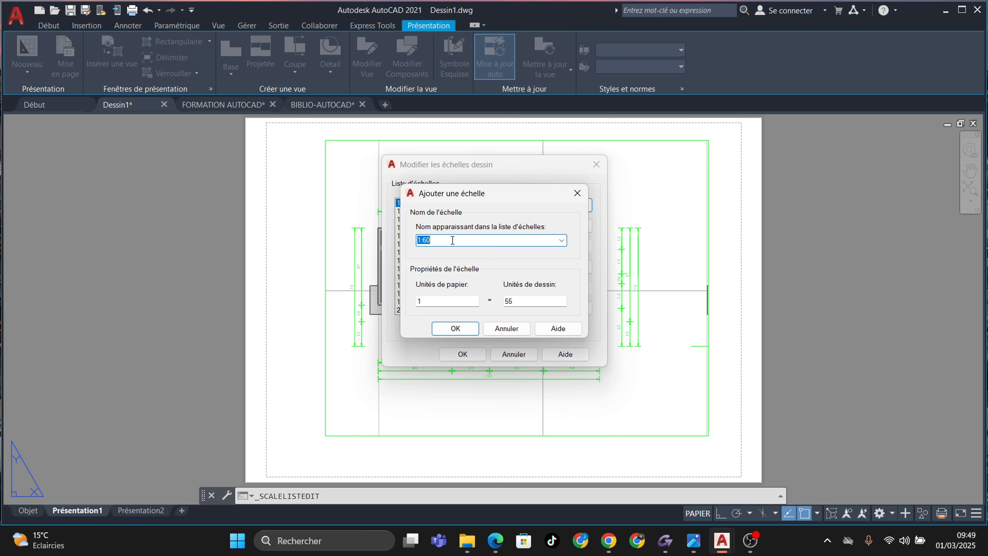
type("1:55")
left_click(467, 329)
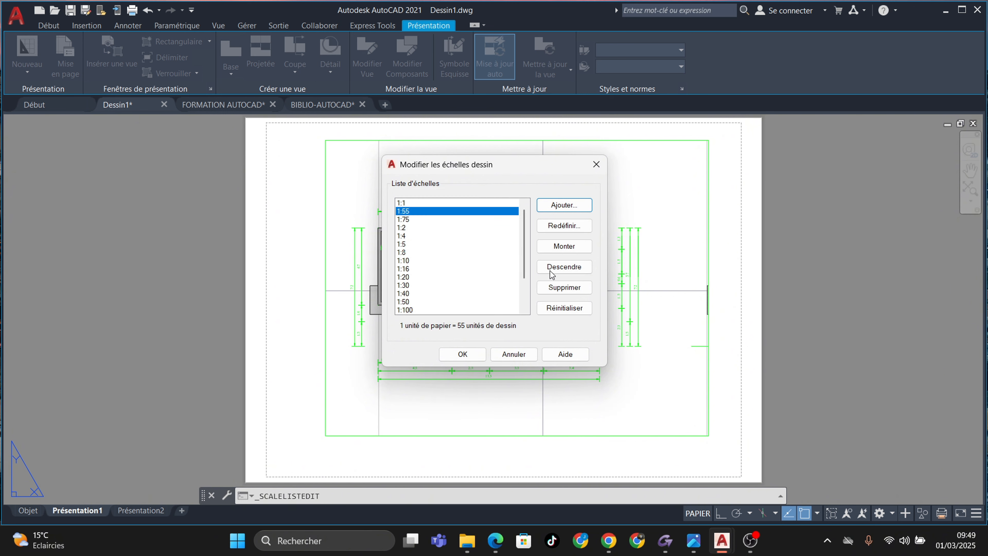
left_click(460, 354)
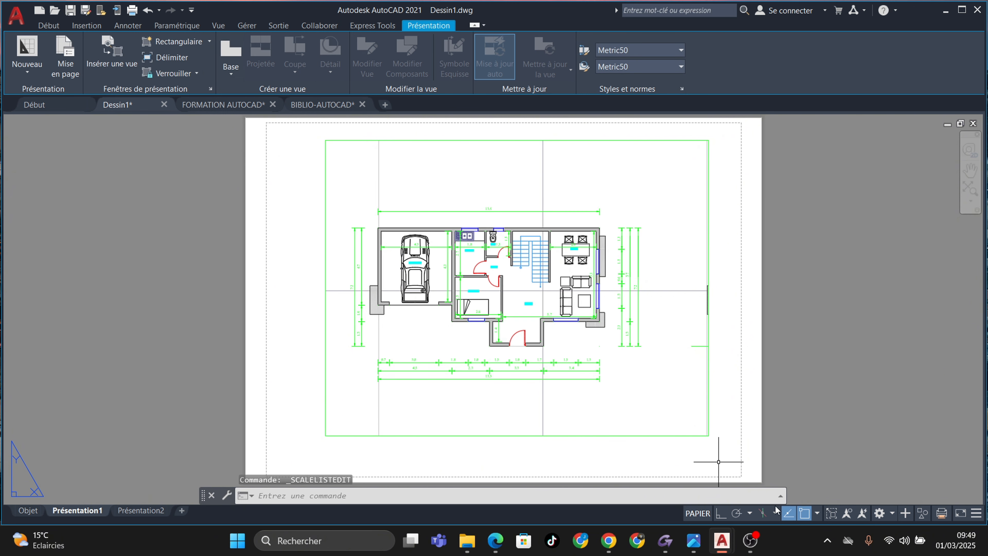
Set the enlarged floor plan viewport's scale to 1:55
left_click(699, 435)
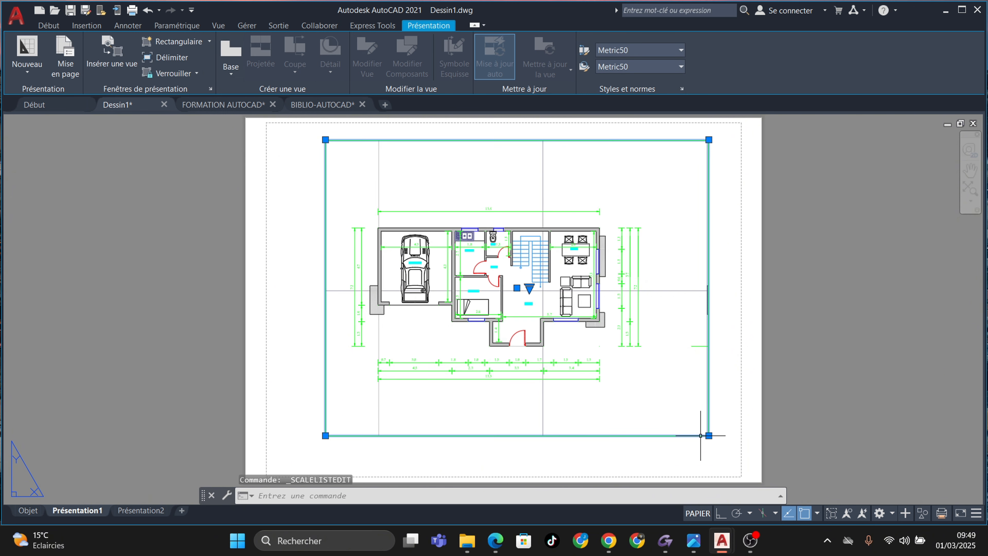
left_click(844, 514)
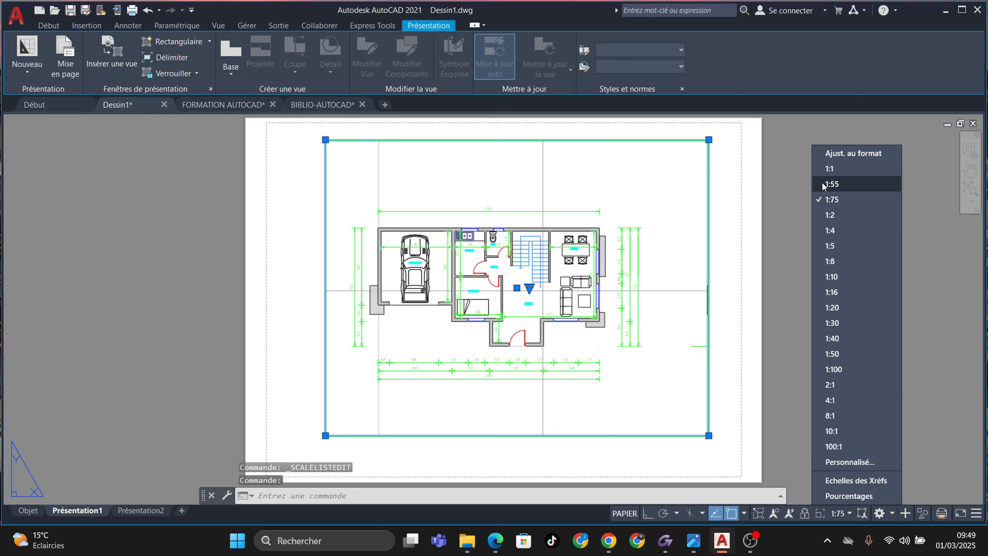
left_click(830, 184)
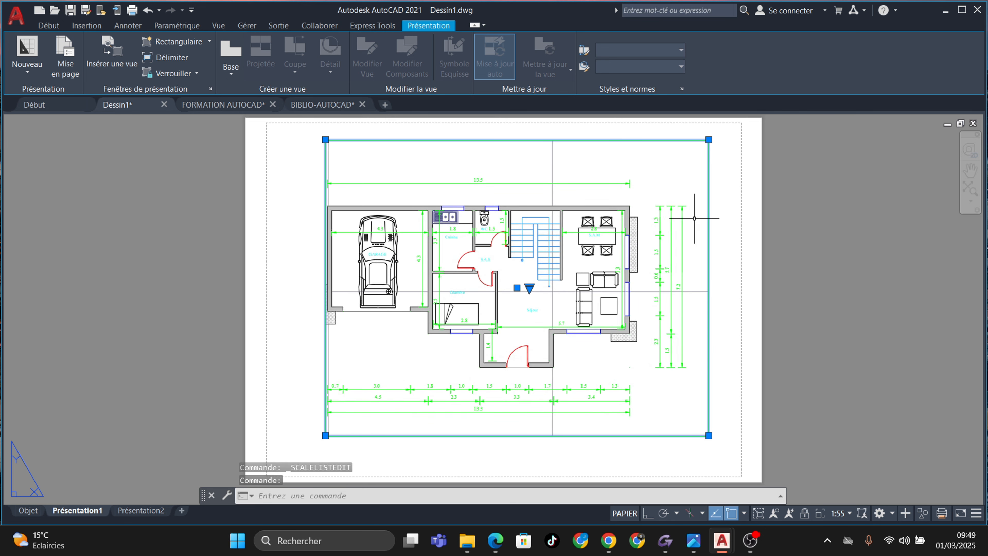
Stretch the viewport's lower-left corner outward to enclose the garage-side dimensions, and shift the viewport slightly right on the sheet
left_click(325, 436)
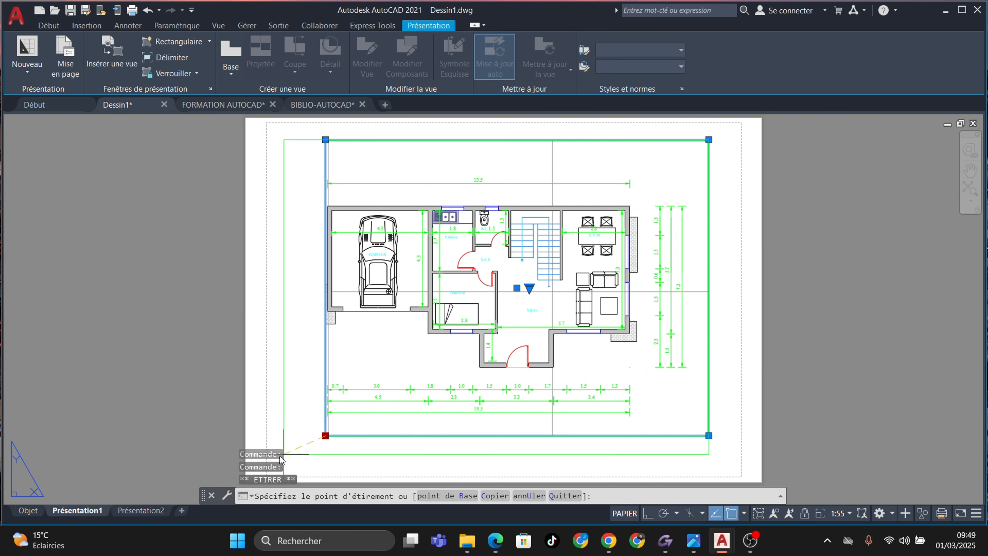
left_click(286, 464)
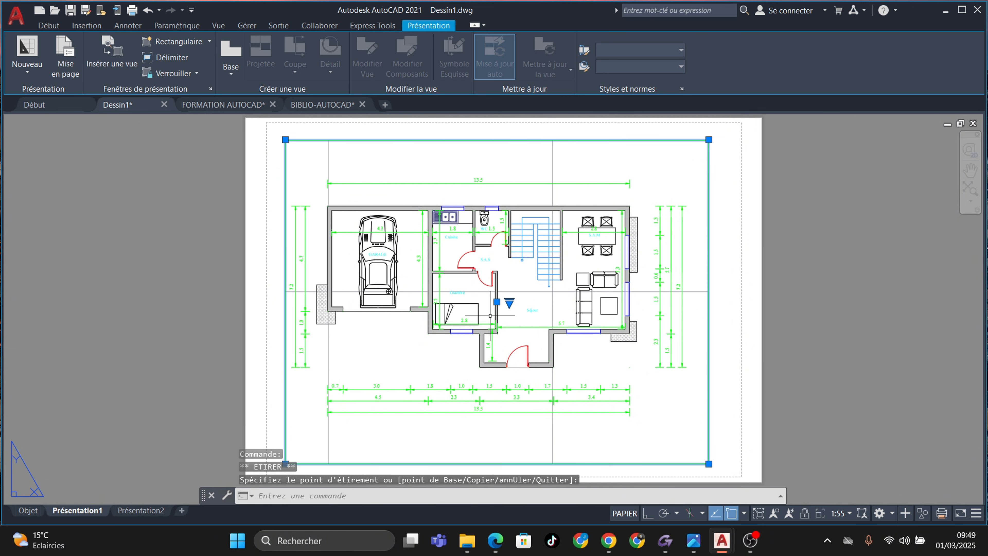
left_click(498, 302)
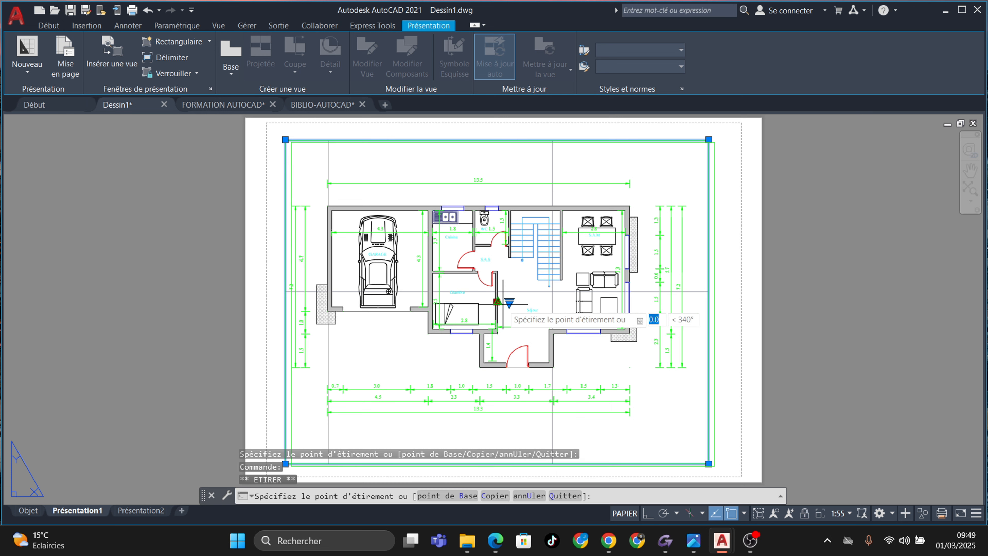
left_click(509, 302)
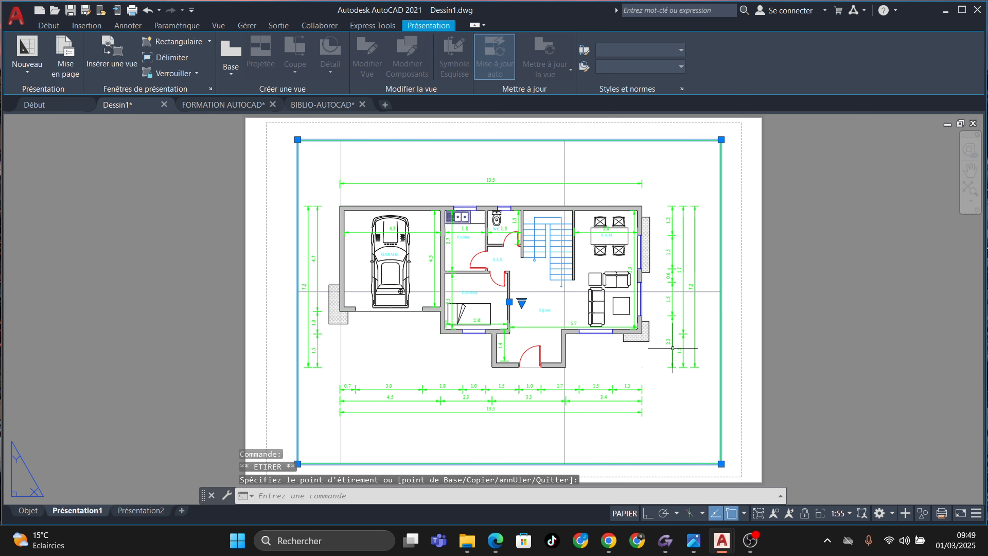
key("Escape")
key("Escape")
key("Escape")
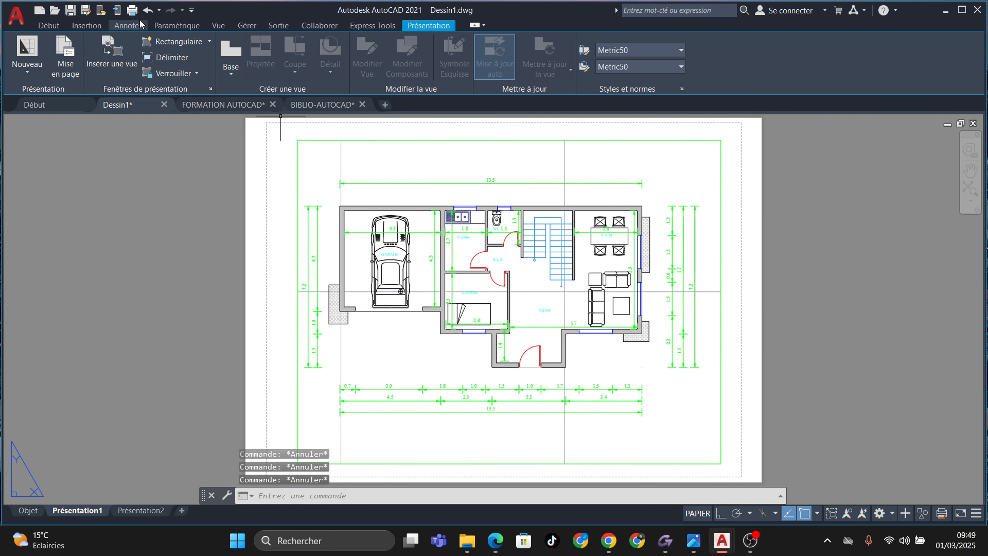
Start plotting Présentation1 as a single sheet and open the plot preview
left_click(132, 11)
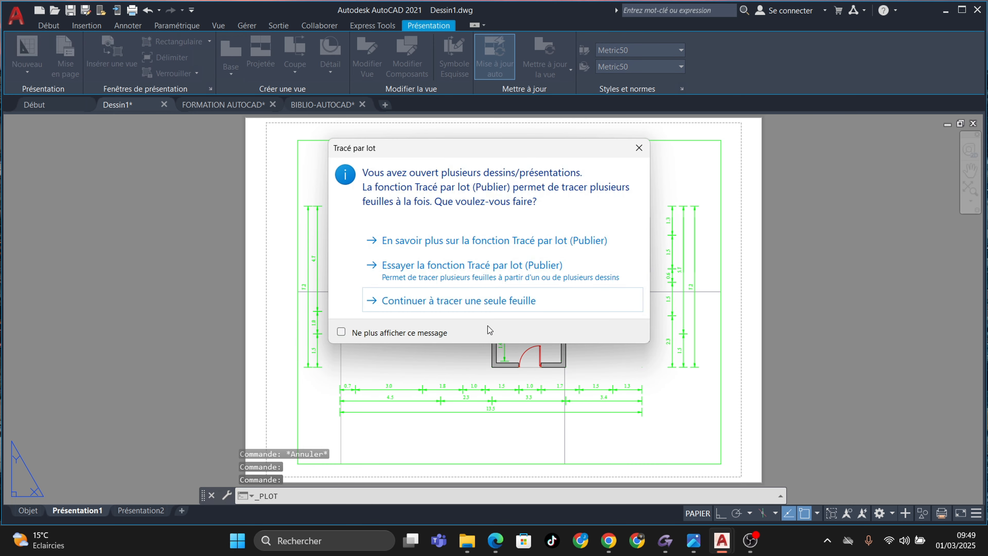
left_click(480, 302)
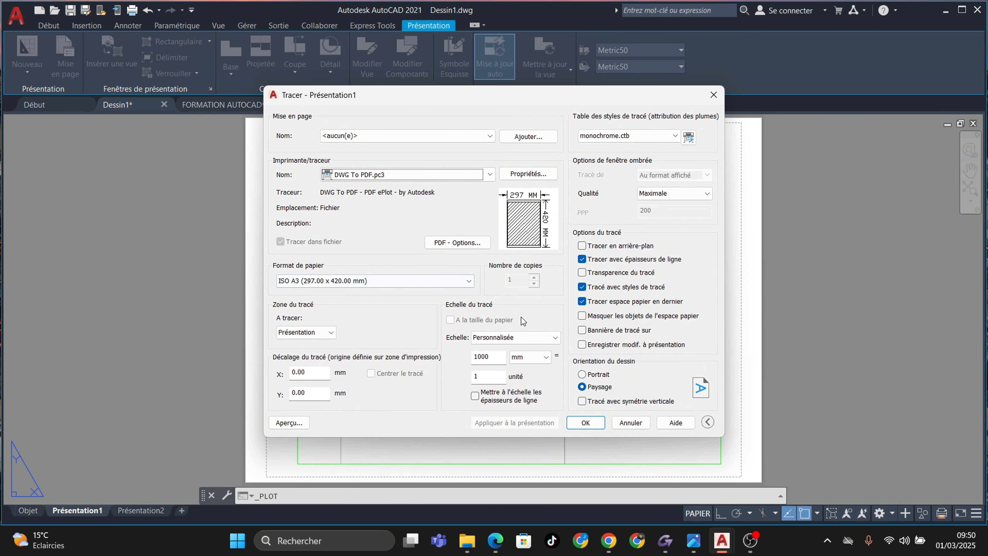
left_click(289, 423)
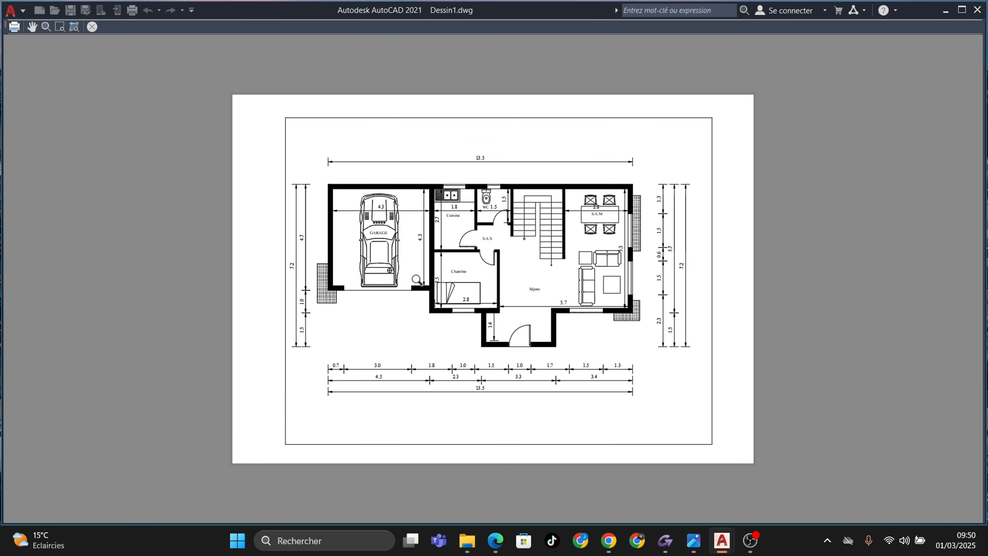
Examine the floor plan's walls, room labels and dimensions up close in the plot preview, and close the preview
scroll(417, 279, "up", 2)
middle_click_drag(520, 339, 517, 329)
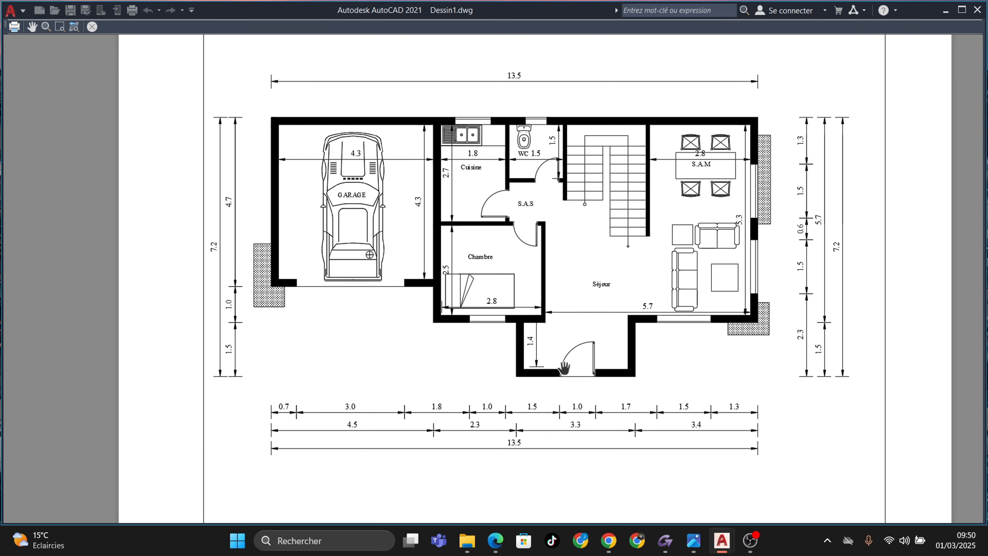
middle_click_drag(565, 368, 561, 399)
middle_click_drag(403, 330, 457, 321)
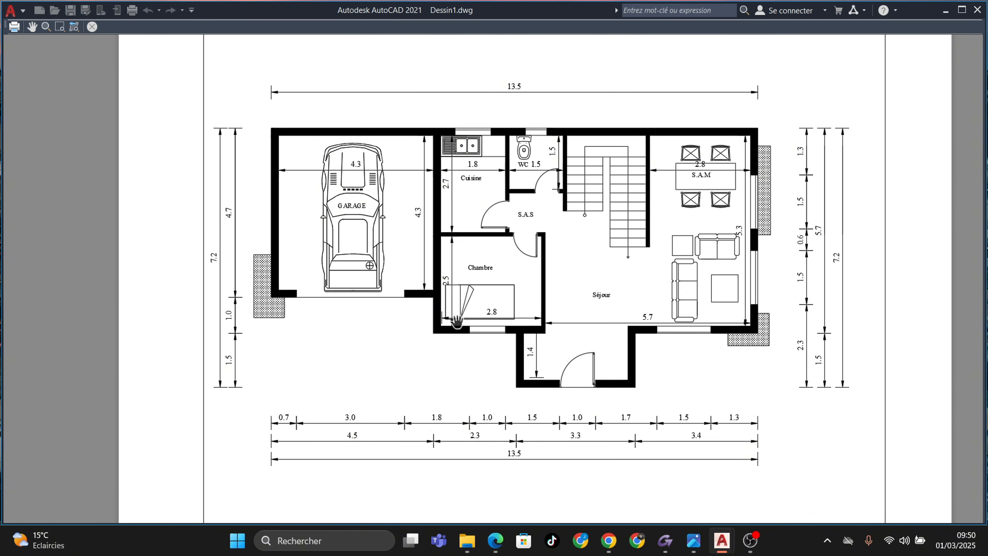
scroll(452, 229, "up", 4)
scroll(495, 255, "down", 2)
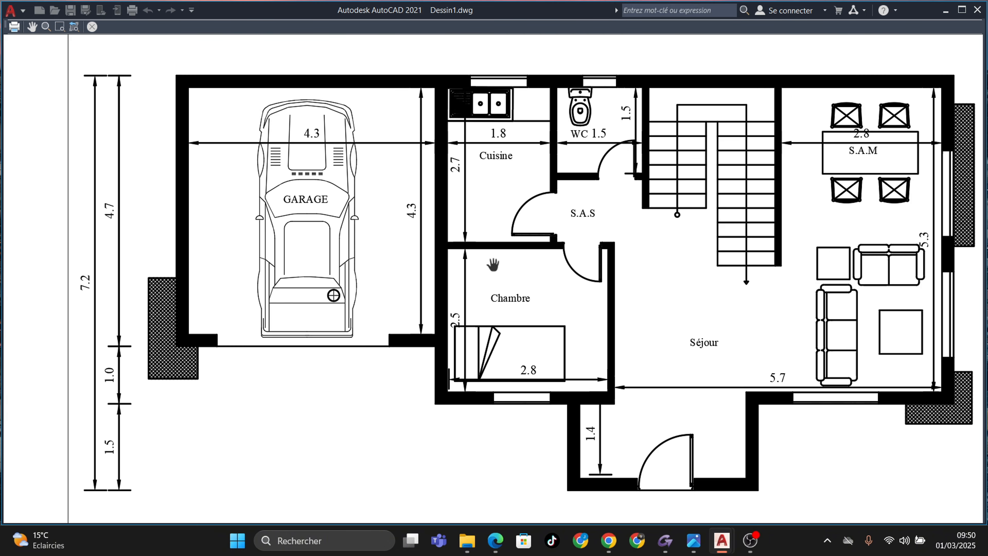
mouse_move(494, 265)
middle_mouse_down()
mouse_move(485, 410)
mouse_move(494, 253)
middle_mouse_up()
scroll(485, 410, "down", 3)
scroll(486, 410, "up", 3)
scroll(495, 309, "down", 2)
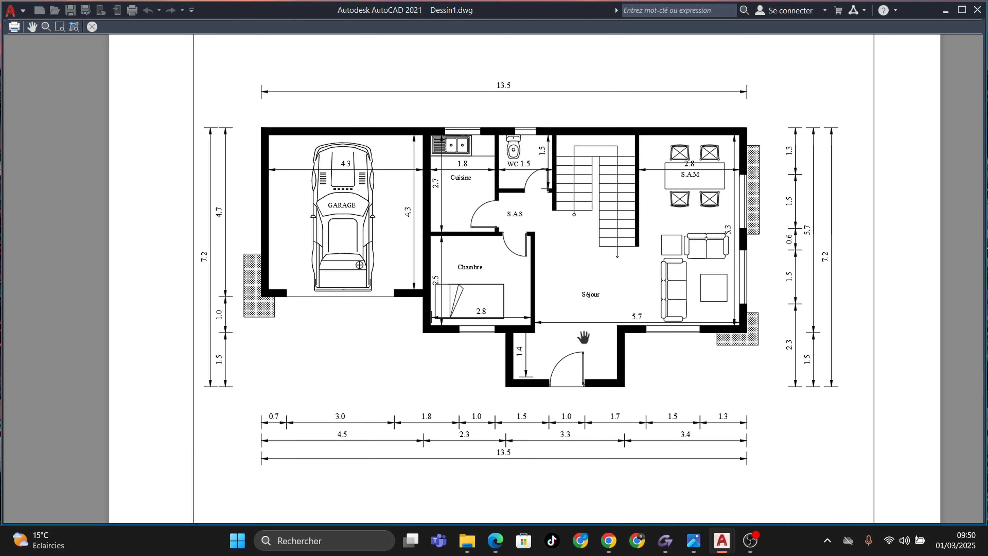
key("Escape")
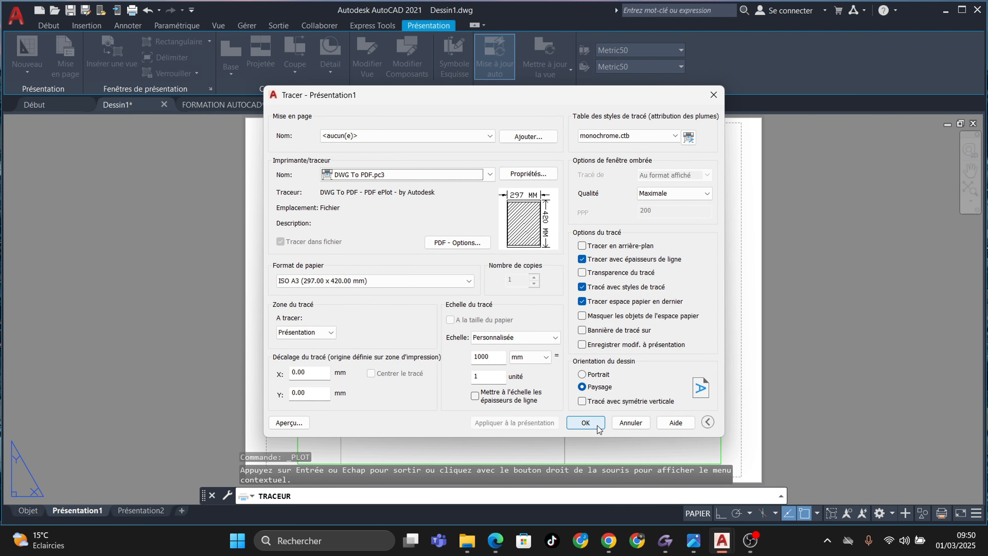
Plot the sheet to a PDF file named formation in the Documents folder
left_click(586, 423)
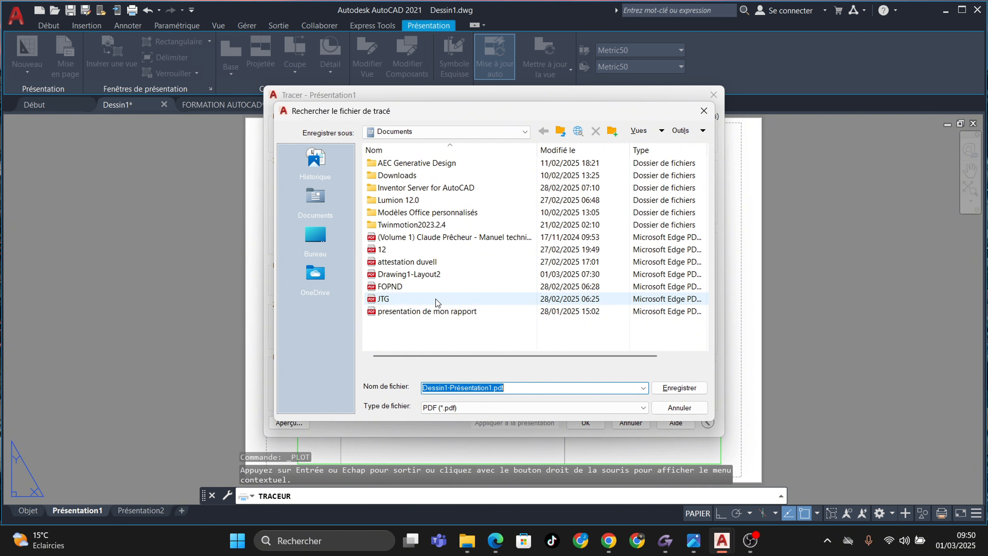
type("formation")
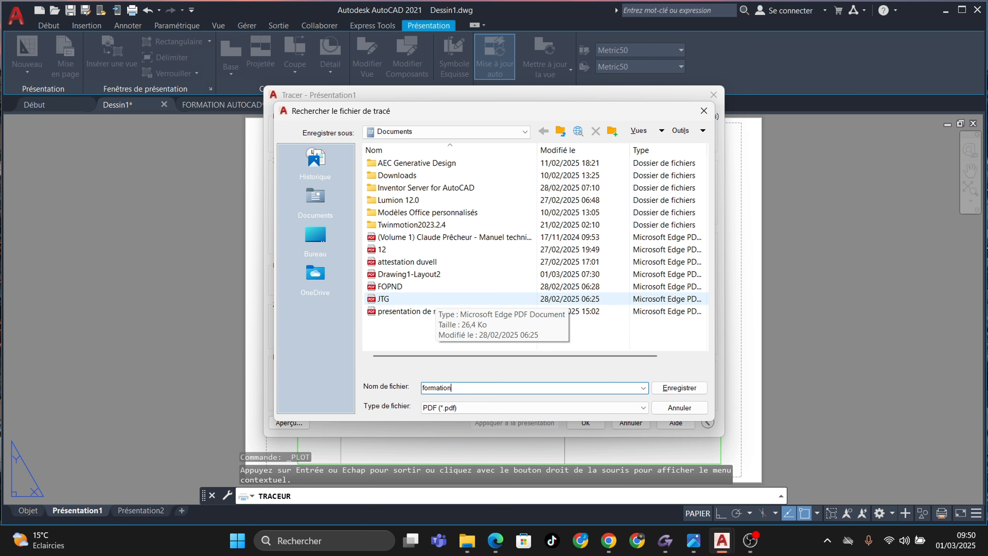
left_click(680, 389)
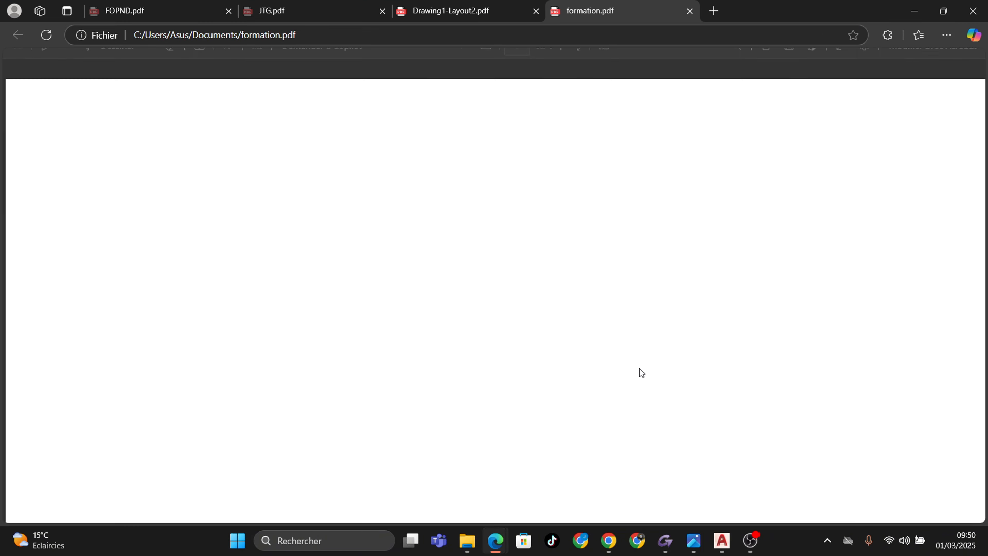
Examine the plotted floor plan, its dimensions and the viewport frame throughout the formation.pdf page
scroll(527, 350, "down", 3)
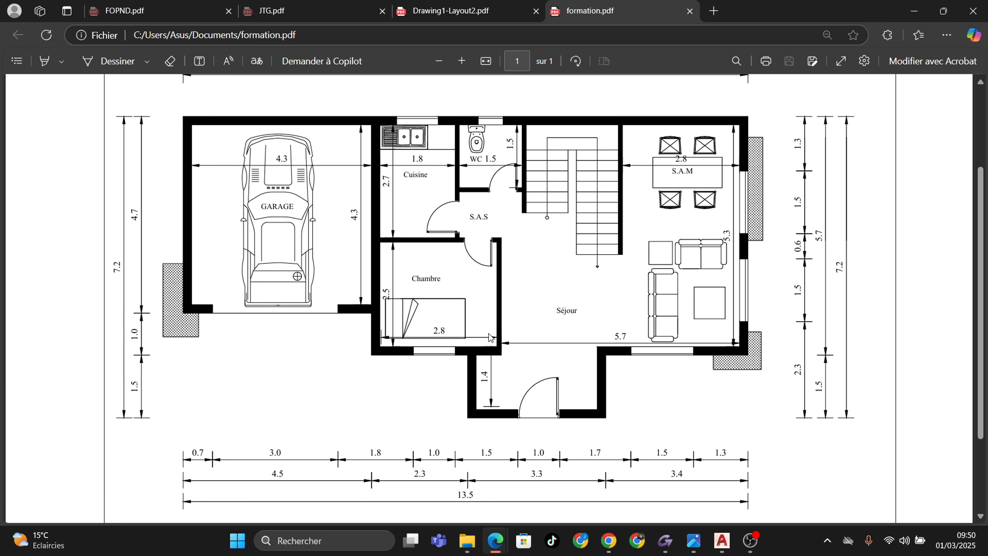
scroll(499, 350, "up", 2)
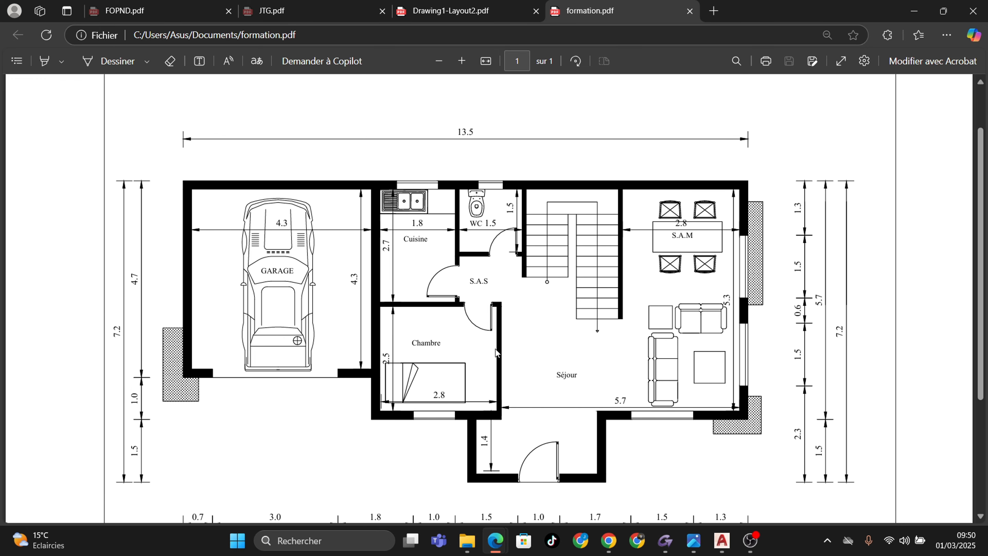
scroll(496, 345, "up", 2)
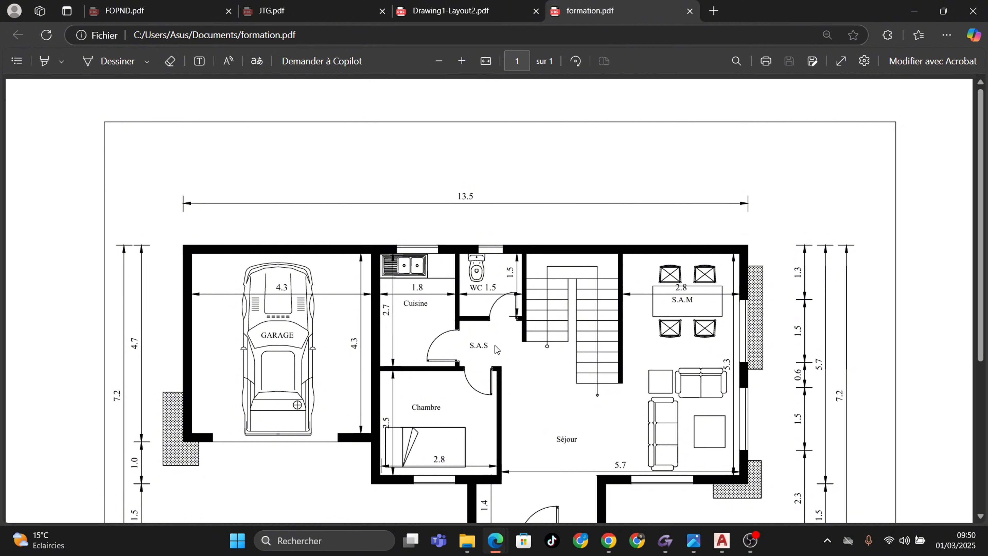
scroll(472, 325, "down", 2)
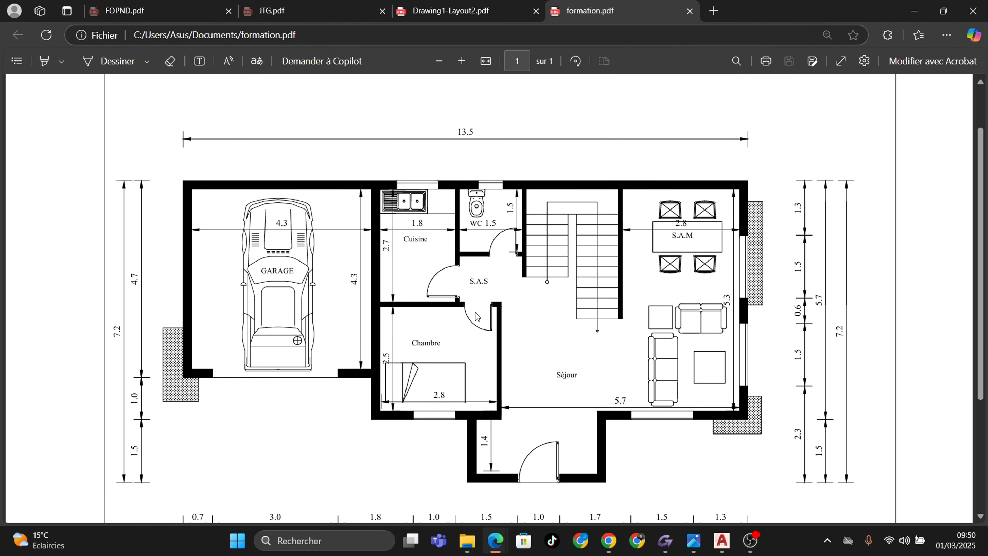
scroll(502, 283, "down", 2)
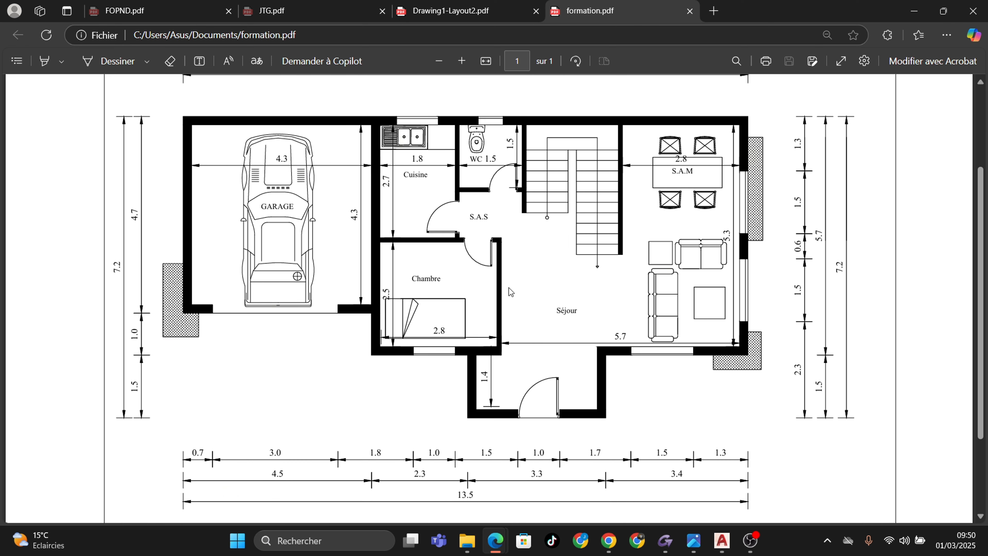
scroll(511, 291, "down", 2)
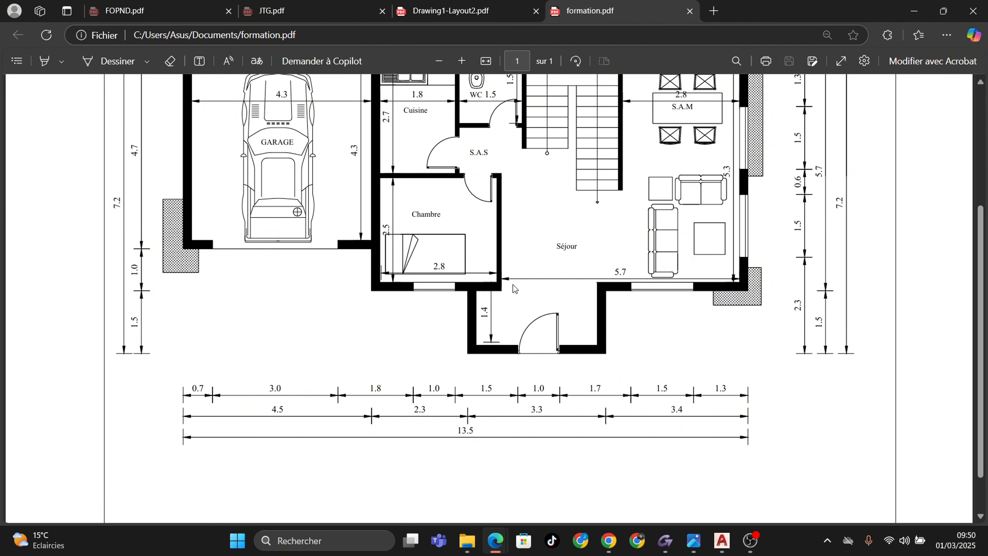
scroll(515, 288, "up", 2)
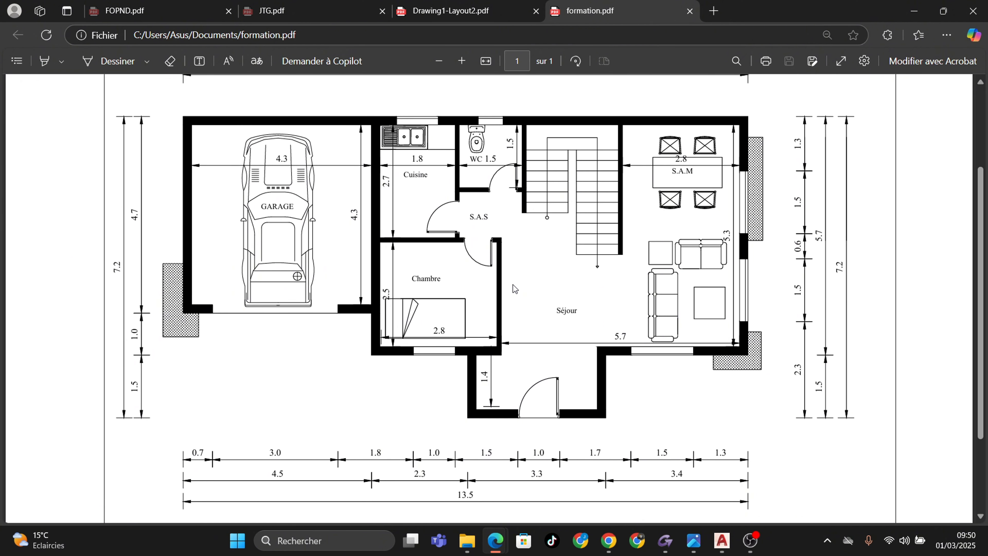
scroll(513, 284, "up", 2)
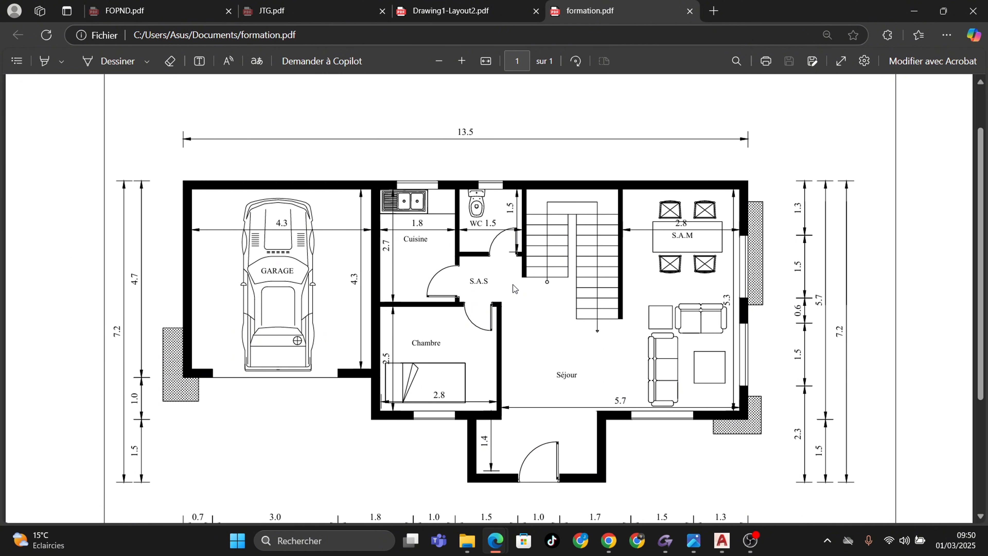